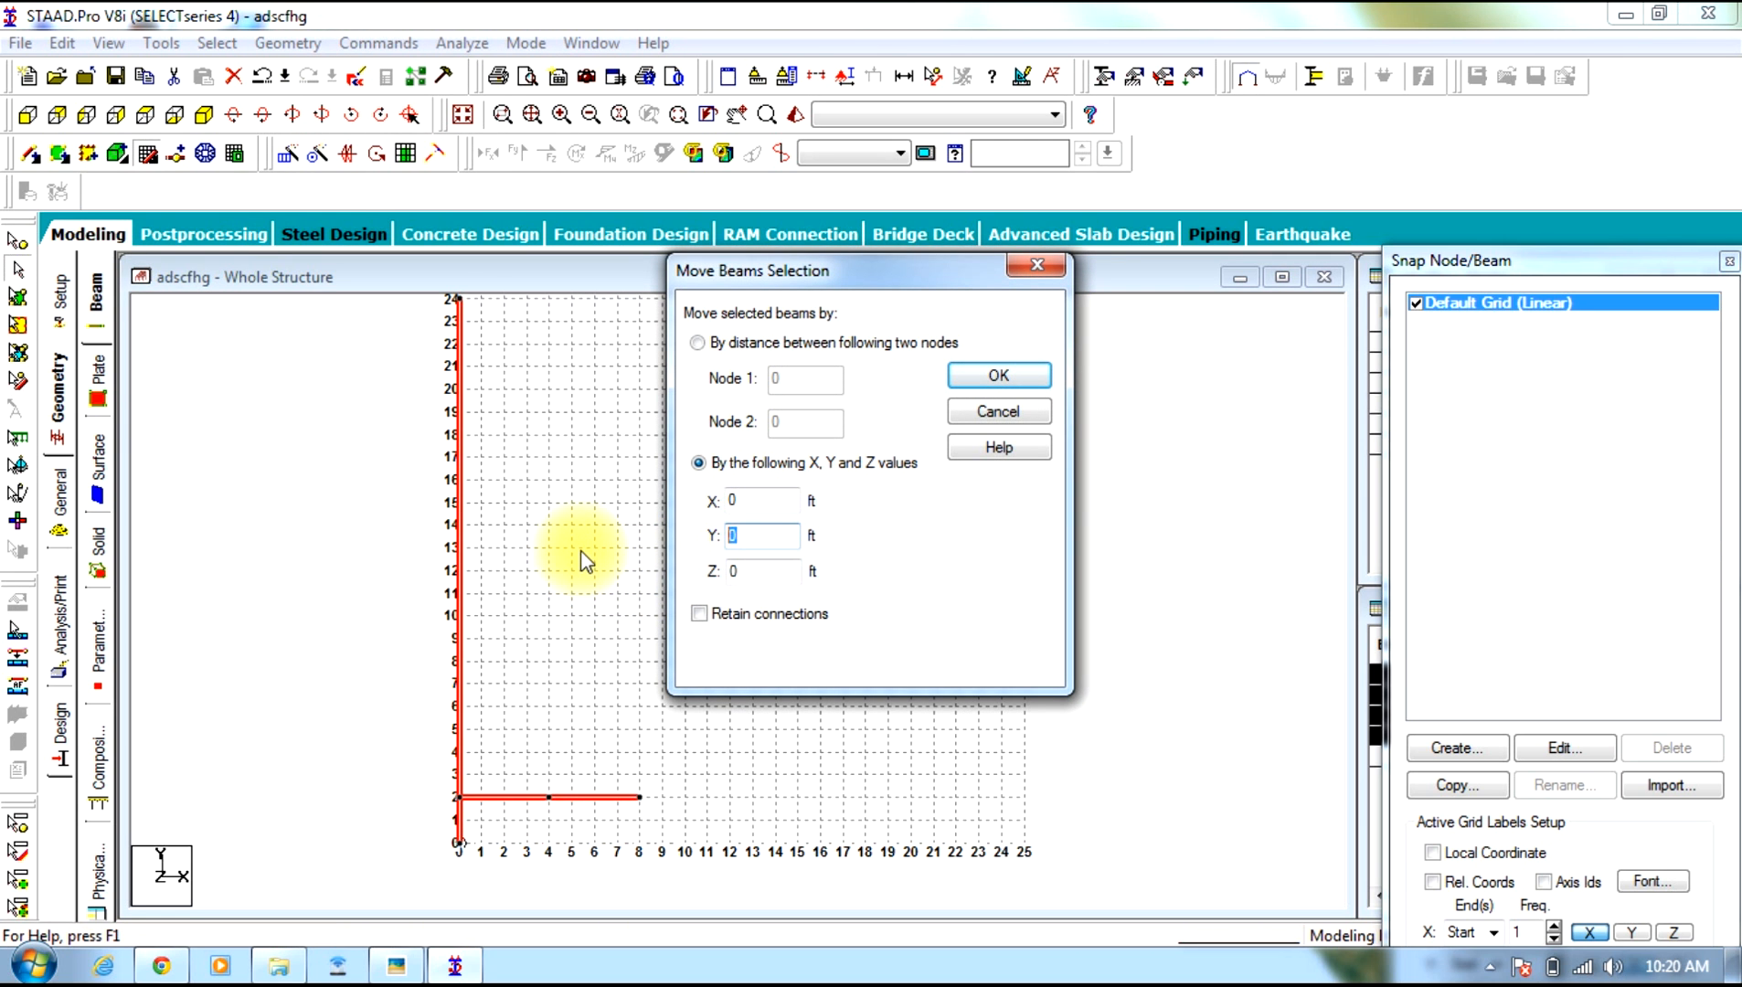
Move the selected beams by -2 ft in Y, accept the move and clear the selection
text(-2)
click(976, 378)
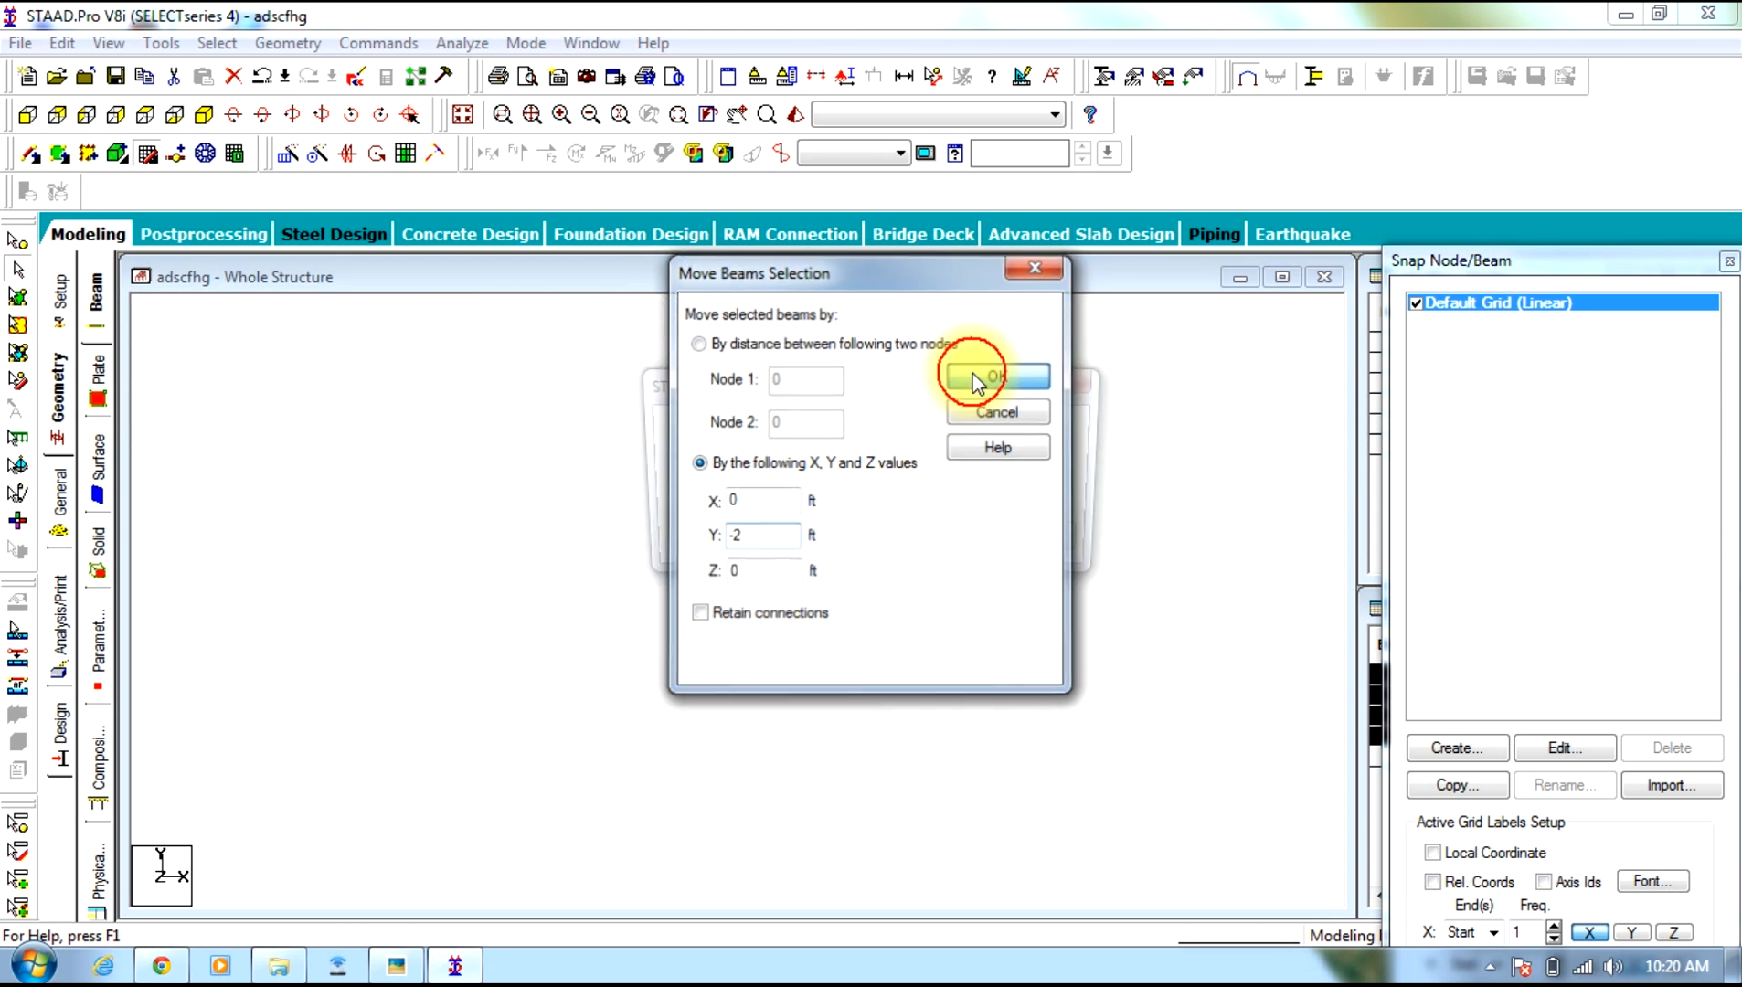
click(912, 555)
click(909, 552)
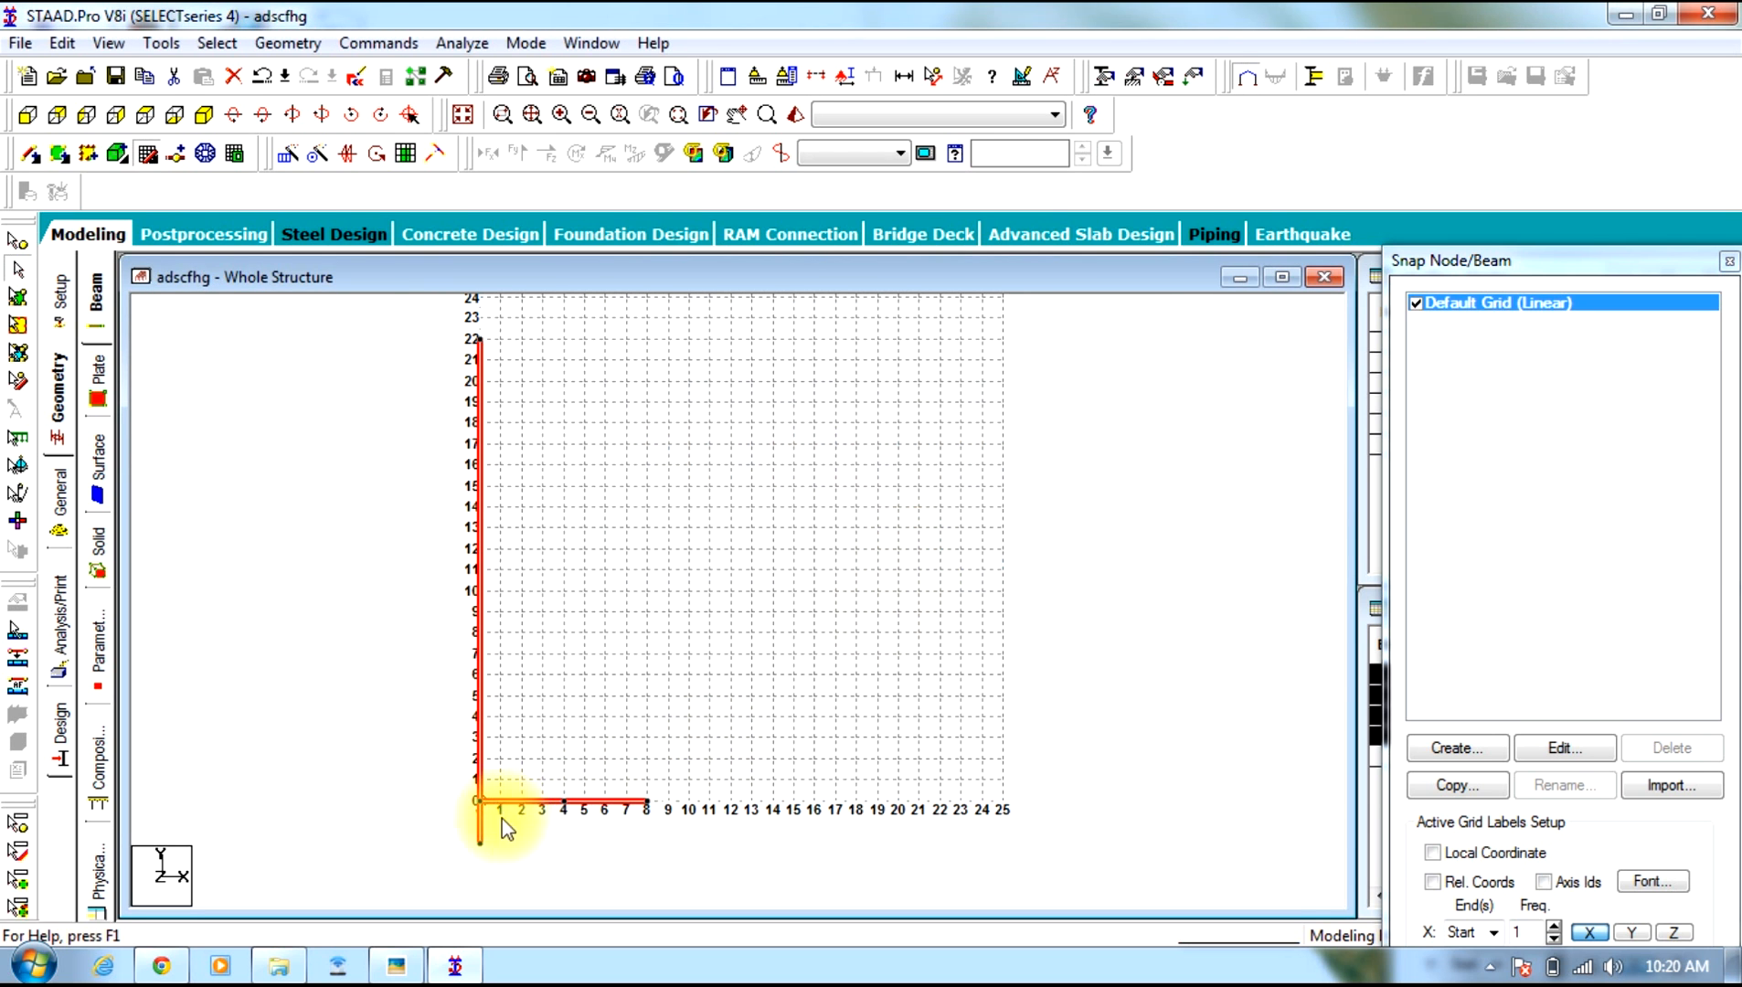
click(419, 792)
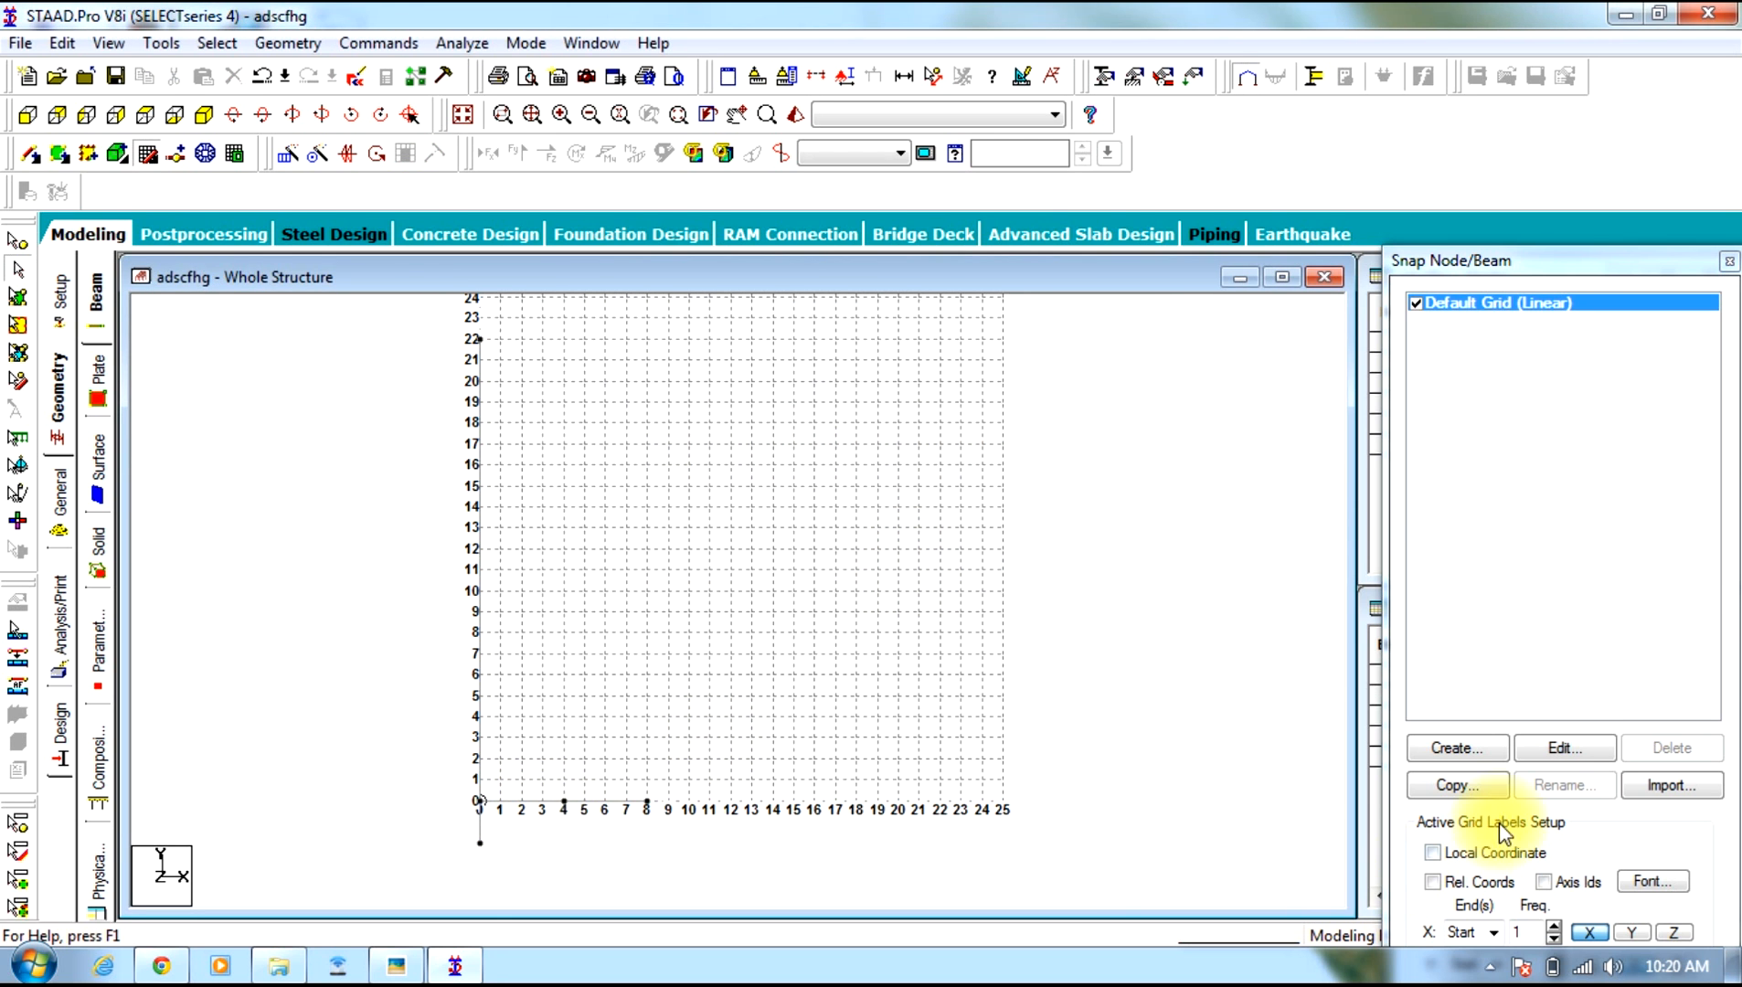
Set the default grid's Y skew to -60° and draw a beam from the origin to mark 8 on the skewed axis
click(1565, 748)
click(1300, 717)
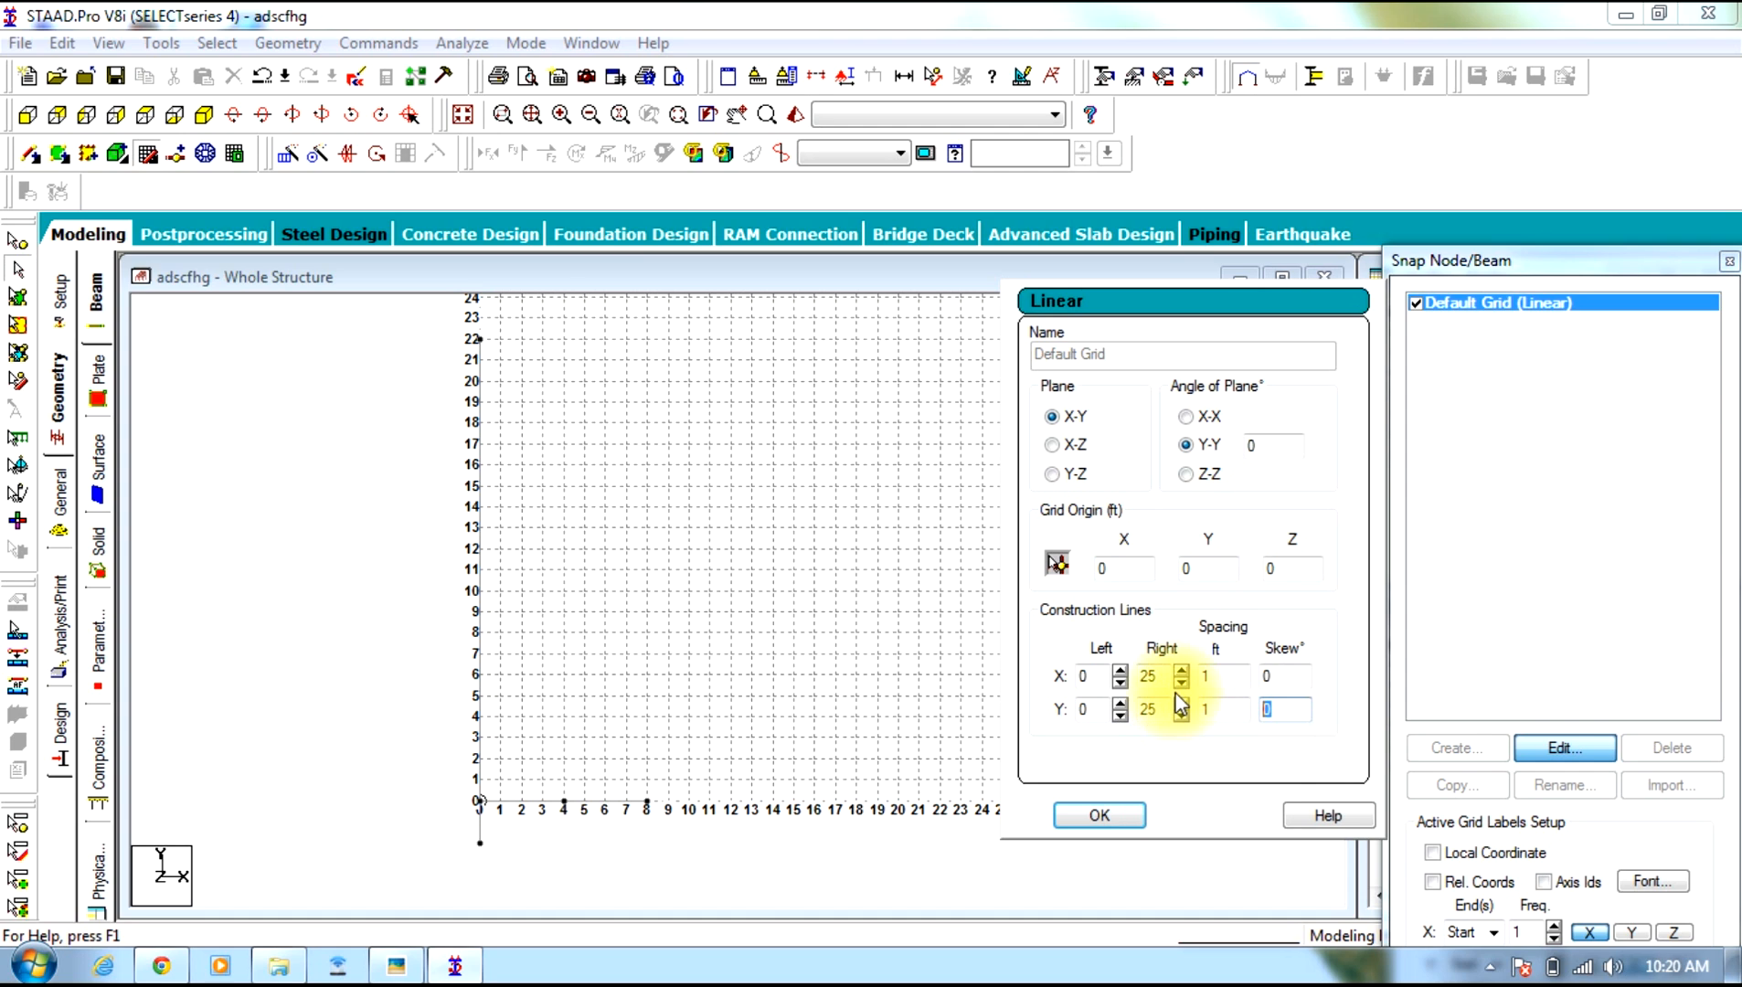
text(-60)
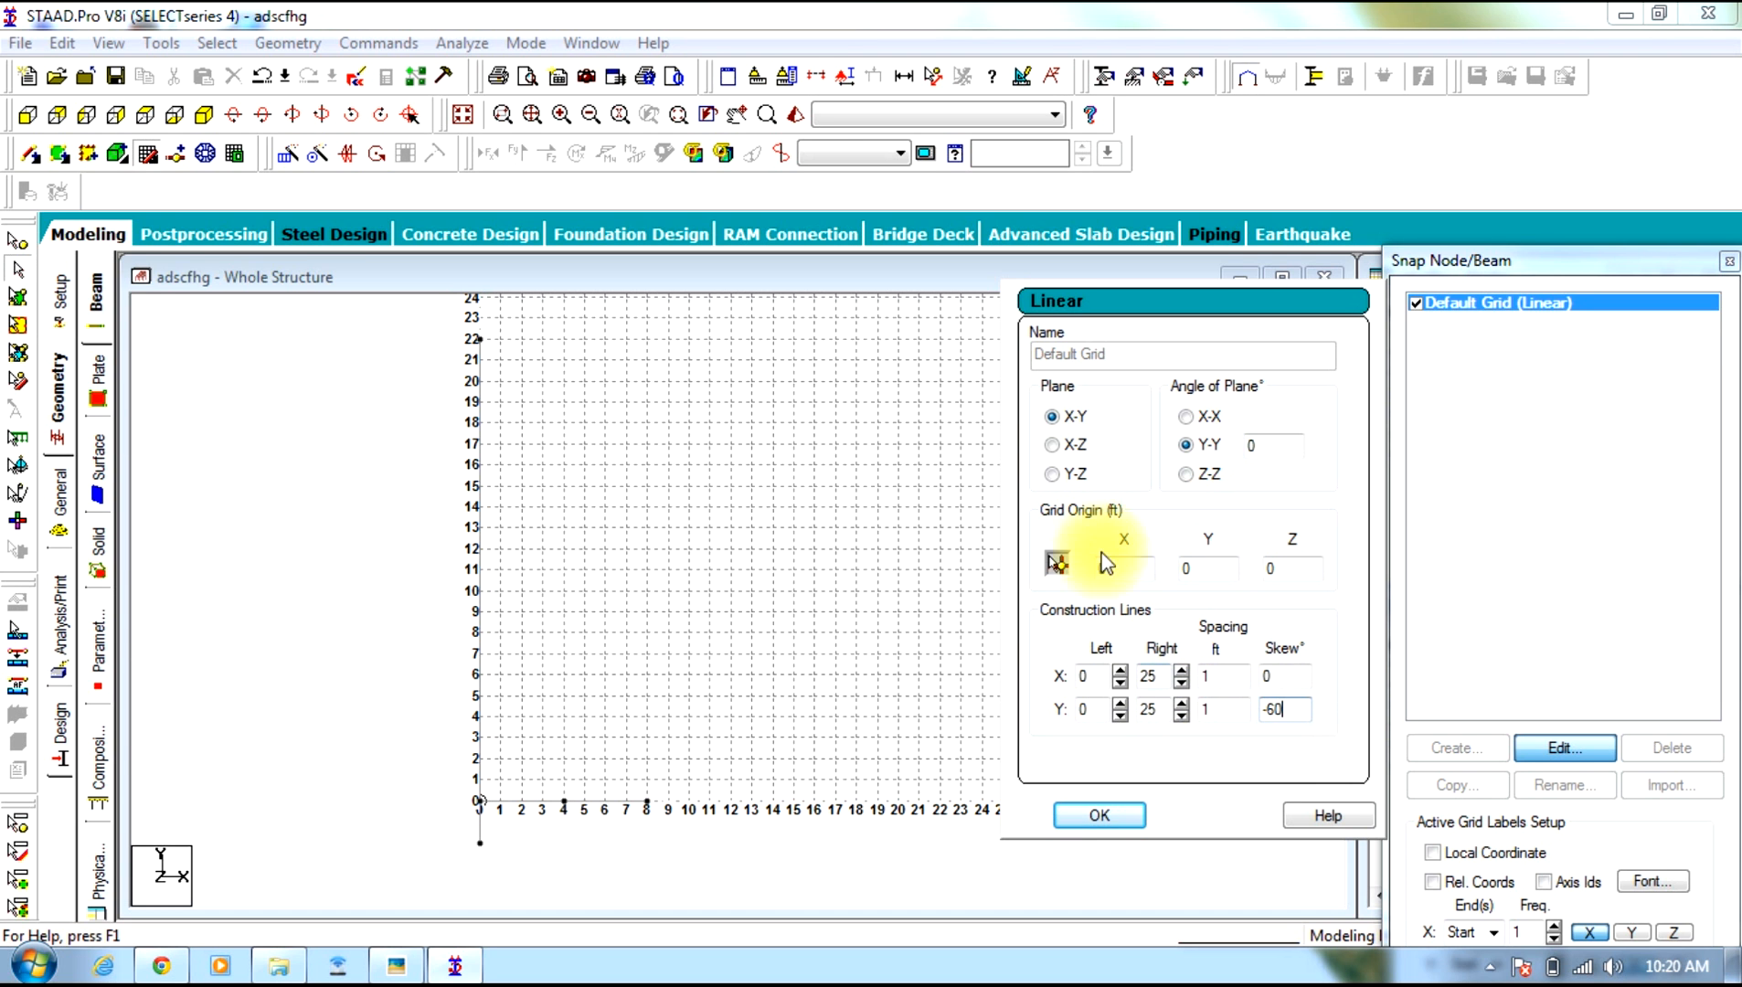
click(1099, 816)
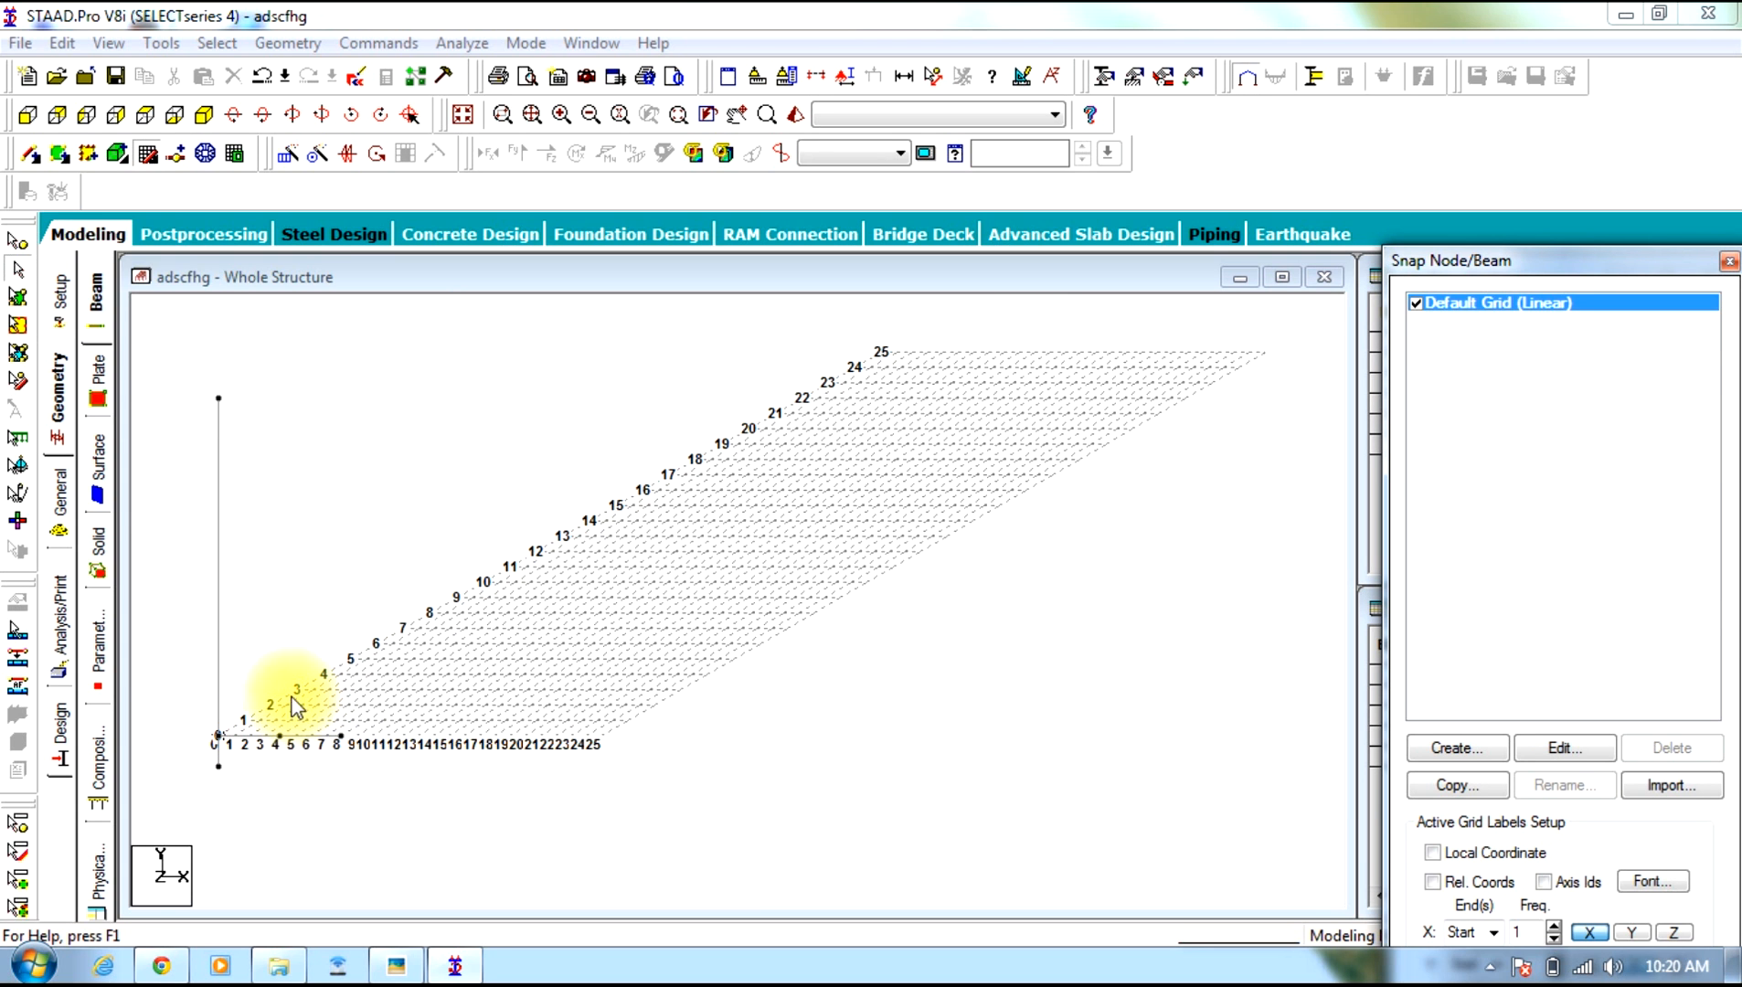
click(150, 155)
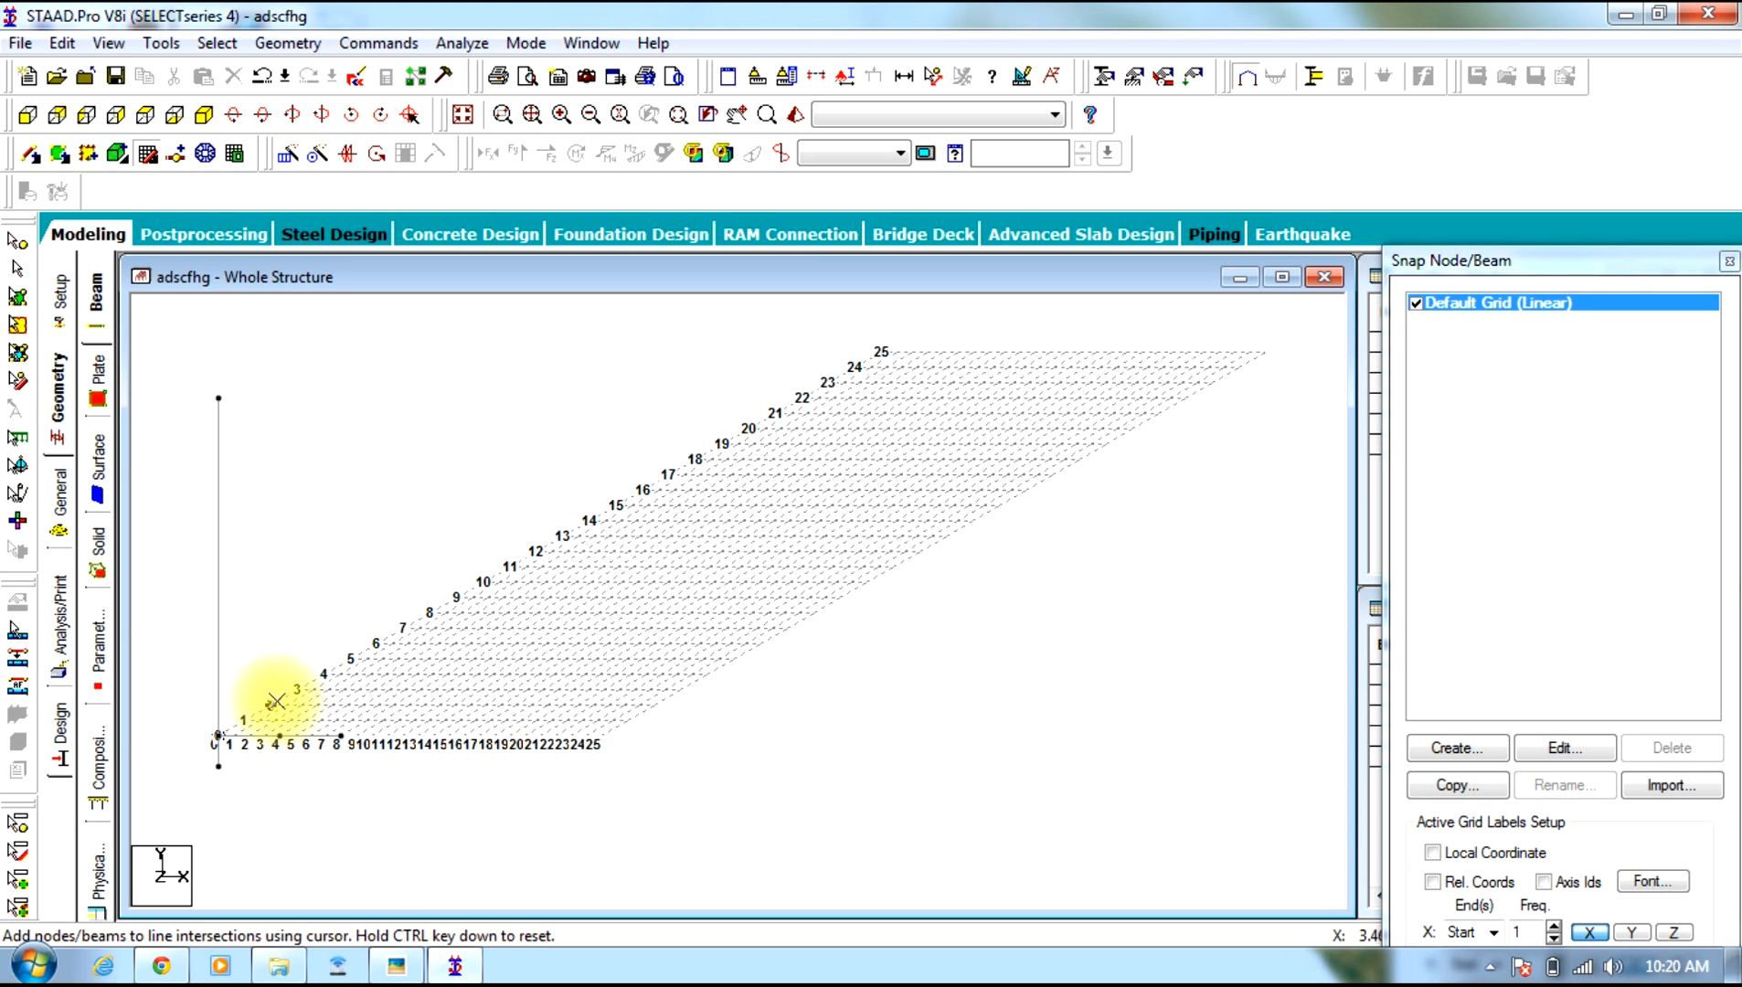
click(216, 732)
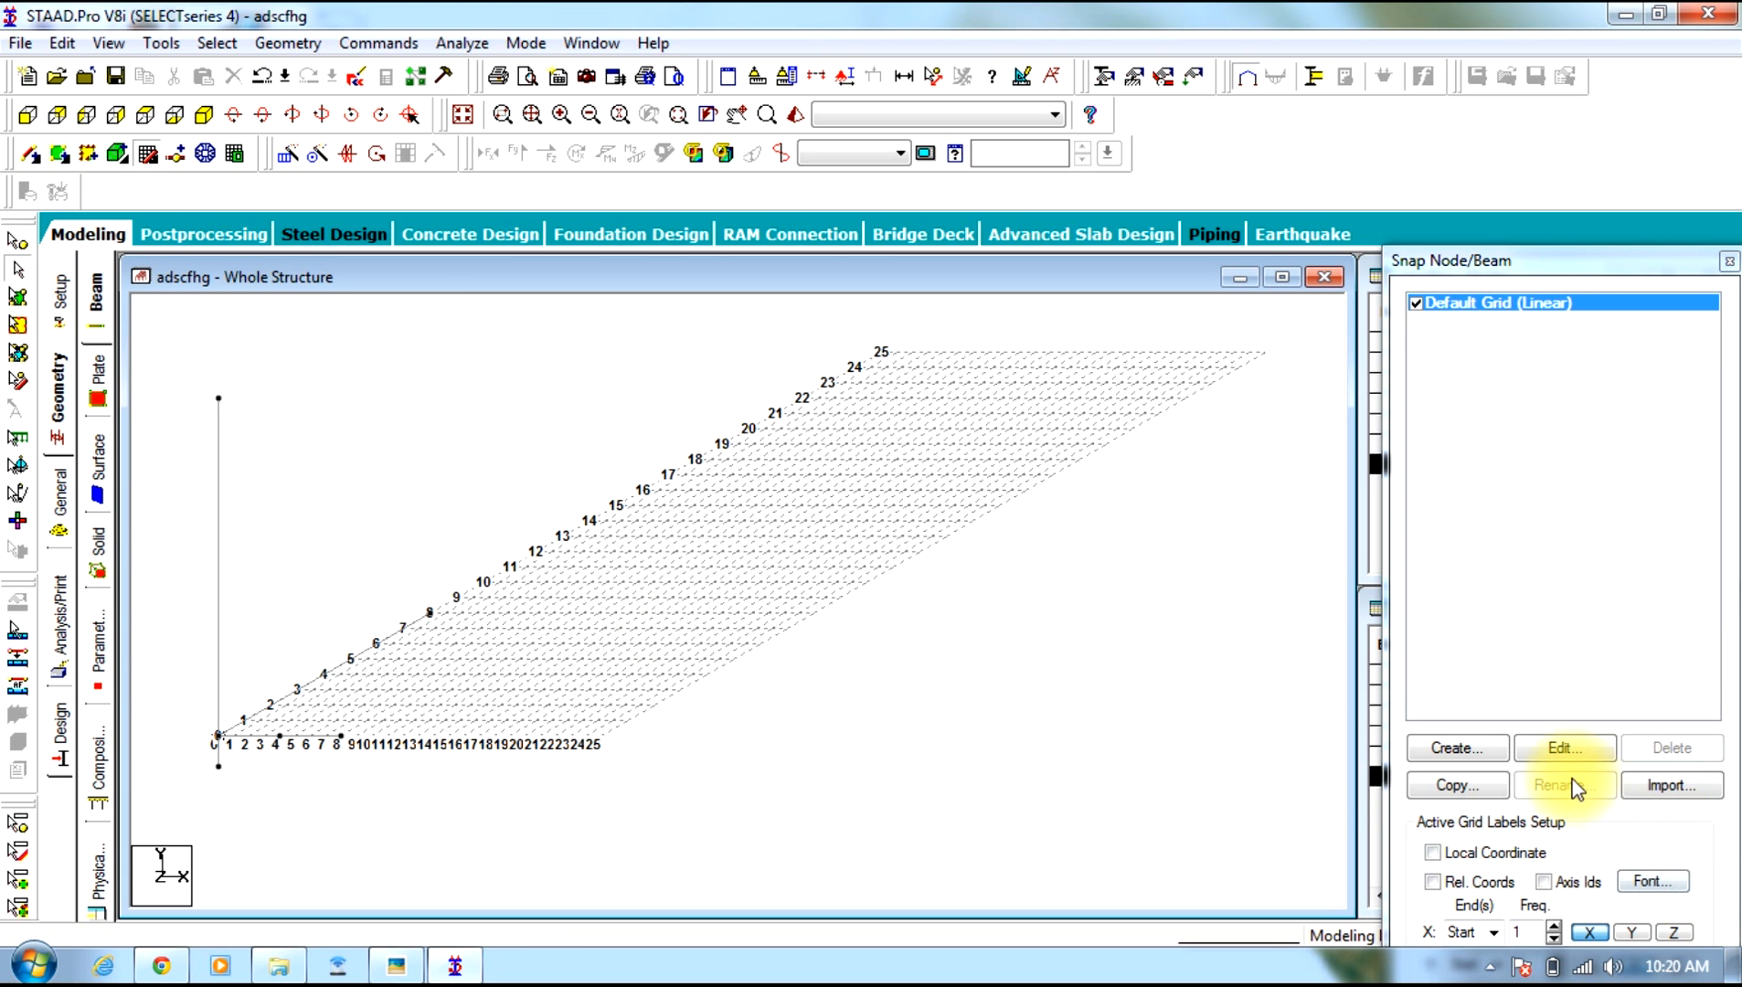
Reset the default grid's Y skew to 0°
click(1558, 750)
click(1284, 710)
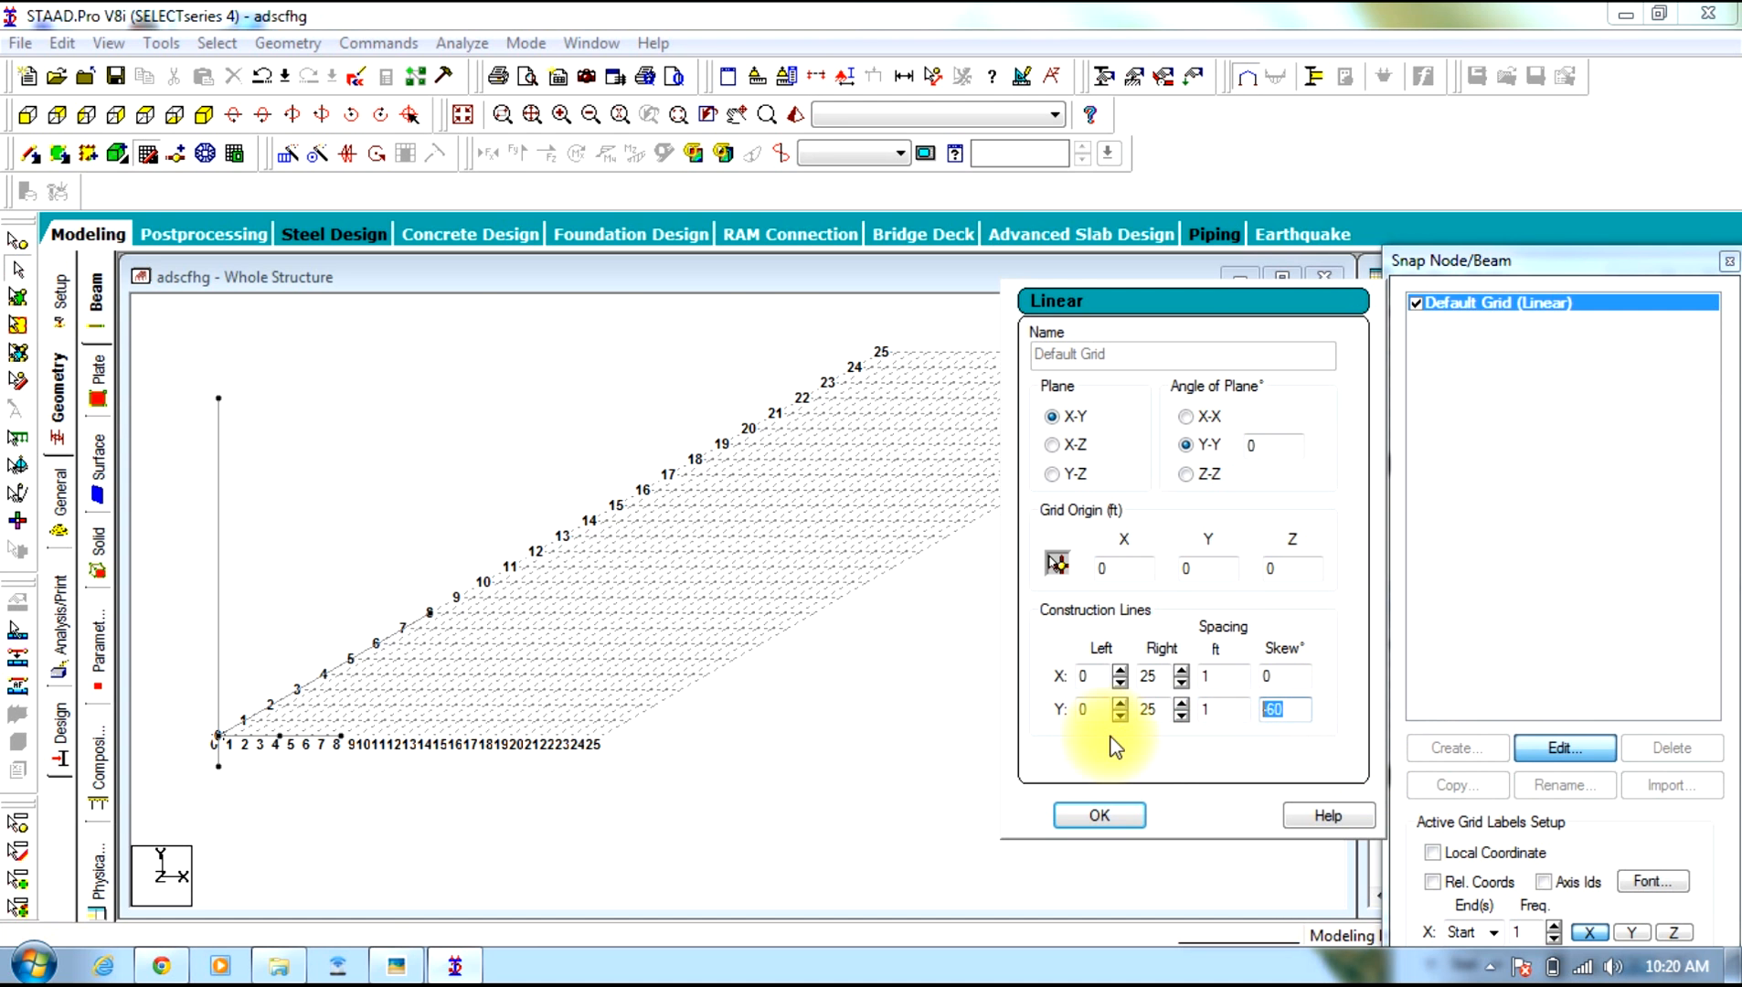
click(1100, 814)
click(485, 796)
Display the member dimensions in the view to check their lengths, and remove the labels again
click(905, 77)
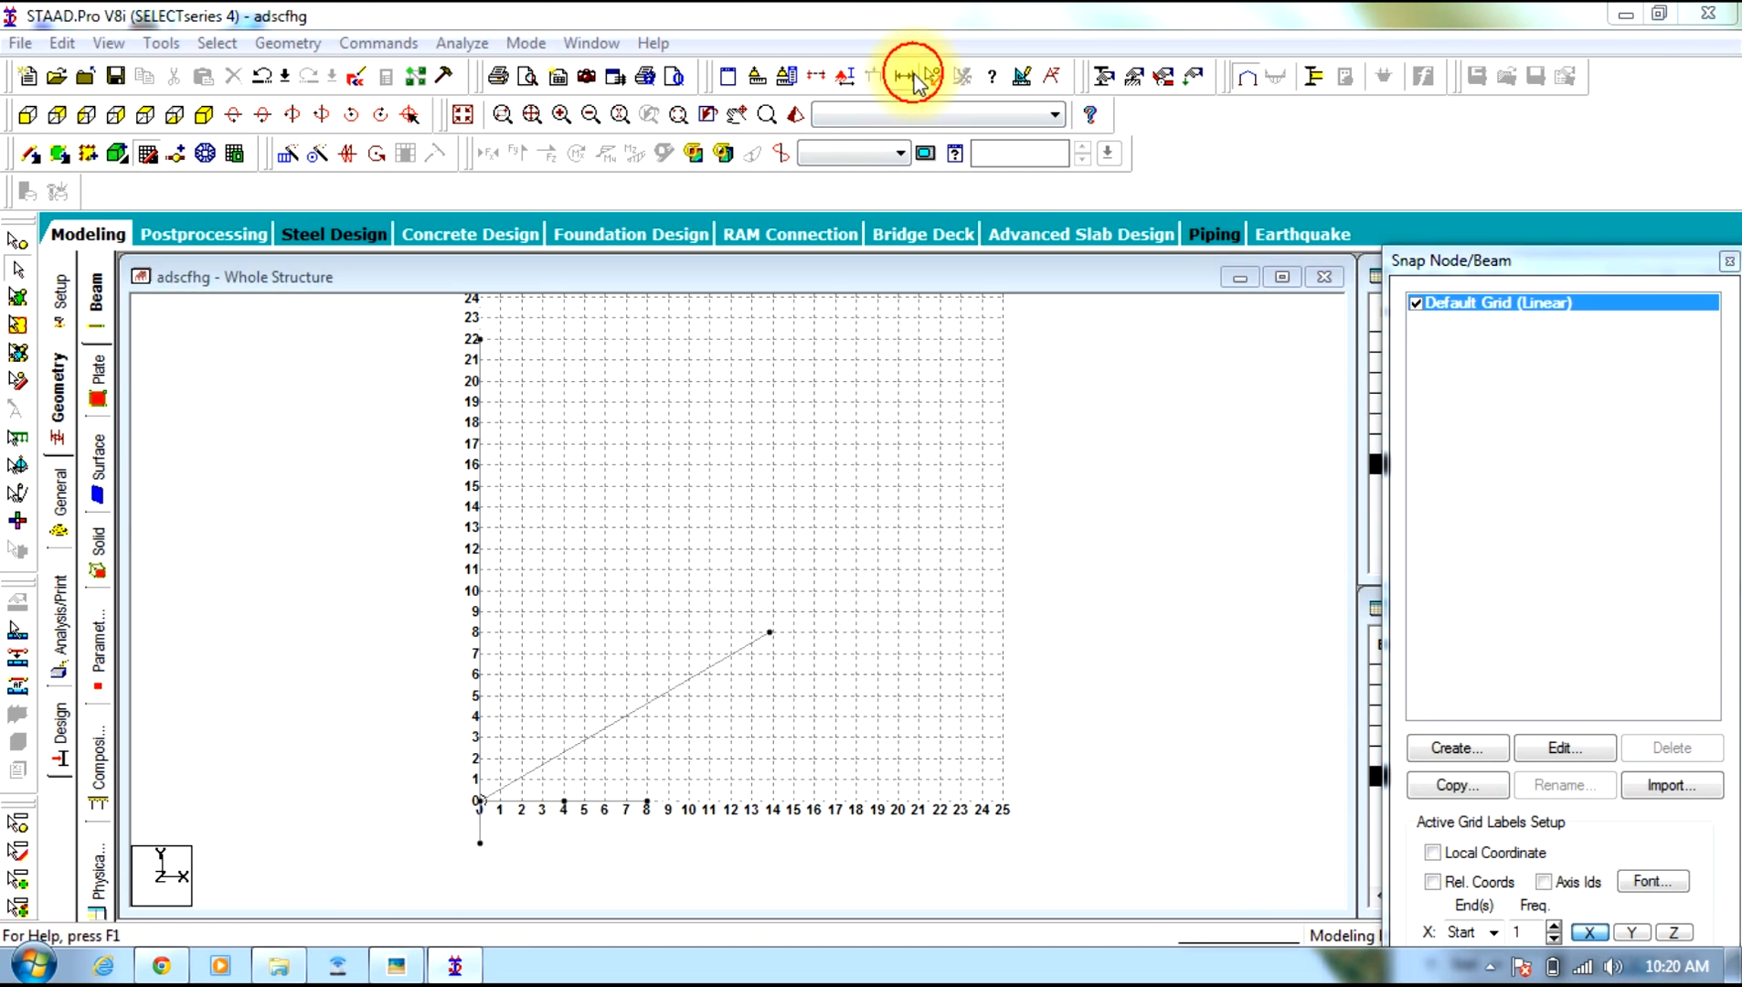
click(434, 414)
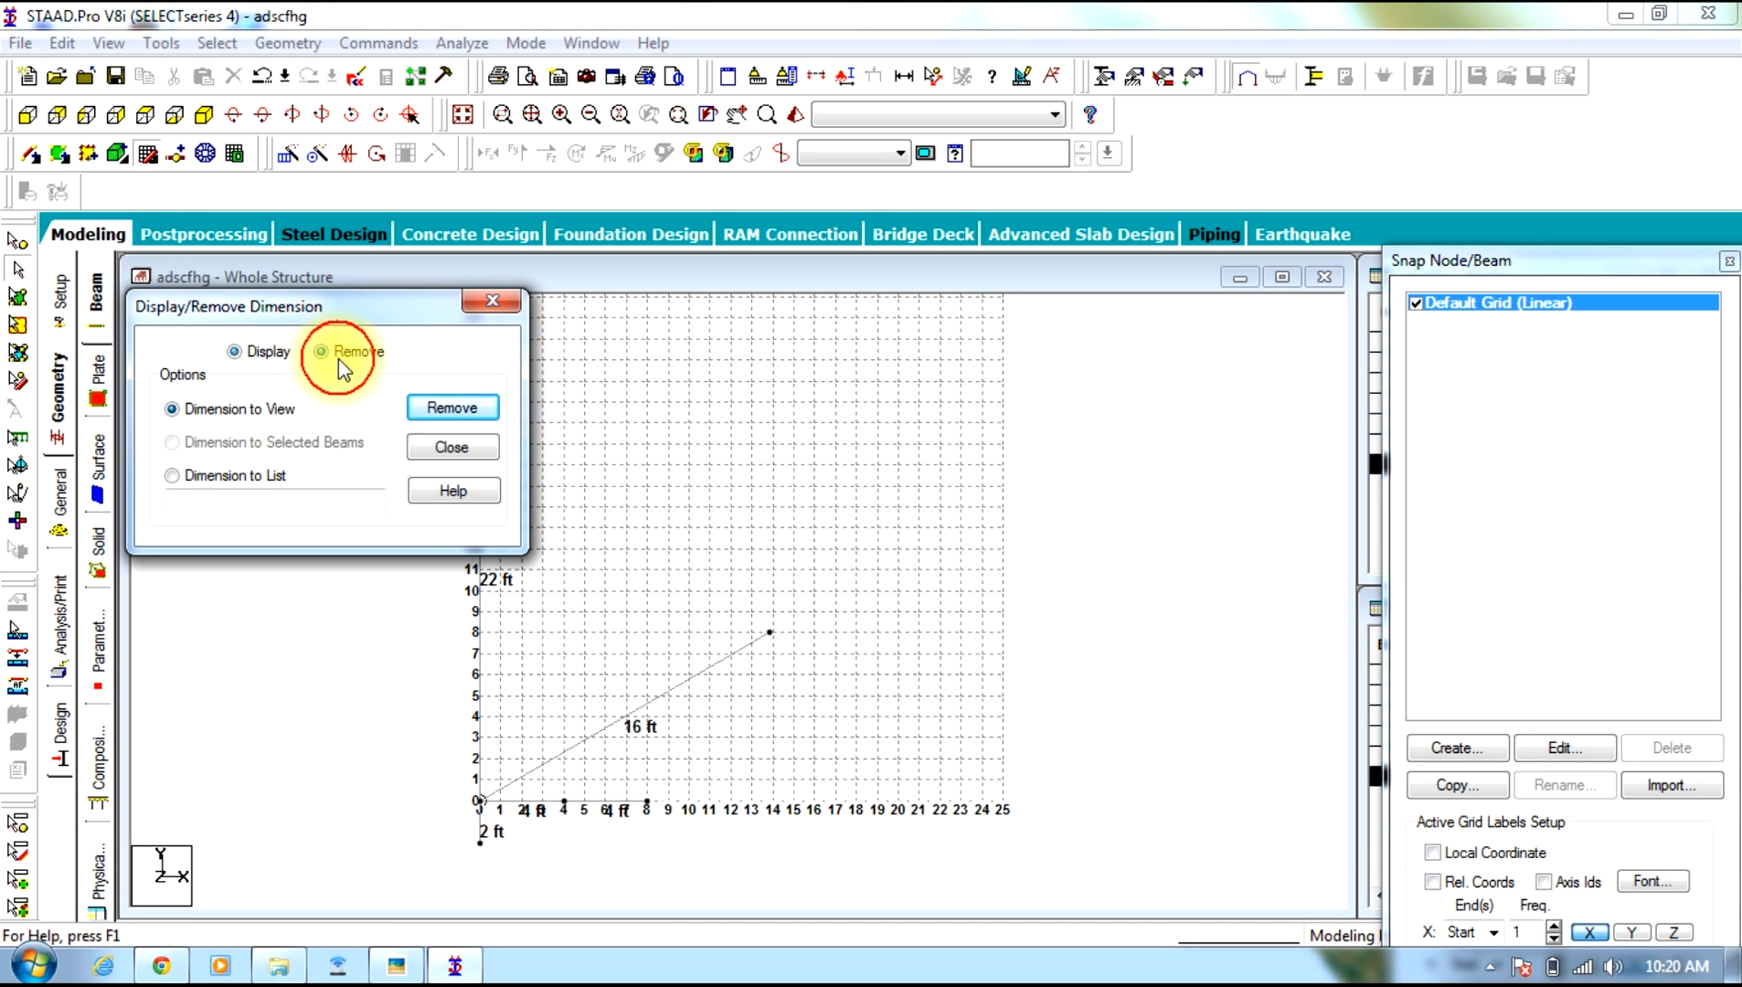
click(1047, 602)
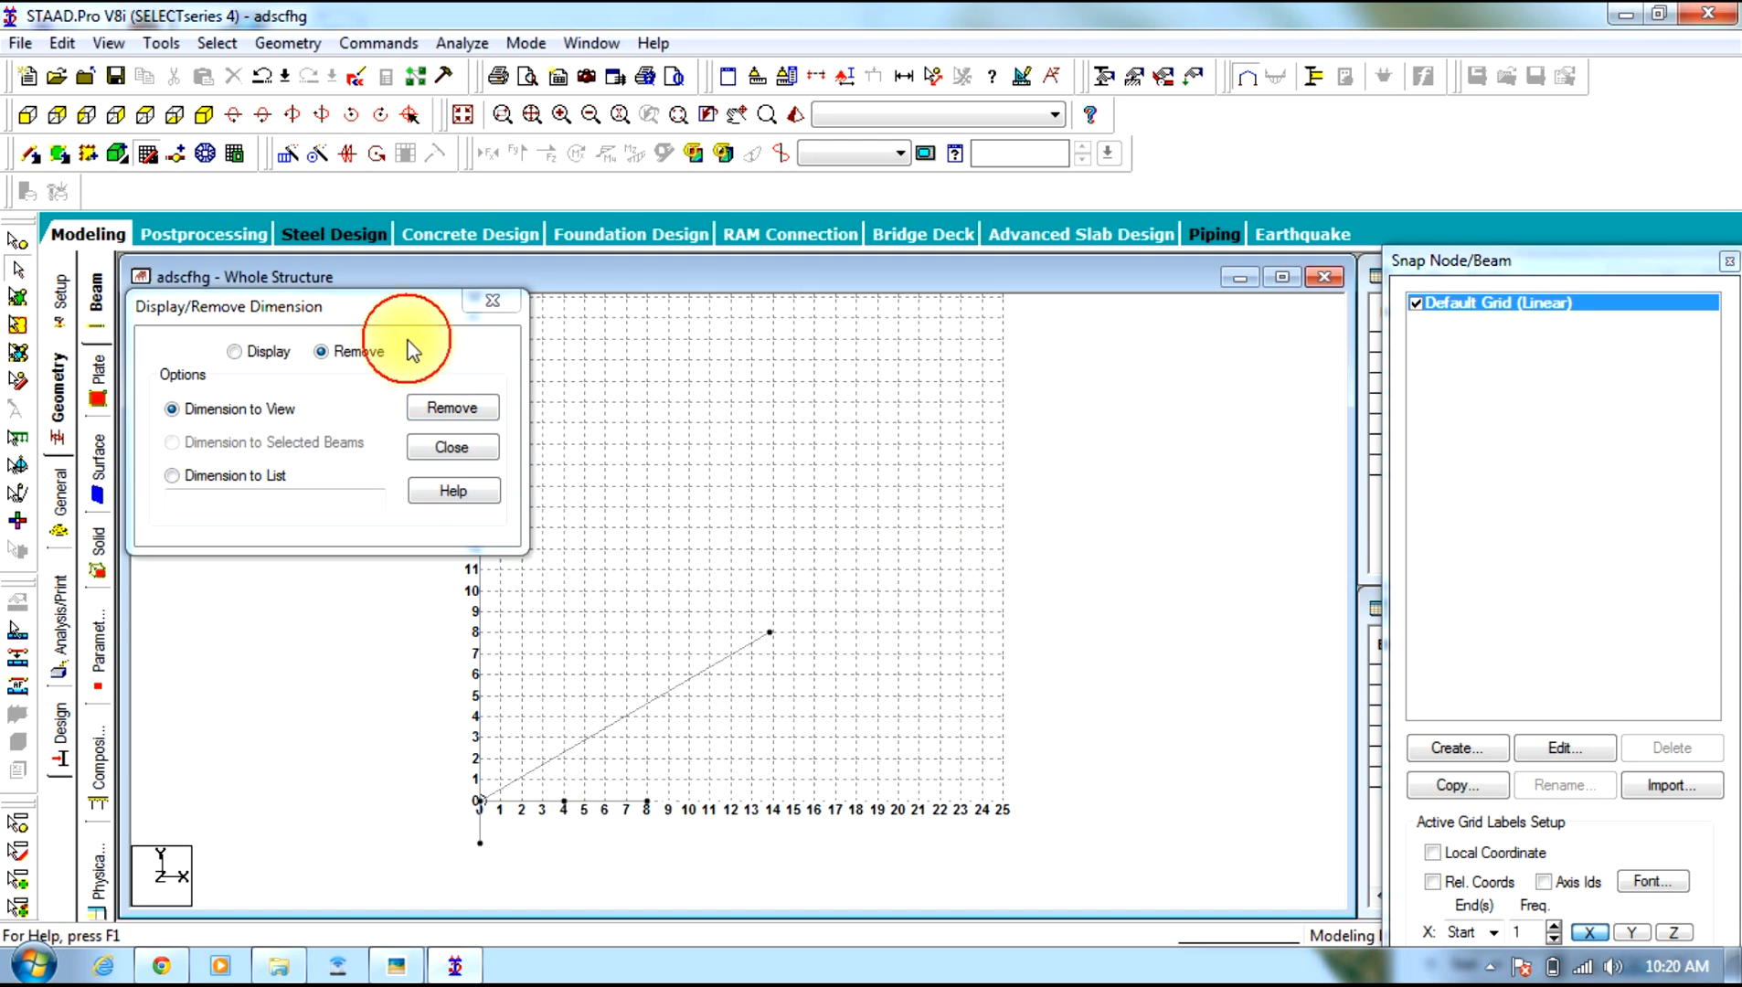
click(445, 447)
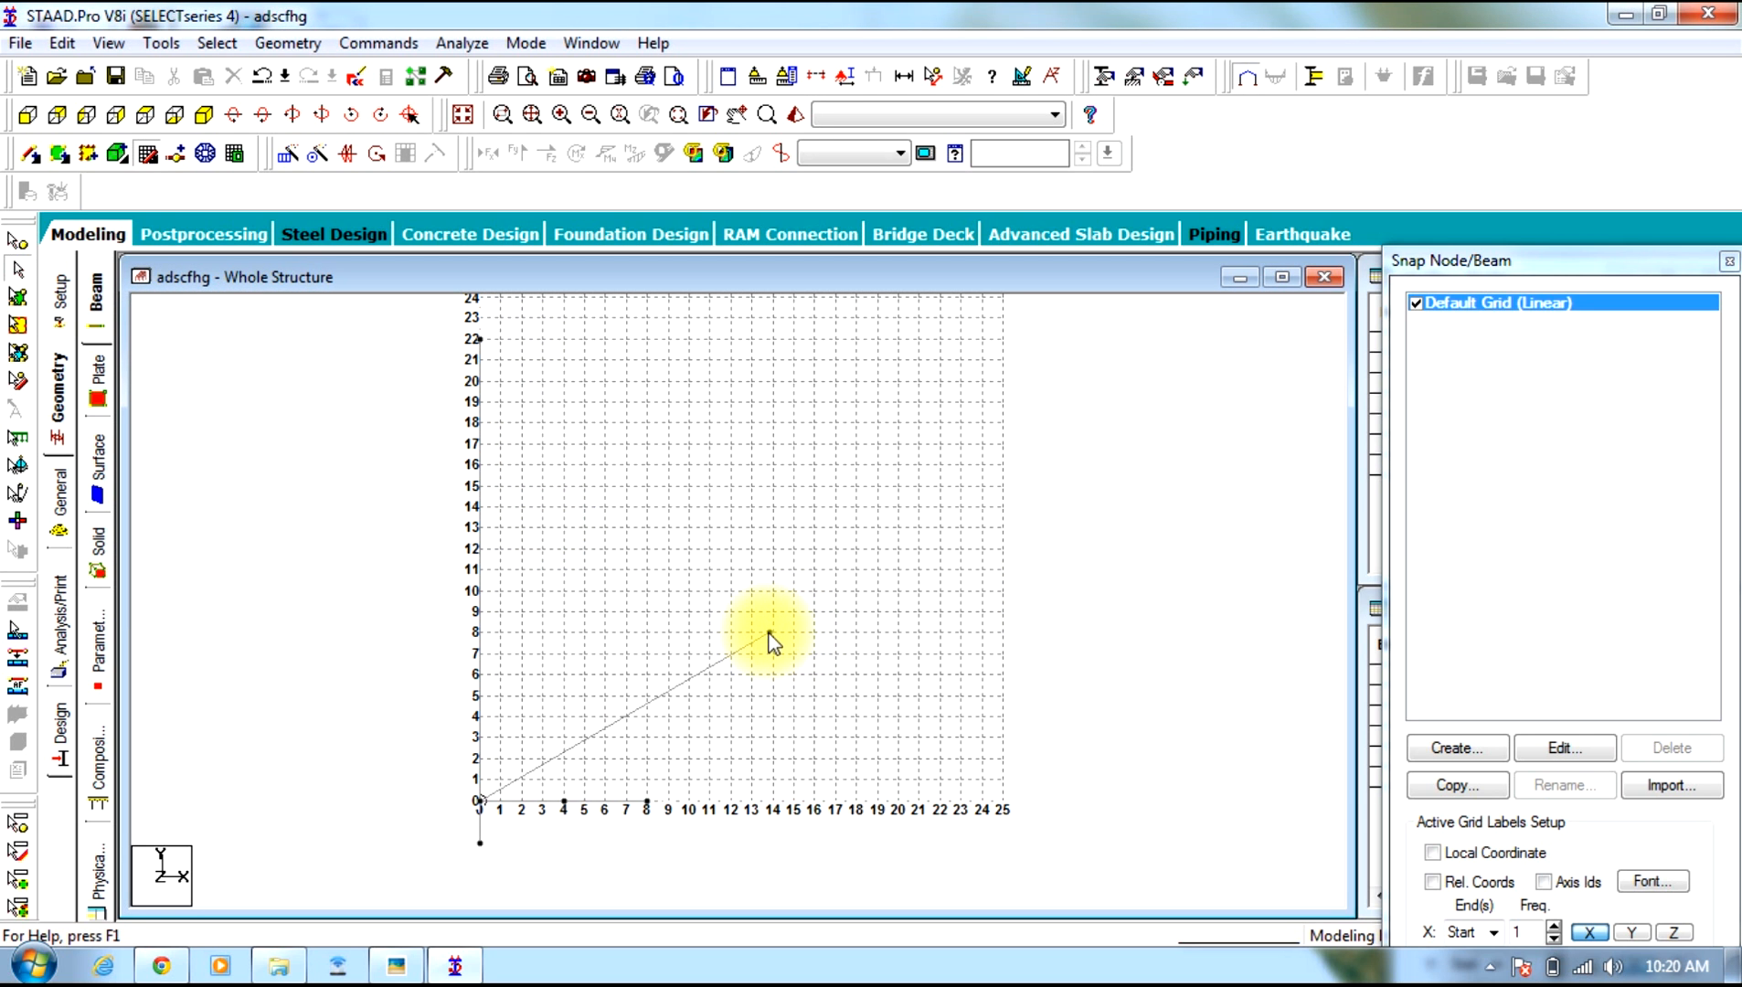
Inspect the coordinates of the node at the upper end of the inclined beam
click(17, 241)
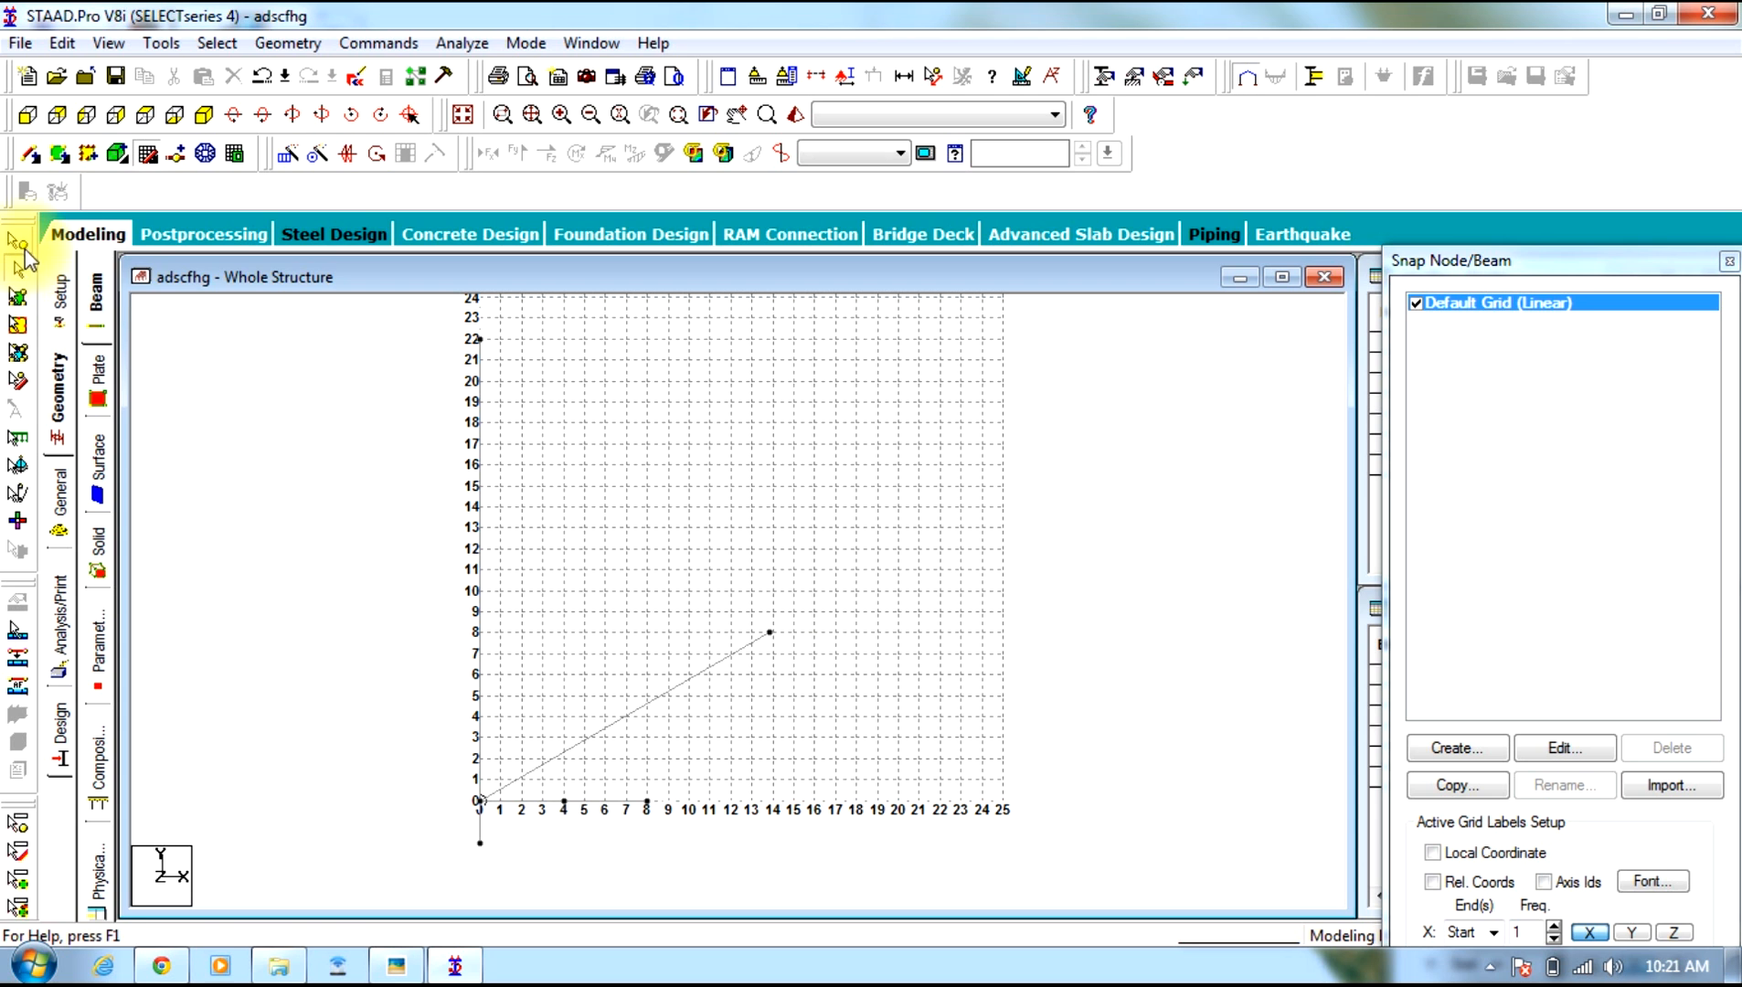
double_click(770, 632)
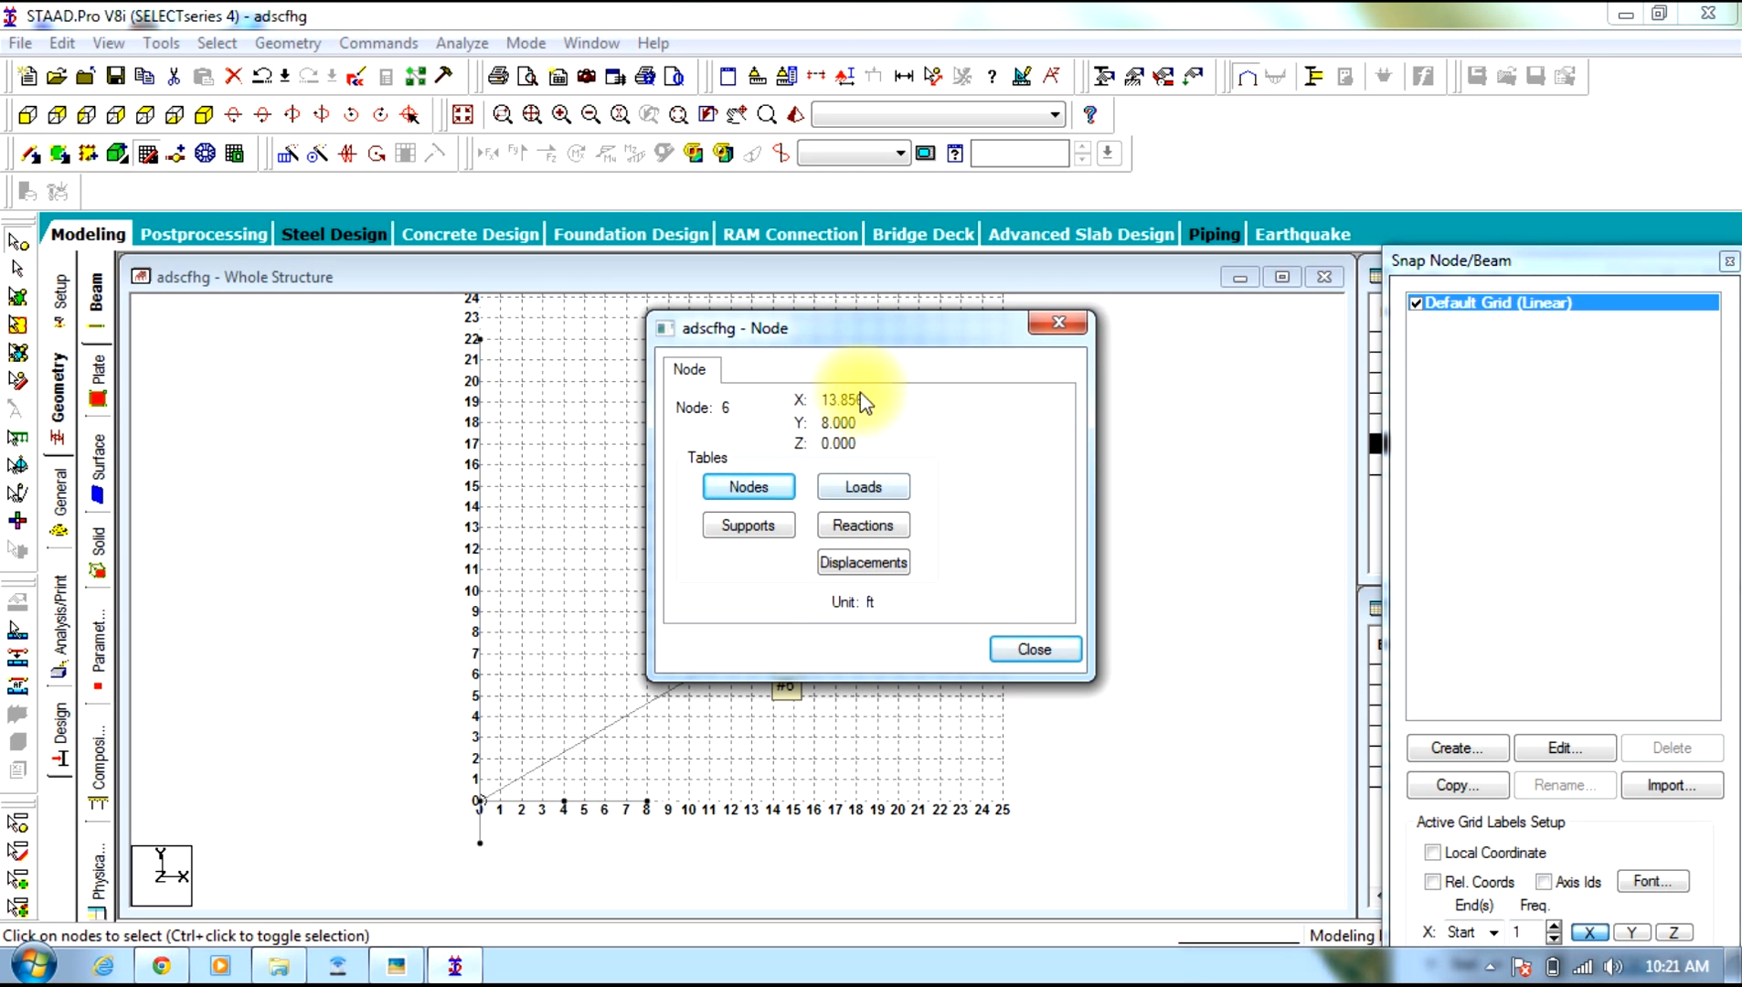
click(1033, 650)
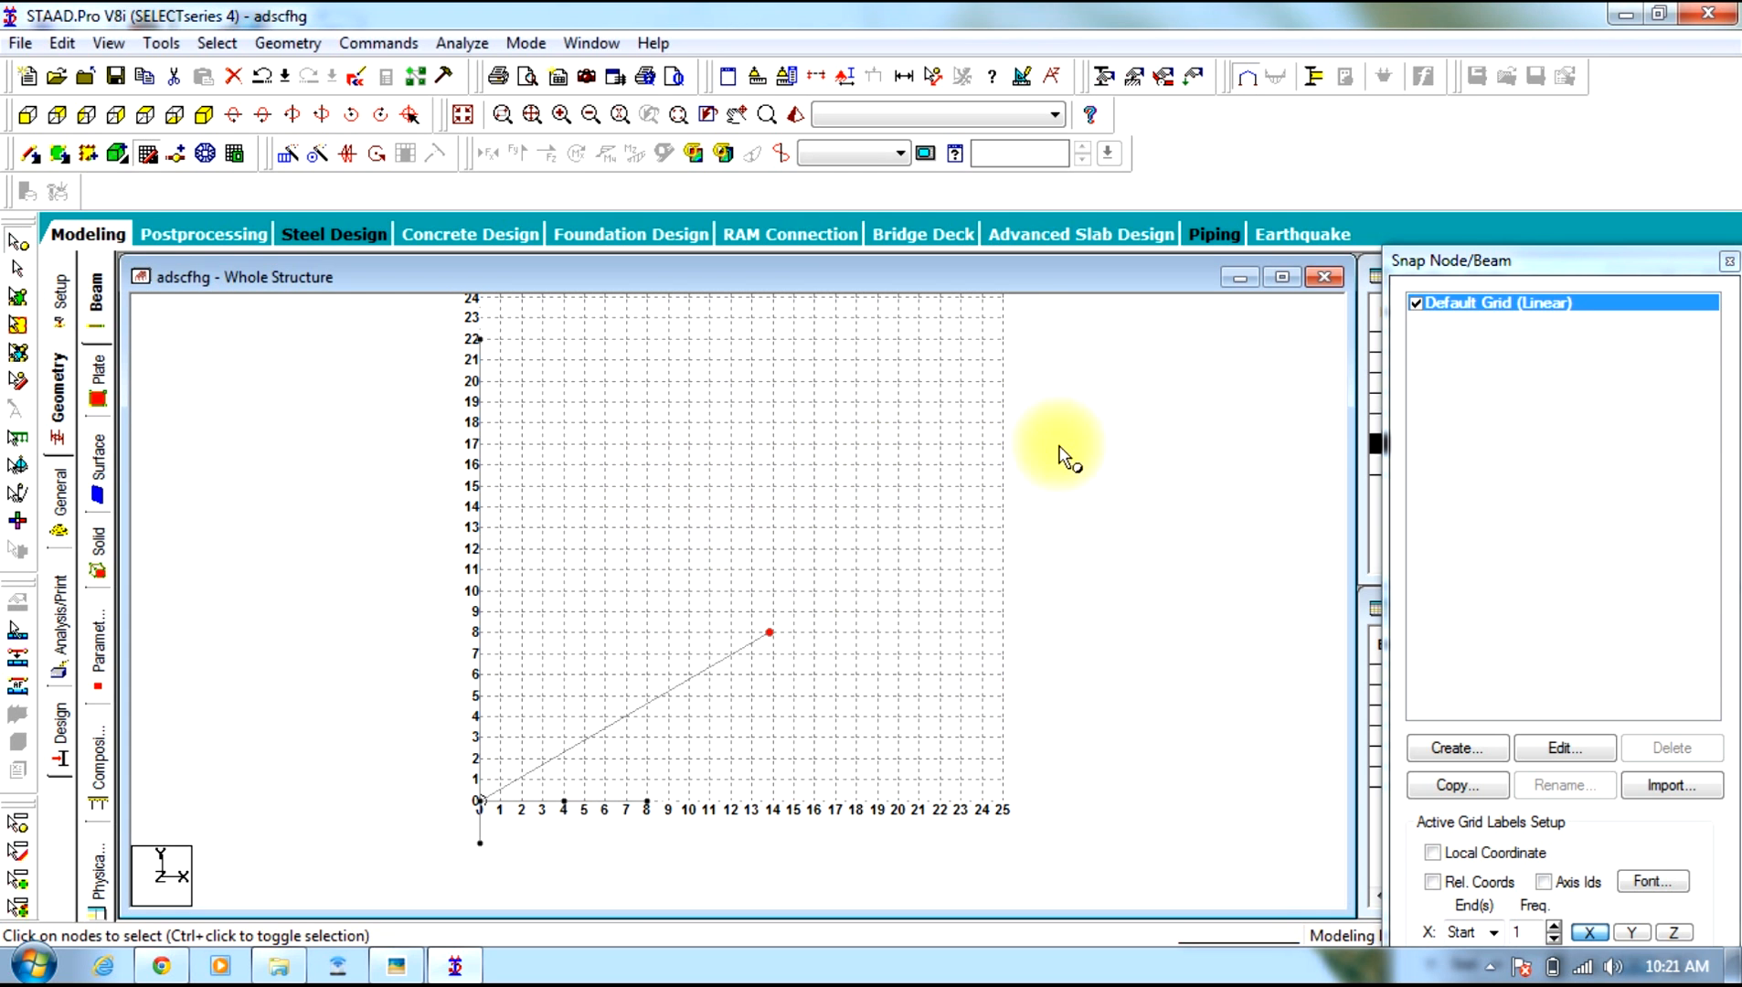
Move all beams by -13.856 ft in X and -8 ft in Y so the inclined beam's upper end sits at the origin
click(17, 286)
drag(1083, 881, 287, 378)
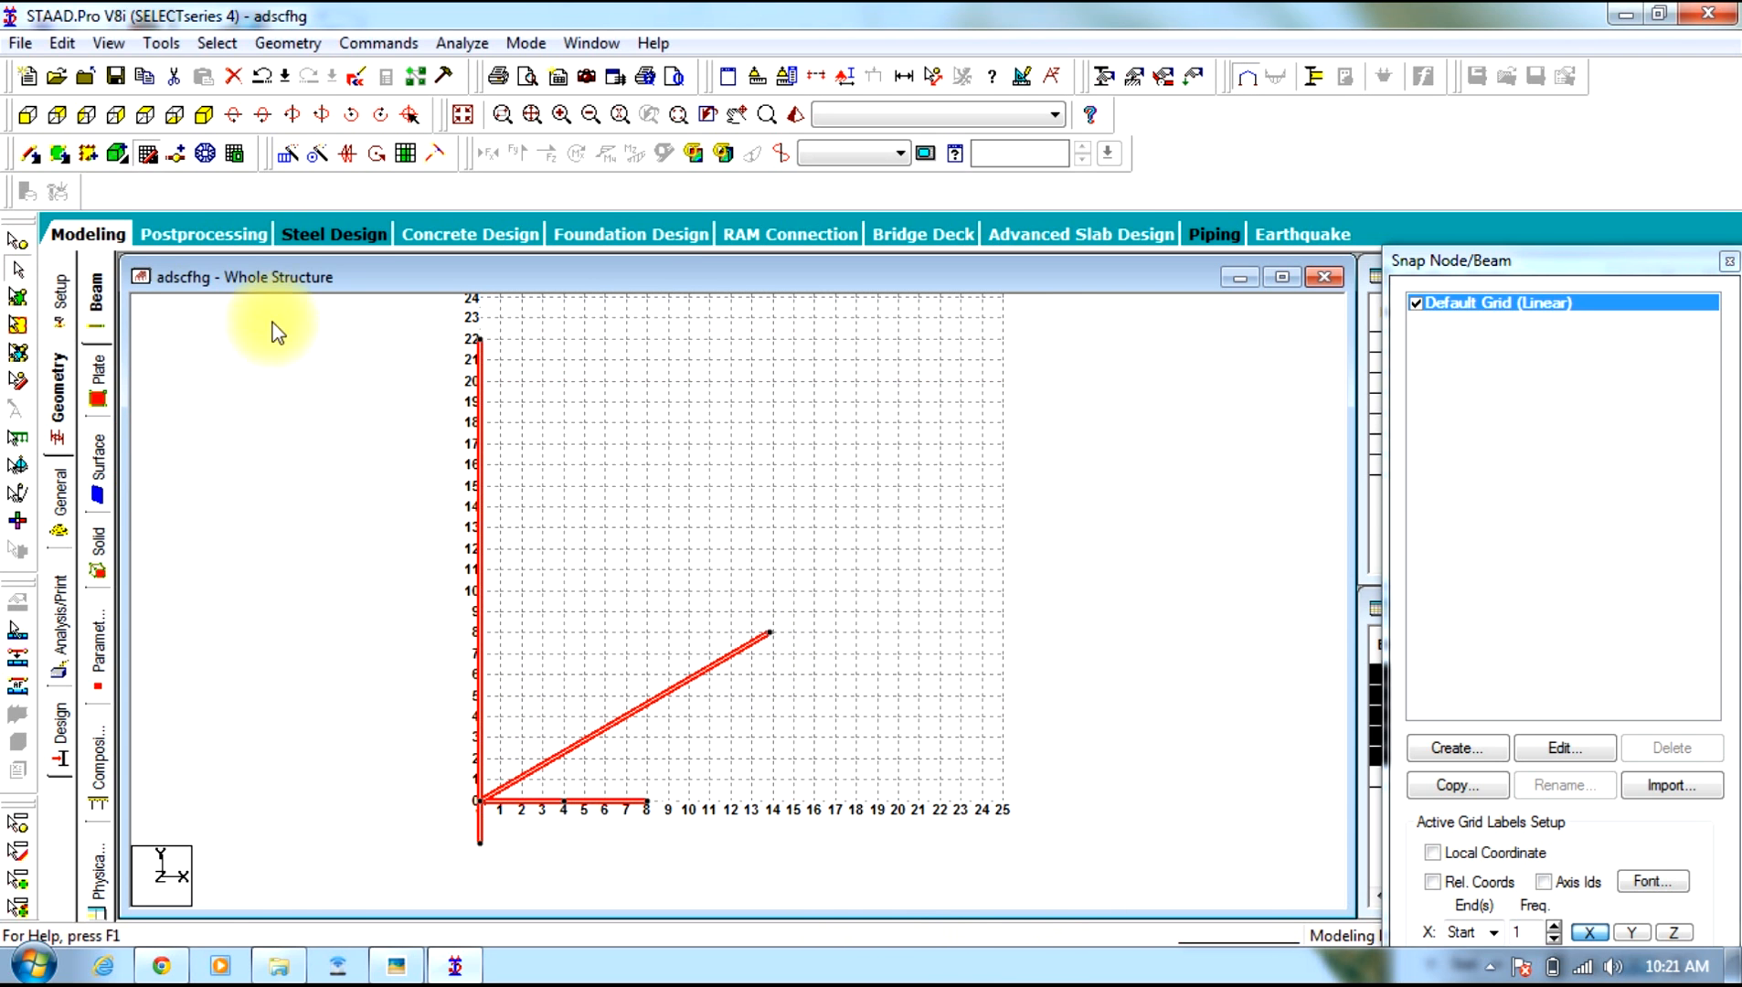
click(287, 43)
mouse_move(533, 540)
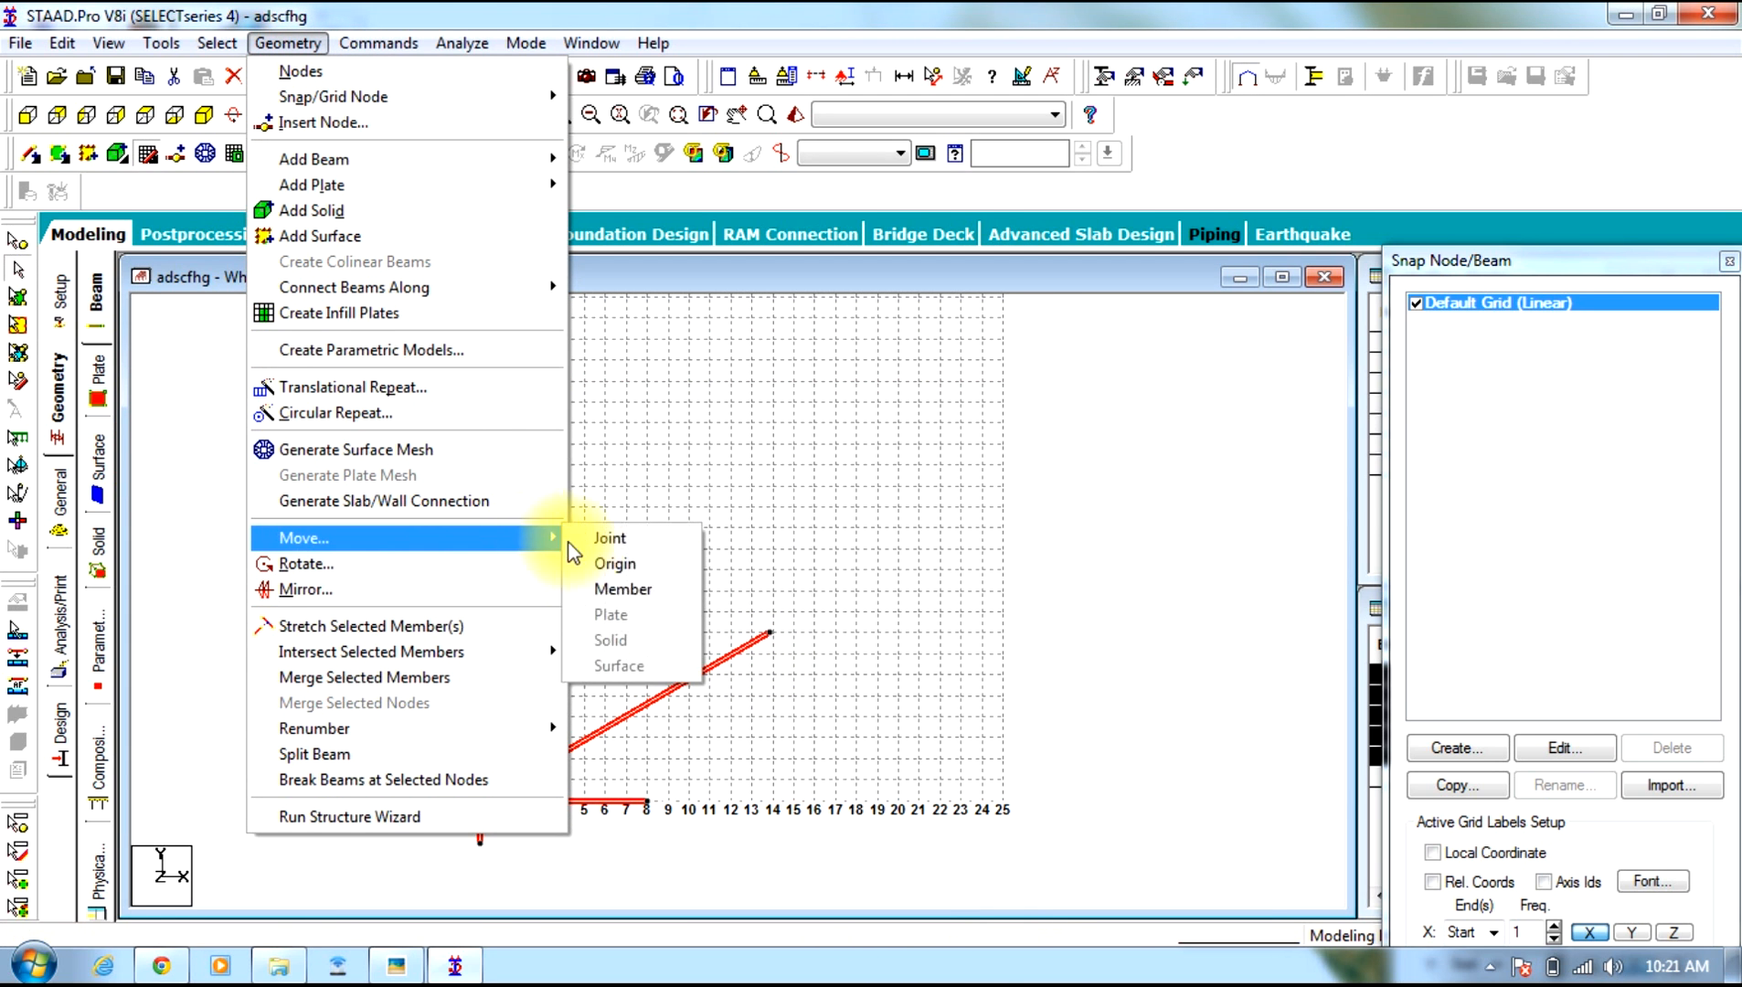
click(640, 591)
double_click(762, 499)
text(-13.856)
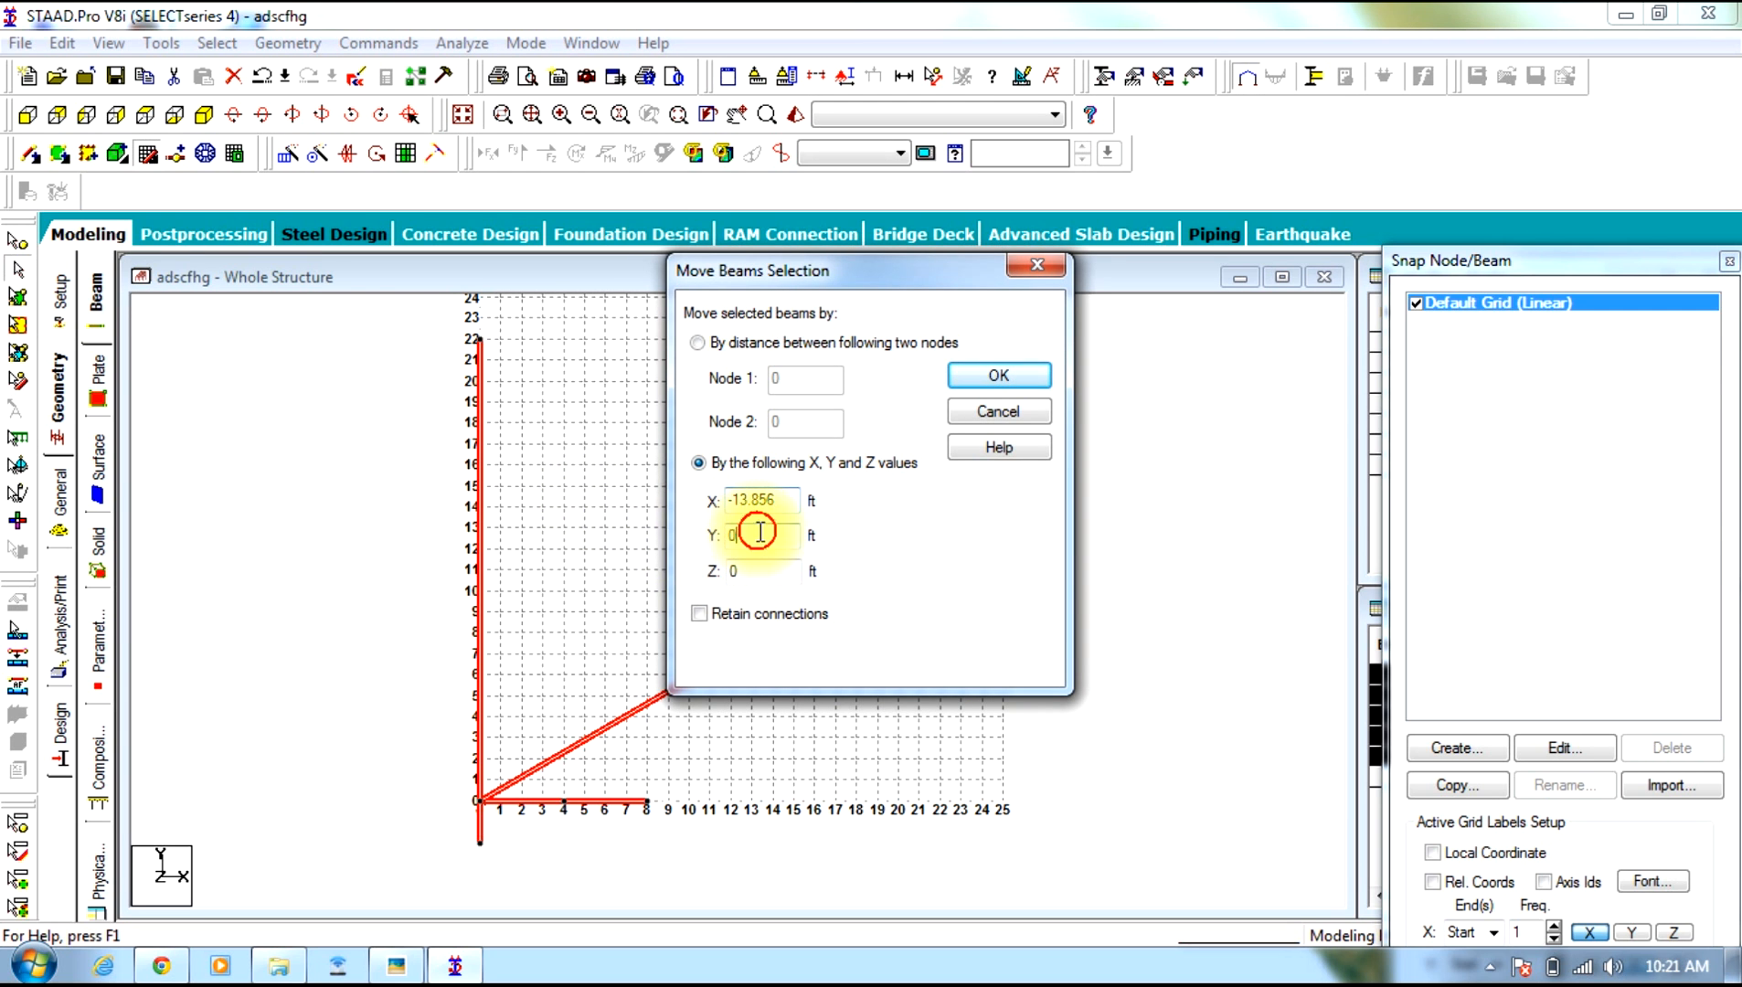
key(BackSpace)
text(-8)
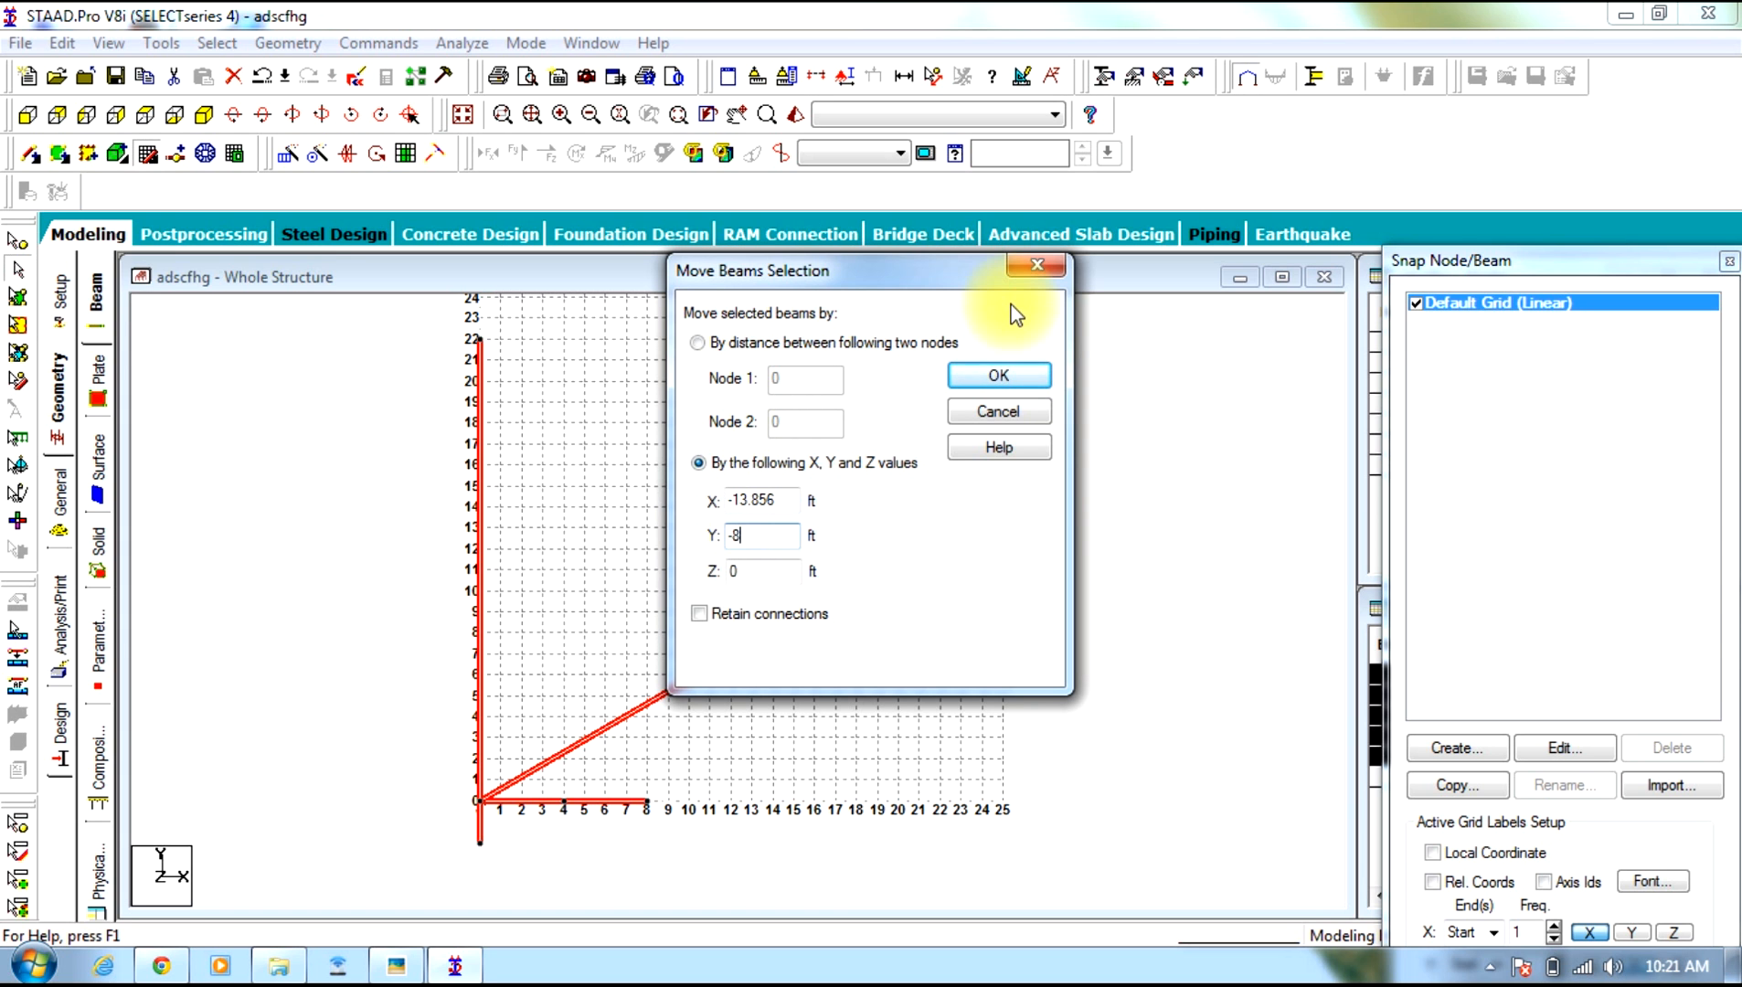
click(1005, 375)
click(915, 537)
click(916, 539)
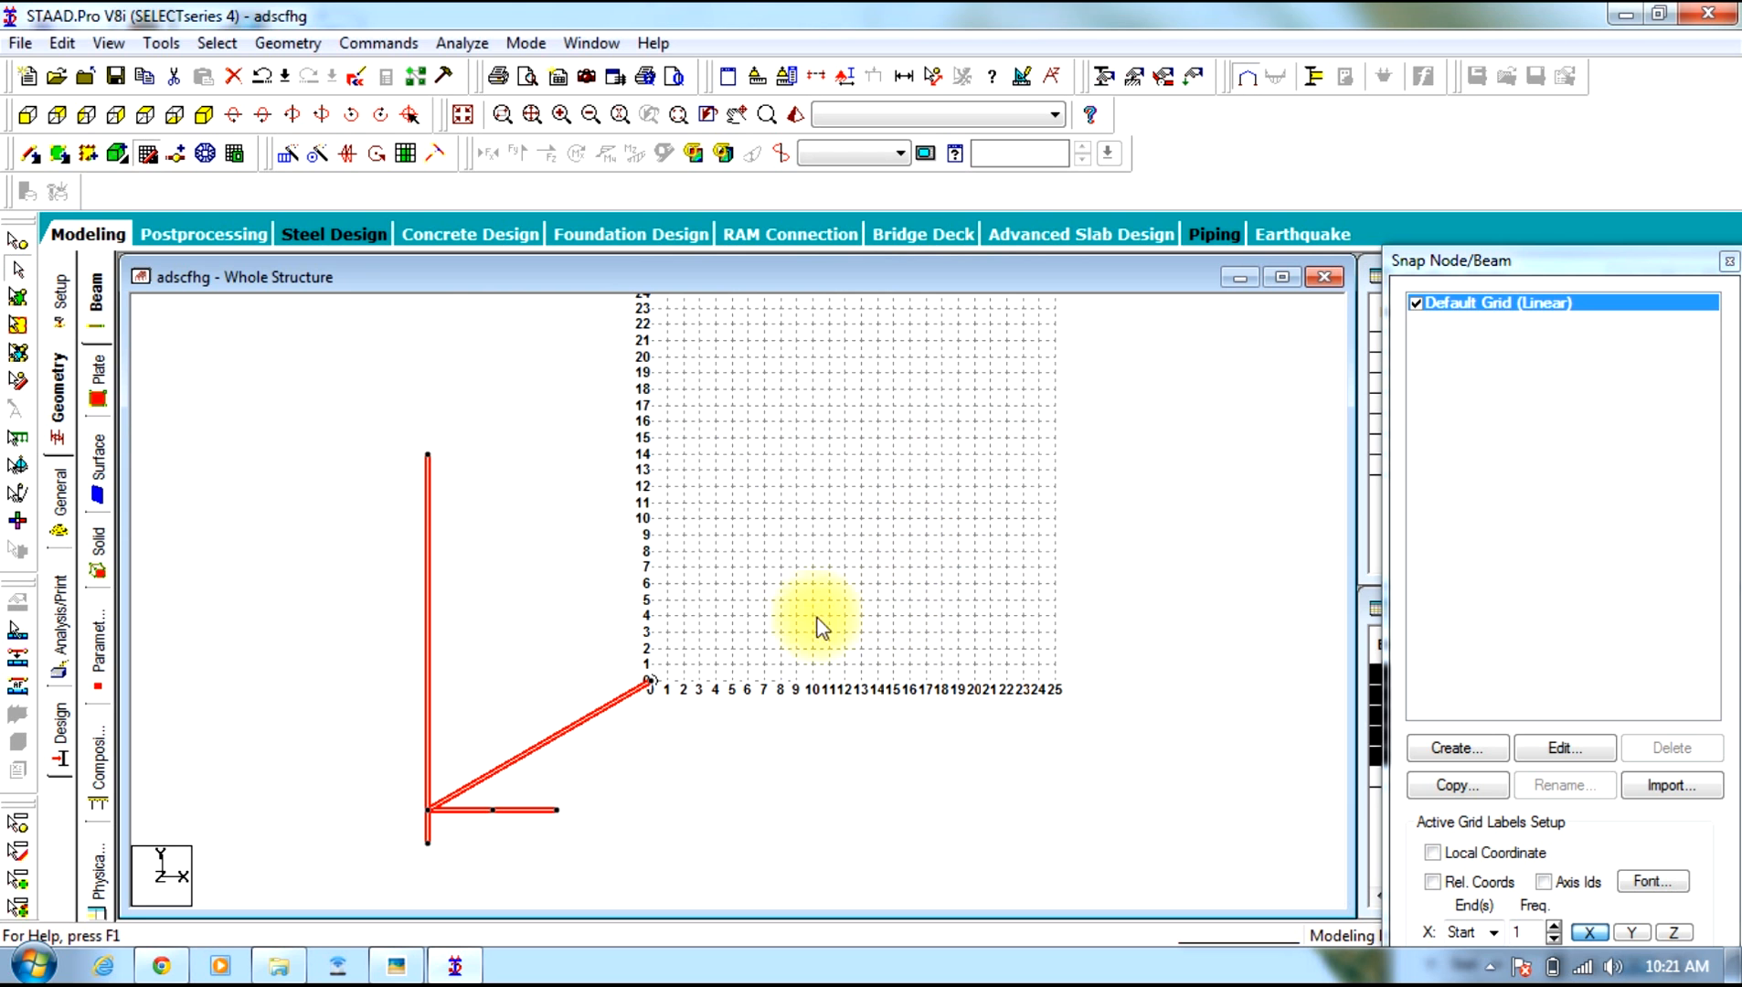
click(661, 717)
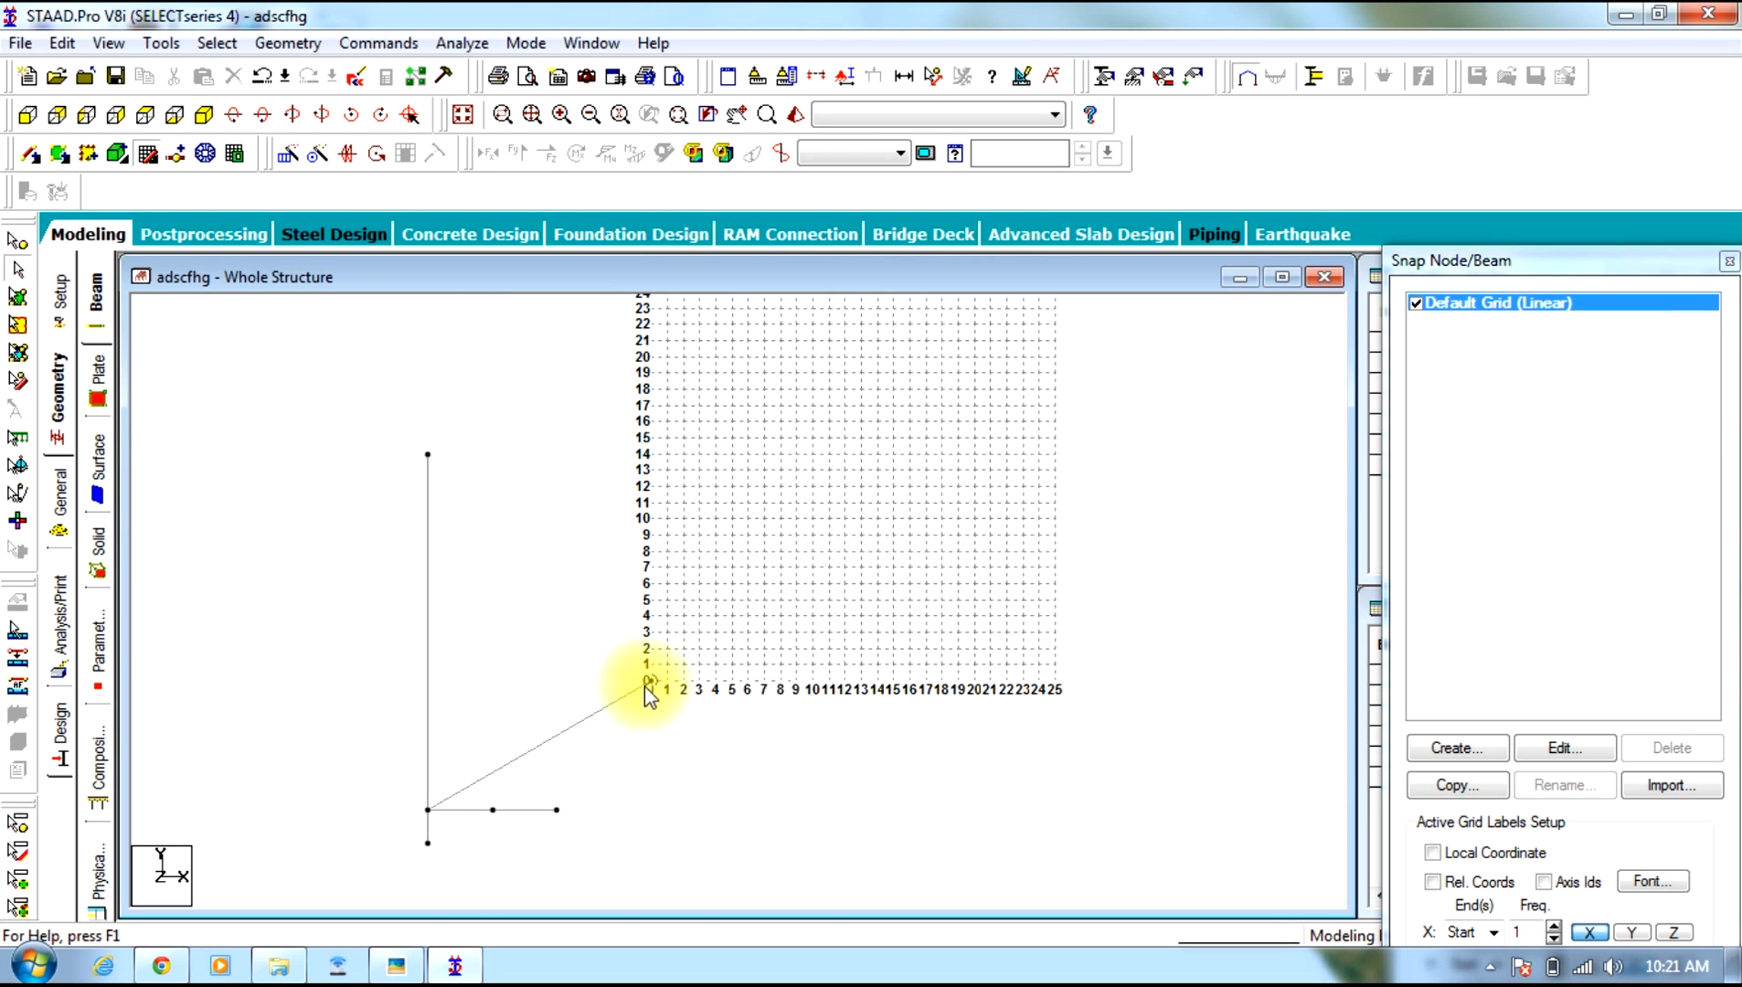
Check the cable angle in the reference sketch in Picasa Photo Viewer and set the default grid's Y skew to 53°
click(396, 967)
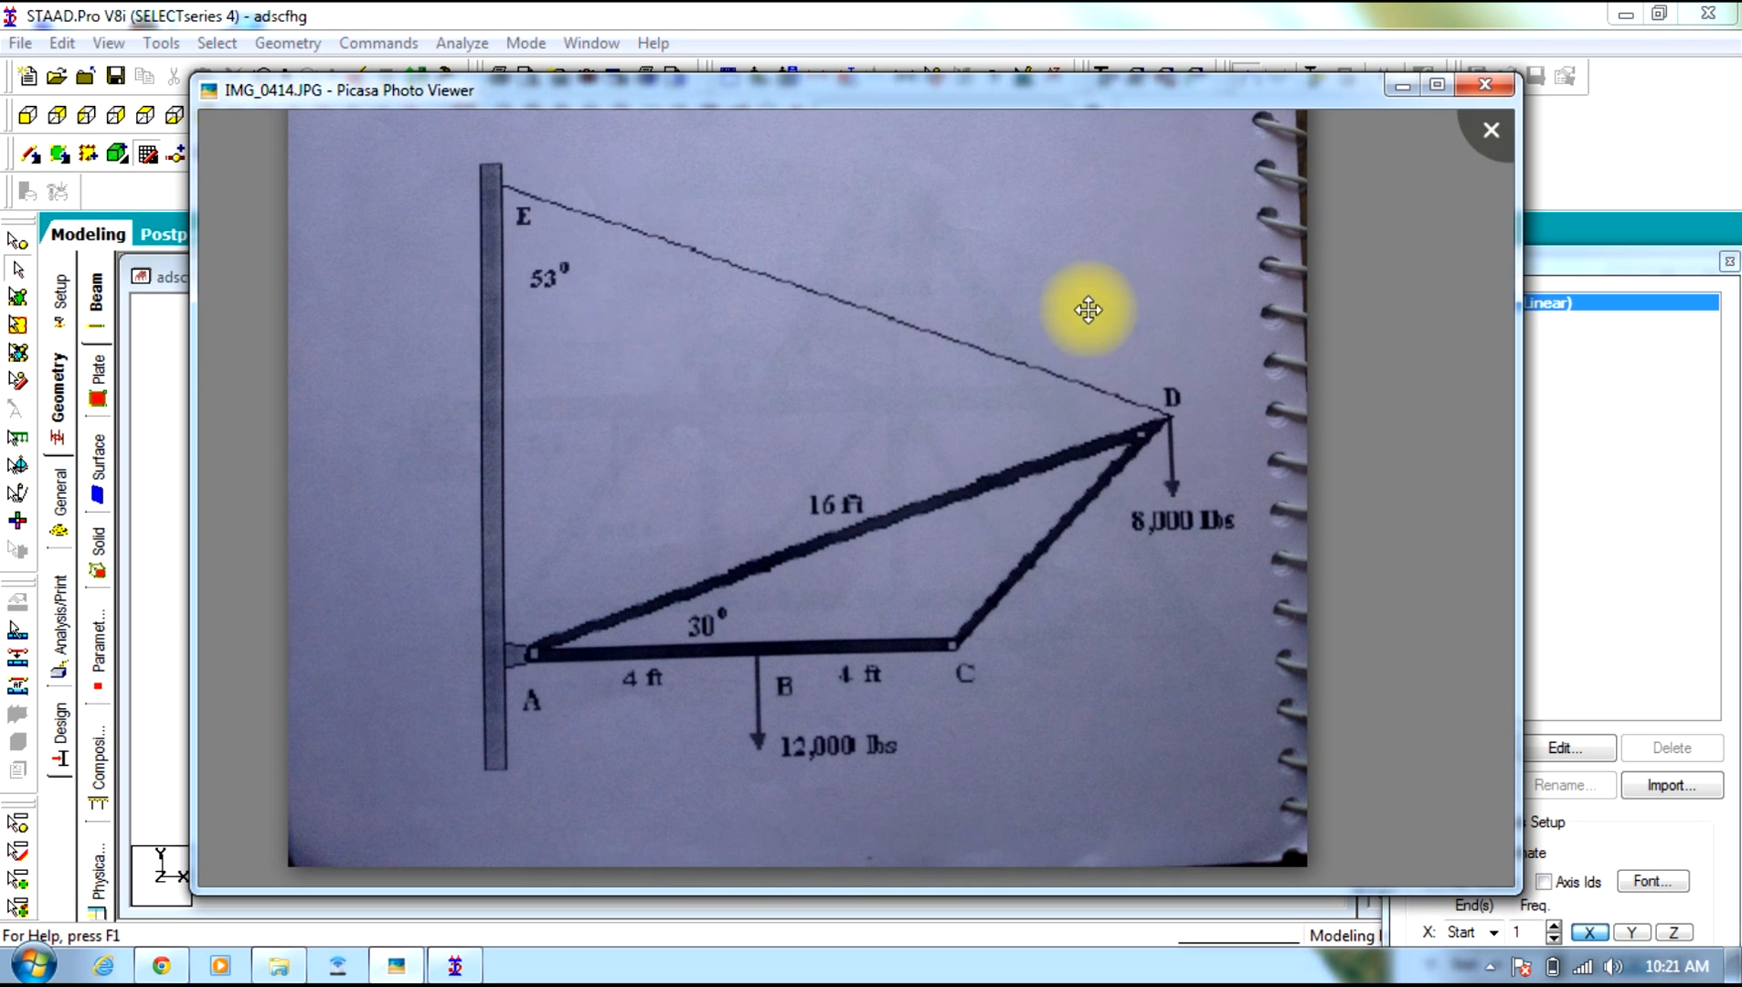
drag(1170, 281, 1168, 280)
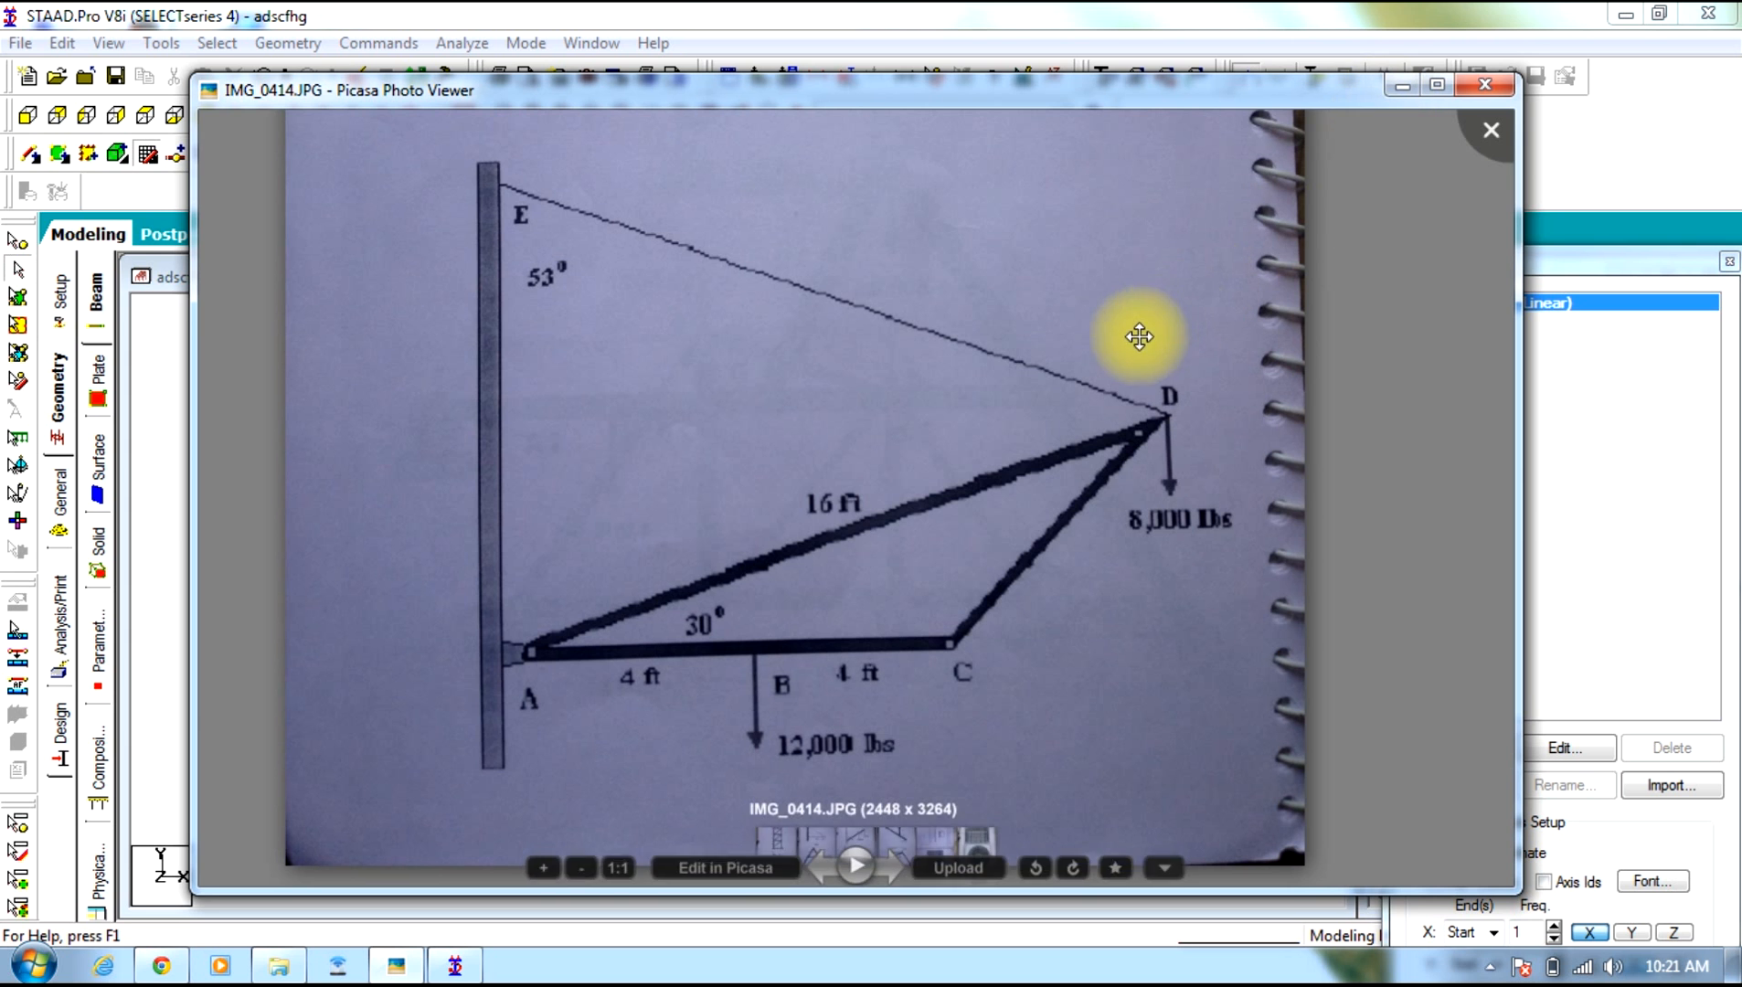
click(1390, 87)
click(1551, 746)
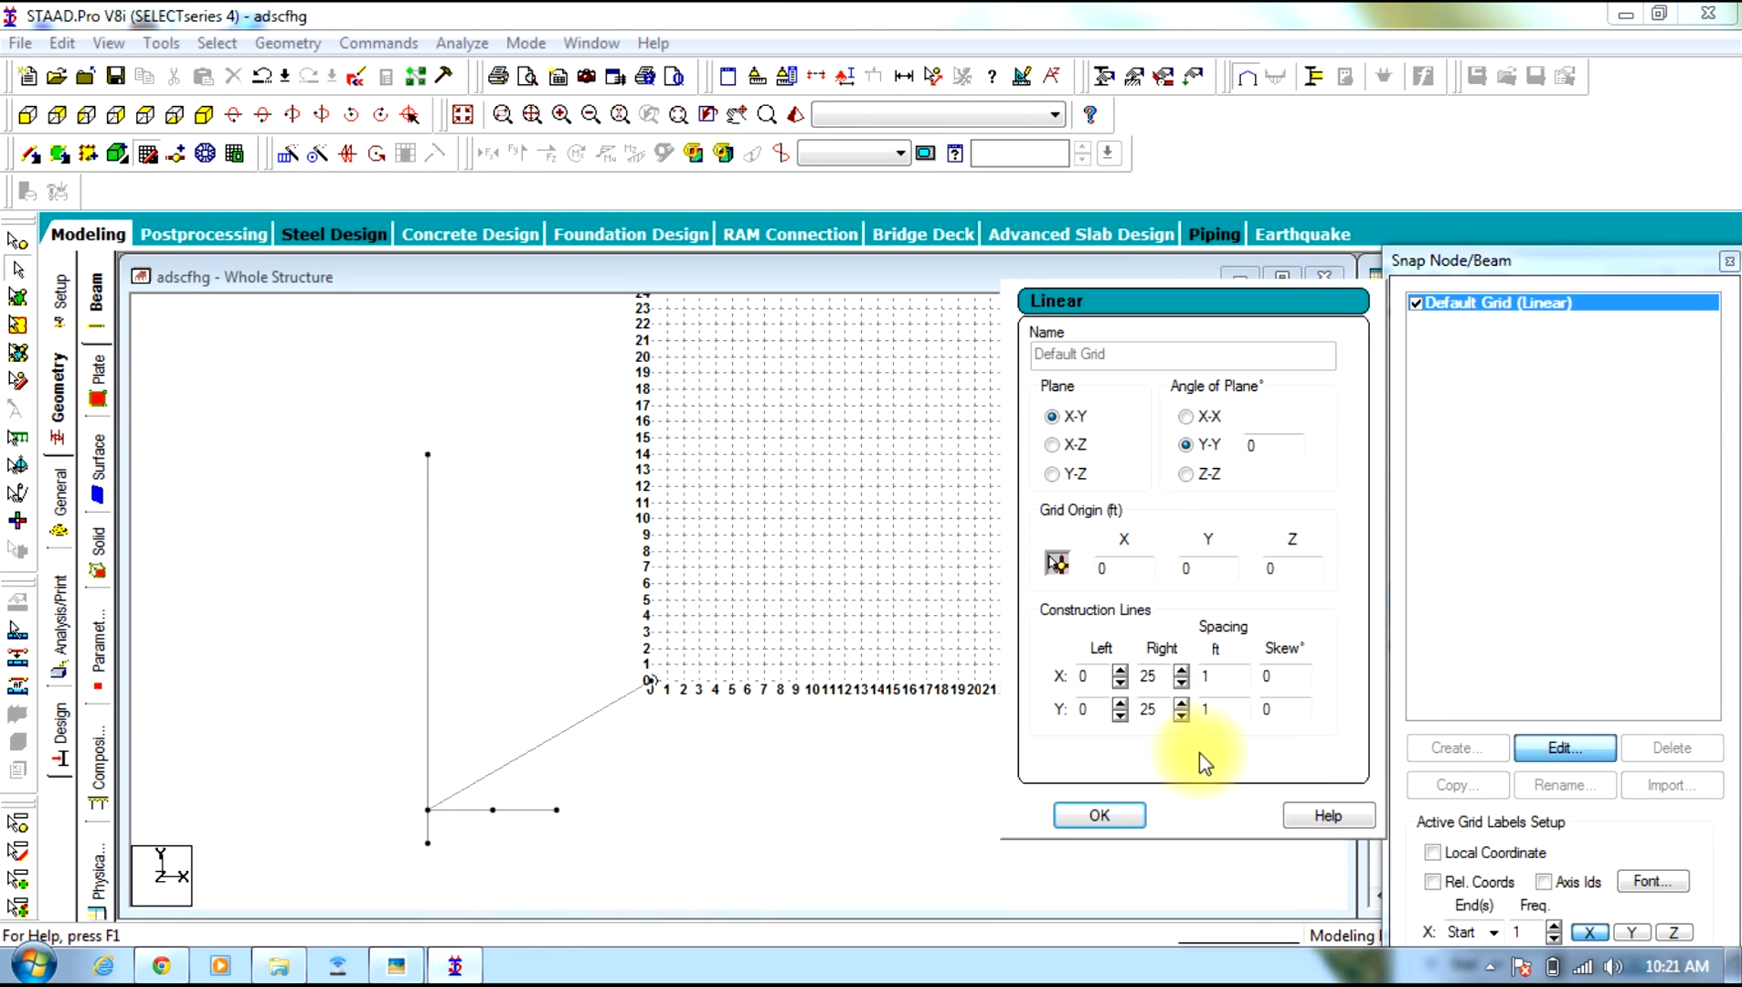
double_click(1279, 710)
text(53)
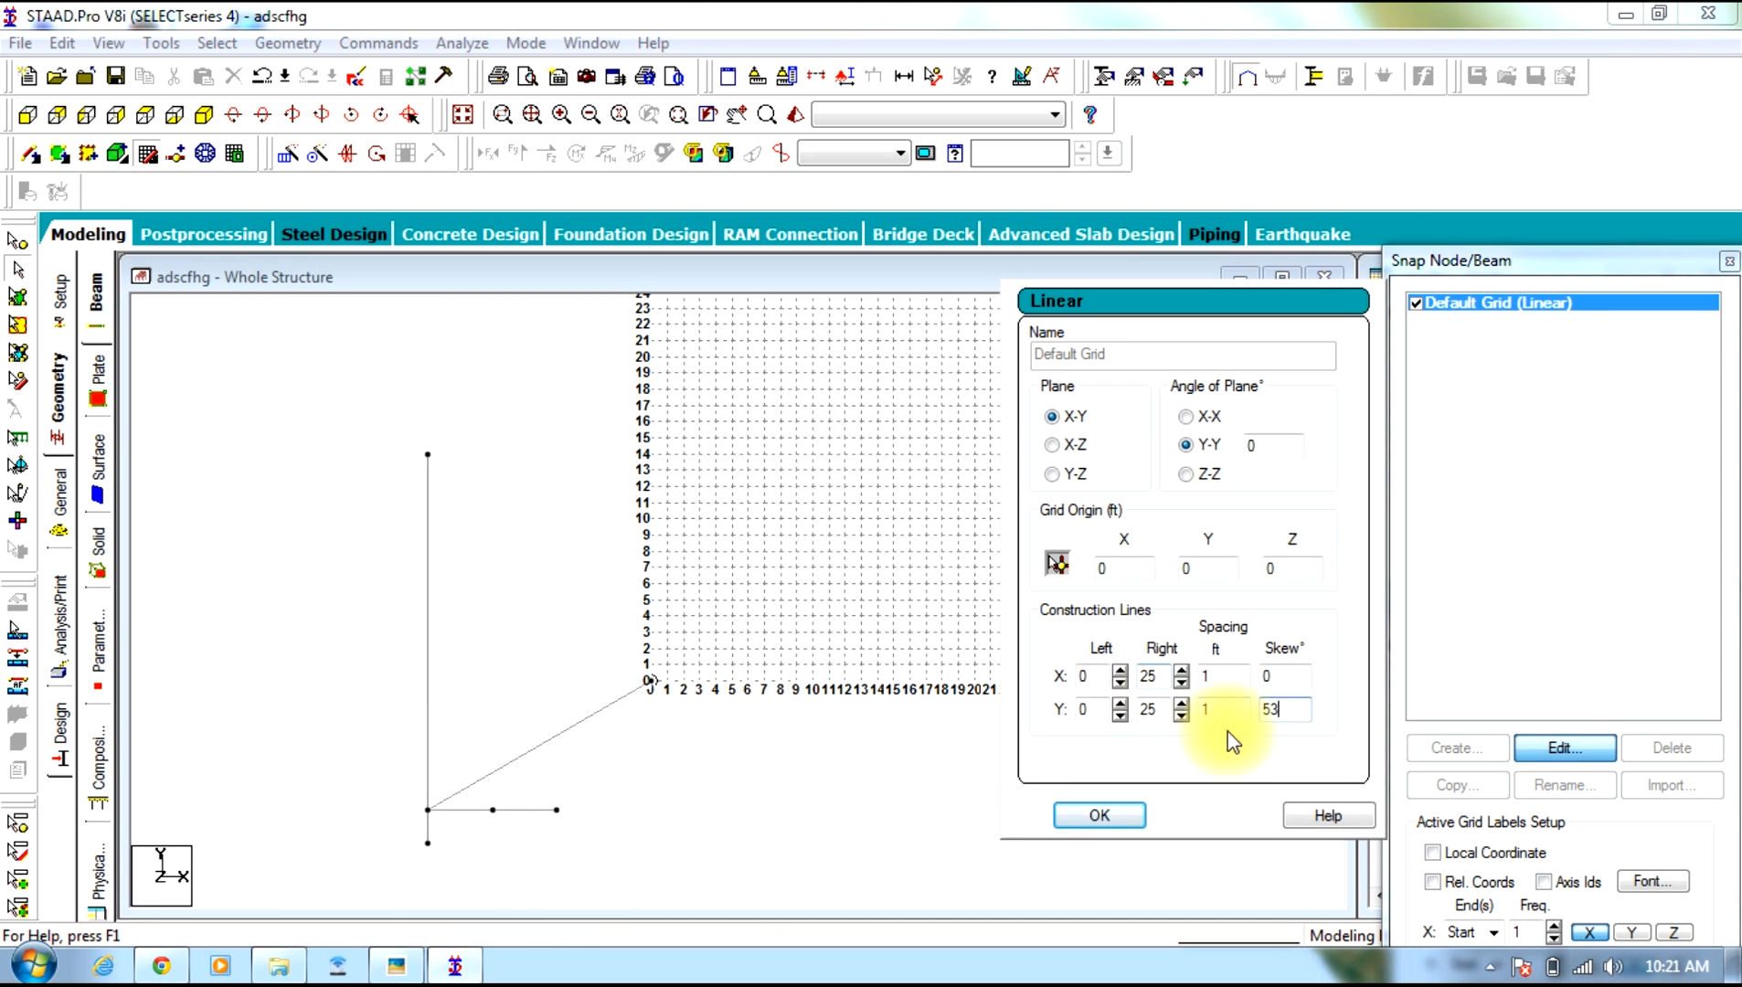
click(1106, 816)
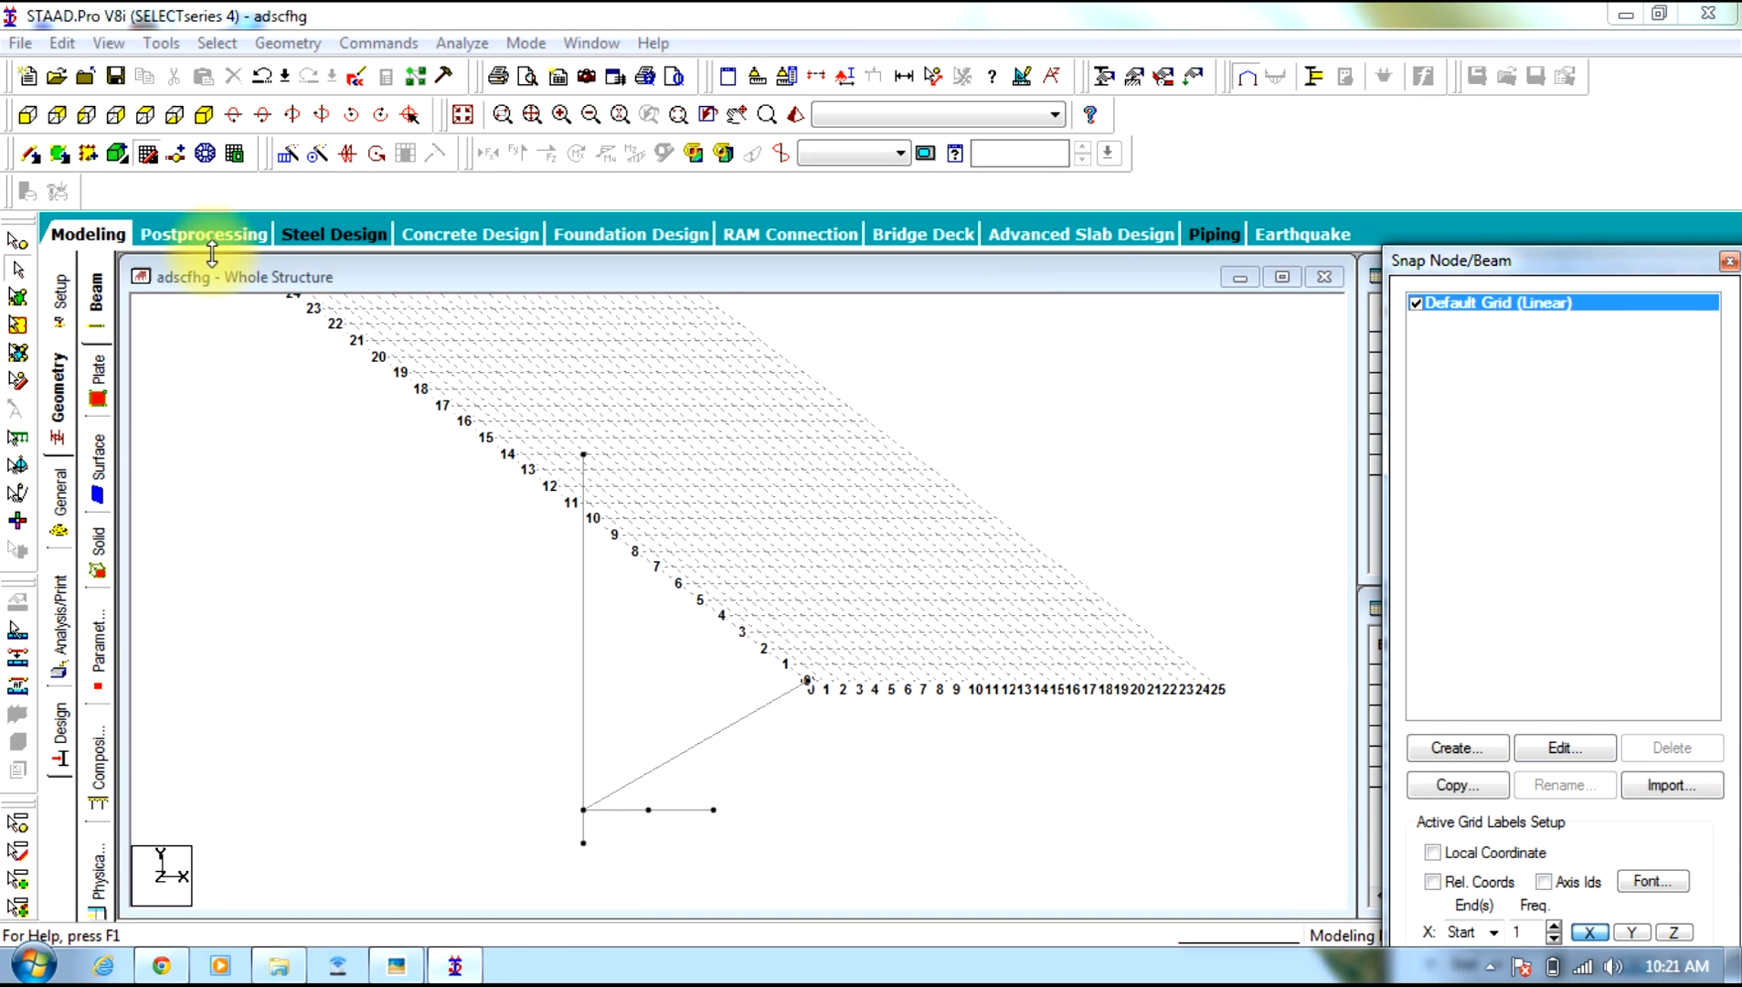
Draw a beam from the origin along the skewed Y axis to mark 11, just past the vertical member
click(149, 157)
click(147, 155)
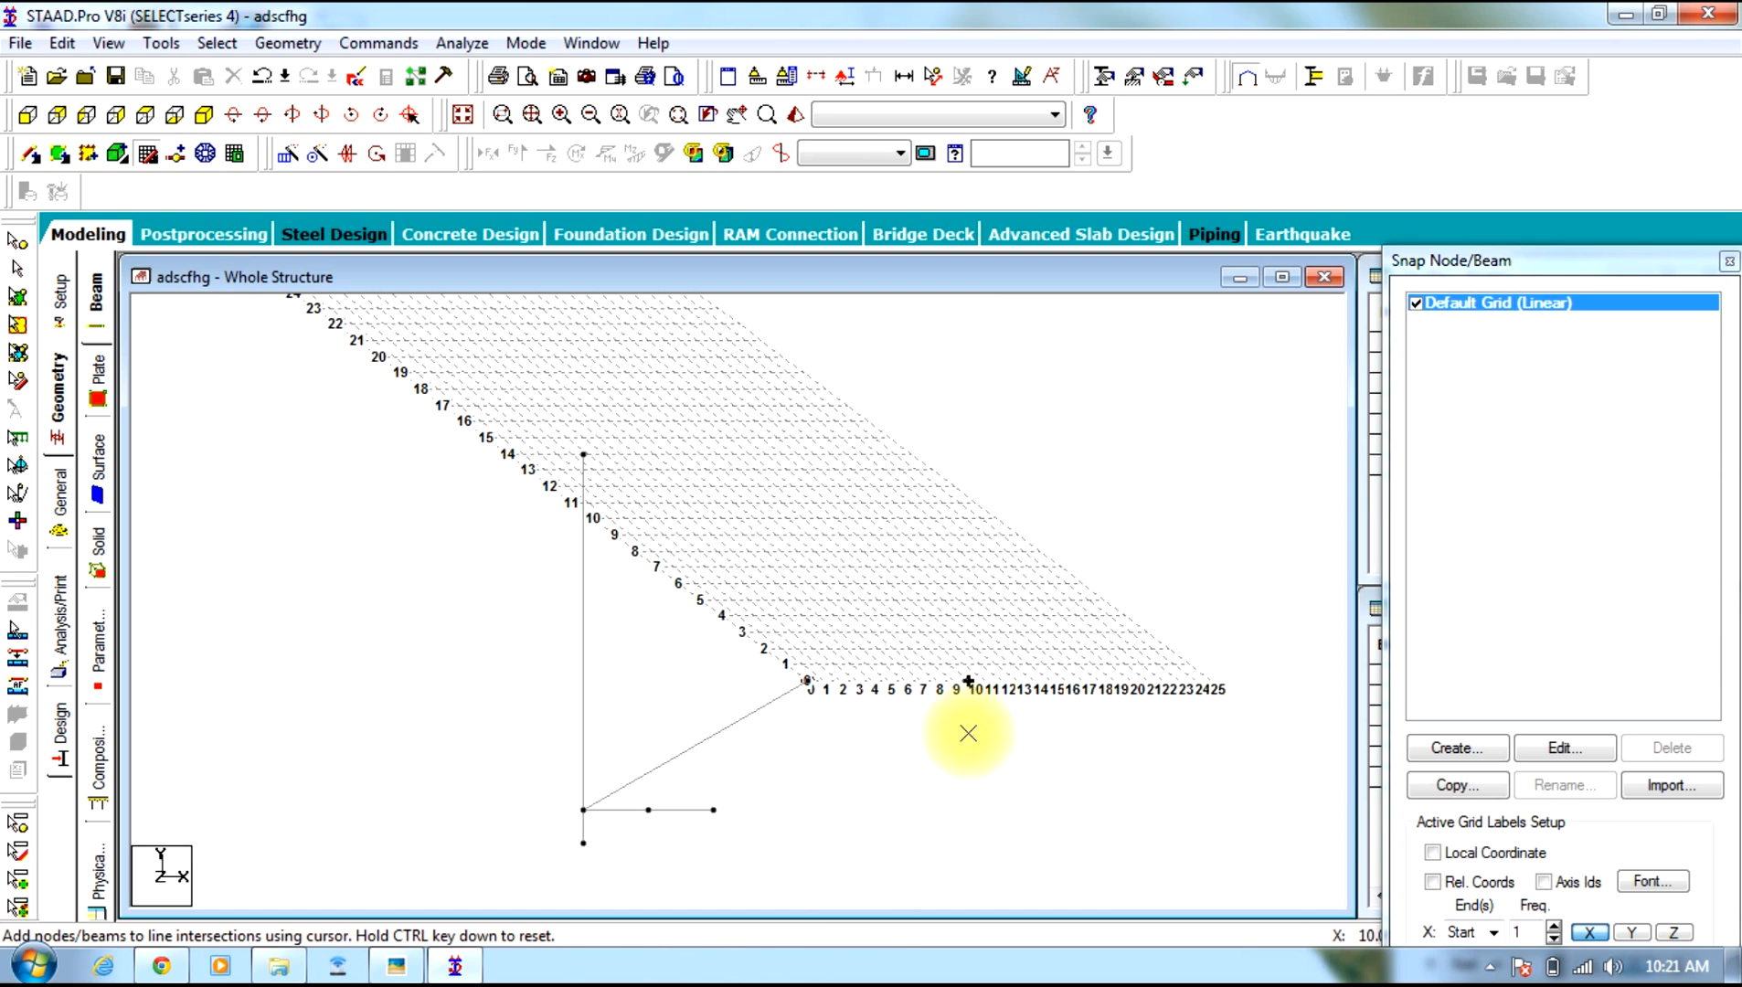
scroll(796, 695, up, 1)
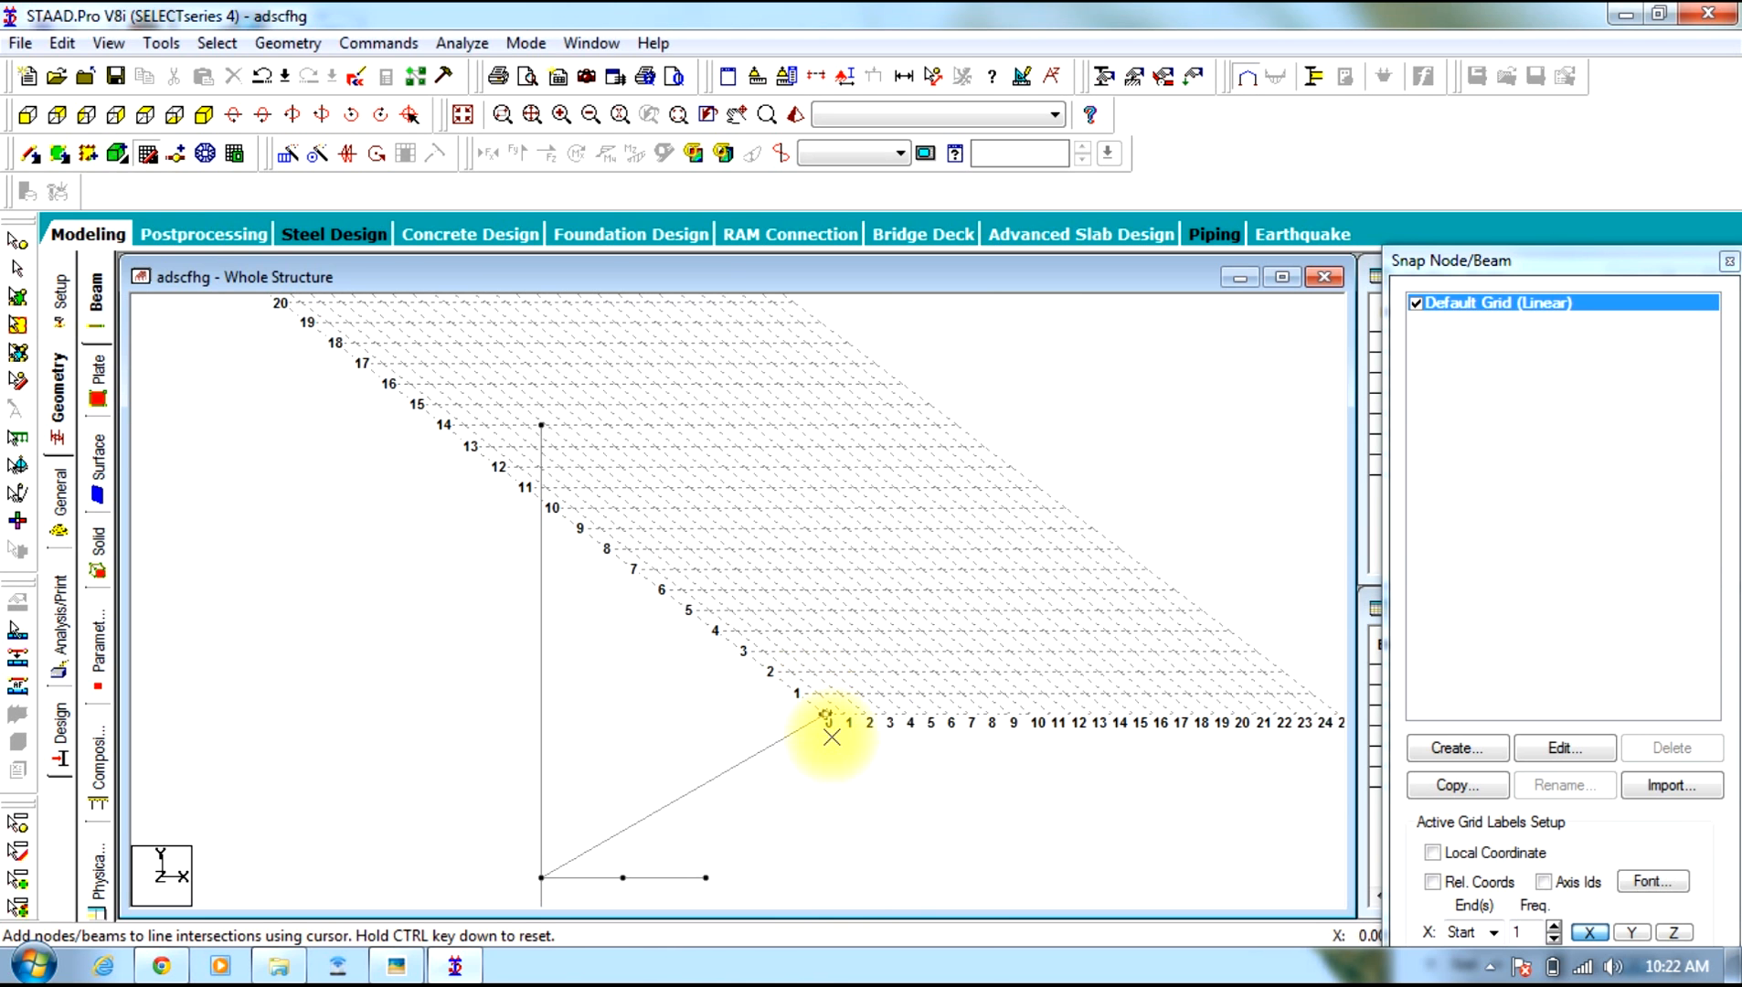
click(823, 717)
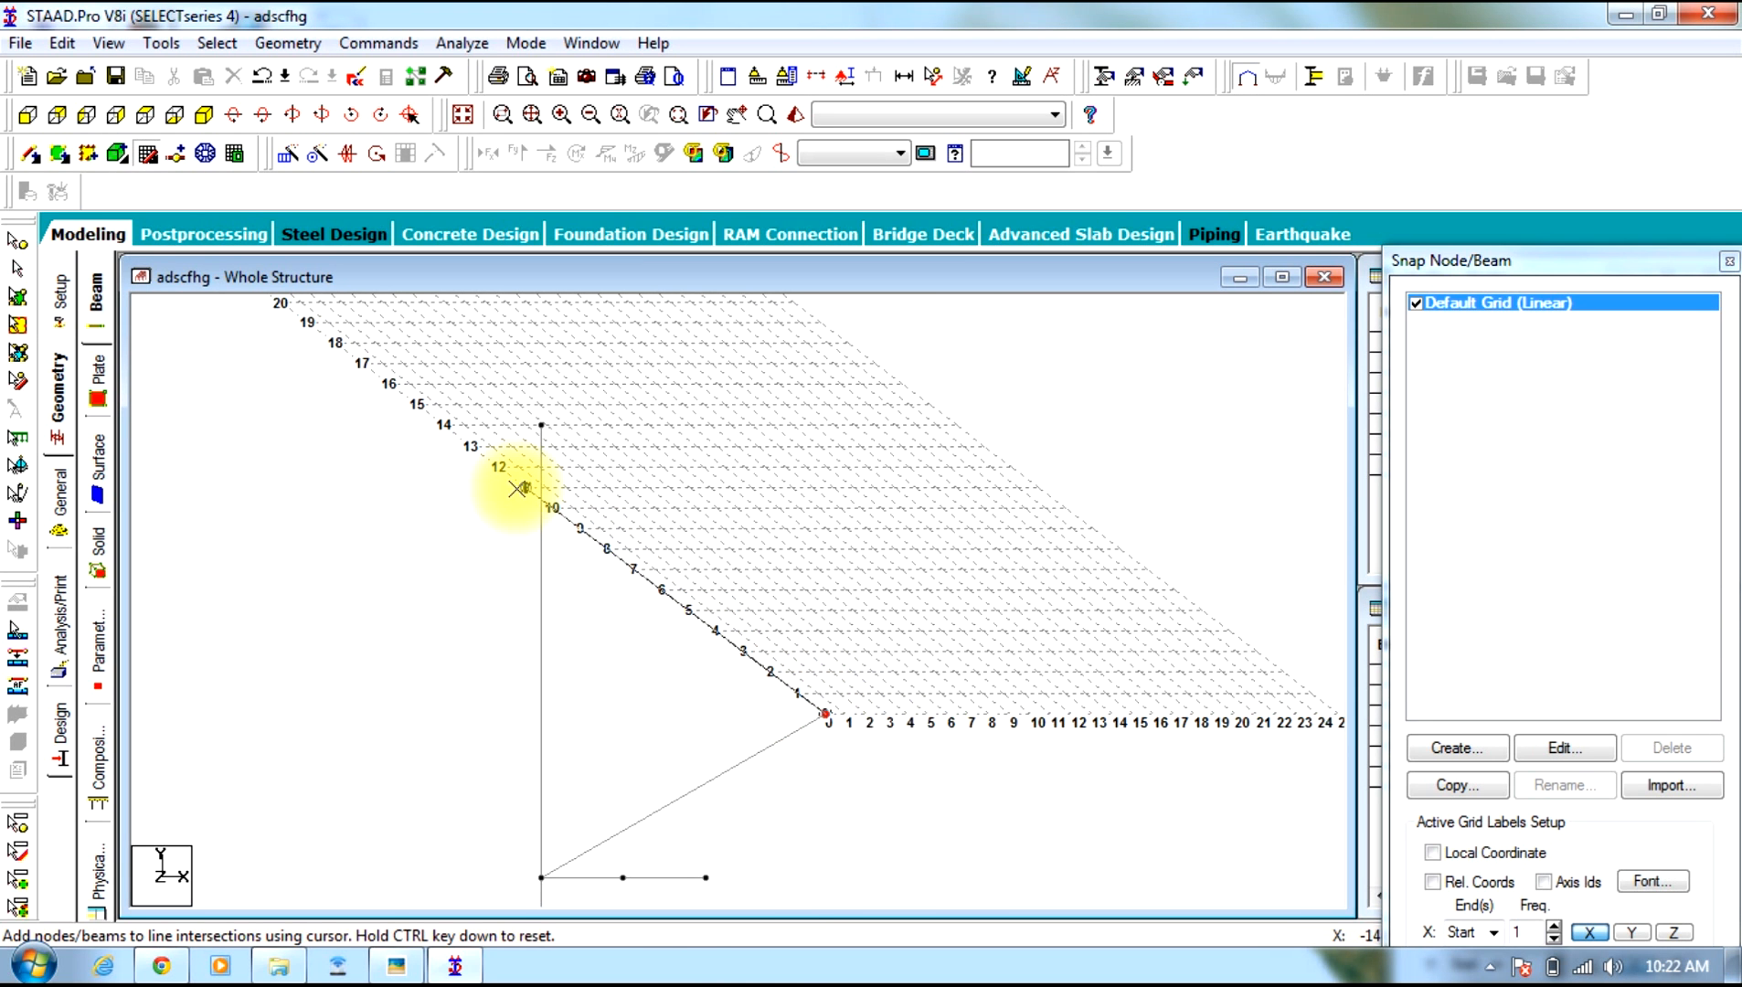
click(522, 489)
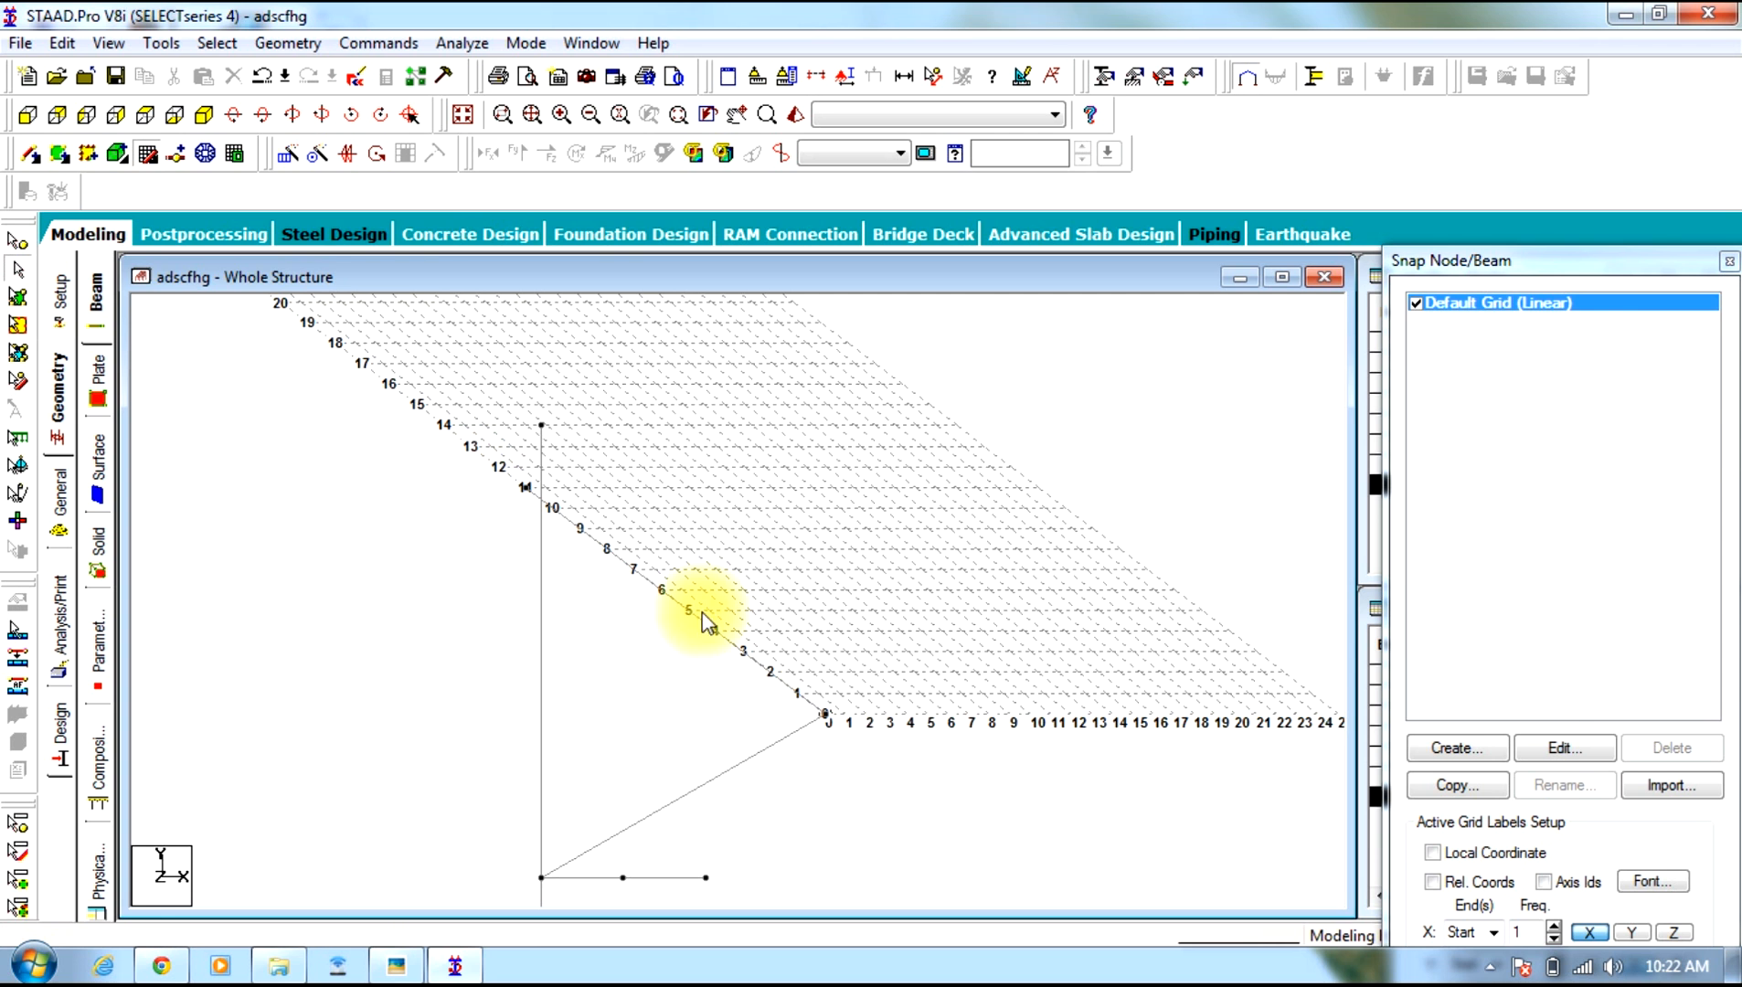
Return the default grid's Y skew to 0° after drawing the cable member
click(1561, 748)
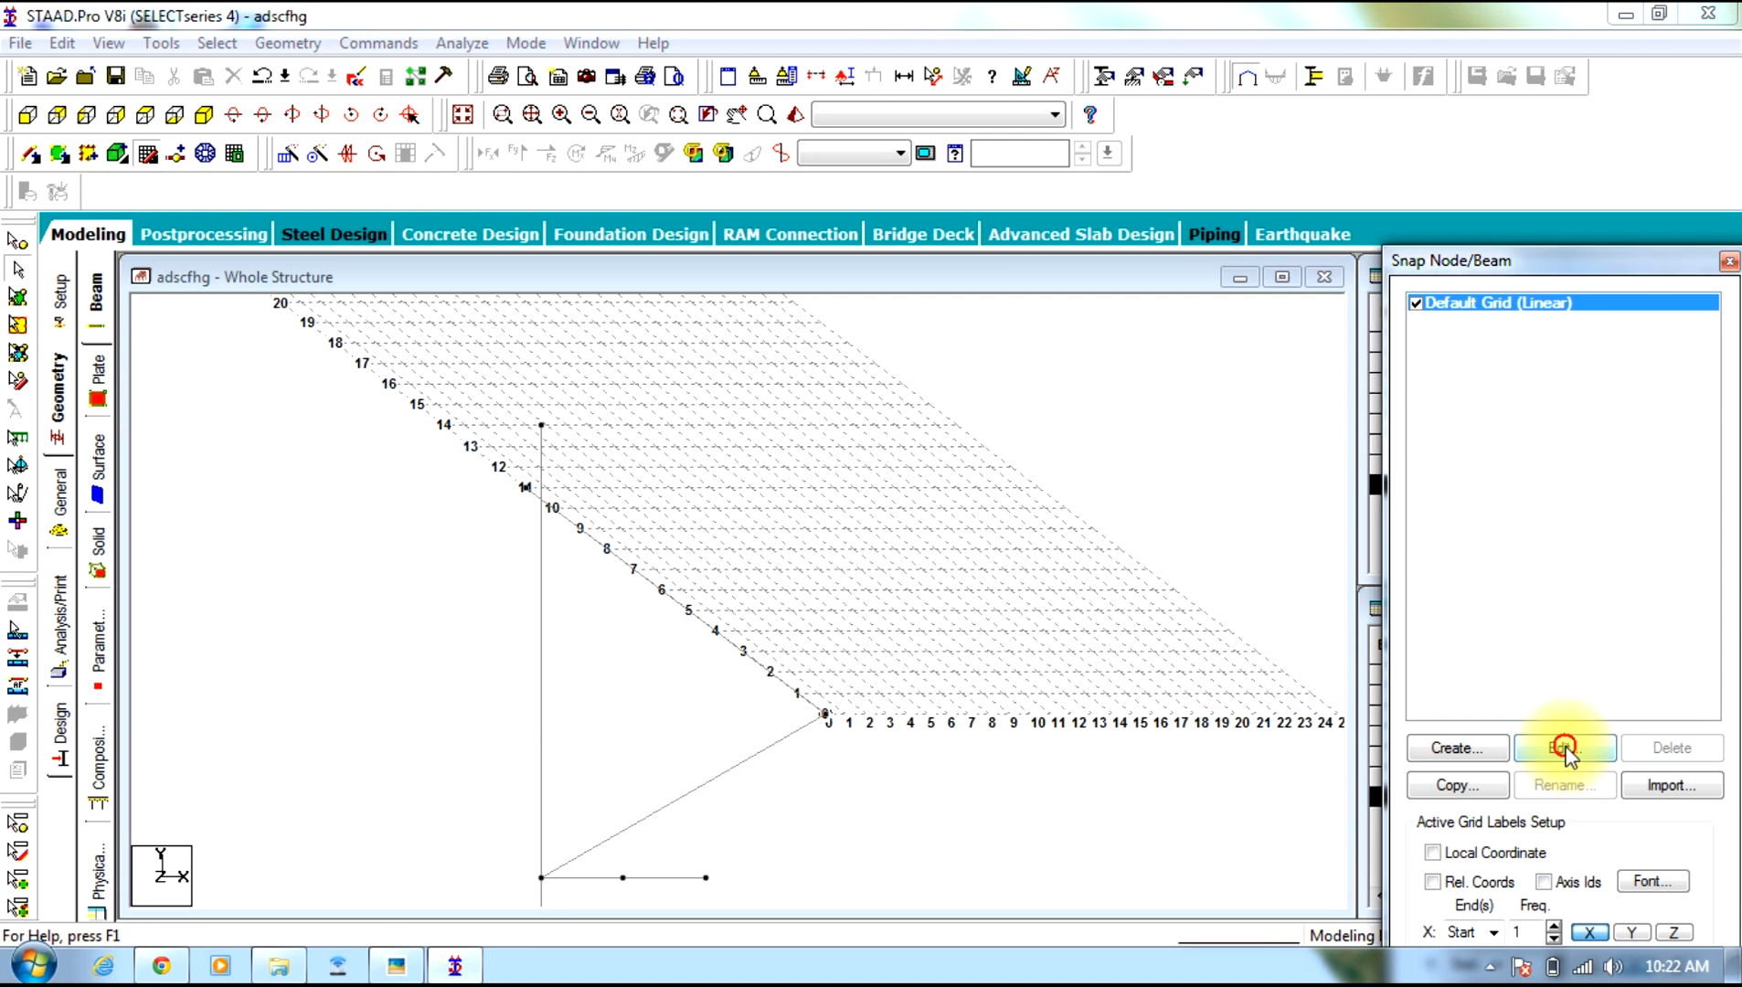
text(0)
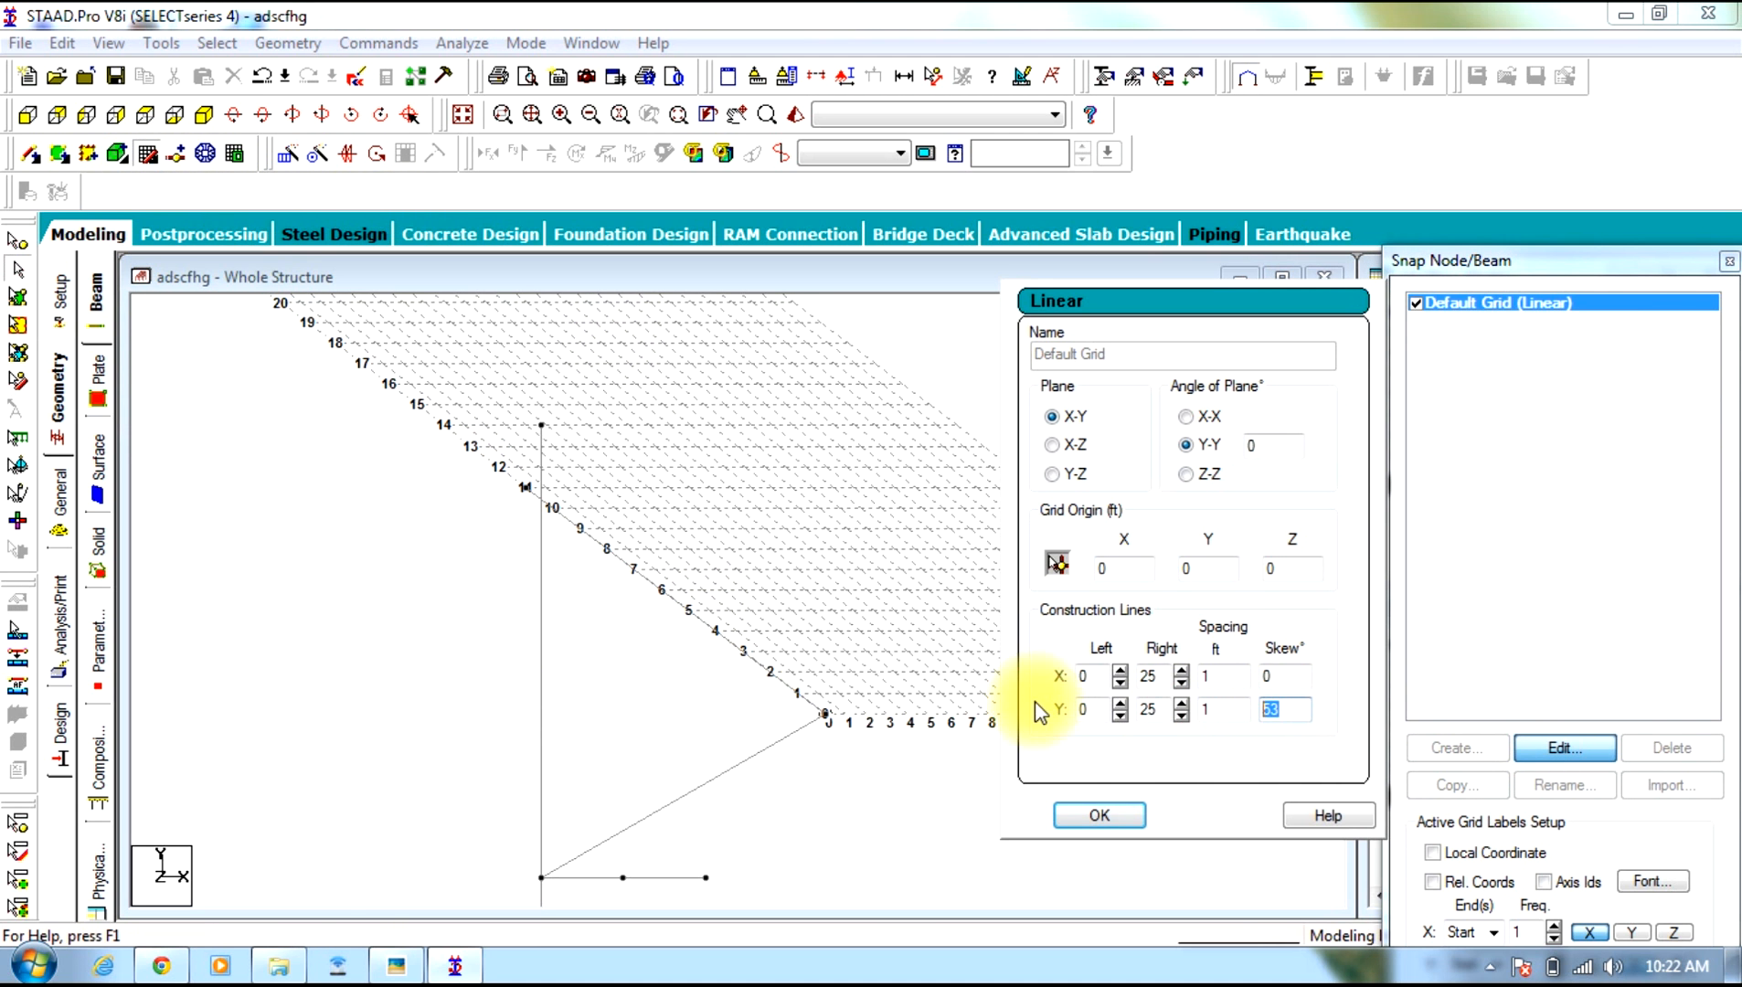
click(1099, 814)
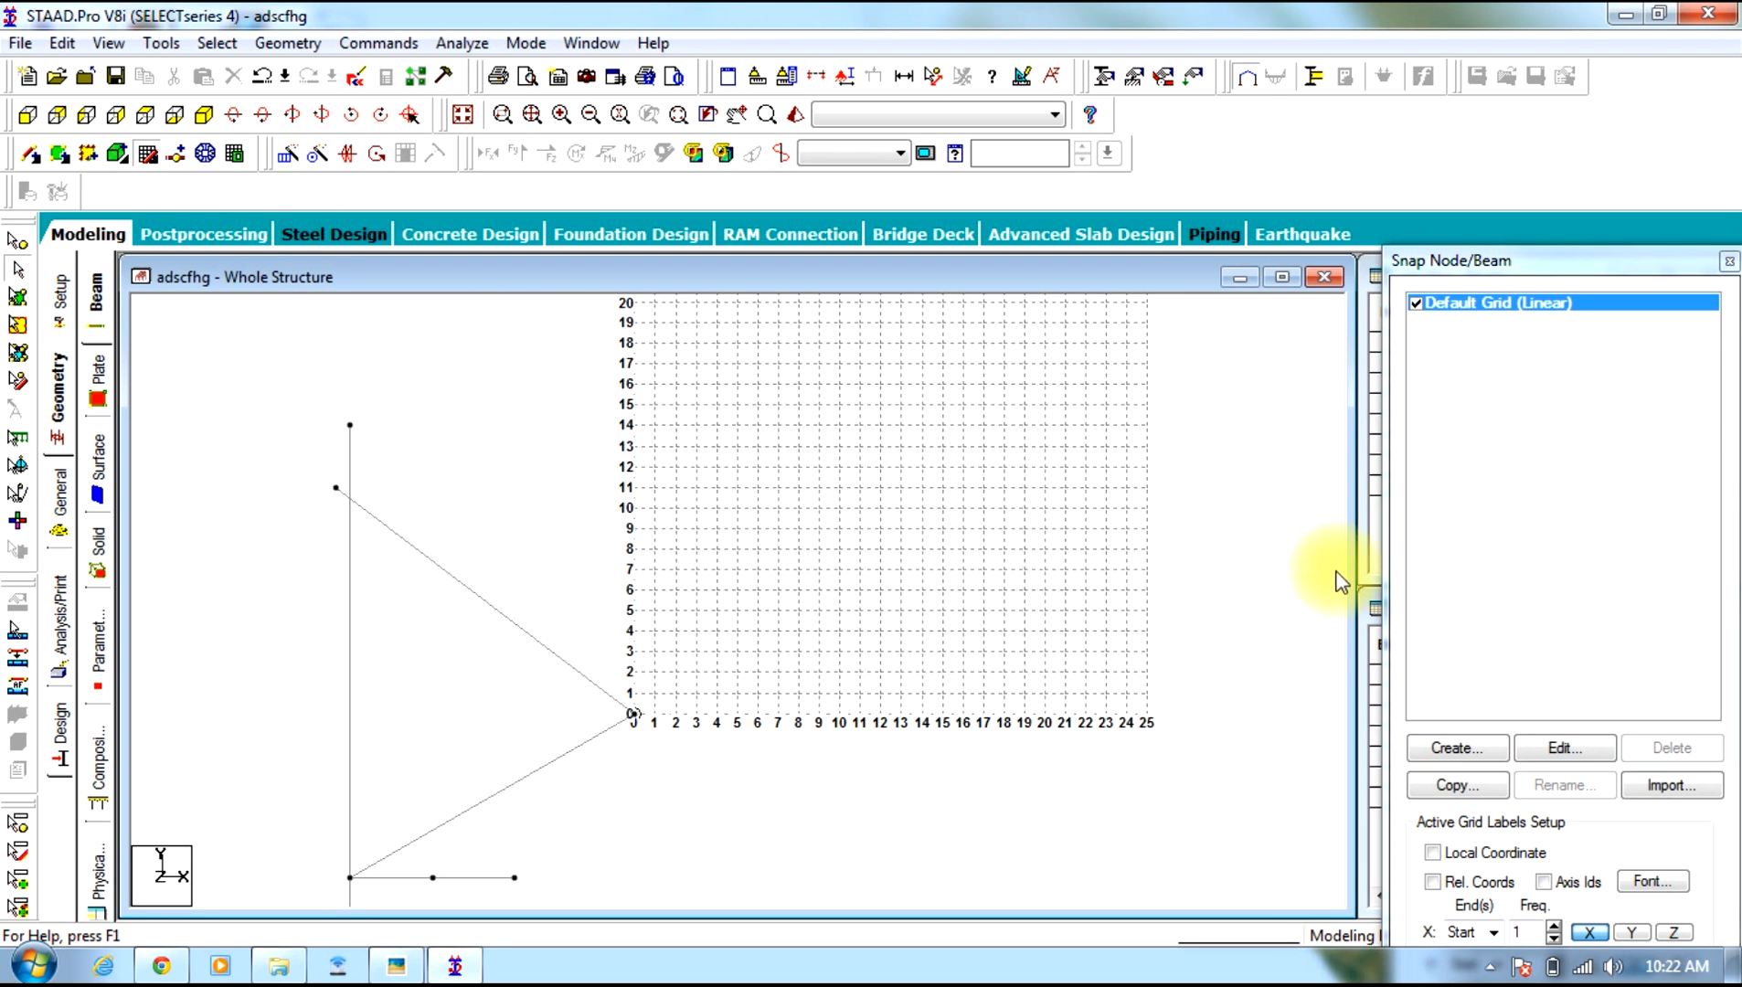
middle_drag(930, 848, 961, 680)
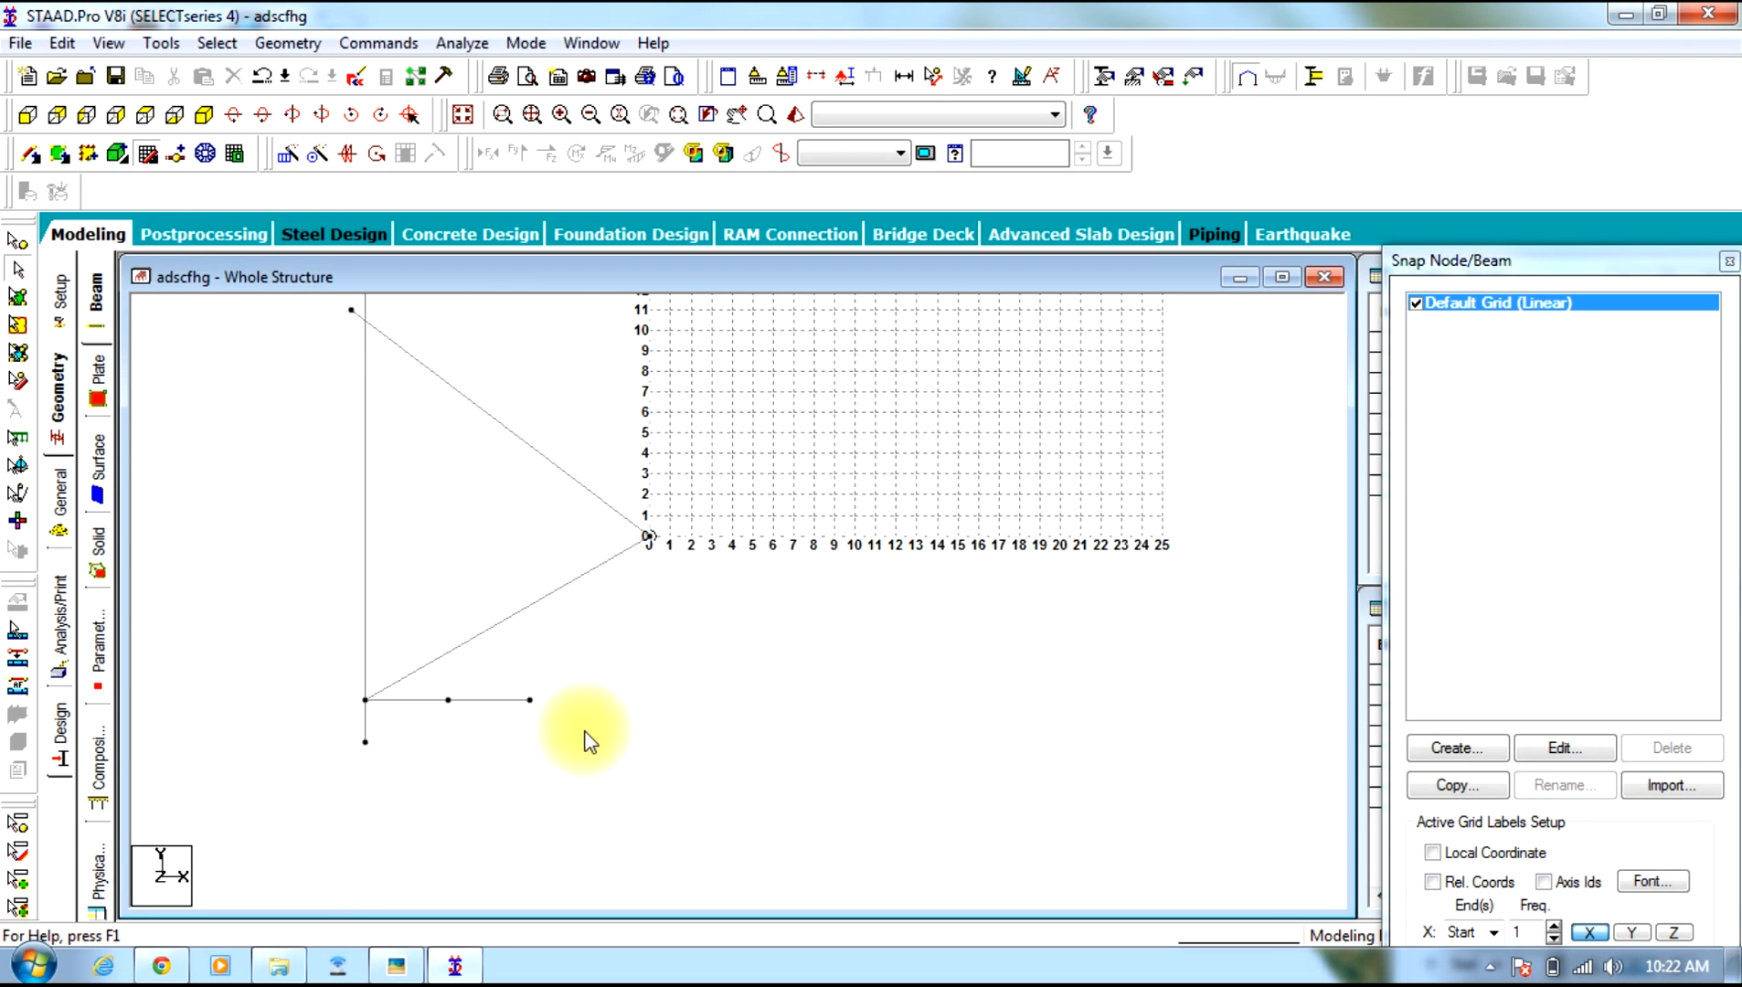
Check the coordinates of the vertical member's lowest node
click(18, 245)
double_click(365, 742)
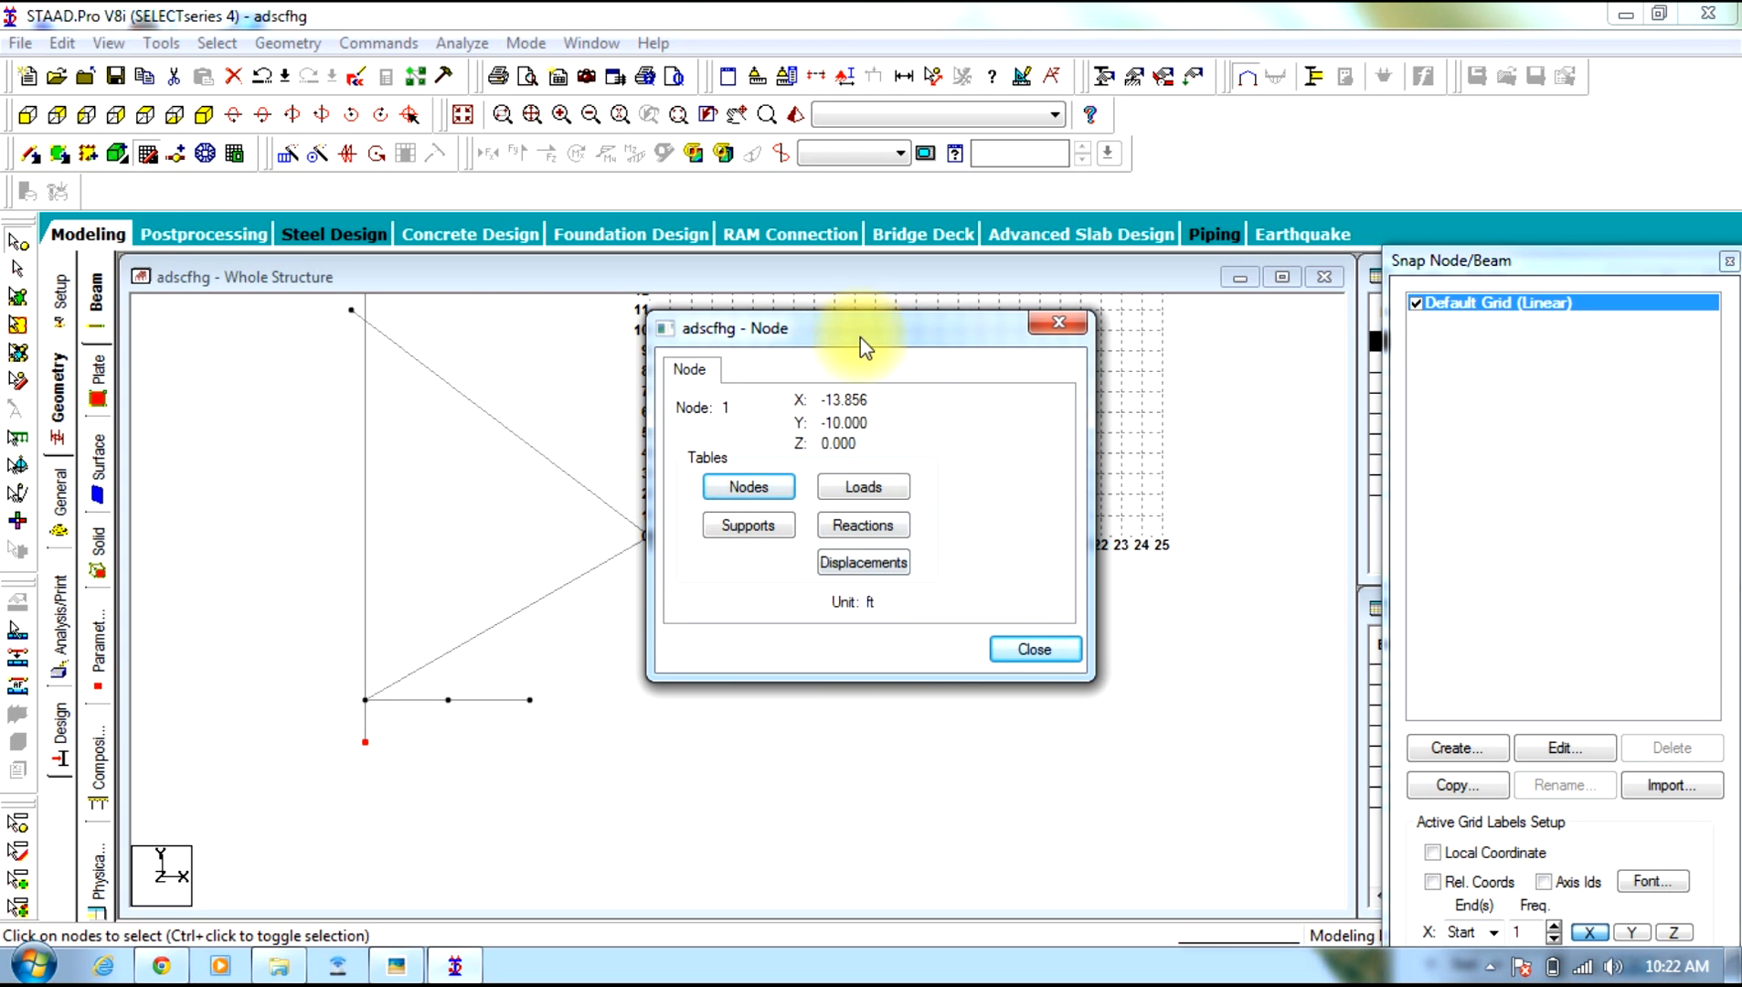
click(1027, 652)
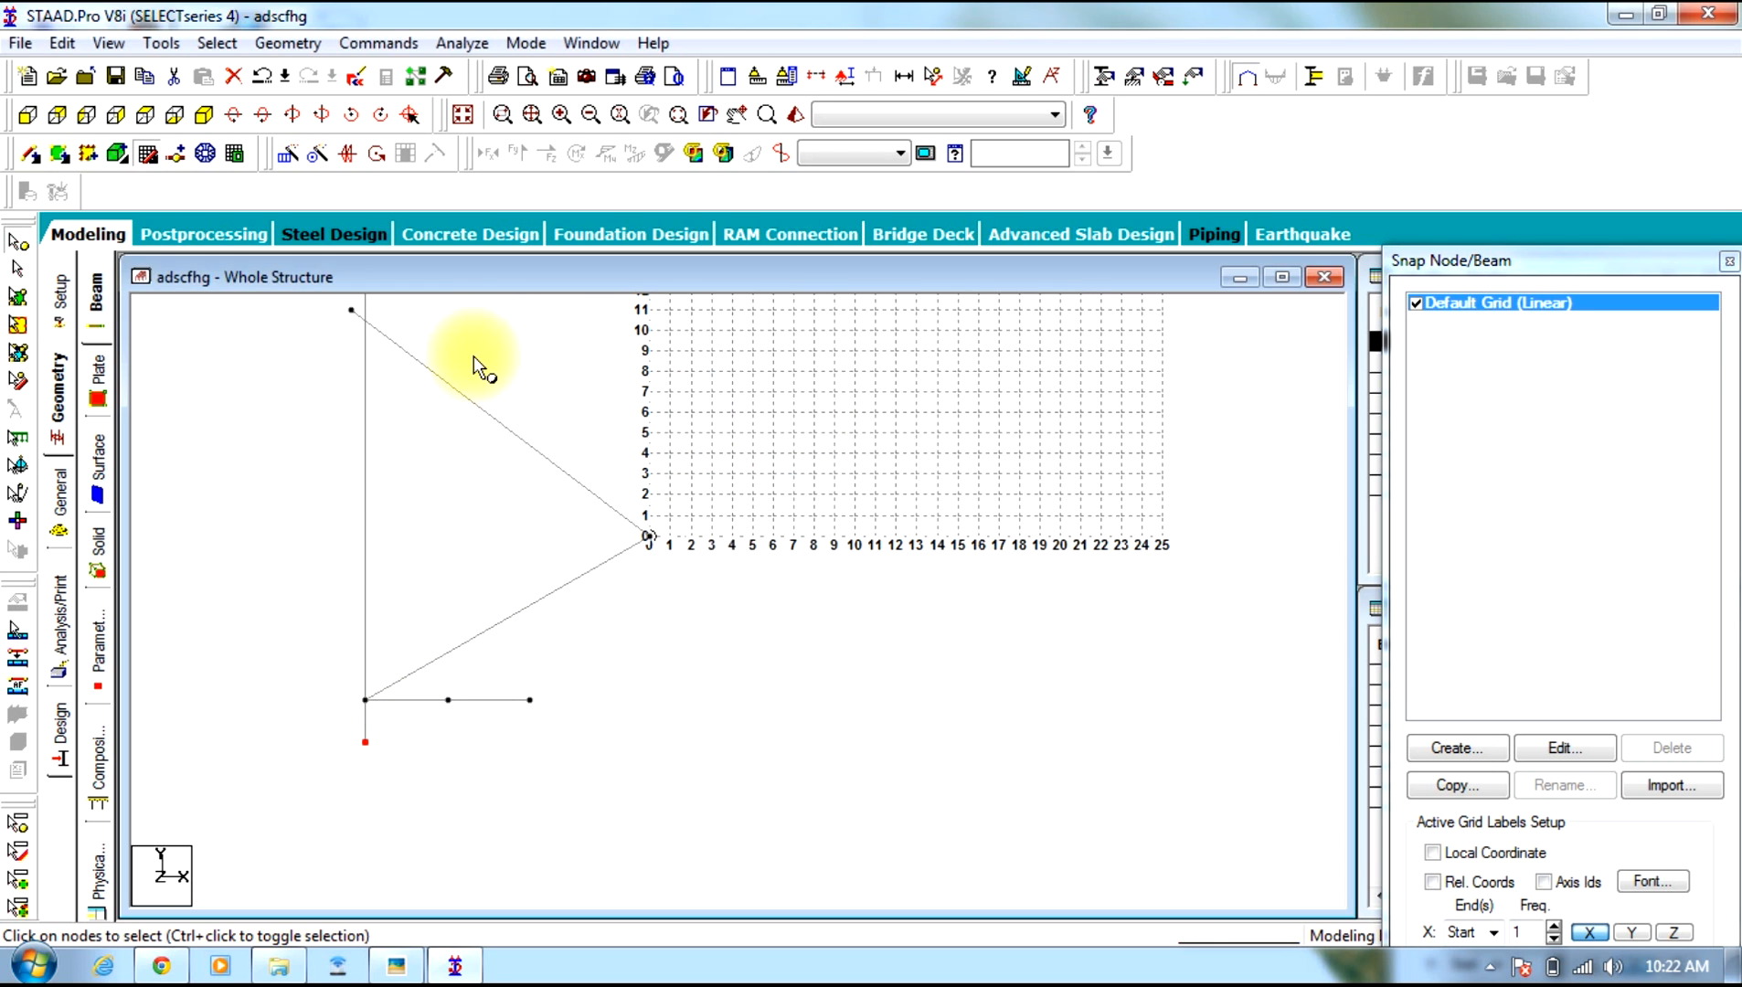
Select all beams in the structure
click(24, 270)
click(520, 468)
drag(520, 468, 259, 271)
middle_drag(508, 479, 470, 682)
click(378, 43)
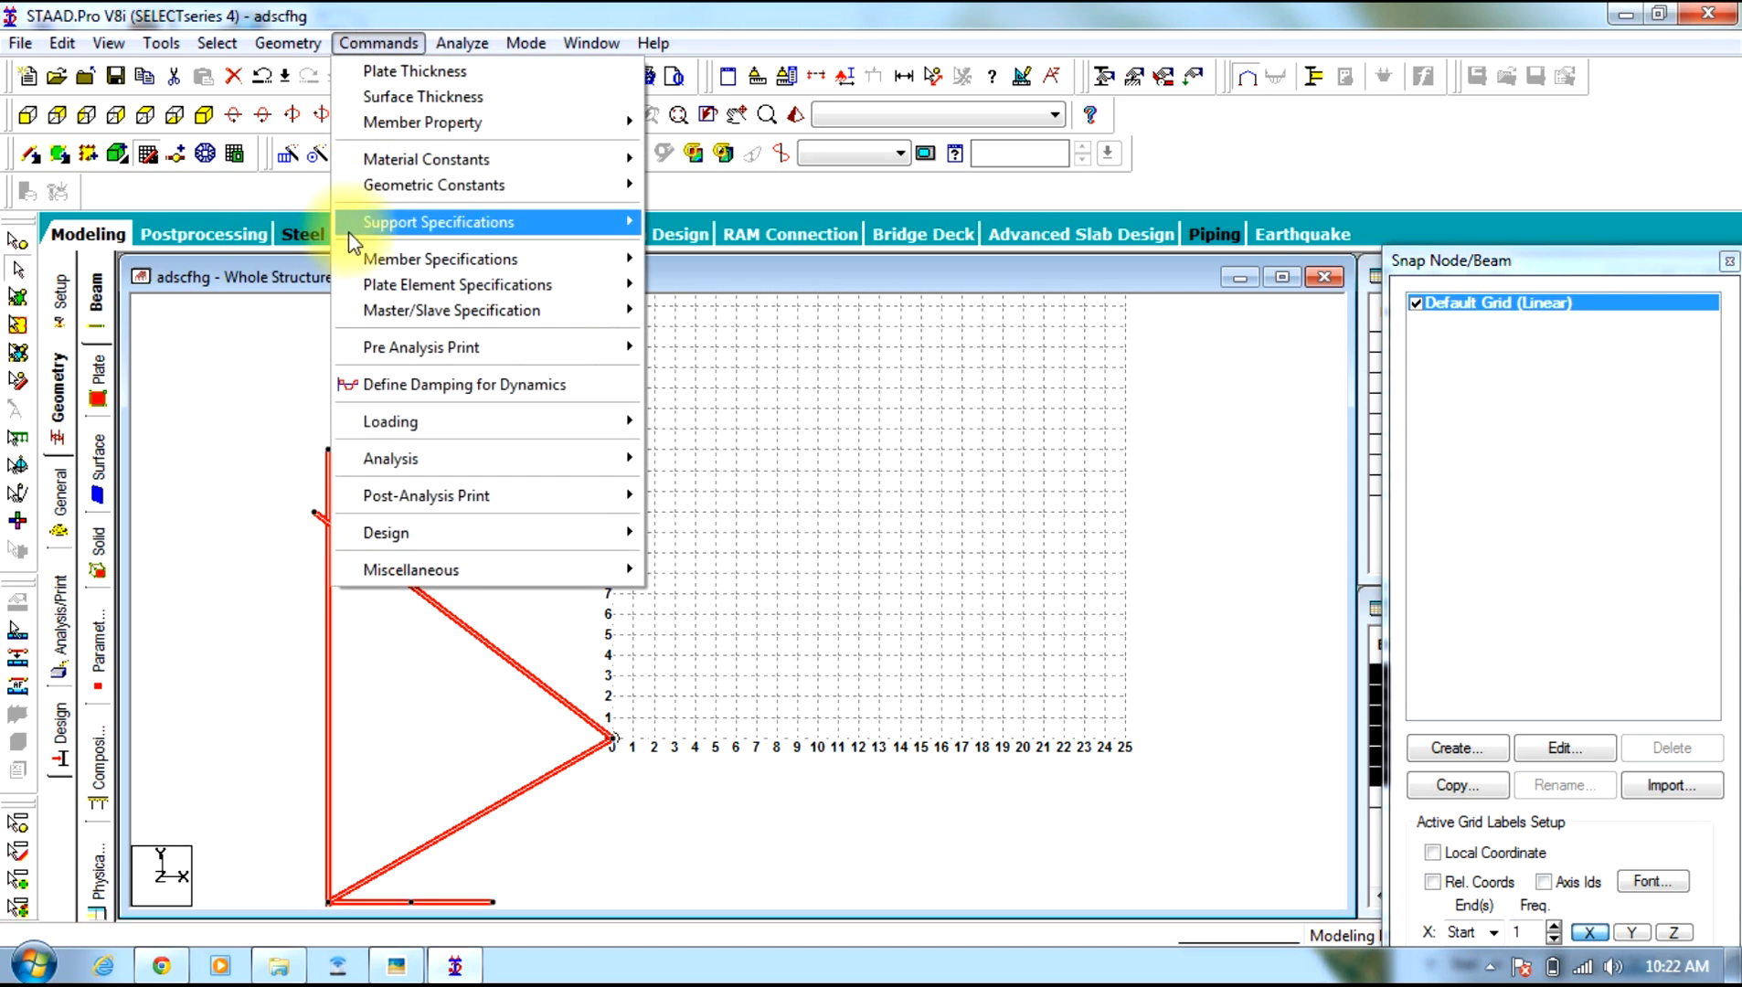
mouse_move(290, 50)
mouse_move(557, 539)
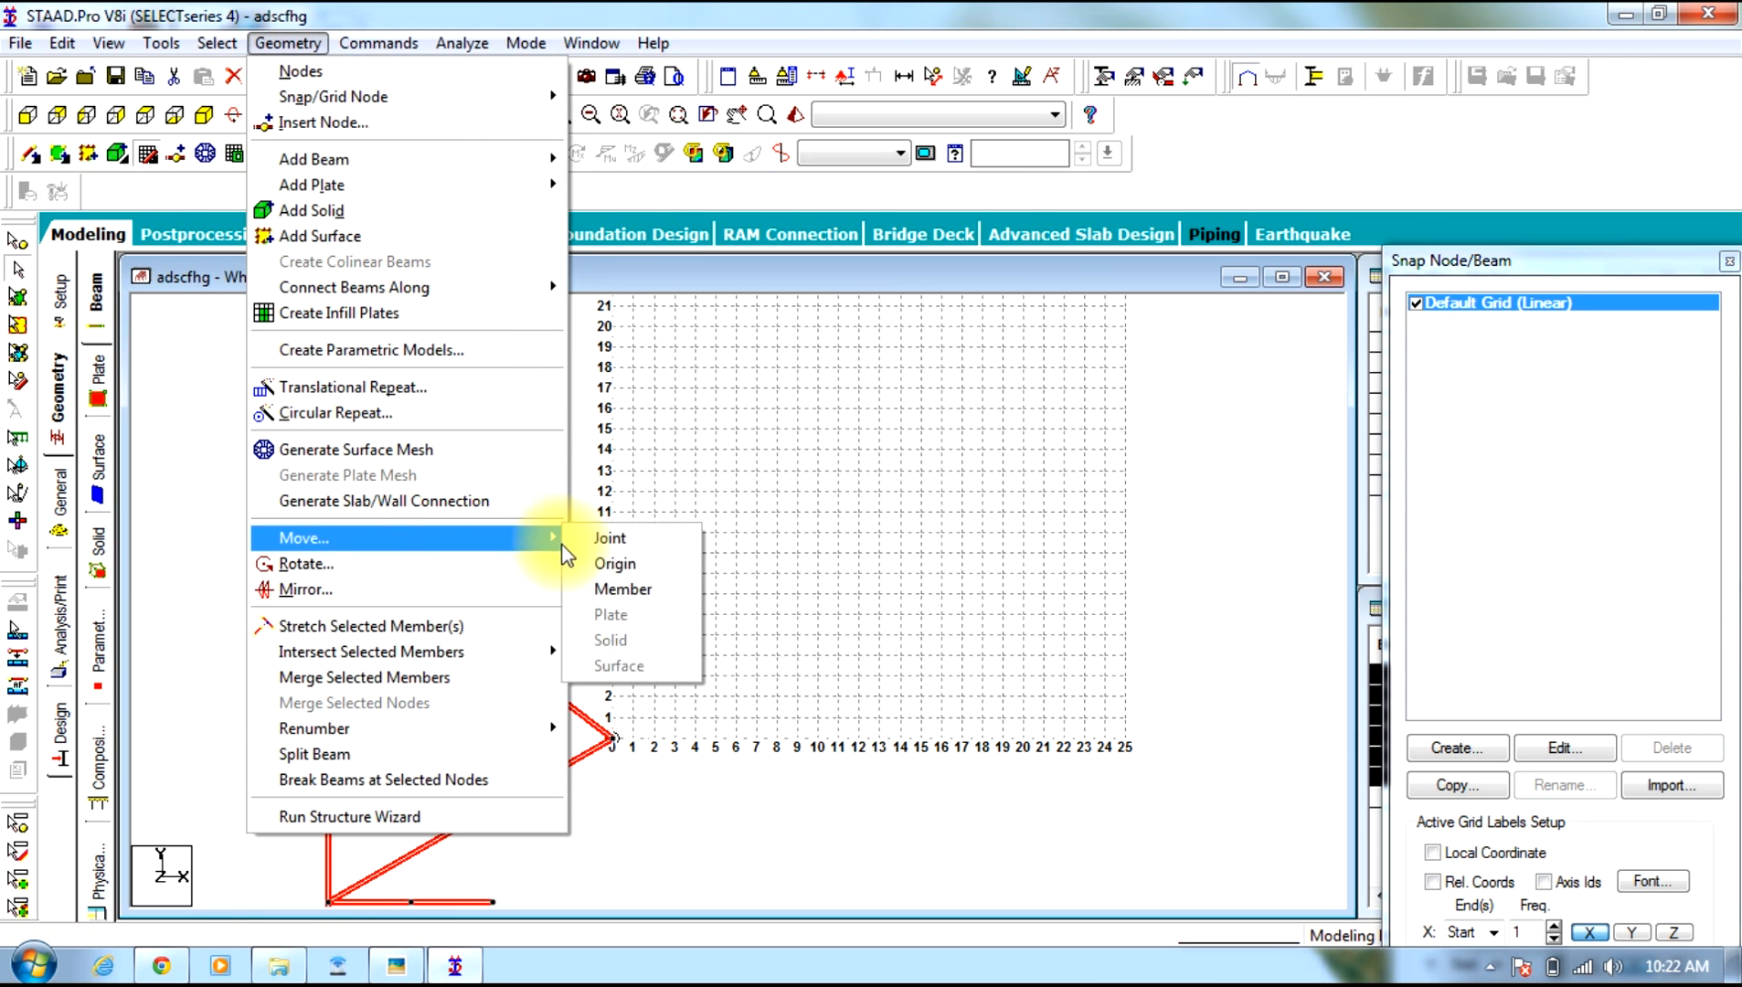
click(600, 576)
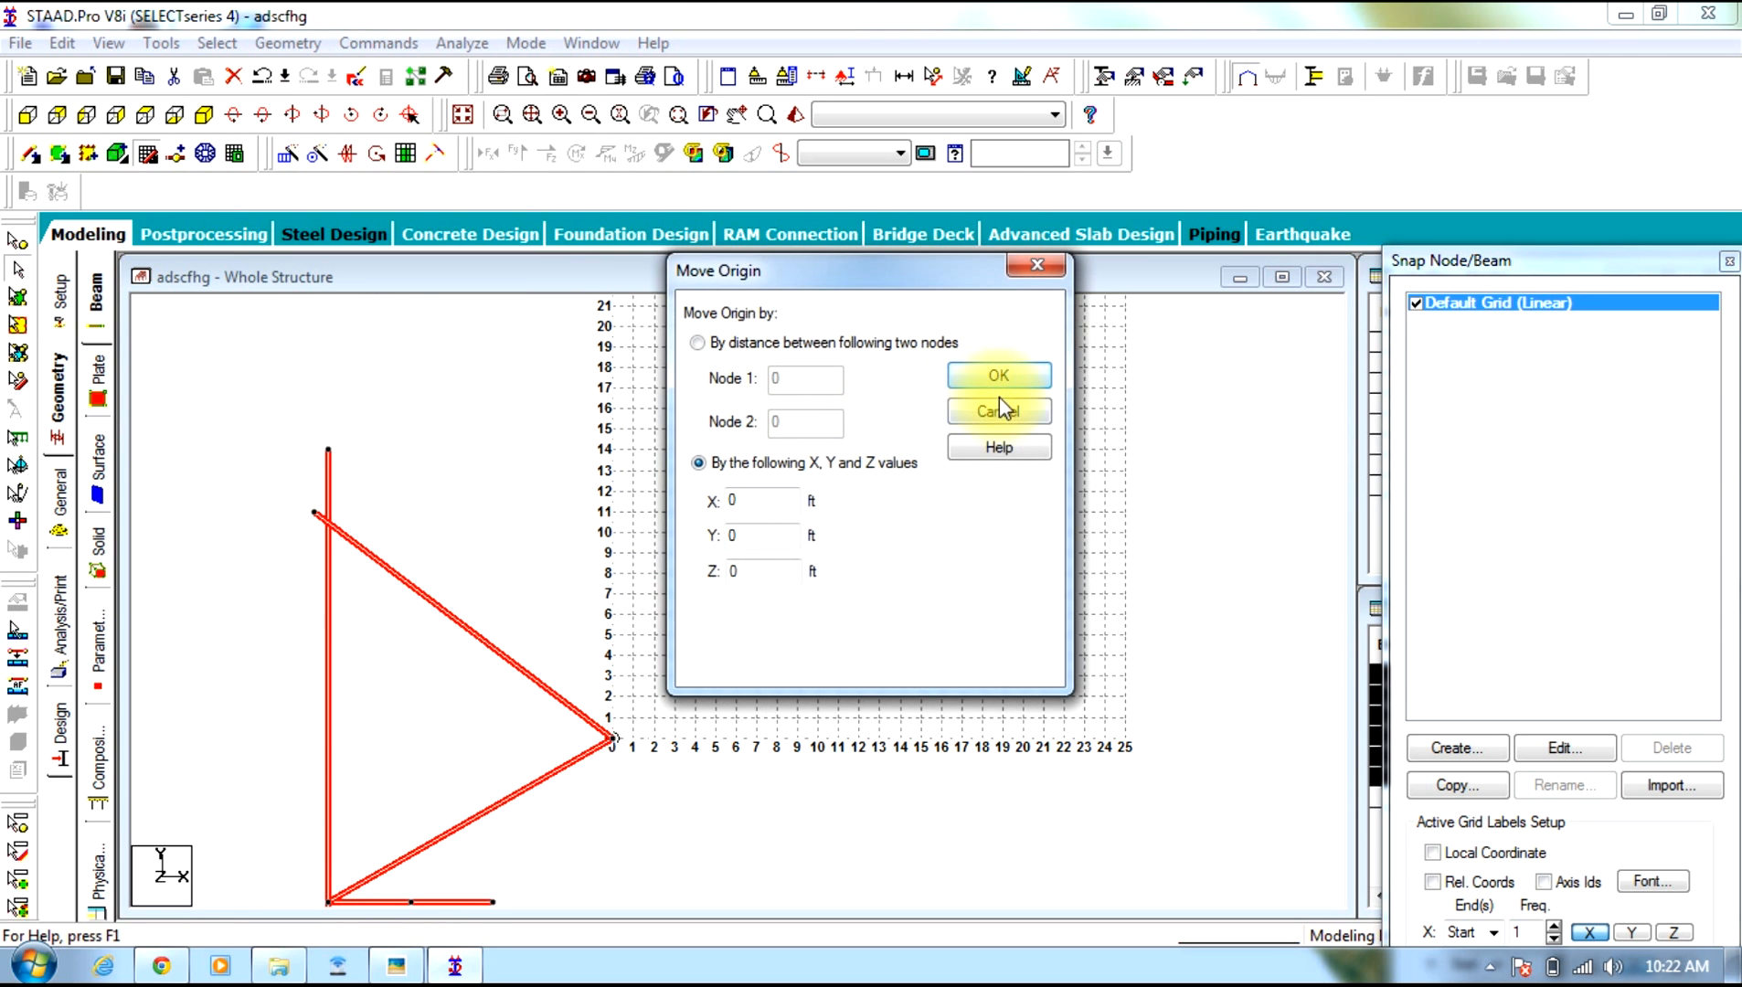
click(999, 405)
Move all selected beams by 13.856 ft in X and 10 ft in Y, and run the duplicate beam check
click(287, 43)
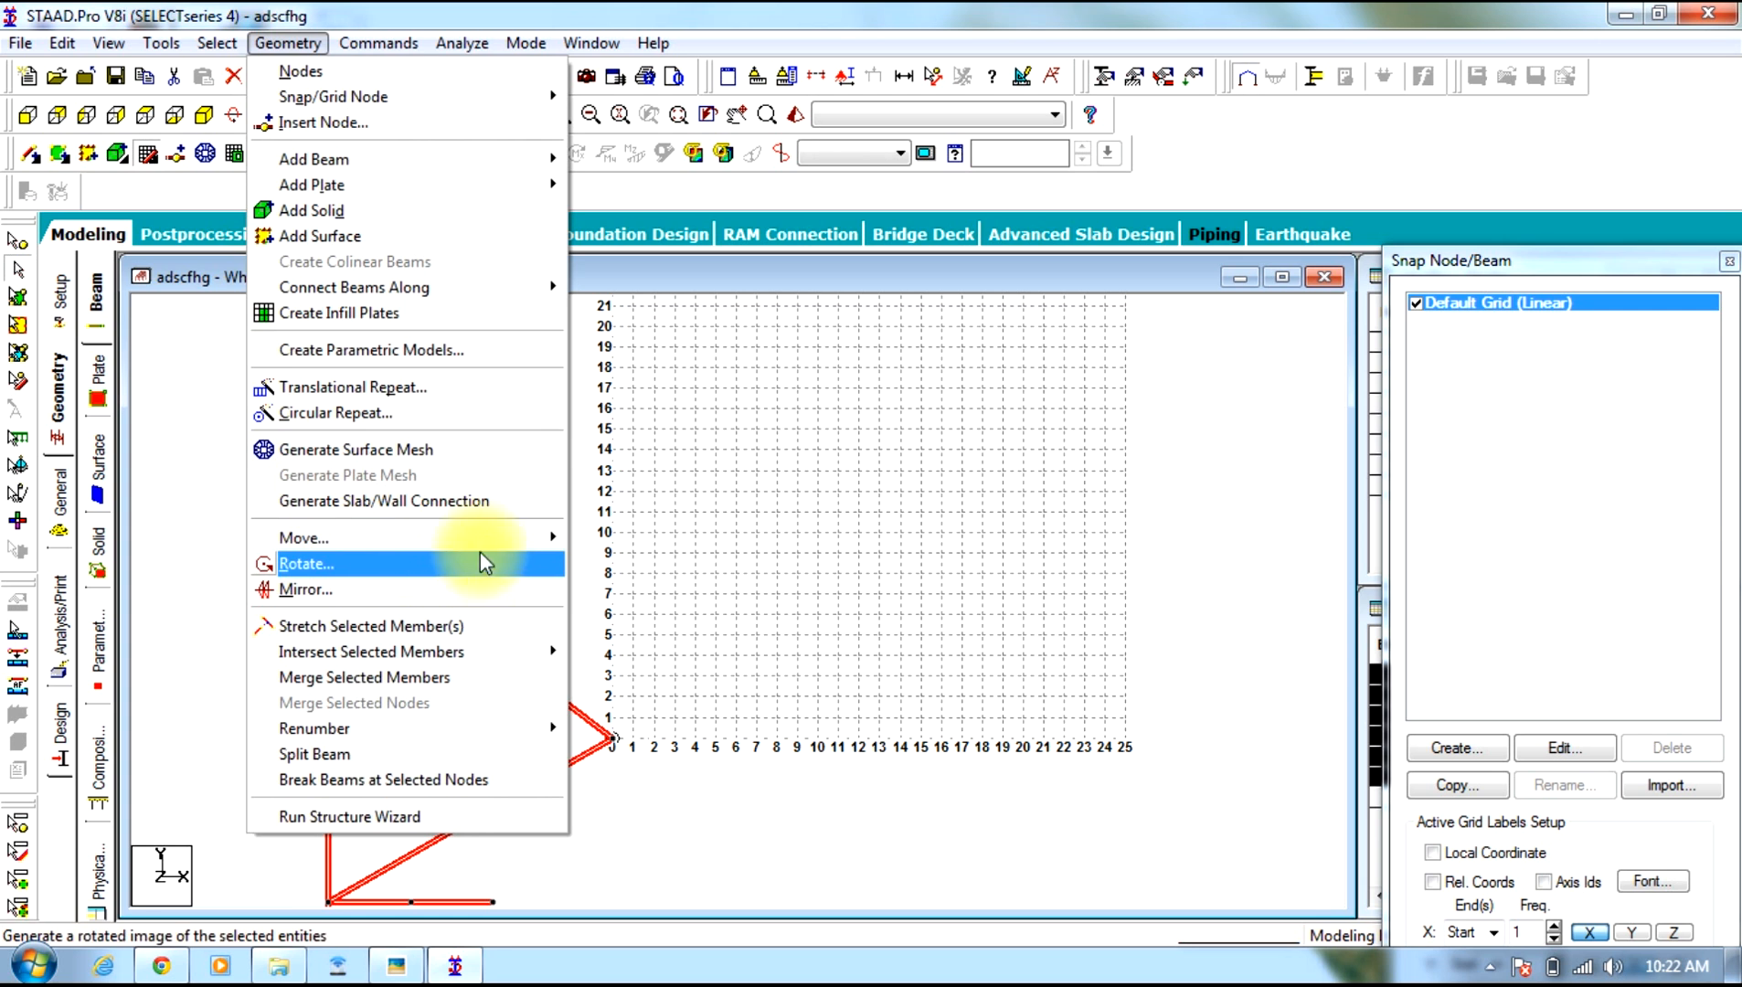
mouse_move(526, 540)
click(590, 587)
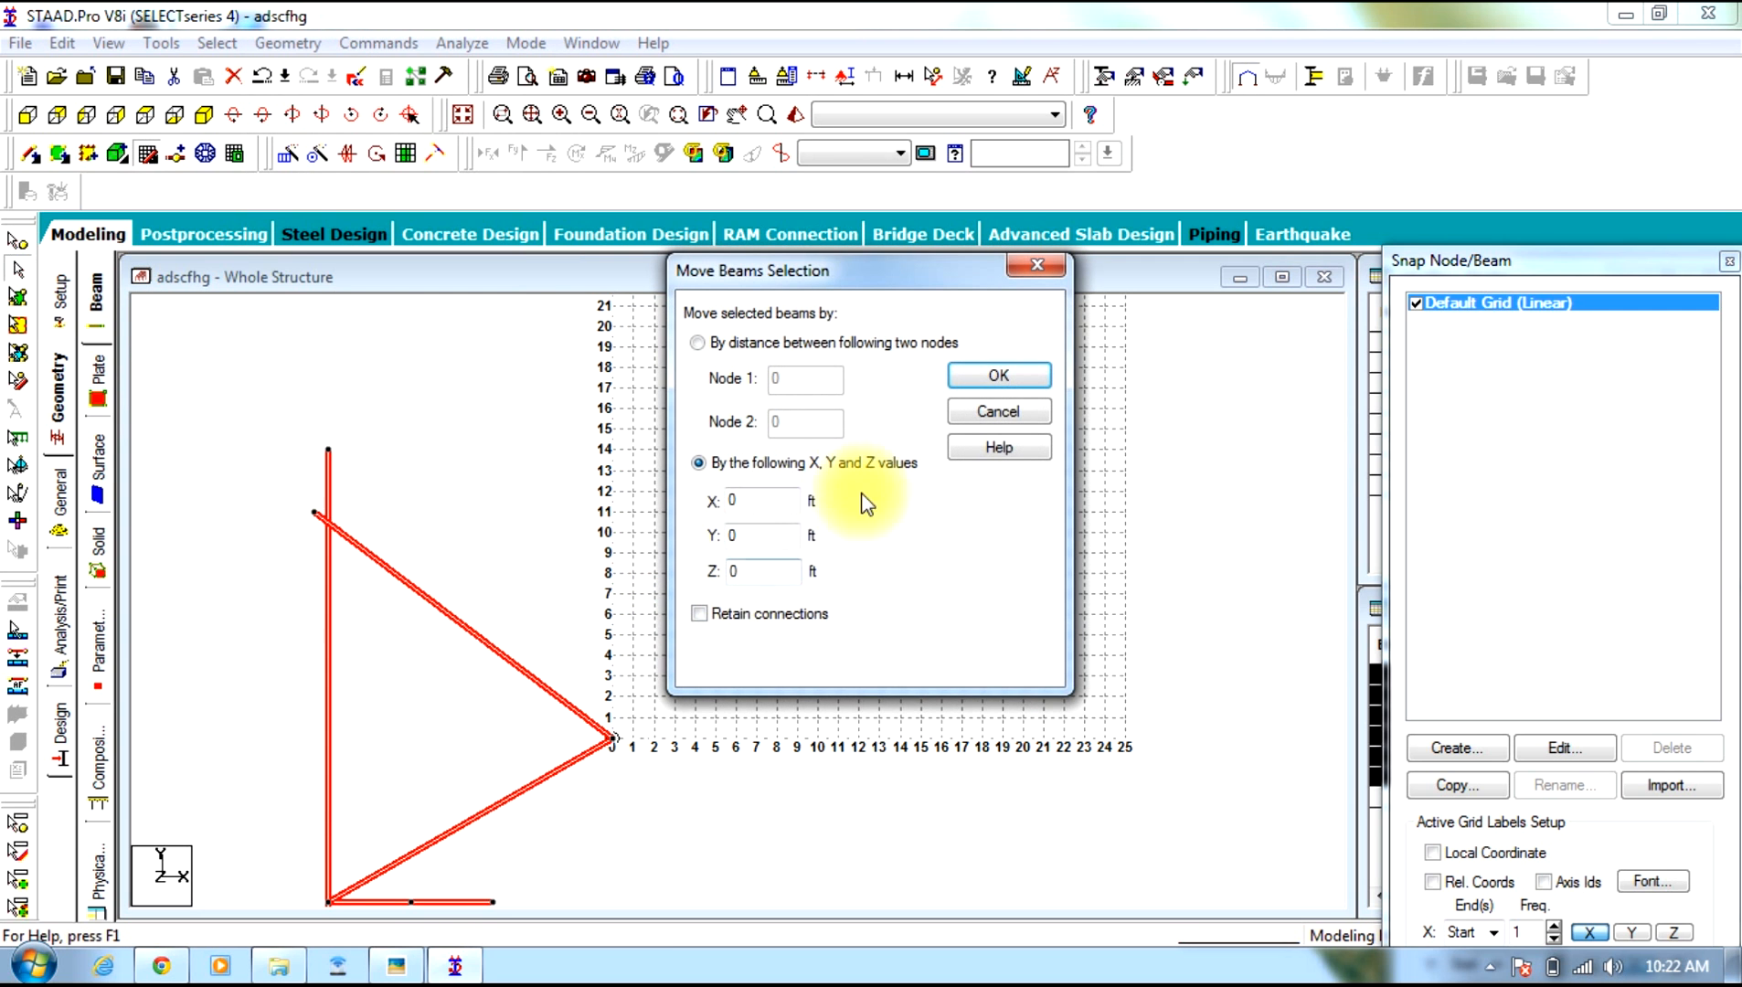
click(753, 493)
text(13.856)
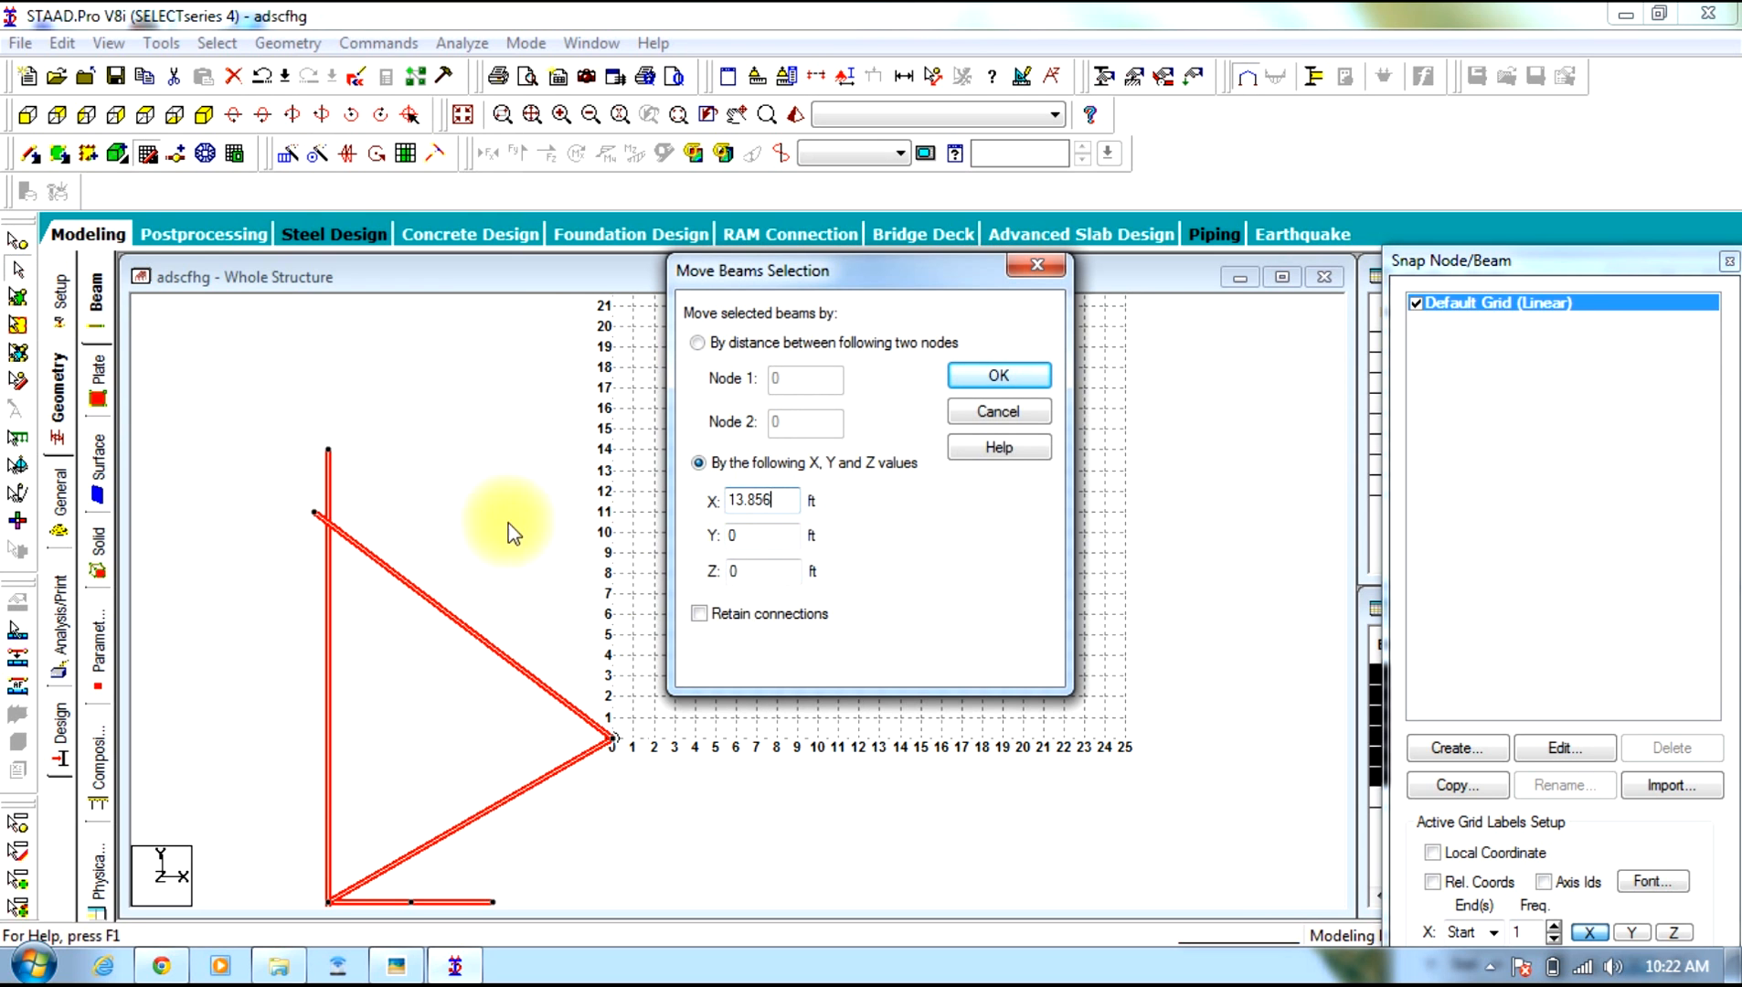
click(735, 539)
text(10)
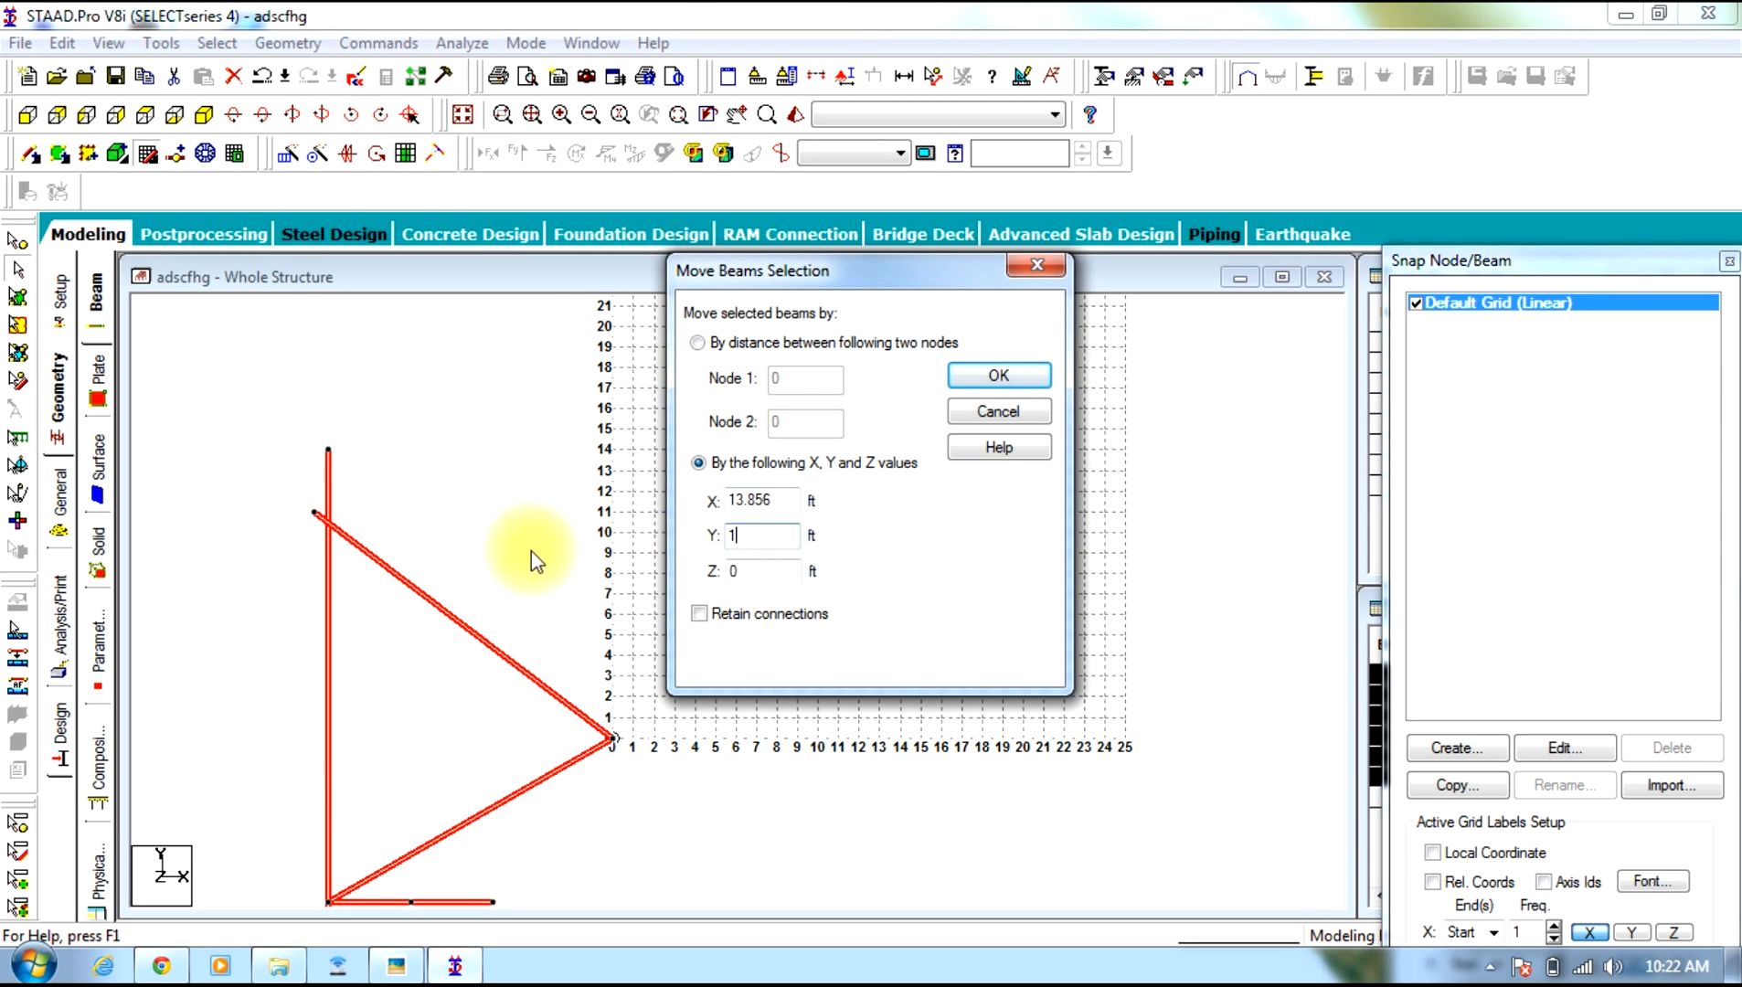
click(1006, 377)
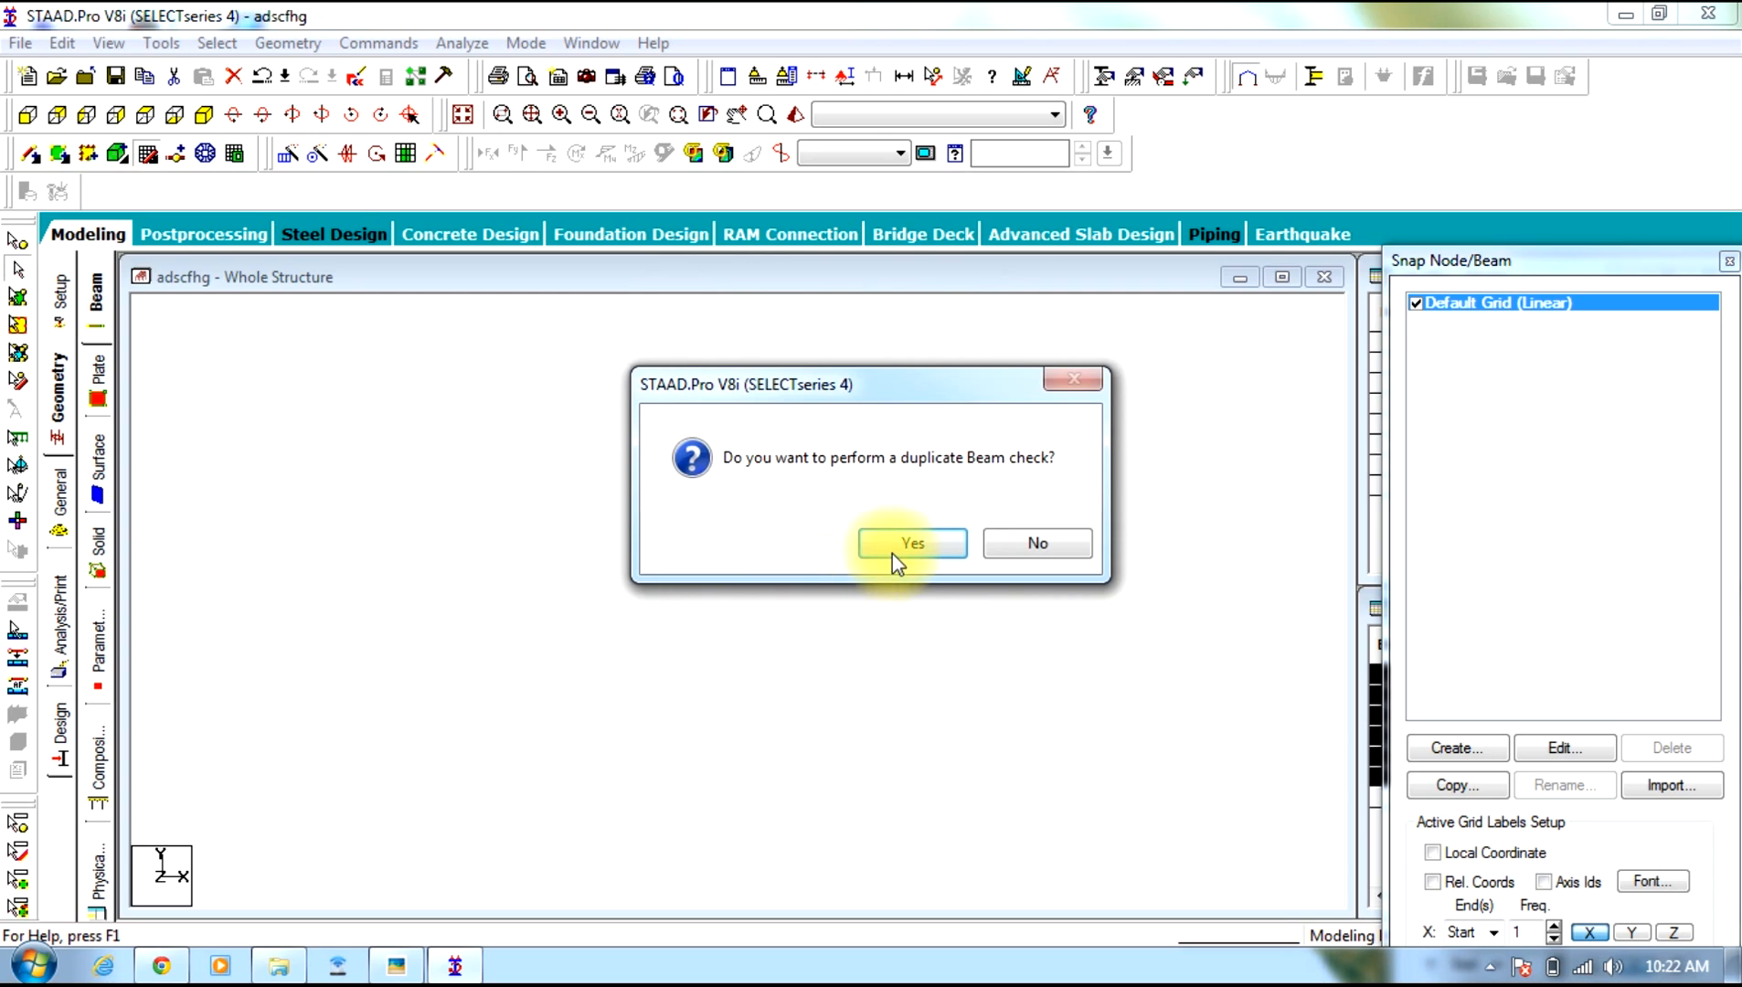
click(893, 552)
click(946, 547)
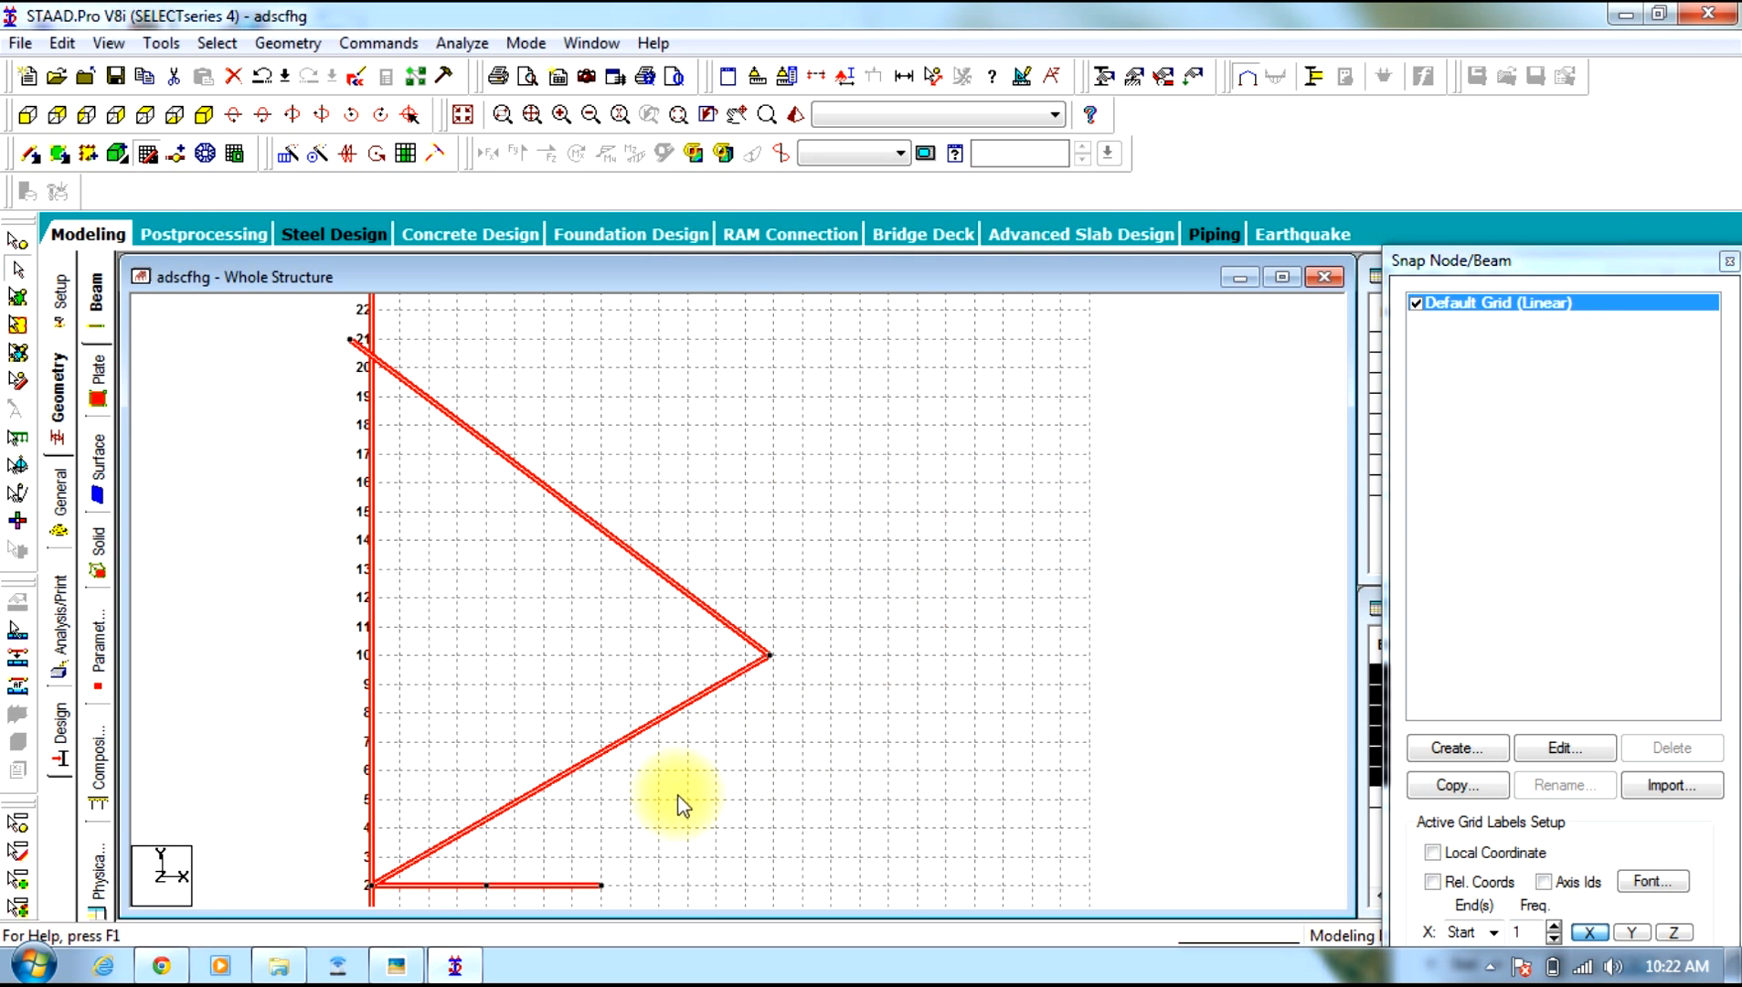
Close the snap node/beam grid and bring the whole structure into view
middle_drag(1050, 625, 1162, 501)
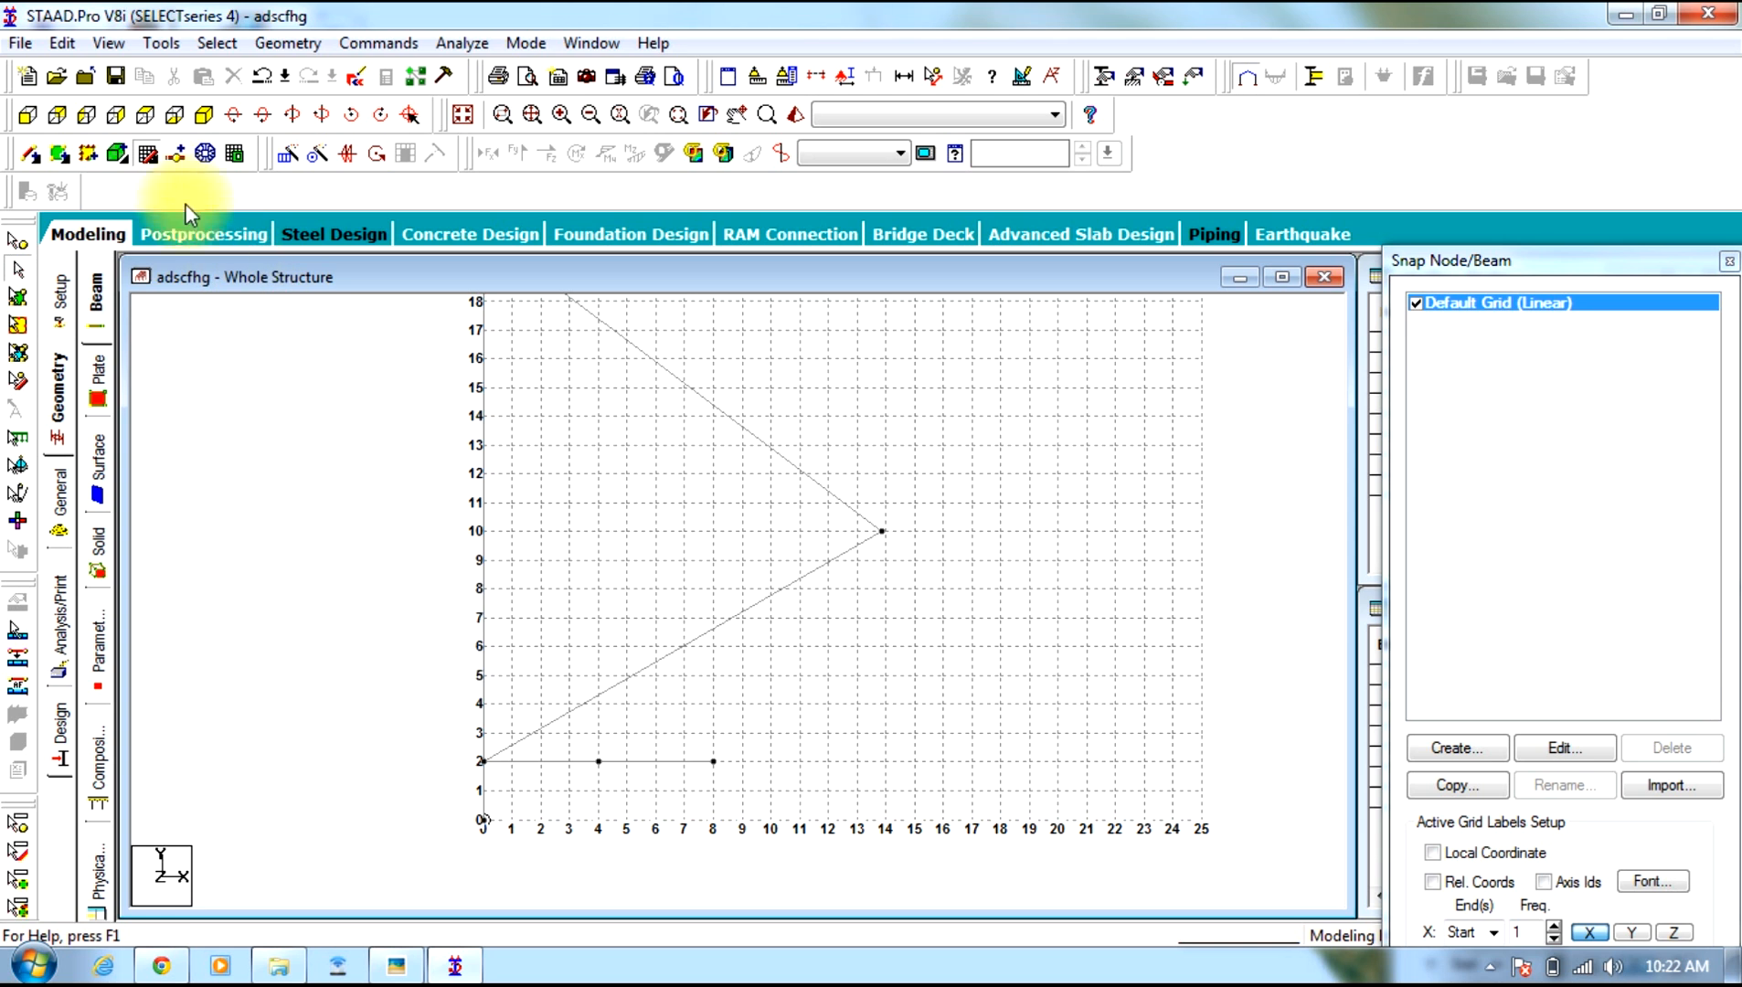
click(145, 156)
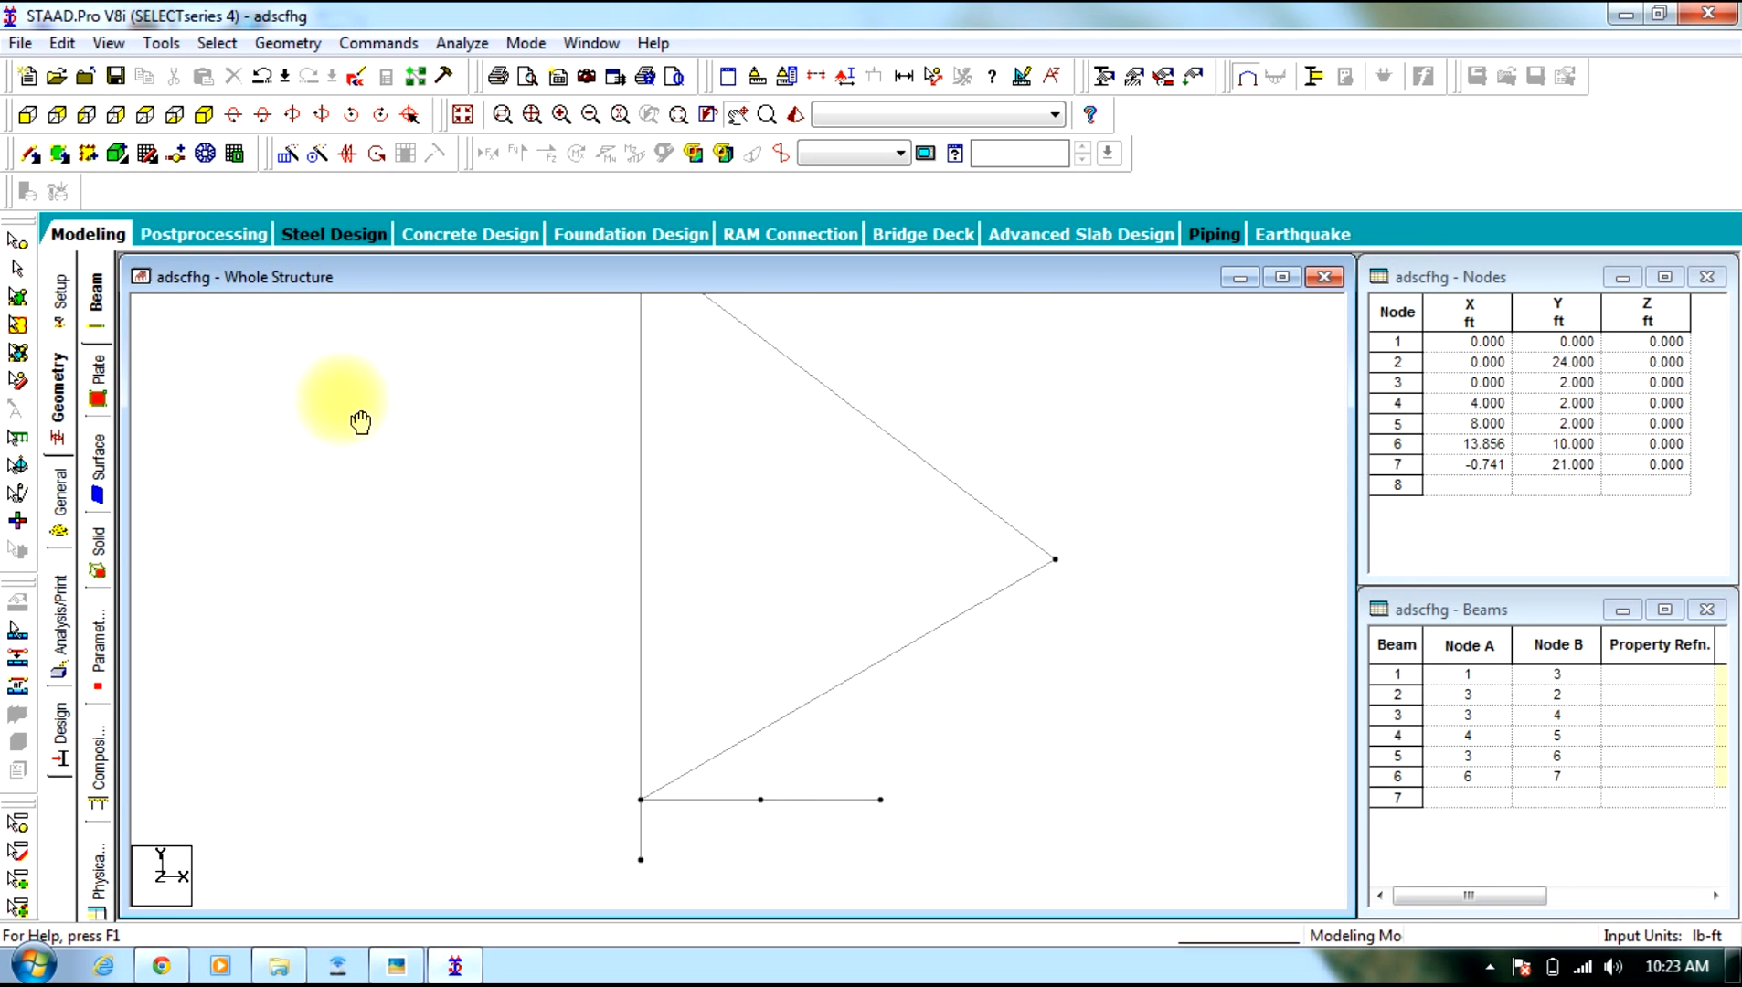
scroll(321, 458, down, 4)
scroll(321, 459, up, 1)
middle_drag(321, 459, 320, 502)
Intersect all members of the structure with a tolerance of 0 to create a node where the cable crosses the vertical member
click(709, 431)
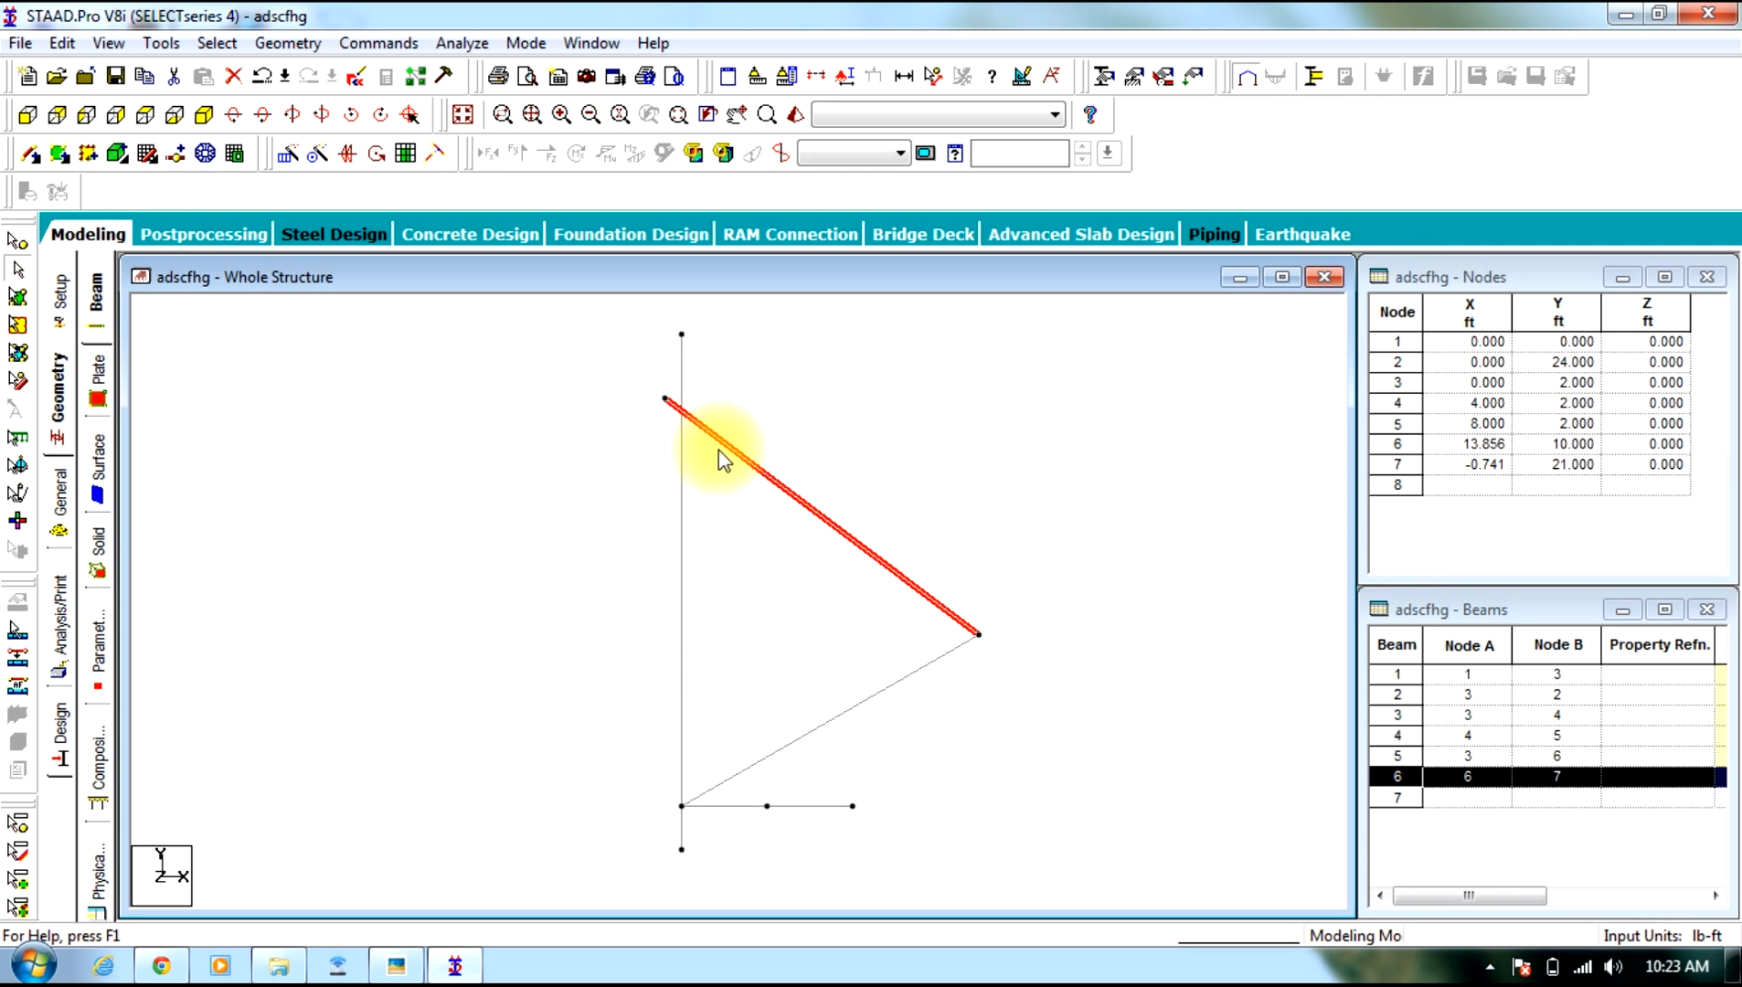
click(1058, 437)
drag(1116, 359, 437, 893)
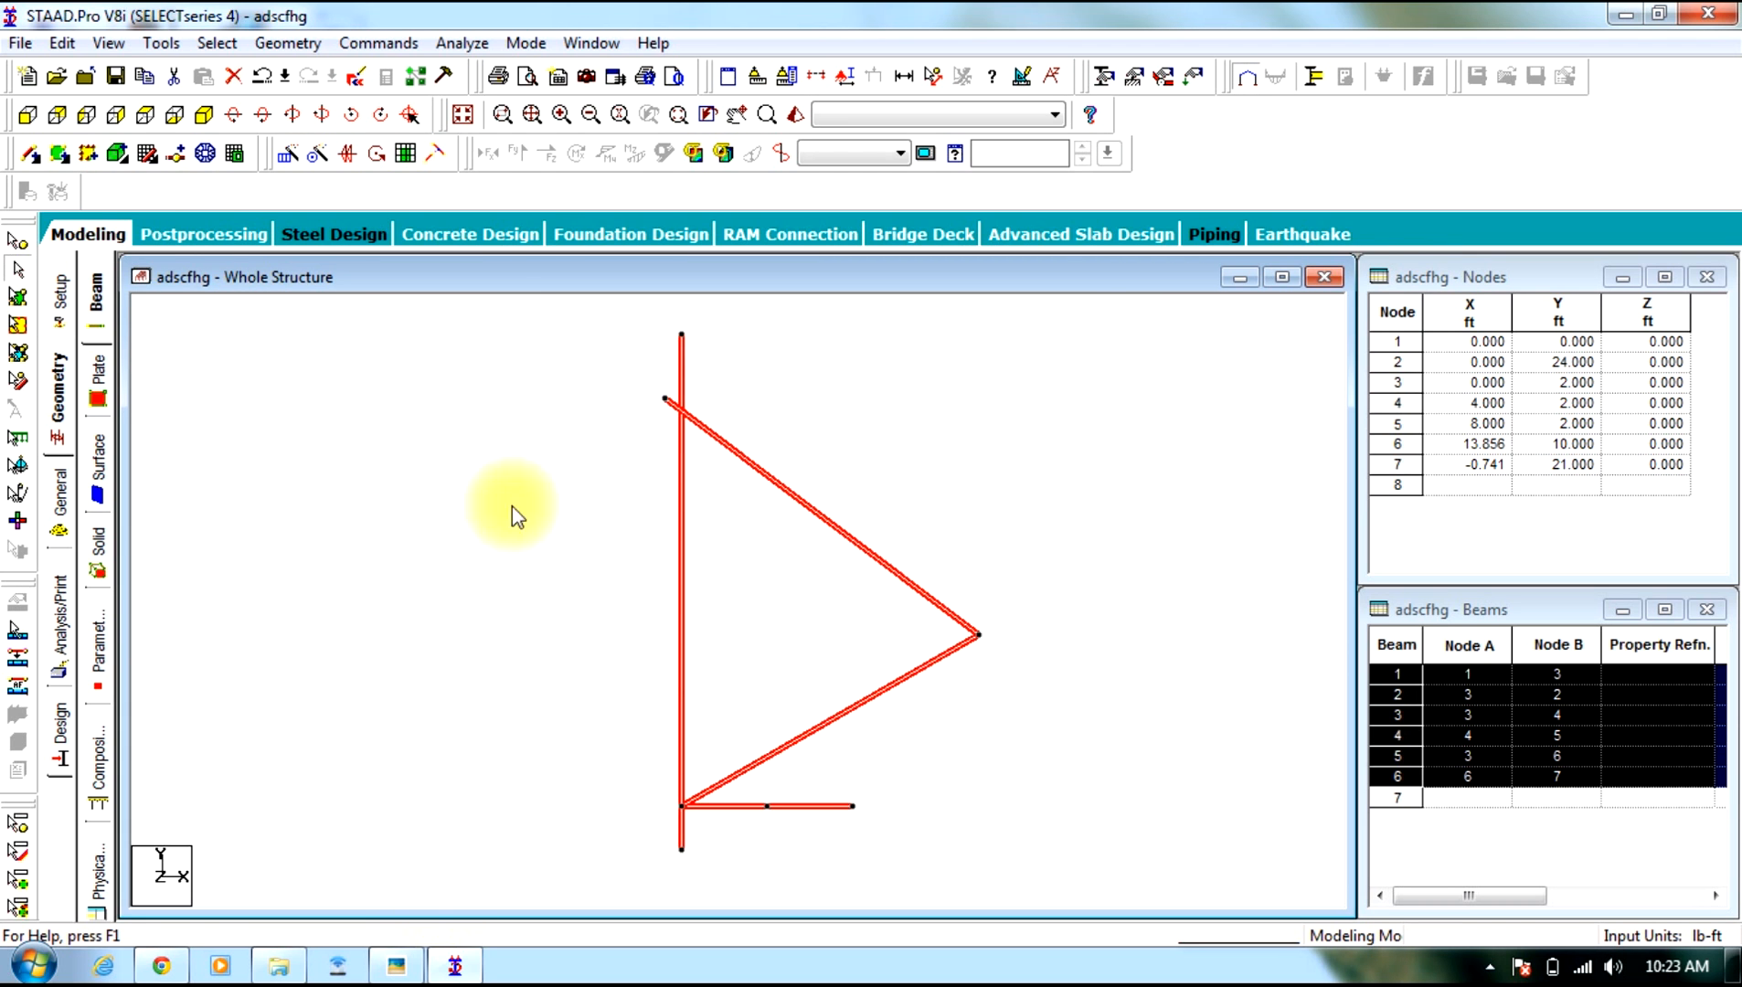
click(268, 50)
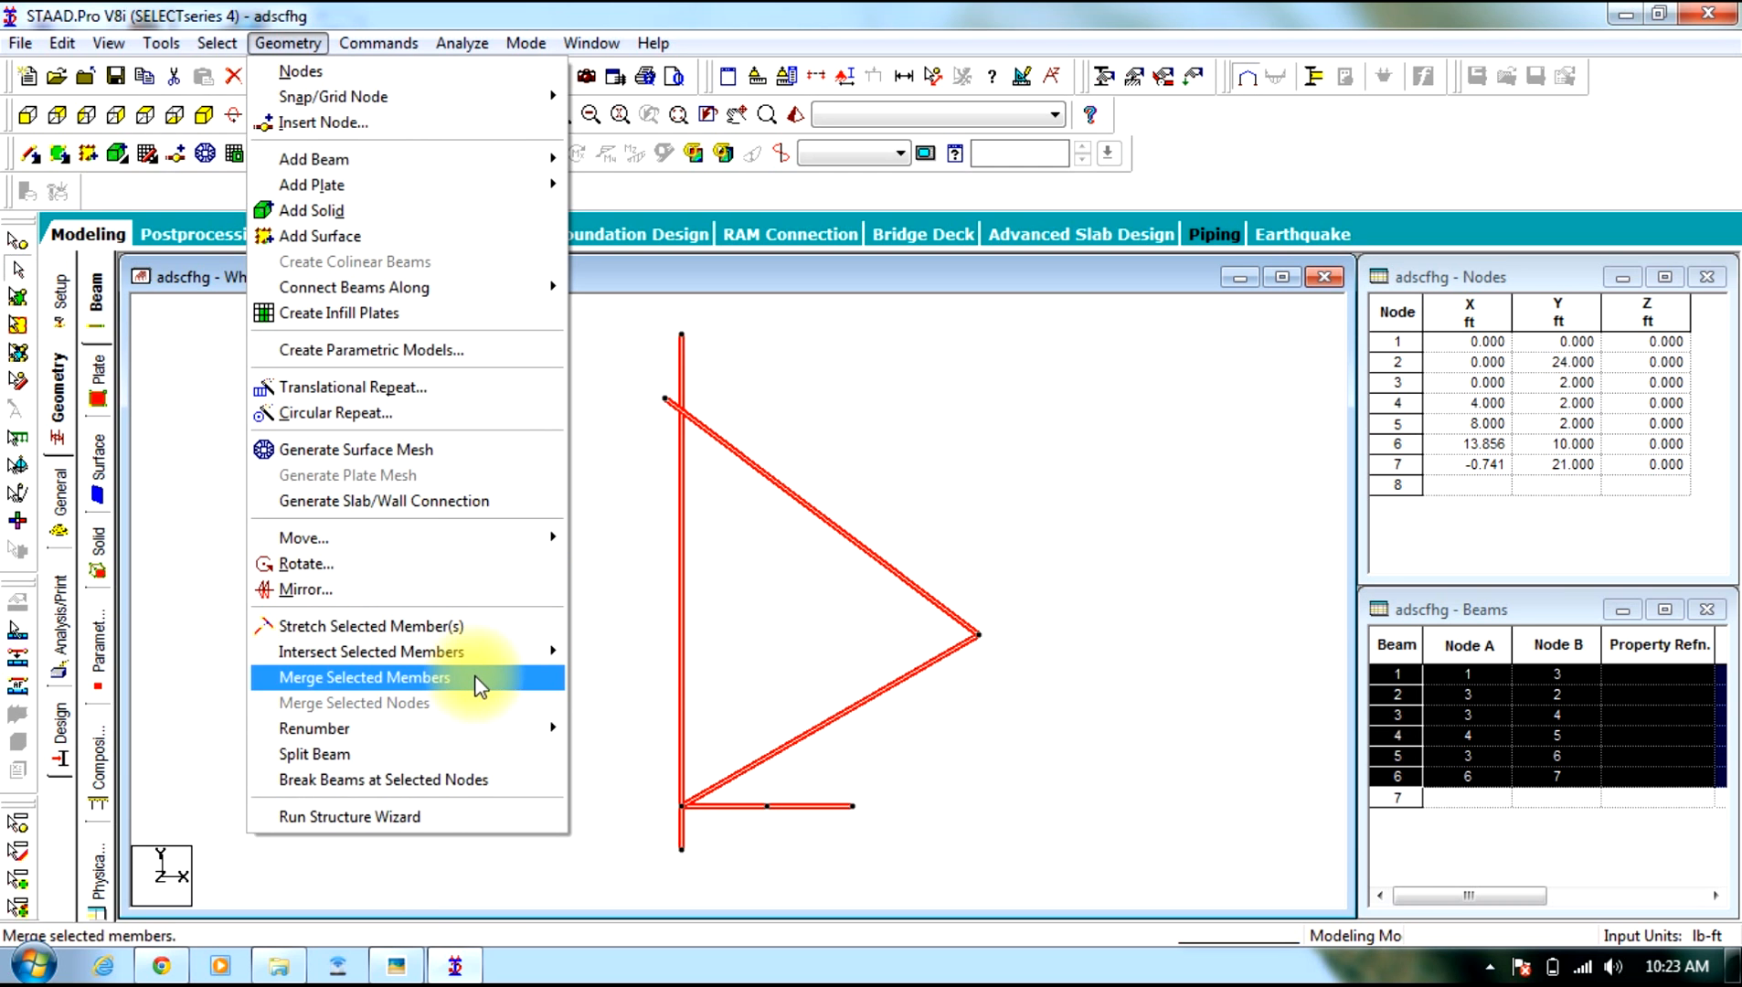
mouse_move(539, 651)
click(598, 649)
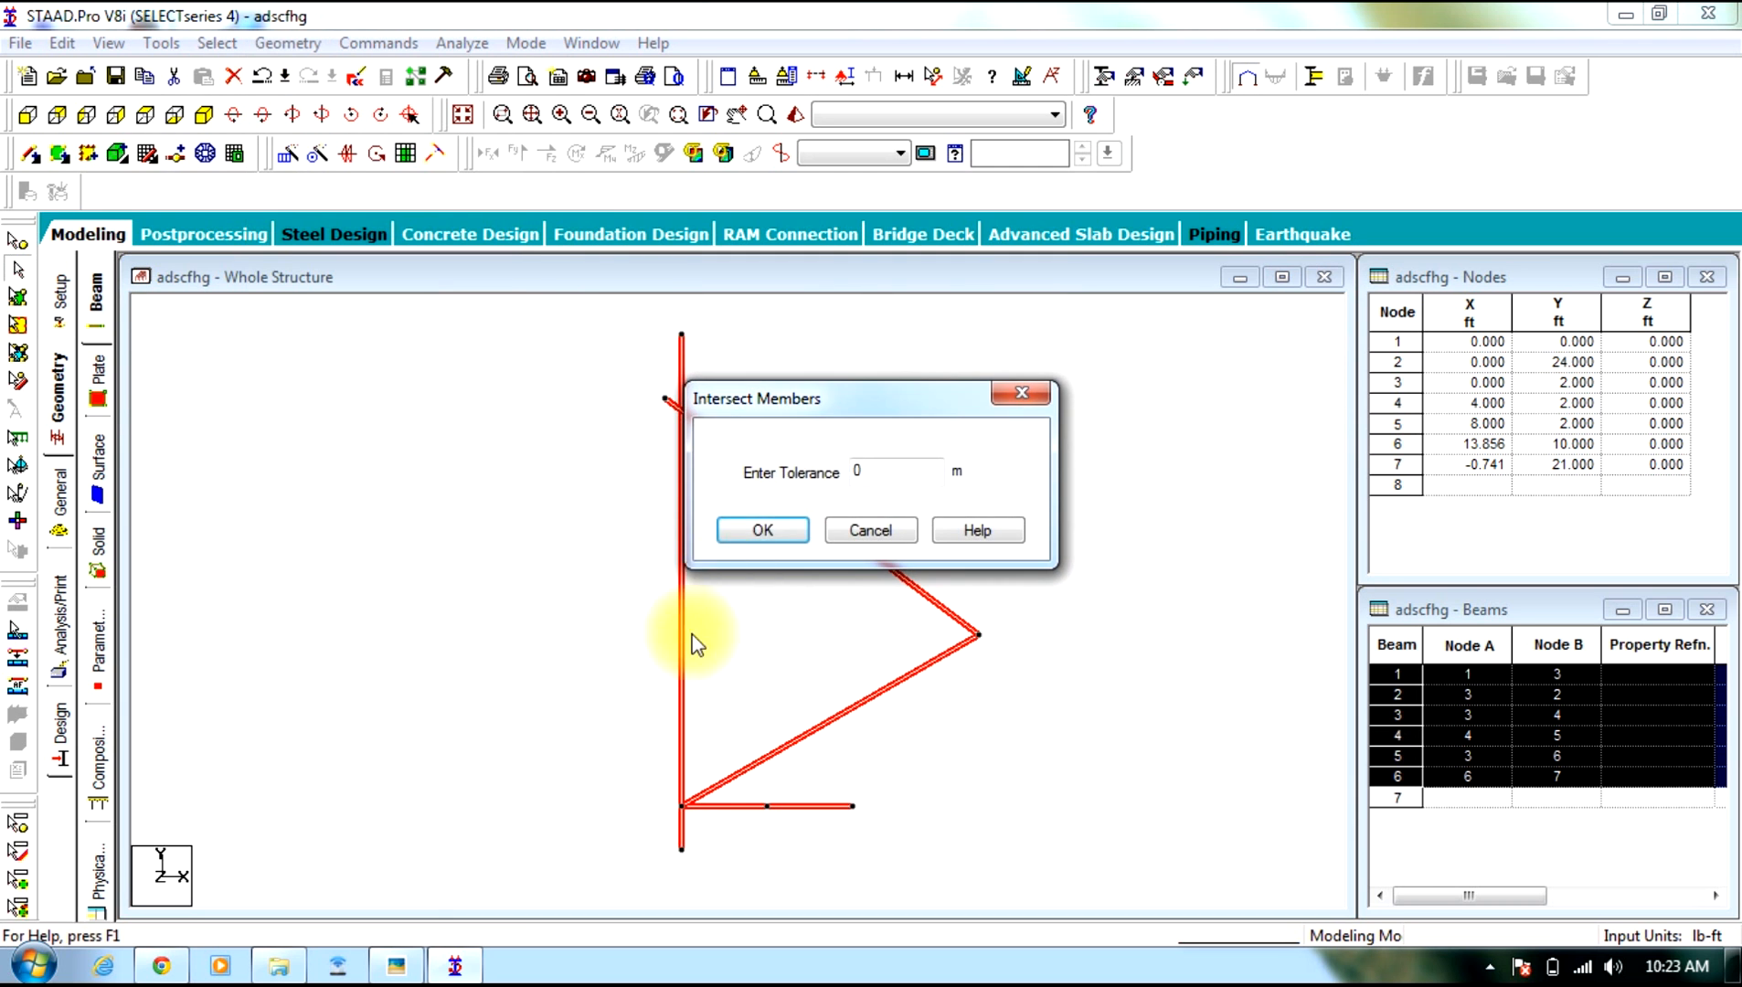
click(745, 534)
click(921, 542)
Delete the short cable stub that extends beyond the vertical member, along with its orphan node
click(668, 400)
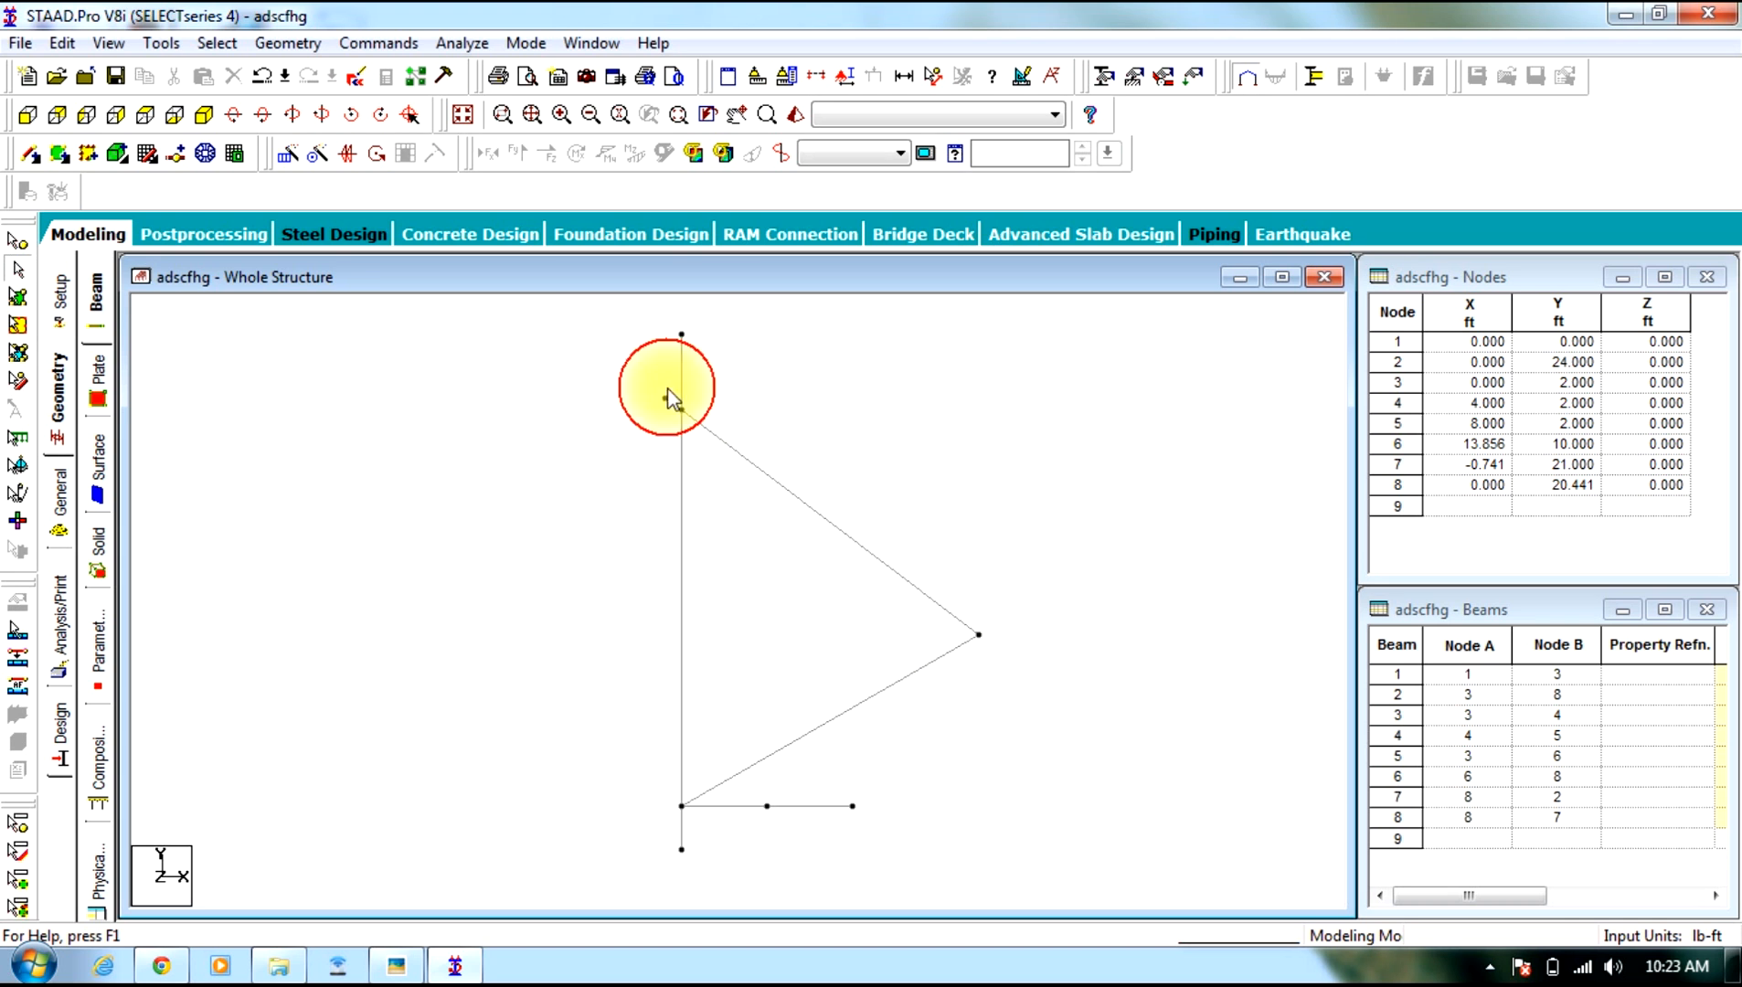
click(667, 402)
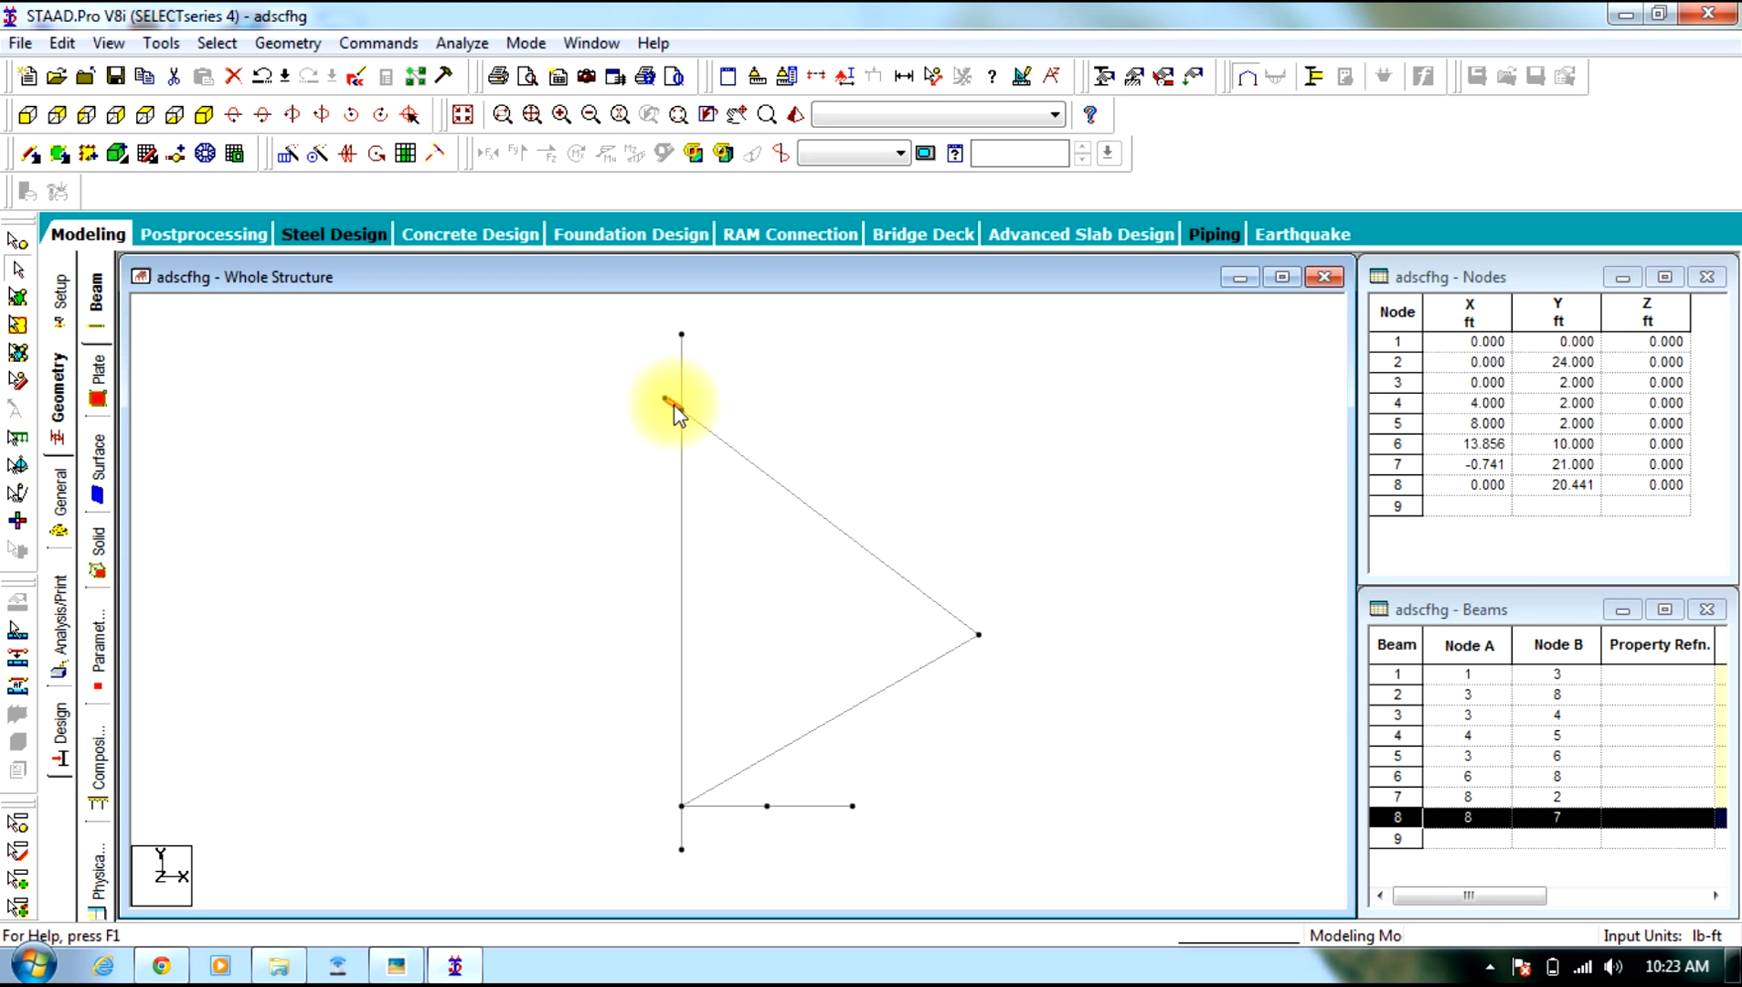
key(Delete)
key(Return)
click(923, 543)
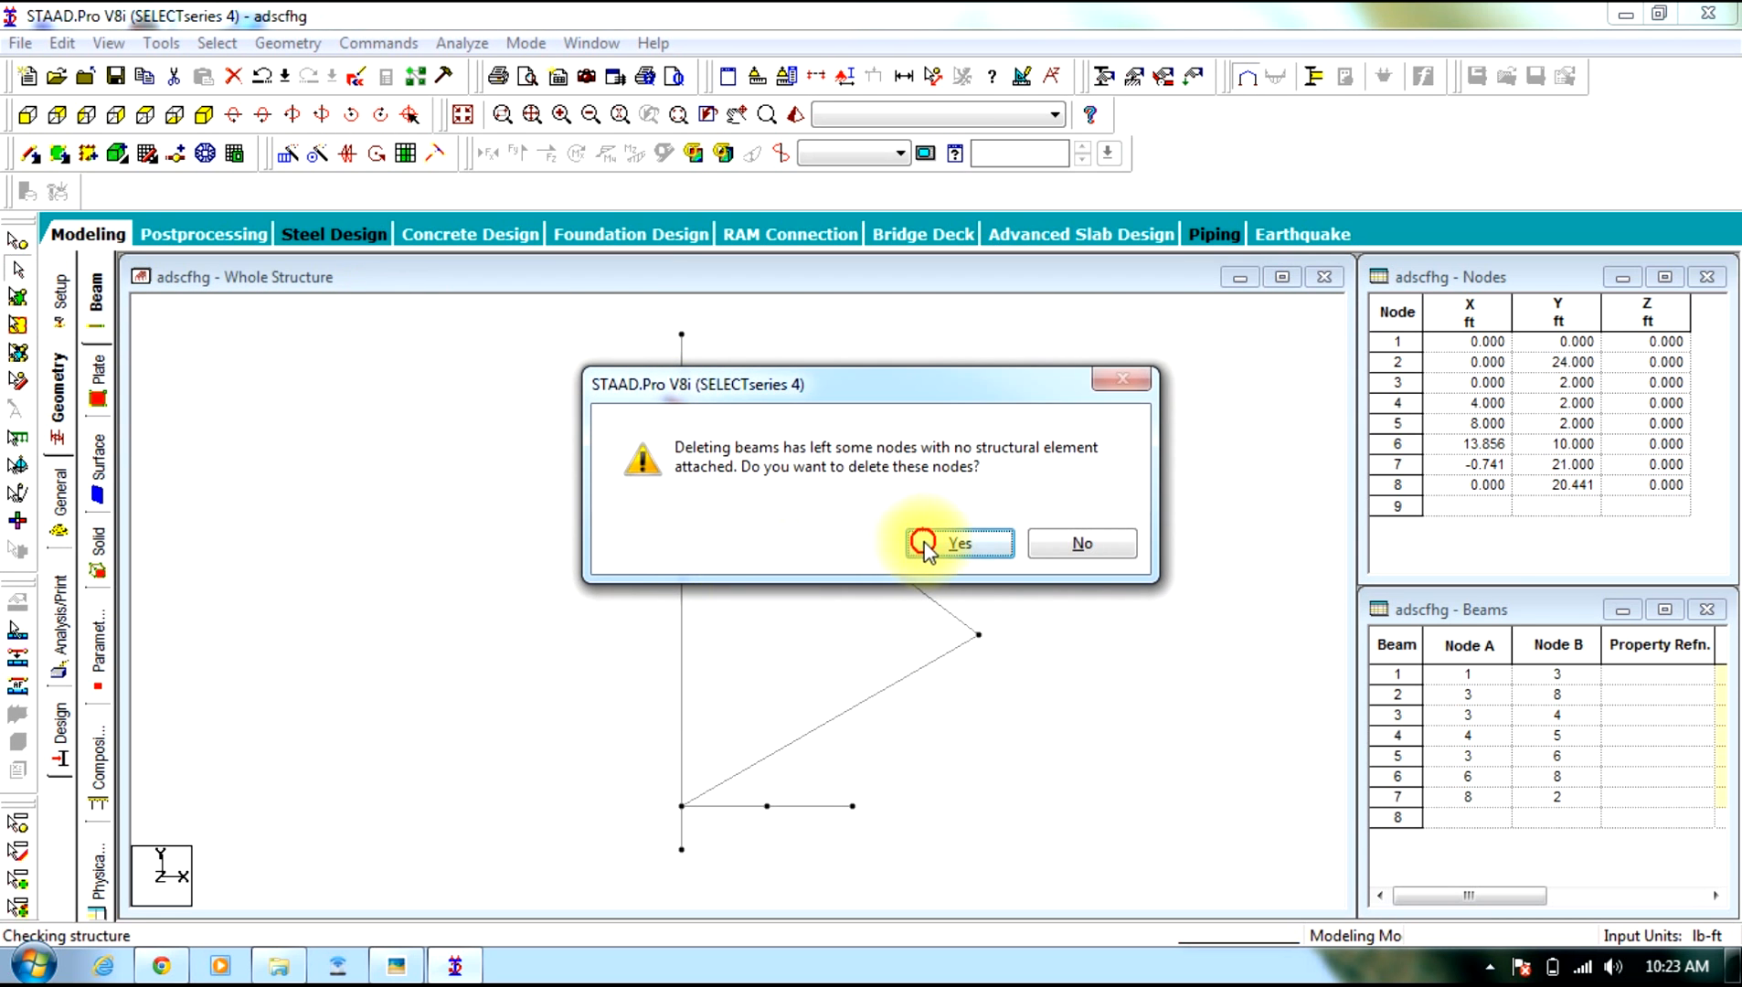
Merge the three vertical beam segments into a single member, keeping beam number 1
click(675, 382)
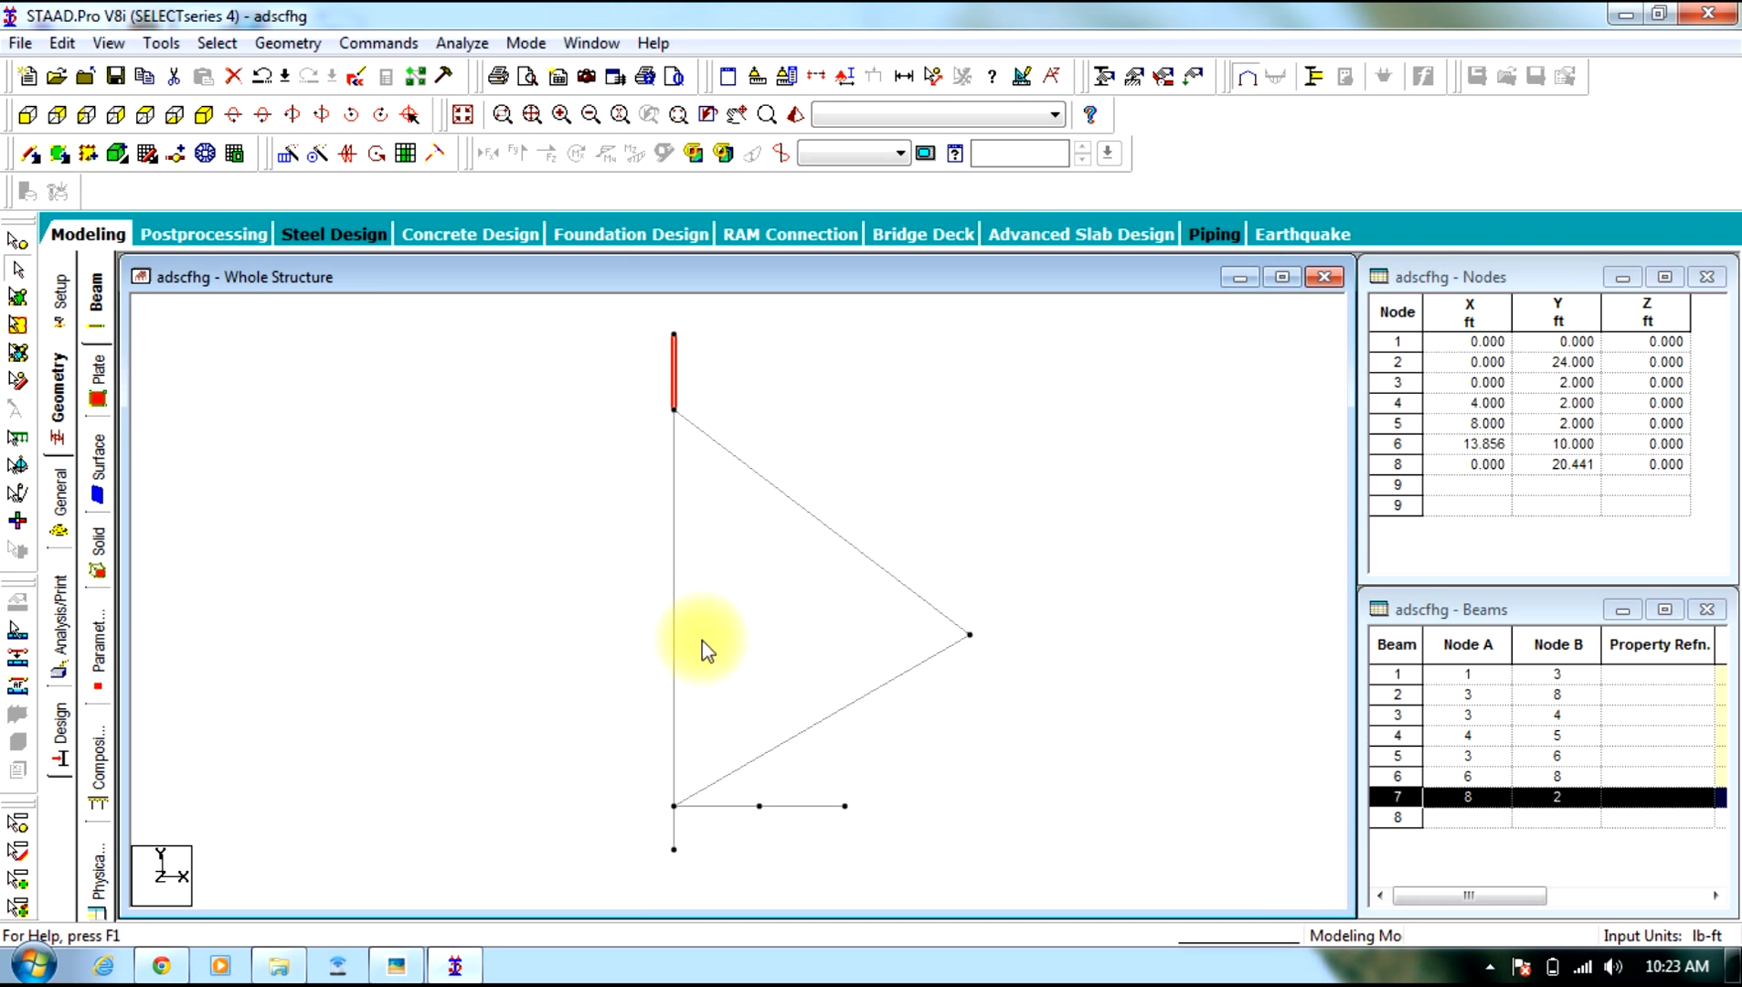
ctrl+click(674, 653)
ctrl+click(676, 830)
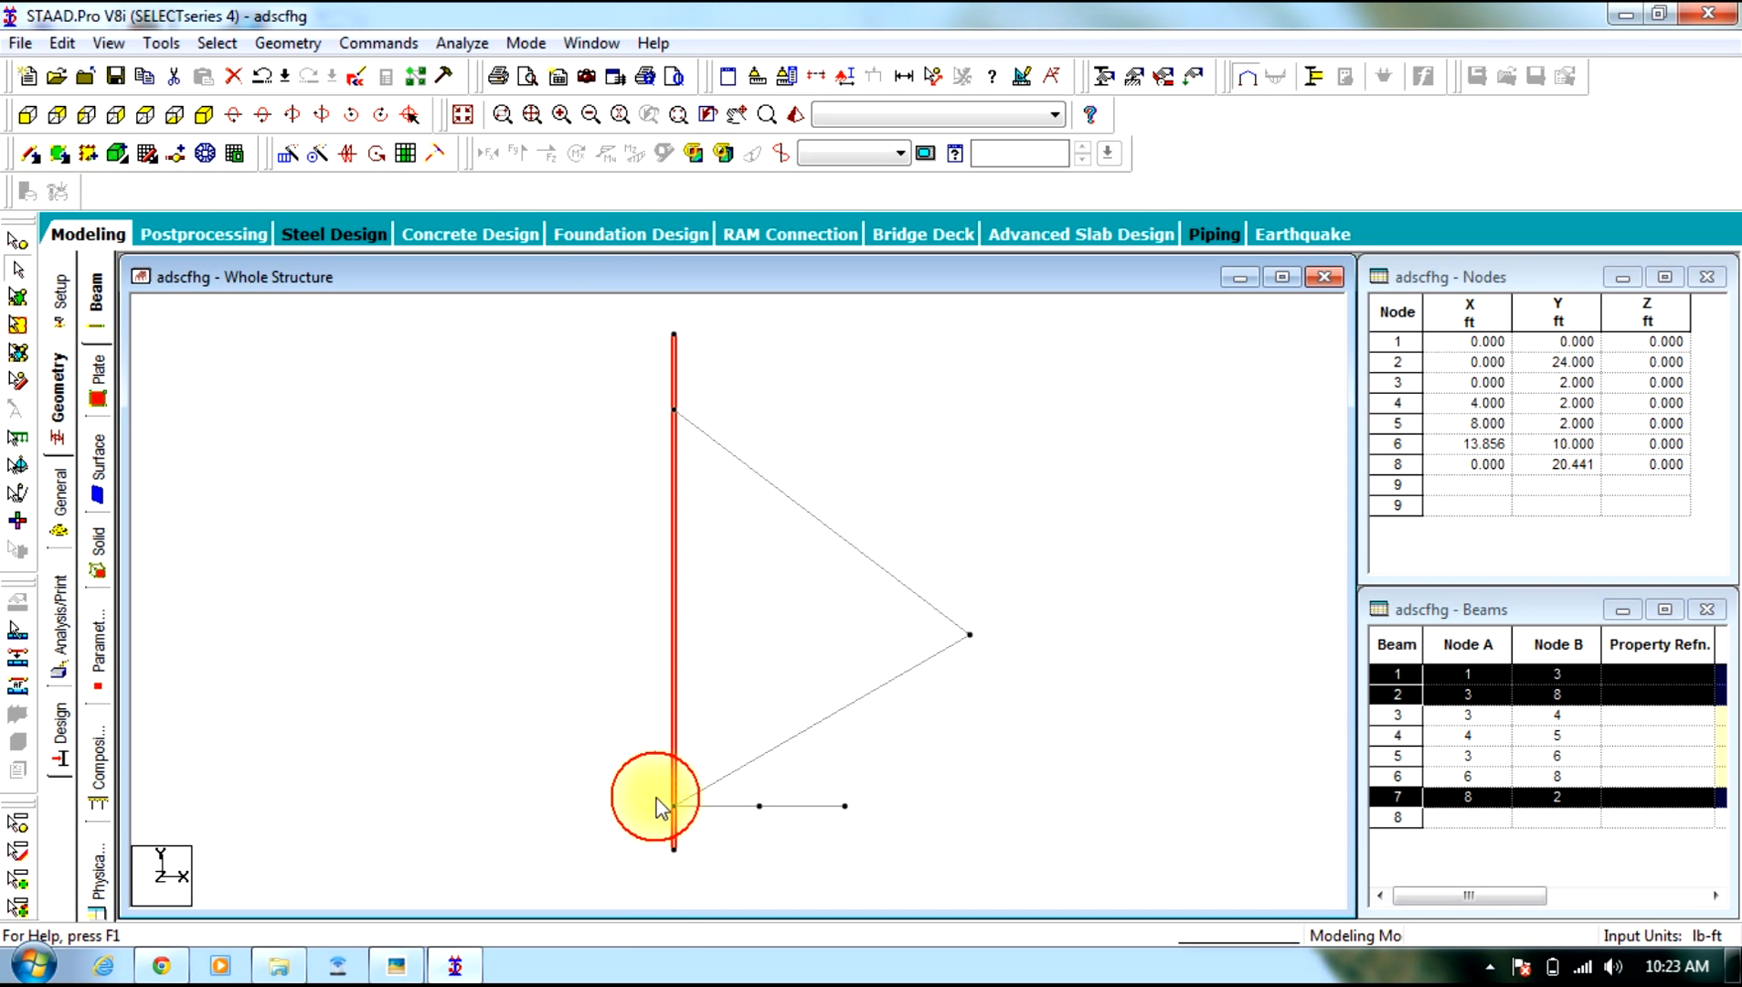
click(285, 44)
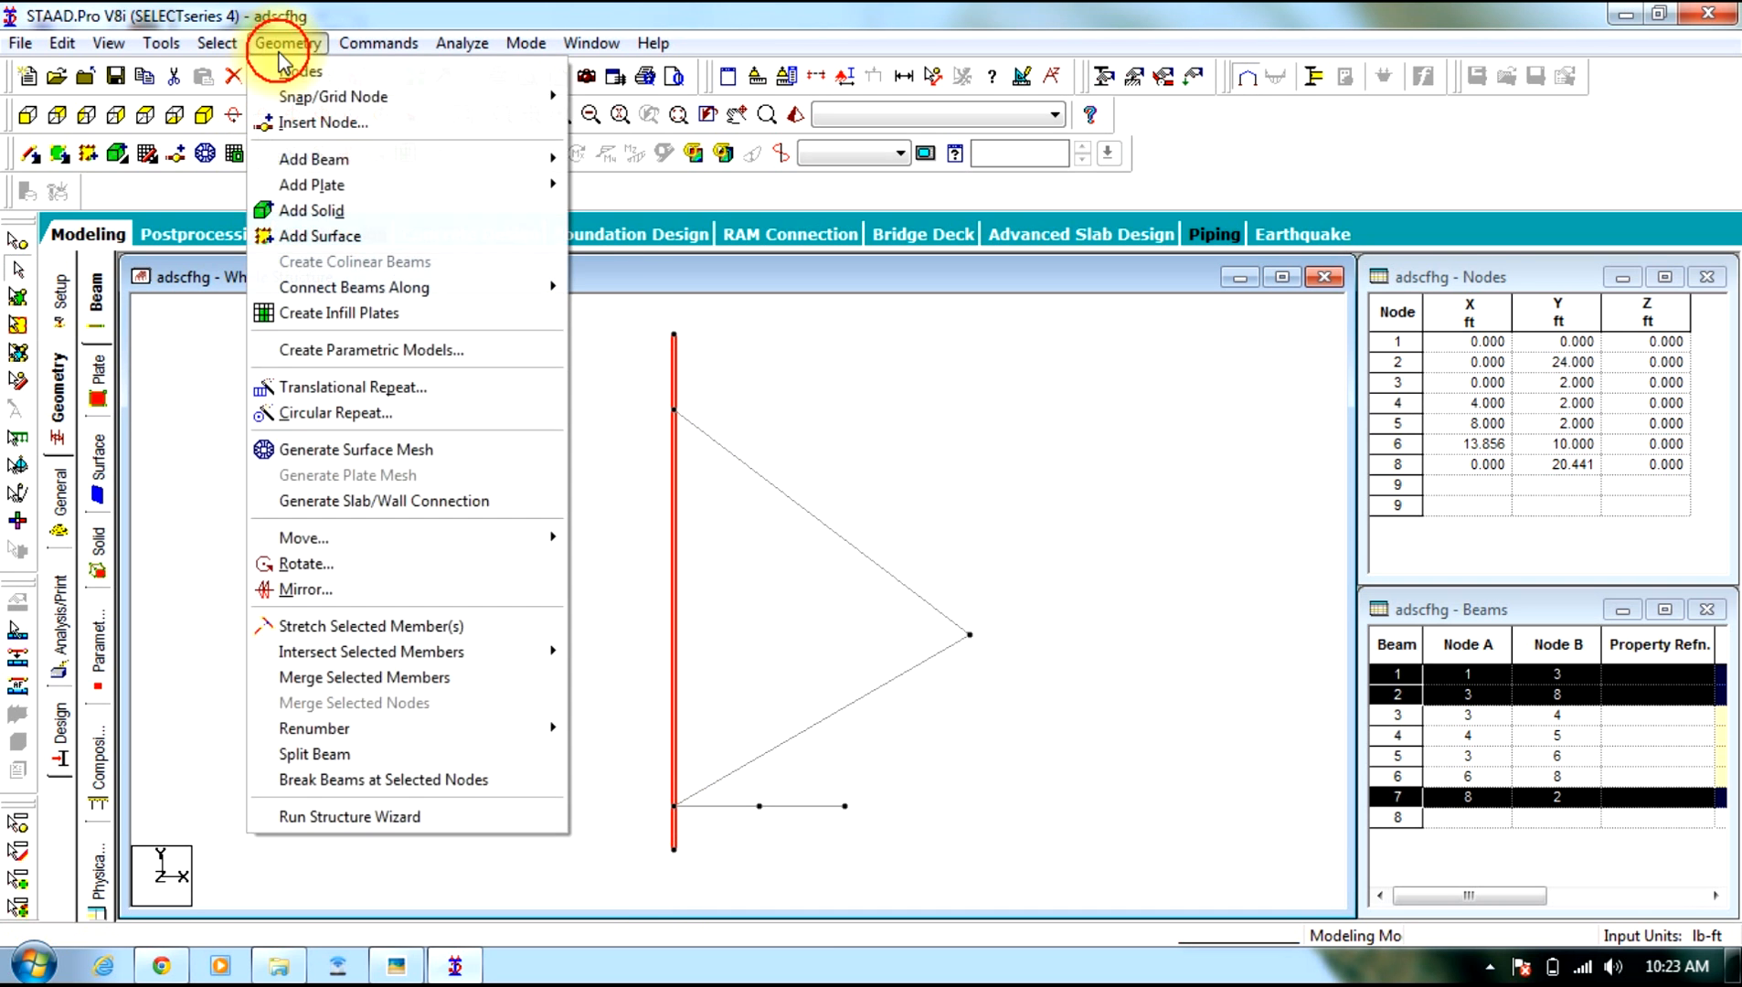
click(520, 678)
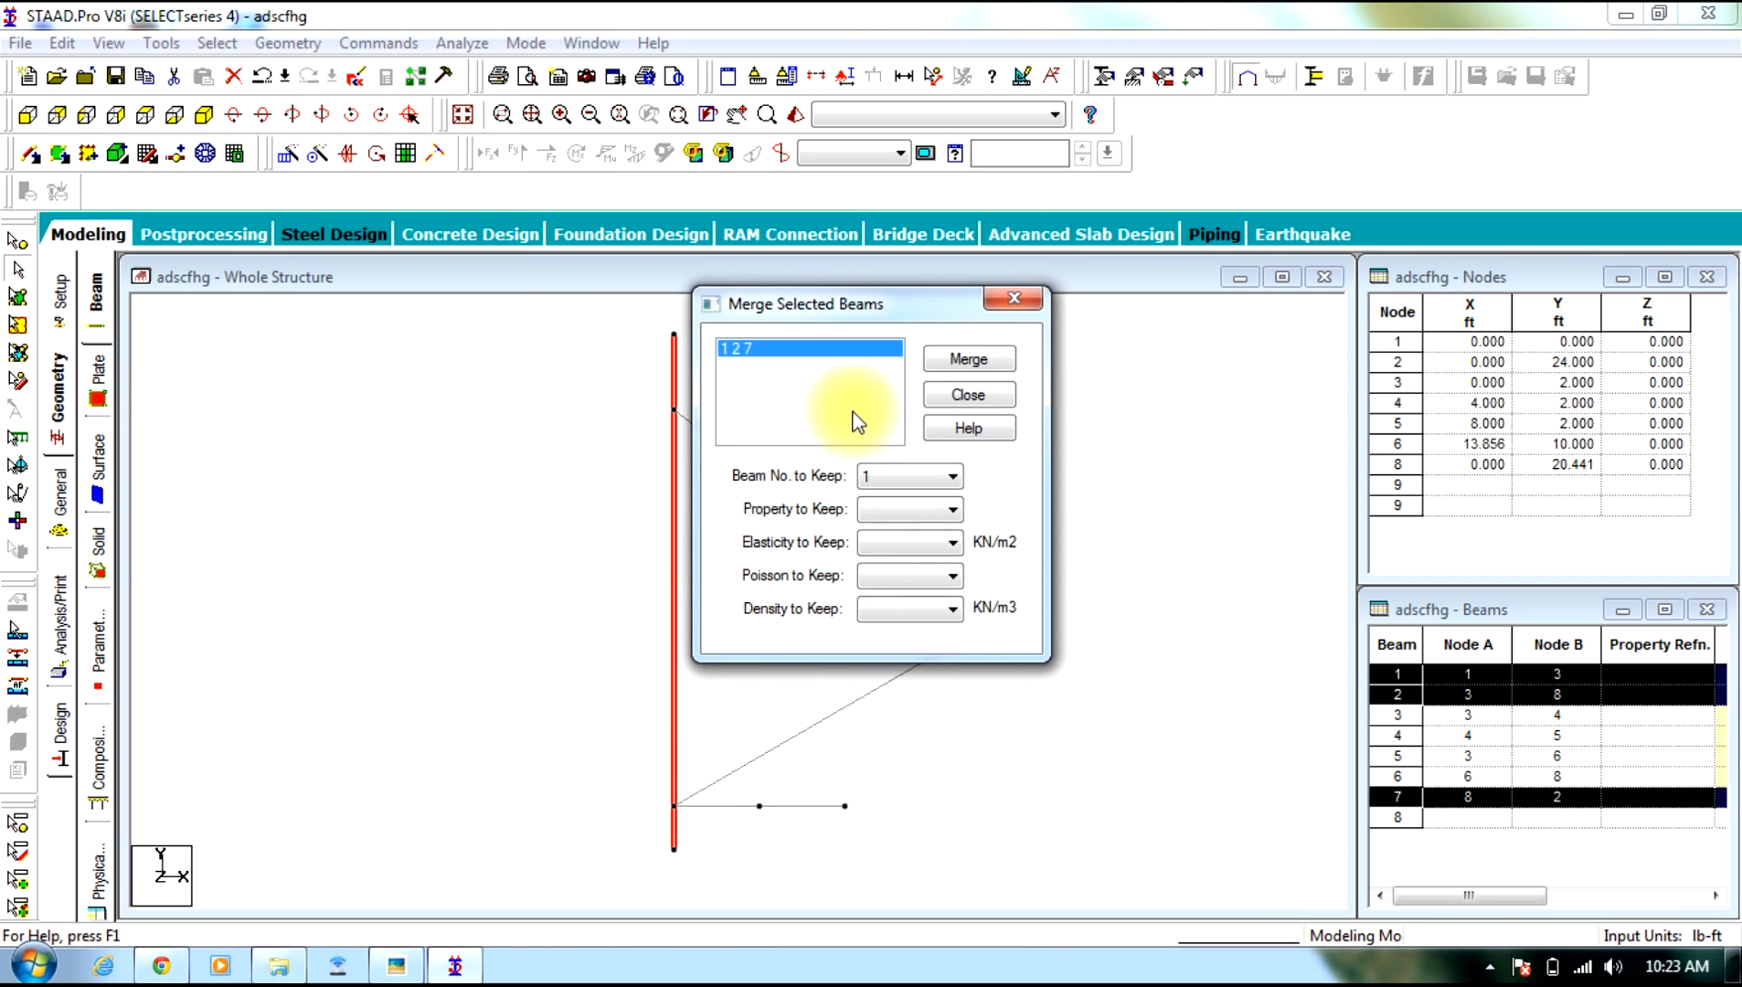
click(983, 360)
click(864, 549)
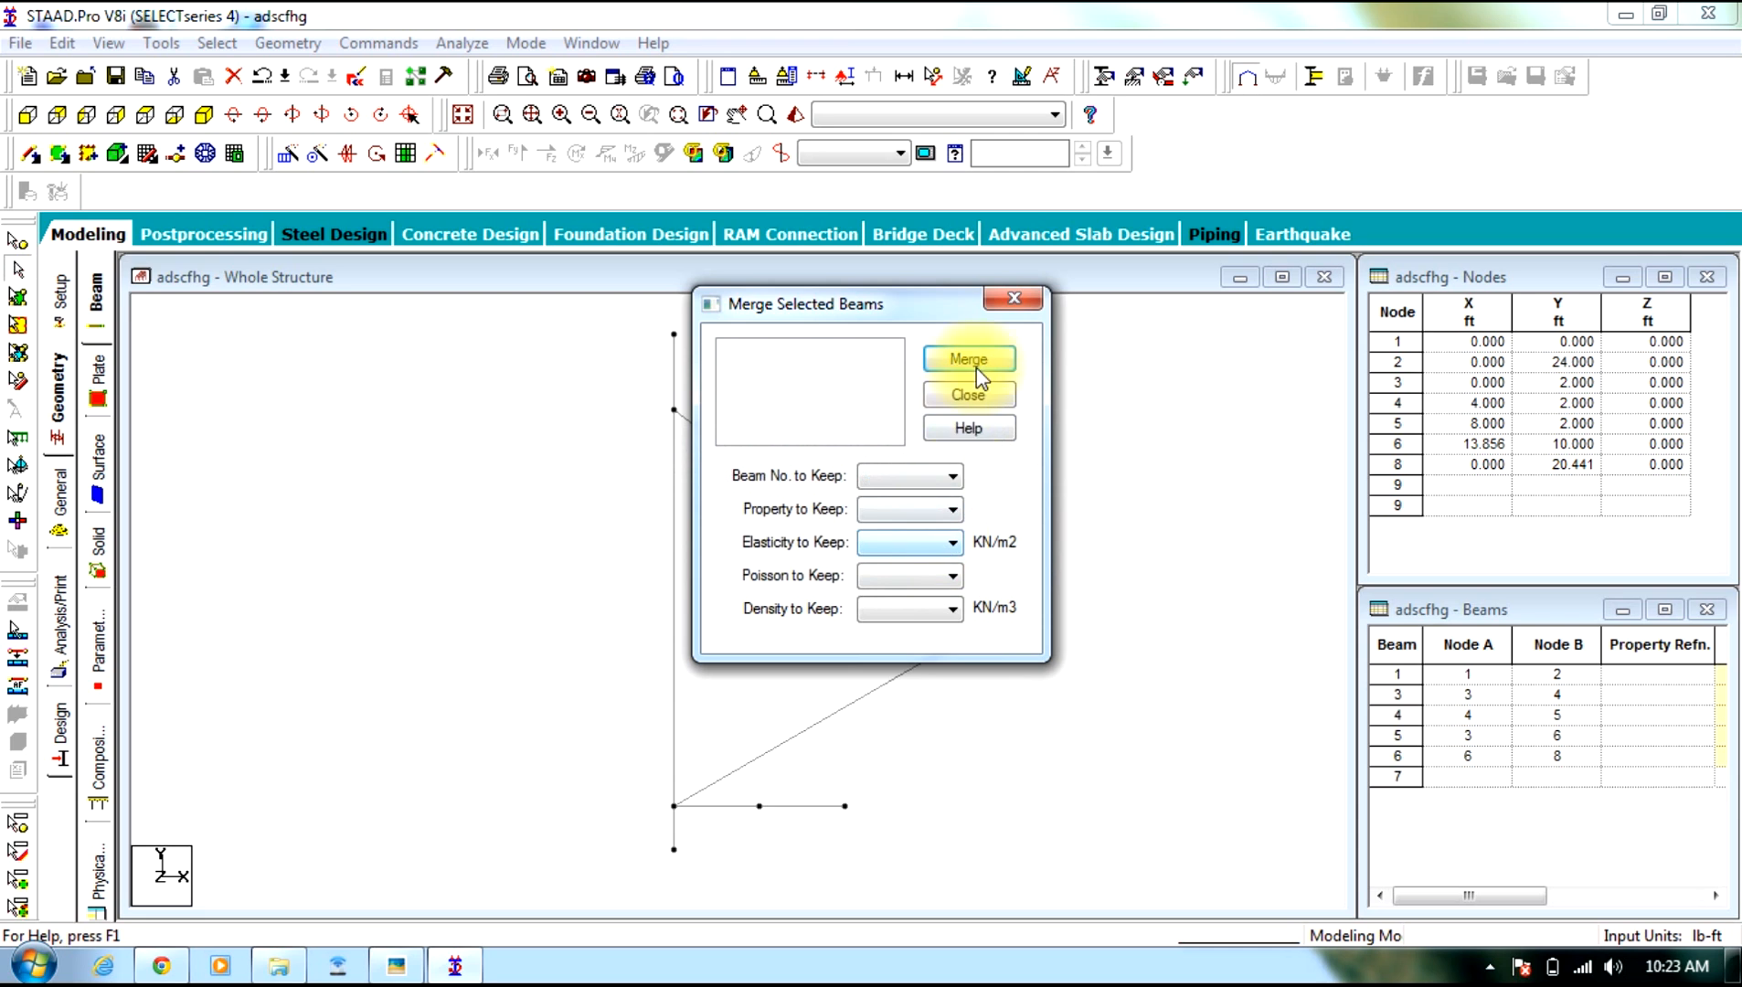
click(1013, 300)
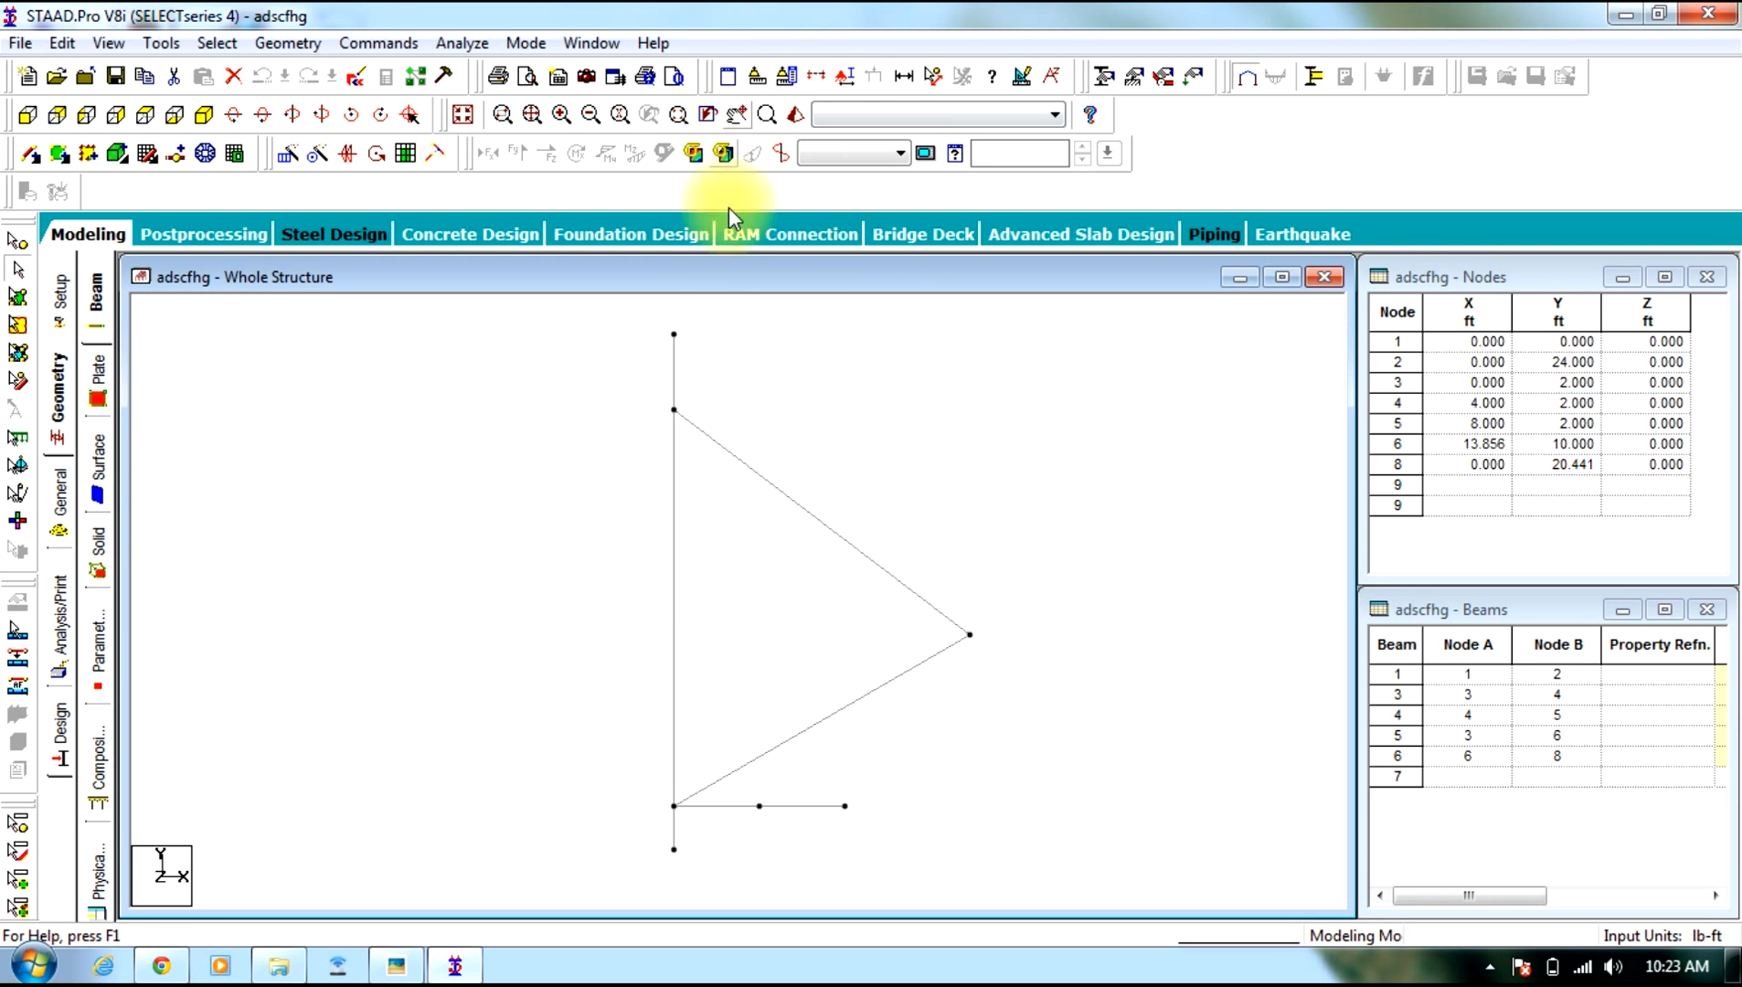
Inspect how the members are divided by selecting the vertical, cable, inclined and horizontal beams one by one
click(677, 540)
click(876, 363)
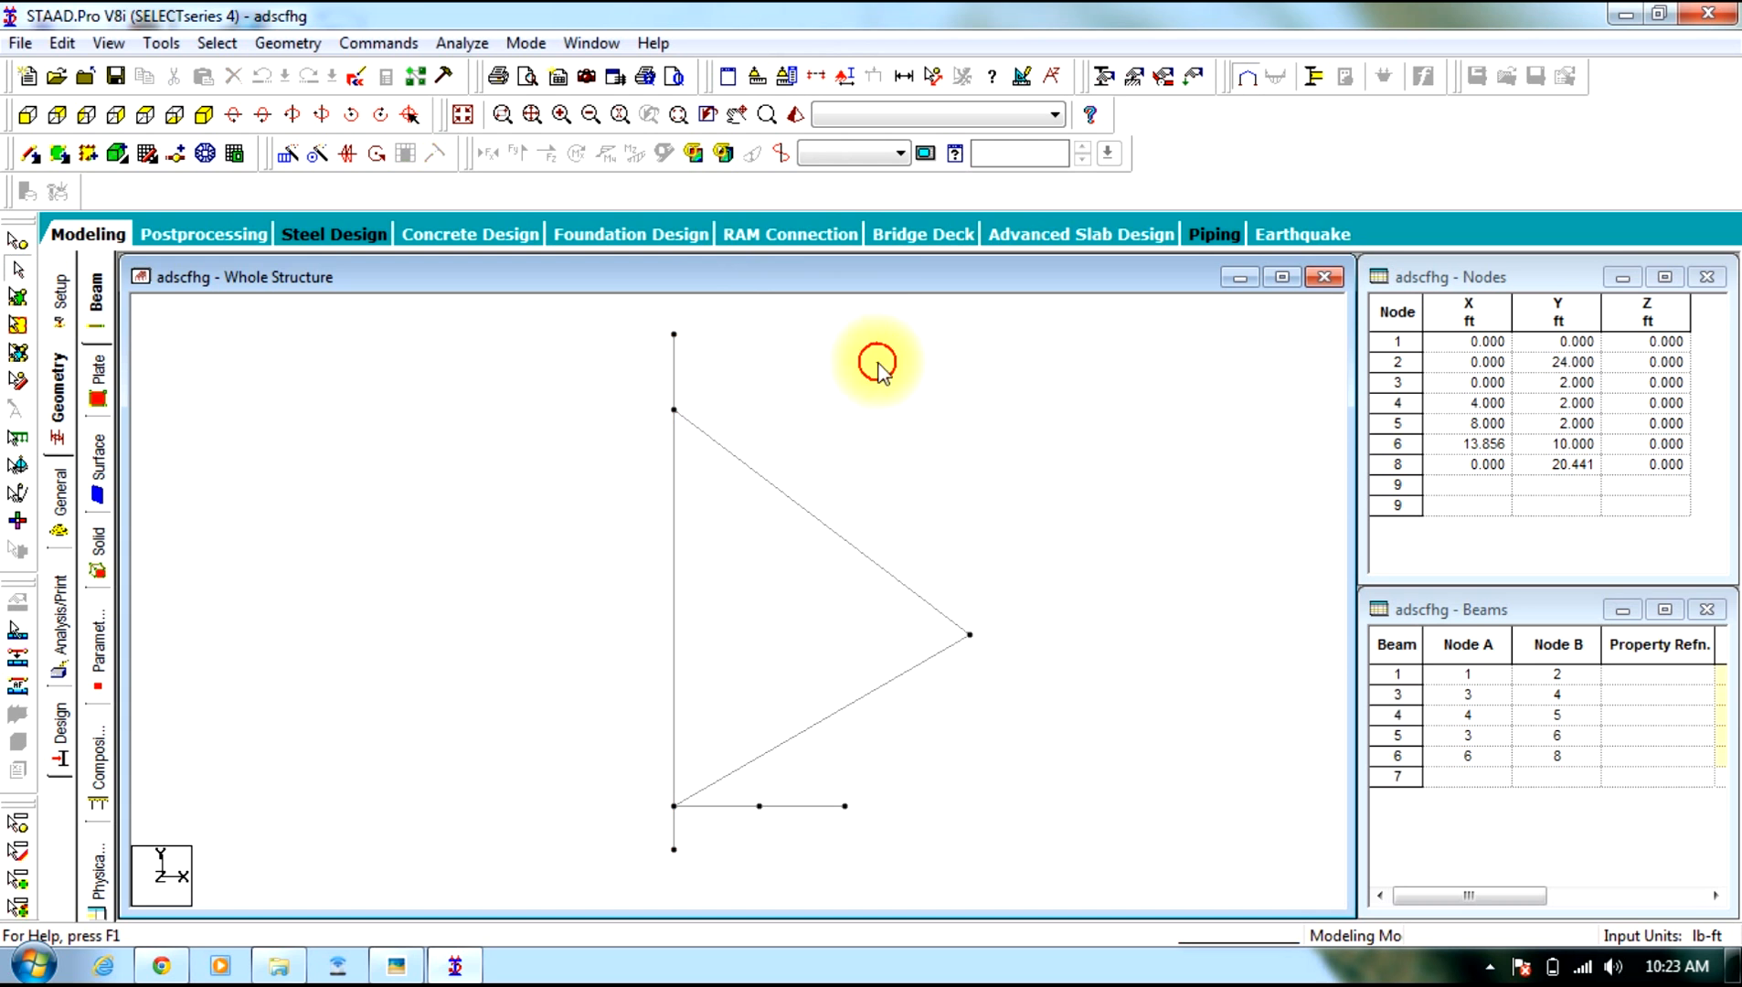
click(818, 510)
click(848, 704)
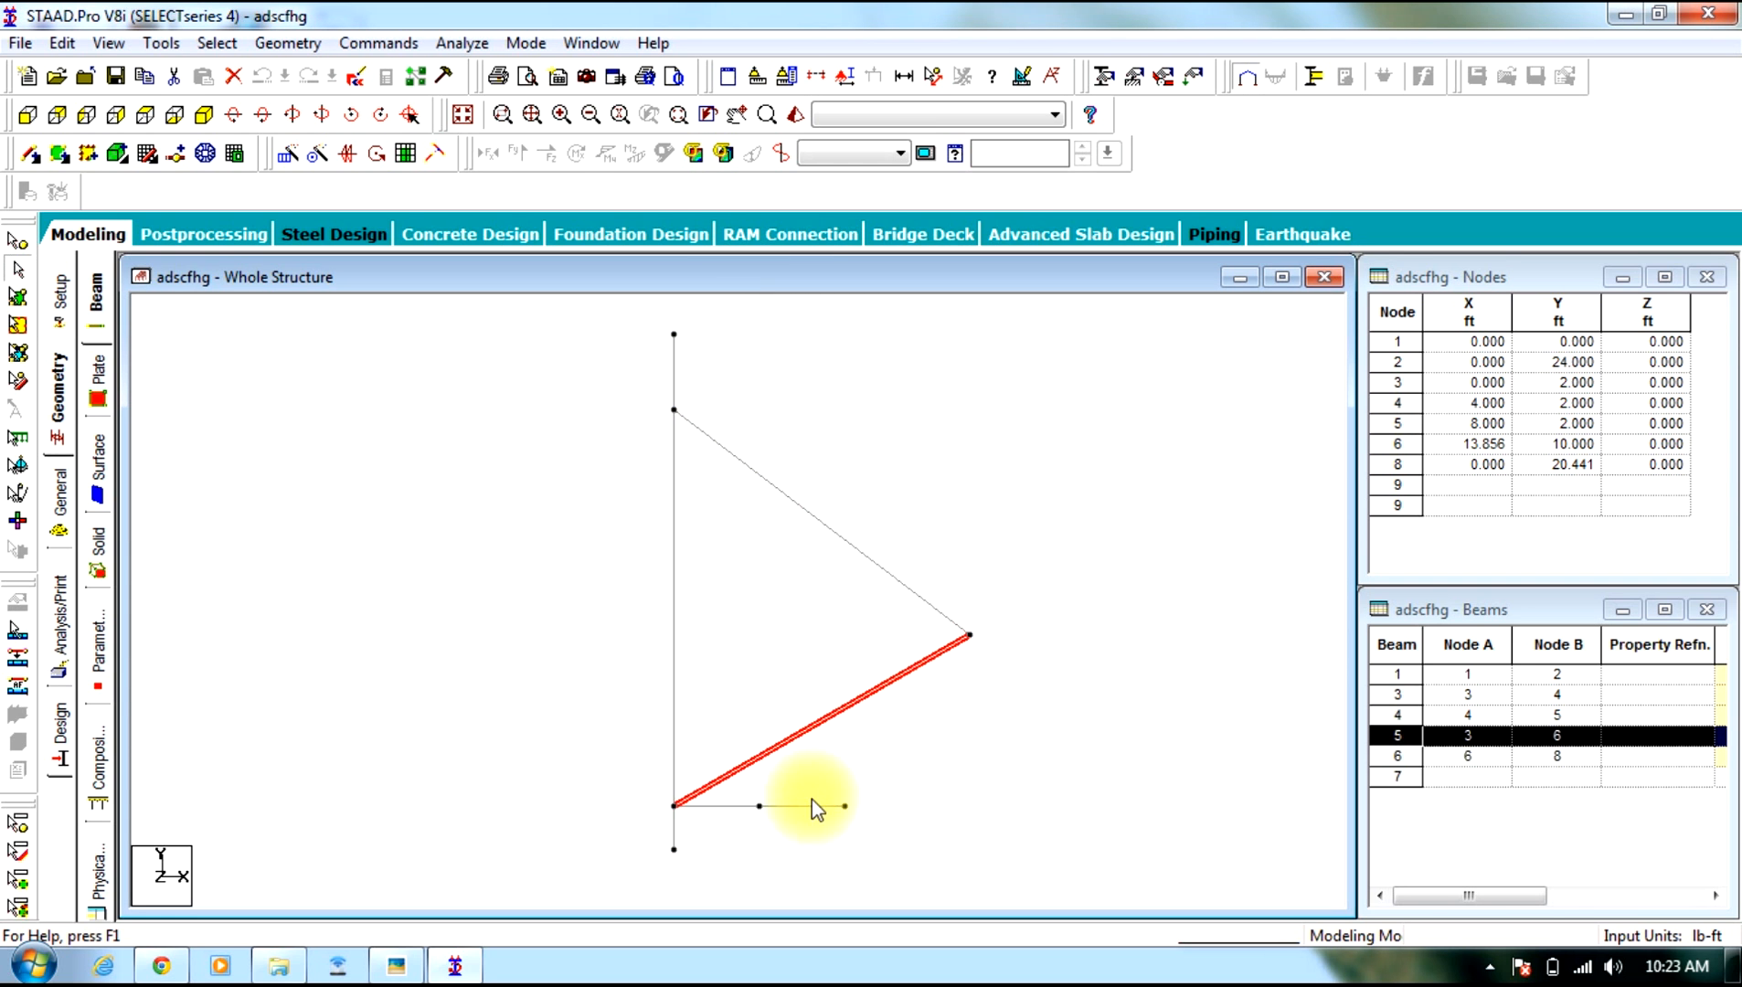
click(811, 804)
click(743, 805)
click(860, 822)
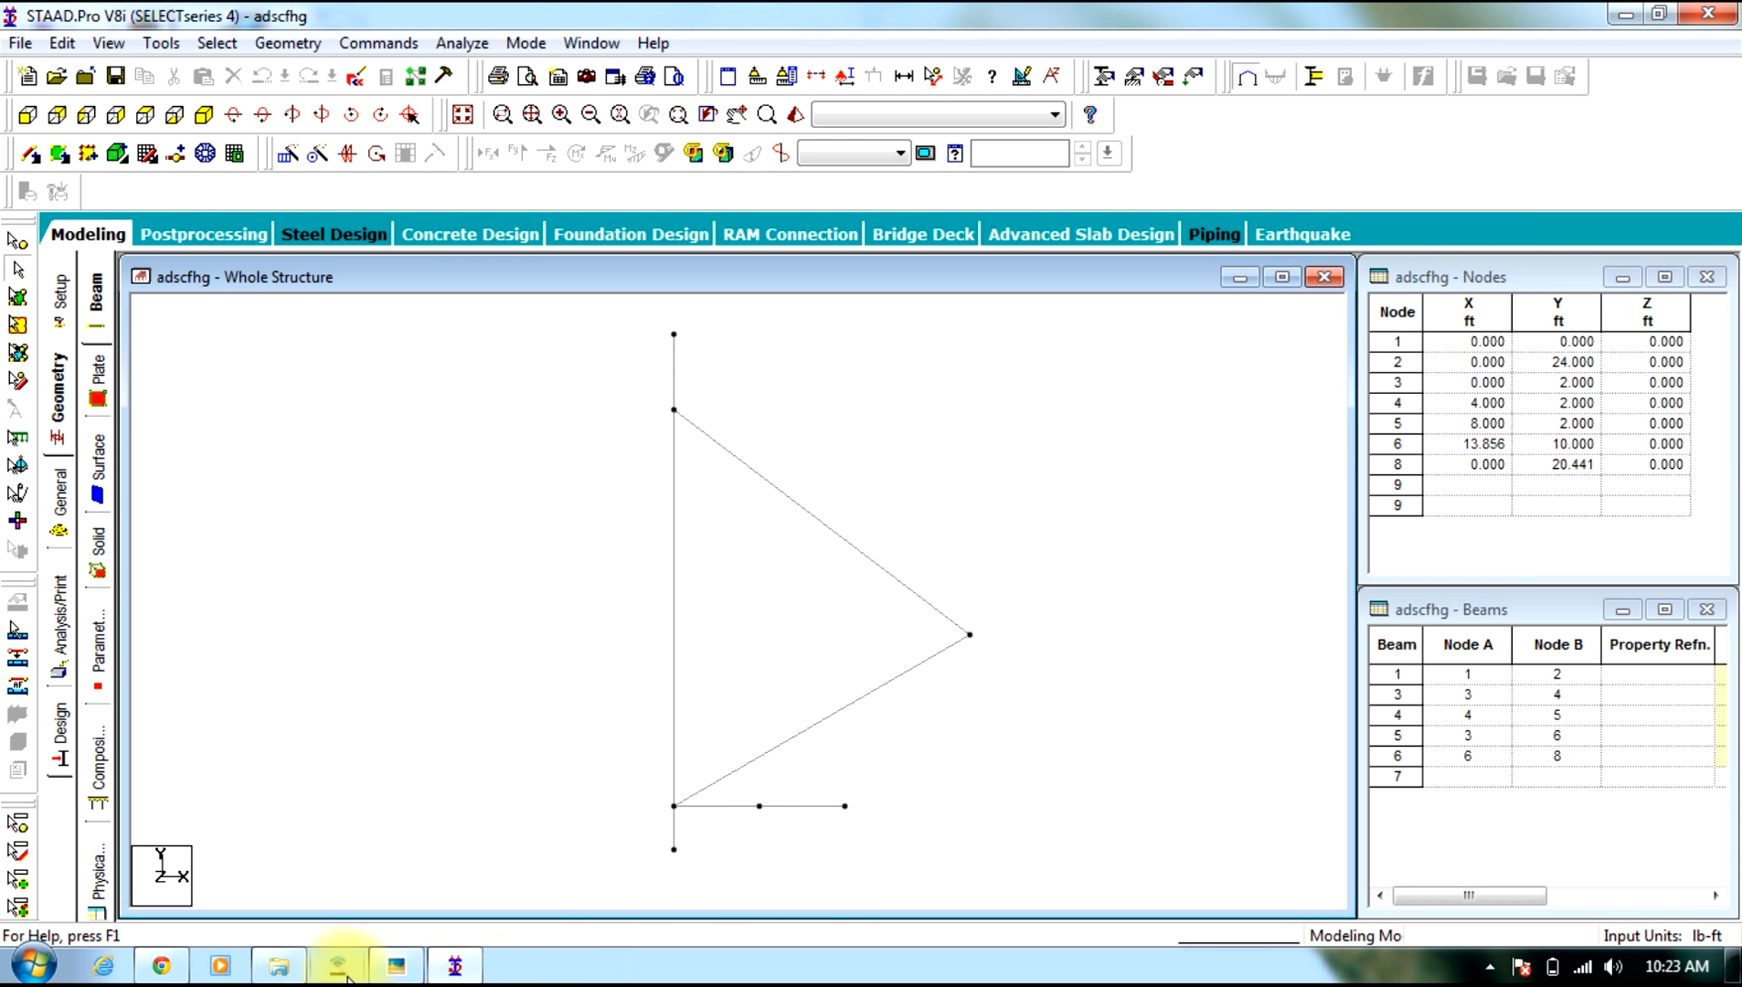
Check strut CD in the sketch in Picasa Photo Viewer and add a beam from the horizontal boom's free end to the inclined beam's tip
click(410, 973)
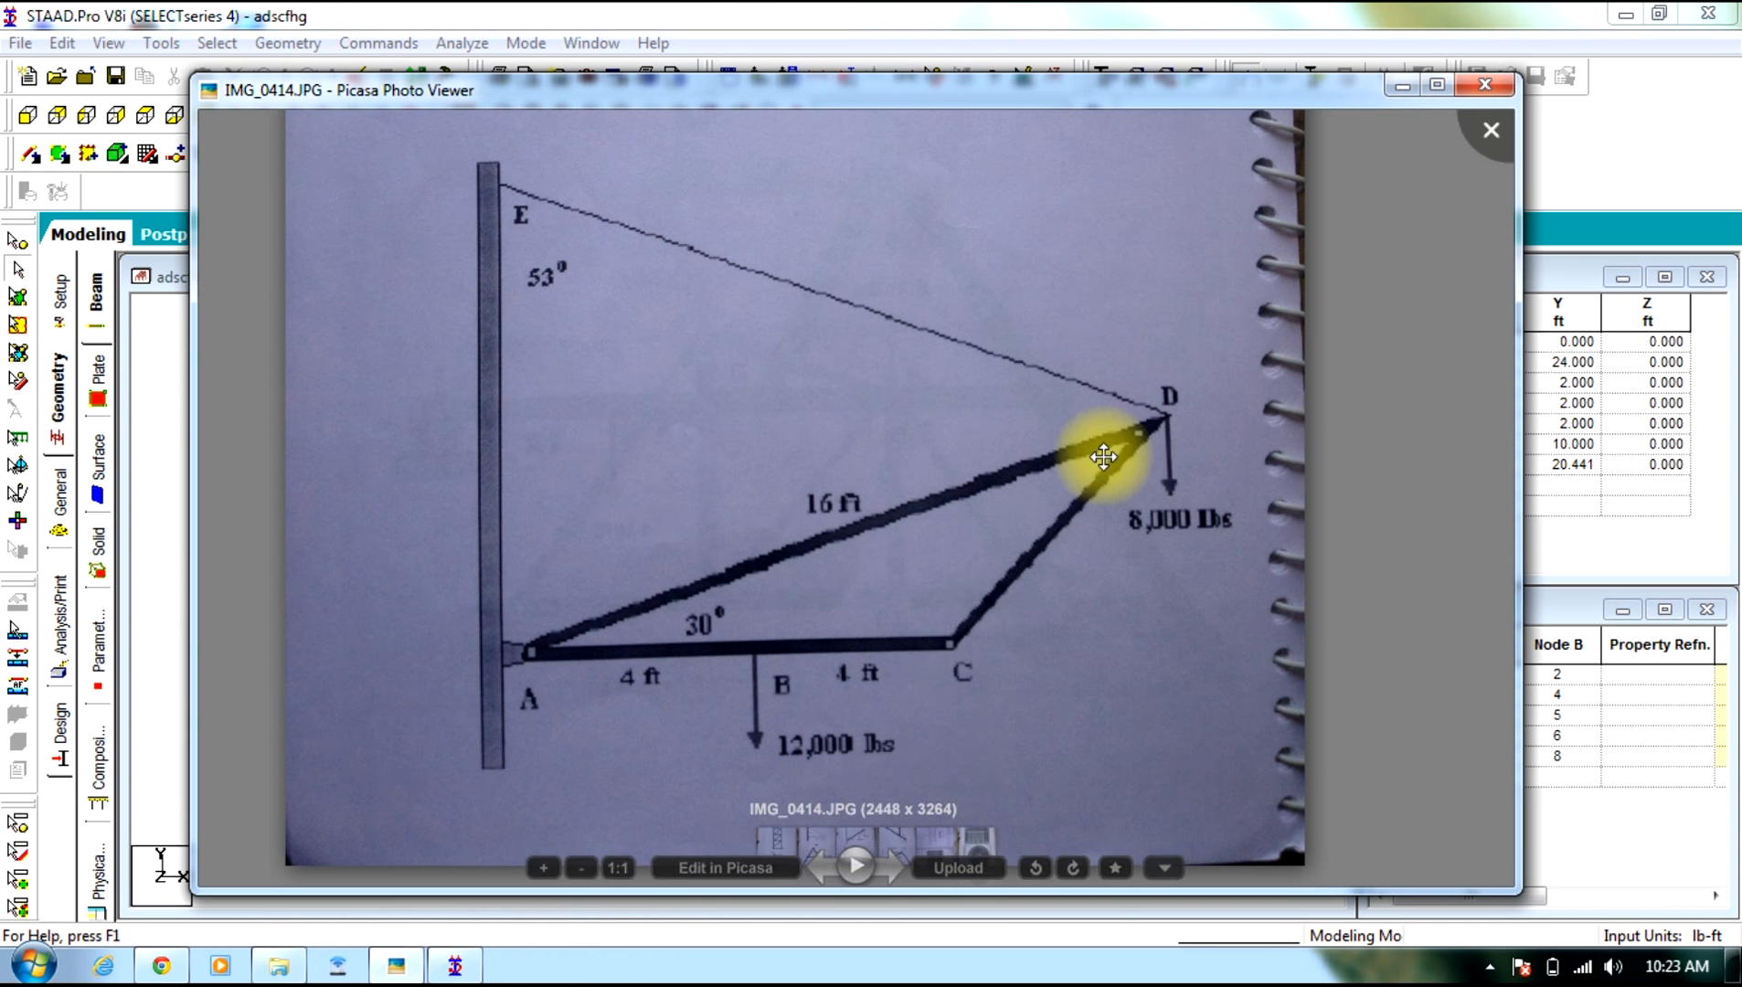
click(1401, 85)
click(289, 43)
mouse_move(528, 541)
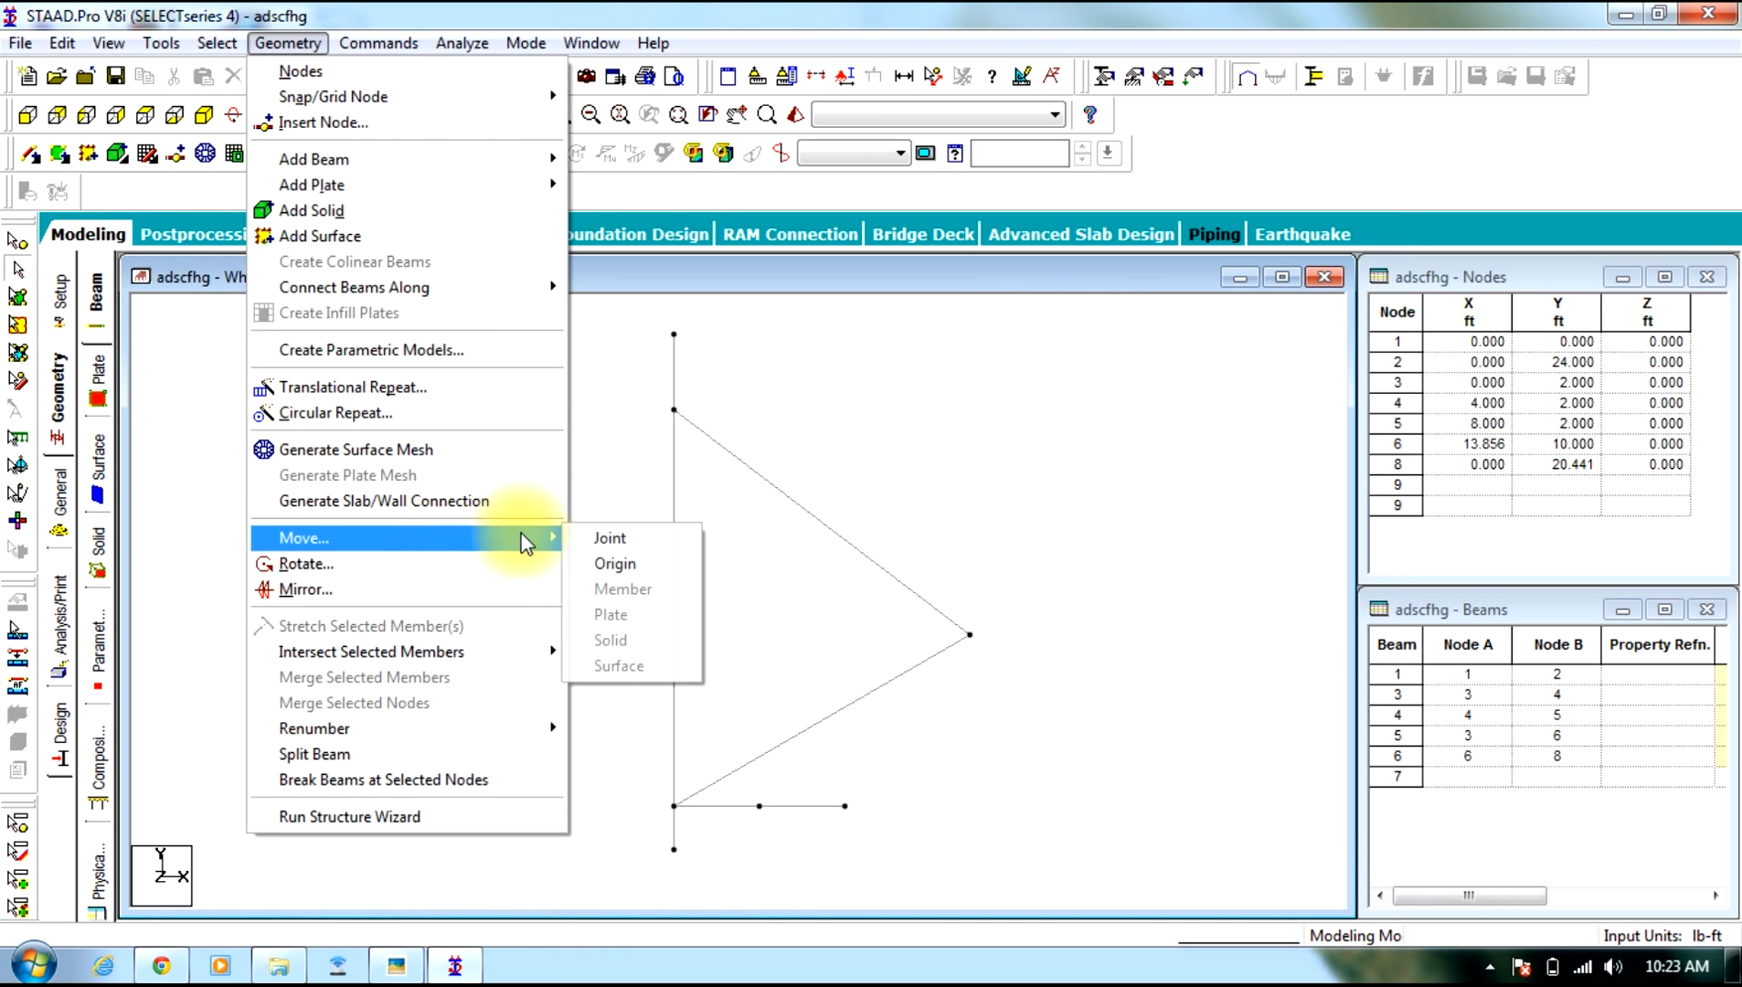
mouse_move(379, 163)
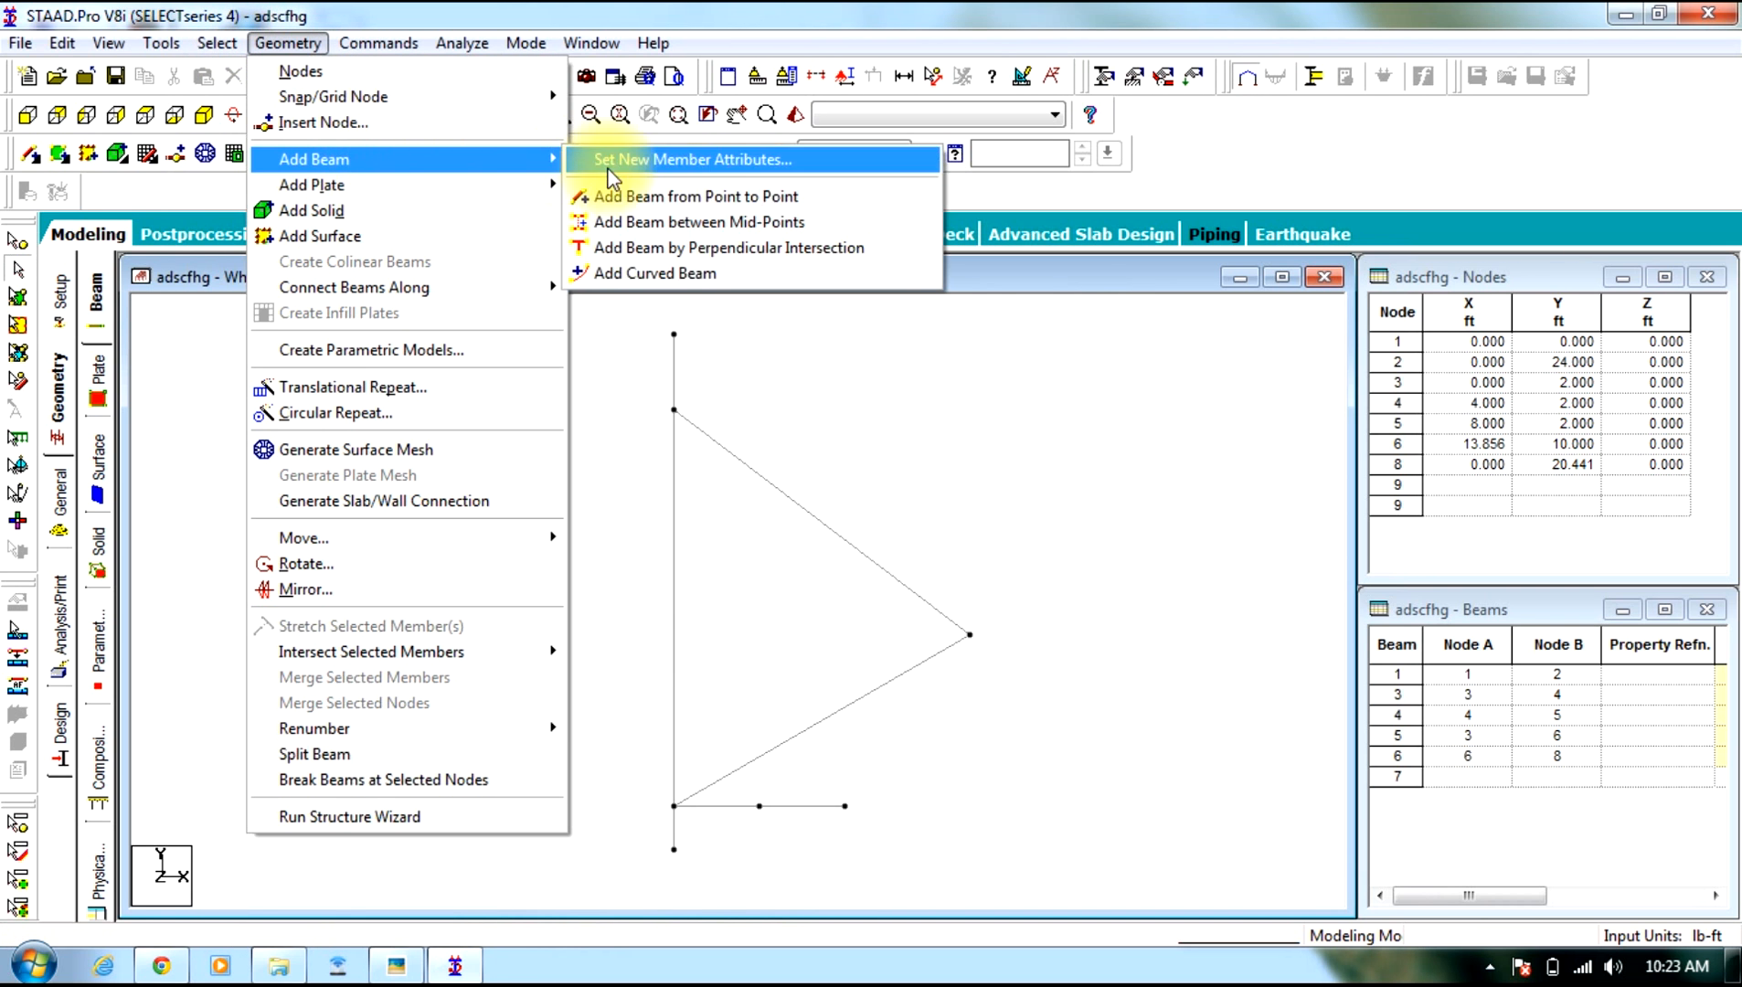
click(612, 196)
mouse_move(847, 806)
mouse_down()
mouse_move(945, 699)
mouse_move(970, 635)
mouse_up()
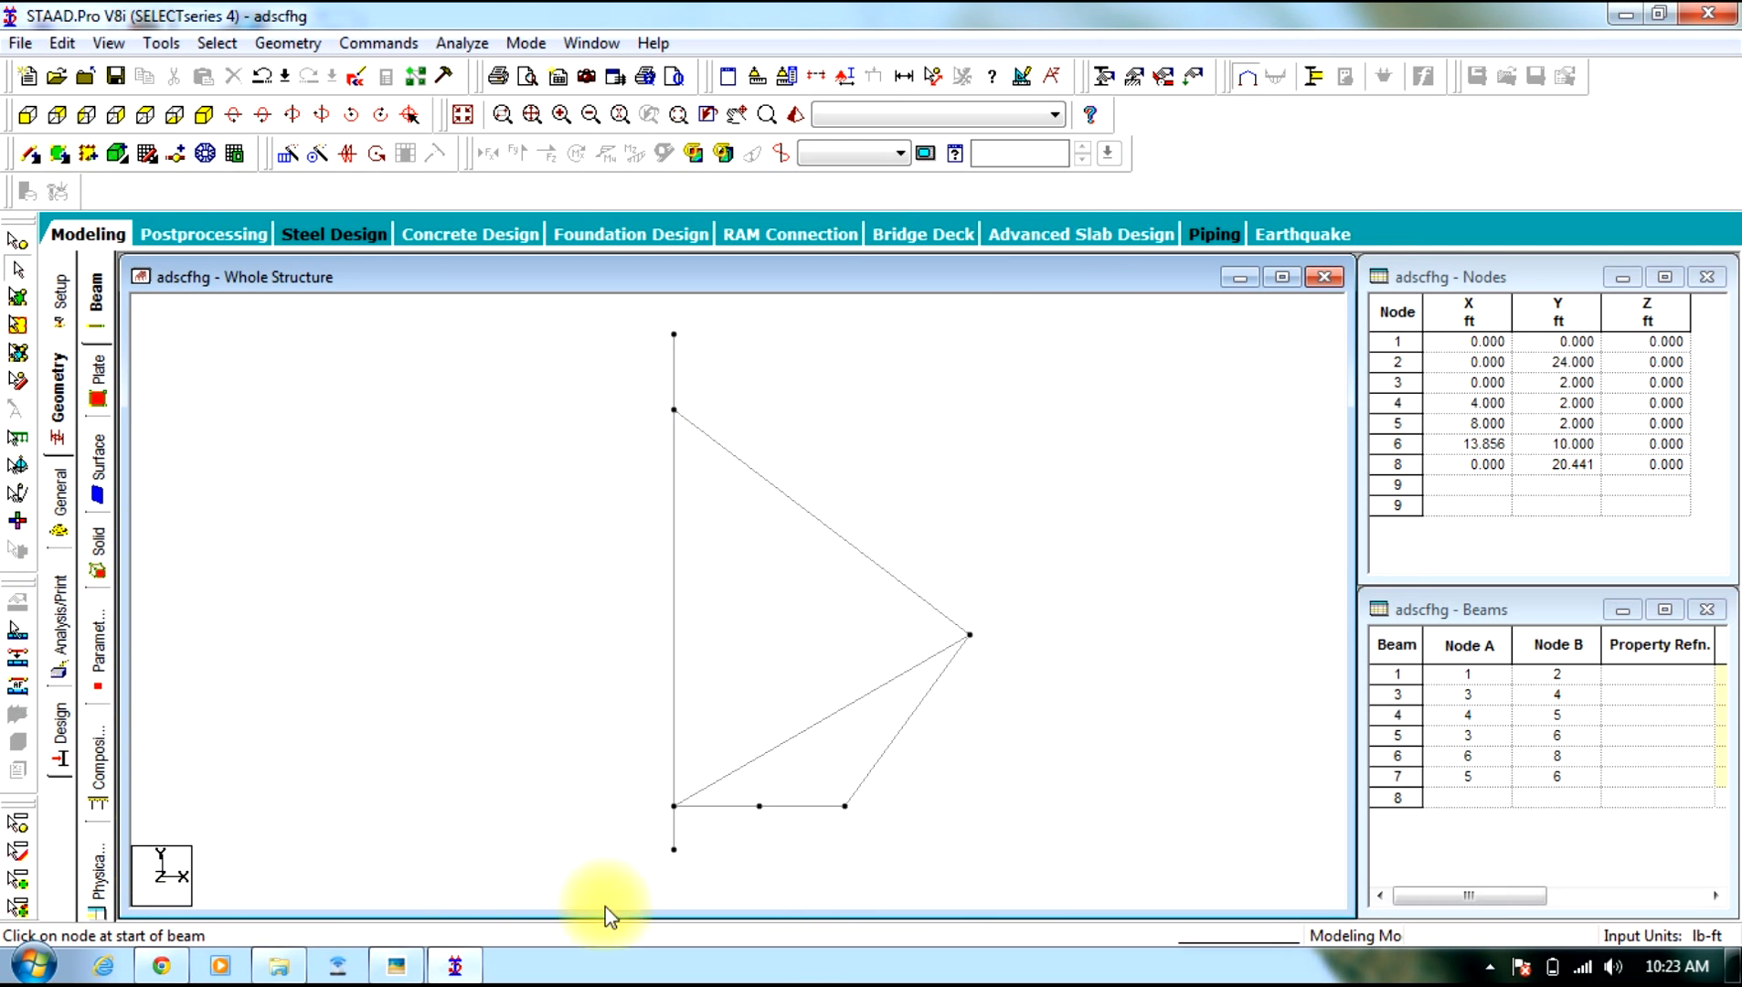
Define two steel section properties using the Assign Profile specifications Angle and Beam
click(59, 494)
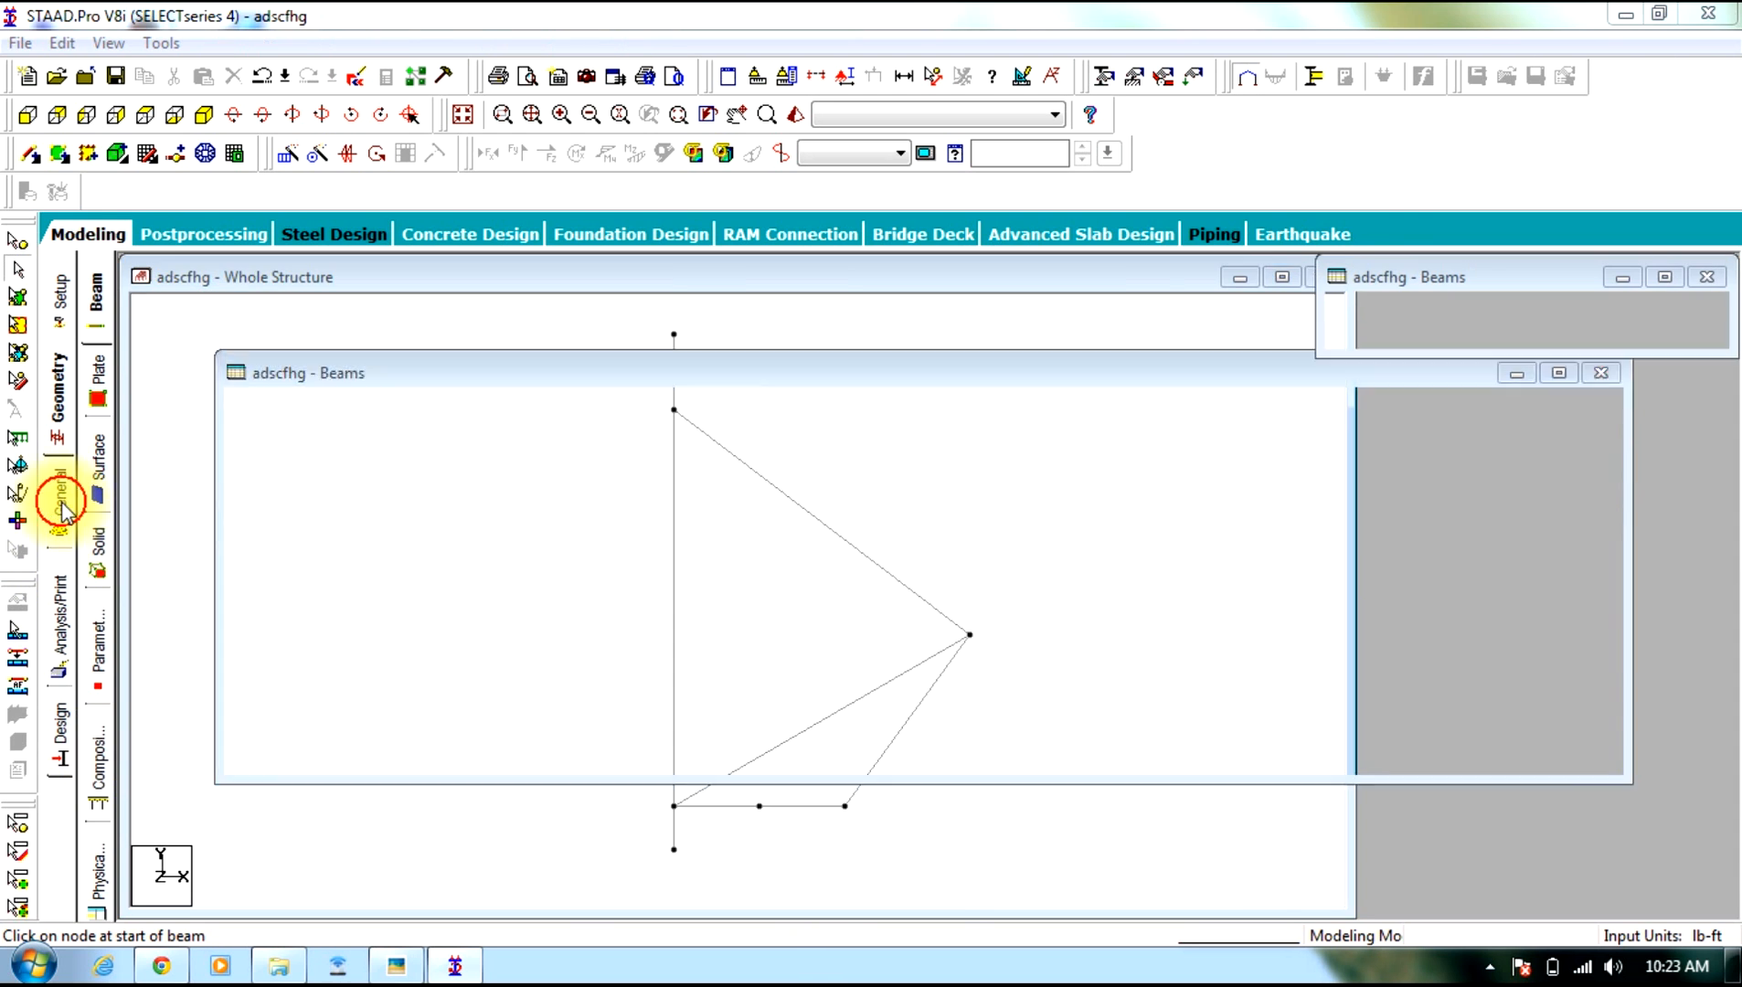
click(1656, 693)
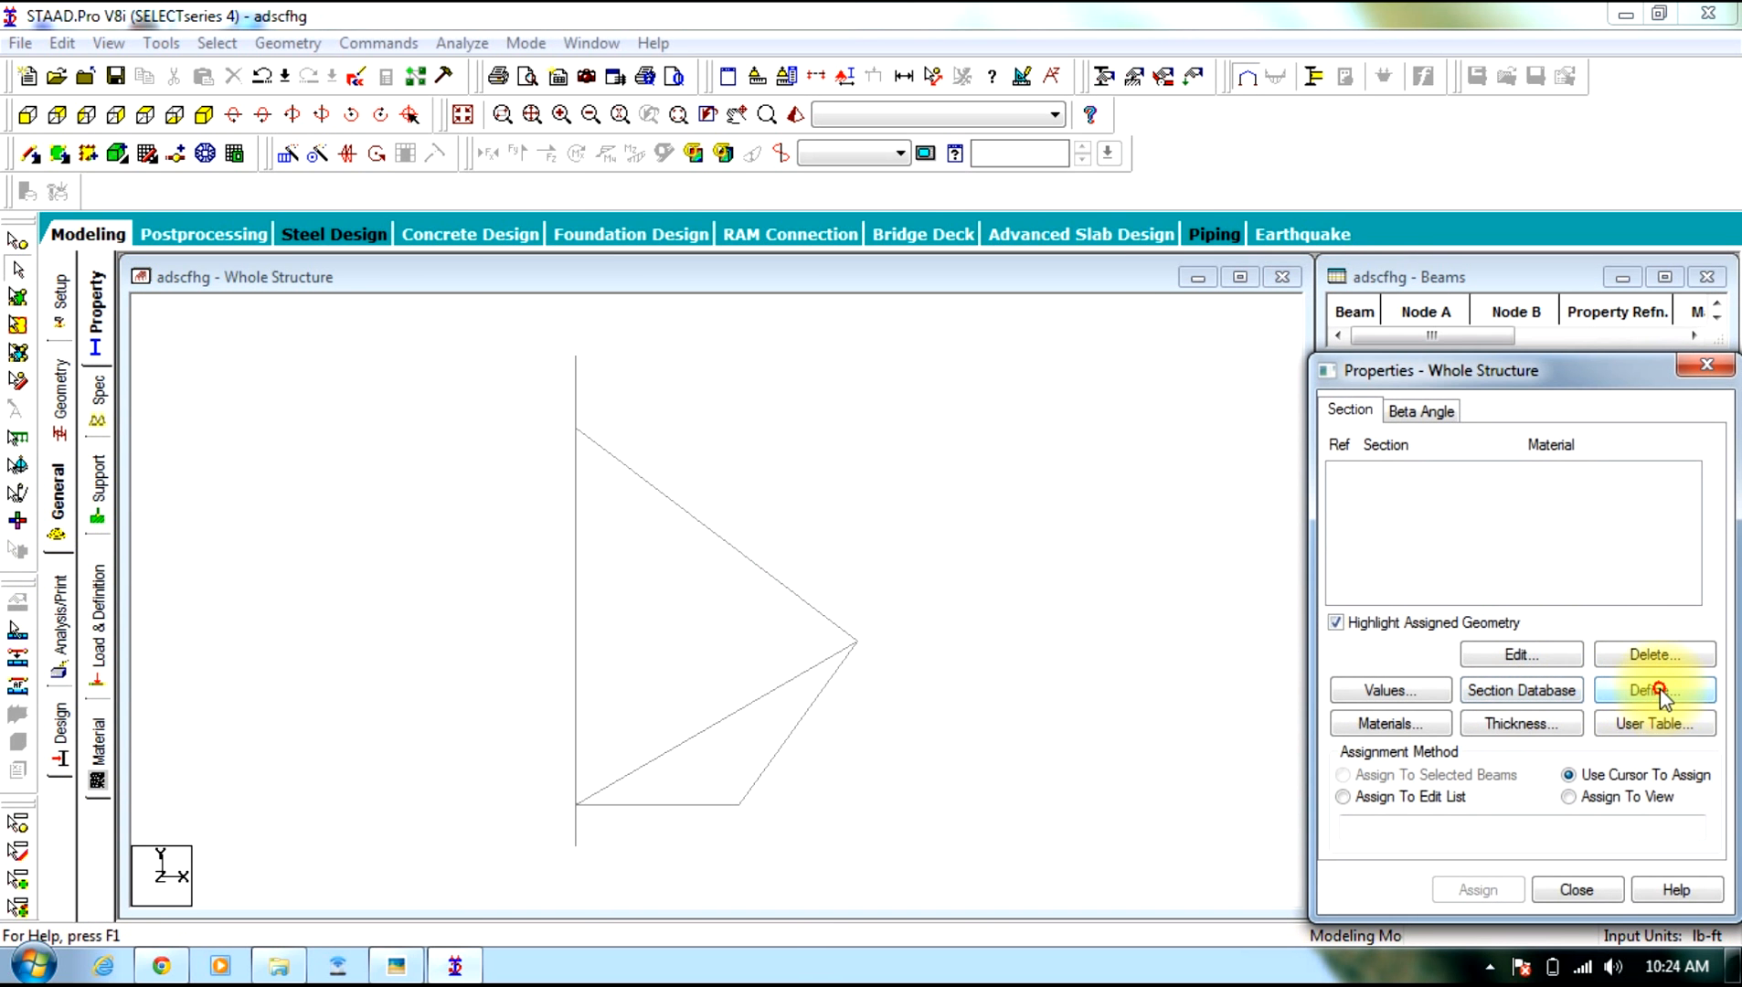
click(499, 407)
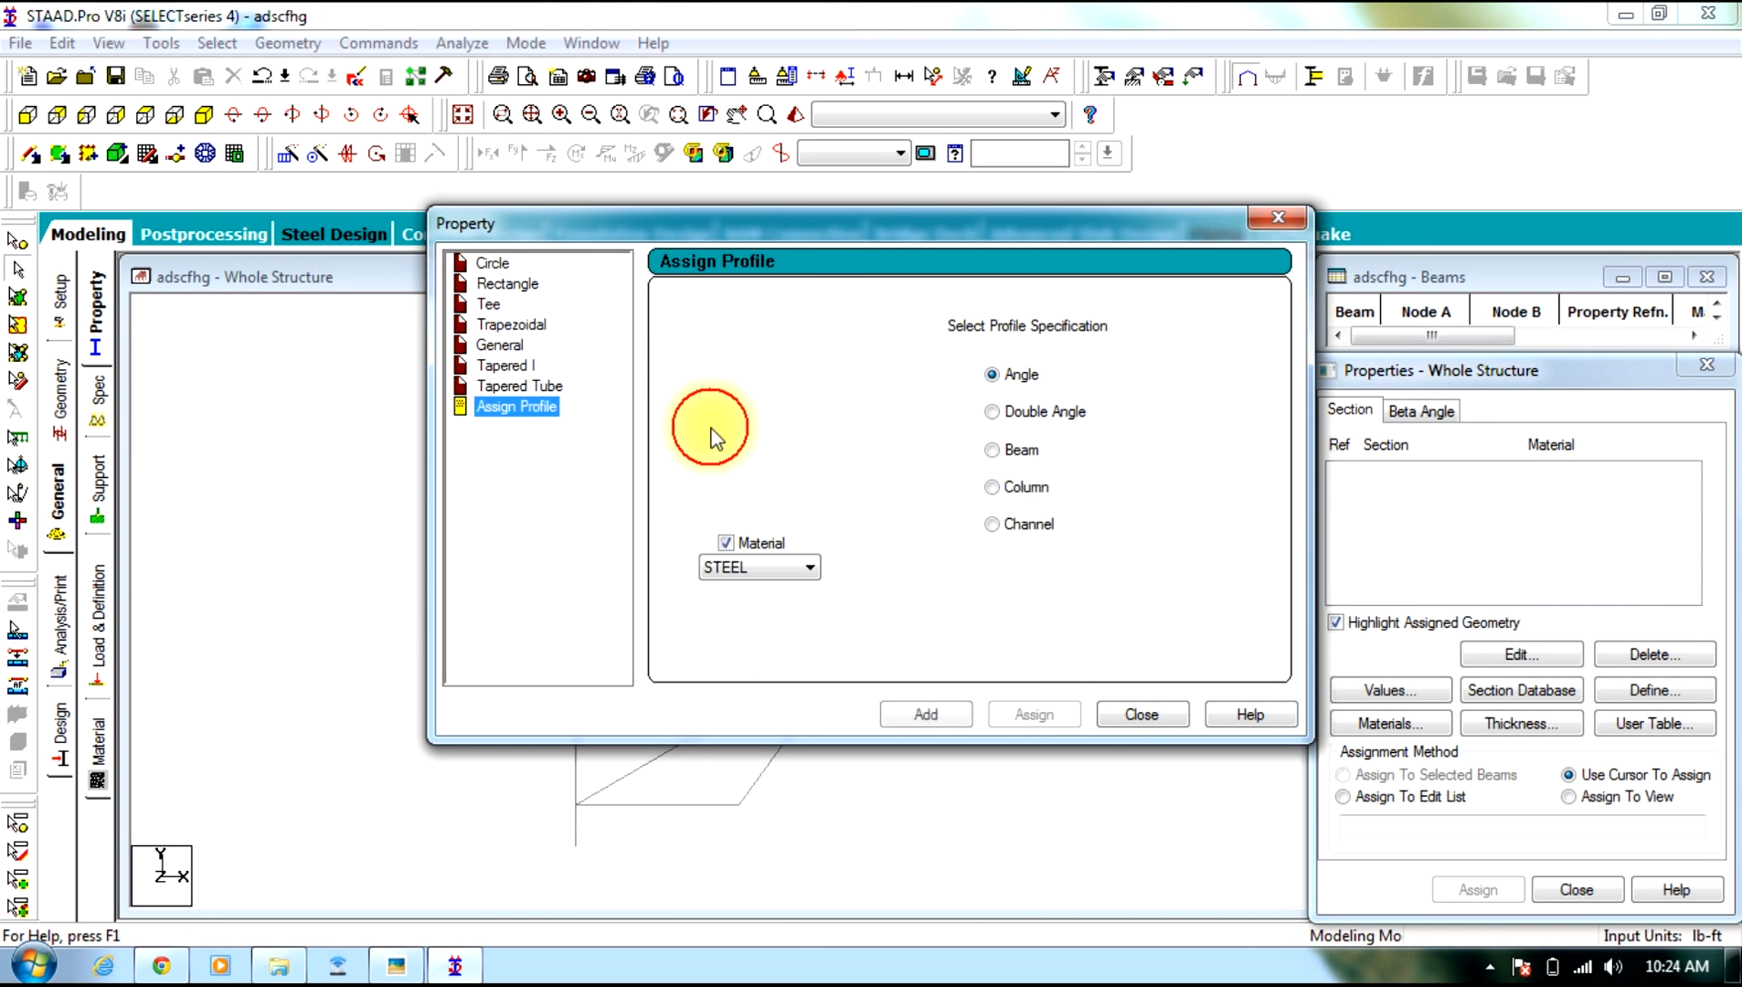
click(938, 720)
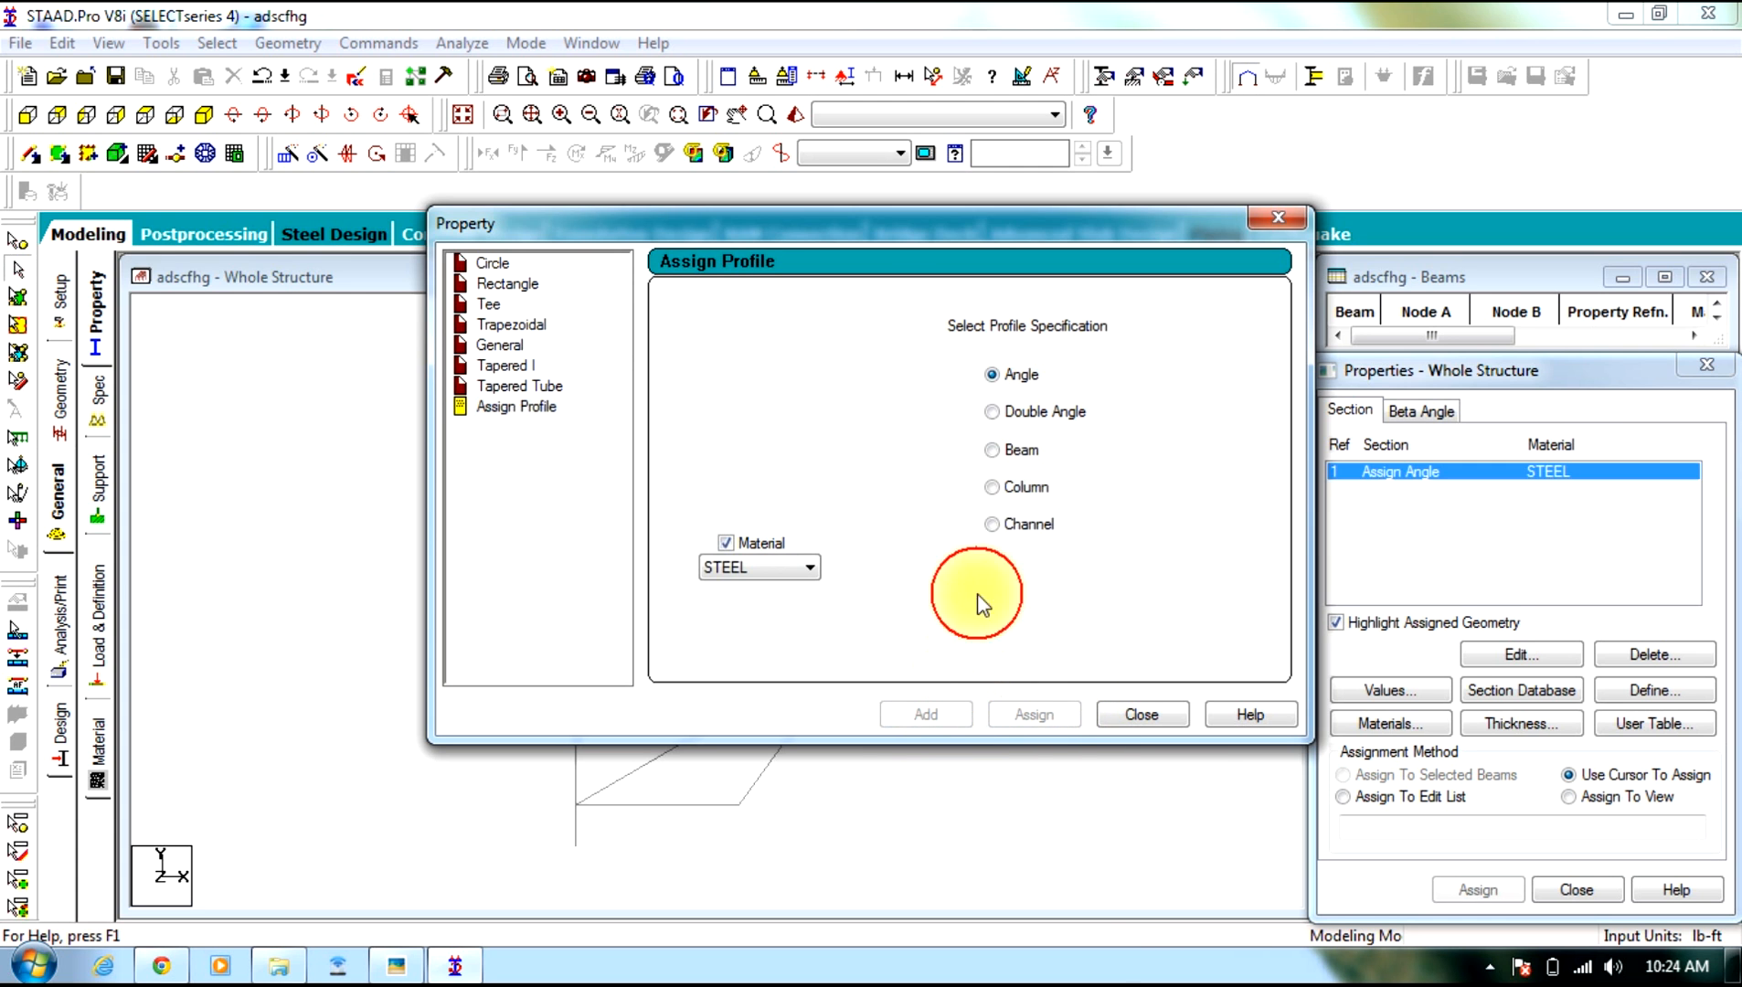
click(992, 449)
click(930, 713)
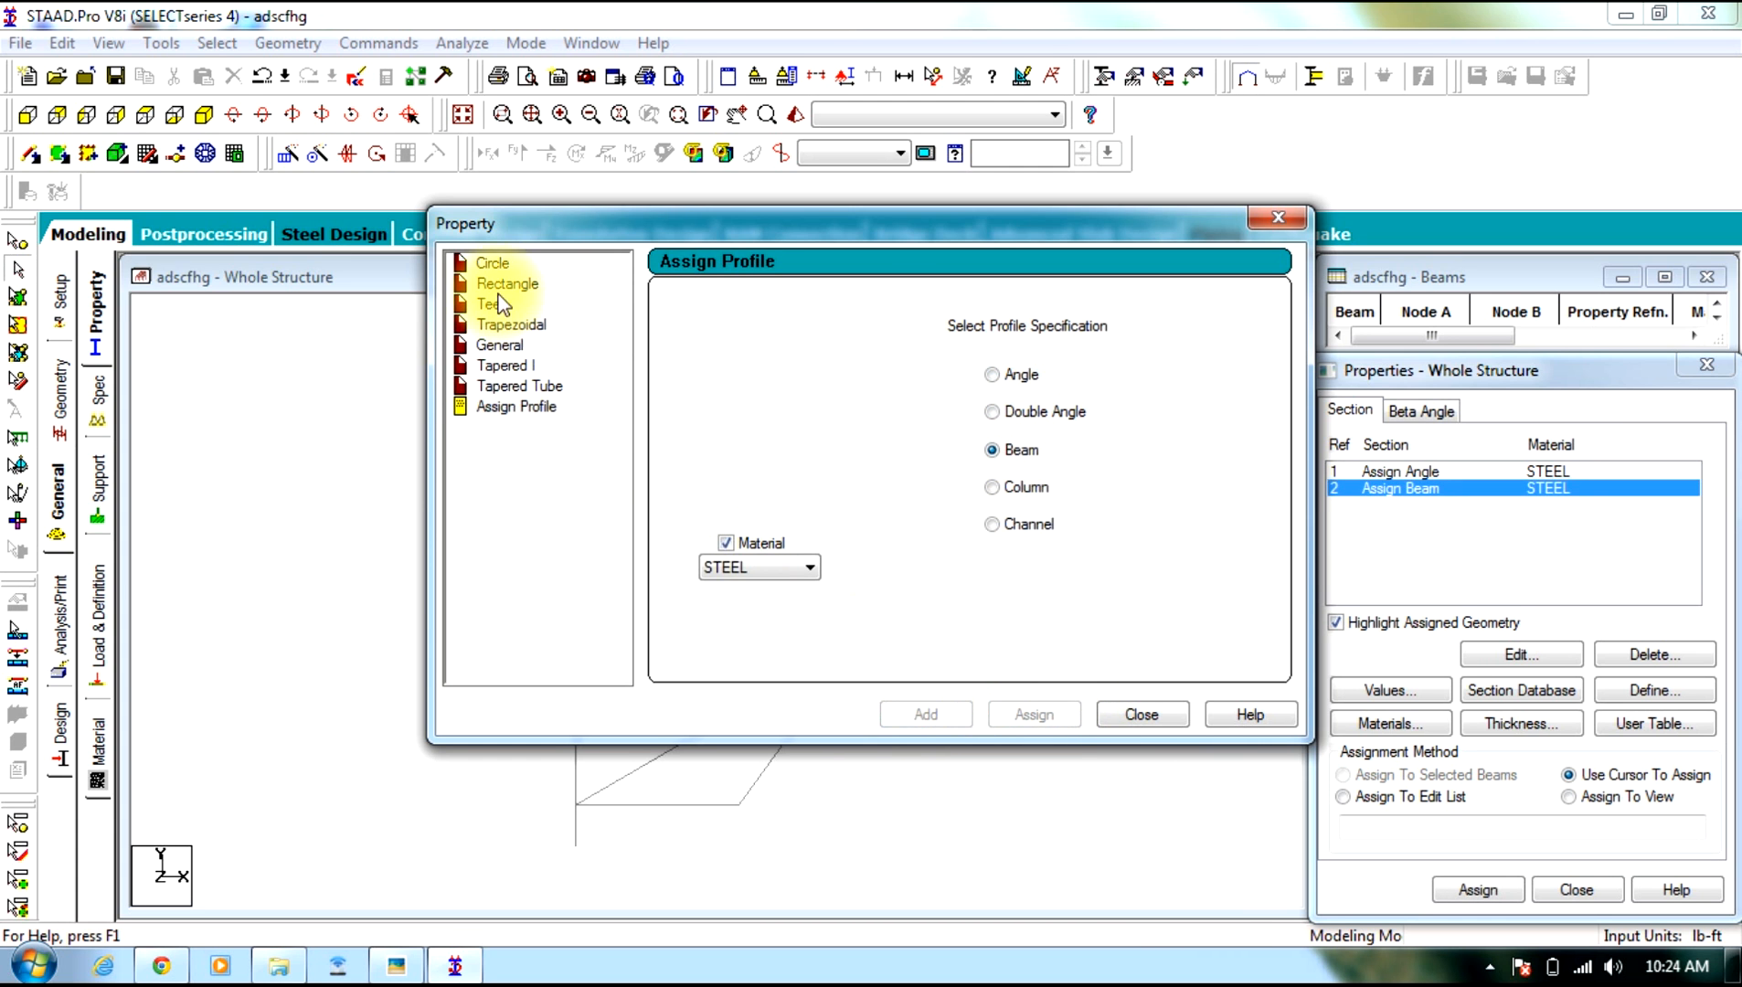
Define a circular concrete section with a YD diameter of 0.333 ft
click(495, 264)
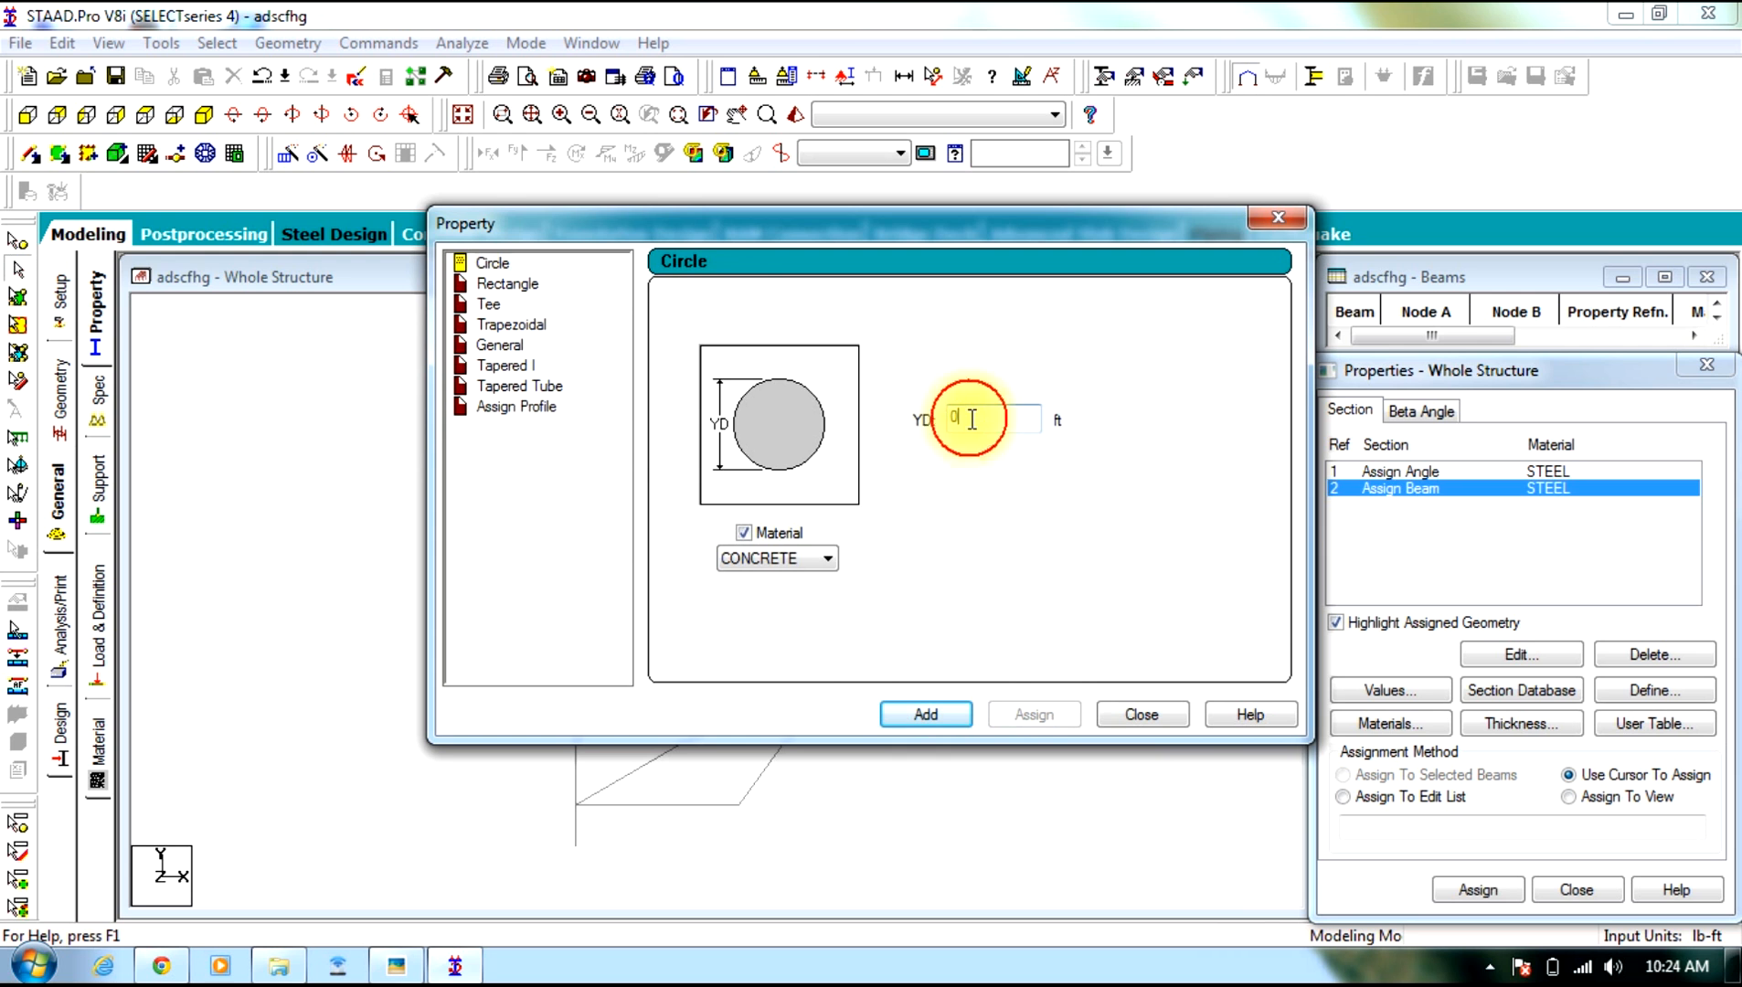
click(943, 721)
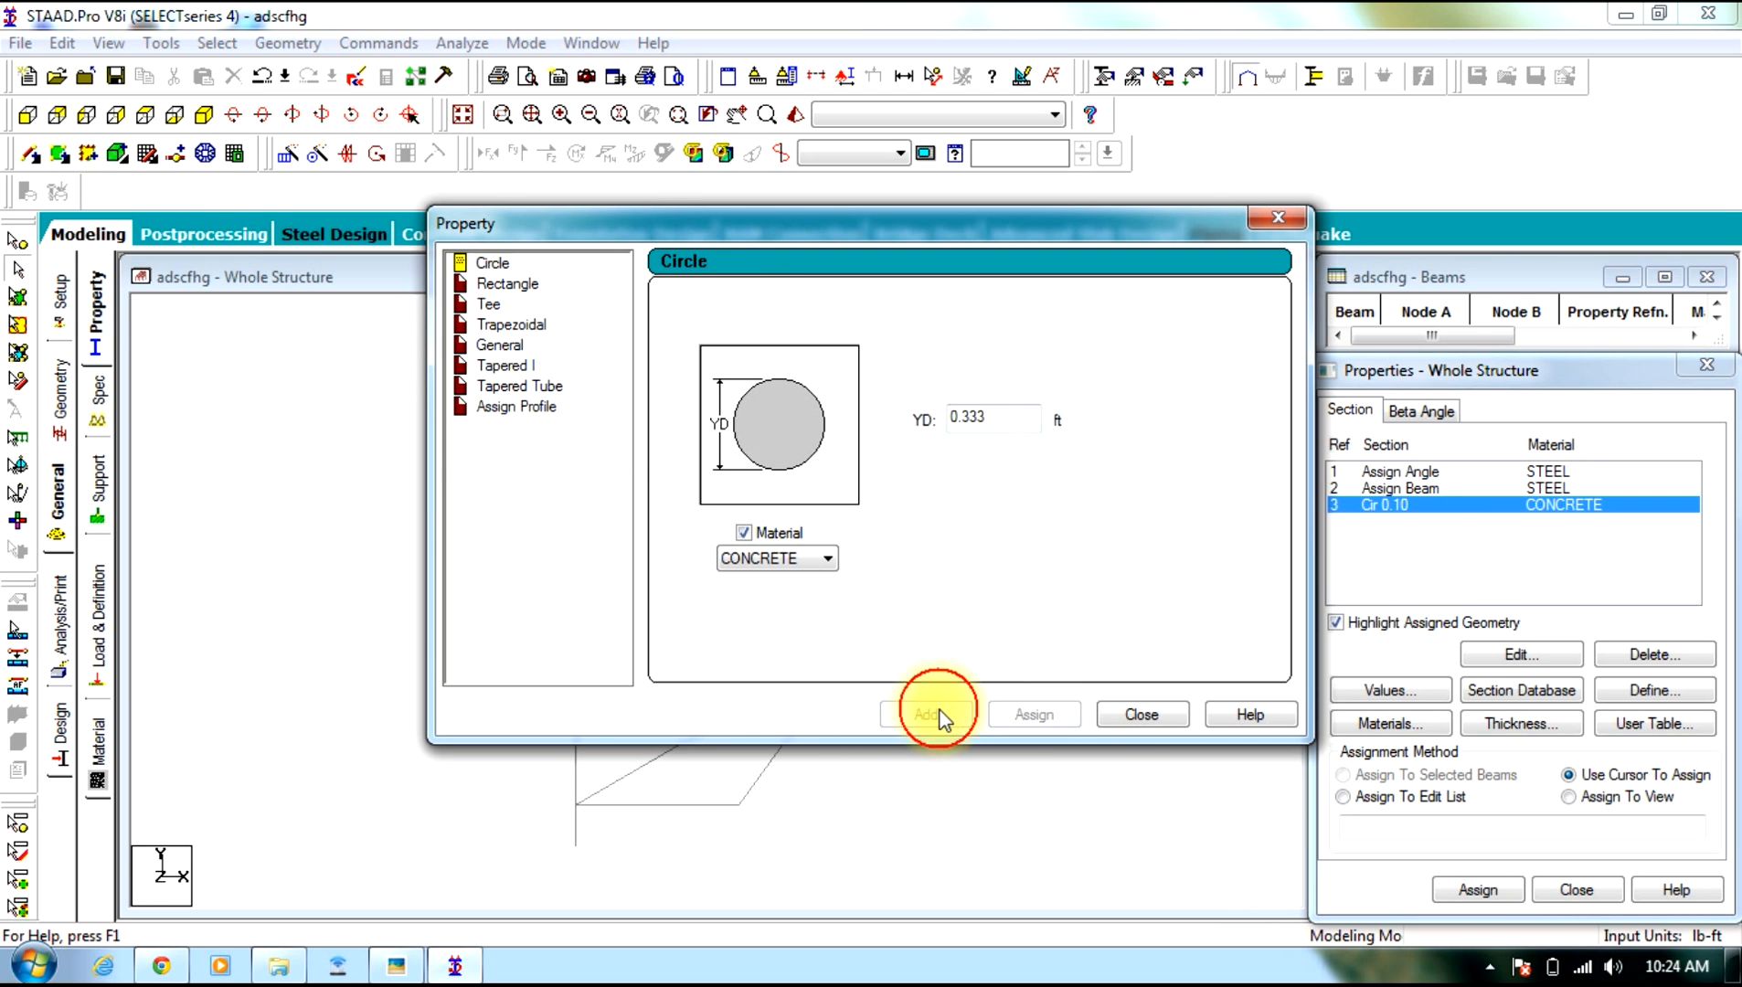
click(1142, 716)
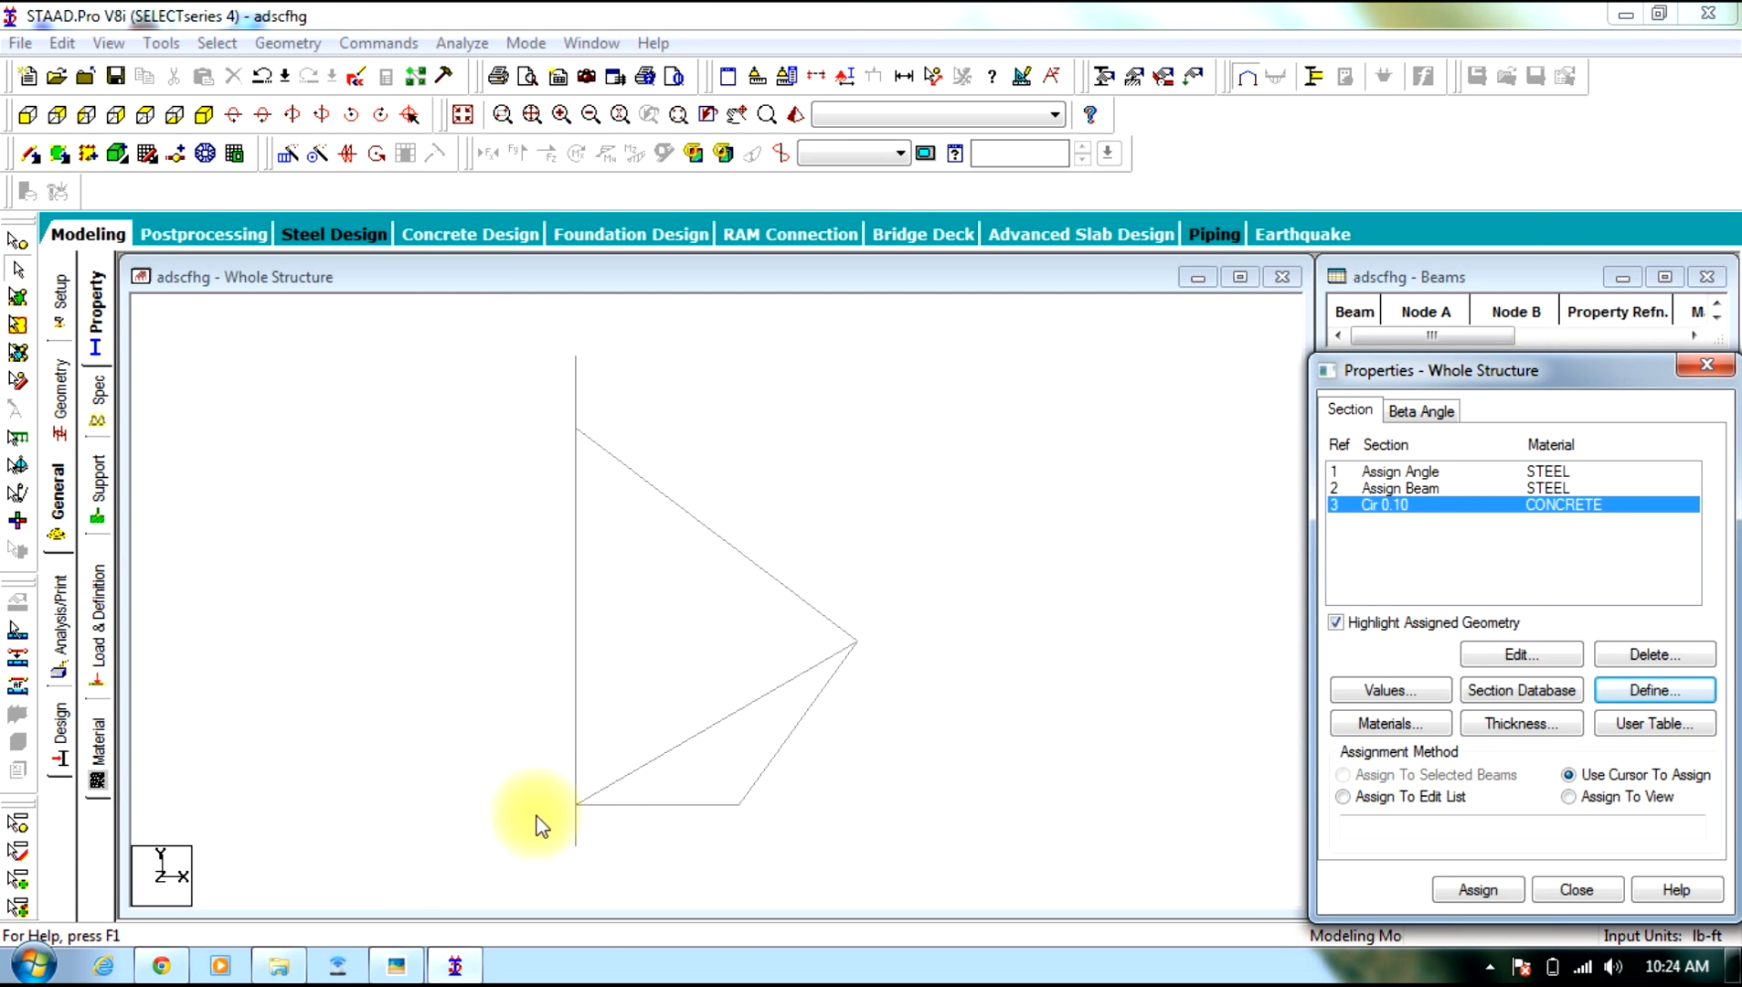
Check the sketch in Picasa Photo Viewer and assign the circular concrete section to the cable between the vertical member and the boom tip
click(408, 971)
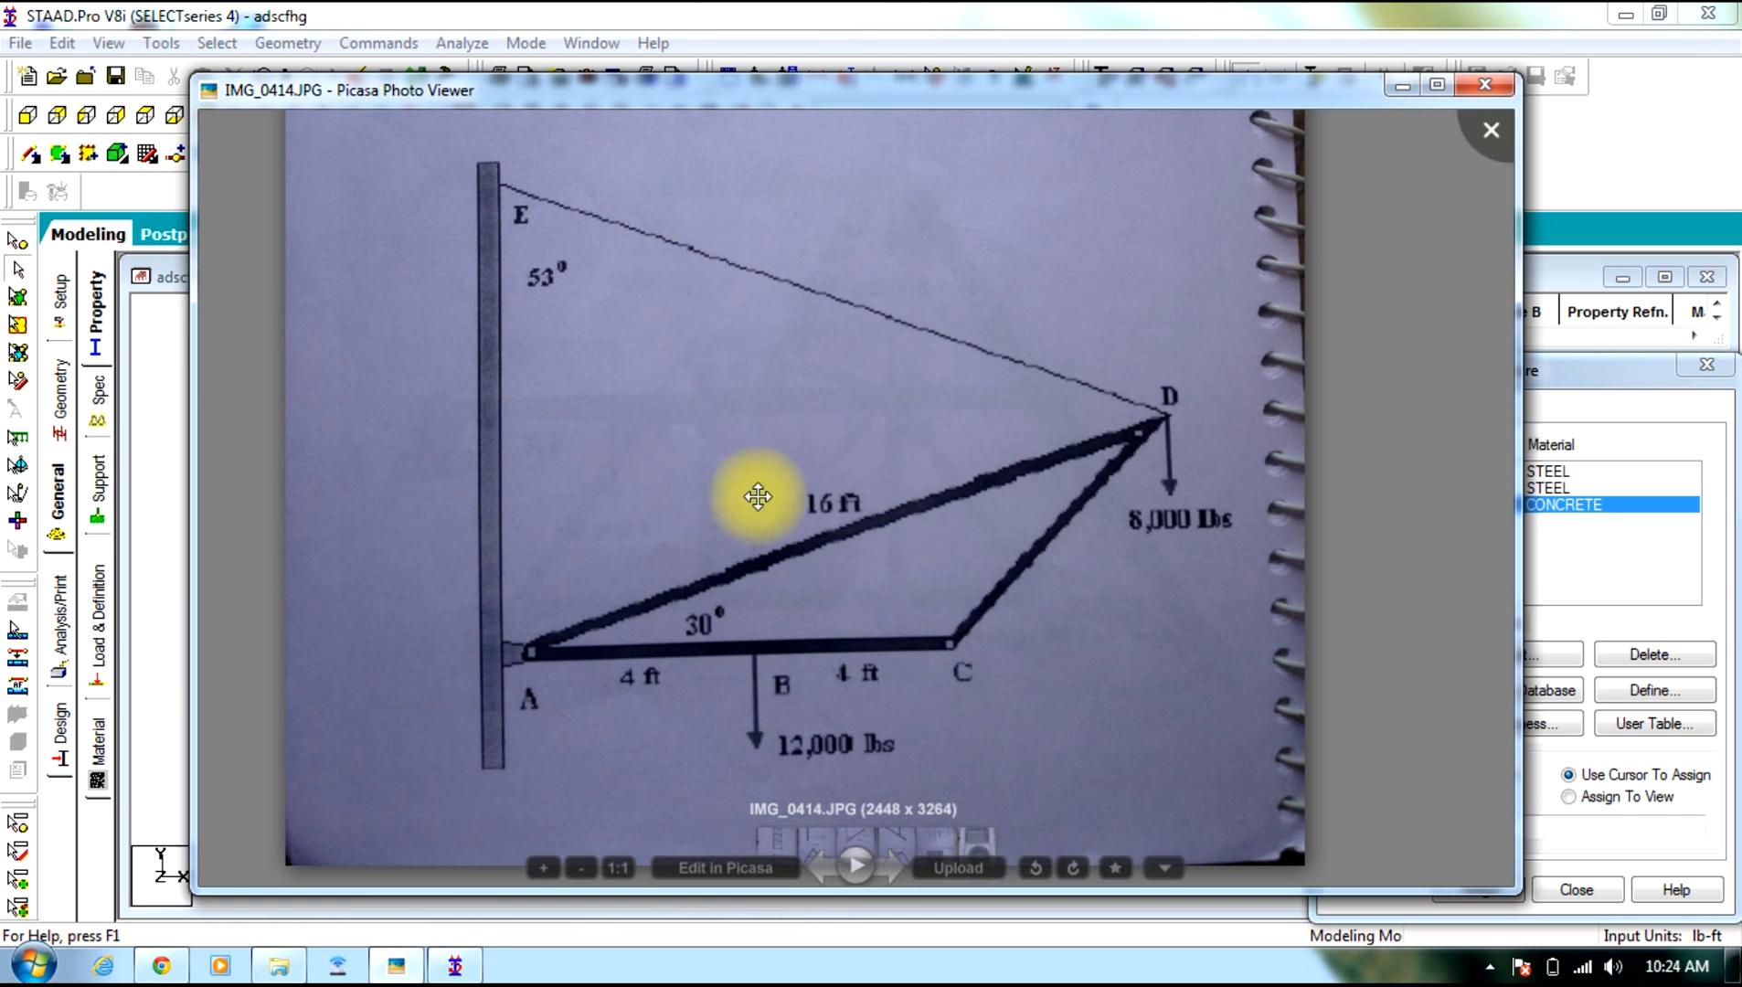
click(1403, 84)
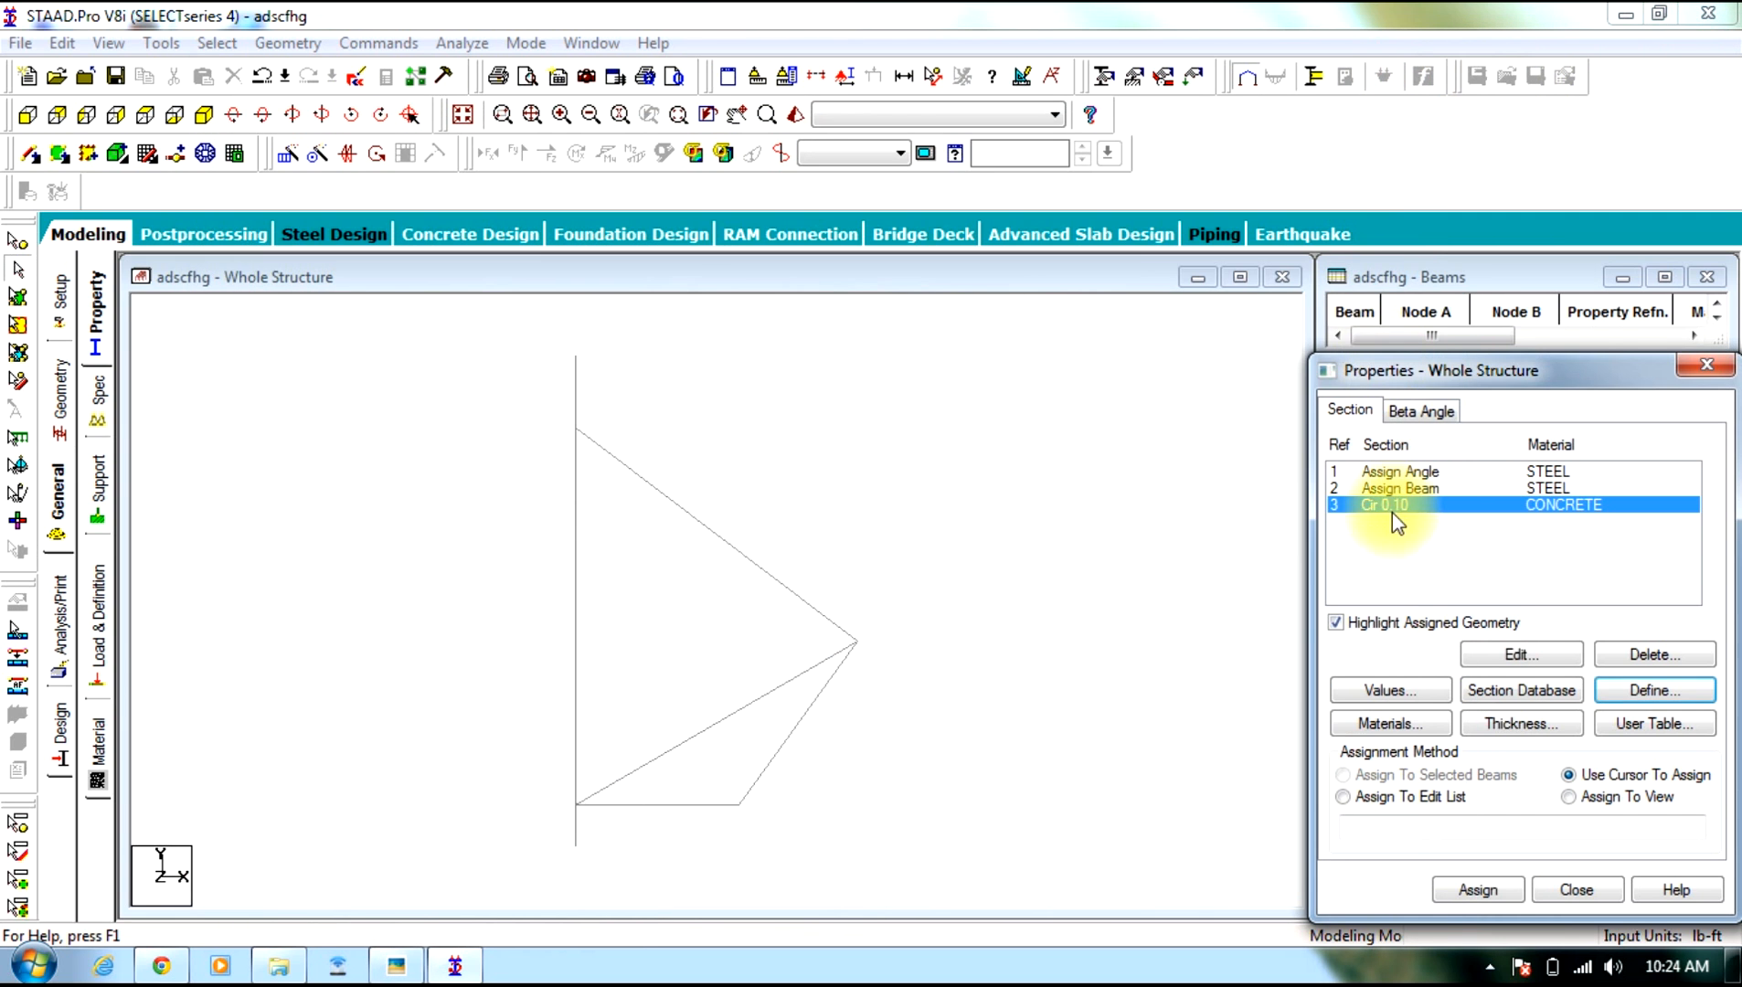
click(750, 551)
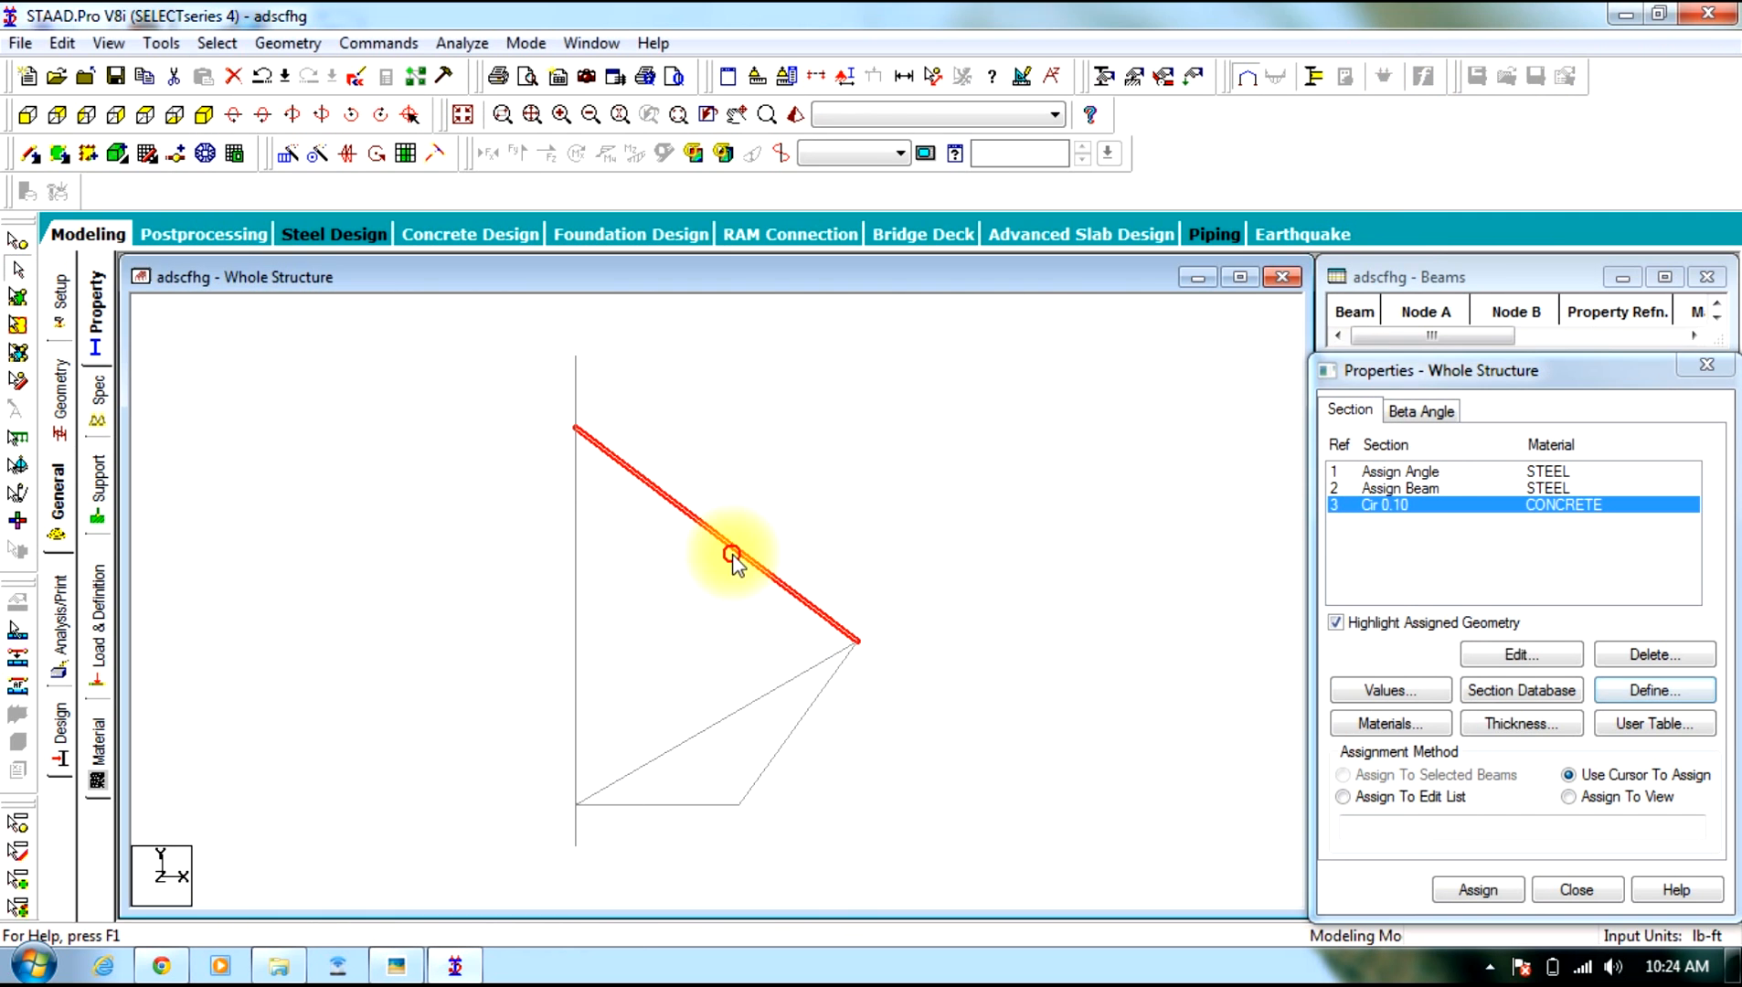
click(1467, 898)
click(1548, 704)
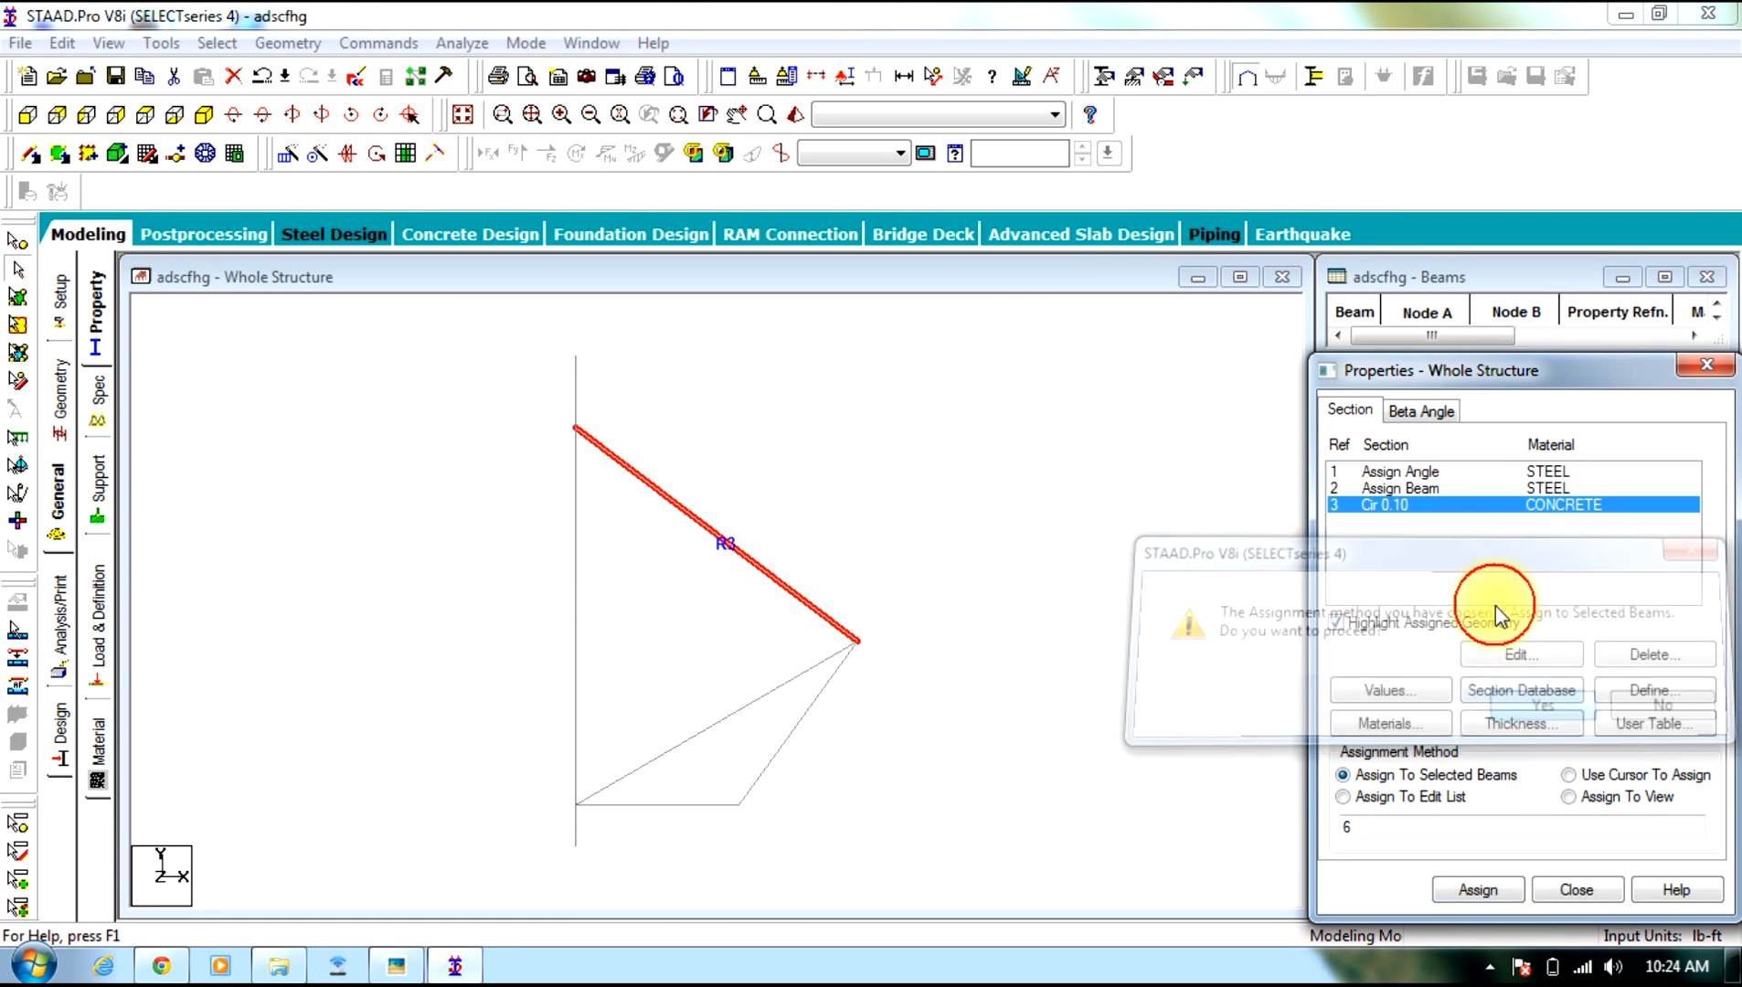
Assign the steel Beam profile to the vertical member
click(1413, 489)
click(575, 671)
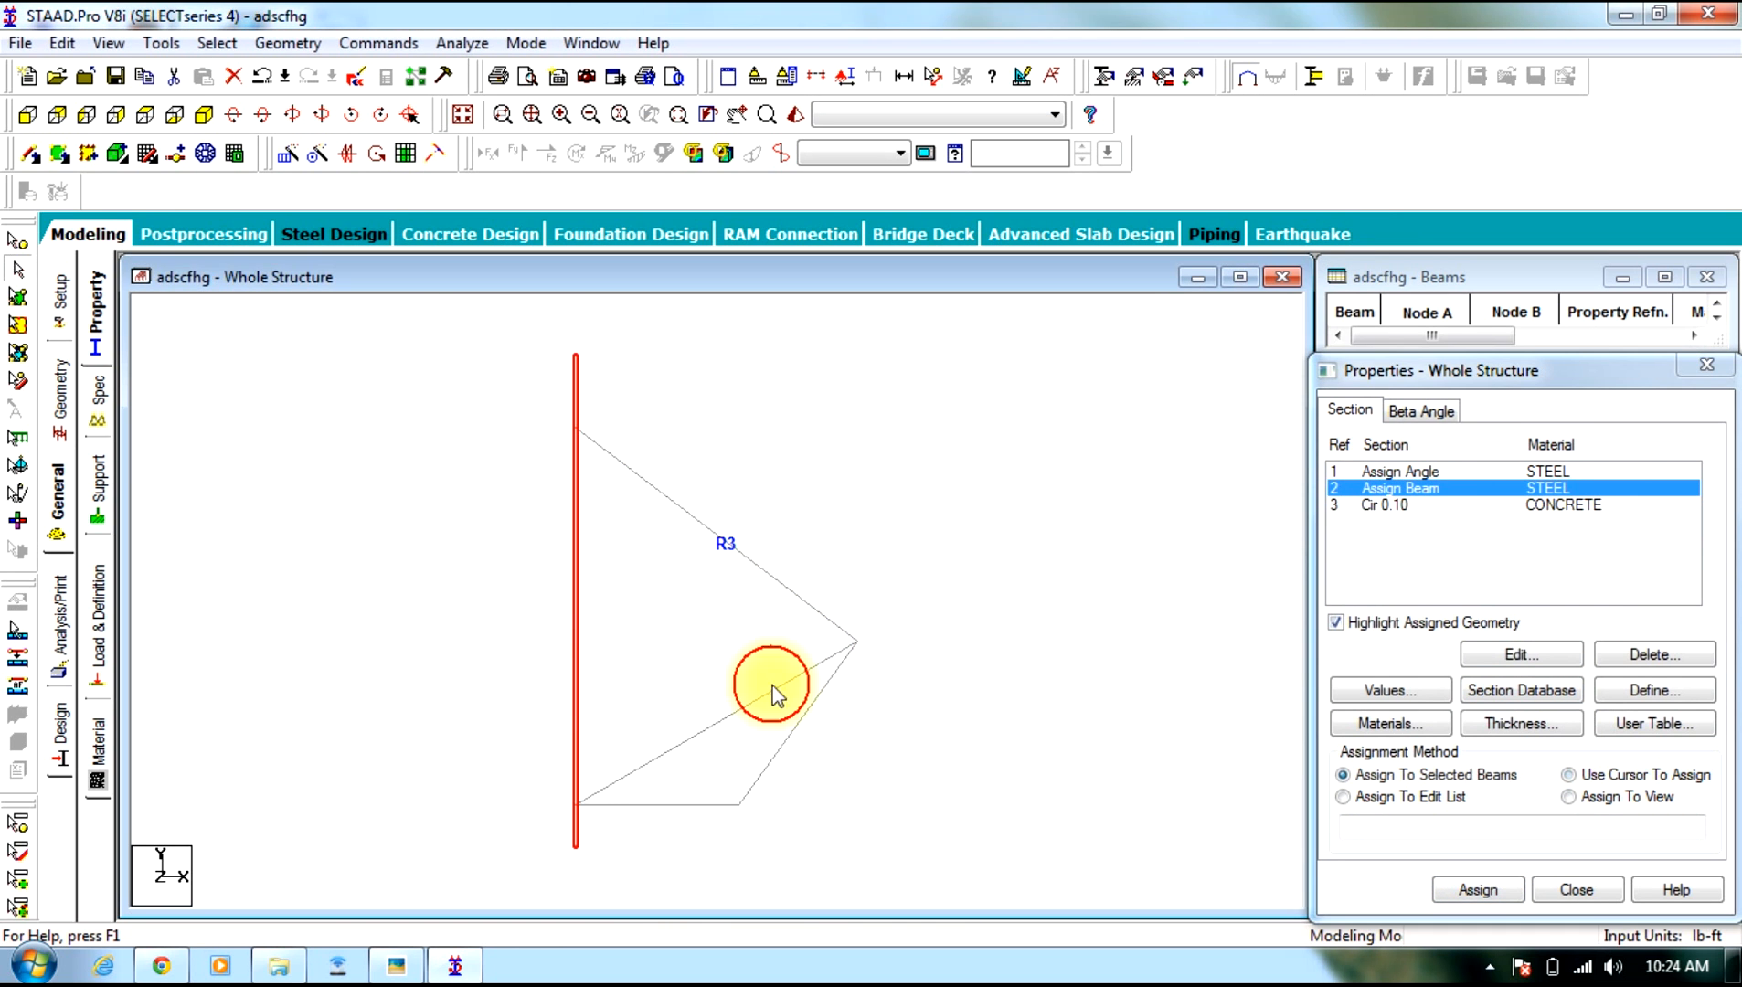
click(1478, 889)
click(1554, 708)
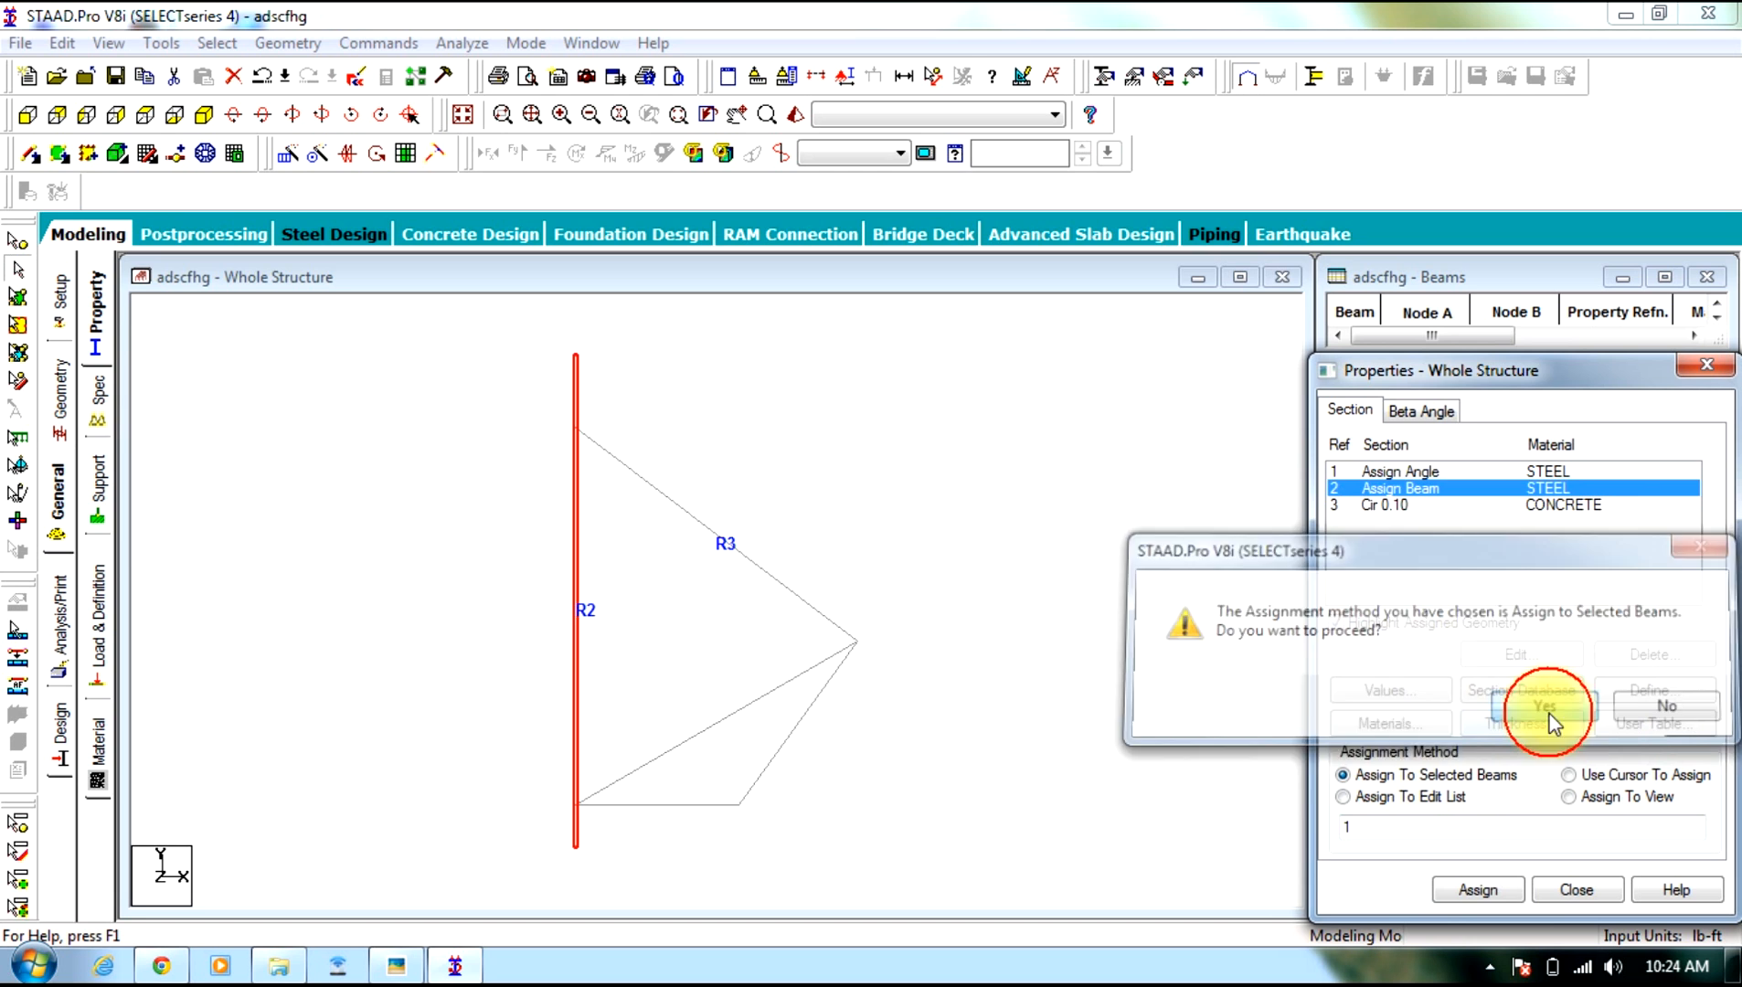
Assign the steel Angle profile to the inclined boom, both horizontal boom segments and the strut
click(1401, 471)
drag(802, 807, 646, 663)
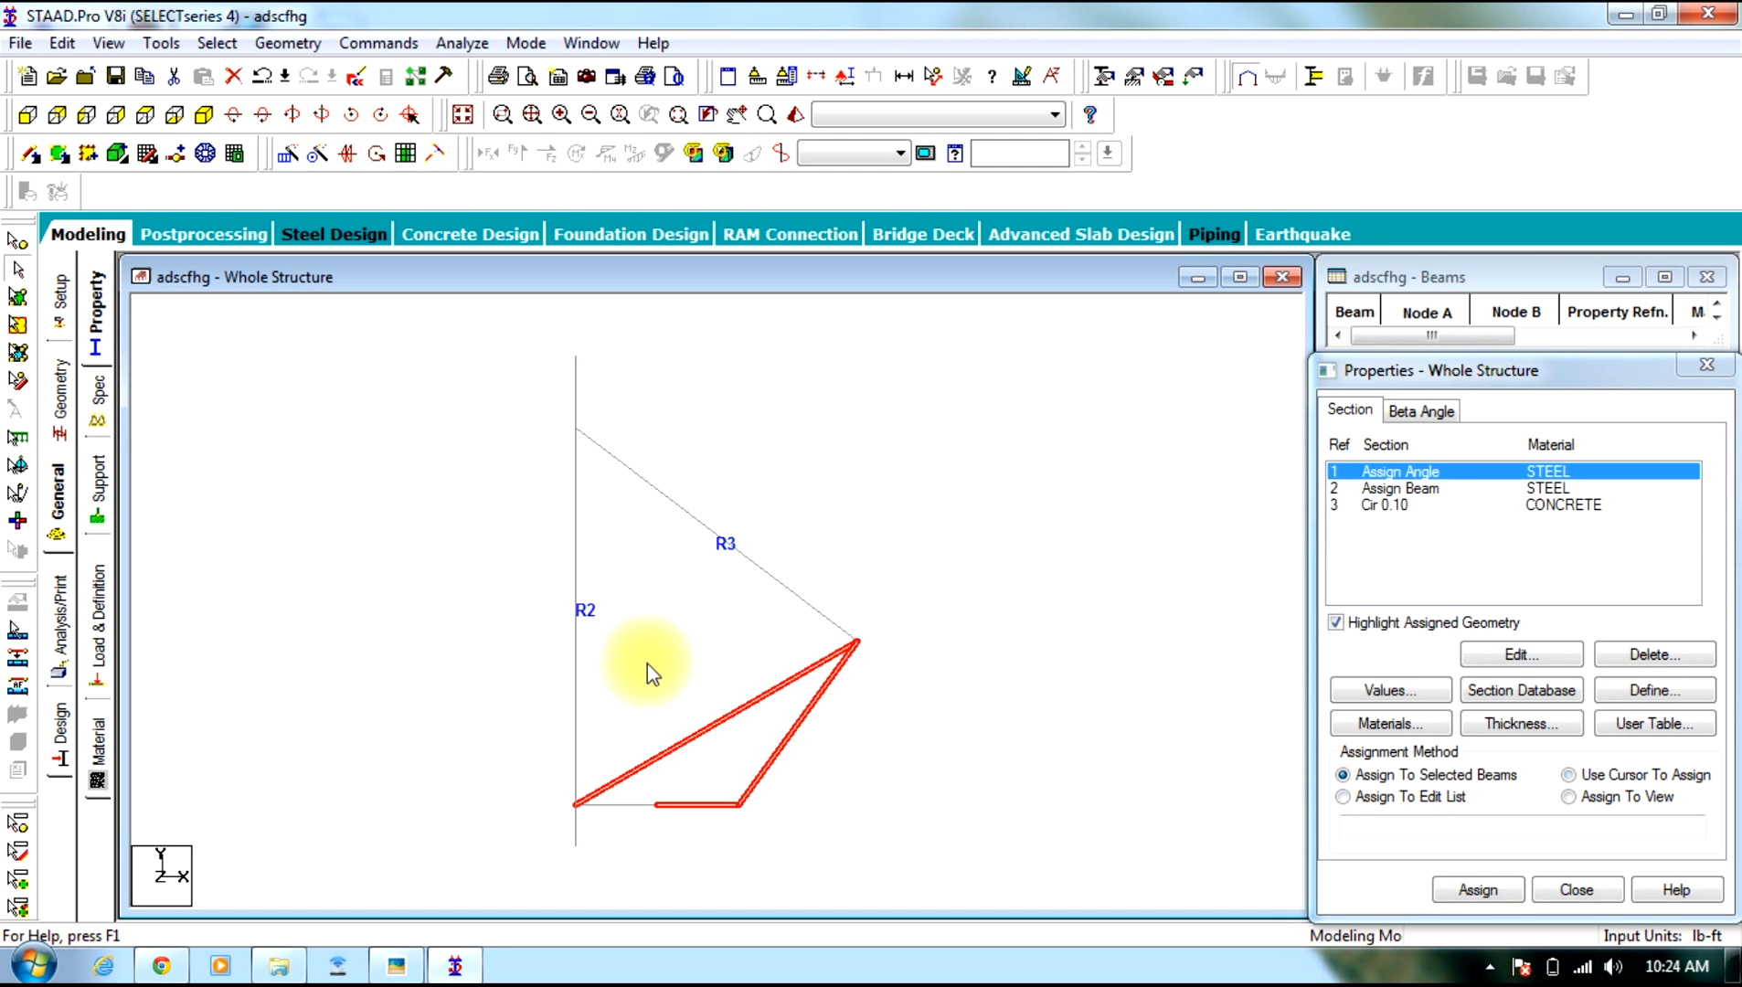
click(1478, 890)
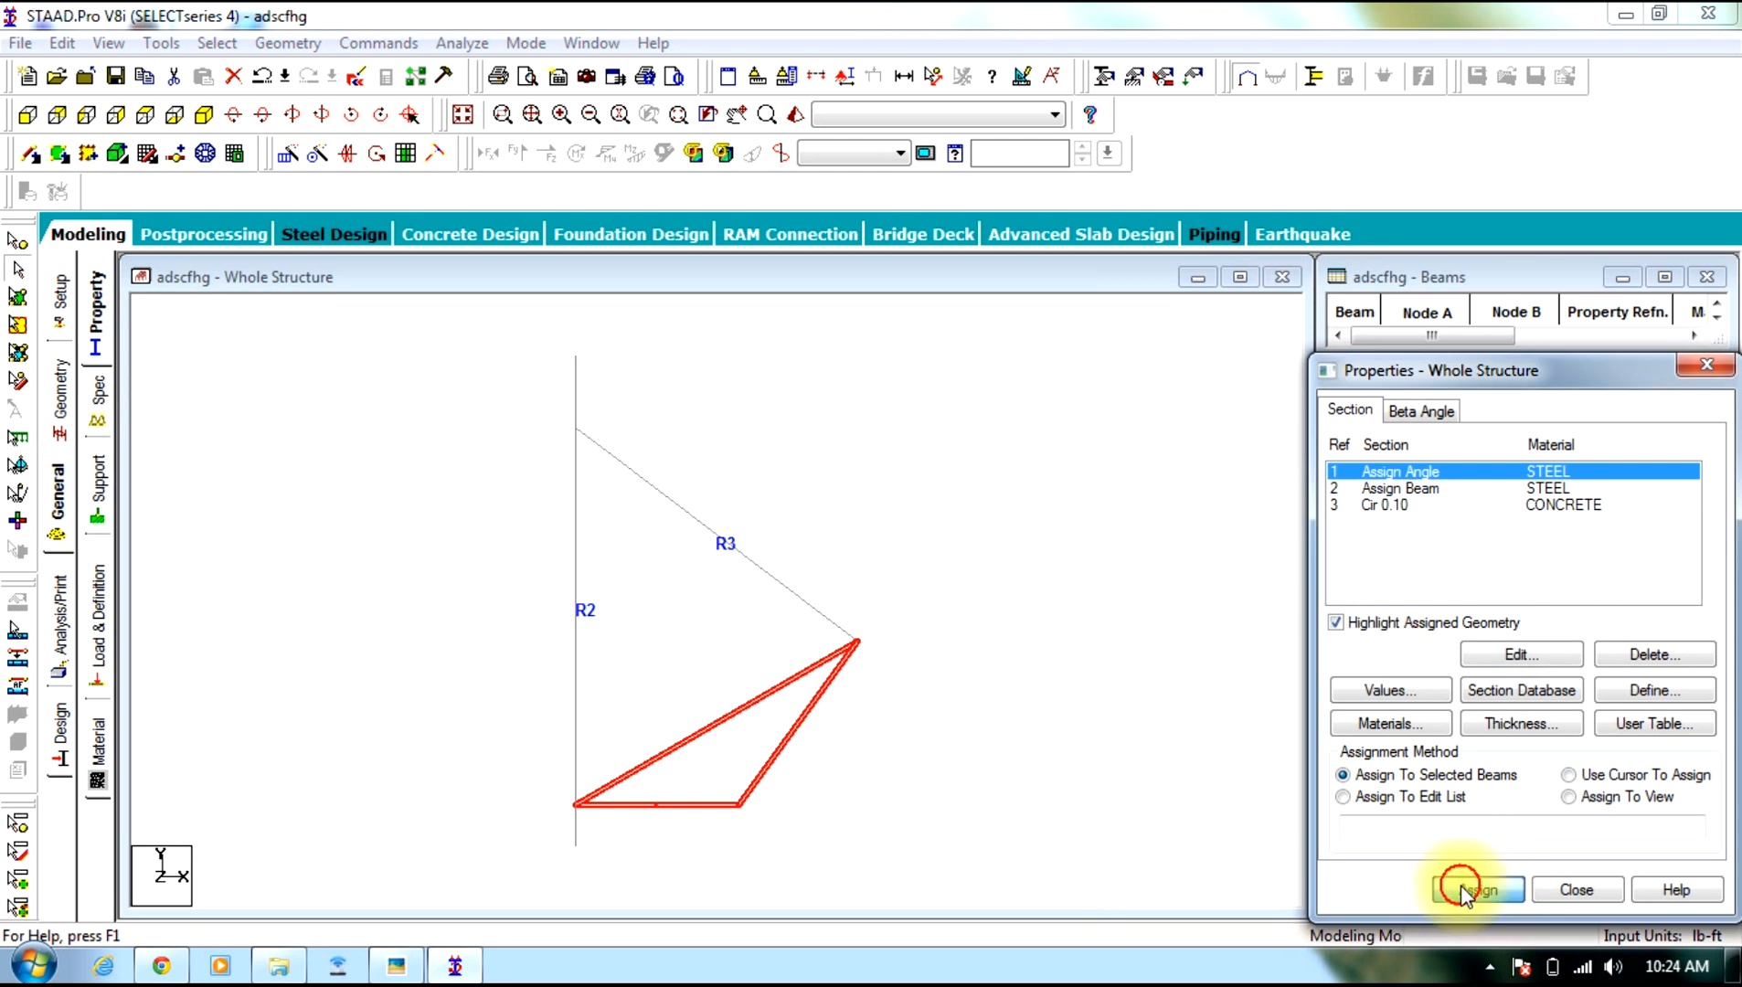
click(1538, 708)
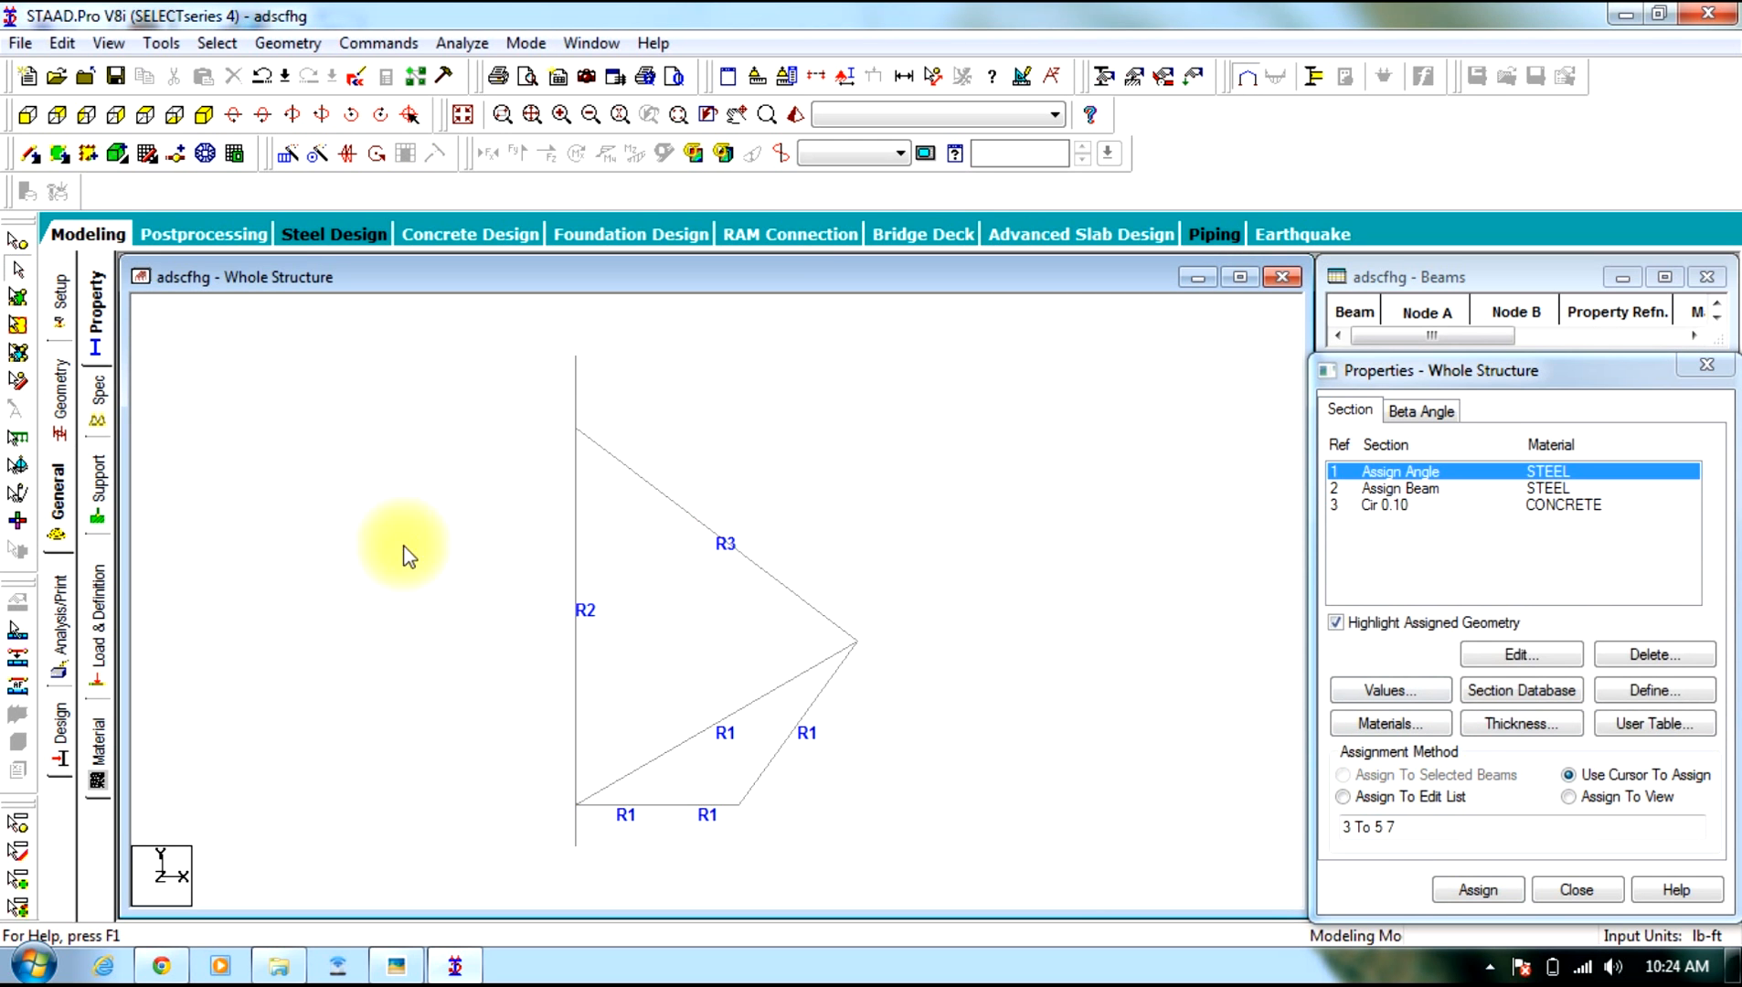
Check joint A in the sketch in Picasa Photo Viewer and create a pinned support definition
click(97, 486)
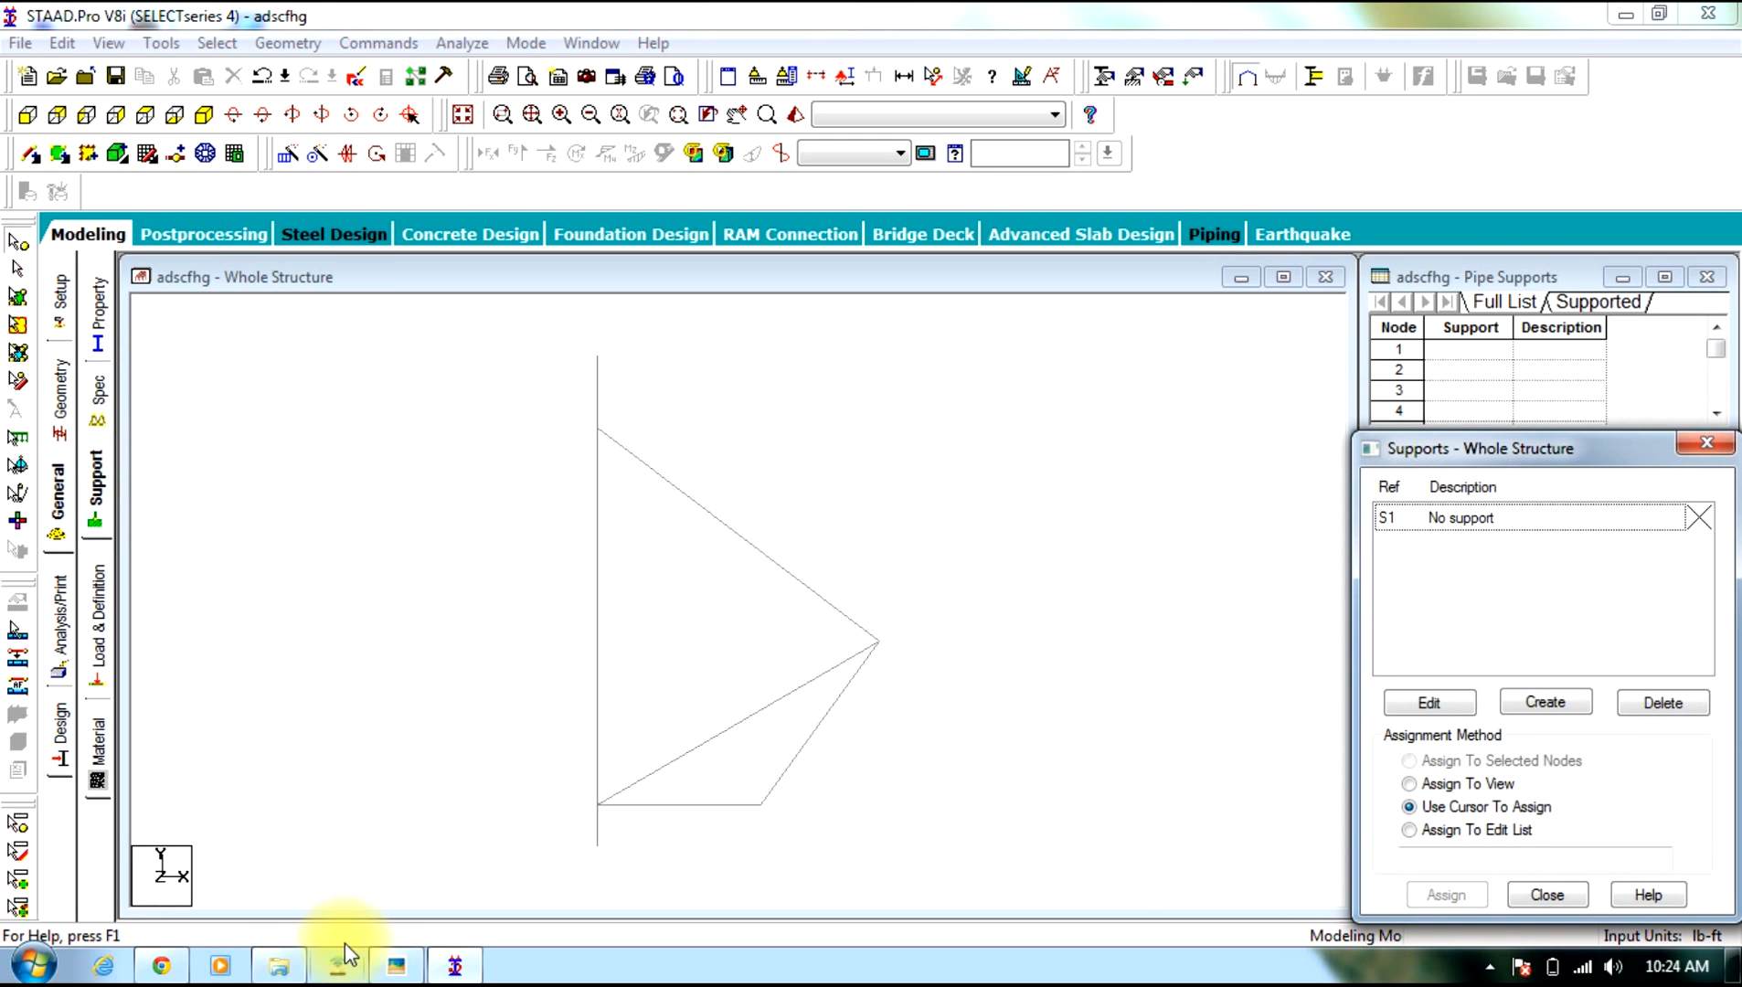
click(388, 969)
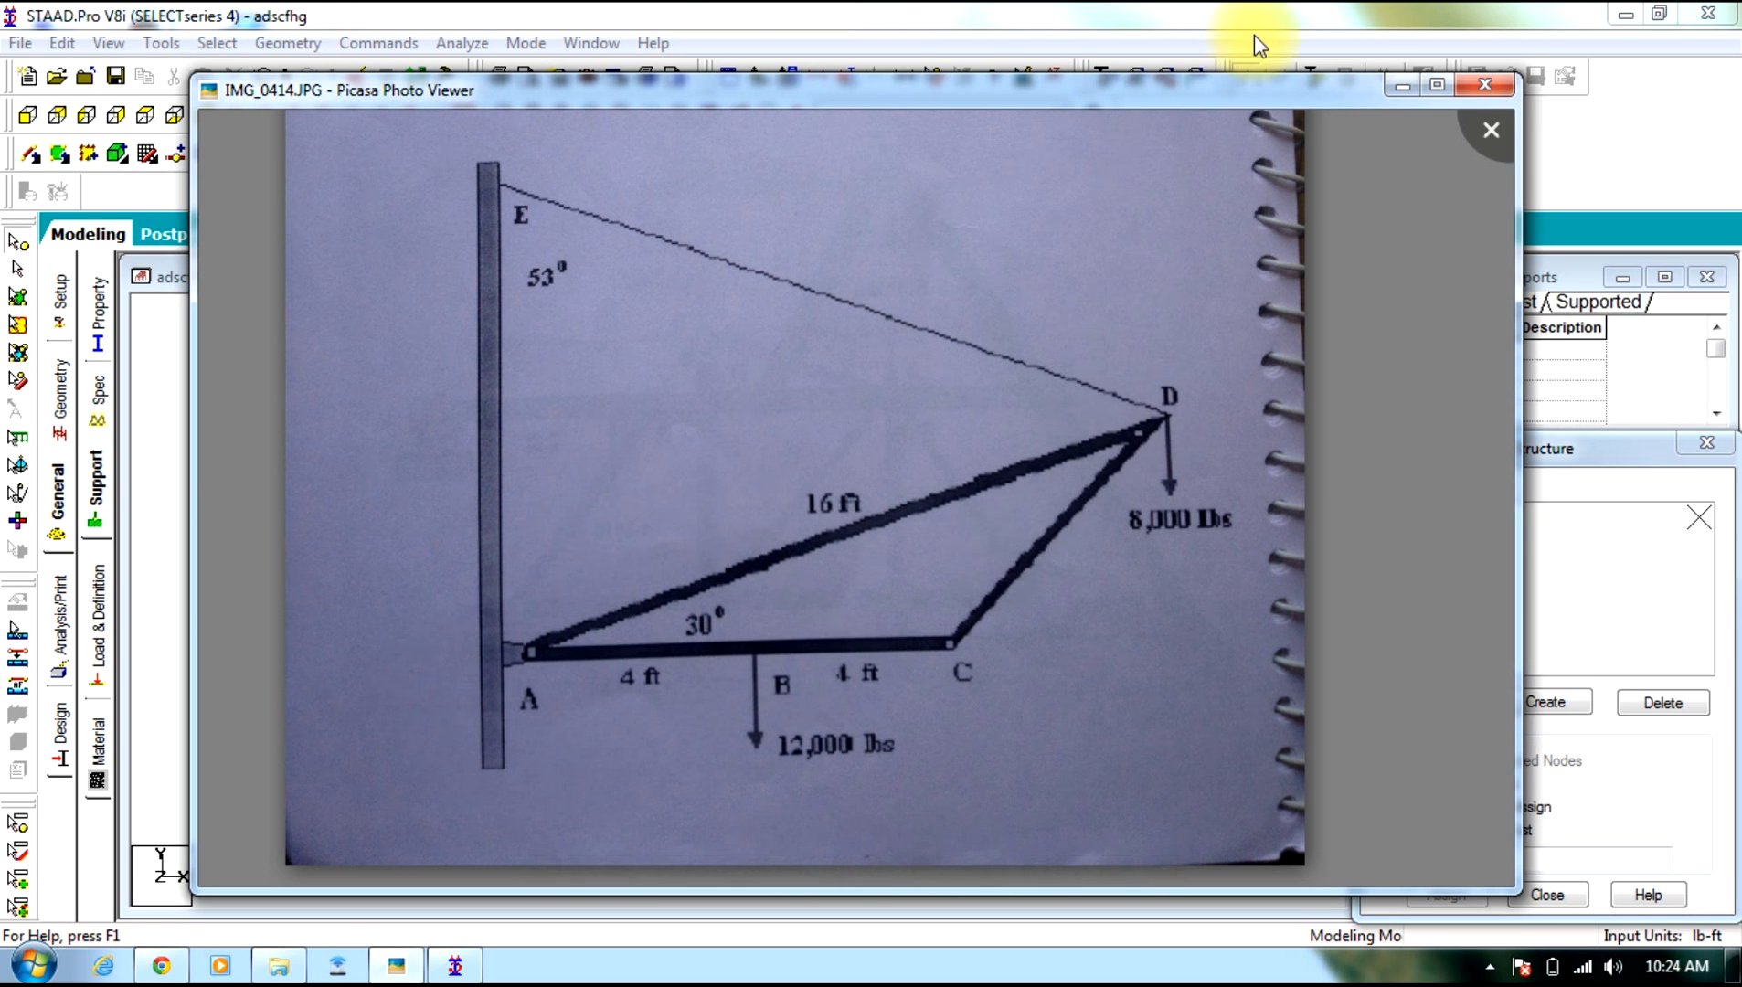
click(1403, 88)
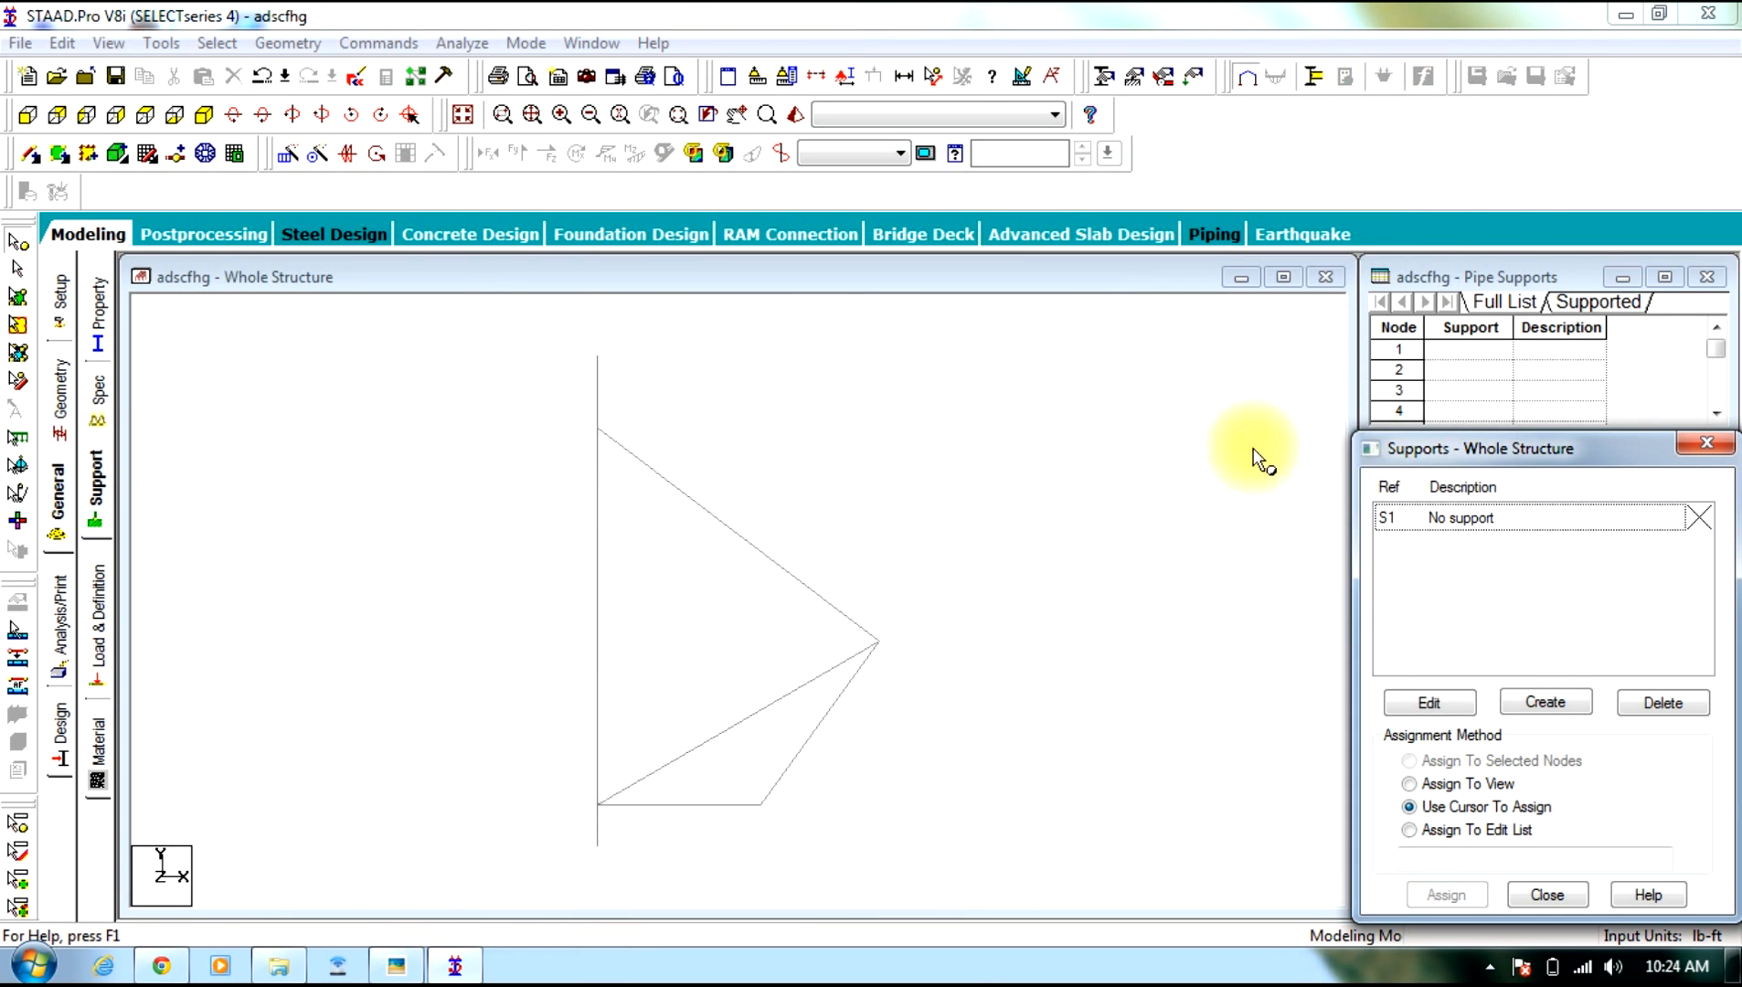
click(1528, 704)
click(1336, 395)
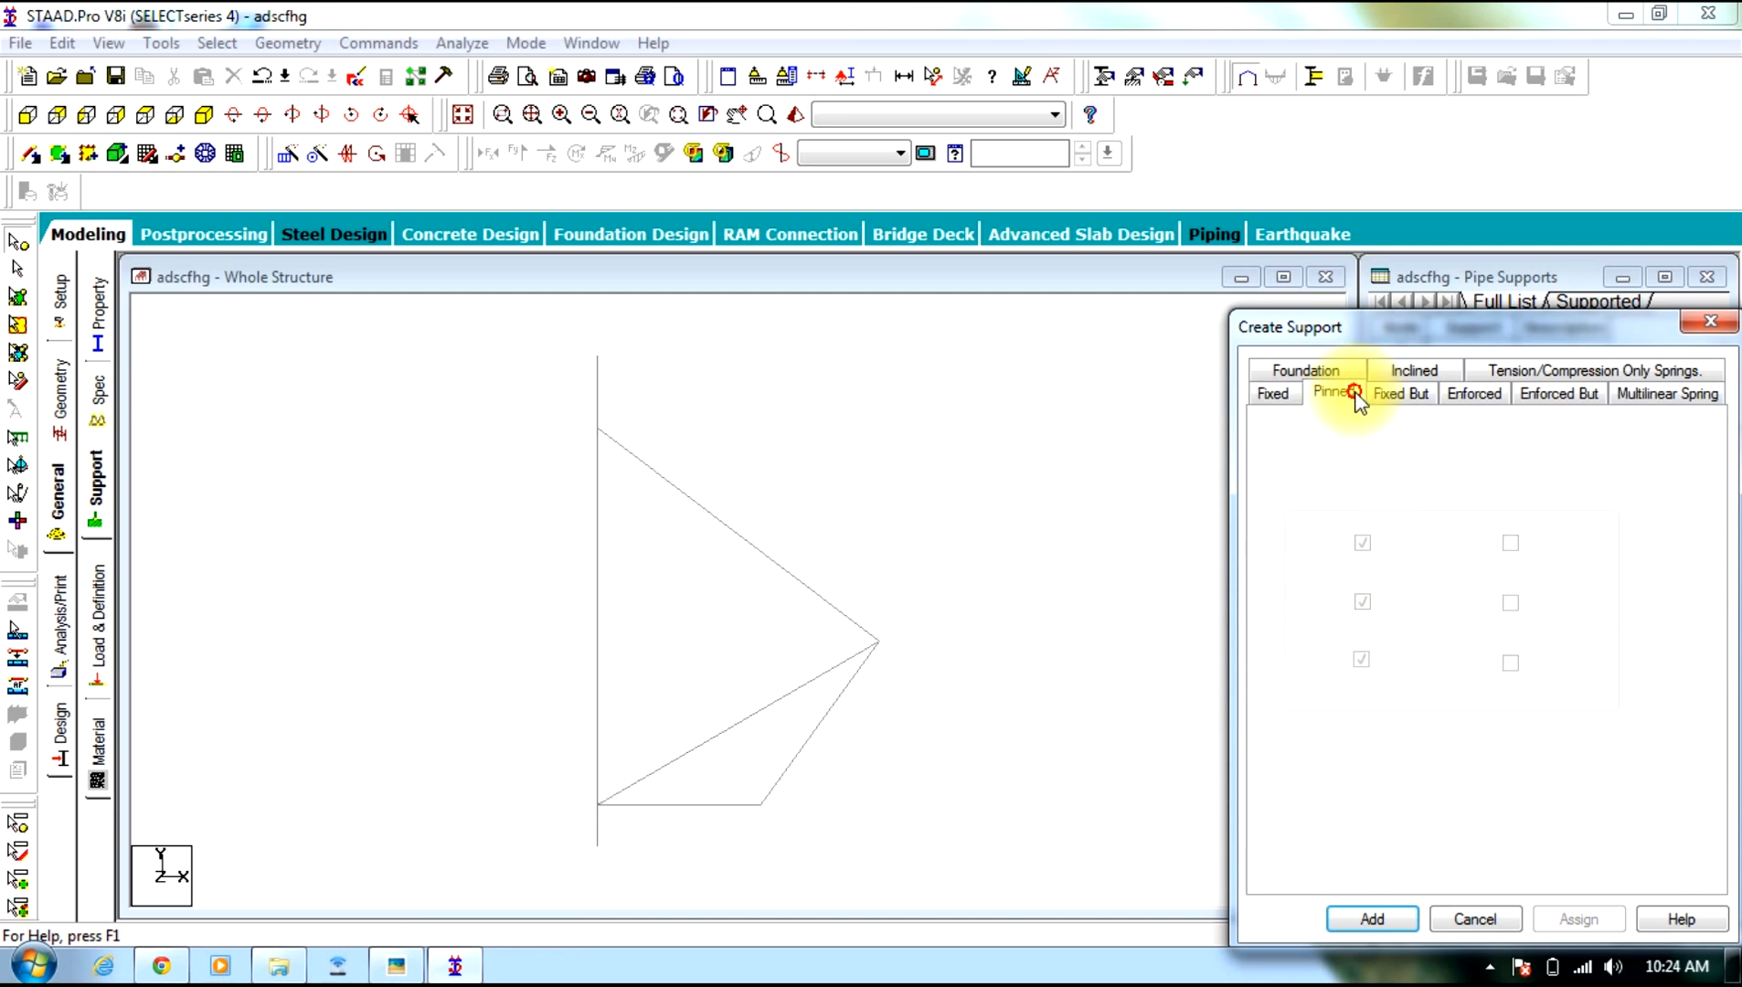
click(1374, 917)
Assign the pinned support to the node where the booms meet the vertical member
click(1381, 545)
click(1446, 895)
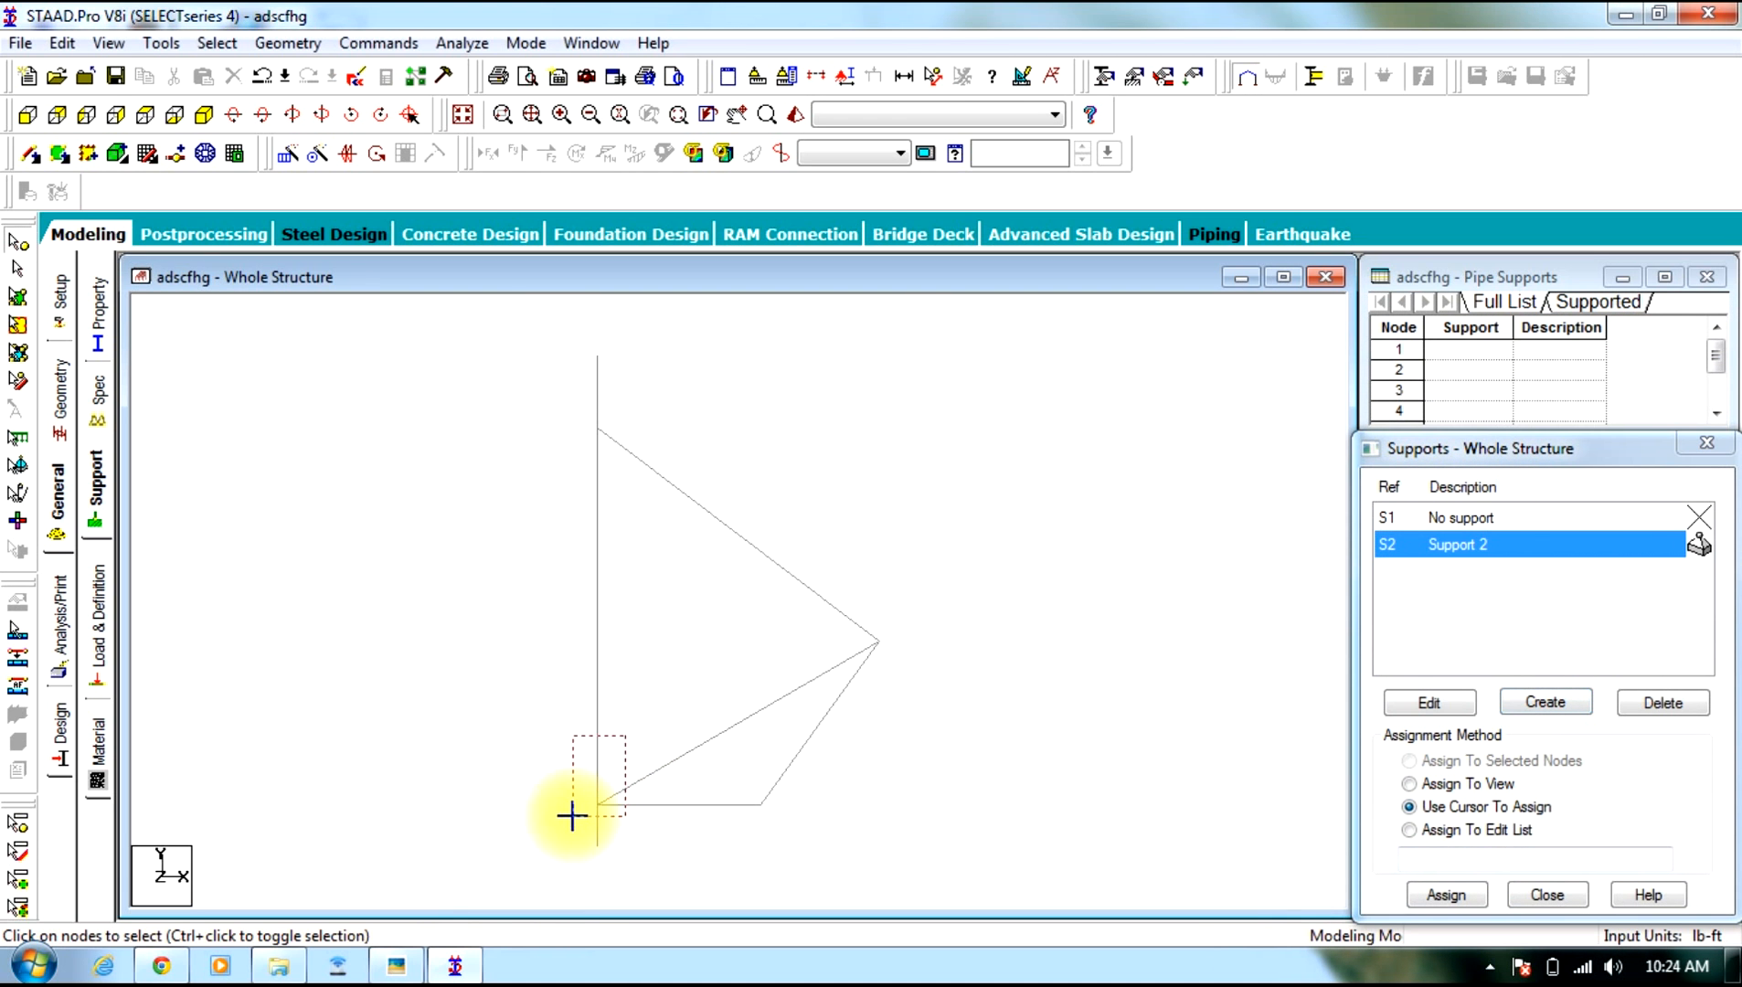
click(595, 807)
click(1446, 893)
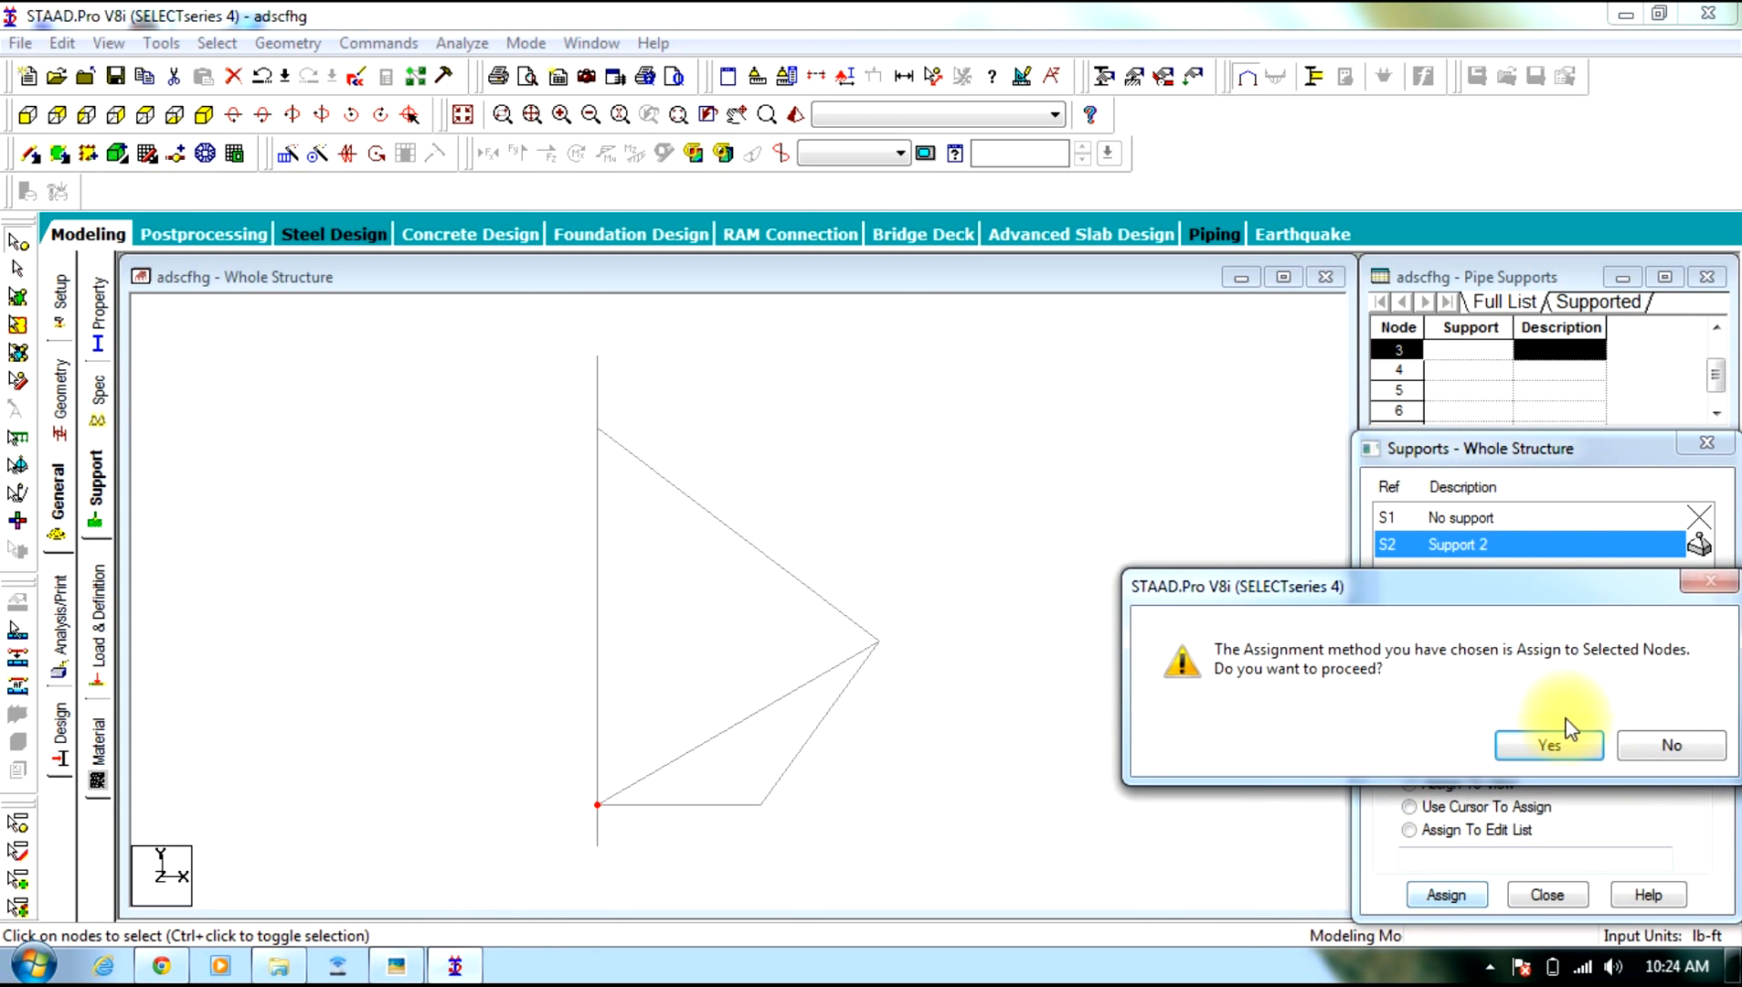
click(1554, 745)
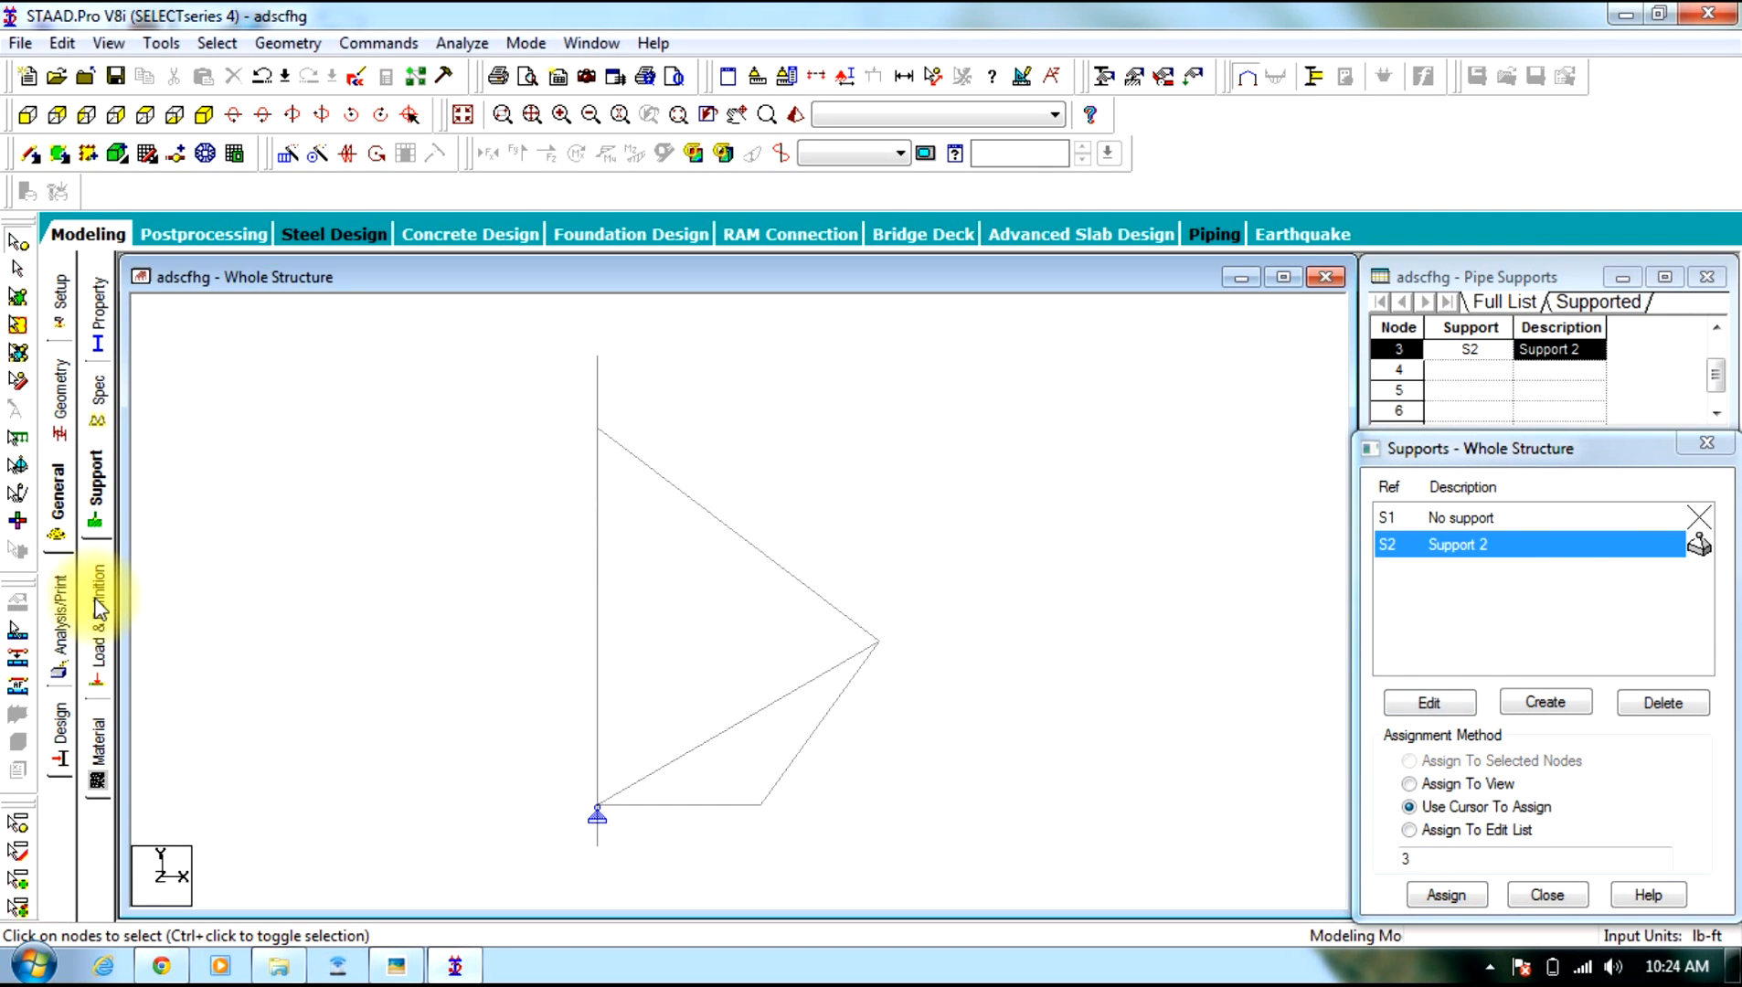
Create a primary load case titled LOAD CASE 1 with loading type None
click(98, 608)
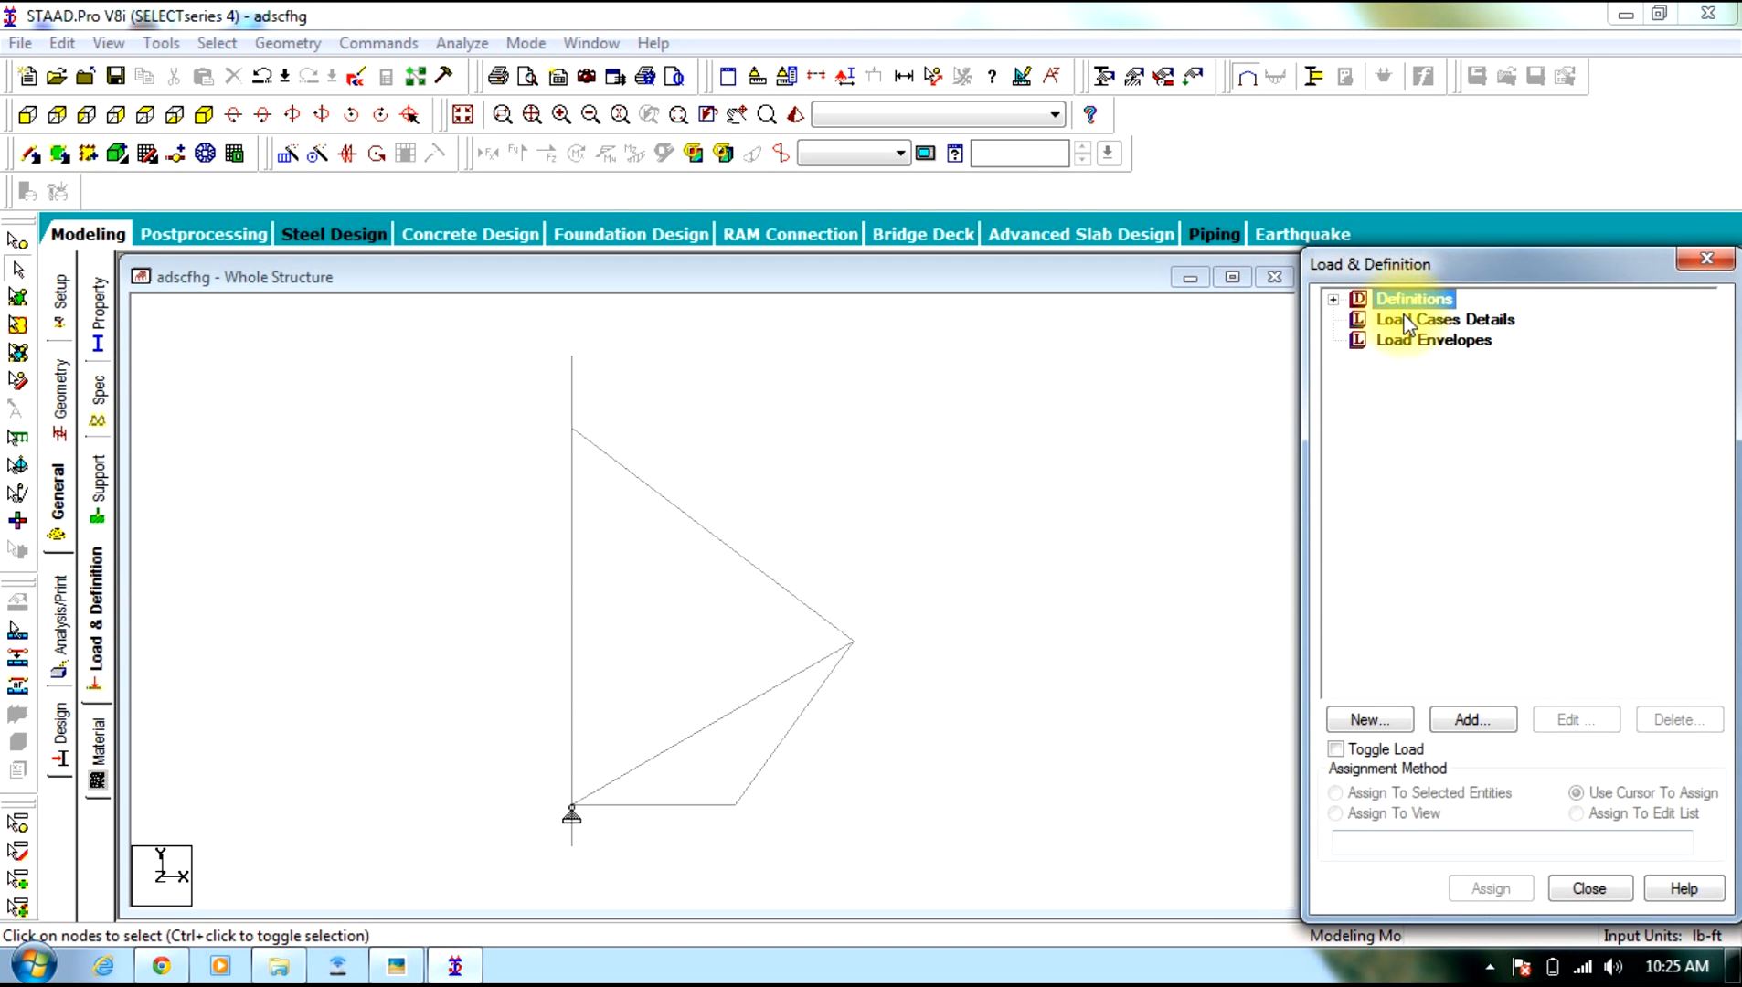
click(1403, 718)
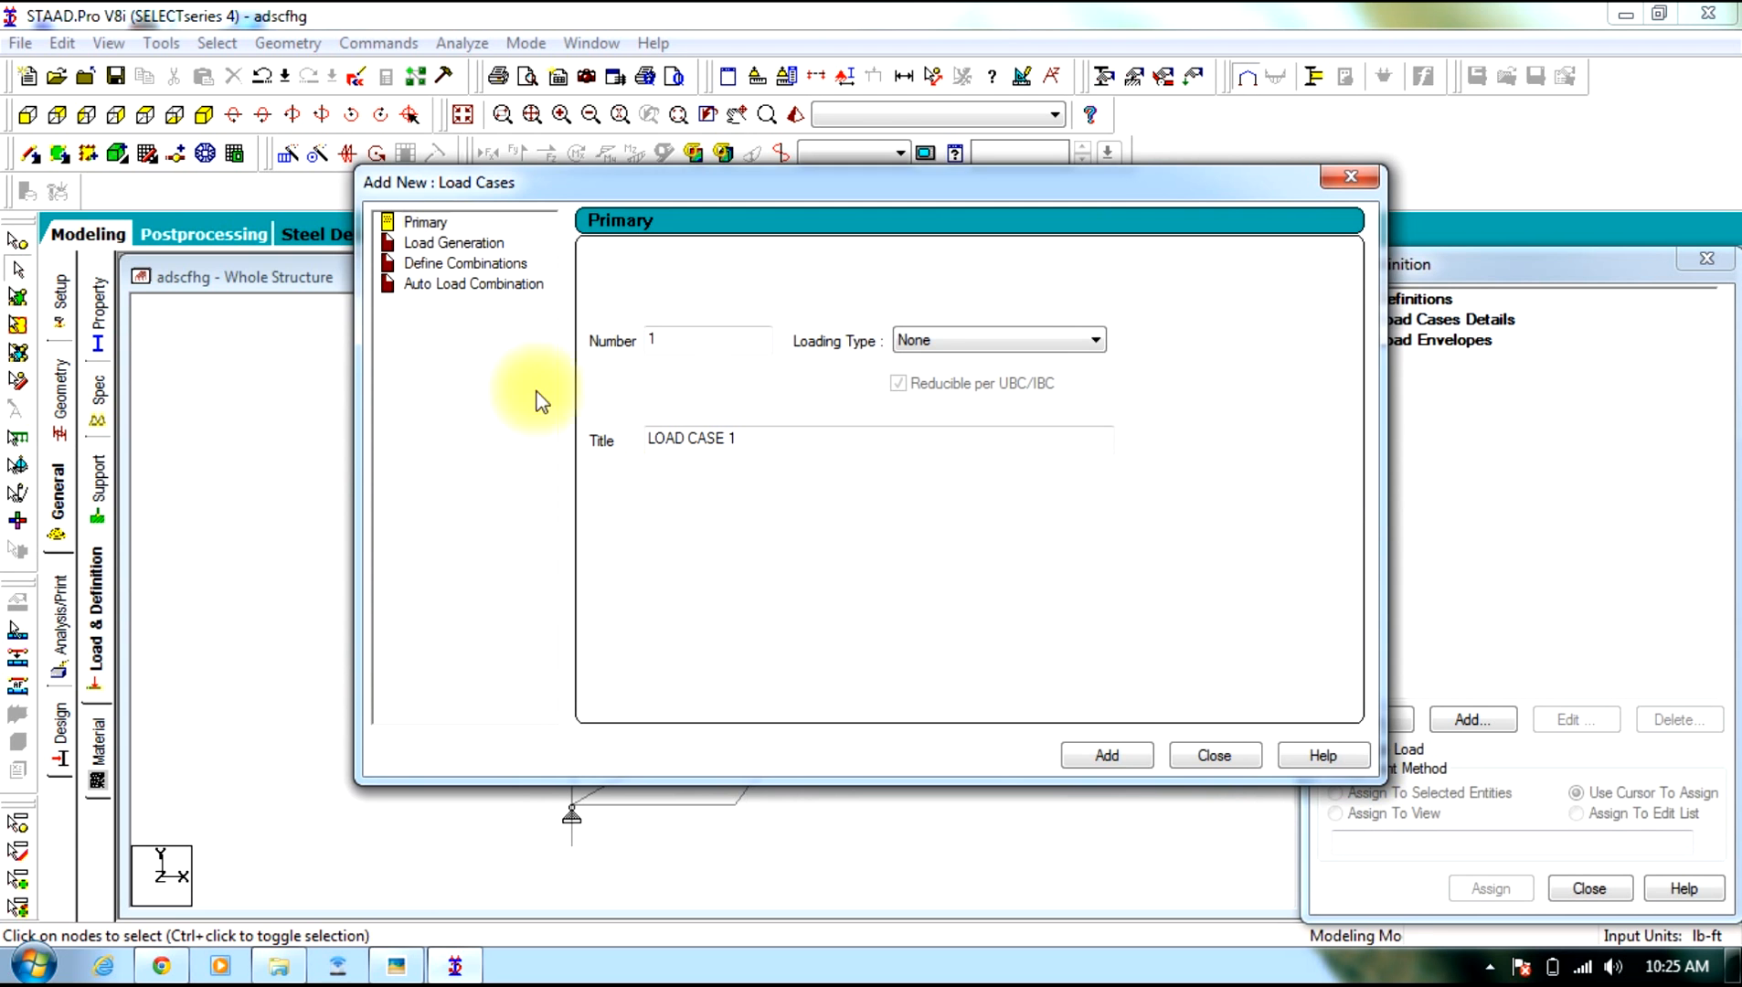
click(1125, 758)
click(1221, 756)
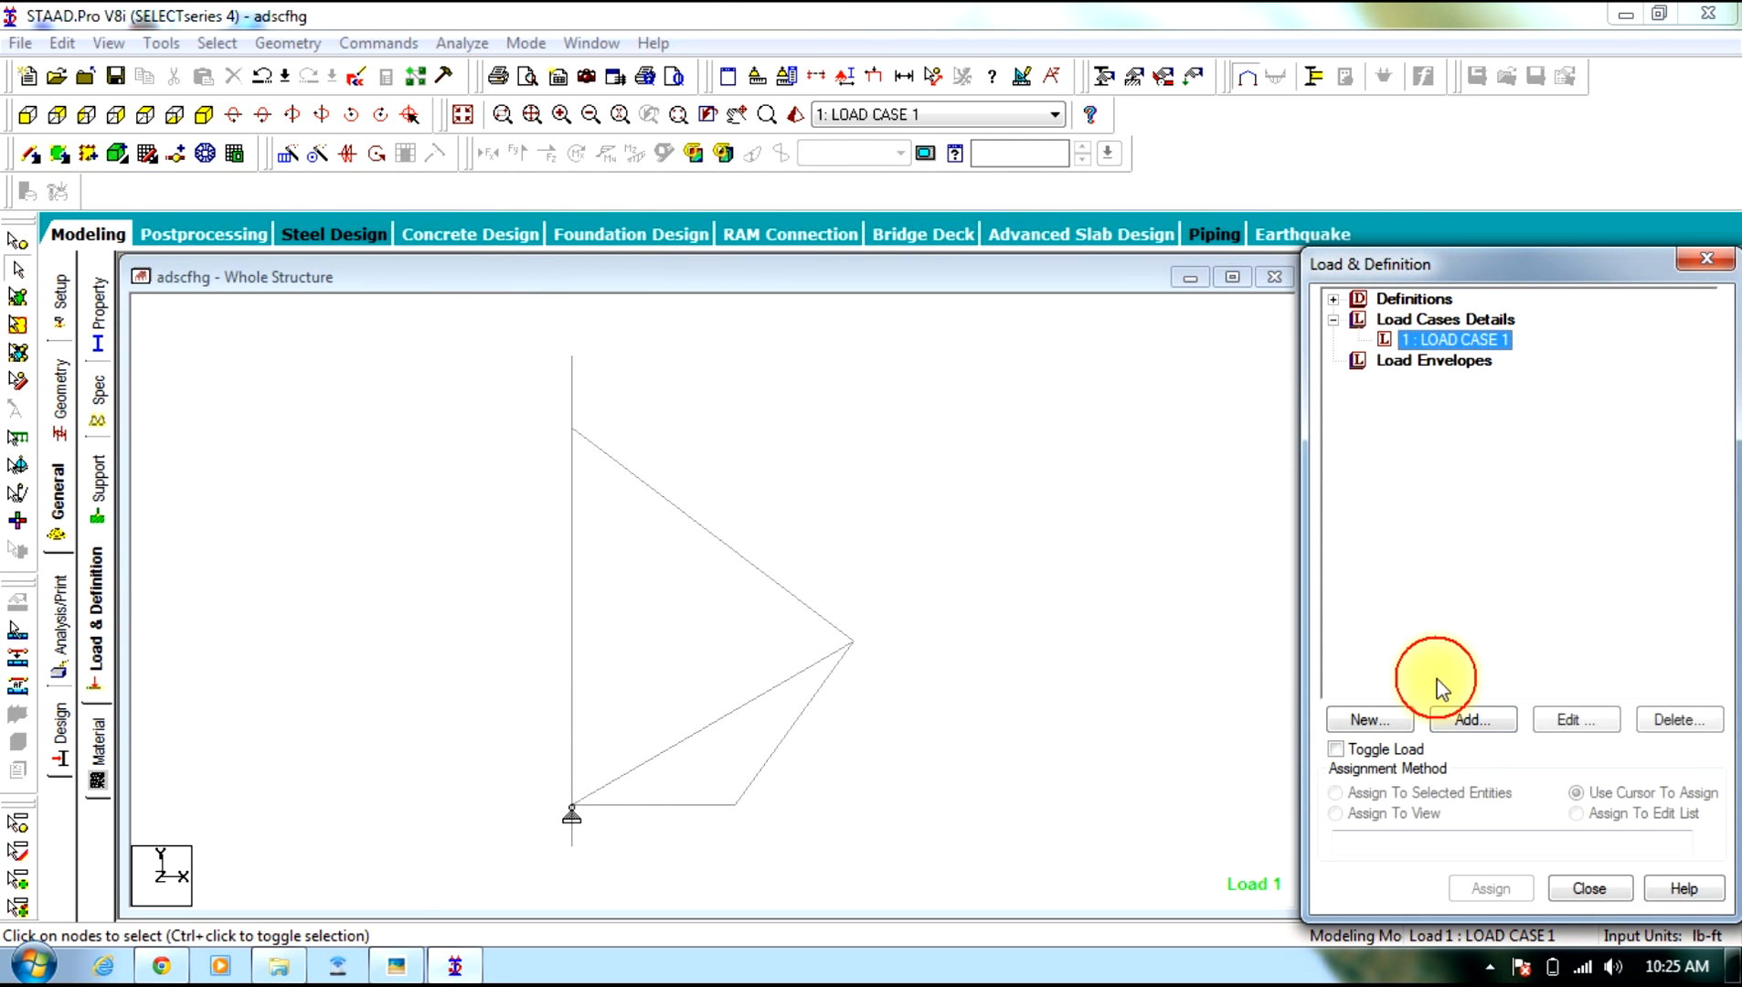
Check the loads in the Picasa sketch and add a nodal load with Fy of -8000 lb to load case 1
click(1467, 721)
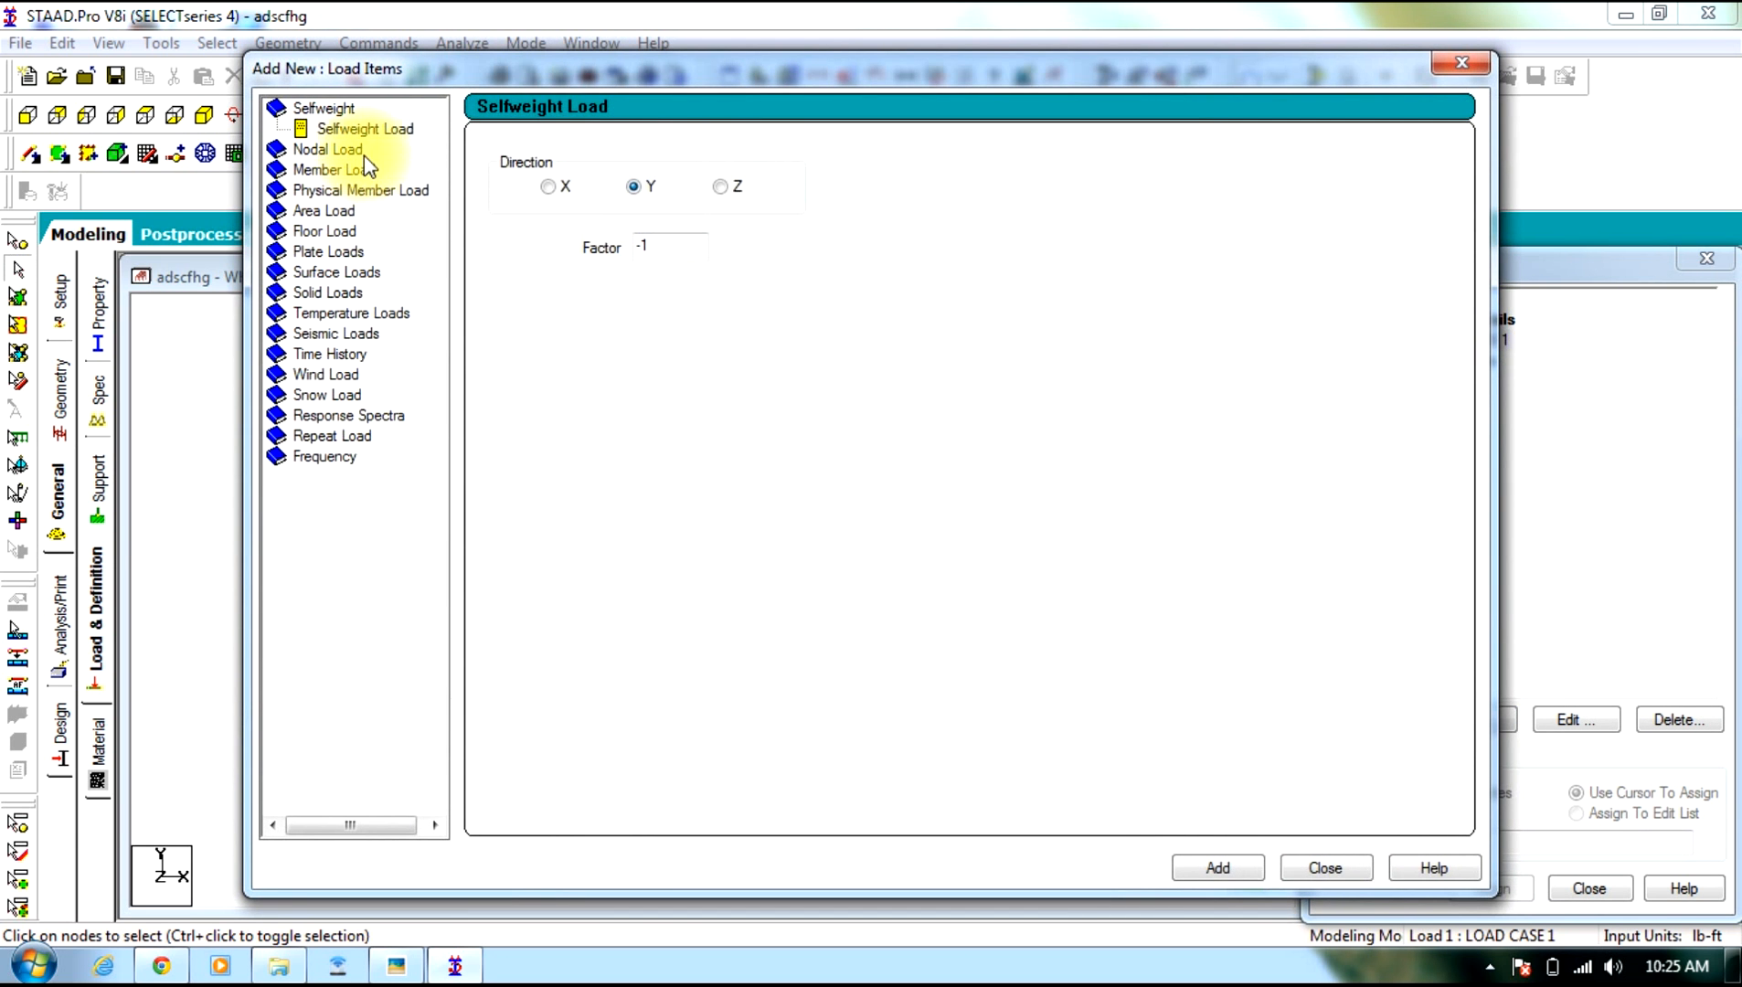
click(364, 156)
click(397, 969)
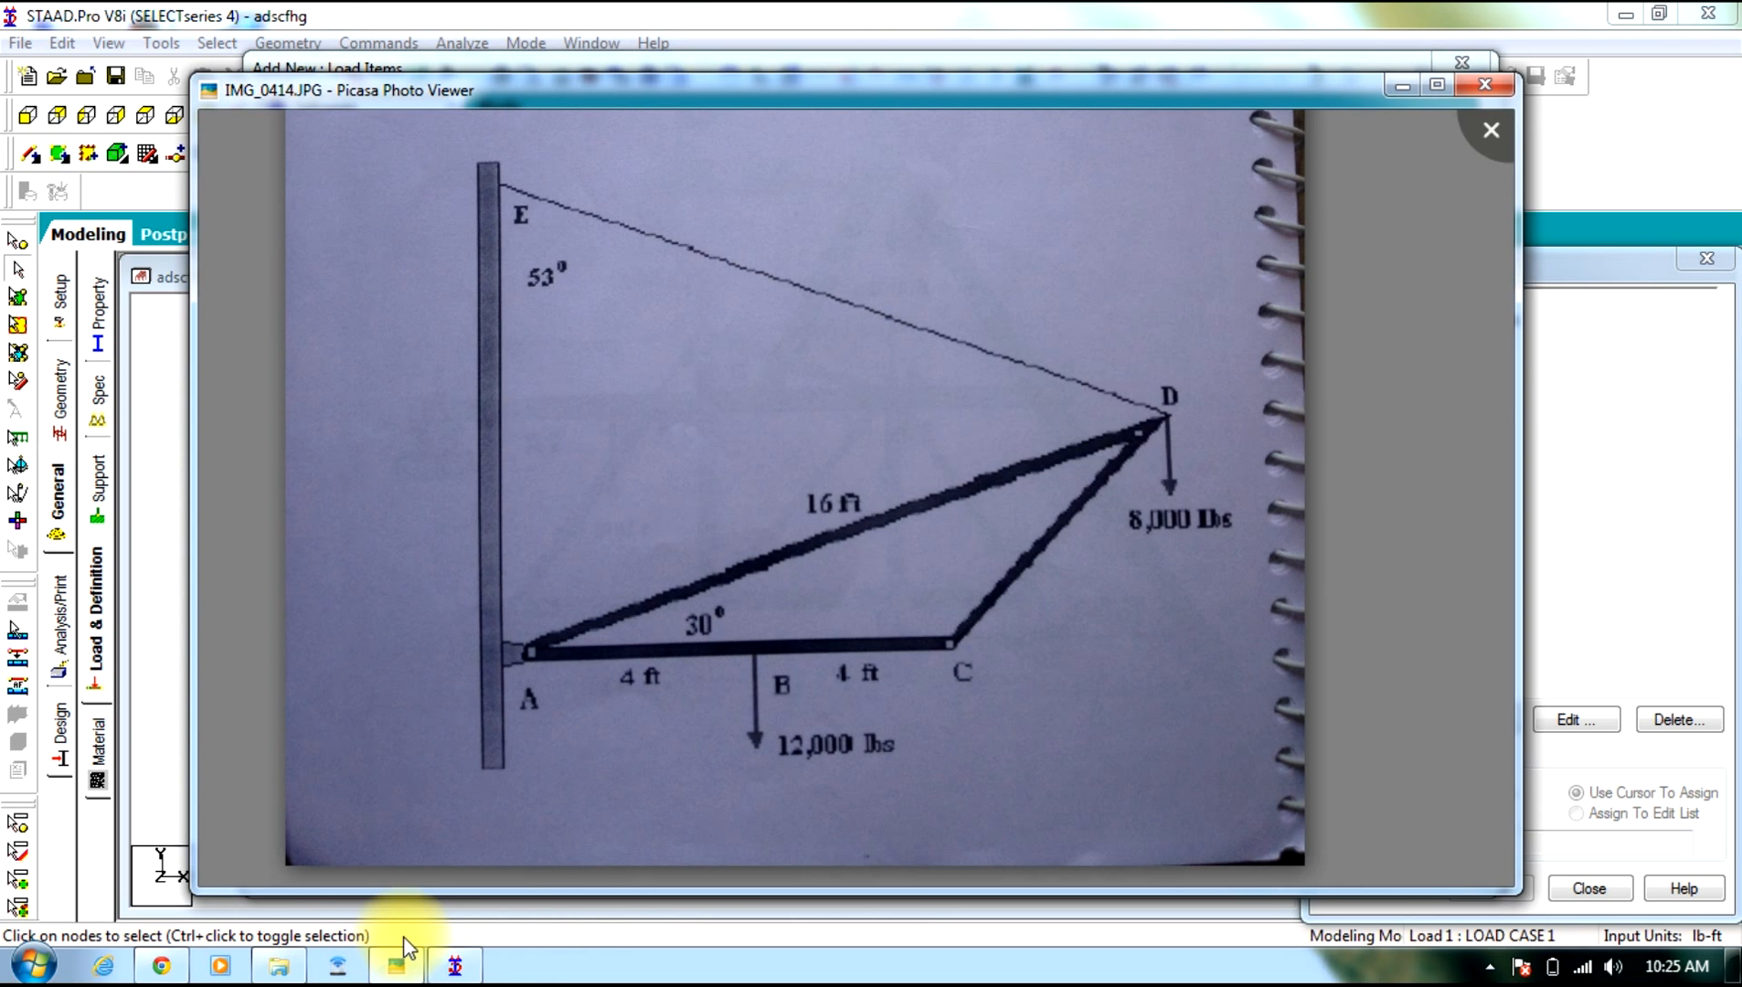
click(1403, 85)
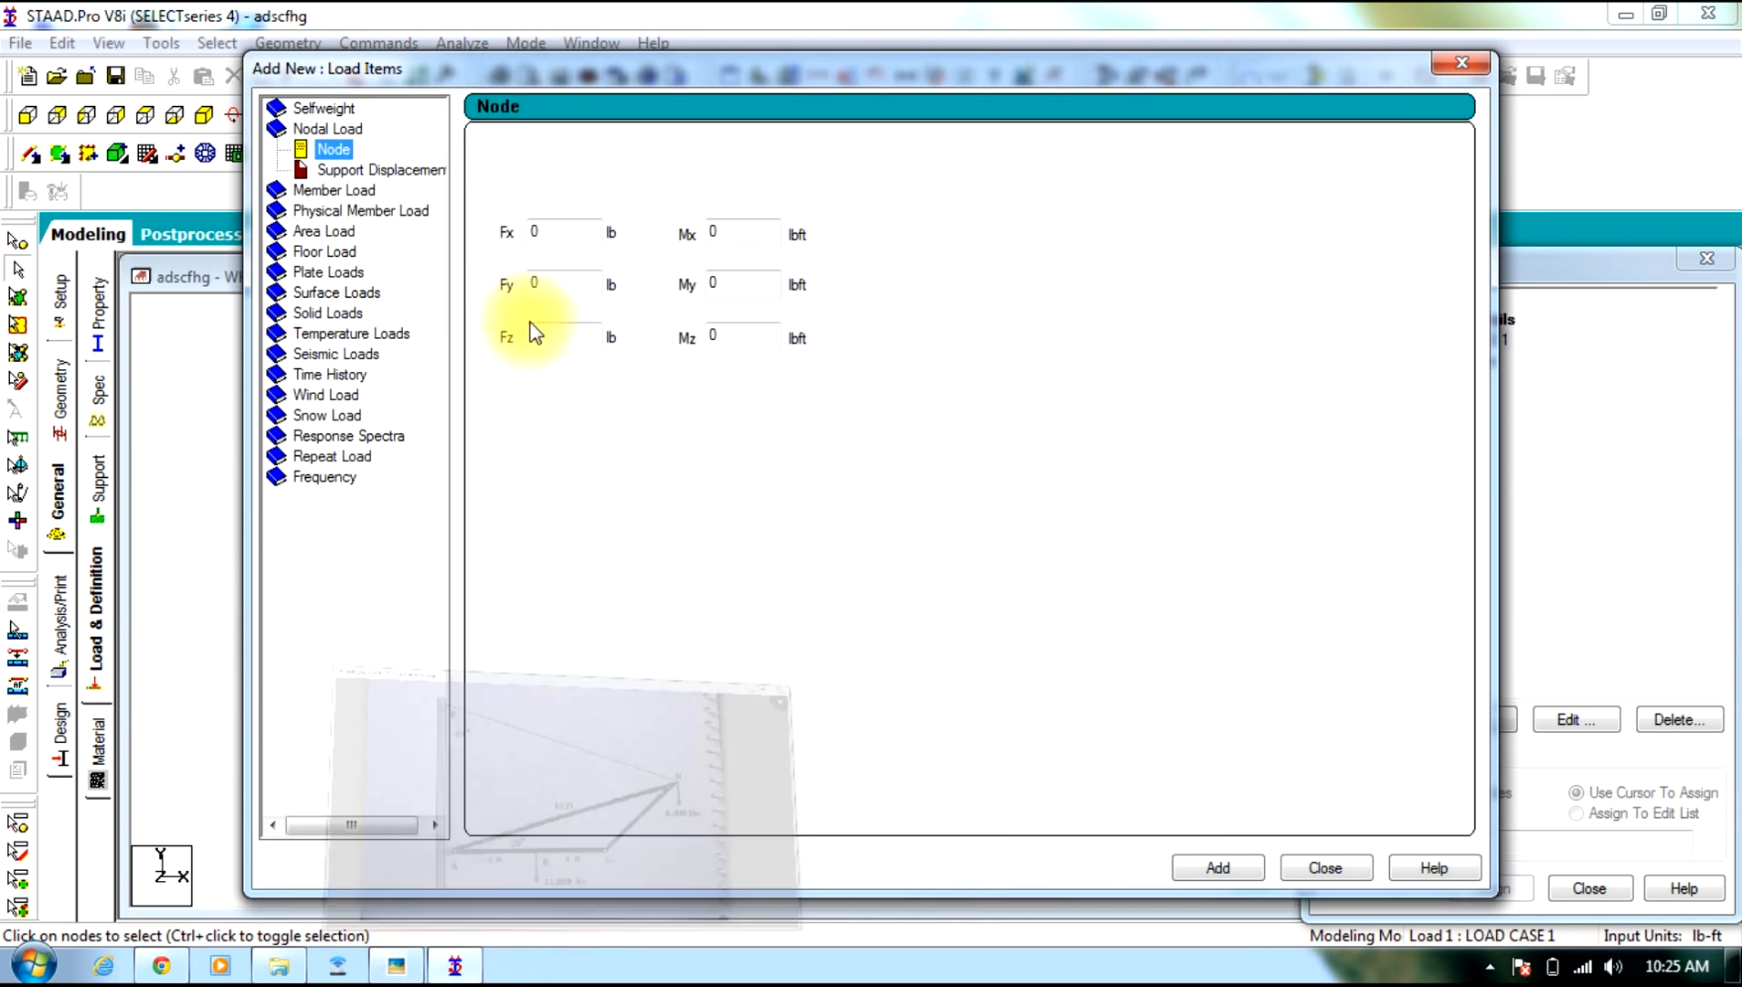
click(549, 281)
text(-8000)
click(1217, 874)
Add a second nodal load with Fy of -12000 lb to load case 1
drag(590, 287, 157, 313)
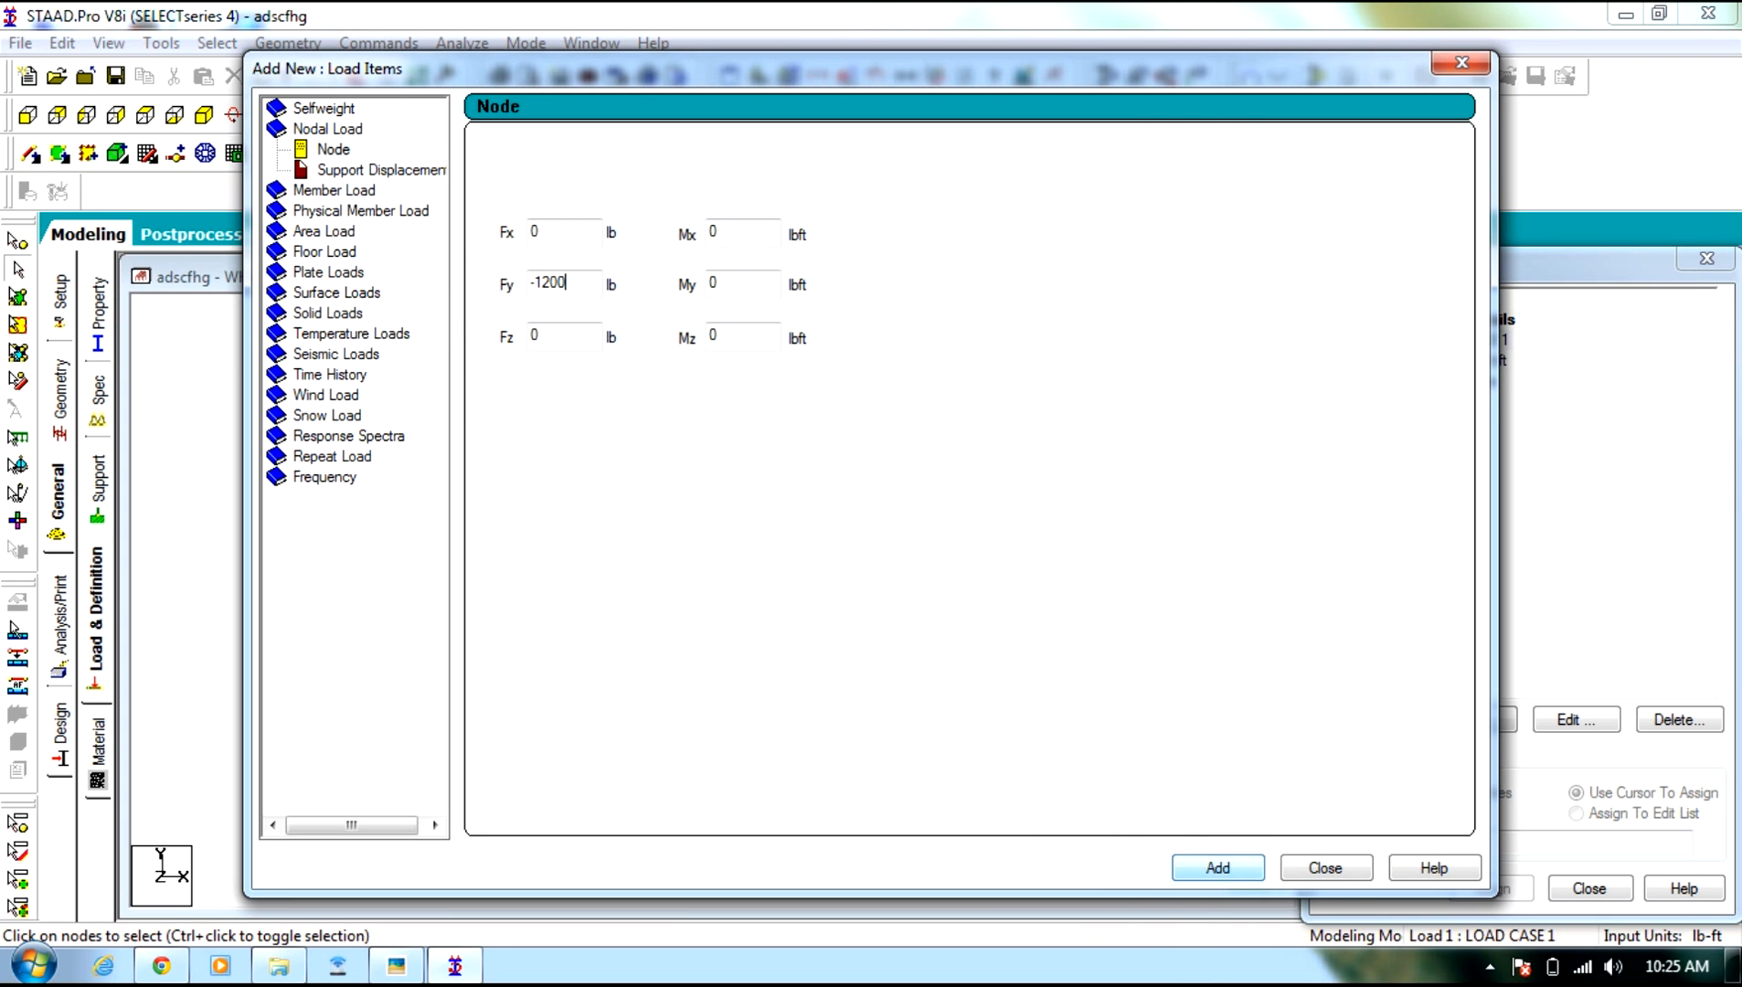
click(1206, 868)
click(1319, 873)
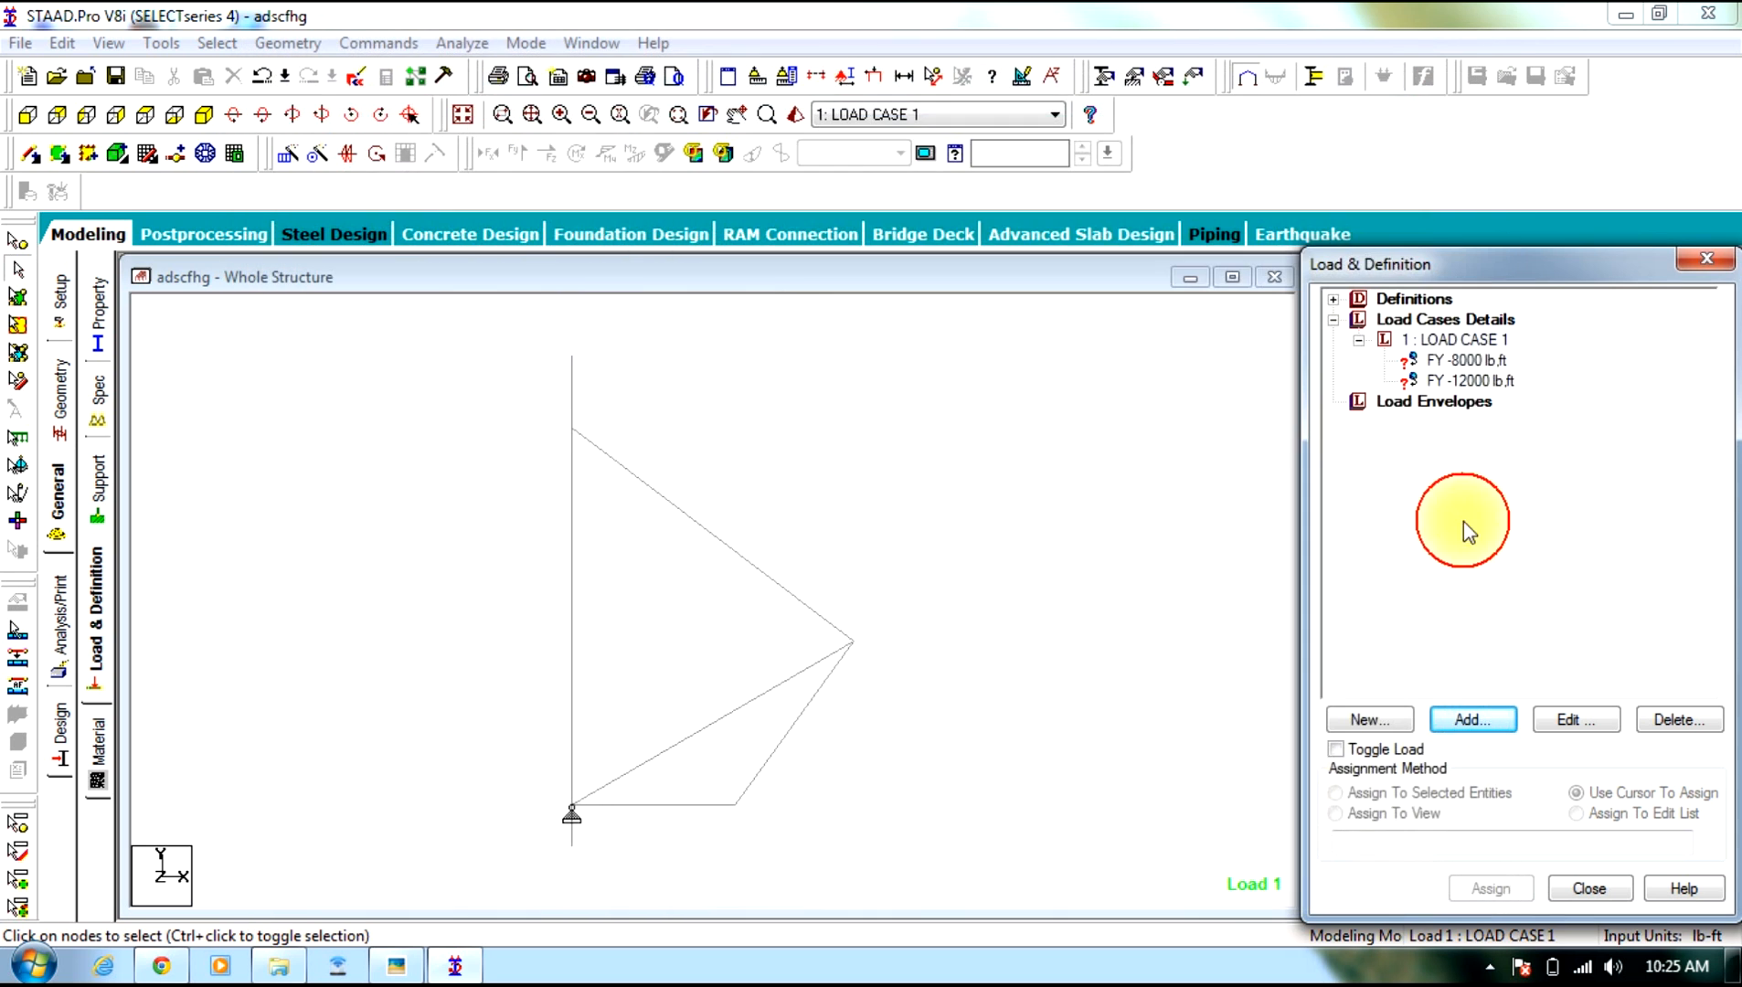
Assign the -8000 lb nodal load to the outer node where the inclined members meet
click(1467, 359)
click(841, 652)
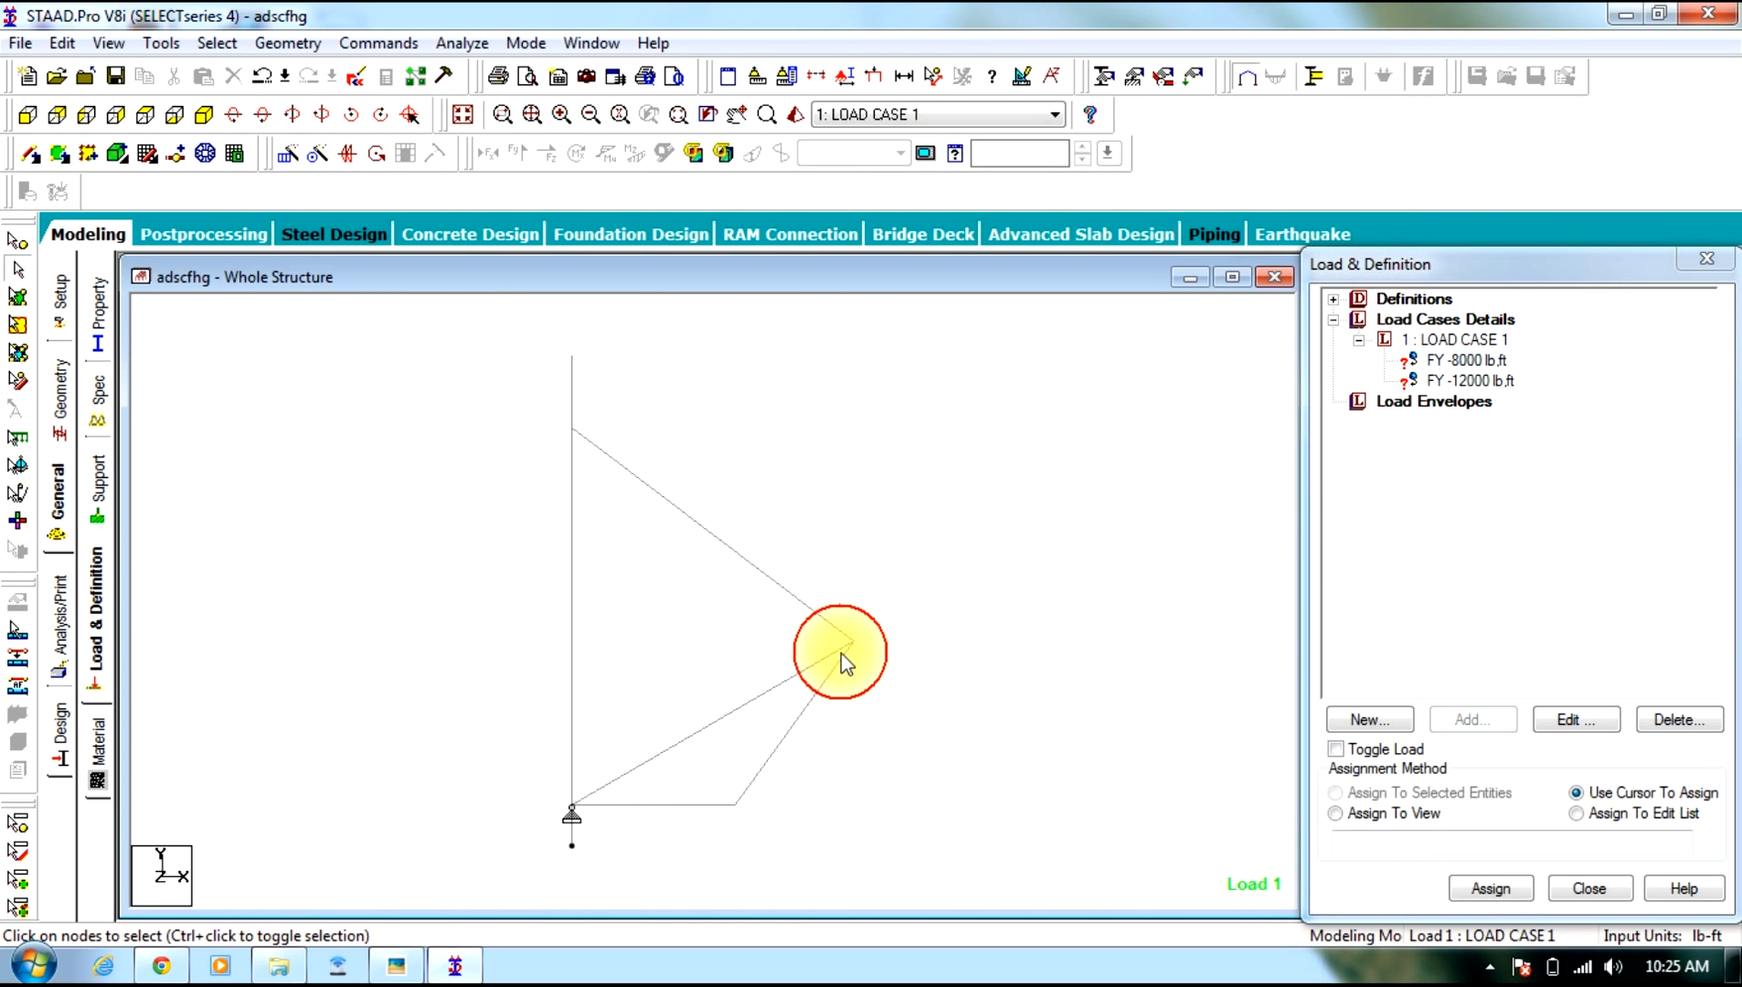
click(747, 684)
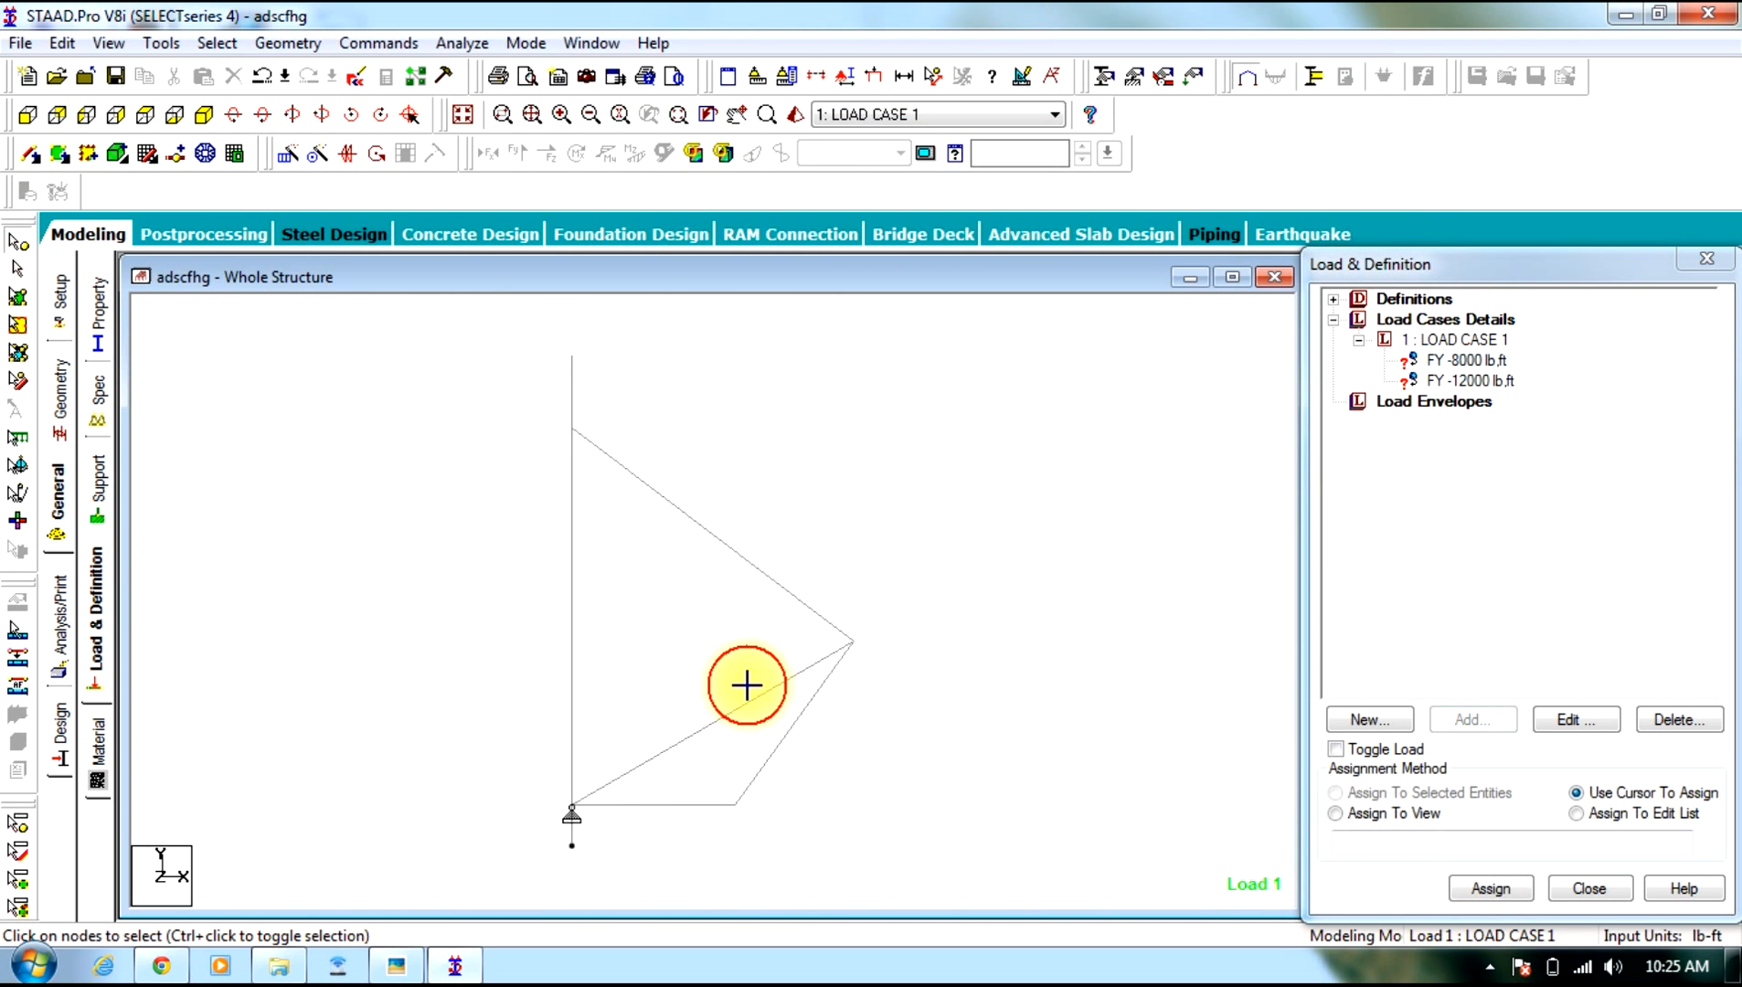
click(1433, 794)
click(1491, 889)
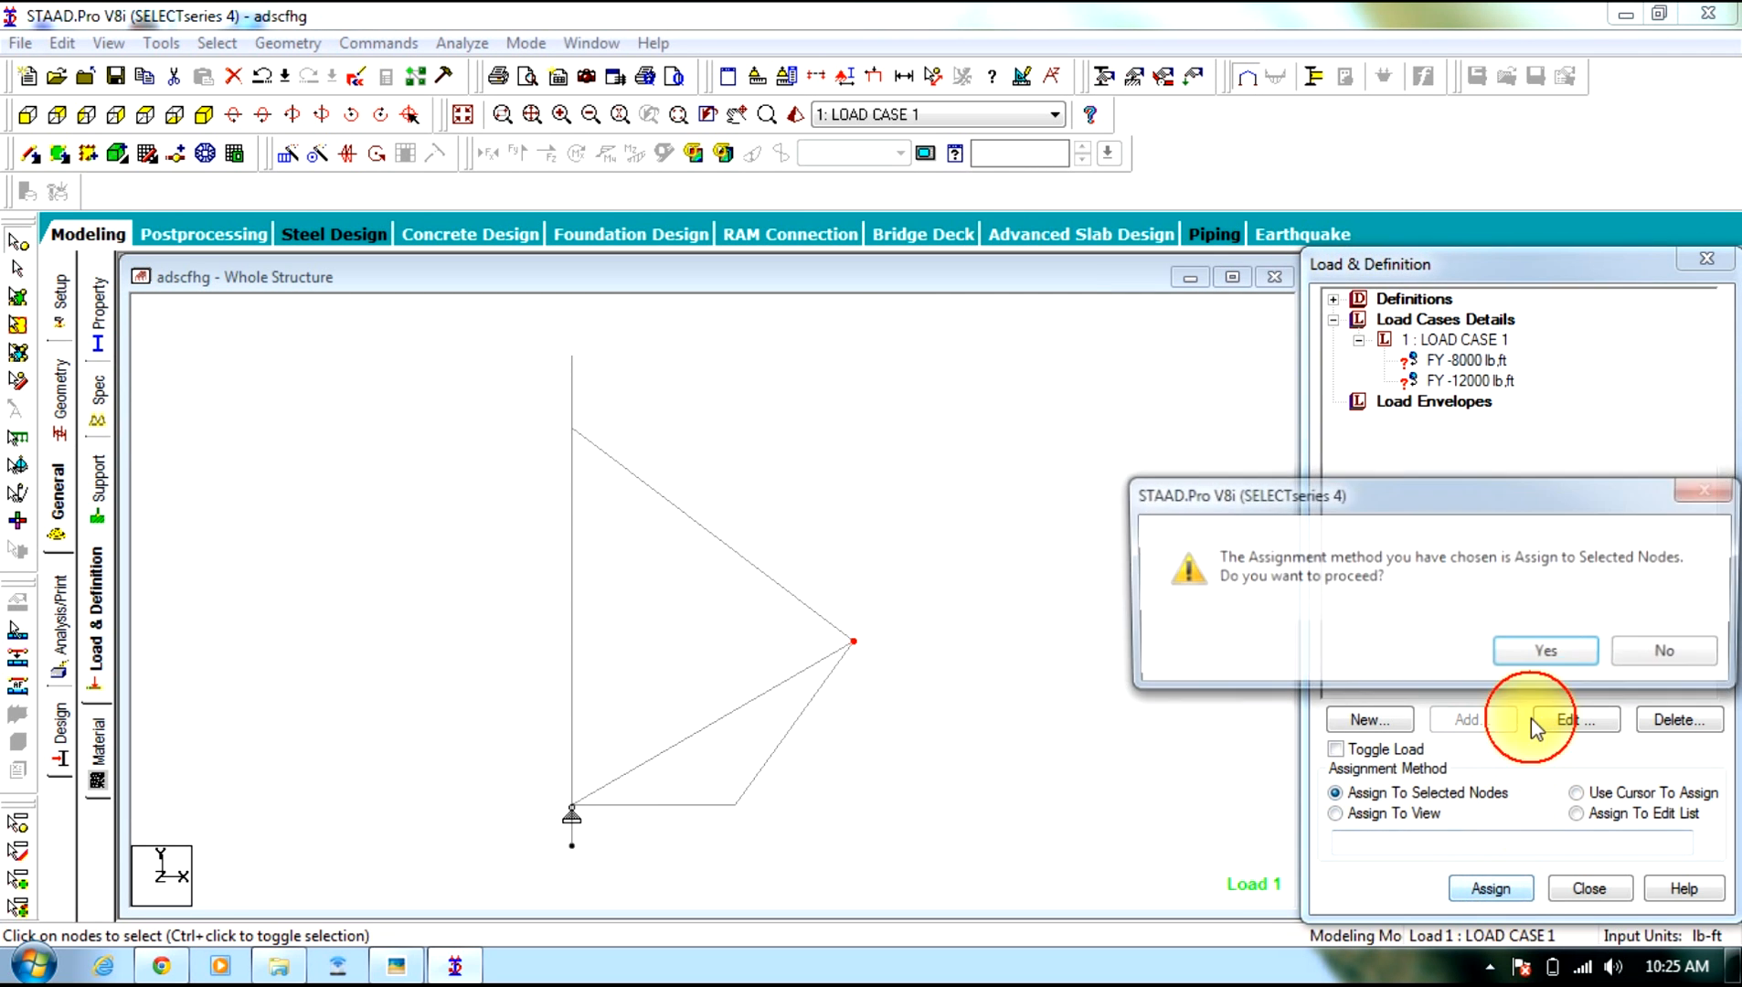
click(1442, 655)
Assign the -12000 lb nodal load to the middle node of the short horizontal member and check the reference sketch
click(1463, 380)
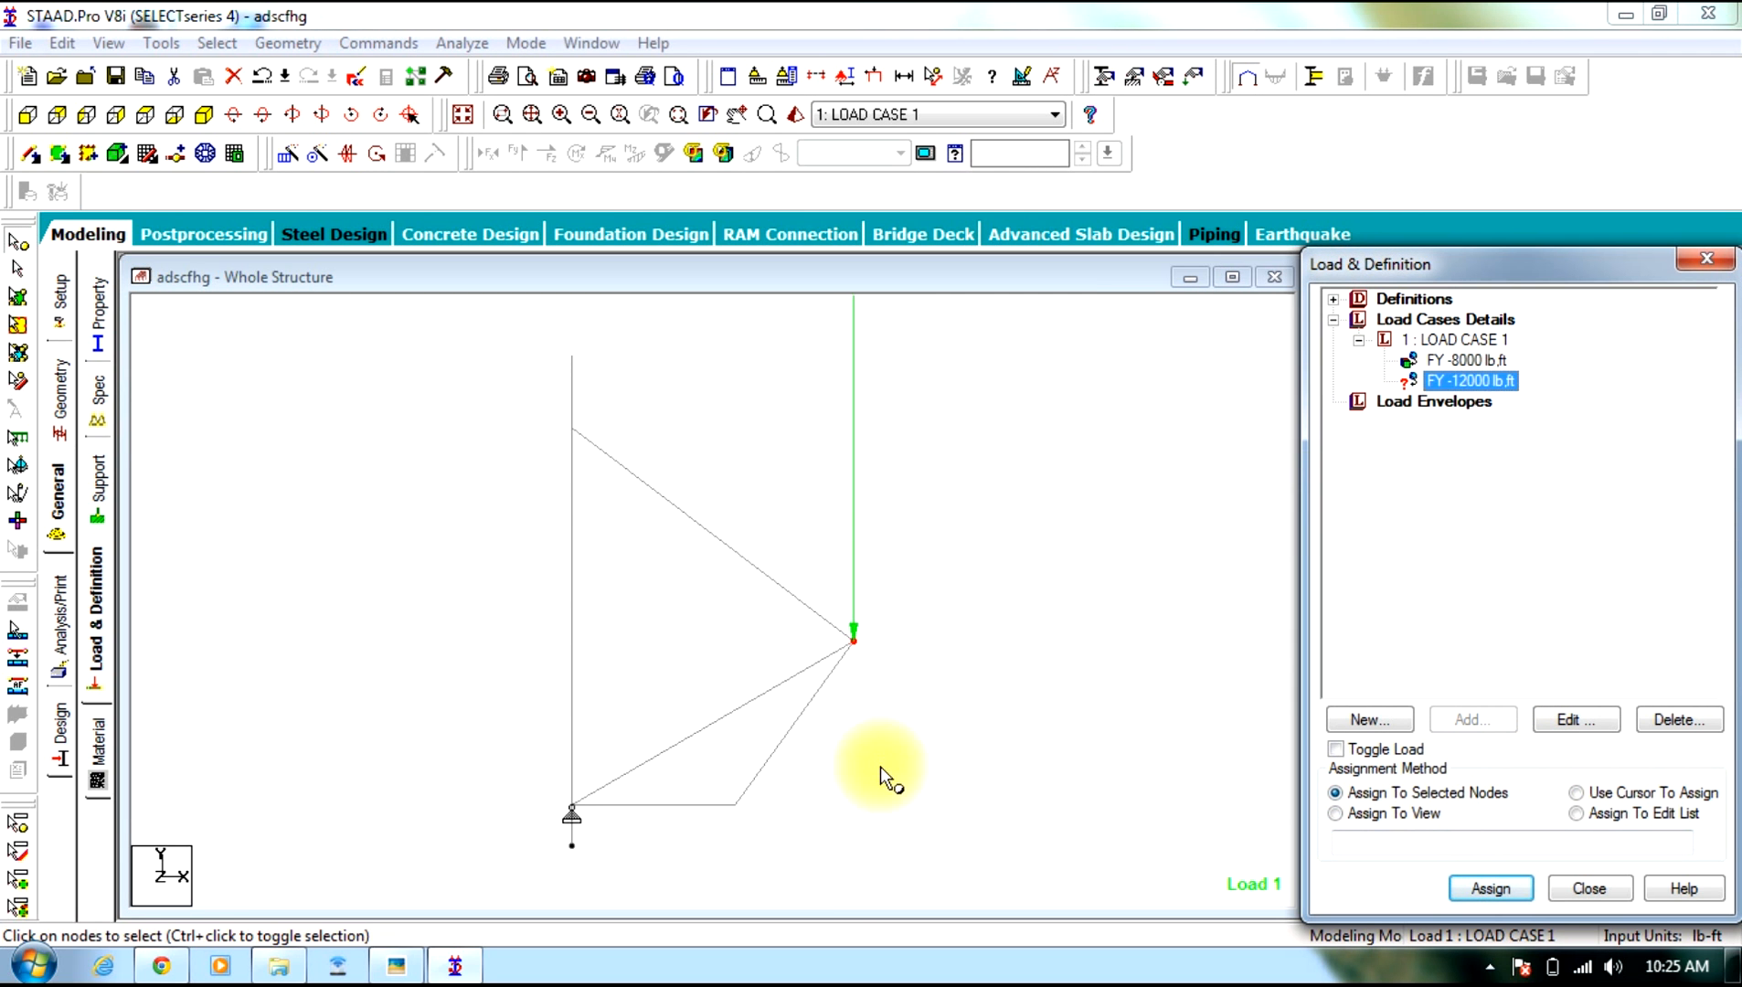
click(880, 773)
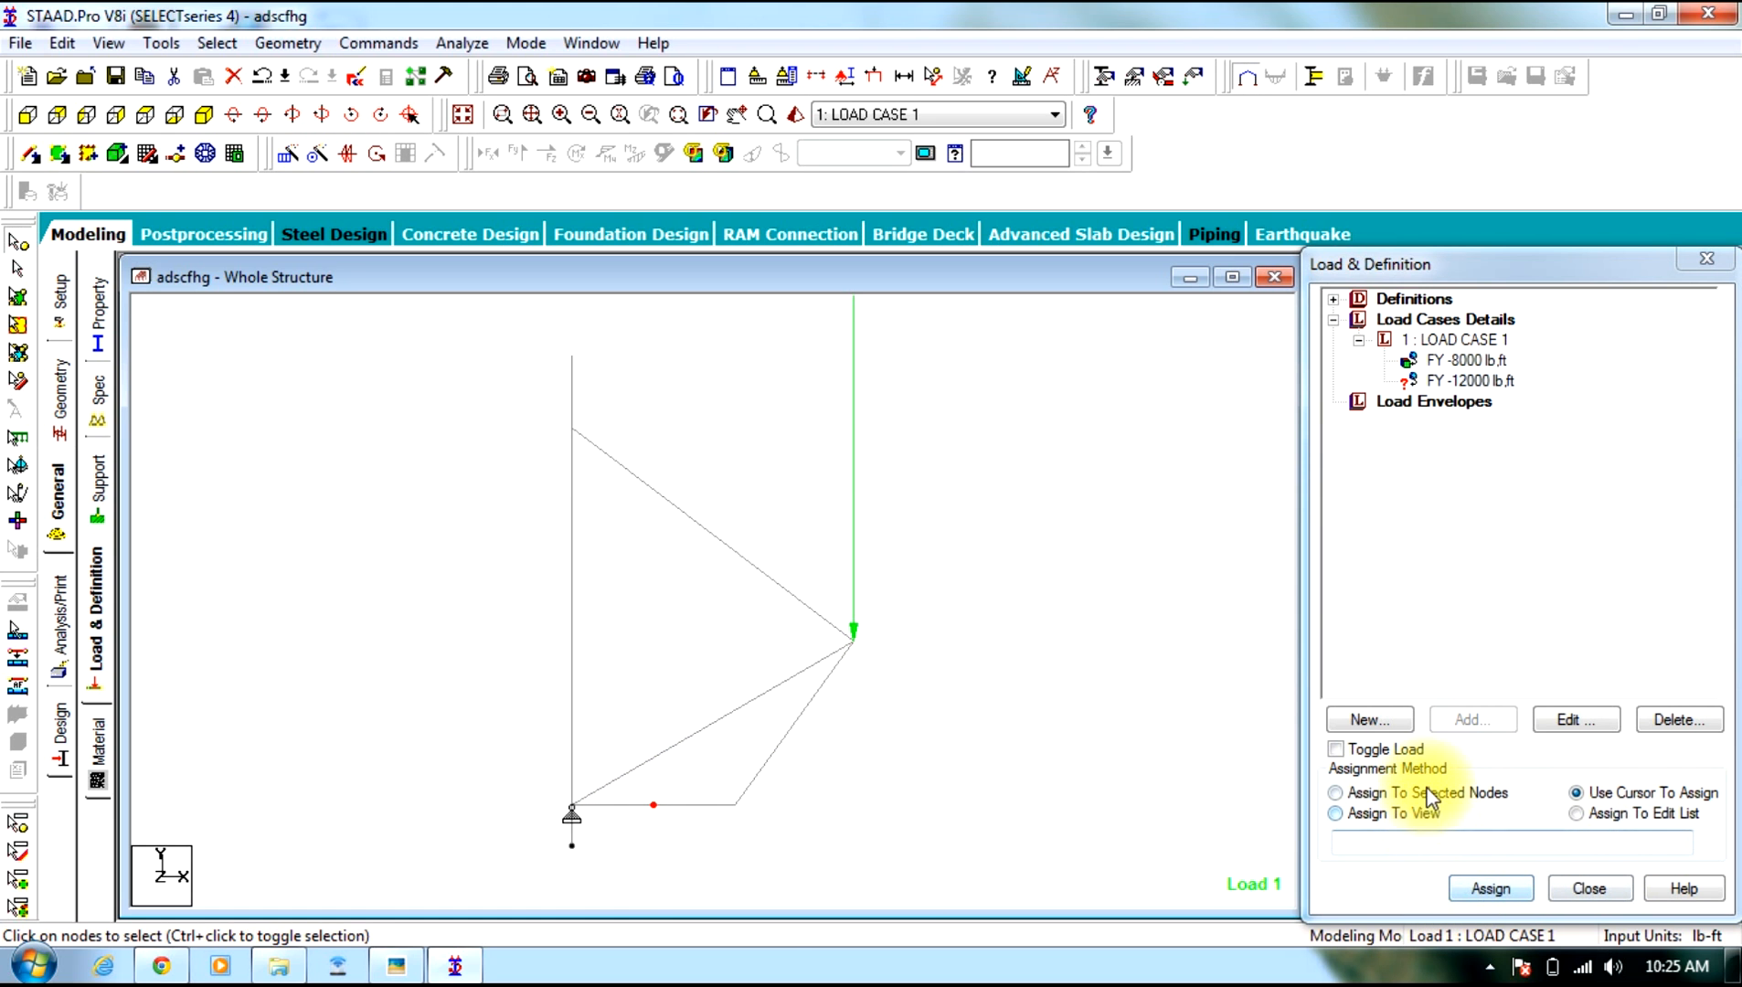
click(1430, 794)
click(1489, 887)
click(1546, 653)
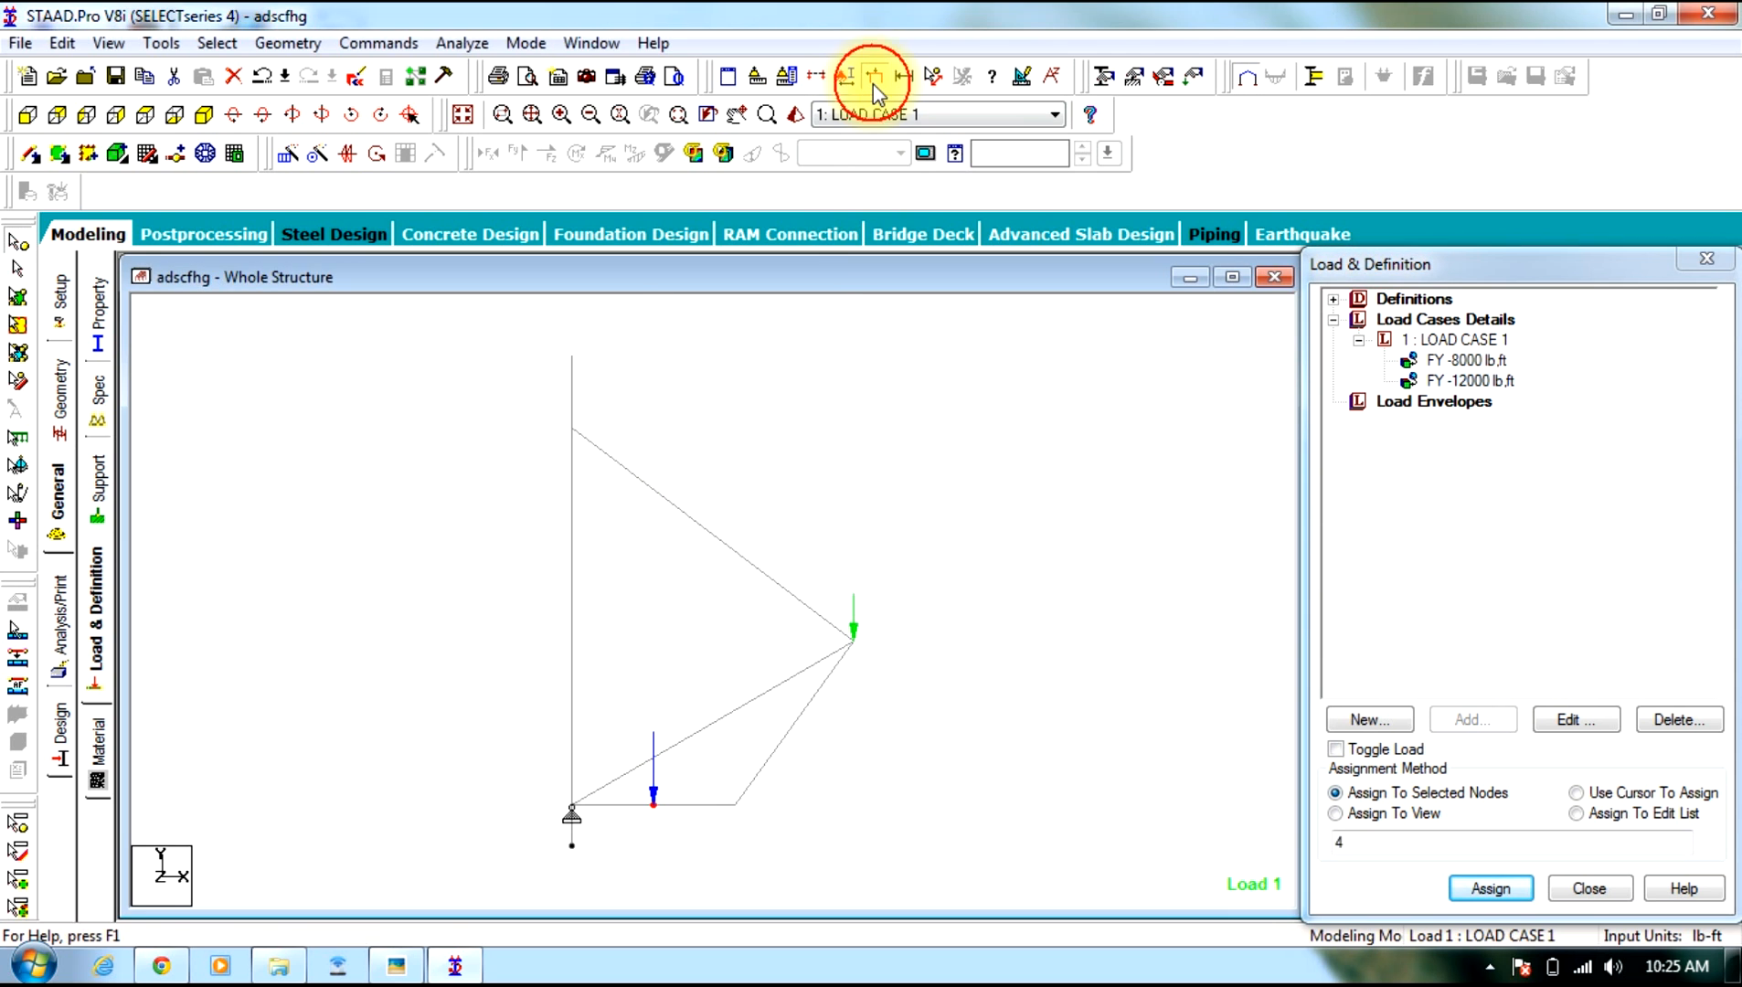
click(396, 966)
click(396, 966)
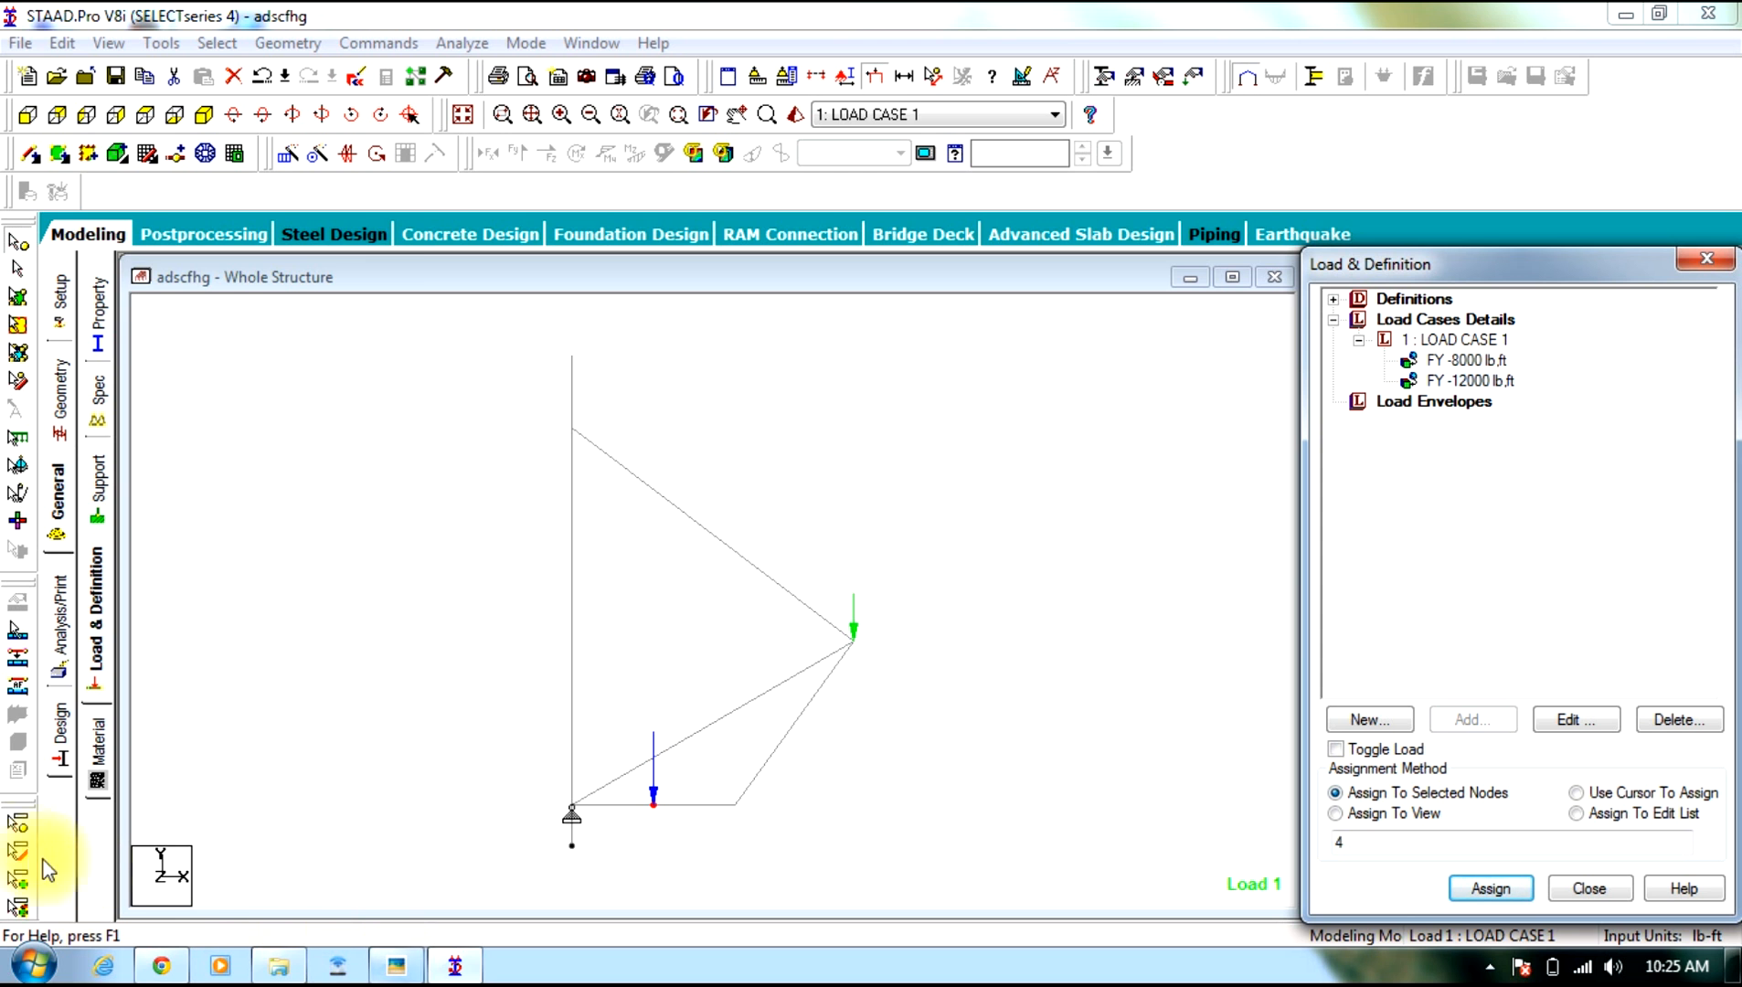
Set the current steel design code to IS800
click(57, 736)
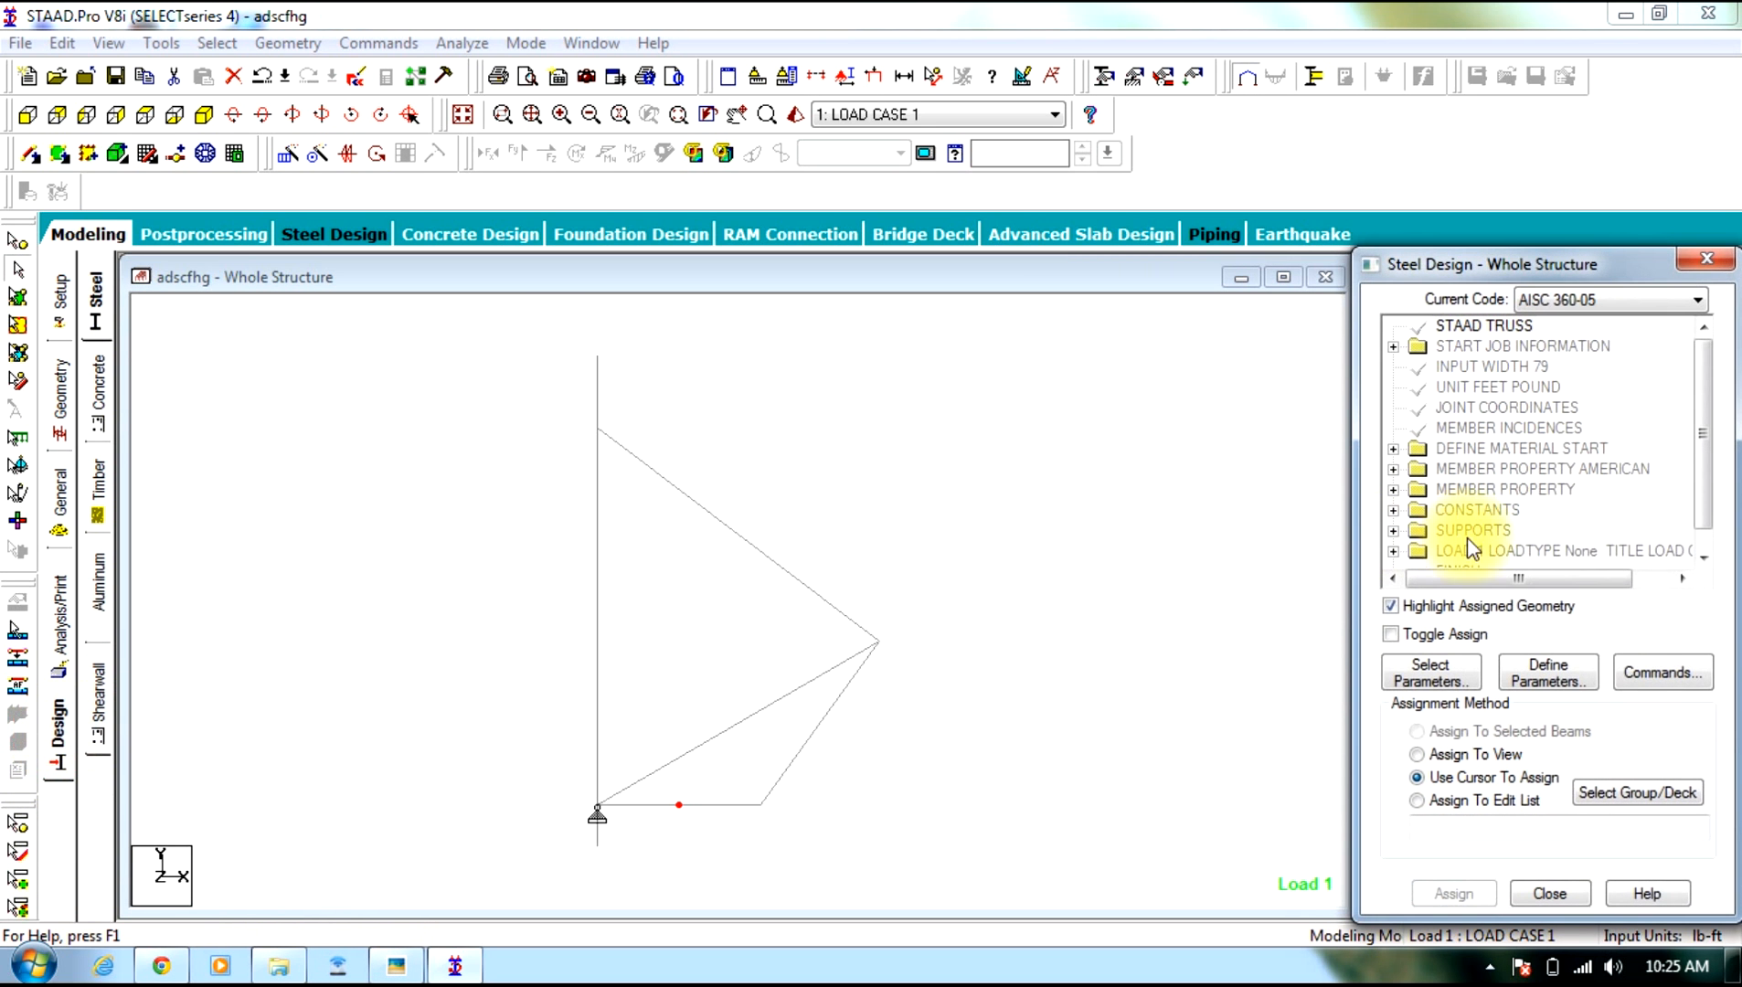
click(1656, 297)
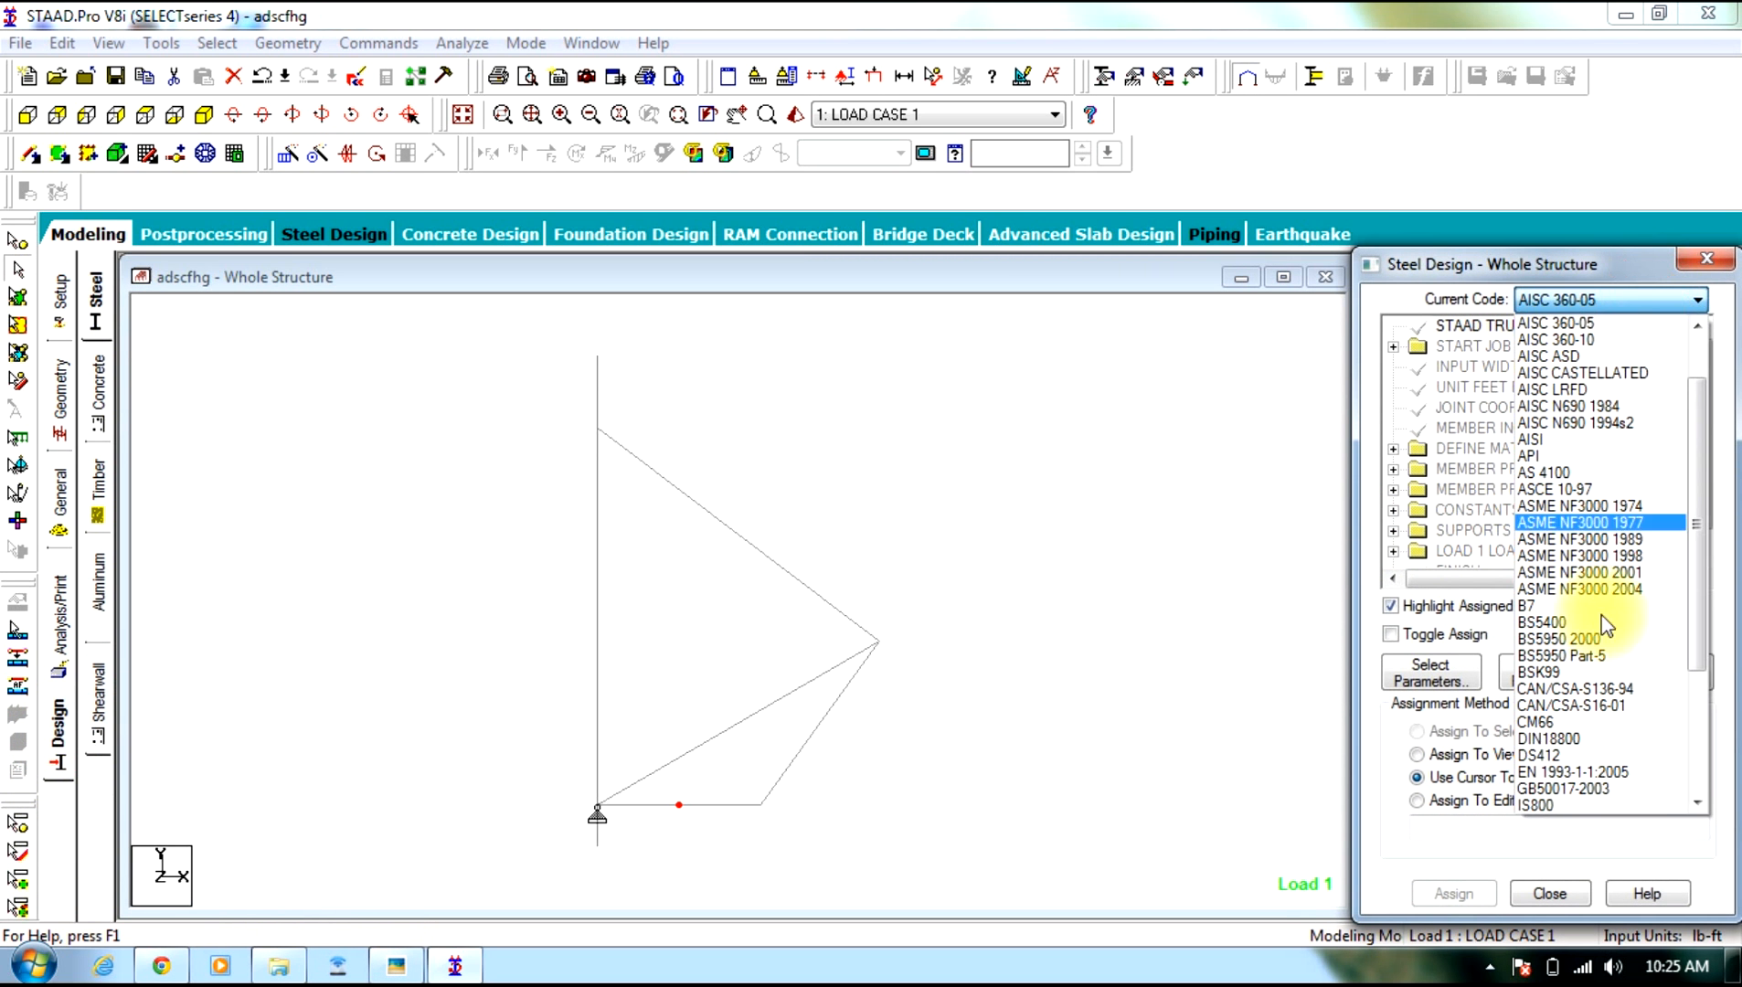
click(1573, 808)
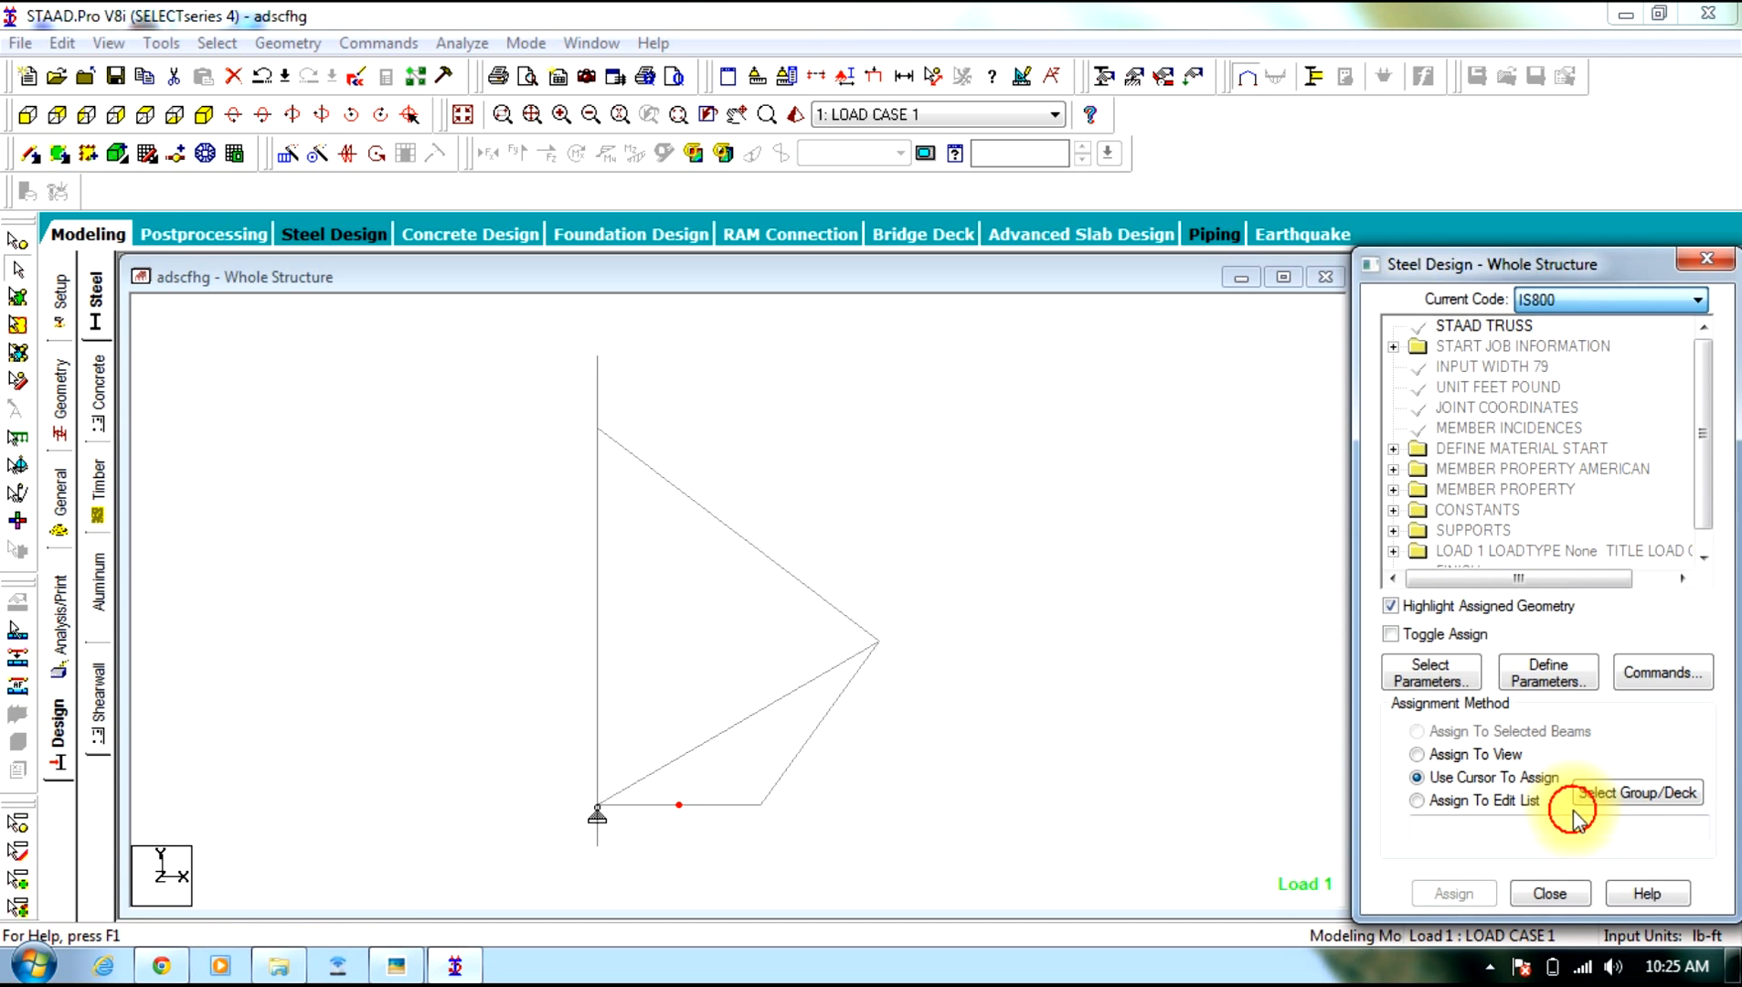
Add the CHECK CODE and TAKE OFF steel design commands
click(1683, 673)
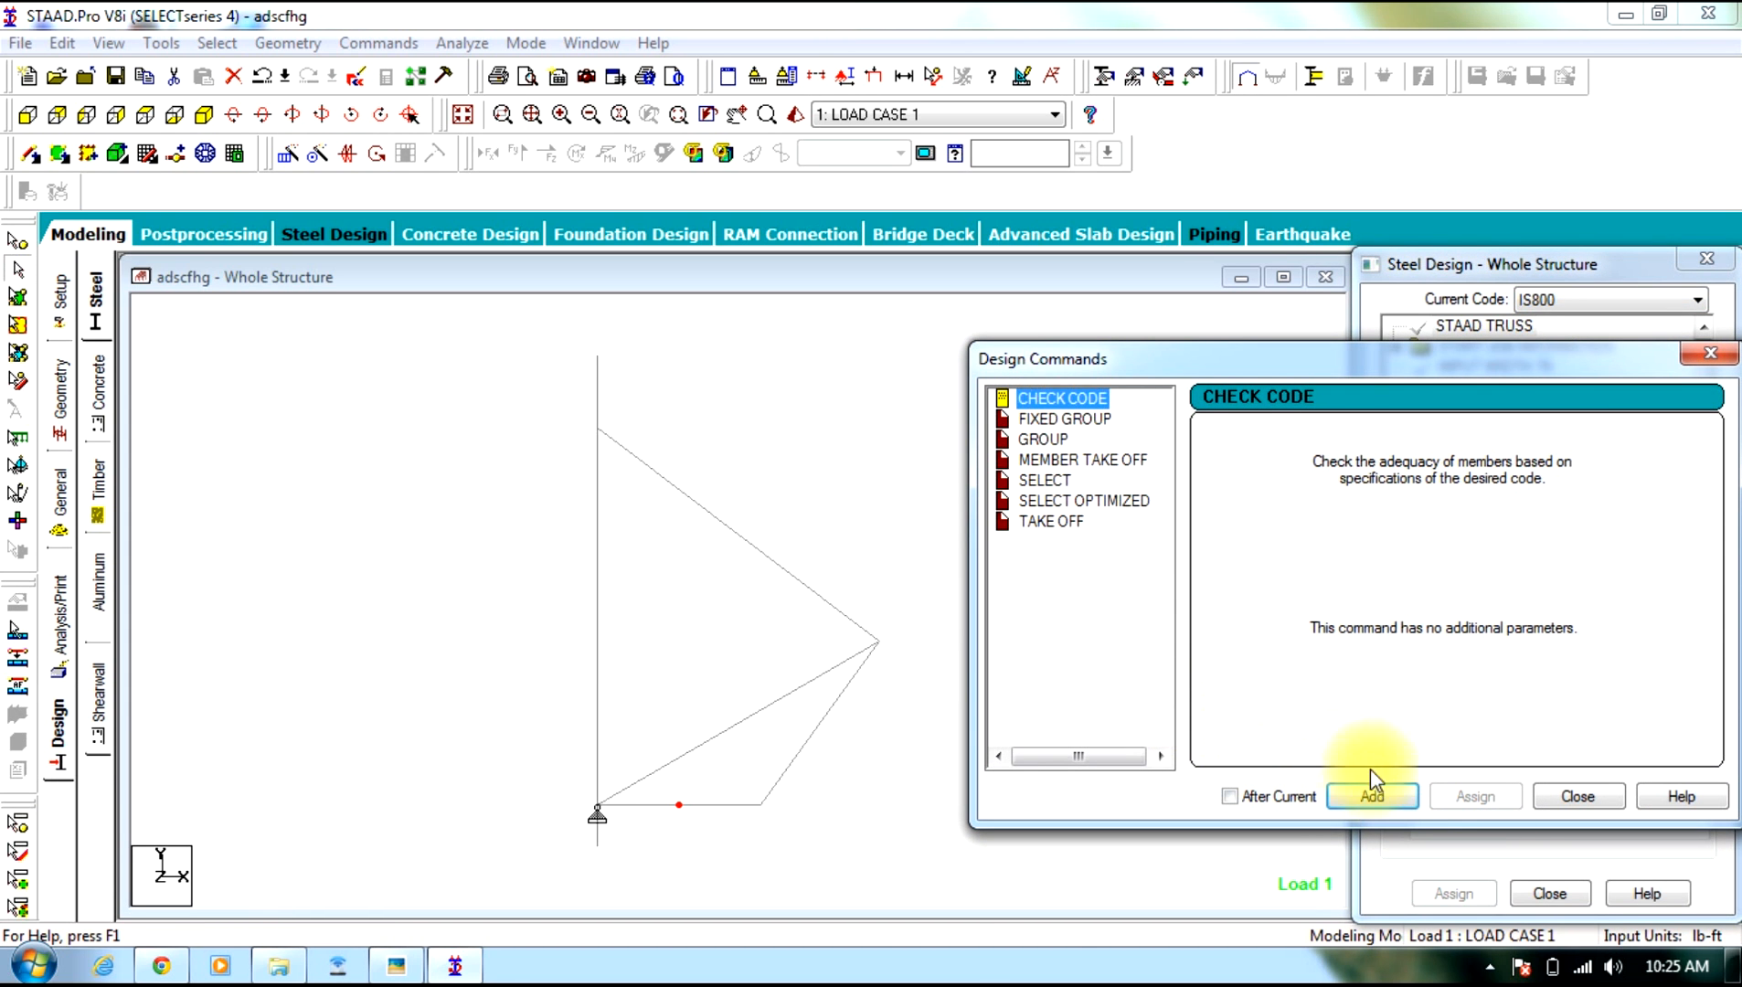
click(1372, 796)
click(1088, 547)
click(1371, 795)
click(1567, 795)
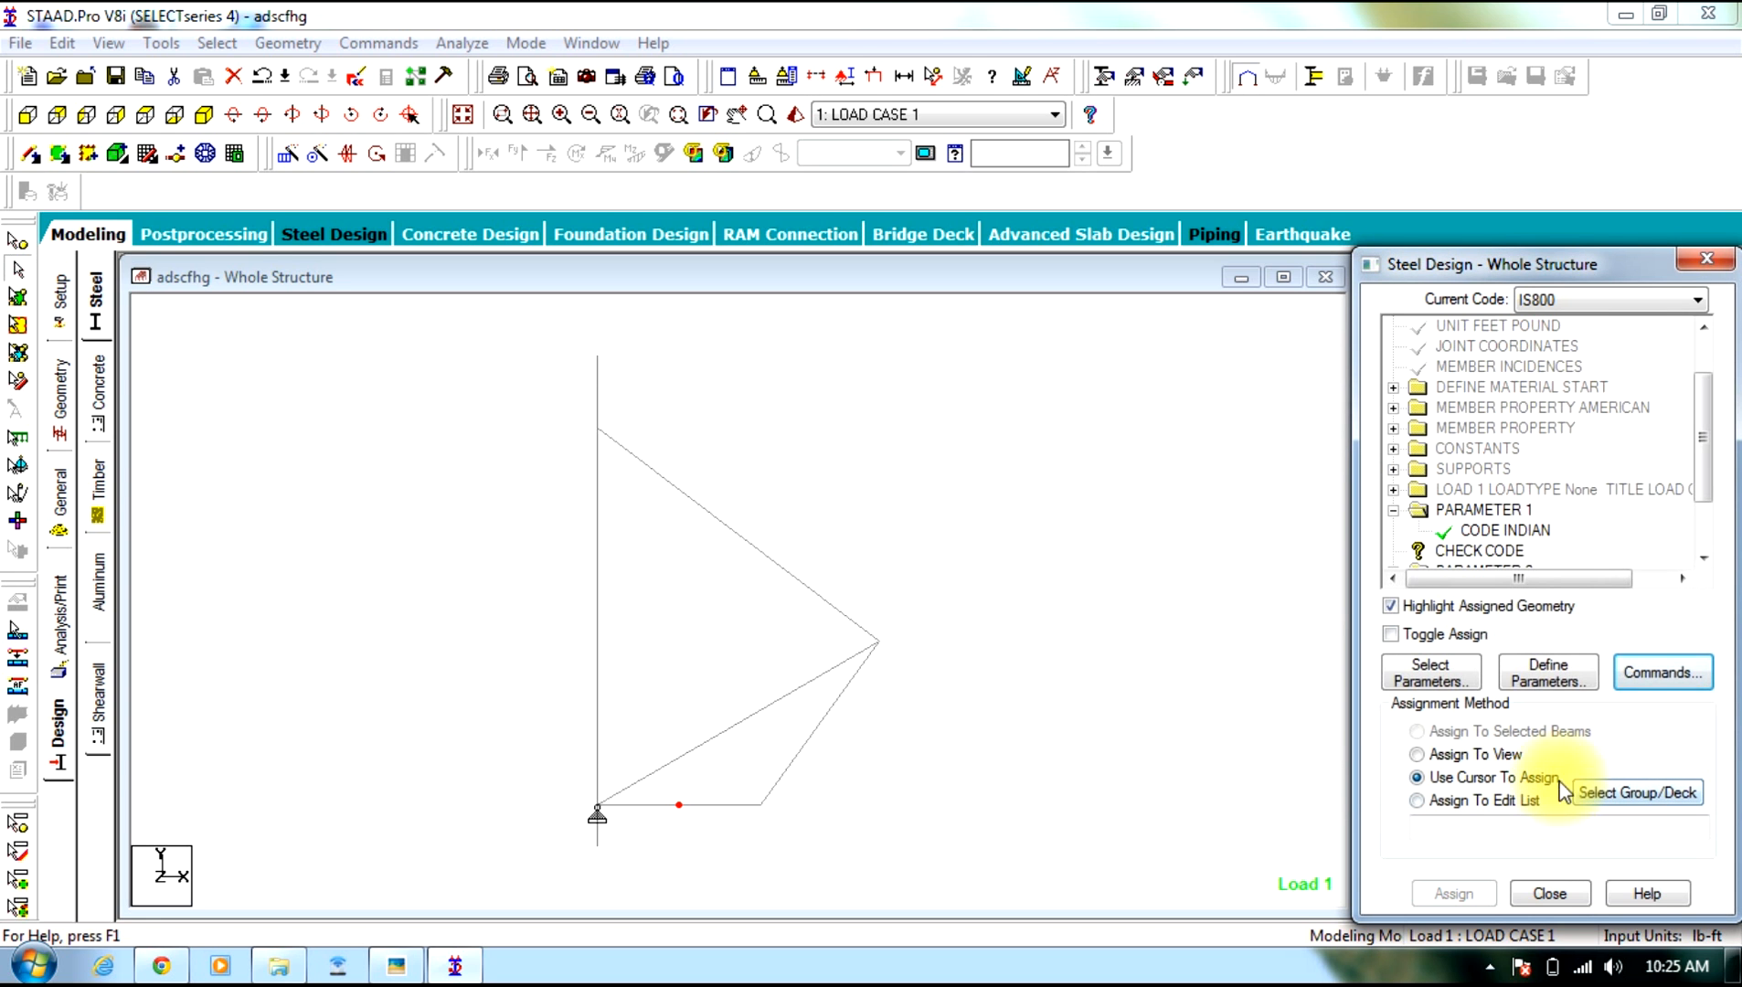
Assign the CHECK CODE command to all members of the structure
drag(1715, 414, 1729, 600)
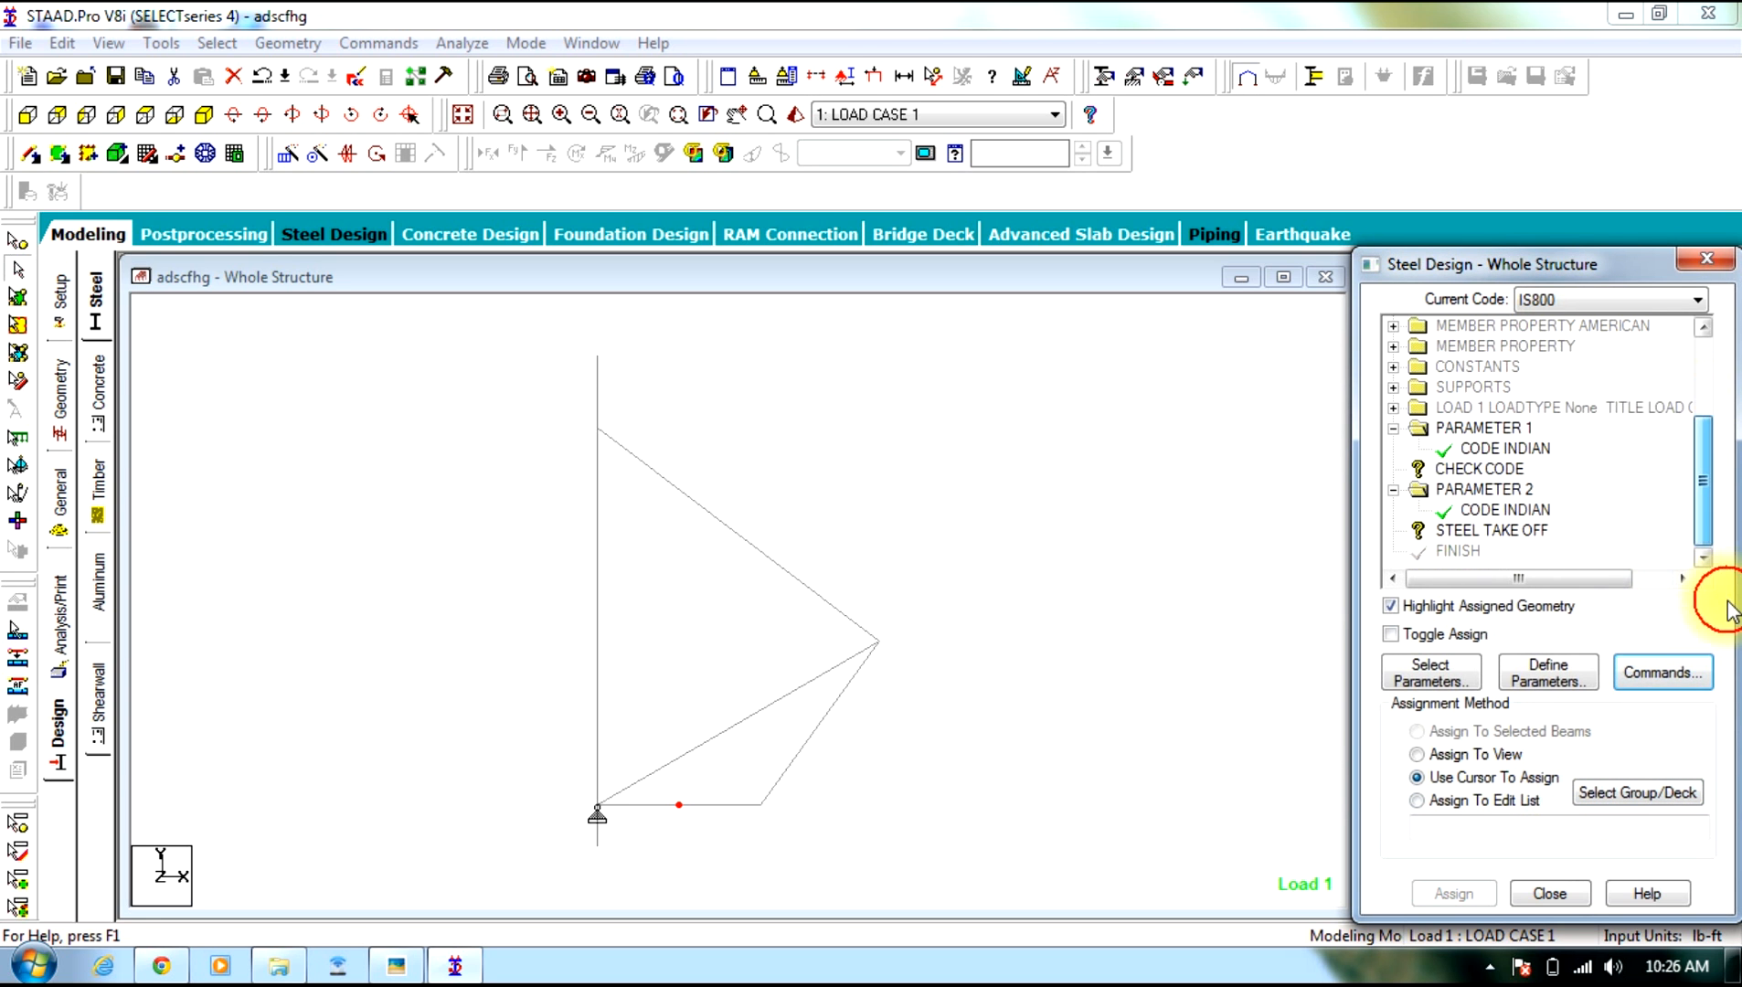
click(1429, 466)
drag(1119, 330, 724, 846)
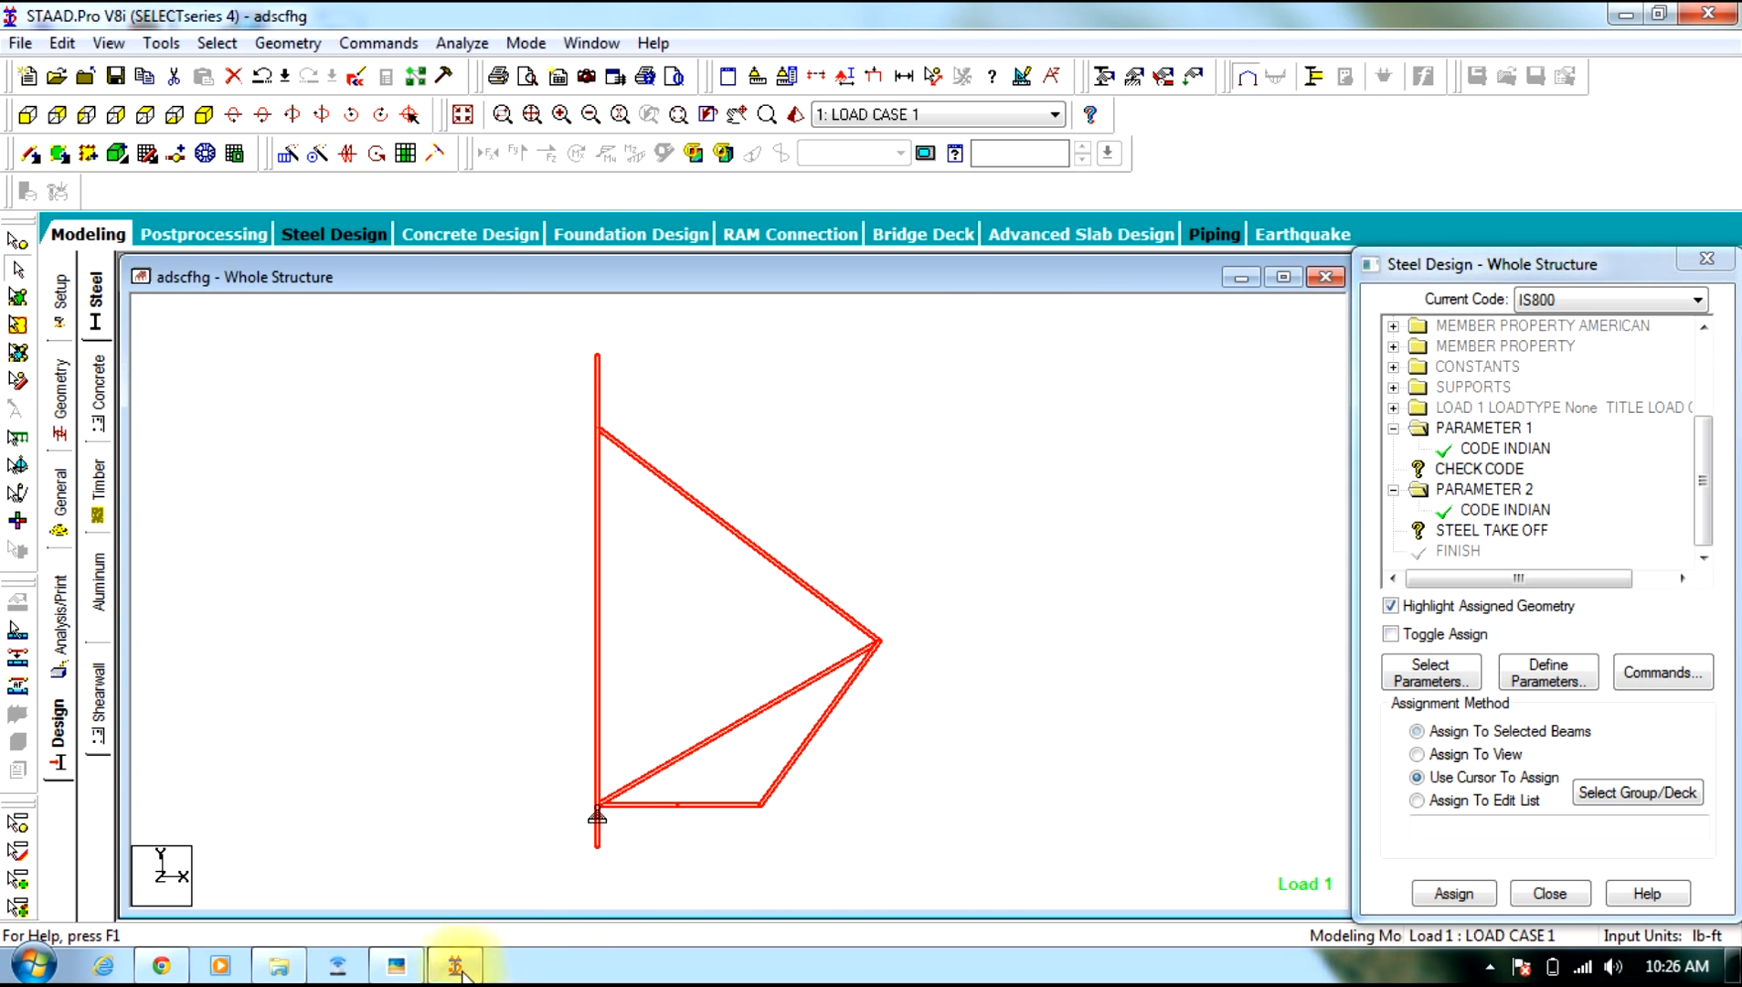
click(1456, 896)
click(1547, 649)
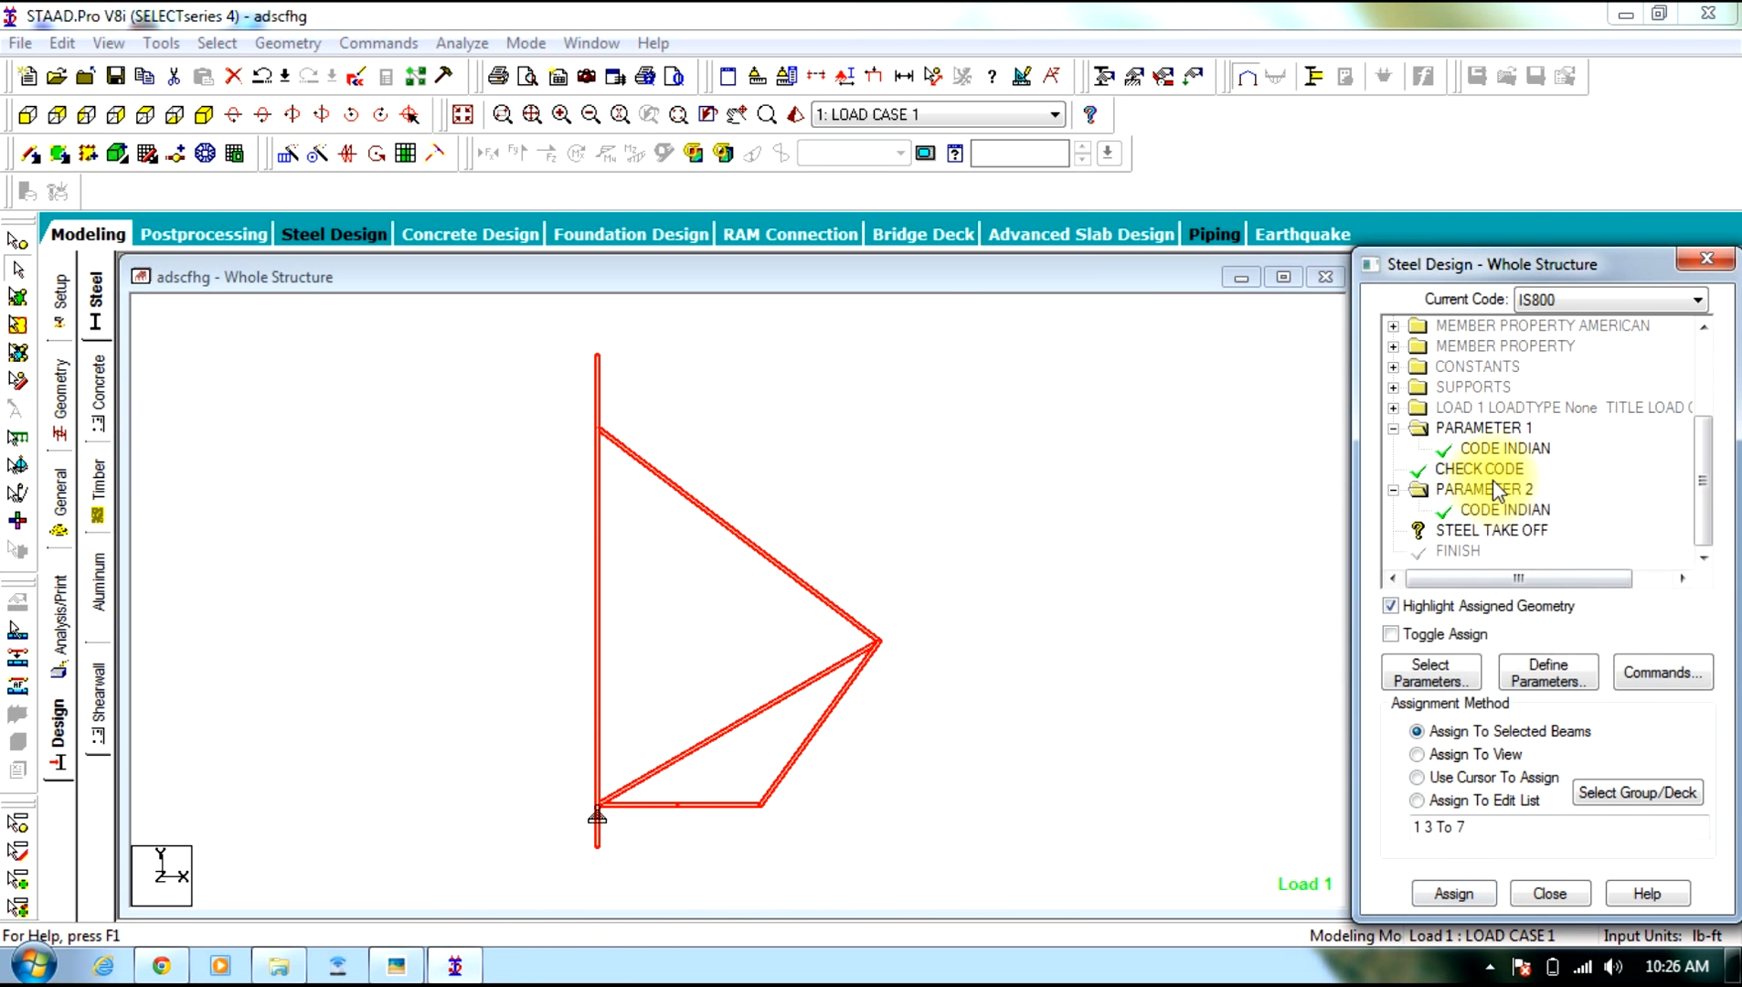
Assign the STEEL TAKE OFF command under Parameter 2 to all members of the structure
click(1488, 529)
drag(1068, 338, 433, 960)
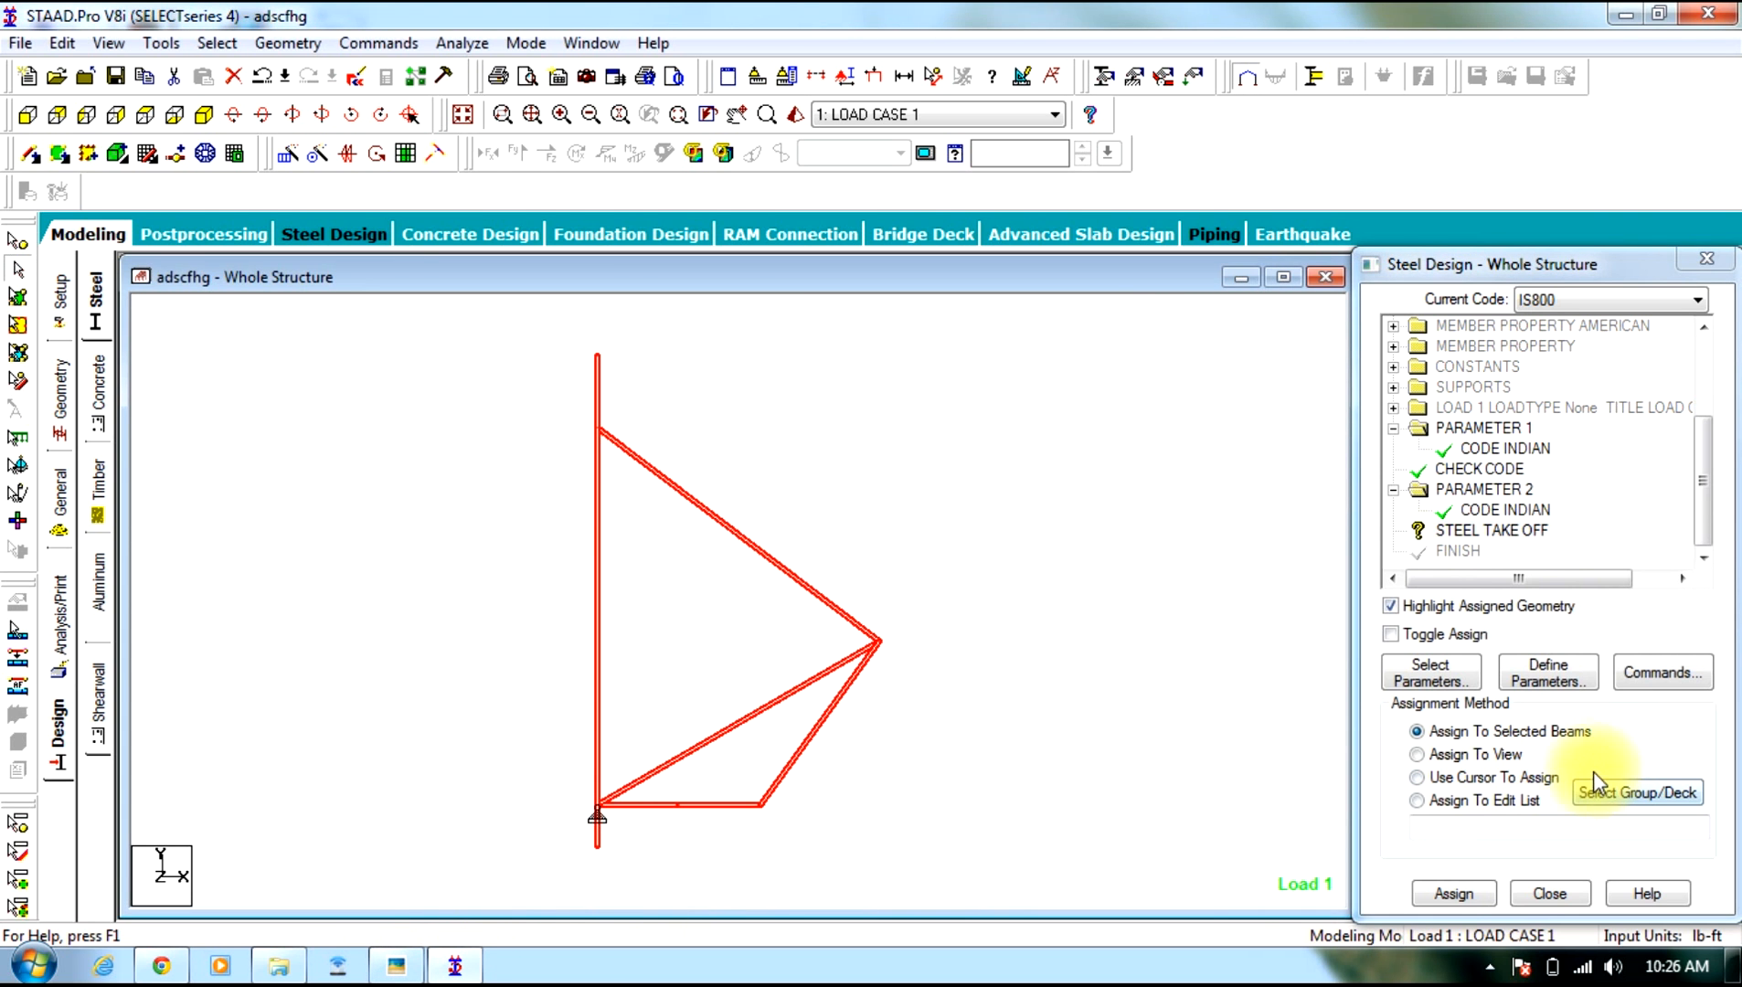
click(1454, 894)
click(1549, 650)
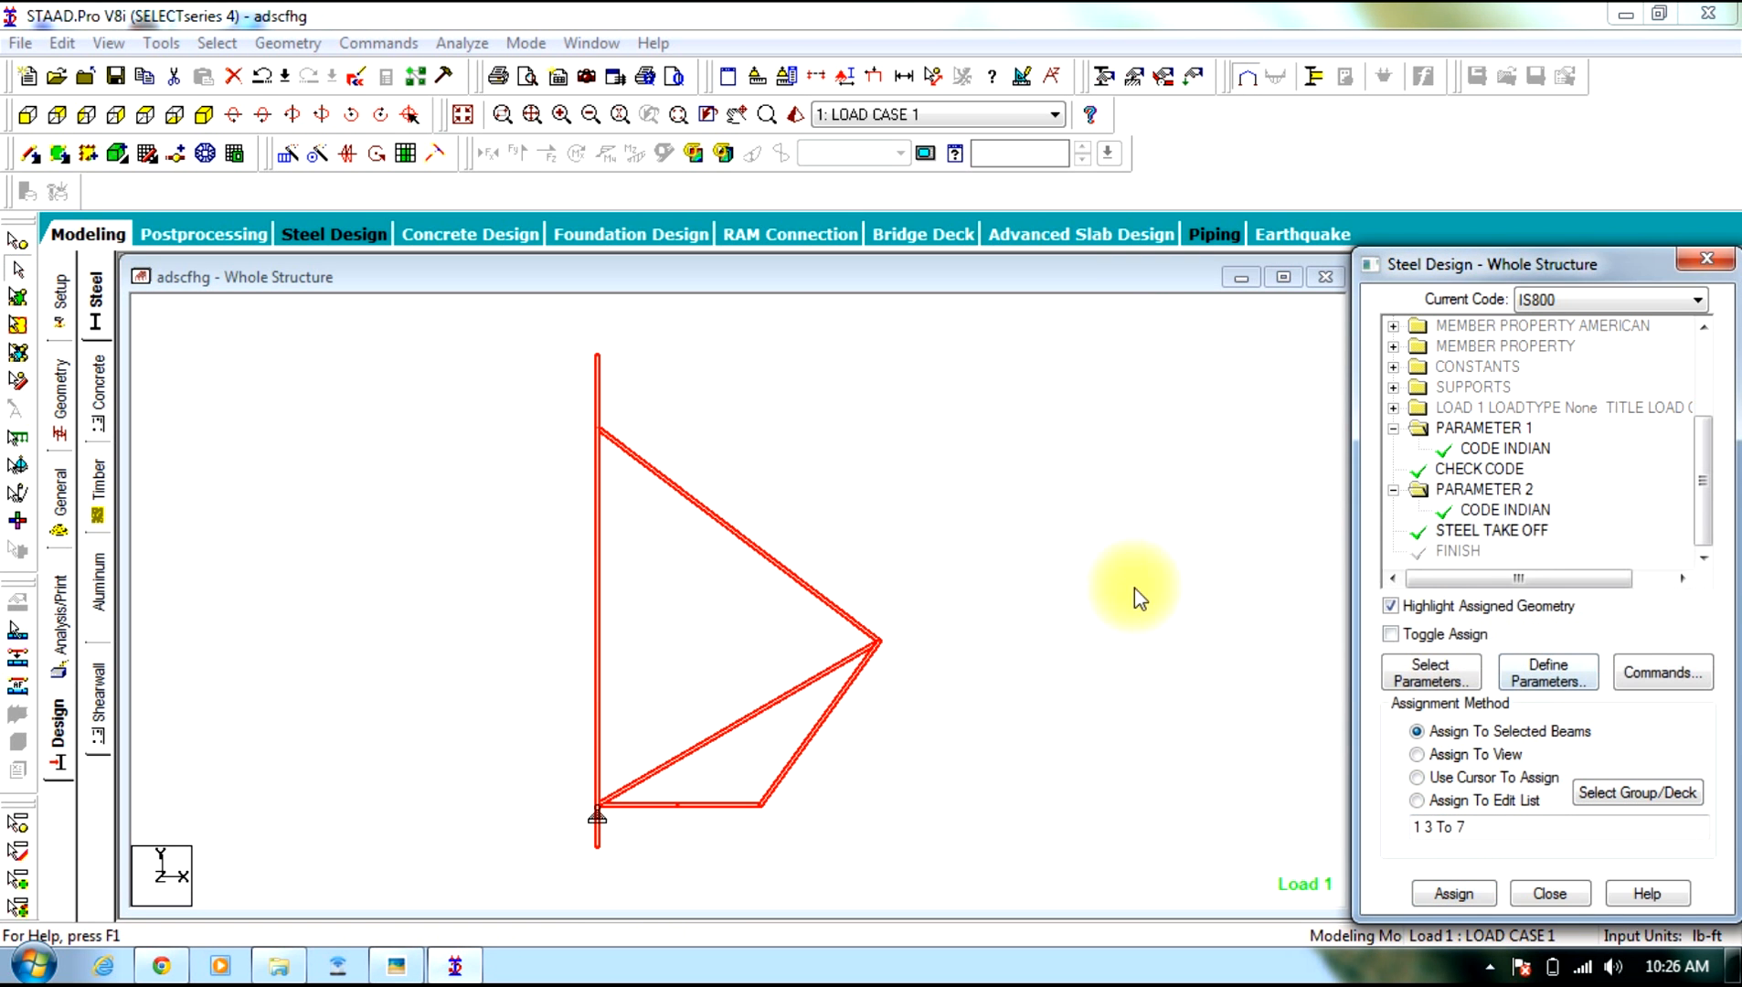
click(1140, 599)
Add a Perform Analysis command with the No Print option
click(55, 617)
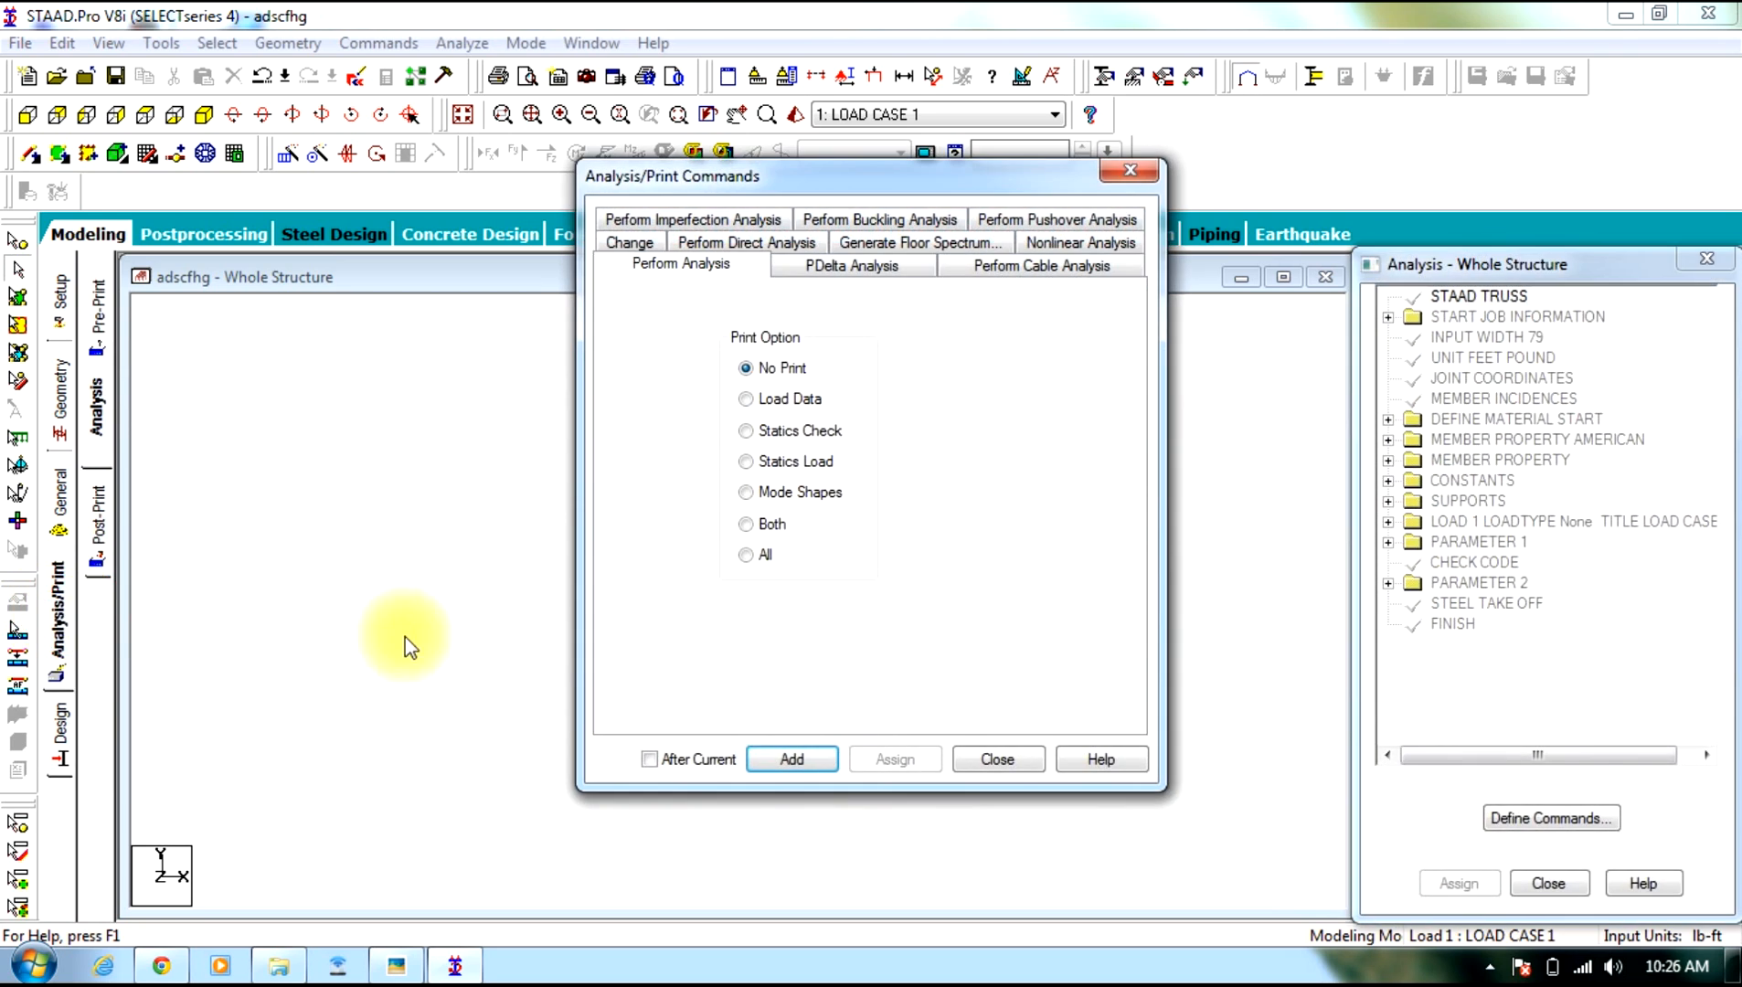
click(794, 759)
click(997, 760)
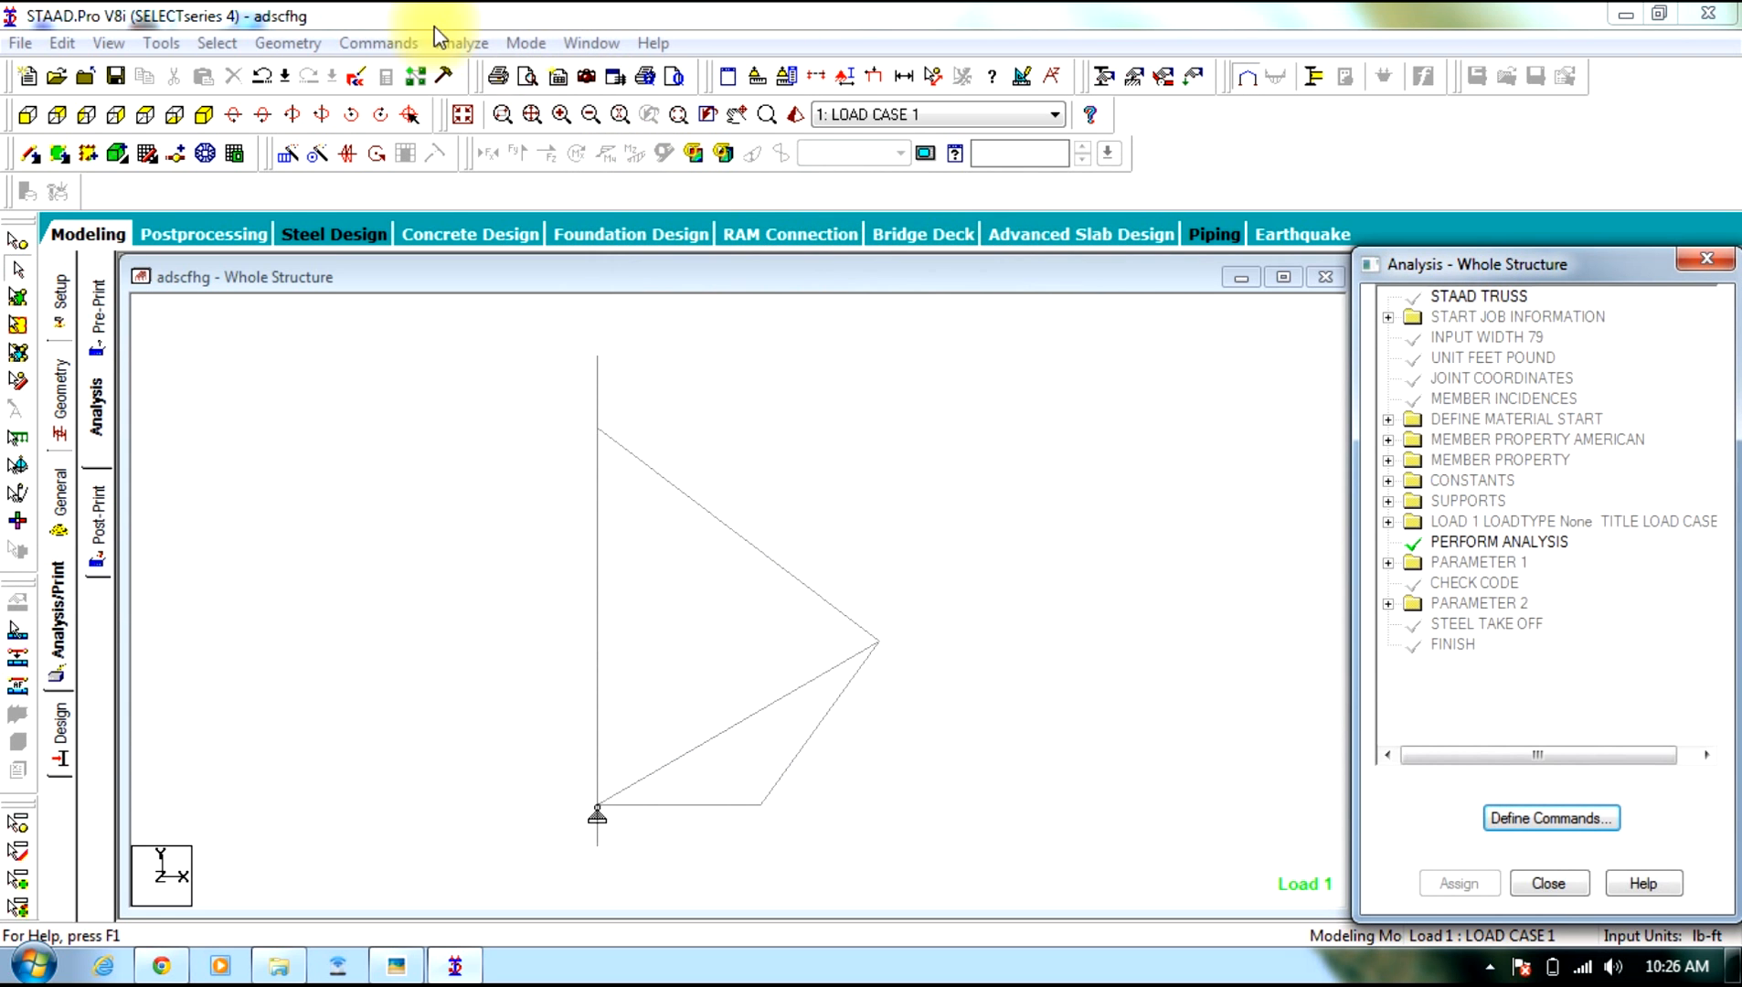
Run the analysis, saving the modified structure and staying in modeling mode when it finishes
click(467, 43)
click(493, 71)
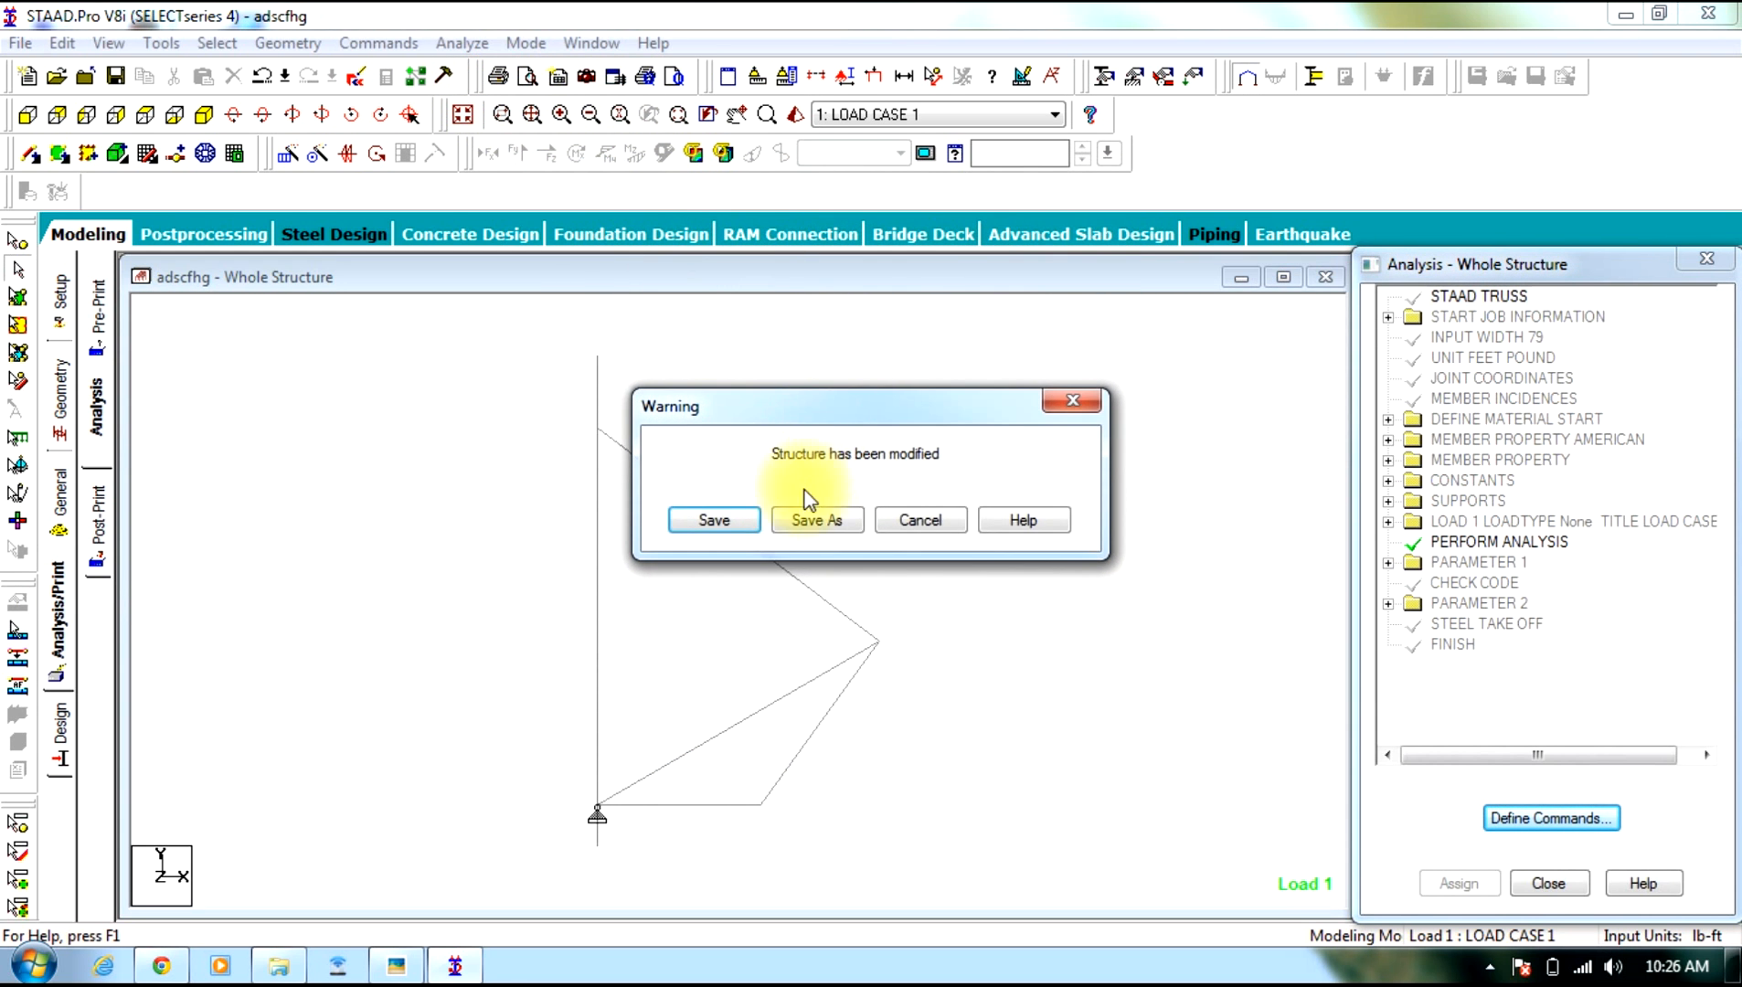
click(722, 521)
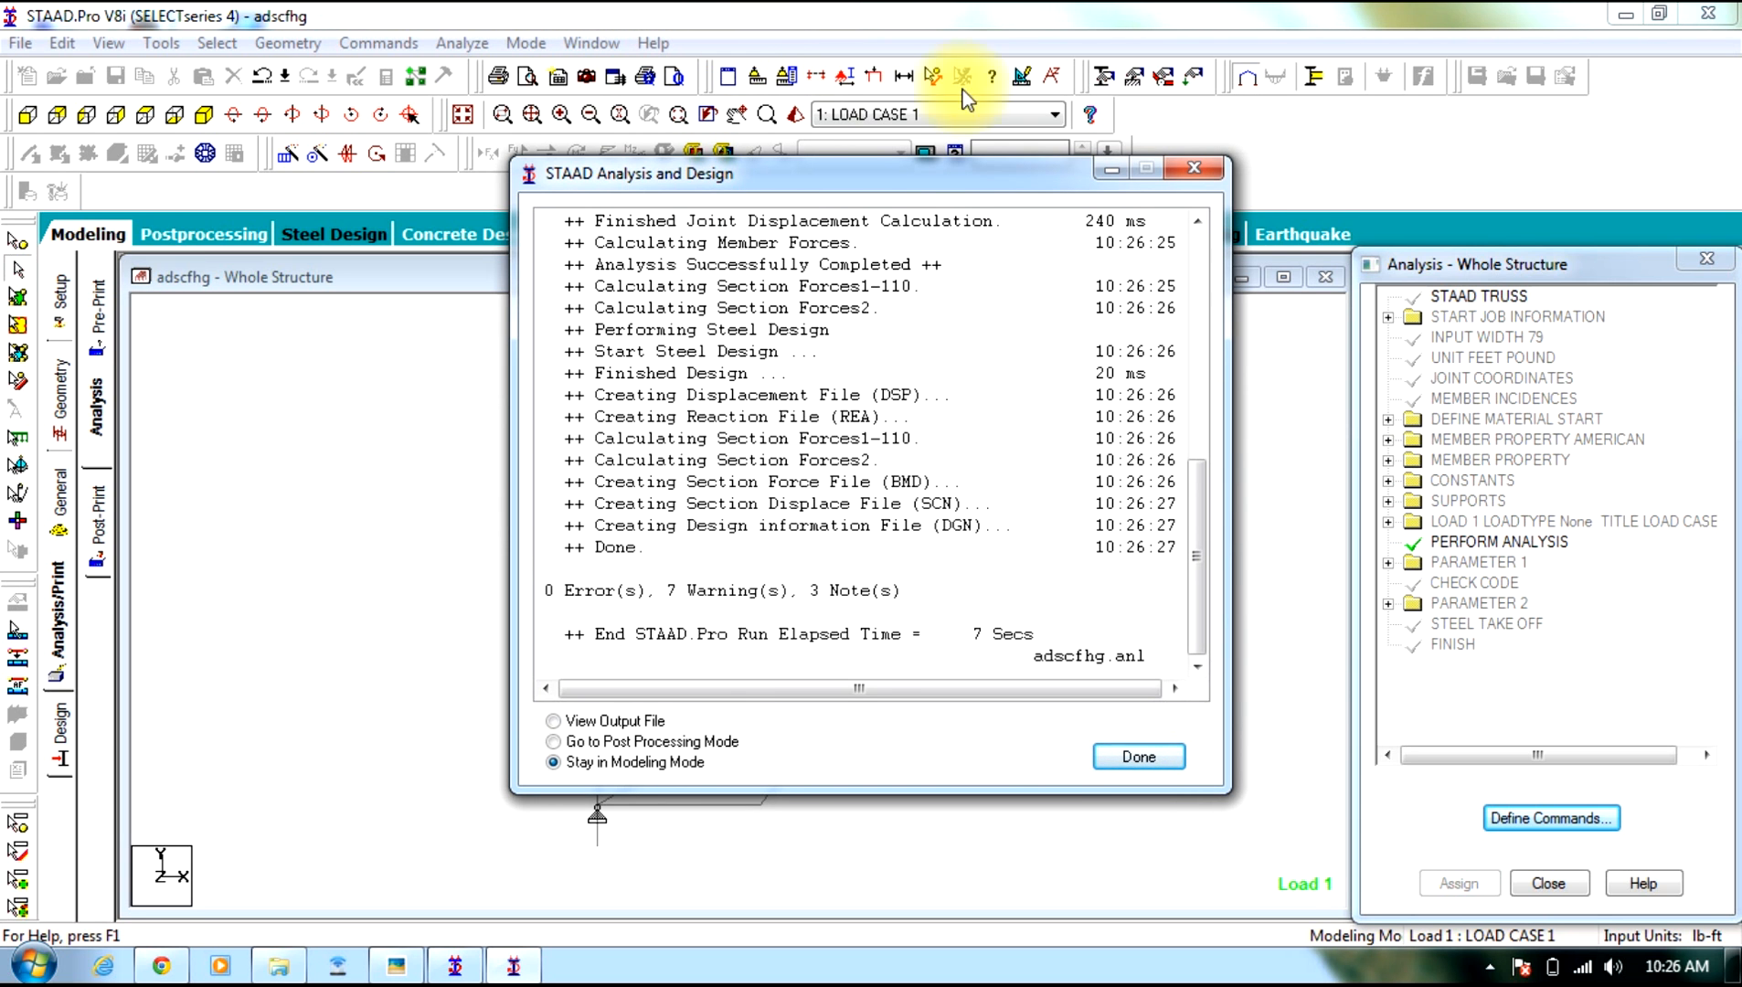
click(1138, 766)
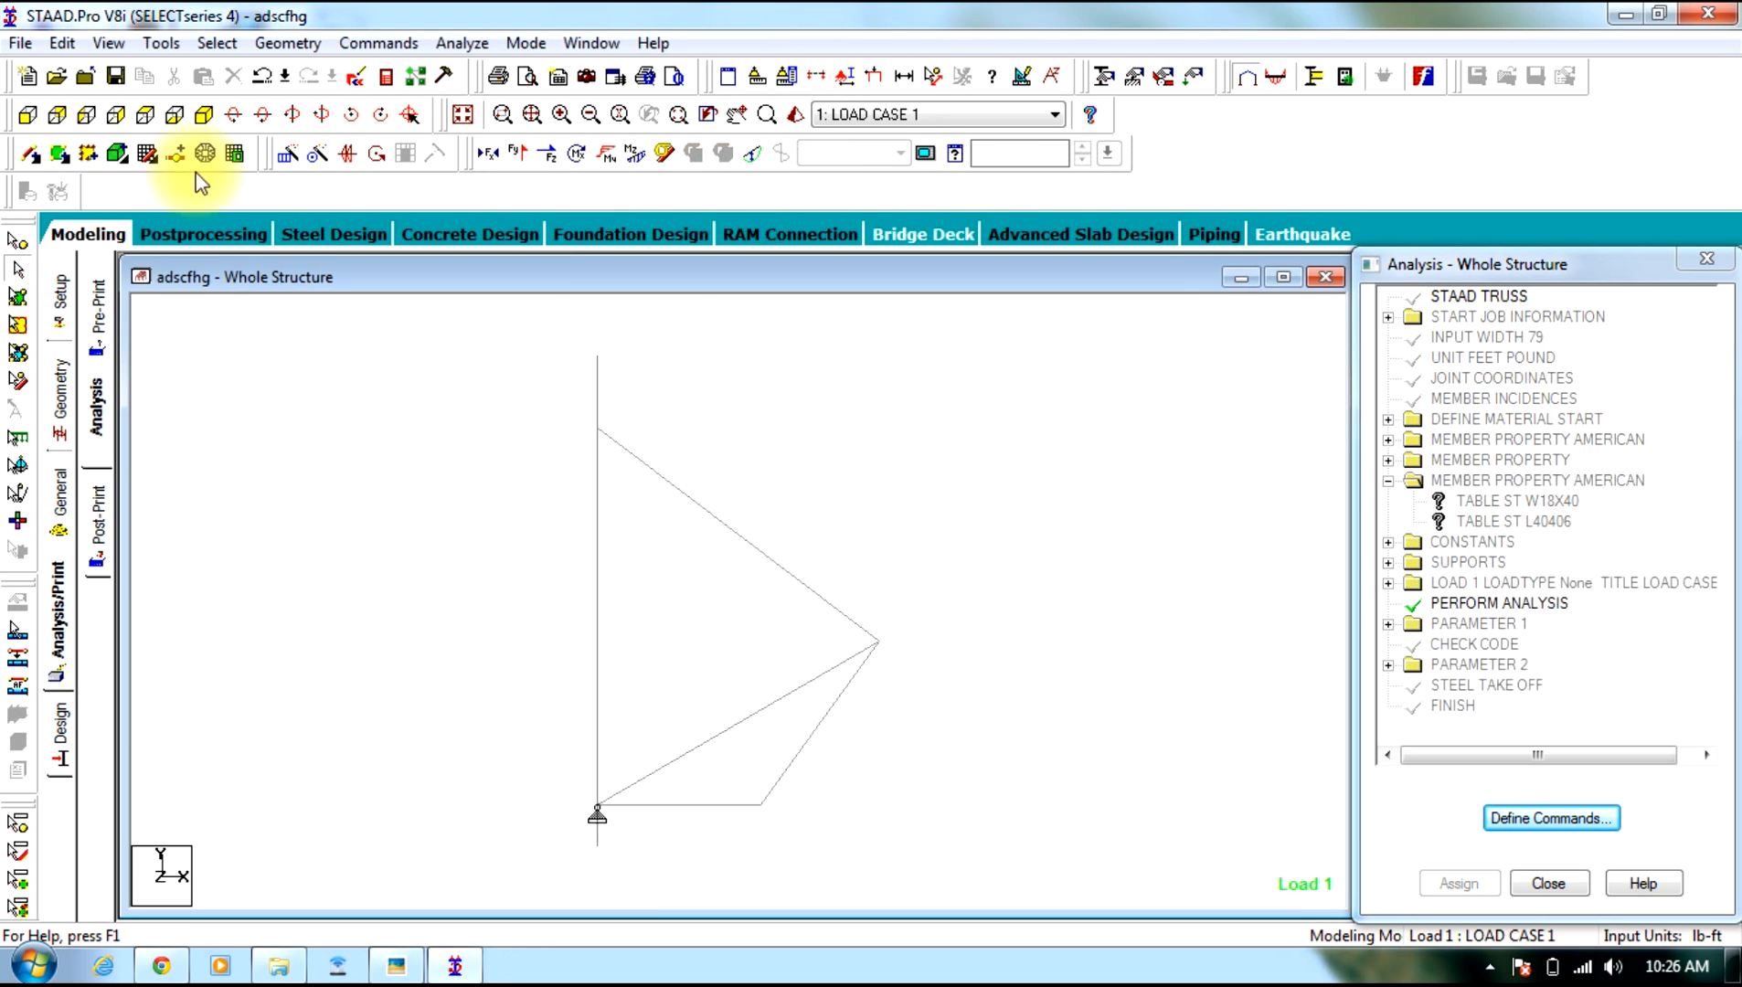
Select all failed beams by specification to check which members fail the design, and clear the selection
click(217, 43)
mouse_move(430, 837)
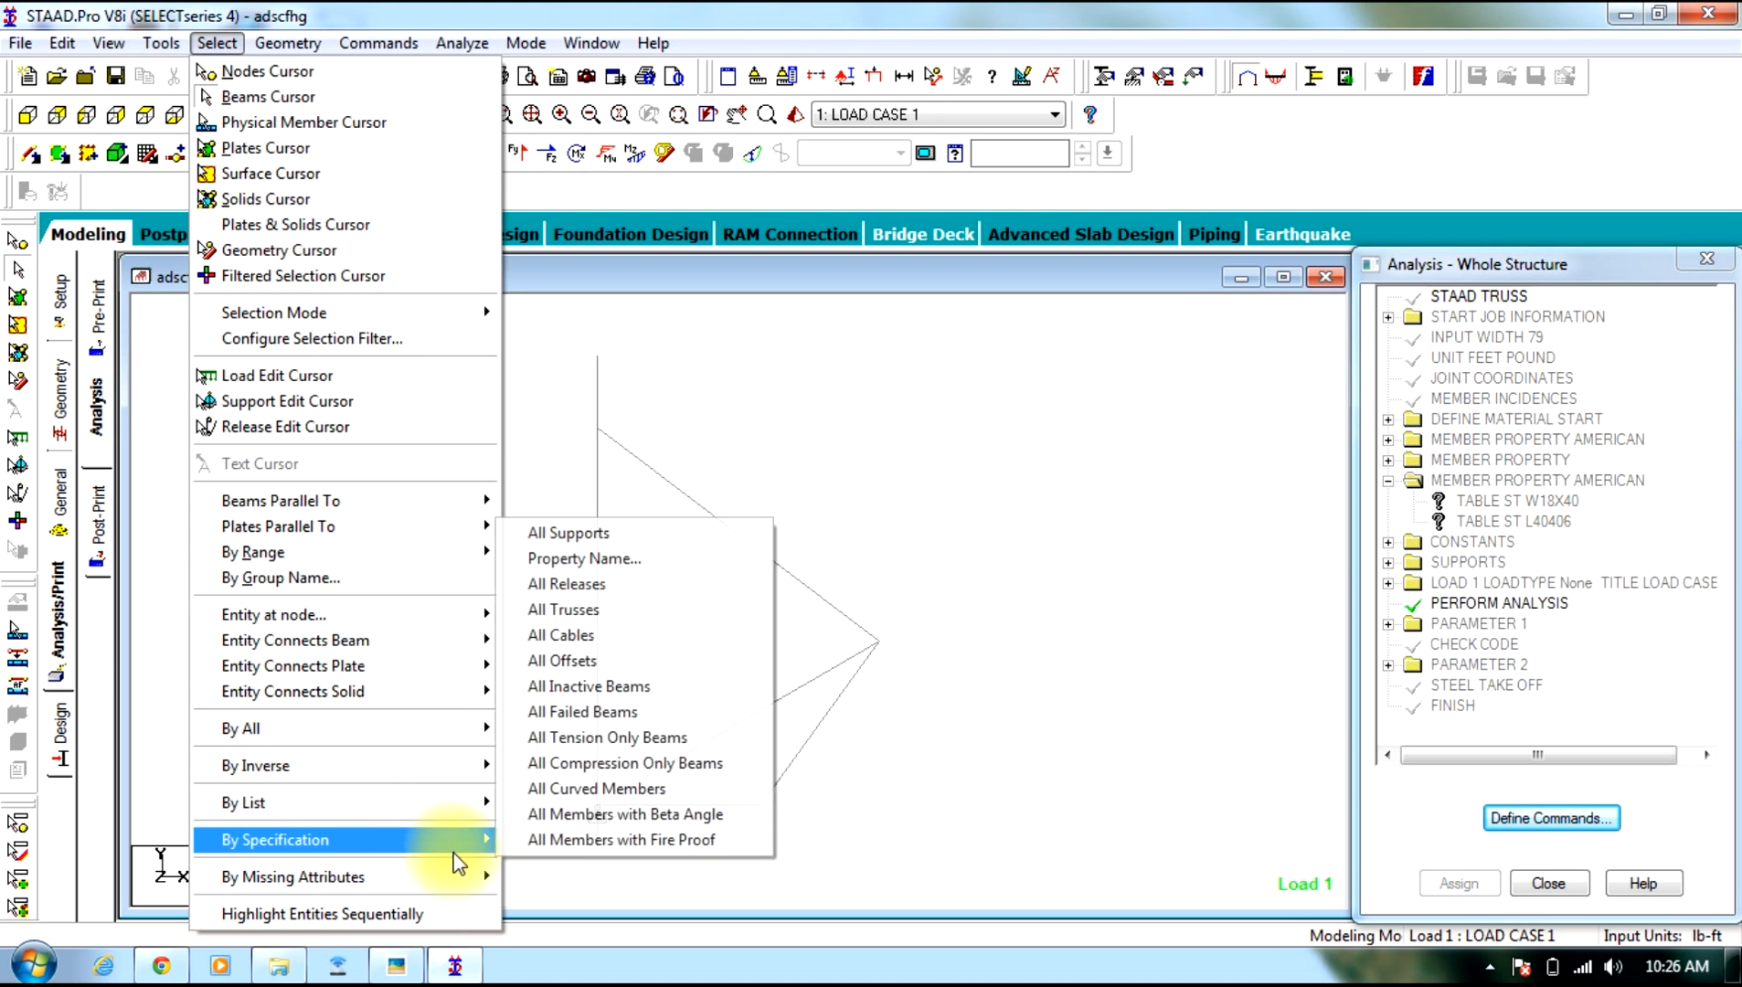
click(580, 712)
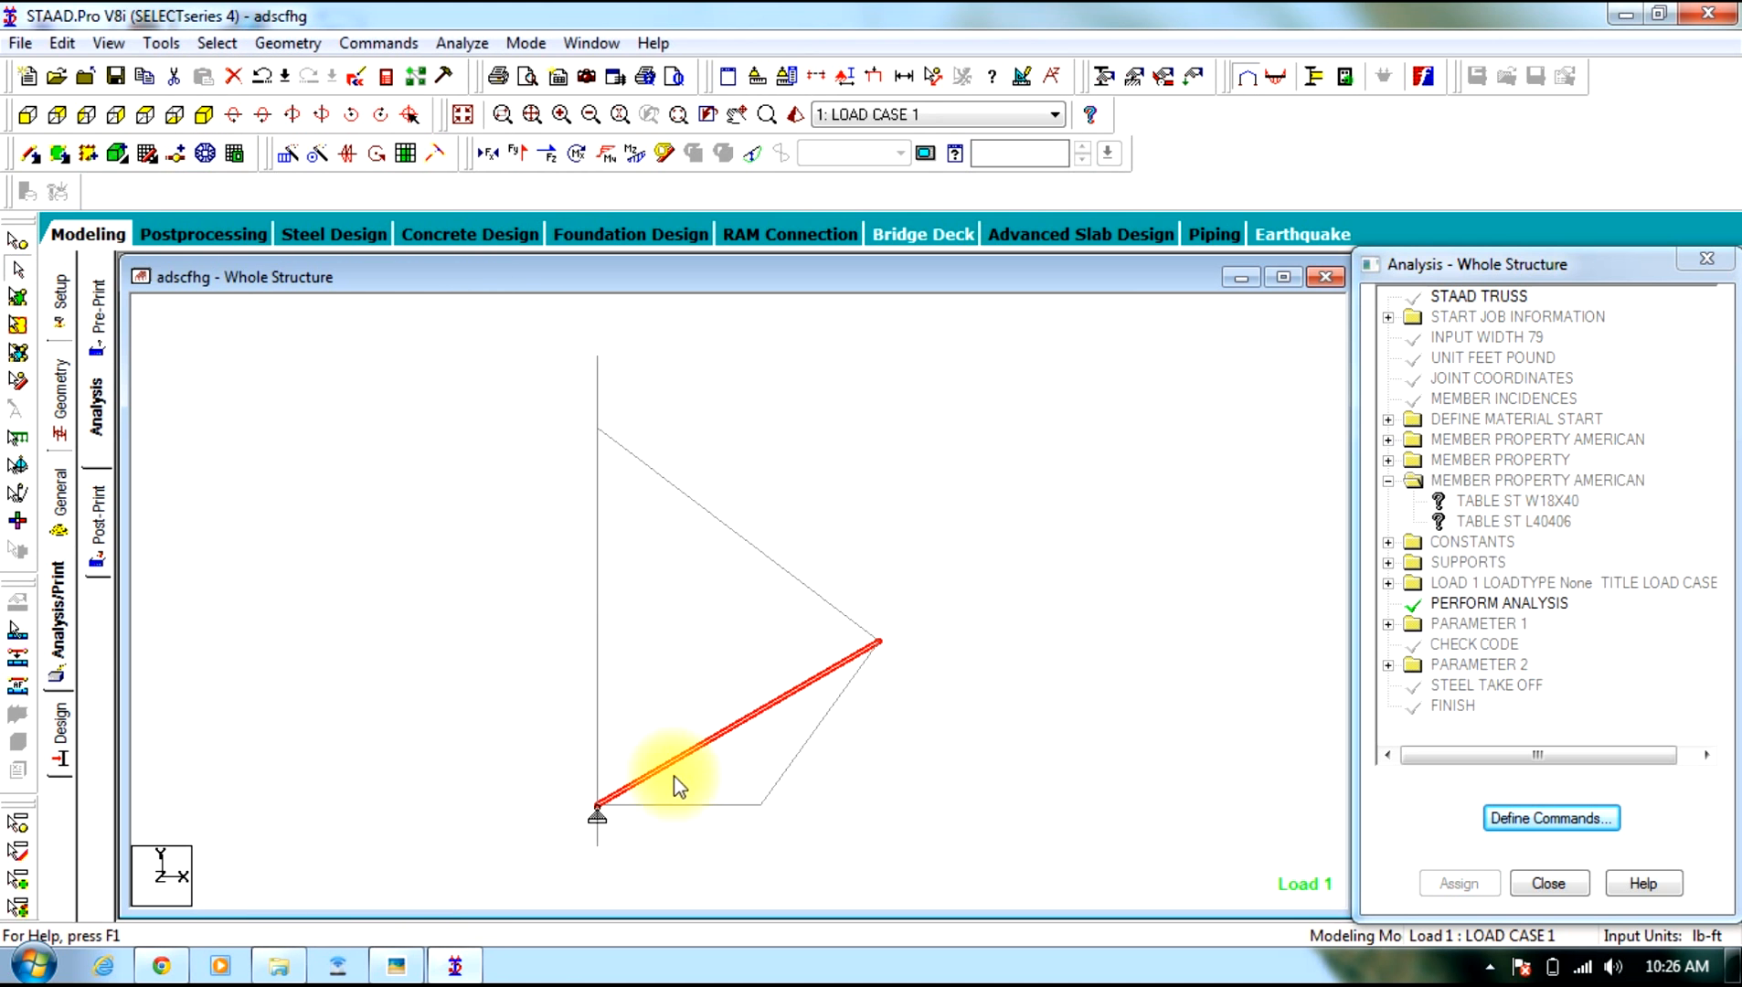
click(1004, 567)
Add the SELECT and a second TAKE OFF command to the IS800 steel design
click(60, 731)
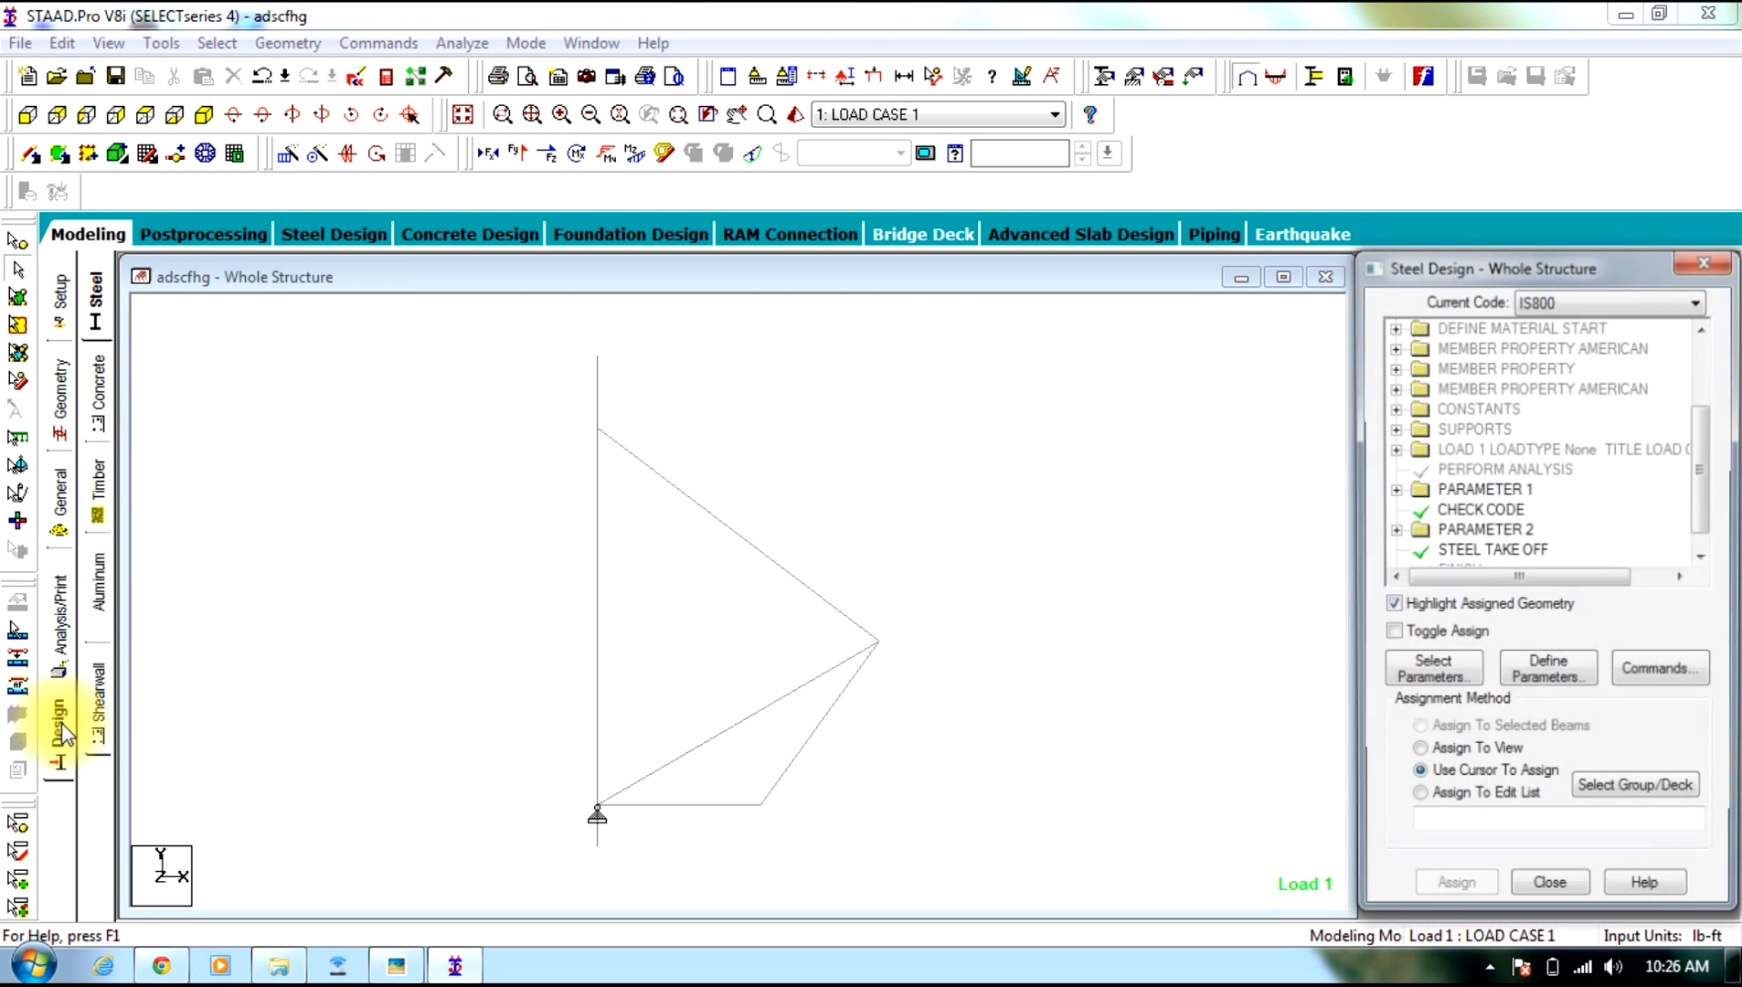
click(1657, 670)
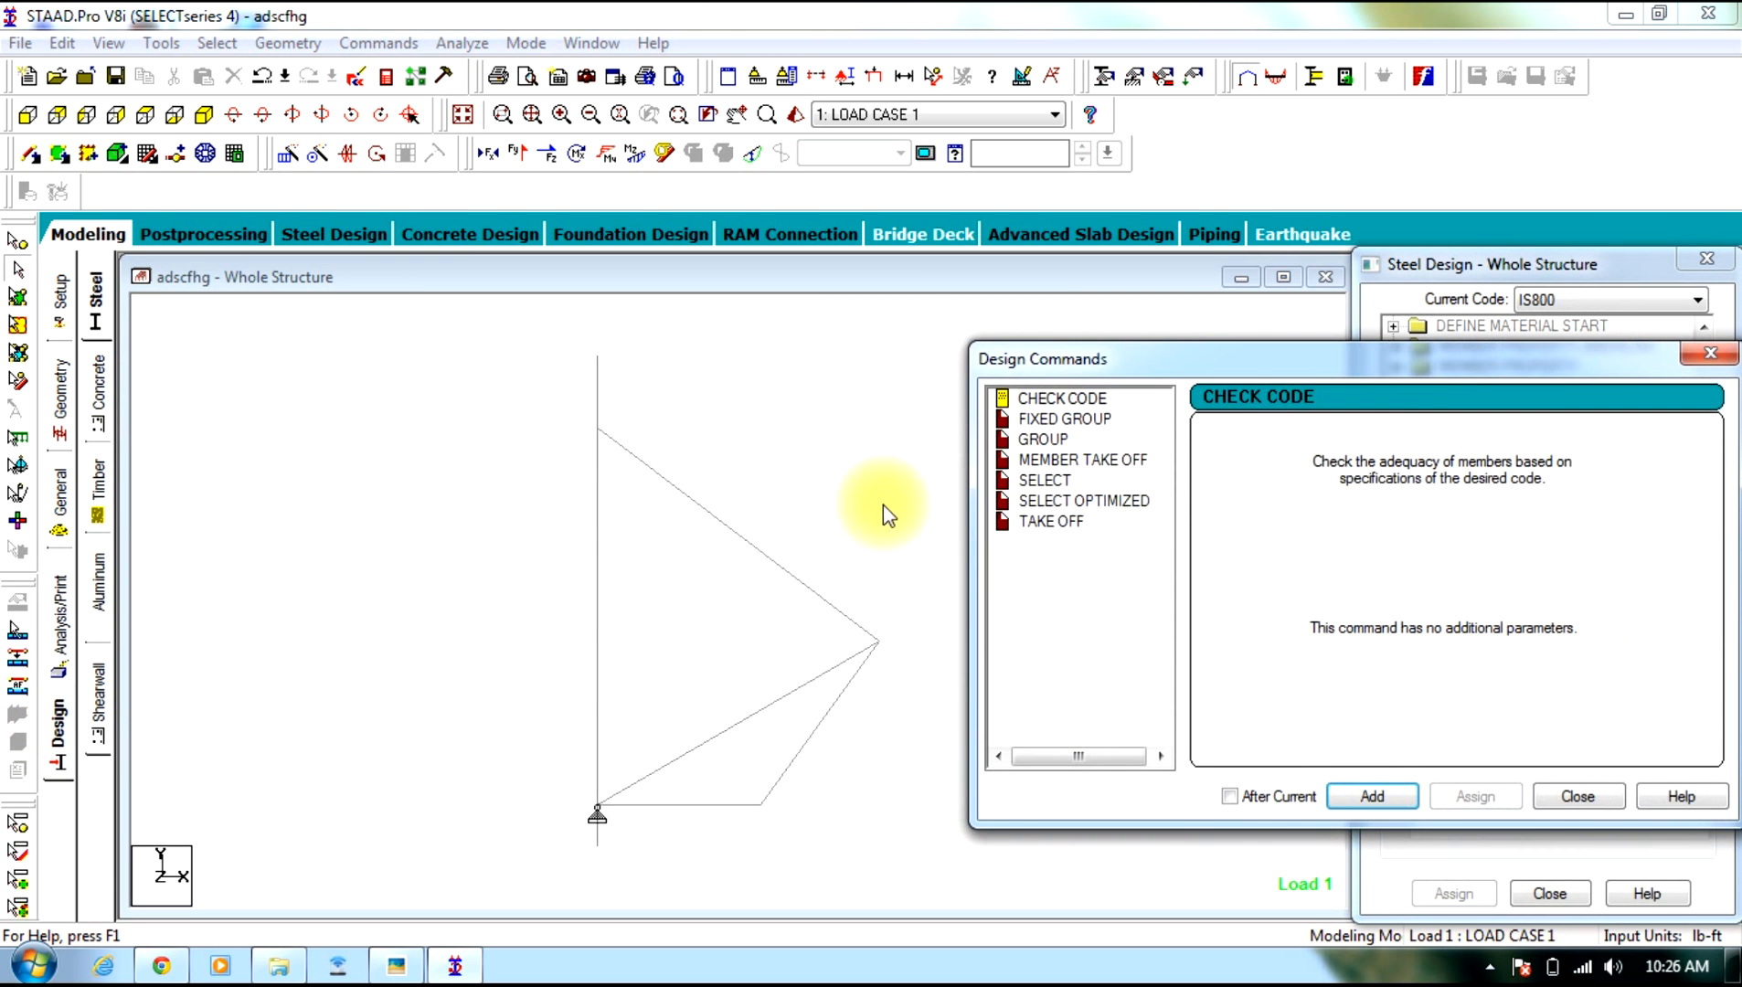
click(1044, 480)
click(1373, 796)
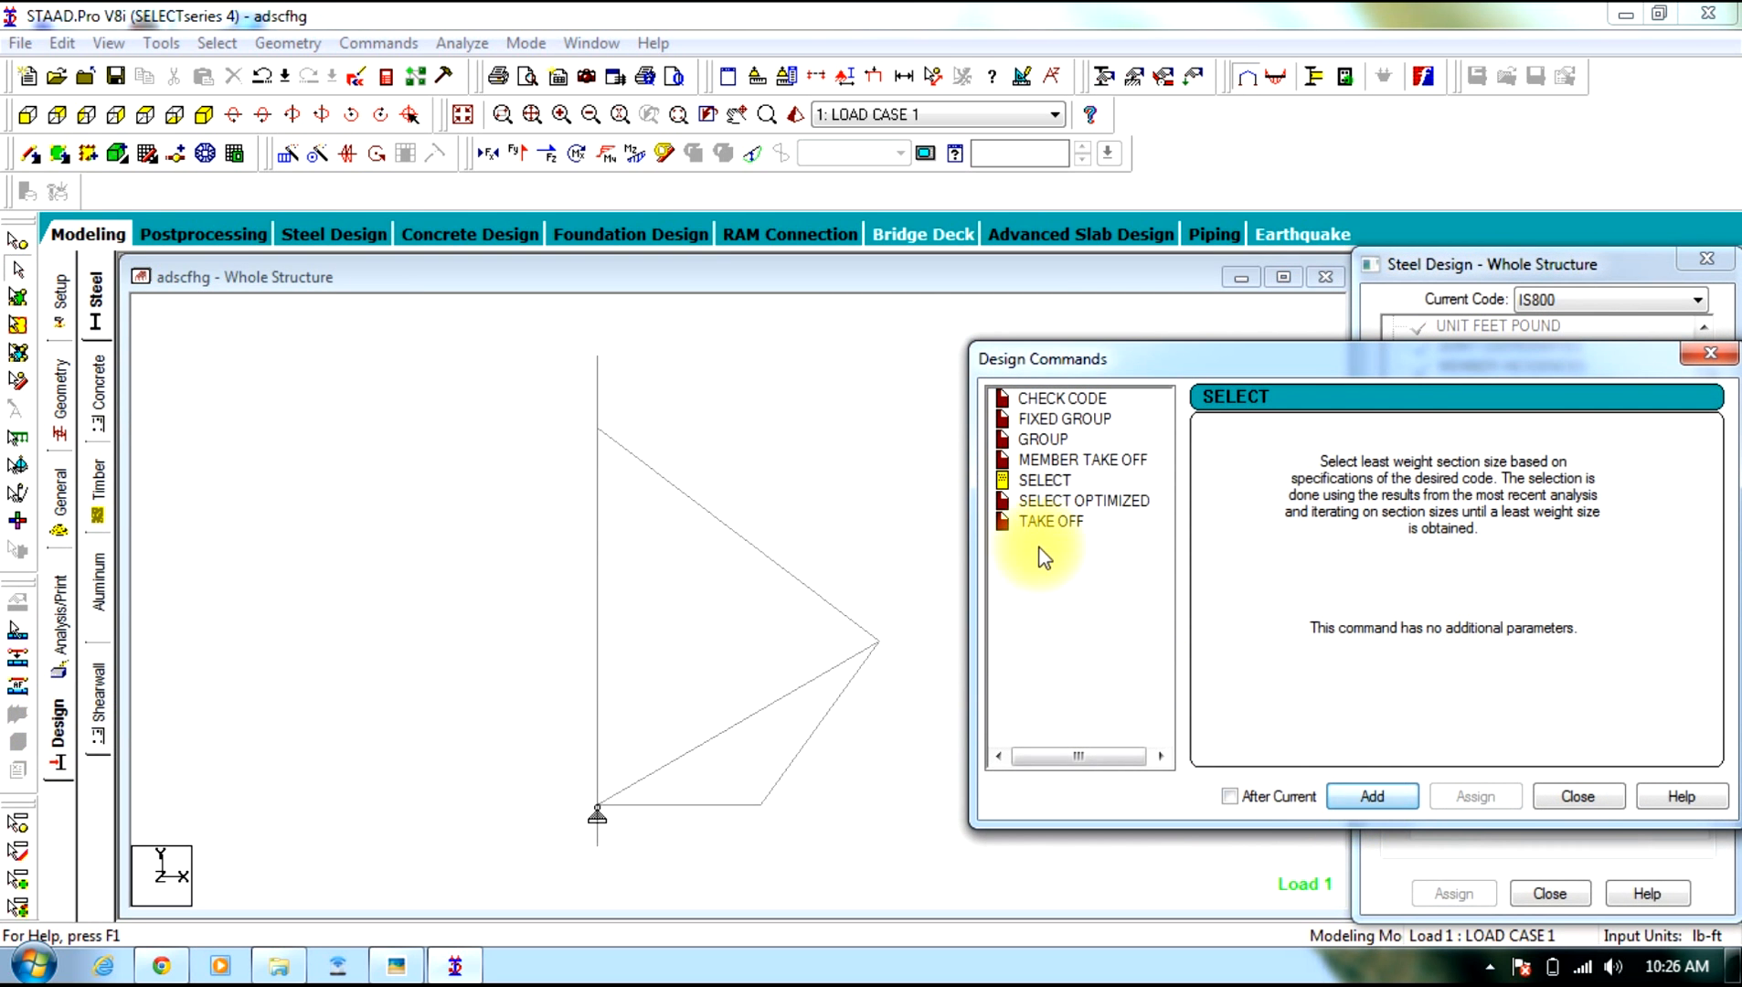
click(1050, 521)
click(1369, 796)
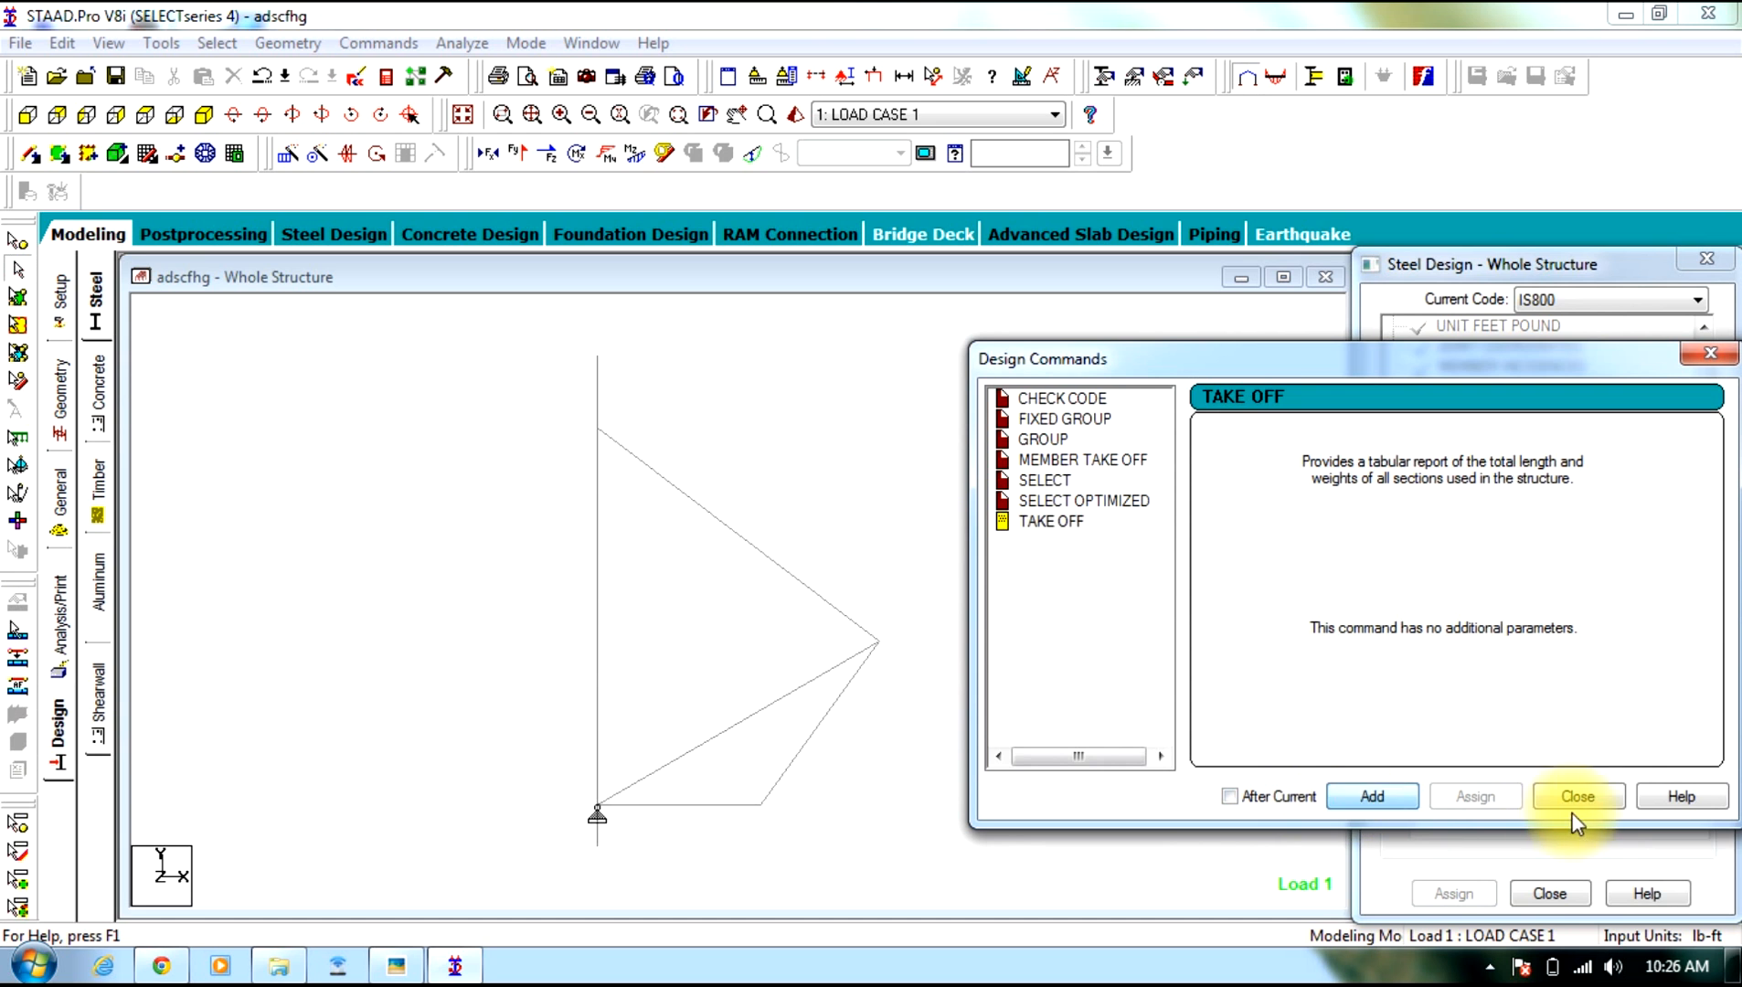
click(1578, 796)
Assign the SELECT command to all members of the structure
drag(1703, 411, 1653, 530)
click(1463, 467)
click(914, 419)
key(ctrl+a)
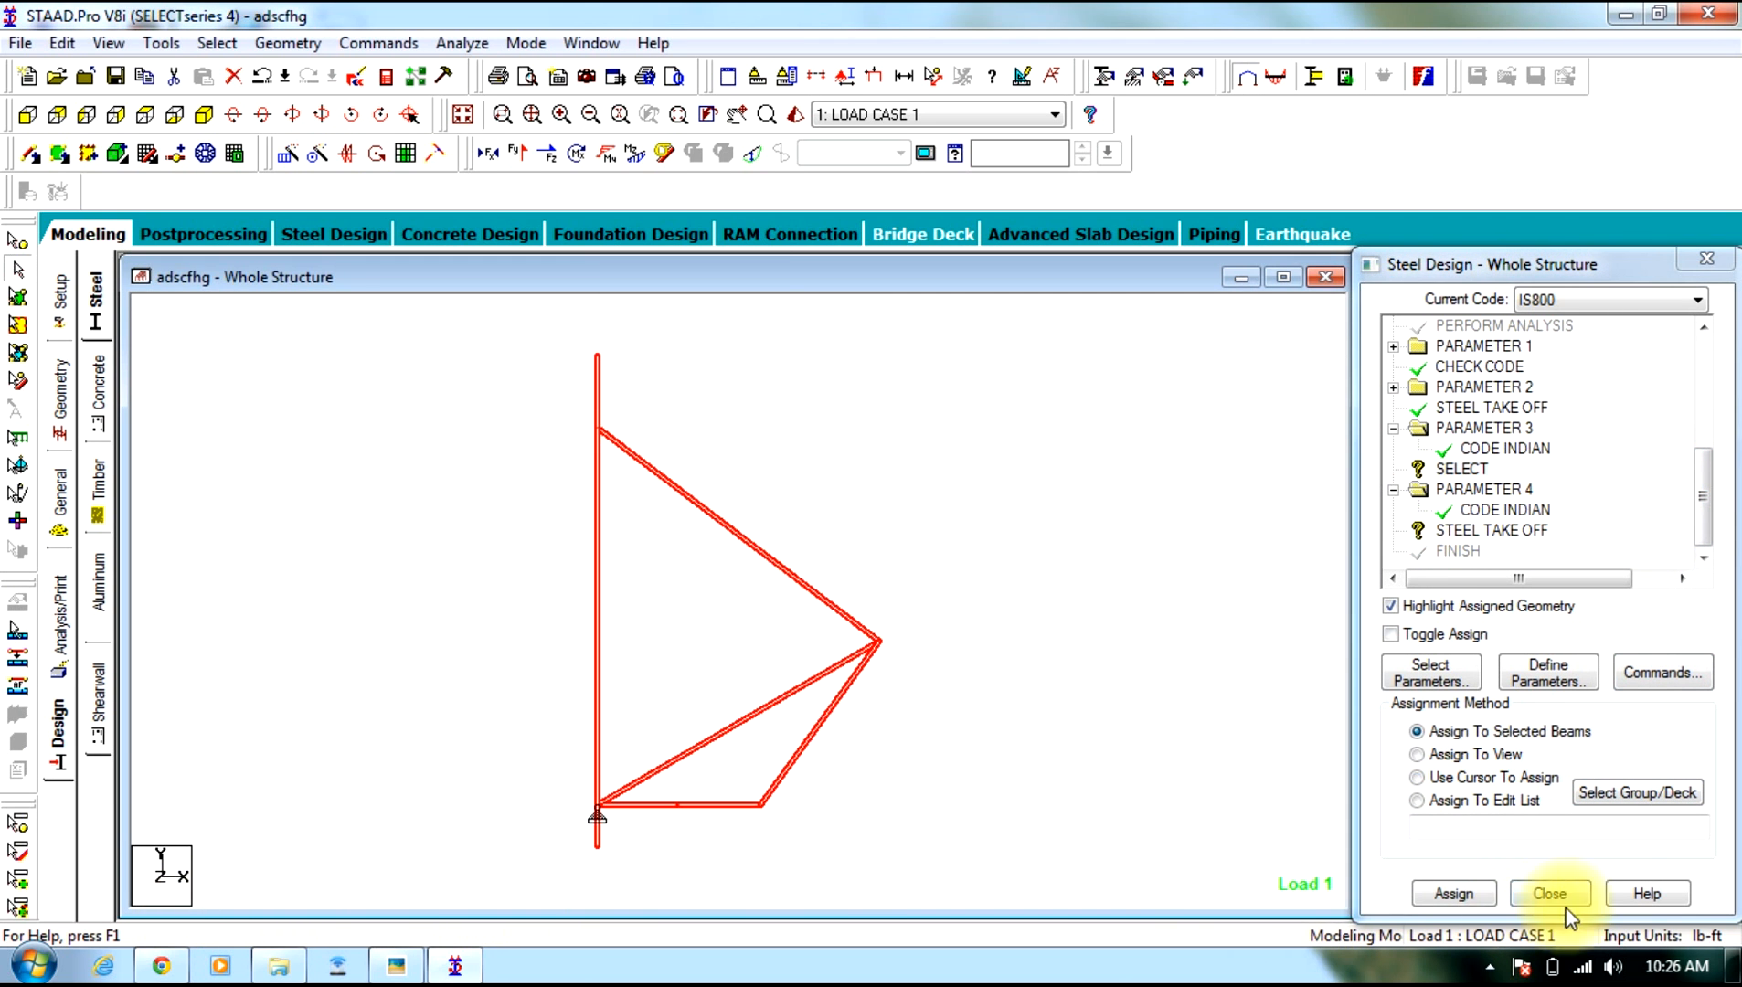
click(1453, 893)
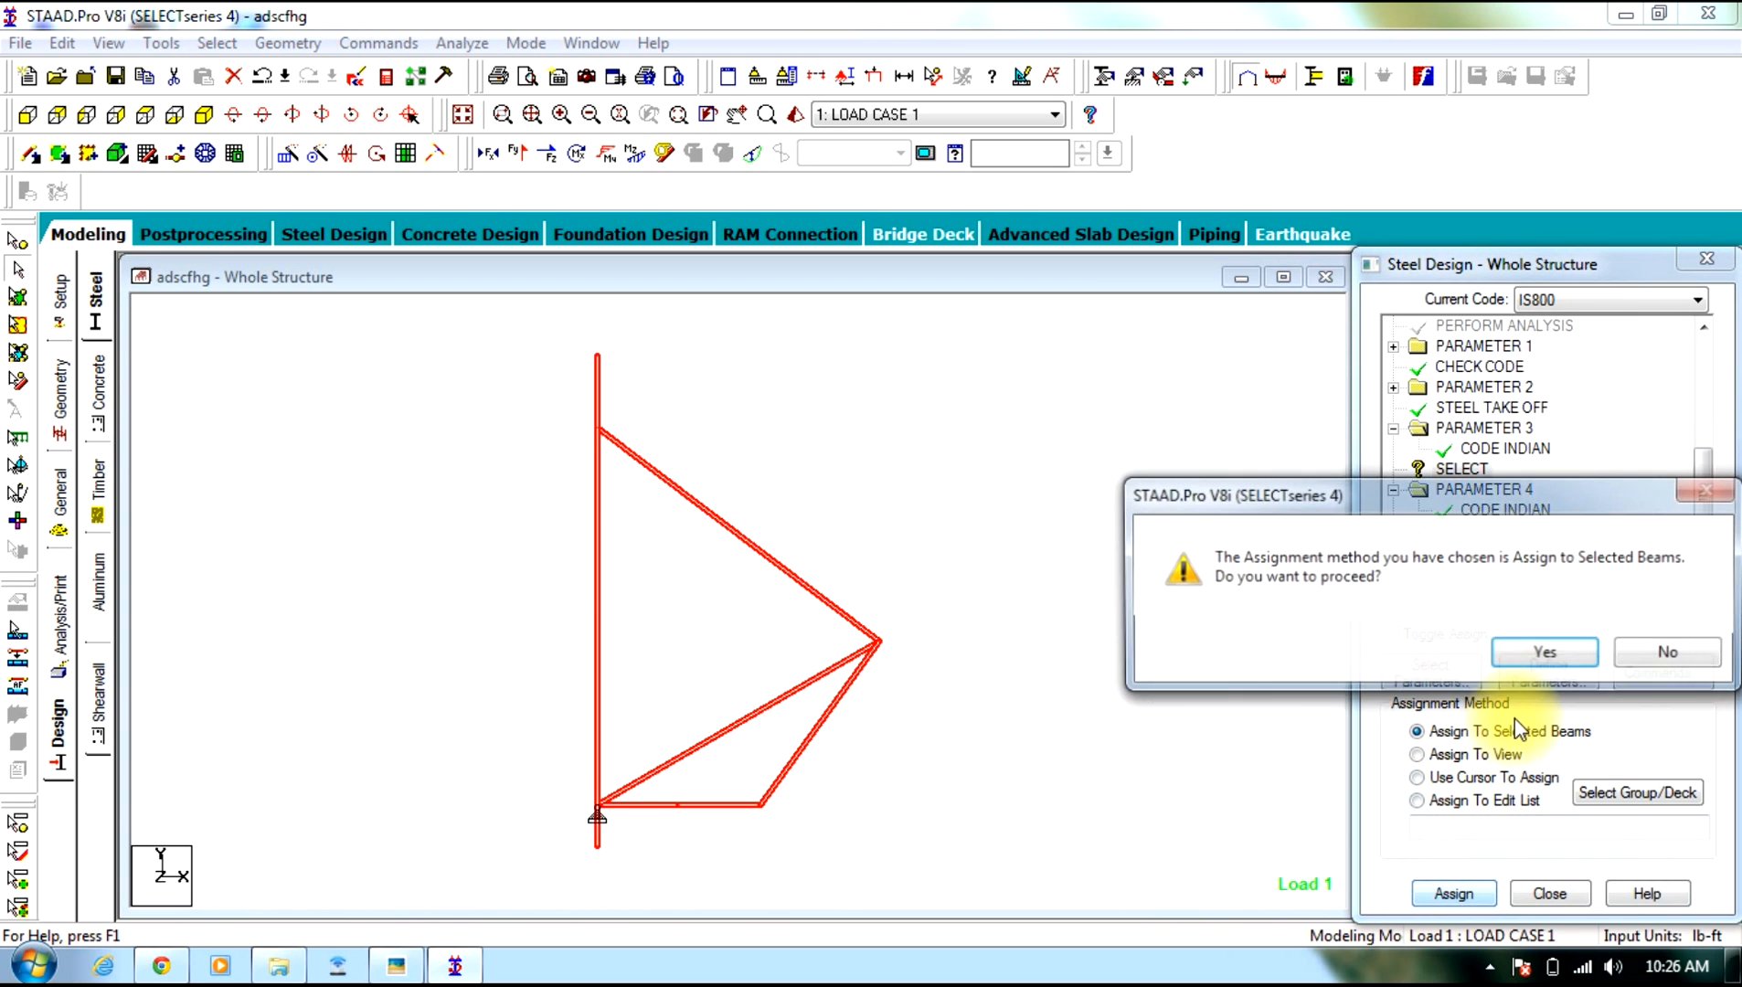
click(1449, 651)
Assign the second STEEL TAKE OFF command, under Parameter 4, to all members
click(1480, 536)
mouse_move(1117, 277)
mouse_down()
mouse_move(114, 918)
mouse_move(1033, 262)
mouse_move(1119, 264)
mouse_up()
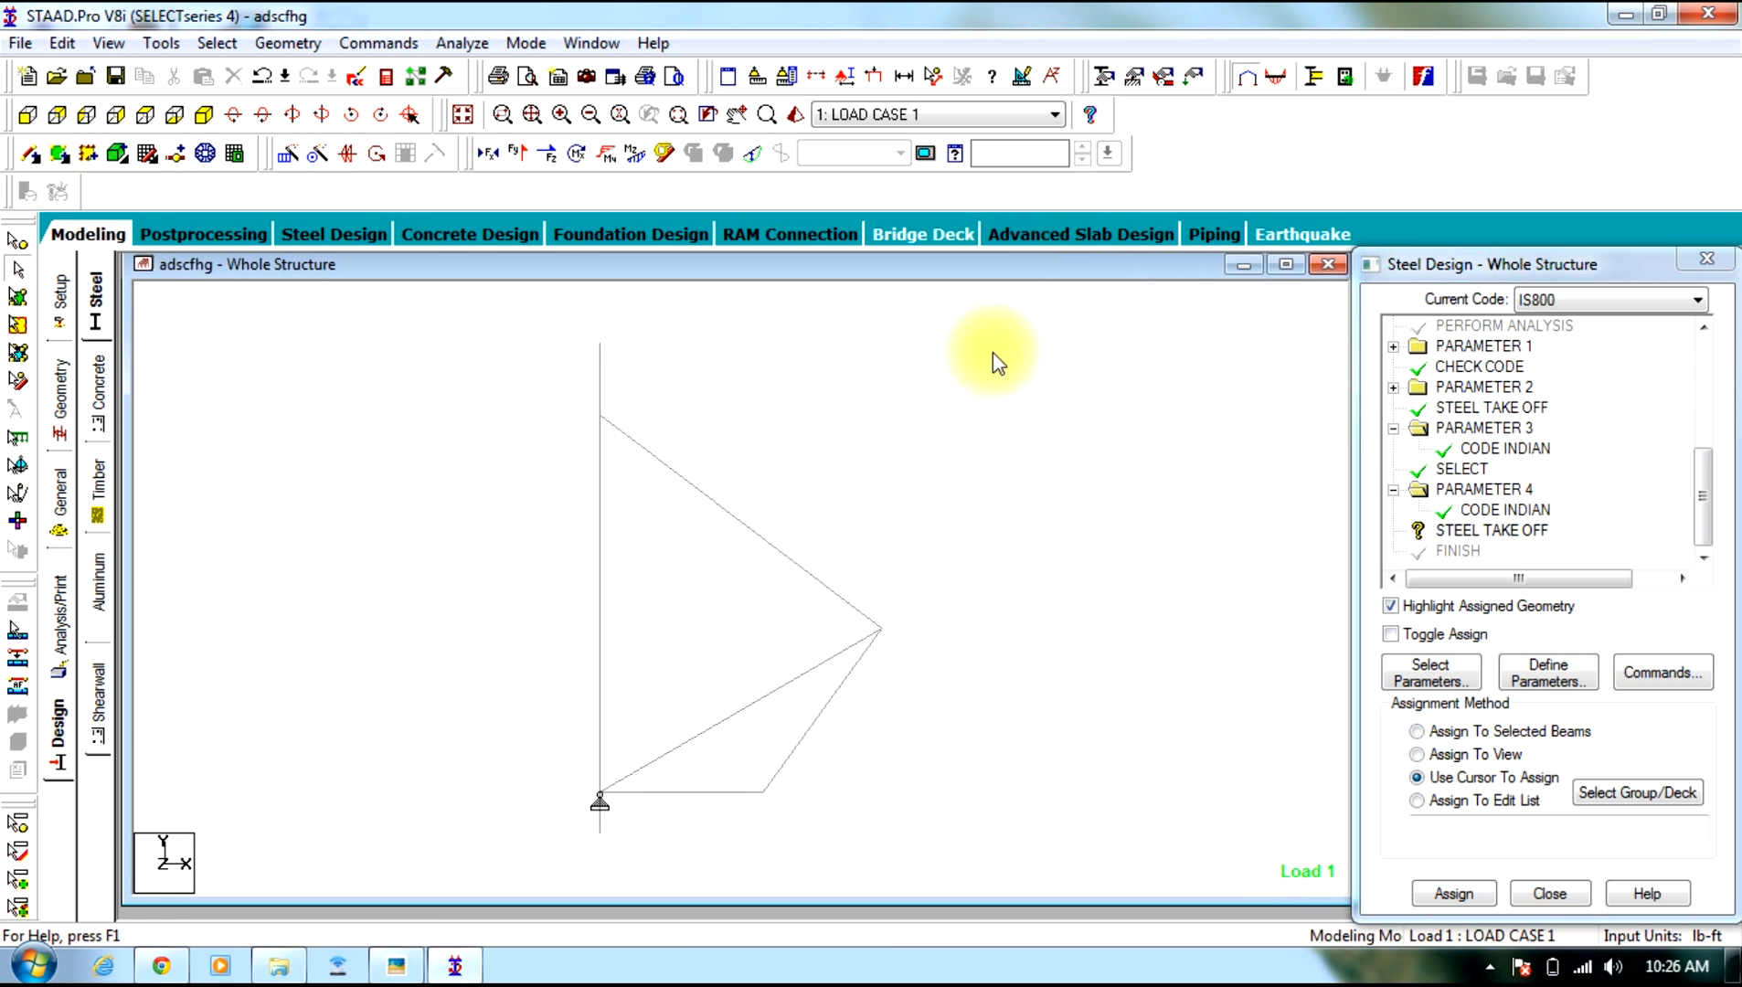
key(ctrl+a)
click(1452, 894)
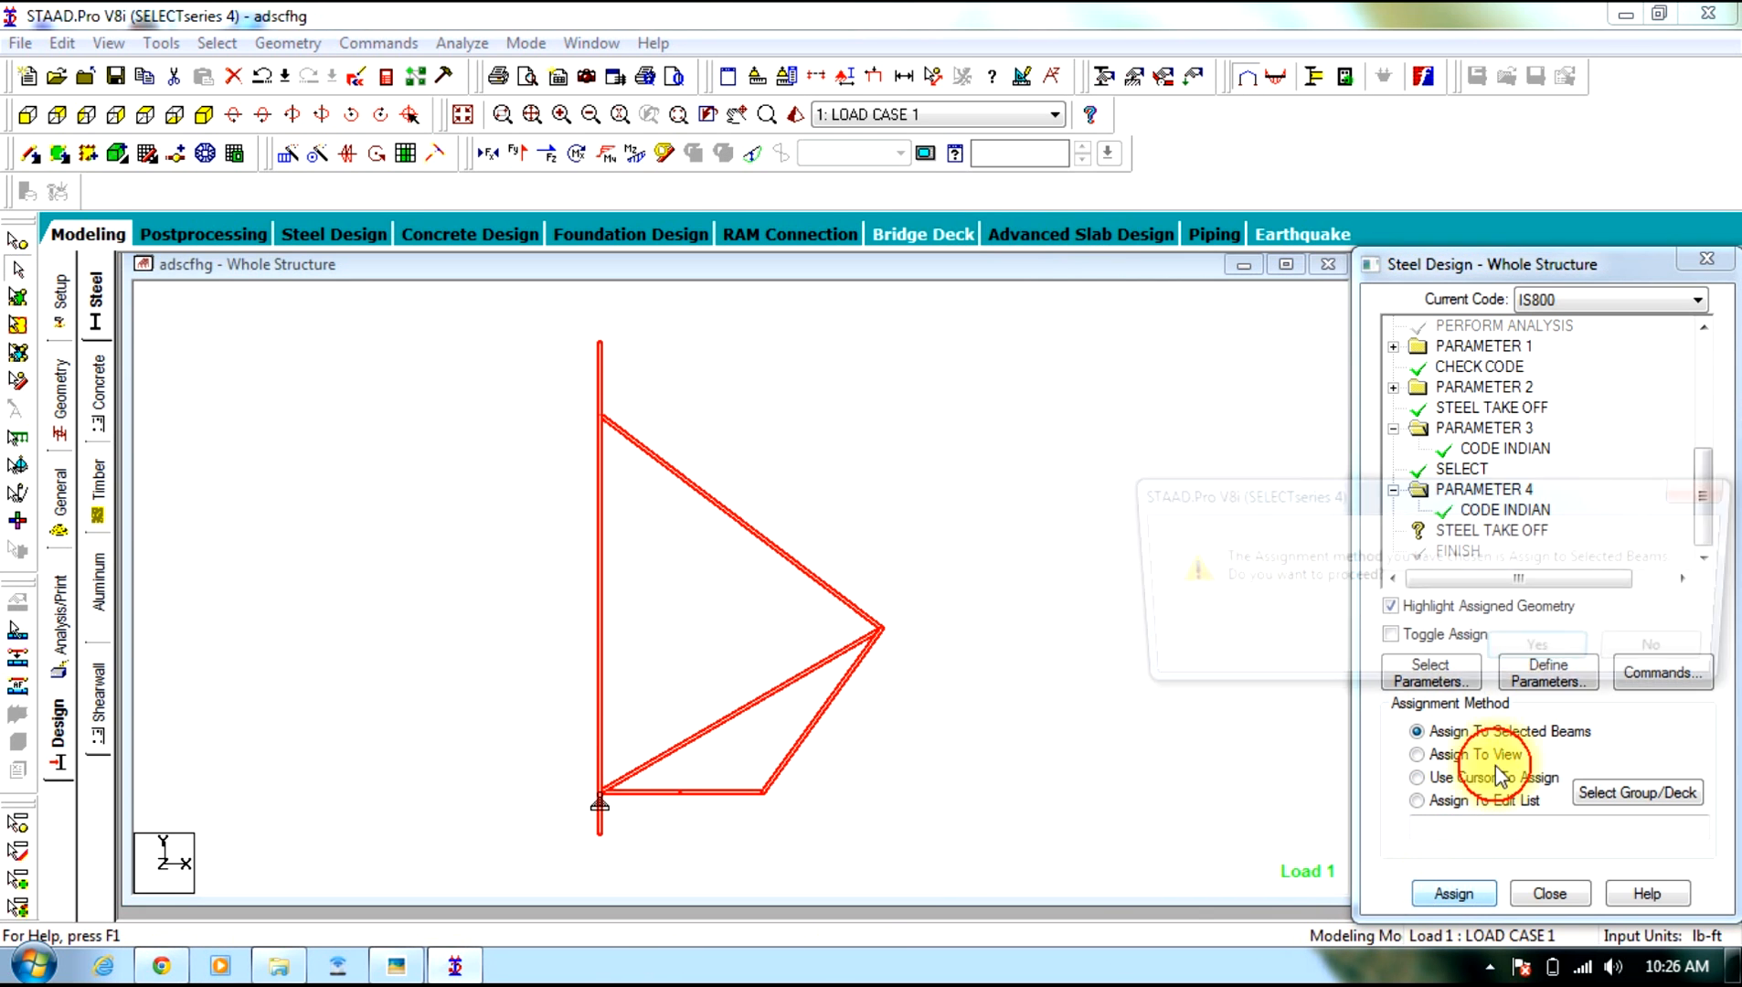
click(1548, 654)
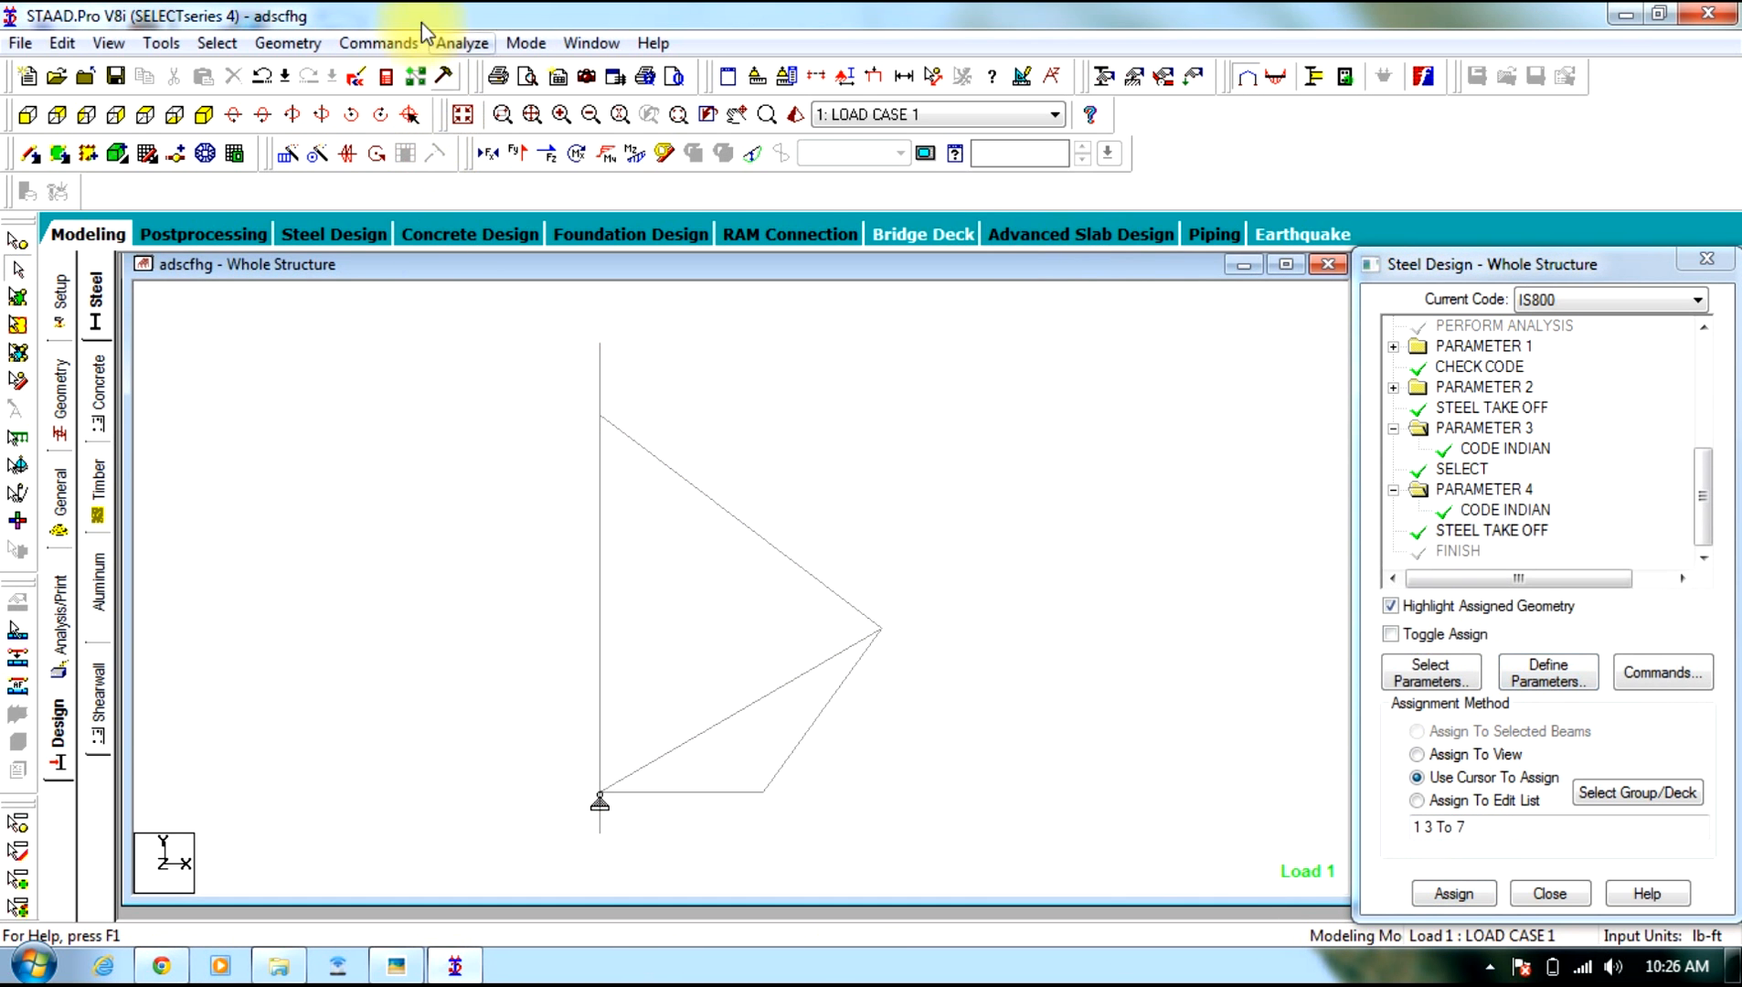
Save the modified structure, run the analysis with the new steel design commands, and stay in modeling mode
click(461, 43)
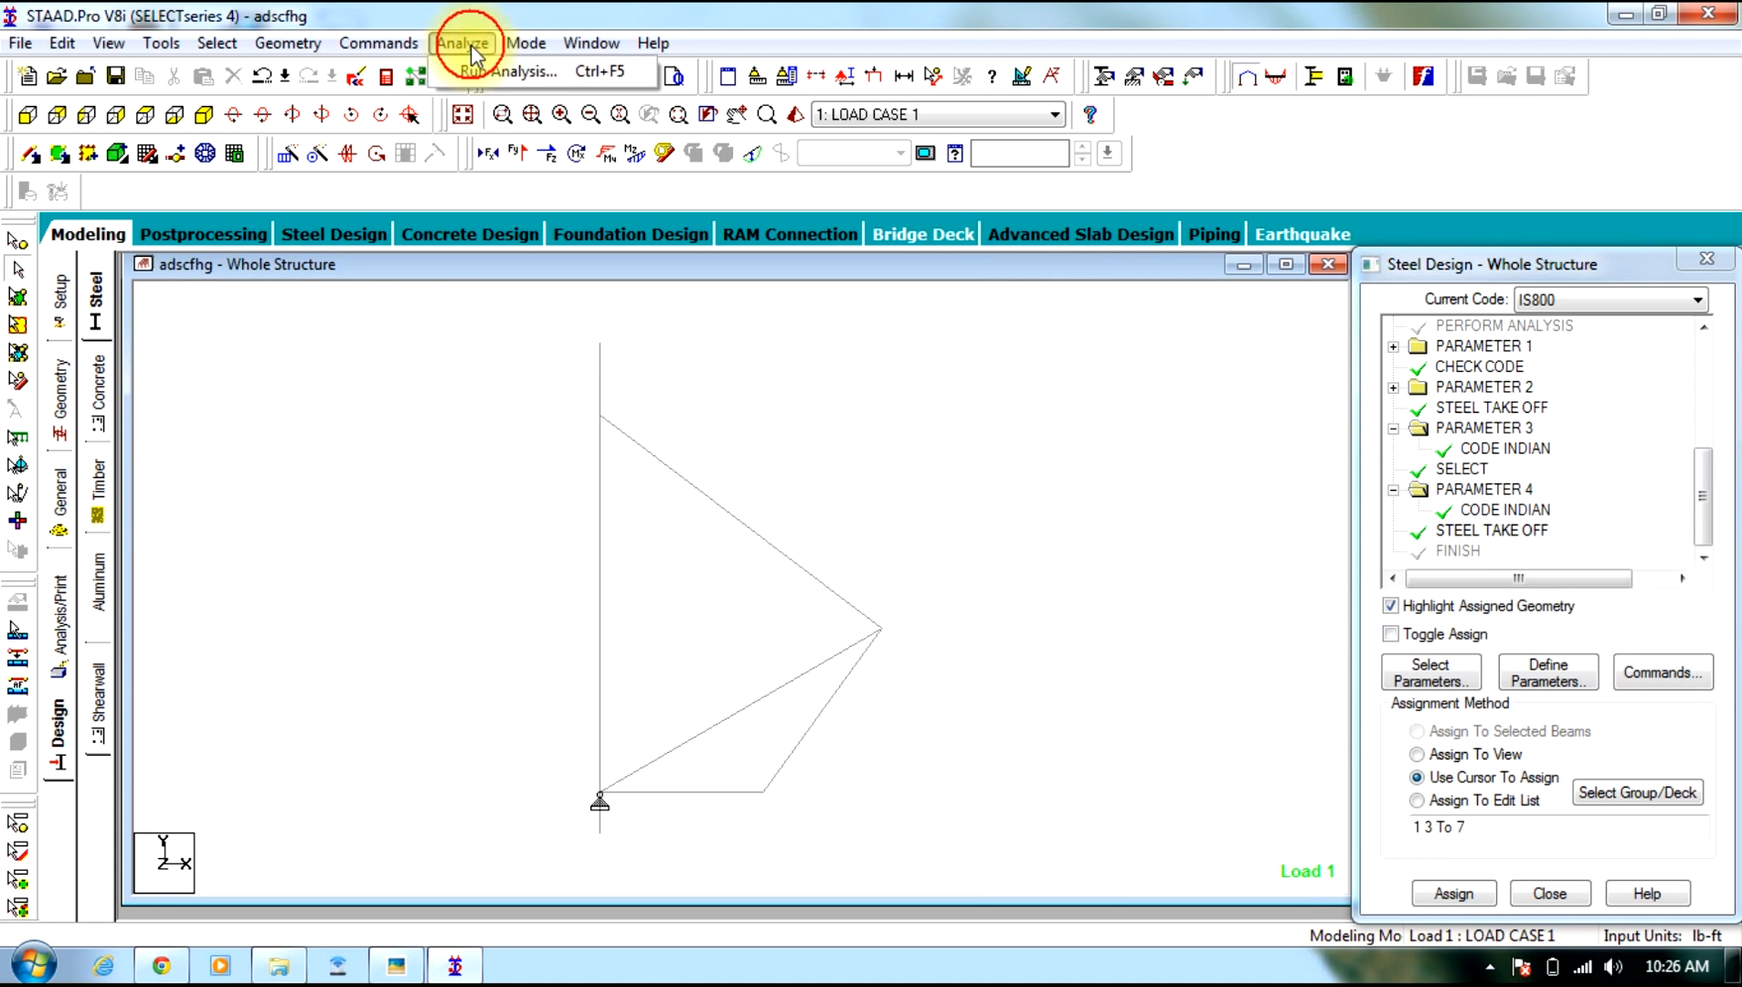
click(505, 70)
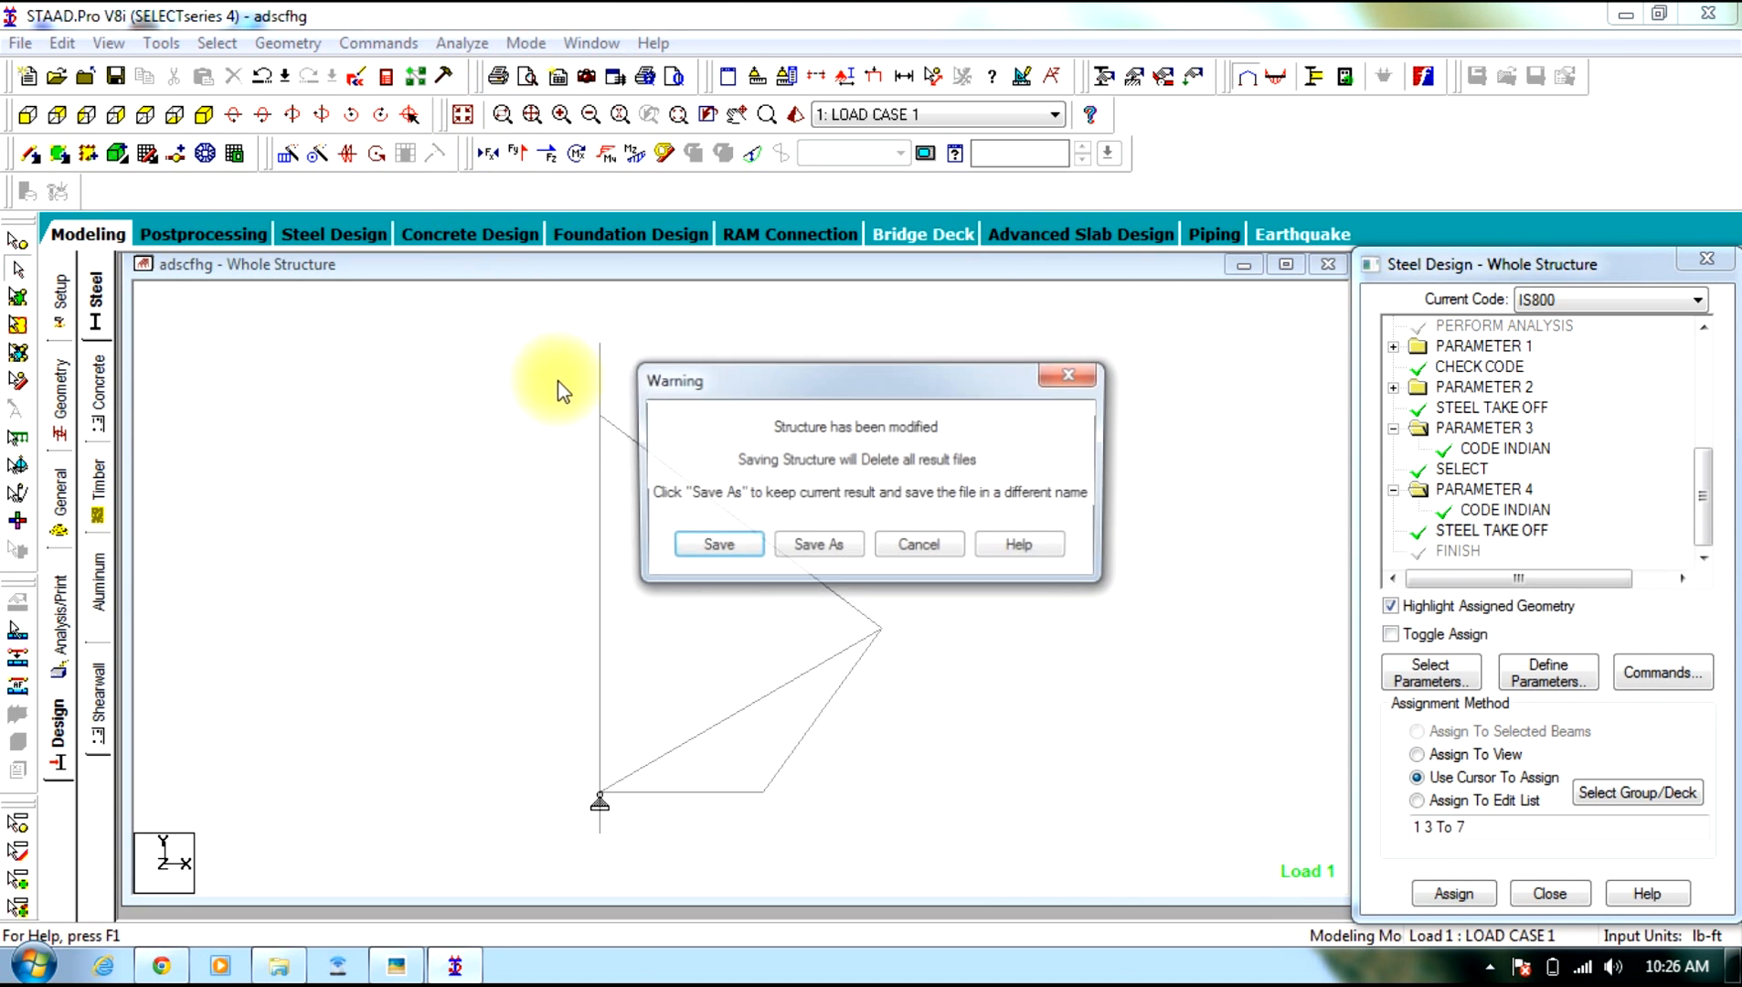
click(705, 556)
click(982, 581)
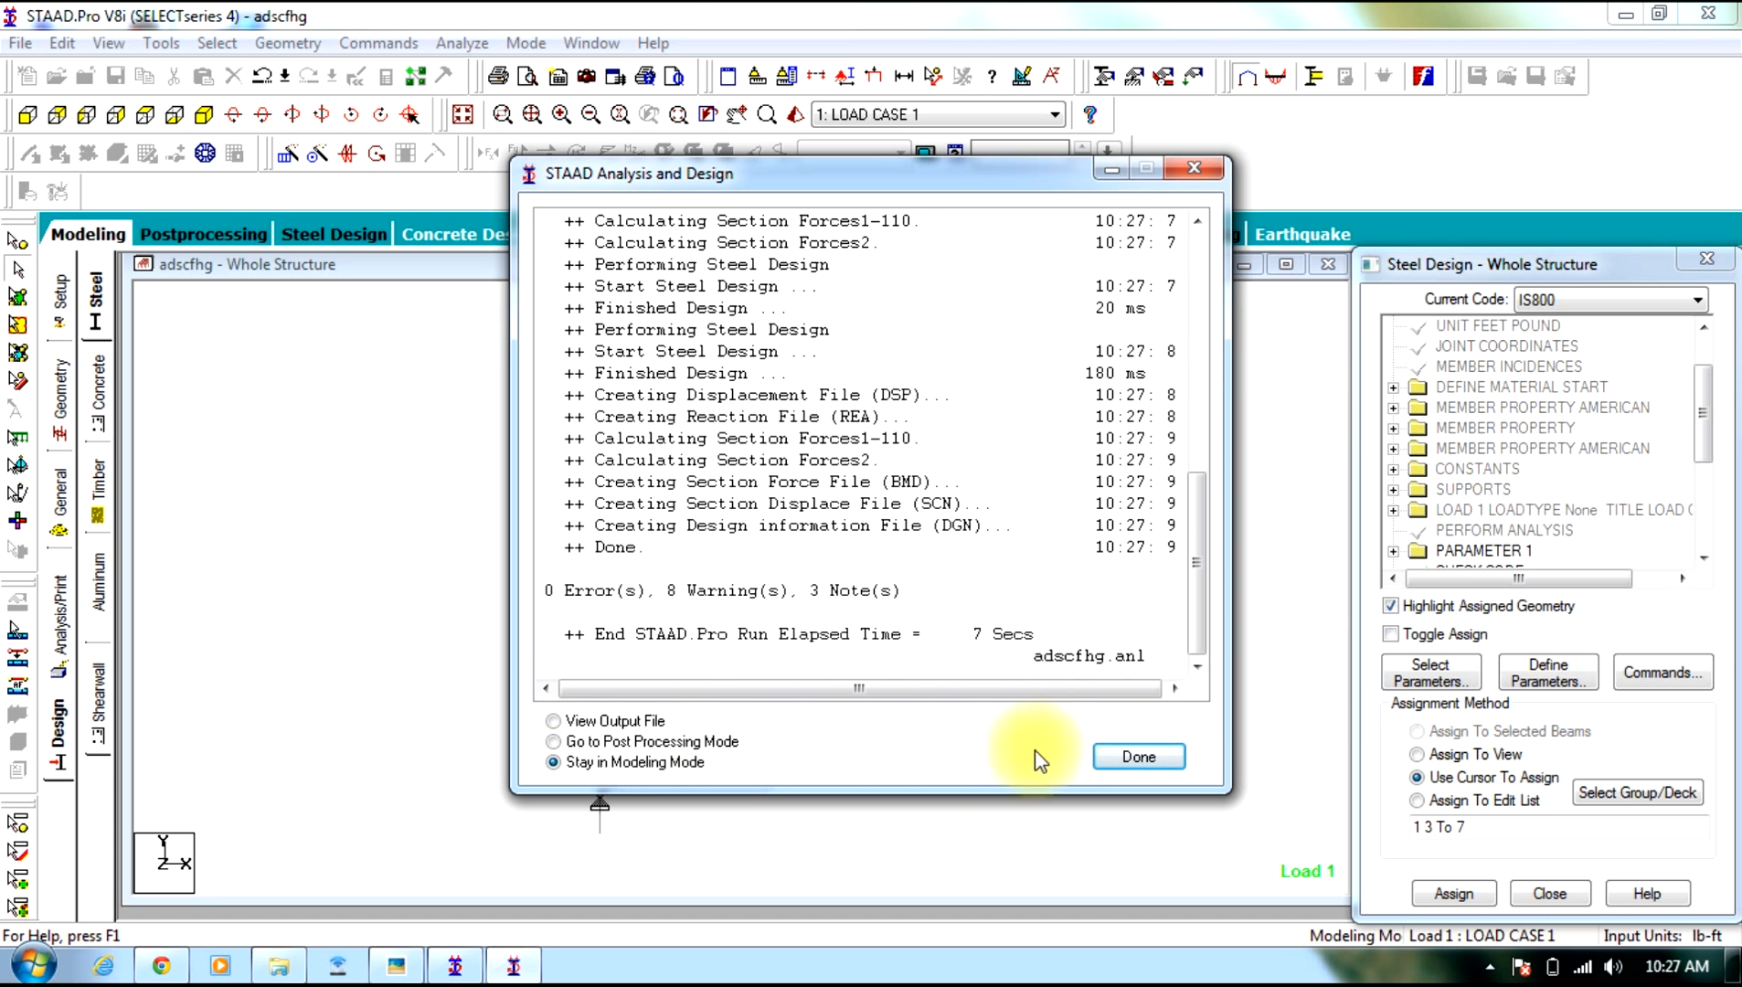
click(1106, 757)
Select all failed beams by specification to check the steel design of the redesigned members
click(161, 43)
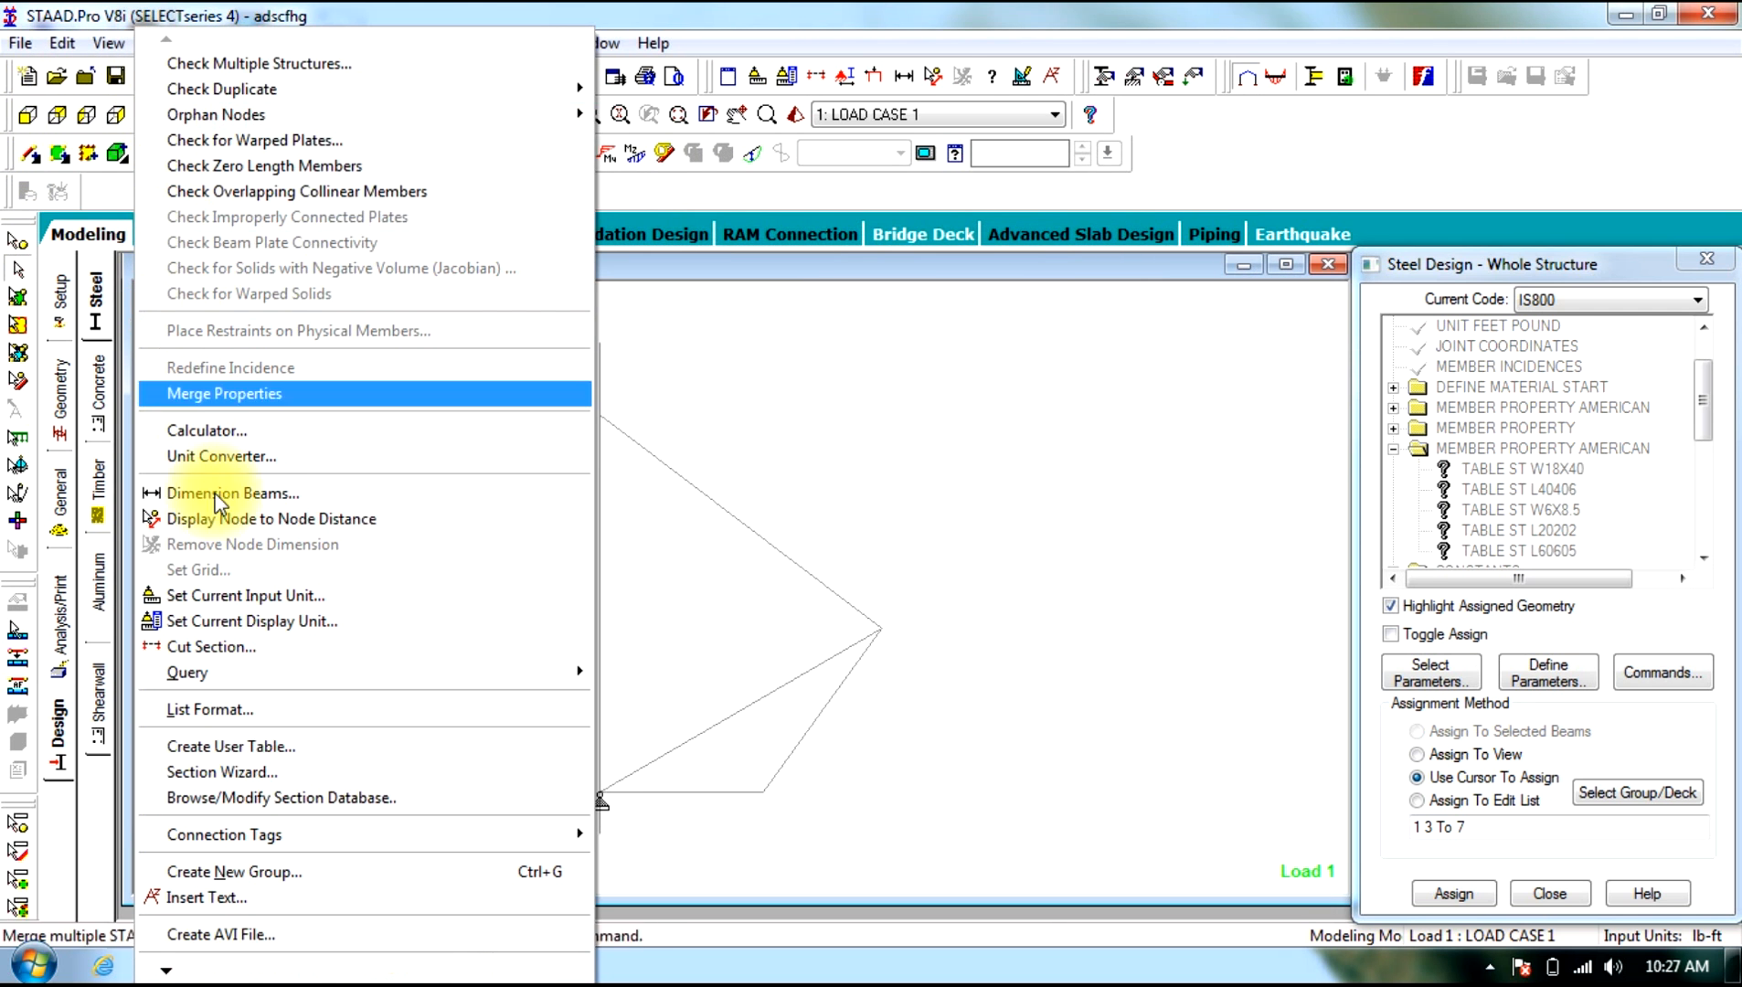
click(637, 399)
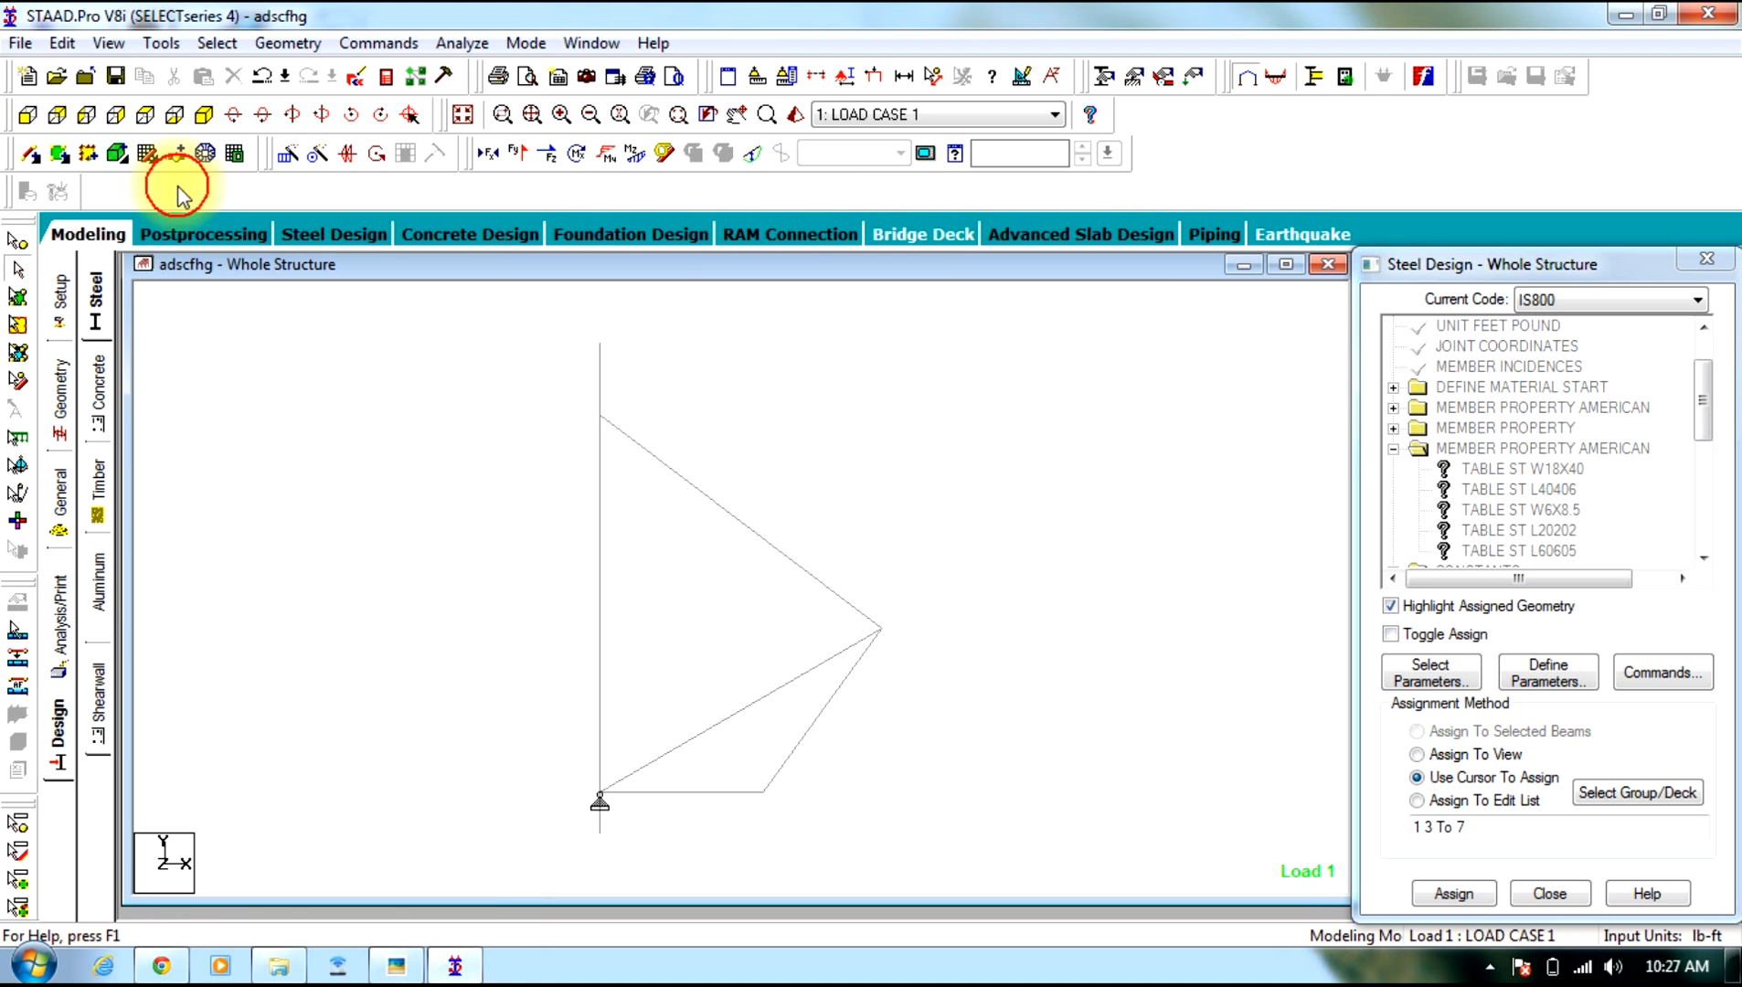
click(217, 43)
mouse_move(462, 839)
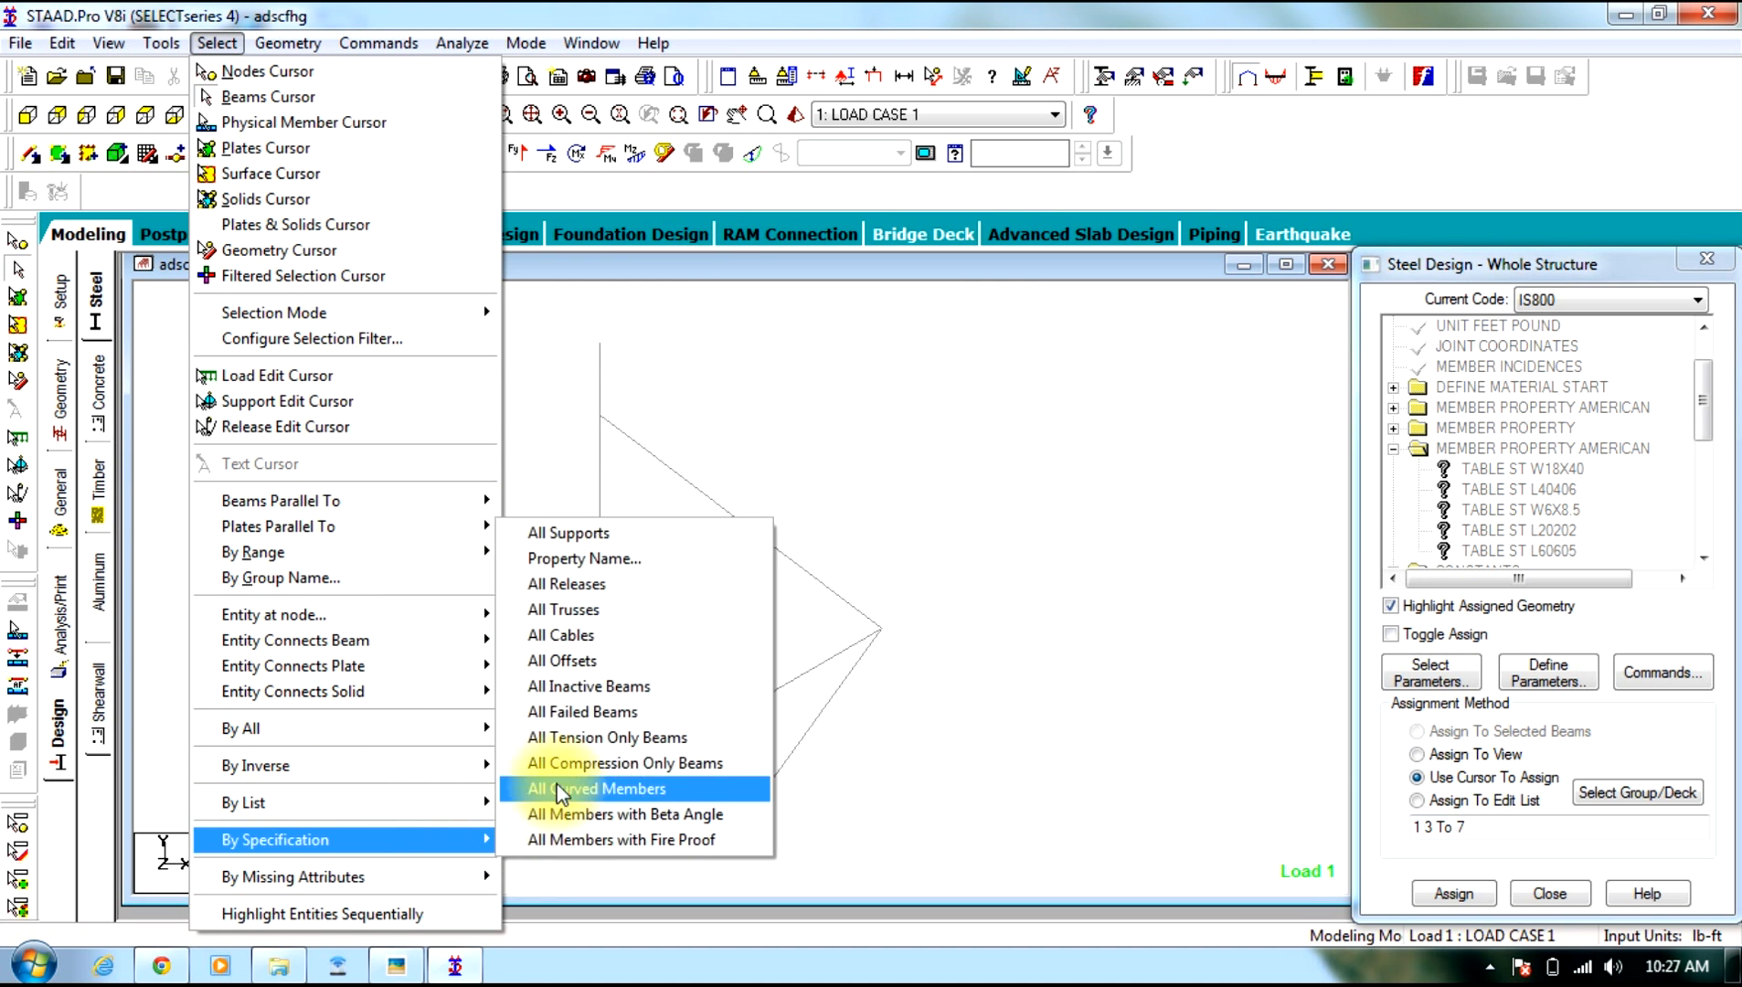
click(564, 730)
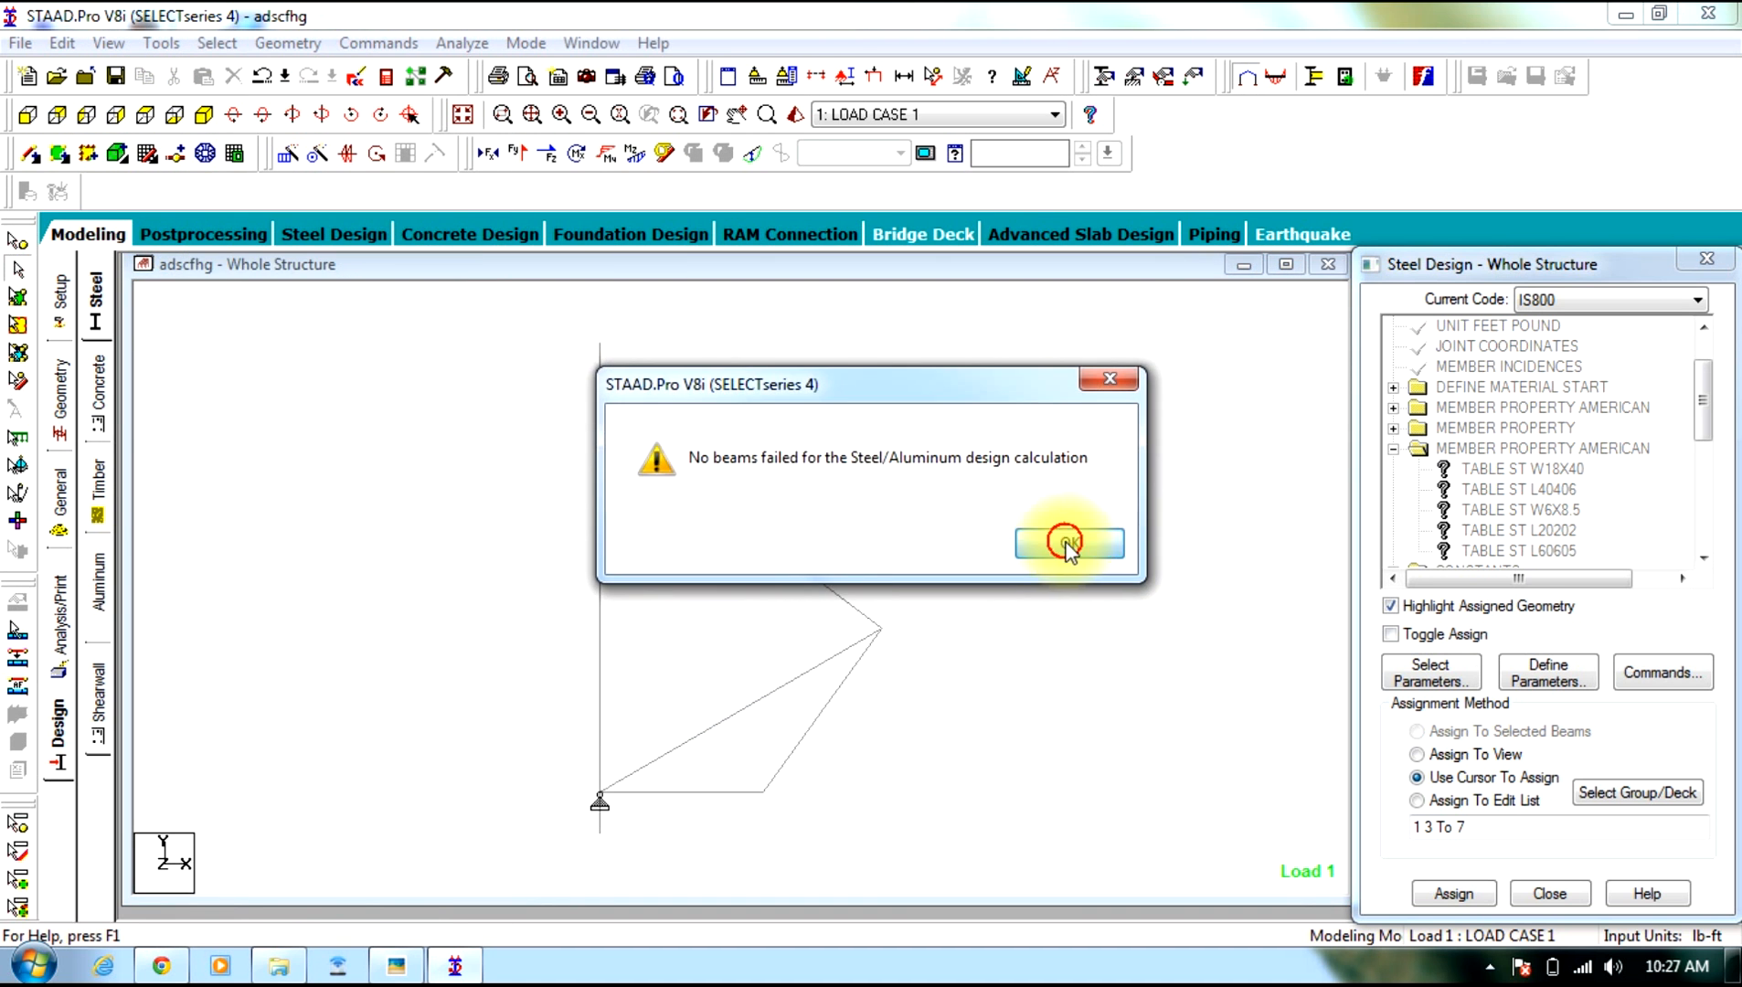
click(1052, 540)
Open the postprocessing results for load case 1 and examine the displacement diagram of the structure in a maximized view
click(224, 234)
click(906, 681)
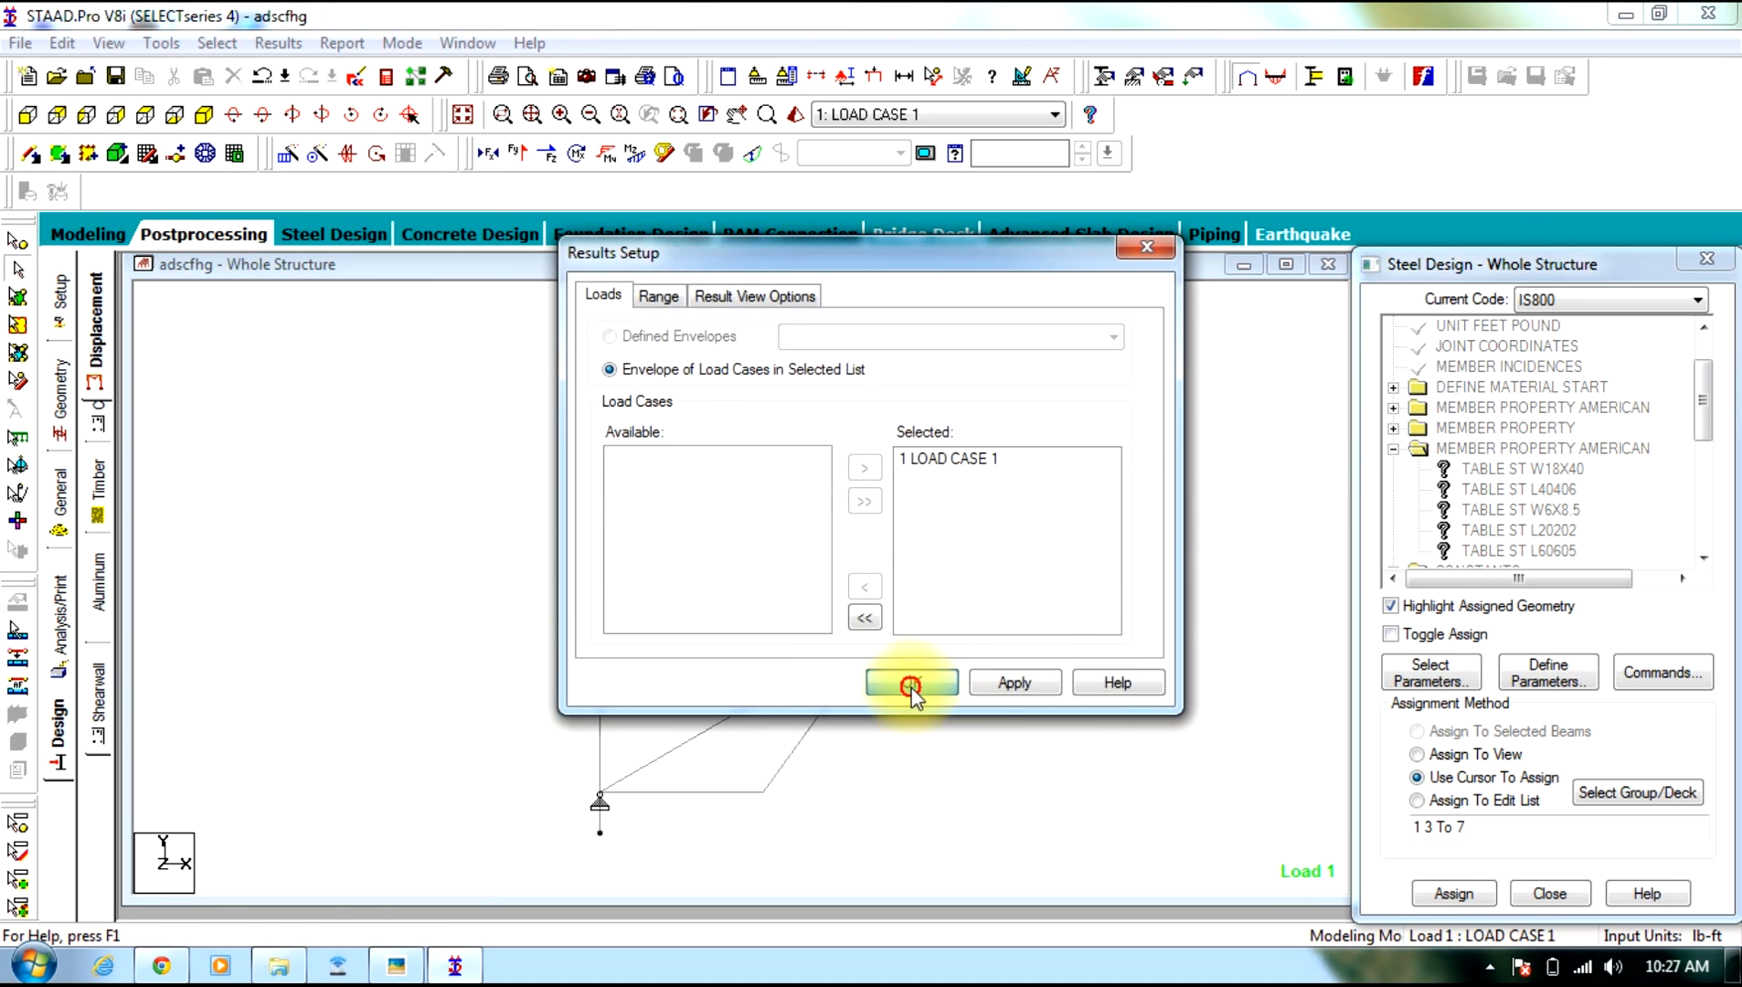
click(860, 277)
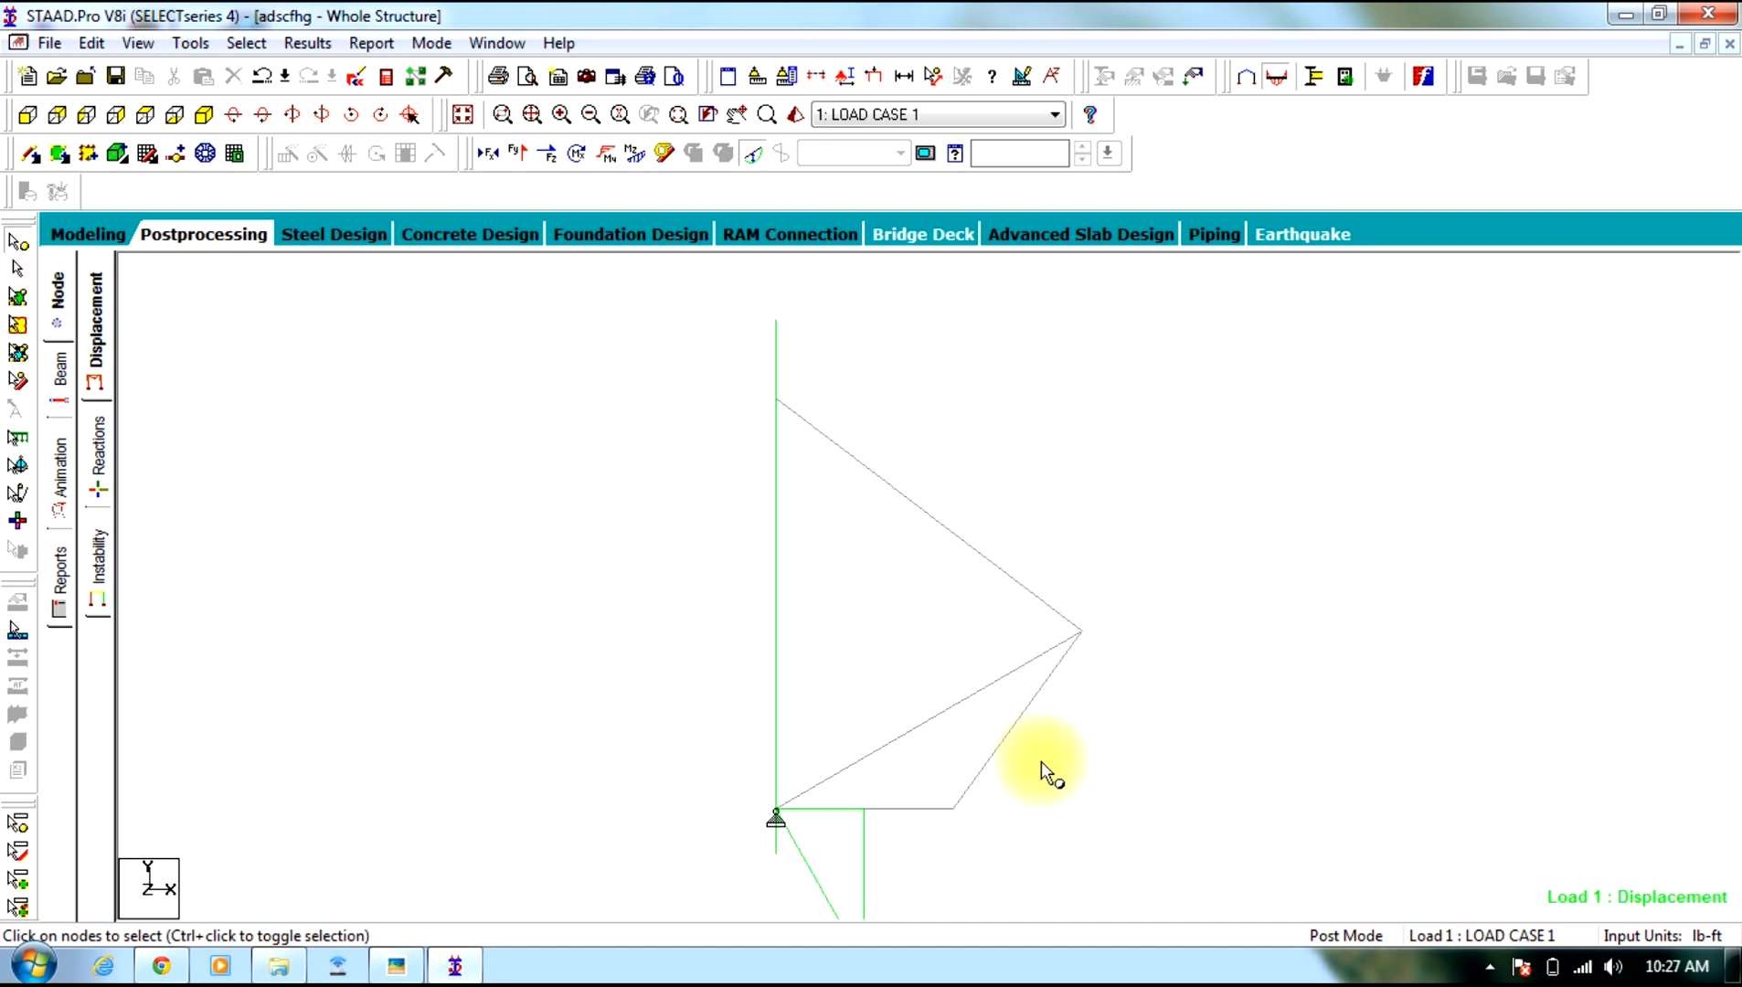
scroll(1040, 758, down, 2)
scroll(1043, 759, down, 2)
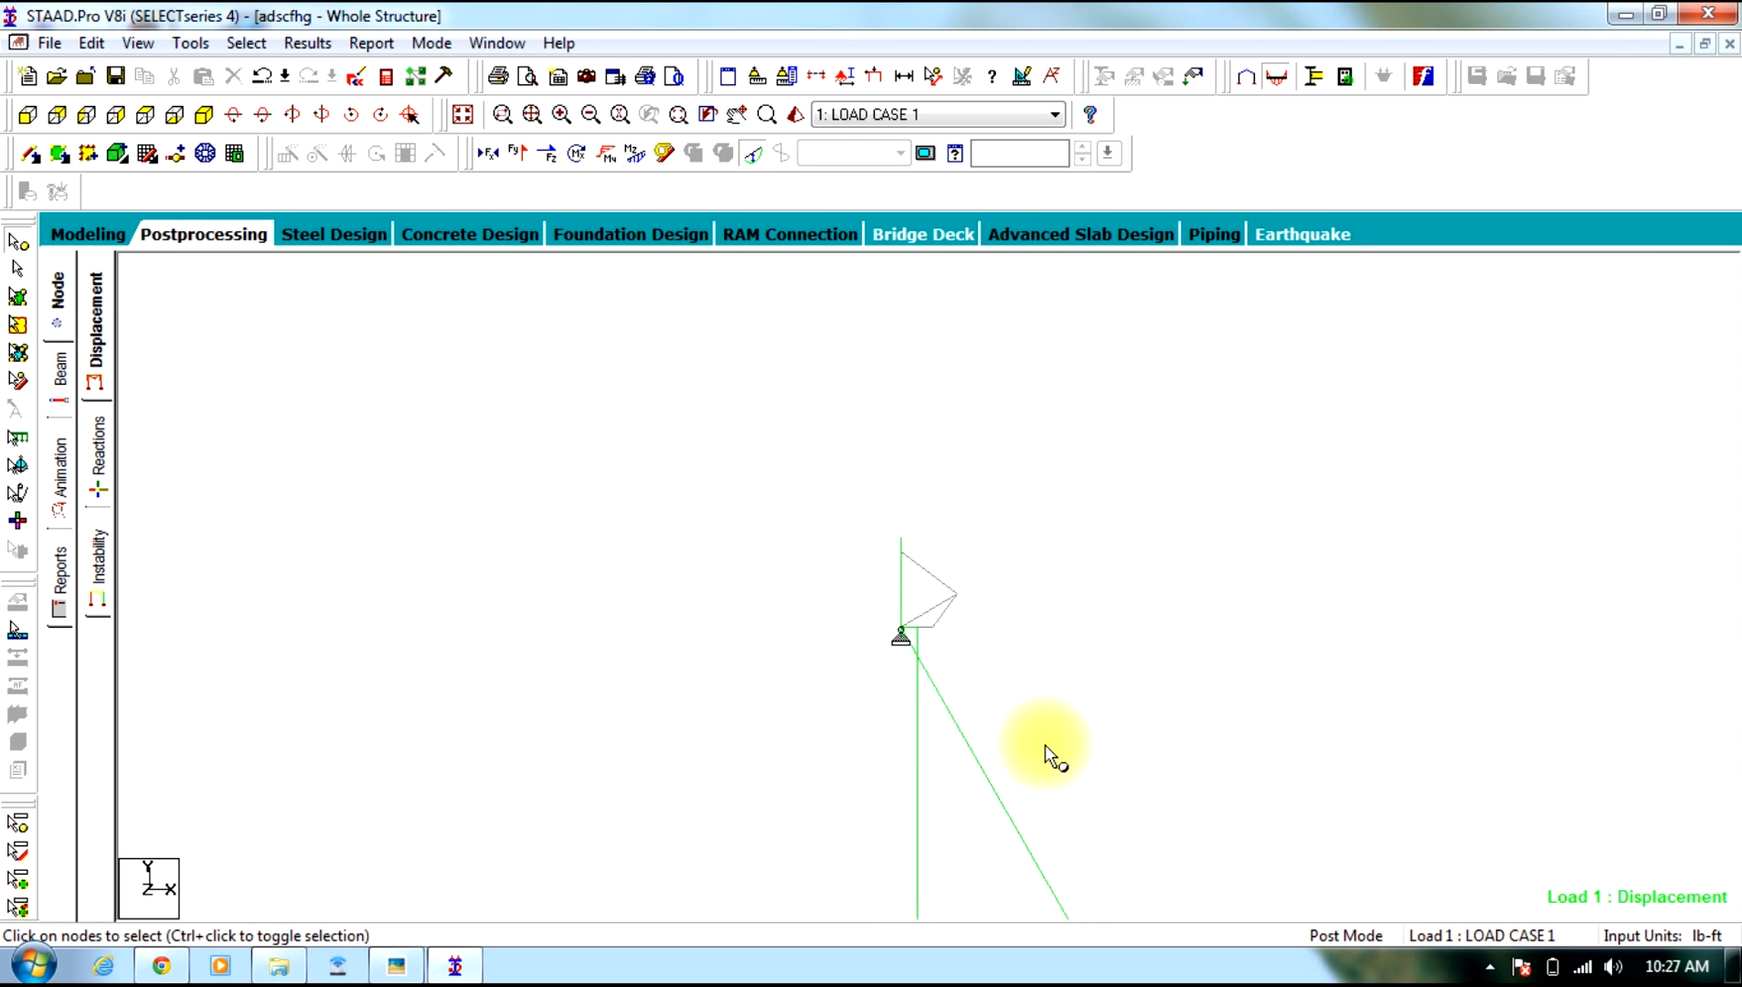
scroll(1045, 746, up, 1)
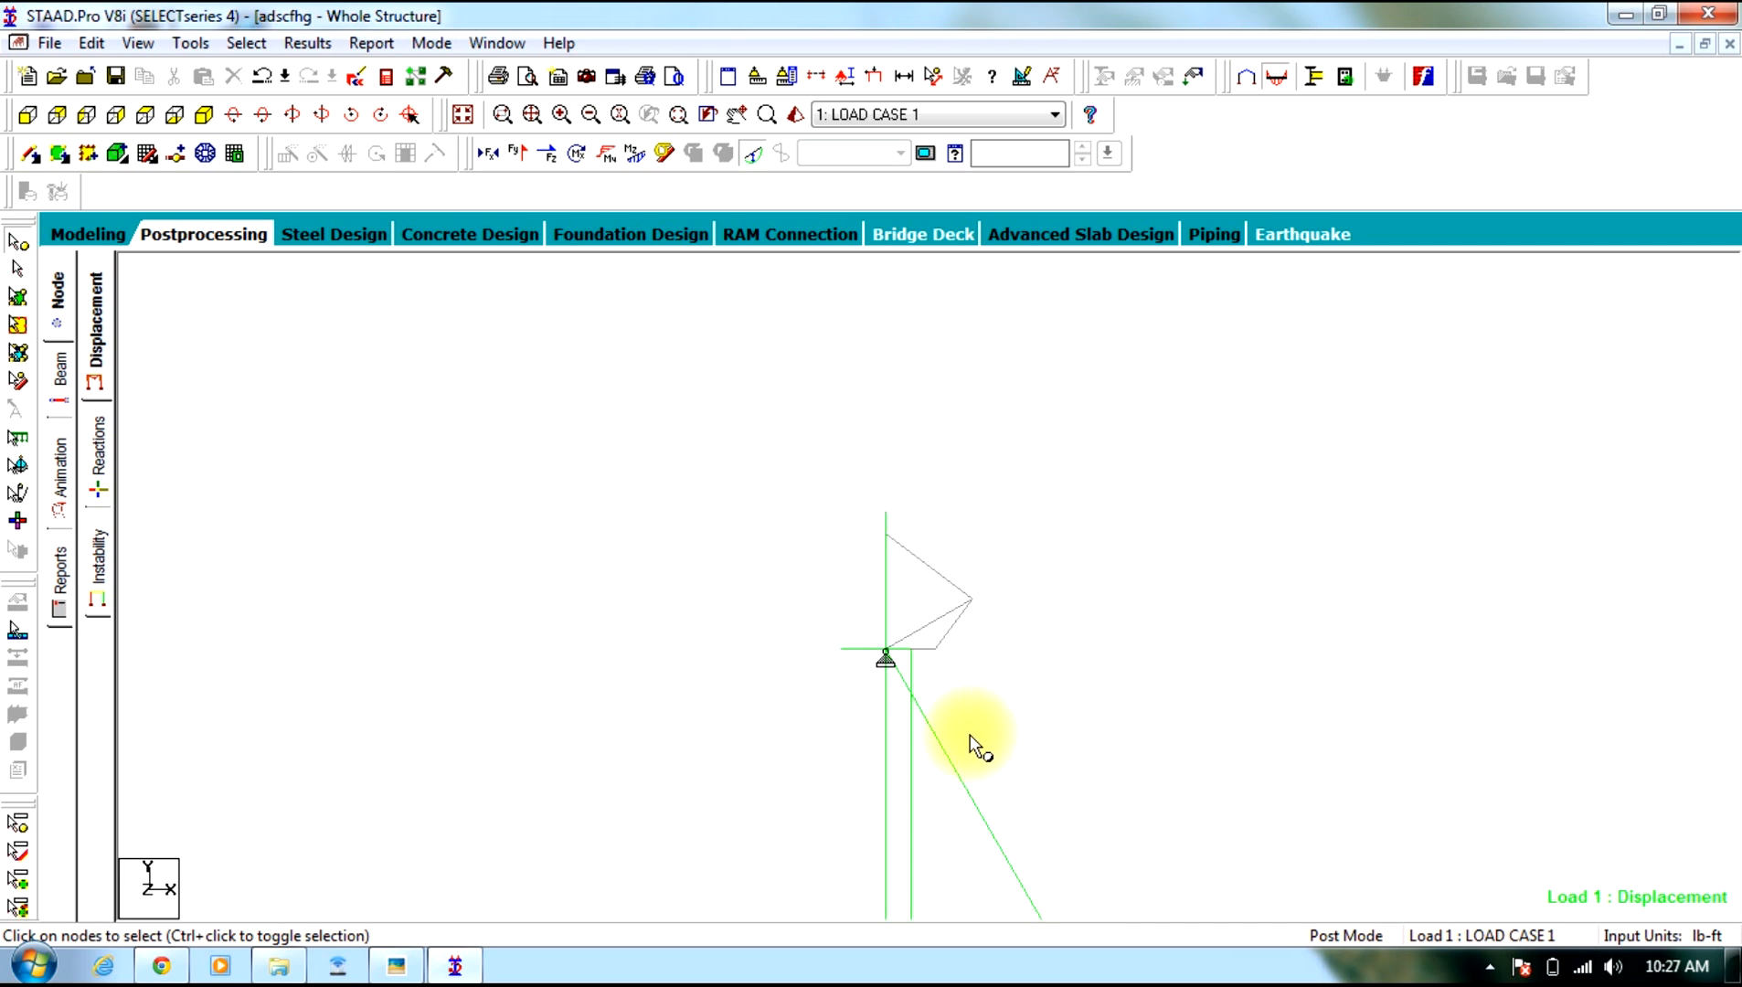
middle_drag(1035, 712, 766, 164)
middle_drag(865, 656, 898, 183)
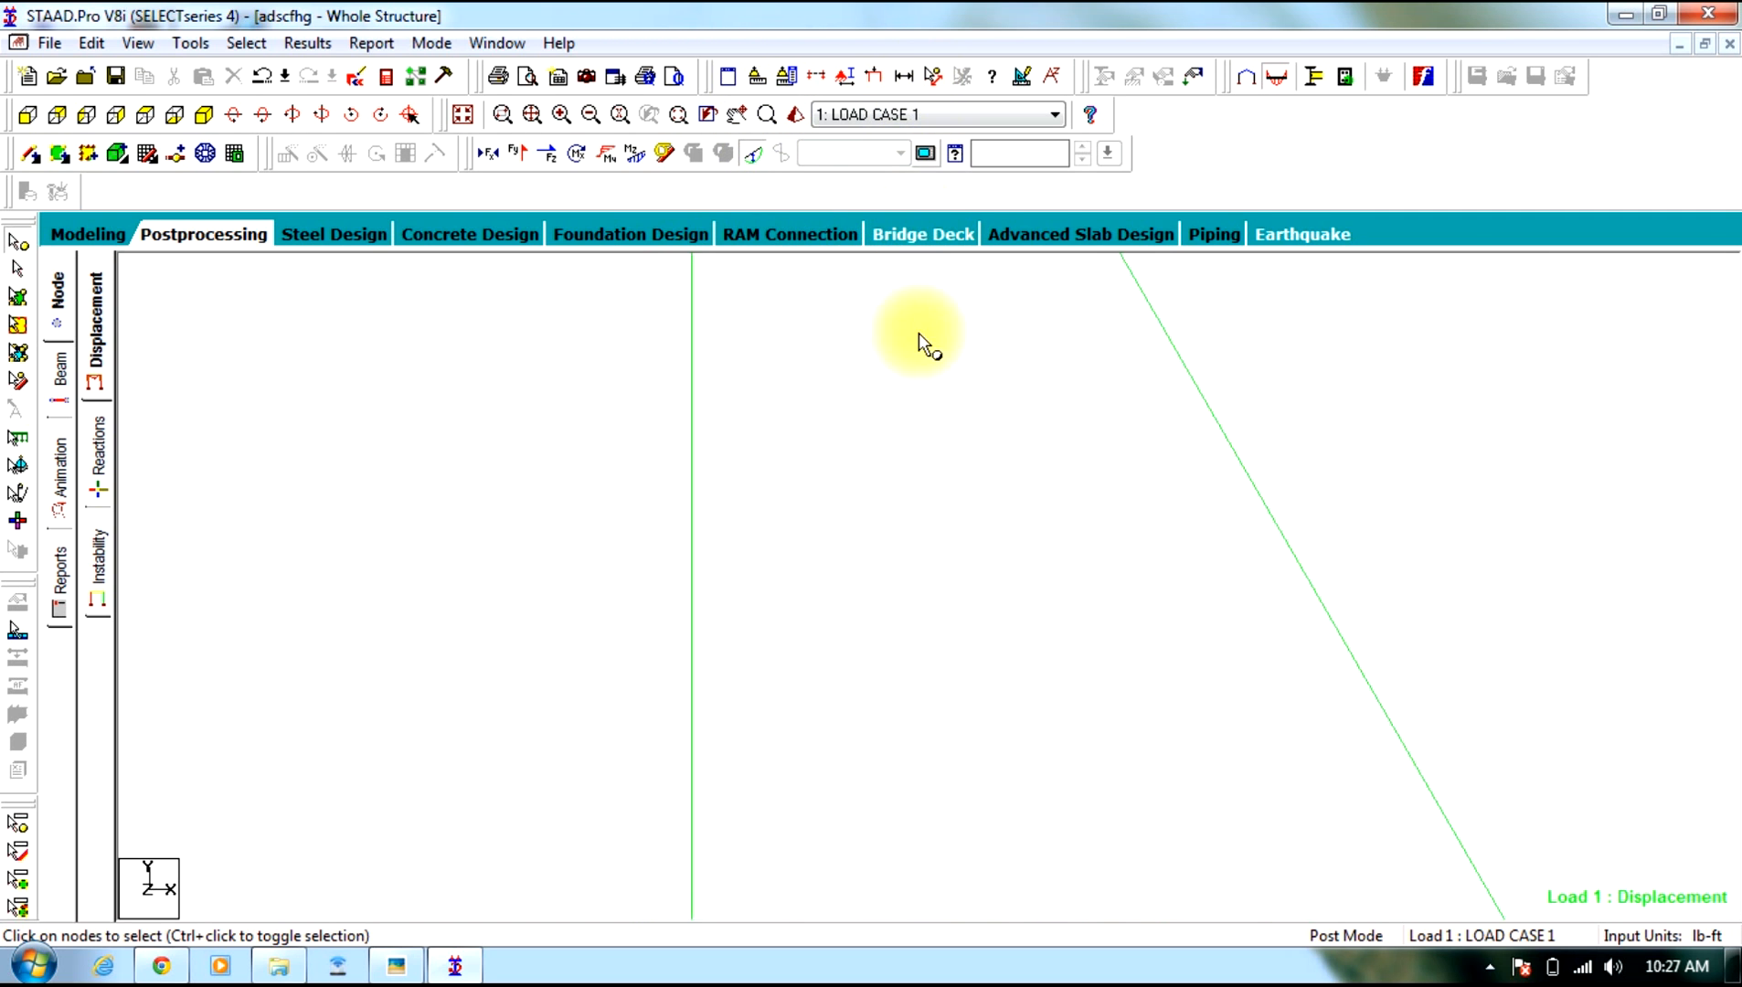
scroll(914, 665, down, 2)
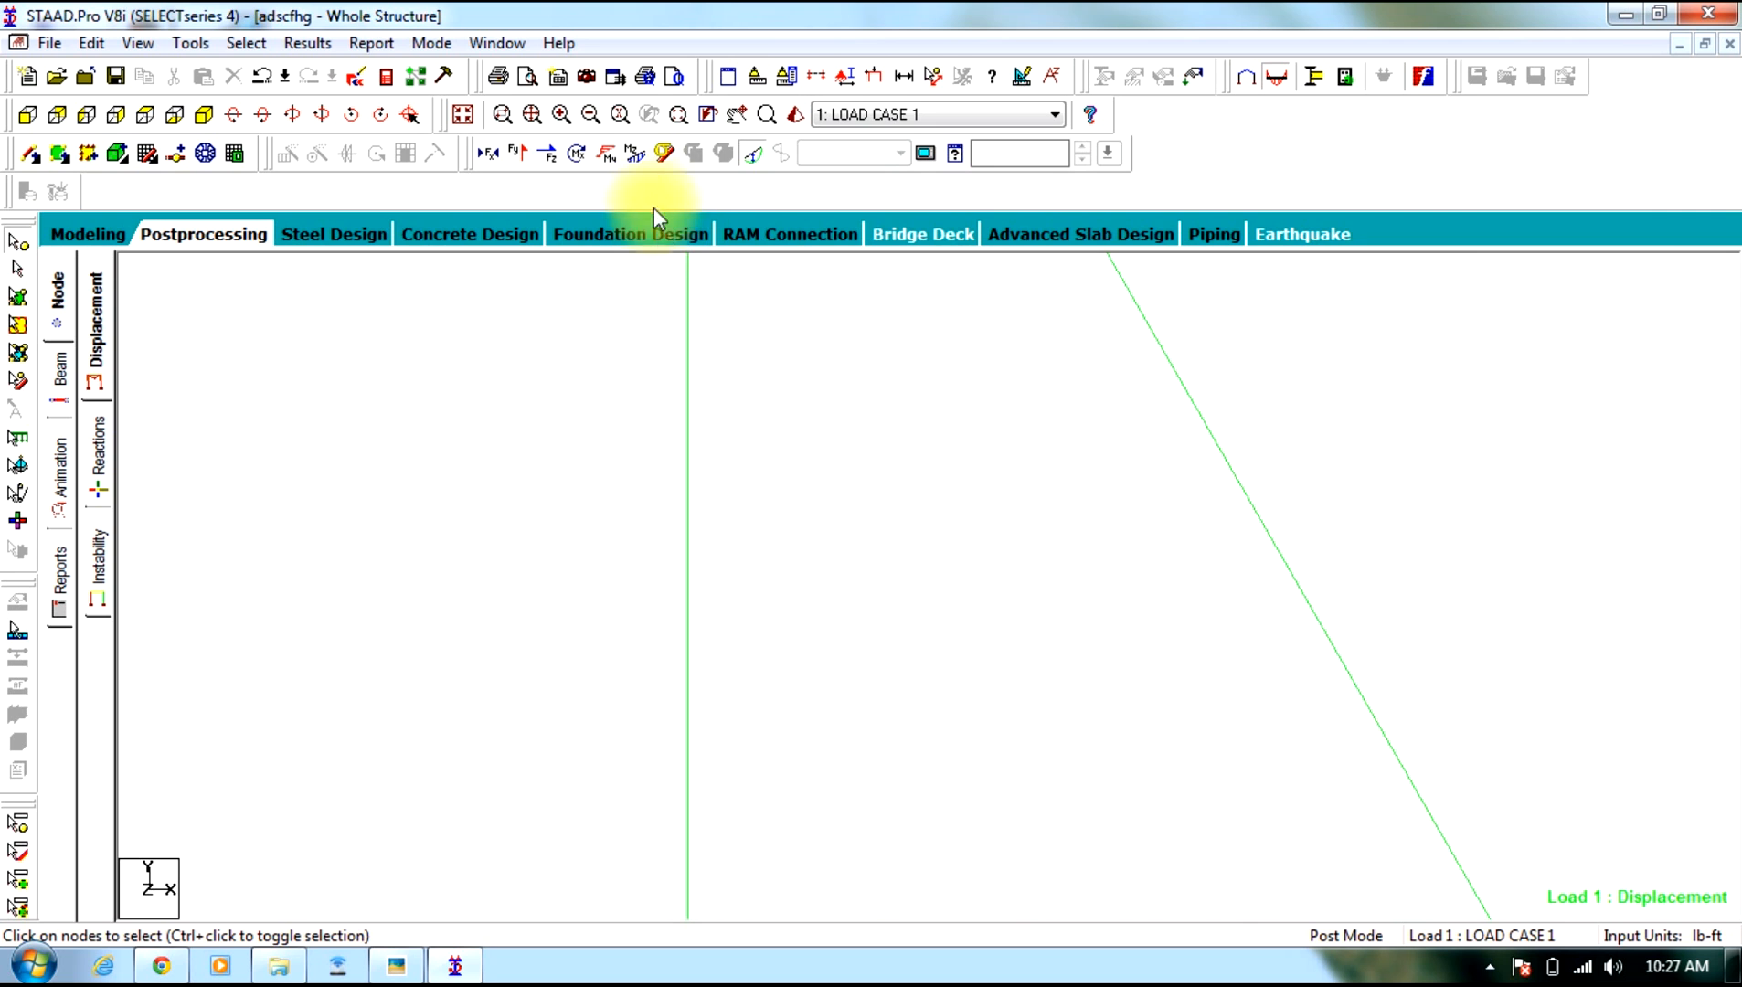
Turn the displacement diagram off to locate the undeformed structure, and redisplay its displacement under load case 1
click(749, 154)
click(750, 153)
click(750, 155)
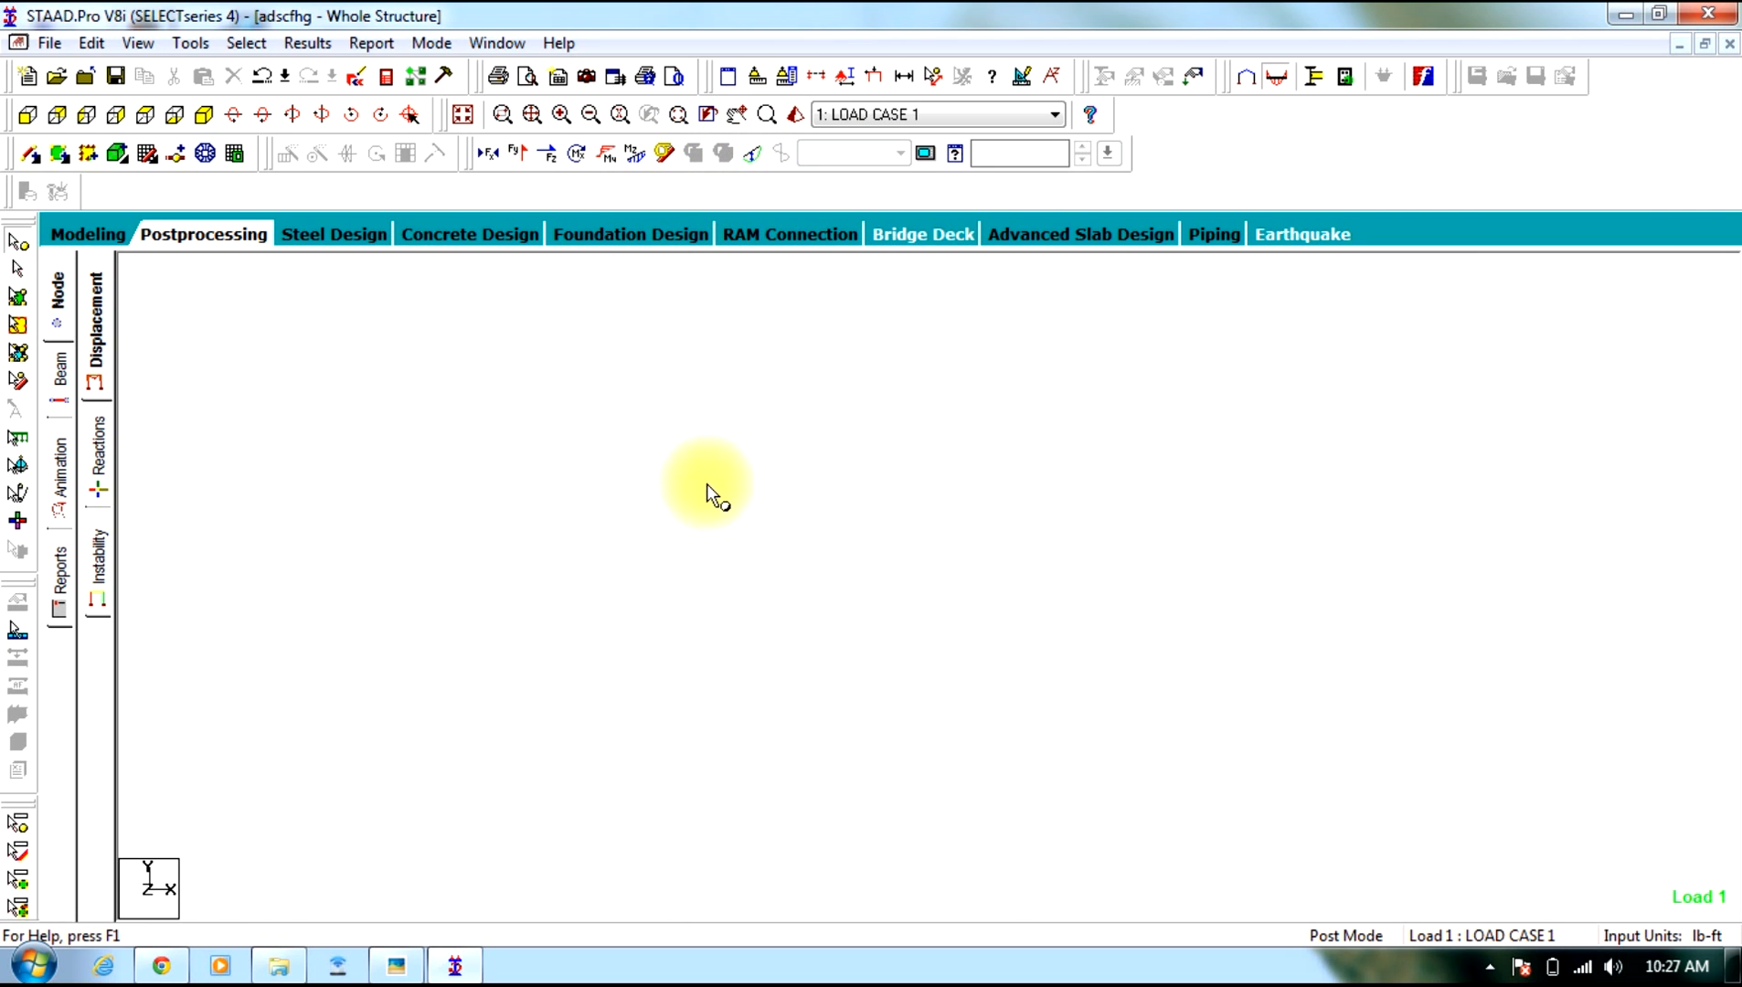
click(737, 114)
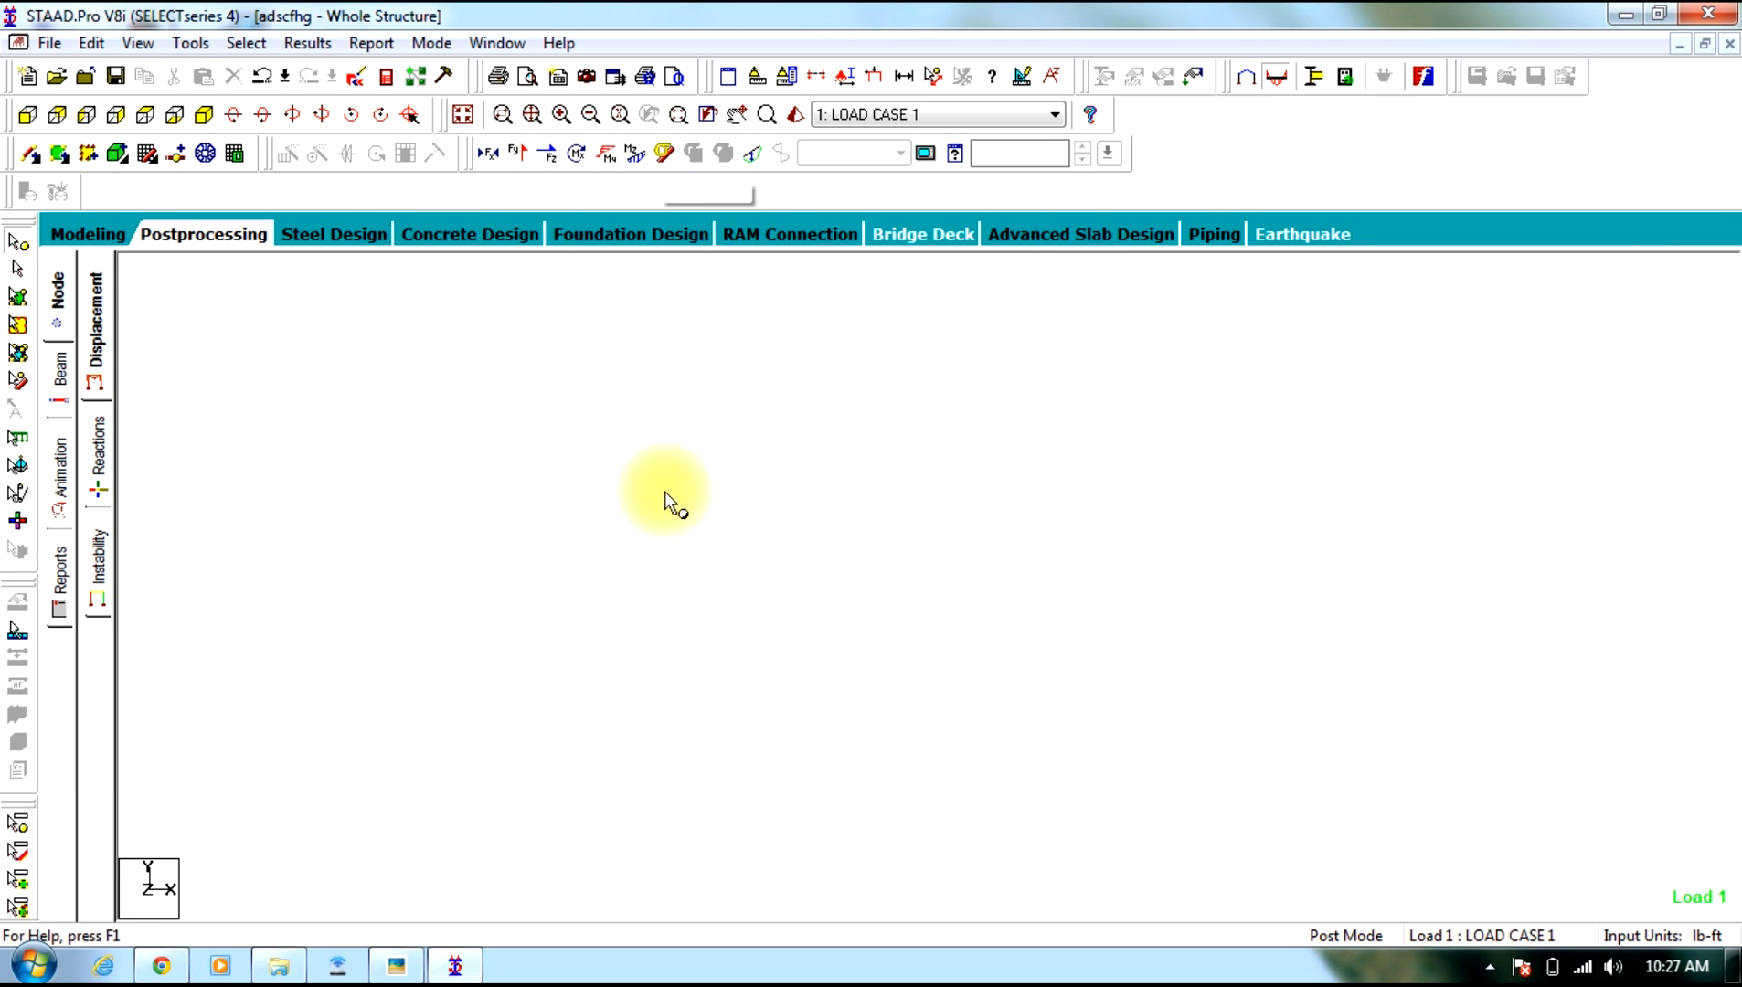
drag(652, 665, 790, 342)
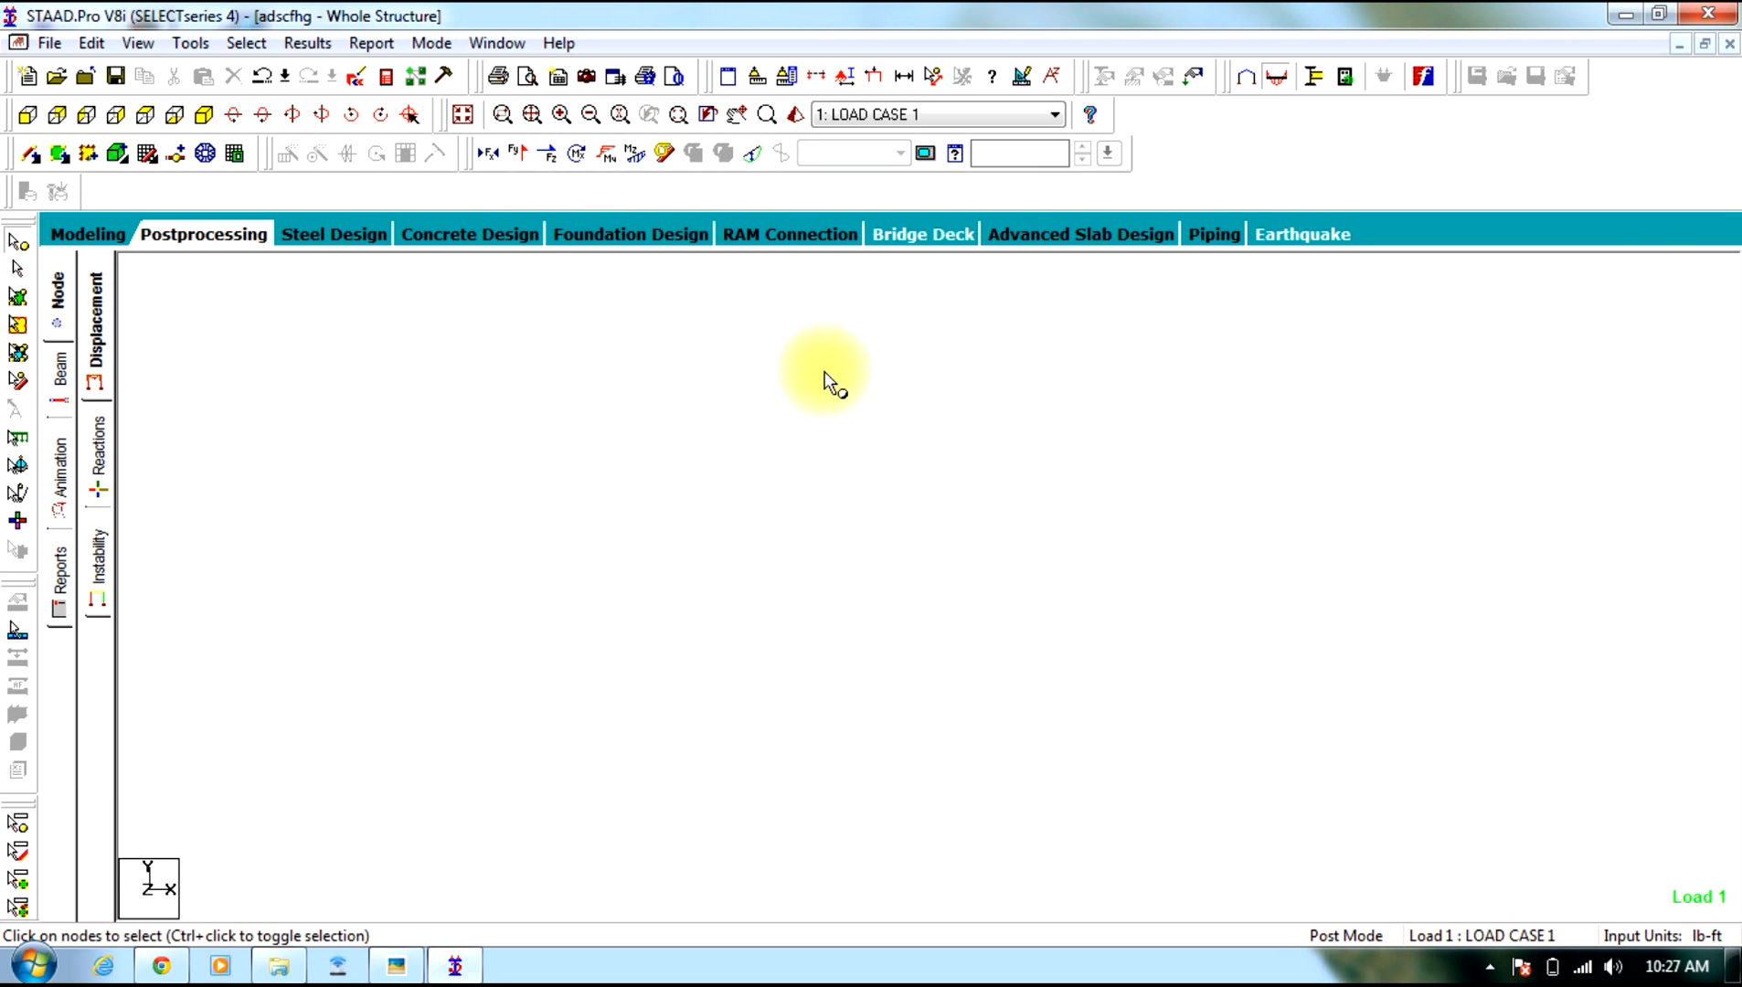
middle_drag(498, 427, 615, 589)
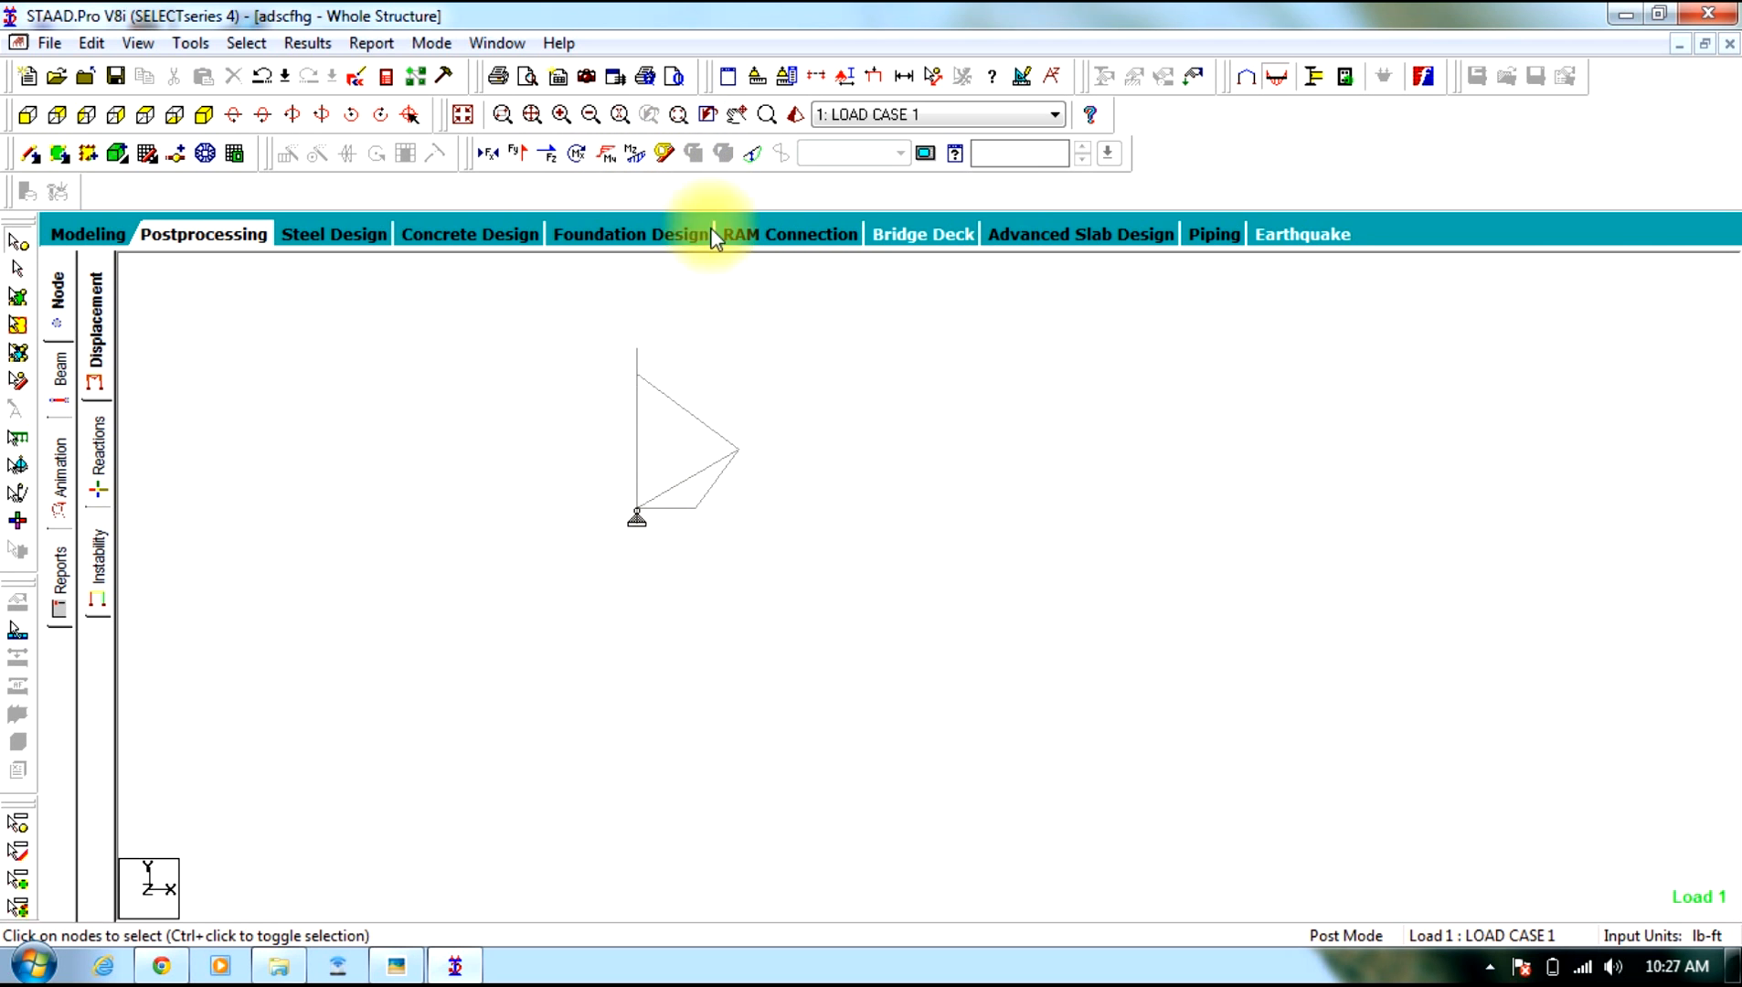
click(746, 152)
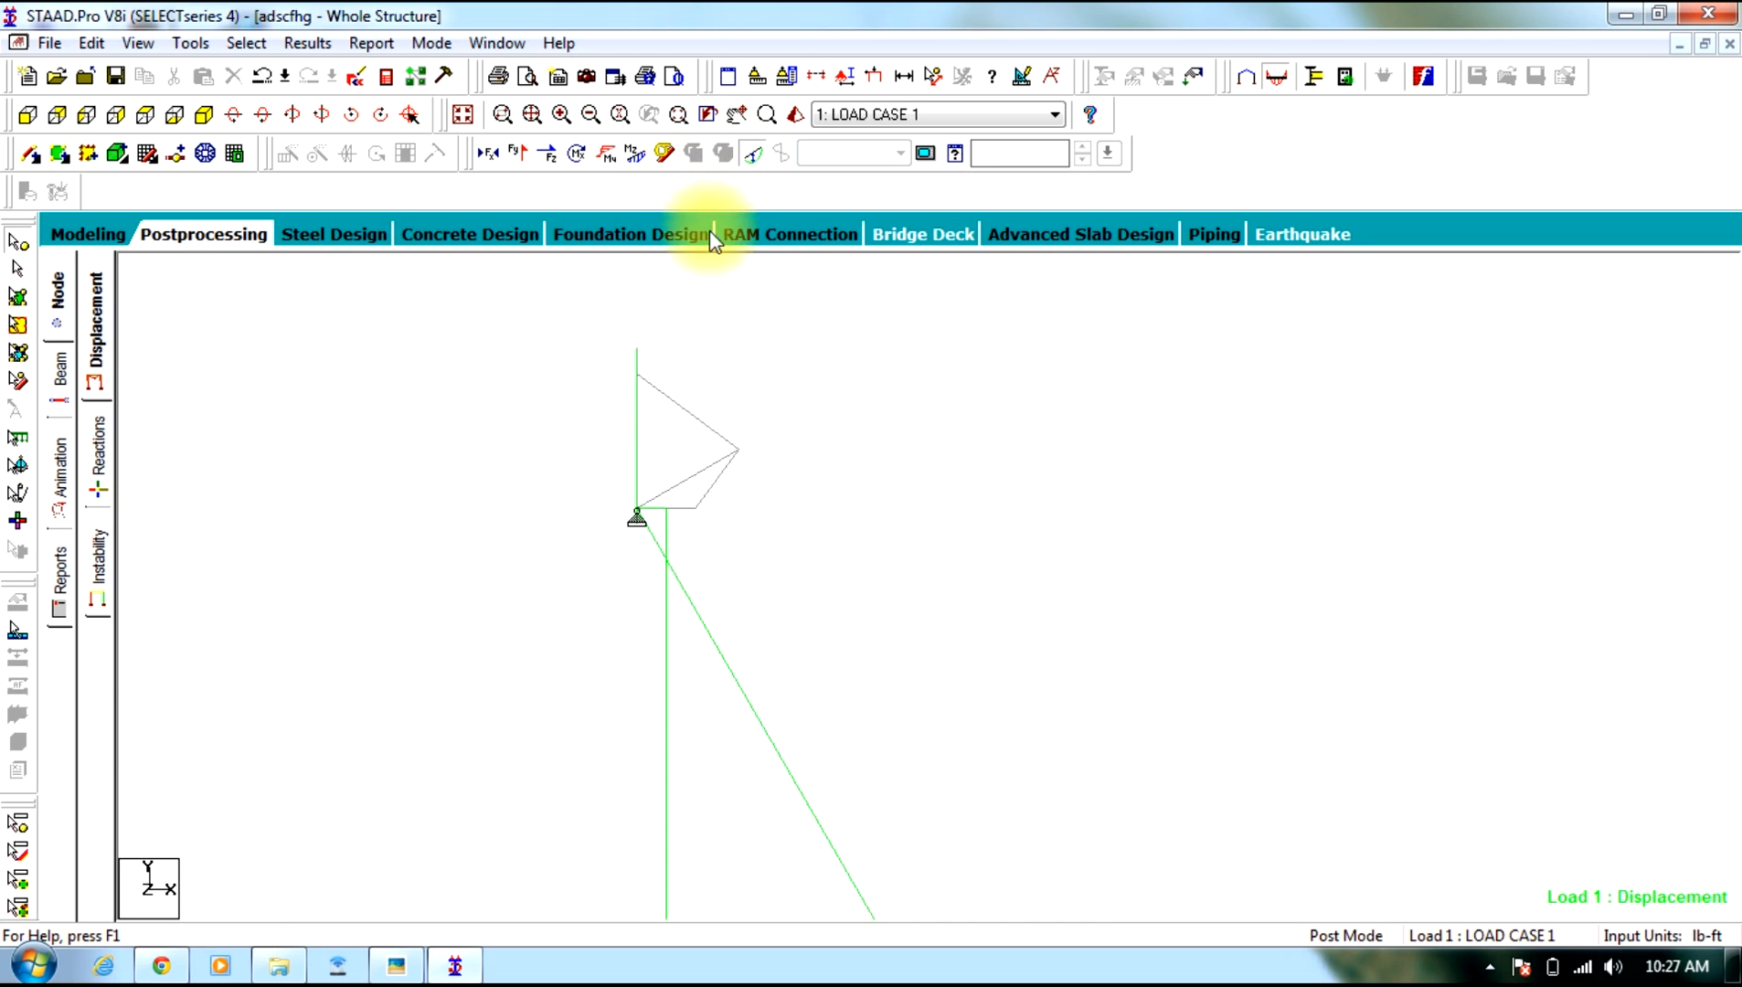
Display the support reactions and examine the boom's dimensions and loads in the reference sketch IMG_0414.JPG in Picasa Photo Viewer
click(740, 450)
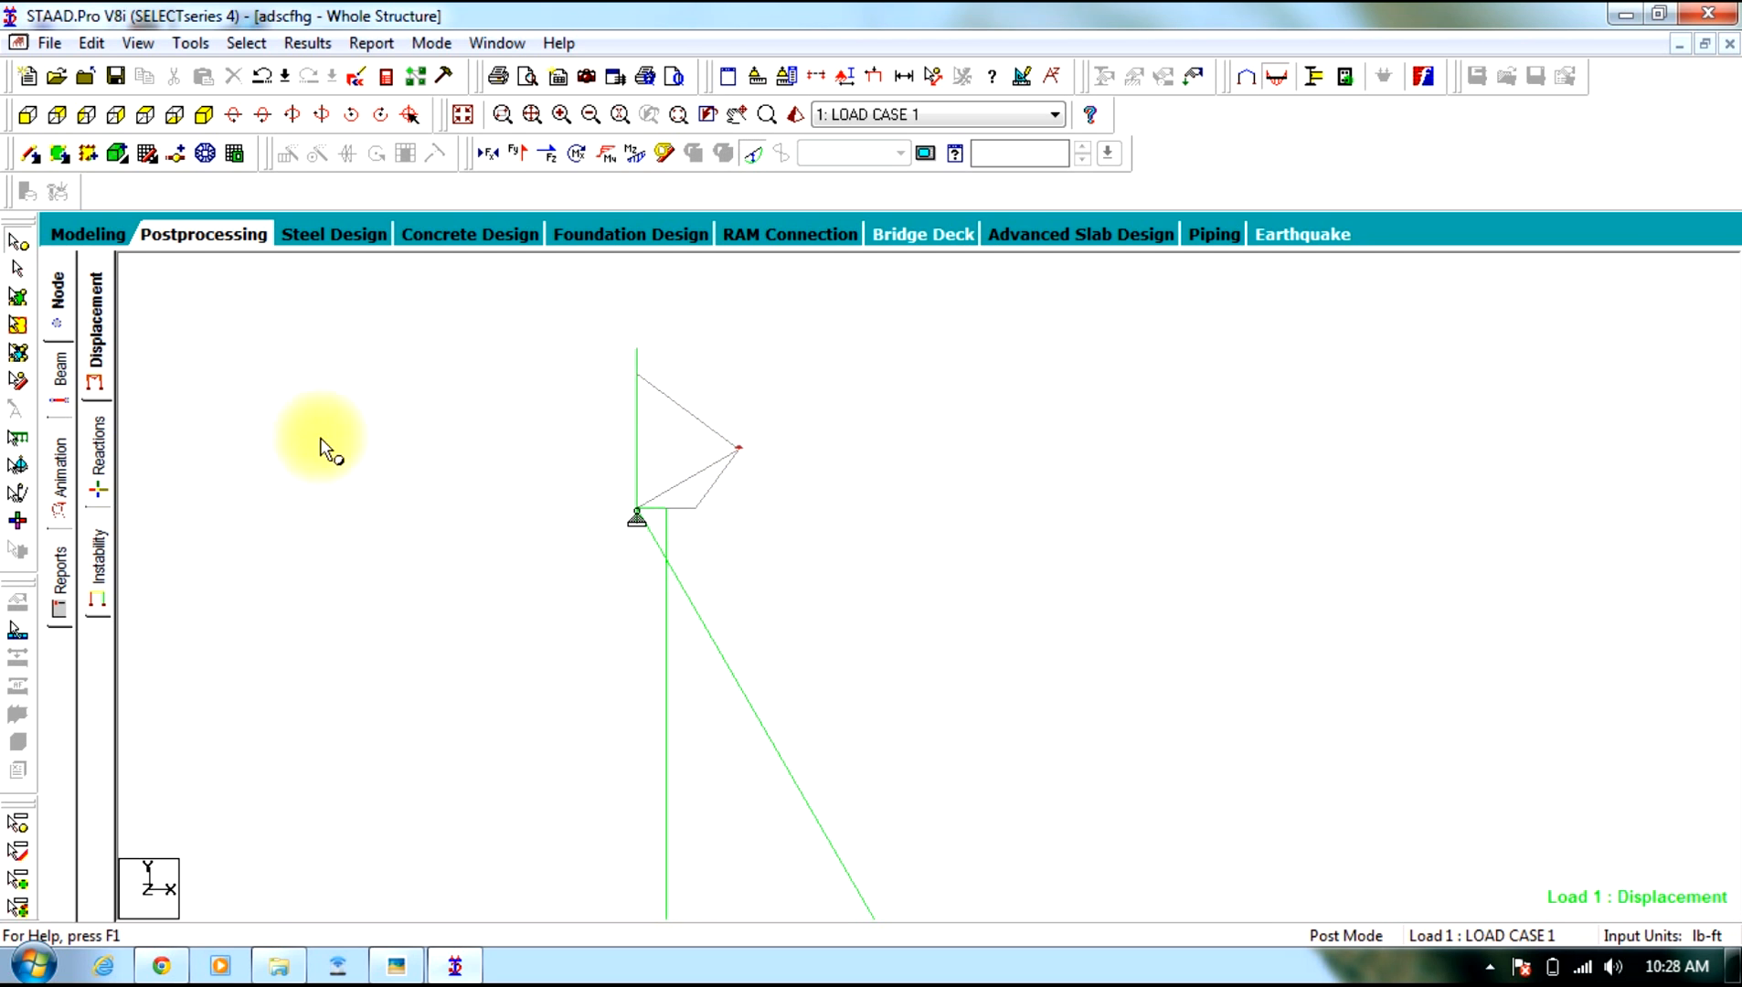
click(103, 455)
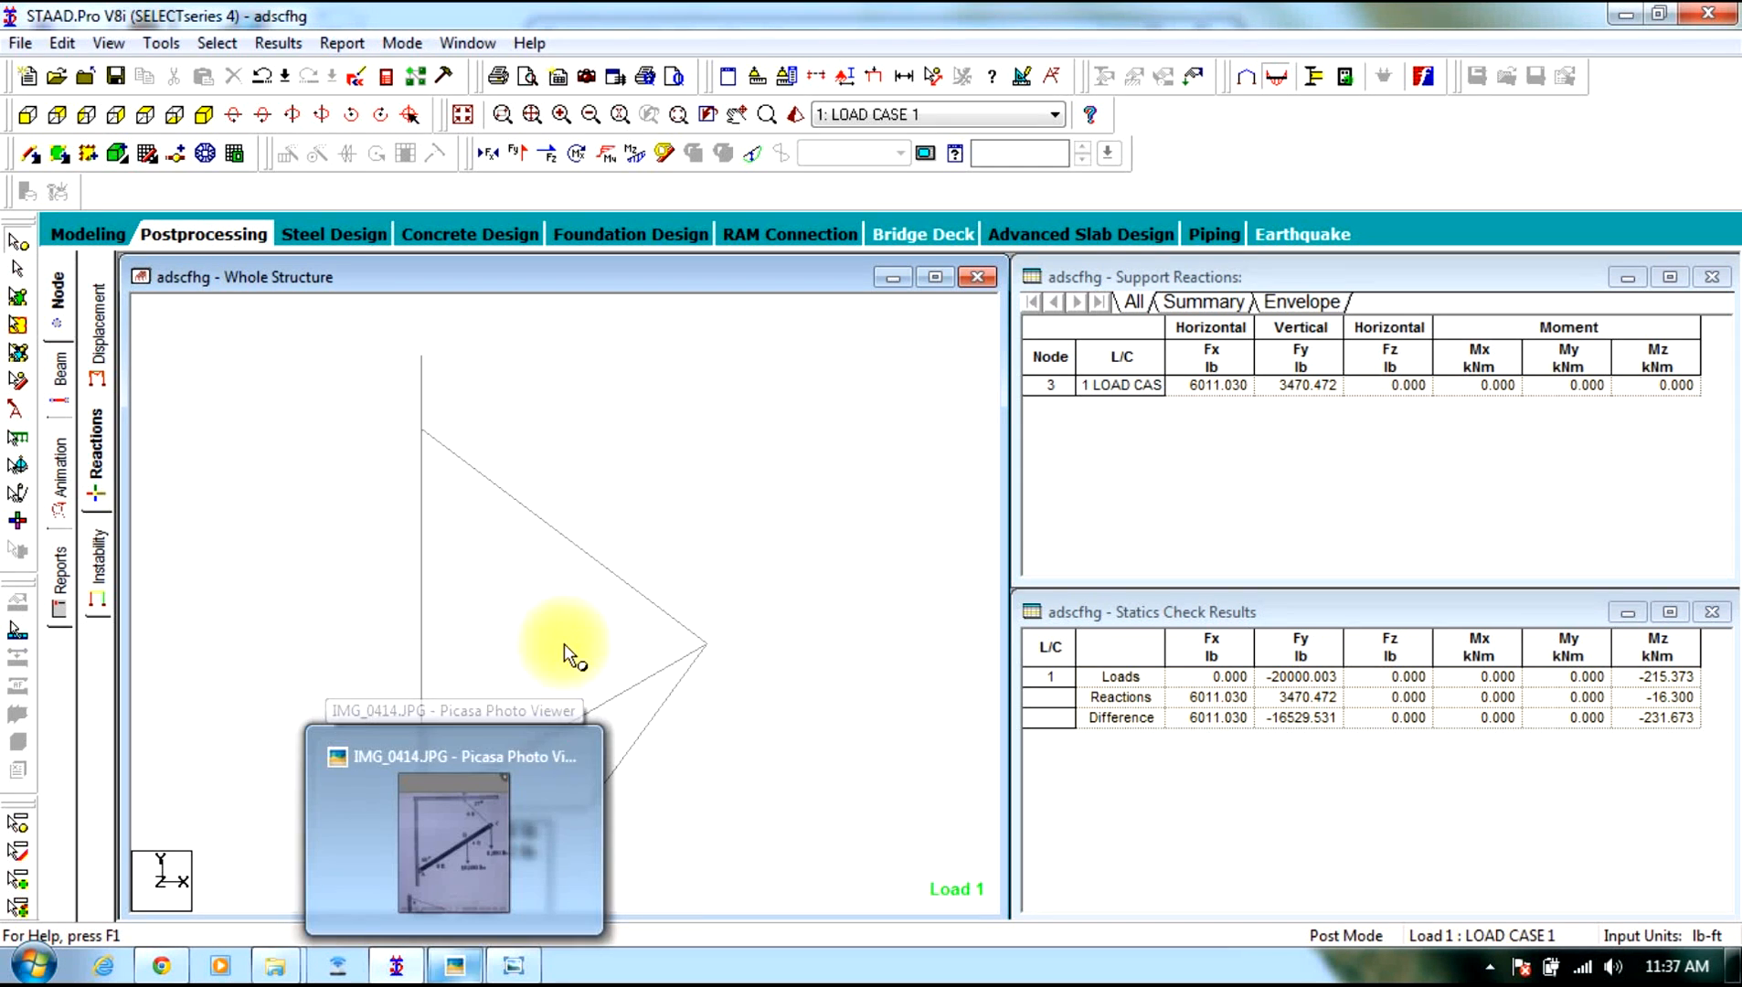
click(460, 966)
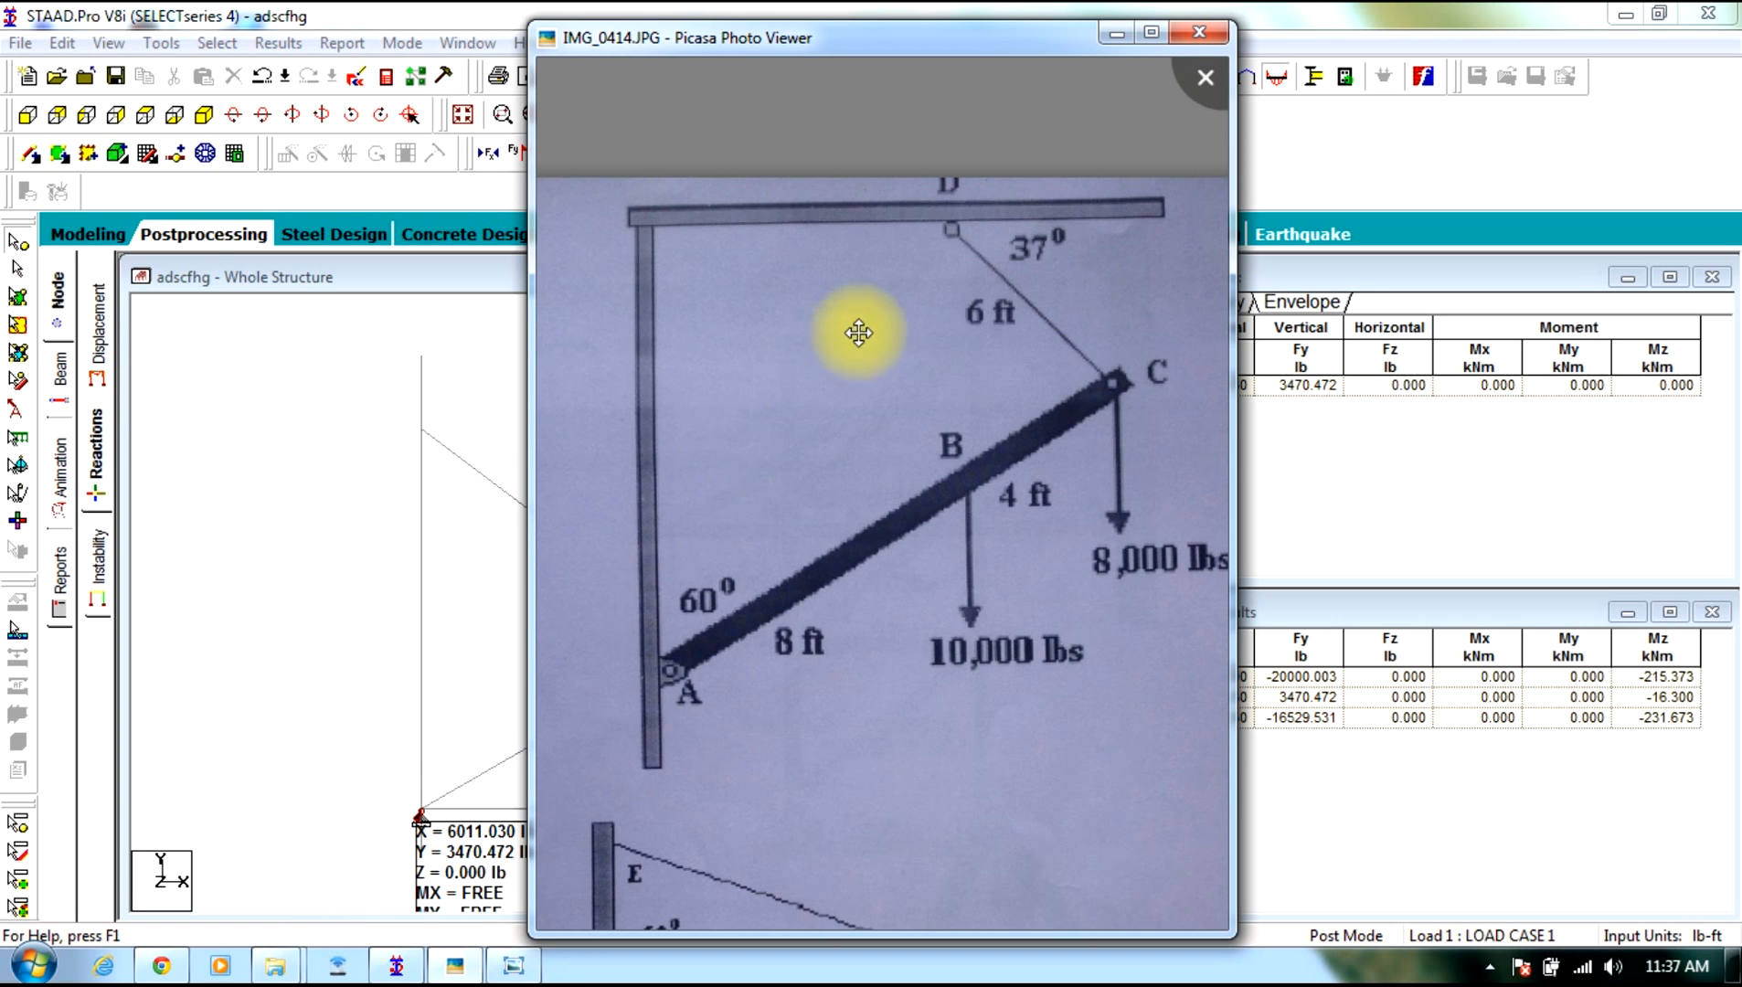
scroll(901, 347, up, 3)
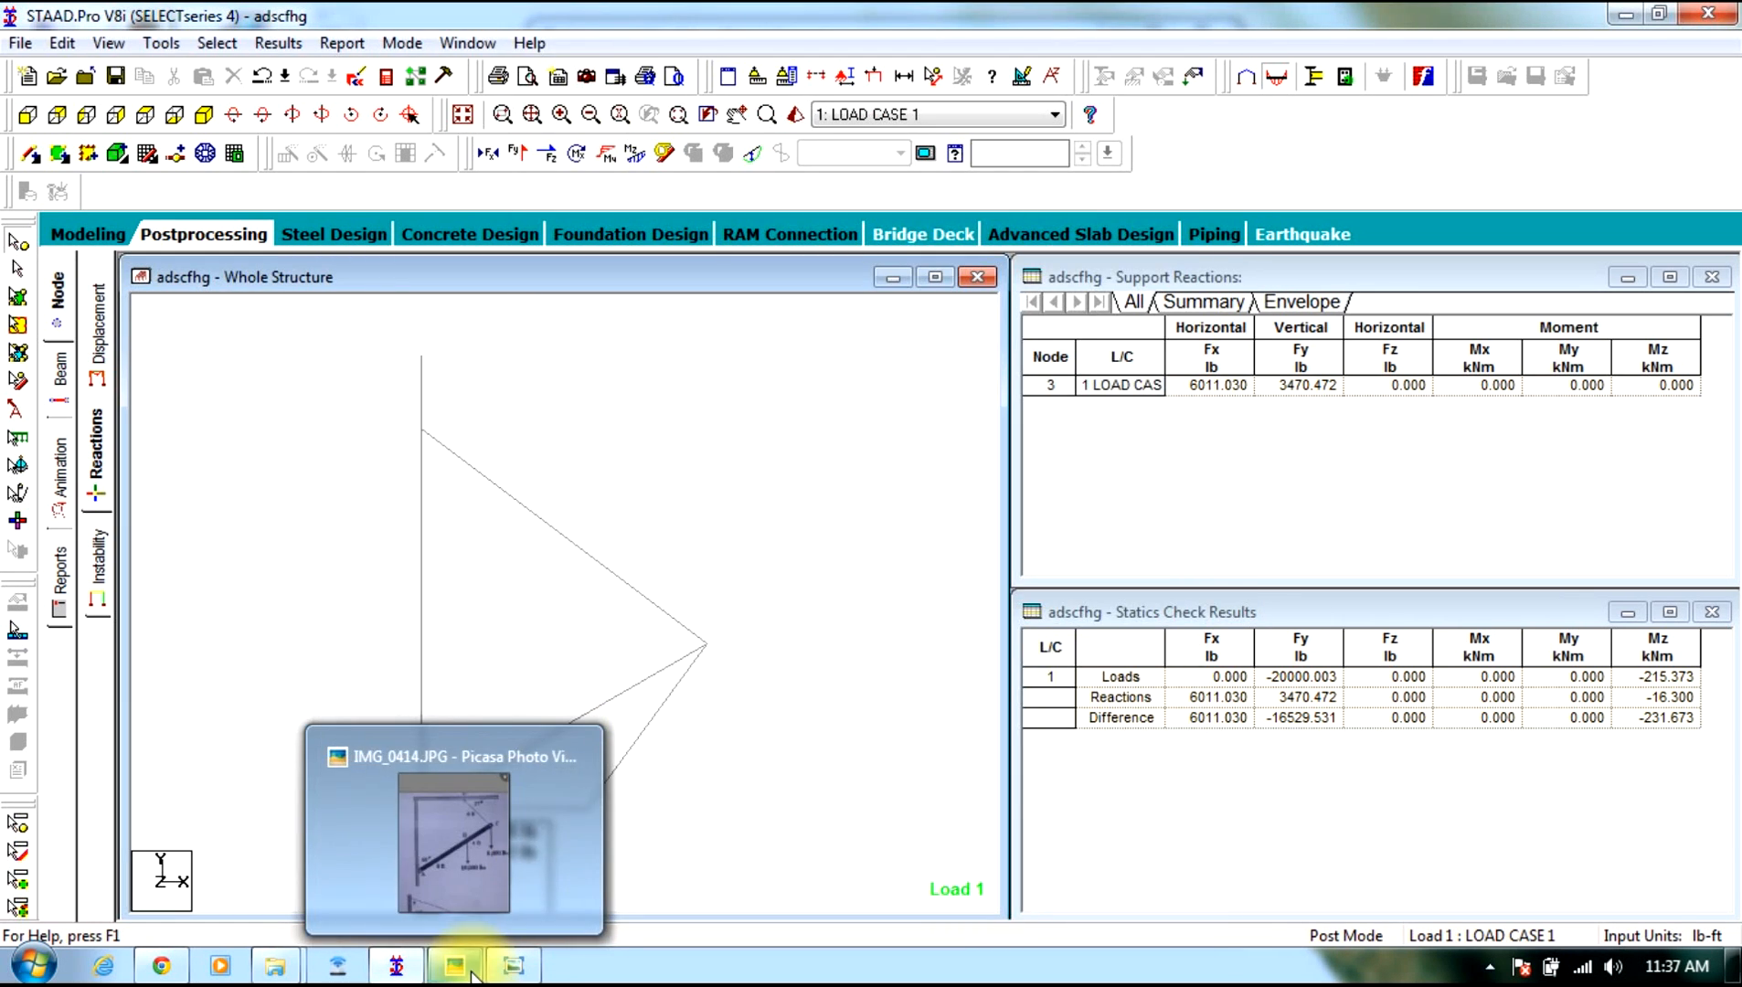
click(471, 971)
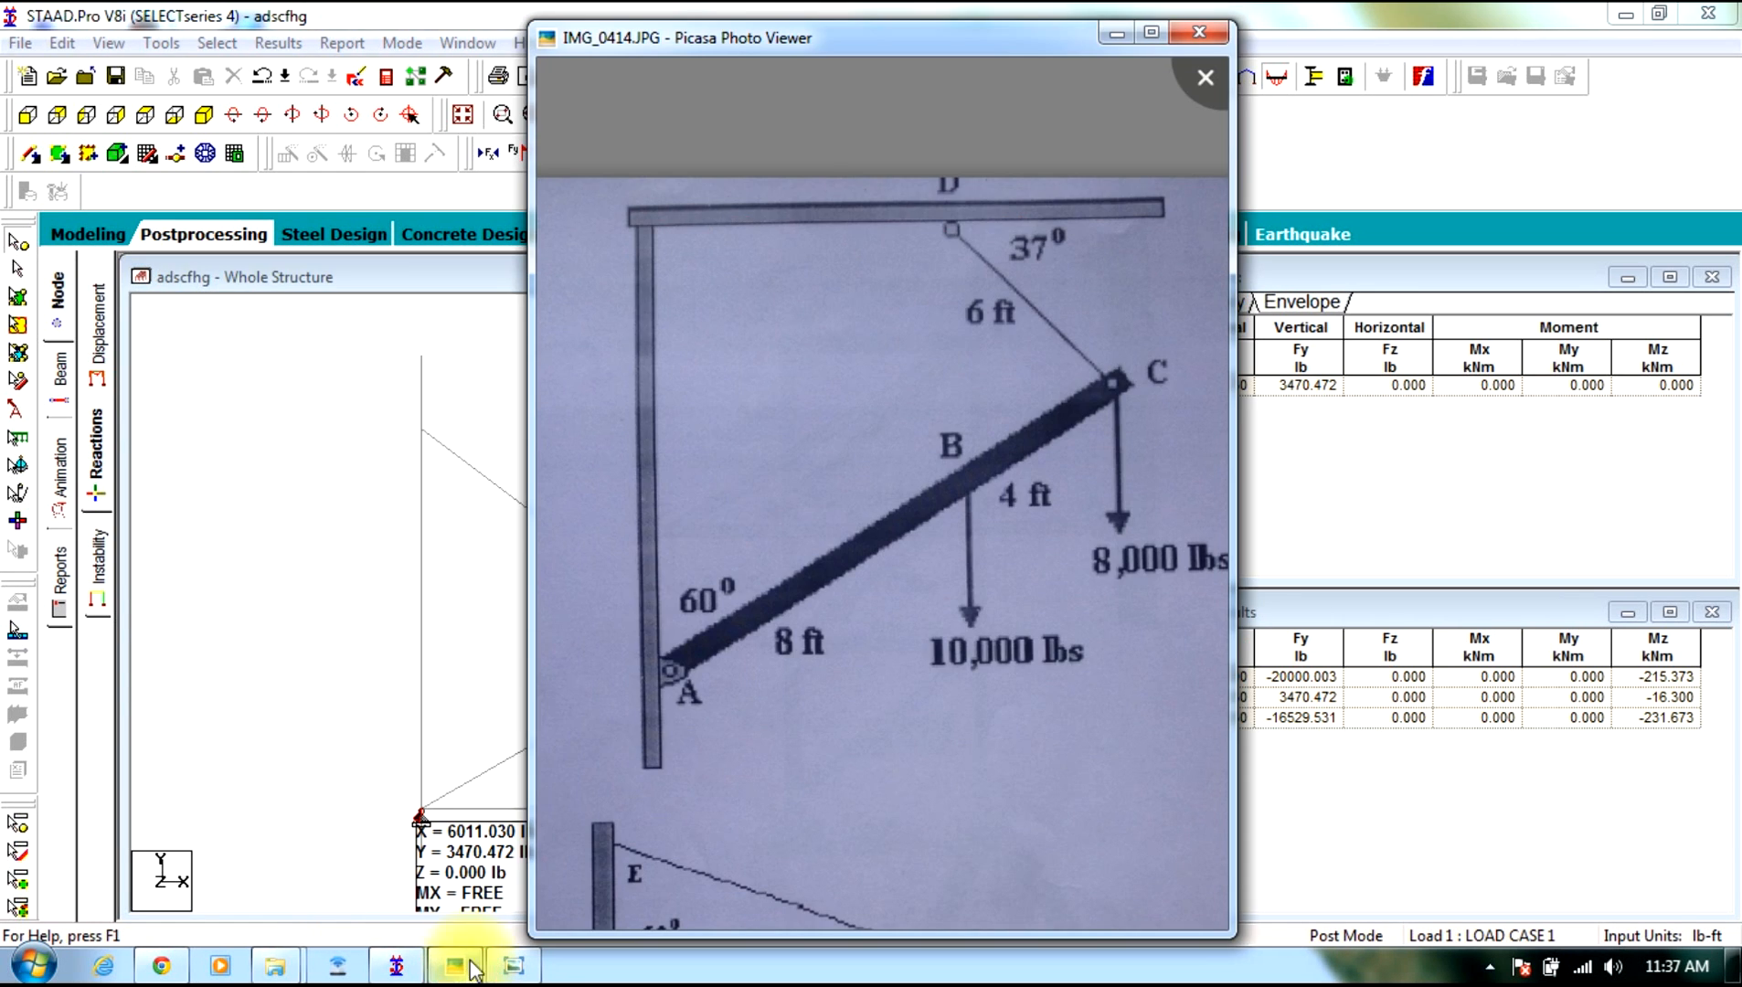
drag(894, 332, 896, 345)
scroll(900, 356, up, 2)
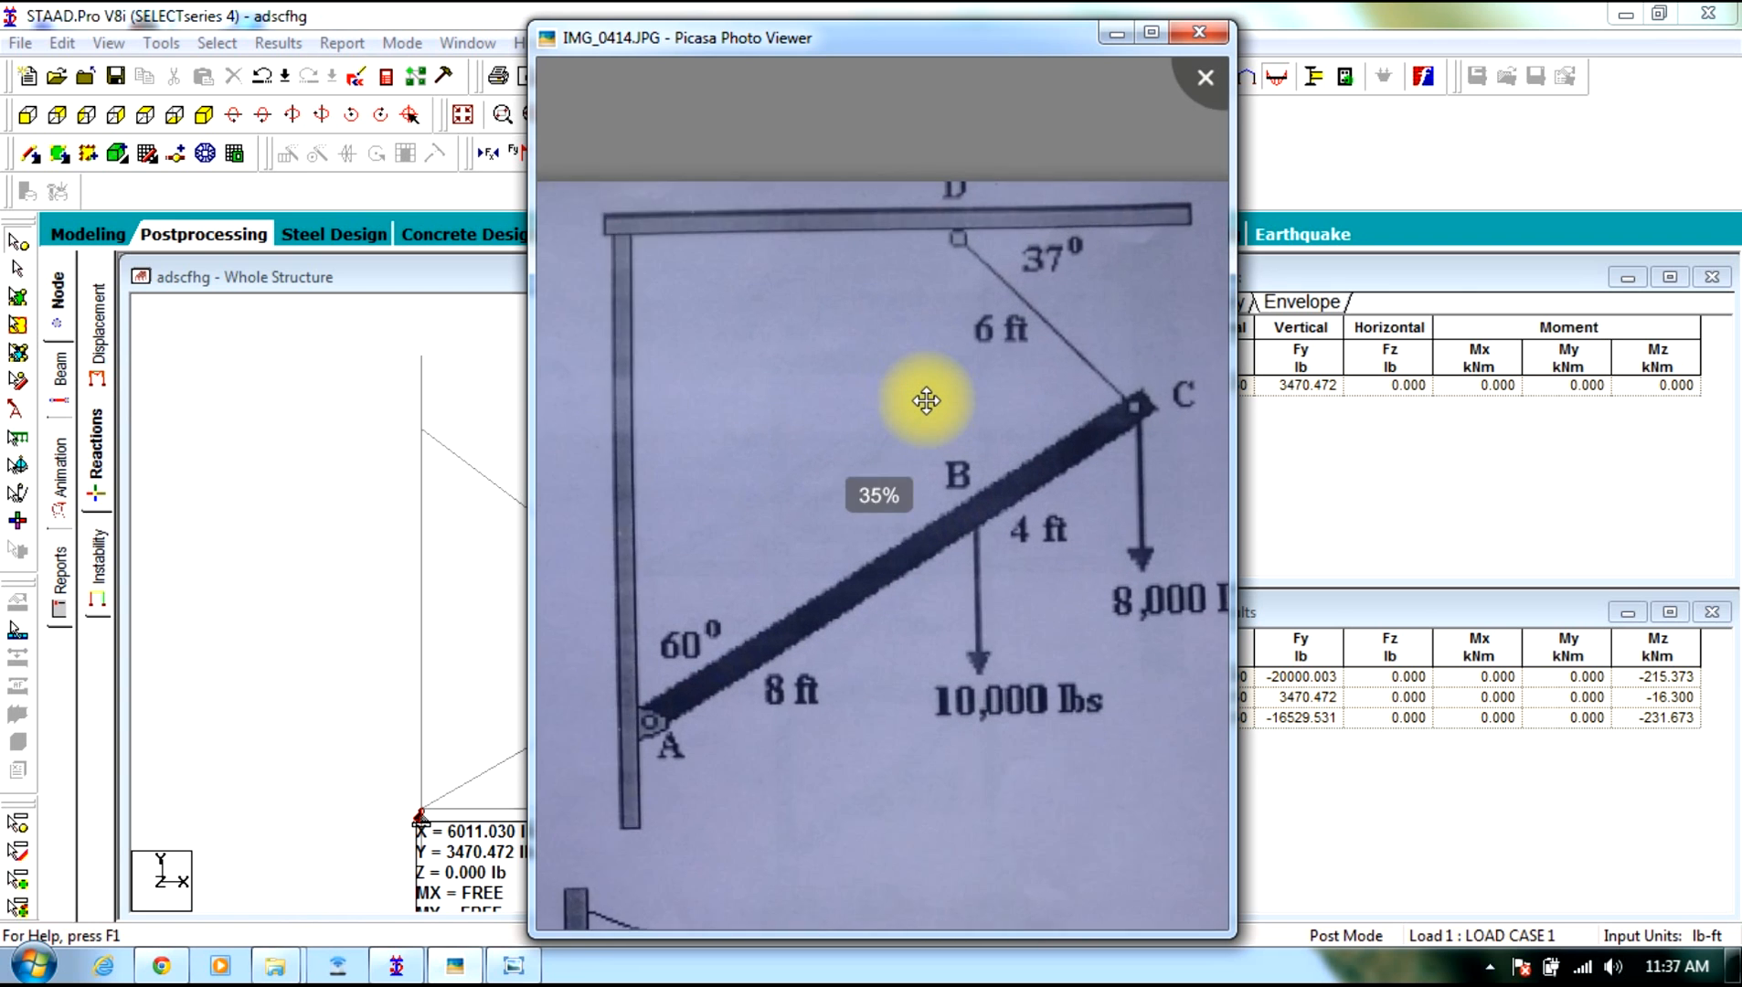
scroll(925, 400, down, 1)
drag(1073, 517, 1053, 451)
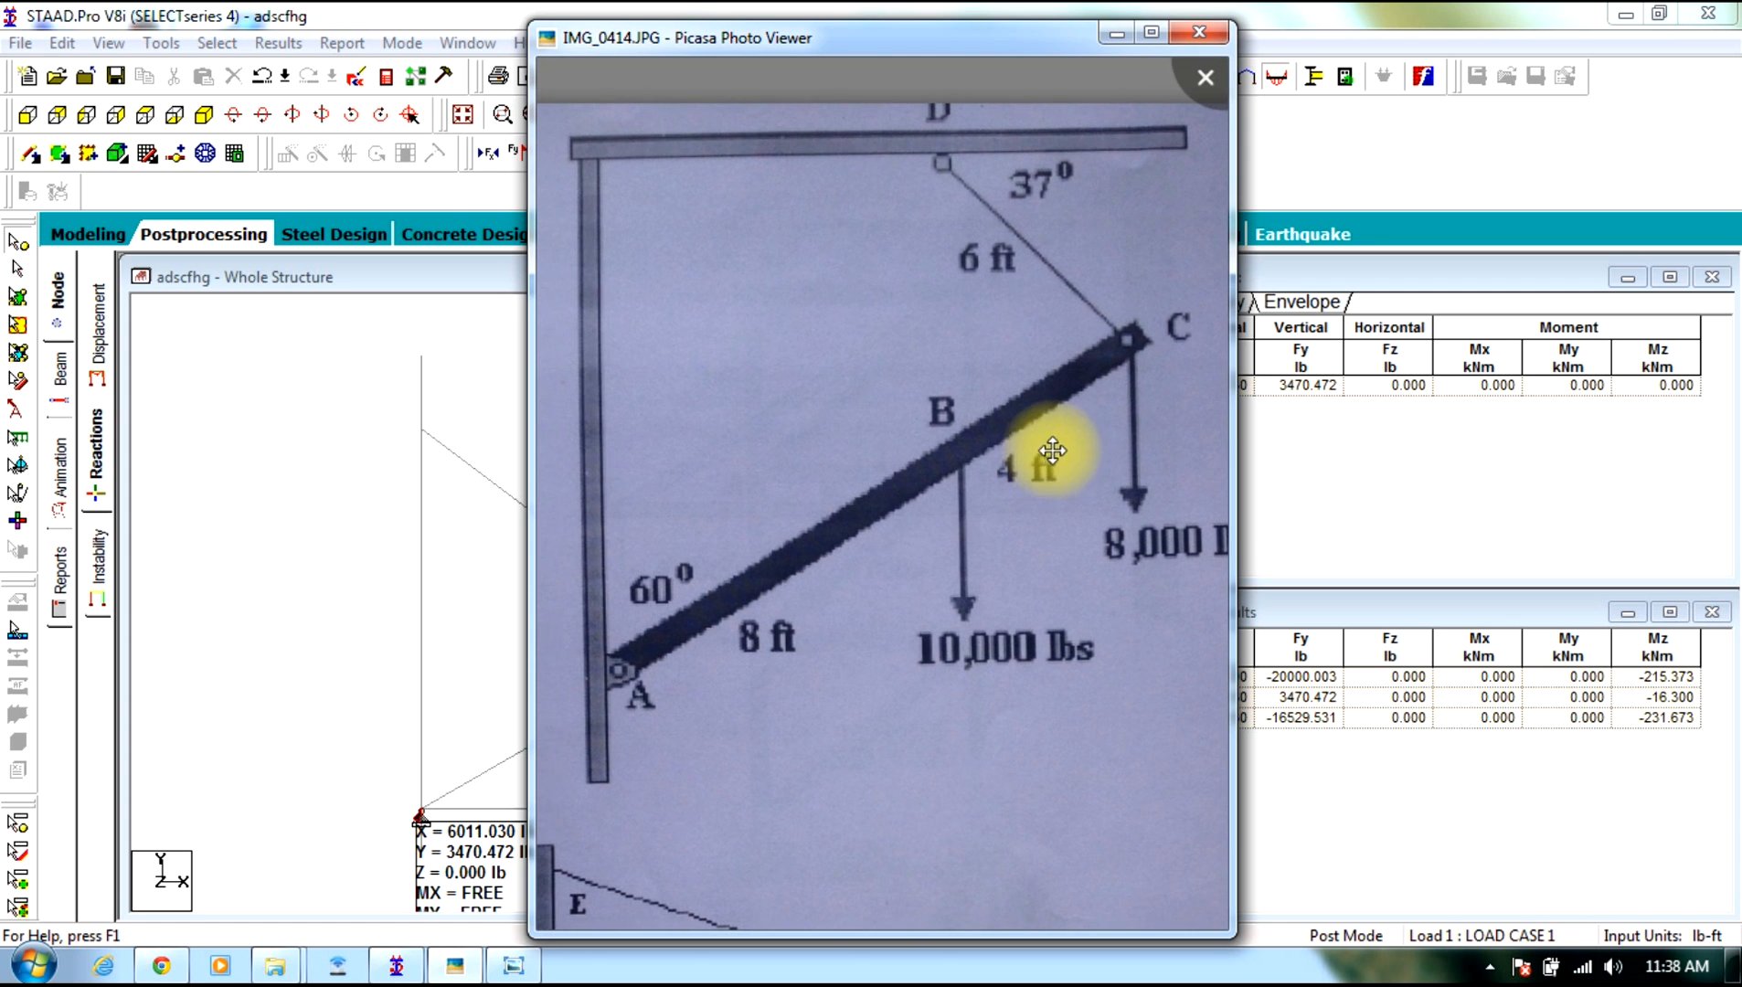
click(1116, 34)
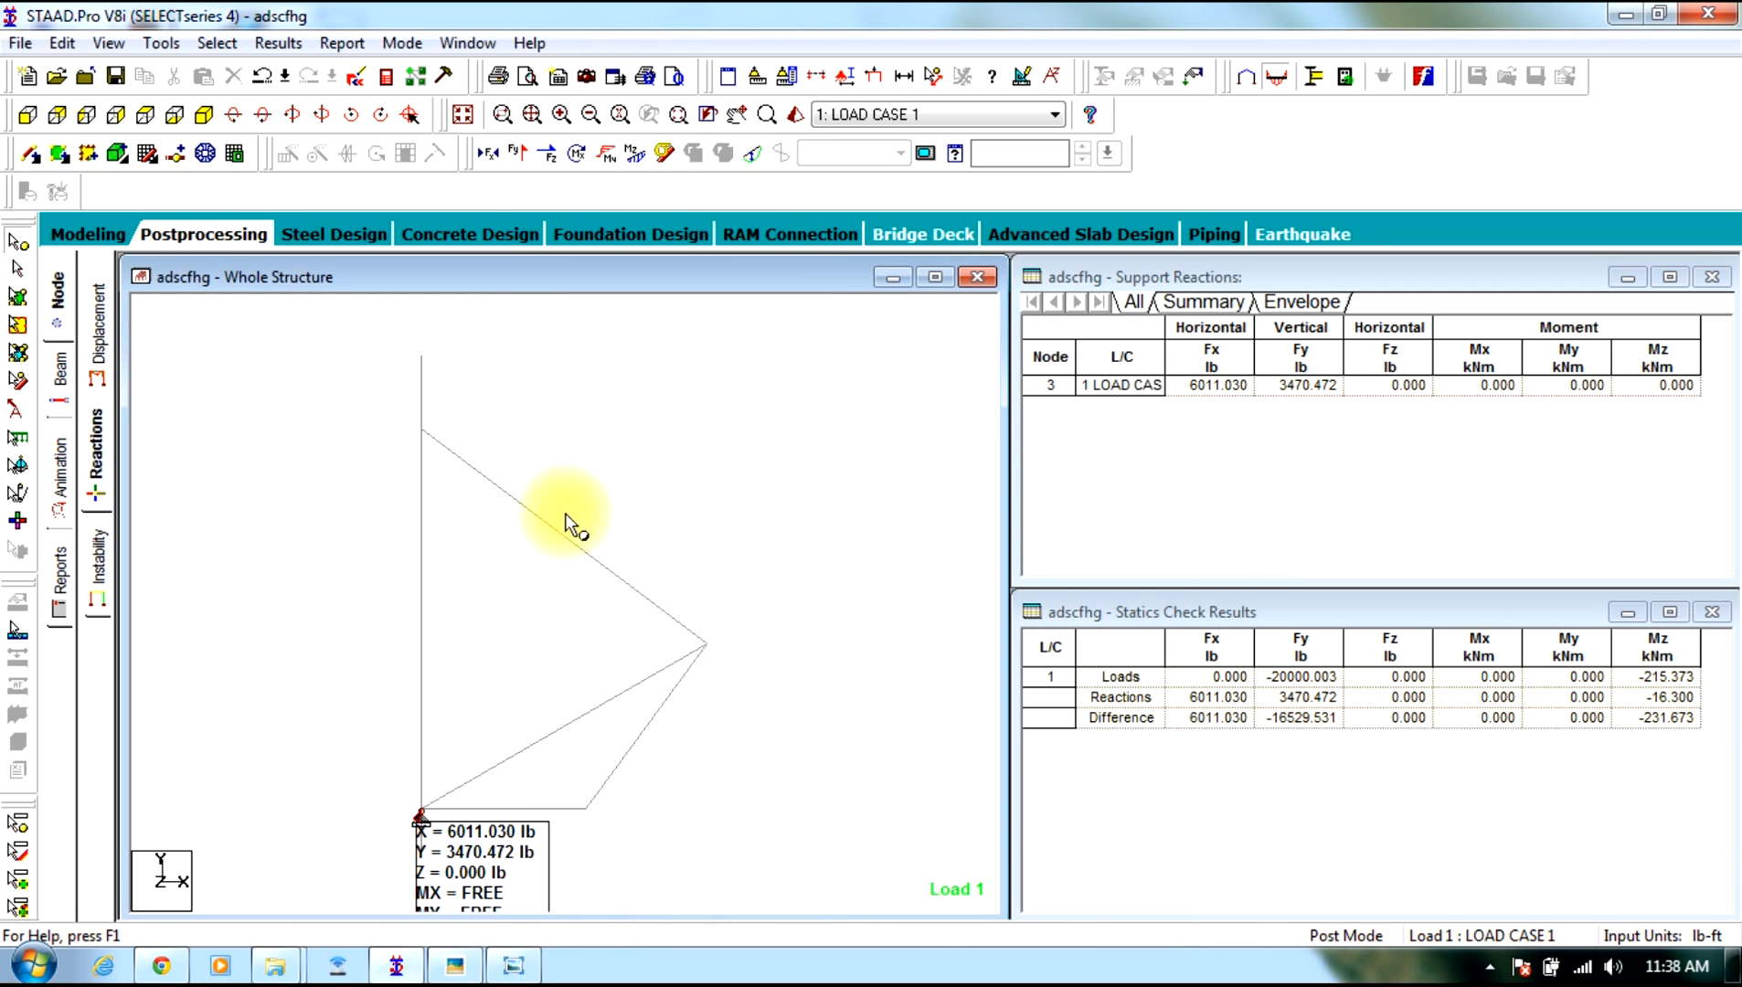
Return to modeling mode and start a new Truss structure file named 123
click(90, 234)
drag(1169, 323, 299, 964)
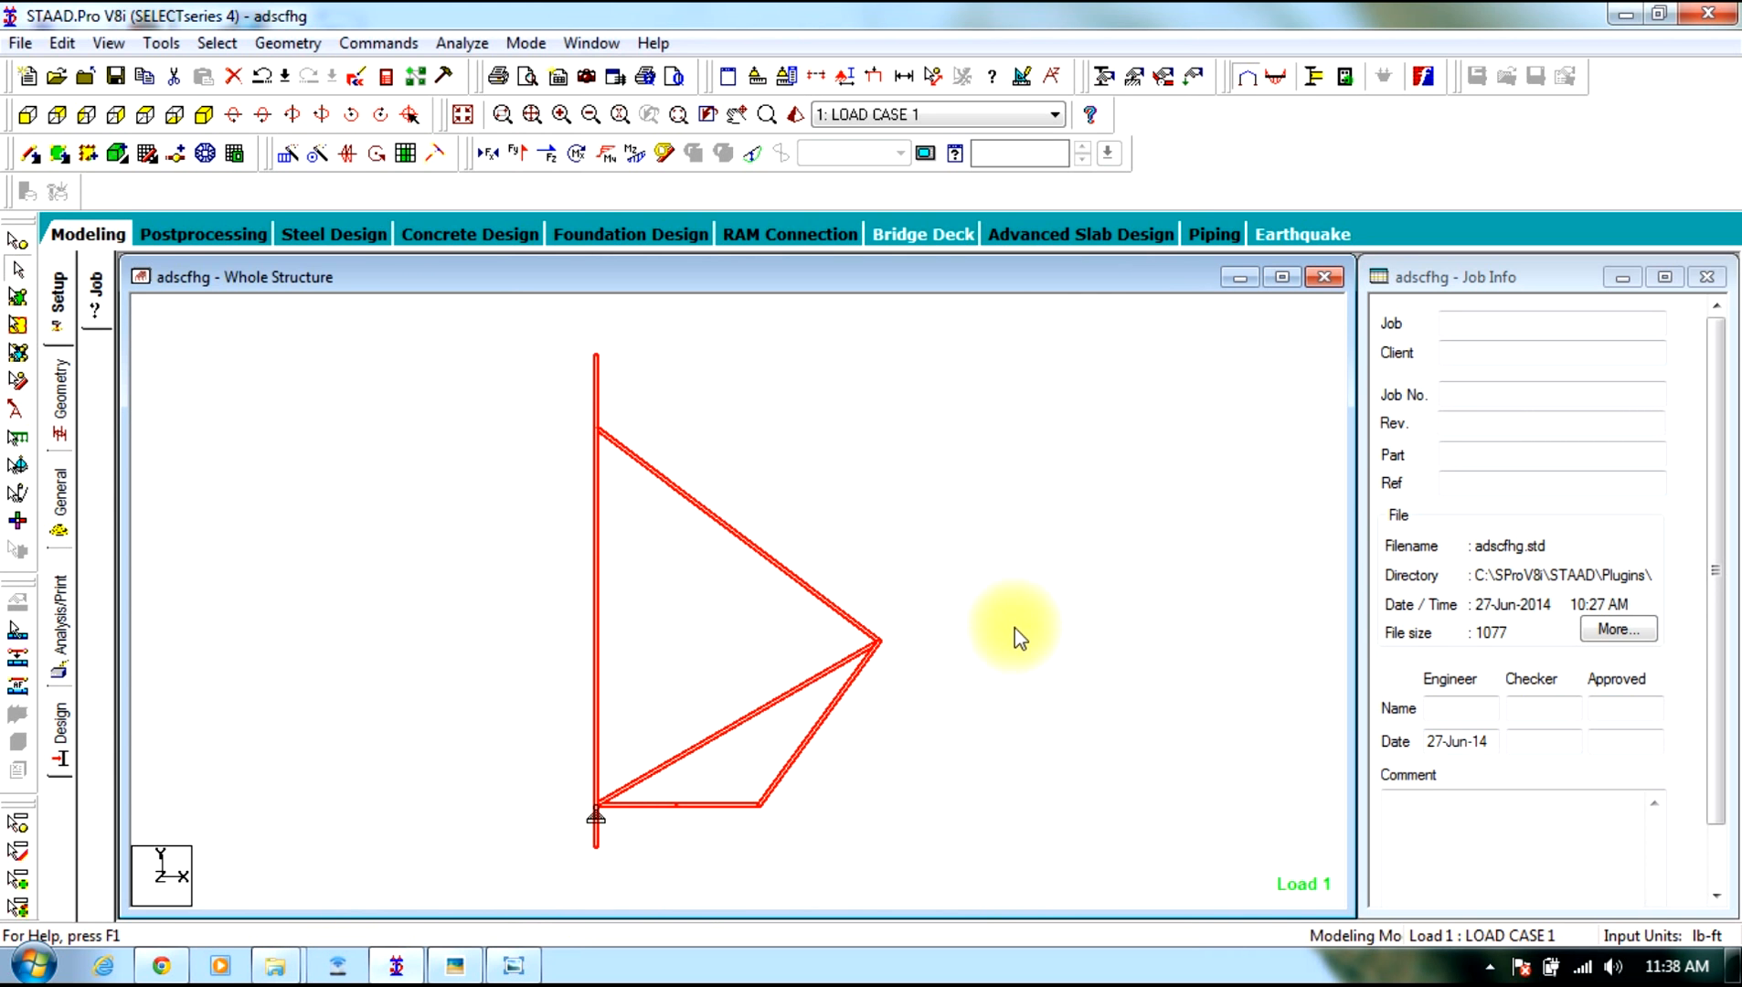
click(28, 43)
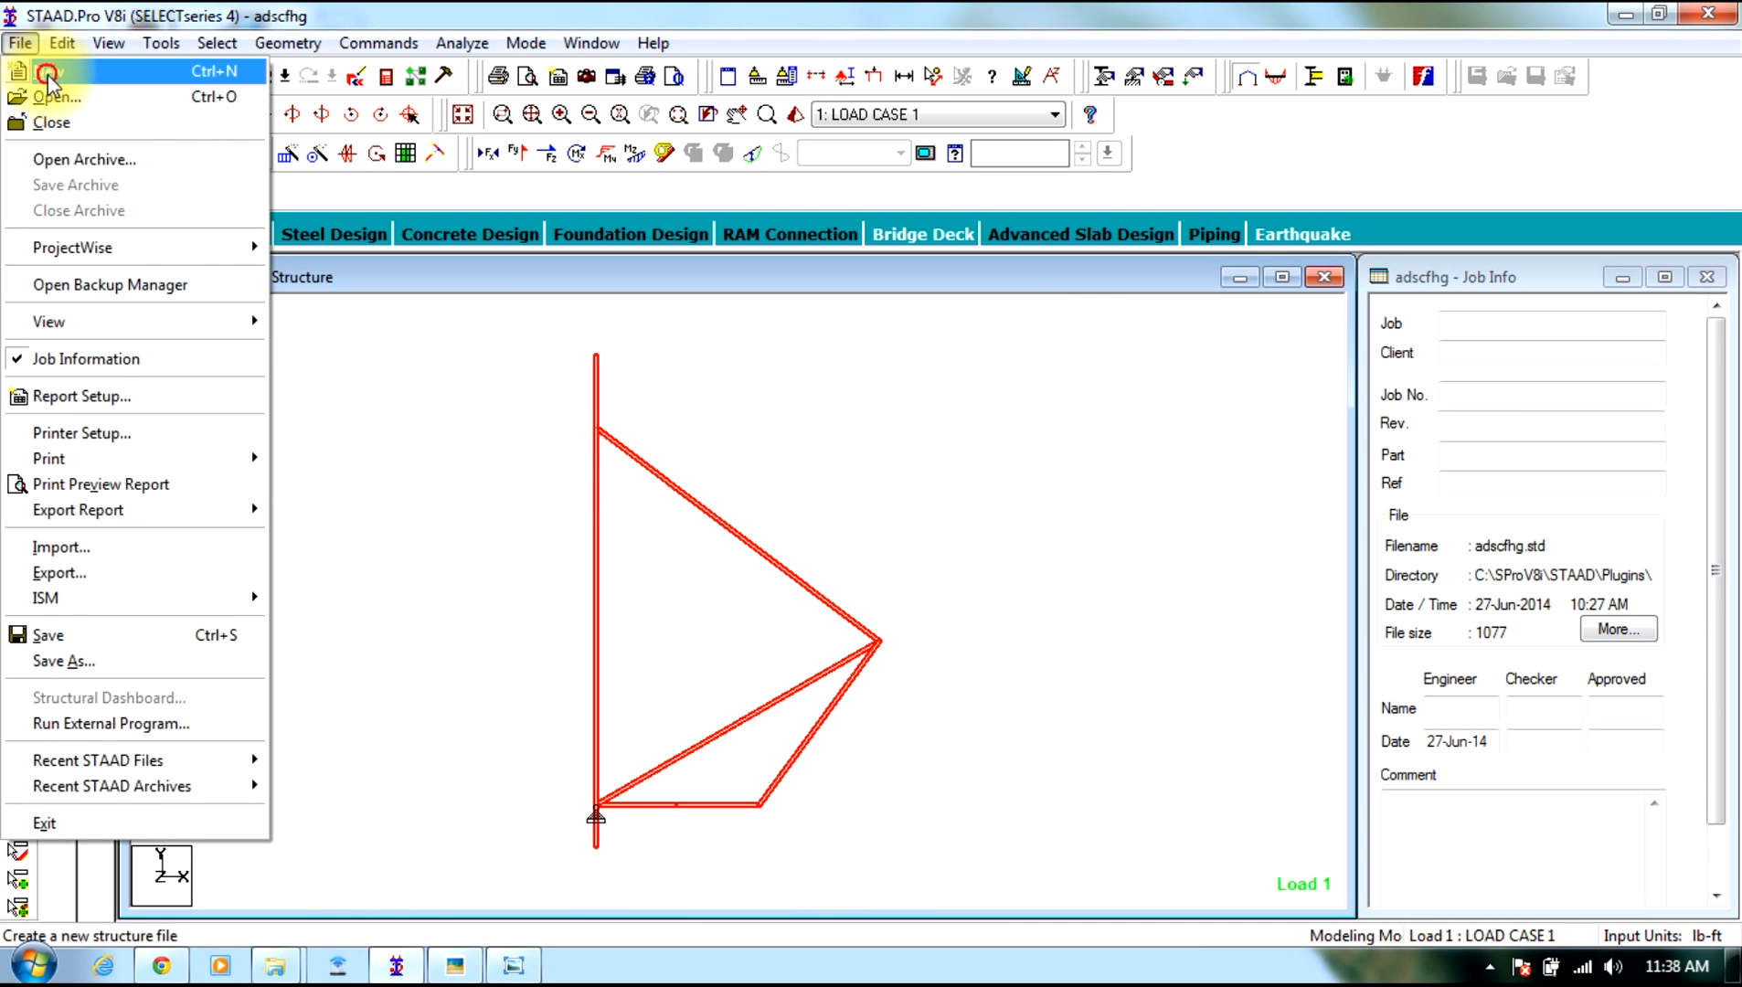
click(34, 79)
click(632, 345)
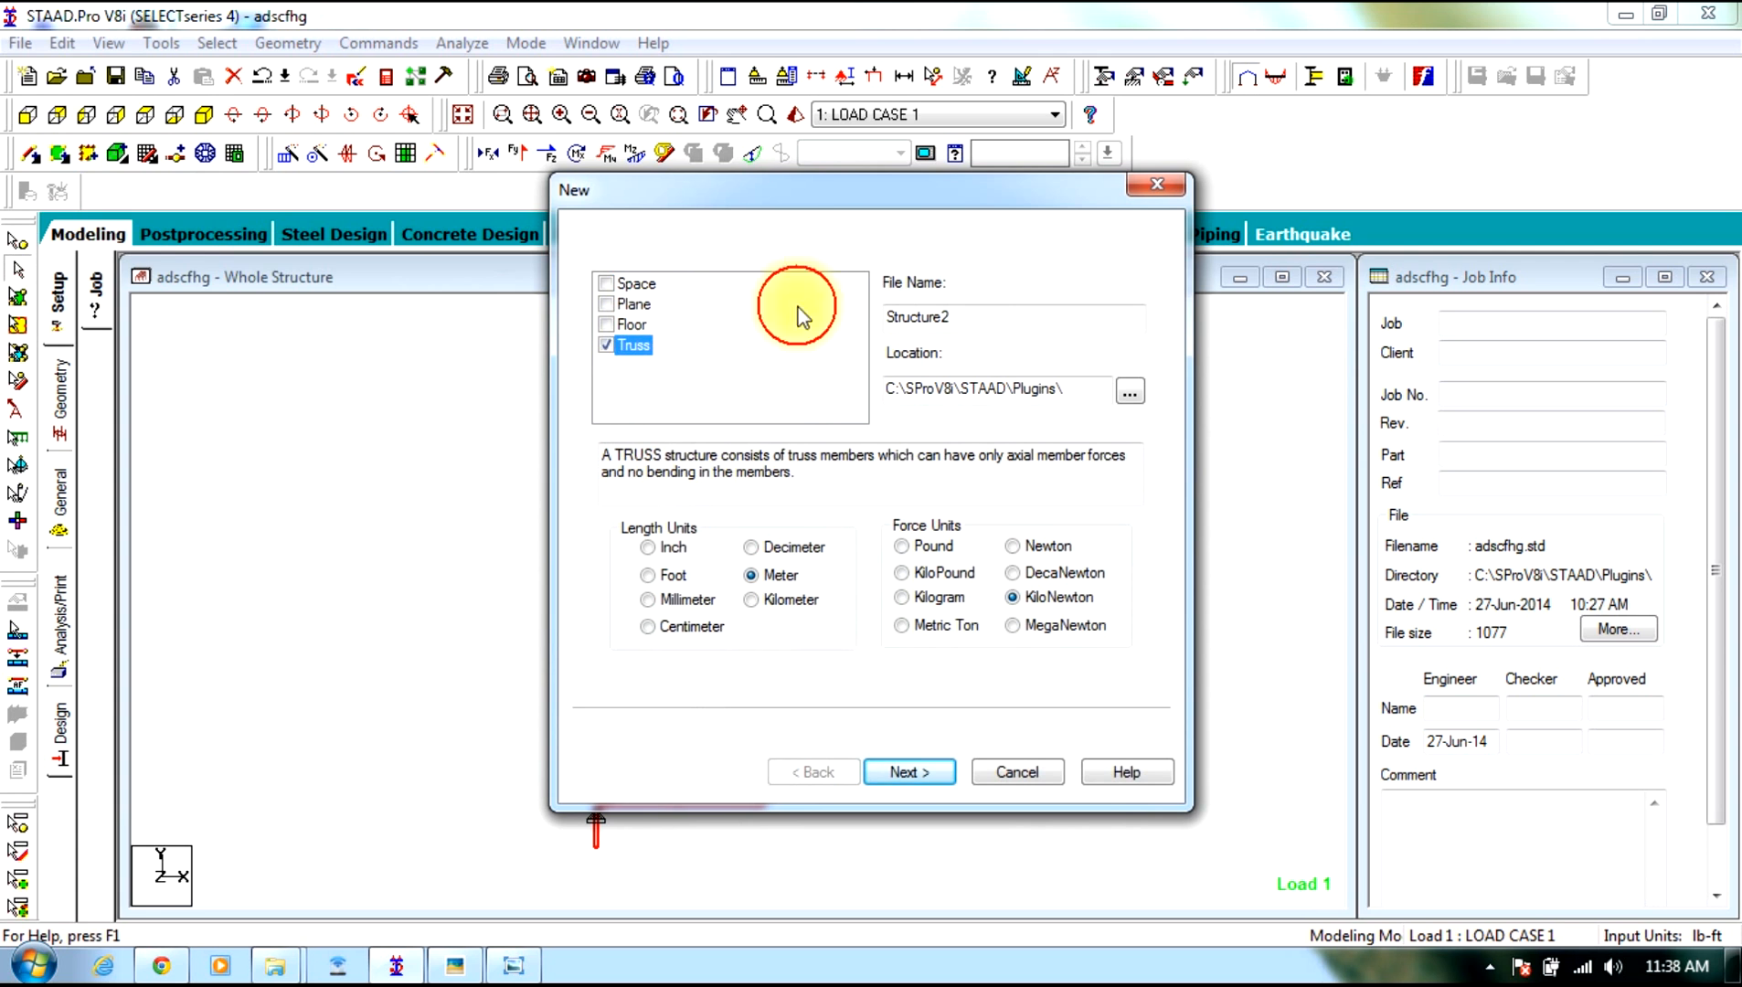
click(914, 309)
double_click(913, 309)
text(1)
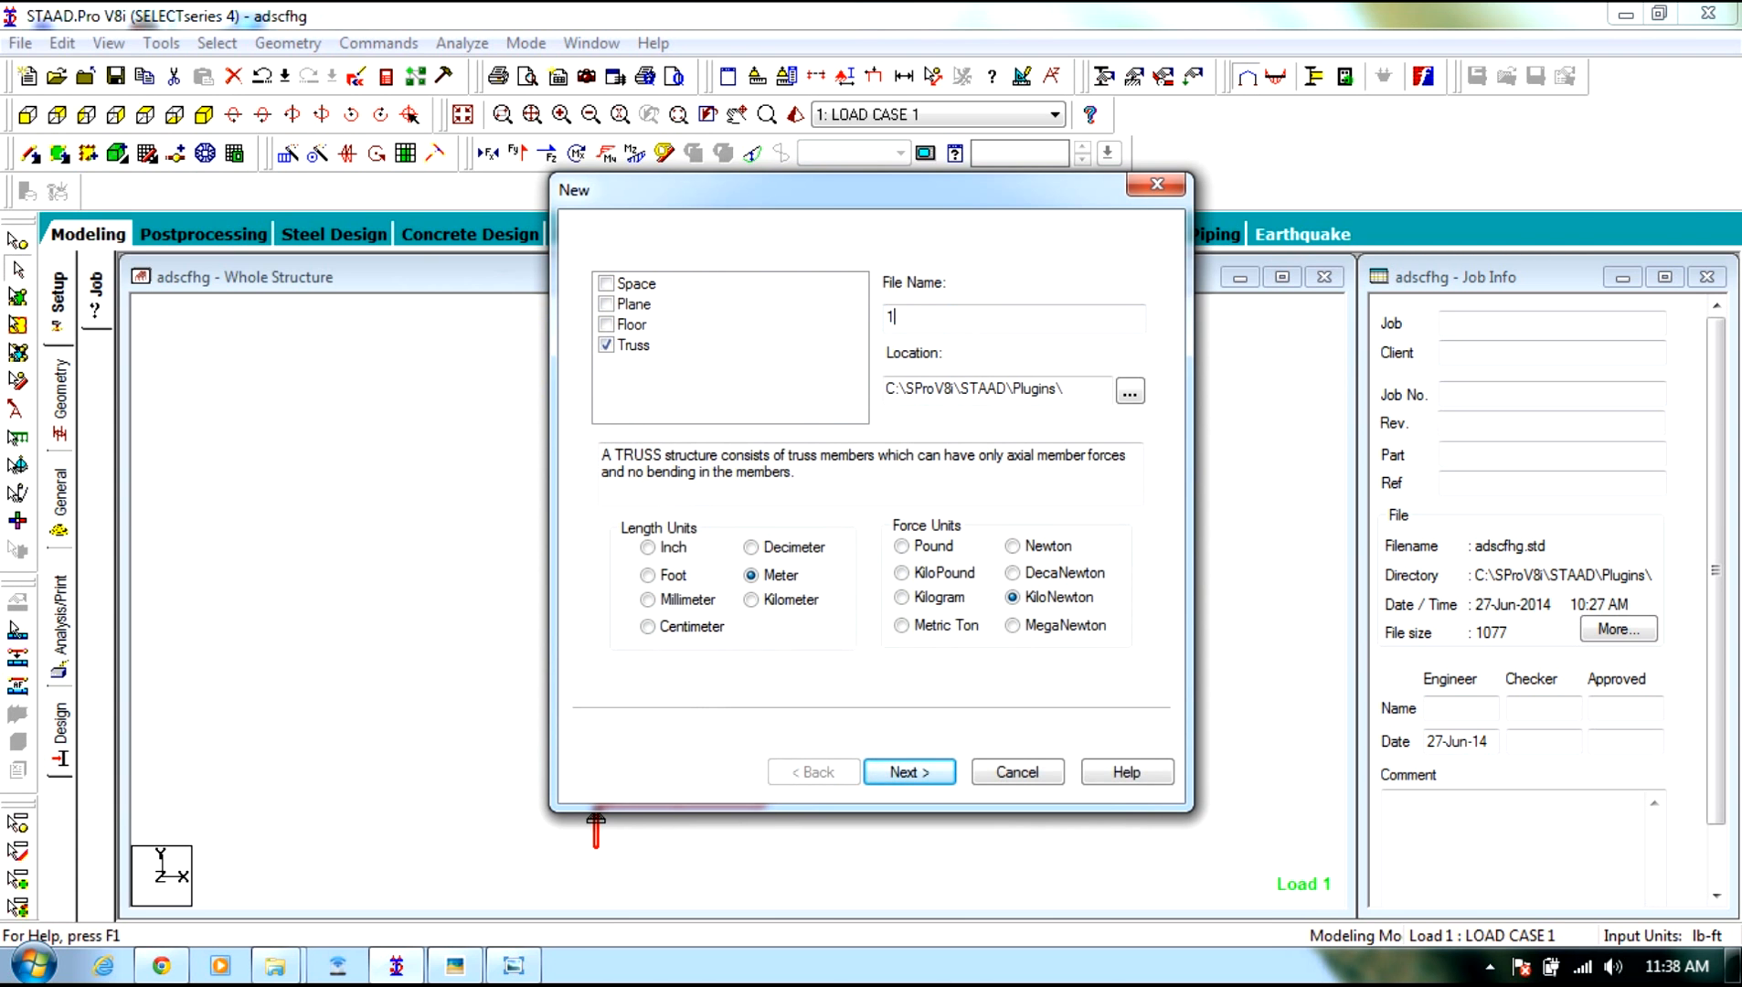
Set the new file's length units to Foot and force units to Pound, and create it with beam drawing as the starting task
click(647, 576)
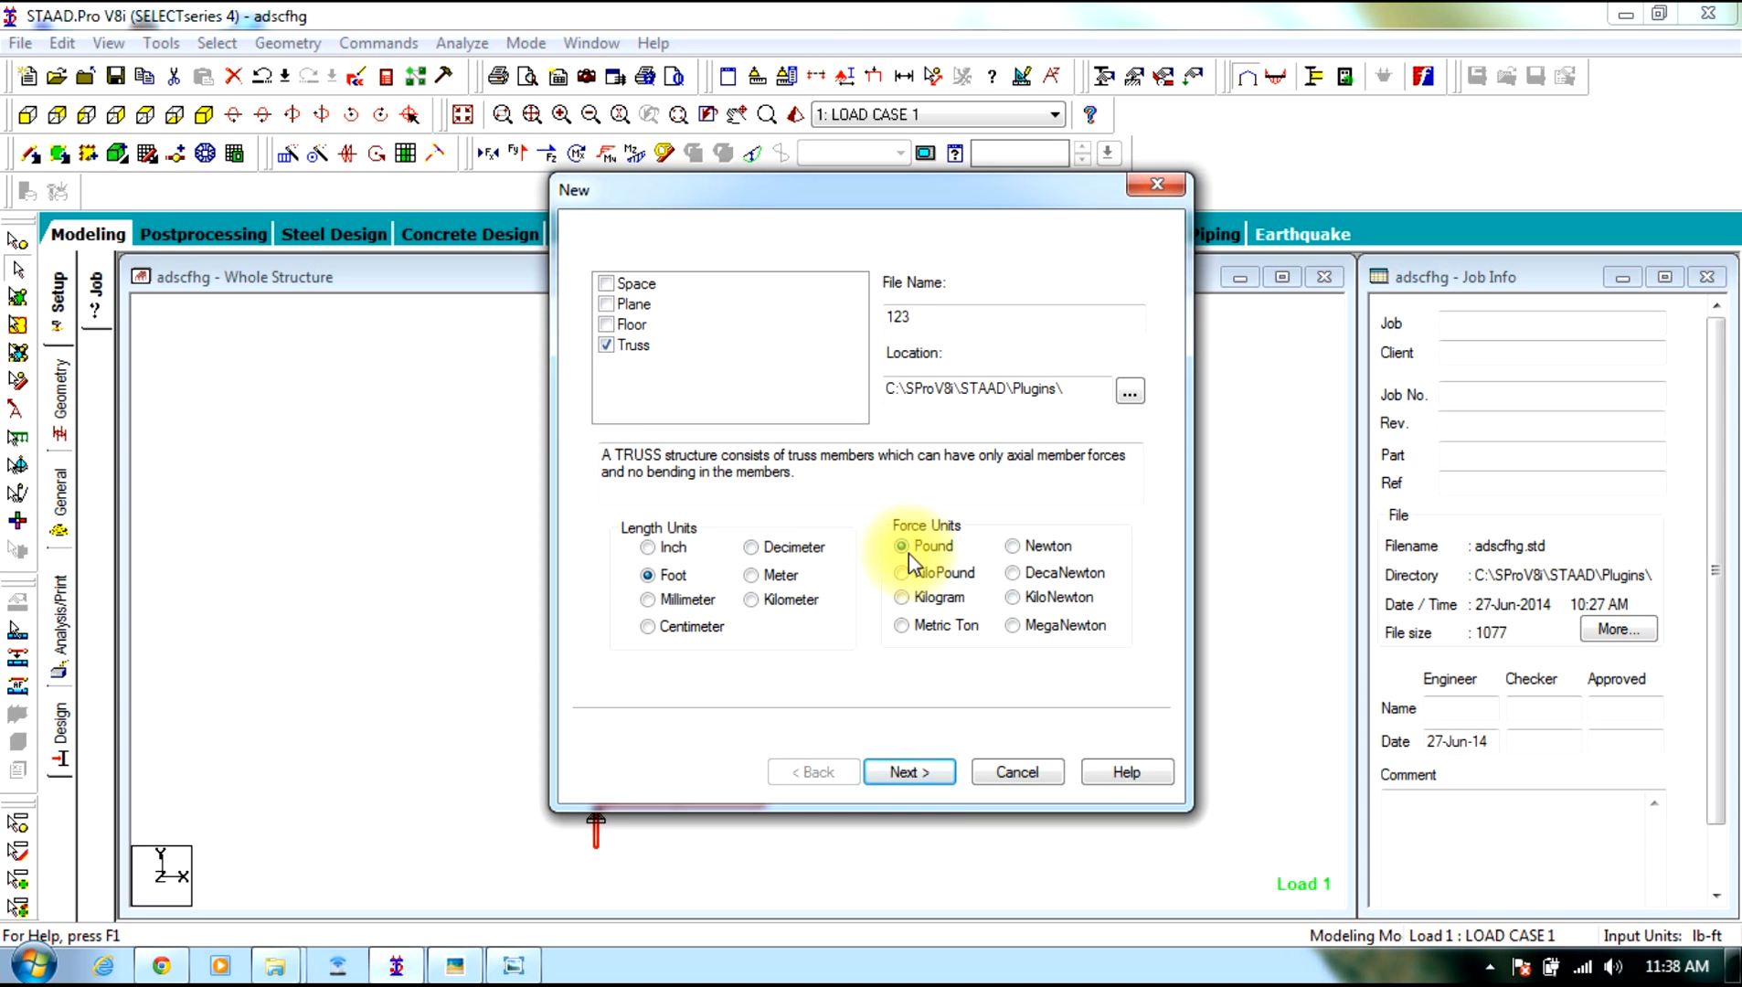
click(909, 771)
click(1099, 605)
click(903, 772)
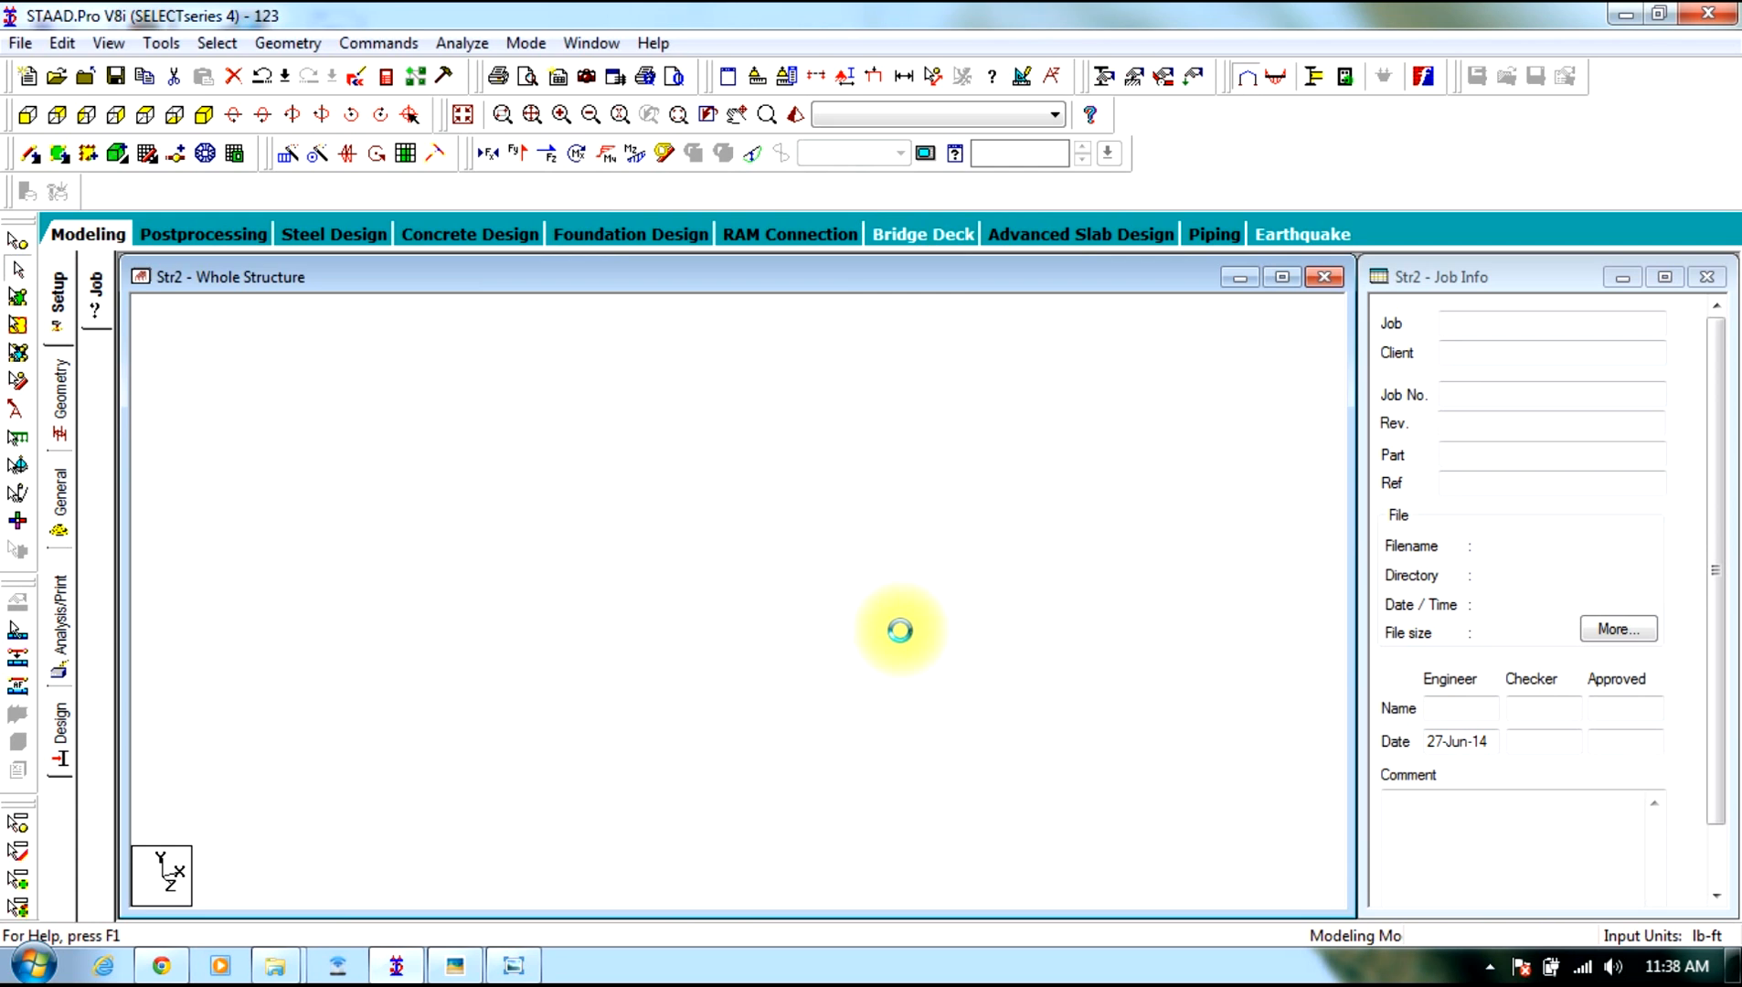
Check the reference sketch and extend the default linear grid to 20 construction lines in both X and Y
click(454, 966)
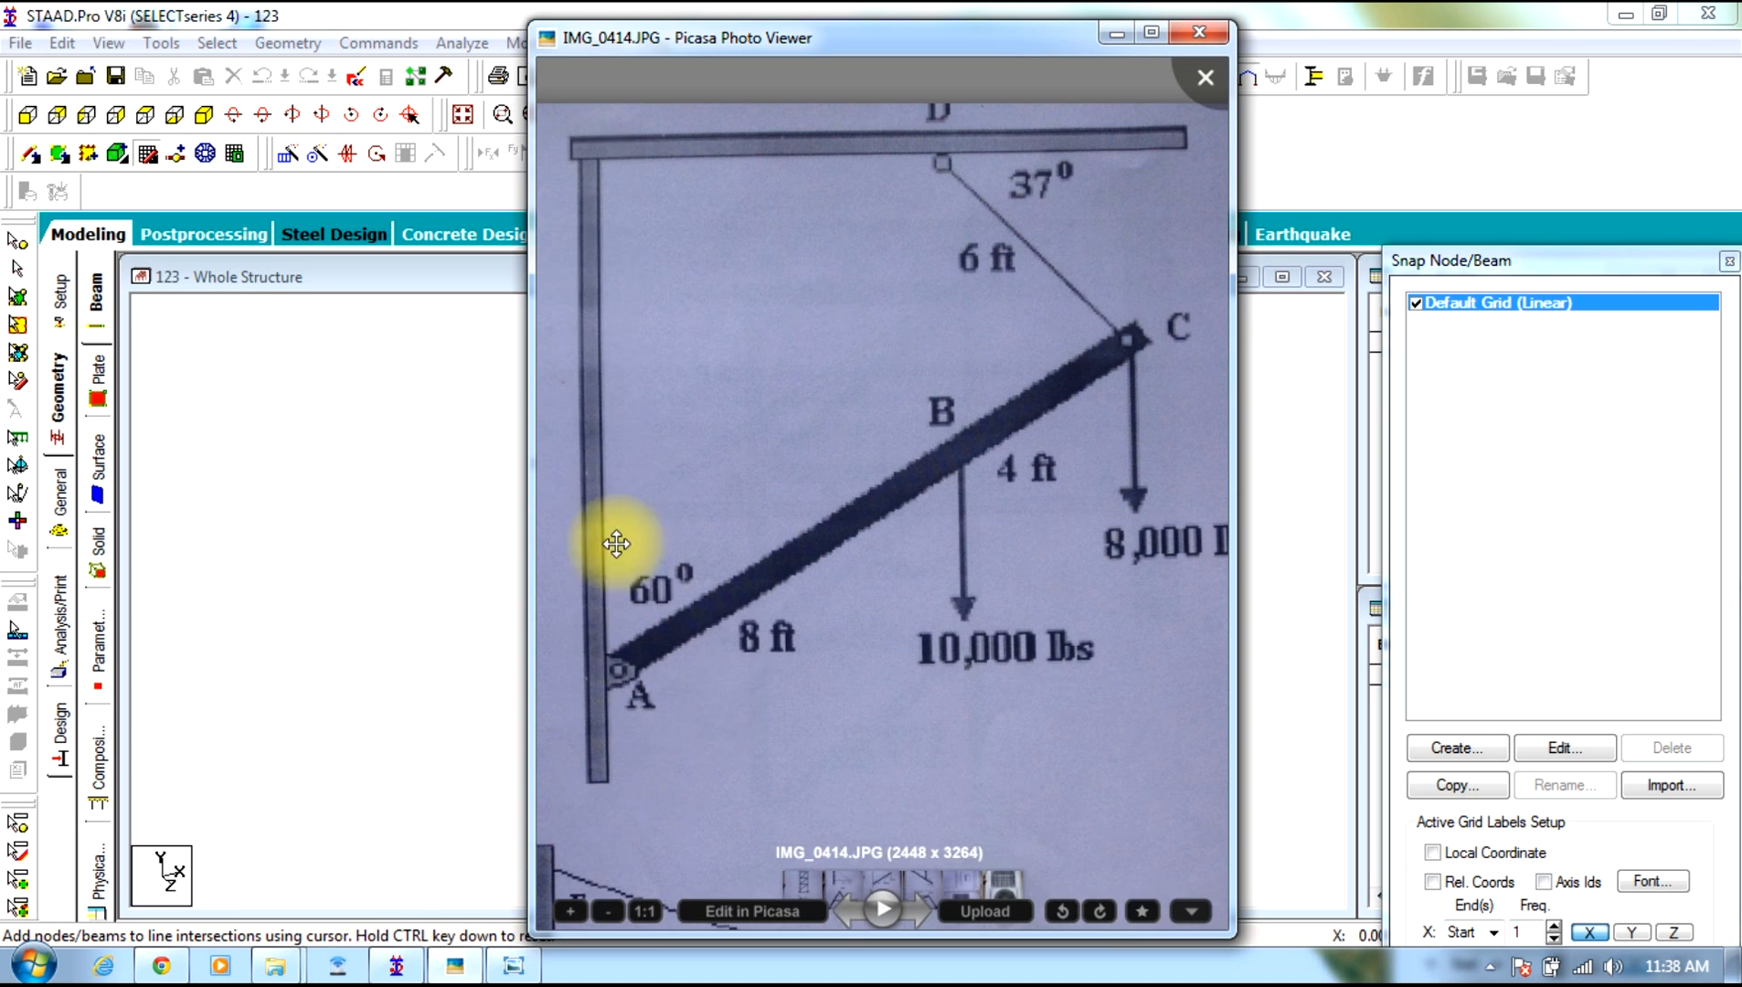
click(1087, 41)
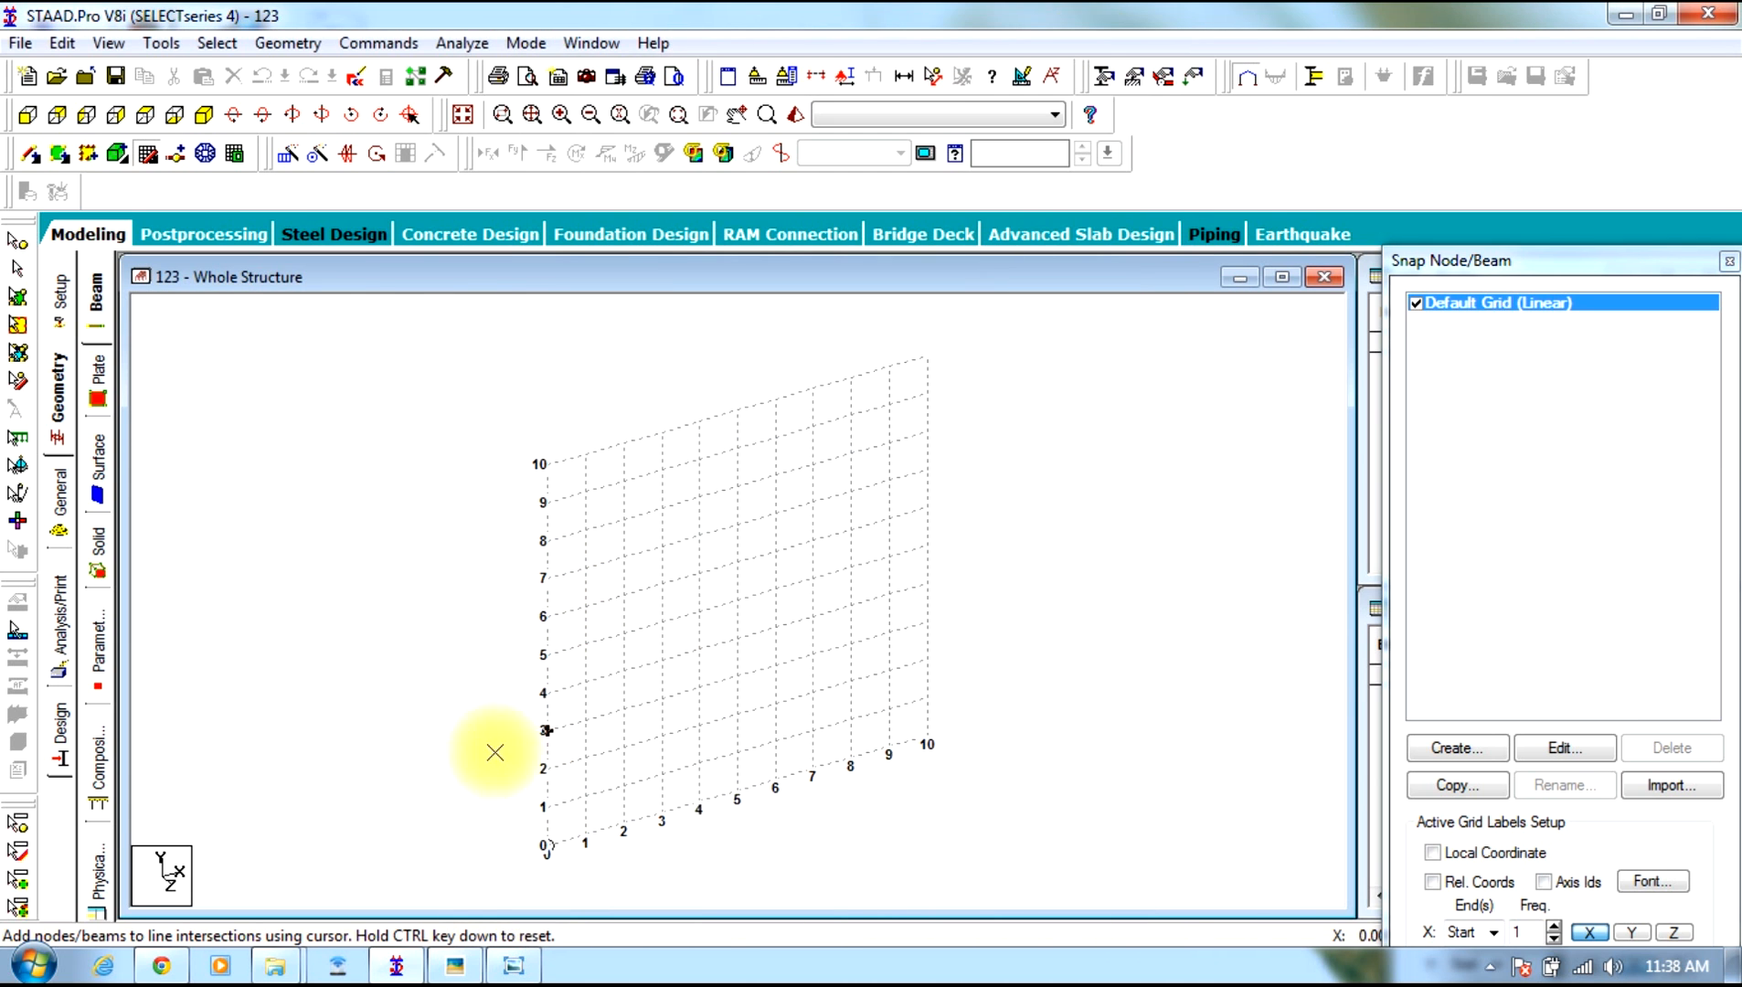
click(1554, 748)
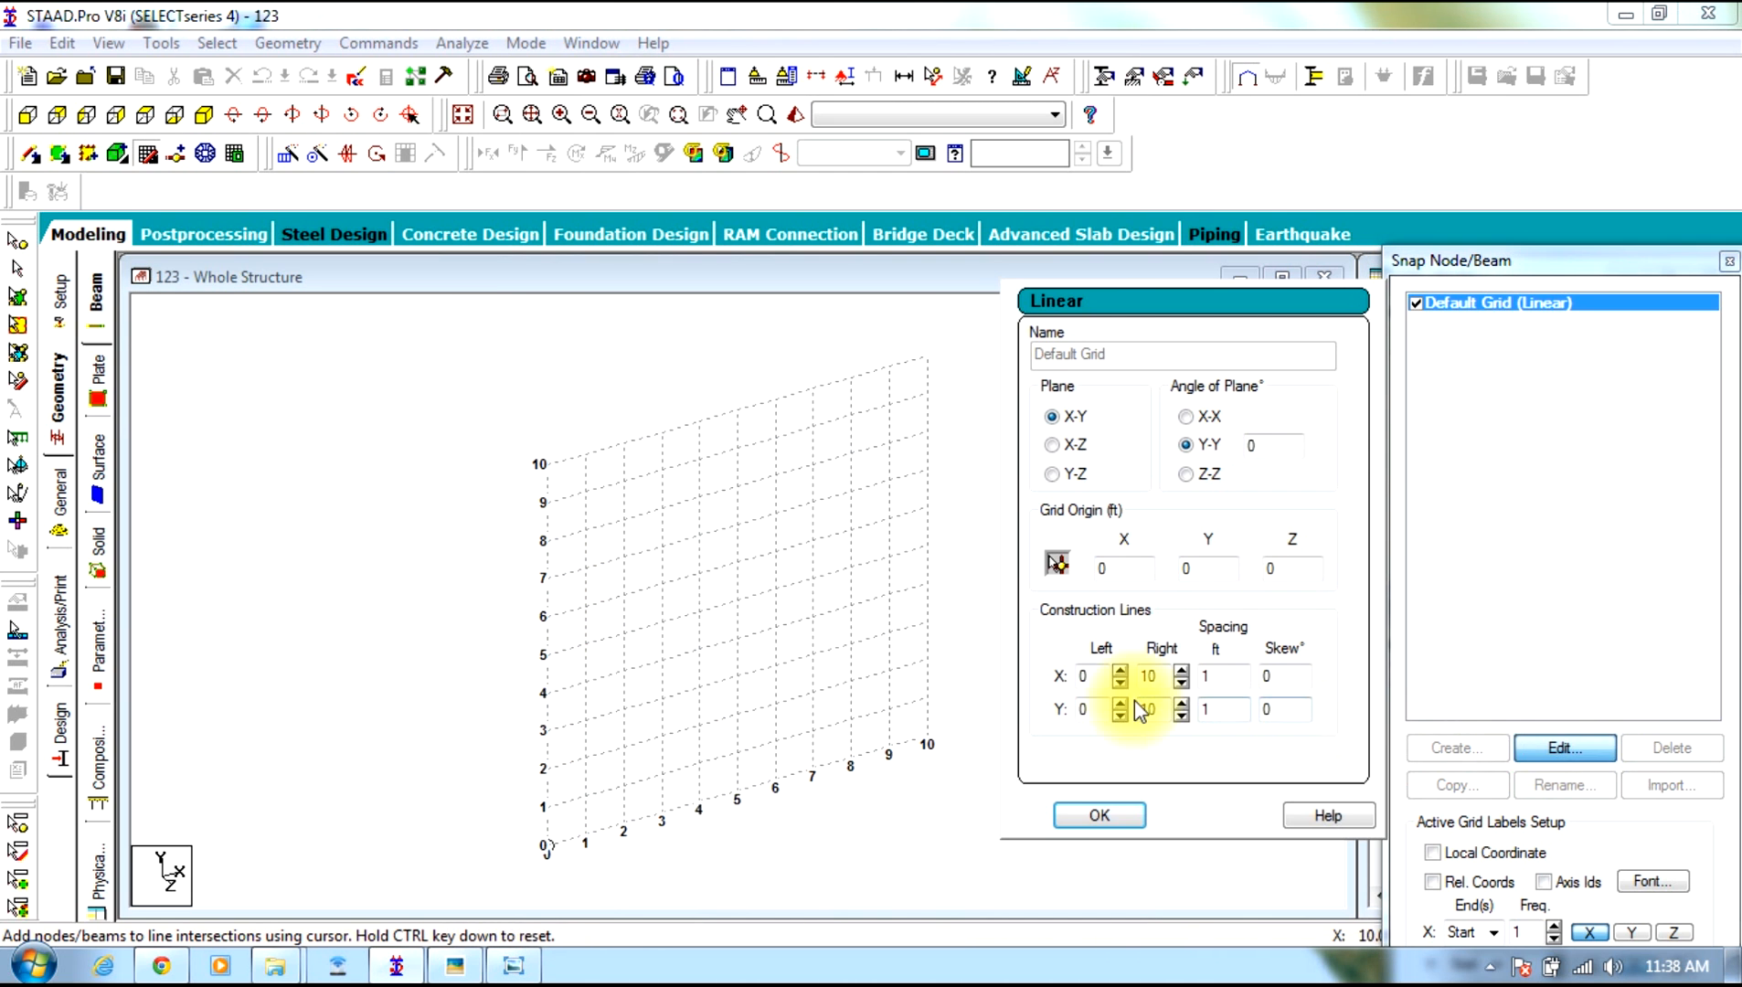
double_click(1149, 676)
text(20)
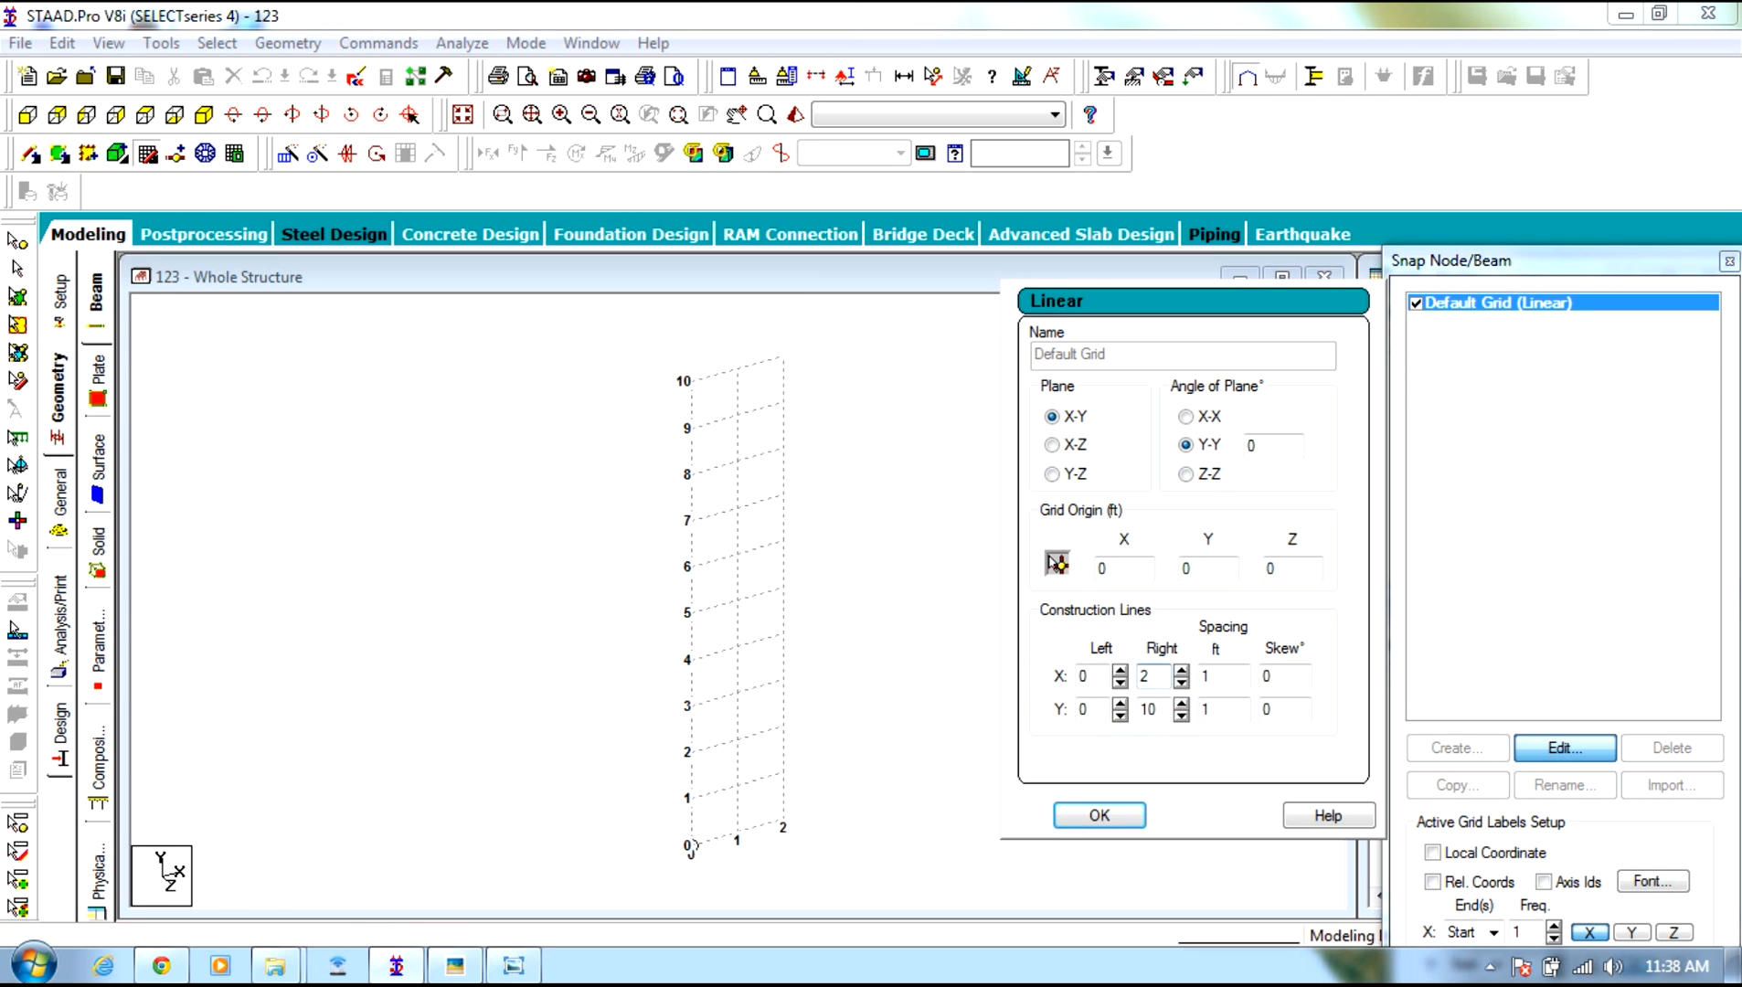
double_click(1154, 709)
text(20)
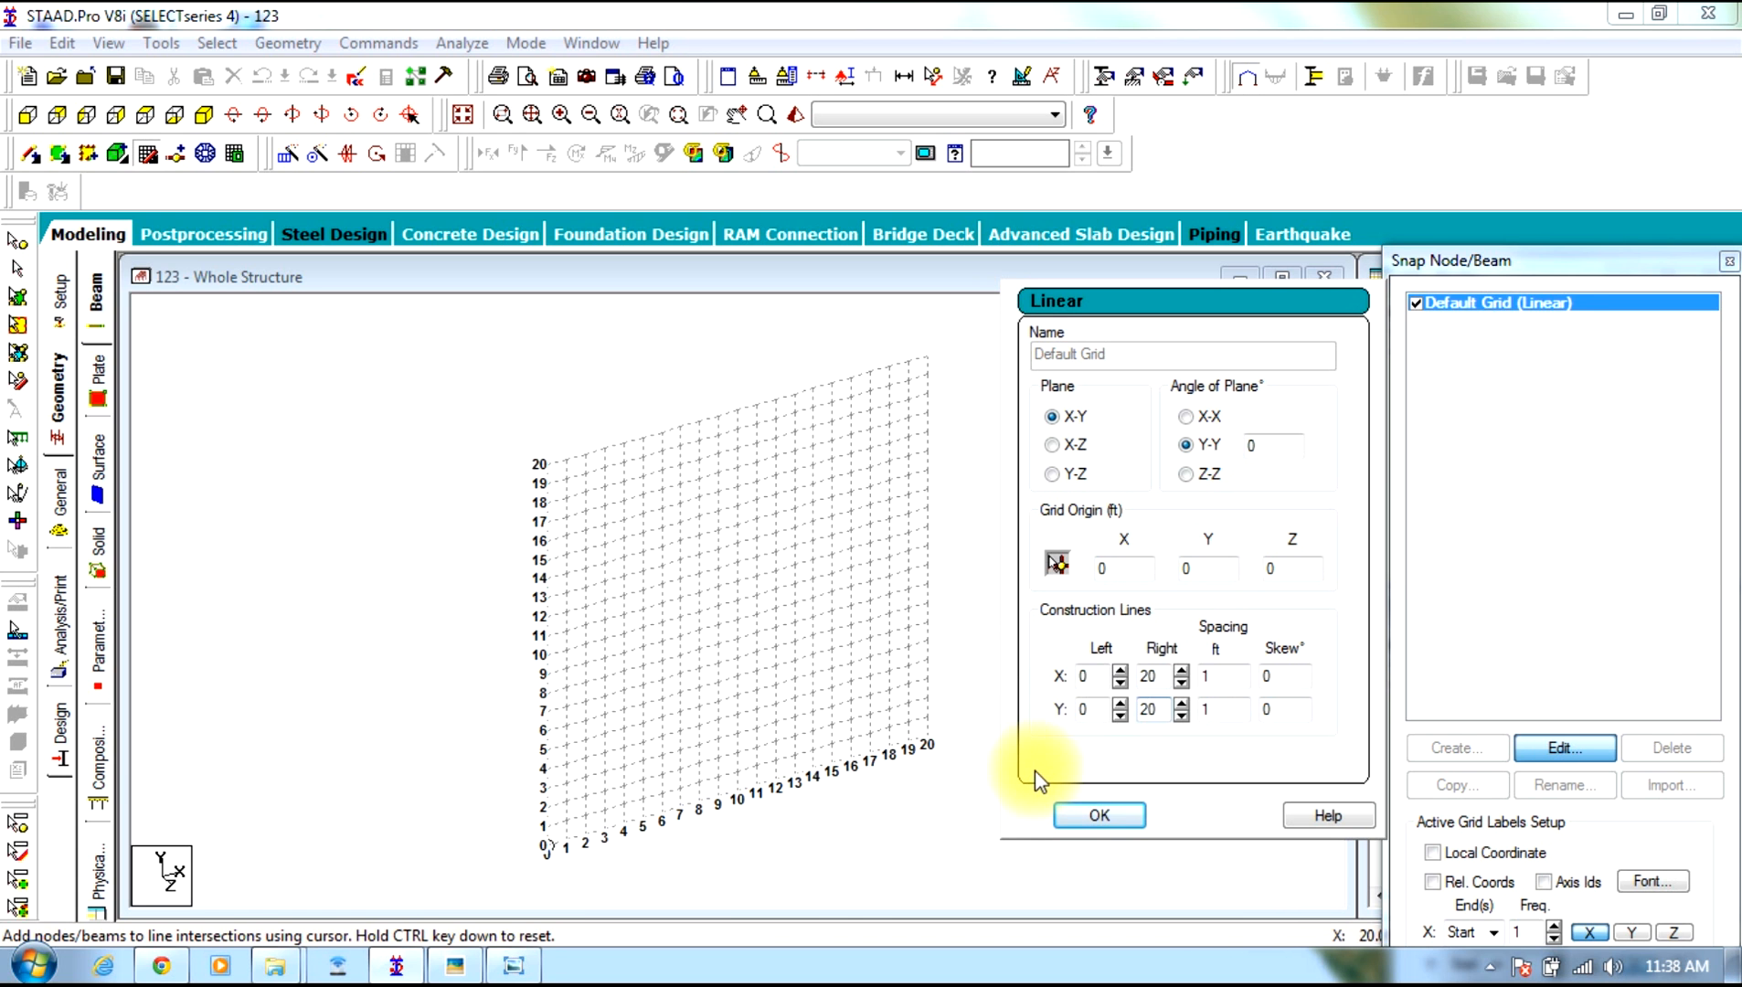
Draw the wall as a vertical beam from the grid origin up to 20 ft on the Y axis
click(544, 855)
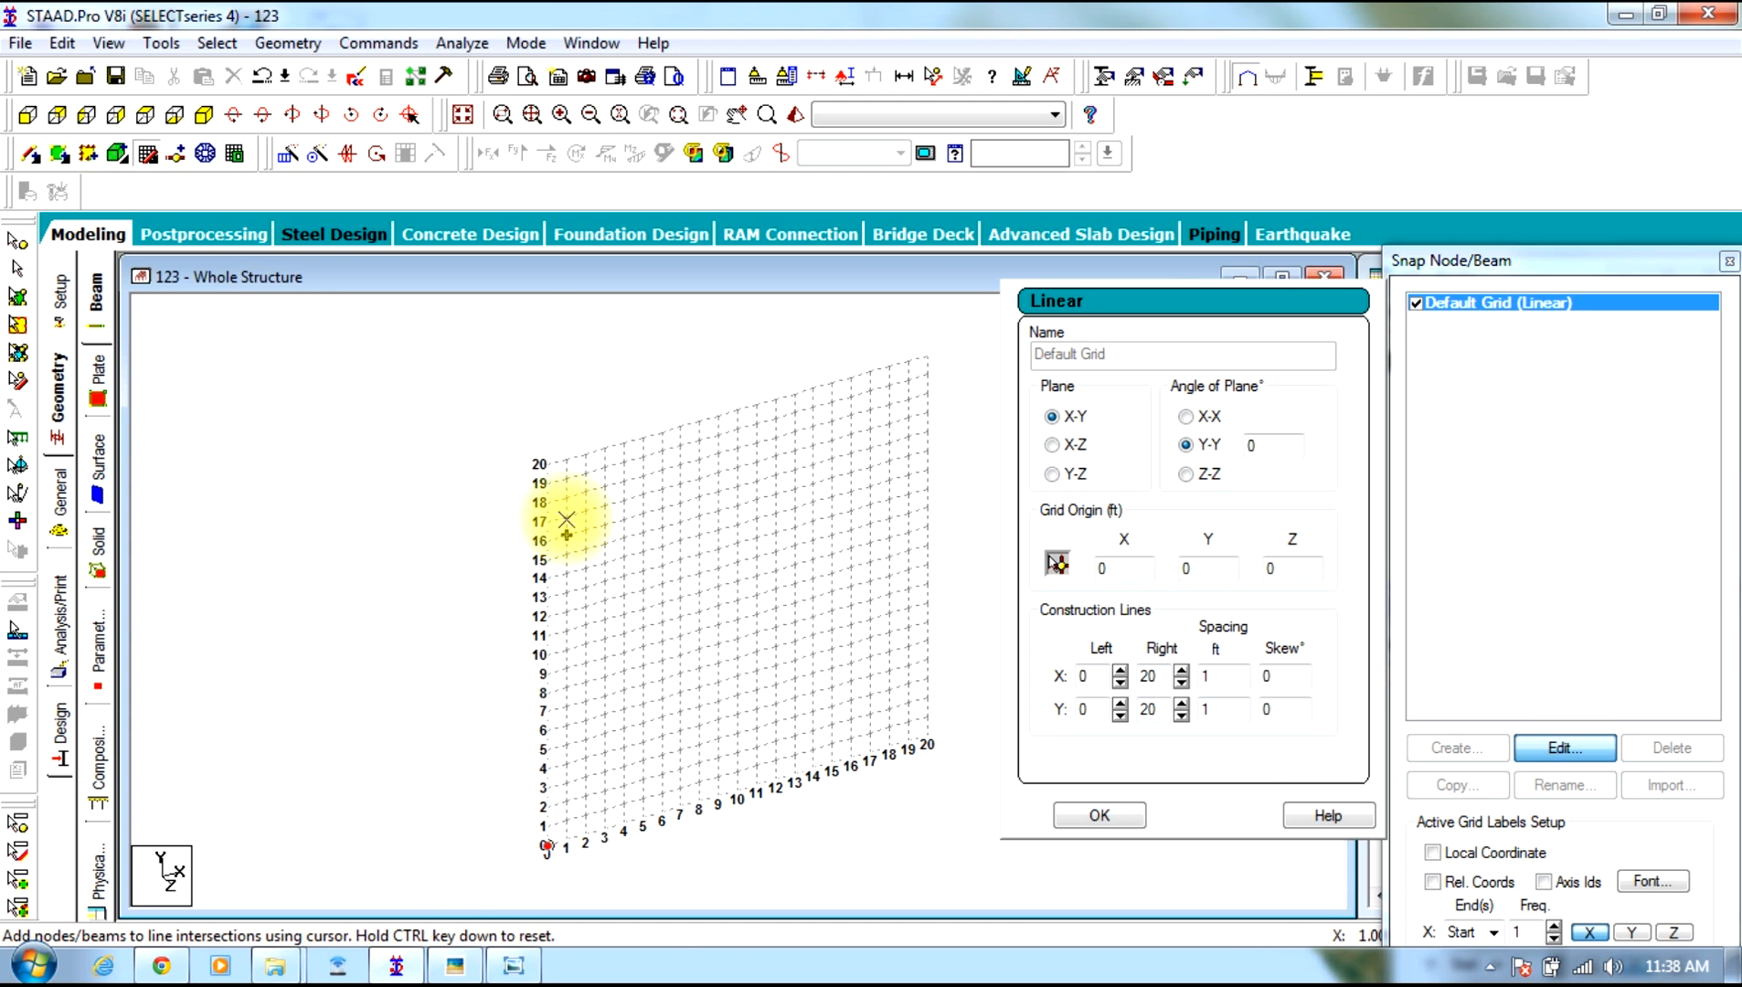
click(536, 468)
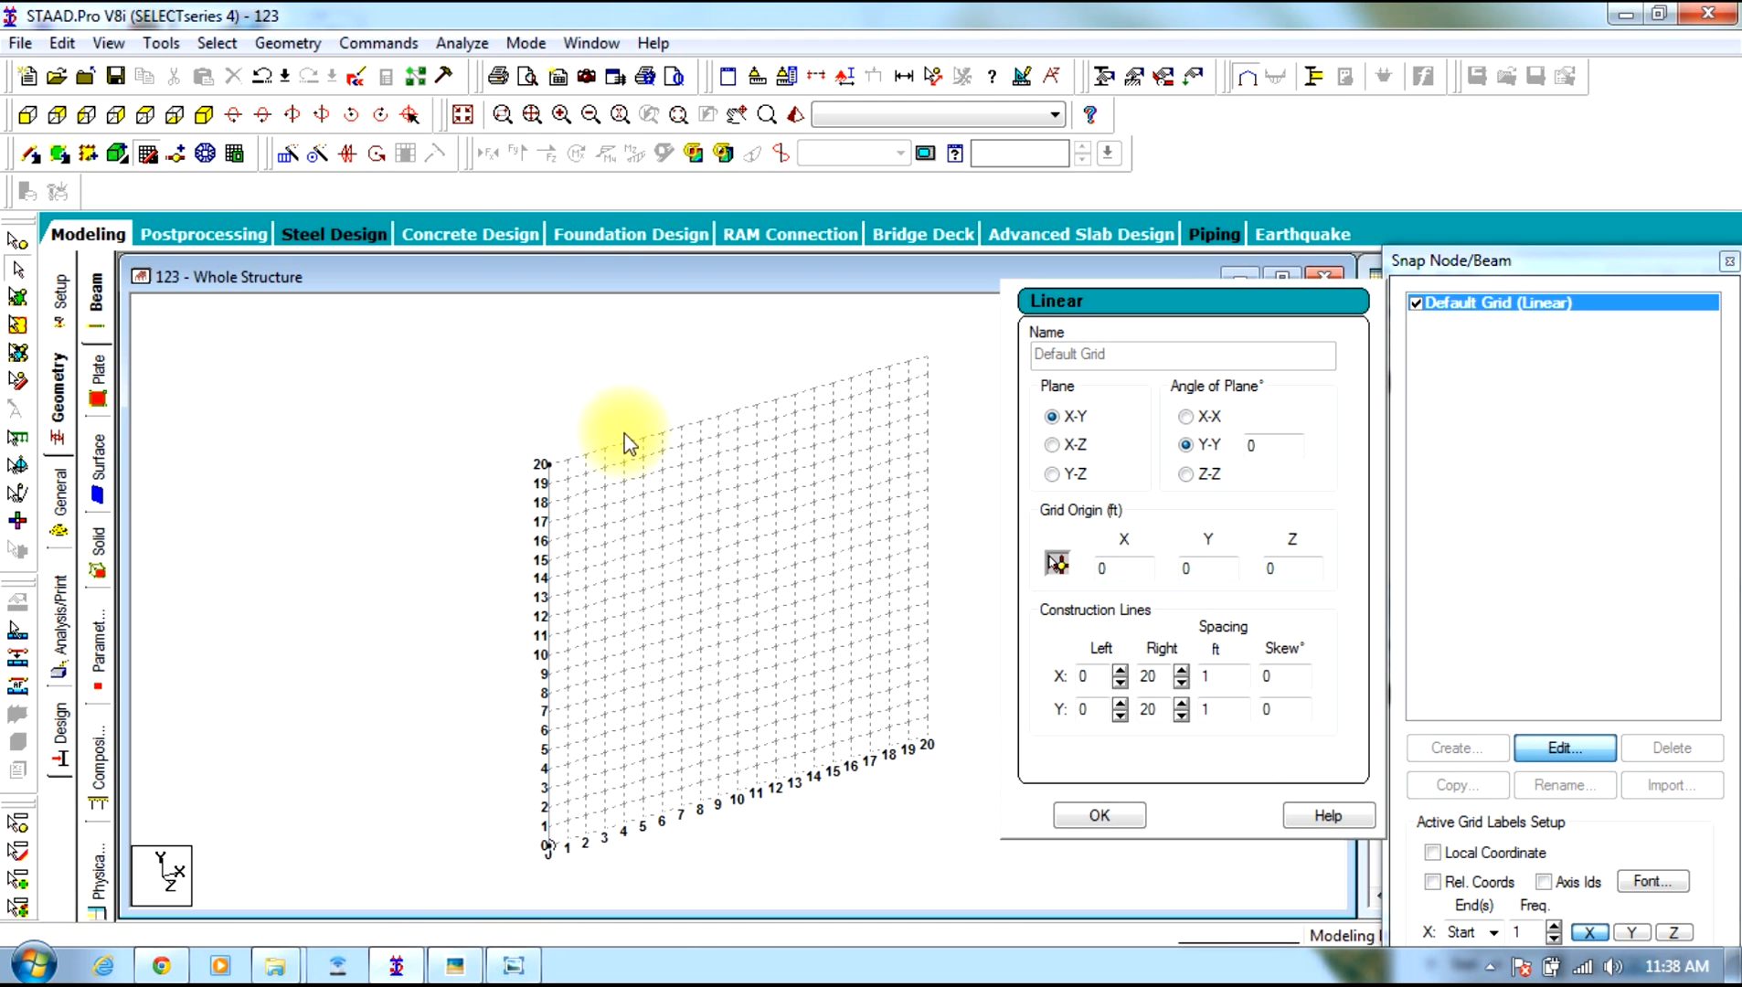
Move the vertical wall beam by -2 ft in Y, run the duplicate beam check, and close the grid settings
drag(554, 732, 450, 956)
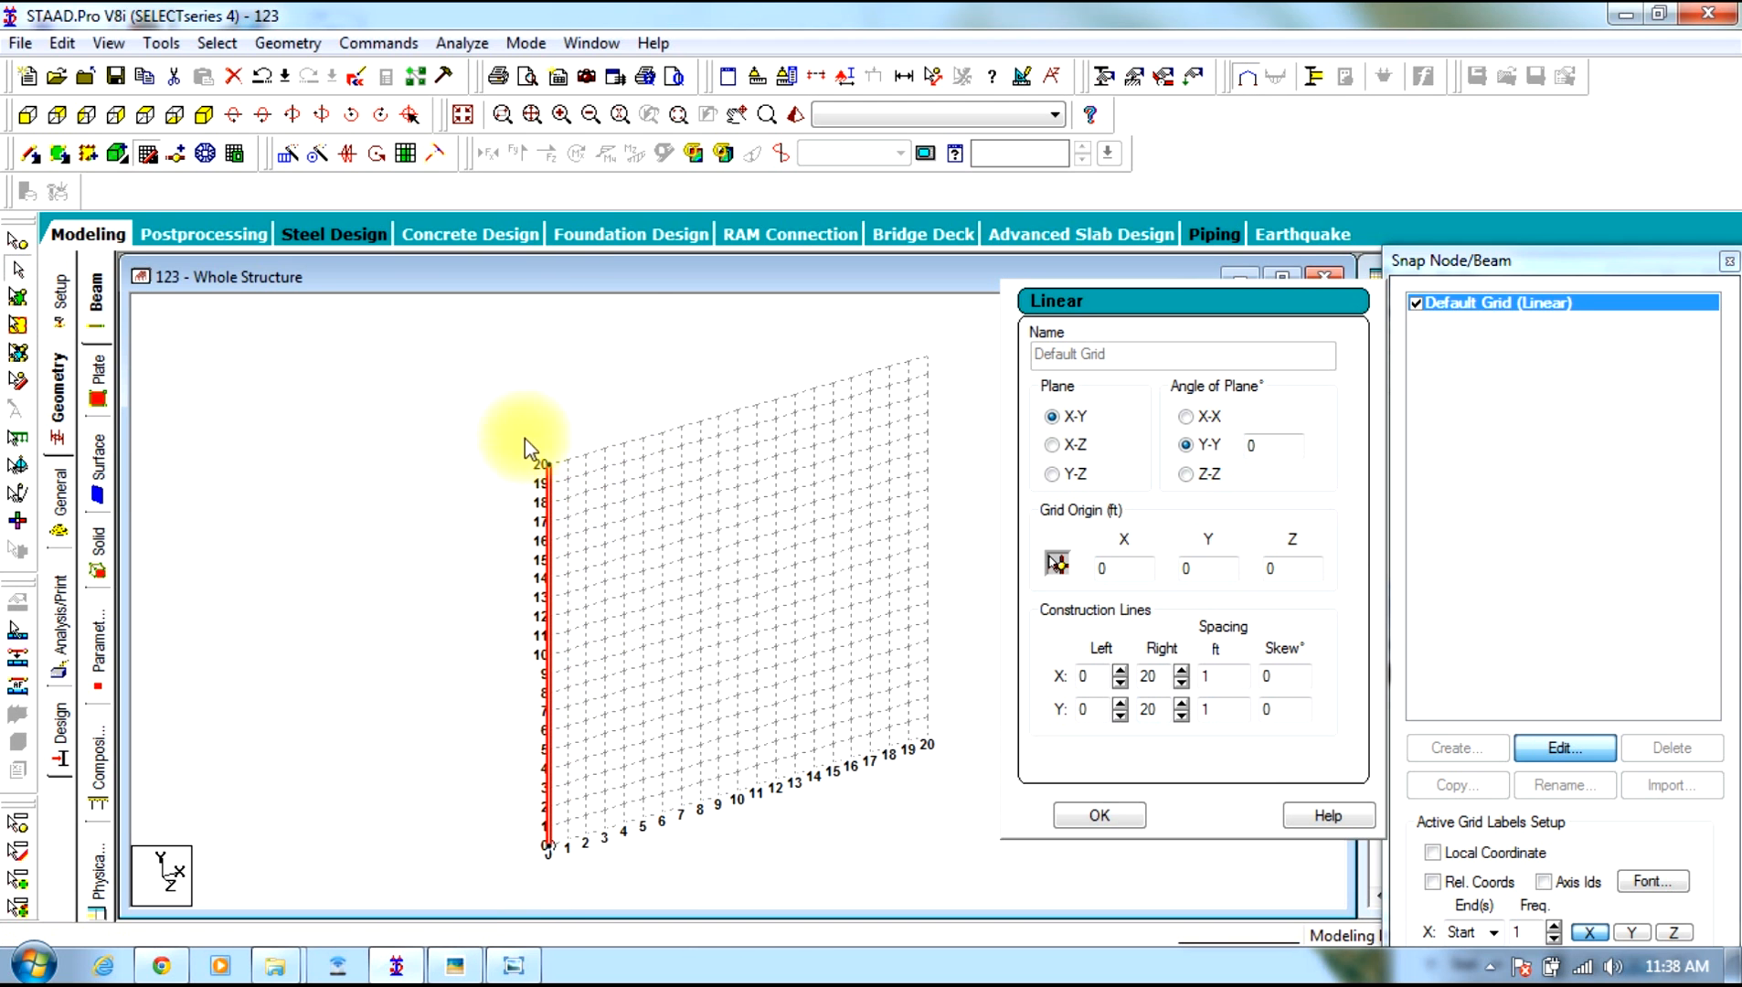
click(387, 44)
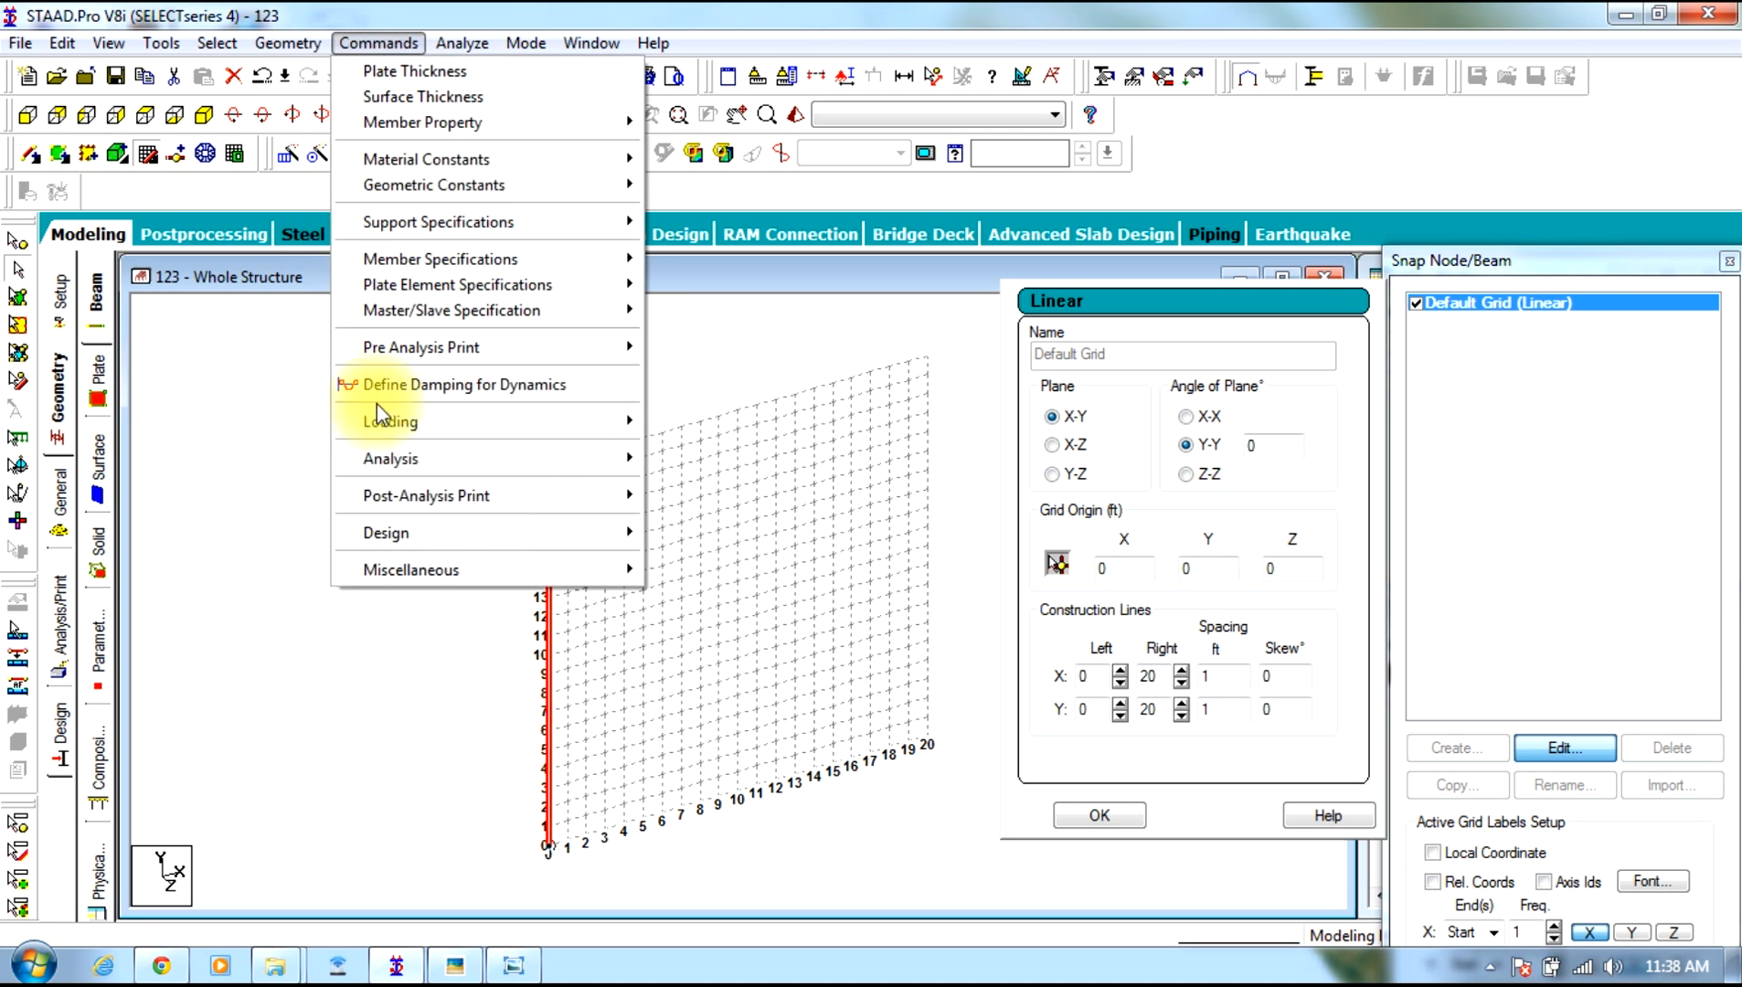
mouse_move(290, 44)
mouse_move(412, 537)
click(622, 589)
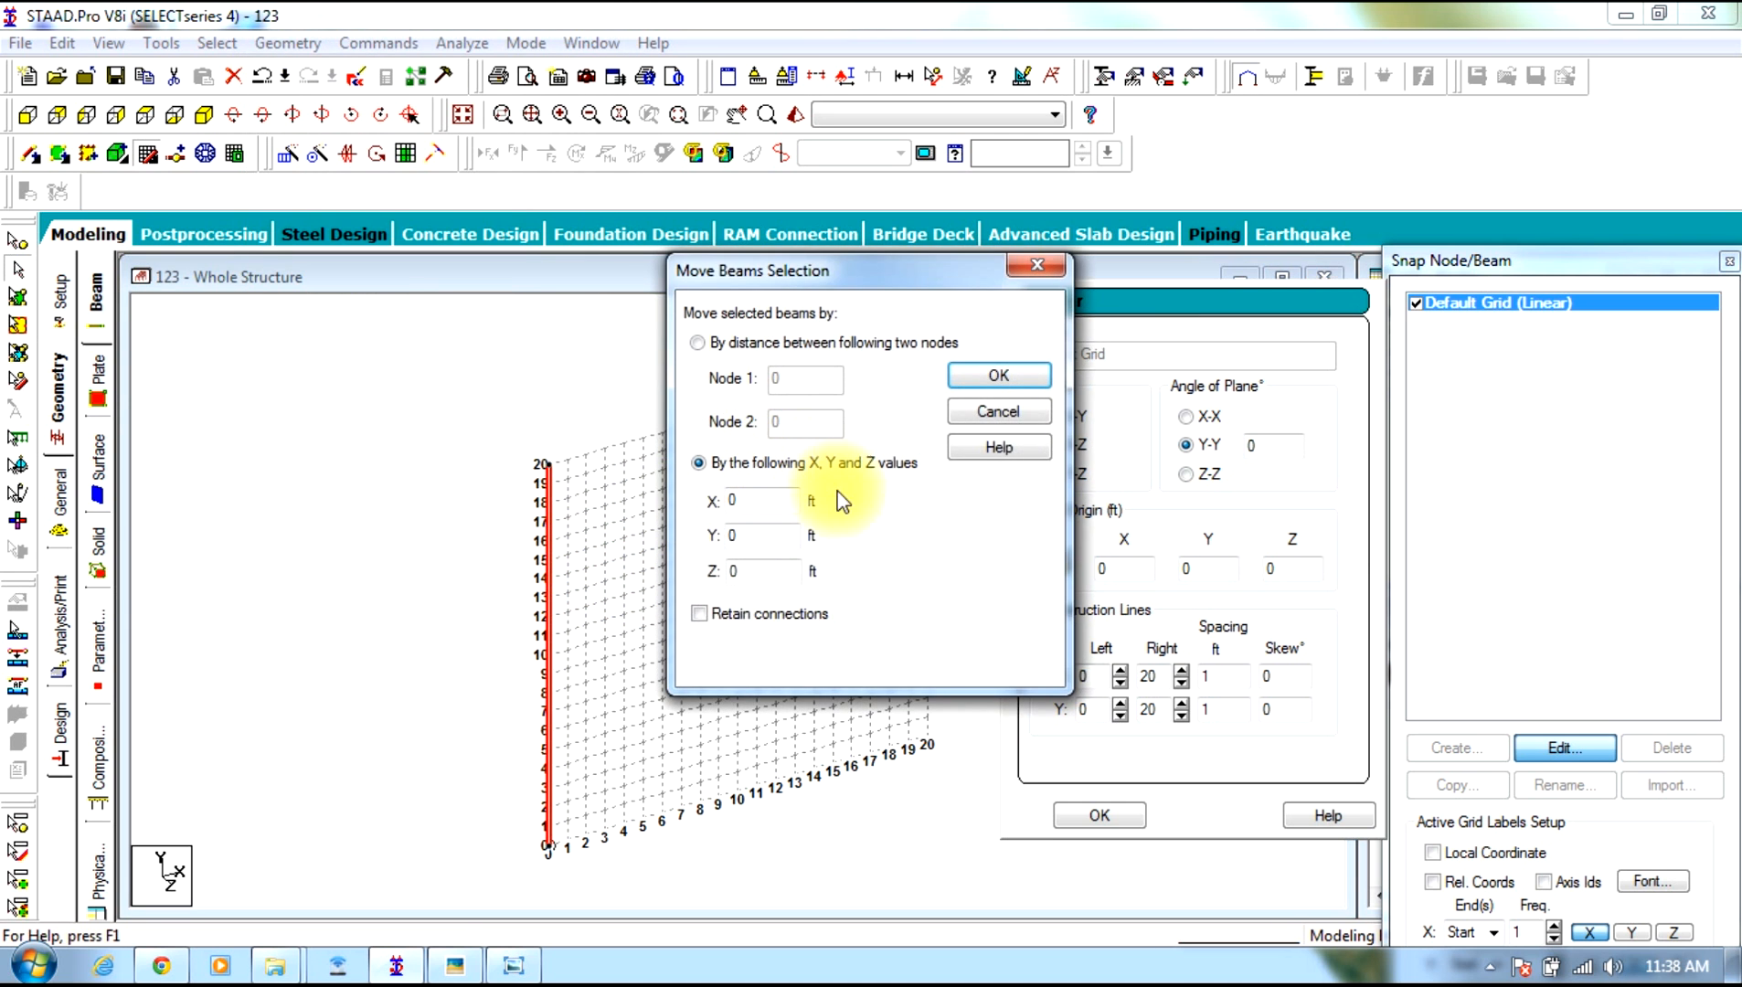
click(763, 534)
key(BackSpace)
text(-2)
click(1001, 375)
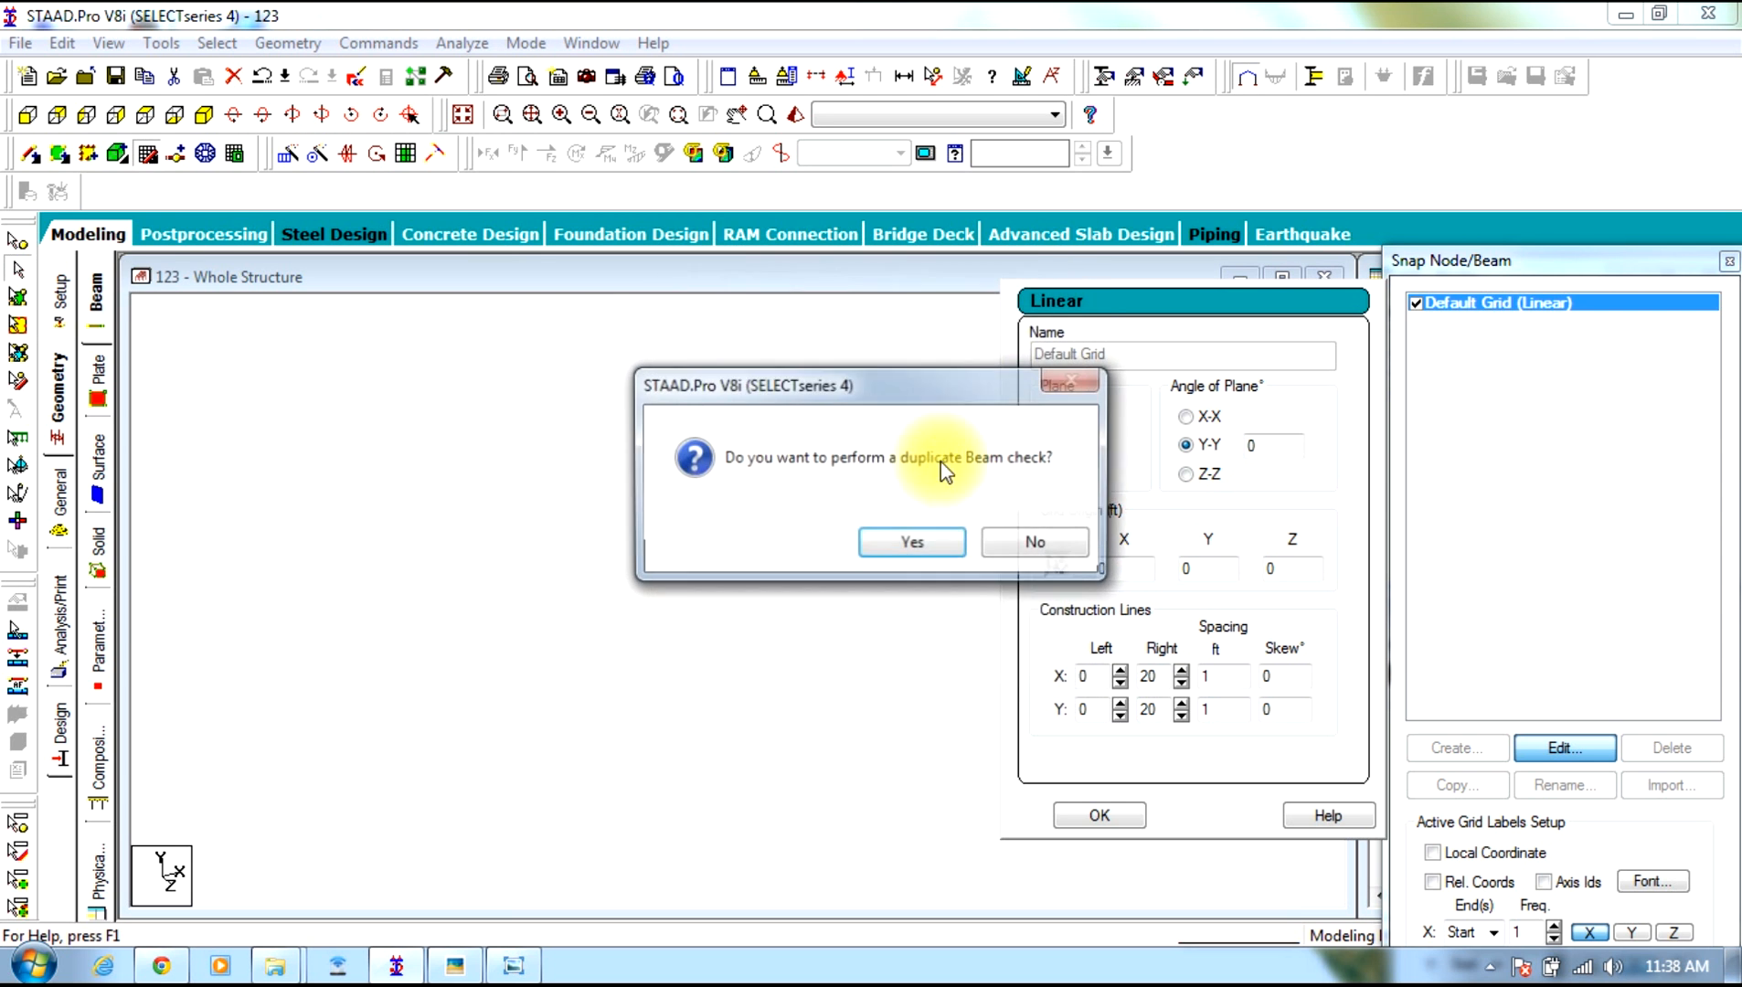
click(937, 538)
click(936, 543)
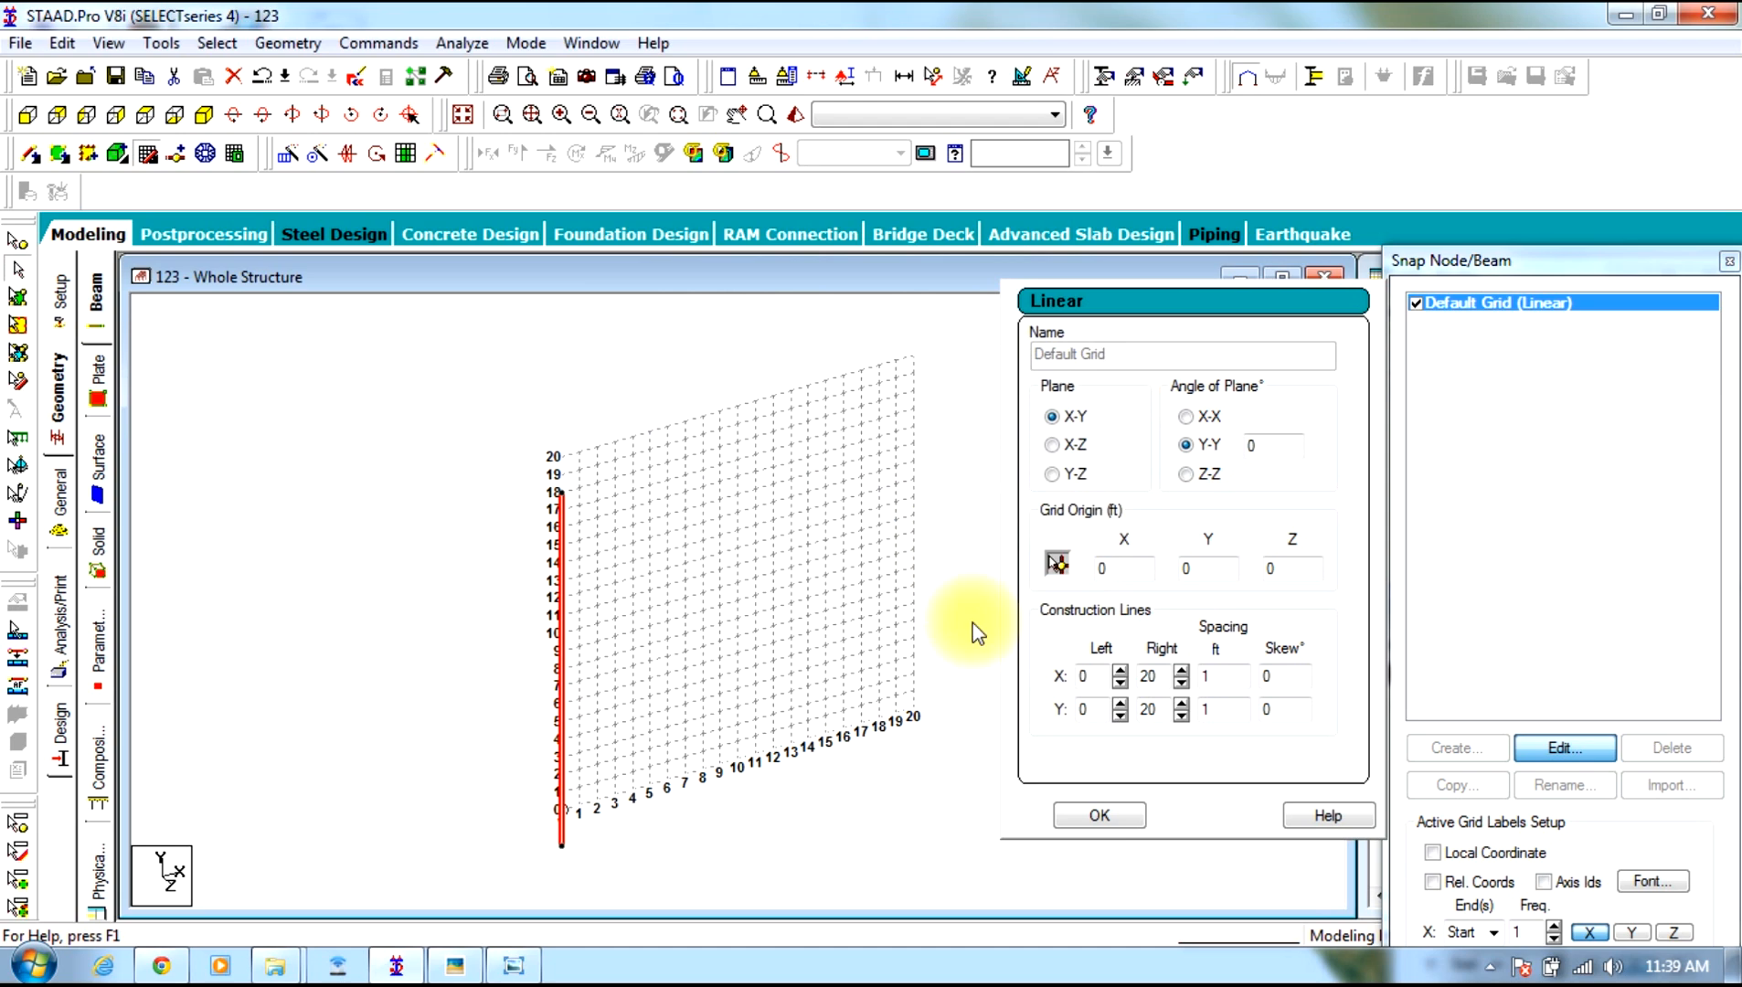
click(1101, 819)
click(643, 836)
Compare the boom angle with the reference sketch and set the default grid's Y skew to -60 degrees
scroll(609, 834, up, 2)
middle_click(609, 834)
middle_drag(611, 835, 629, 624)
scroll(540, 785, up, 3)
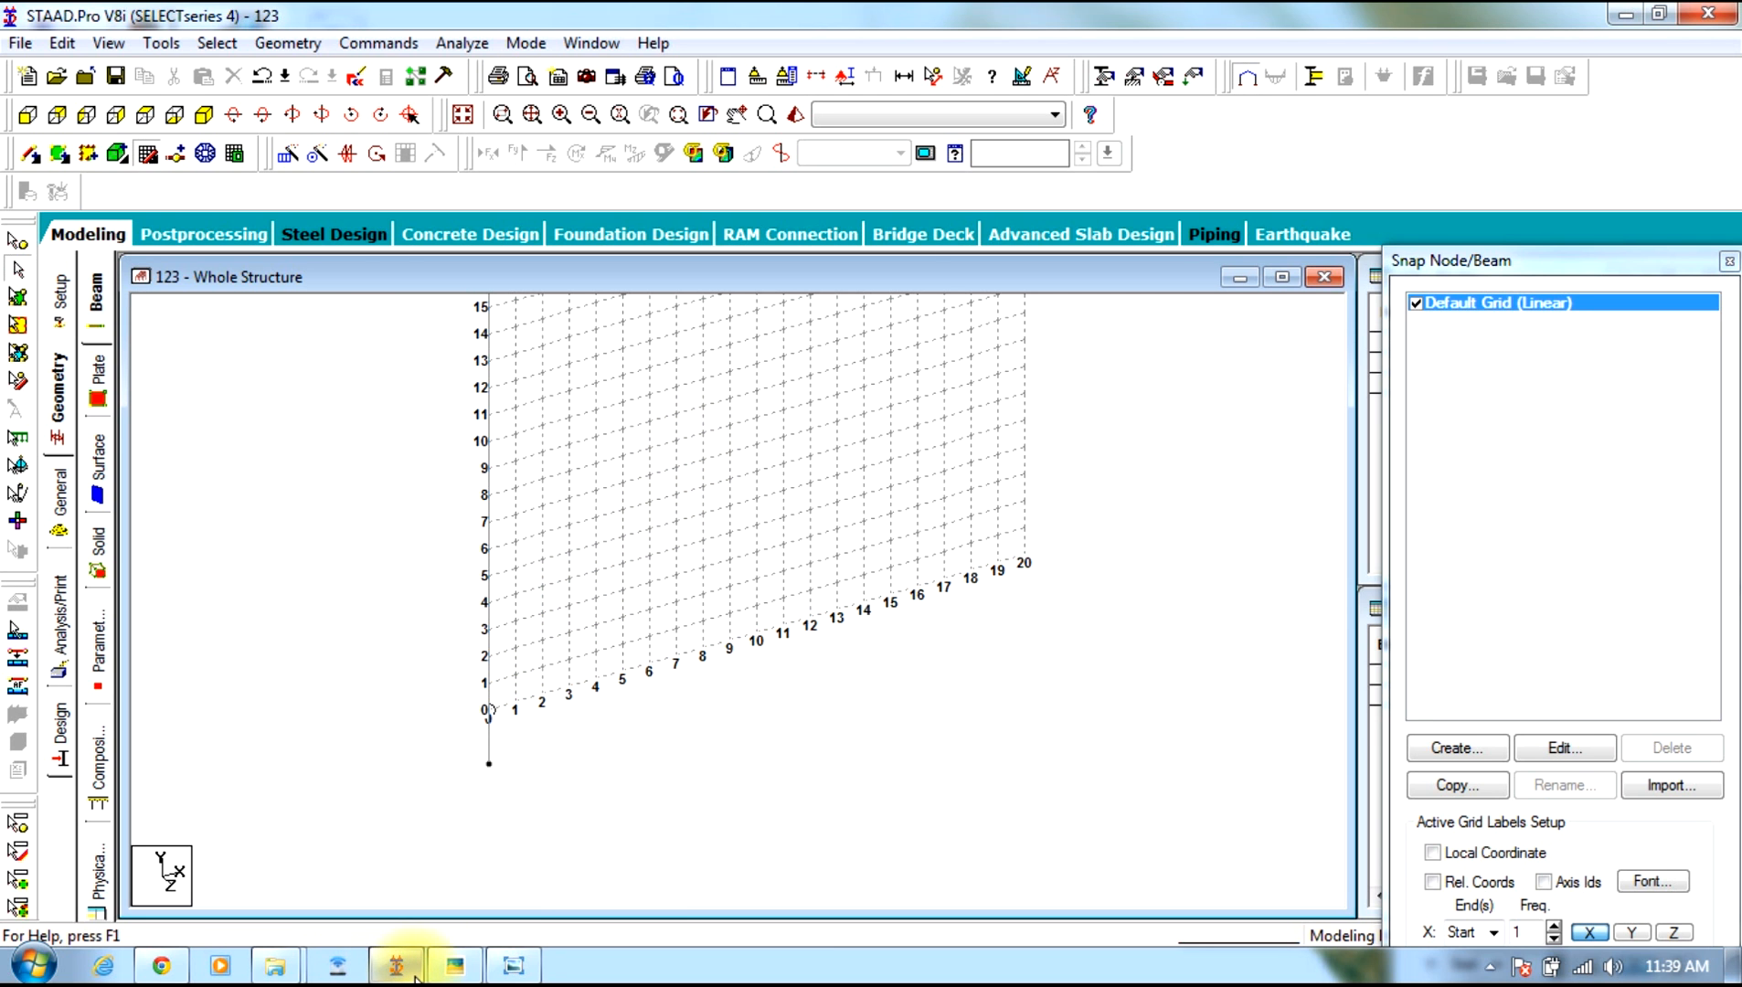
click(456, 966)
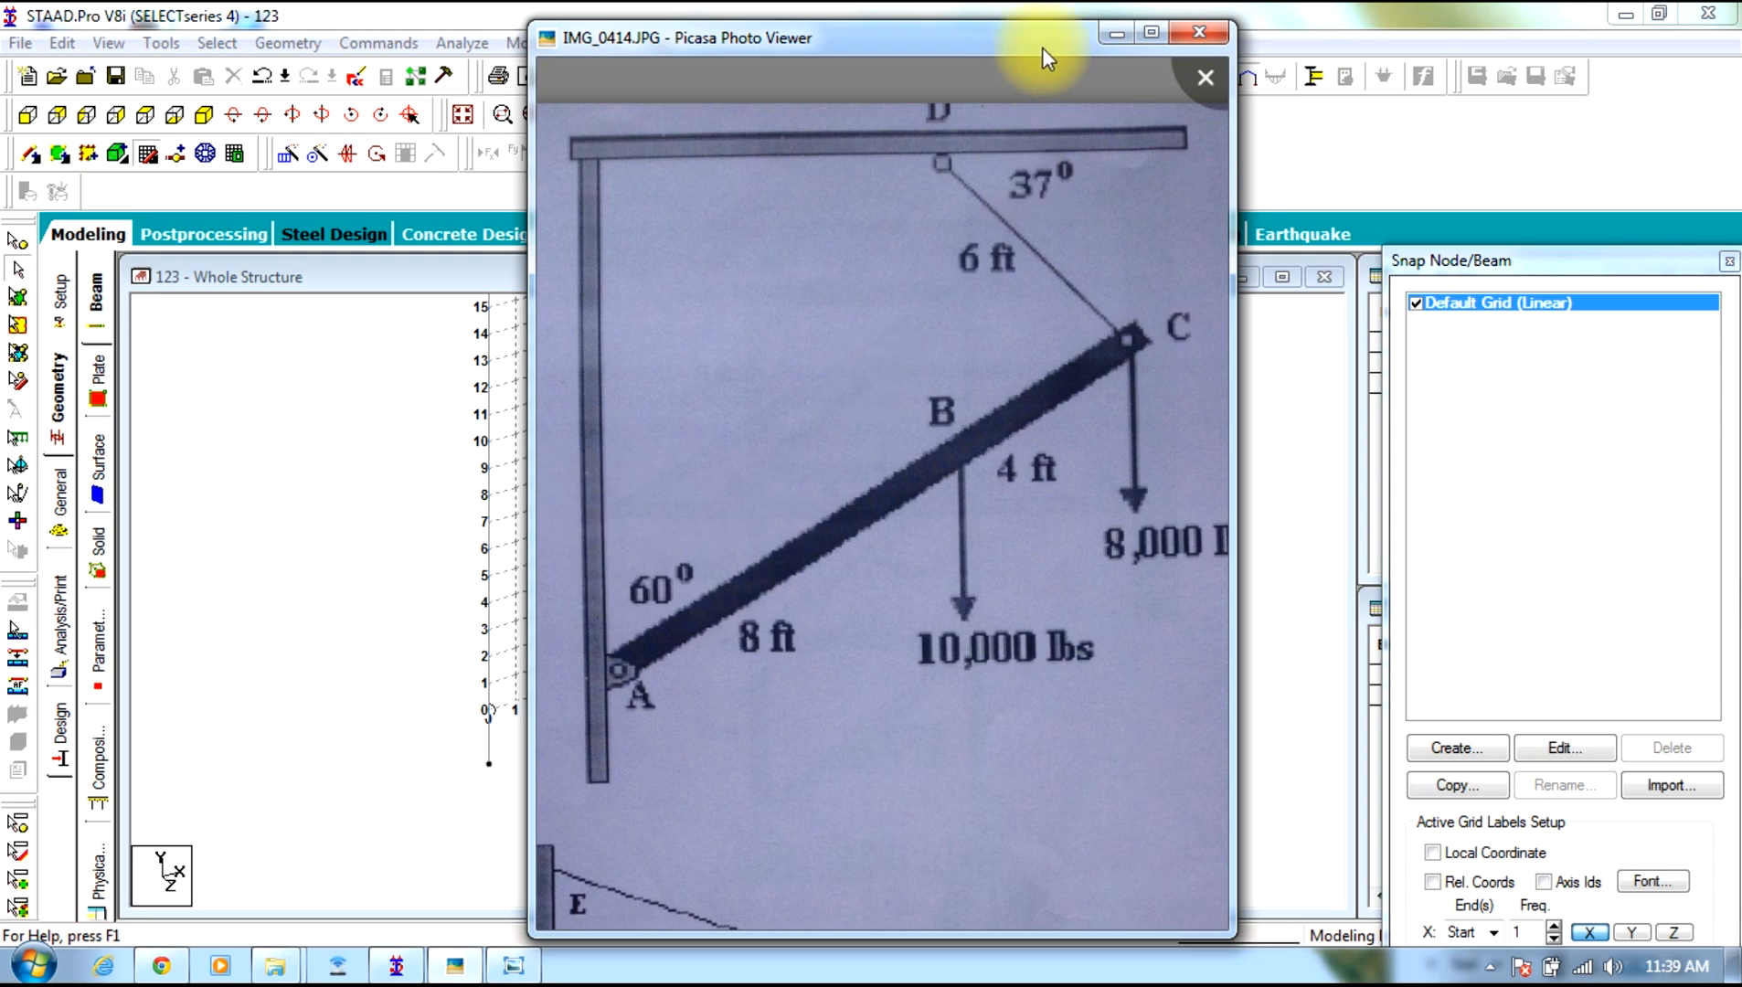
click(1116, 35)
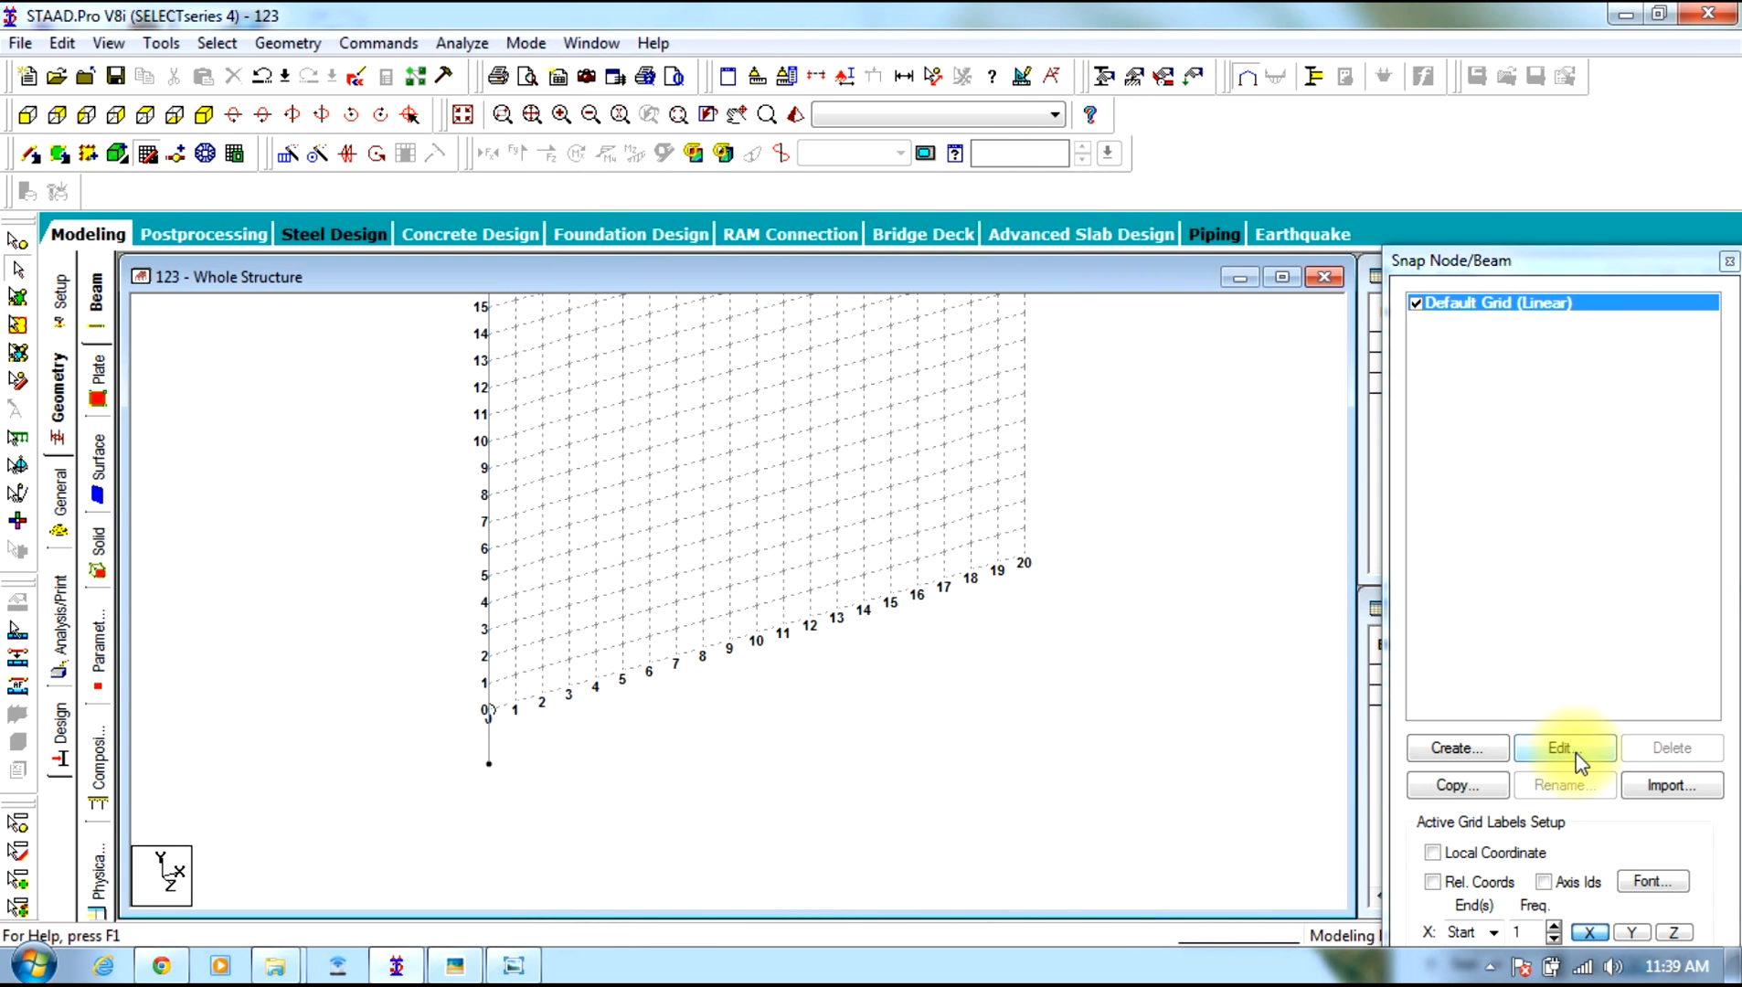
click(1567, 751)
click(1283, 710)
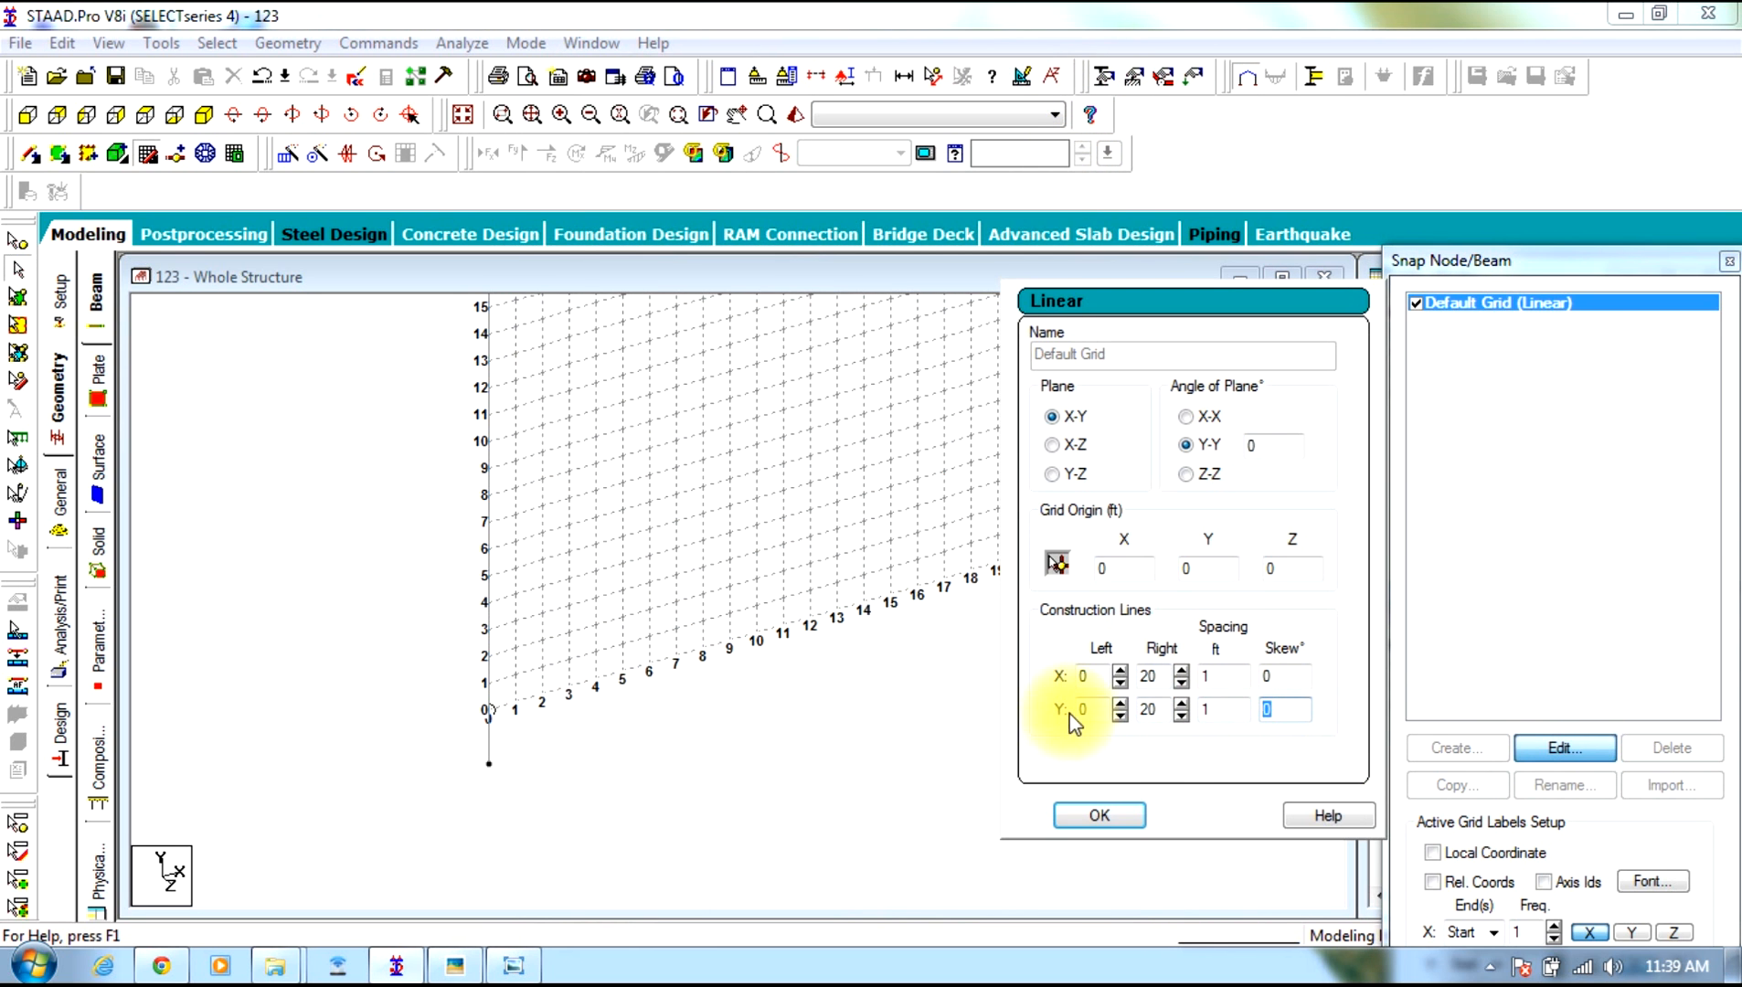
text(-6)
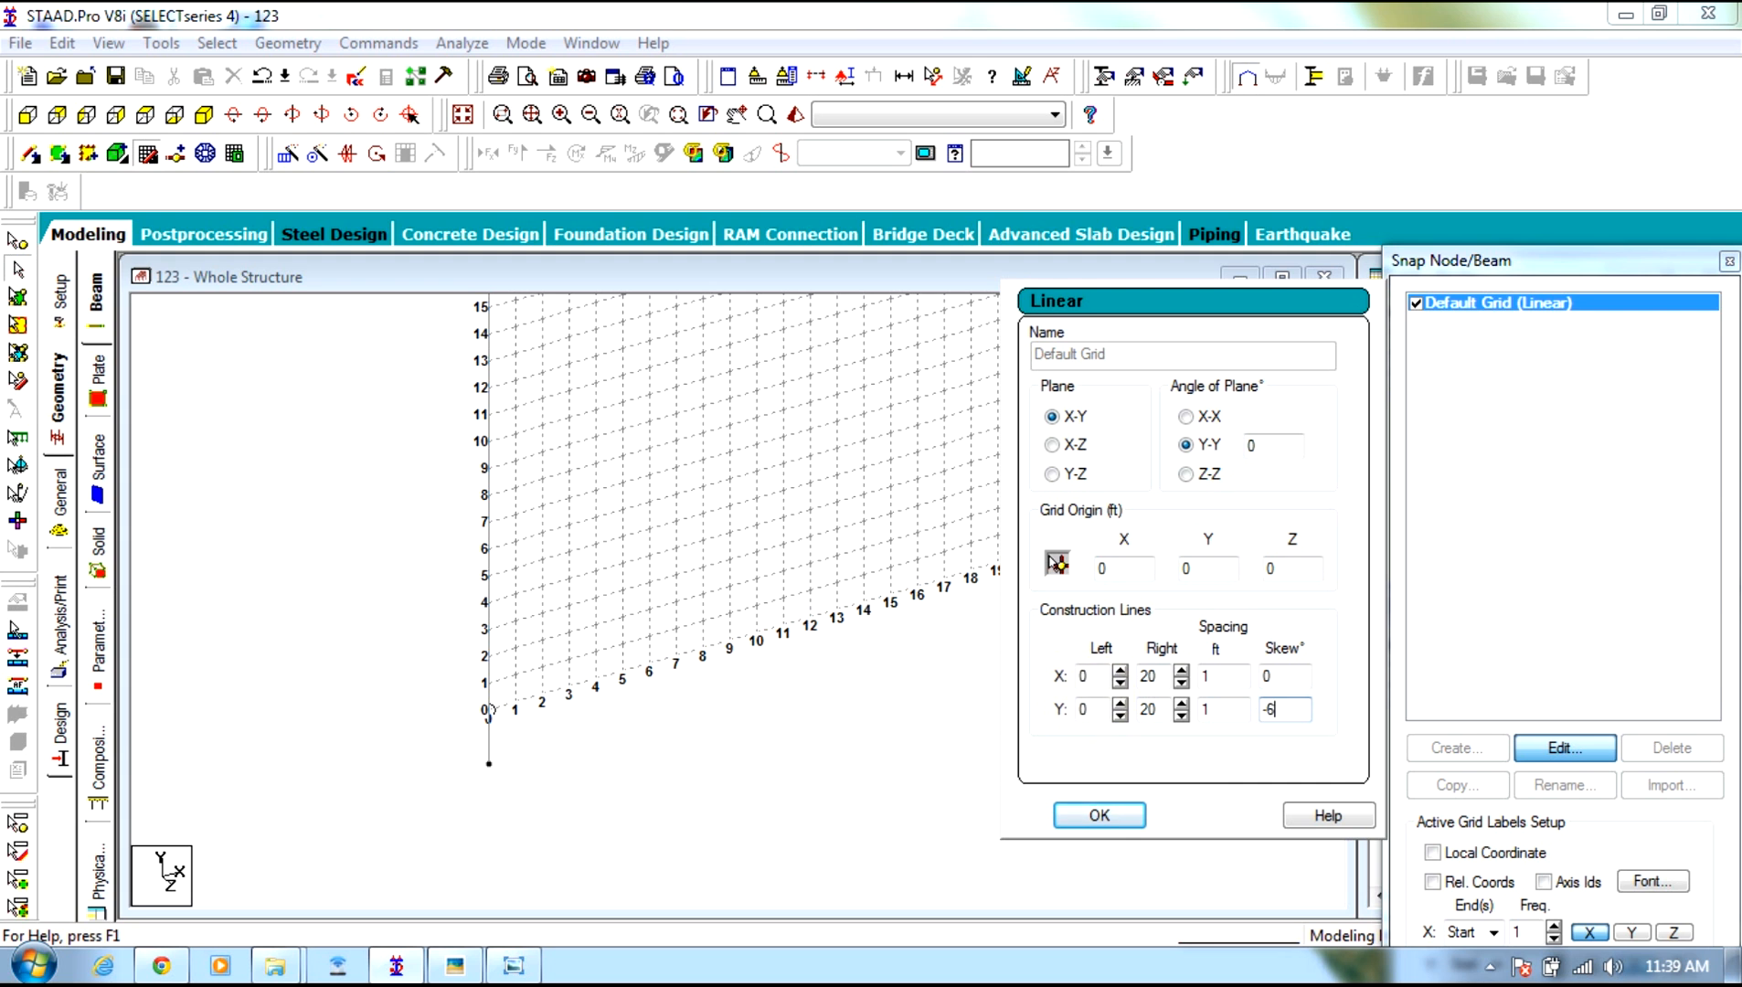
text(0)
click(1093, 816)
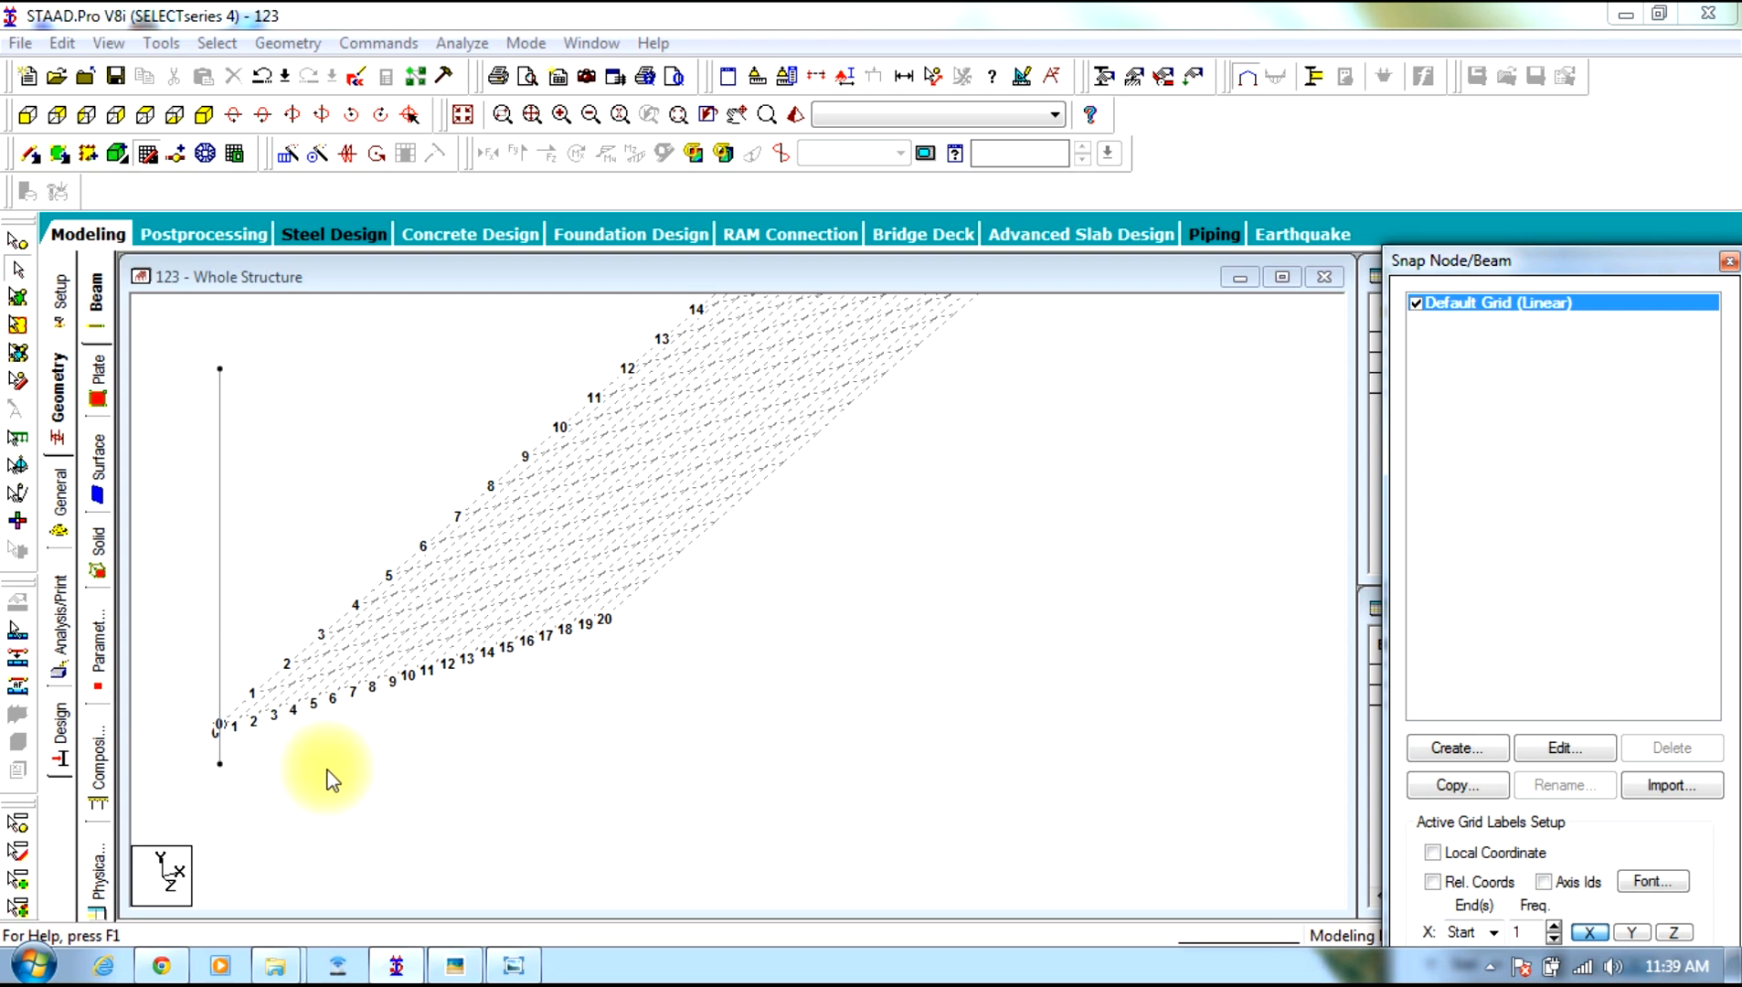
Examine the boom's angle and segment lengths in the reference sketch and return to the model
click(394, 967)
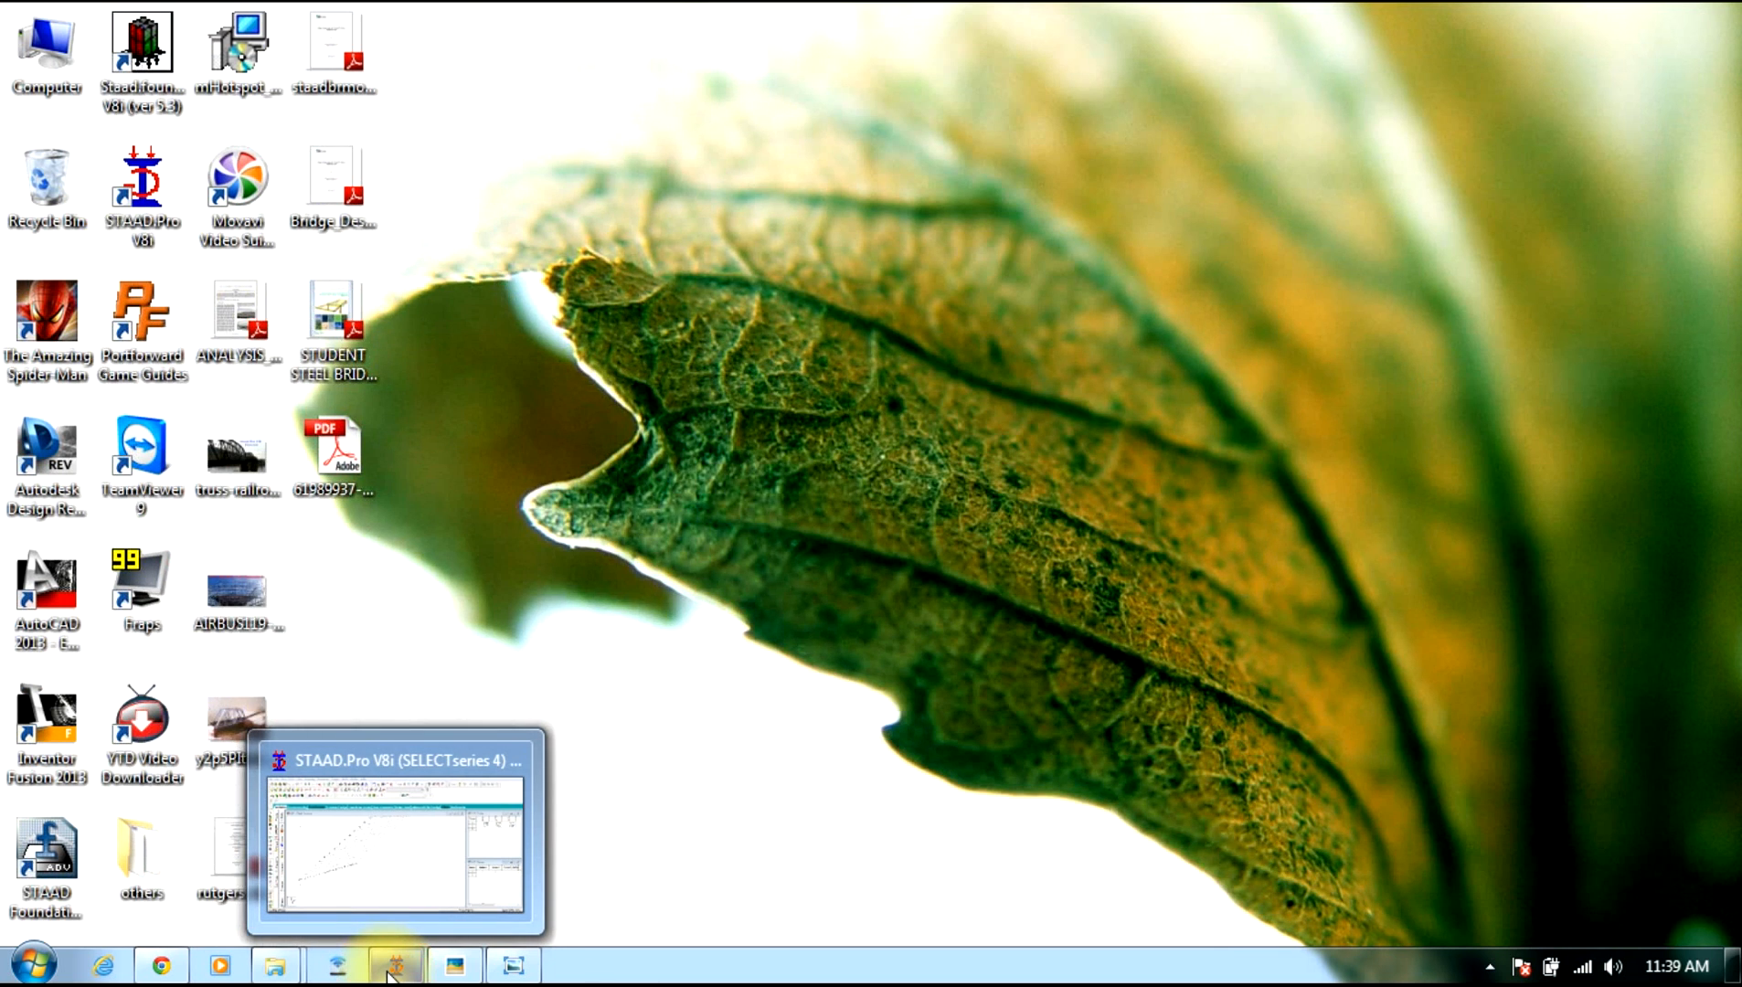
click(393, 967)
click(452, 971)
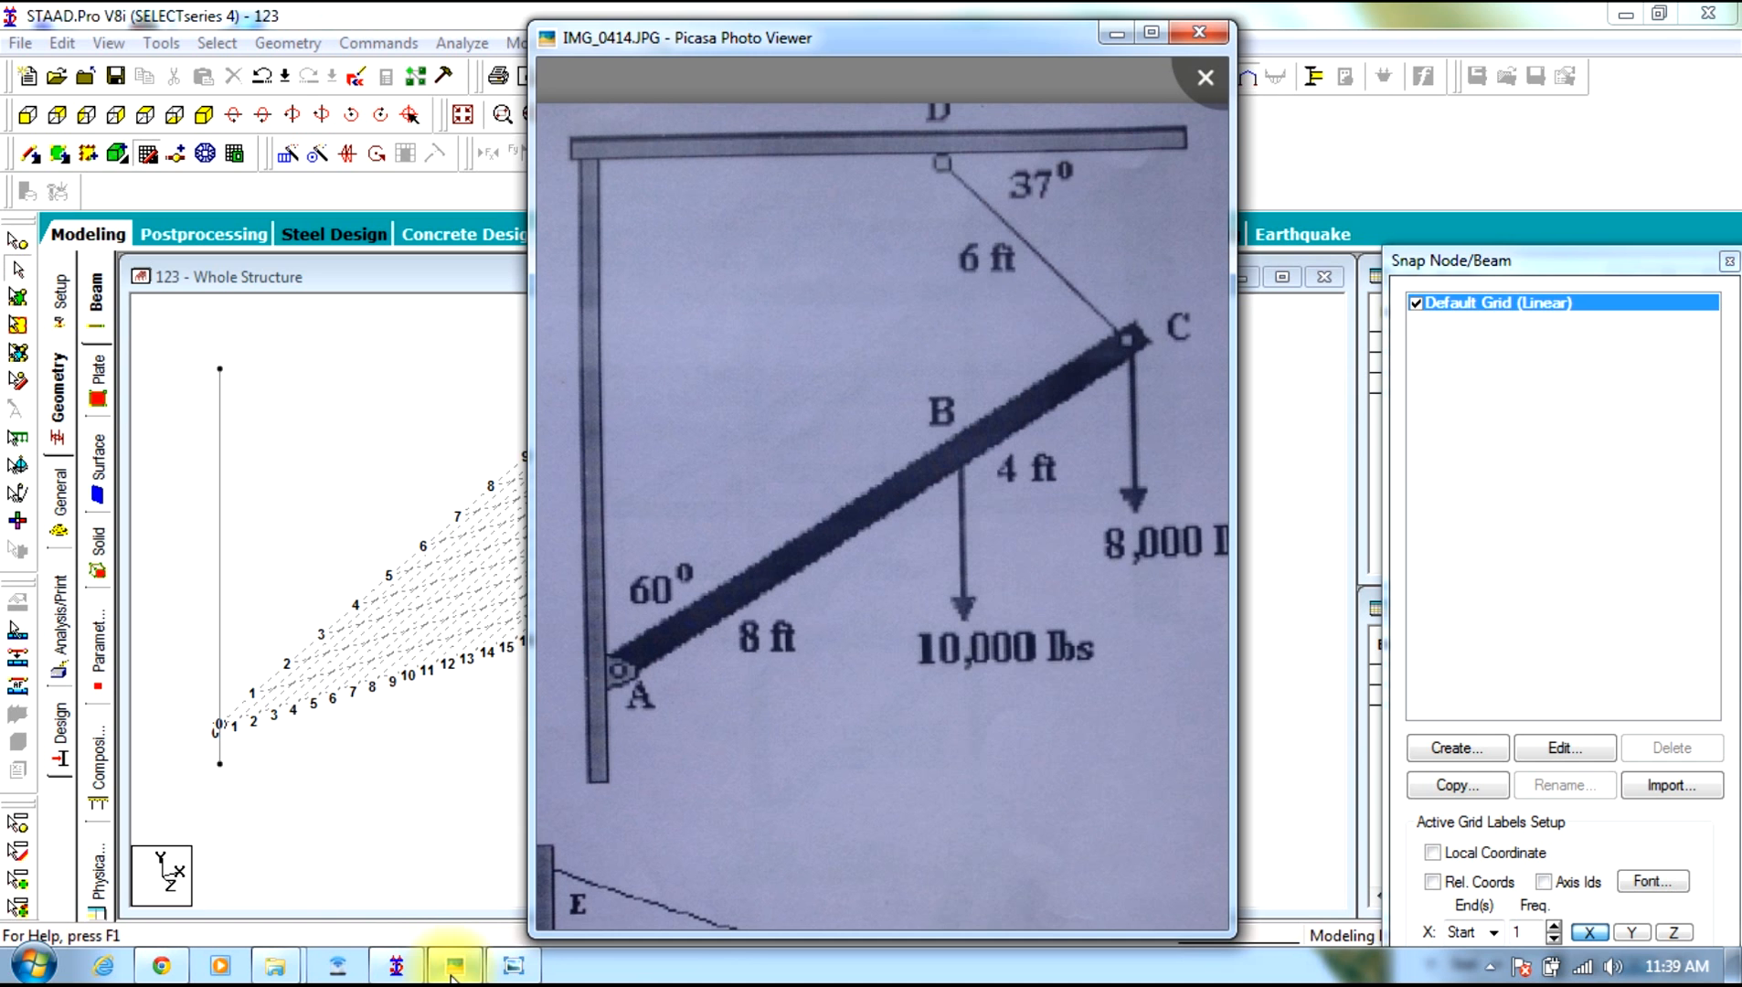
click(453, 975)
click(1593, 743)
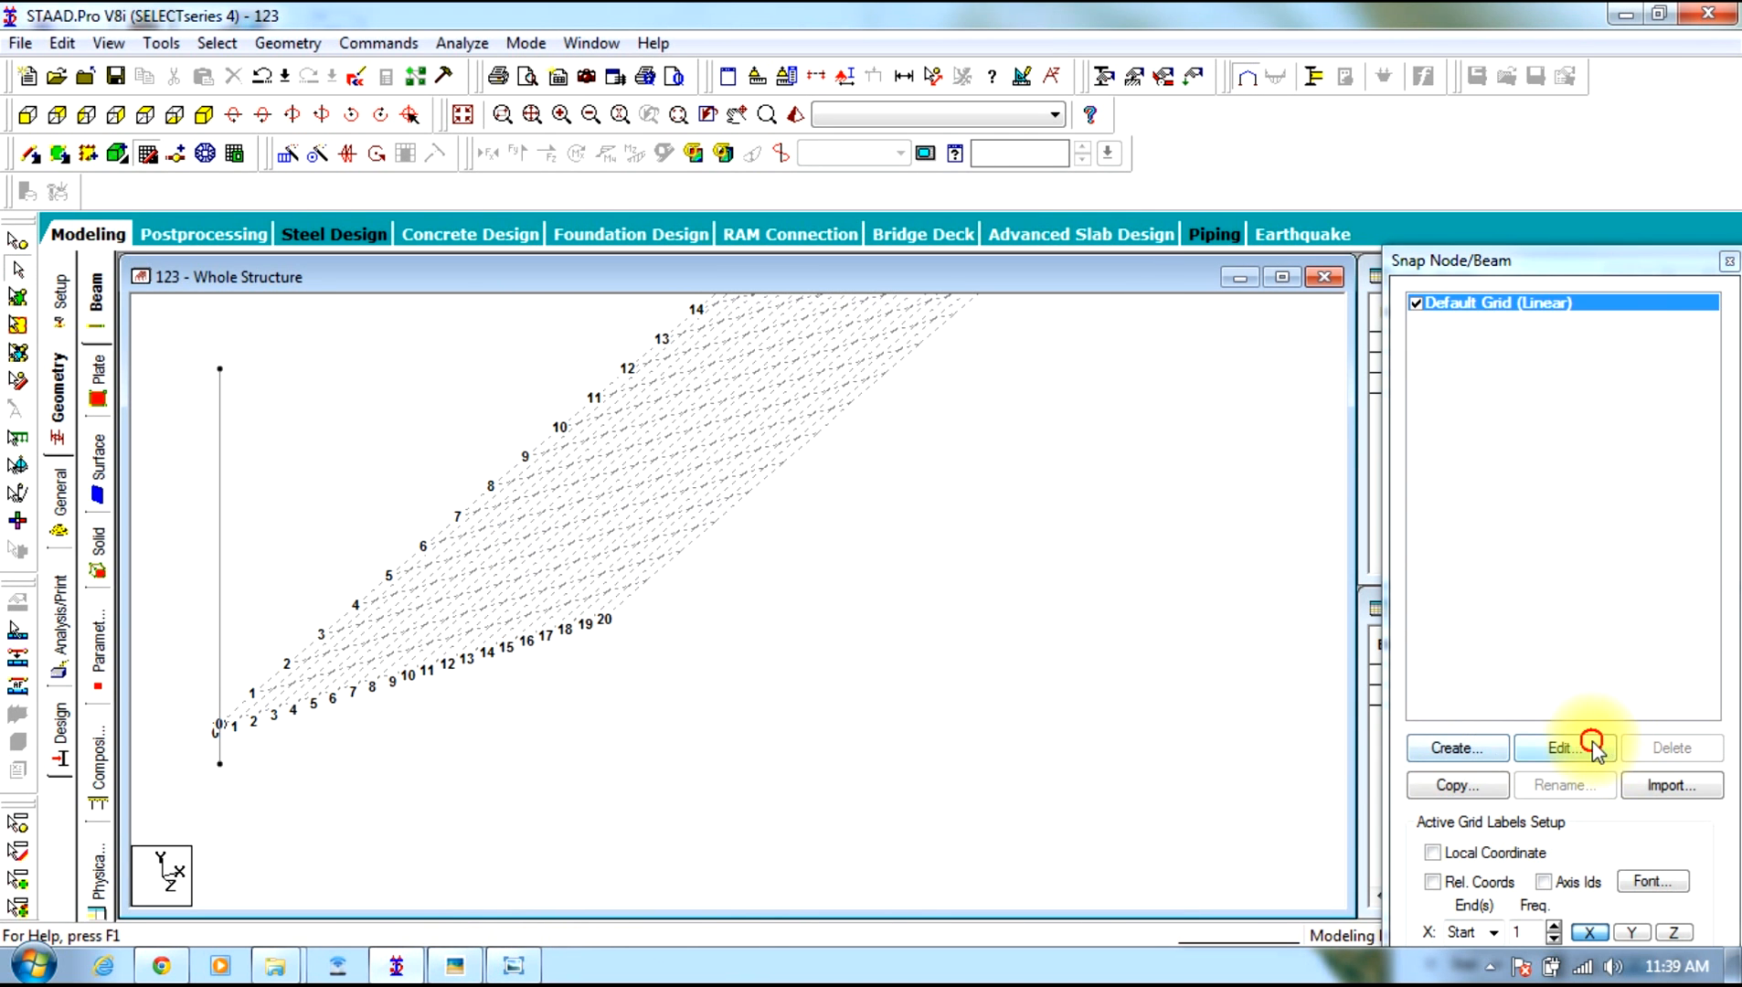
key(Return)
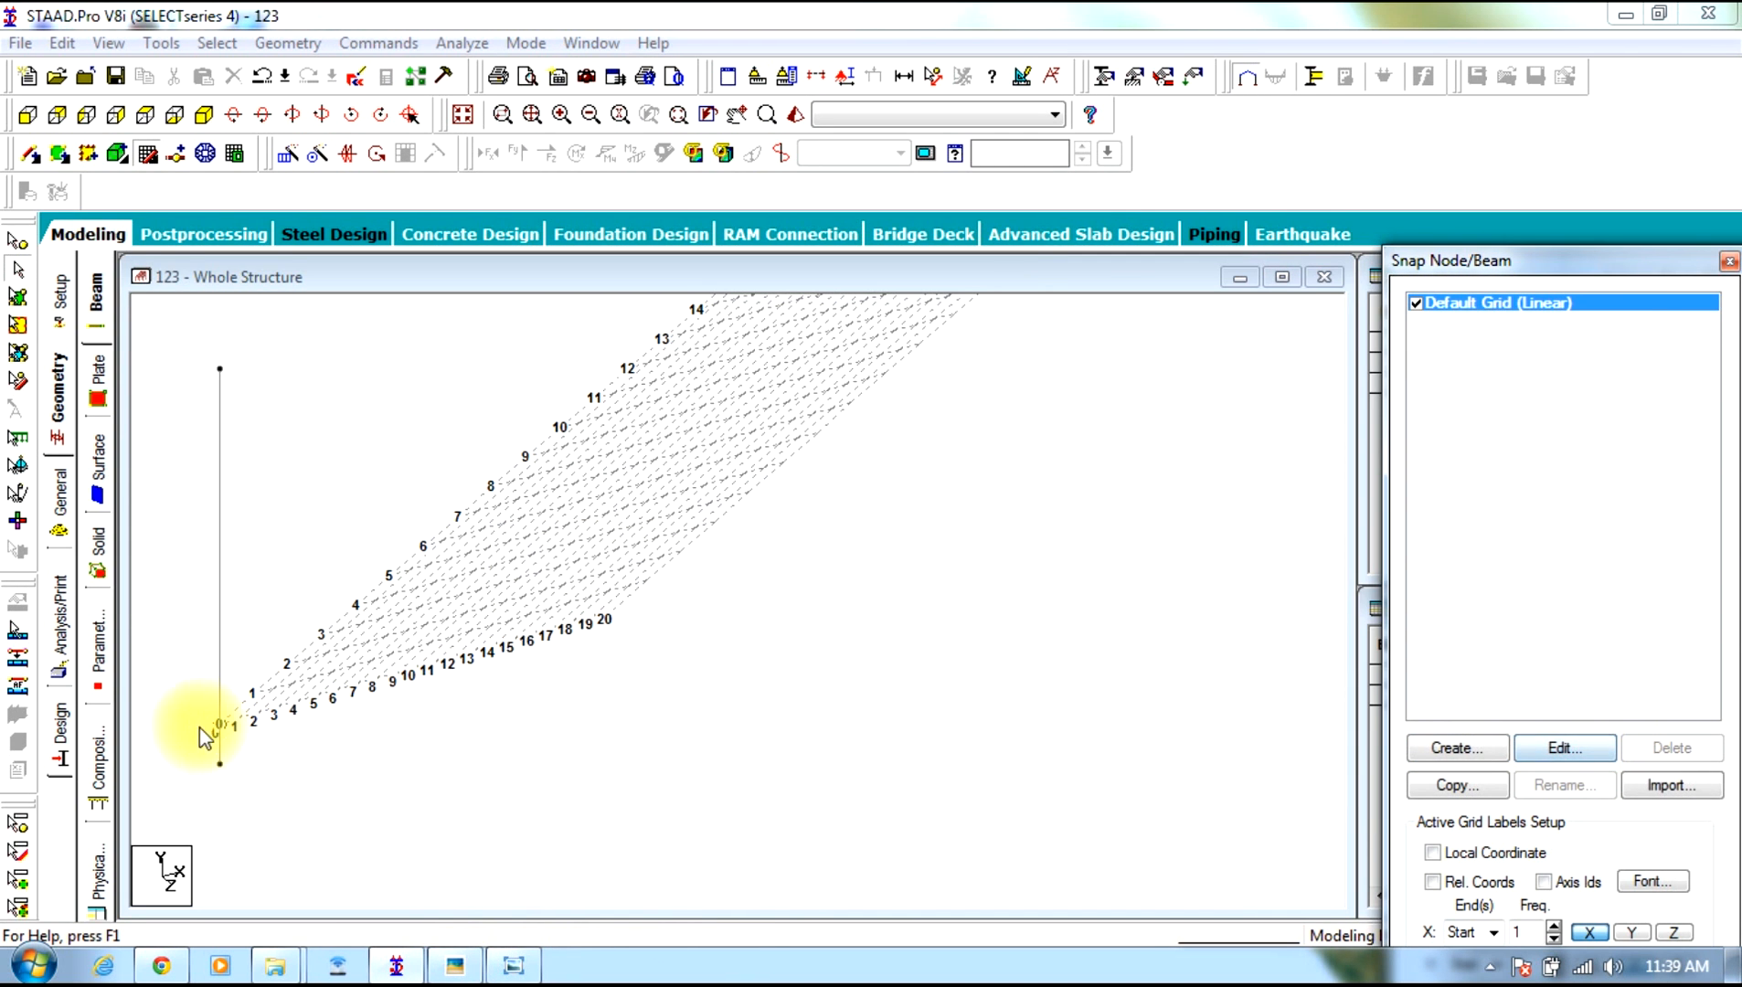
click(228, 772)
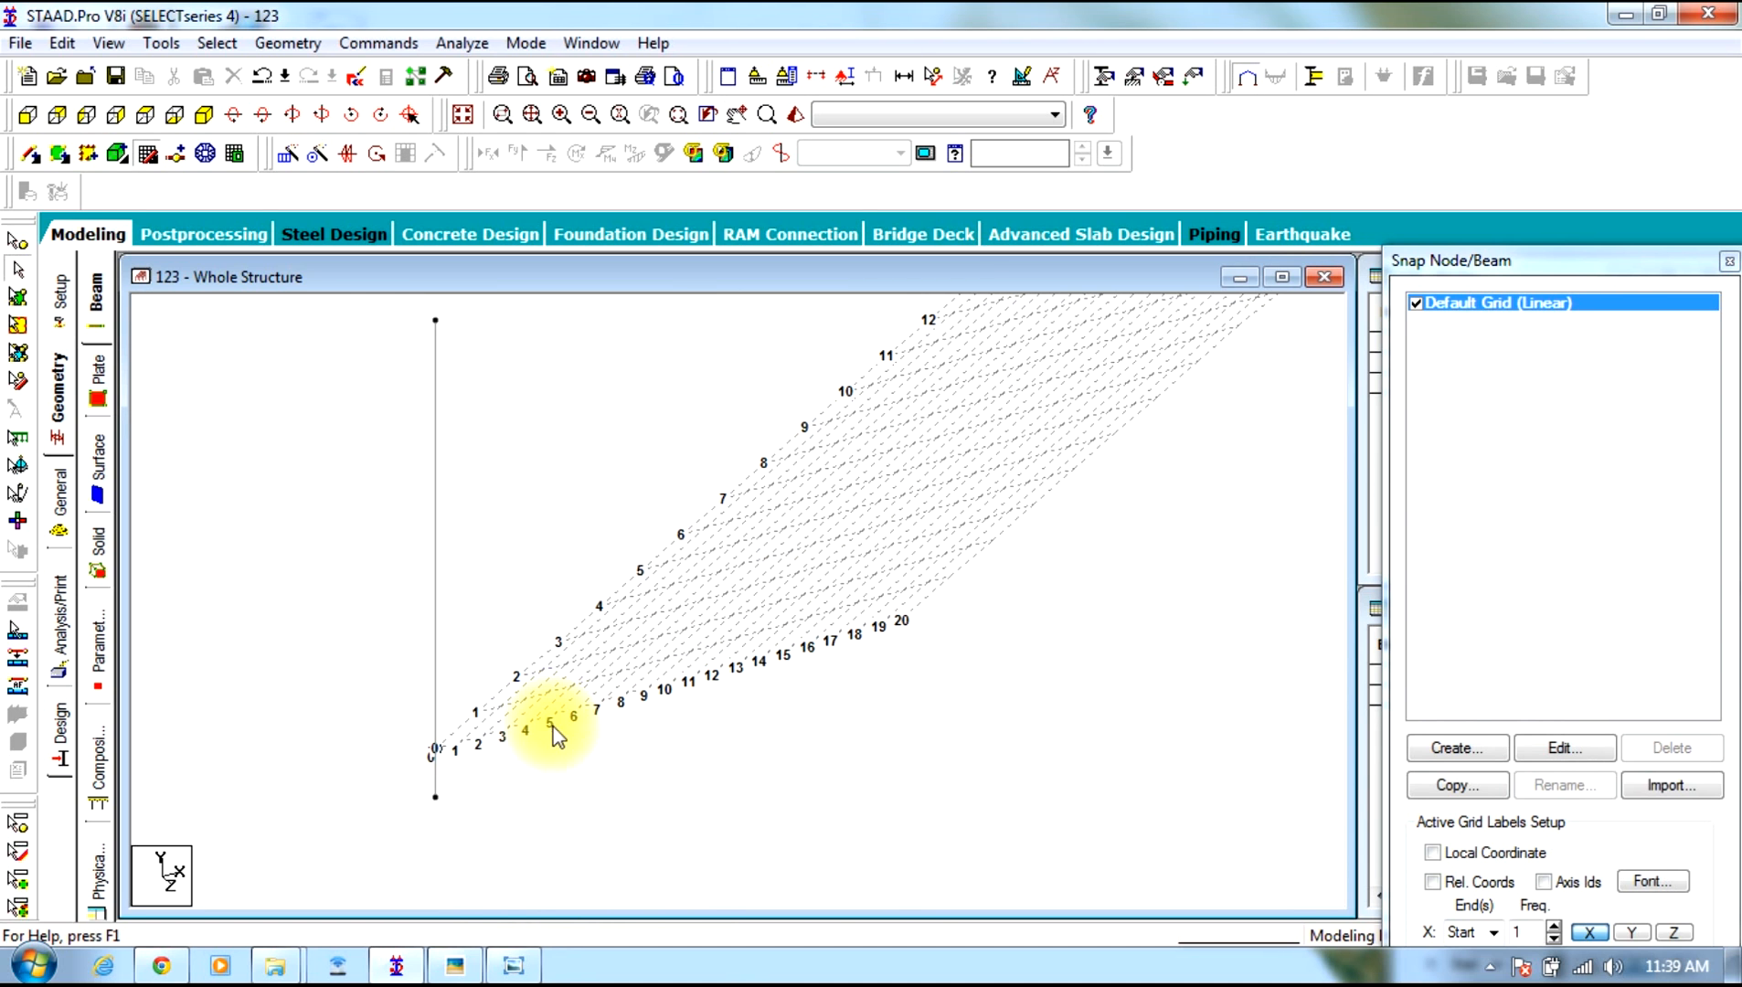
Draw the two boom beams along the skewed grid axis, from the origin to mark 4 and on to mark 6
click(147, 154)
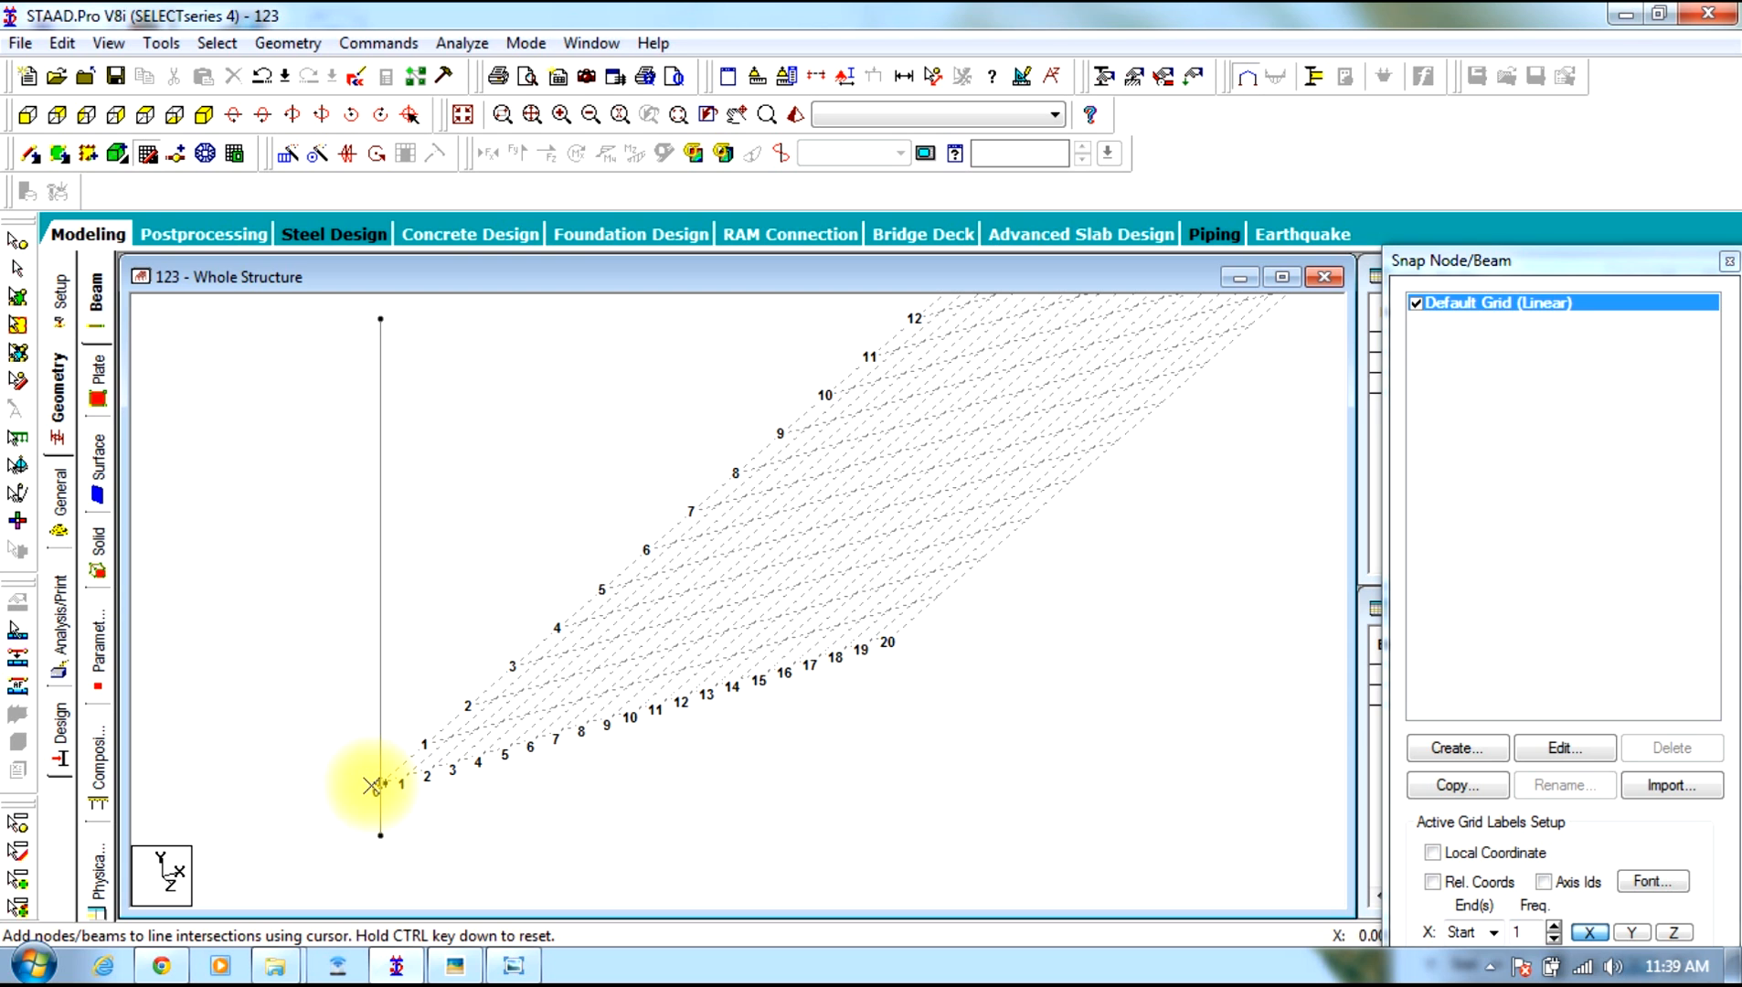
click(372, 785)
click(549, 620)
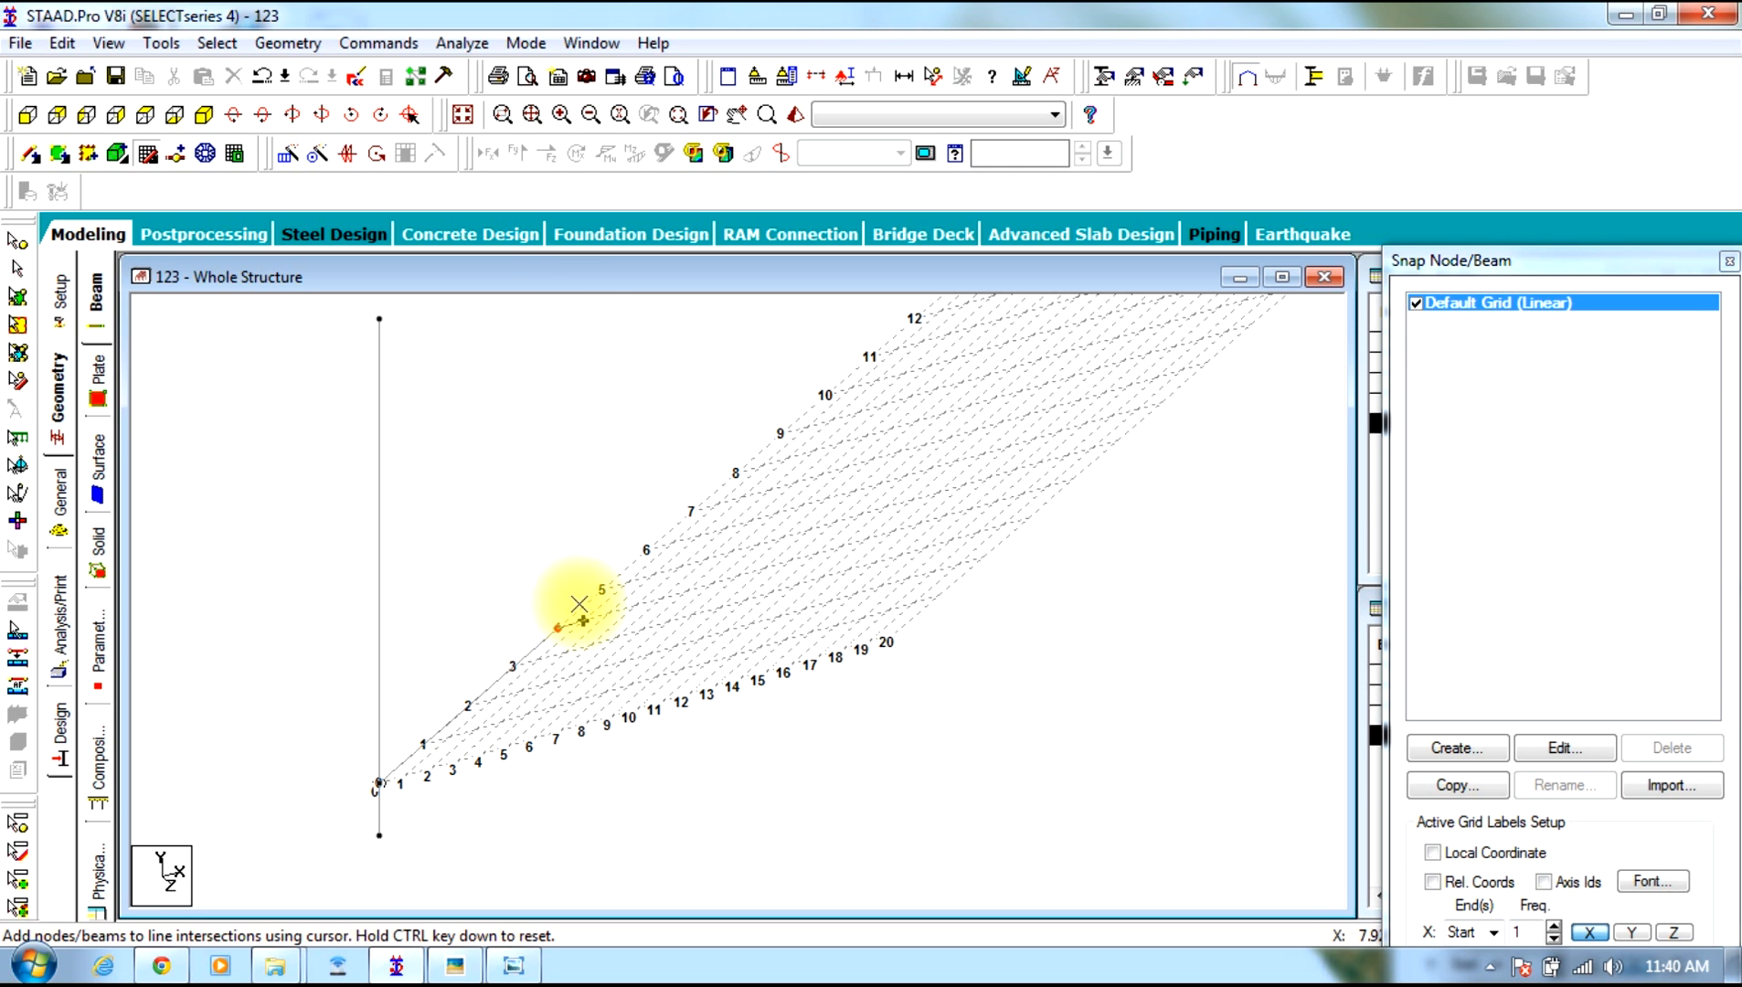
click(560, 731)
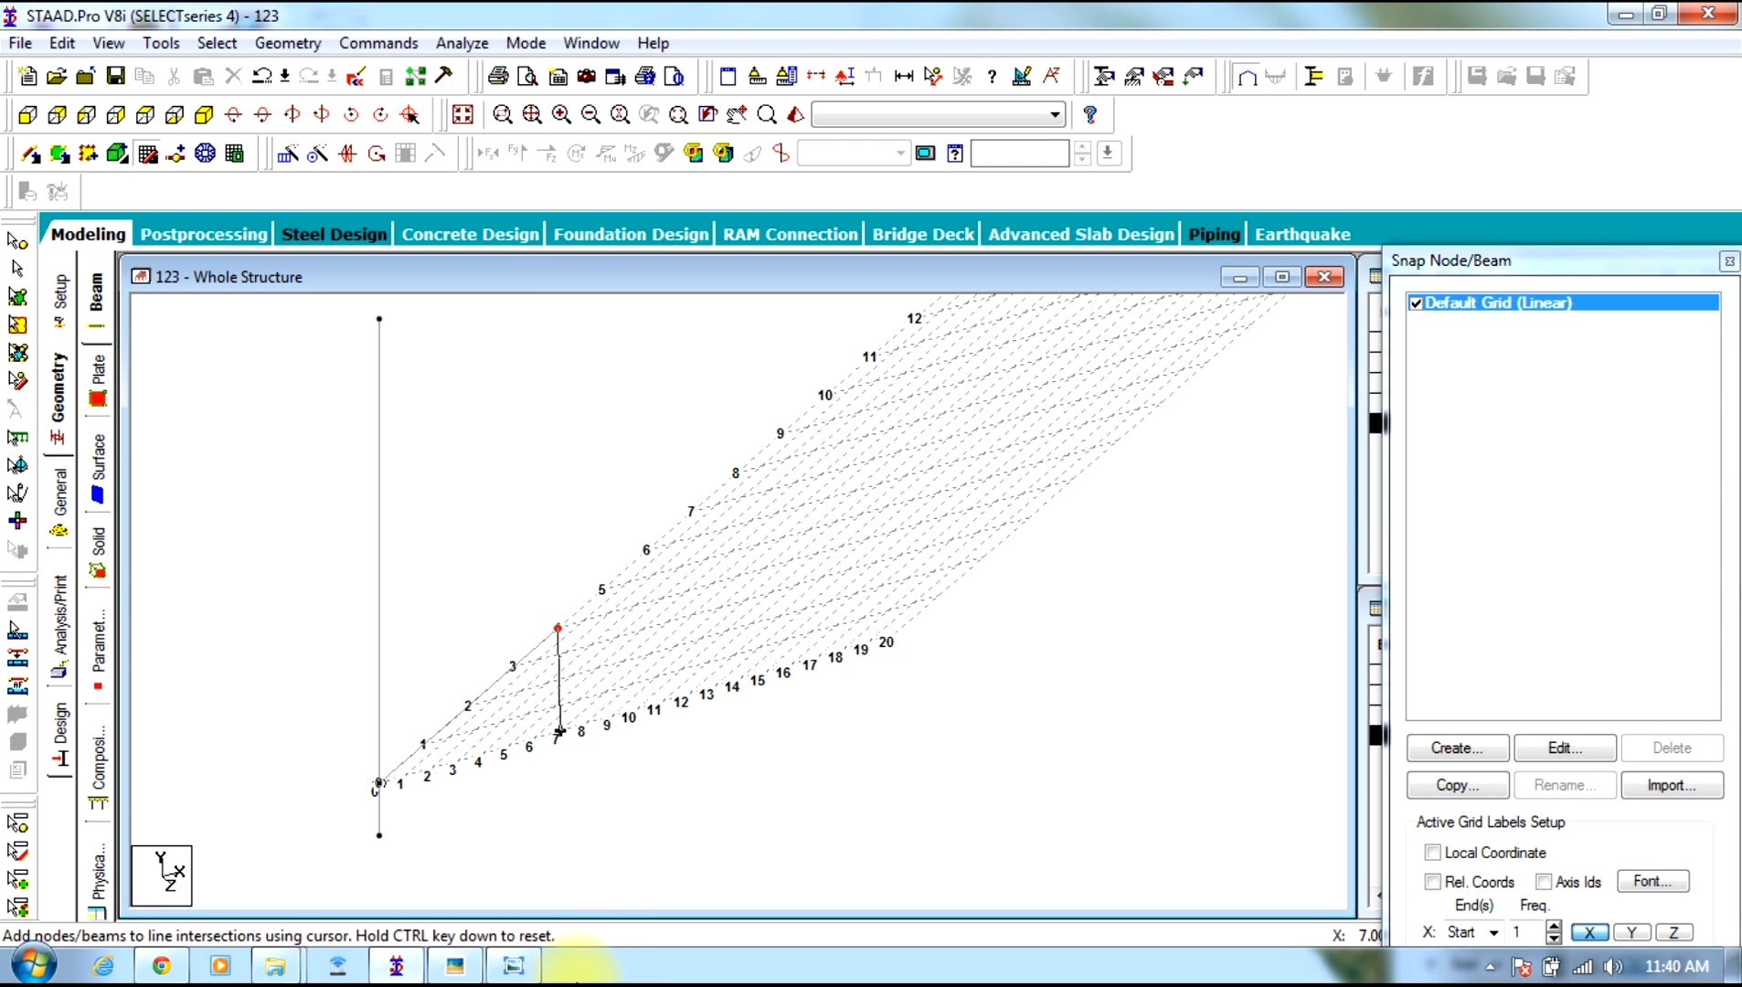
click(513, 969)
click(514, 969)
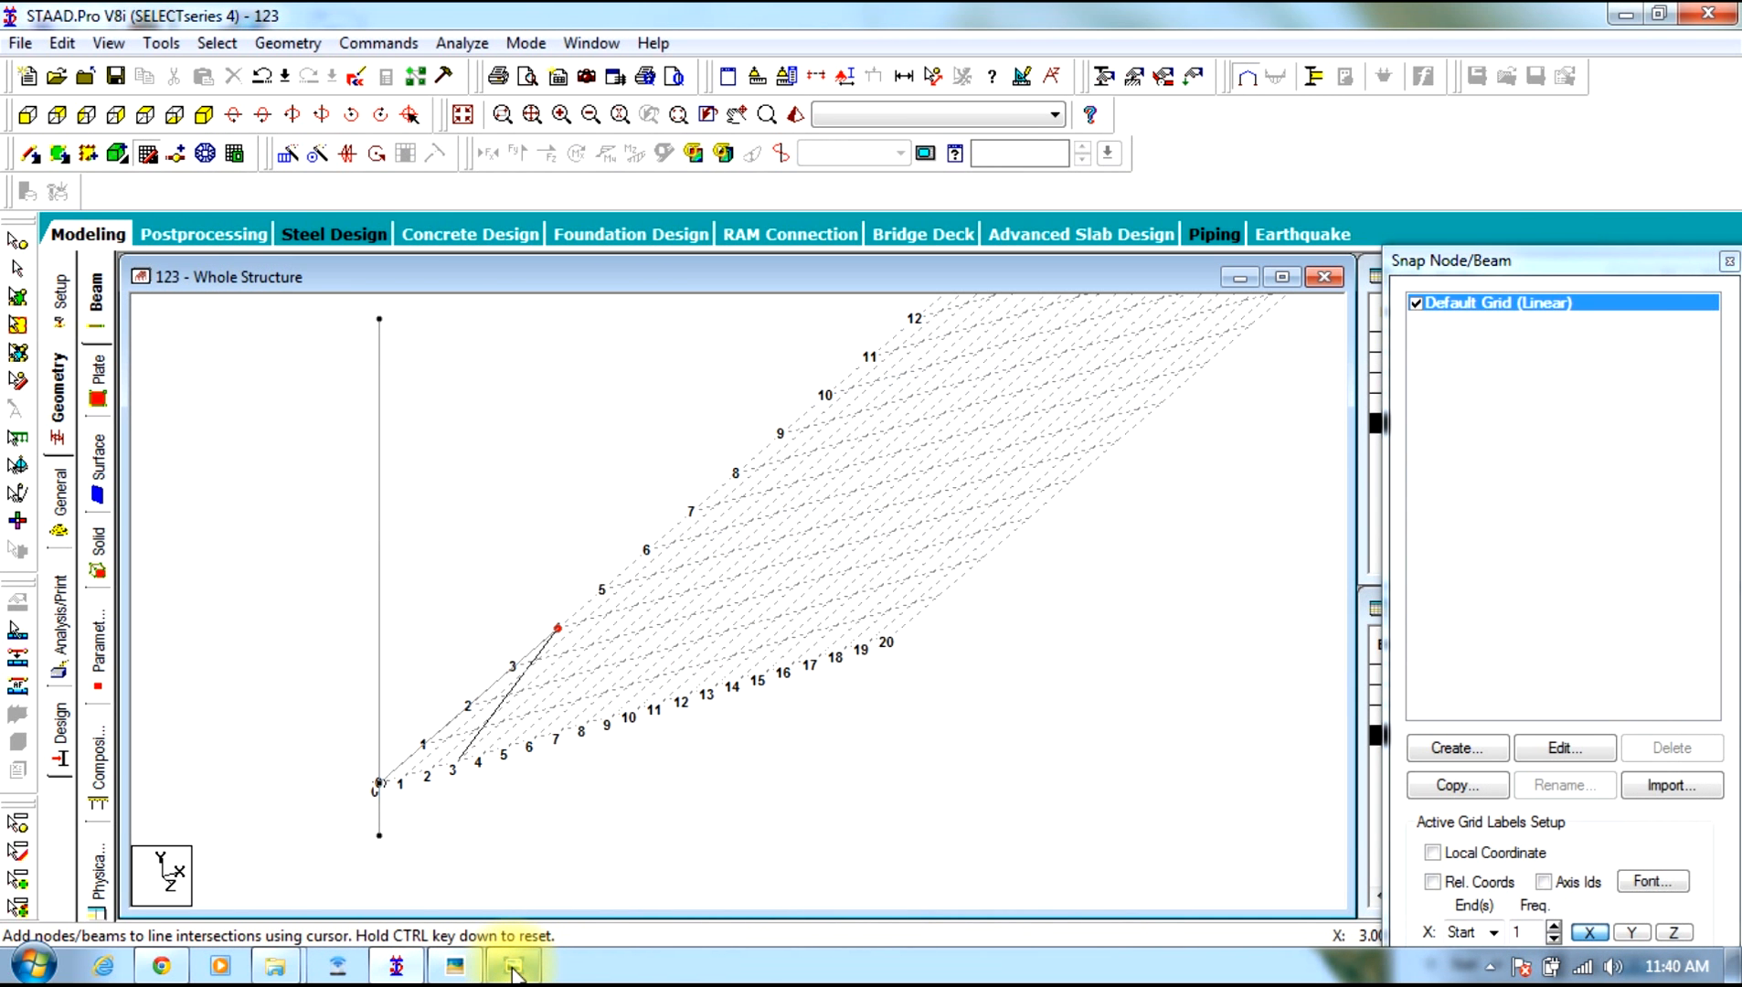
click(645, 549)
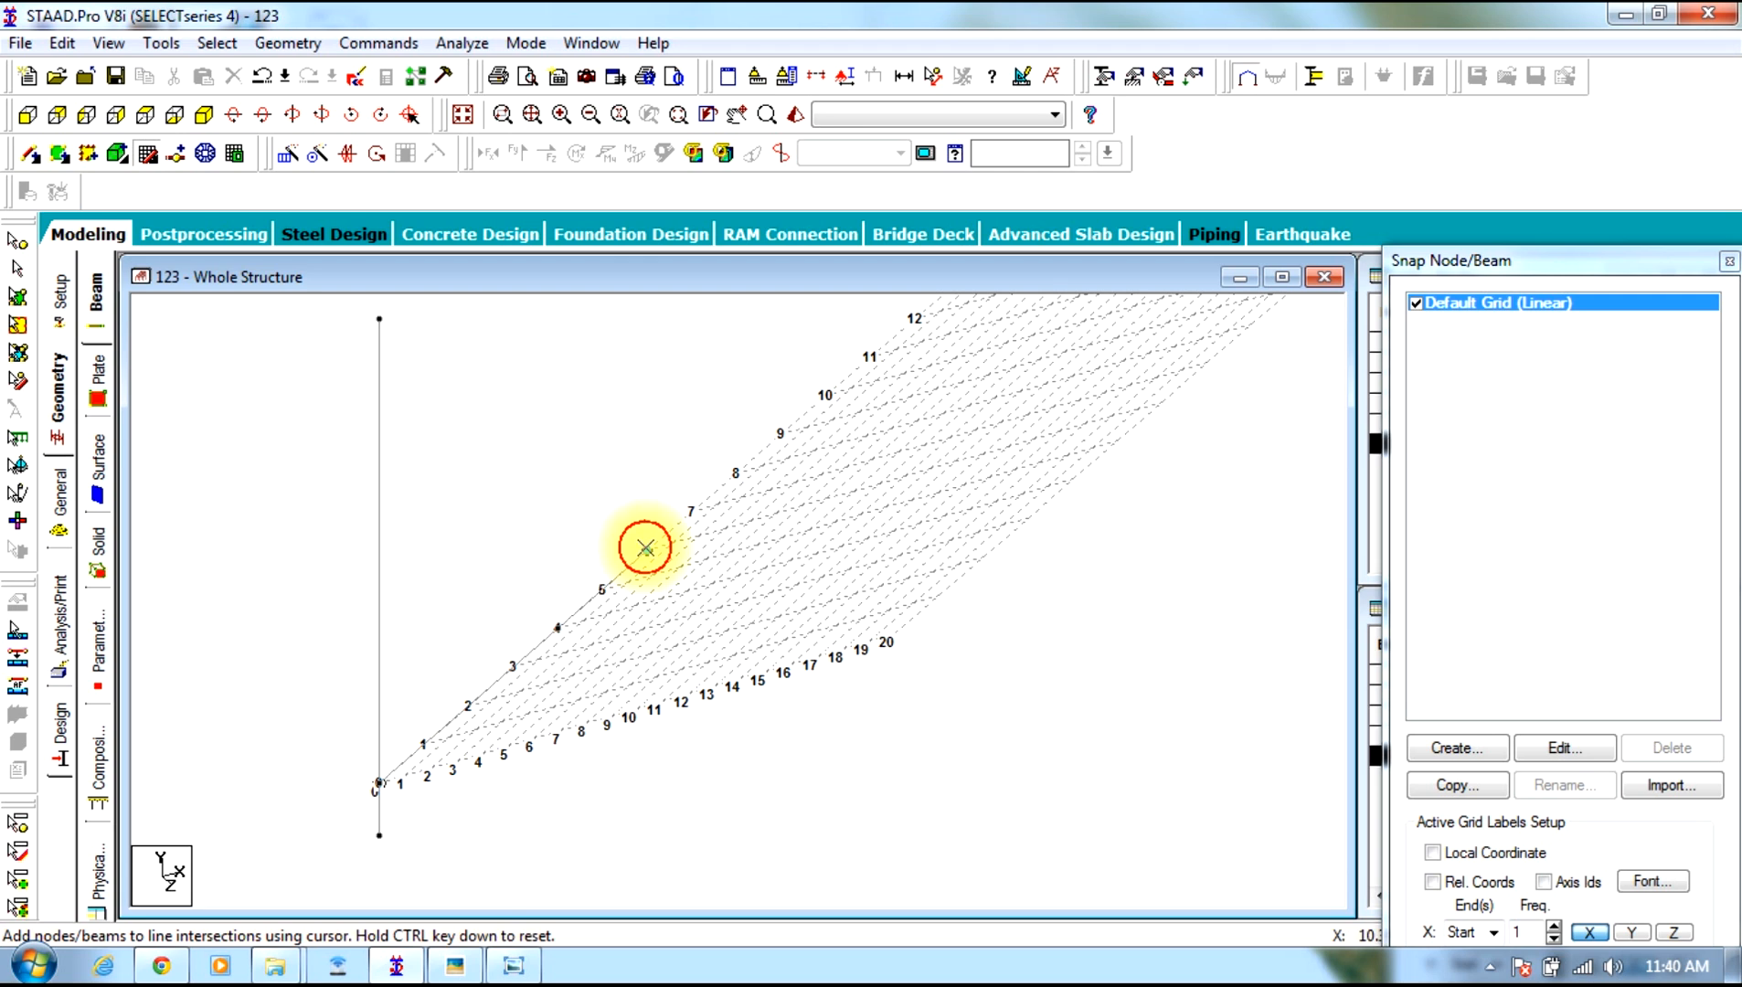
click(646, 549)
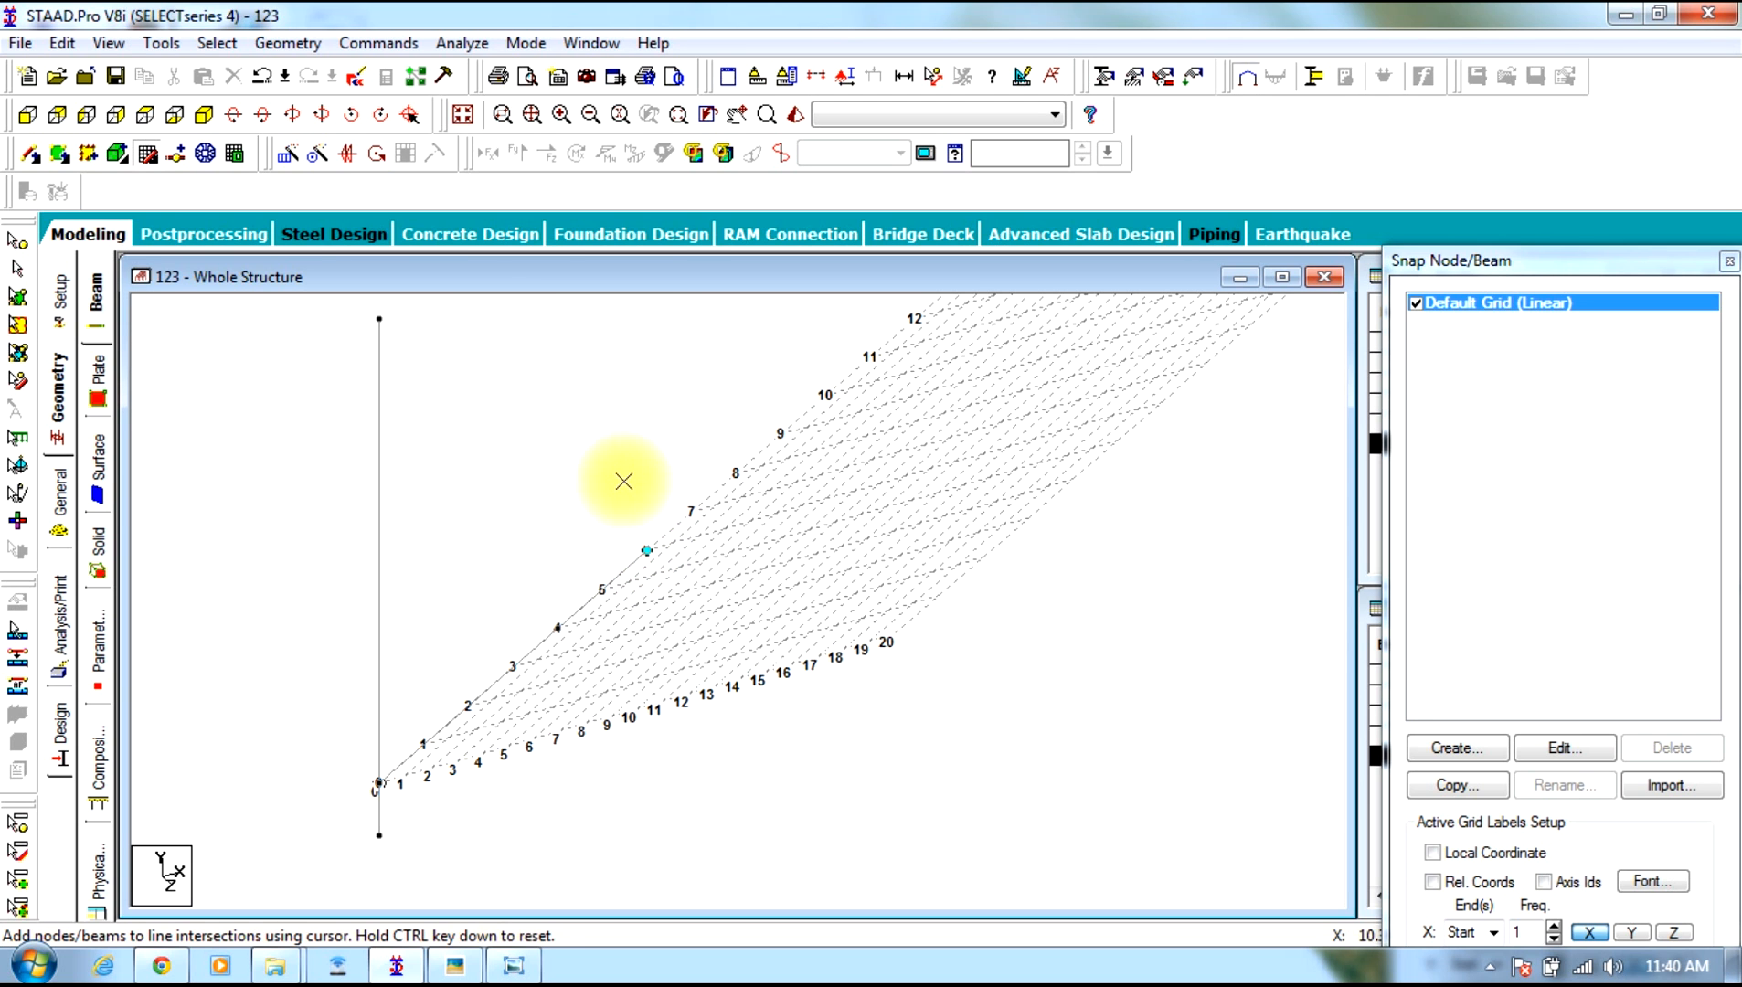
Reset the default grid's Y skew to 0 degrees and show the structure in front view
click(1567, 748)
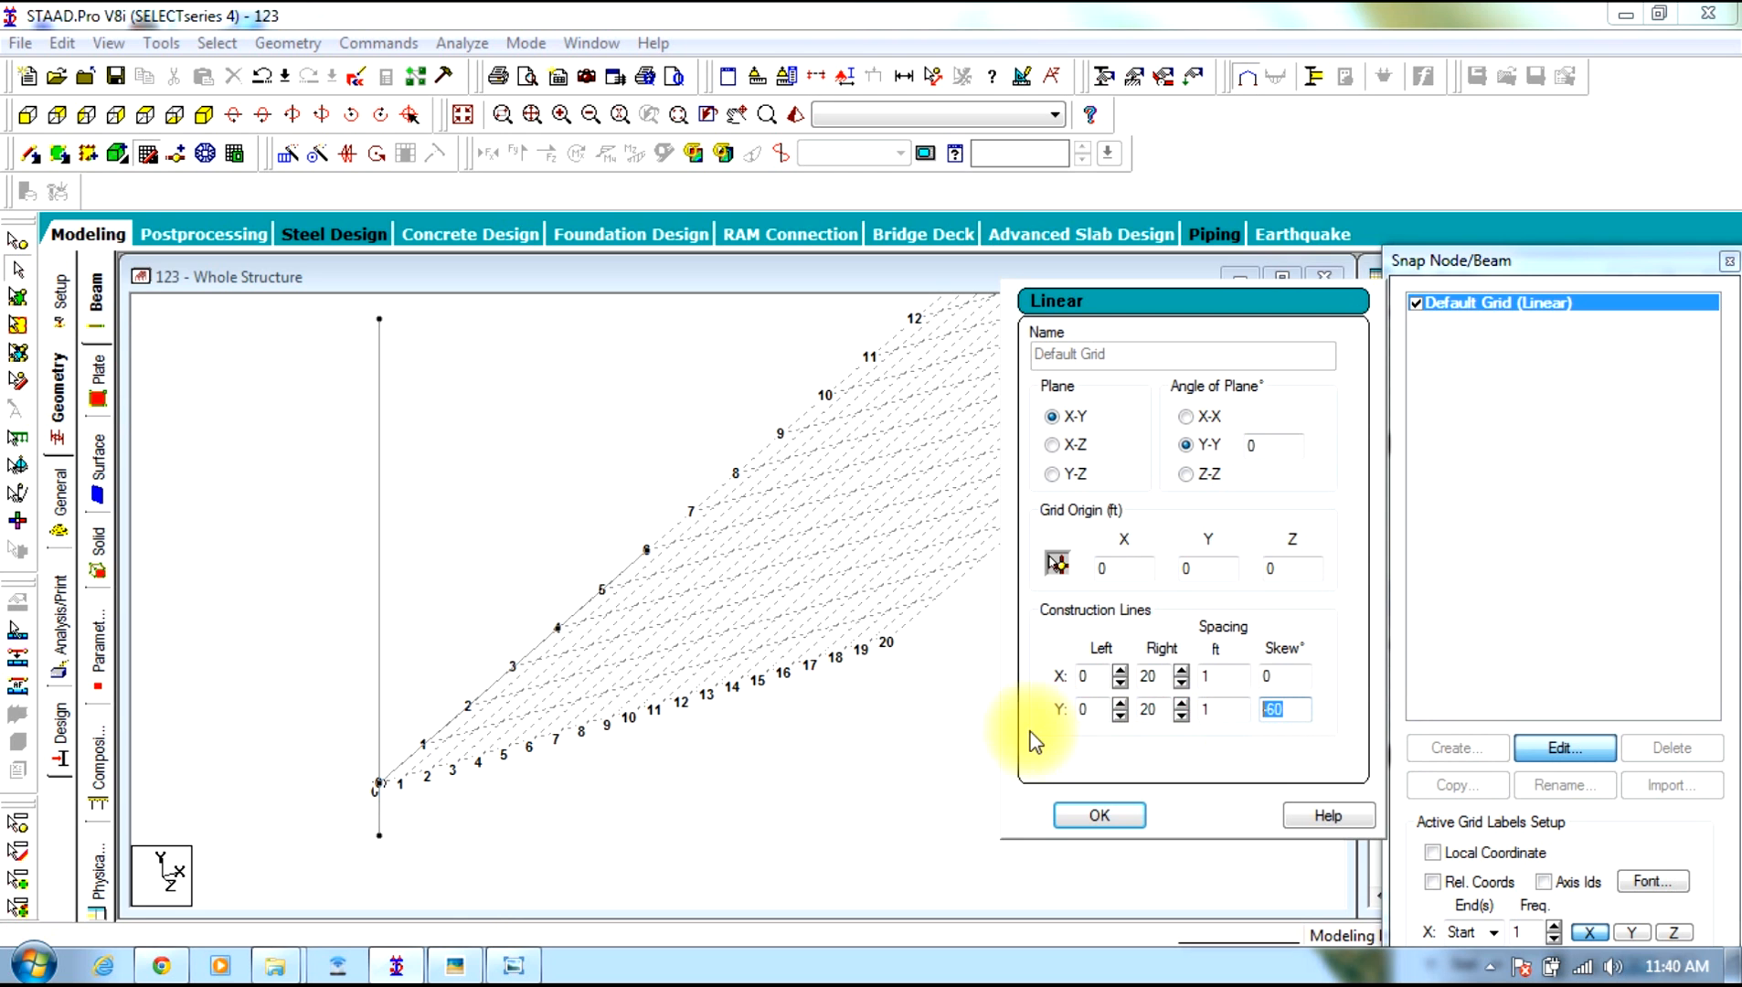
click(1143, 815)
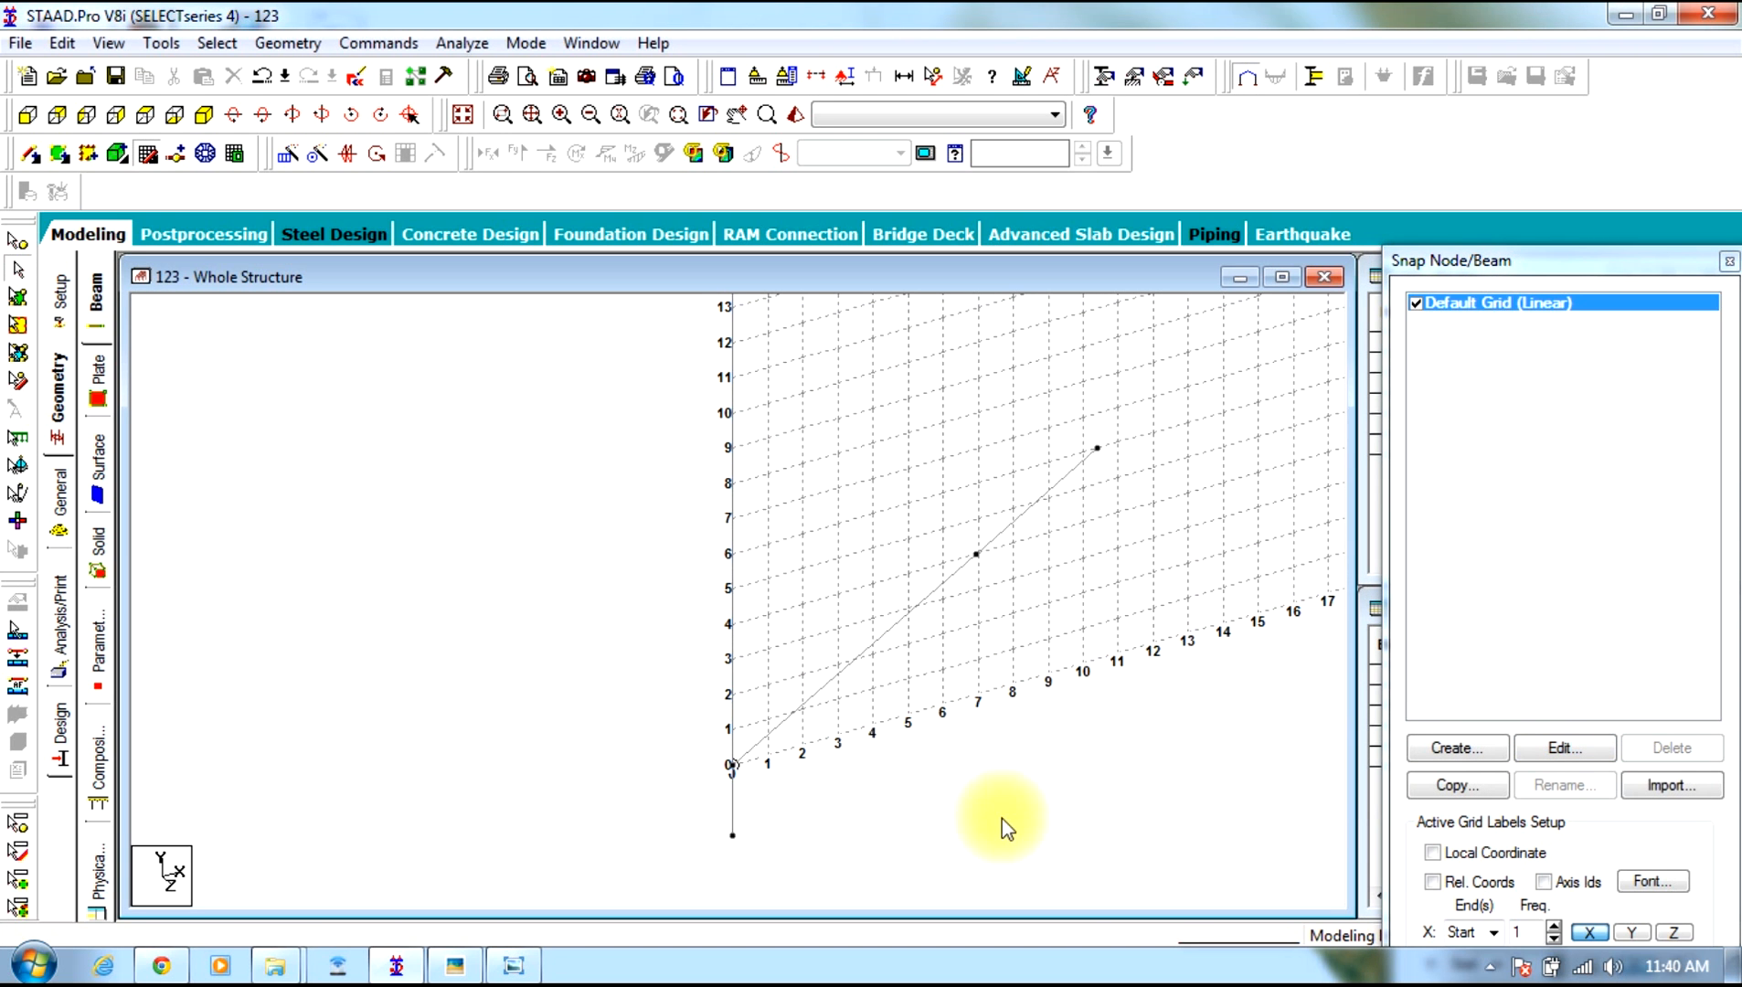
click(27, 115)
middle_drag(912, 818, 592, 832)
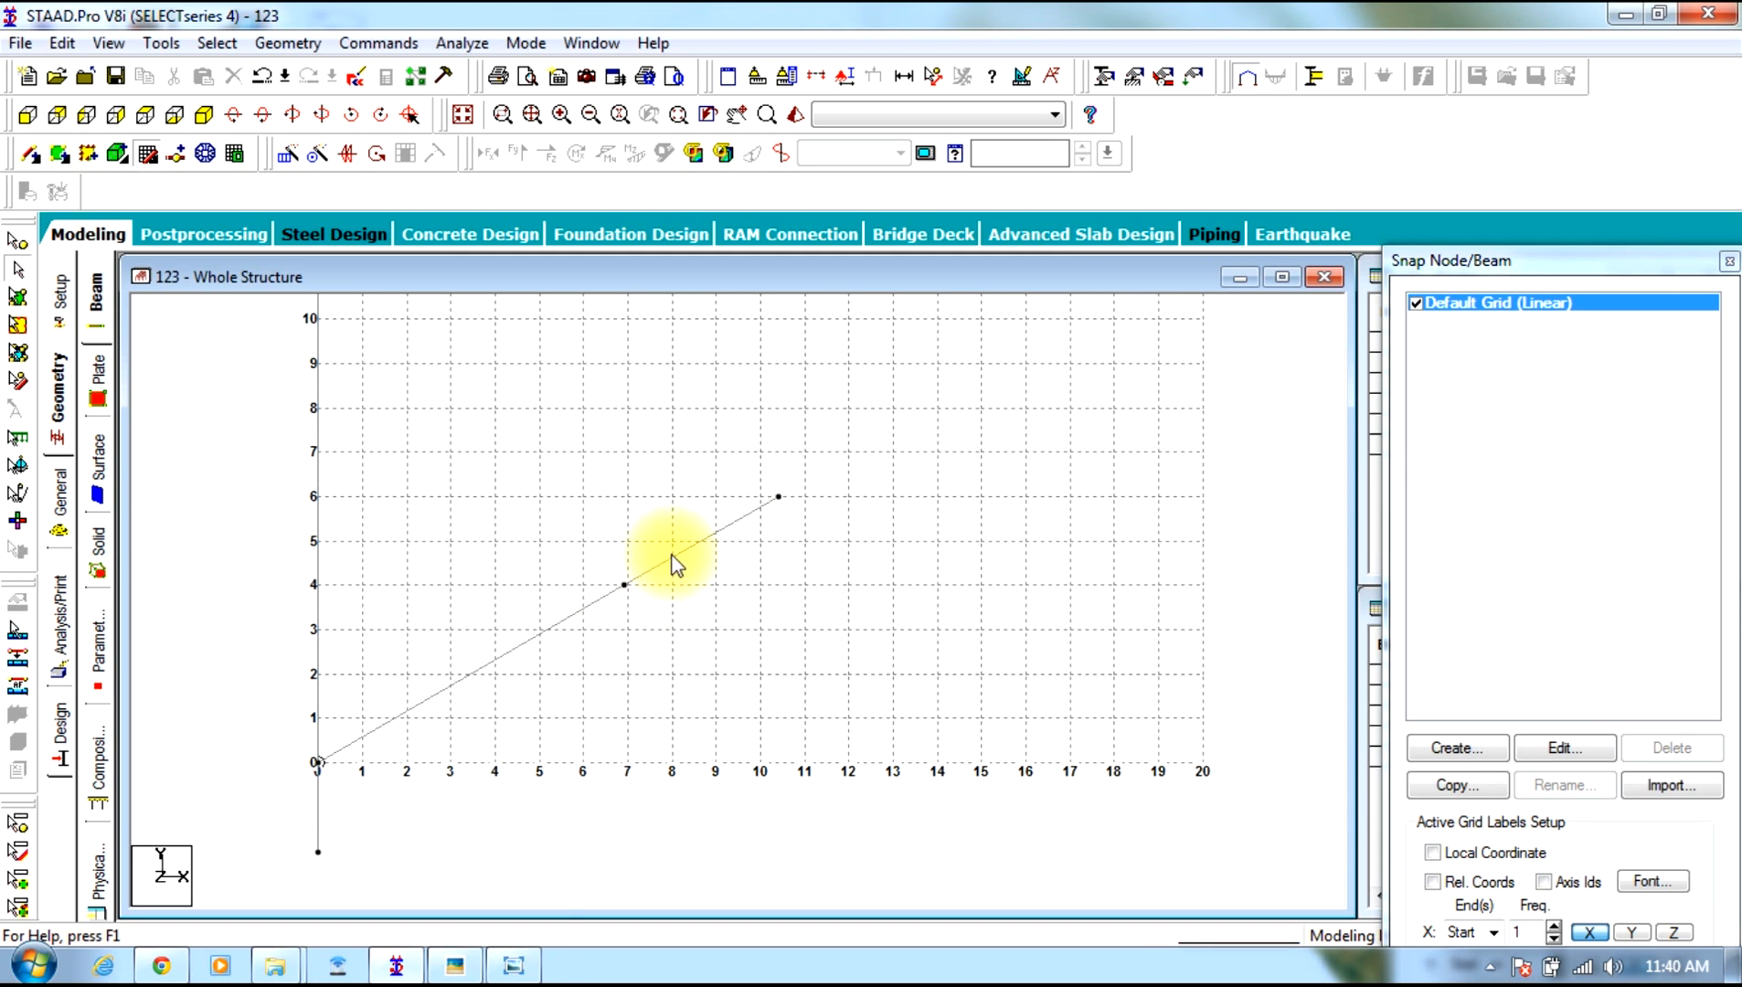
Check the cable geometry in the reference sketch and query the coordinates of the boom's tip node
click(456, 967)
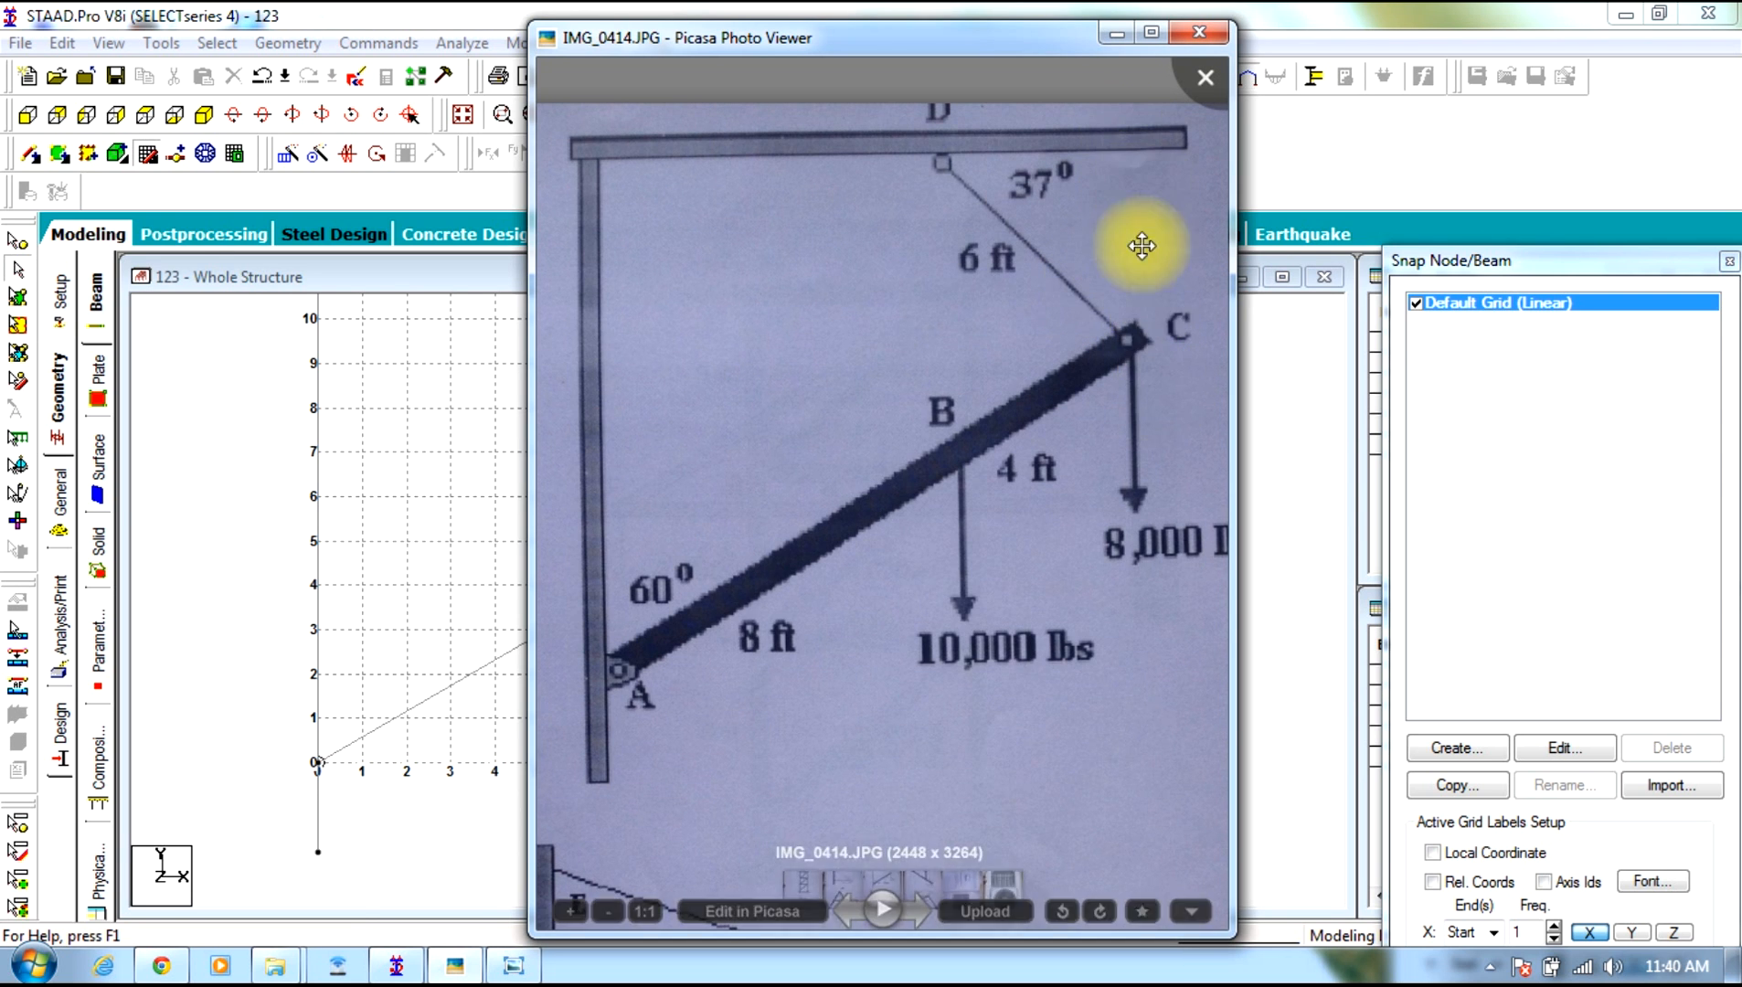
click(1117, 33)
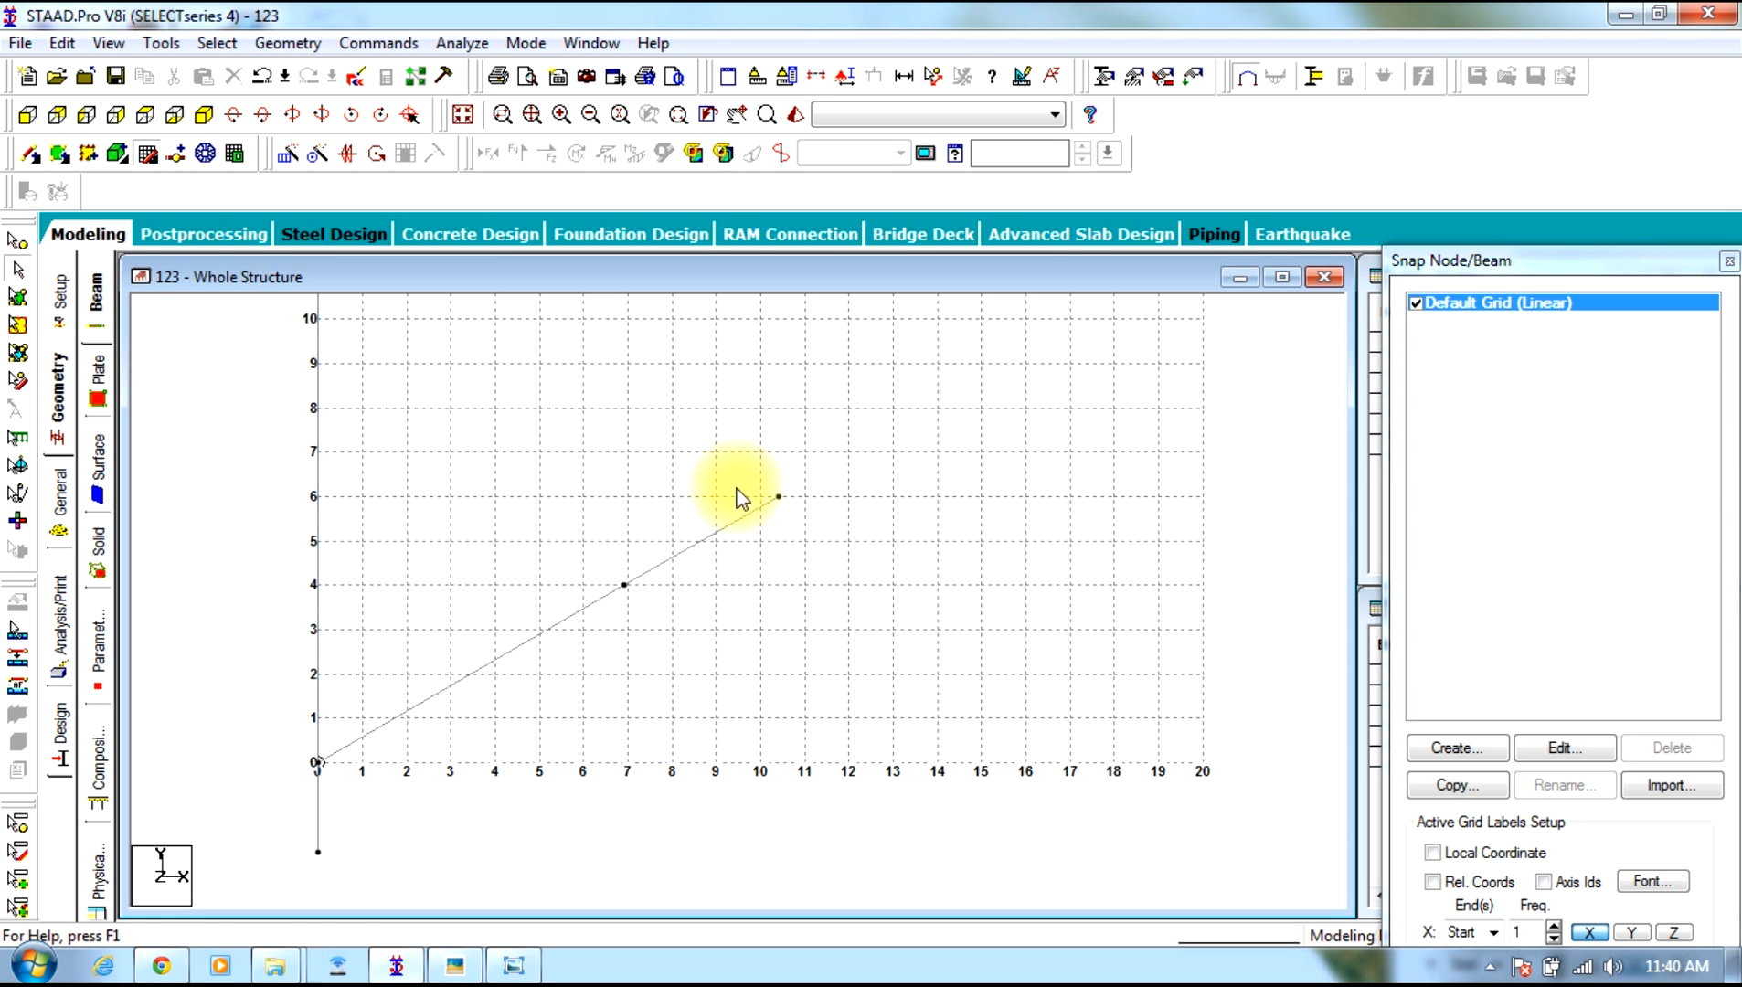
click(17, 240)
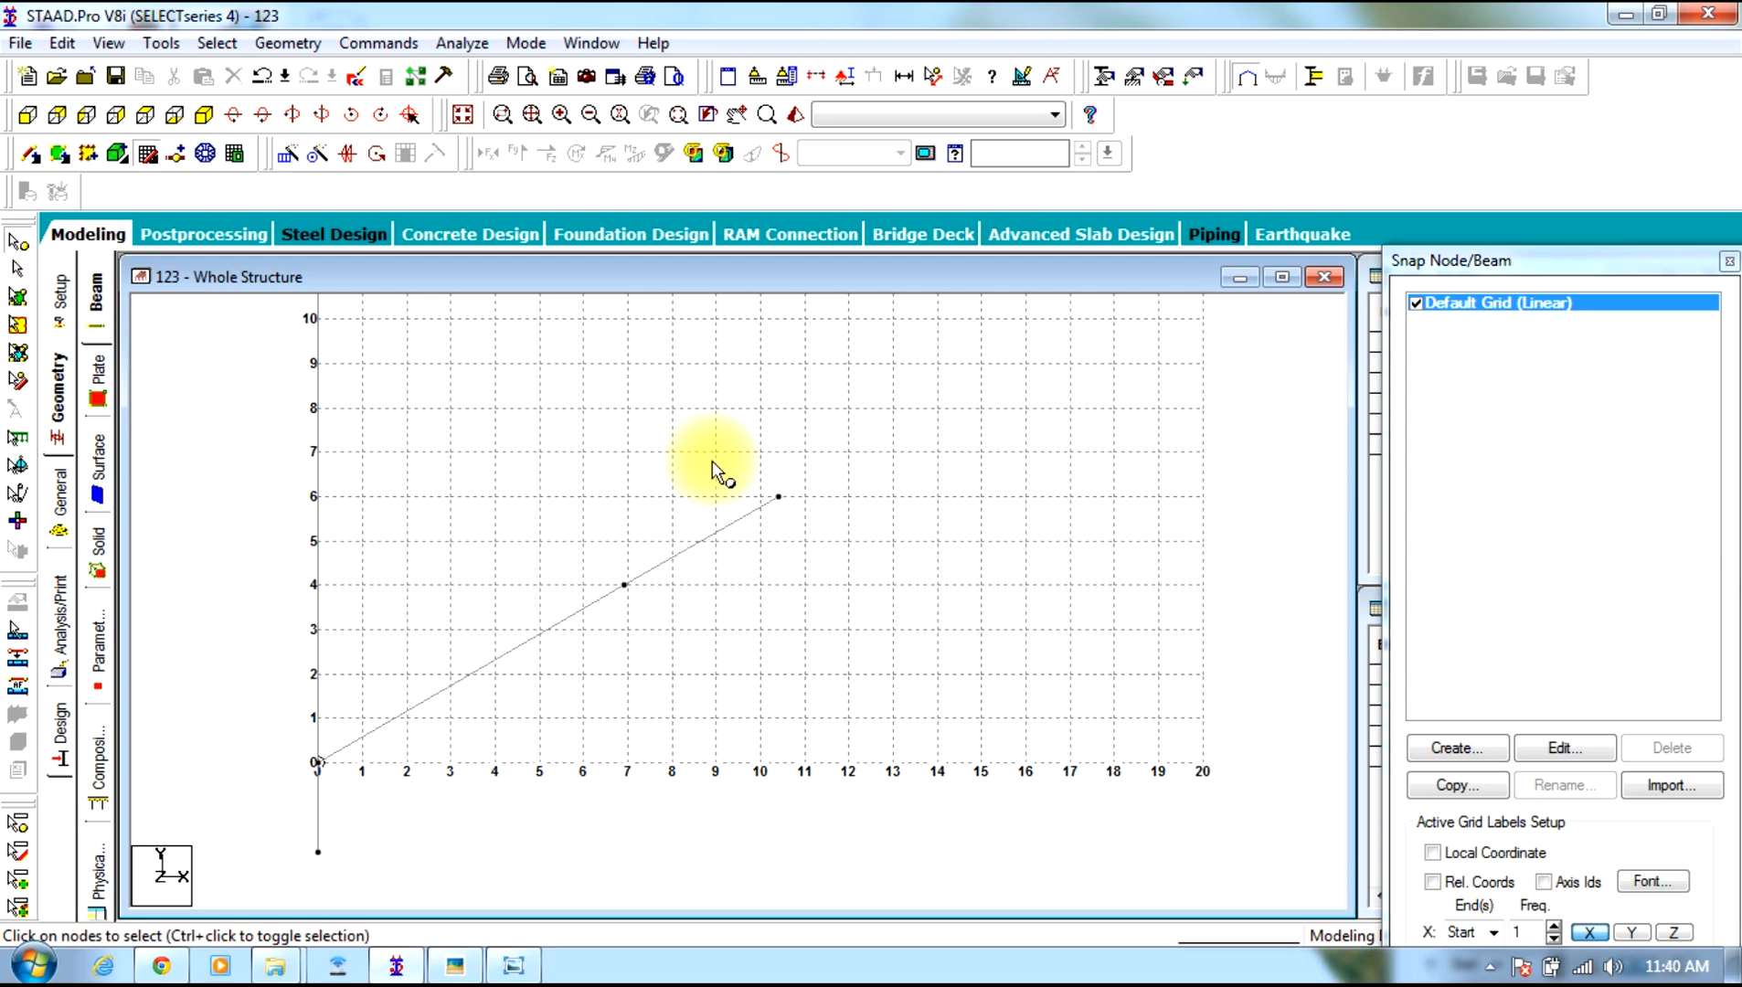
double_click(780, 498)
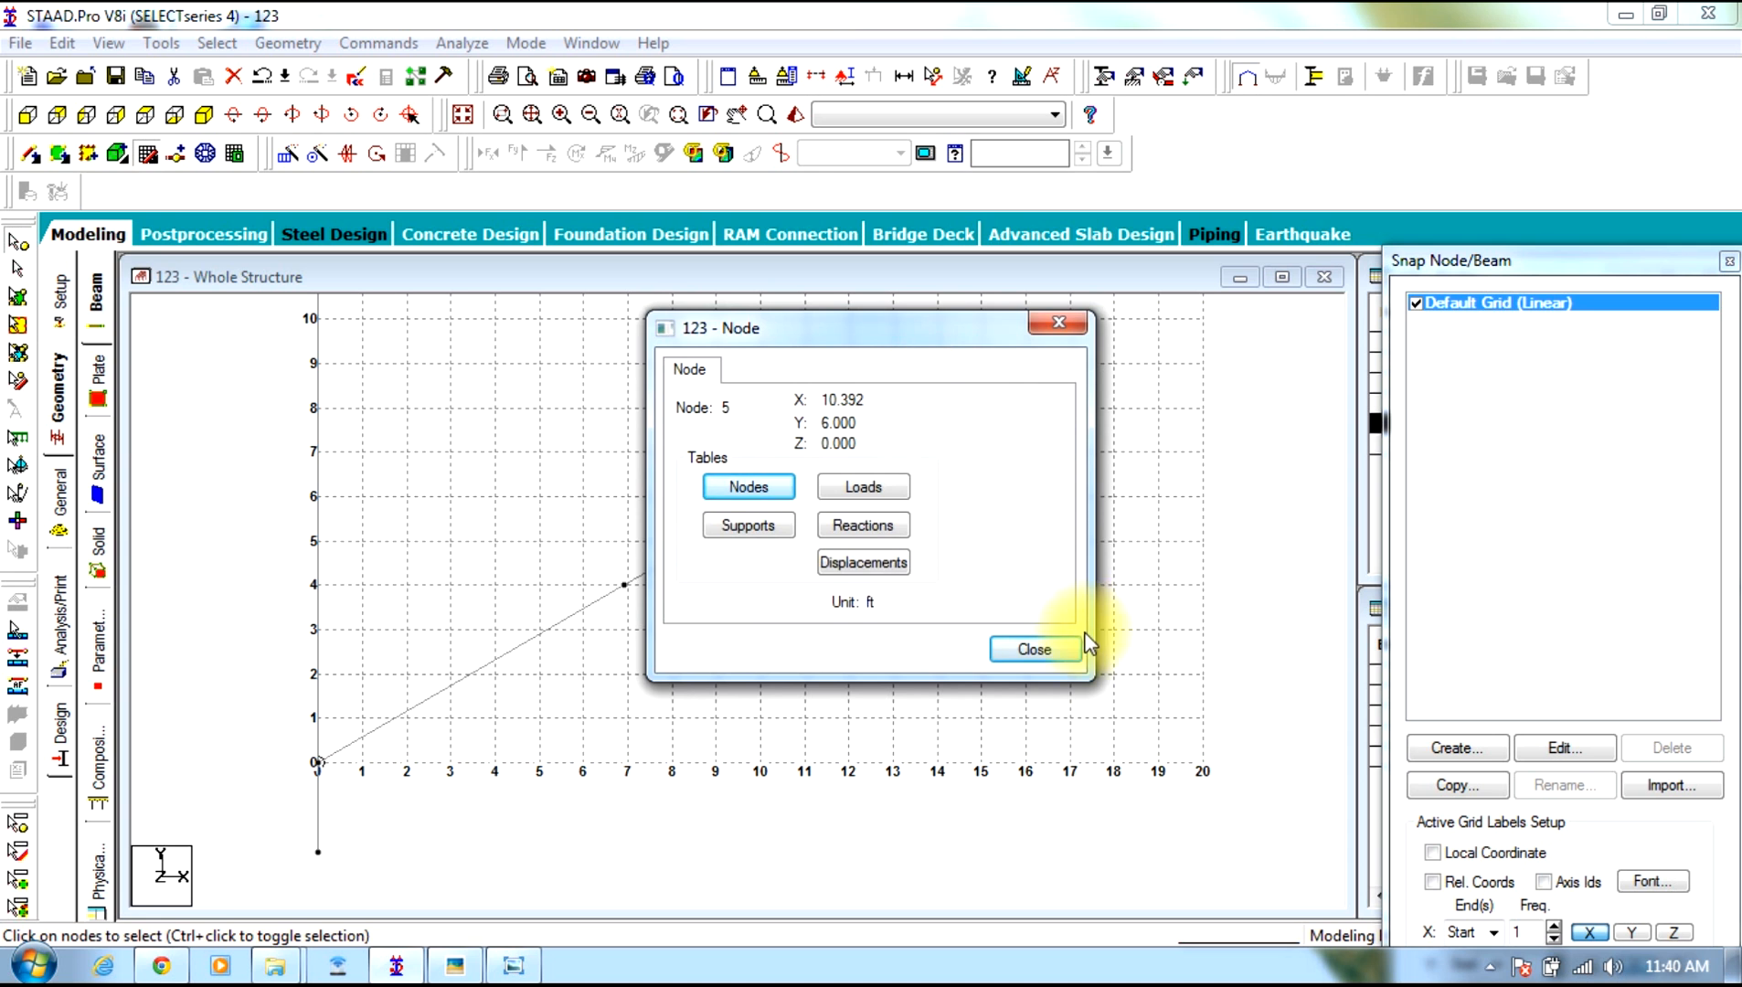
click(1010, 650)
Move all the wall and boom beams by X -10.392 ft and Y -6 ft, bringing the boom tip to the origin
click(22, 267)
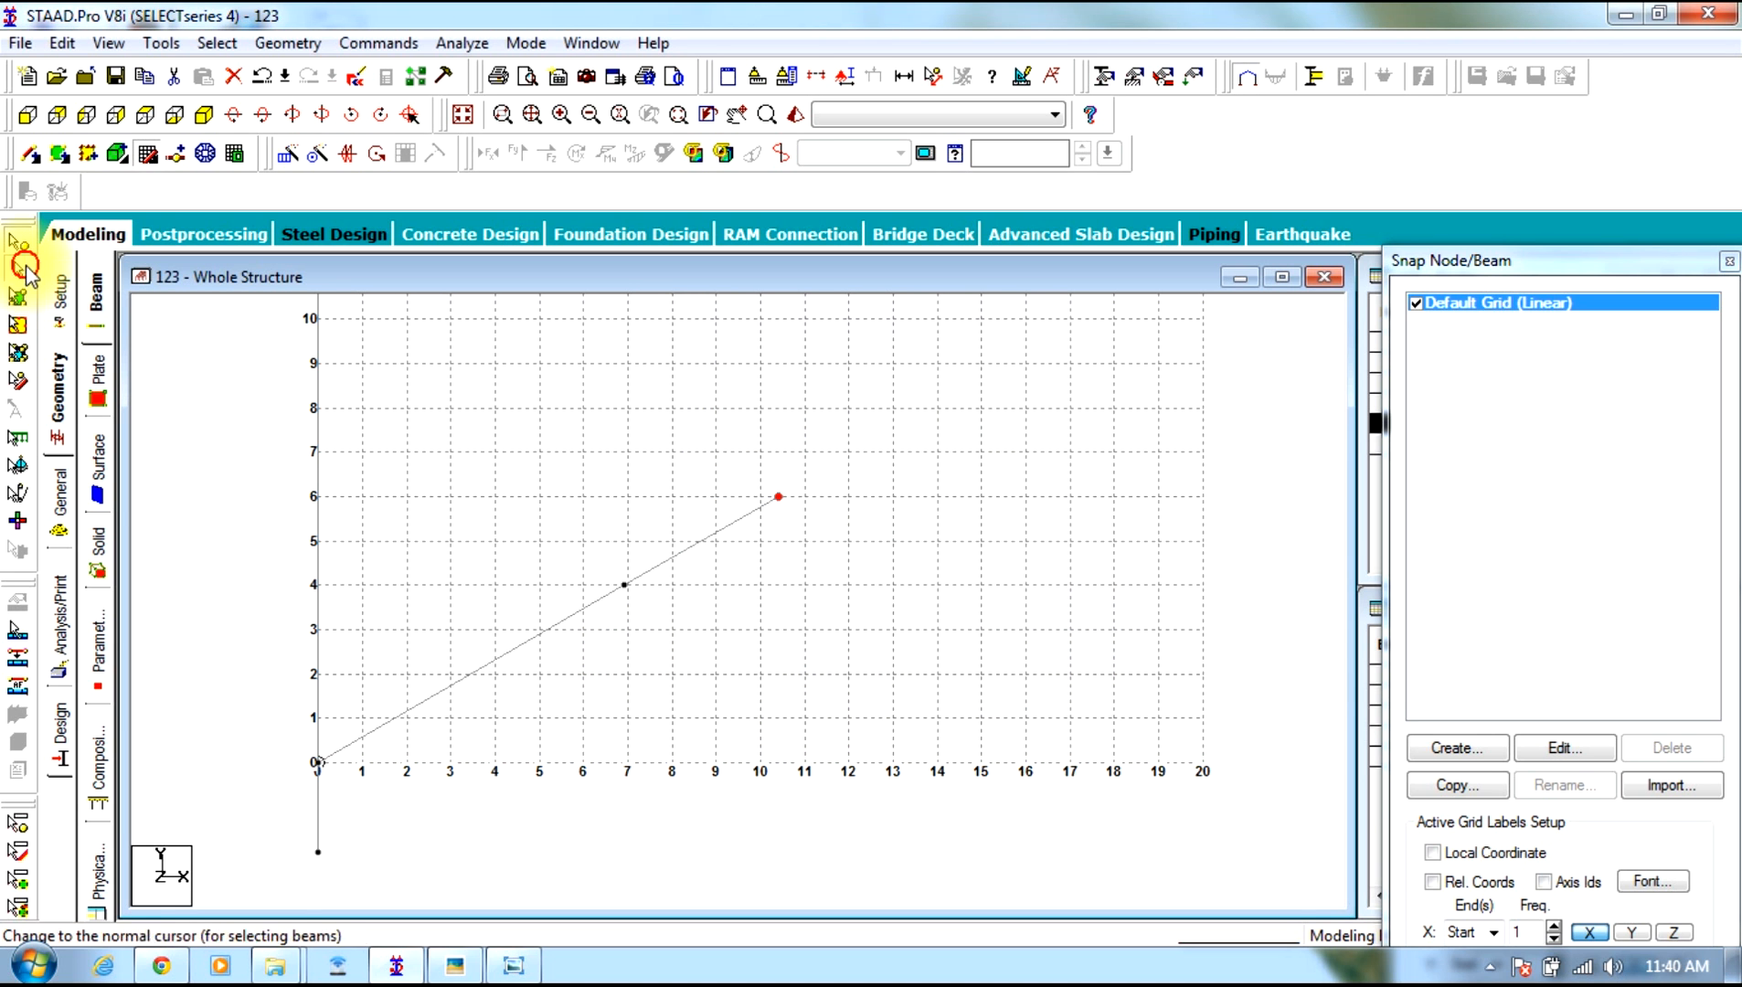
drag(1108, 873, 94, 255)
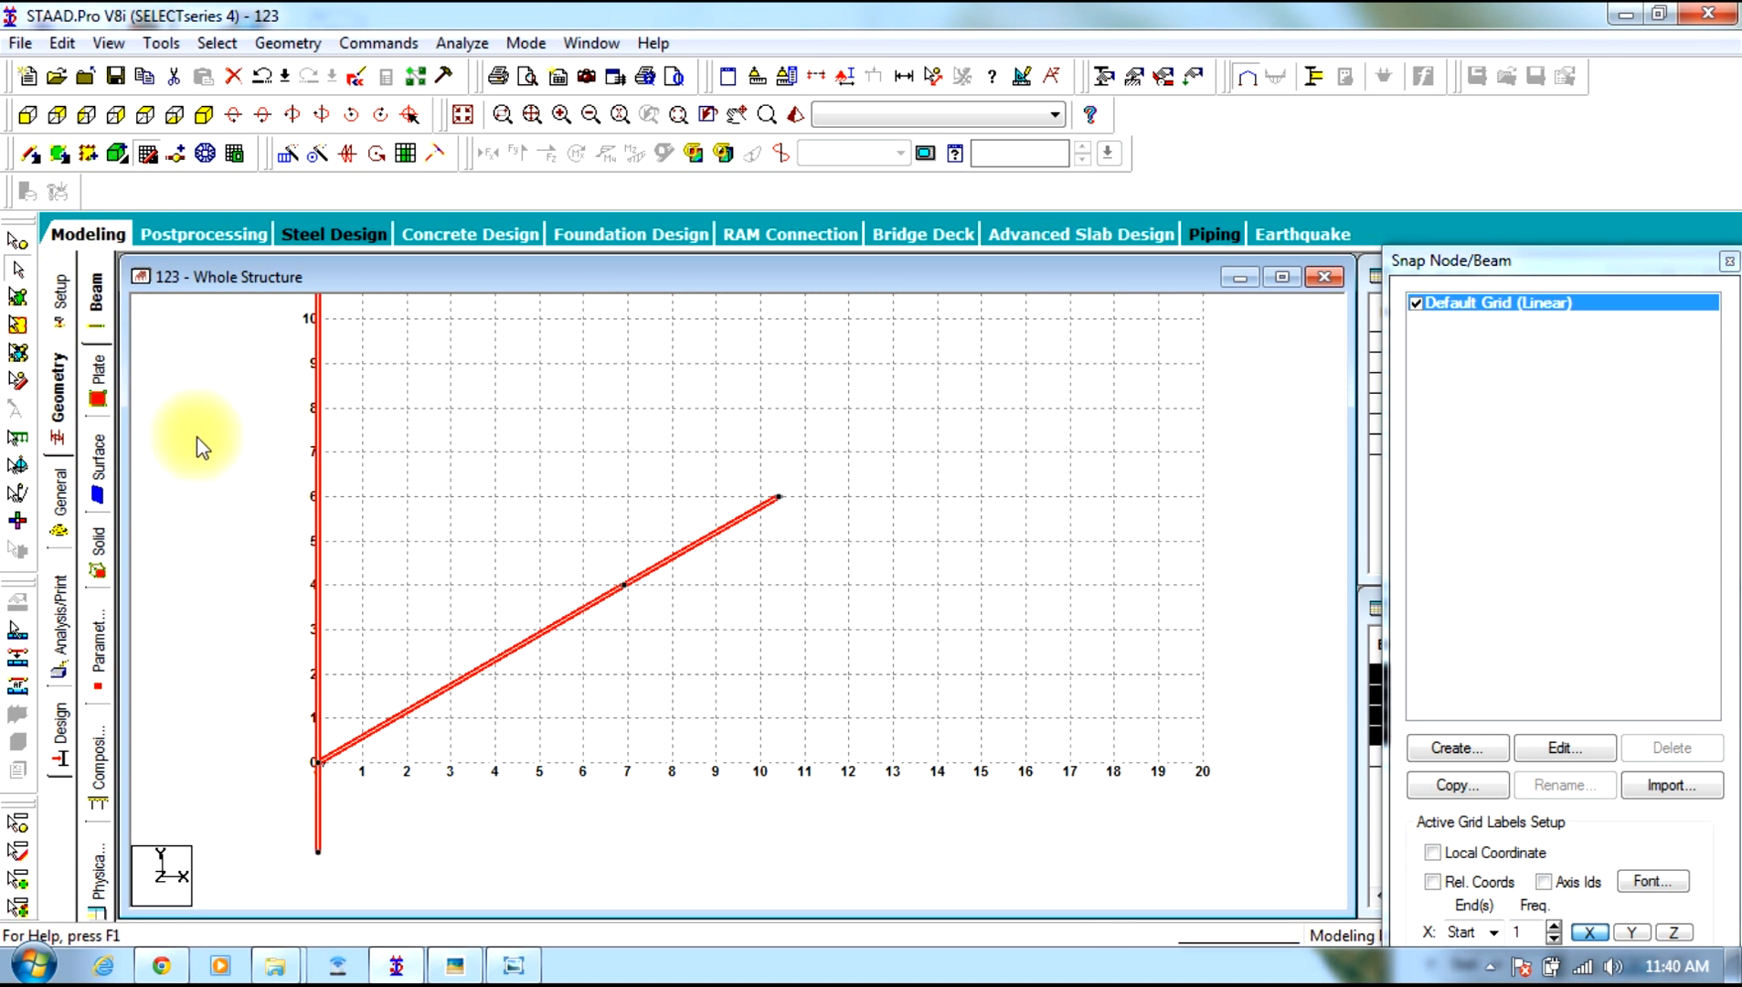
scroll(309, 590, down, 4)
middle_drag(327, 616, 291, 727)
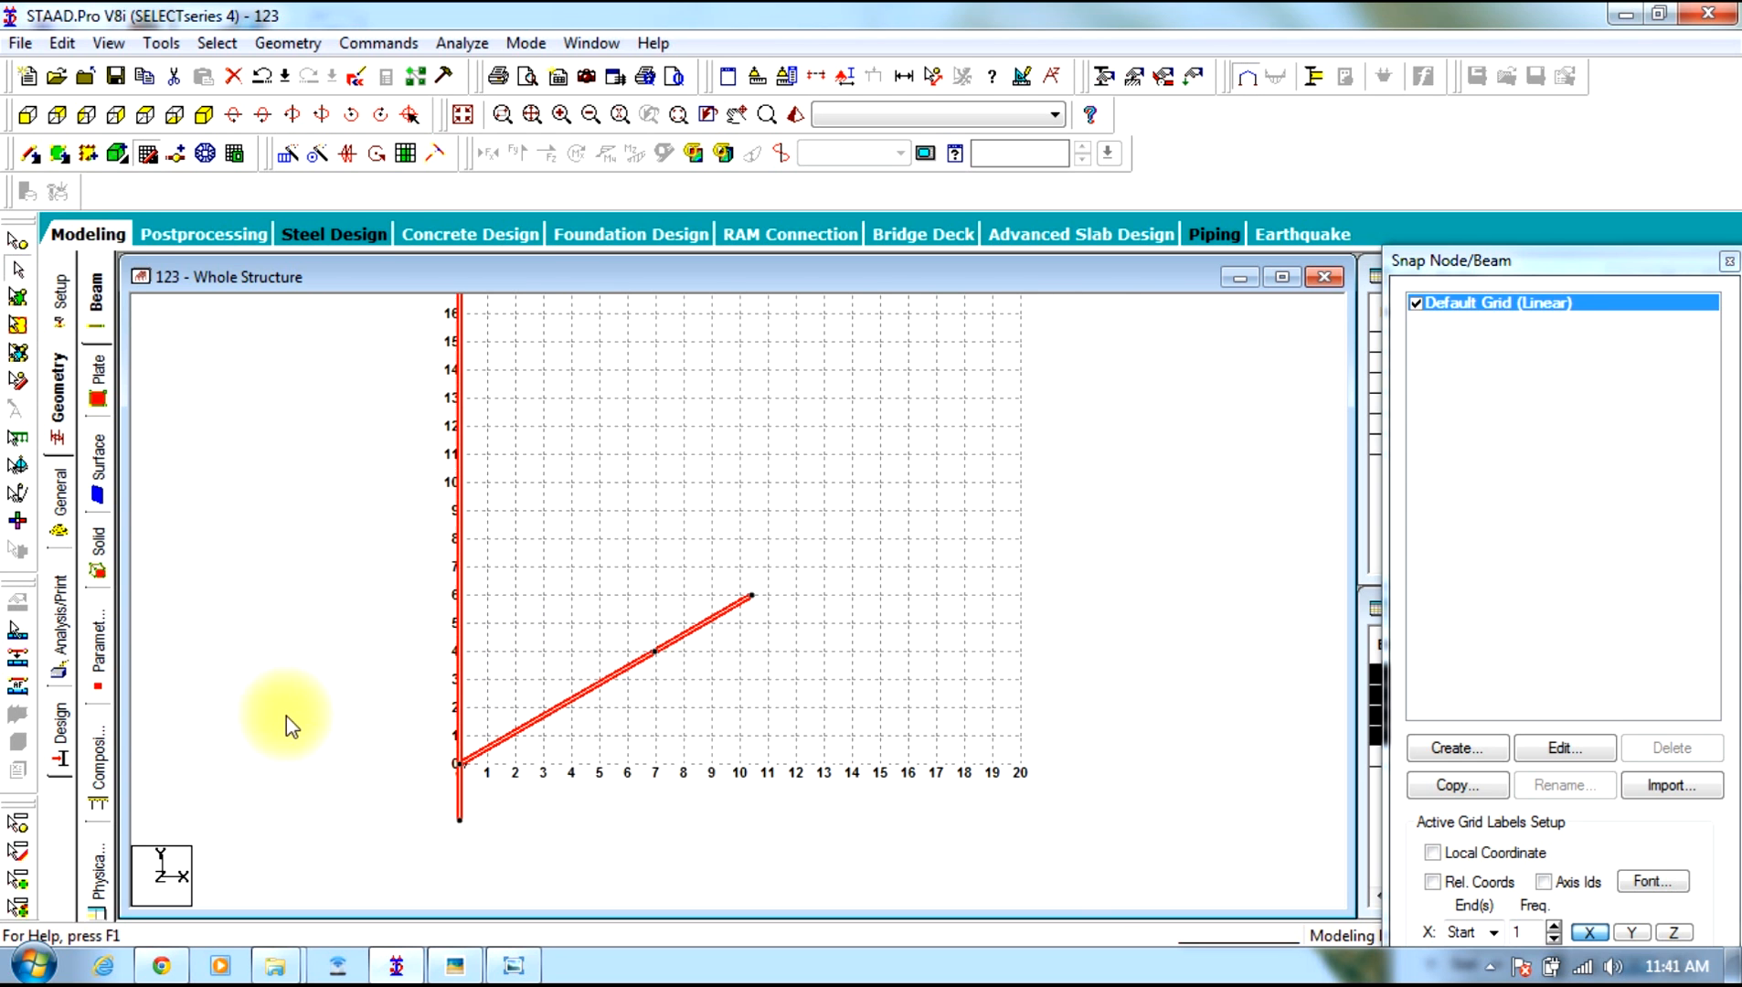
click(288, 43)
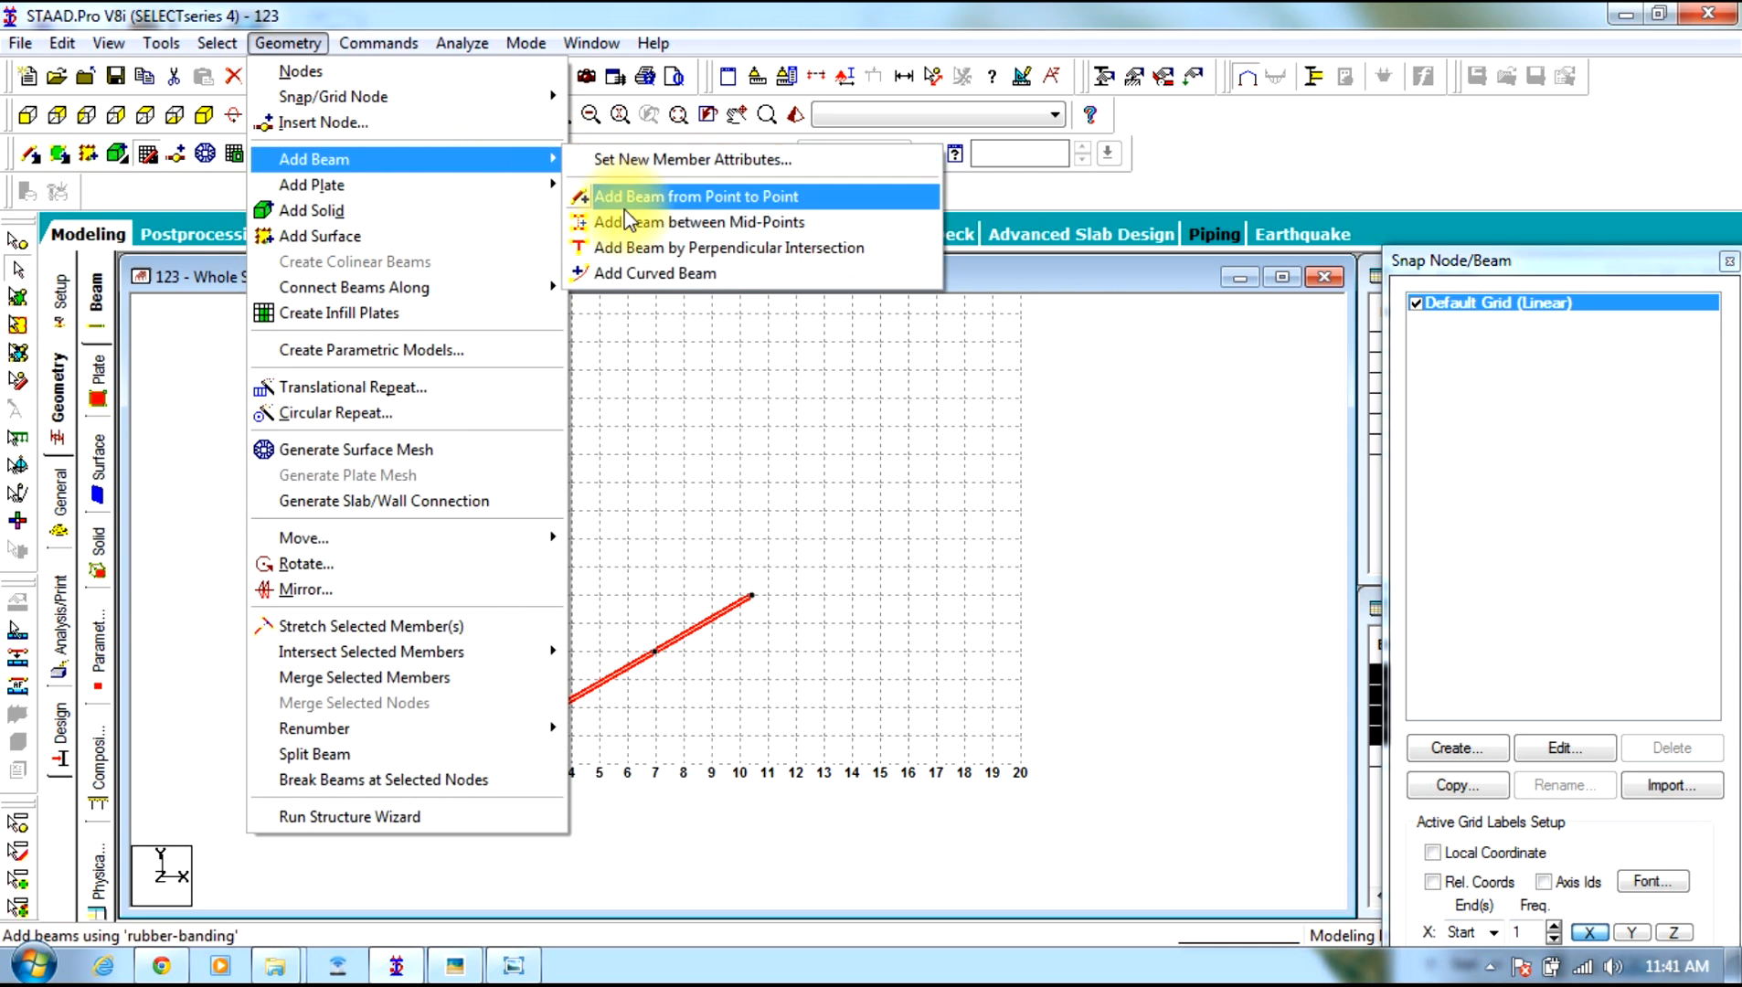
mouse_move(571, 540)
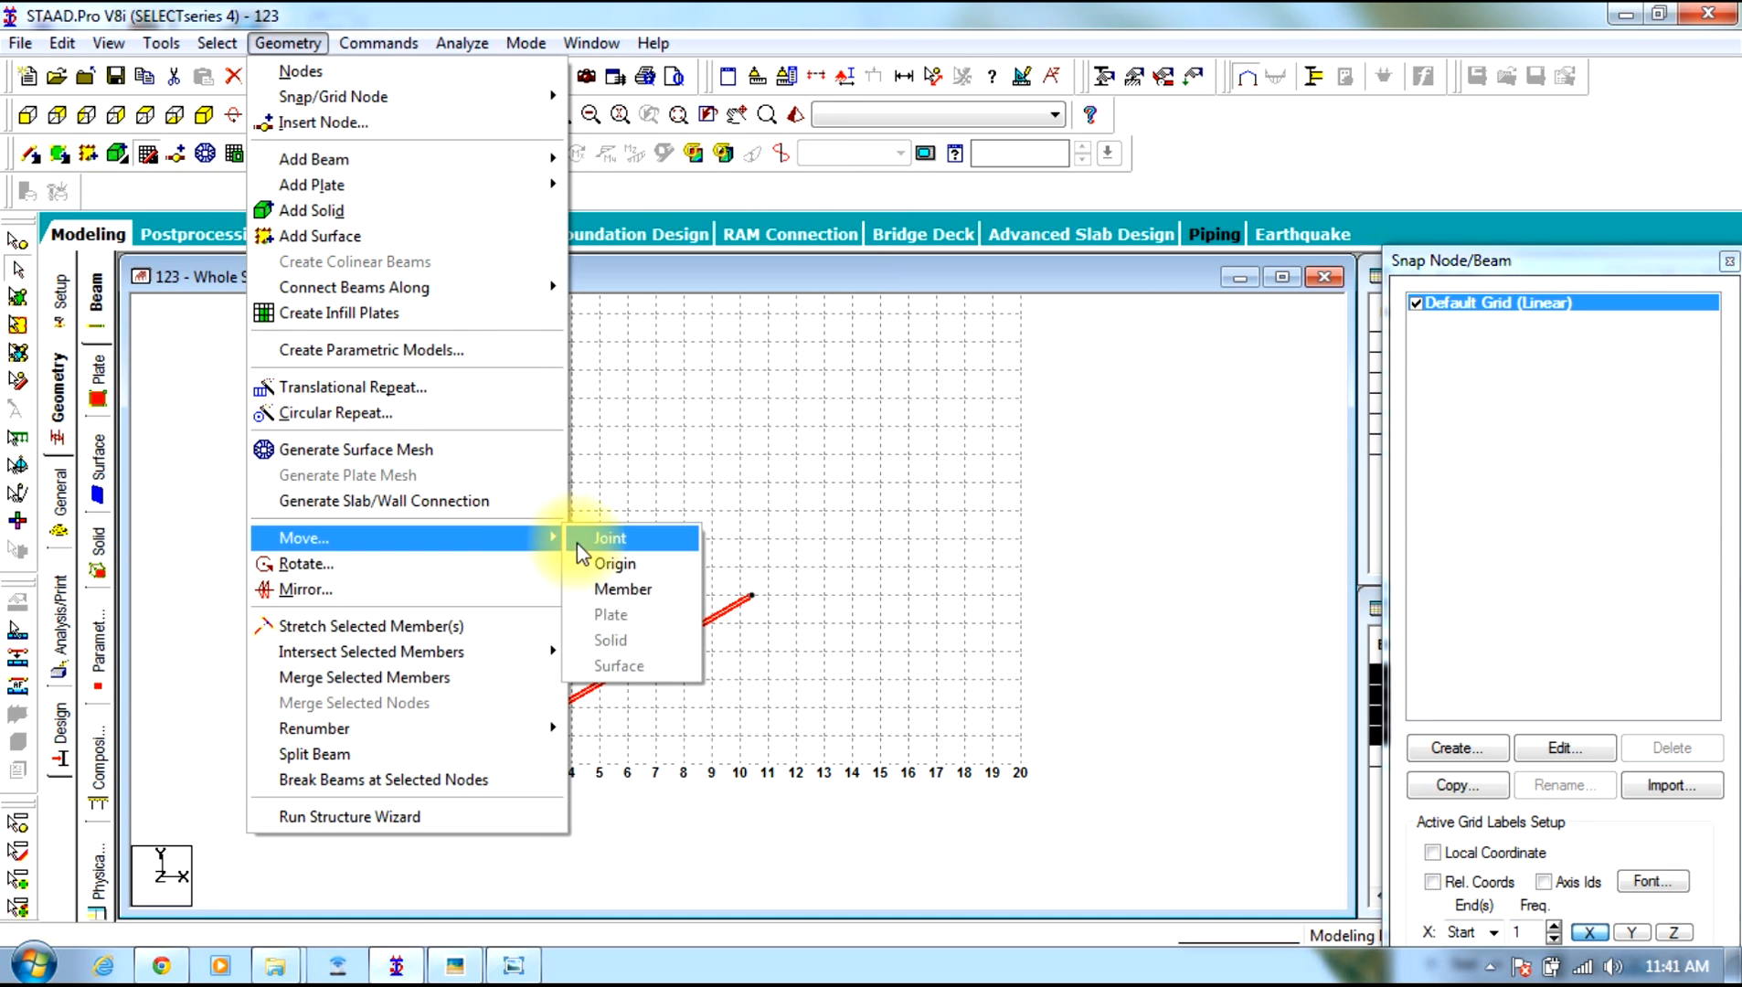
click(620, 594)
key(BackSpace)
text(-1)
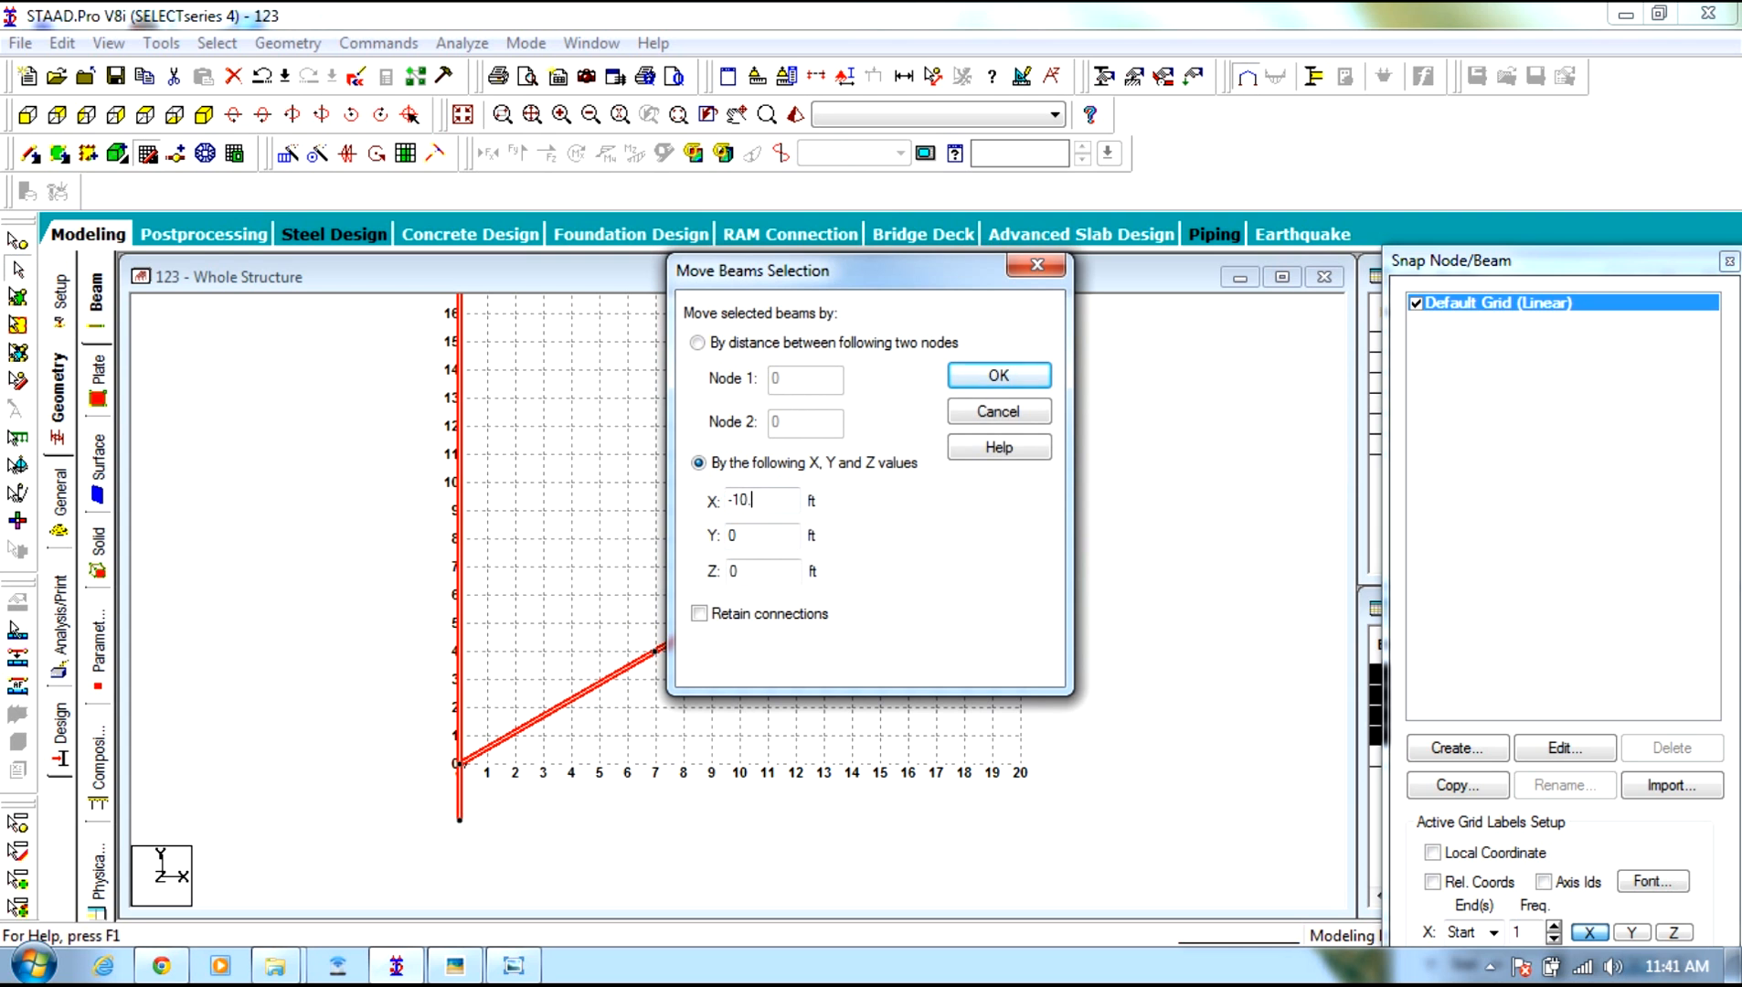
text(0.392)
drag(753, 538, 569, 594)
text(-)
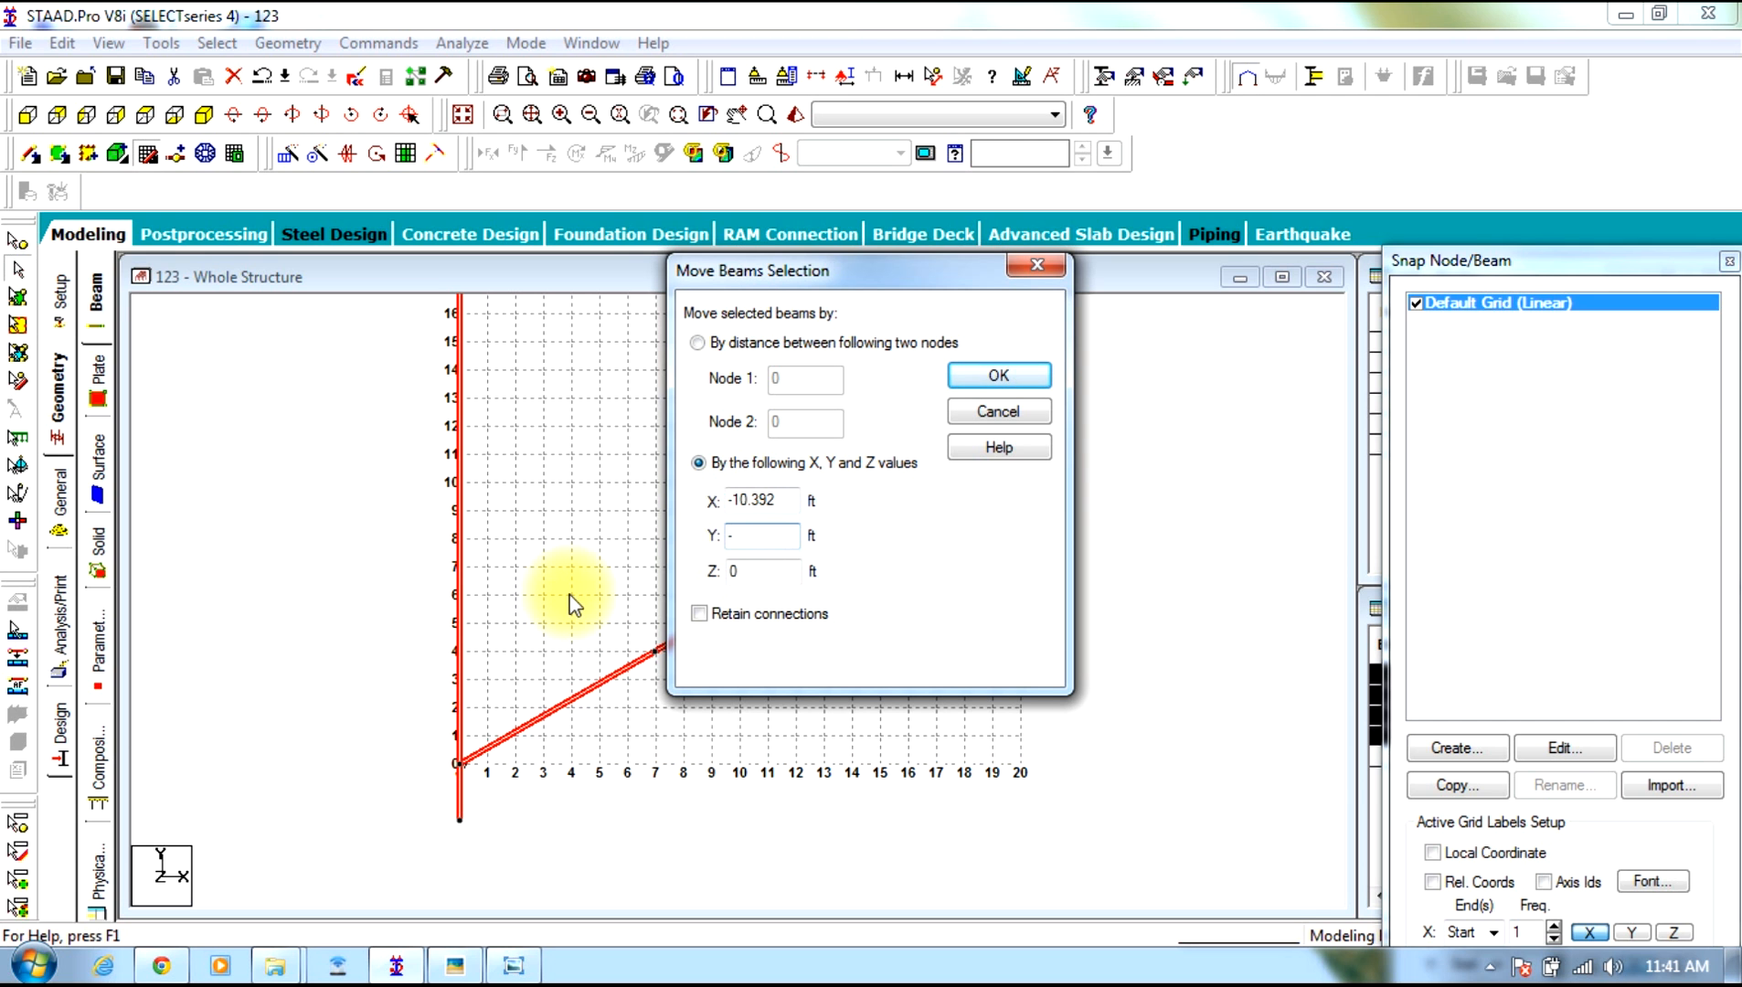
drag(840, 290, 1129, 299)
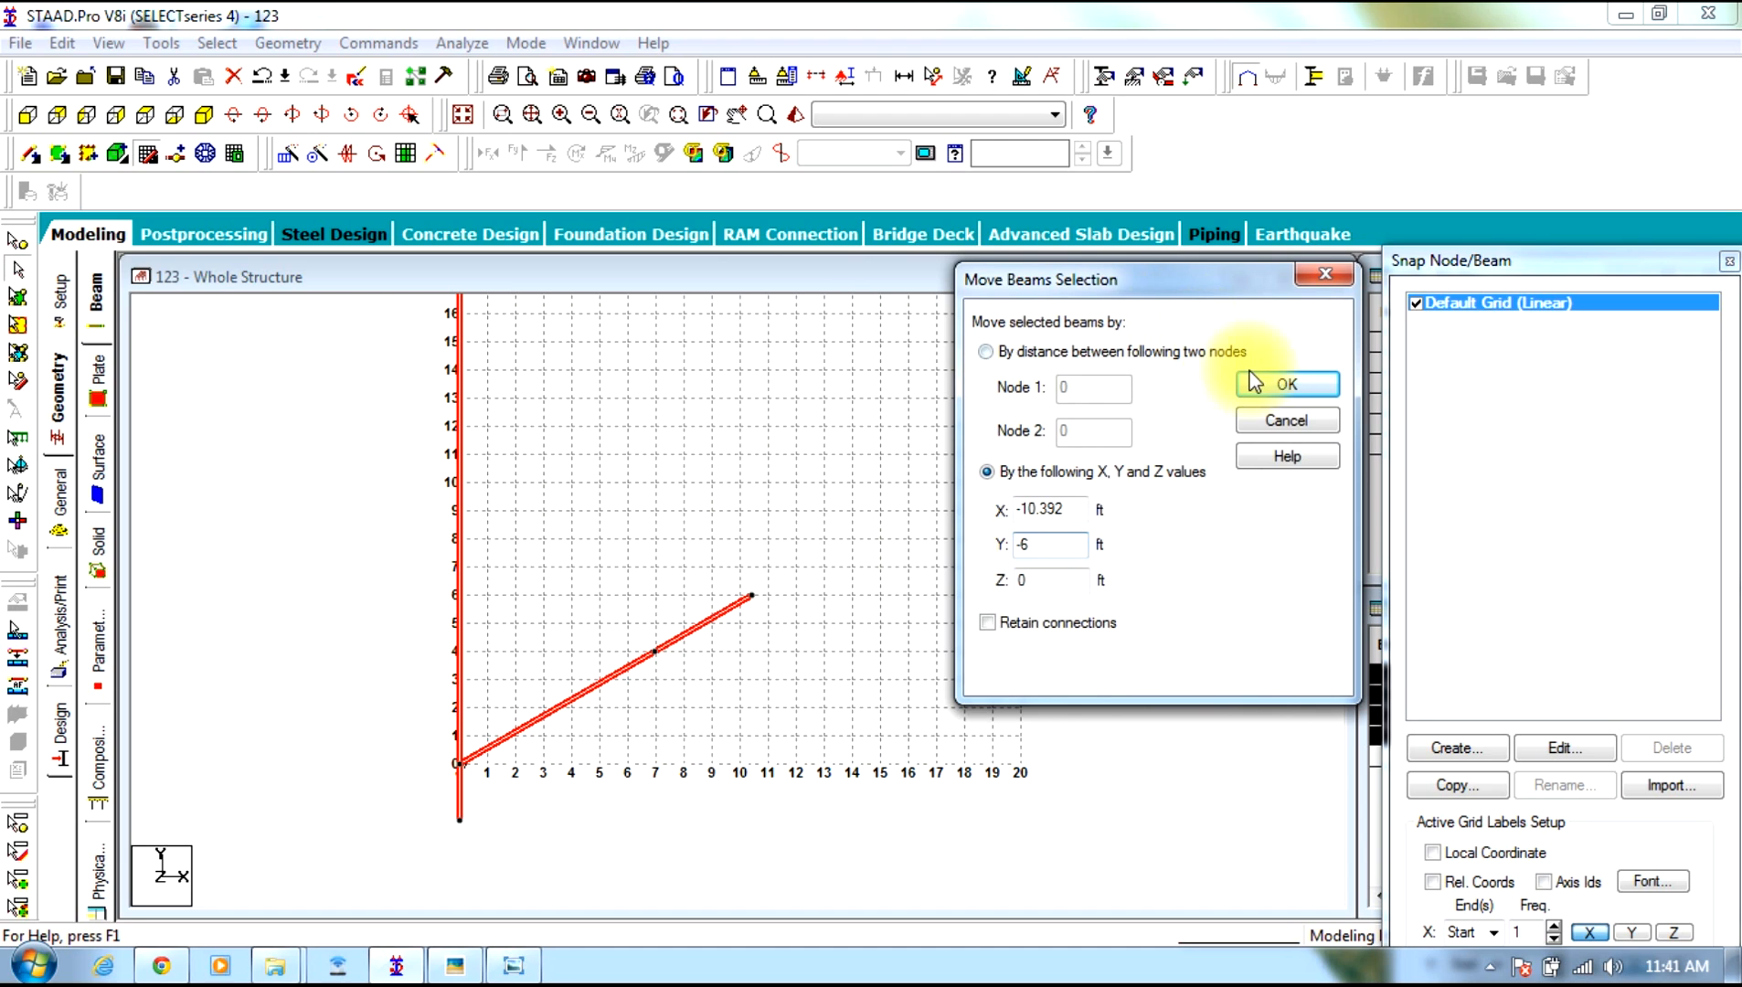
click(1287, 385)
click(922, 543)
click(928, 544)
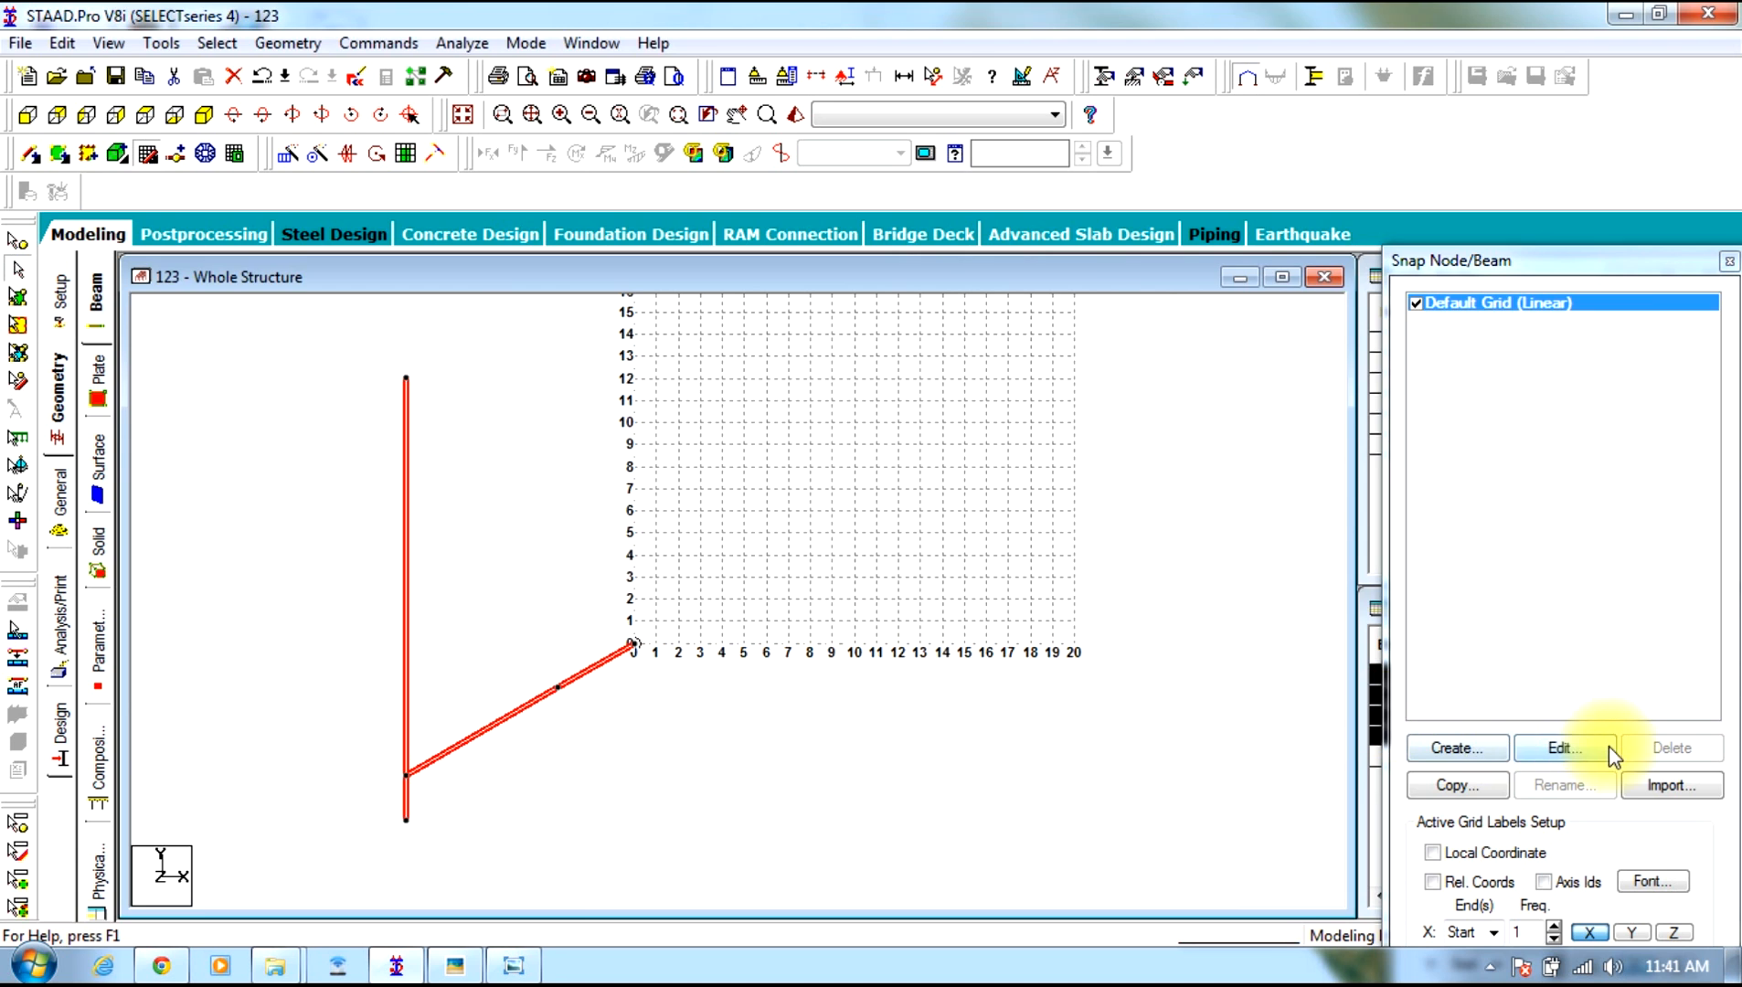
Set the default grid's Y skew to 53 degrees and compare it with the cable angle in the reference sketch
click(1563, 748)
double_click(1284, 709)
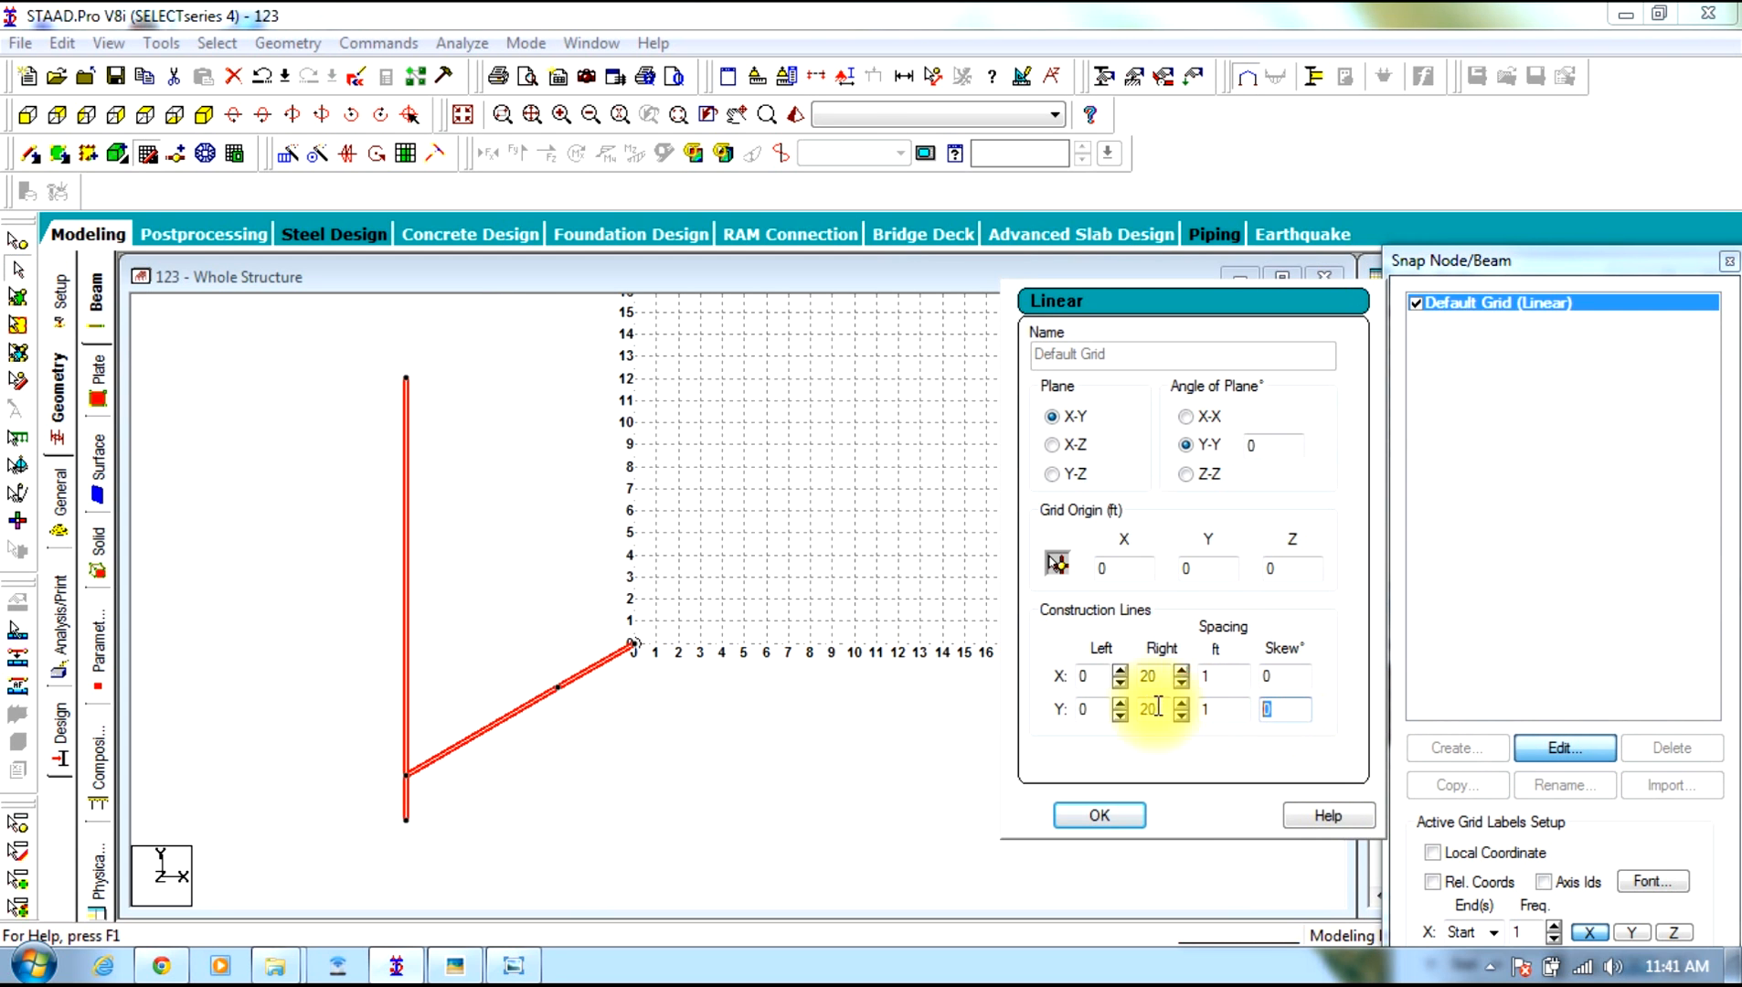
text(53)
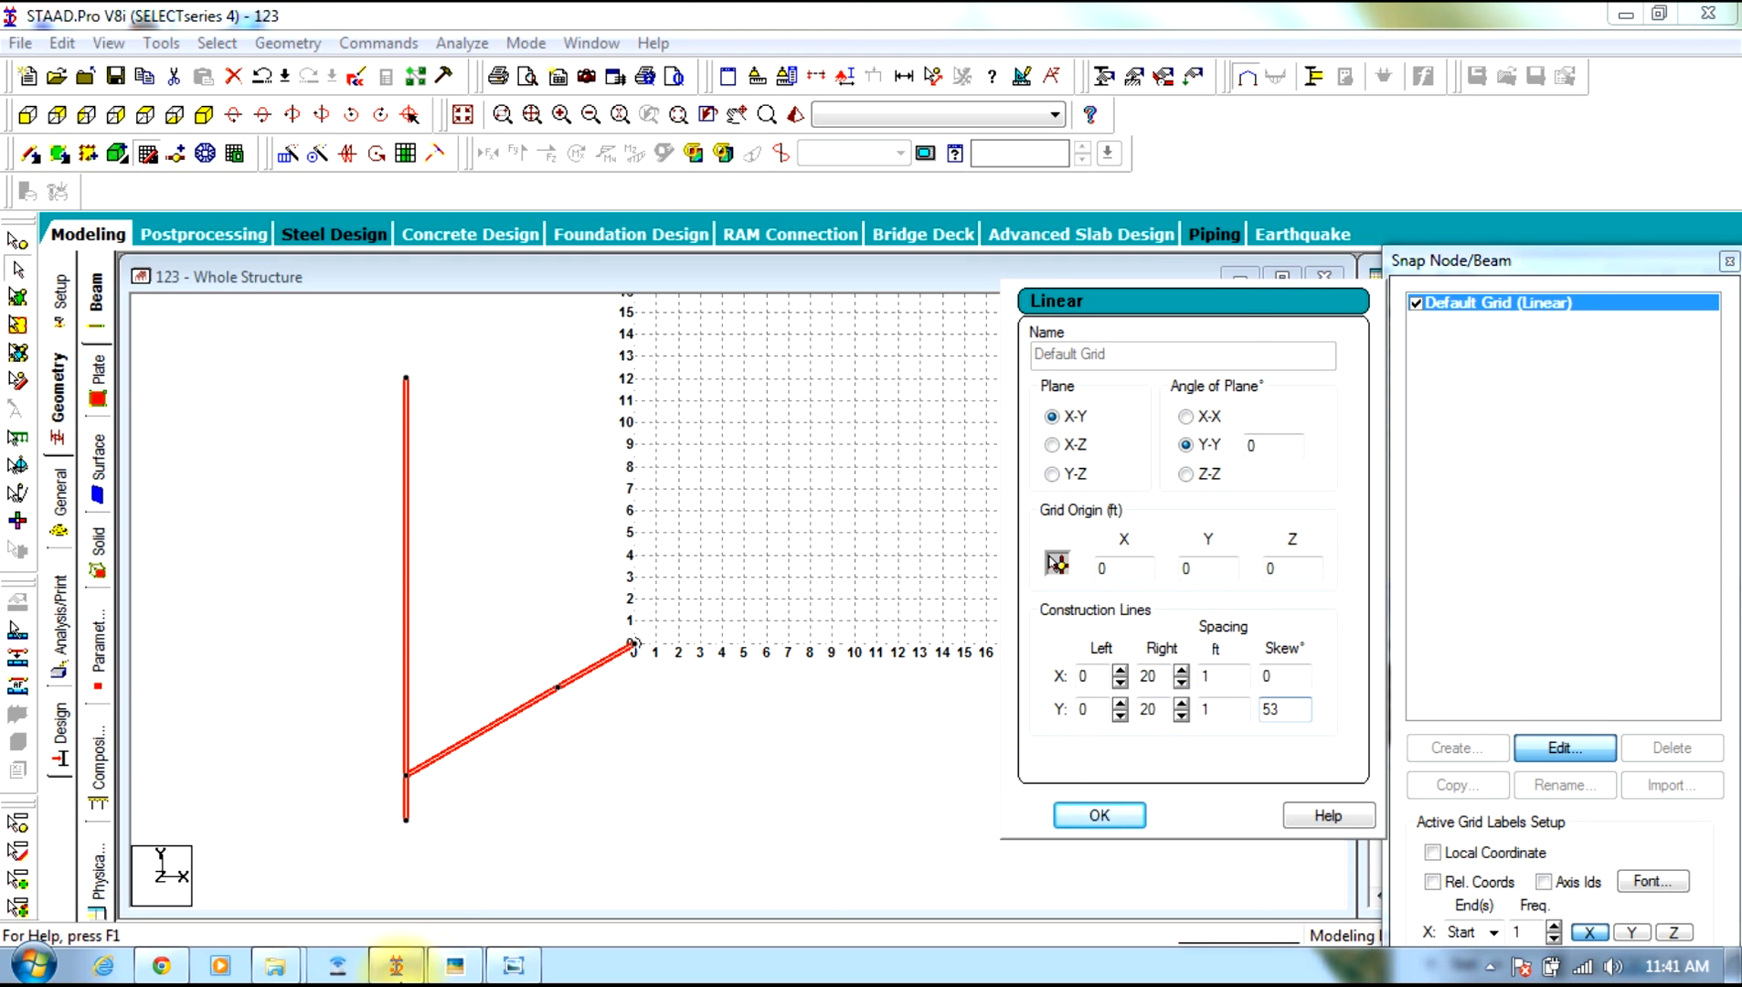
click(462, 969)
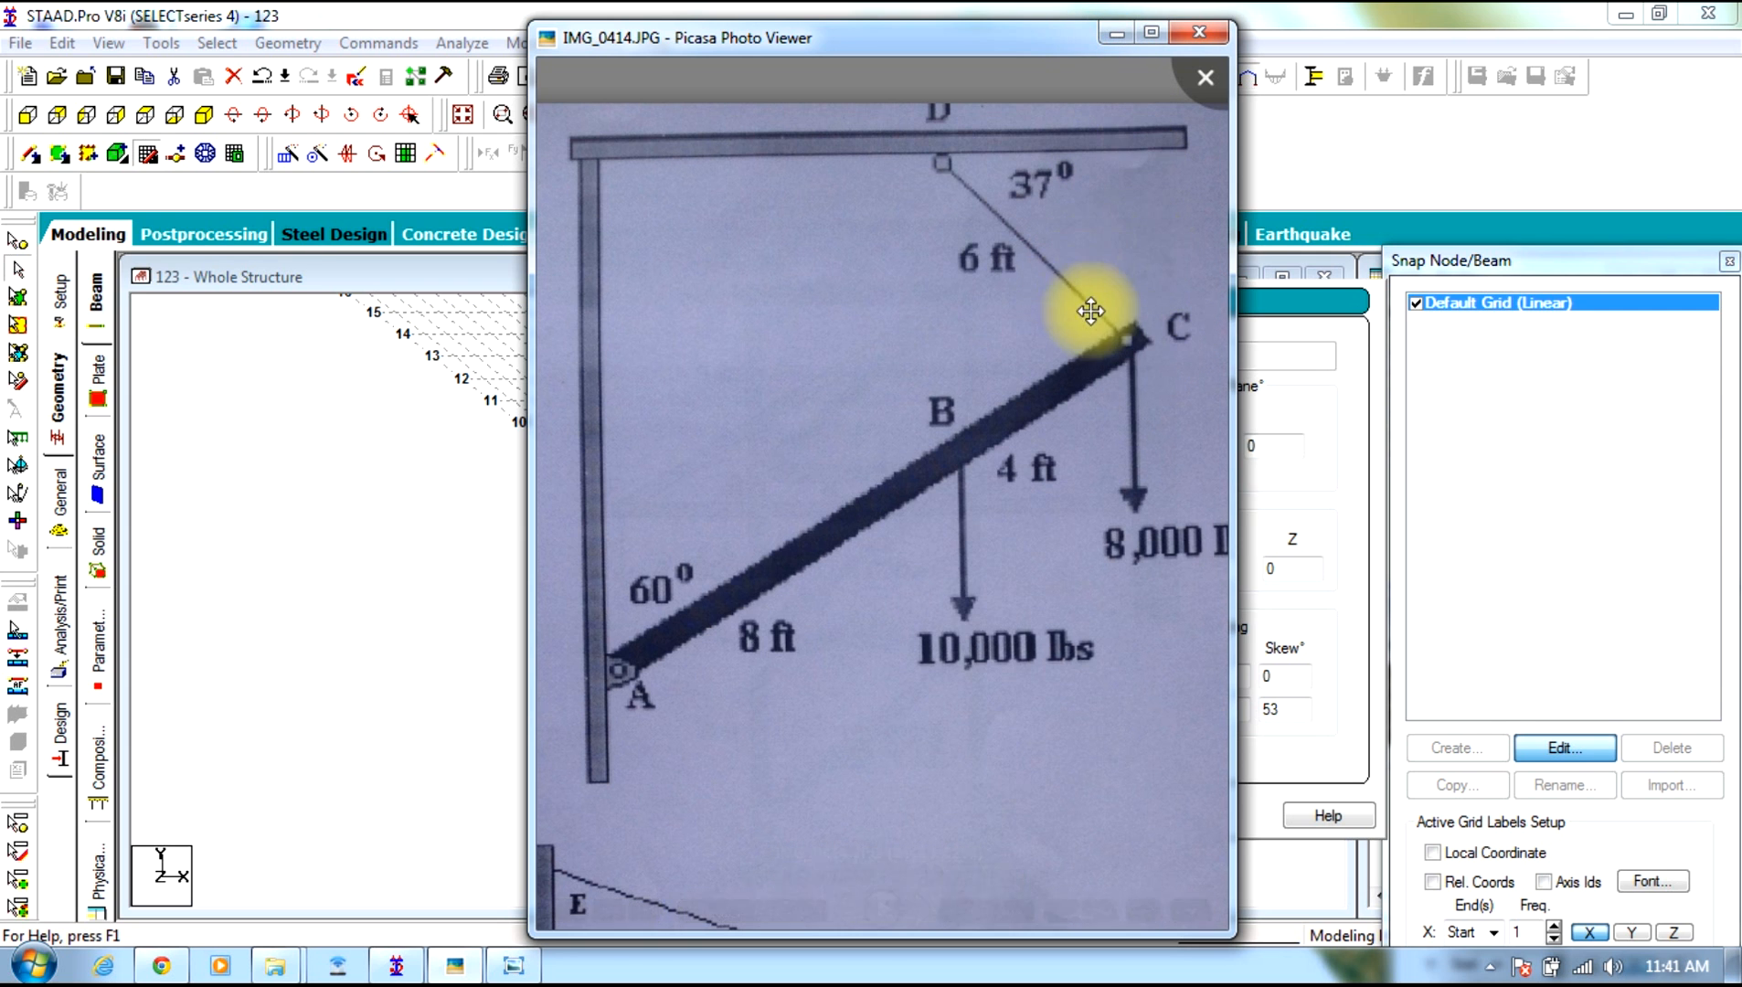
click(1117, 34)
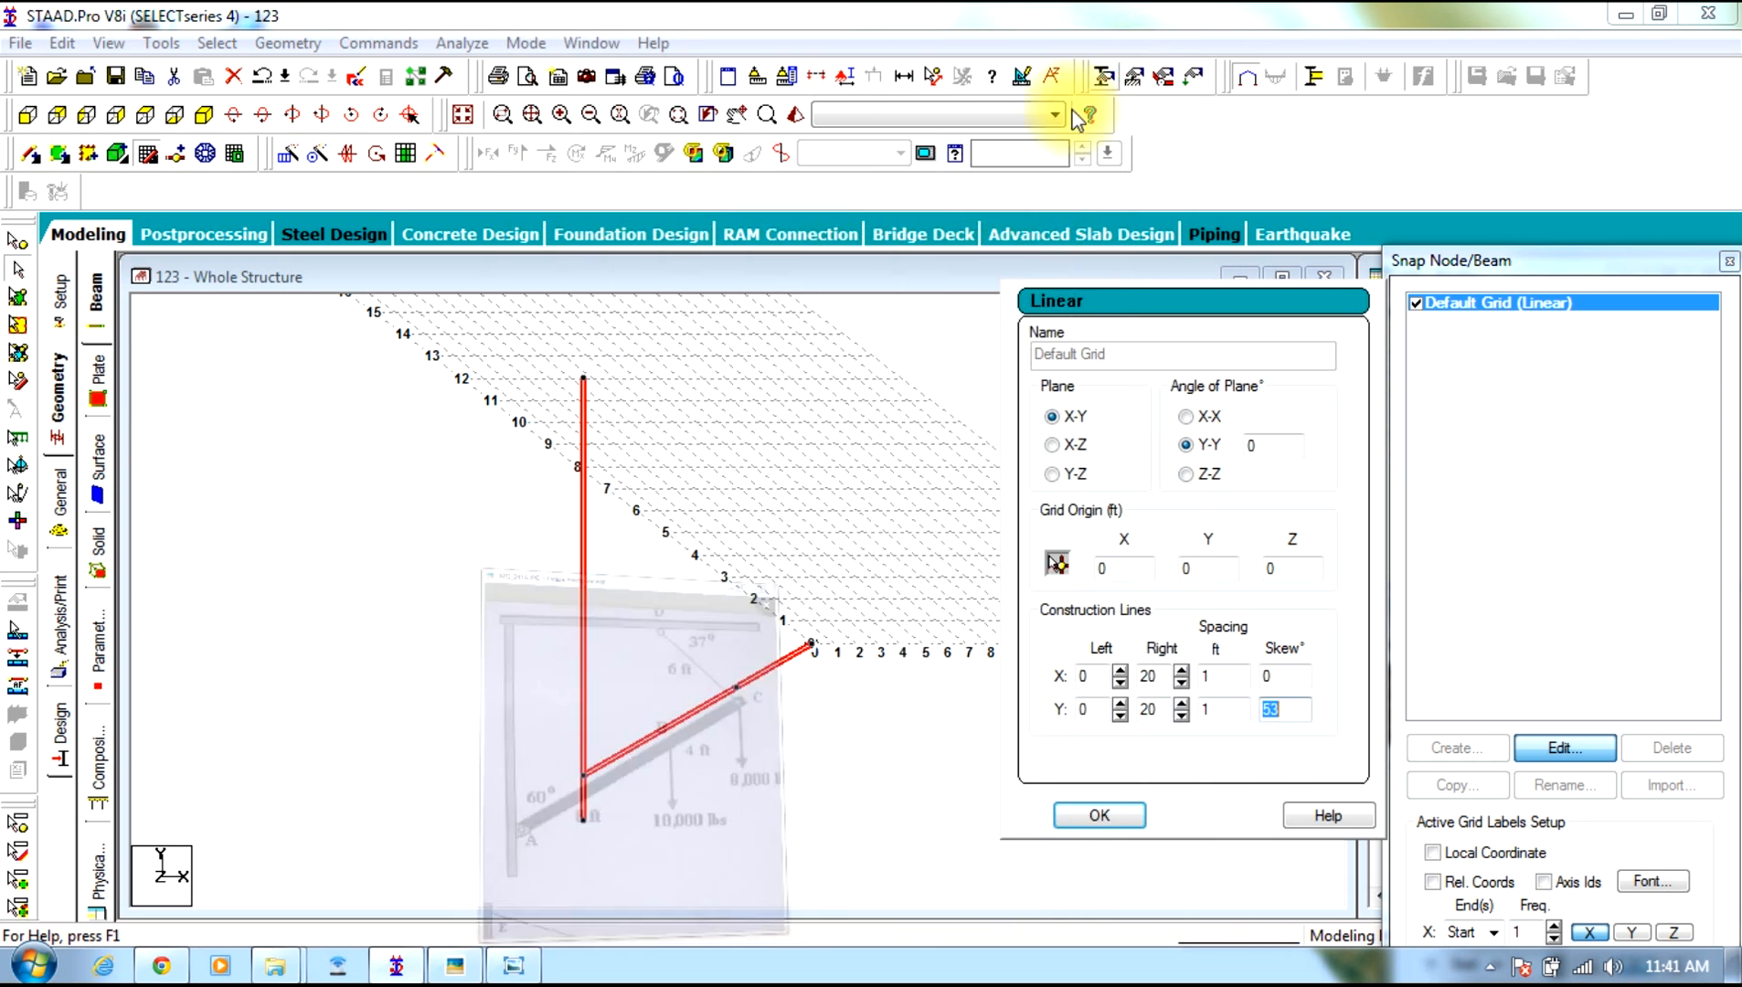
click(1139, 825)
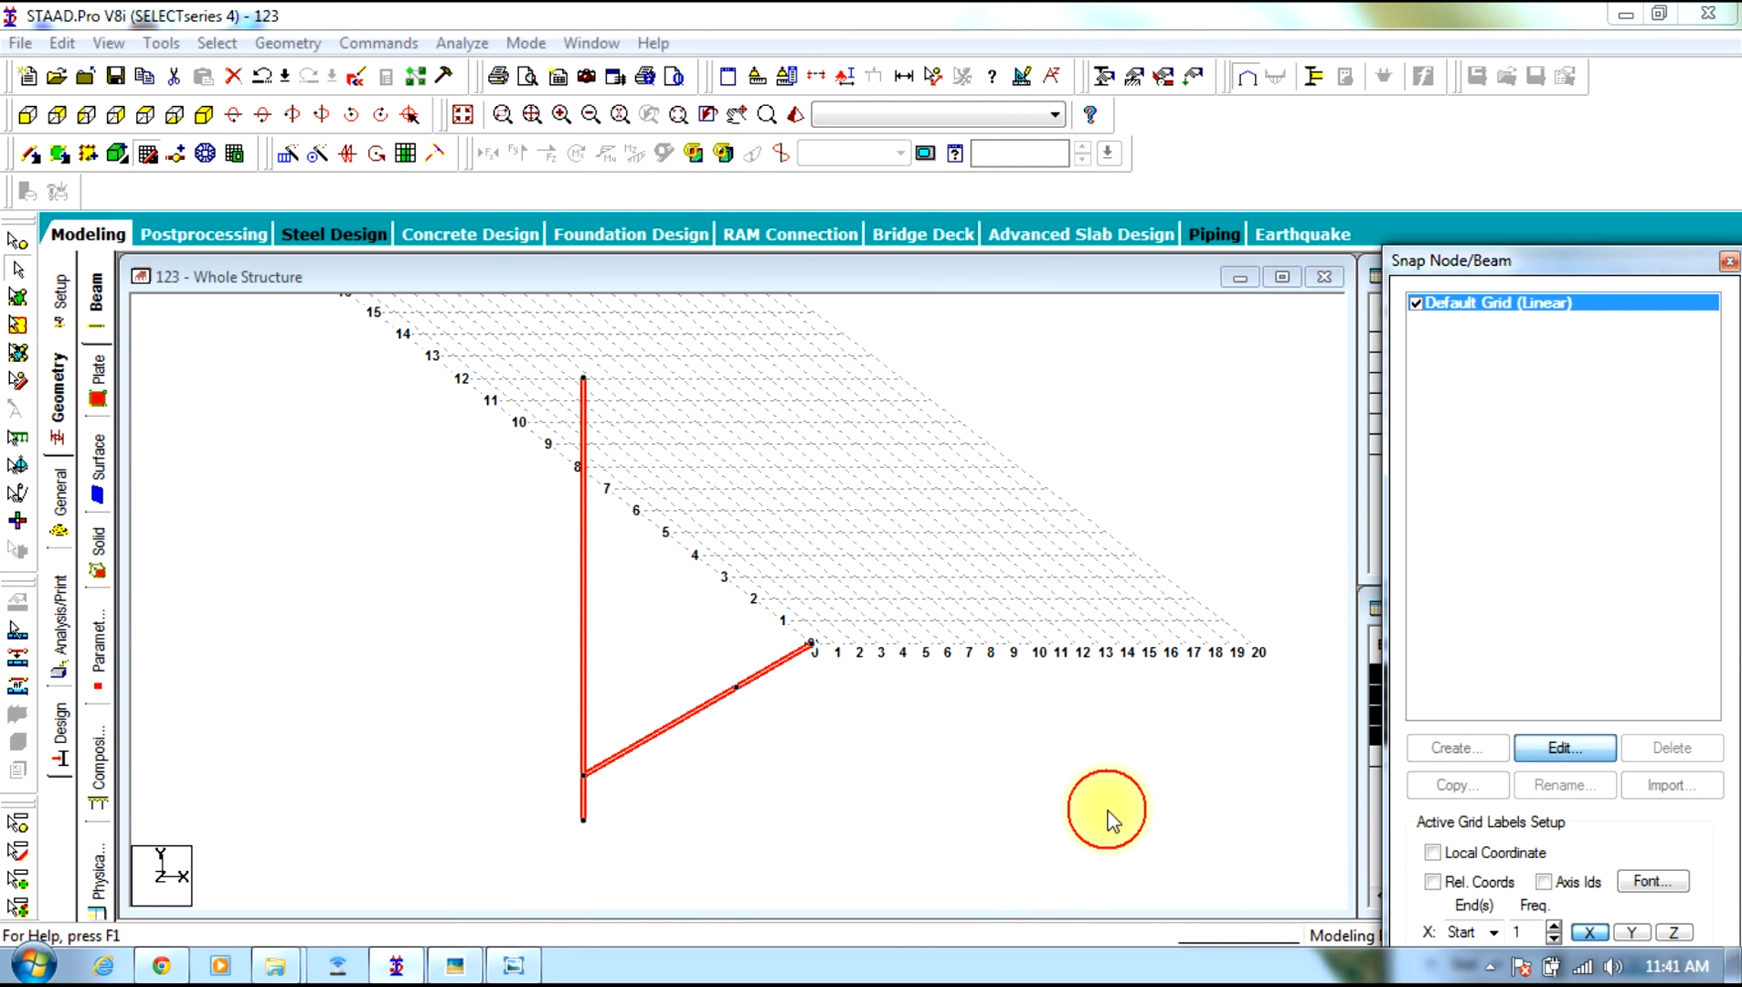
Draw the cable beam from the boom tip at the origin along the skewed grid axis to mark 9
click(147, 152)
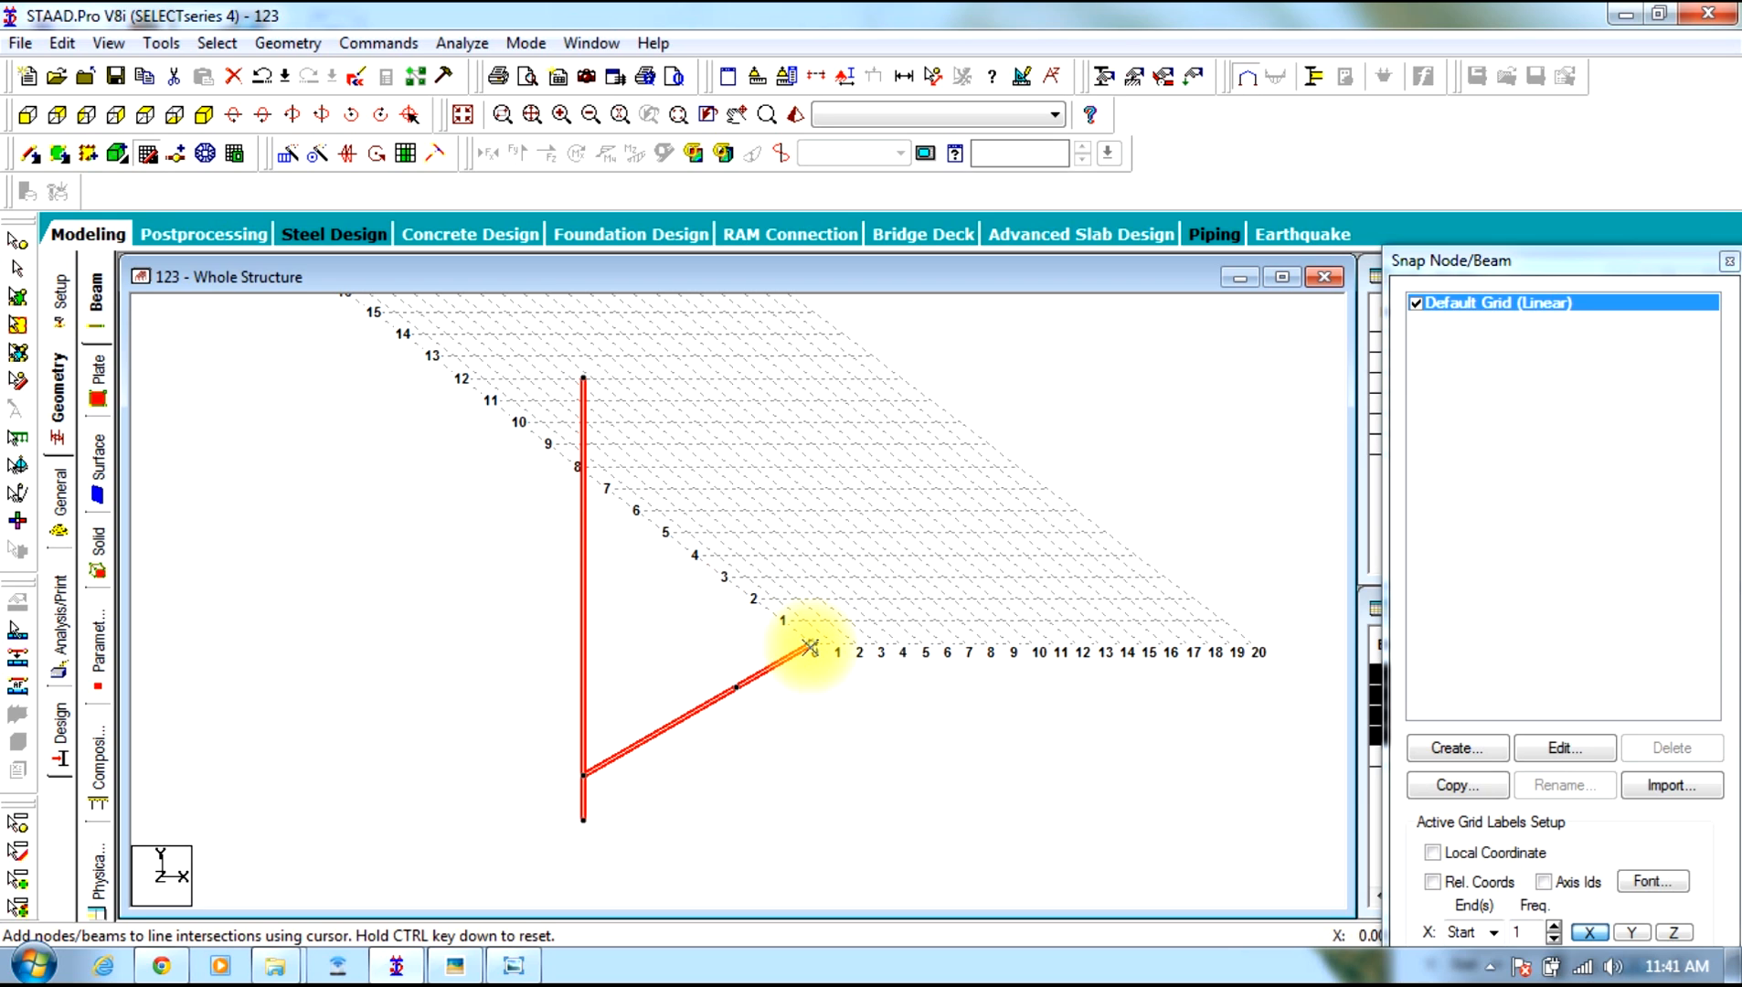
click(810, 647)
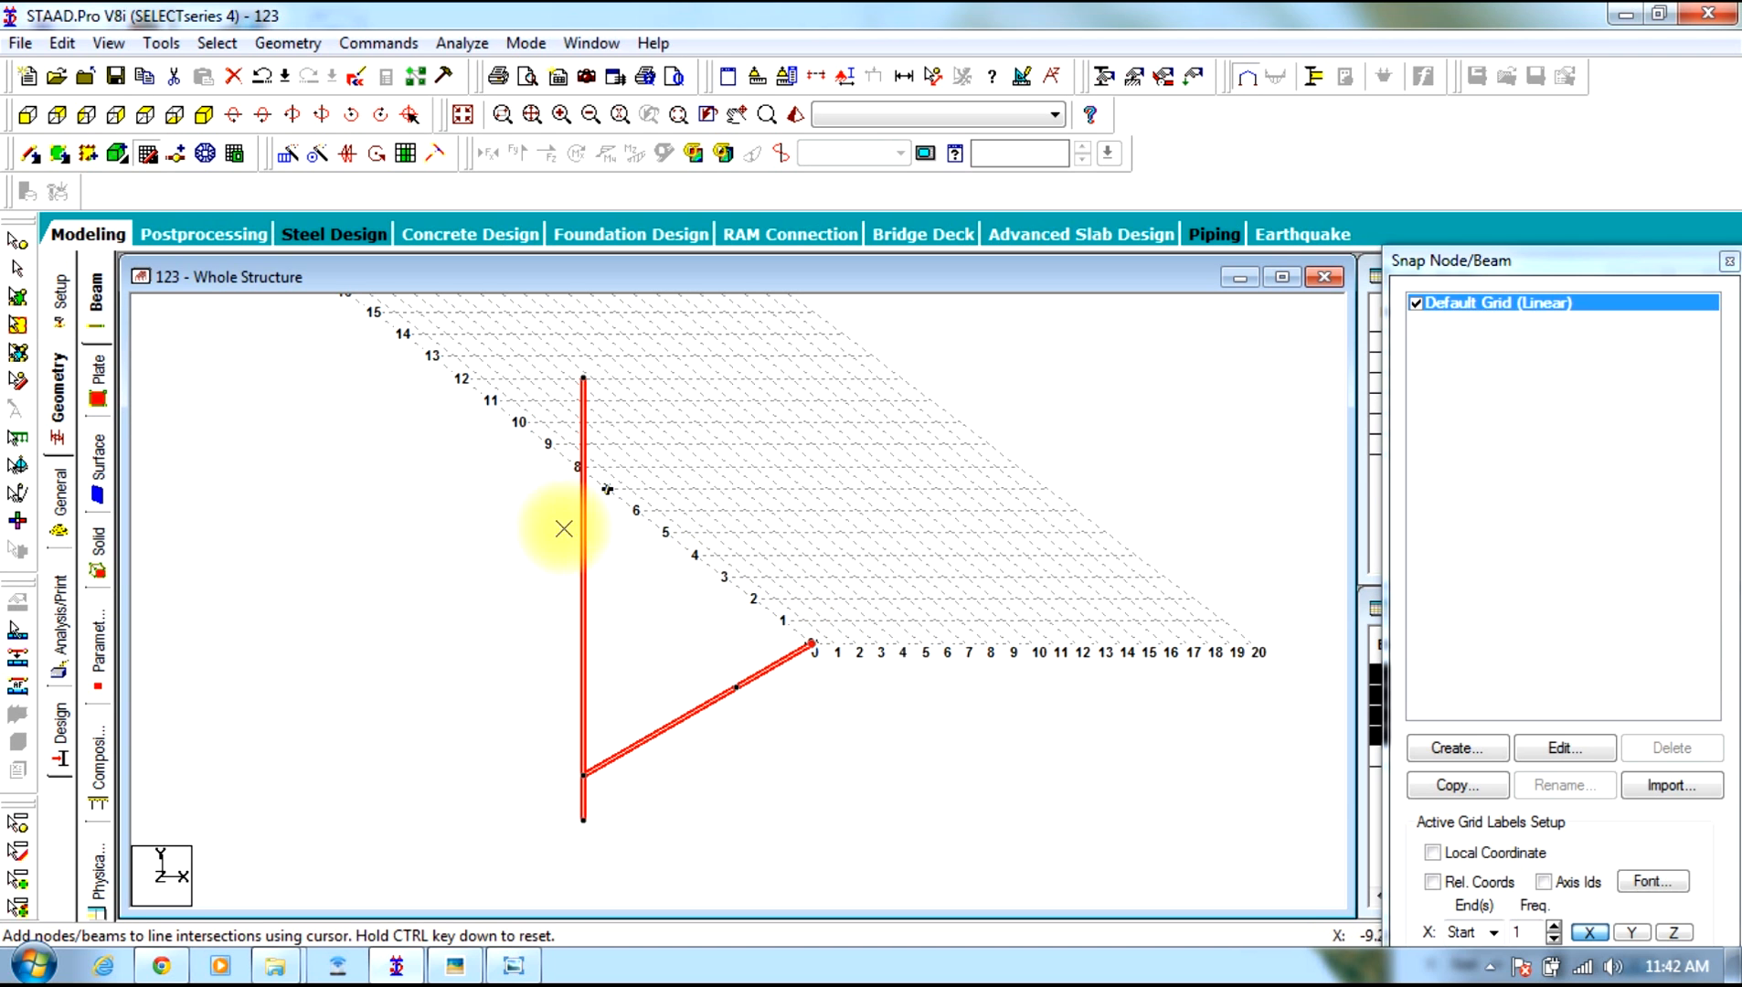
click(546, 457)
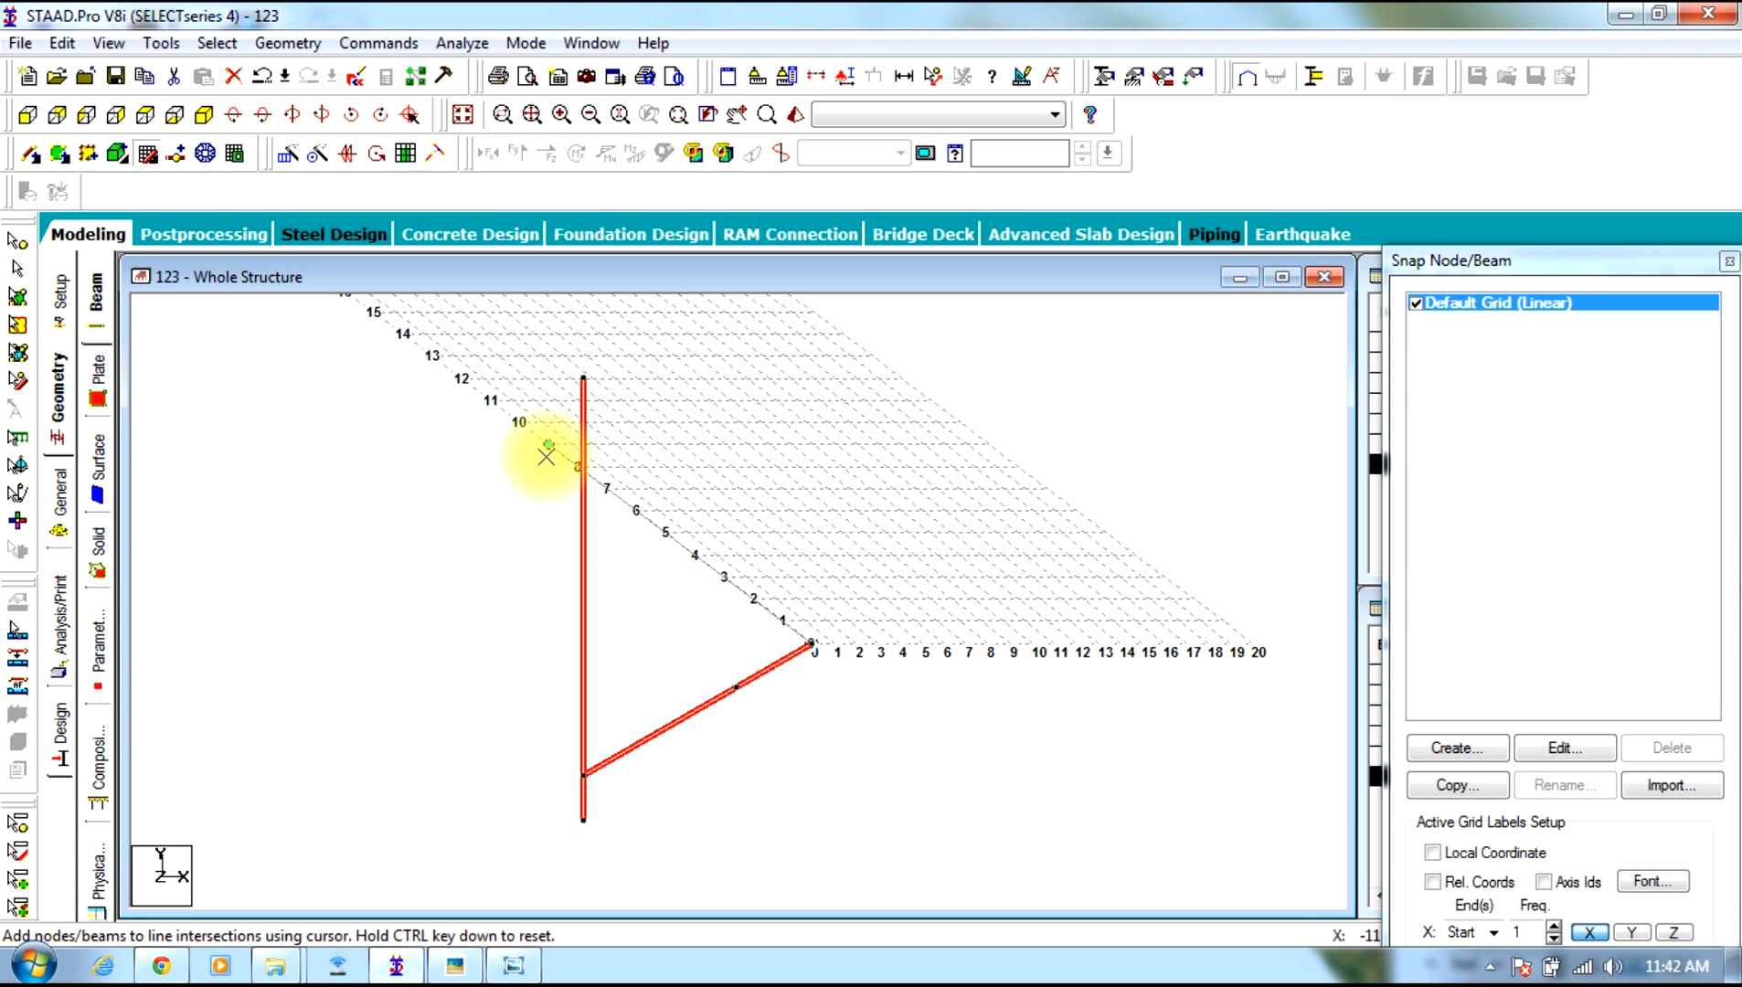
Reset the default grid's Y skew to 0 degrees
click(1534, 748)
drag(1285, 711, 1087, 745)
text(0)
click(1100, 814)
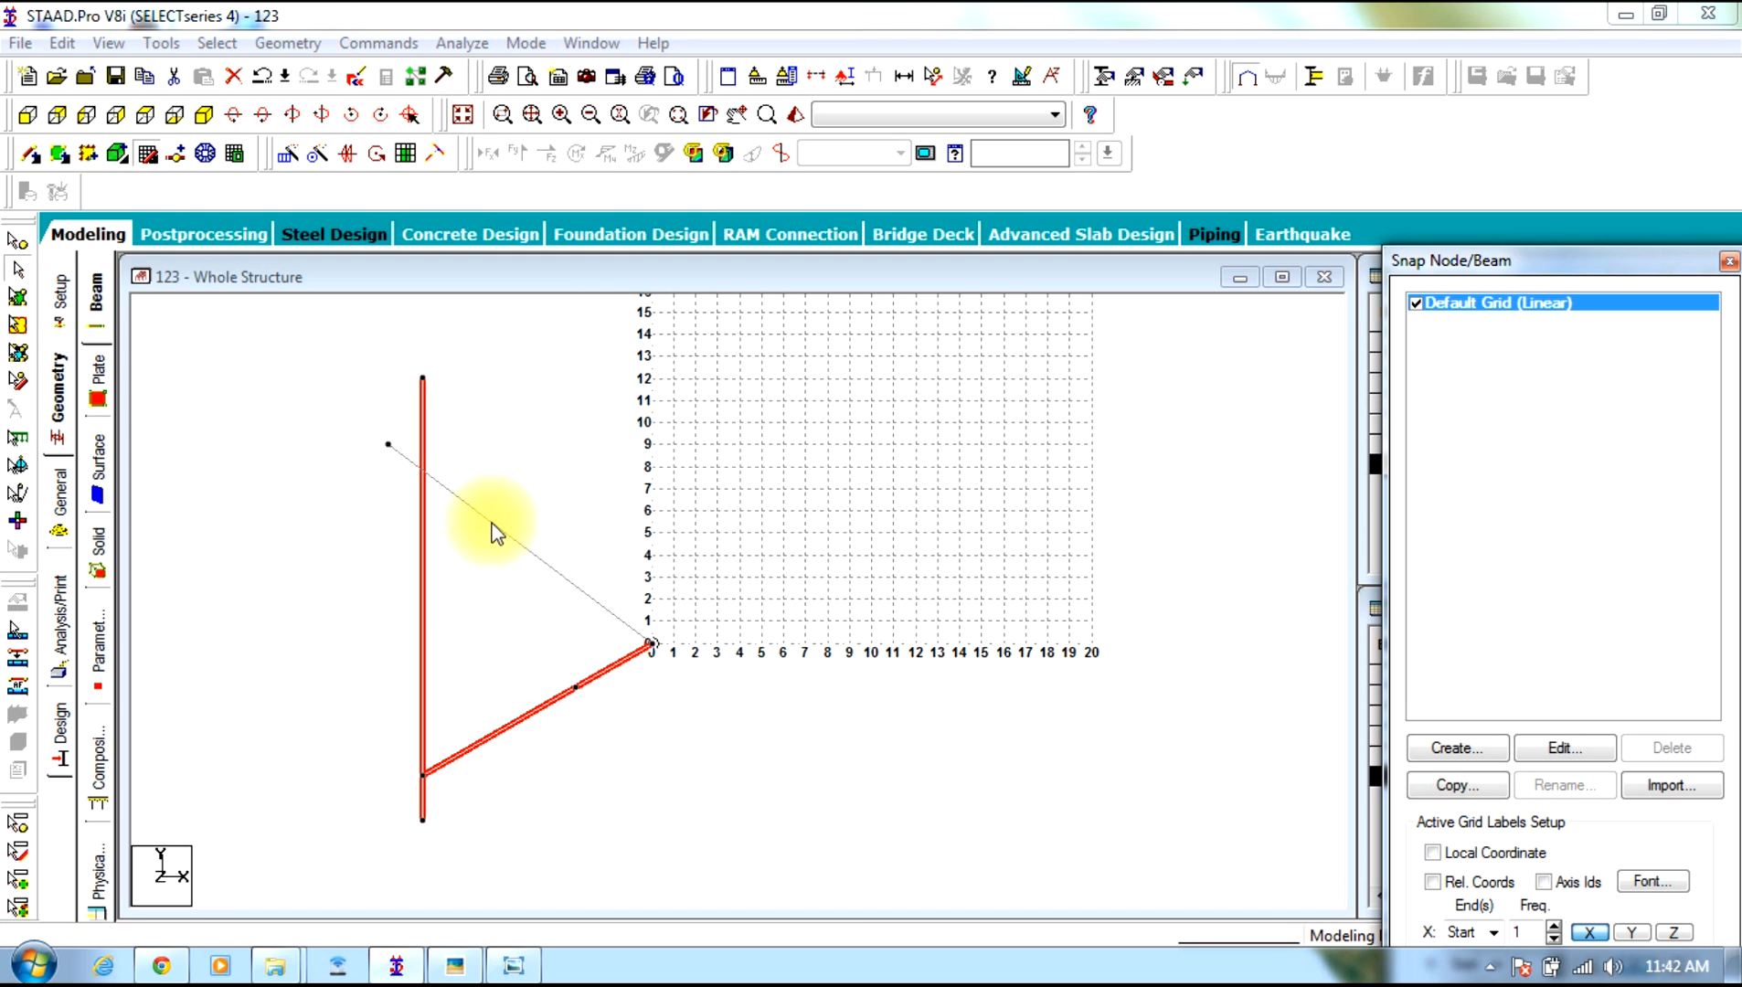
Insert a node into the cable beam at a distance of 6 ft from the boom tip
click(585, 603)
right_click(585, 602)
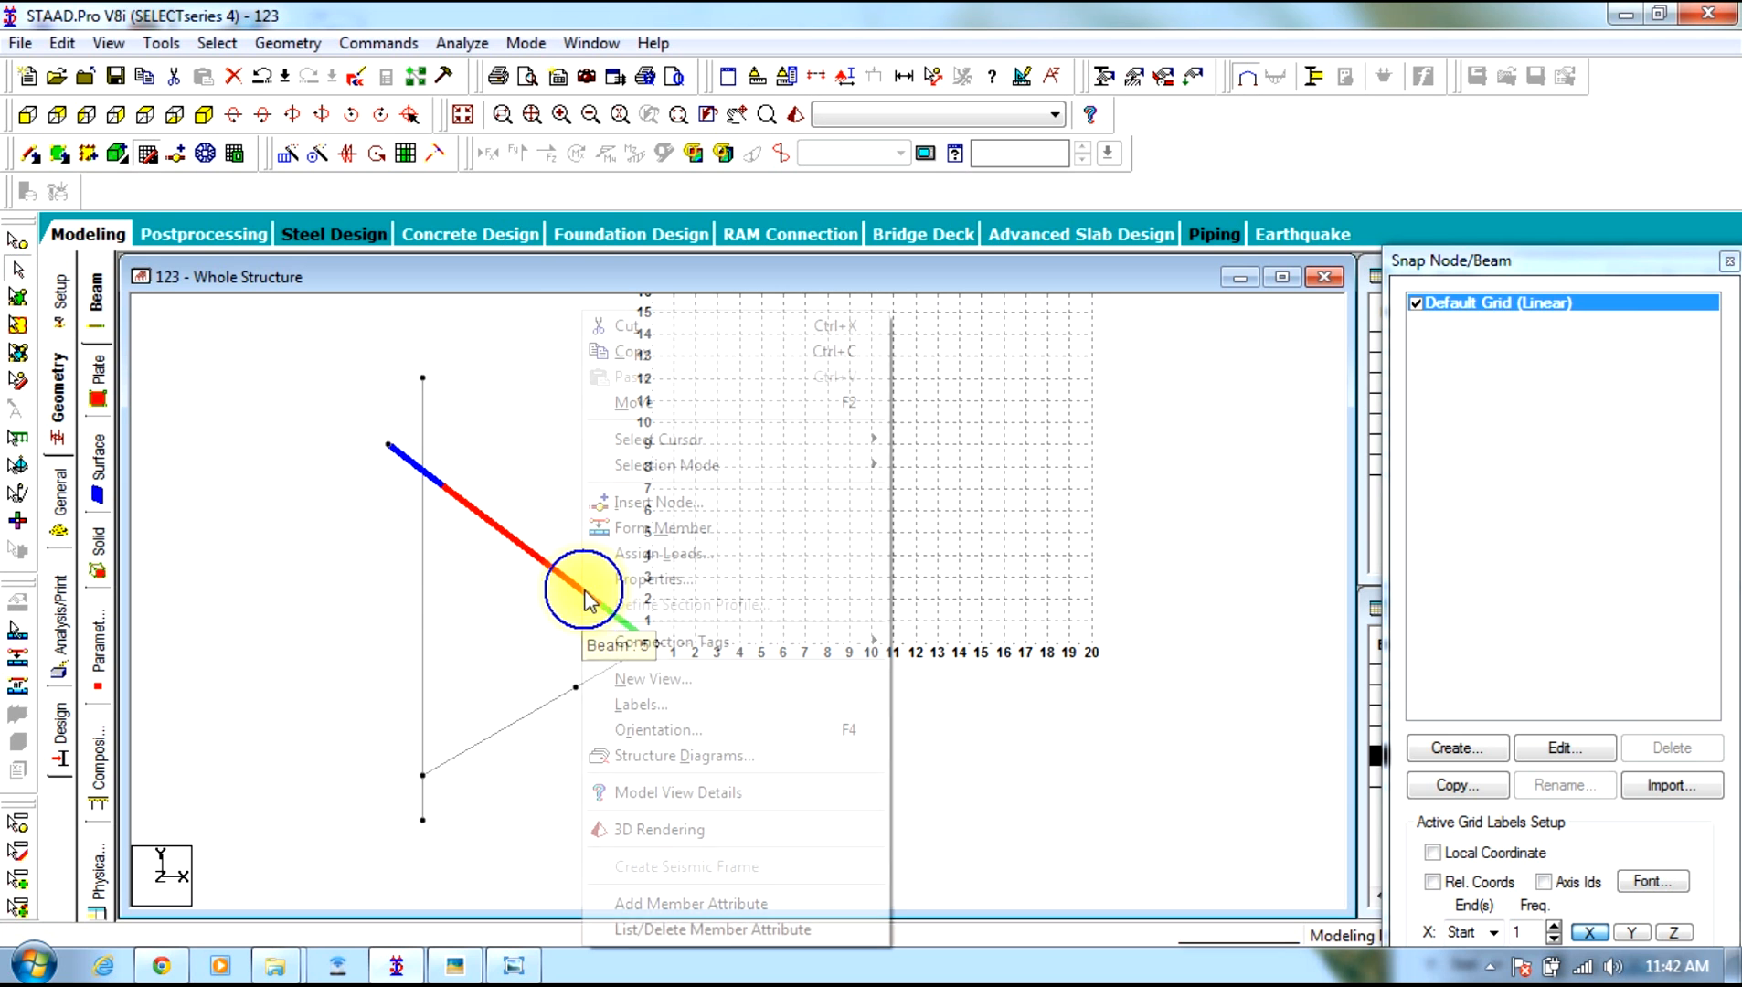
click(645, 503)
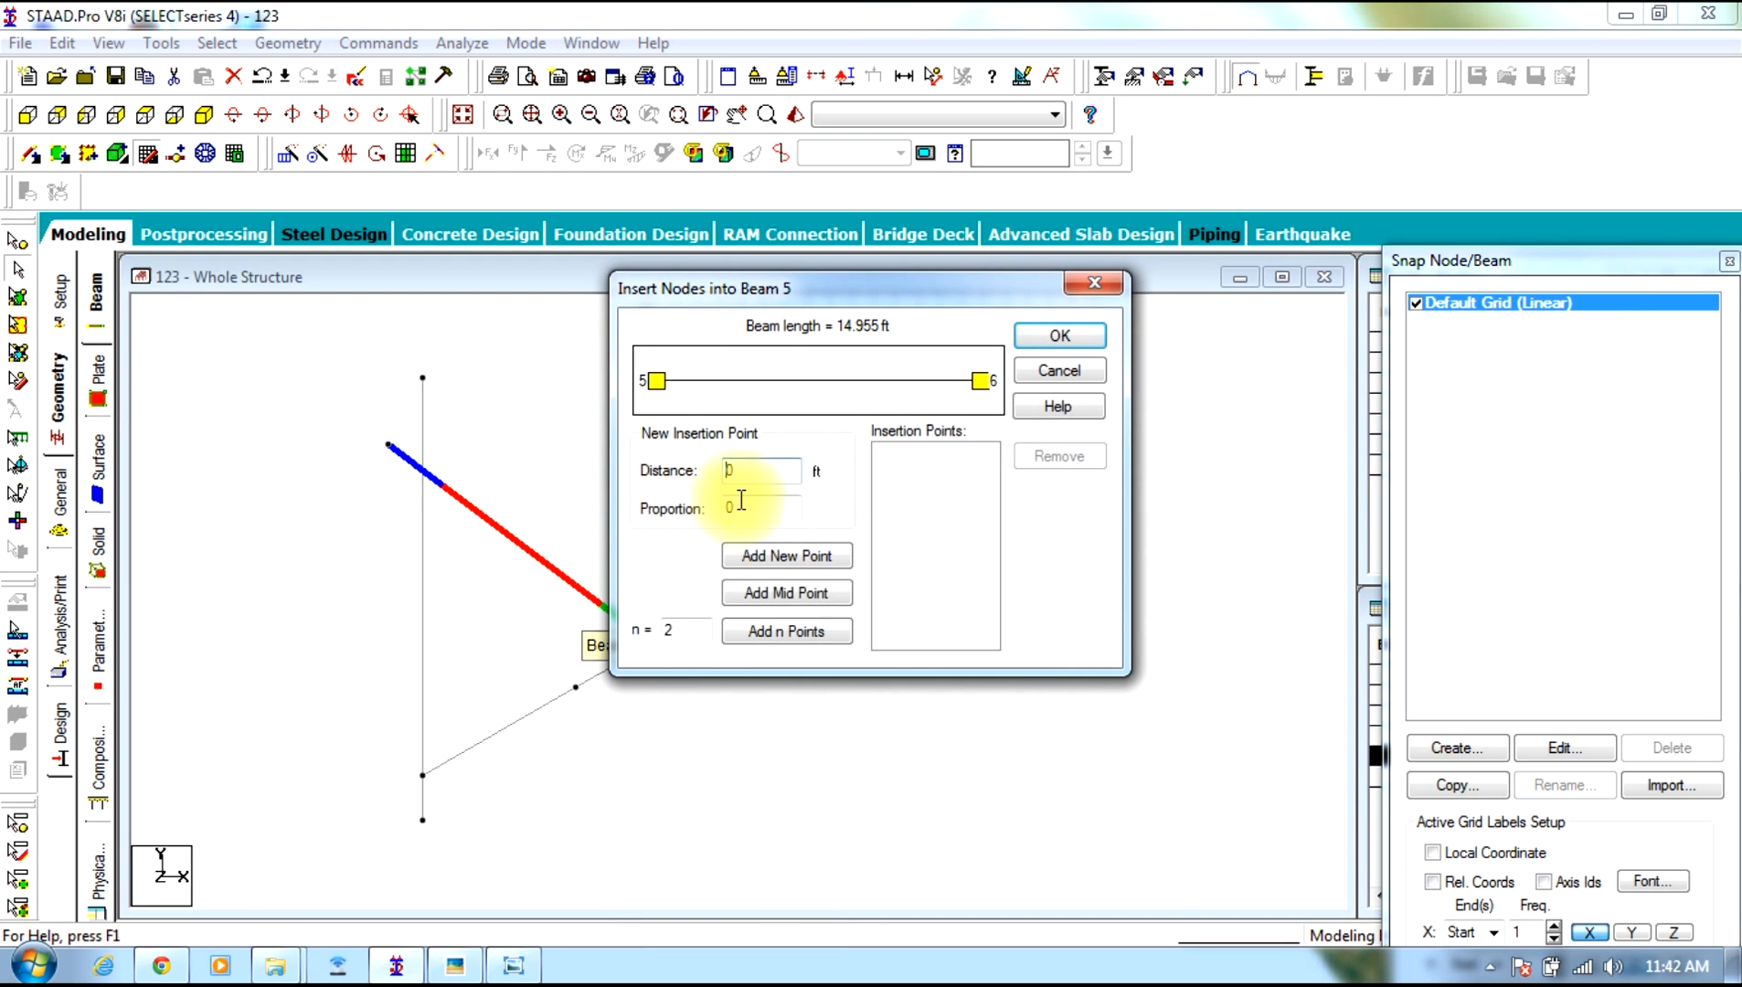
text(6)
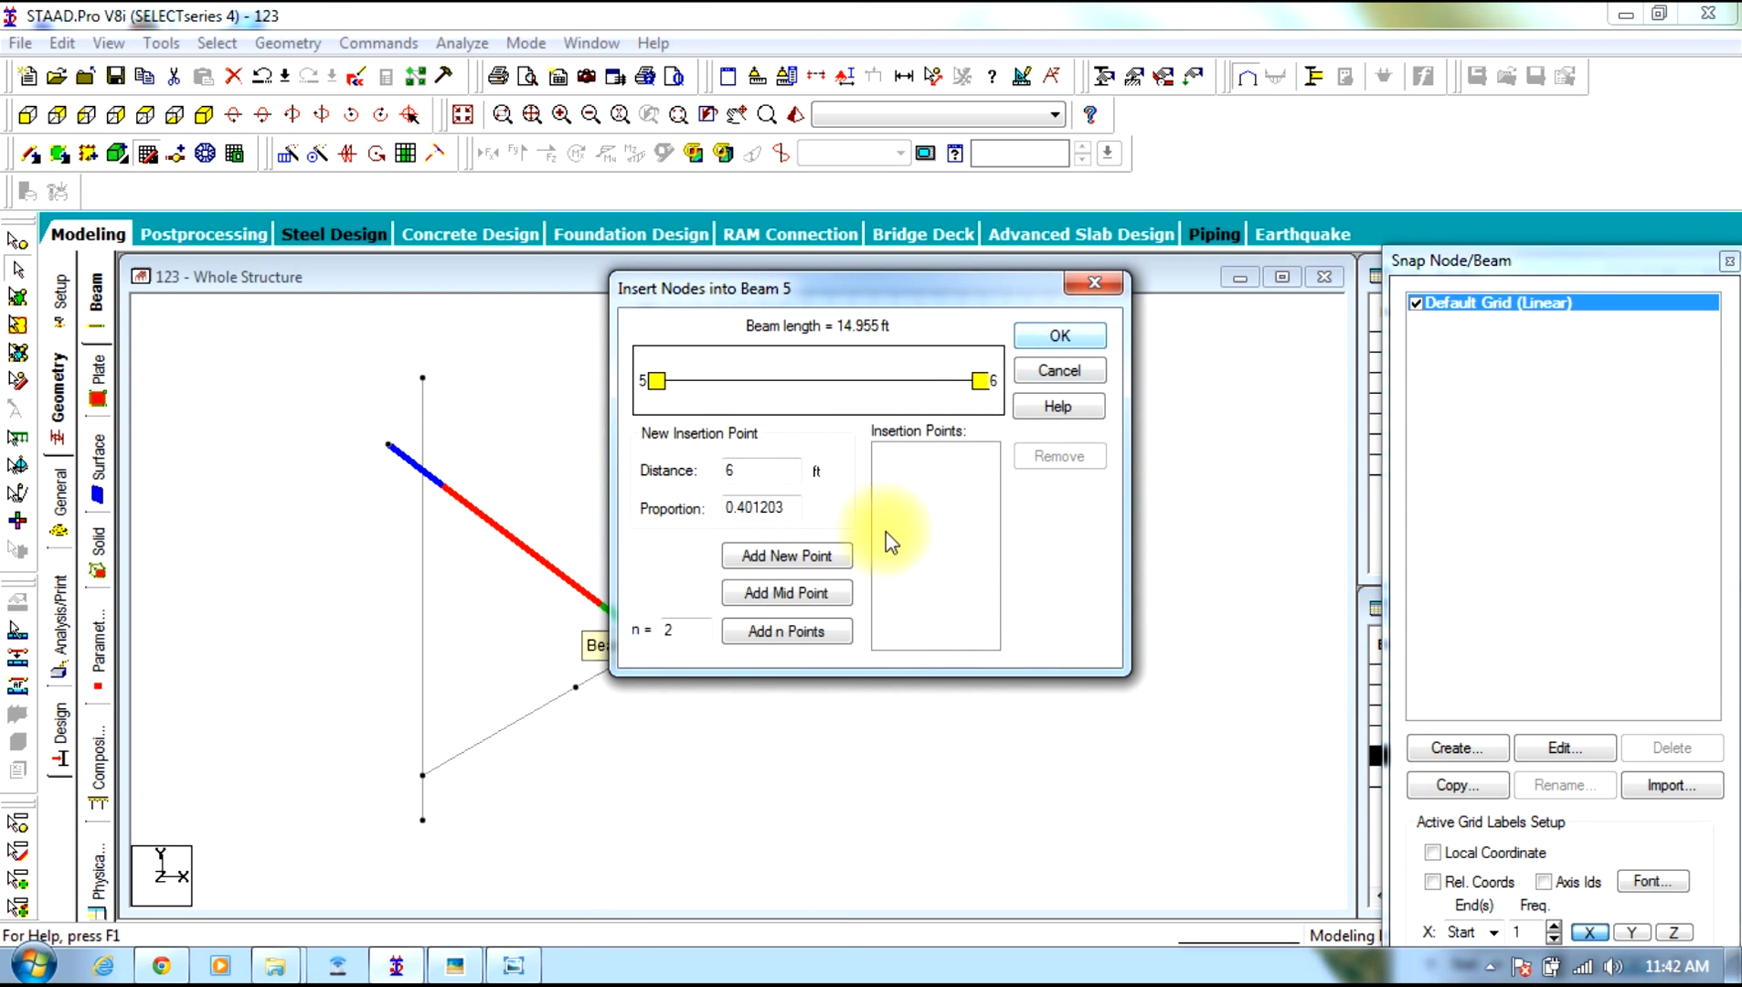
click(786, 556)
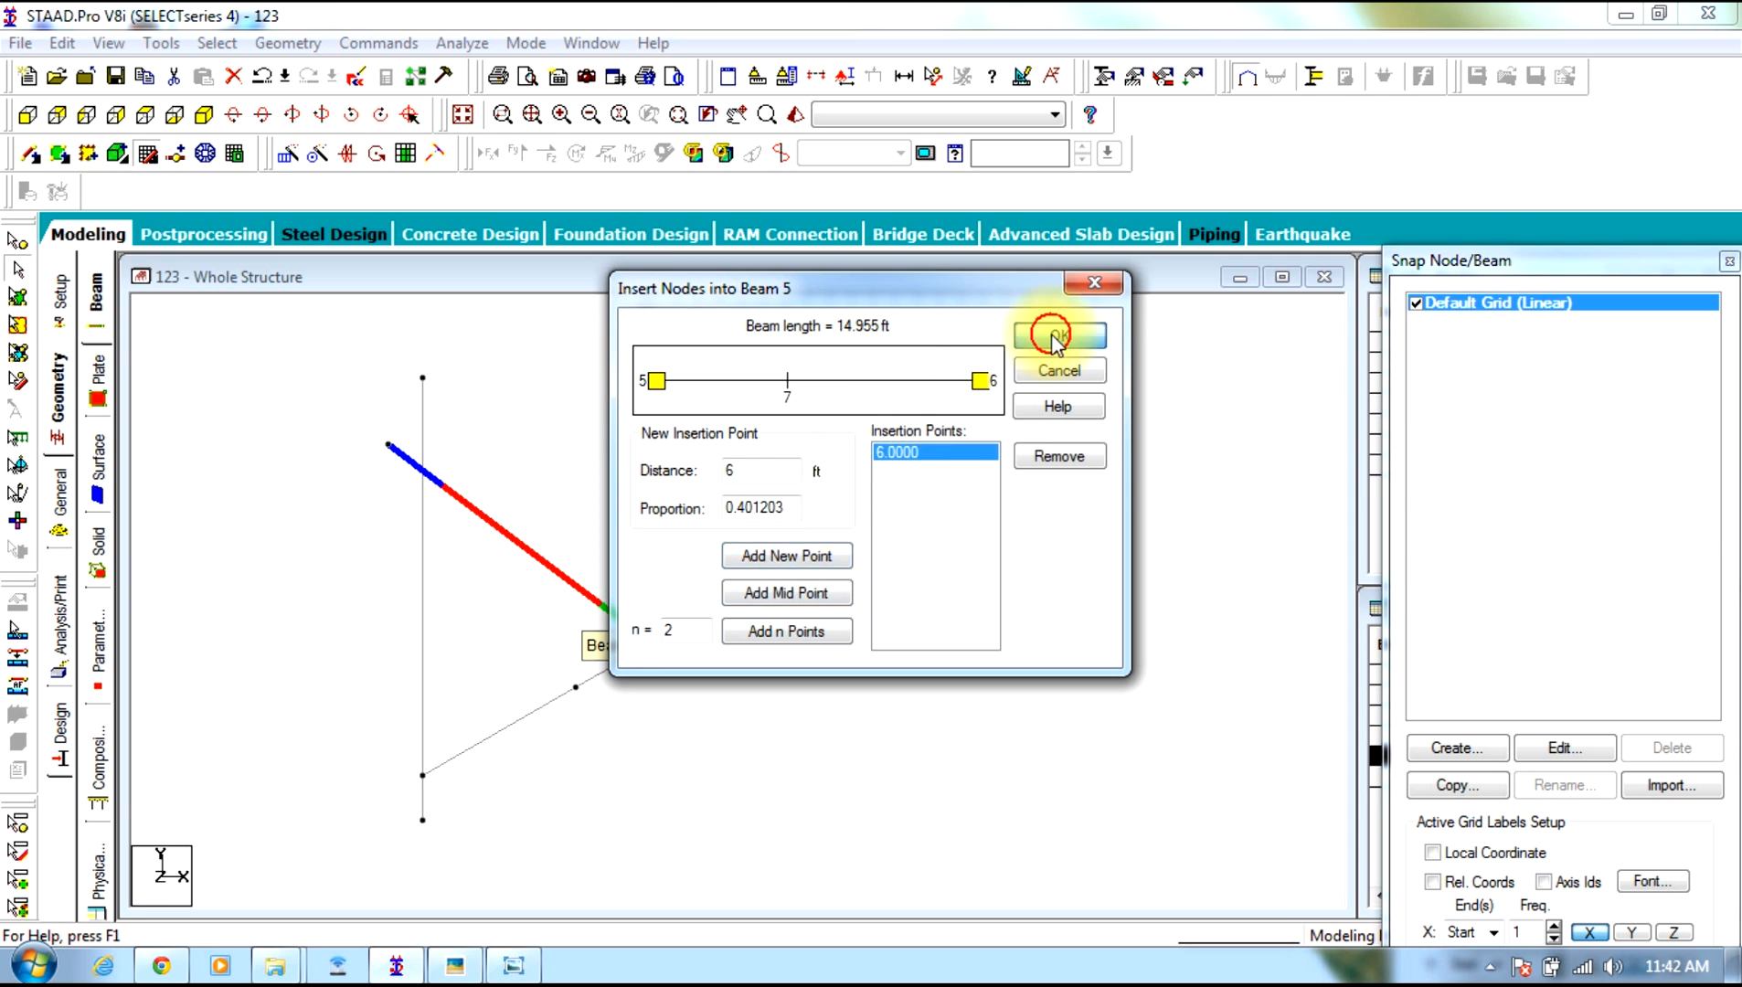
click(1056, 336)
click(586, 599)
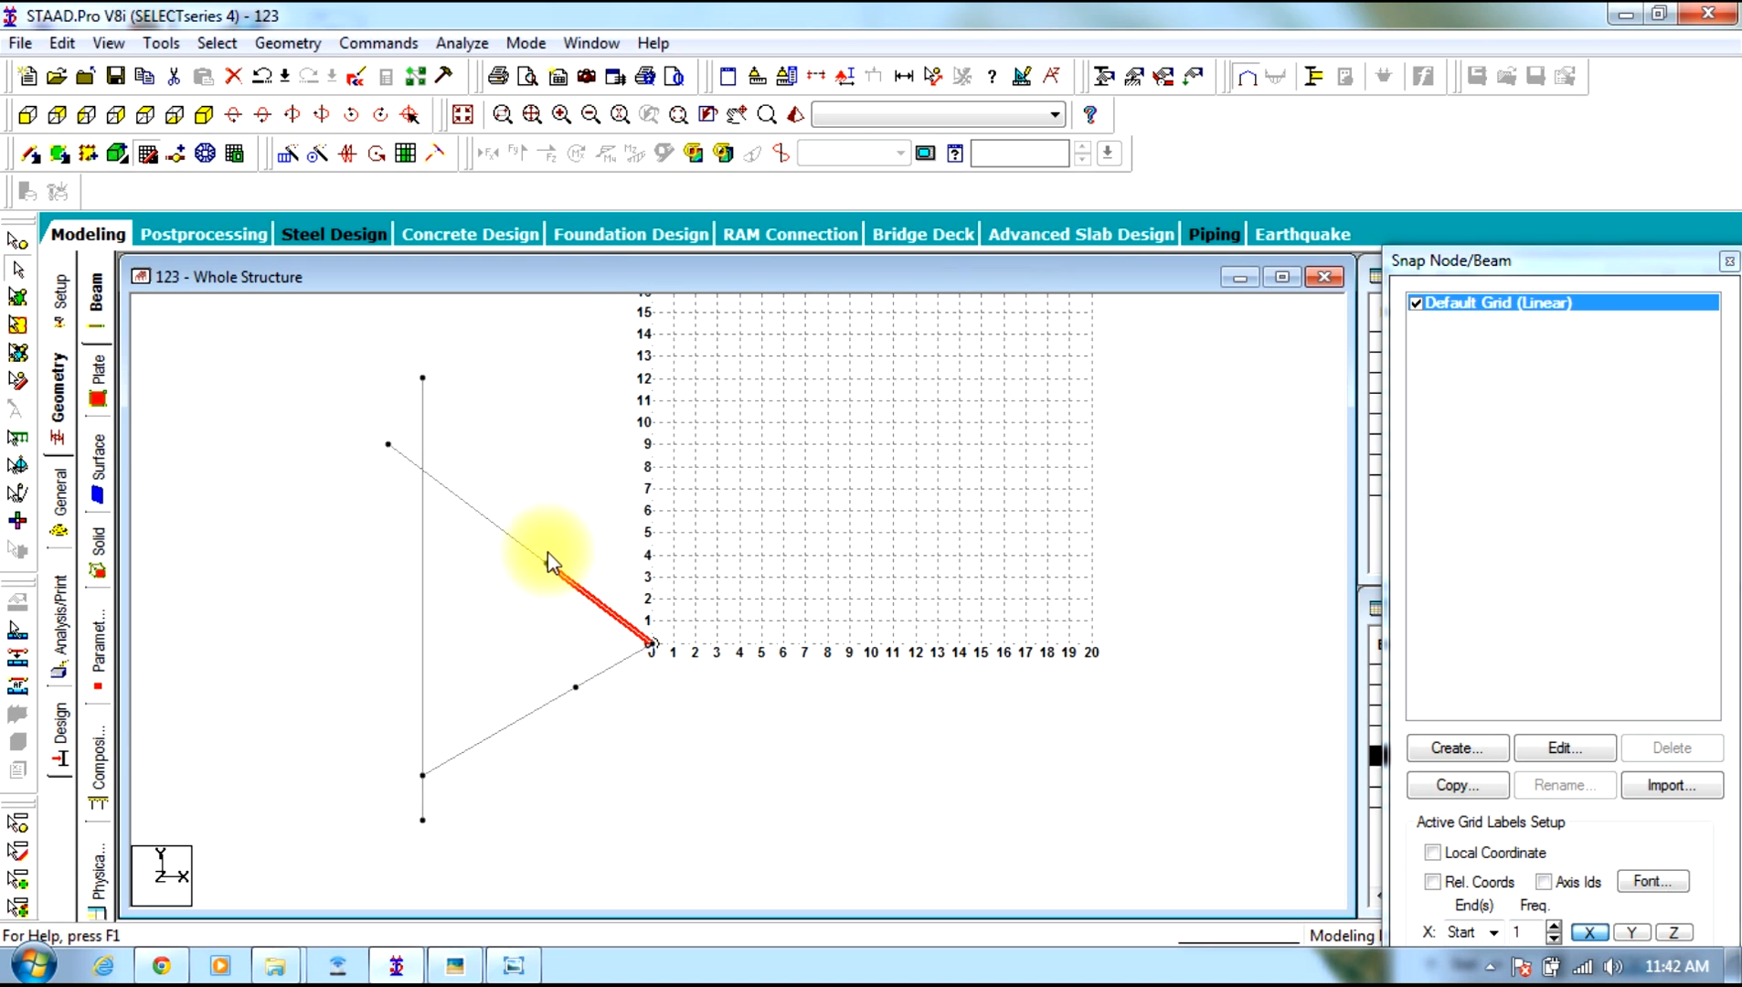
click(286, 574)
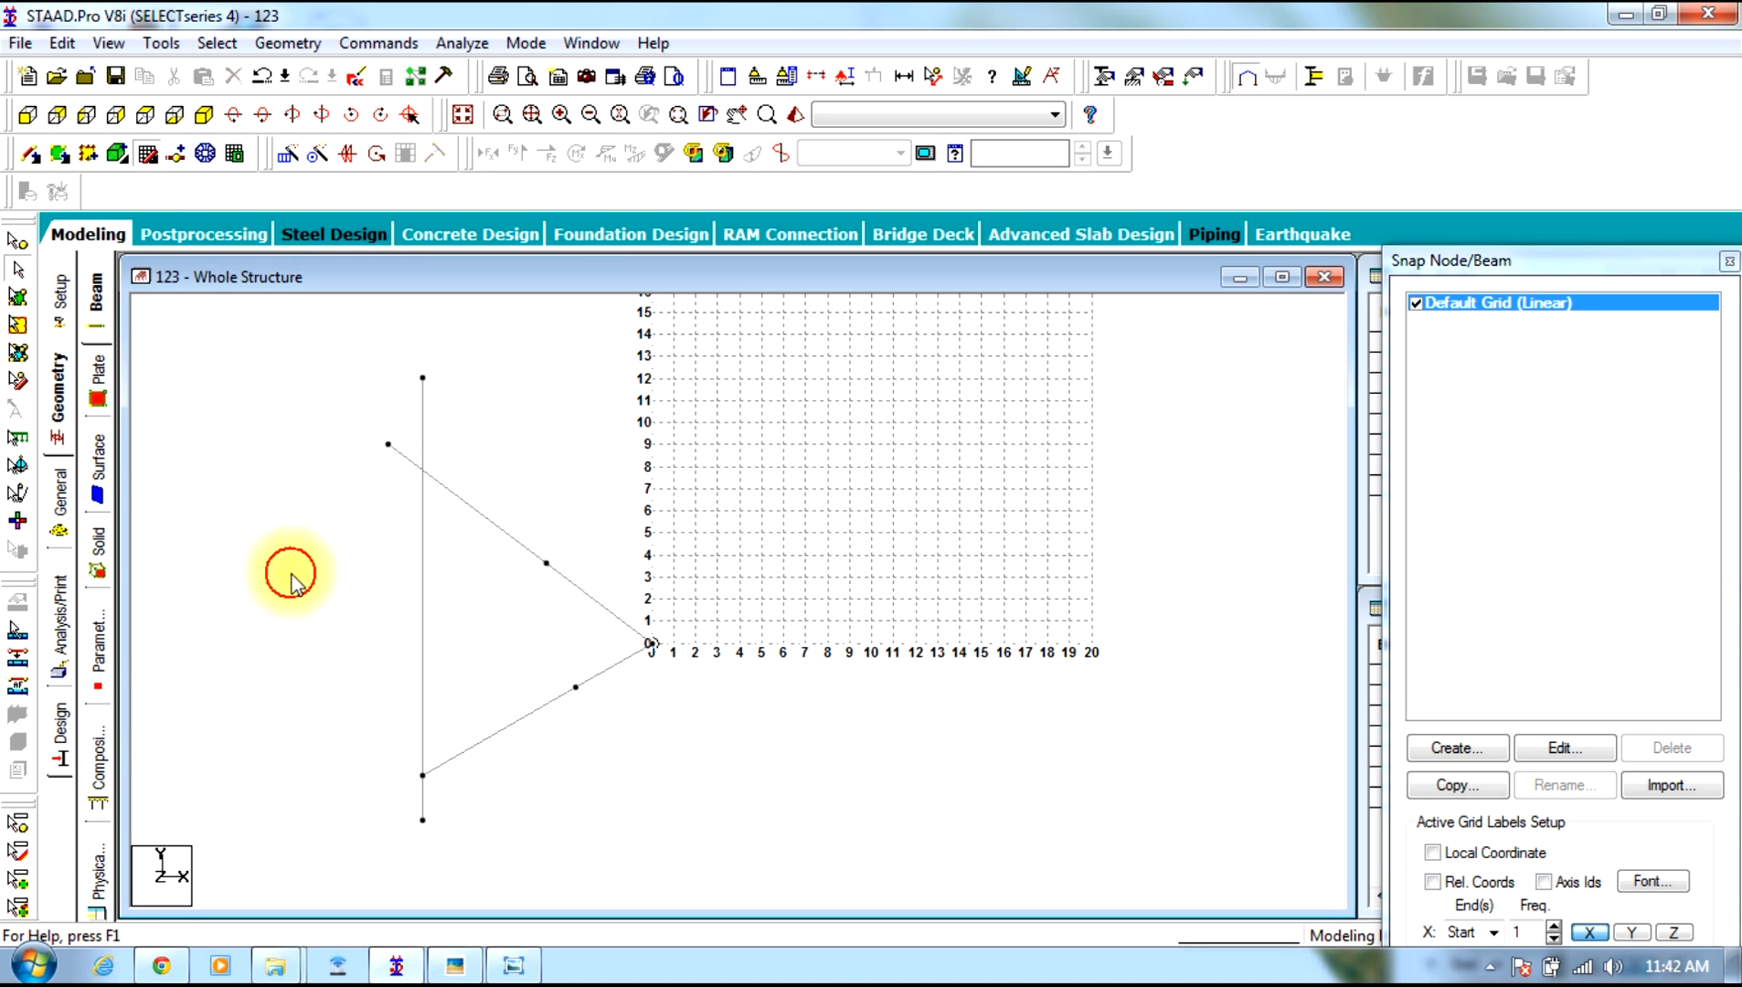
Add a beam by perpendicular intersection from the cable's inserted node to the vertical wall beam
click(305, 46)
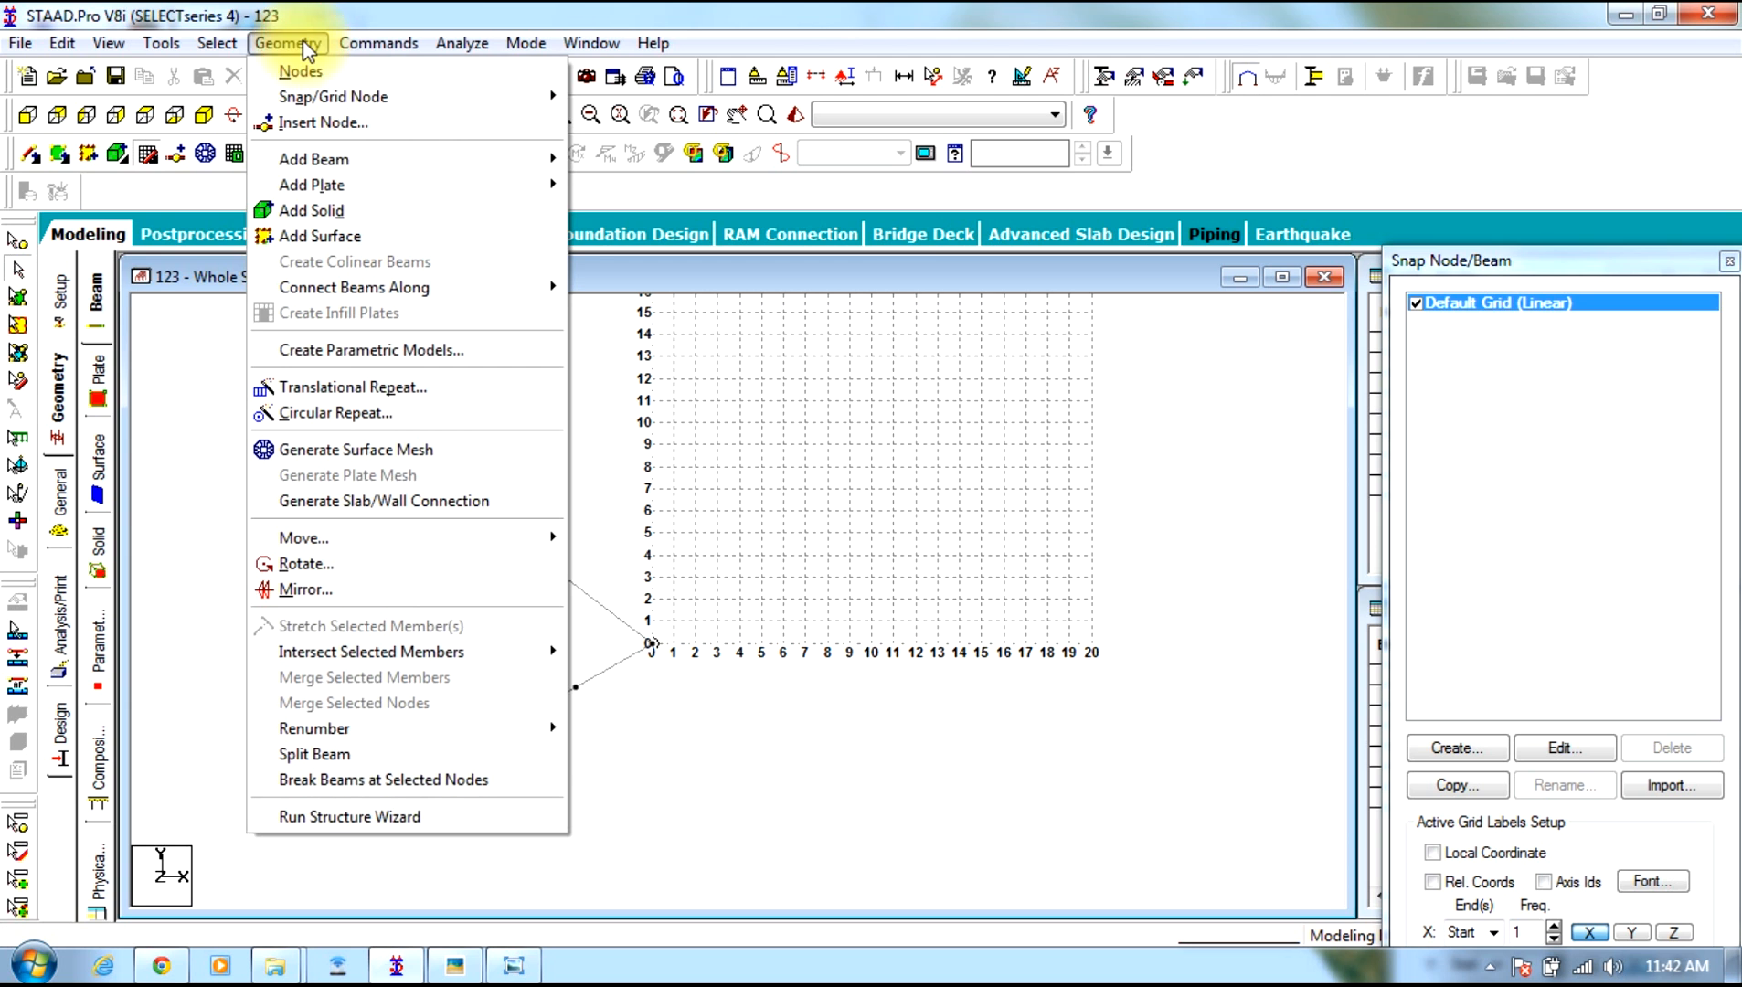
mouse_move(521, 161)
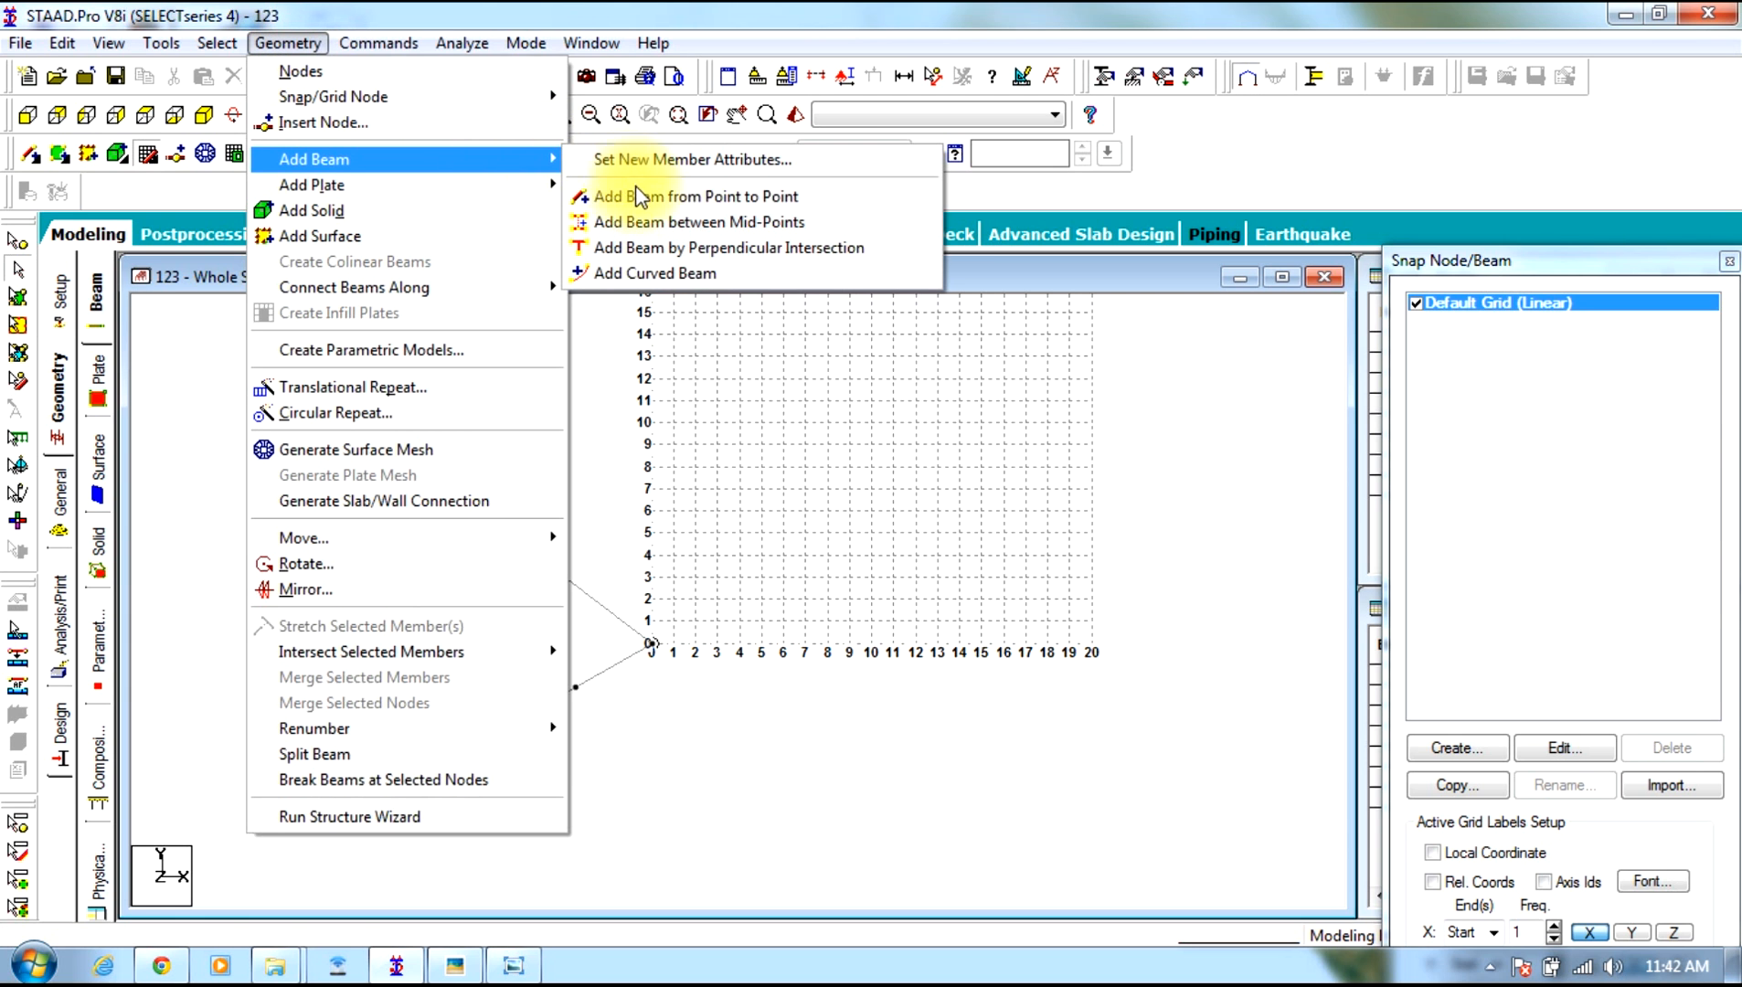
click(663, 249)
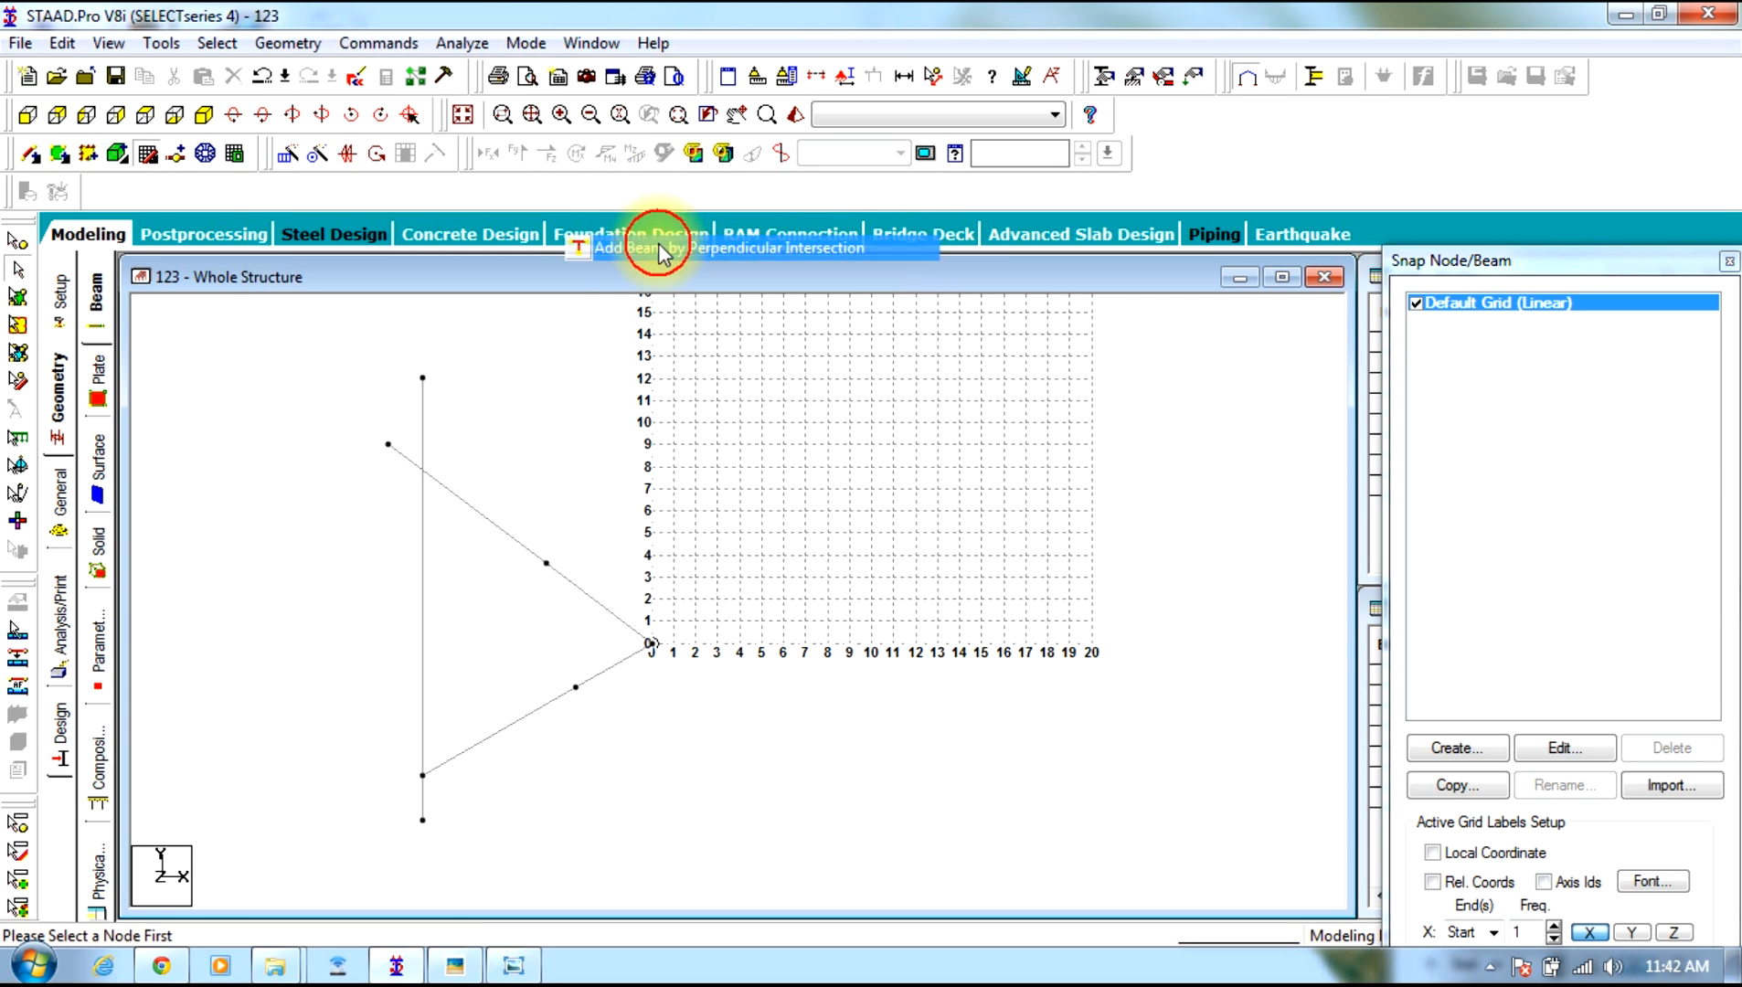
click(546, 564)
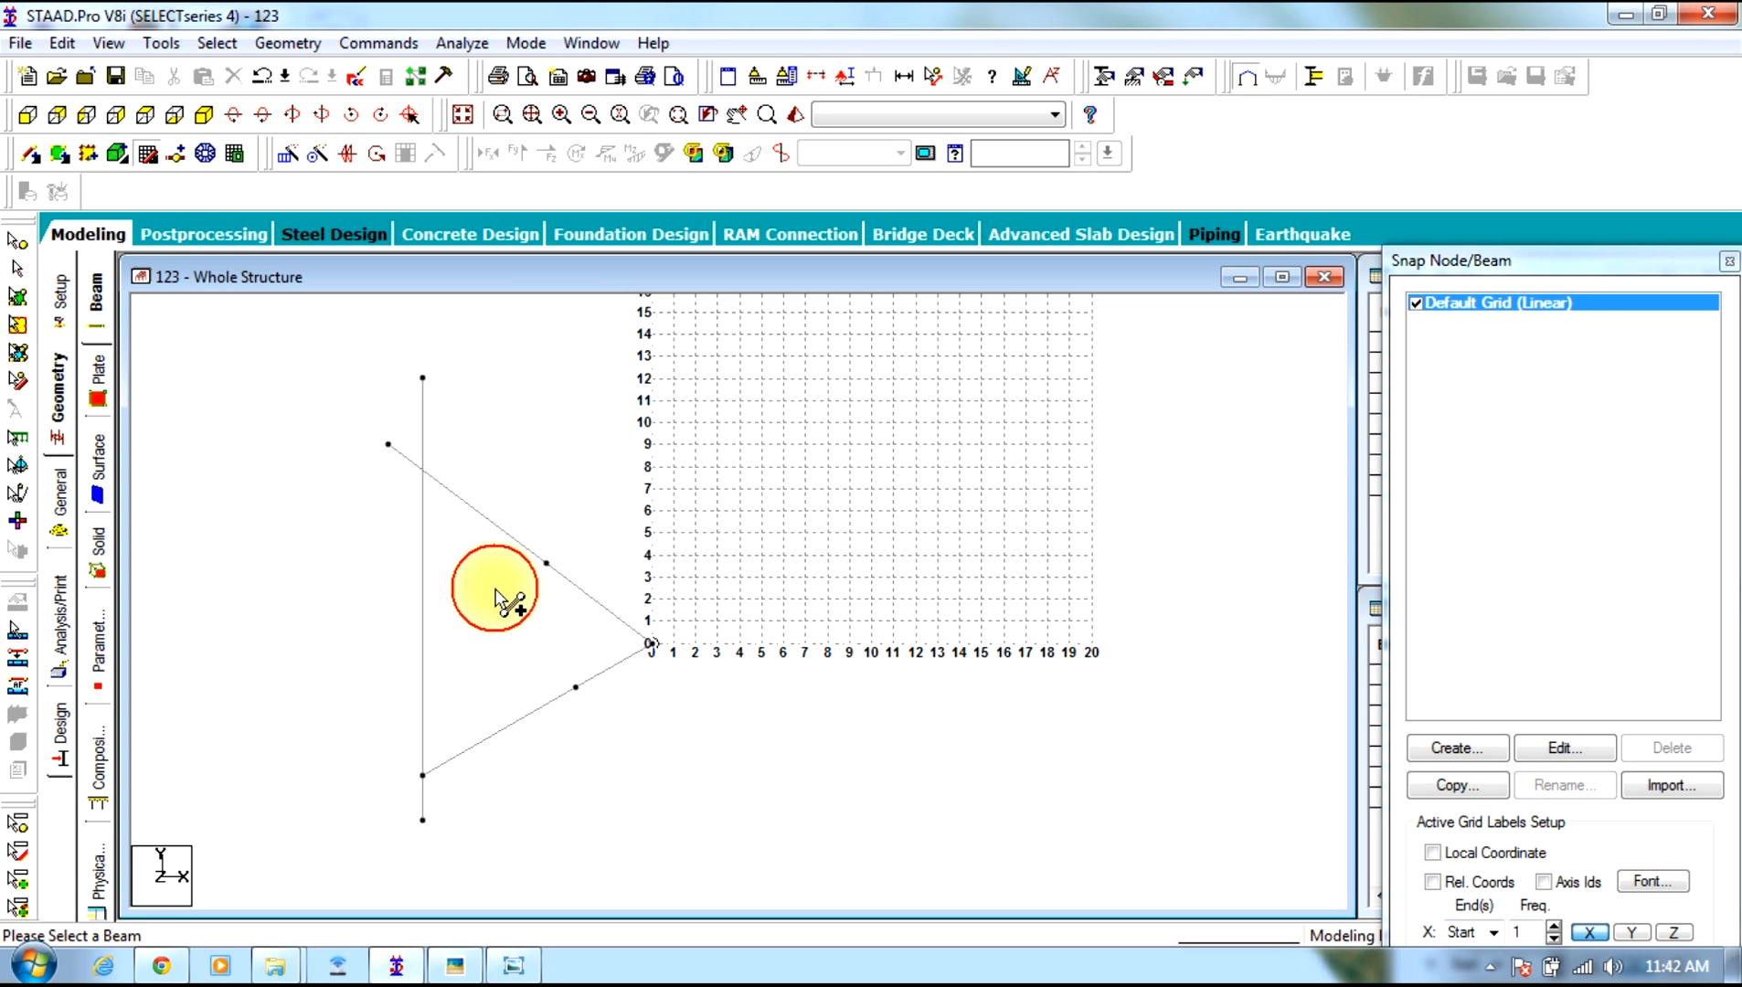
click(422, 570)
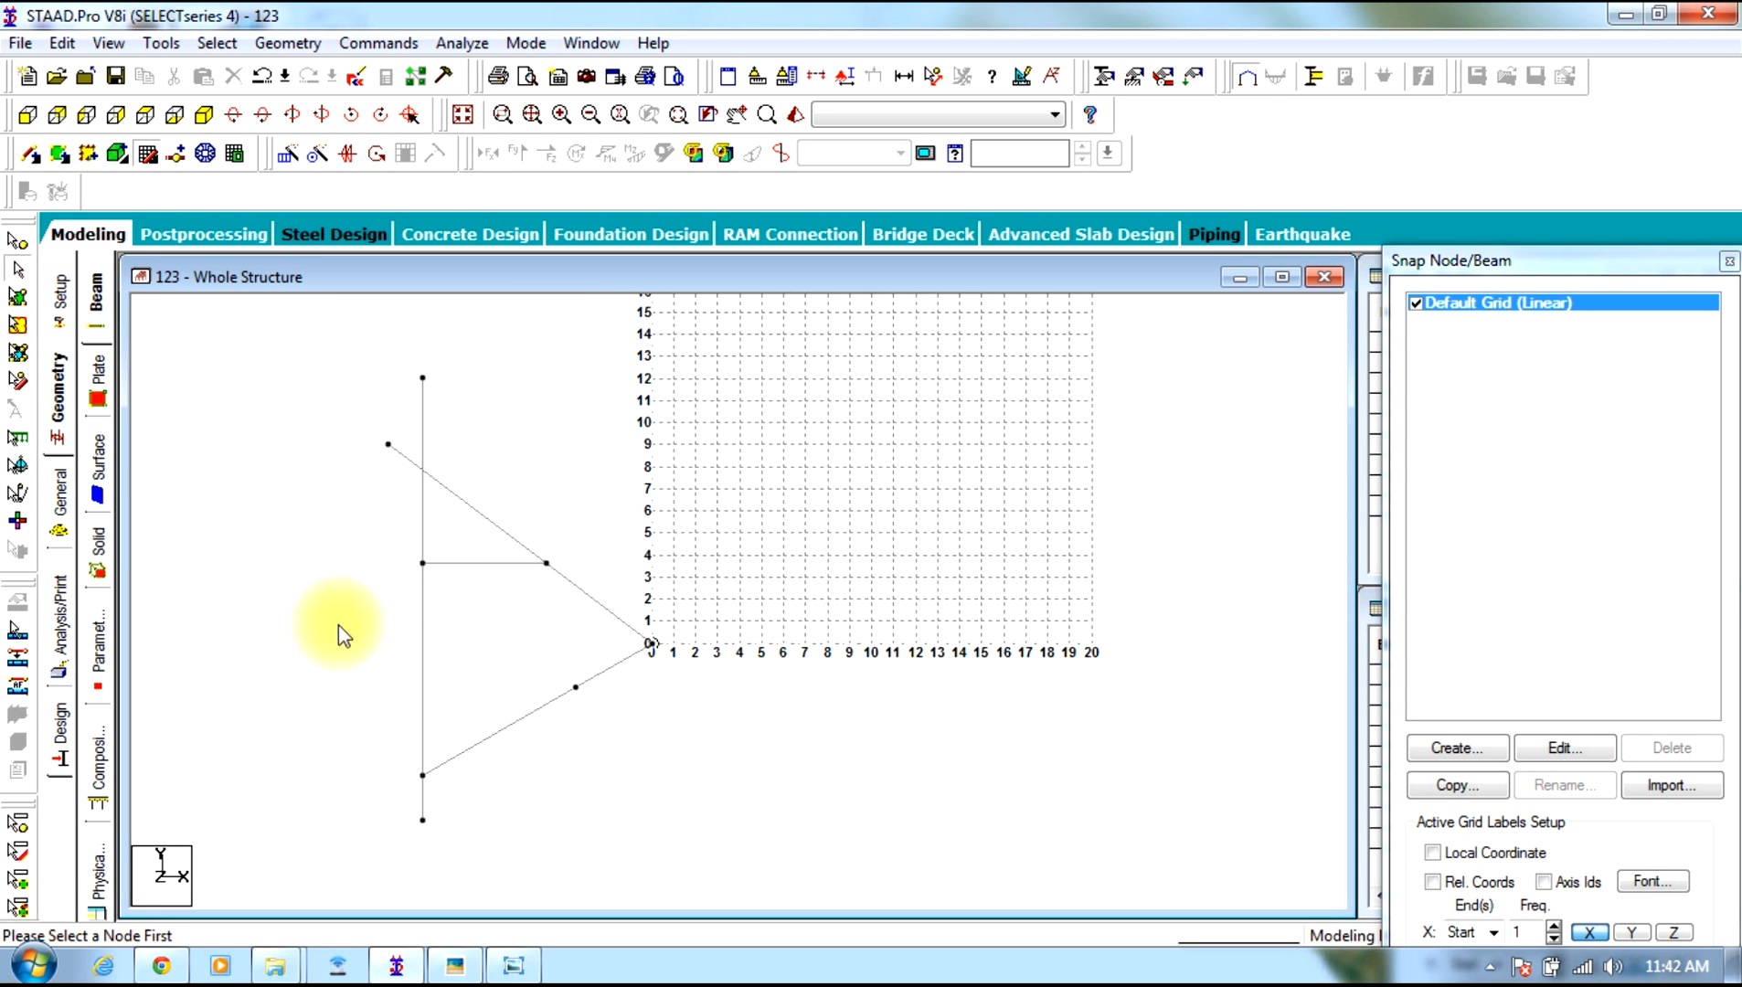
click(595, 747)
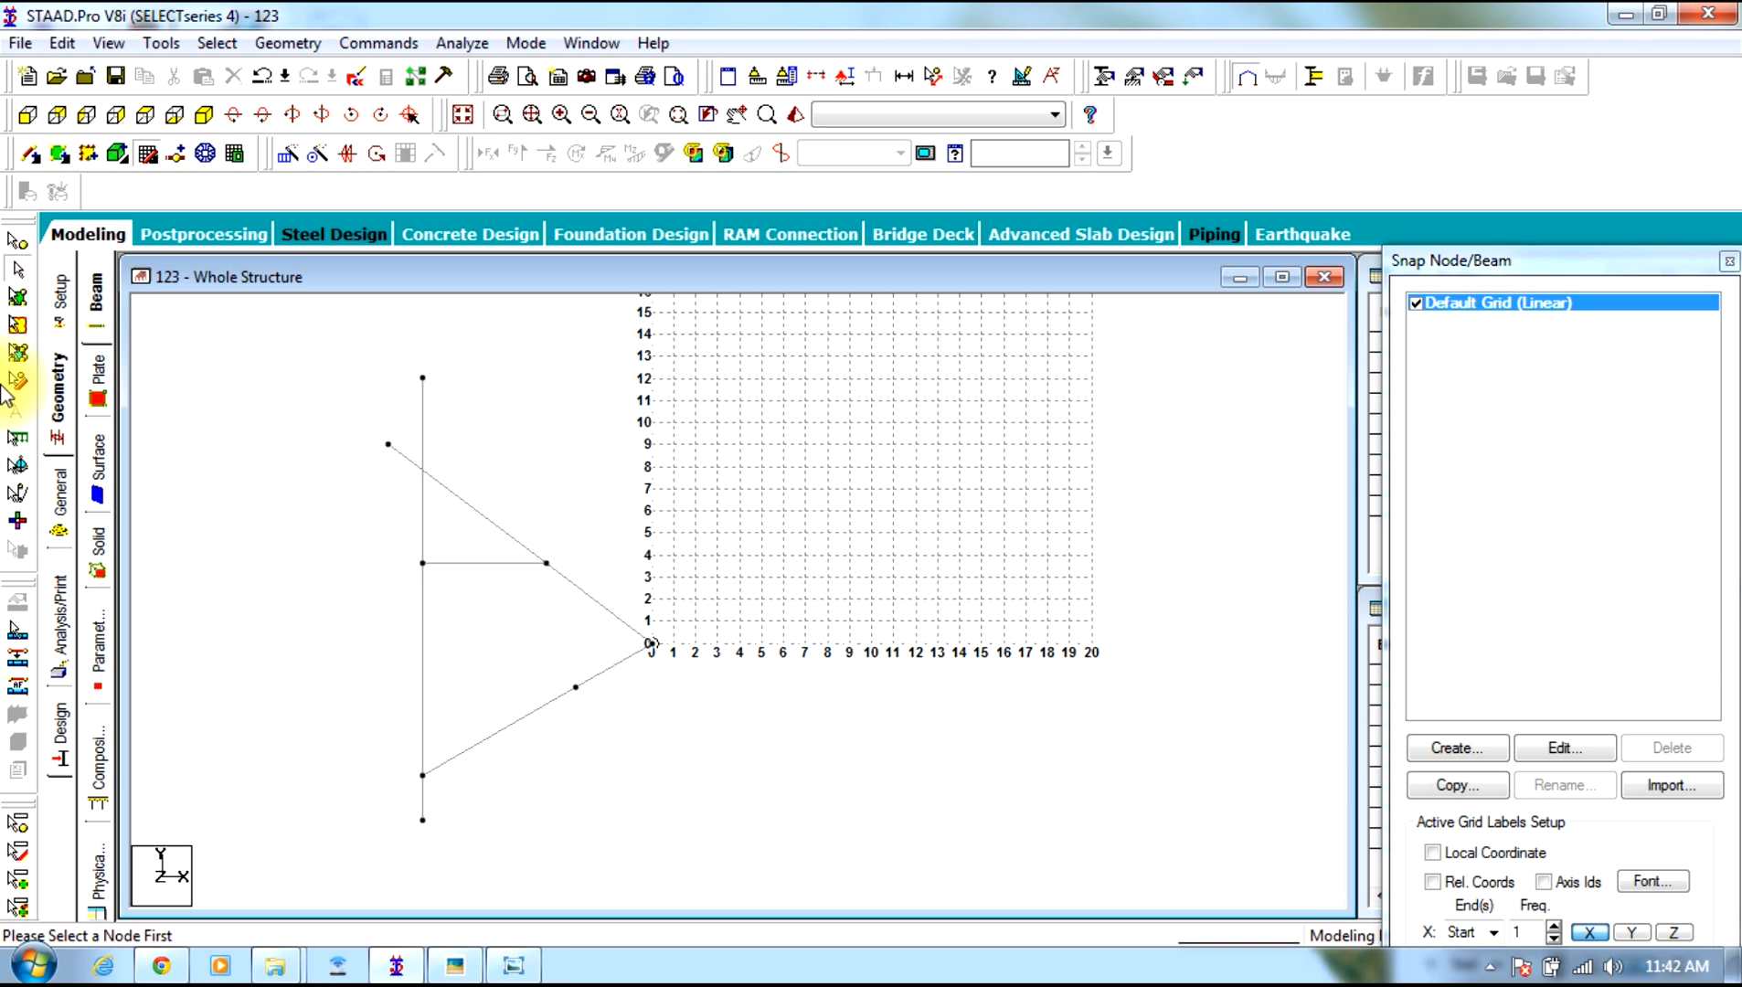
Check the coordinates of the wall beam's lowest node
click(17, 241)
double_click(423, 821)
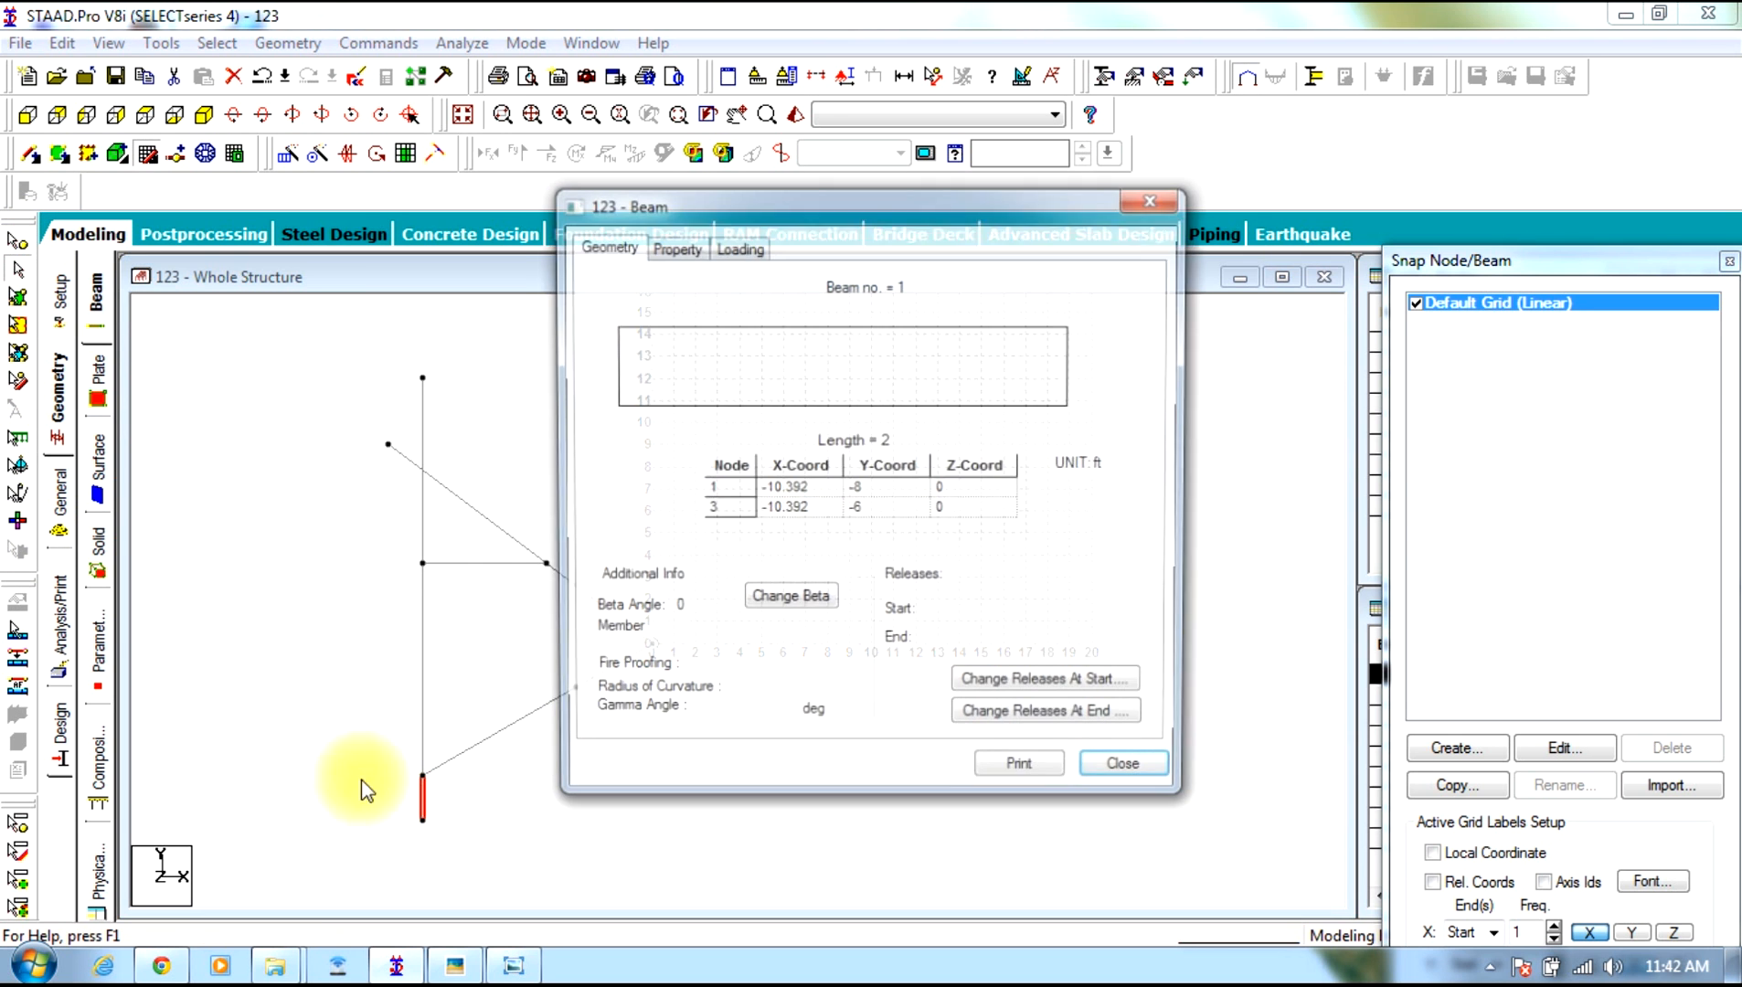
click(1117, 777)
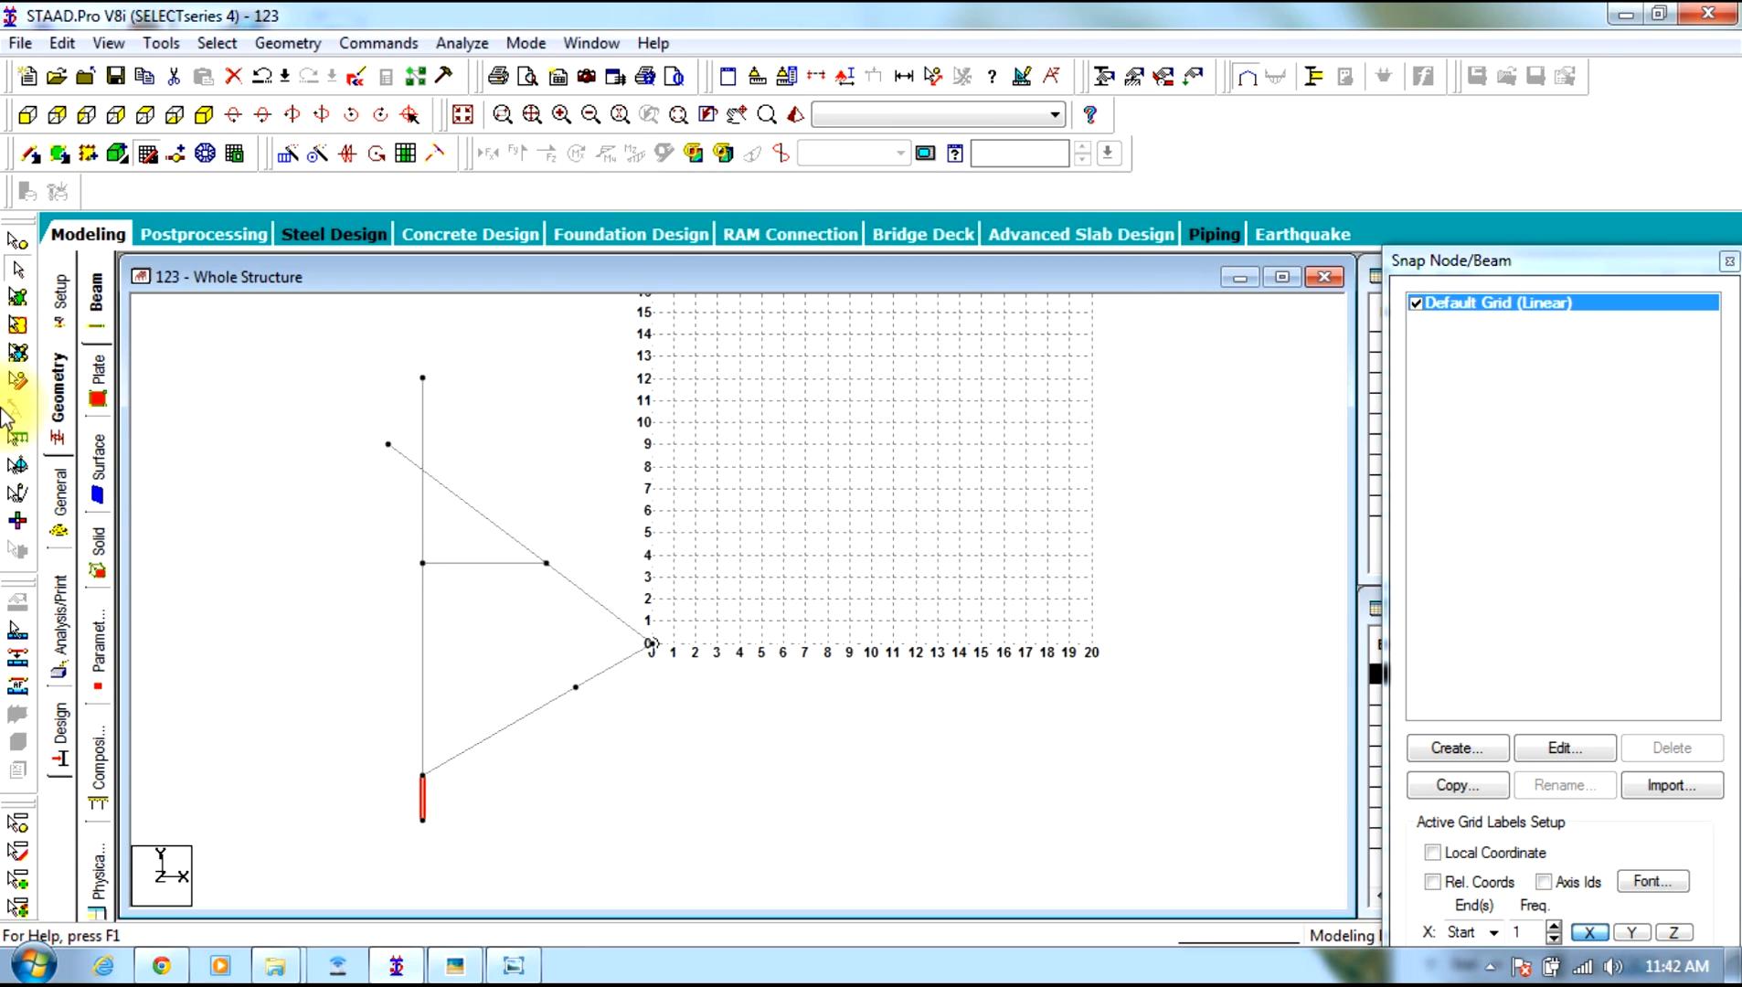
click(17, 268)
double_click(423, 820)
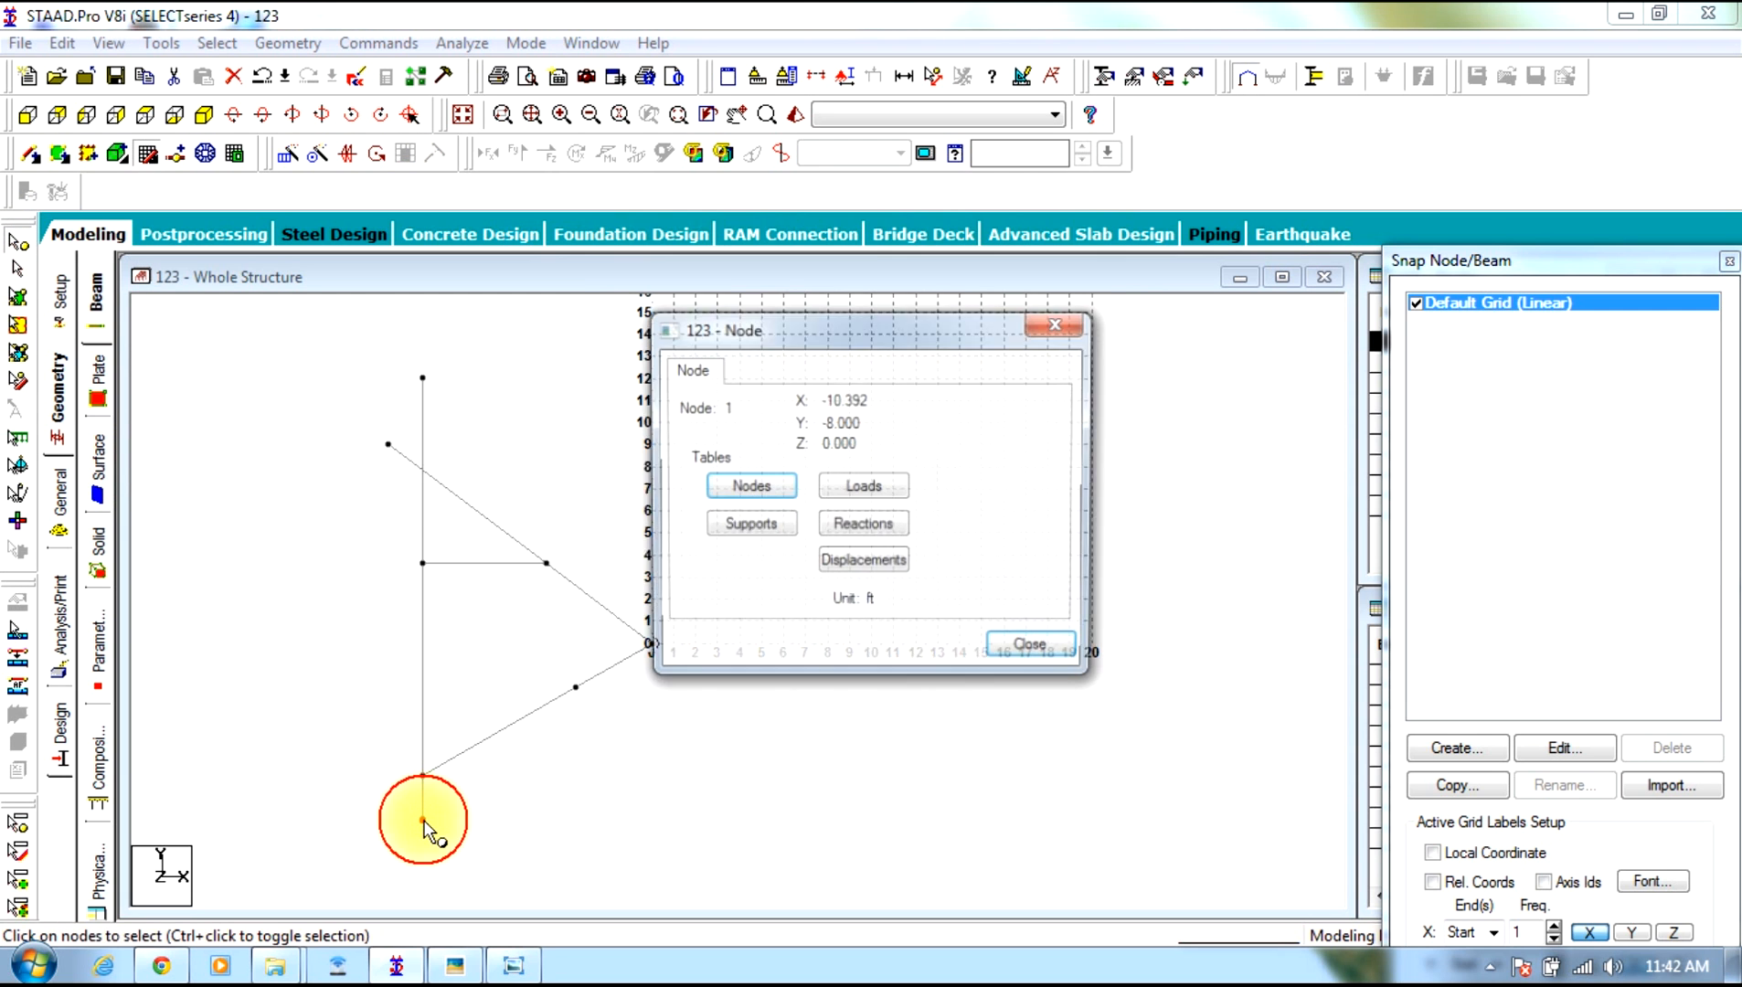
click(1059, 326)
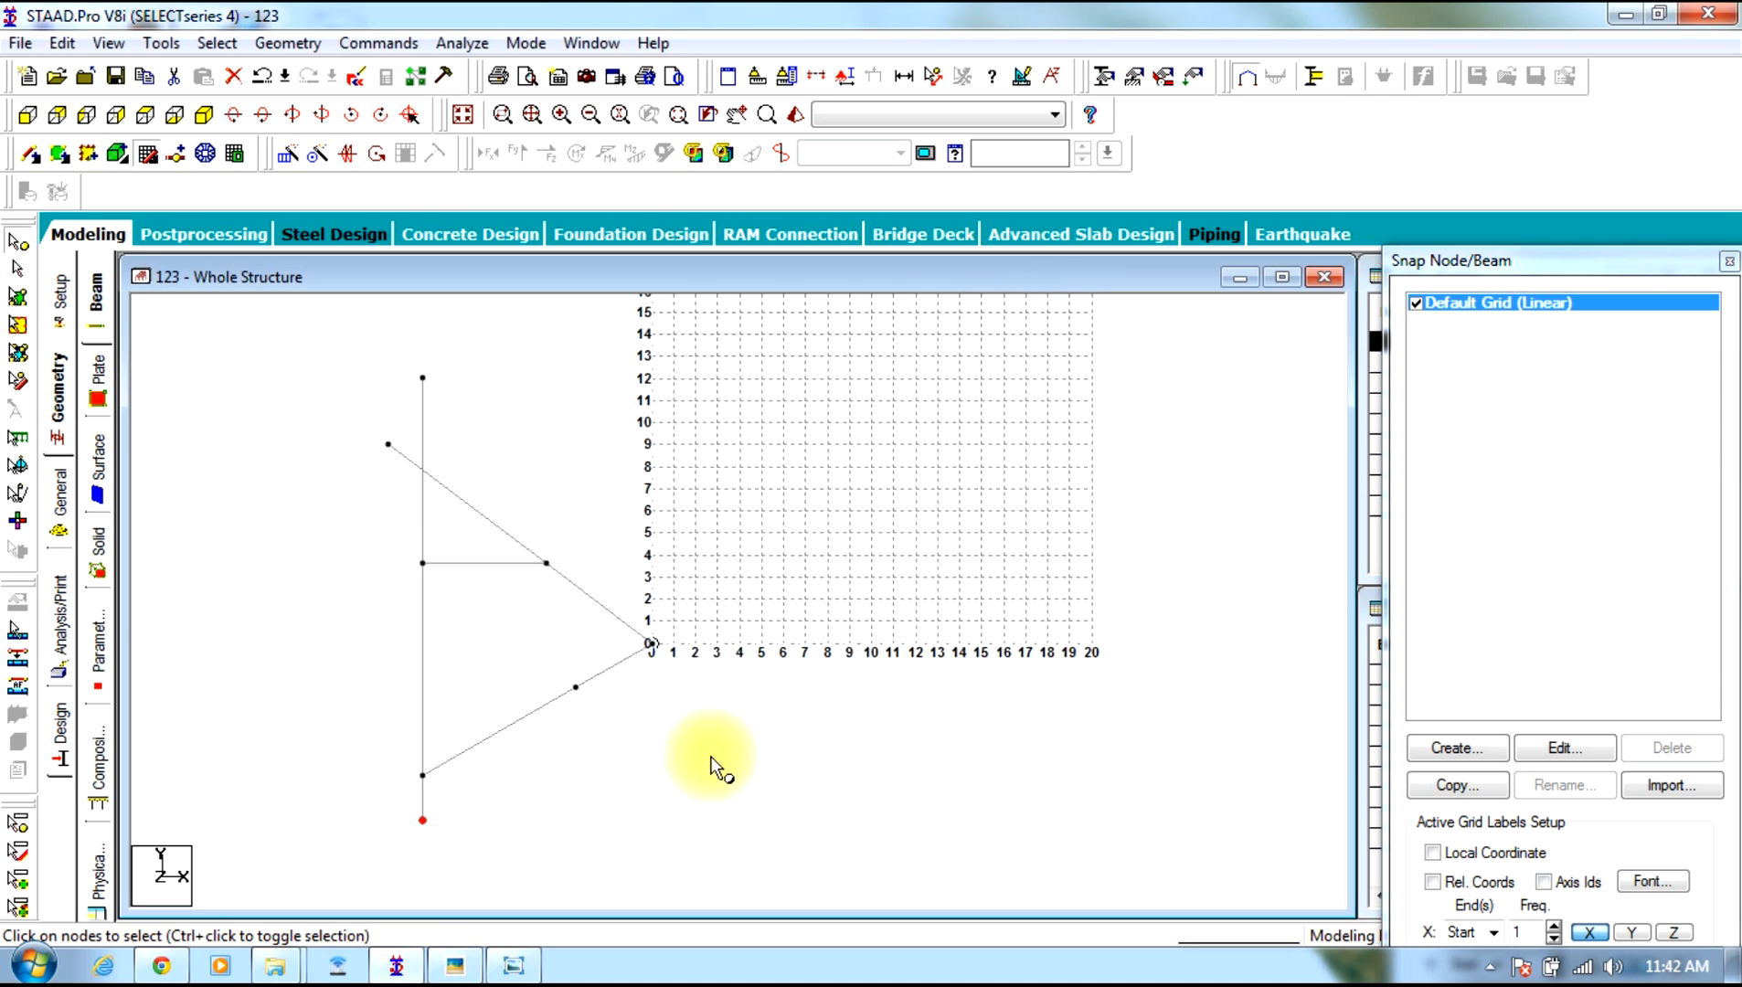
Move the whole structure by X 10.392 ft and Y 8 ft, splitting members at coinciding nodes, and decline the auto save
drag(914, 839, 206, 350)
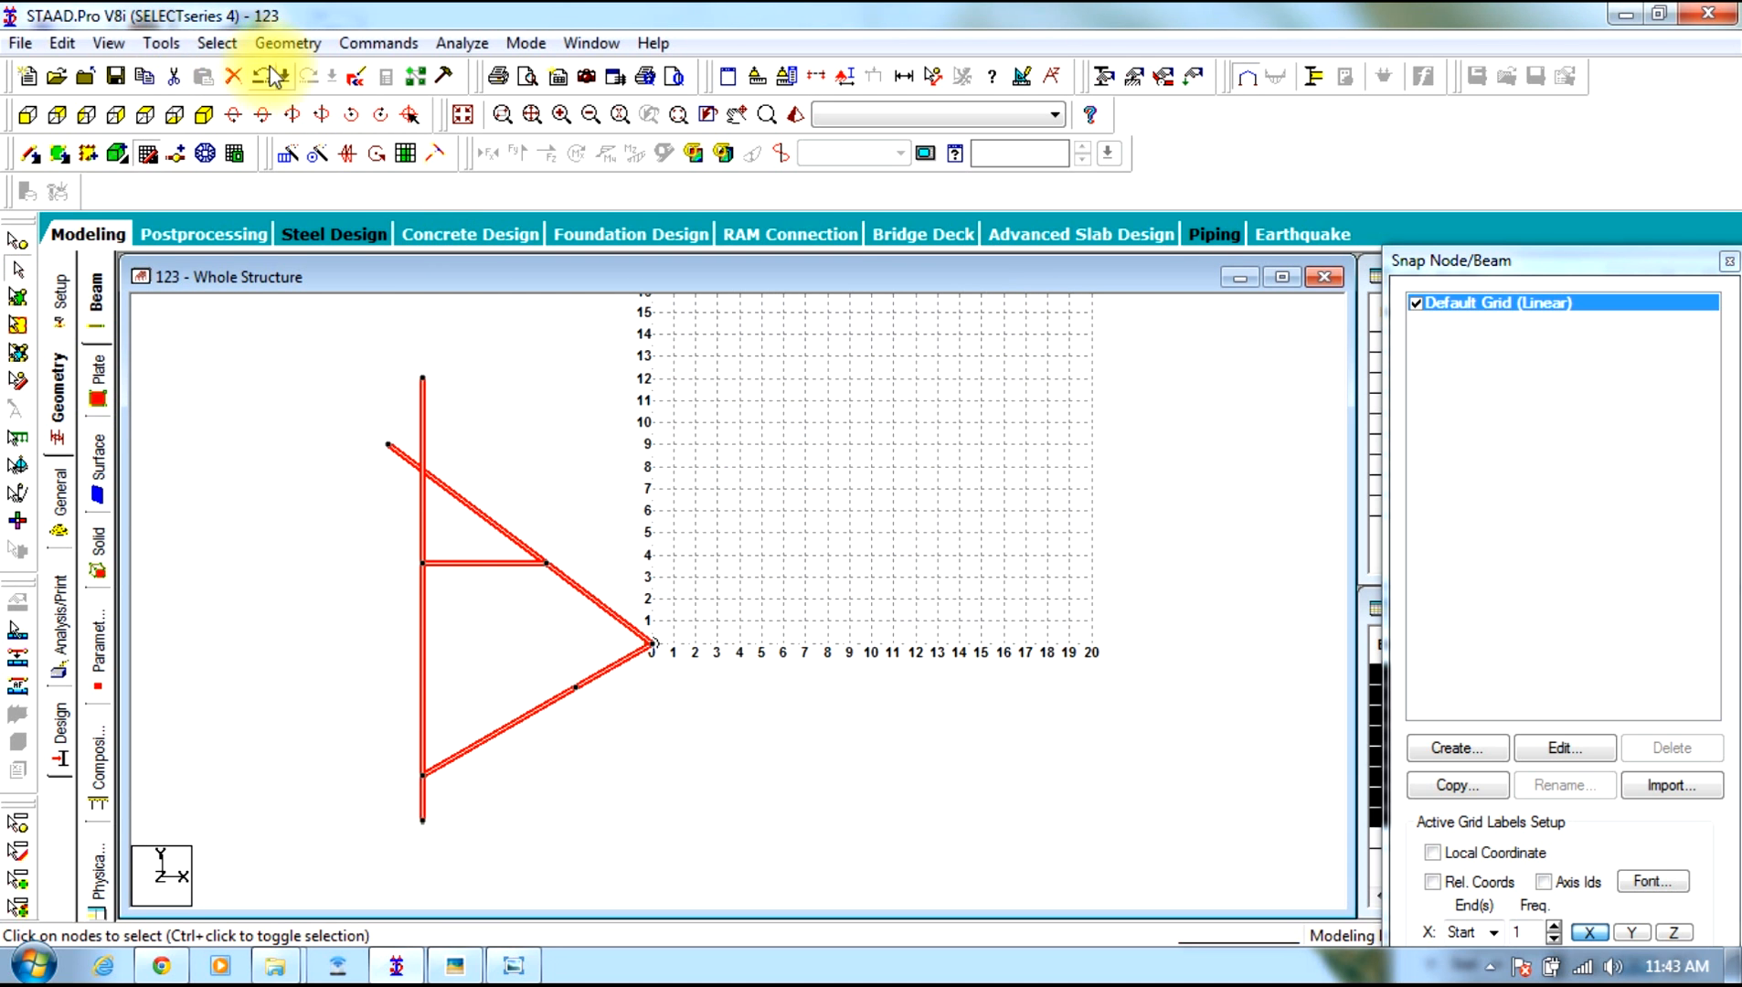
right_click(422, 484)
click(491, 402)
double_click(748, 500)
text(10.39)
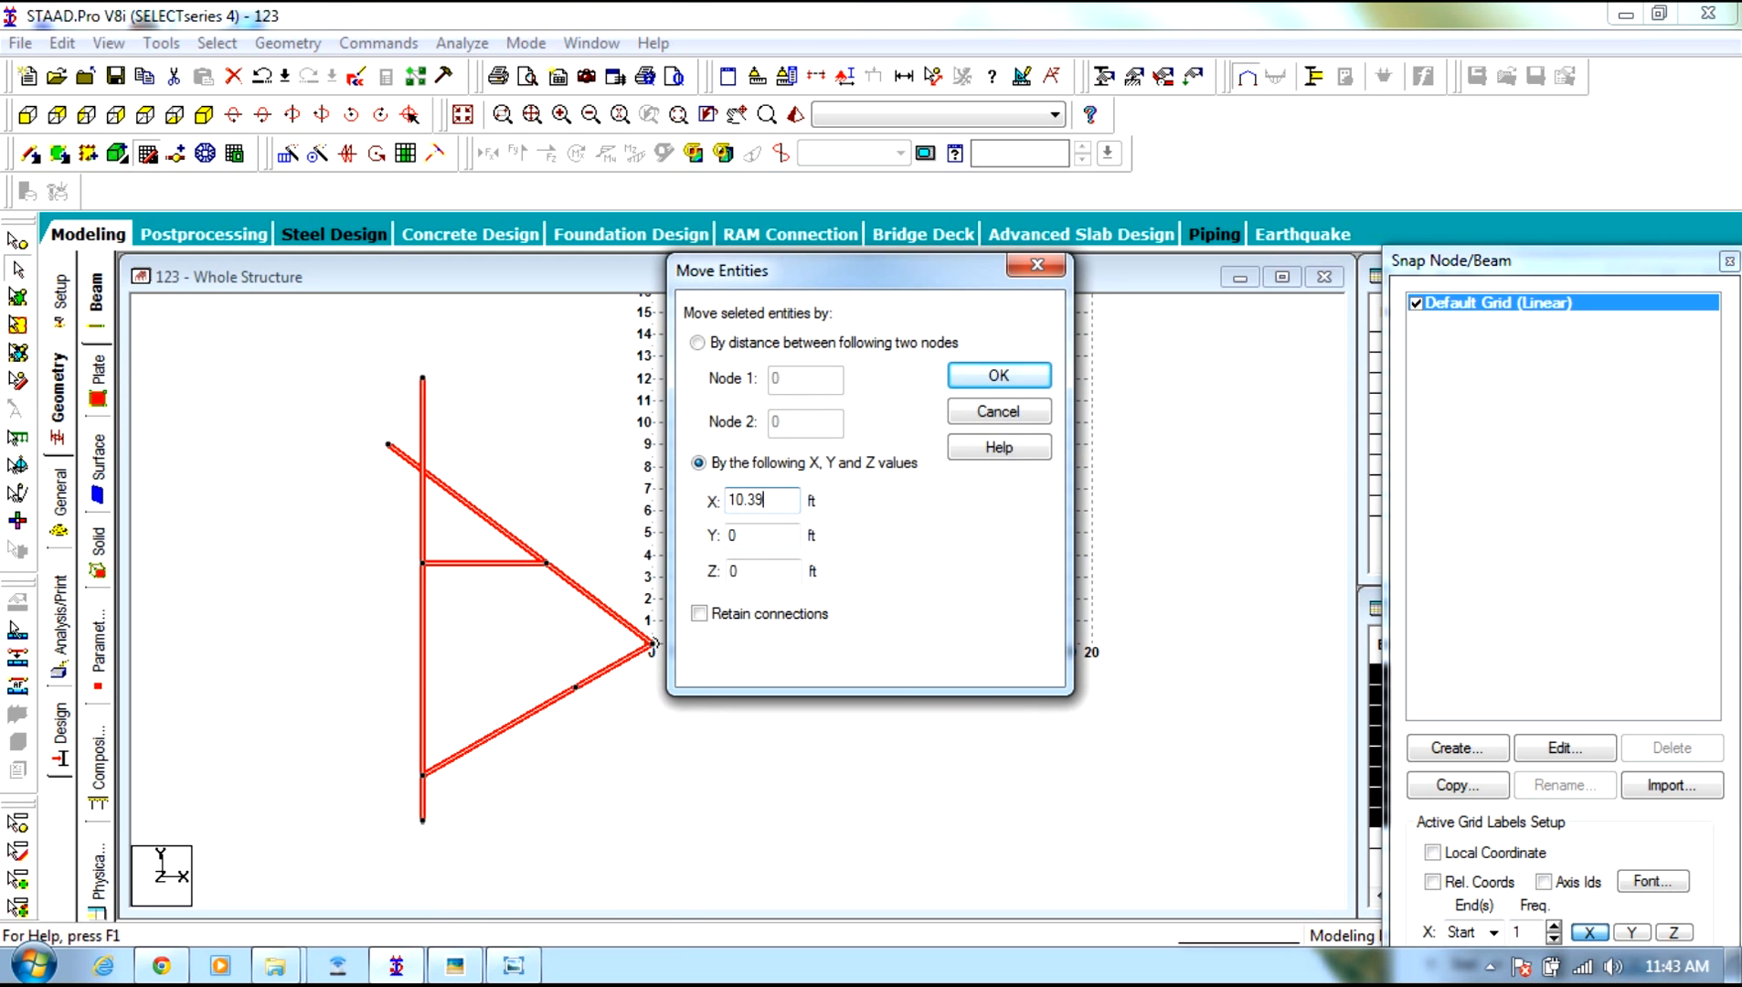
text(2)
click(749, 551)
double_click(758, 537)
text(8)
click(1002, 374)
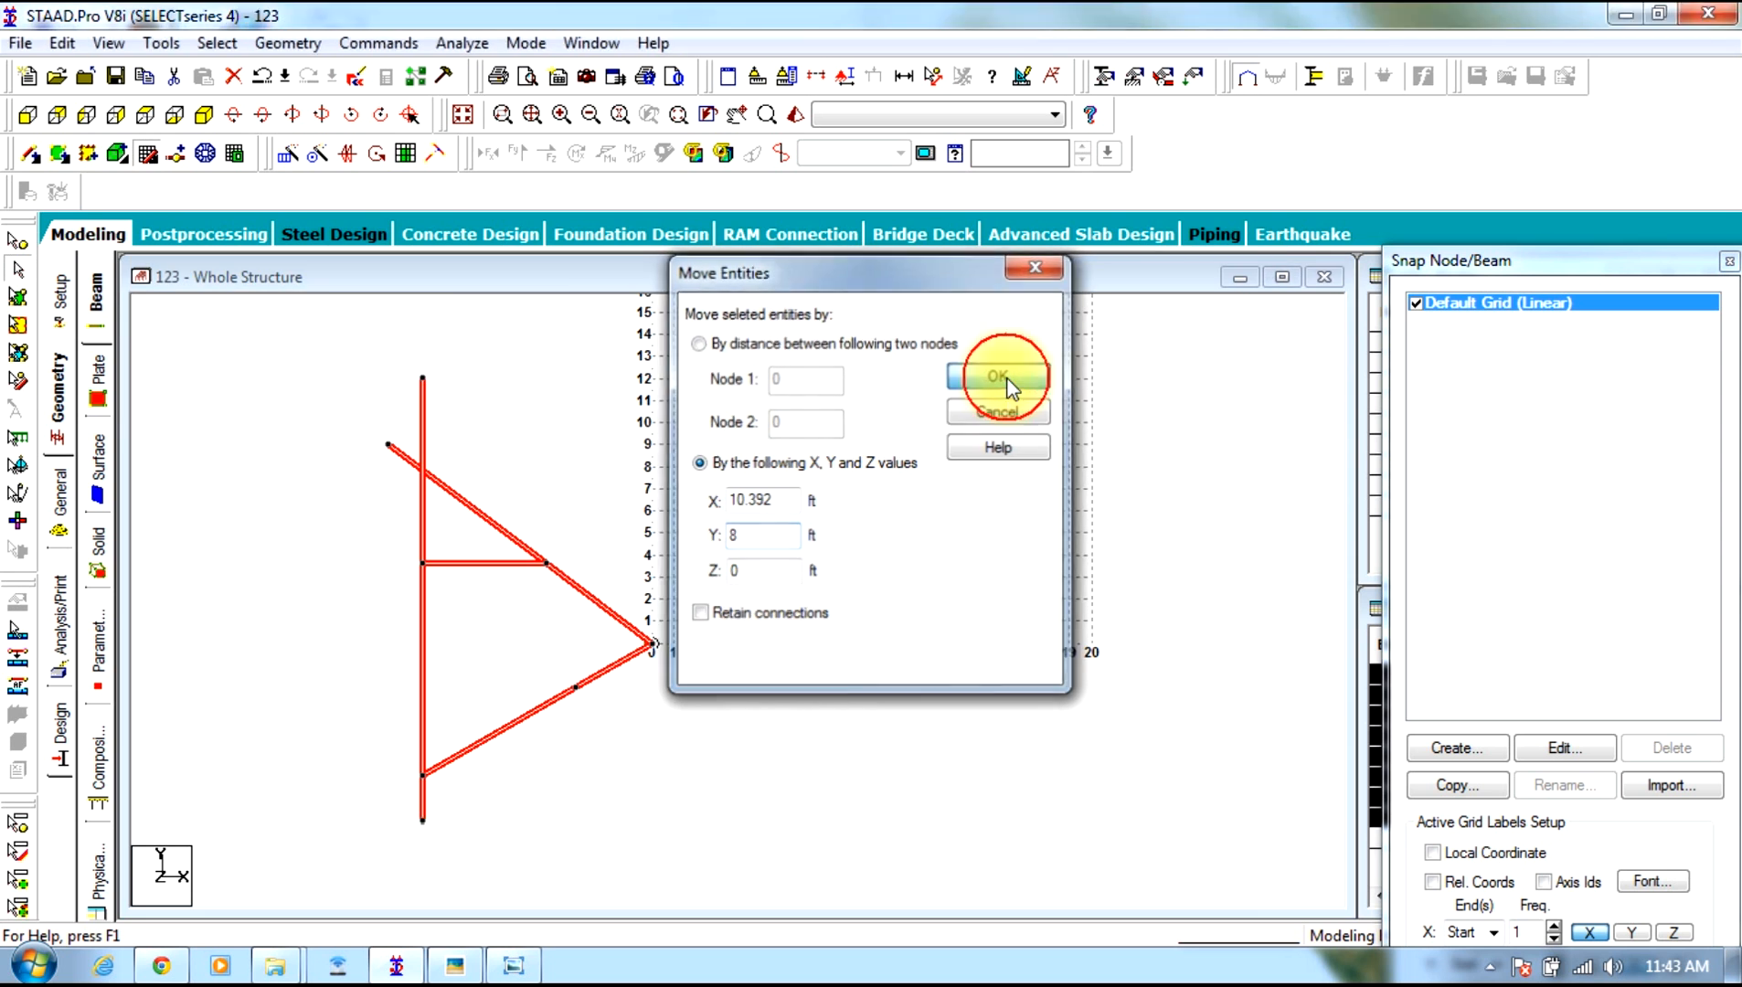
click(957, 550)
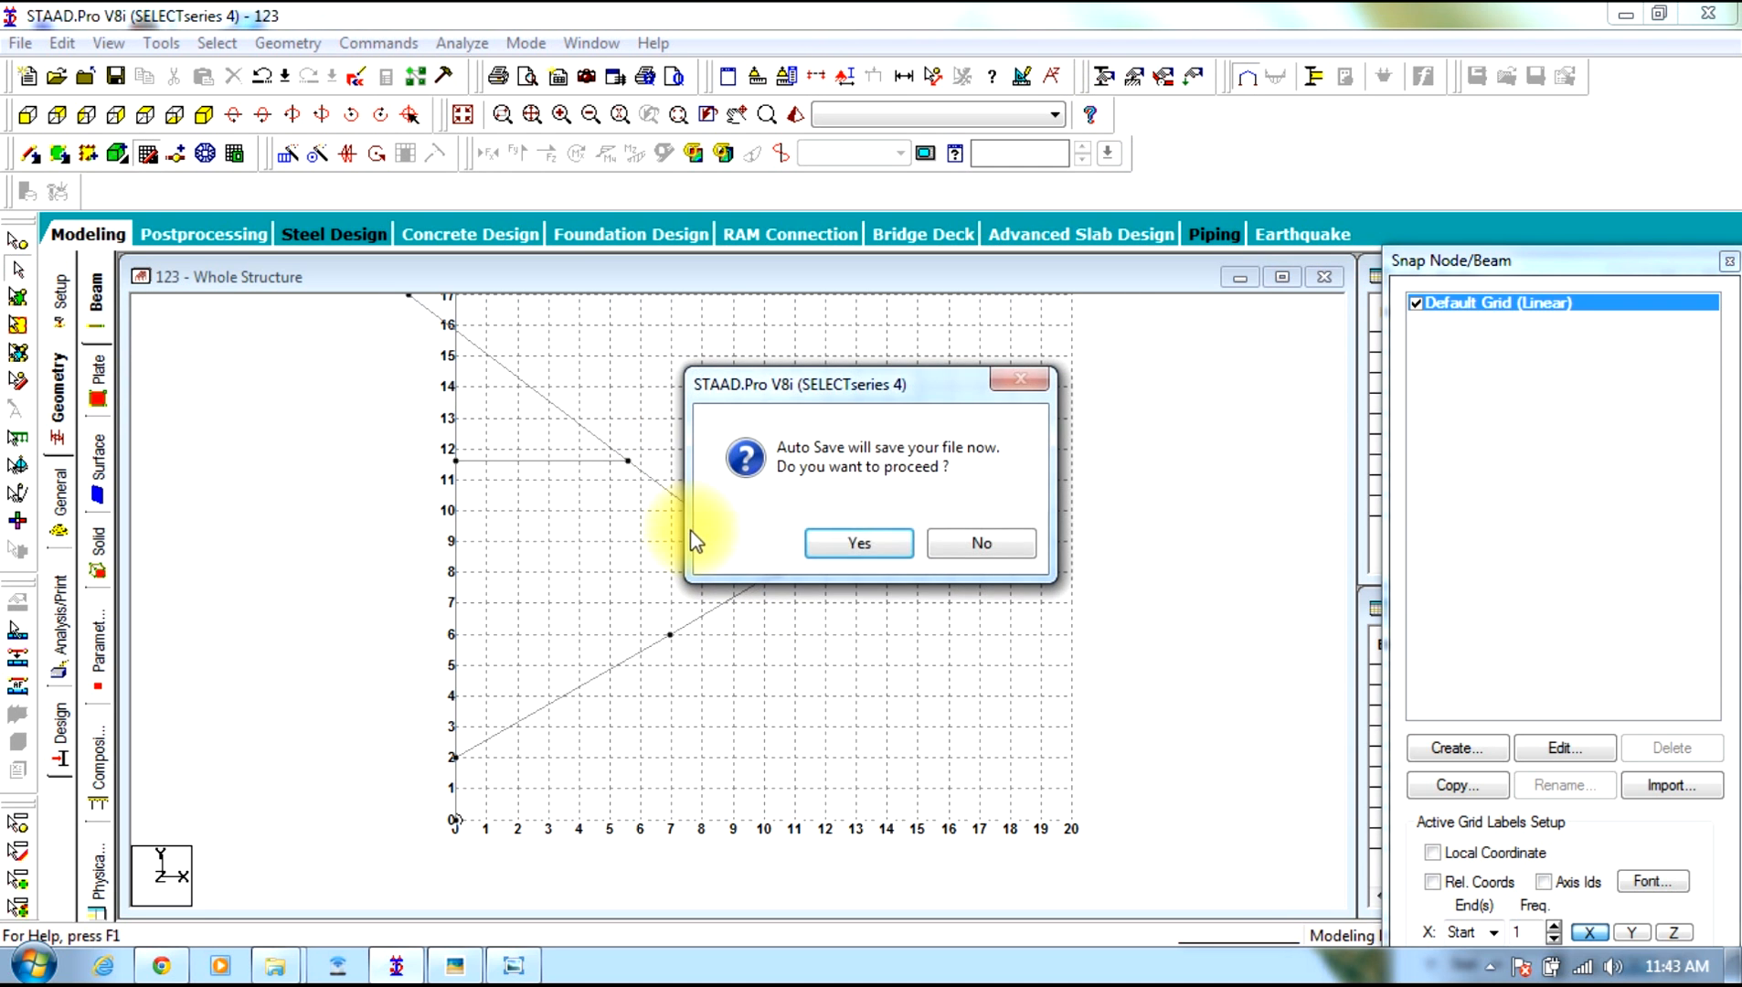
click(965, 542)
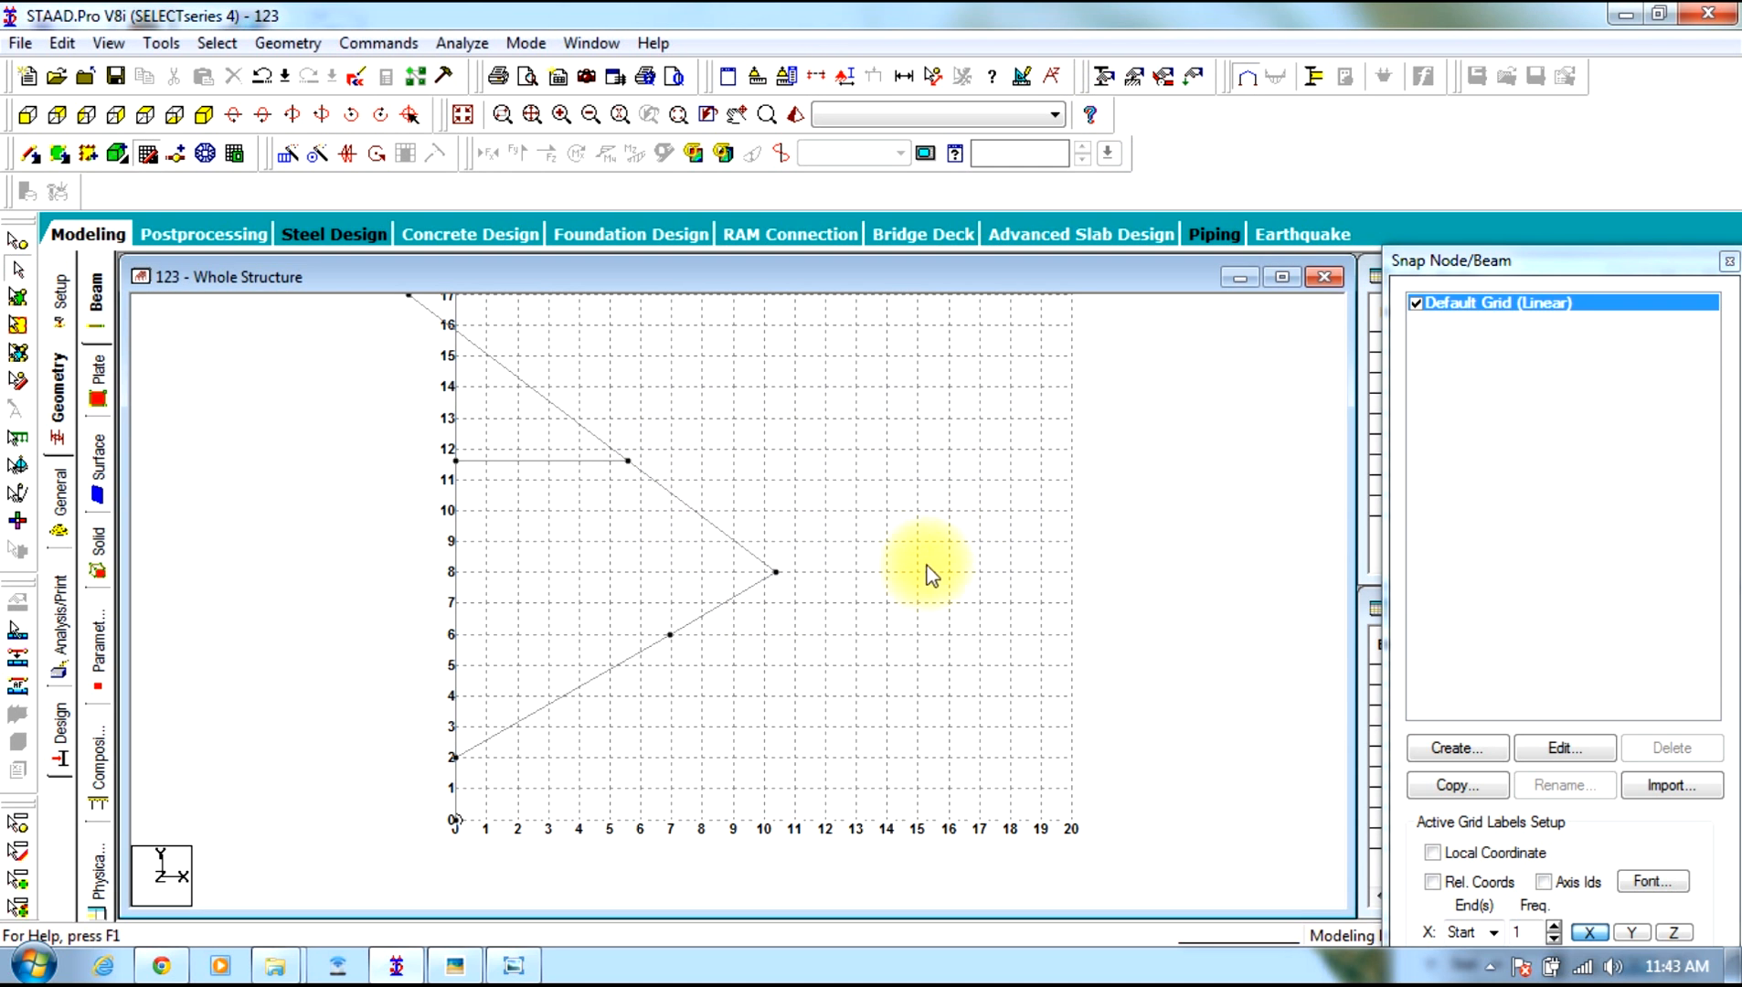
Check the coordinates of the cable node where the horizontal beam meets it
click(18, 241)
click(629, 461)
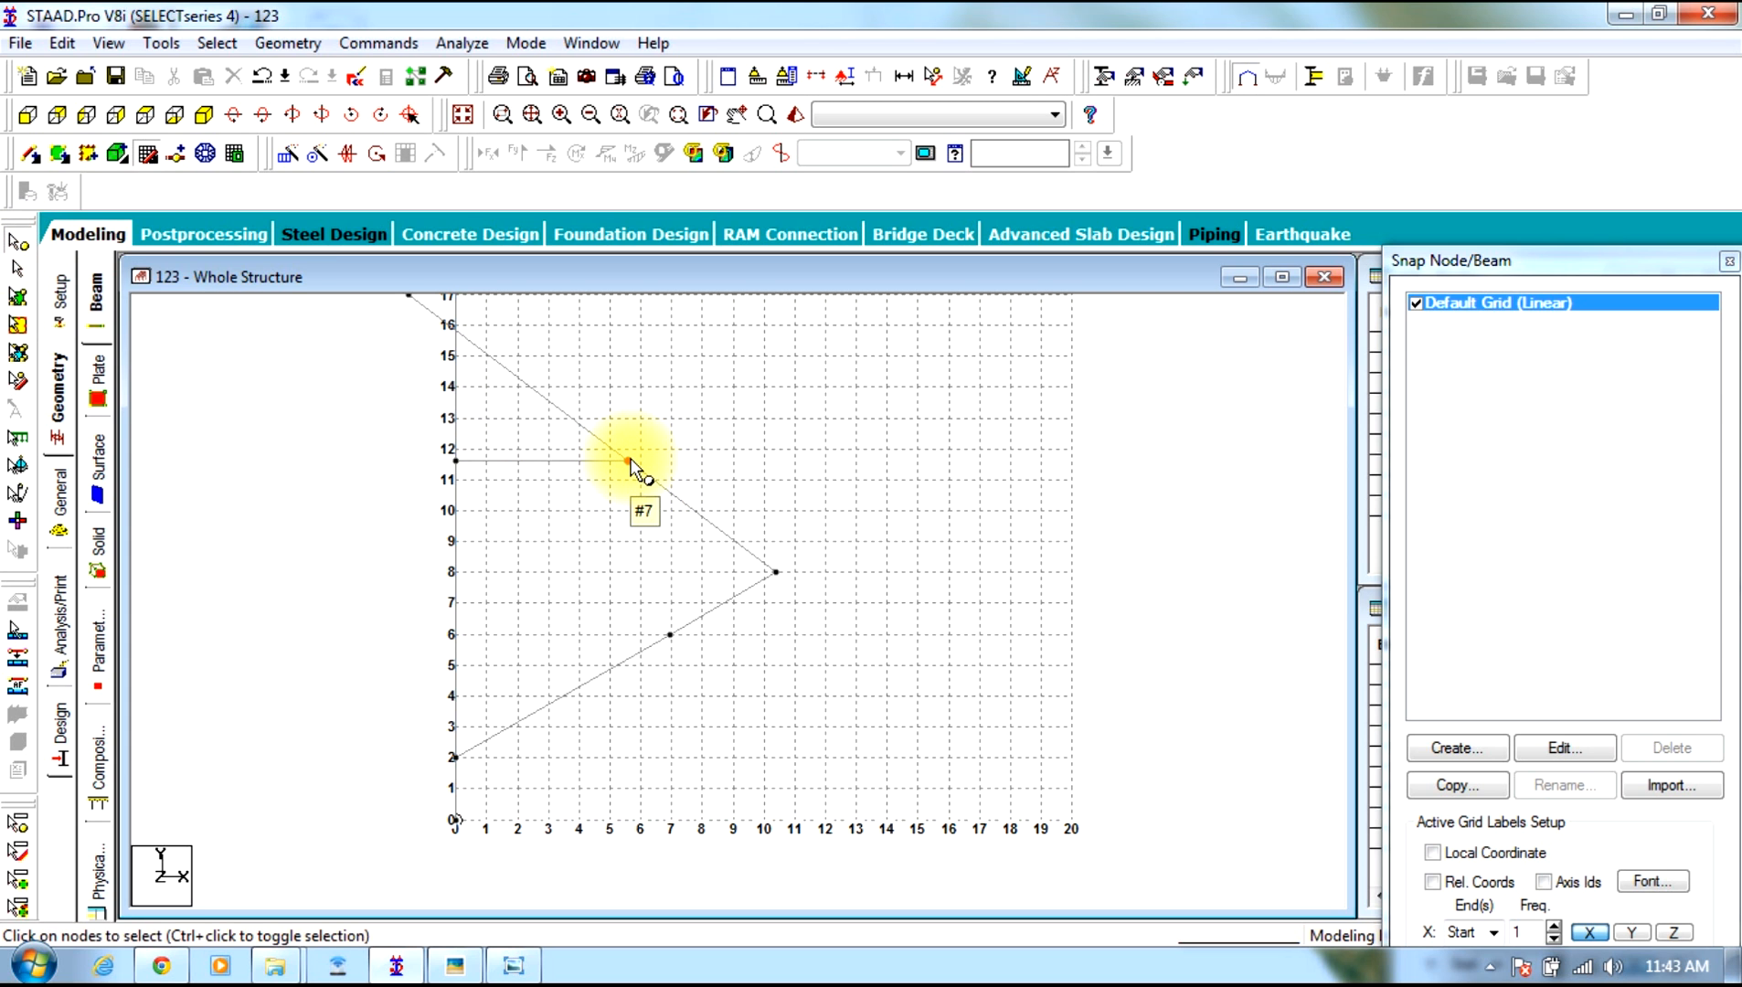
double_click(629, 460)
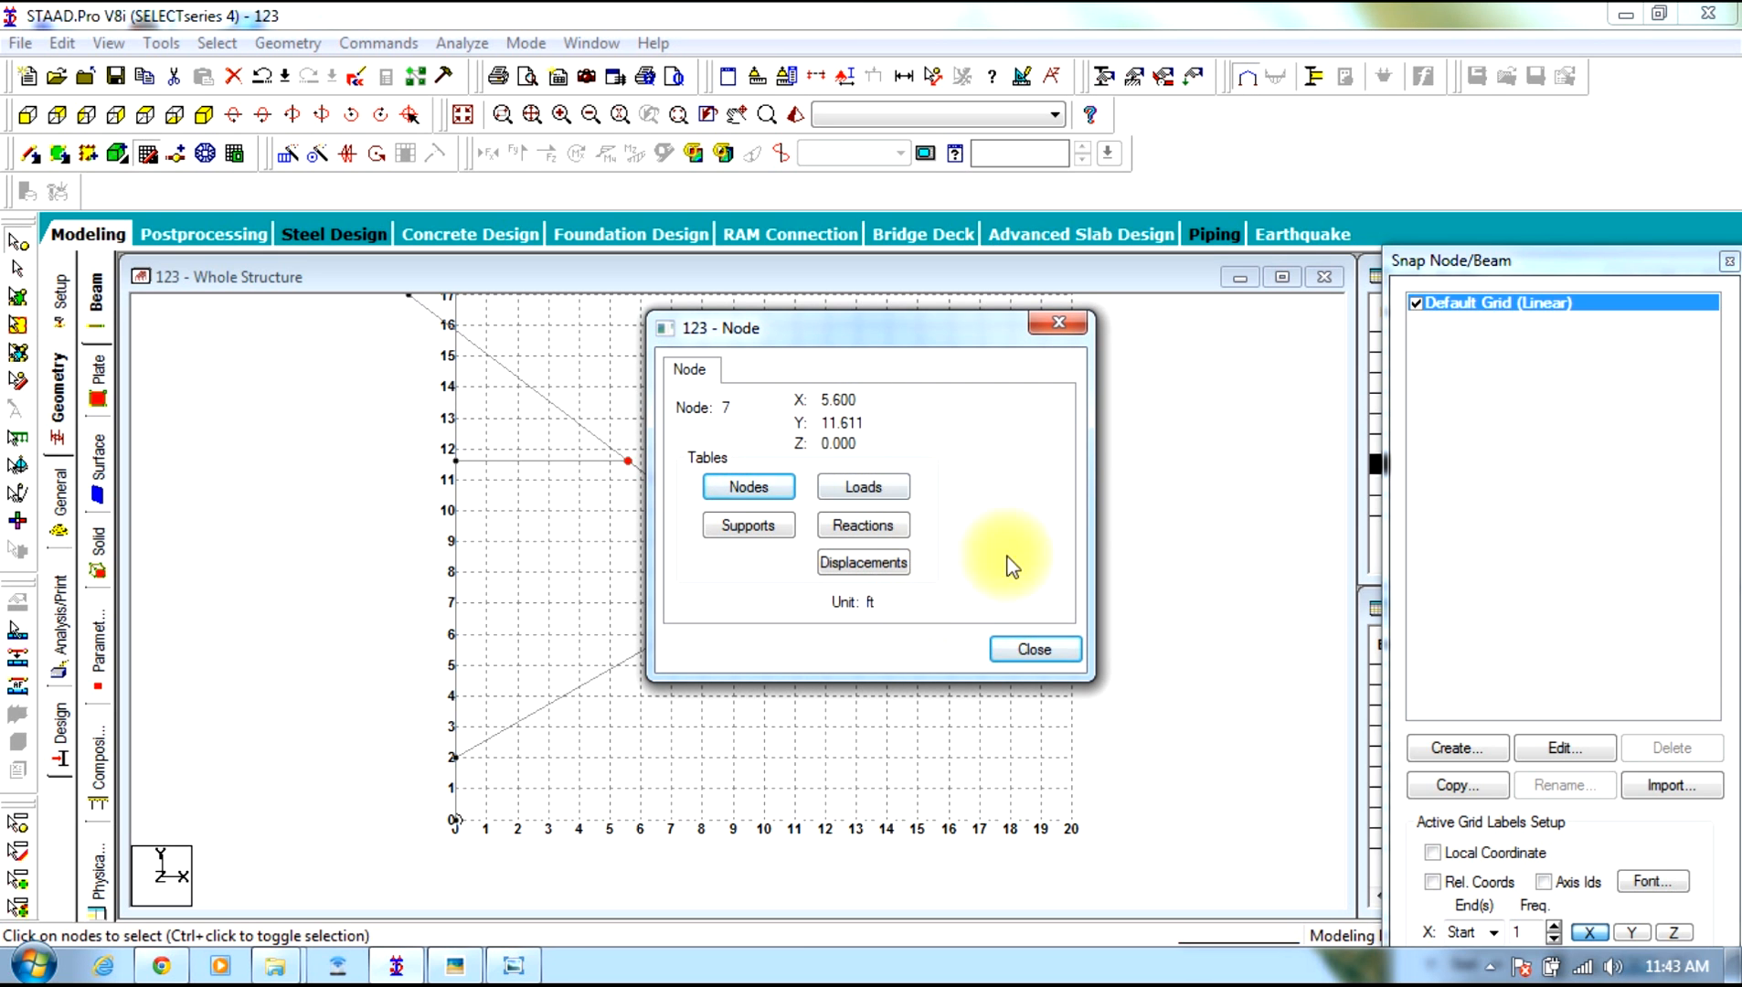
click(1057, 651)
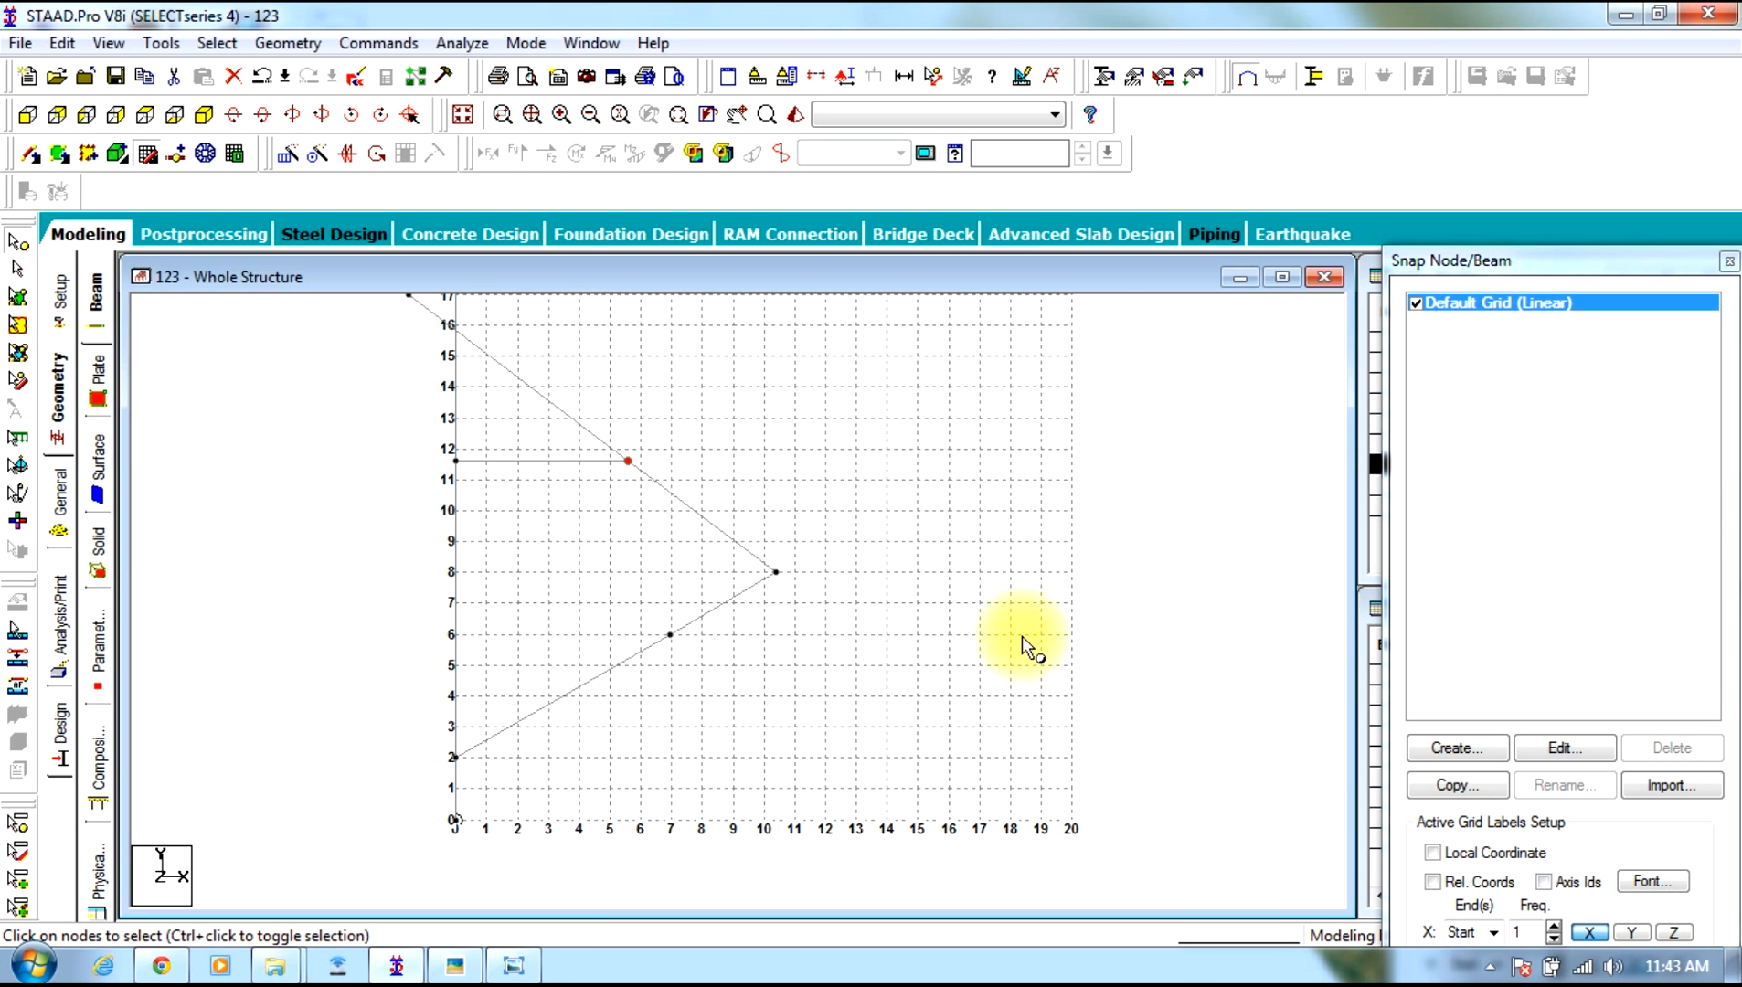
Move all beams by X -5.6 ft and Y -11.611 ft, splitting existing members at coinciding nodes
click(18, 272)
drag(995, 896, 148, 239)
scroll(408, 462, down, 6)
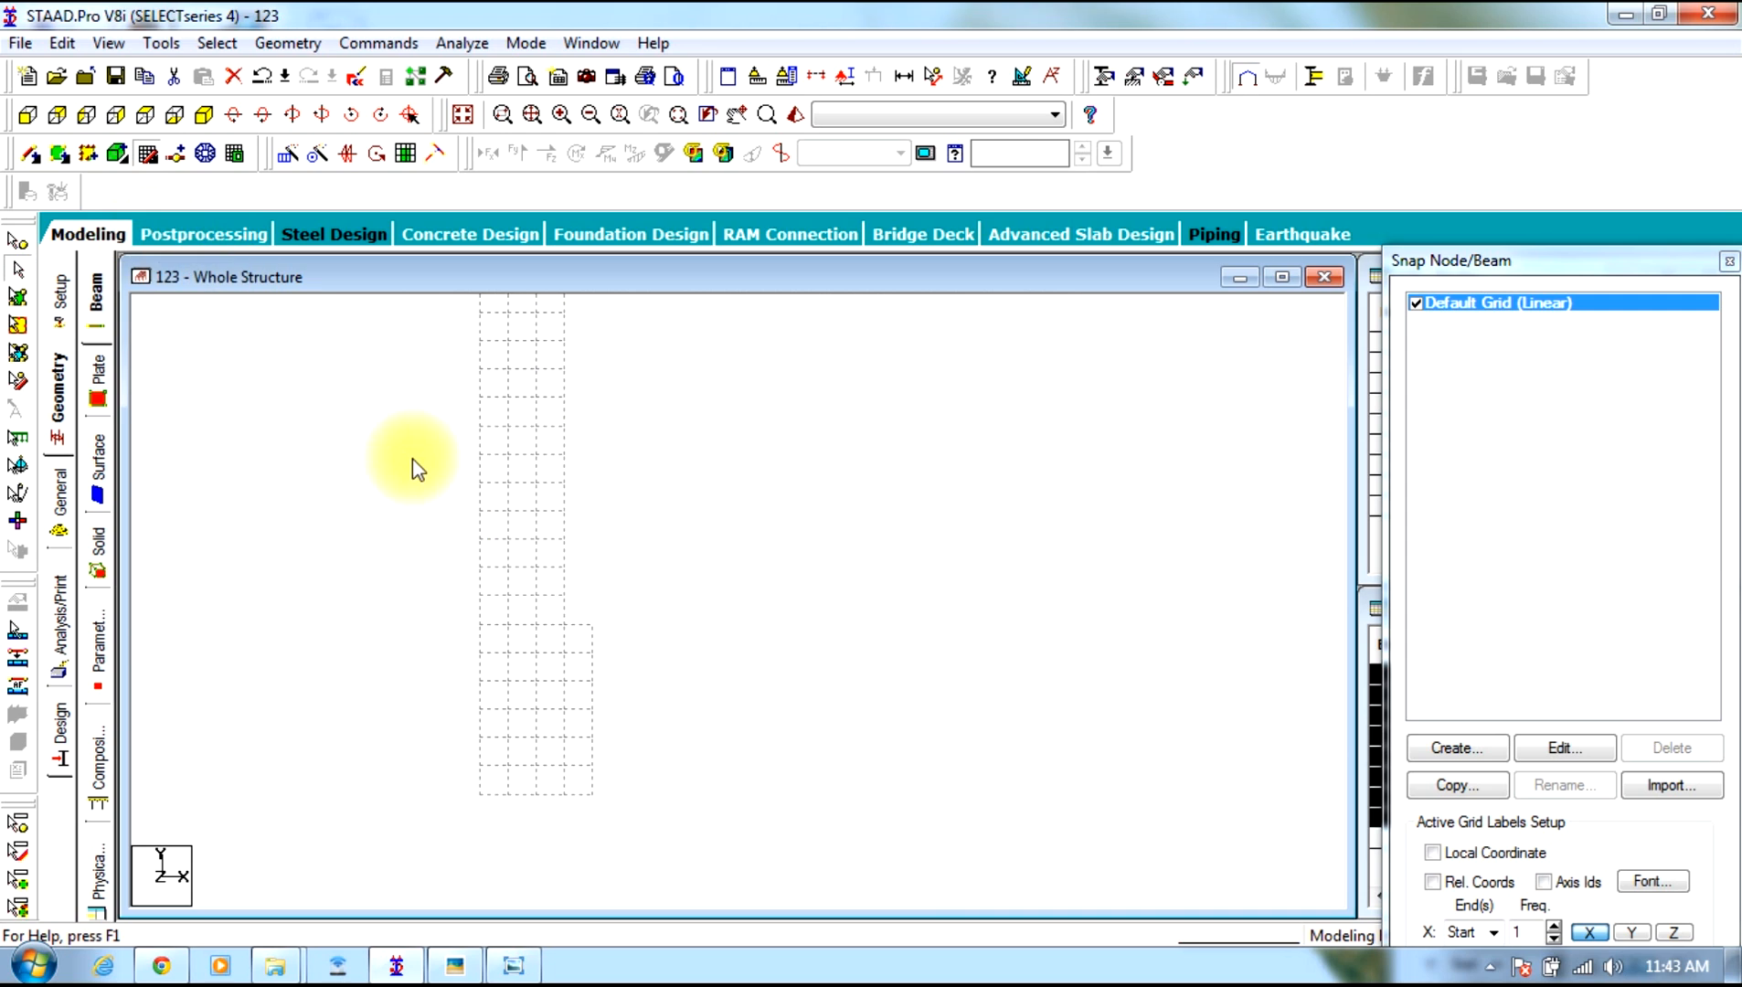
click(288, 43)
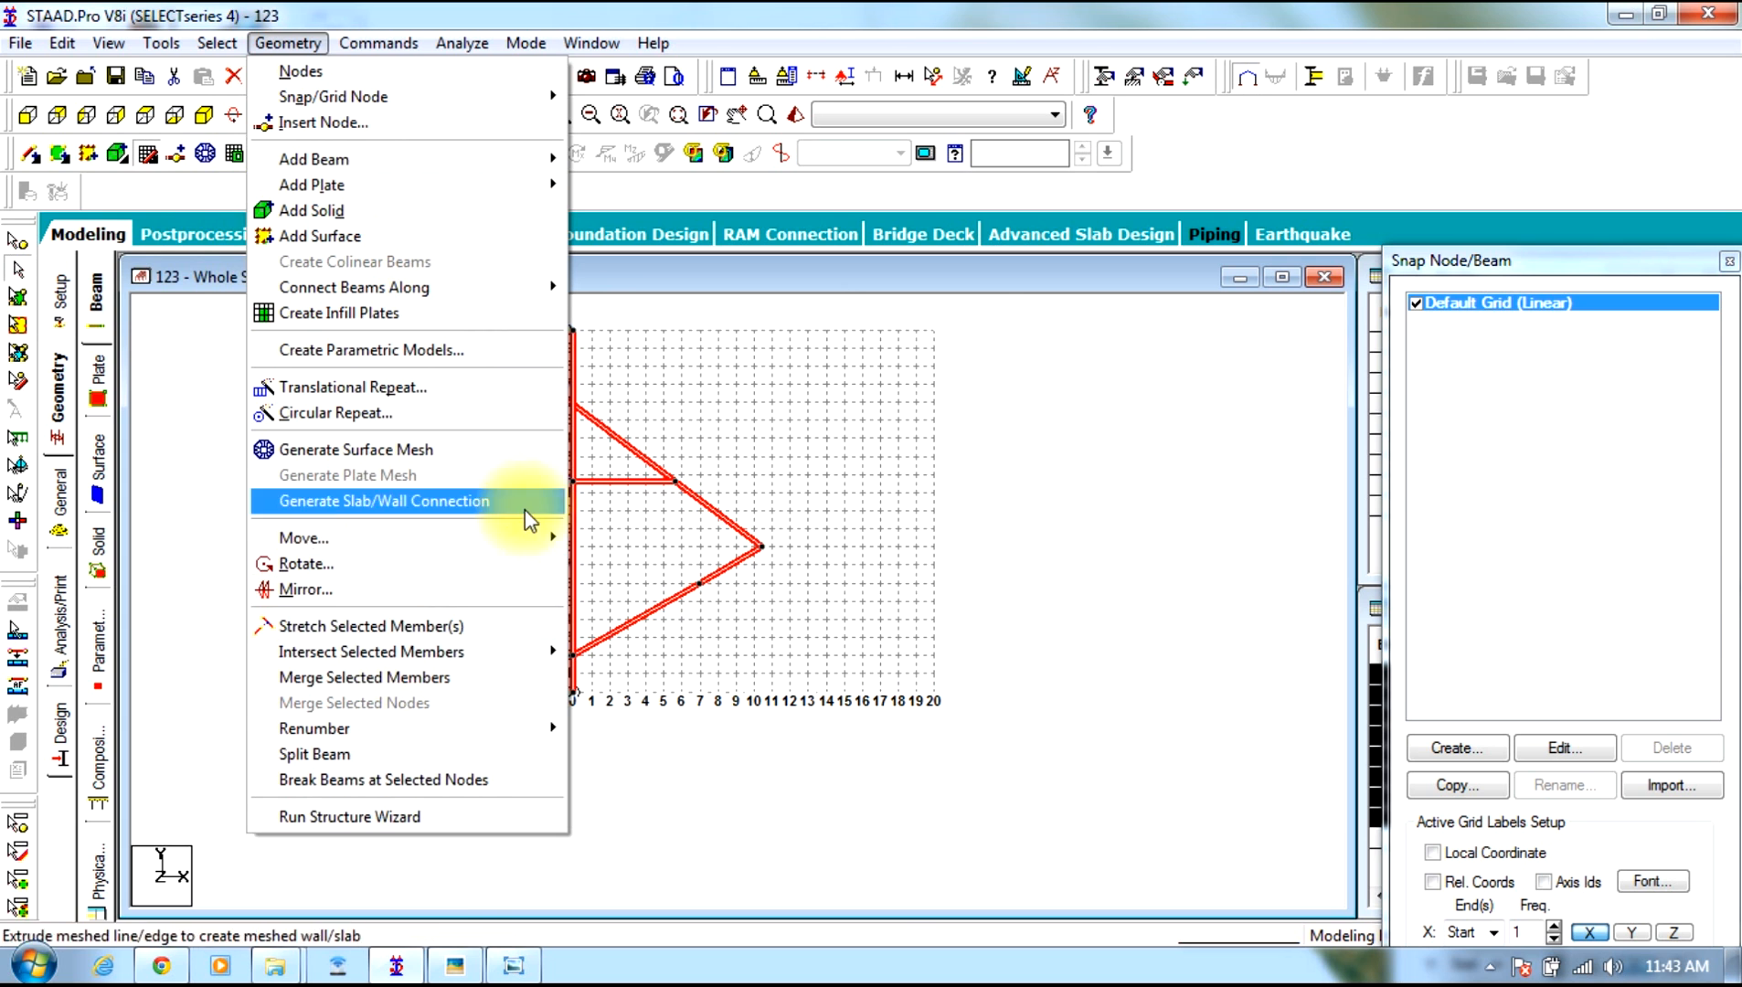
mouse_move(558, 539)
click(622, 589)
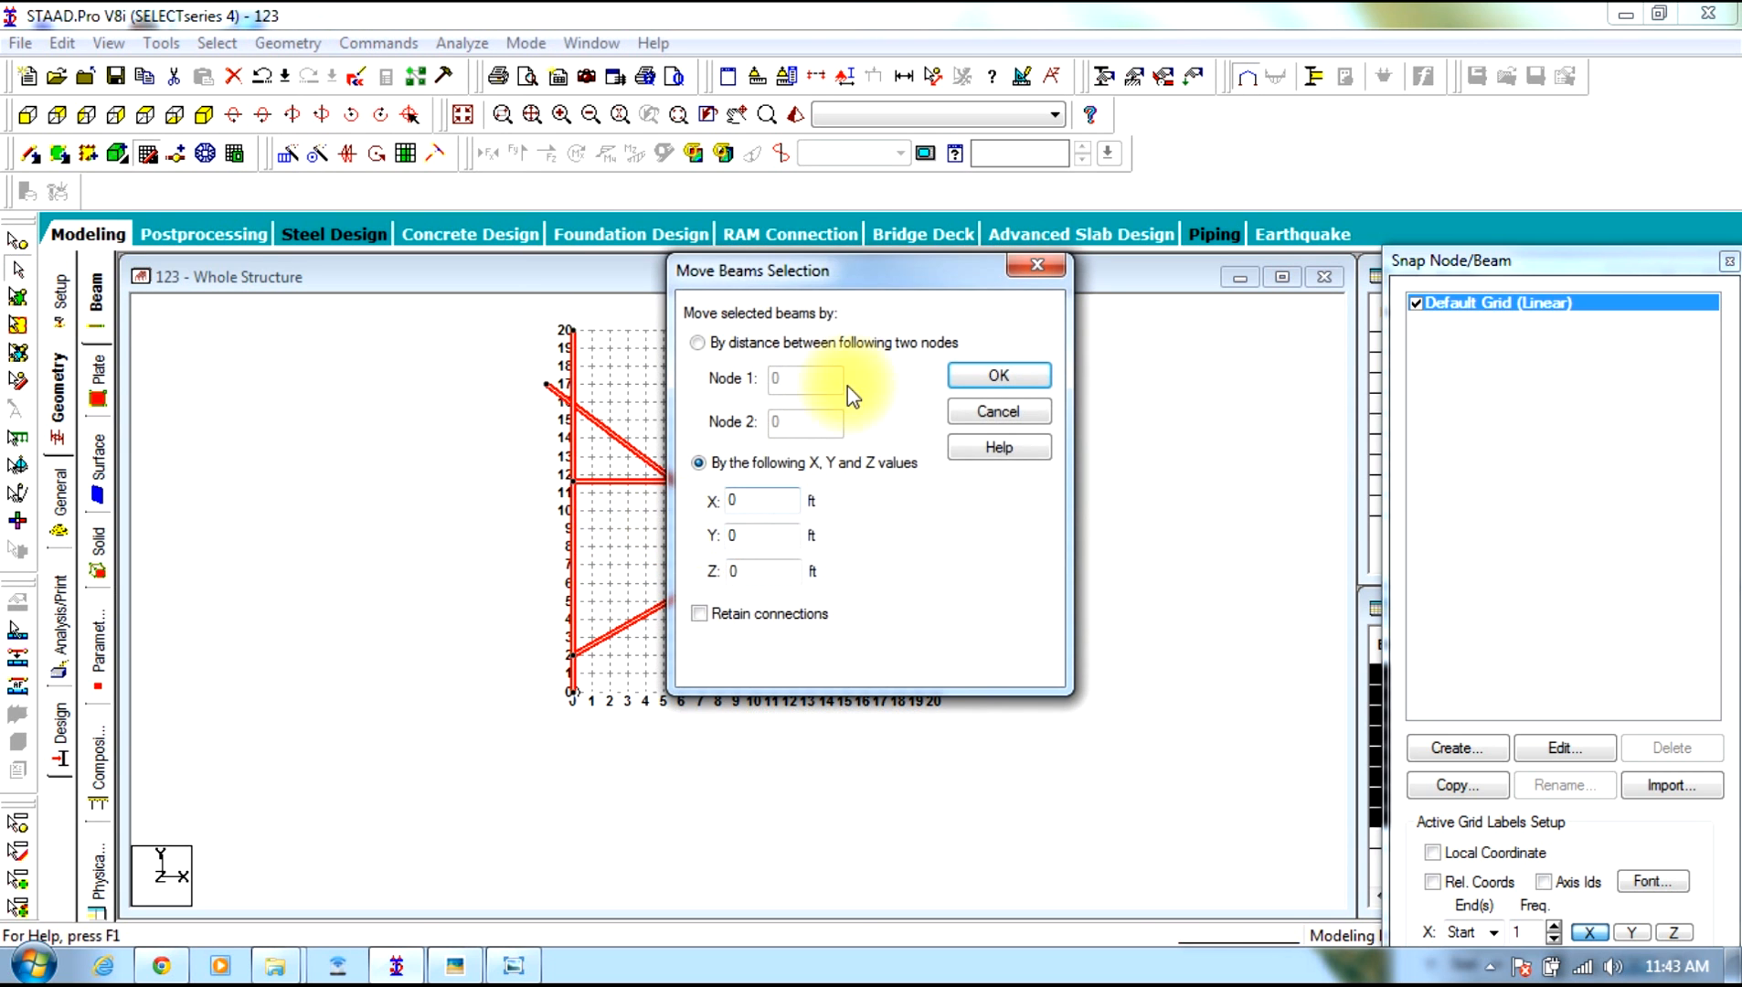
double_click(763, 502)
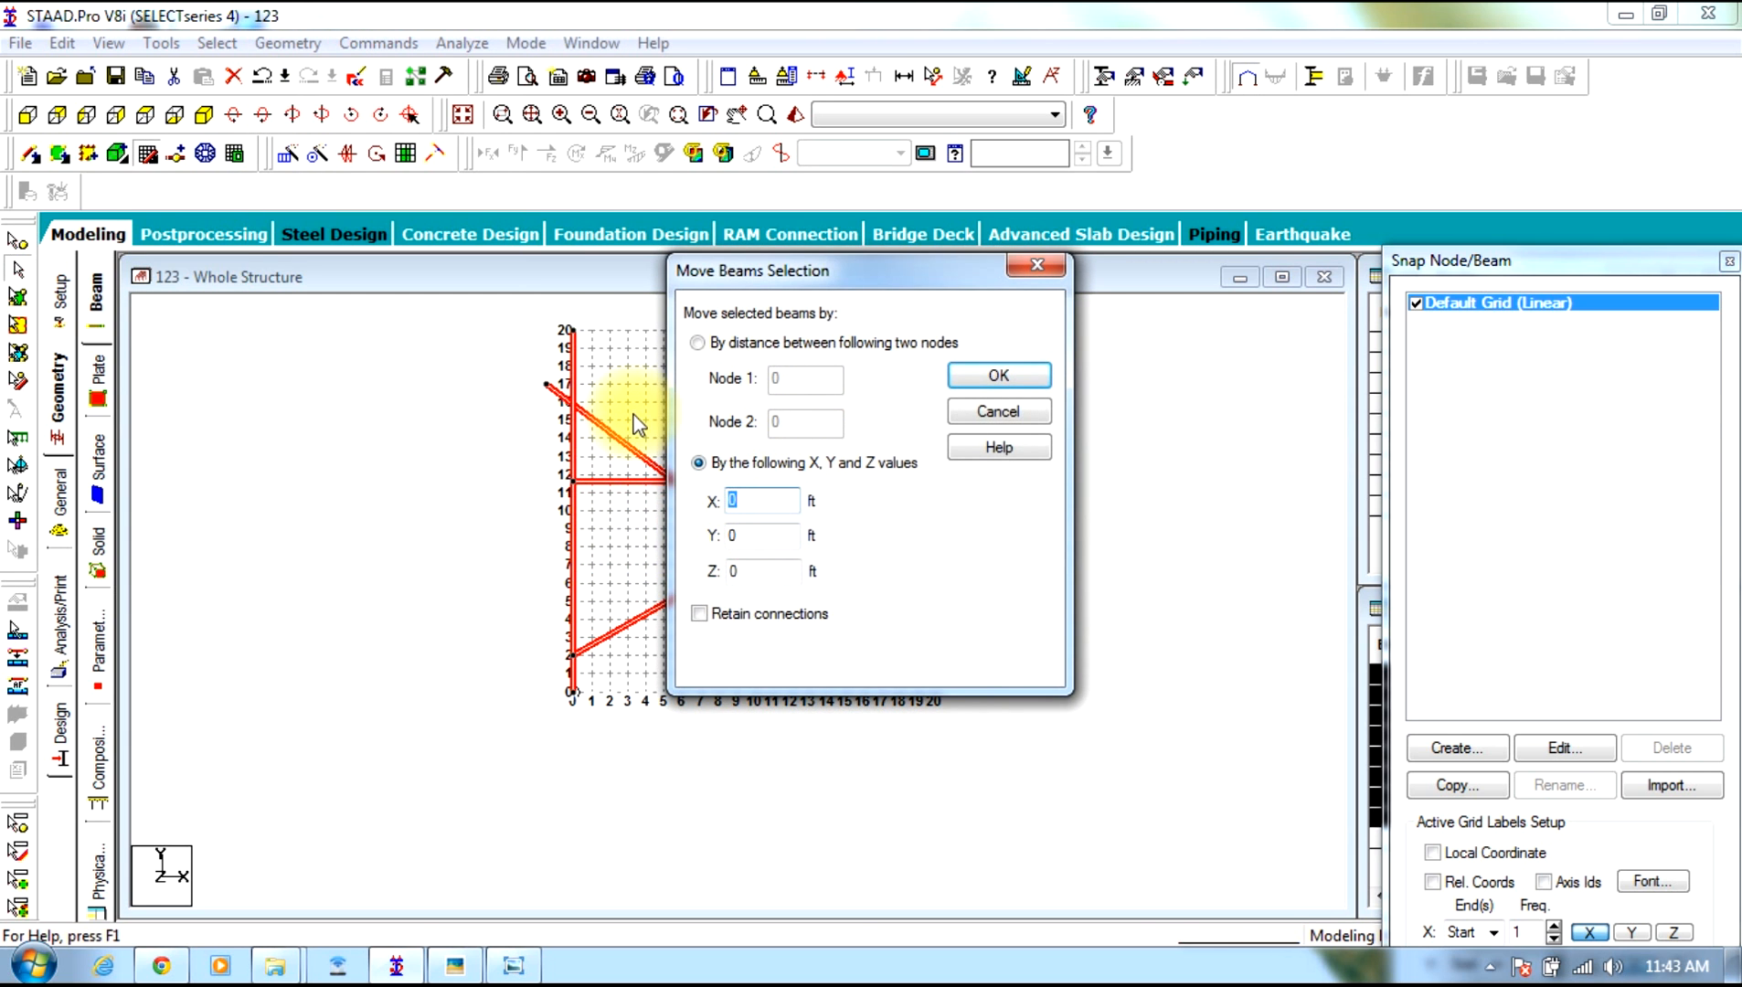
text(-5.6)
double_click(764, 535)
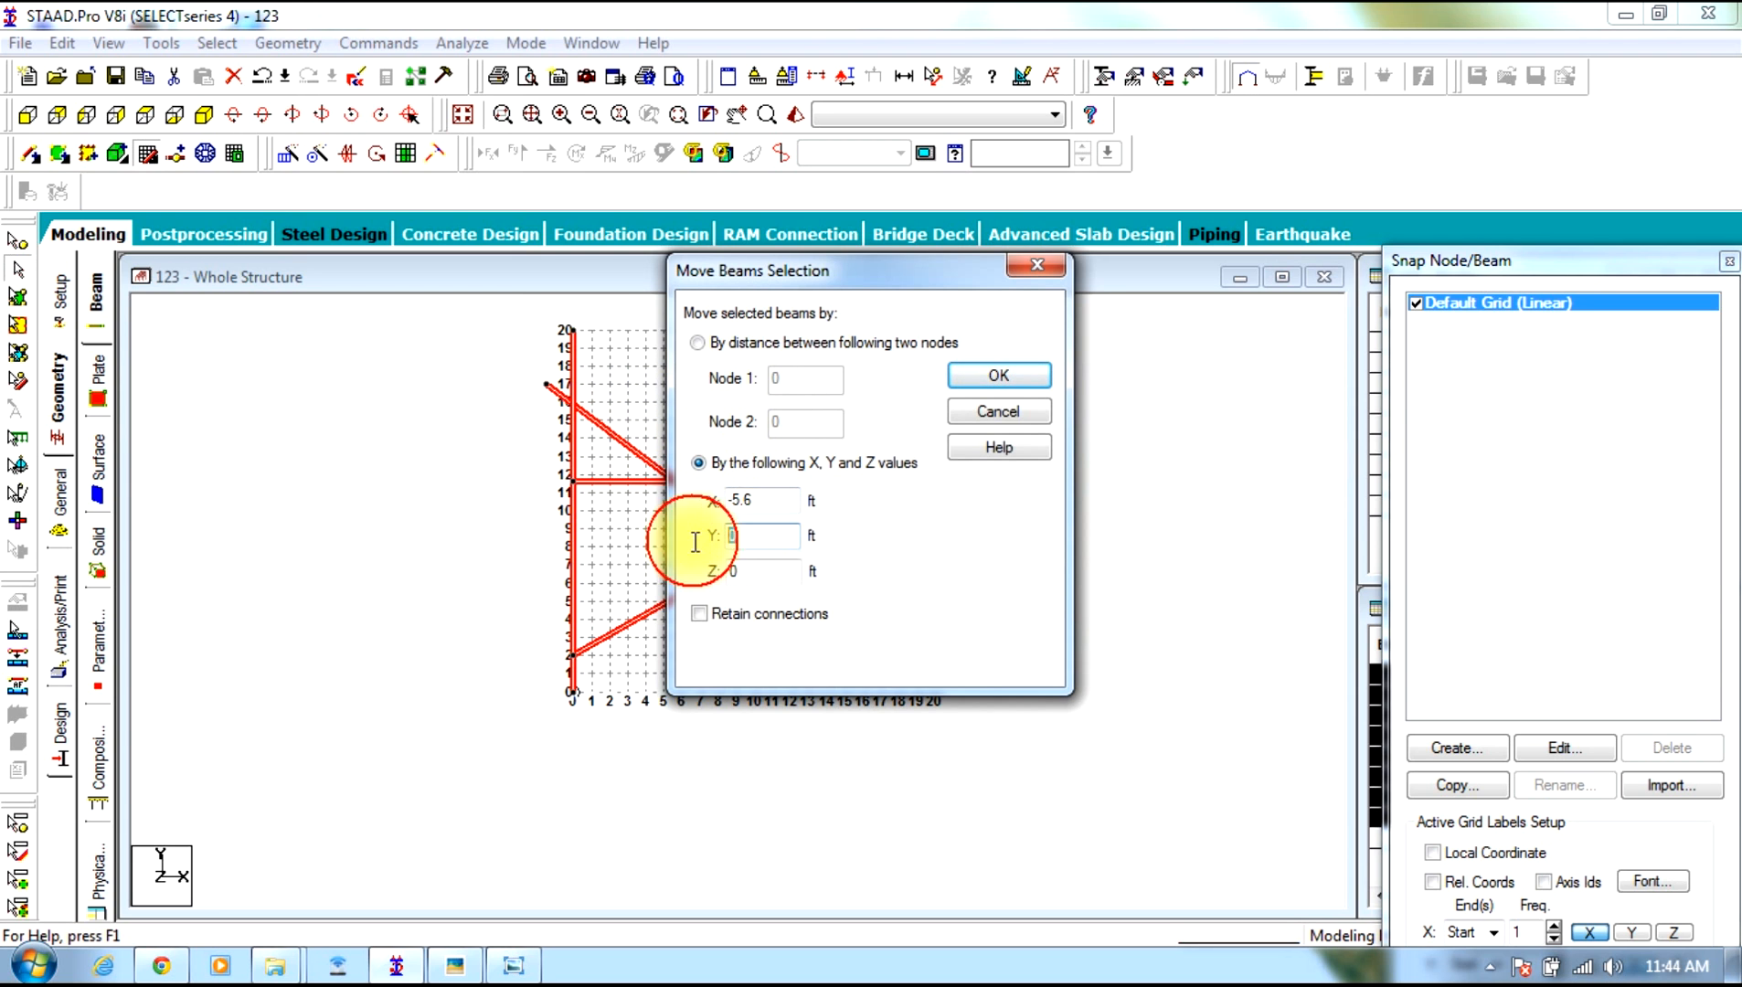
text(-11)
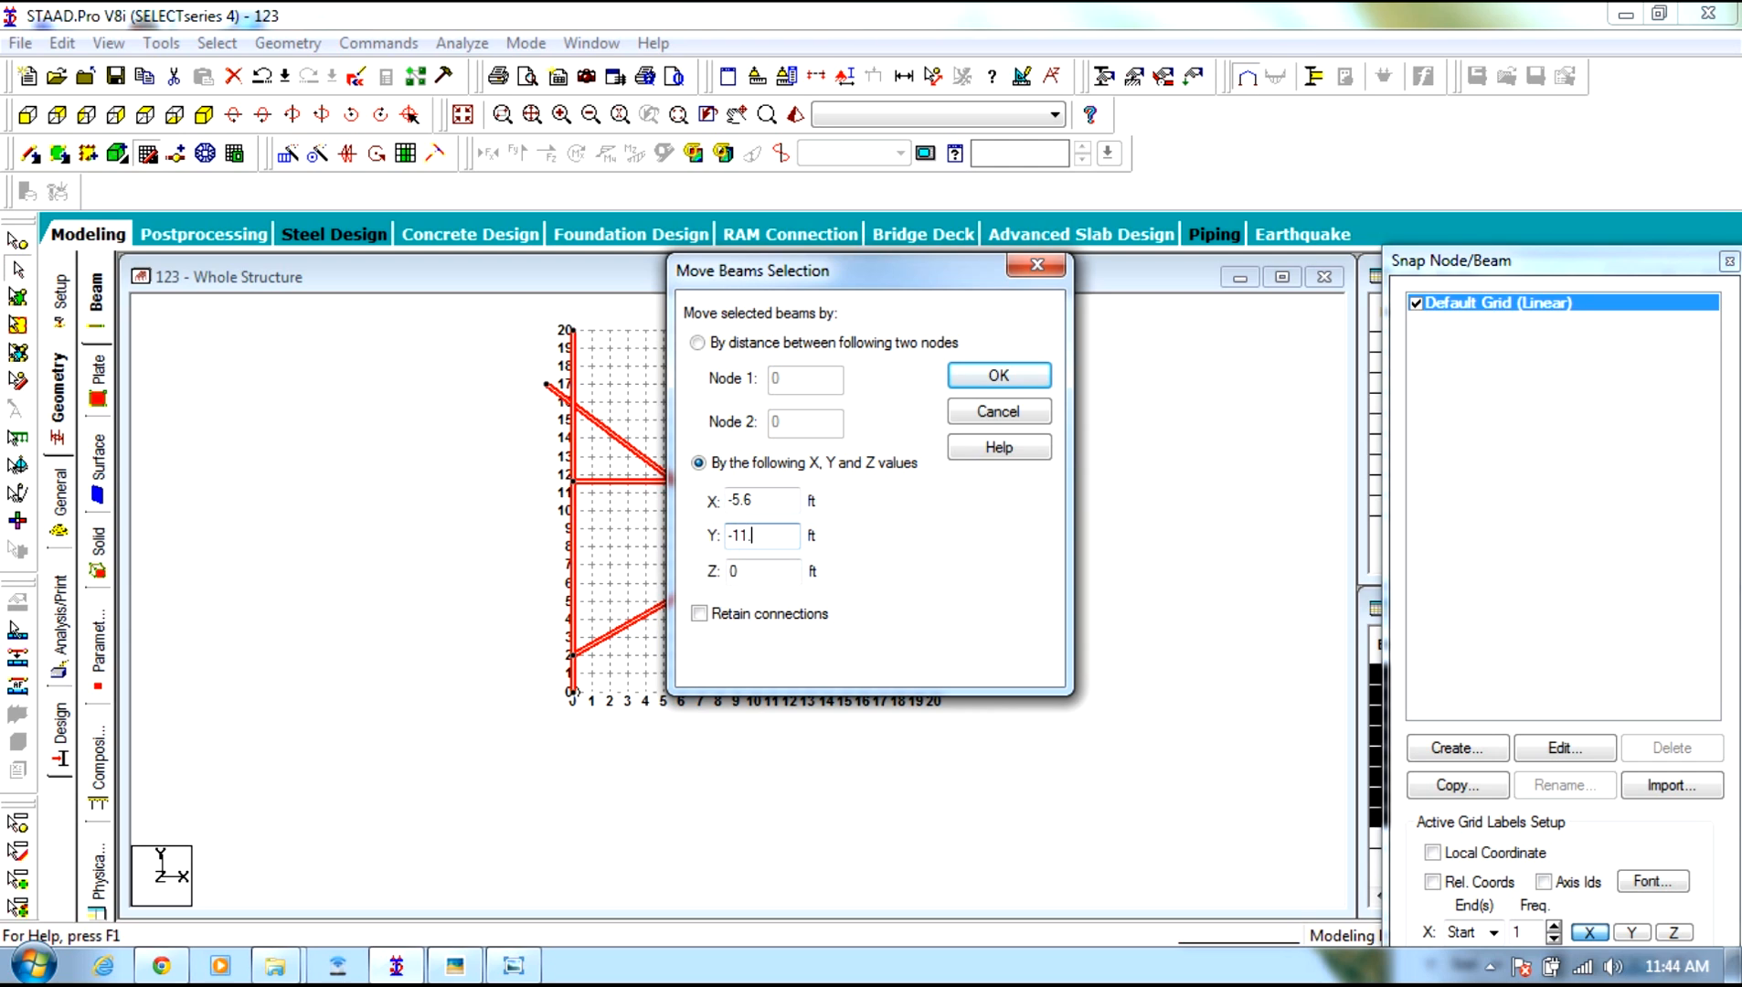
text(.611)
click(1004, 373)
click(880, 543)
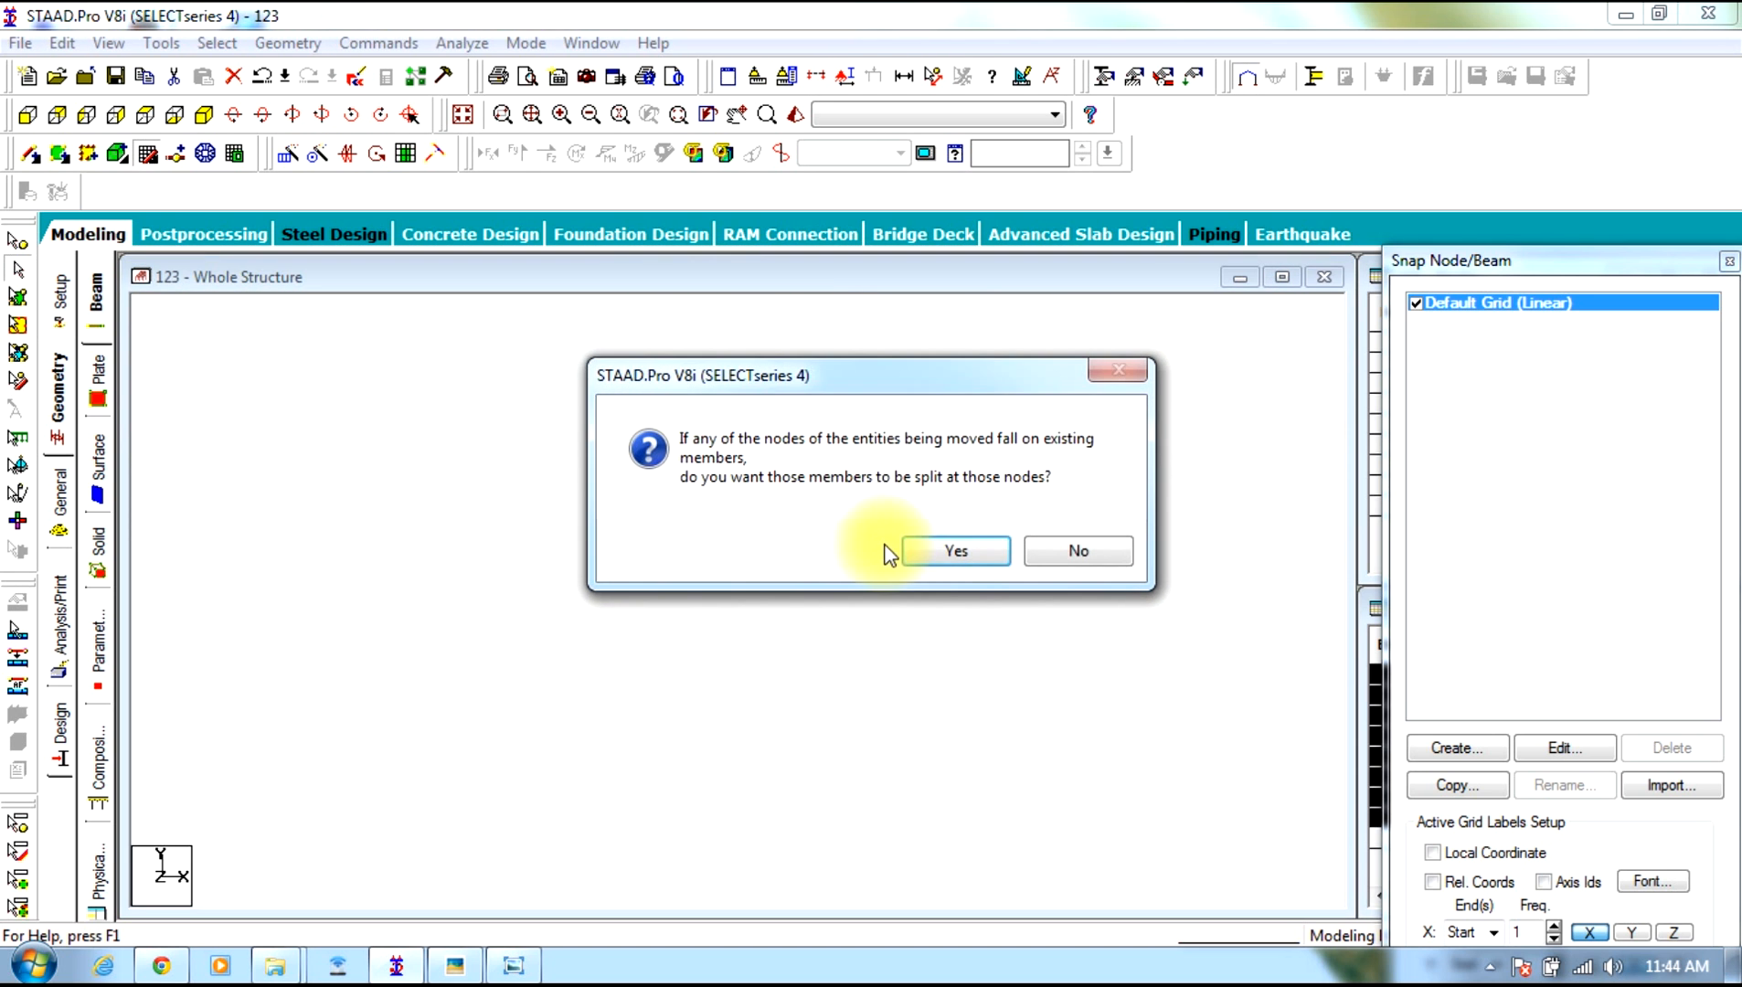
click(918, 545)
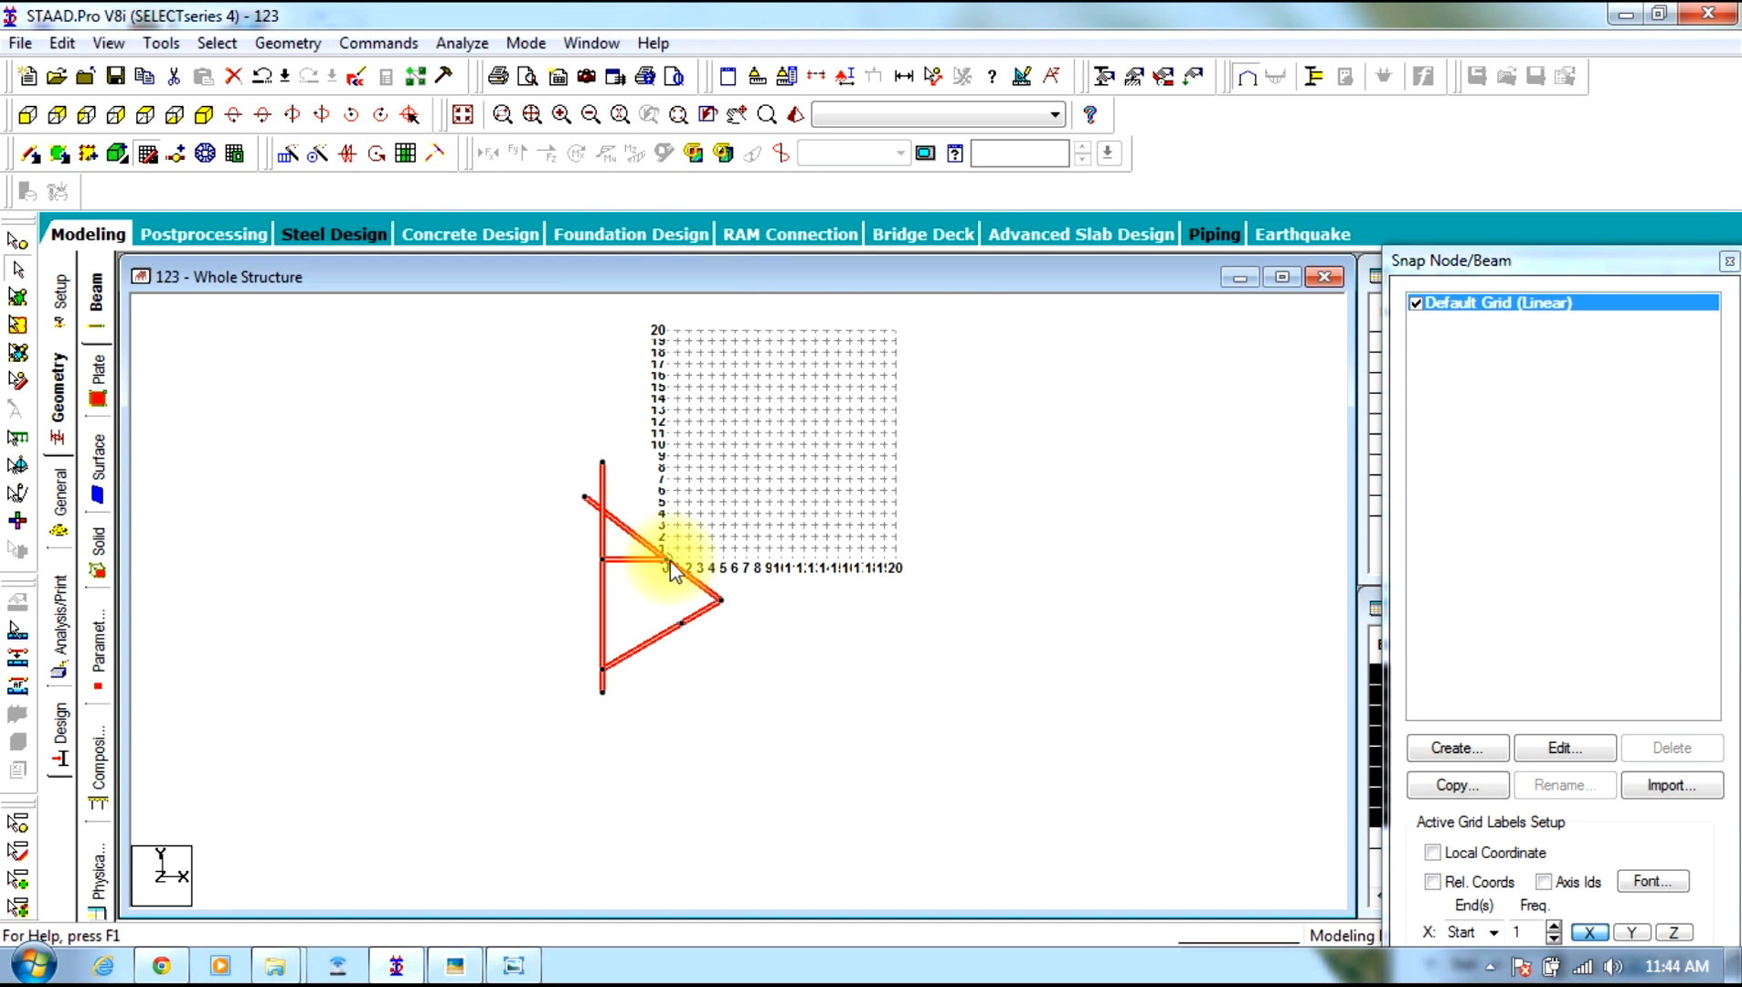
Draw a horizontal 5 ft beam from the cable node at the grid origin to mark 5 on the X axis
click(145, 155)
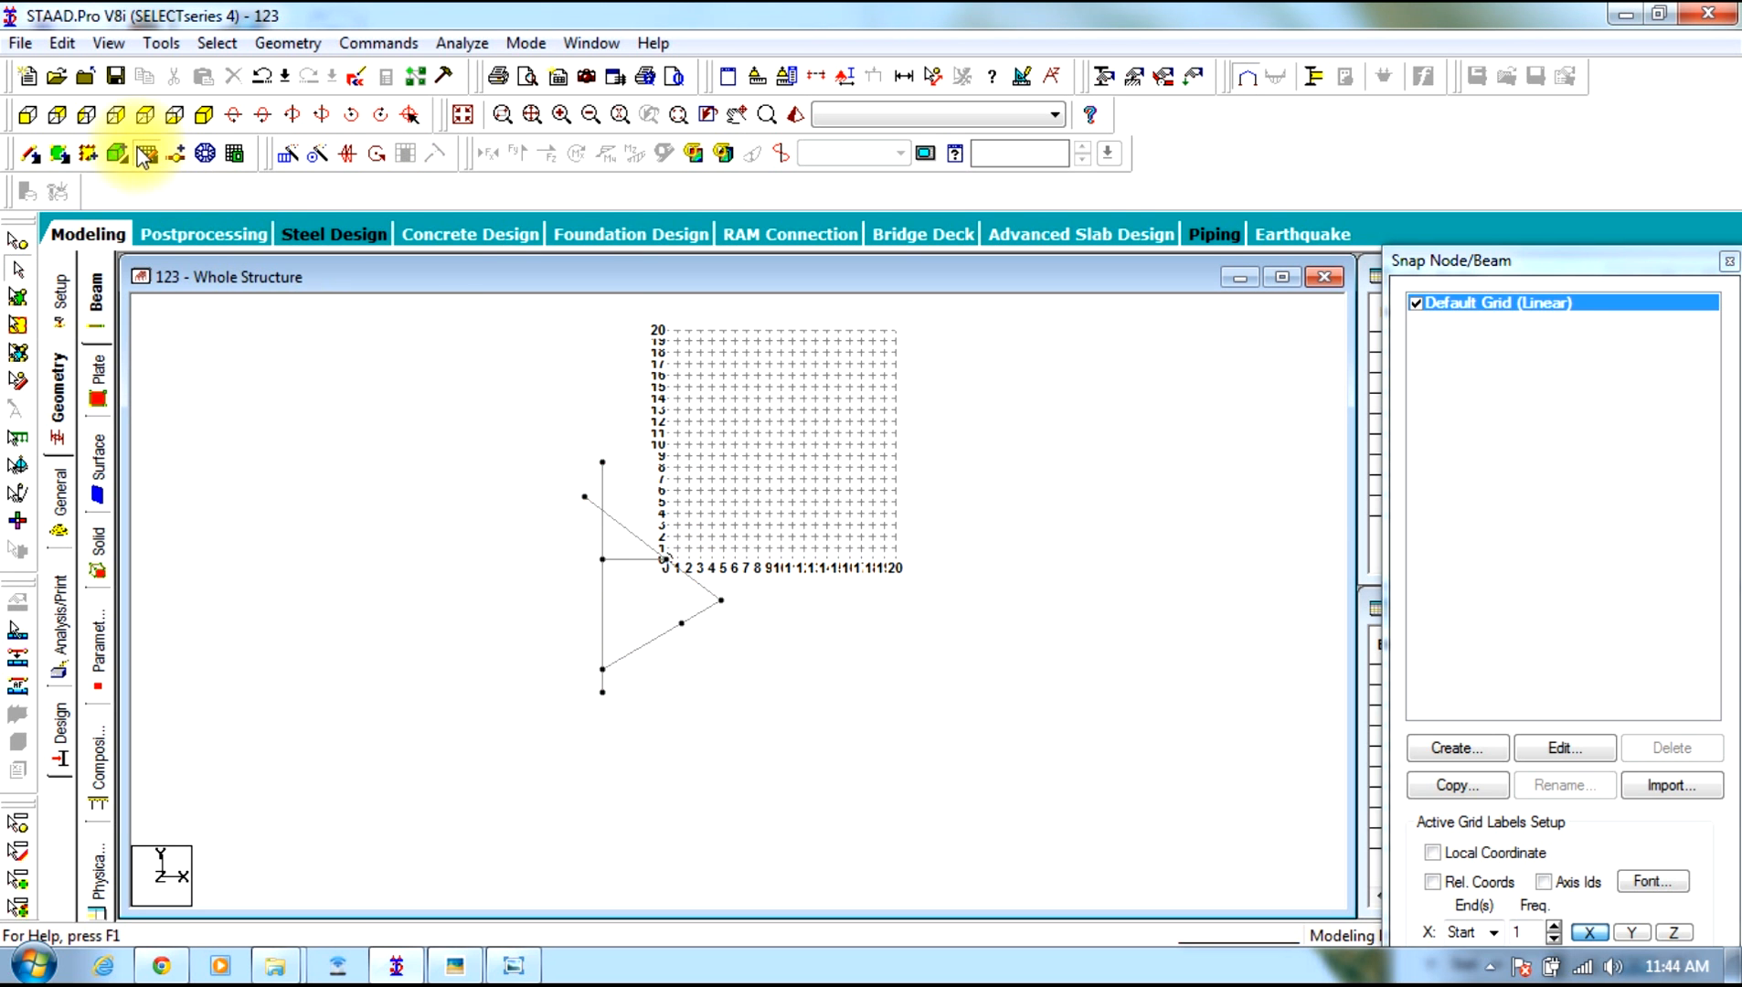
scroll(574, 653, up, 5)
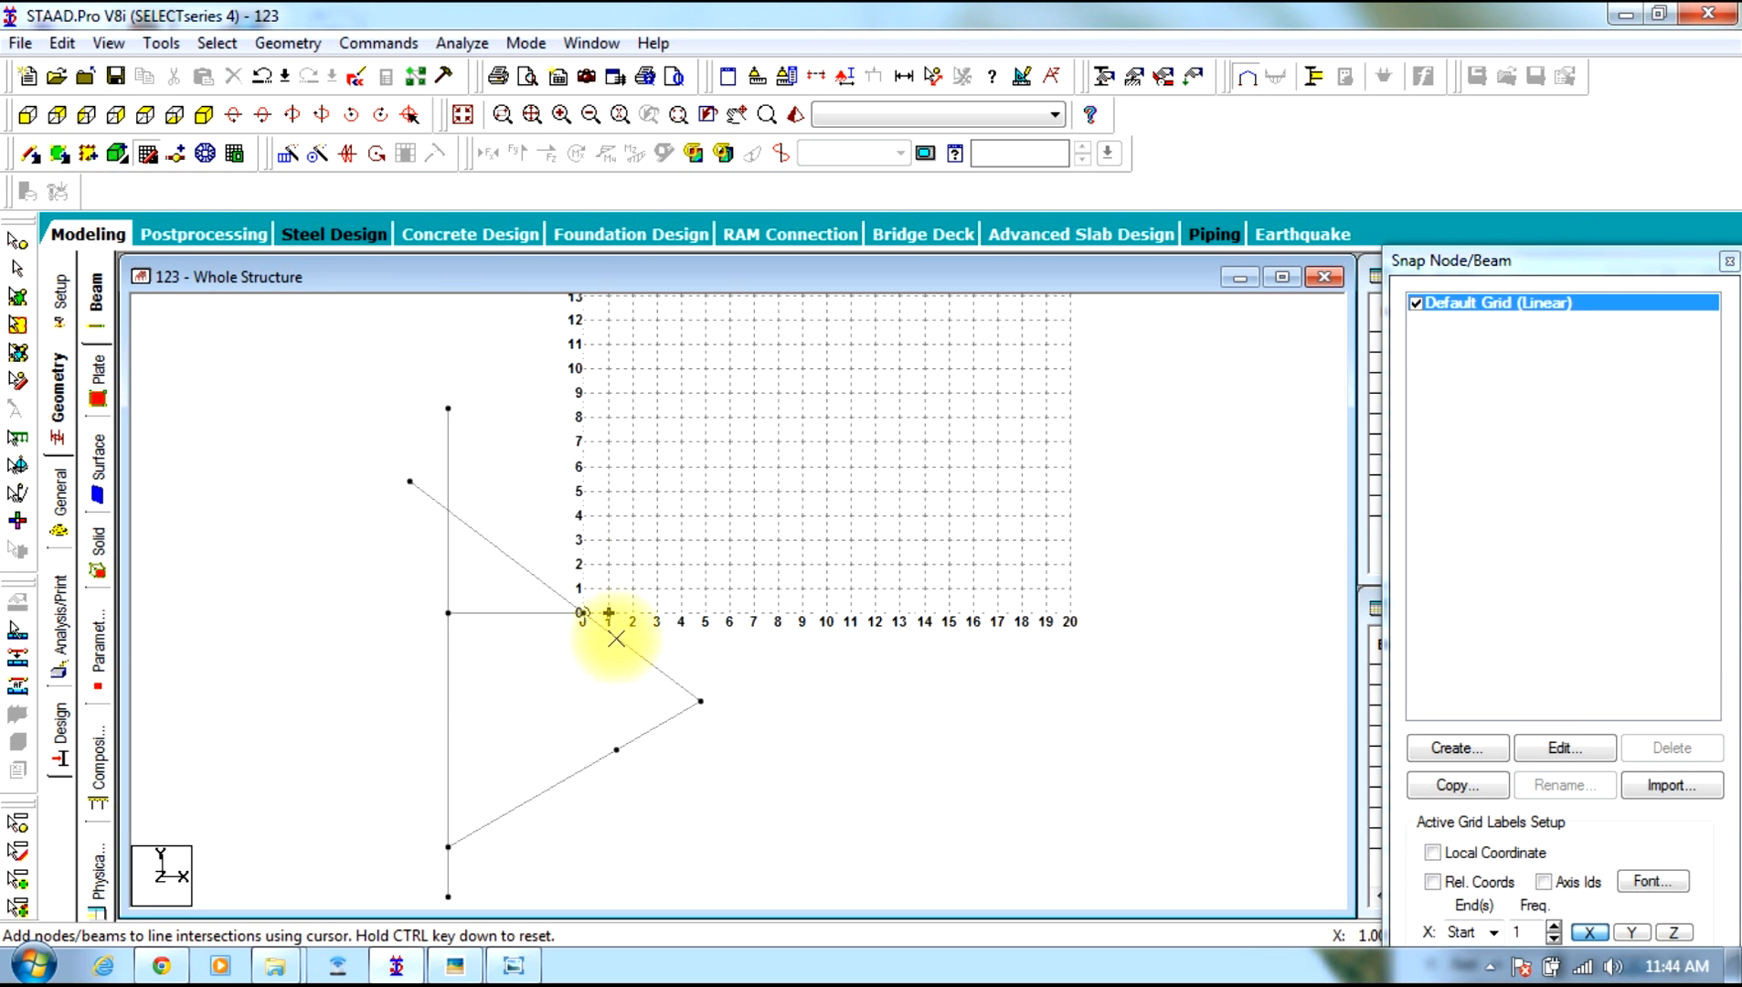
scroll(574, 653, up, 1)
click(490, 679)
click(684, 678)
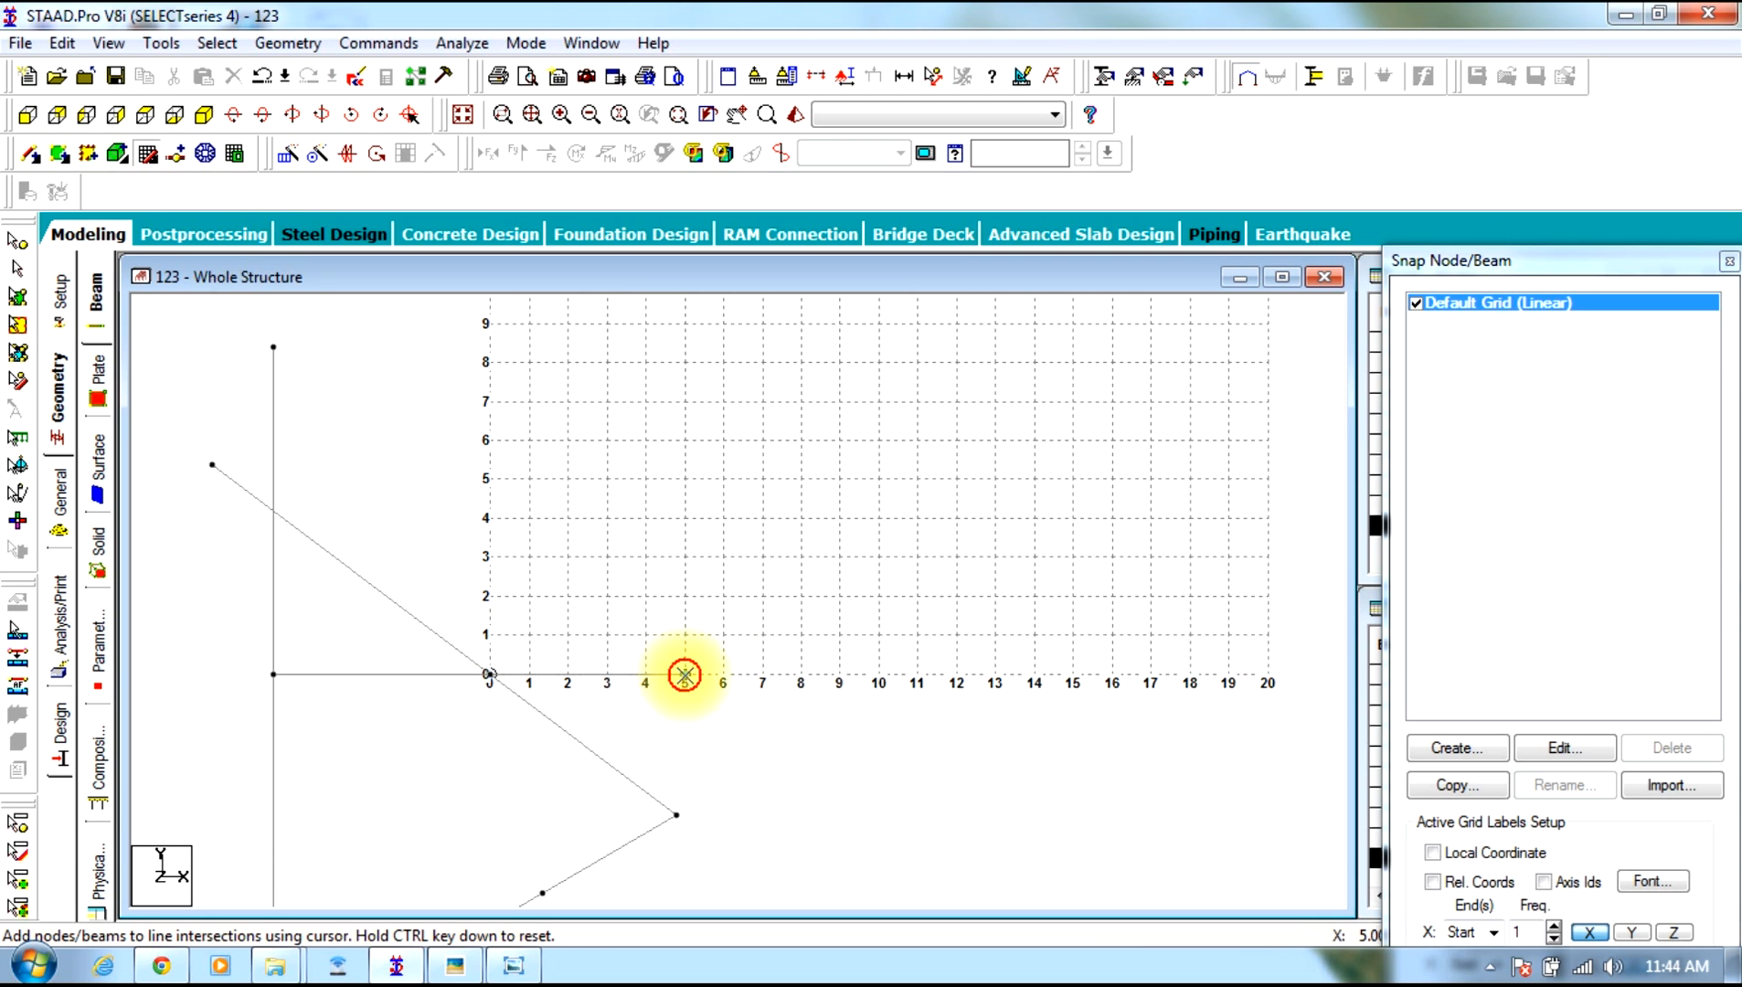
right_click(673, 514)
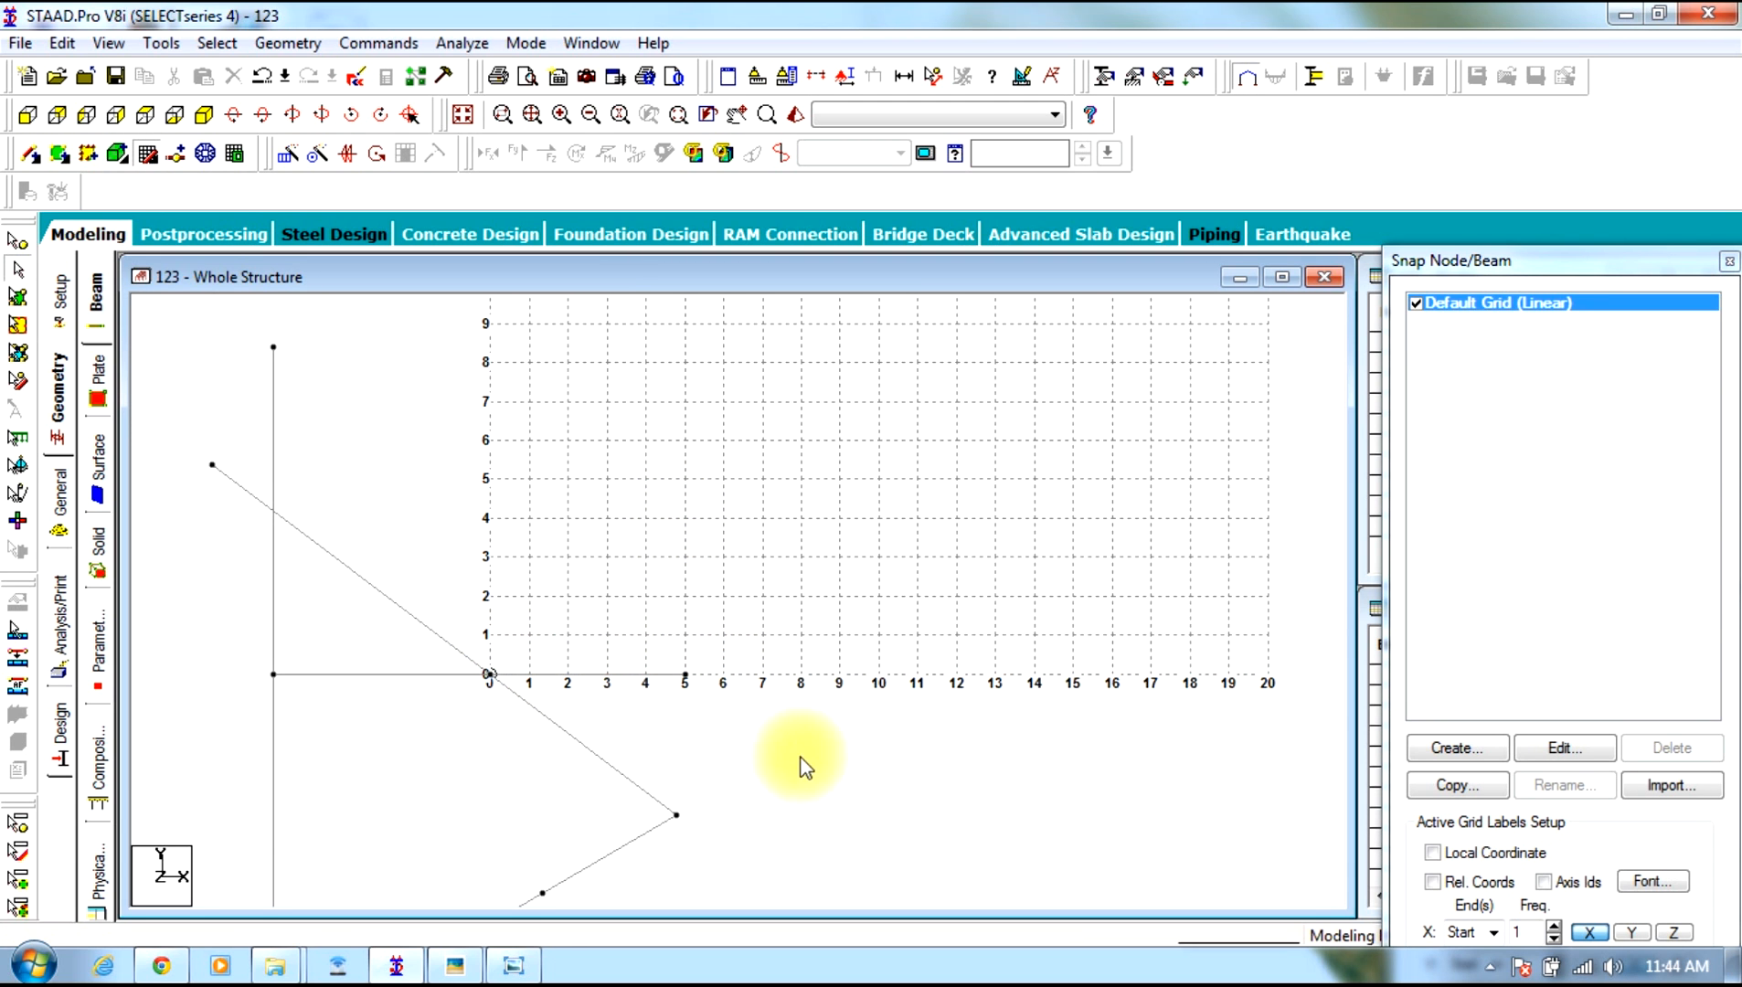
Check the shifted coordinates of the wall beam's lowest node
middle_drag(801, 764, 824, 530)
scroll(824, 528, down, 3)
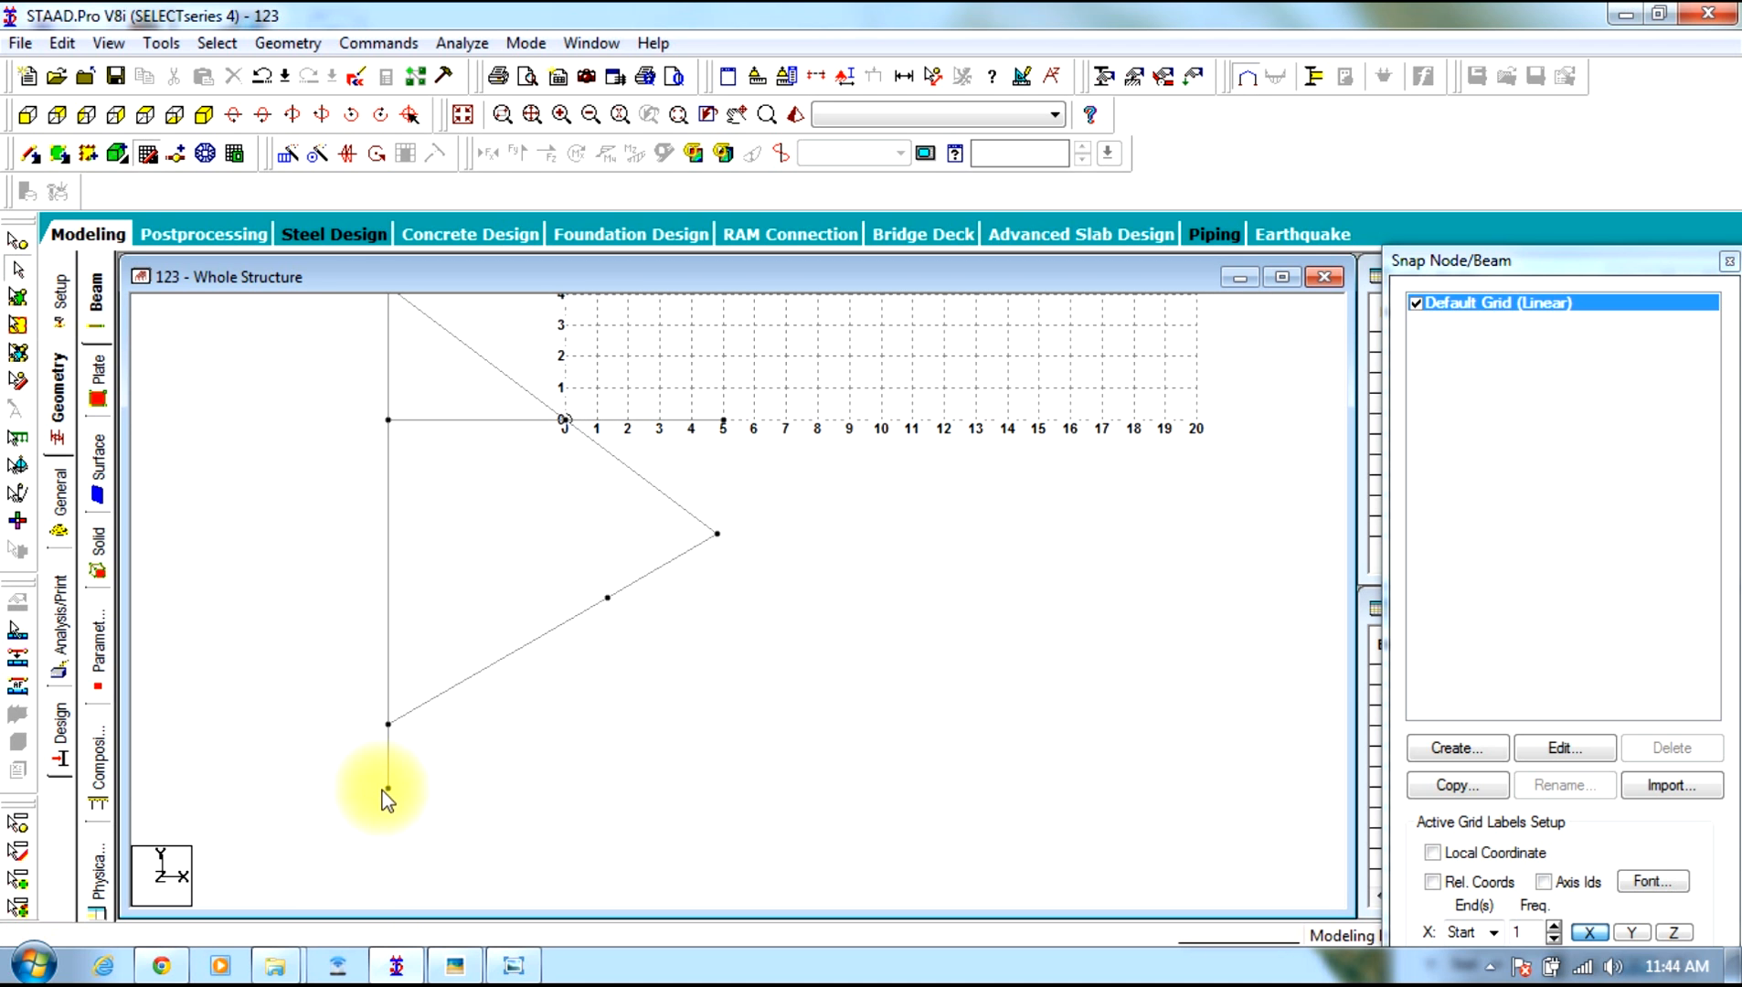
click(18, 245)
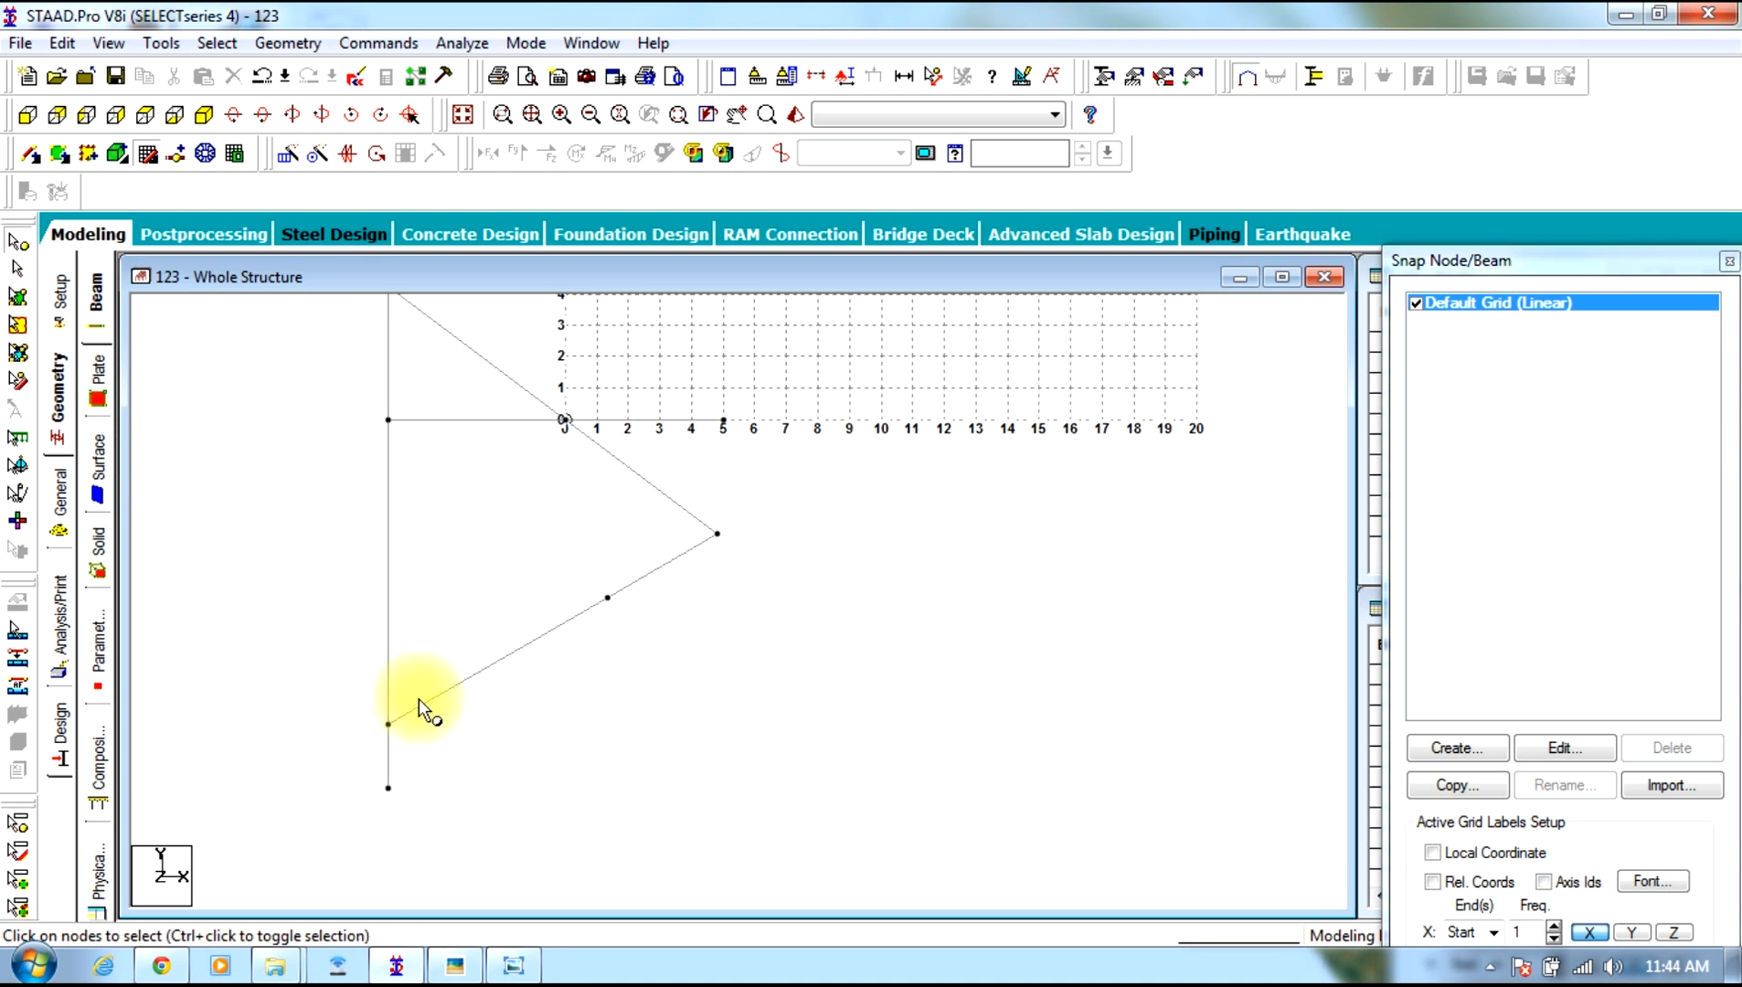
double_click(389, 788)
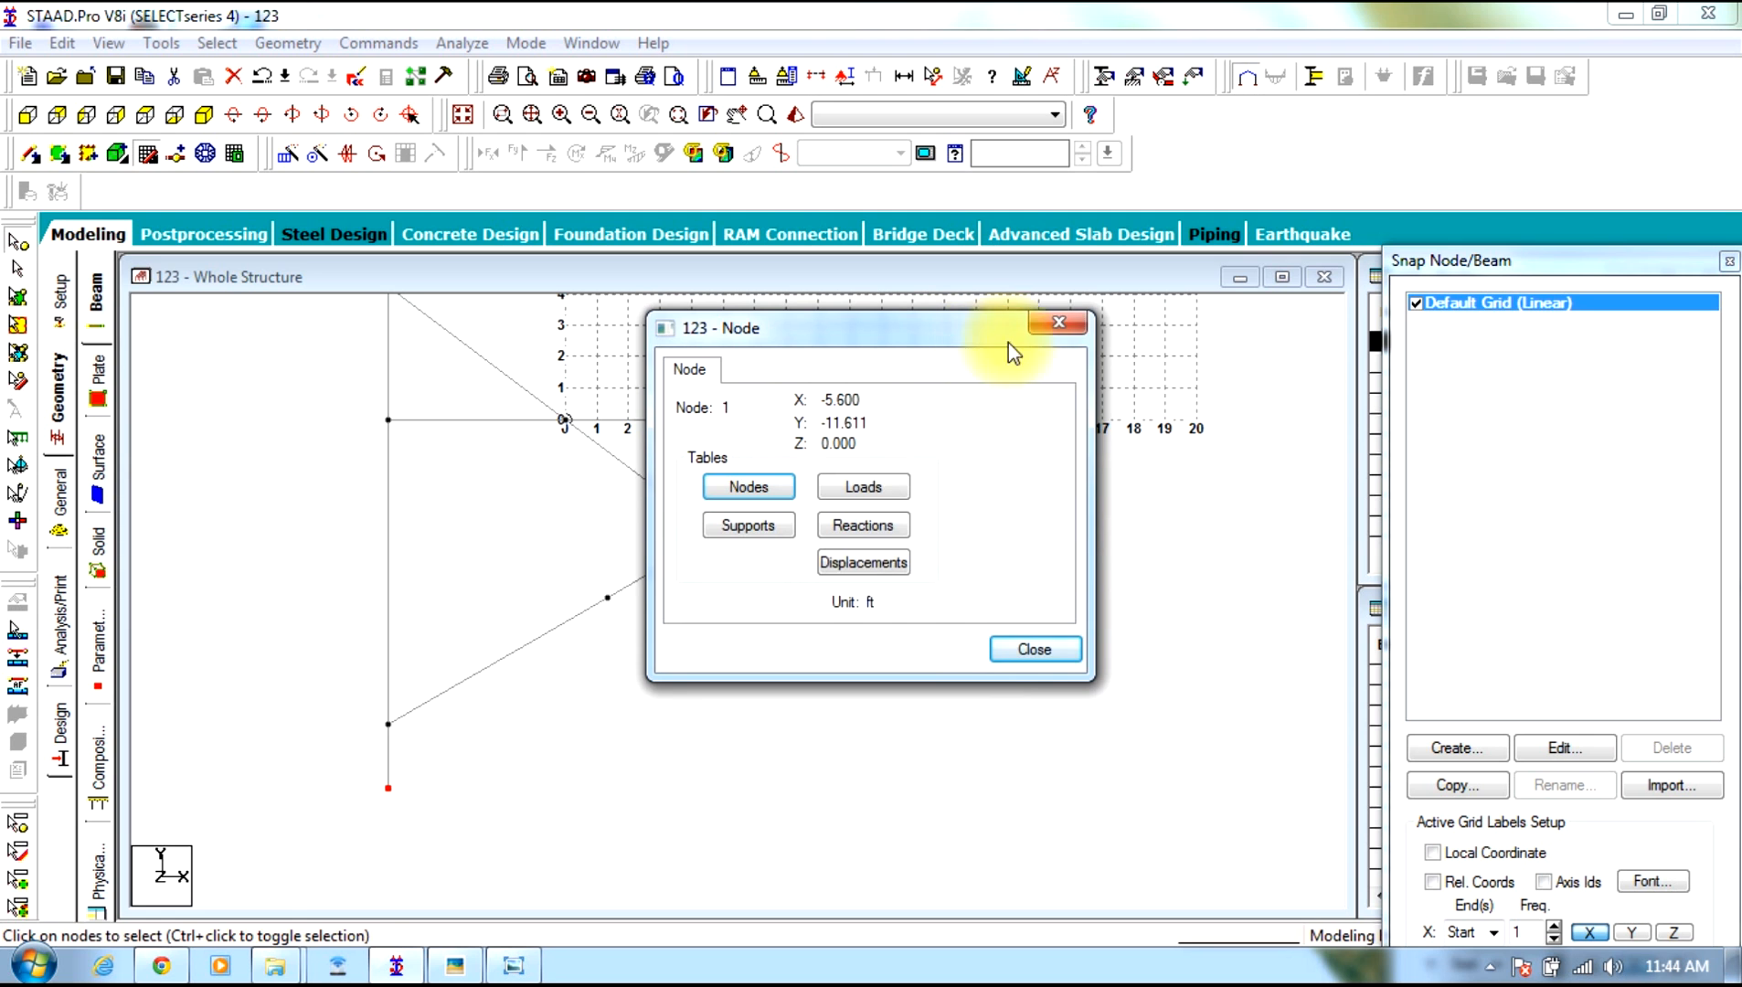
click(1058, 322)
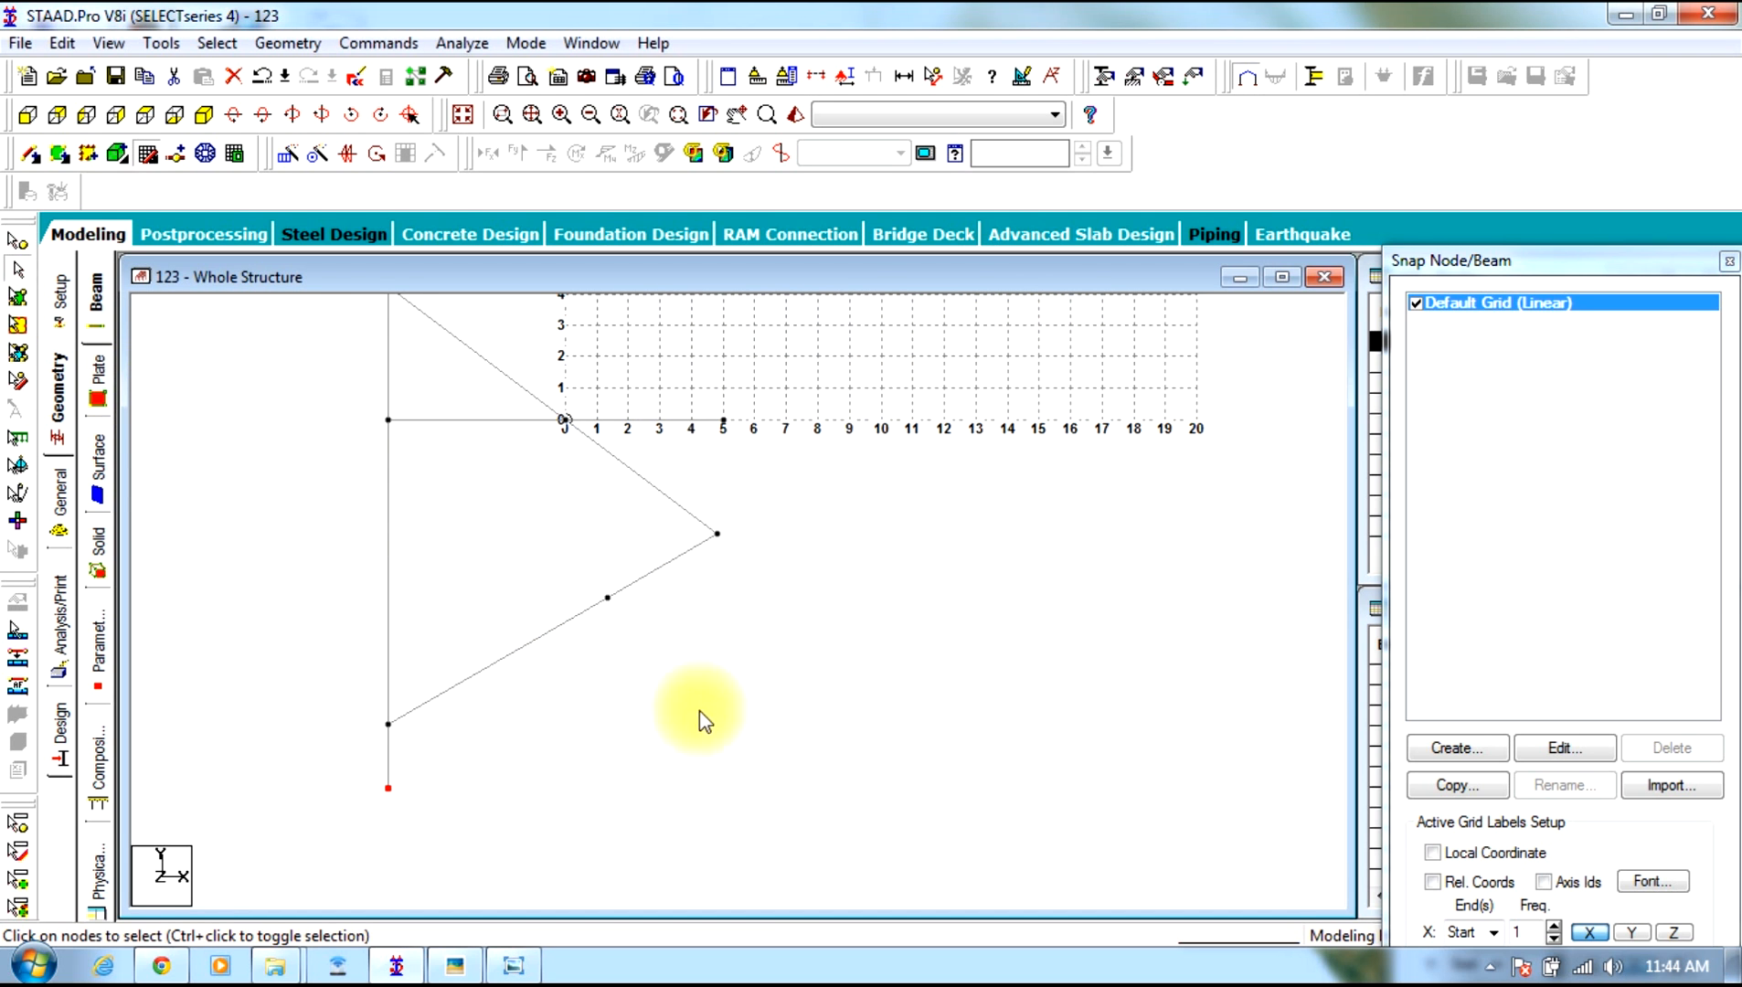
Move all beams by X 5.6 ft and Y 11.611 ft, splitting existing members at coinciding nodes
click(793, 790)
drag(433, 357, 456, 733)
shift+middle_drag(456, 733, 457, 736)
middle_drag(533, 656, 489, 883)
click(687, 789)
drag(686, 789, 173, 416)
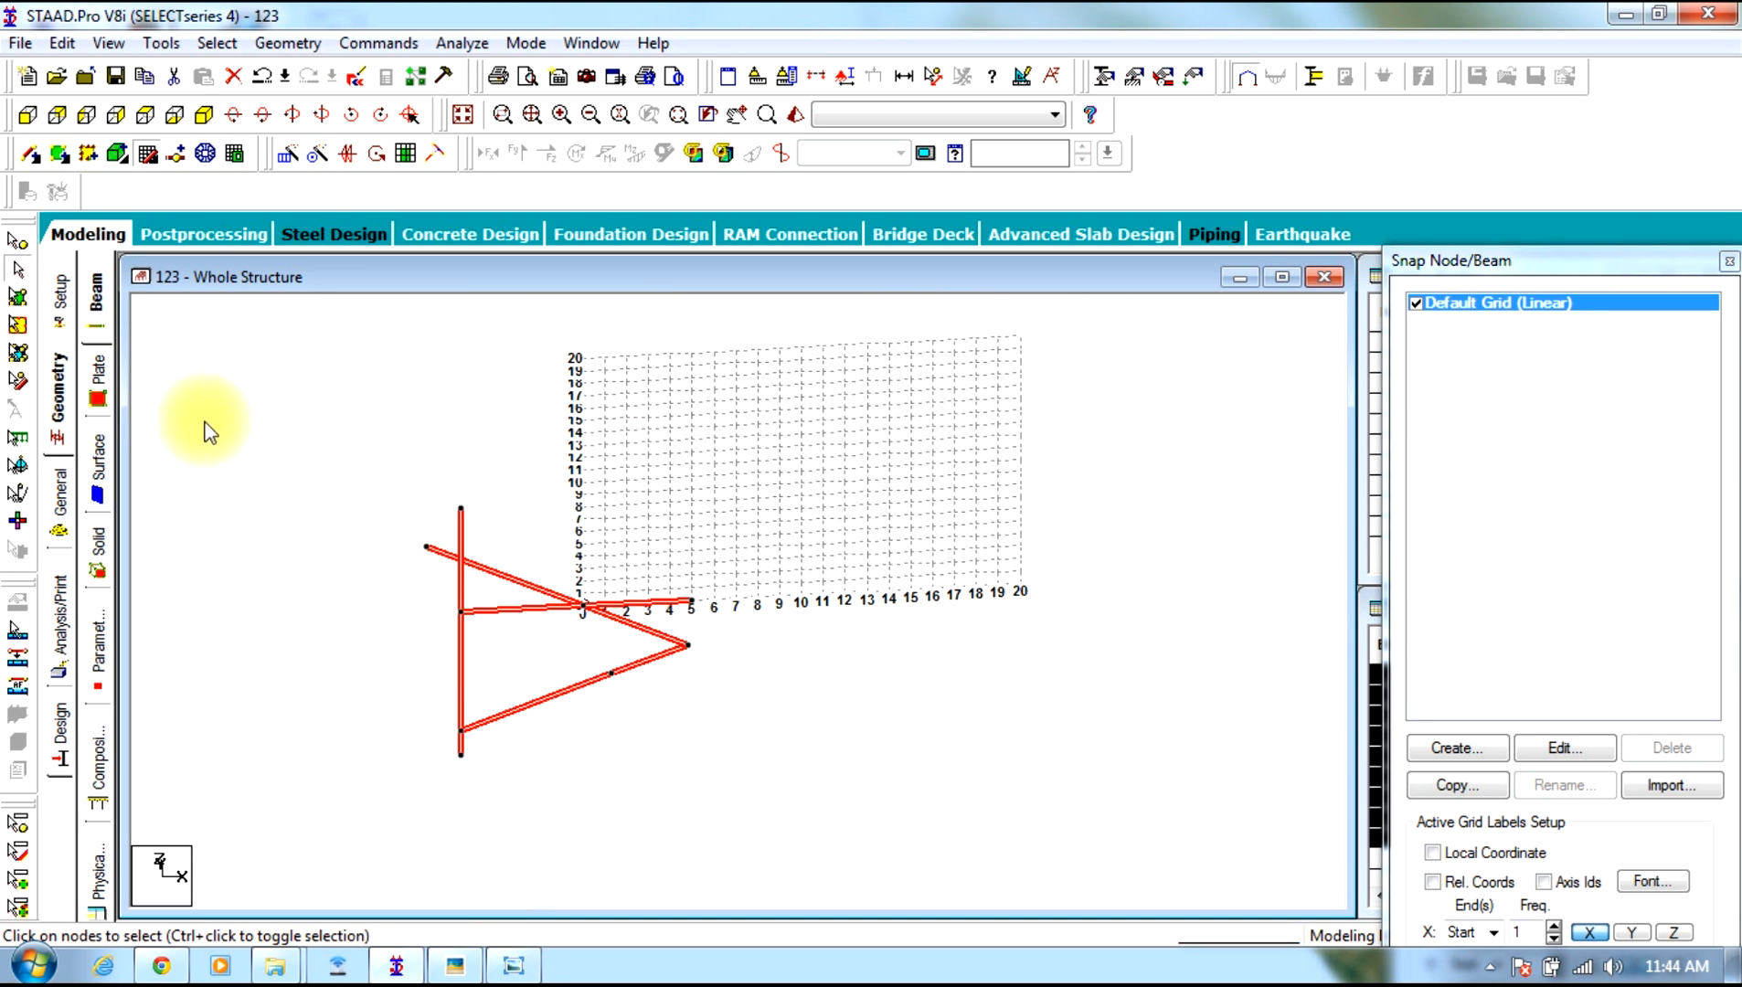
click(287, 43)
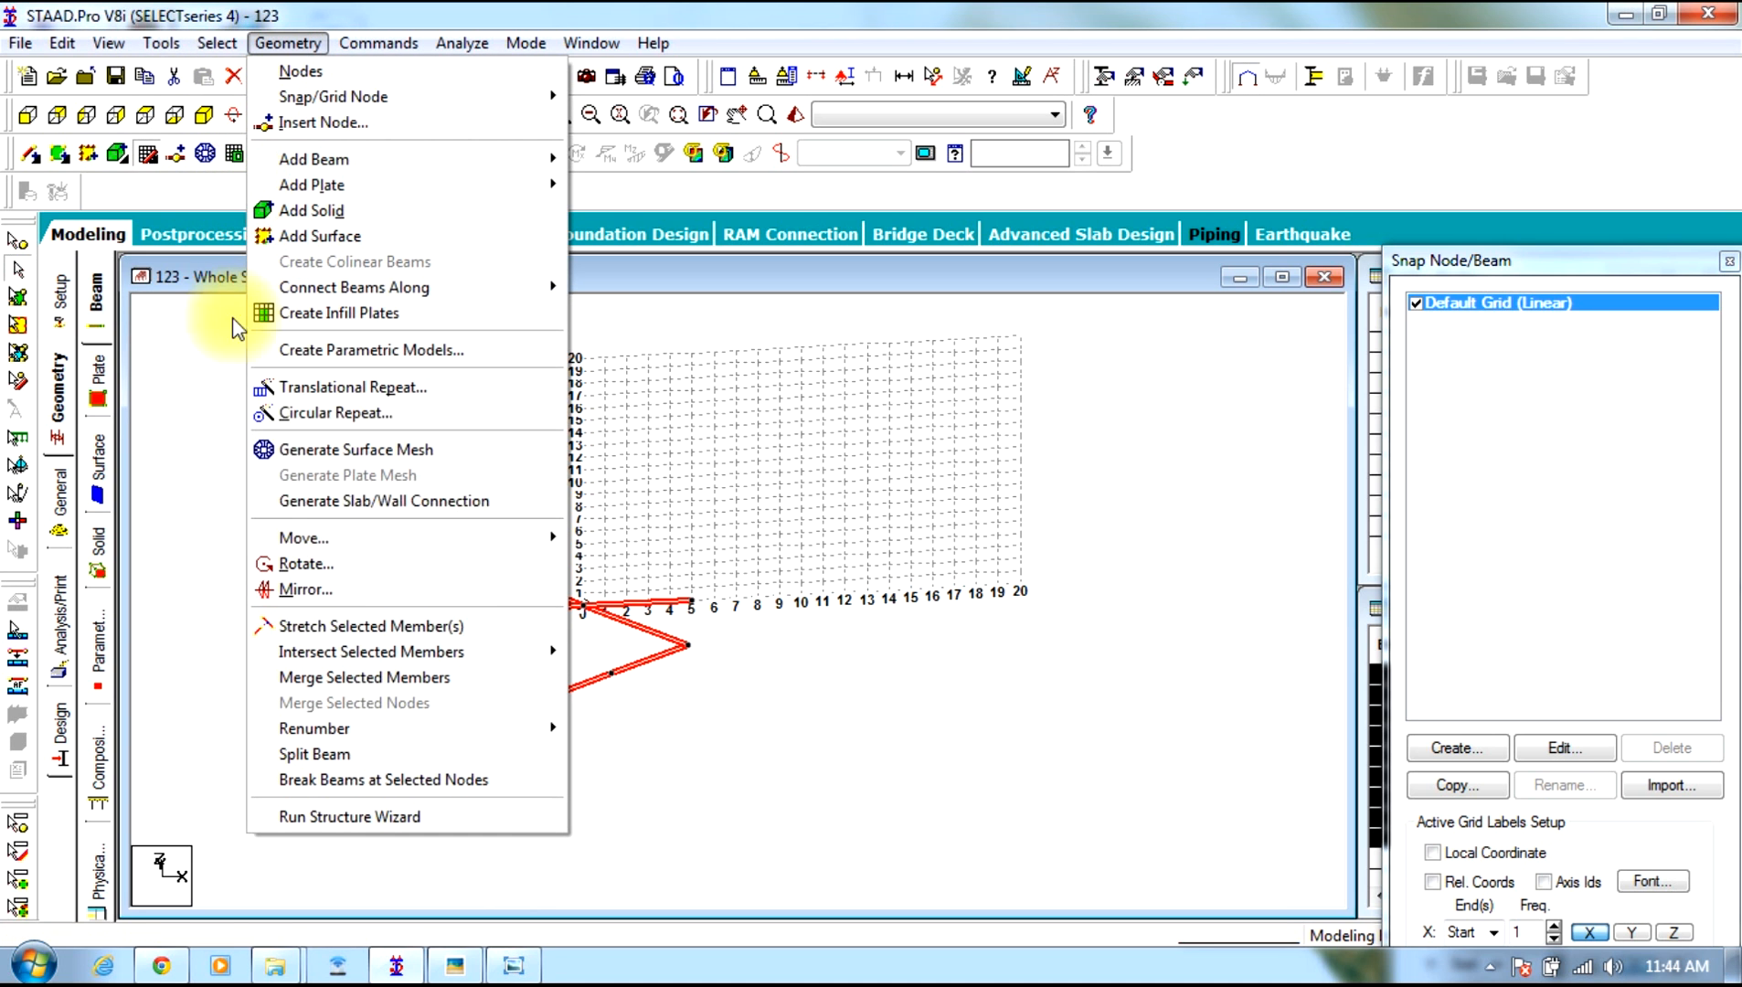
mouse_move(494, 539)
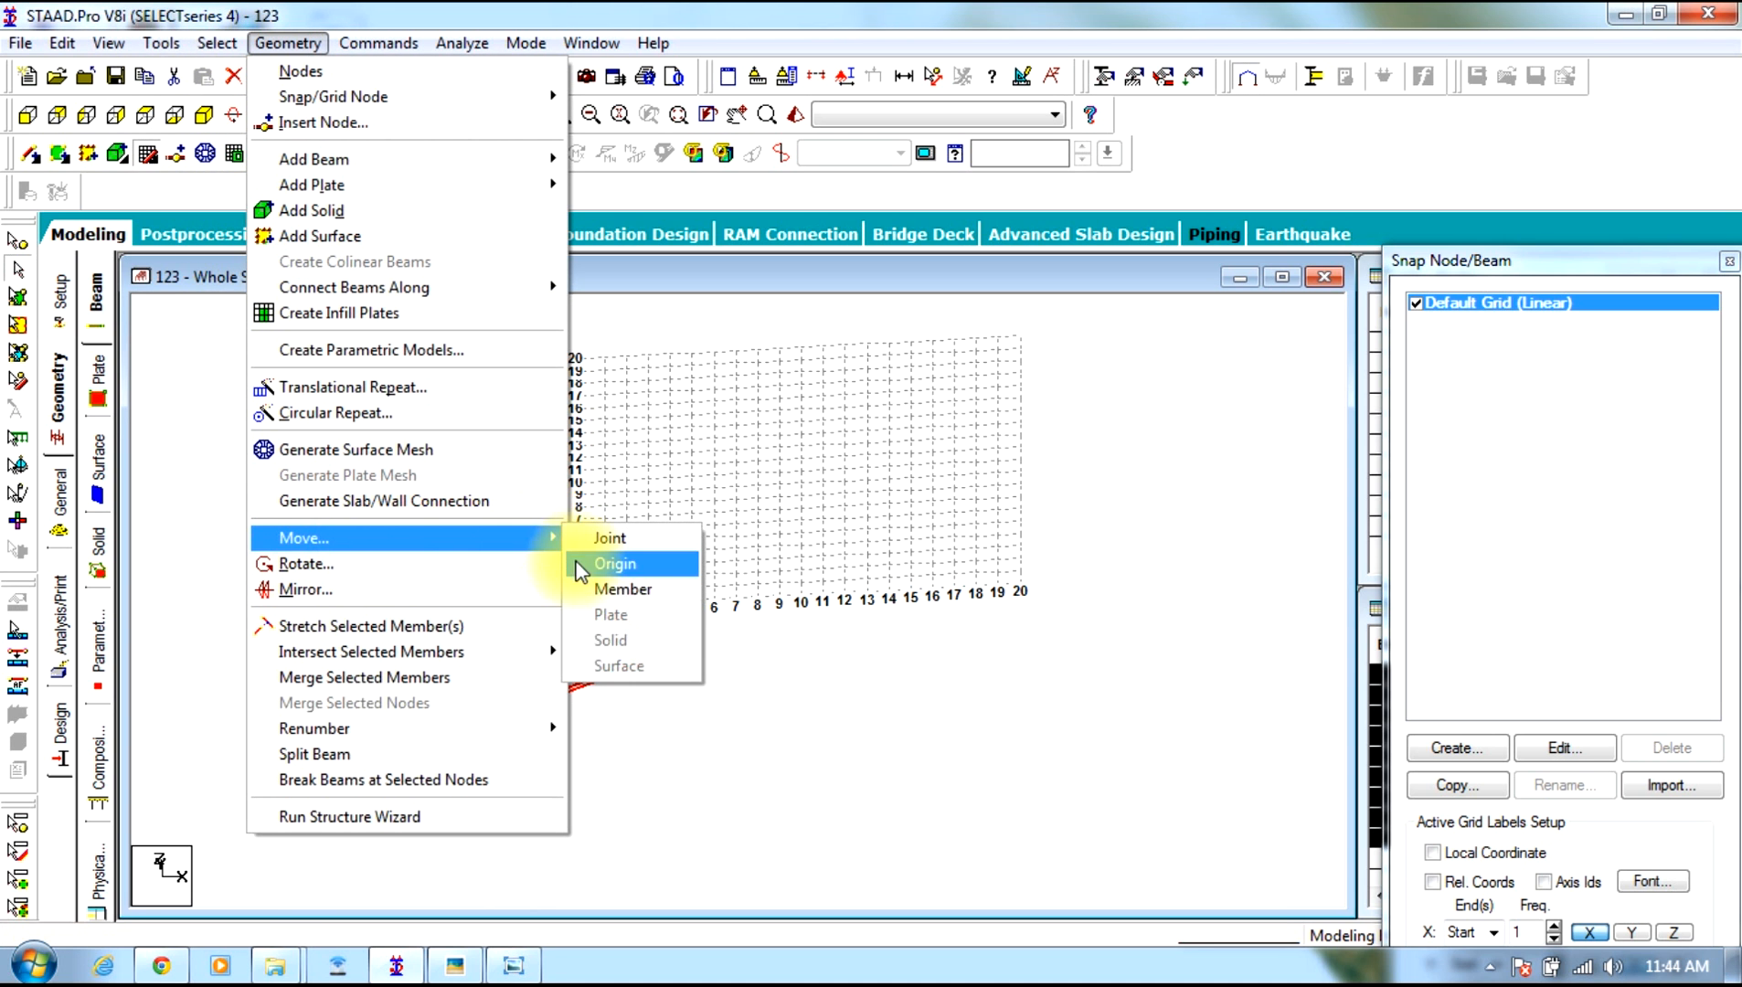
click(594, 587)
double_click(772, 500)
text(5.6)
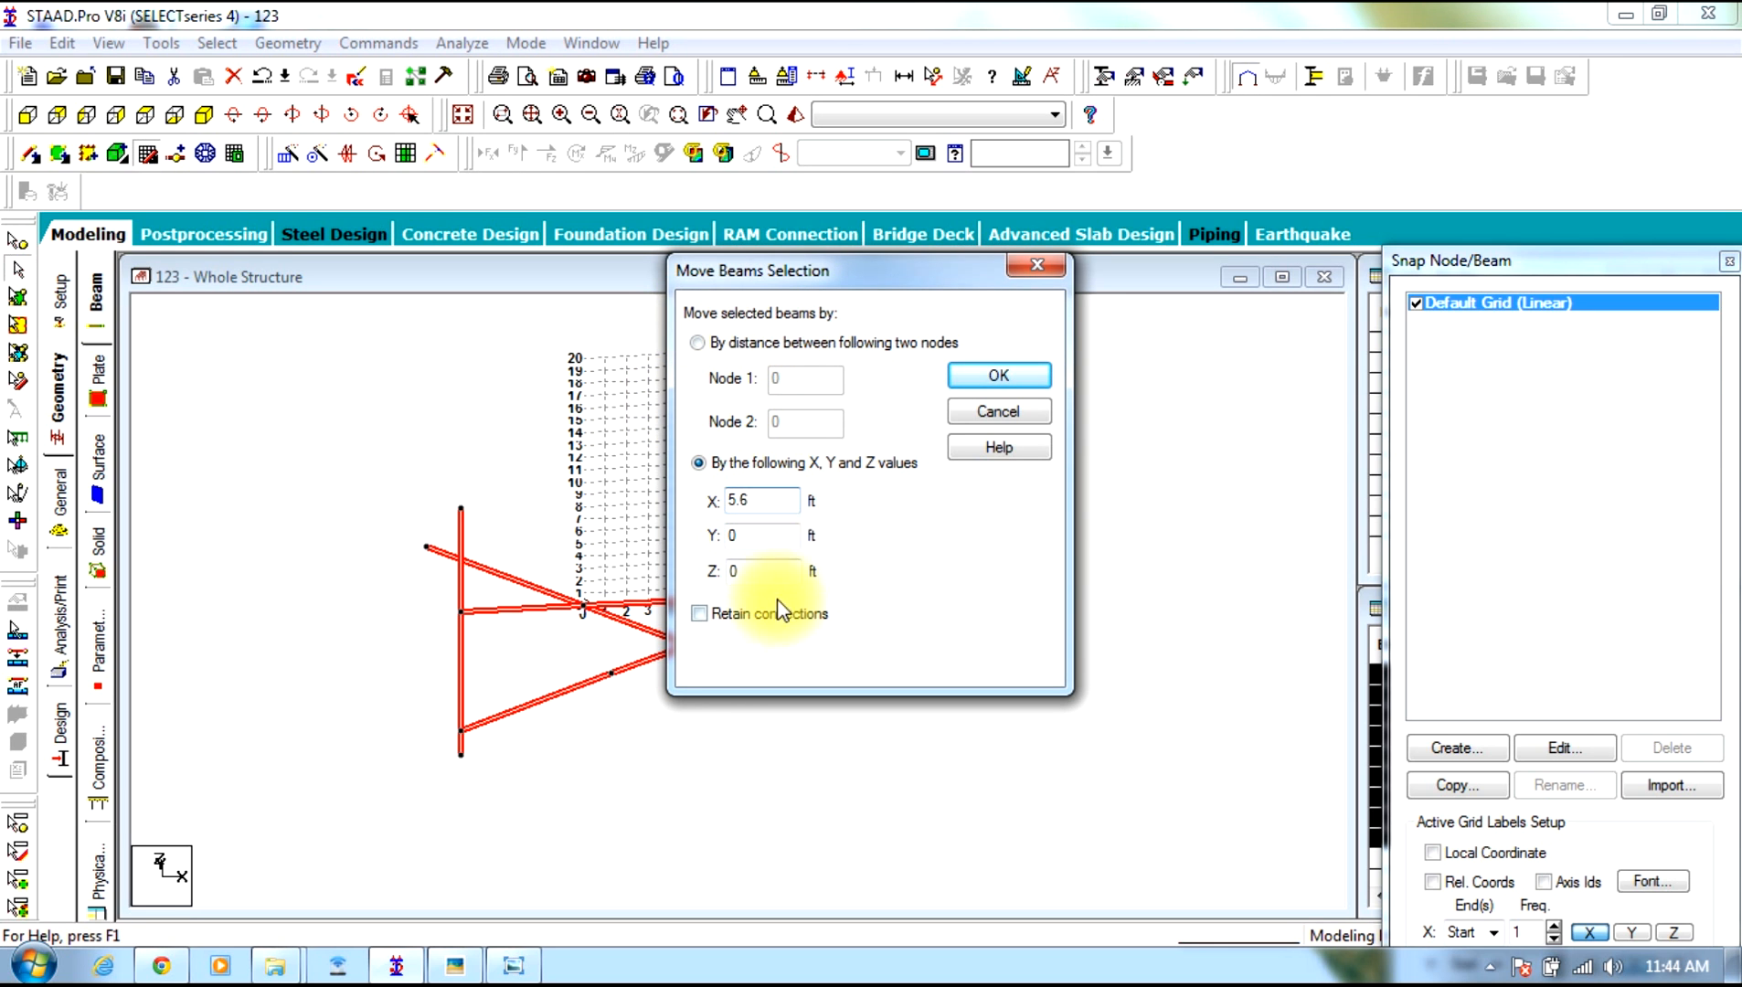
double_click(783, 543)
text(11.611)
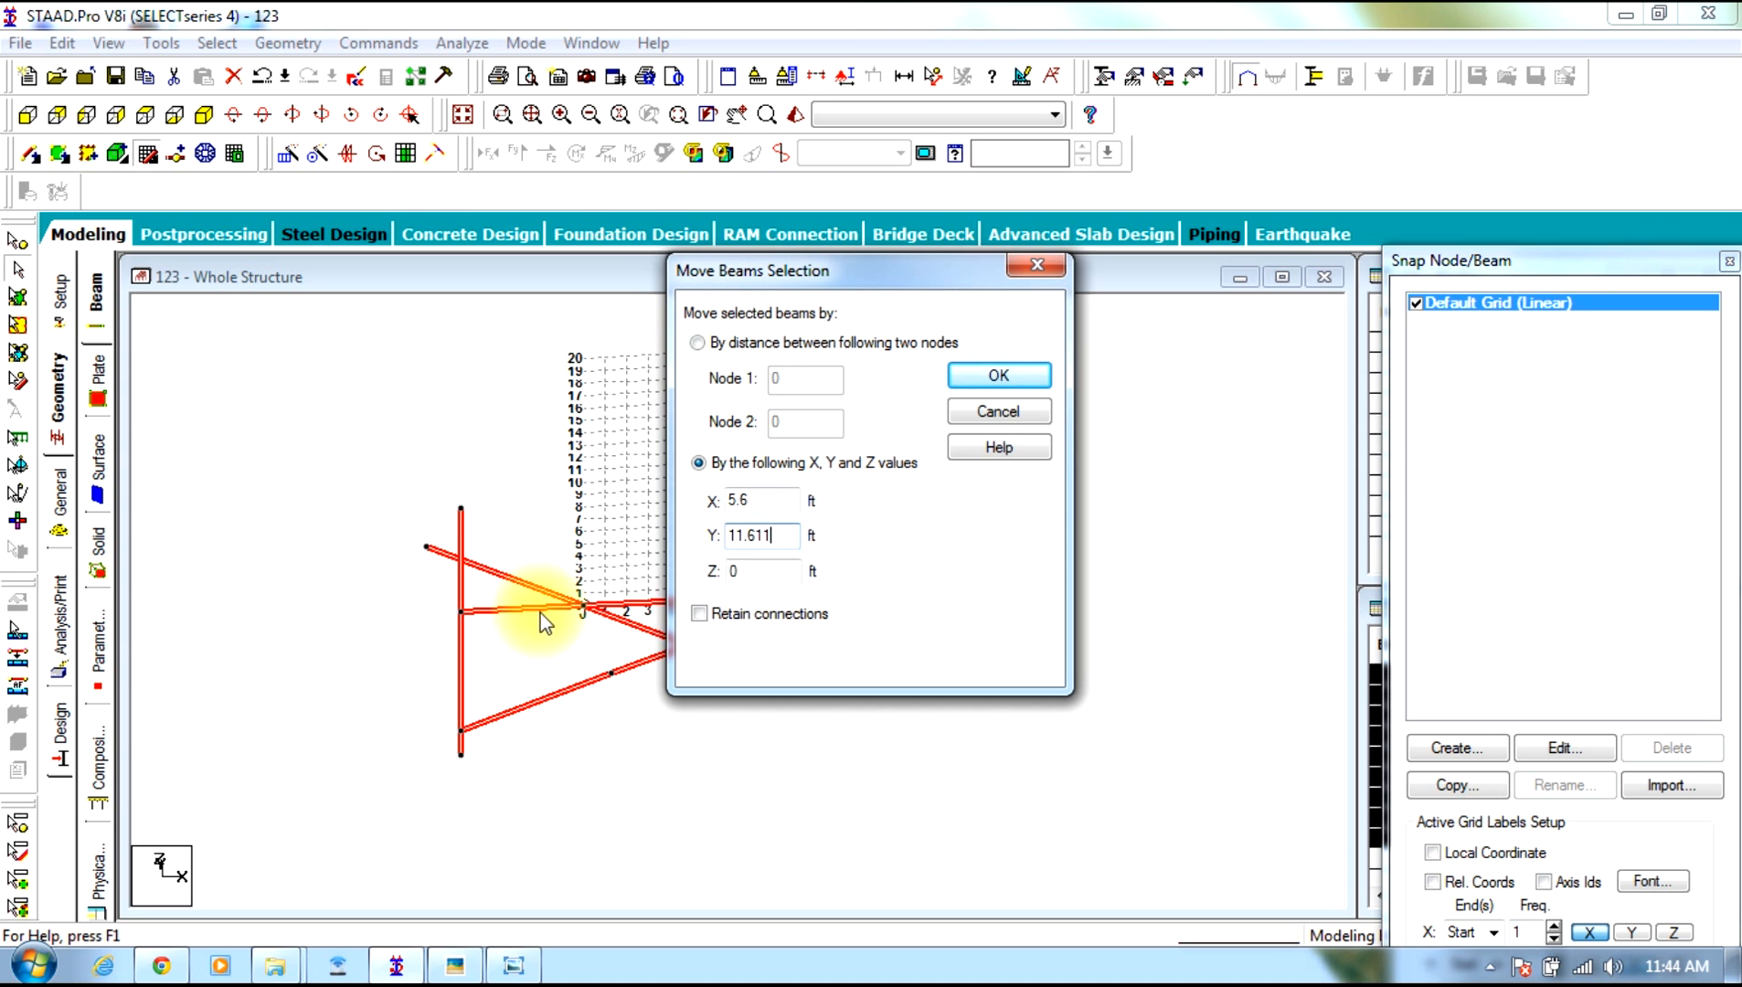
click(997, 376)
click(951, 549)
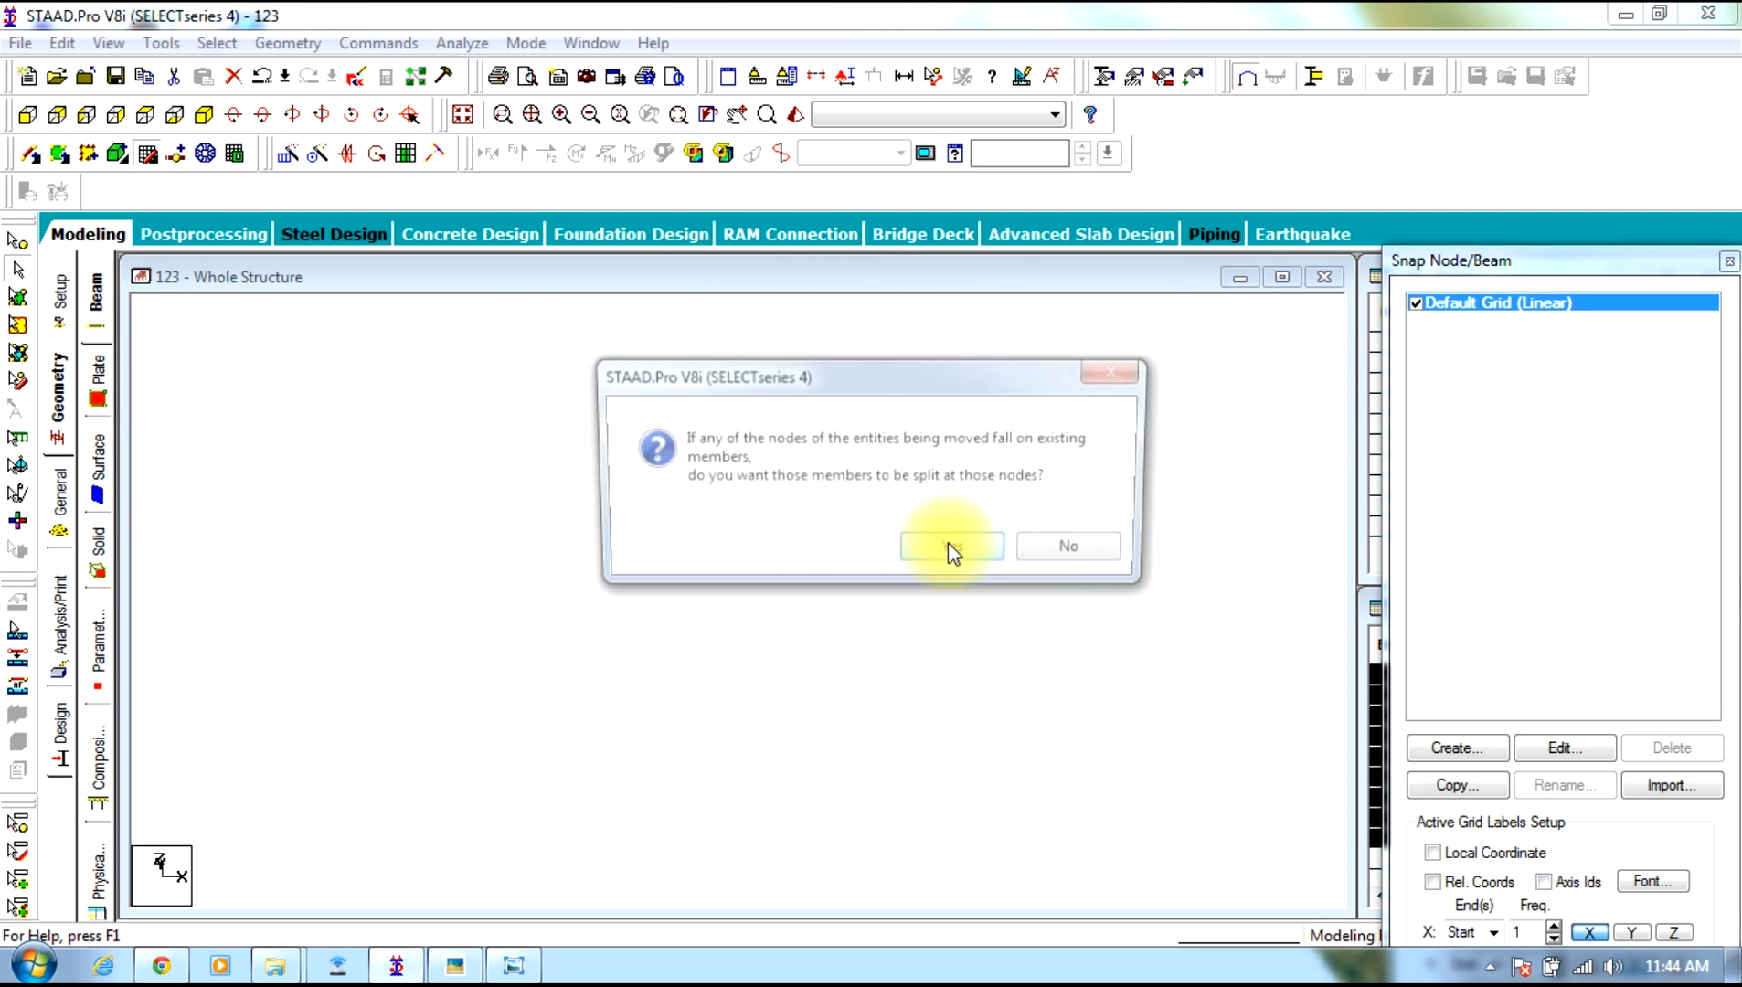
click(951, 547)
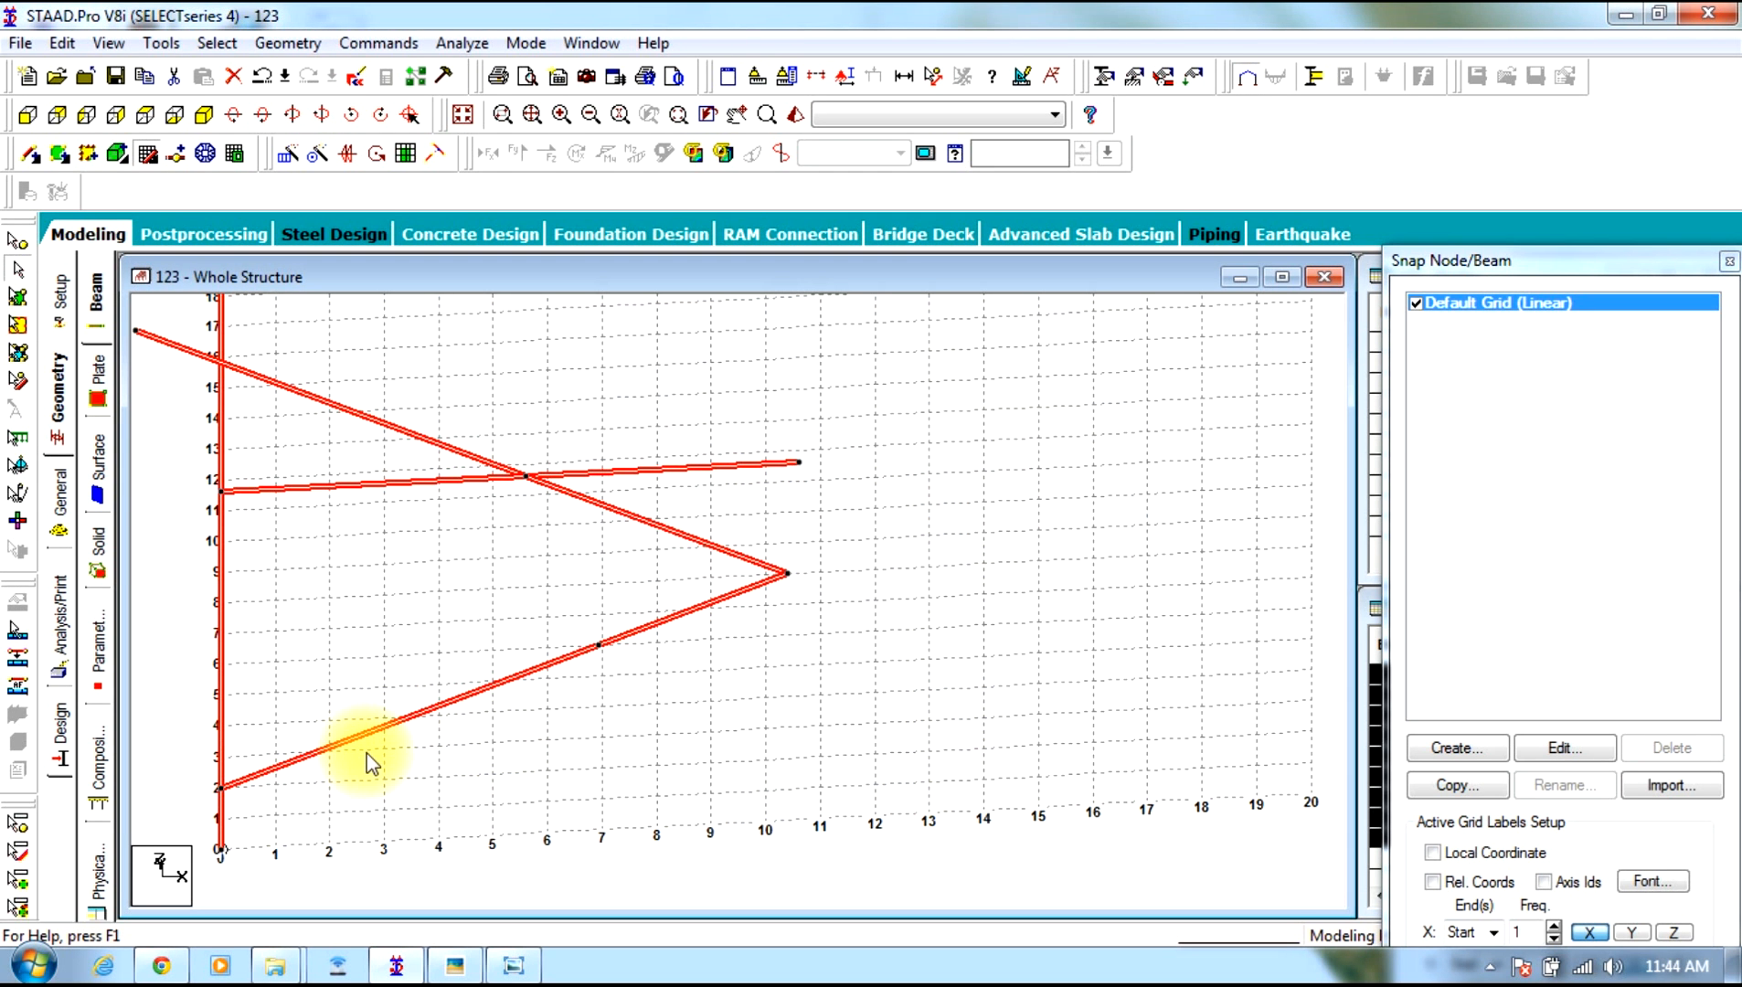
Intersect all selected members with a tolerance of 0 so crossing beams are split at their intersections
click(170, 623)
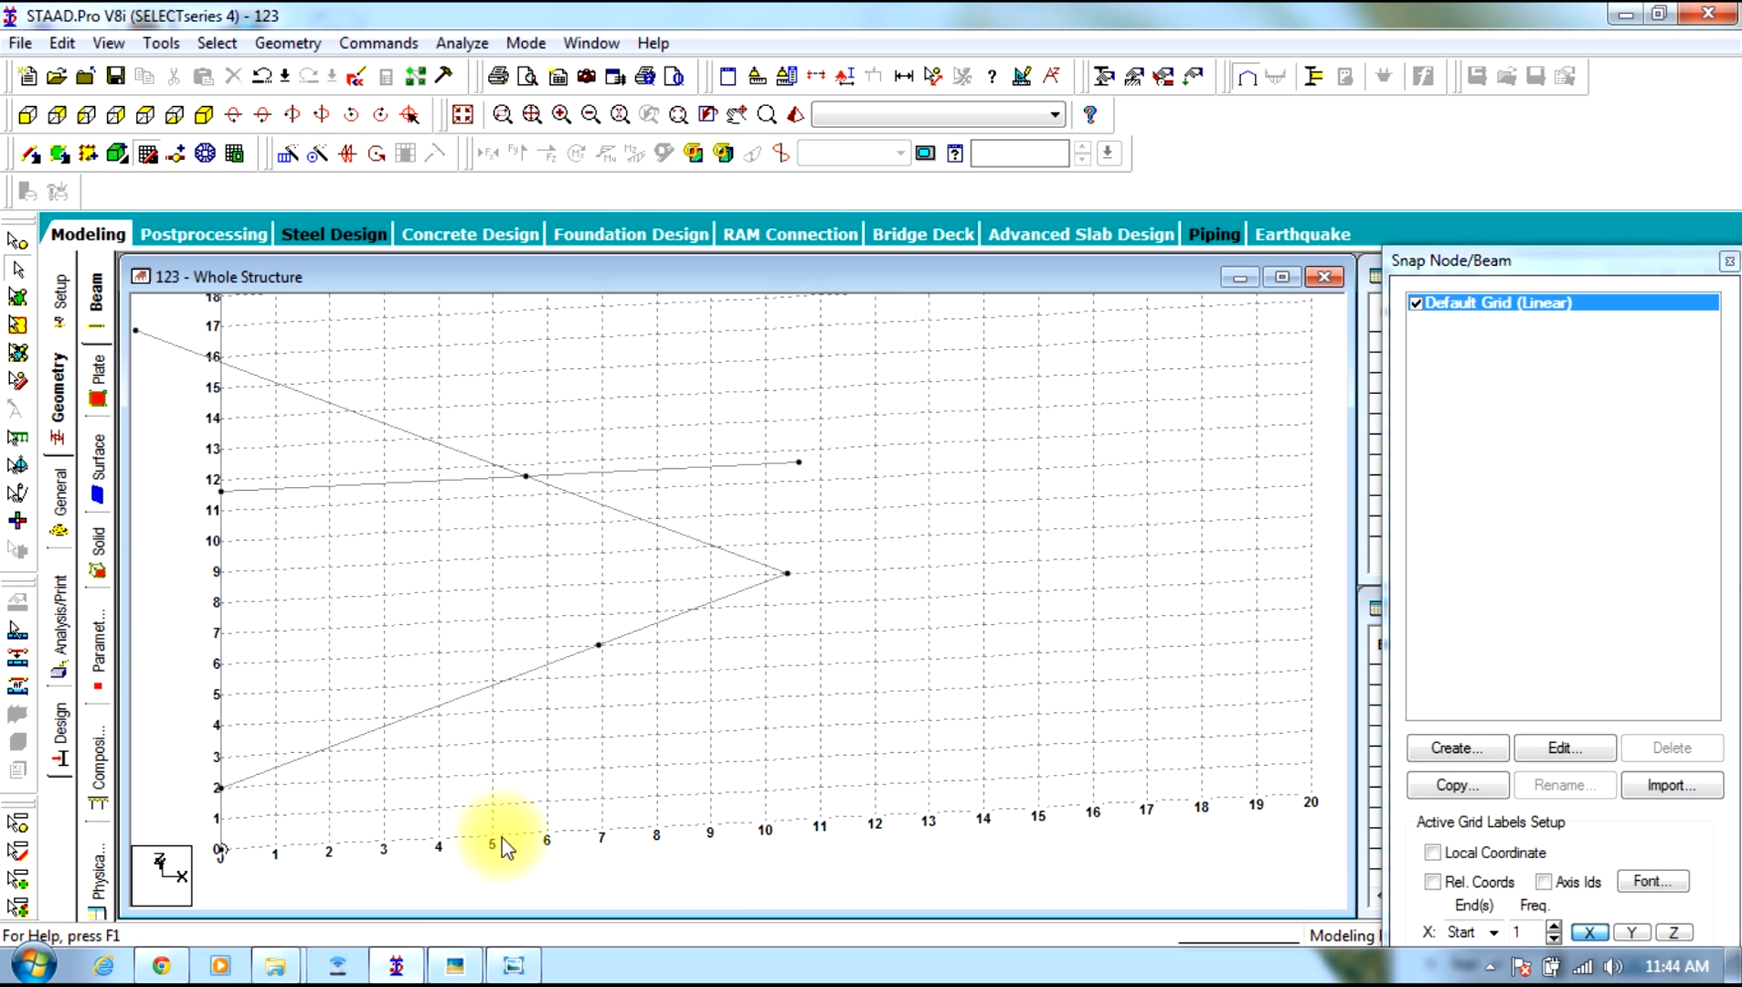
click(92, 302)
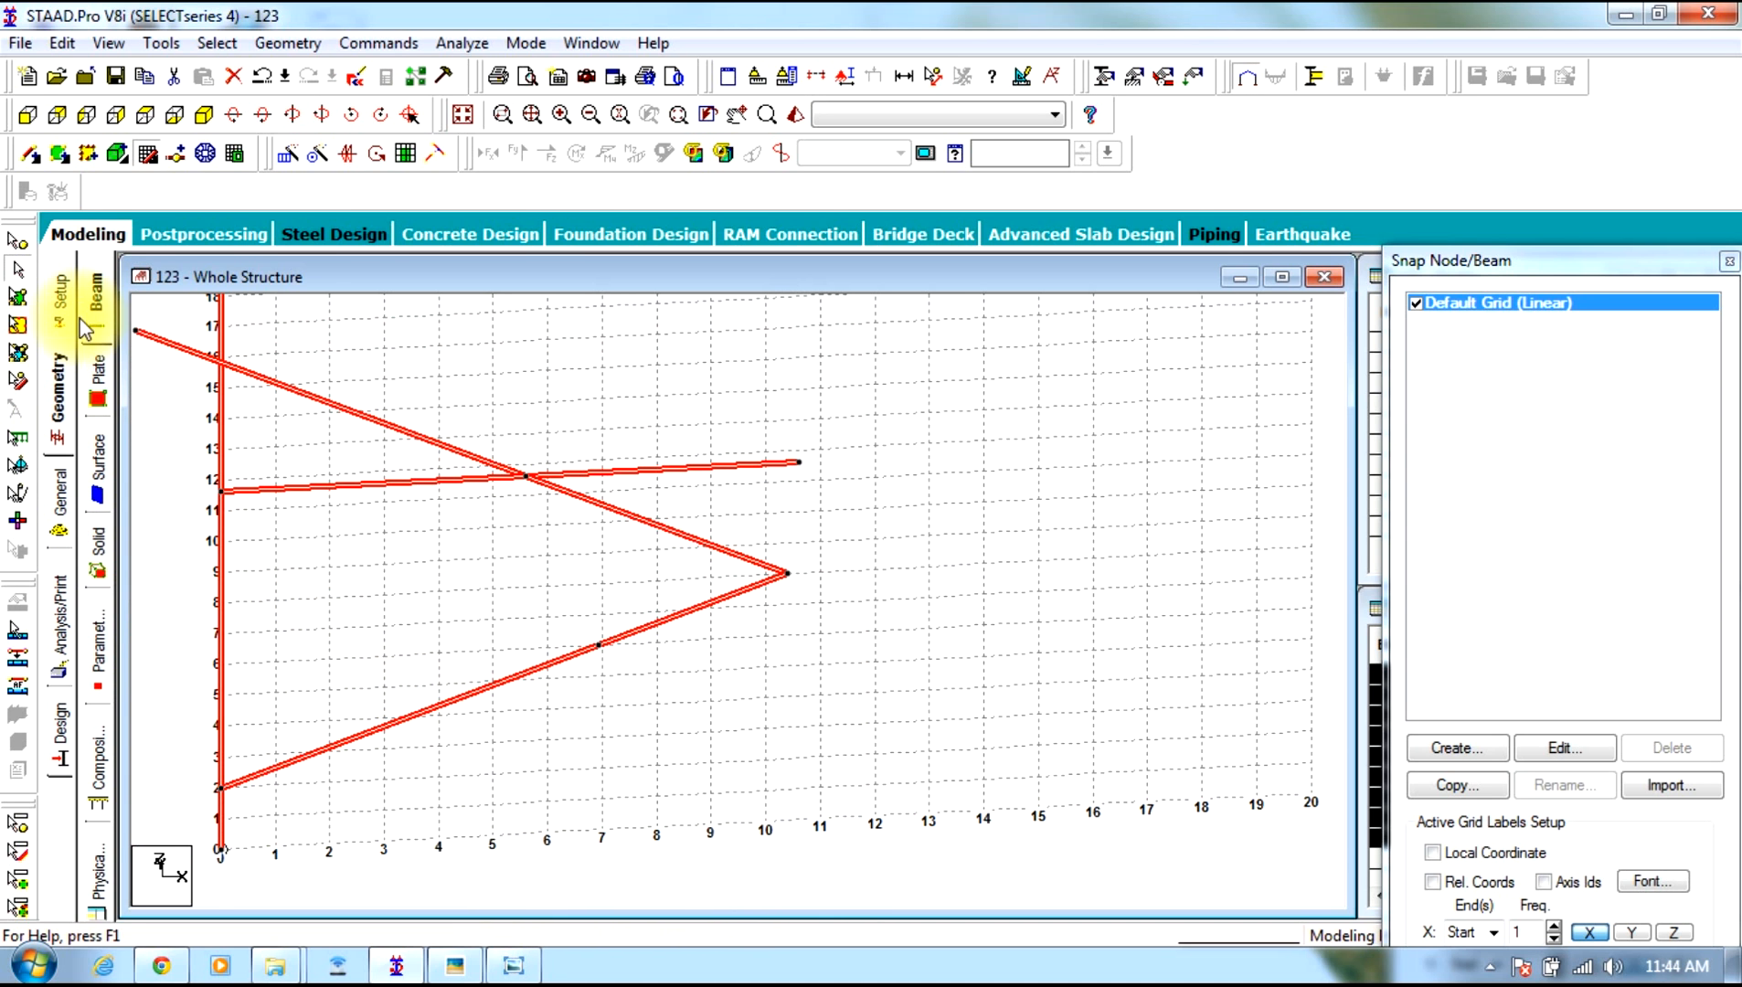
click(285, 43)
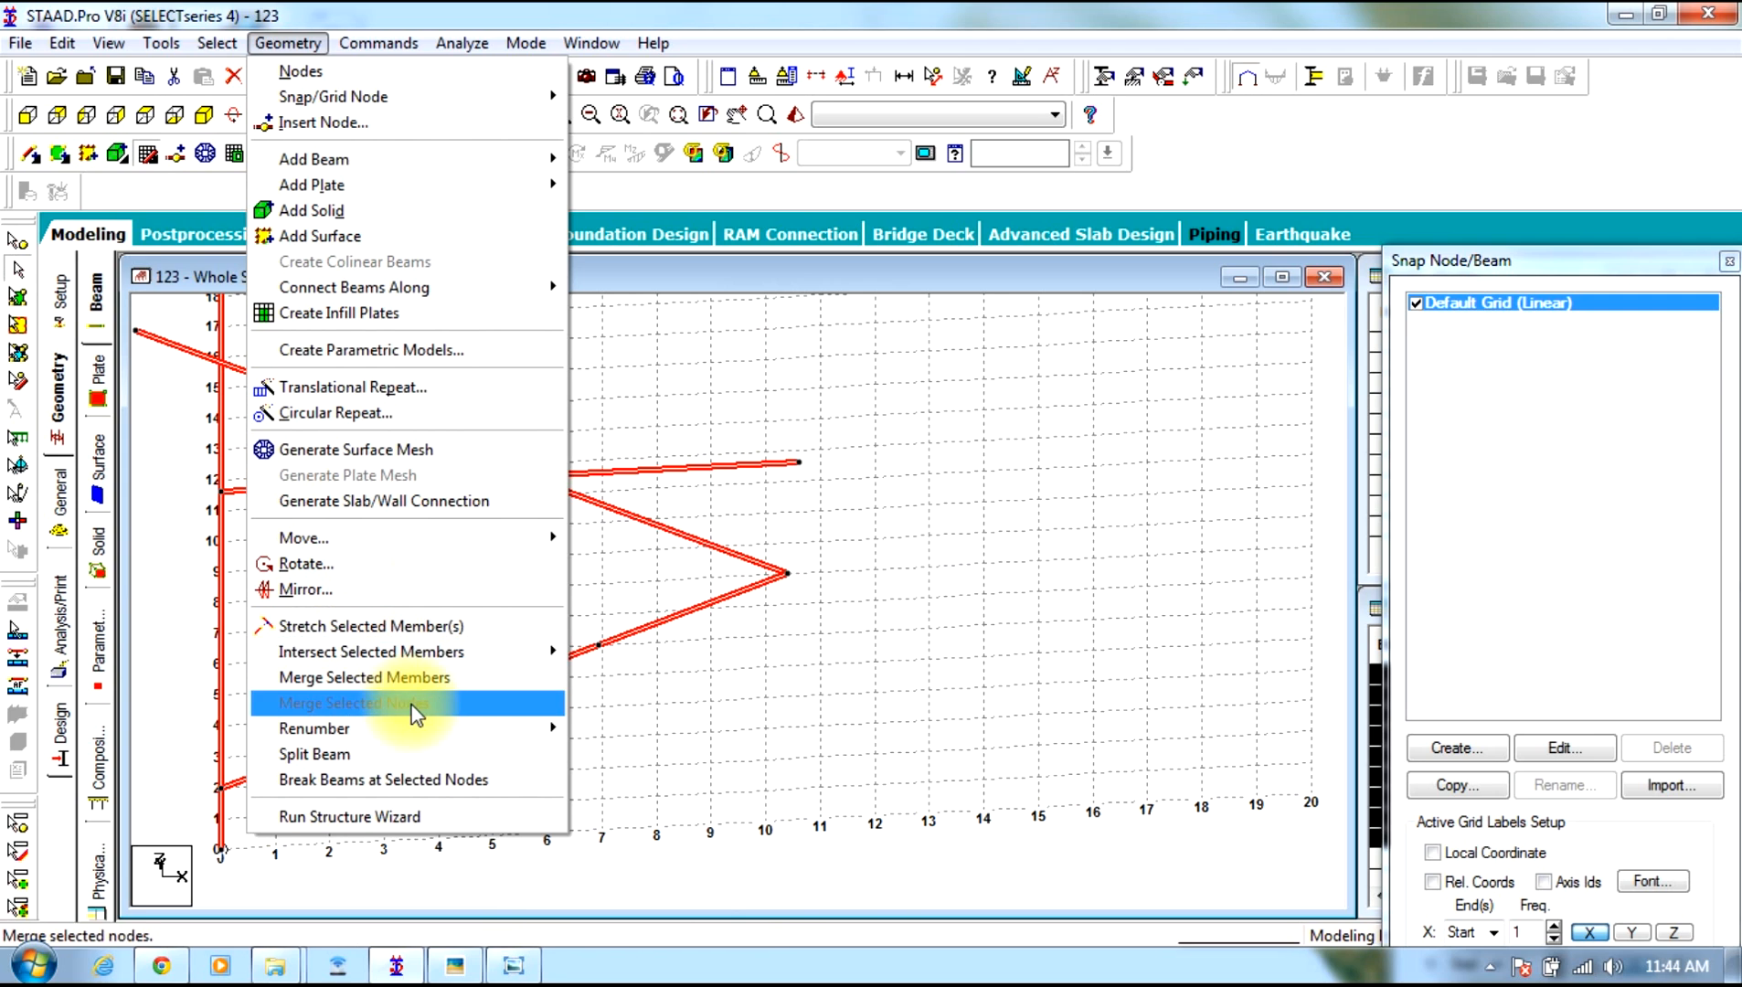
mouse_move(475, 651)
click(604, 652)
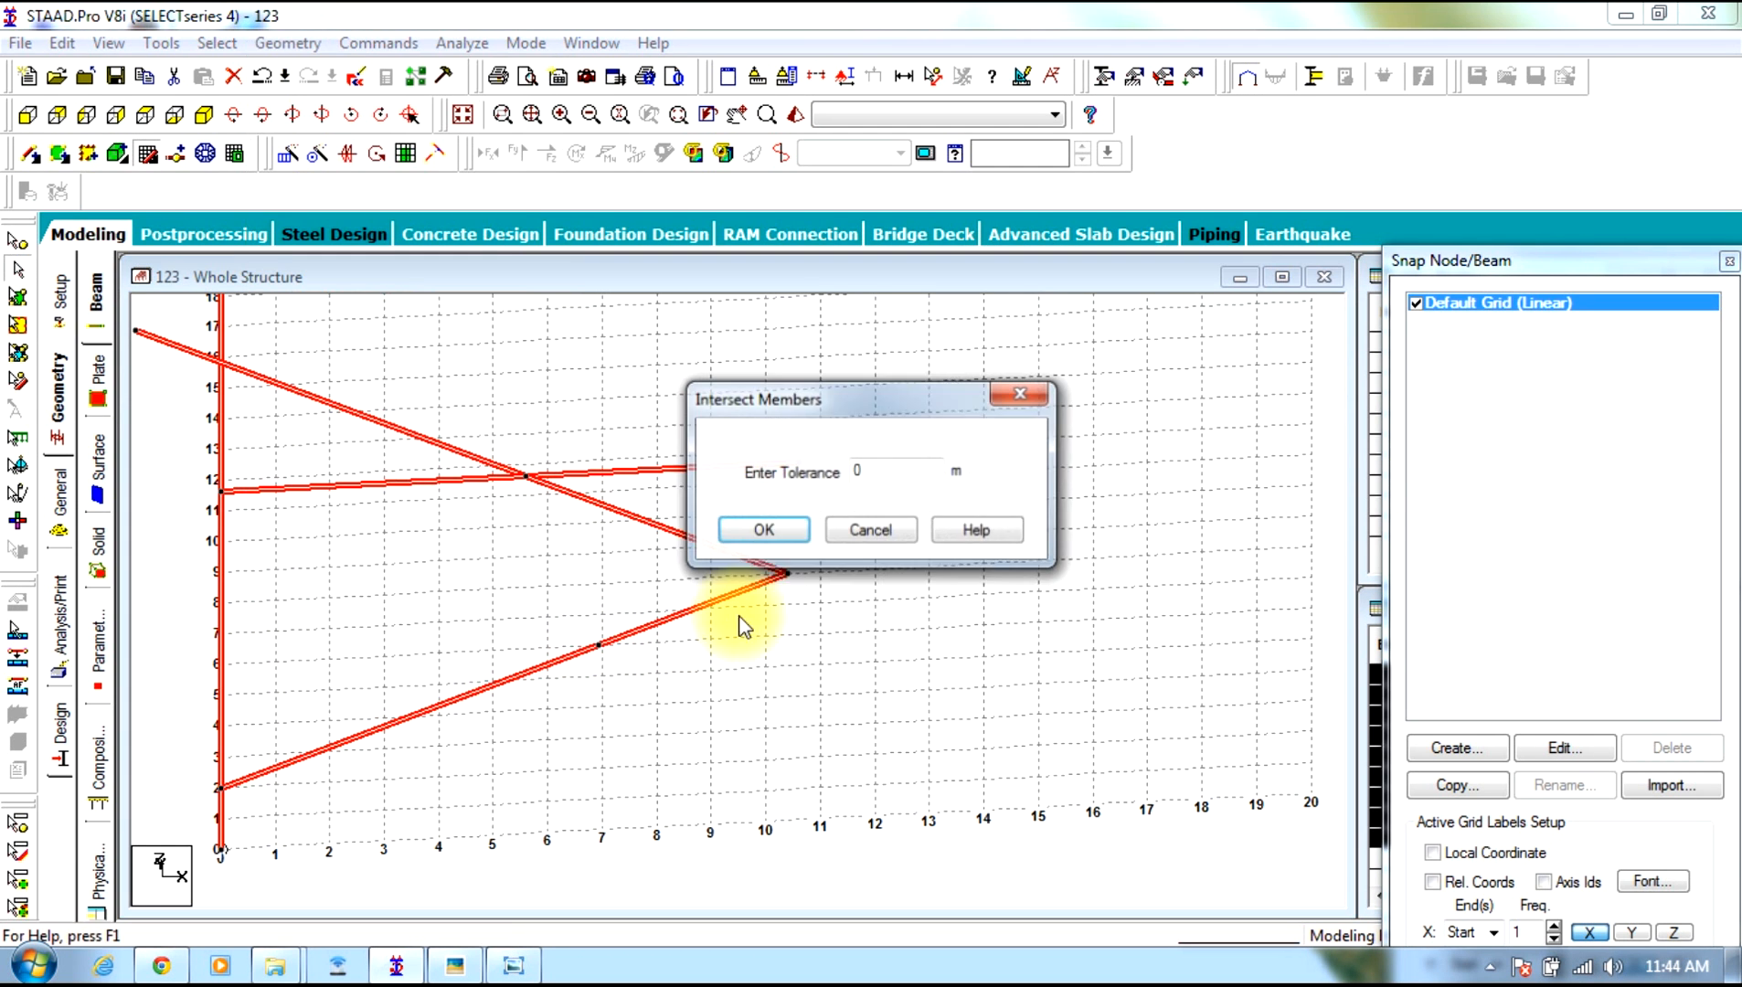
click(763, 530)
click(922, 541)
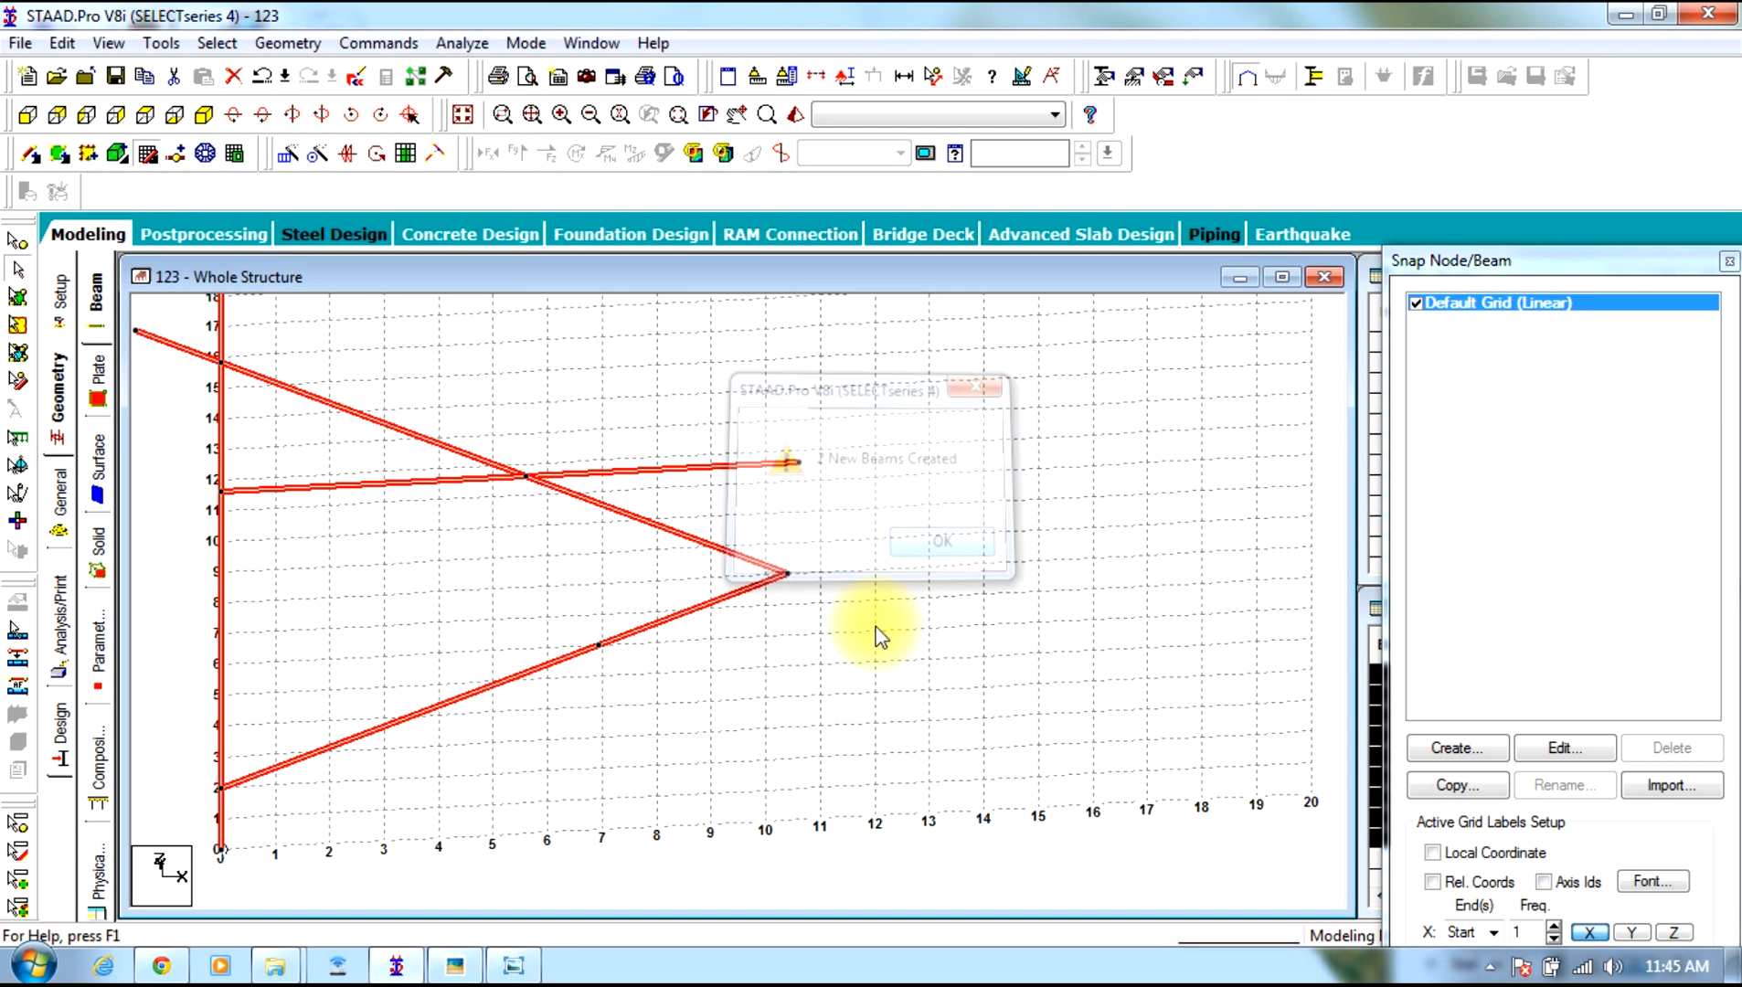
click(780, 743)
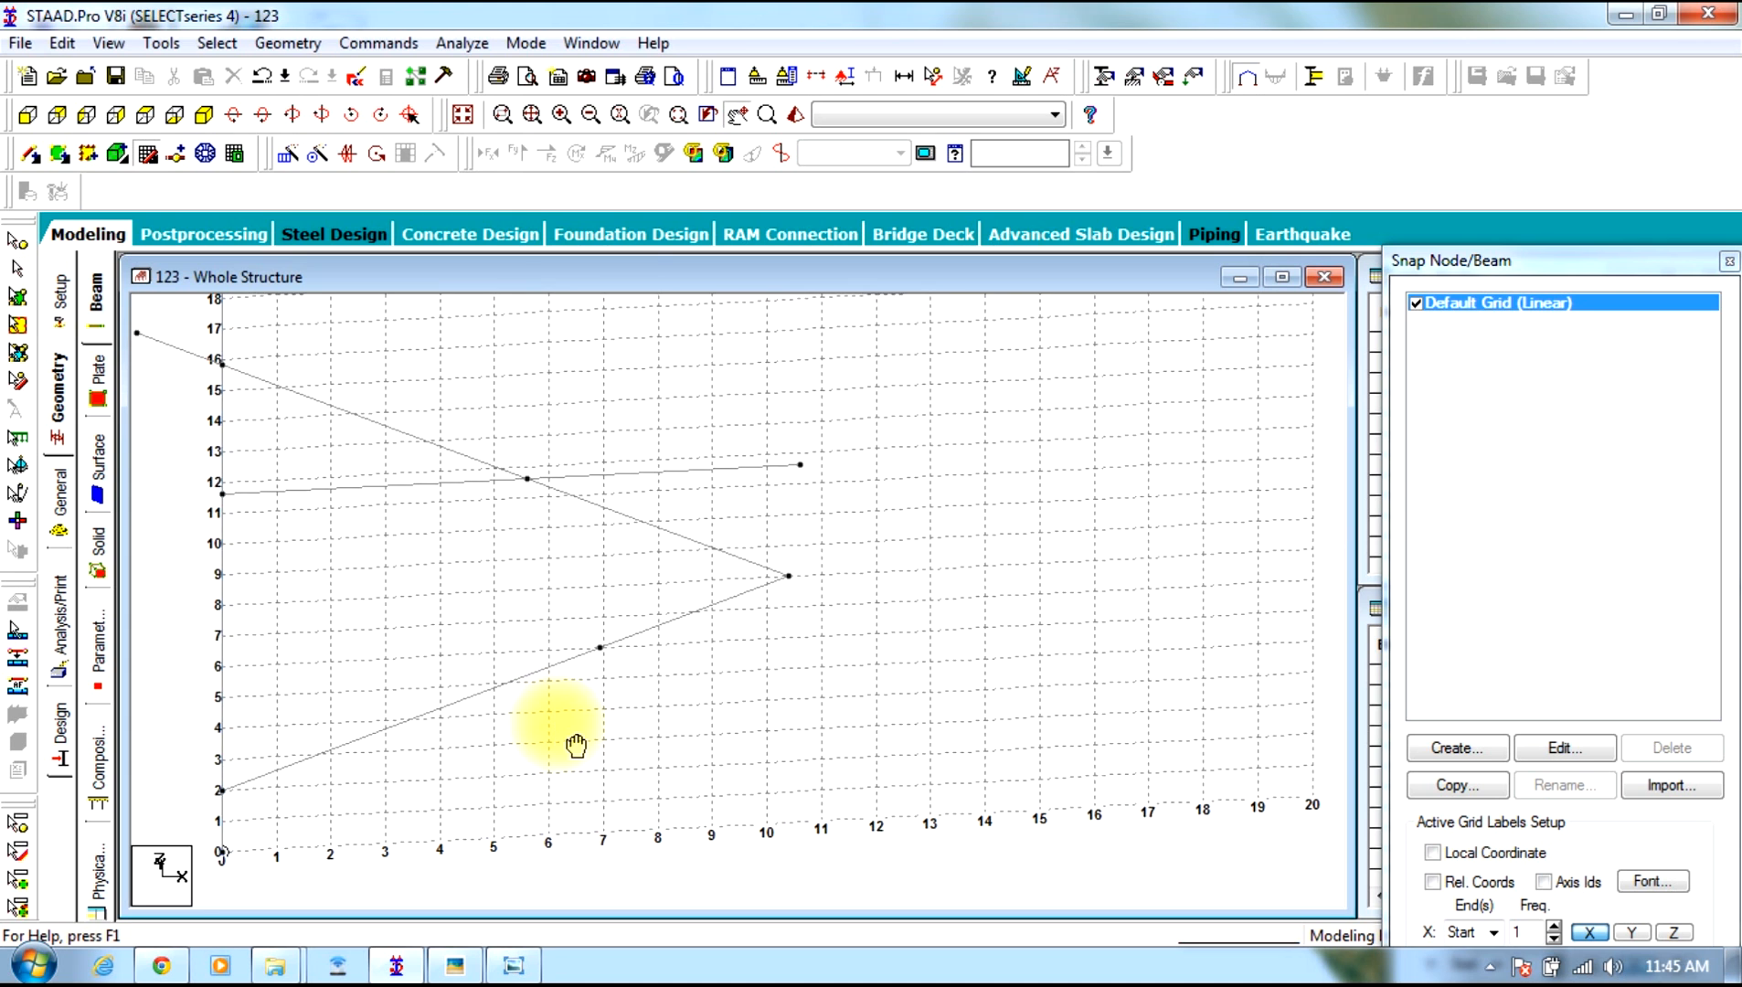
Delete the cable segments past the horizontal support and the wall beam segments above it, and close the snap grid
middle_drag(571, 739, 778, 655)
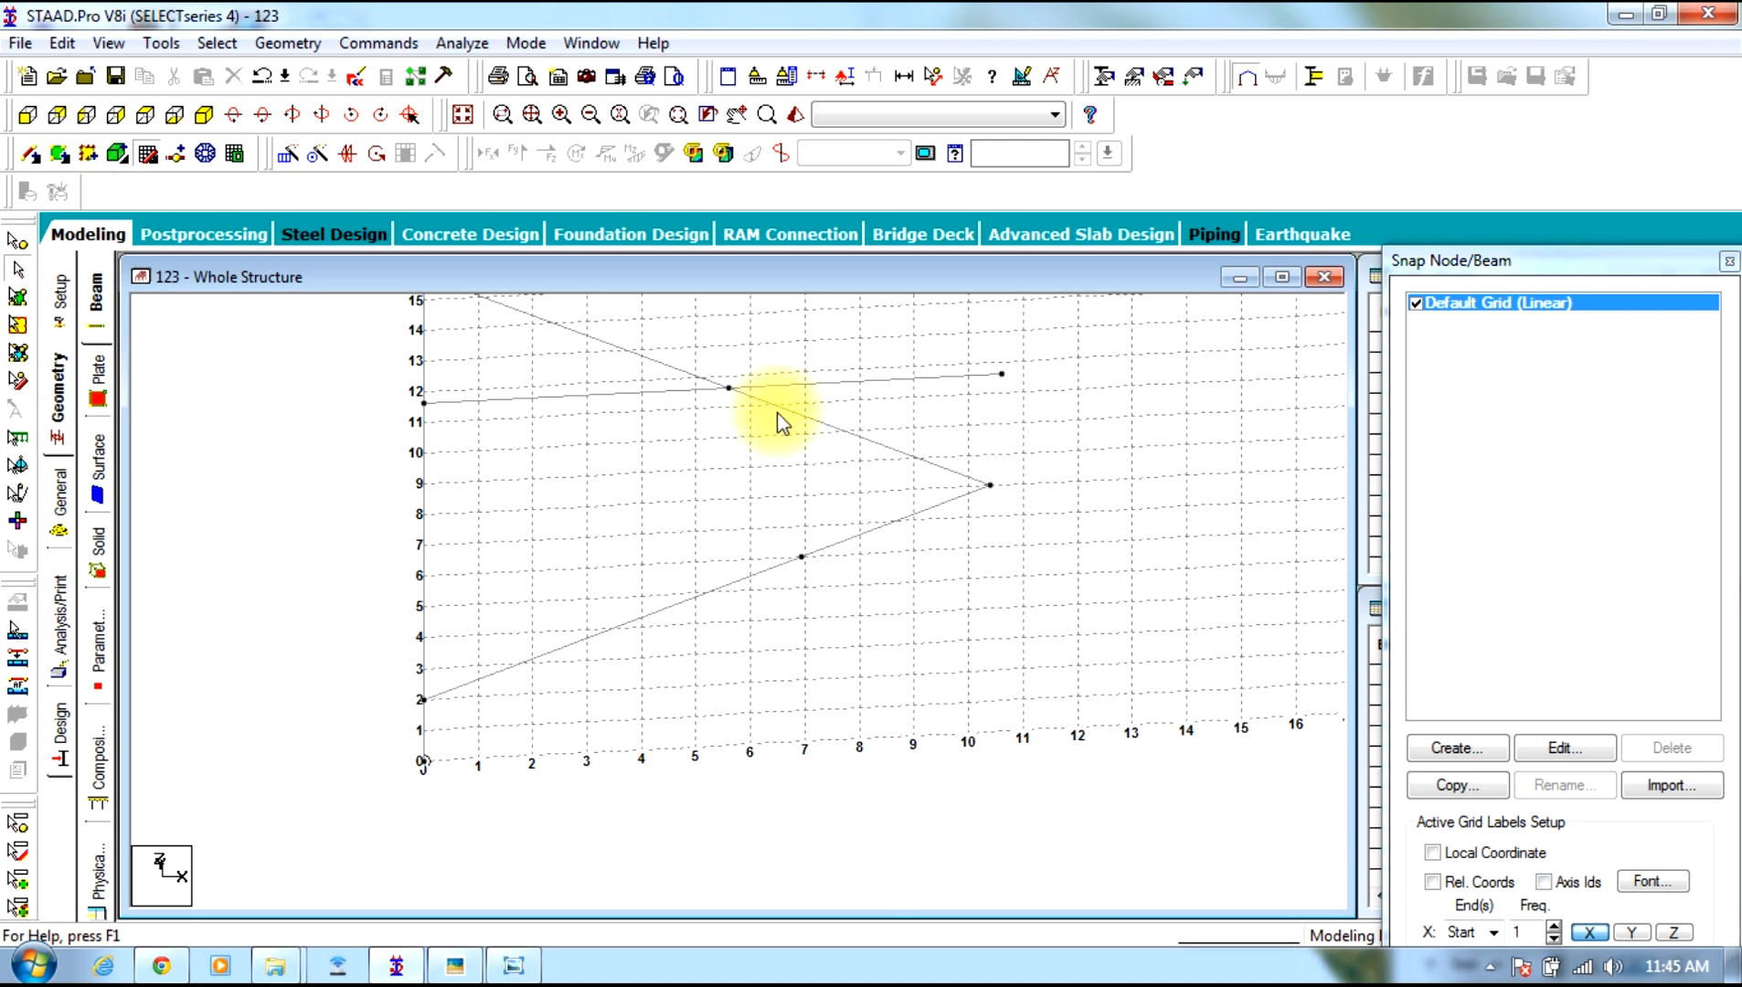
middle_drag(847, 548, 782, 729)
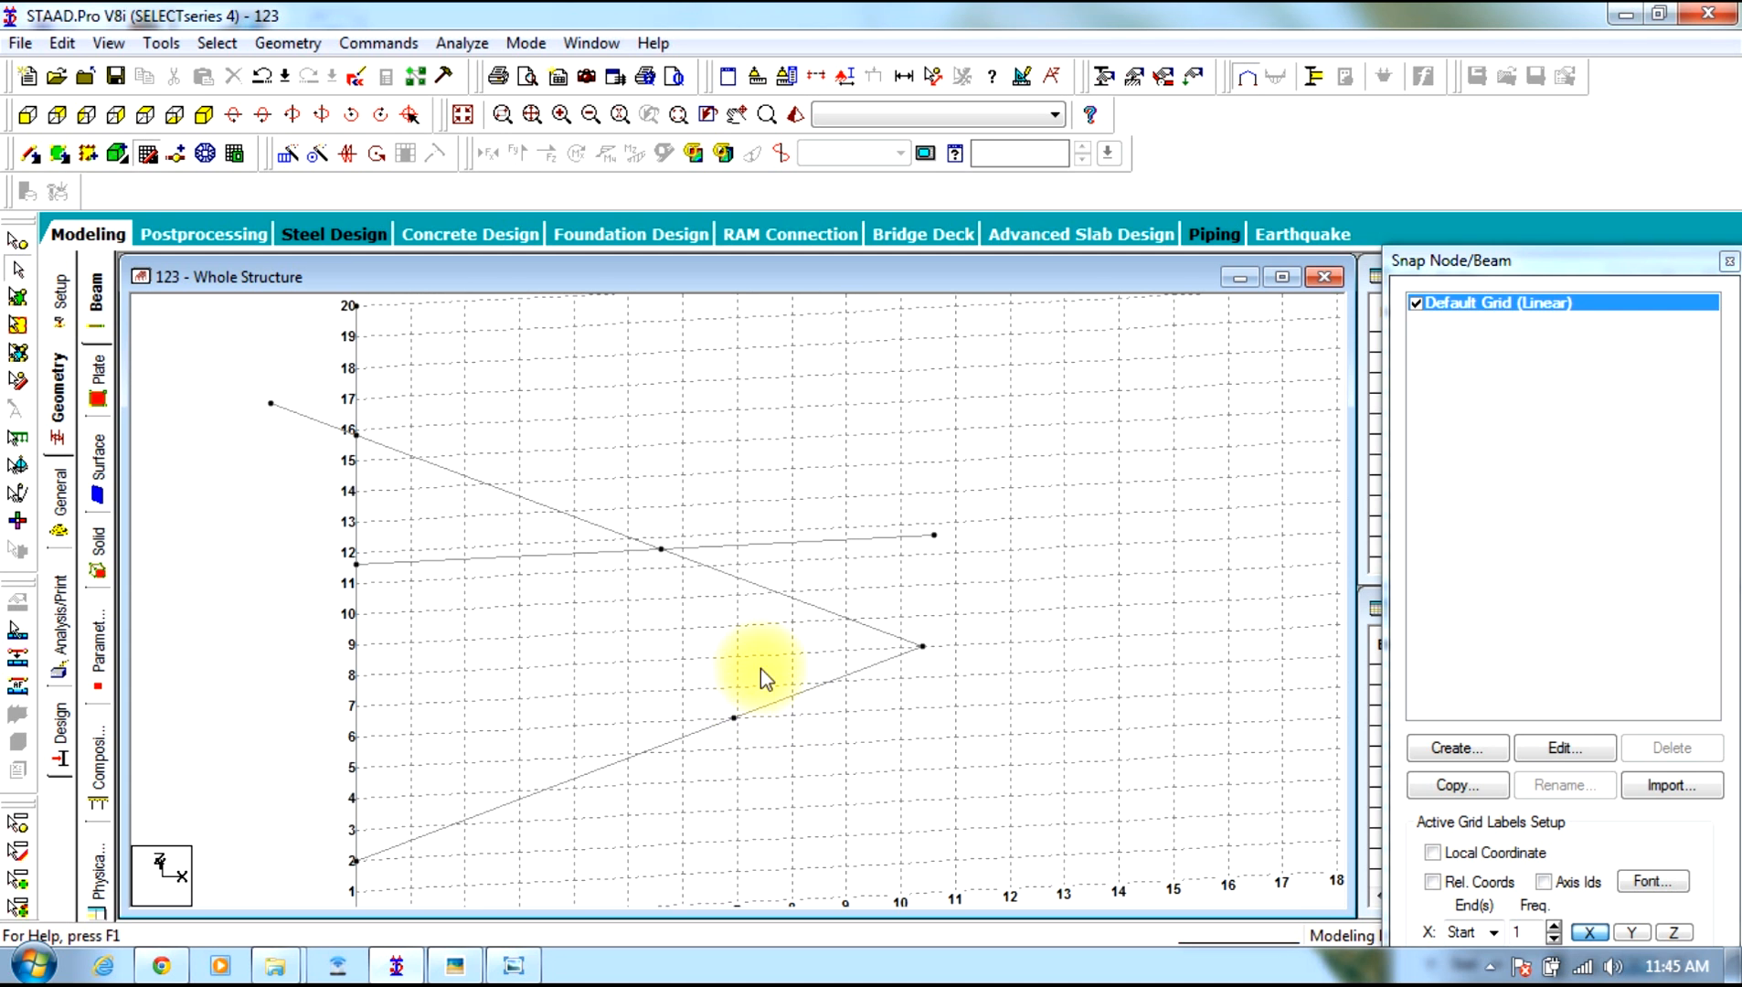
click(757, 545)
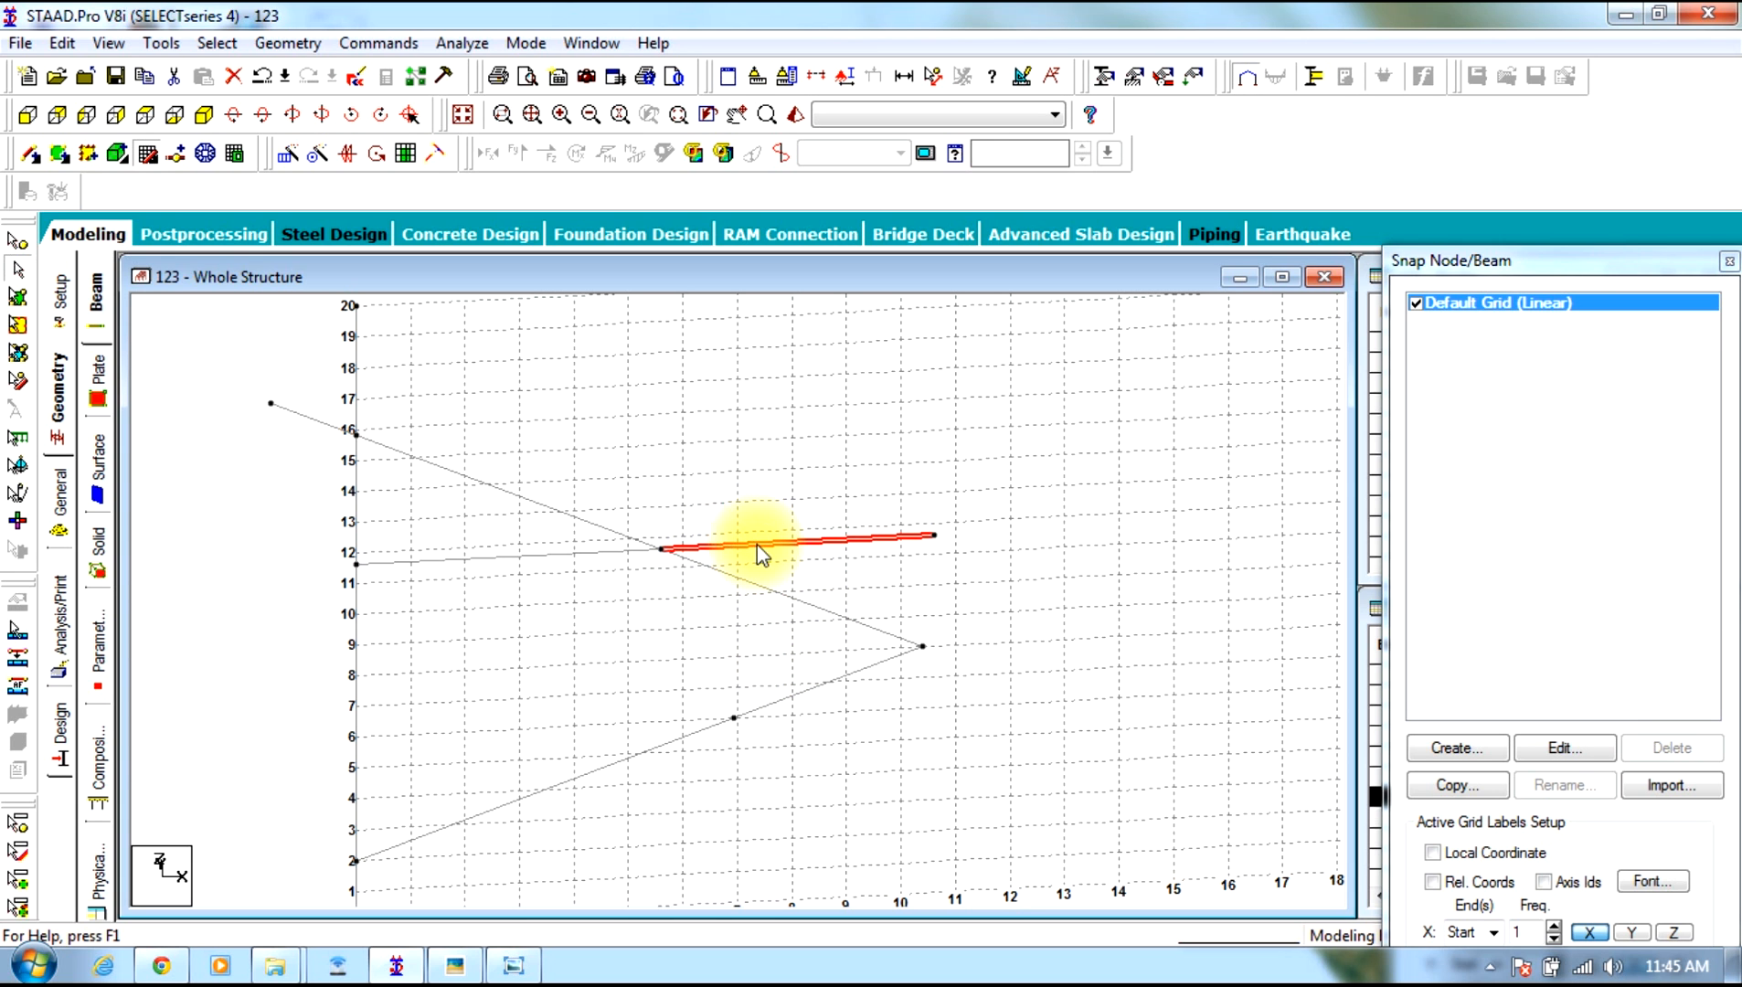
click(549, 506)
ctrl+click(358, 508)
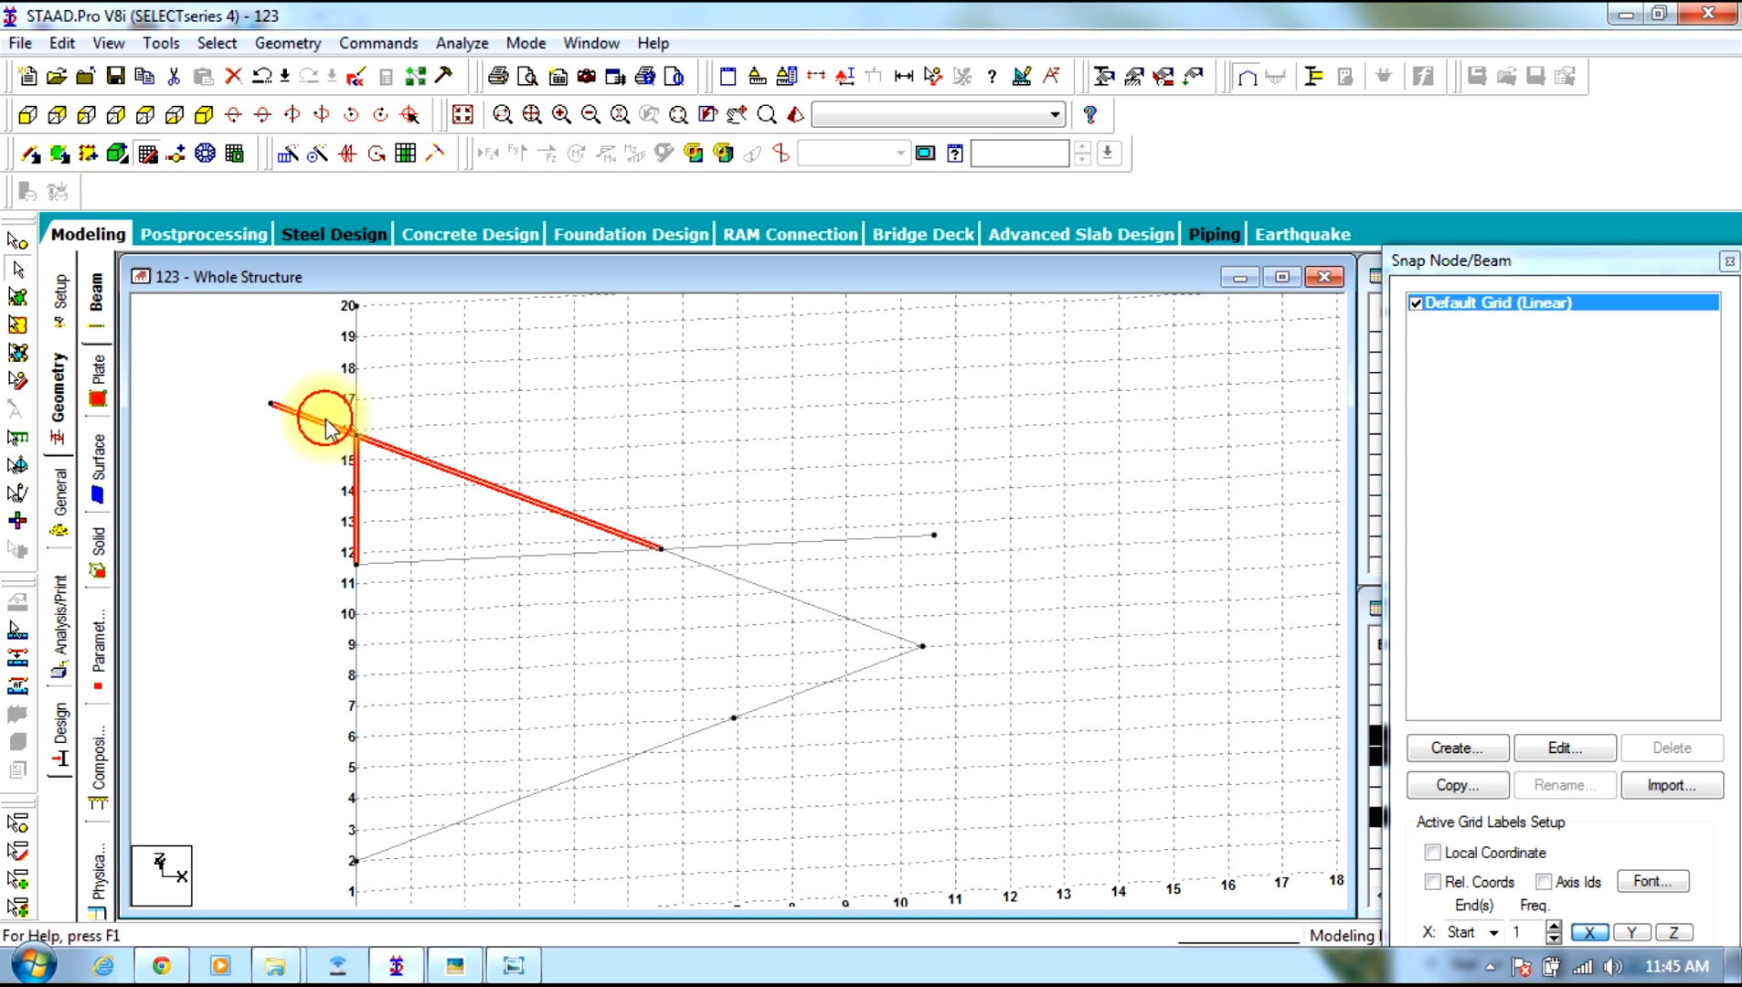
ctrl+click(358, 404)
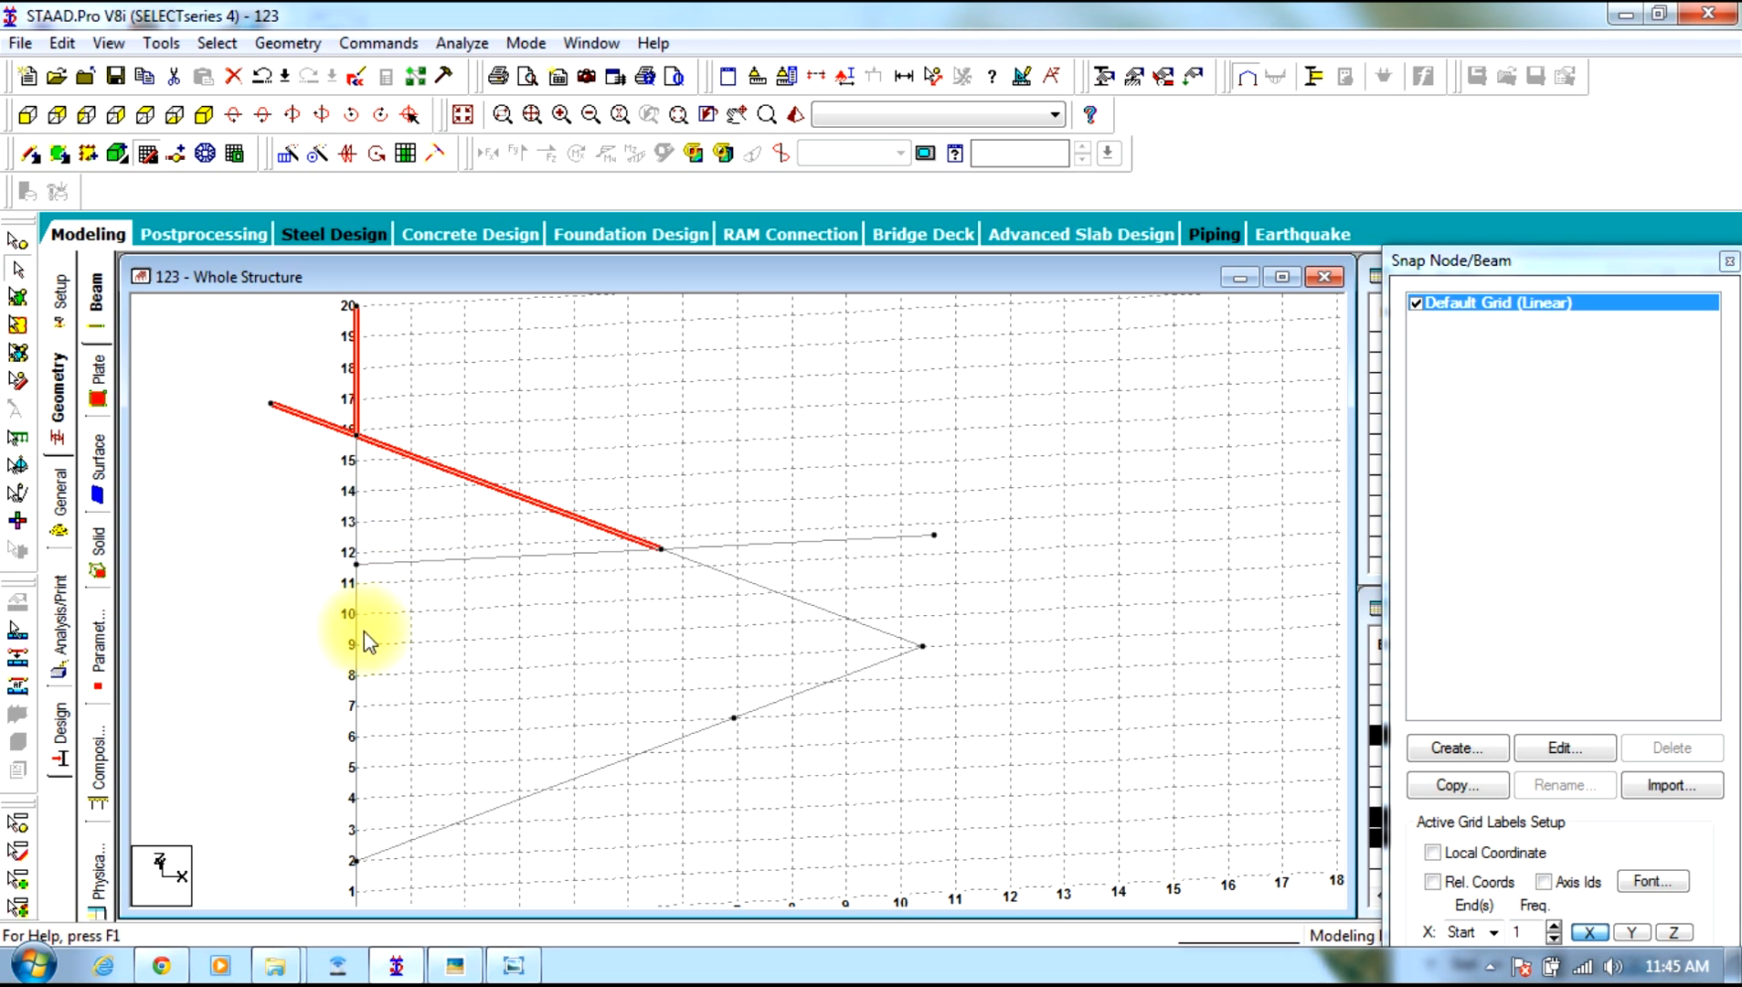
click(351, 517)
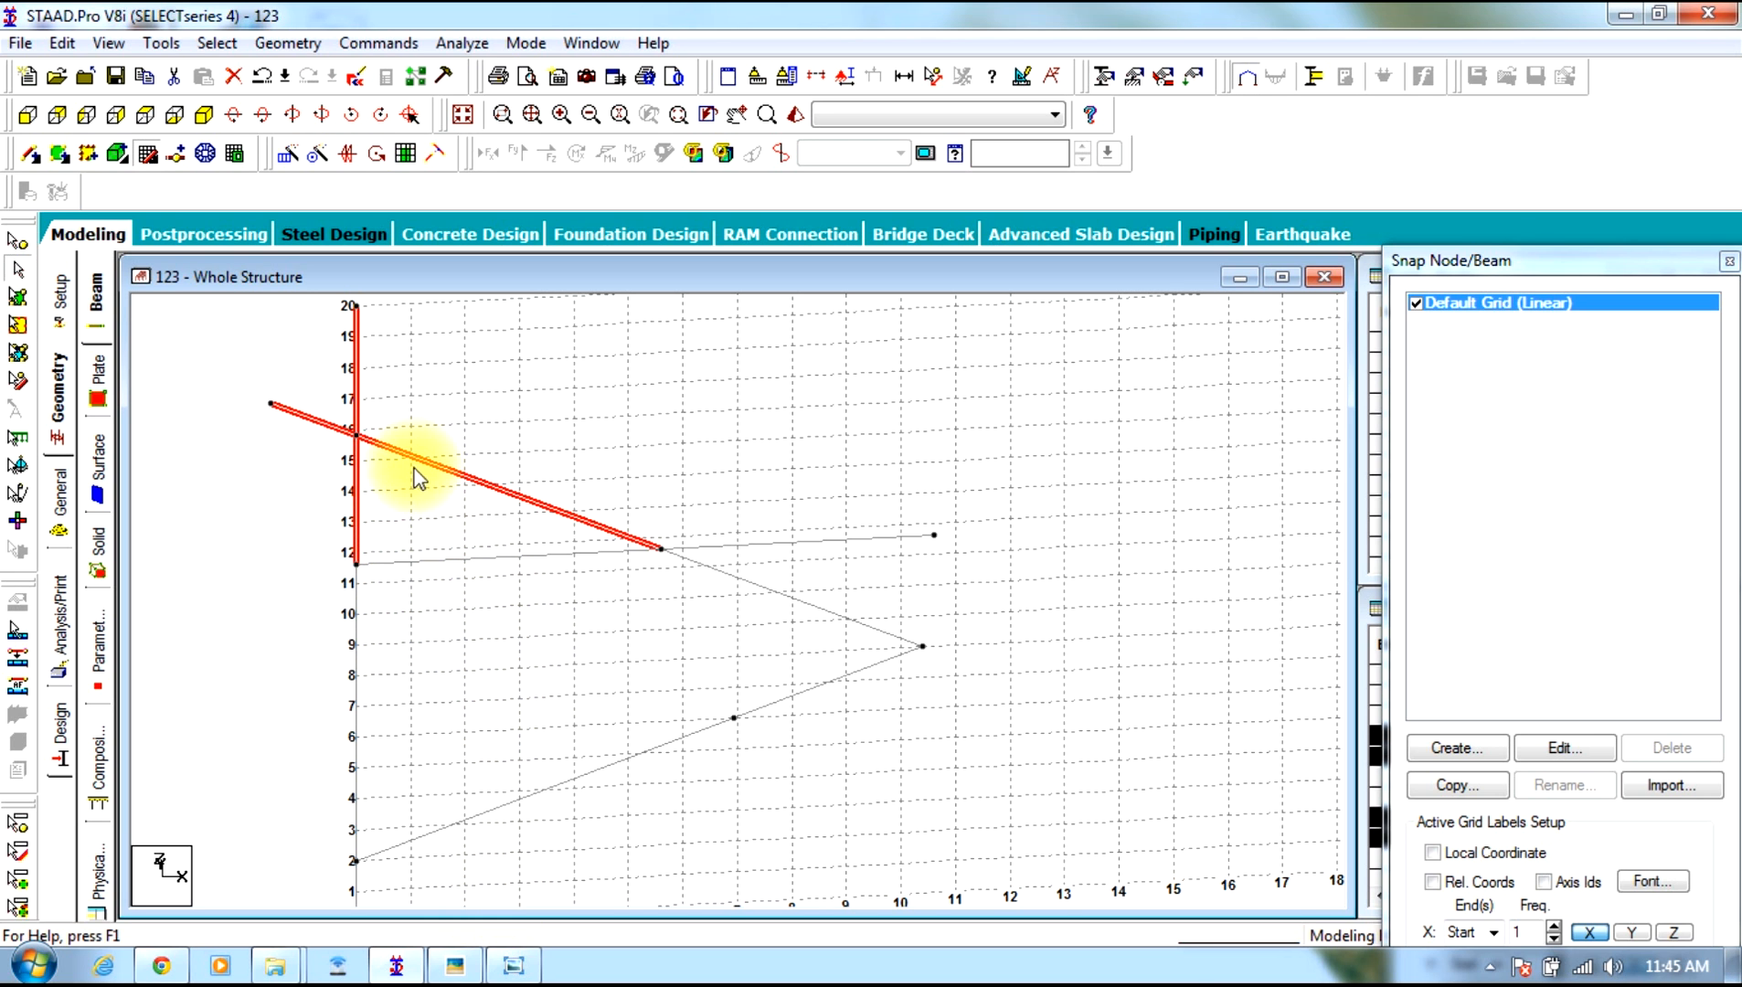
key(Delete)
key(Return)
click(914, 544)
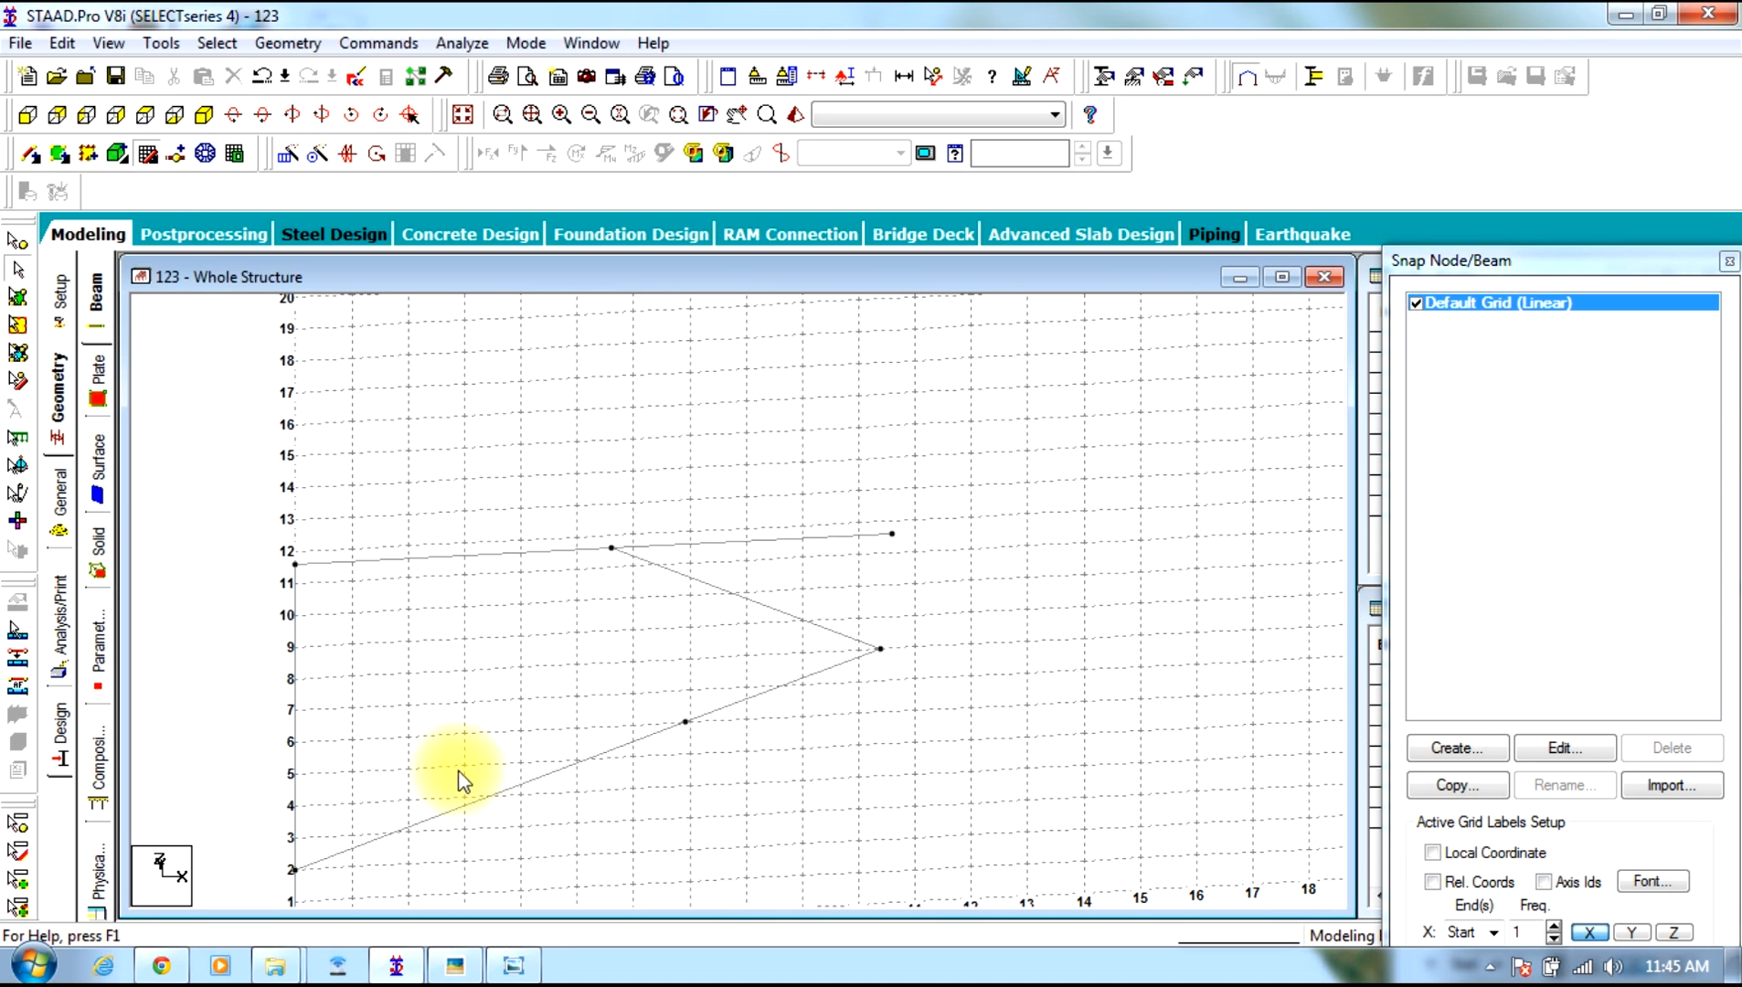
click(148, 159)
Compare the trimmed frame with the reference sketch IMG_0414.JPG
scroll(379, 542, down, 3)
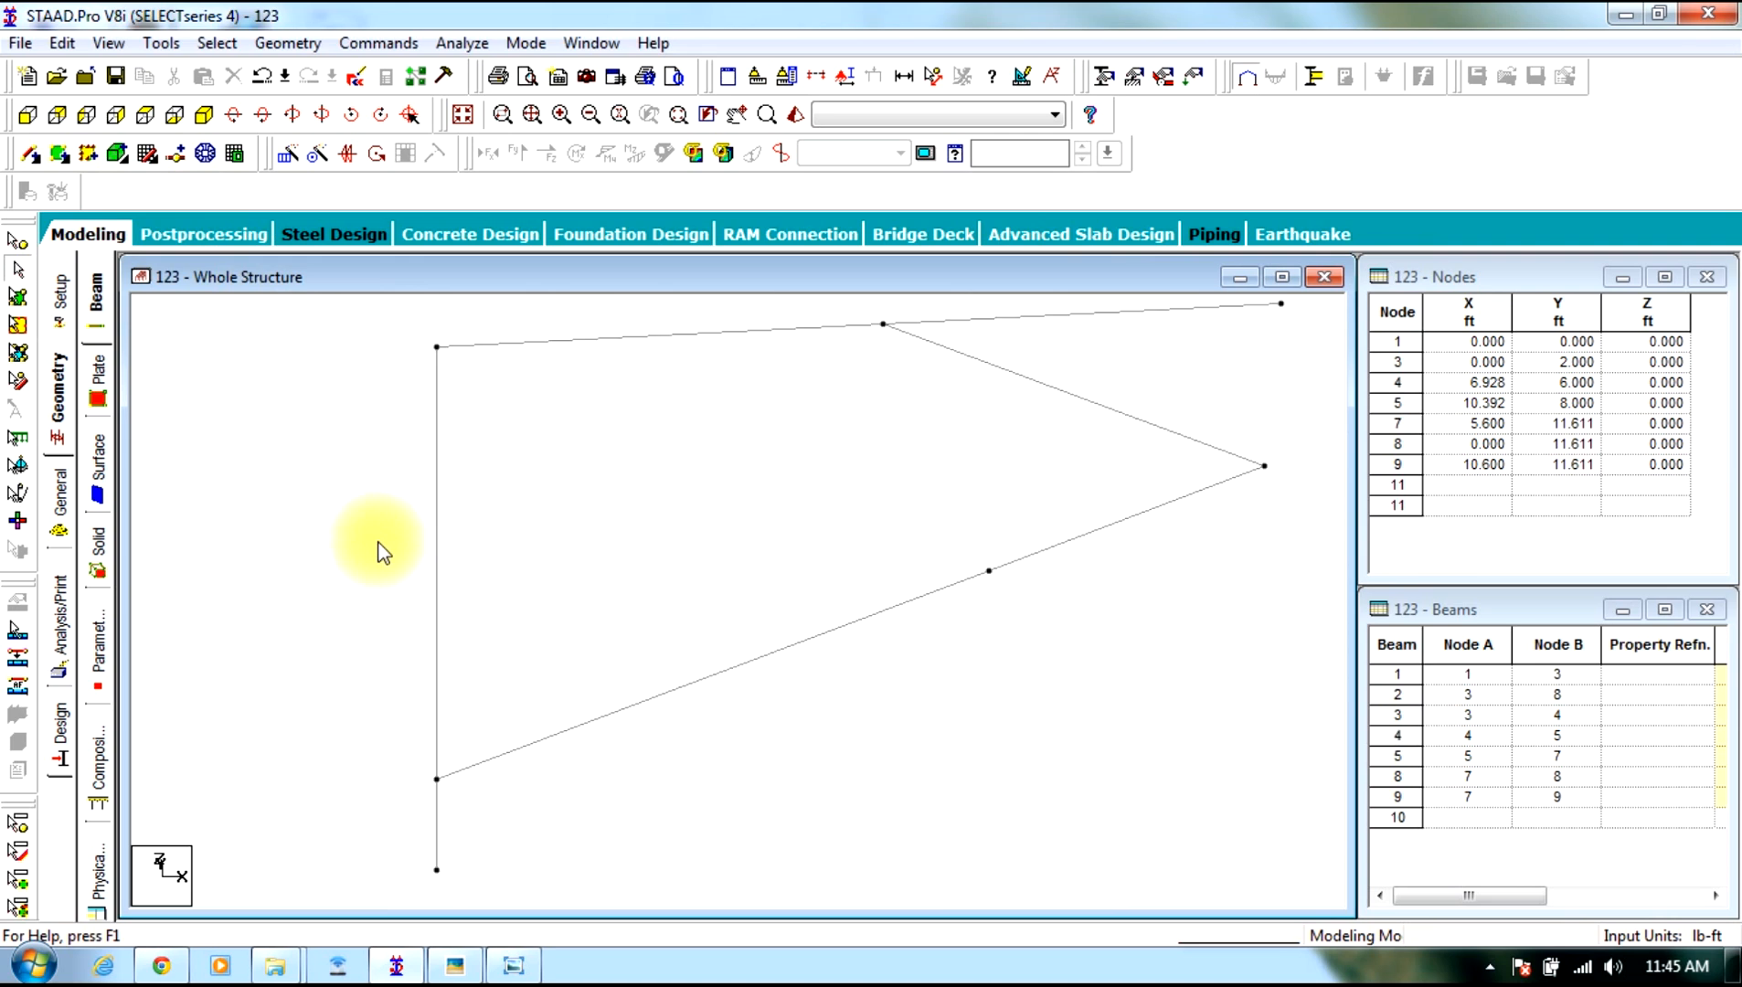
middle_drag(621, 544, 370, 586)
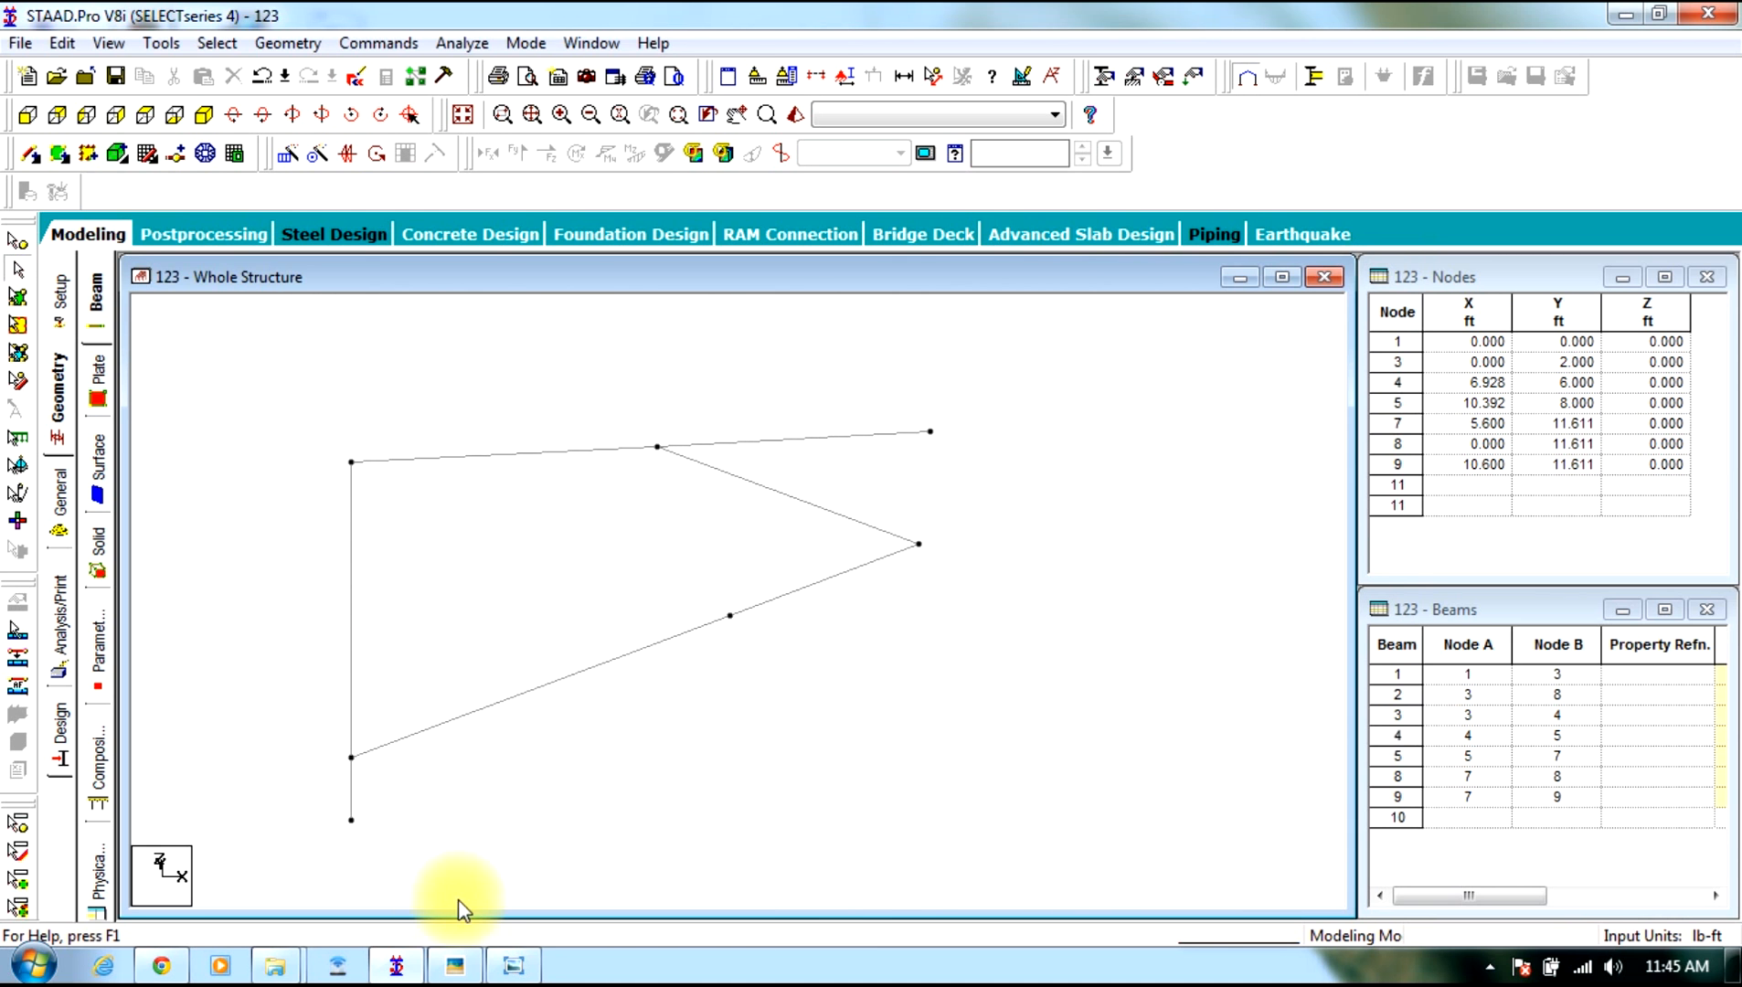
click(468, 976)
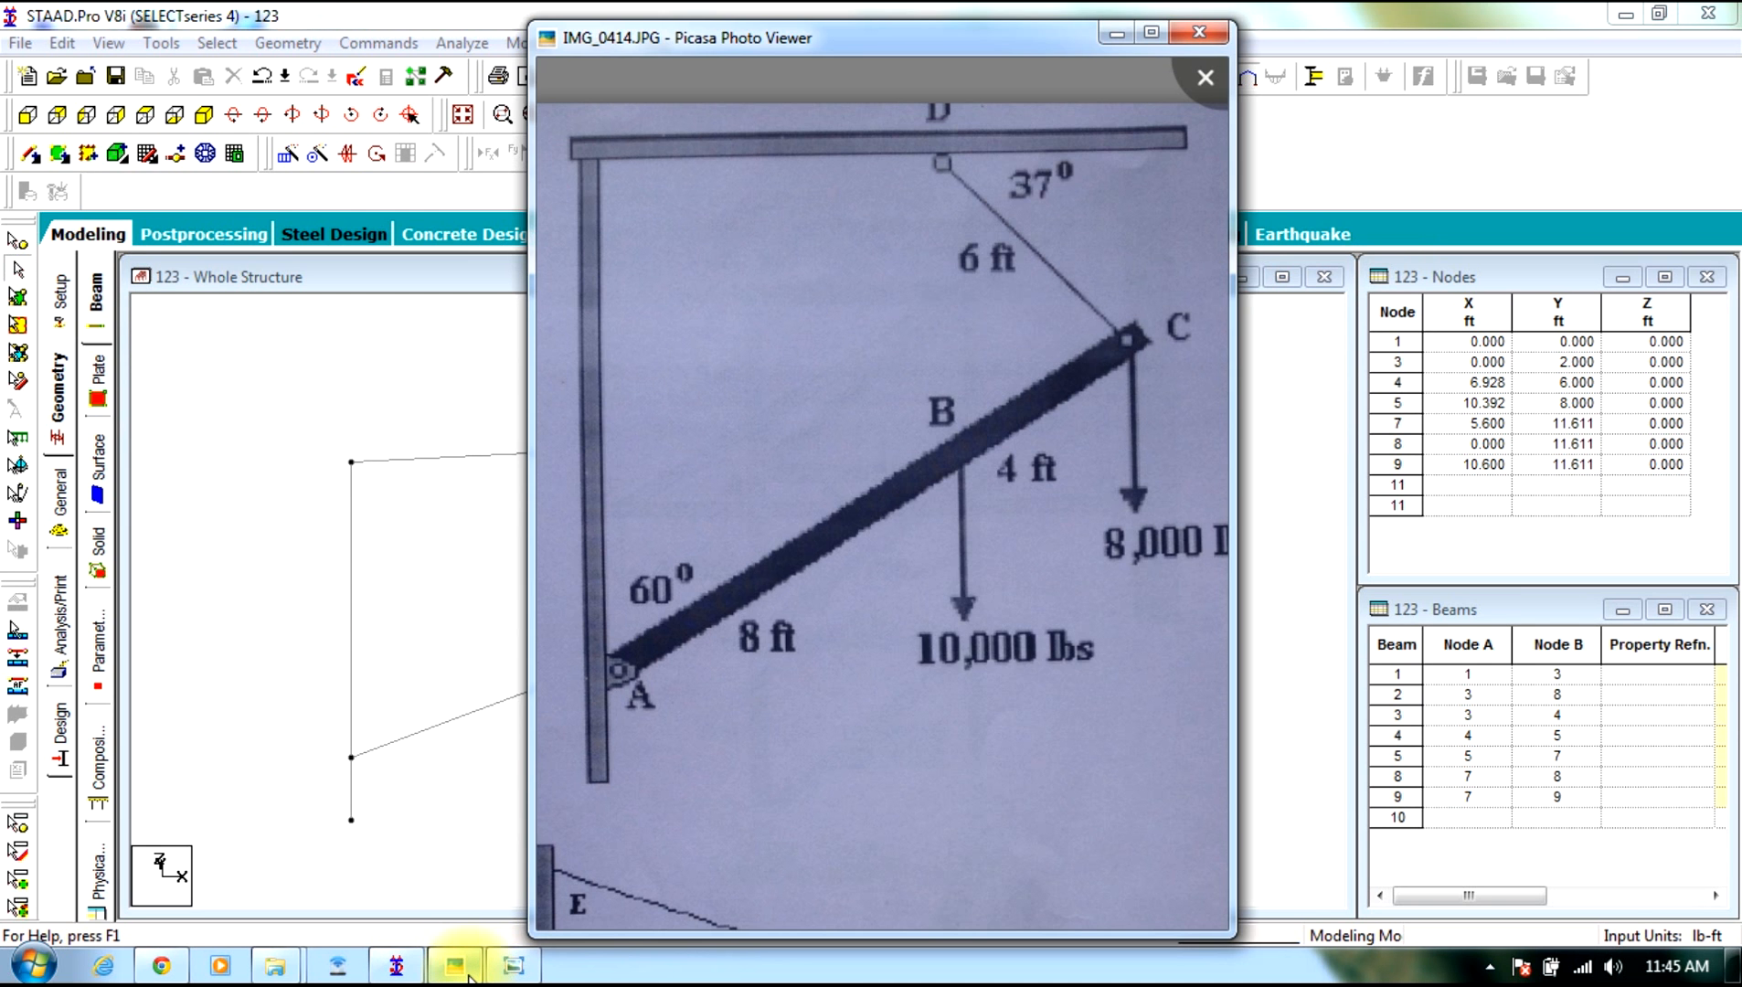
click(468, 976)
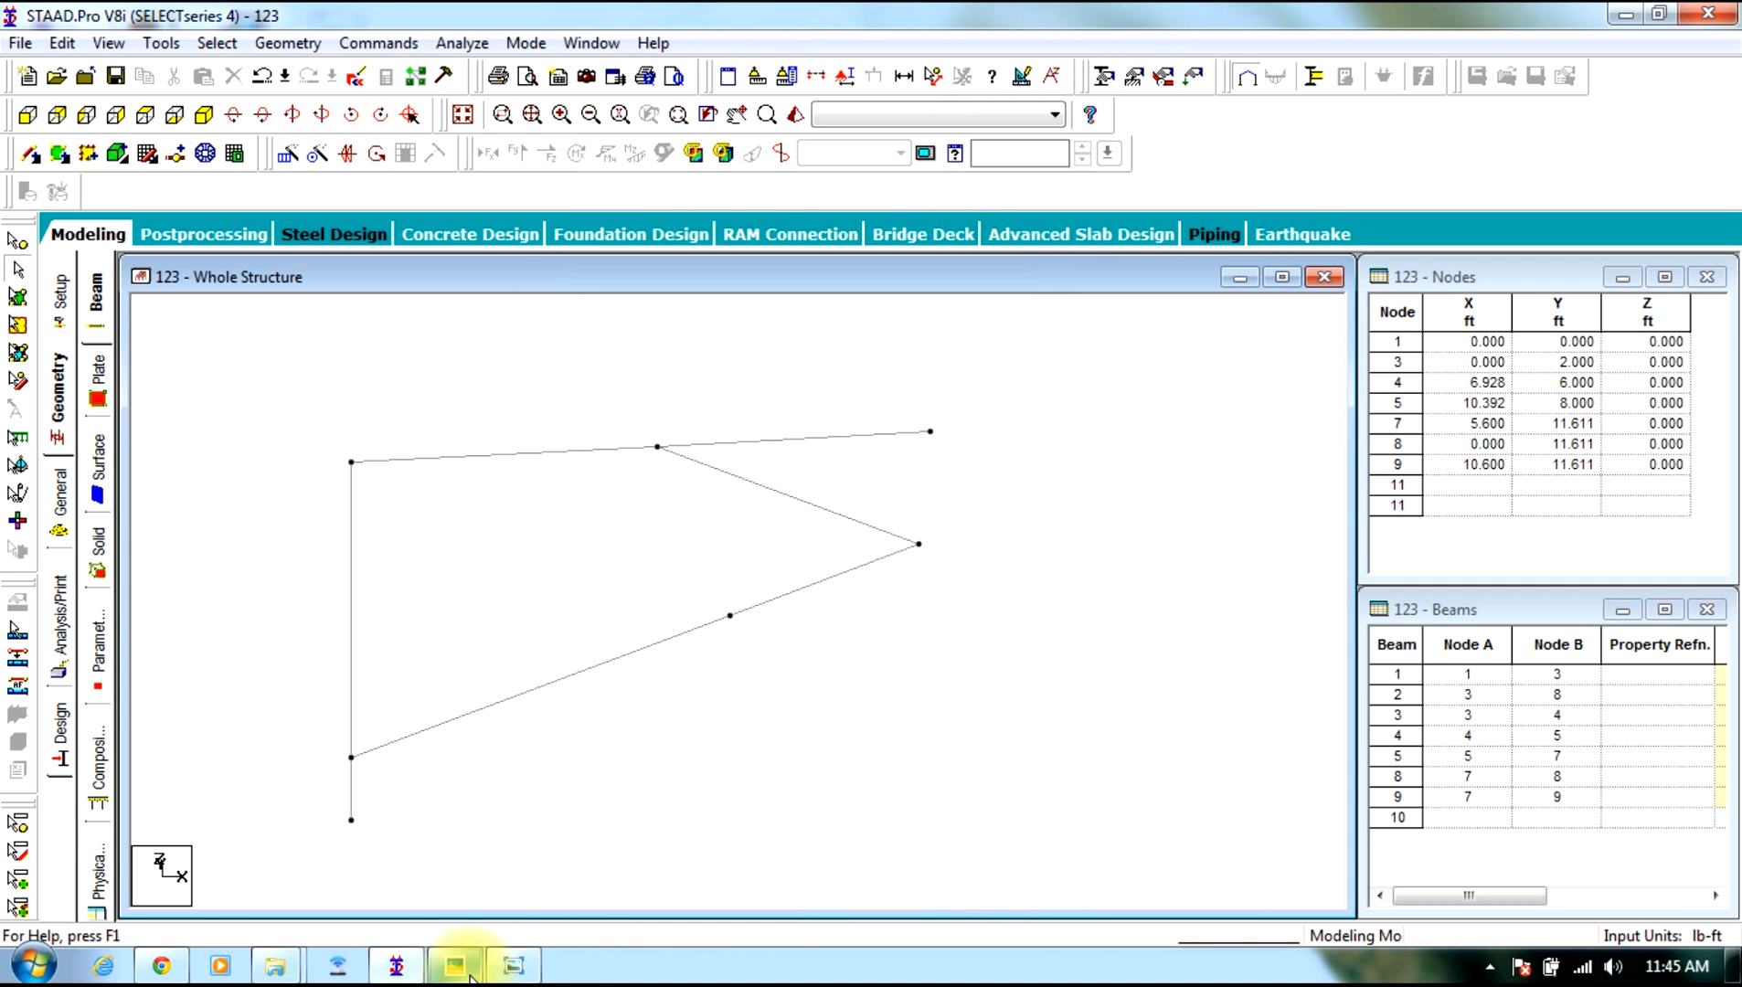
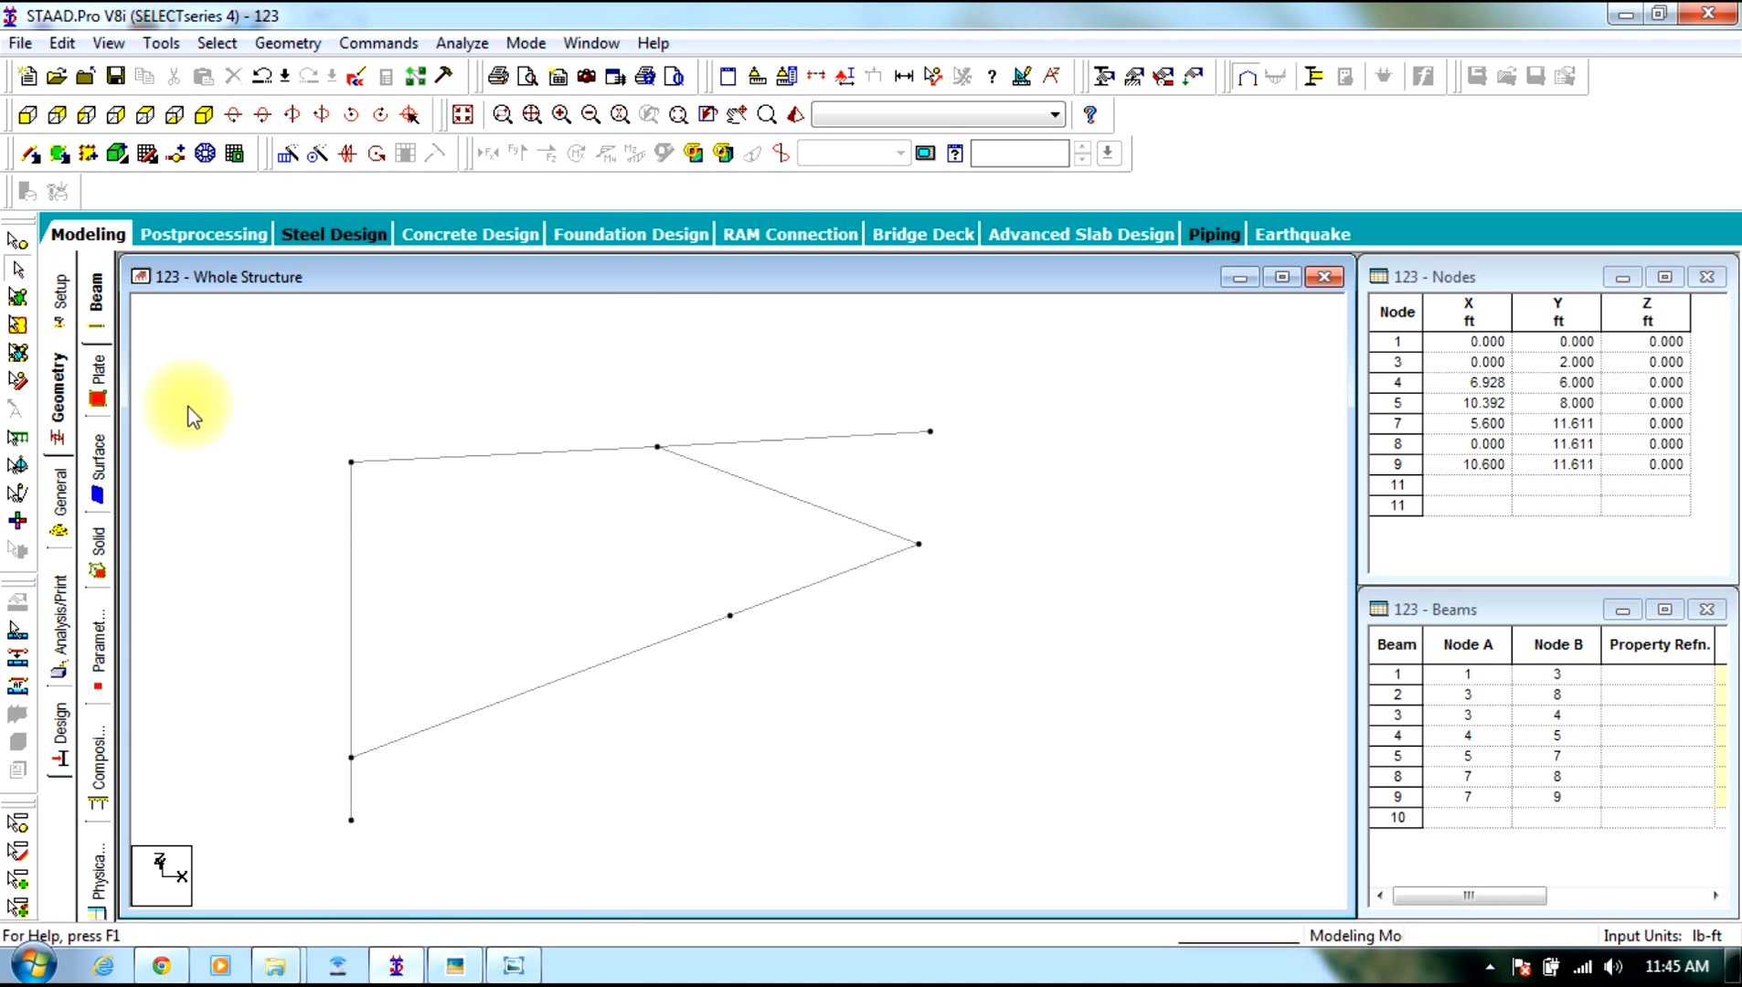
click(149, 153)
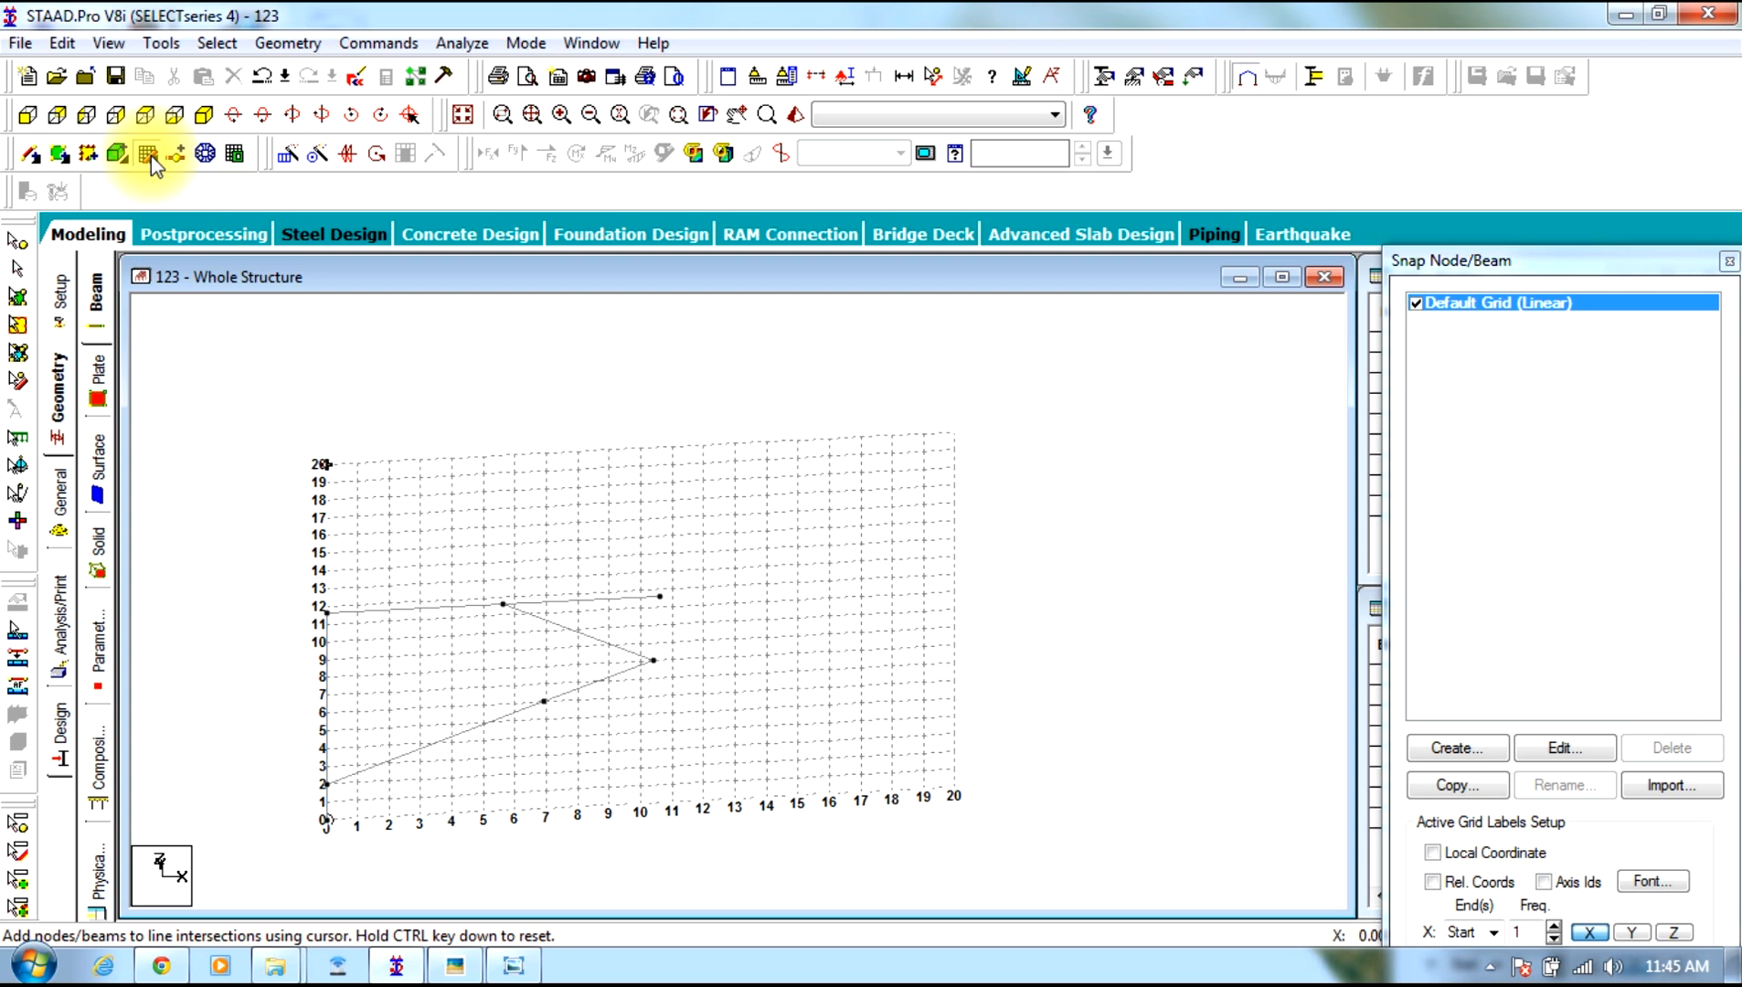
click(149, 153)
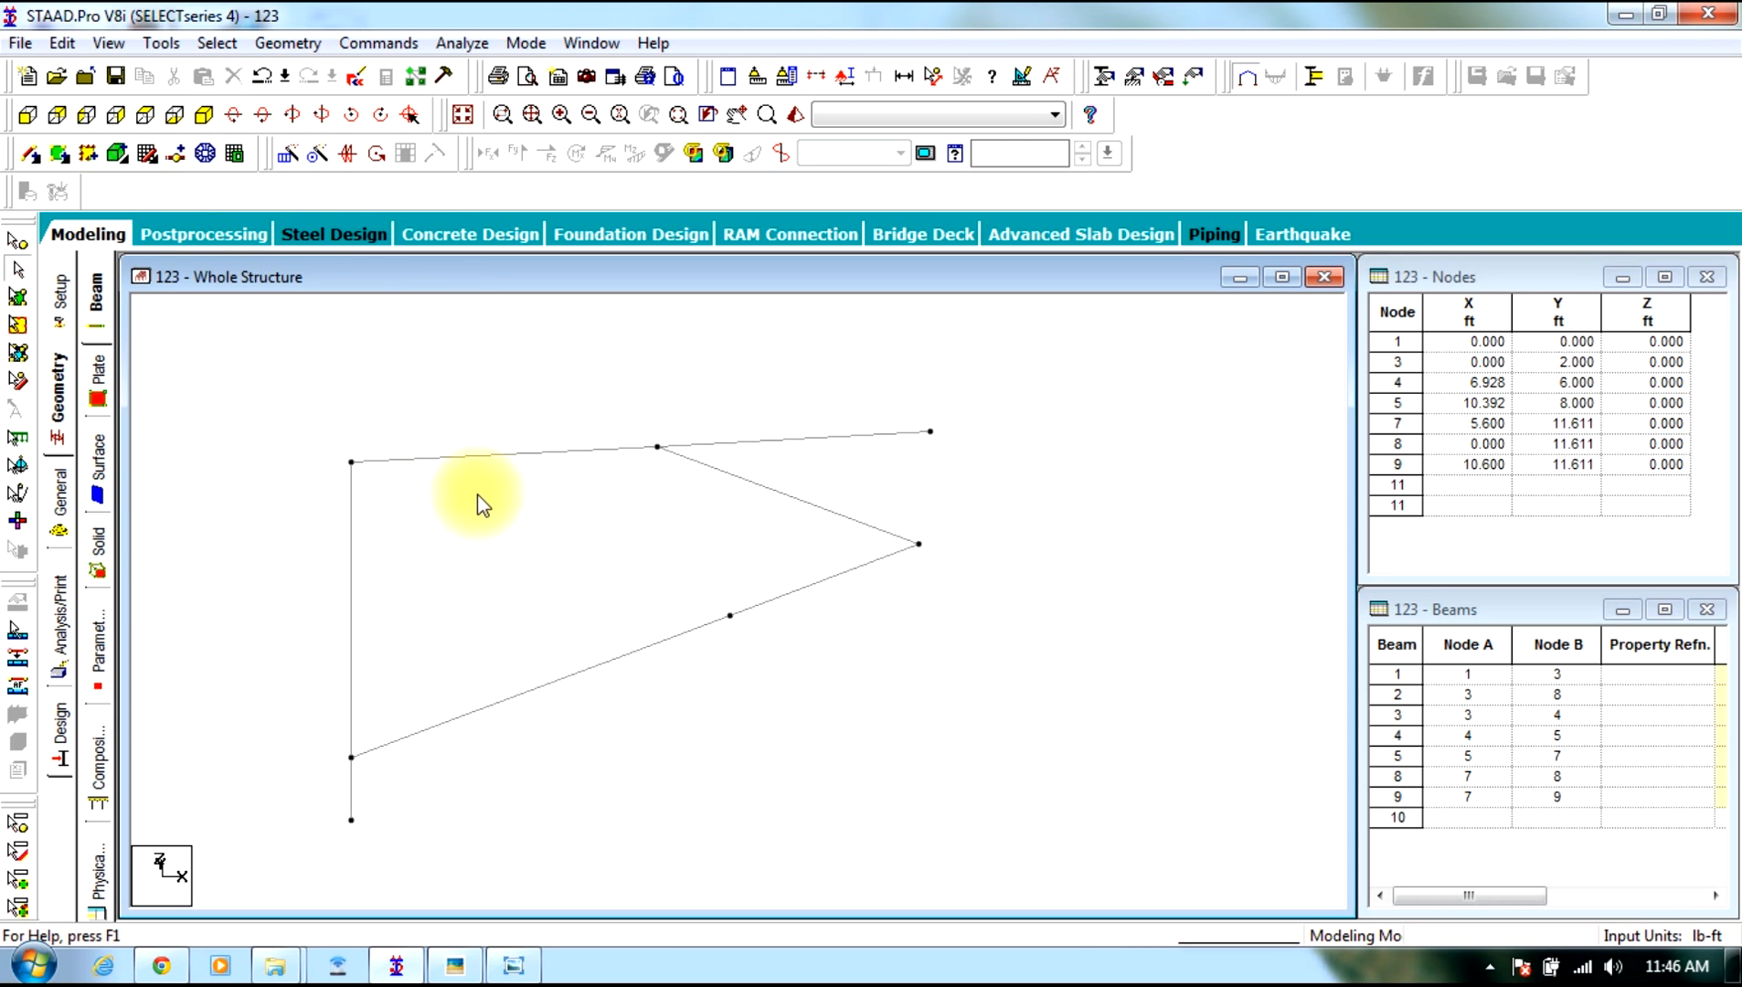
click(396, 965)
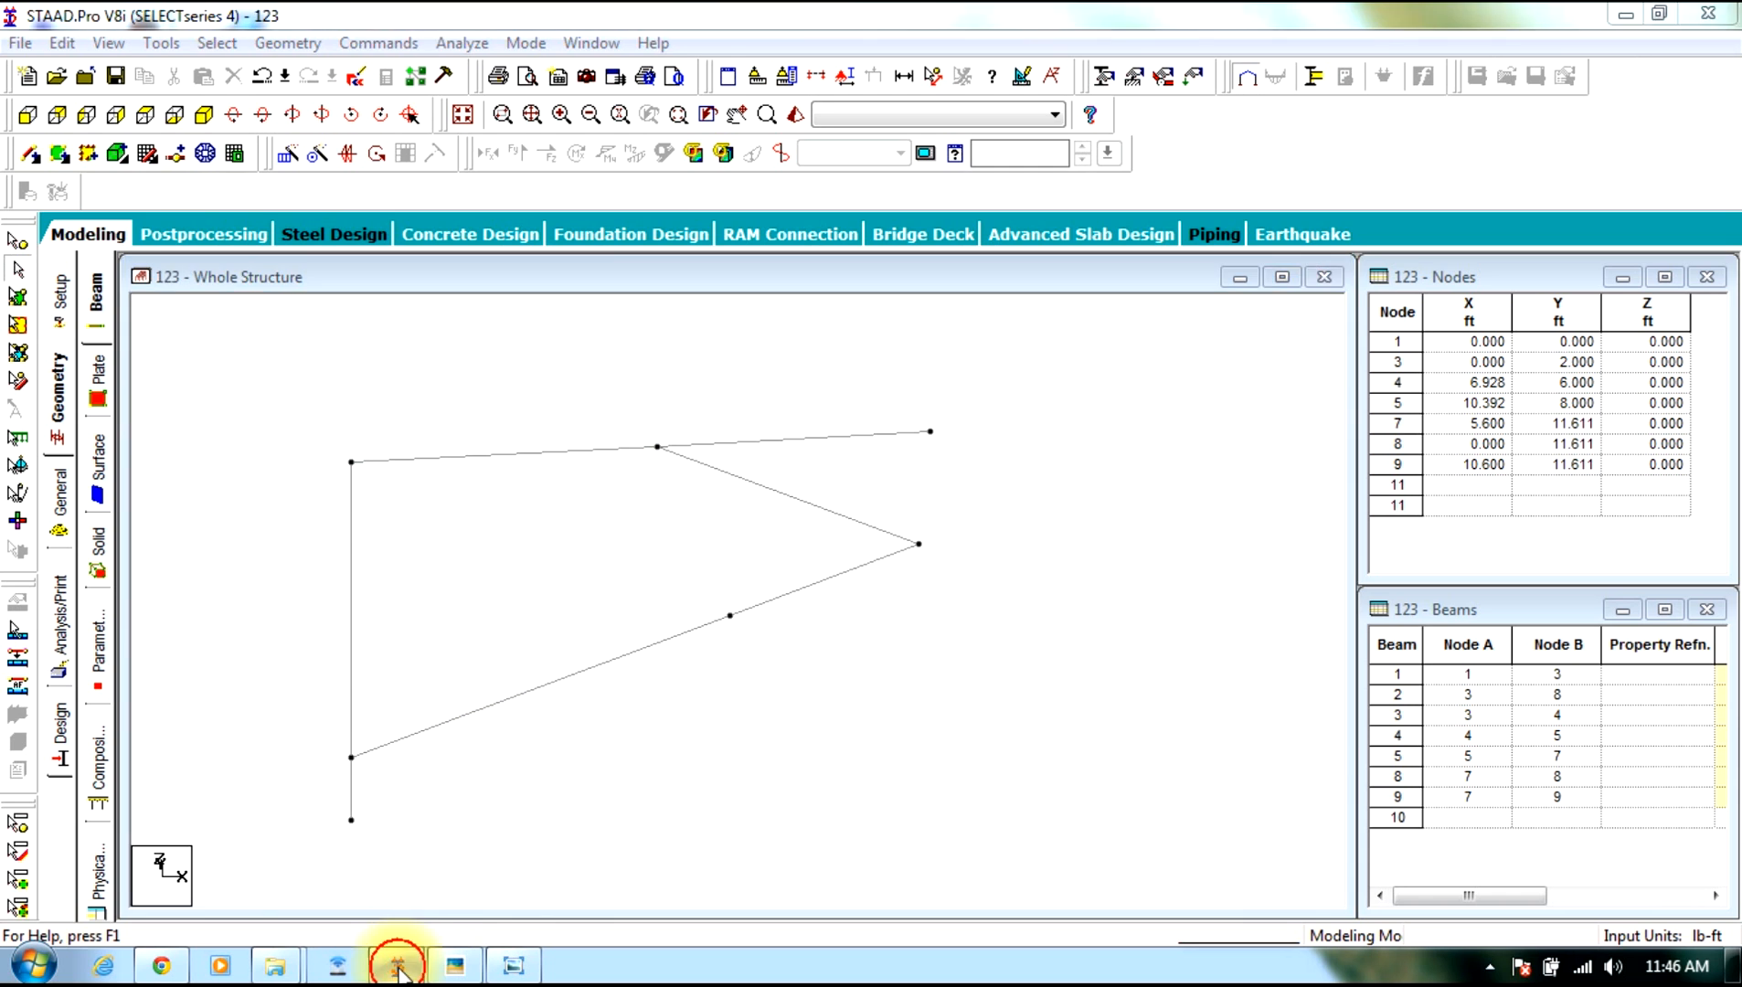
click(456, 965)
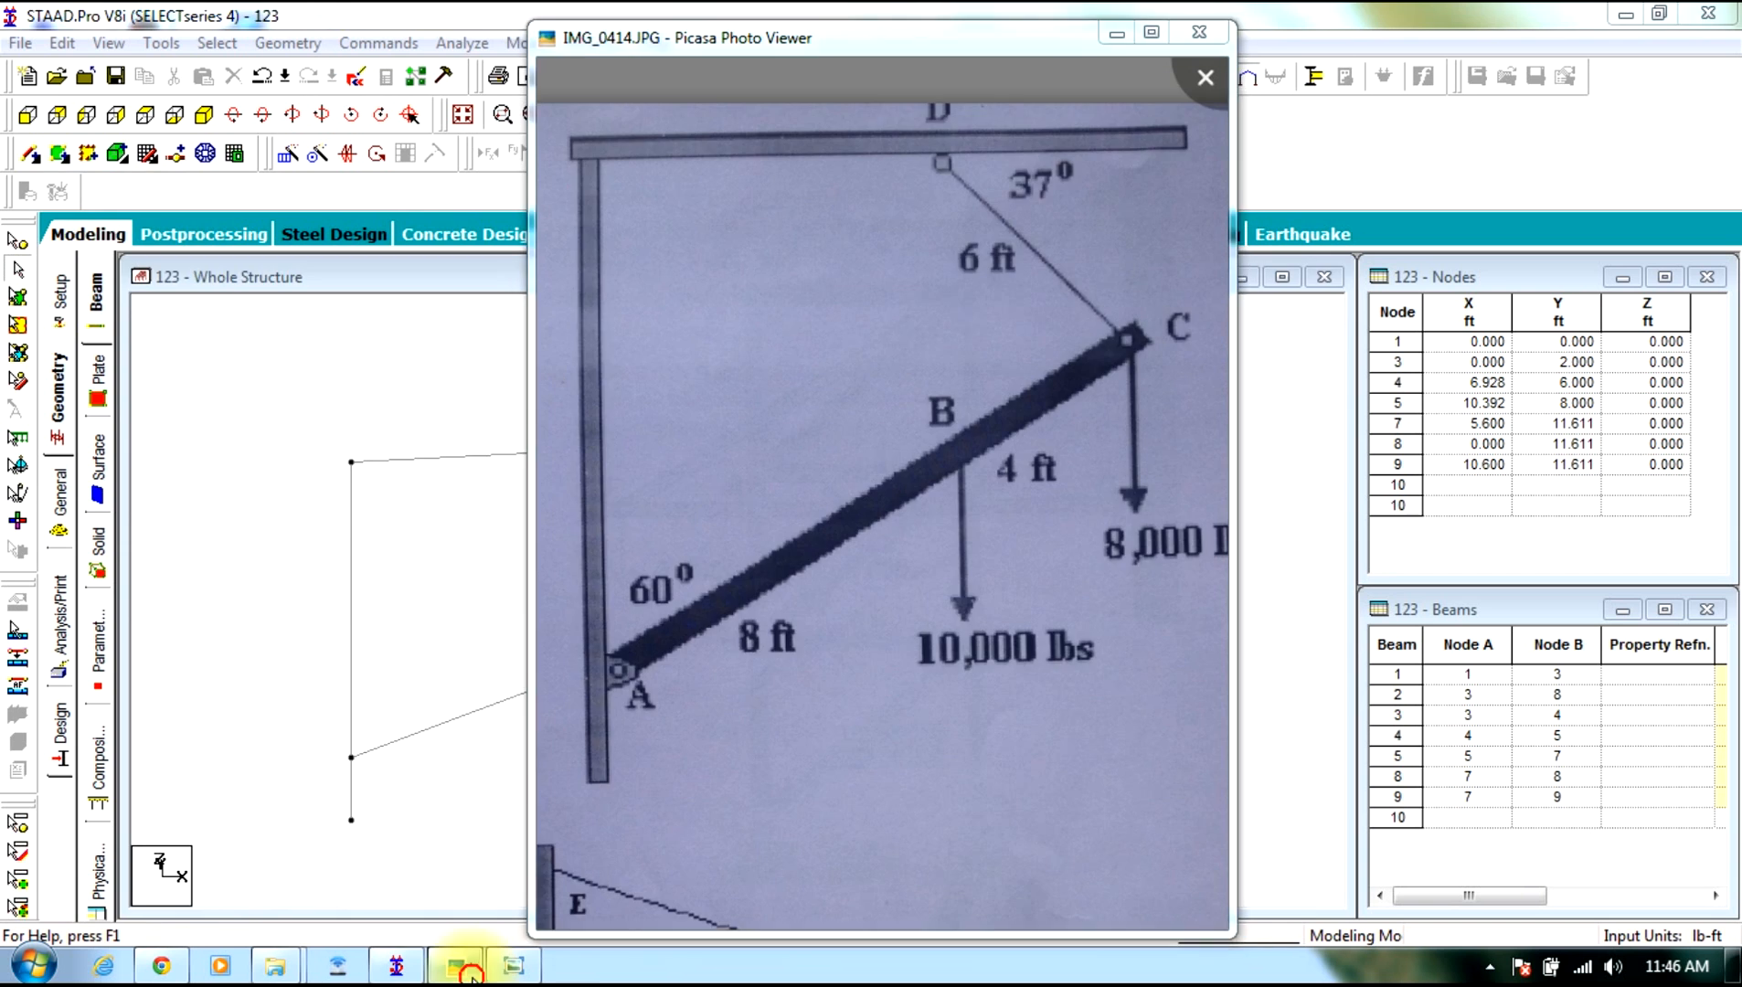
click(457, 965)
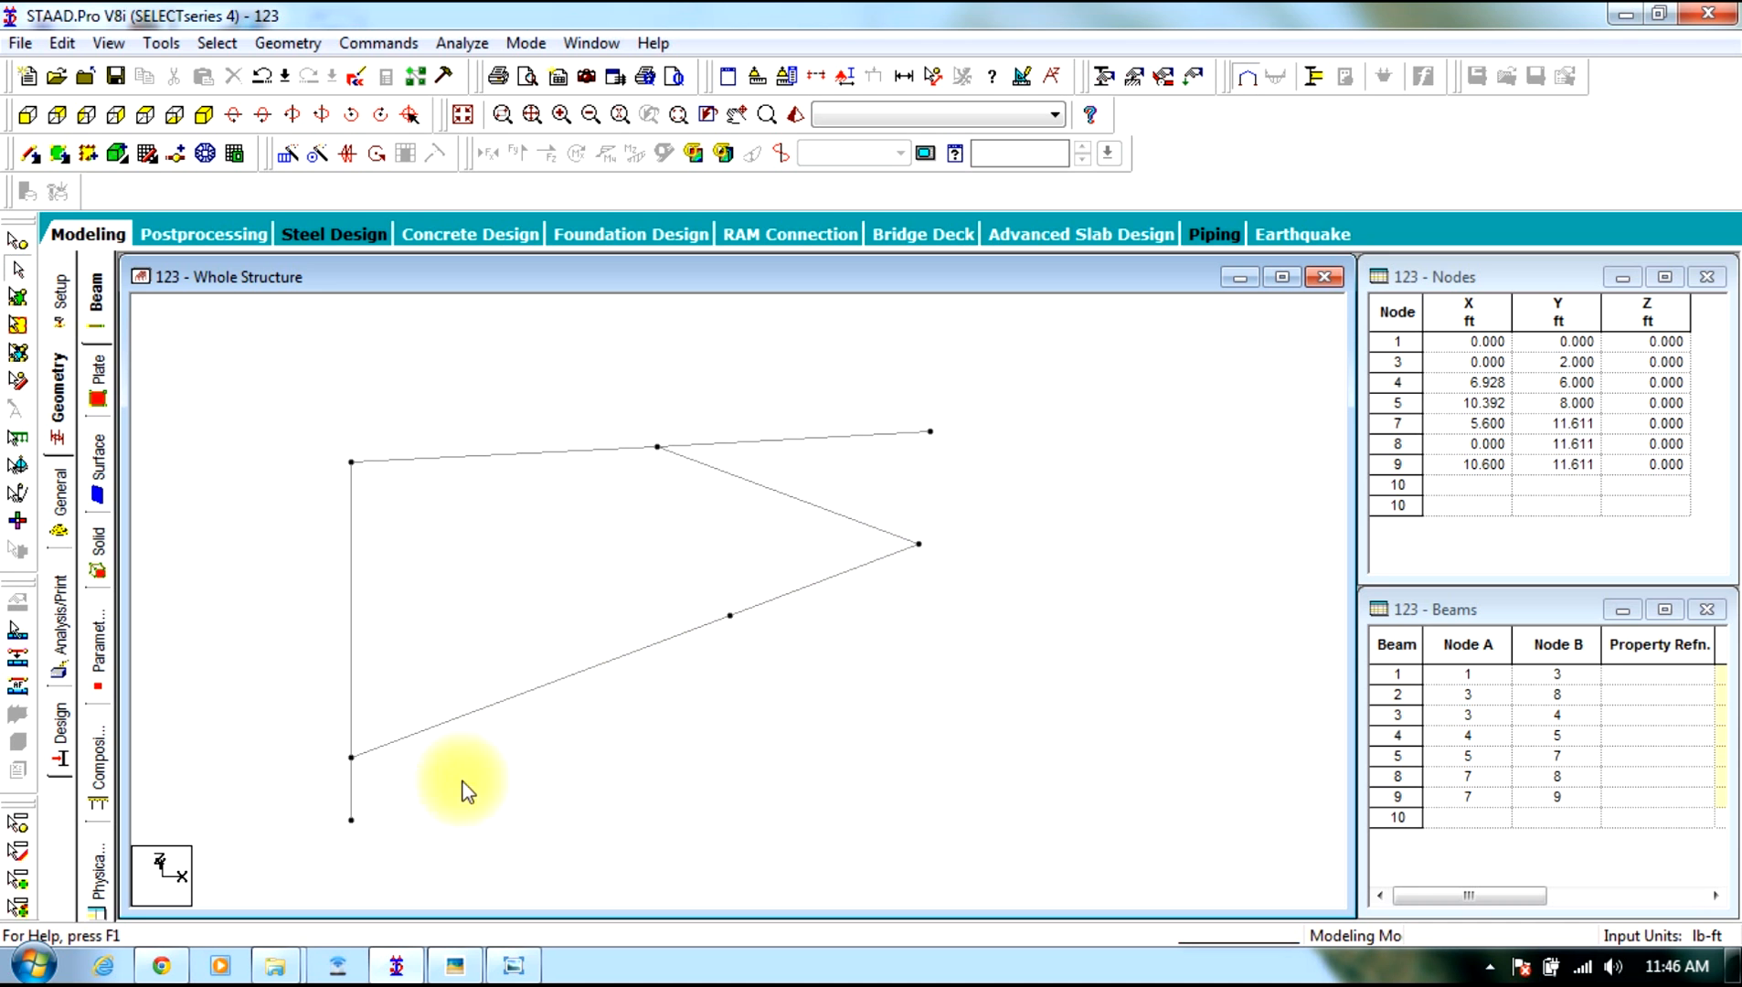
Add steel Angle and Beam assign-profile specifications to the section properties
click(58, 499)
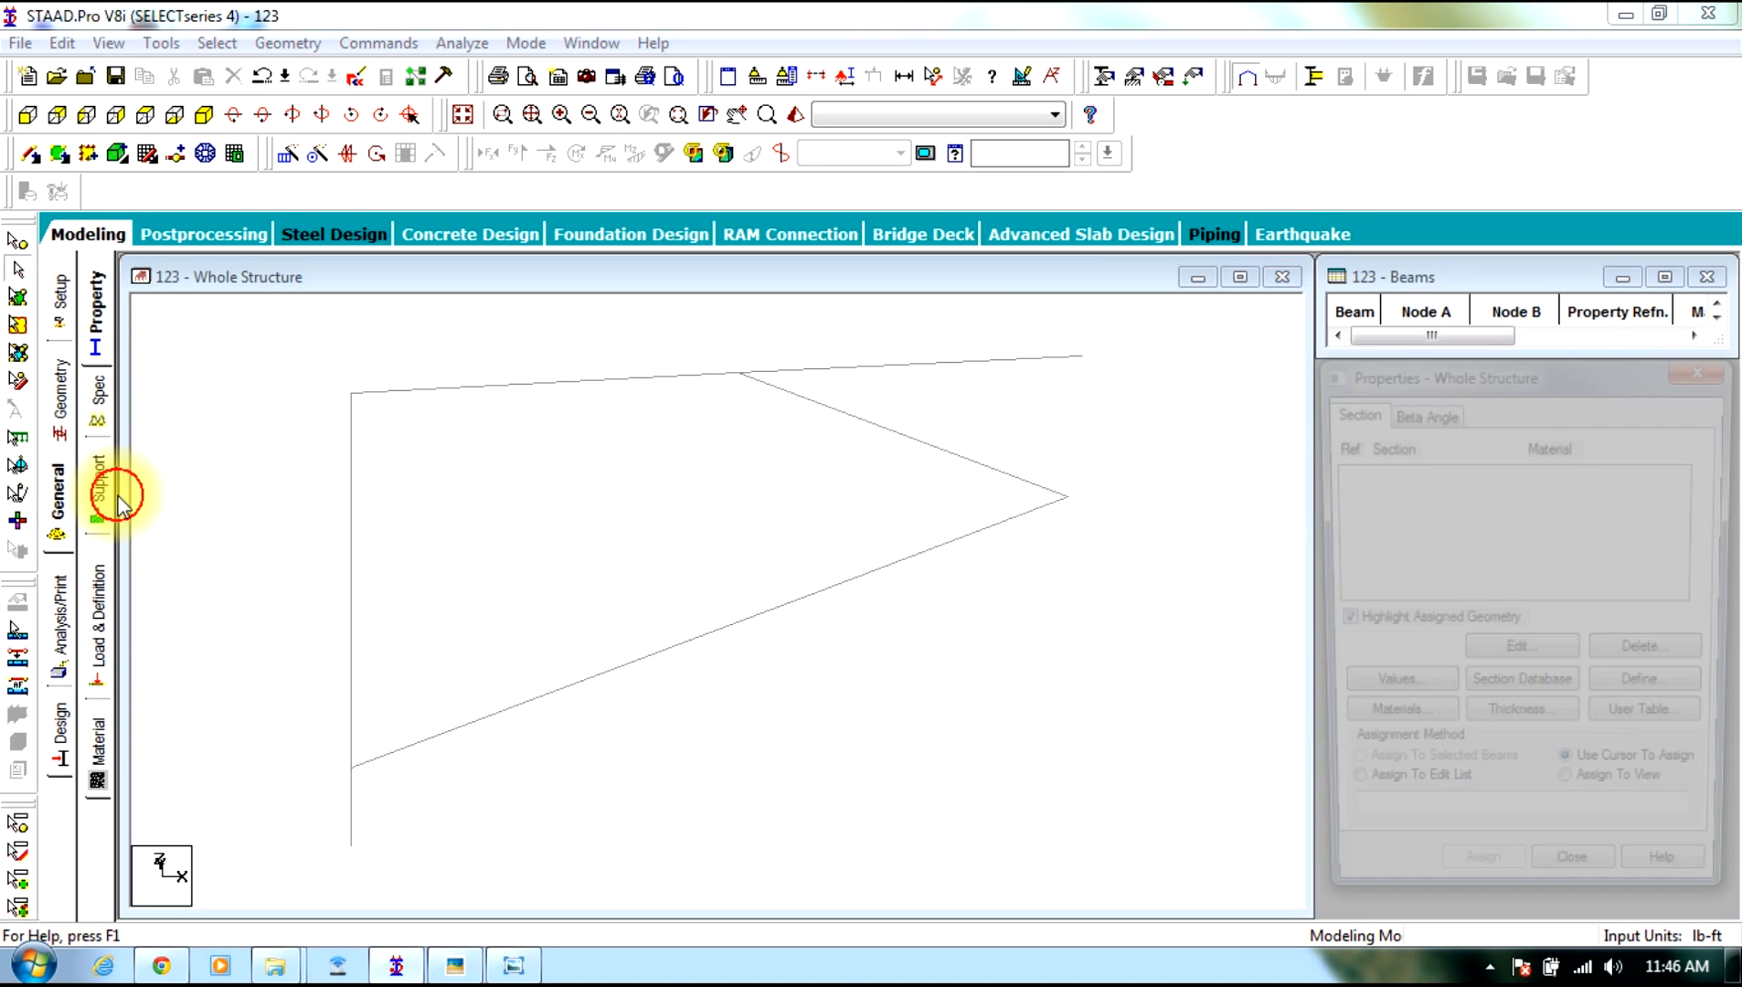
click(1653, 695)
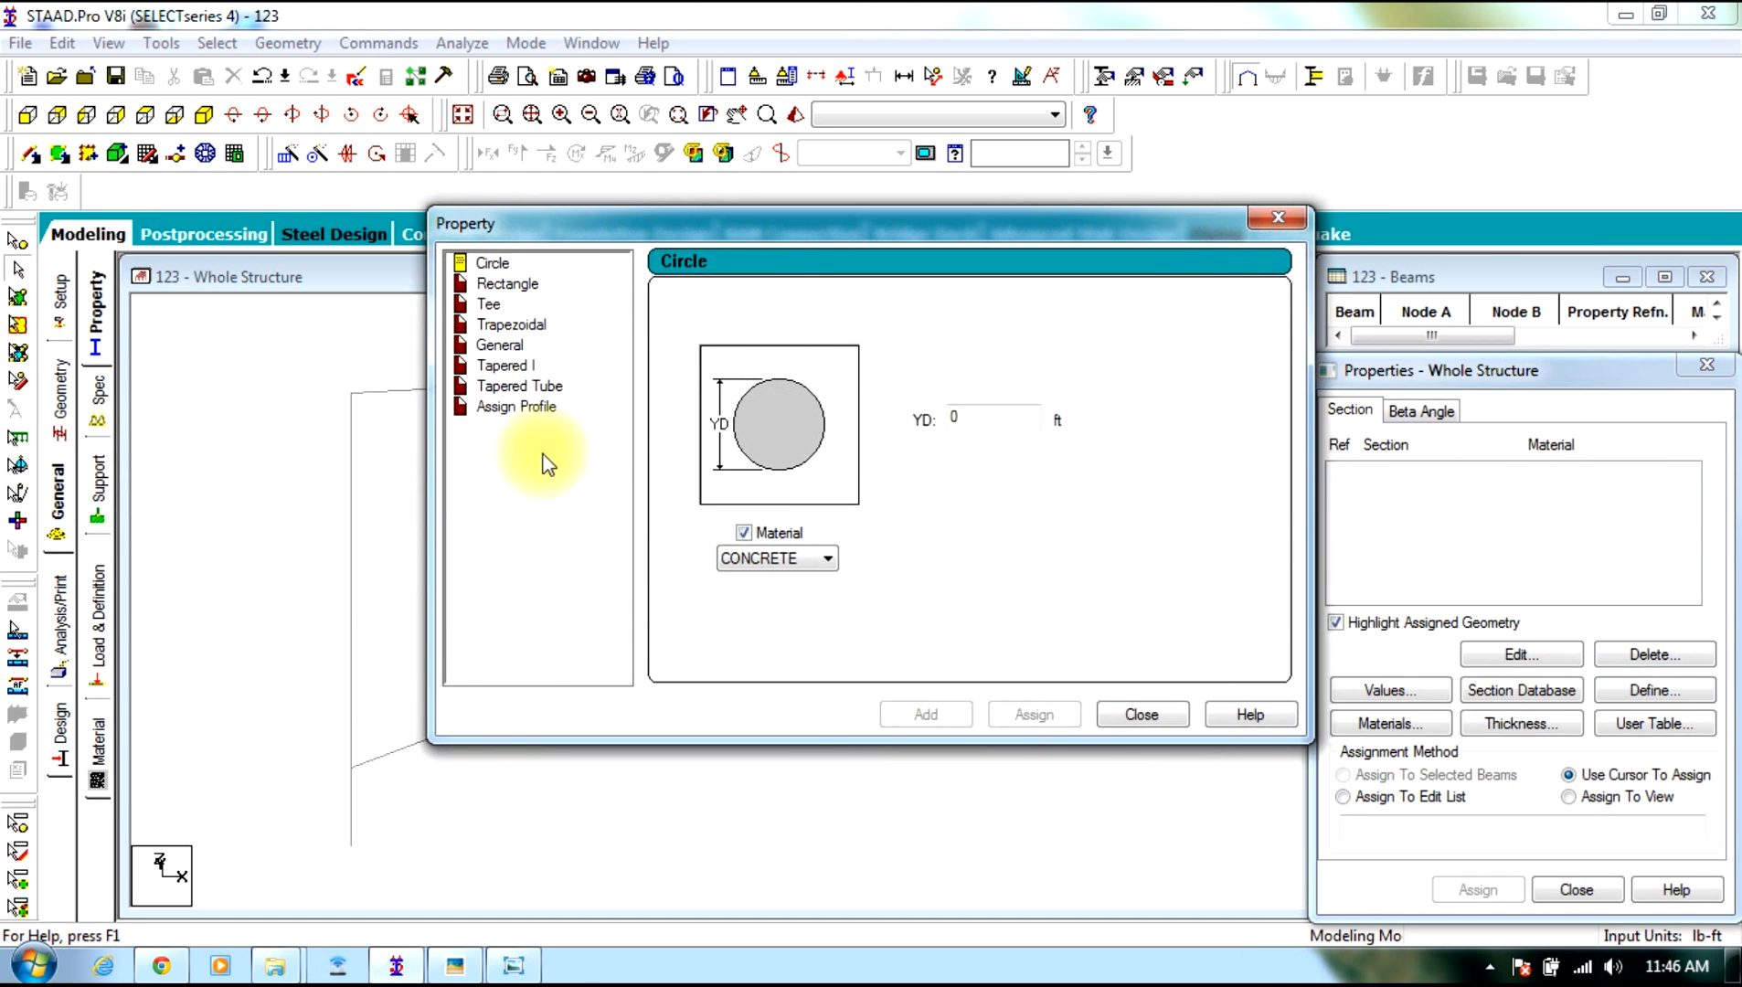
click(548, 413)
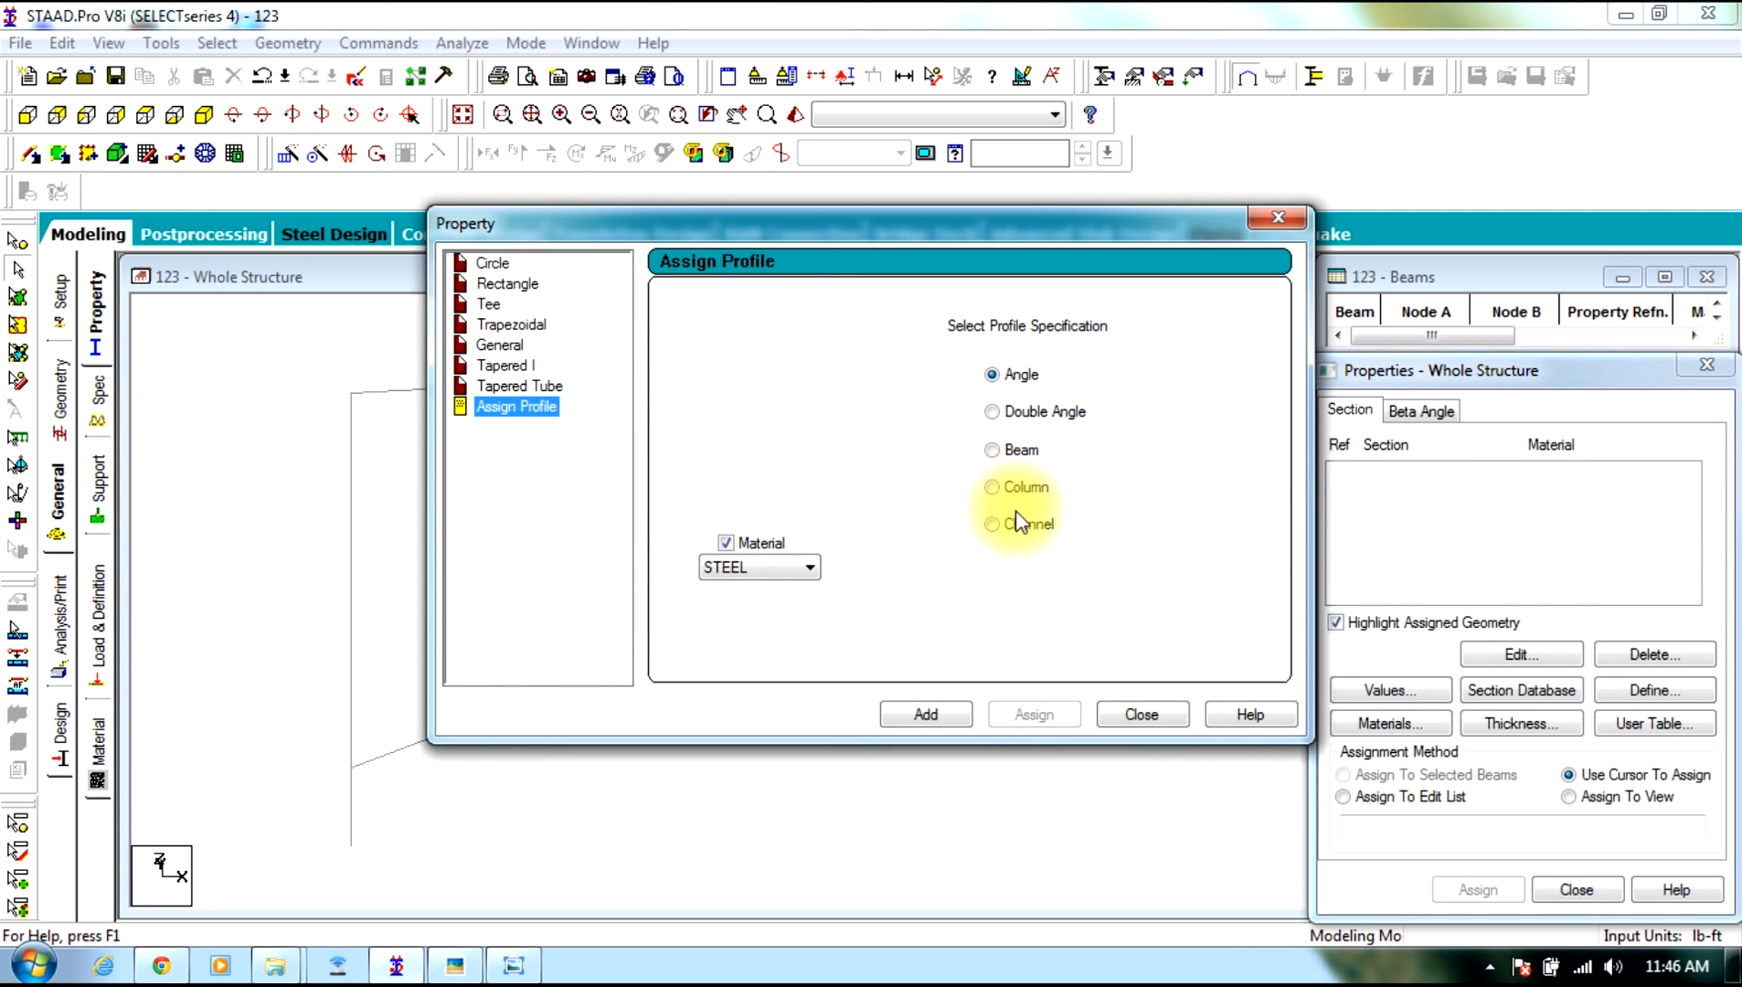
click(951, 716)
click(997, 448)
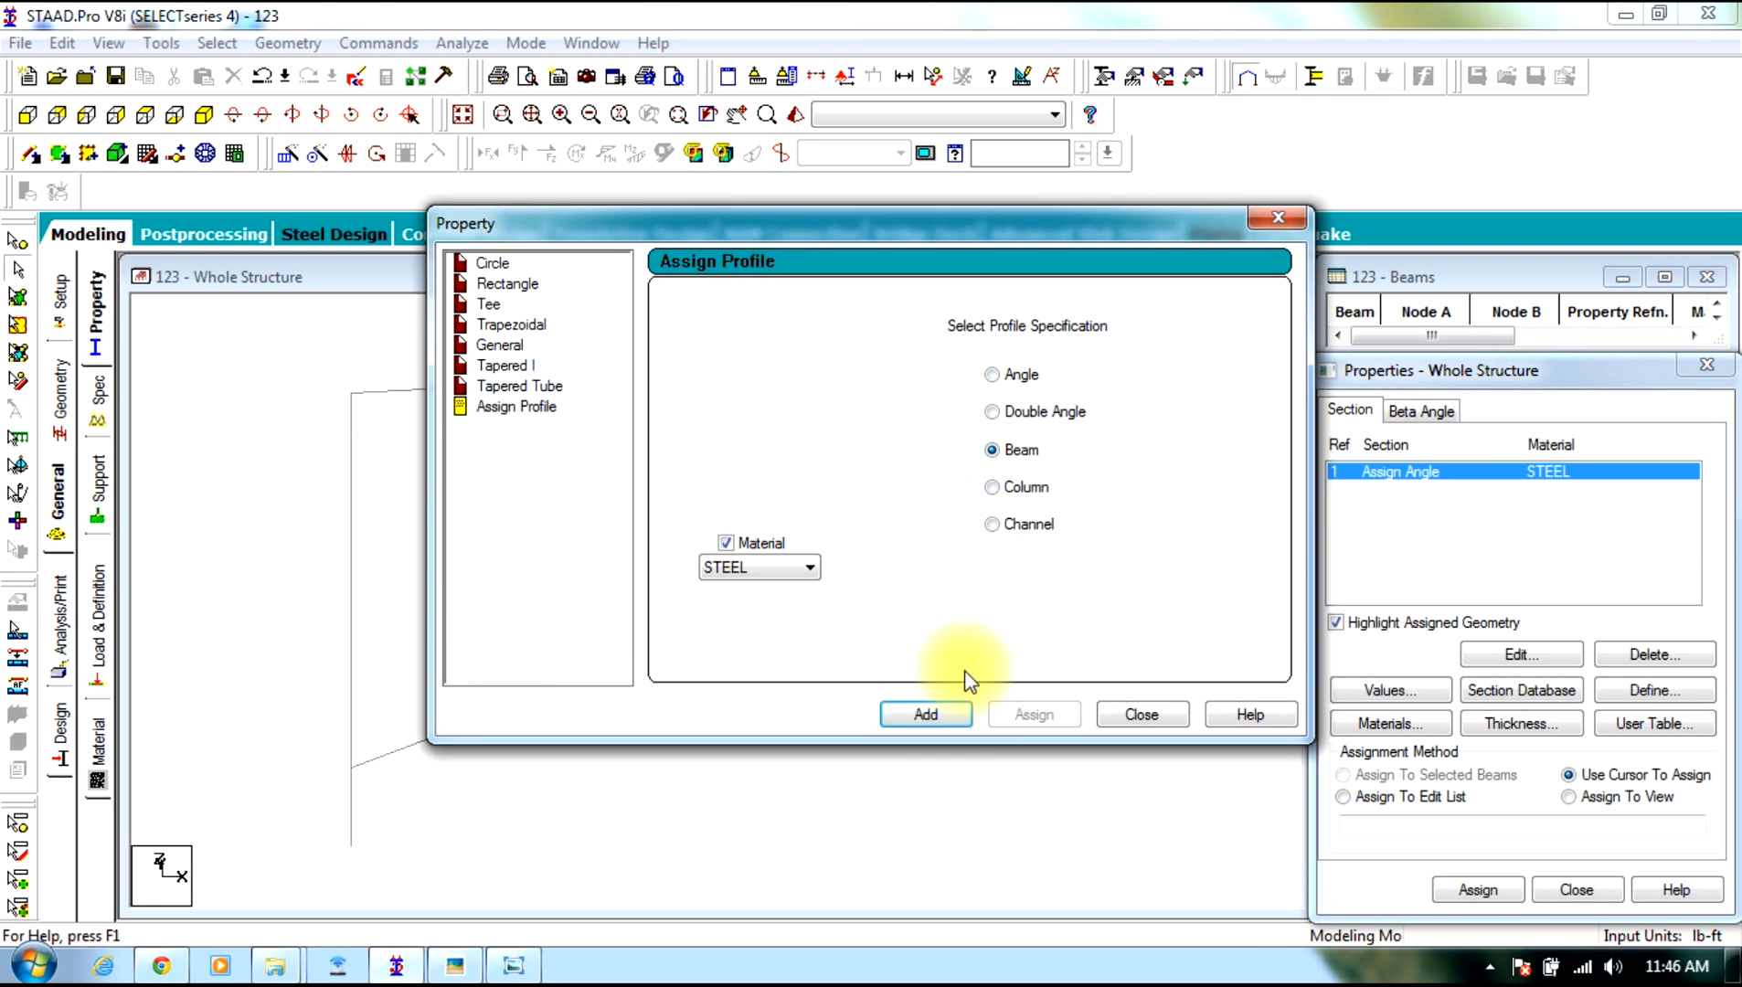
click(925, 706)
Add a circular concrete section with a YD of 0.333 ft to the section properties
click(498, 264)
click(972, 418)
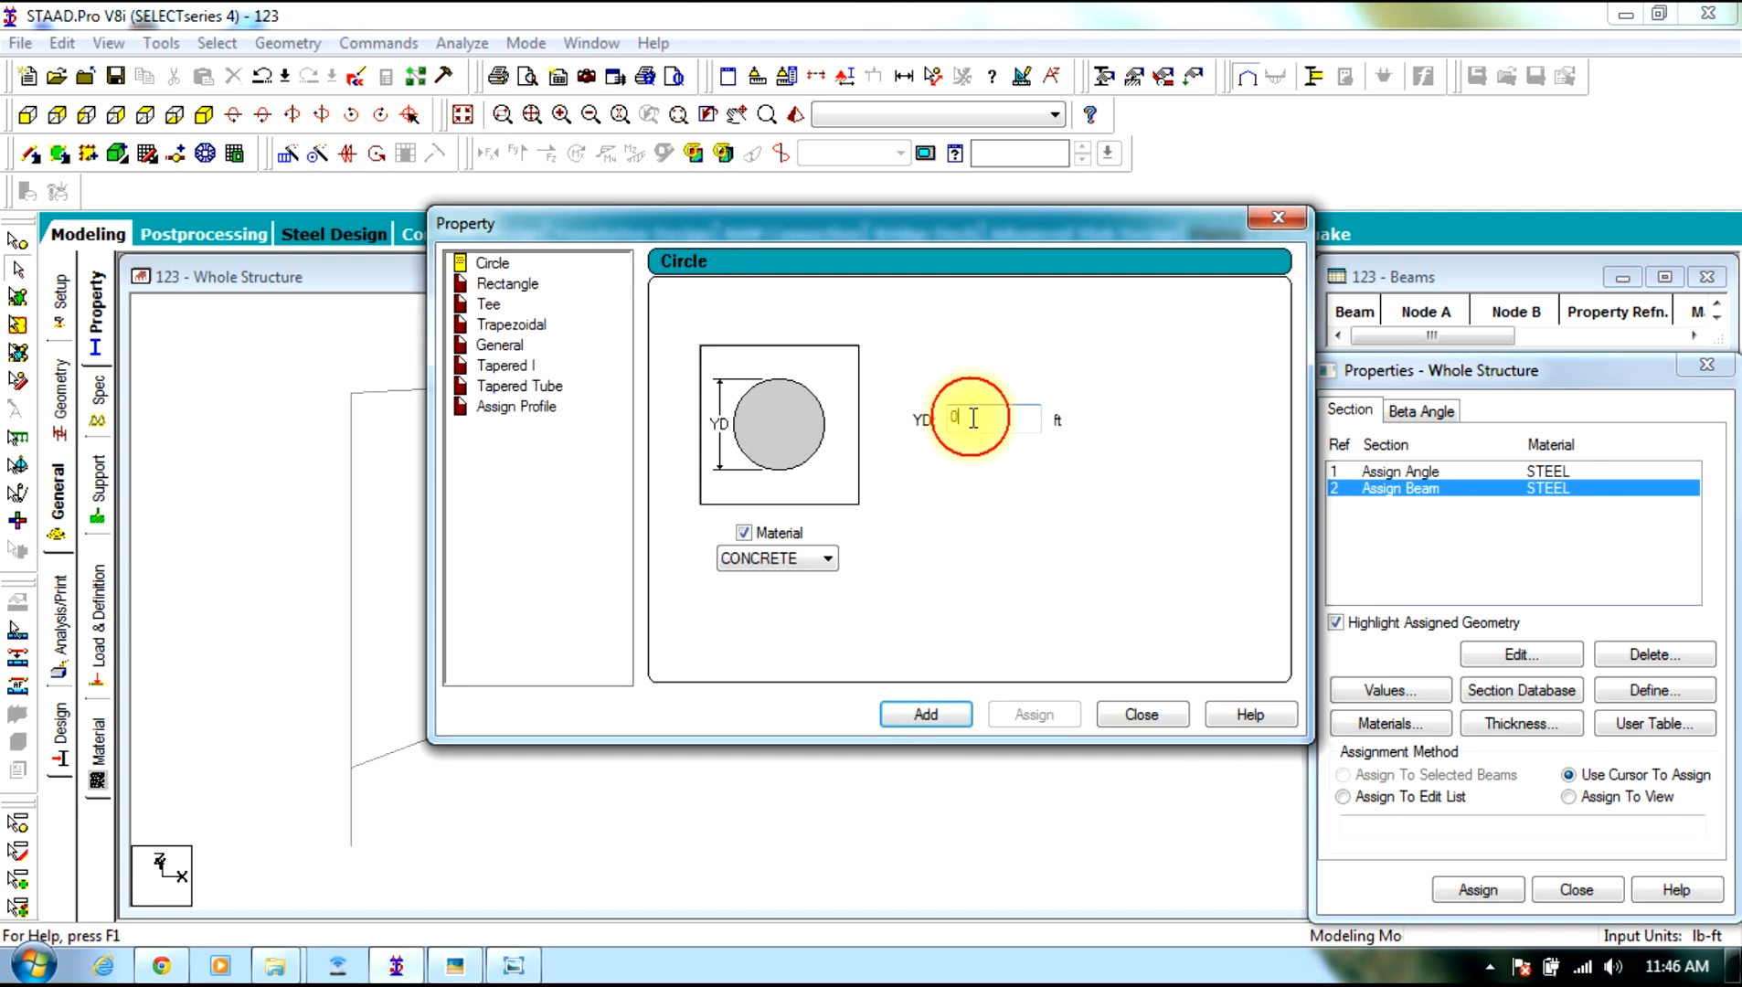
text(0.333)
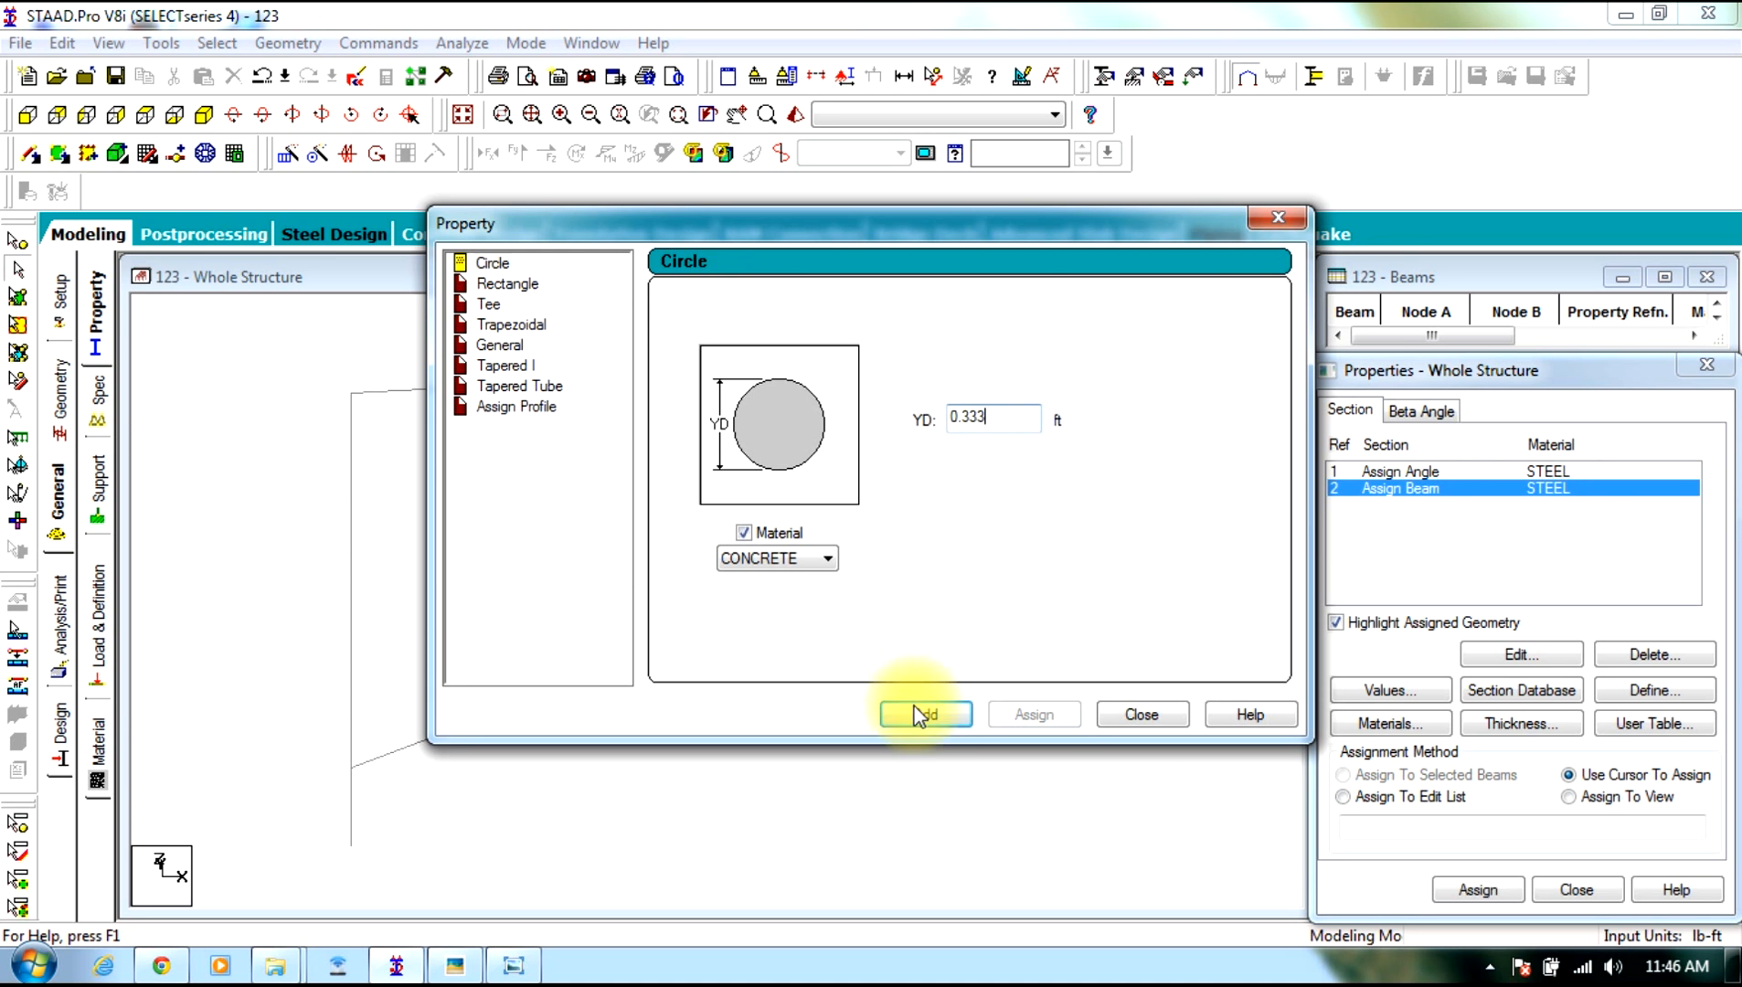
click(922, 713)
click(1143, 716)
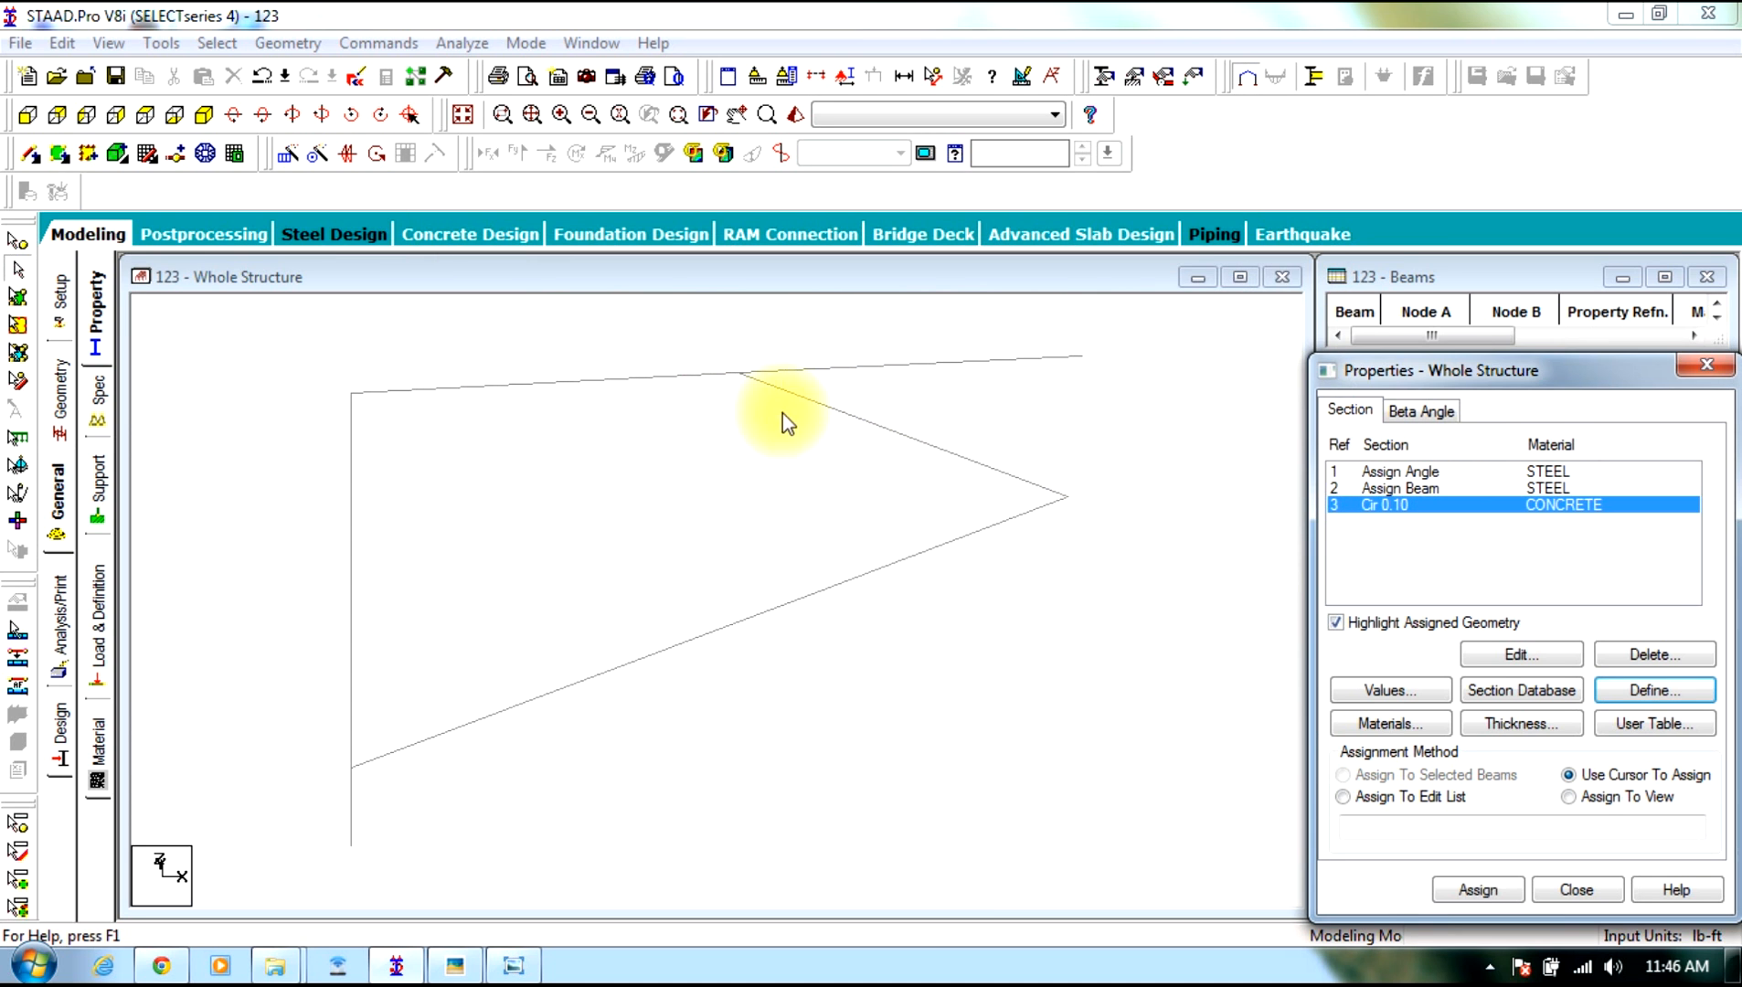
Assign the circular concrete section to the cable between the upper support and the boom tip
click(874, 423)
click(1478, 889)
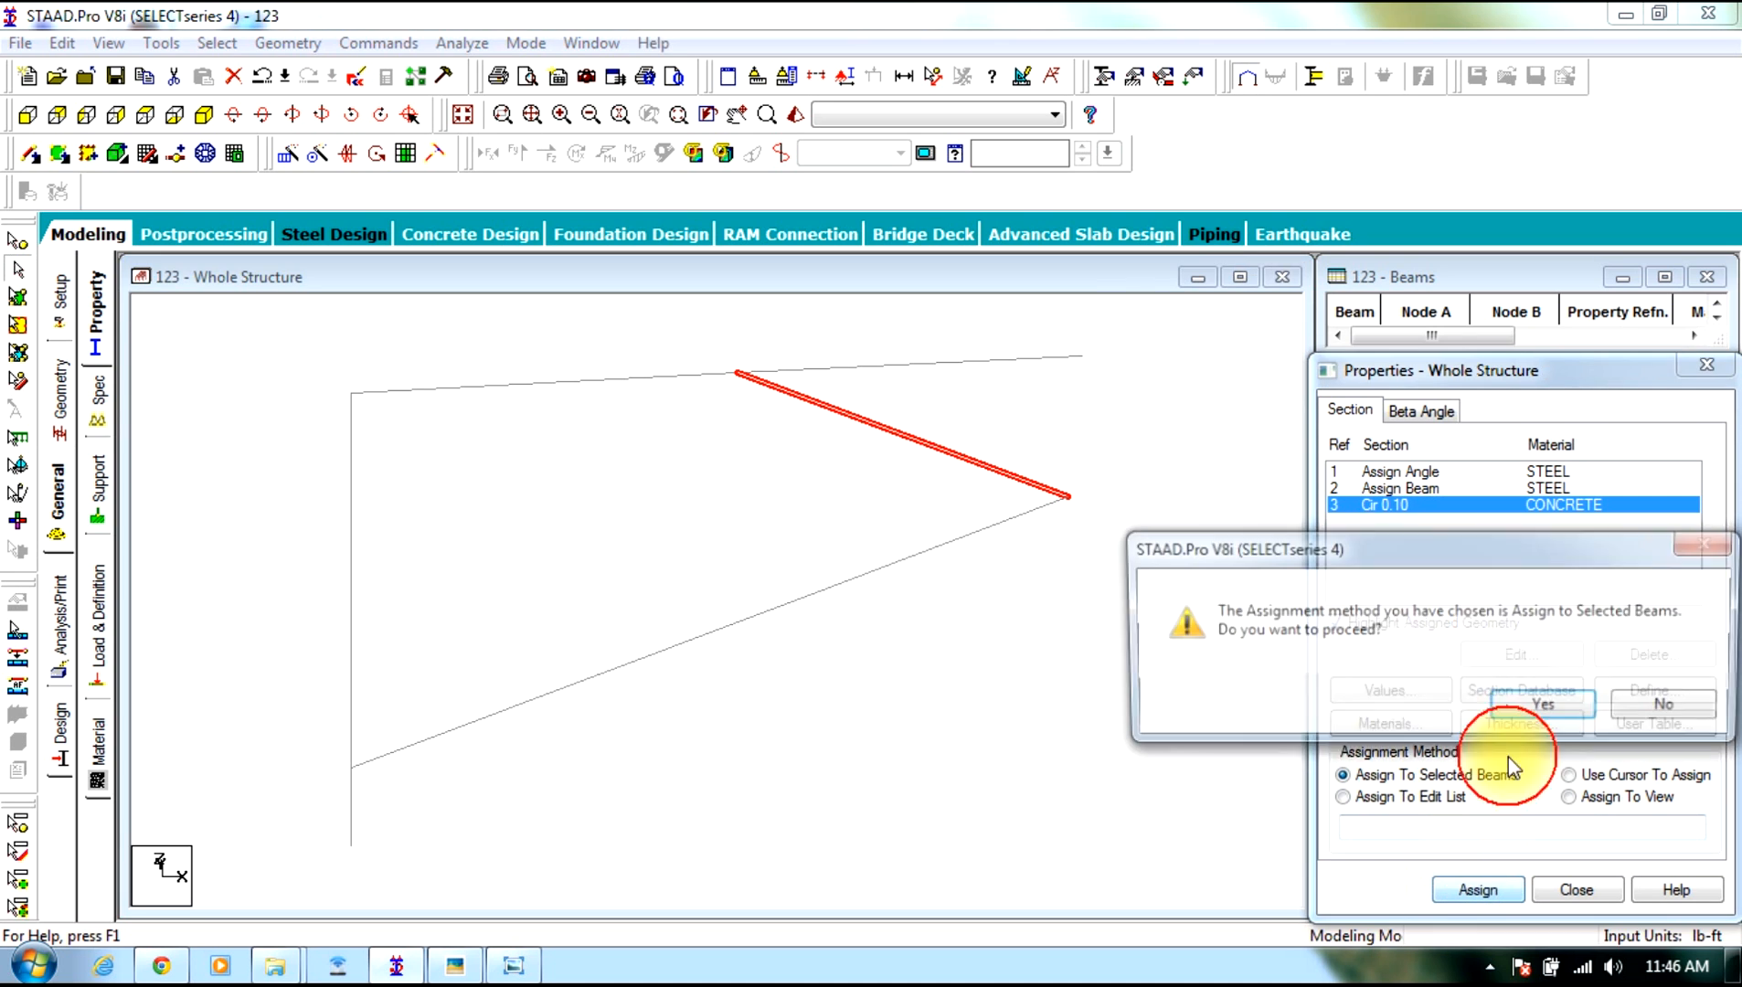
click(1446, 710)
Assign the steel Beam profile to the wall beams and both segments of the upper horizontal support
click(1411, 489)
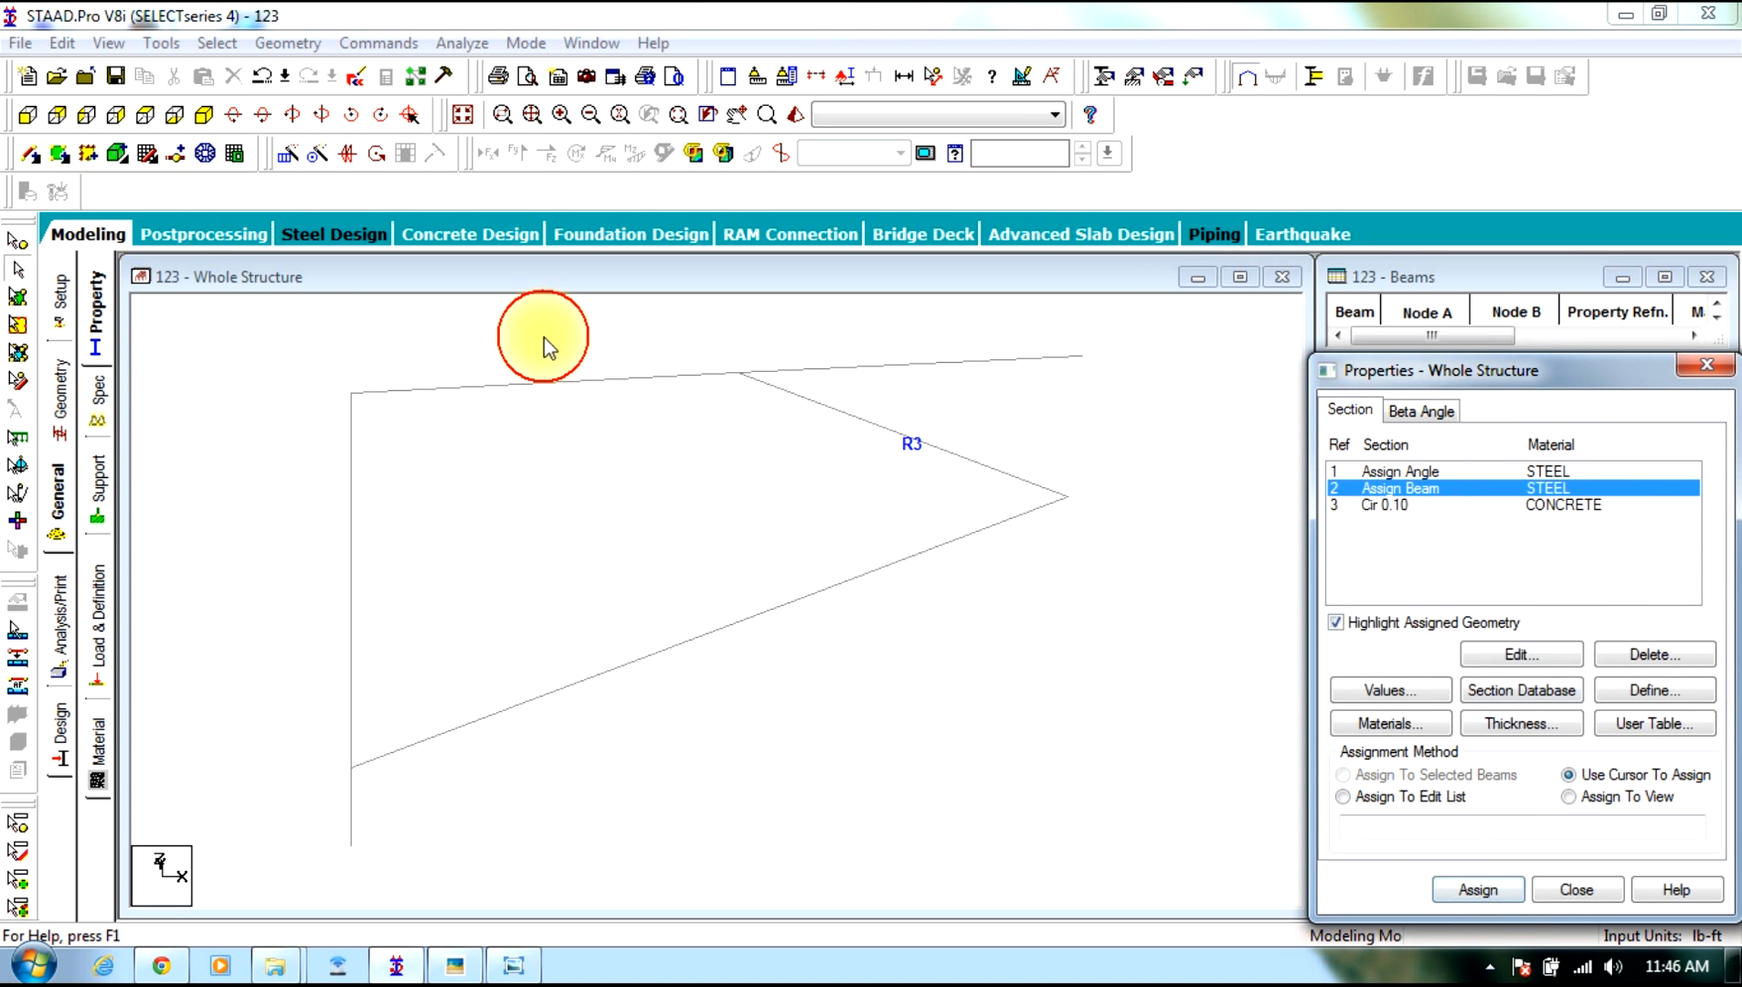
click(595, 379)
ctrl+click(349, 526)
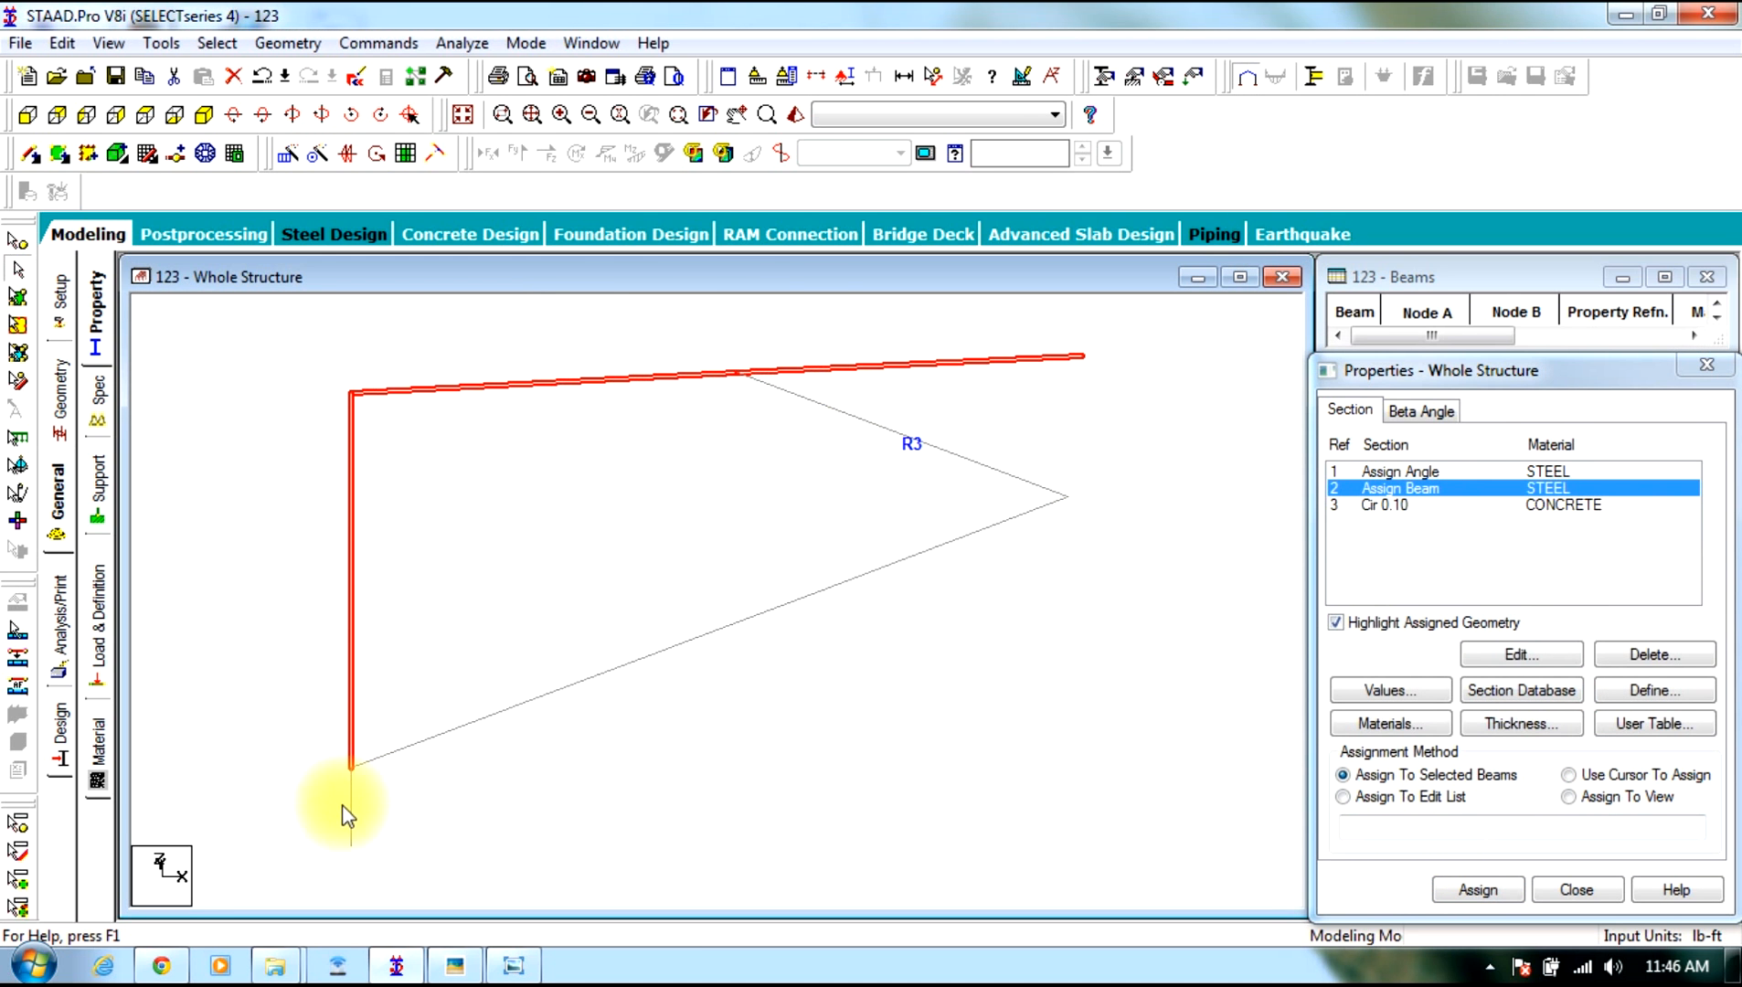
click(1342, 775)
click(1477, 889)
click(1522, 706)
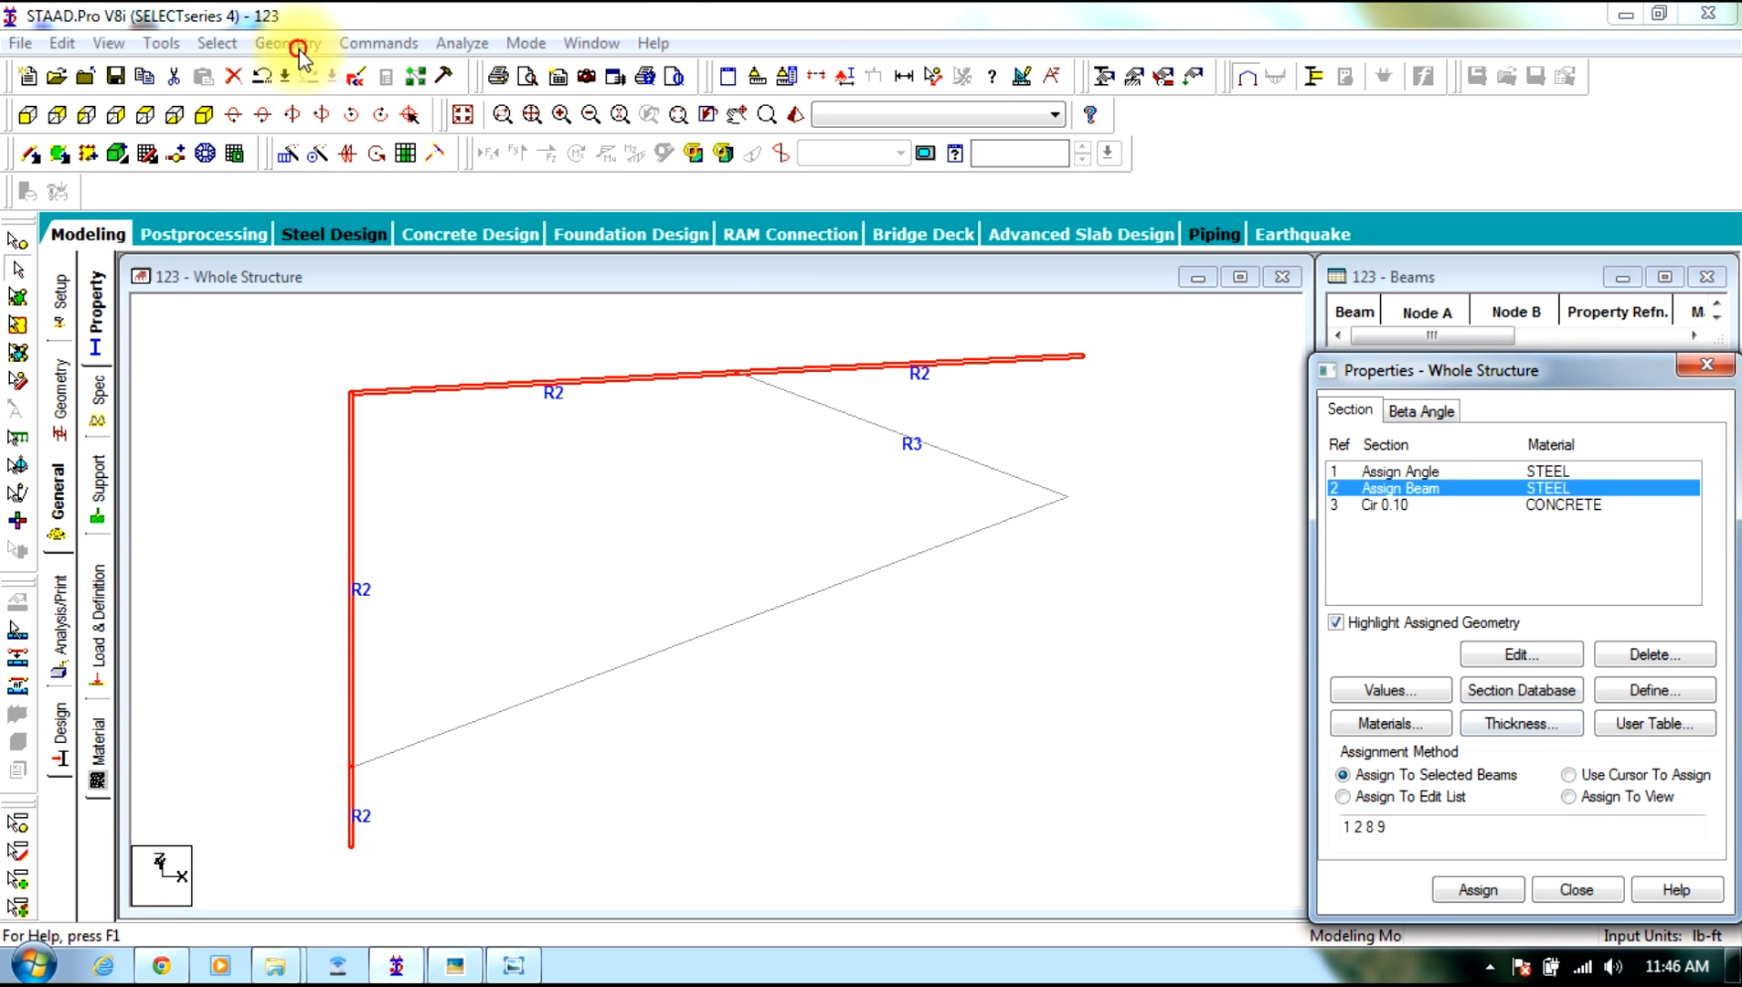
Merge the two wall segments (beams 1 and 2) into one member and the two upper support segments (8 and 9) into another, then select each to check
click(295, 44)
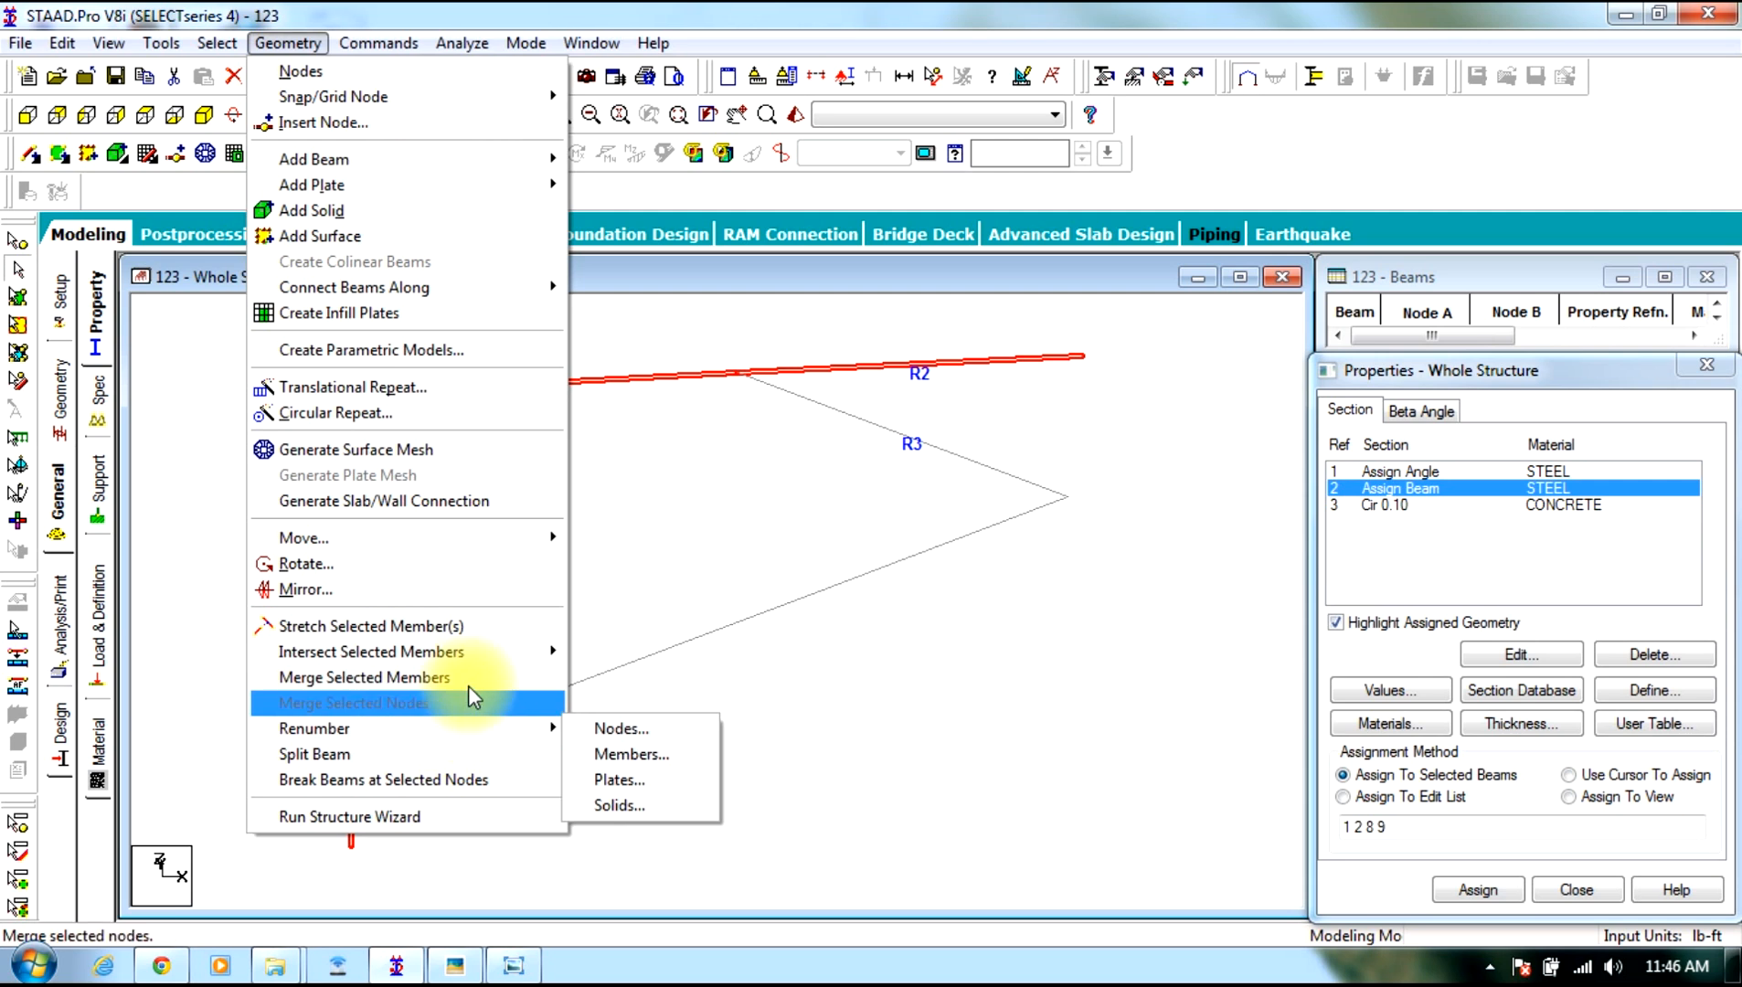
click(528, 680)
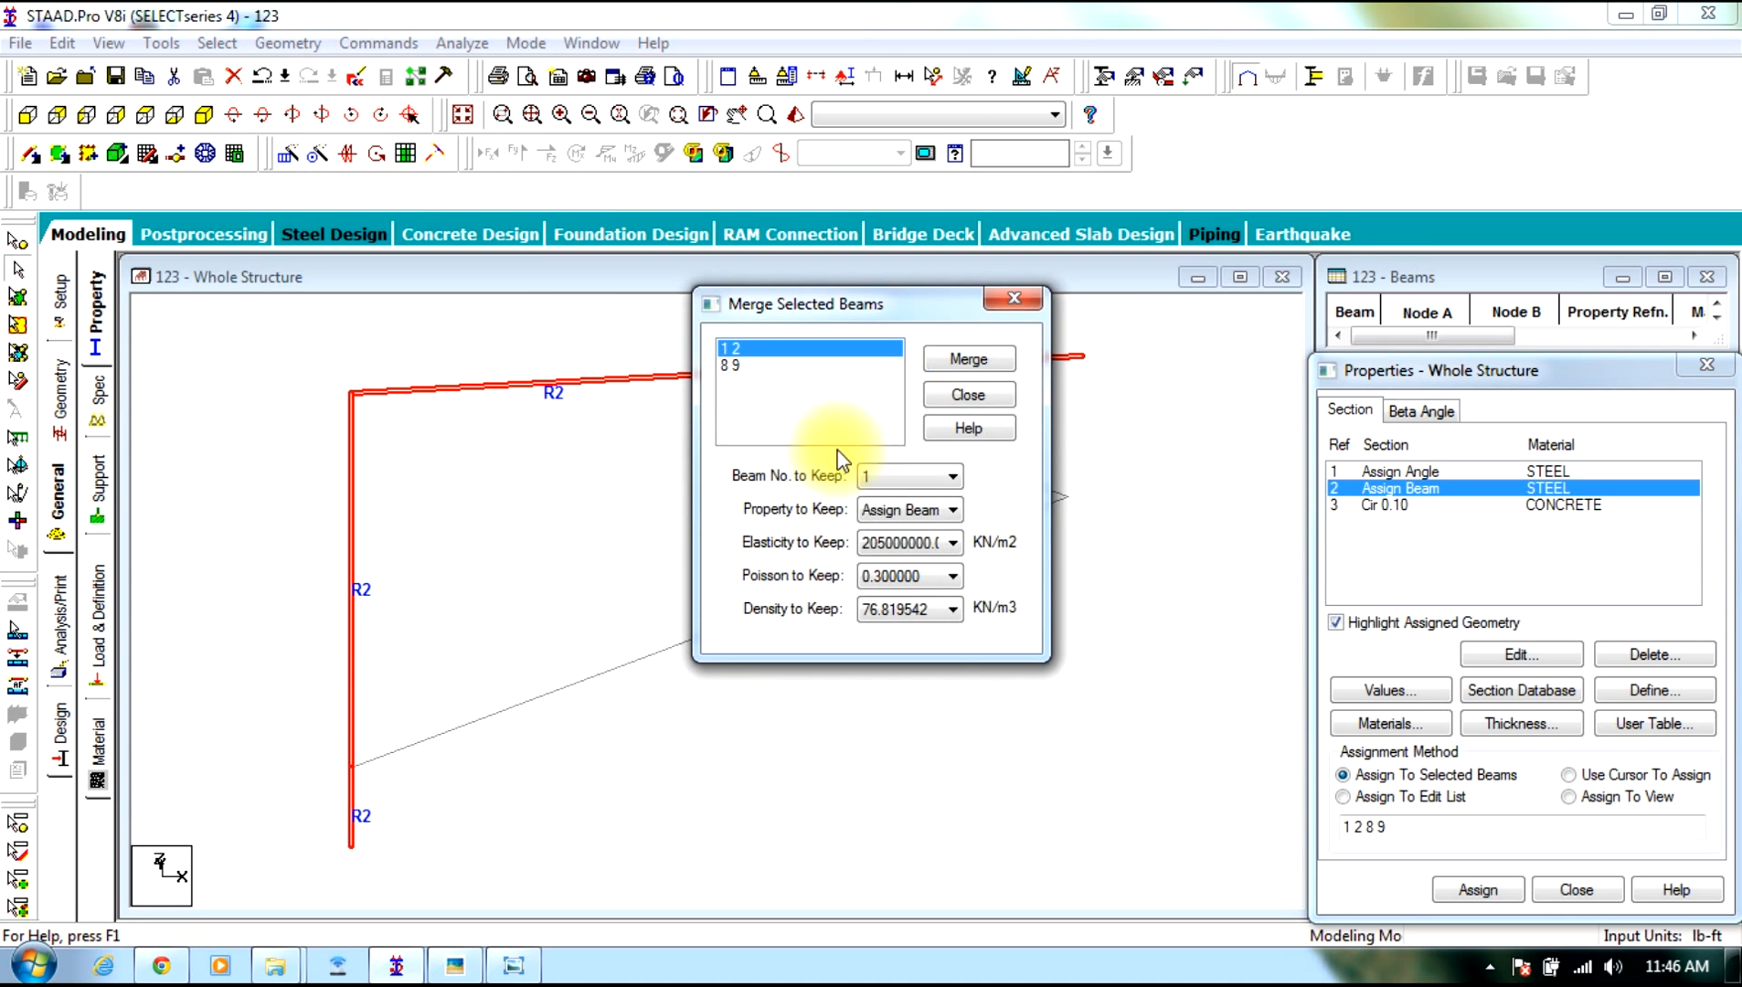
click(962, 361)
click(973, 553)
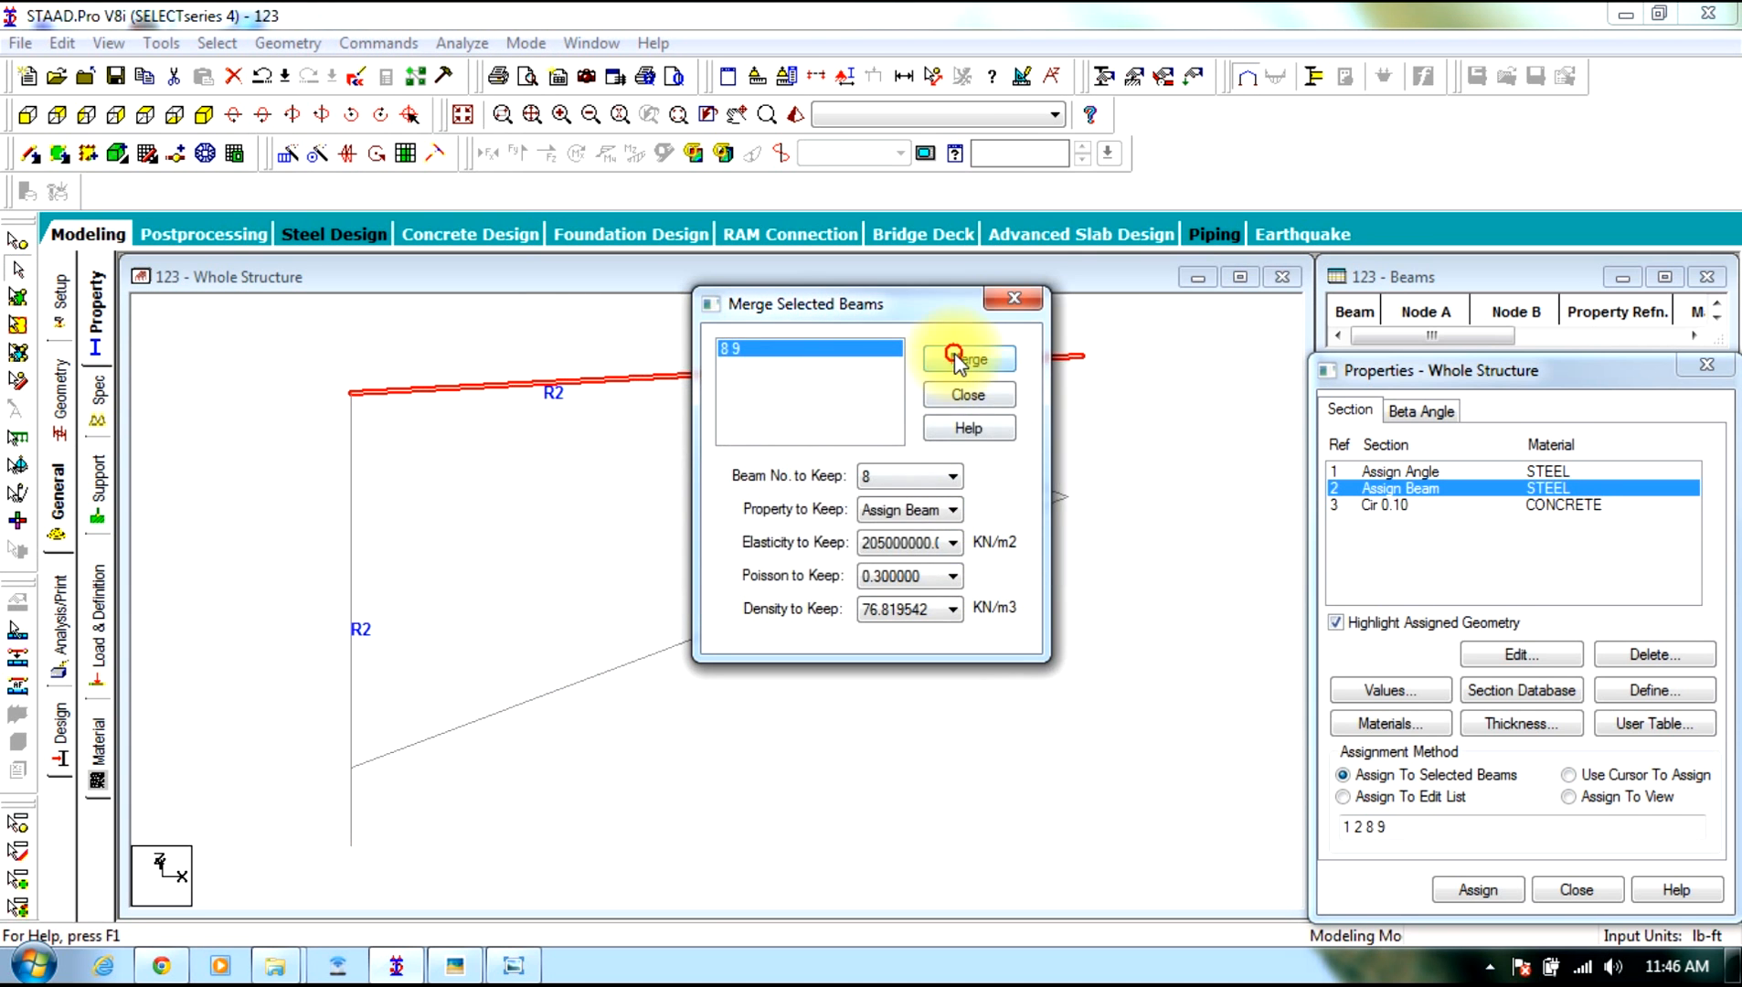
click(965, 355)
click(963, 532)
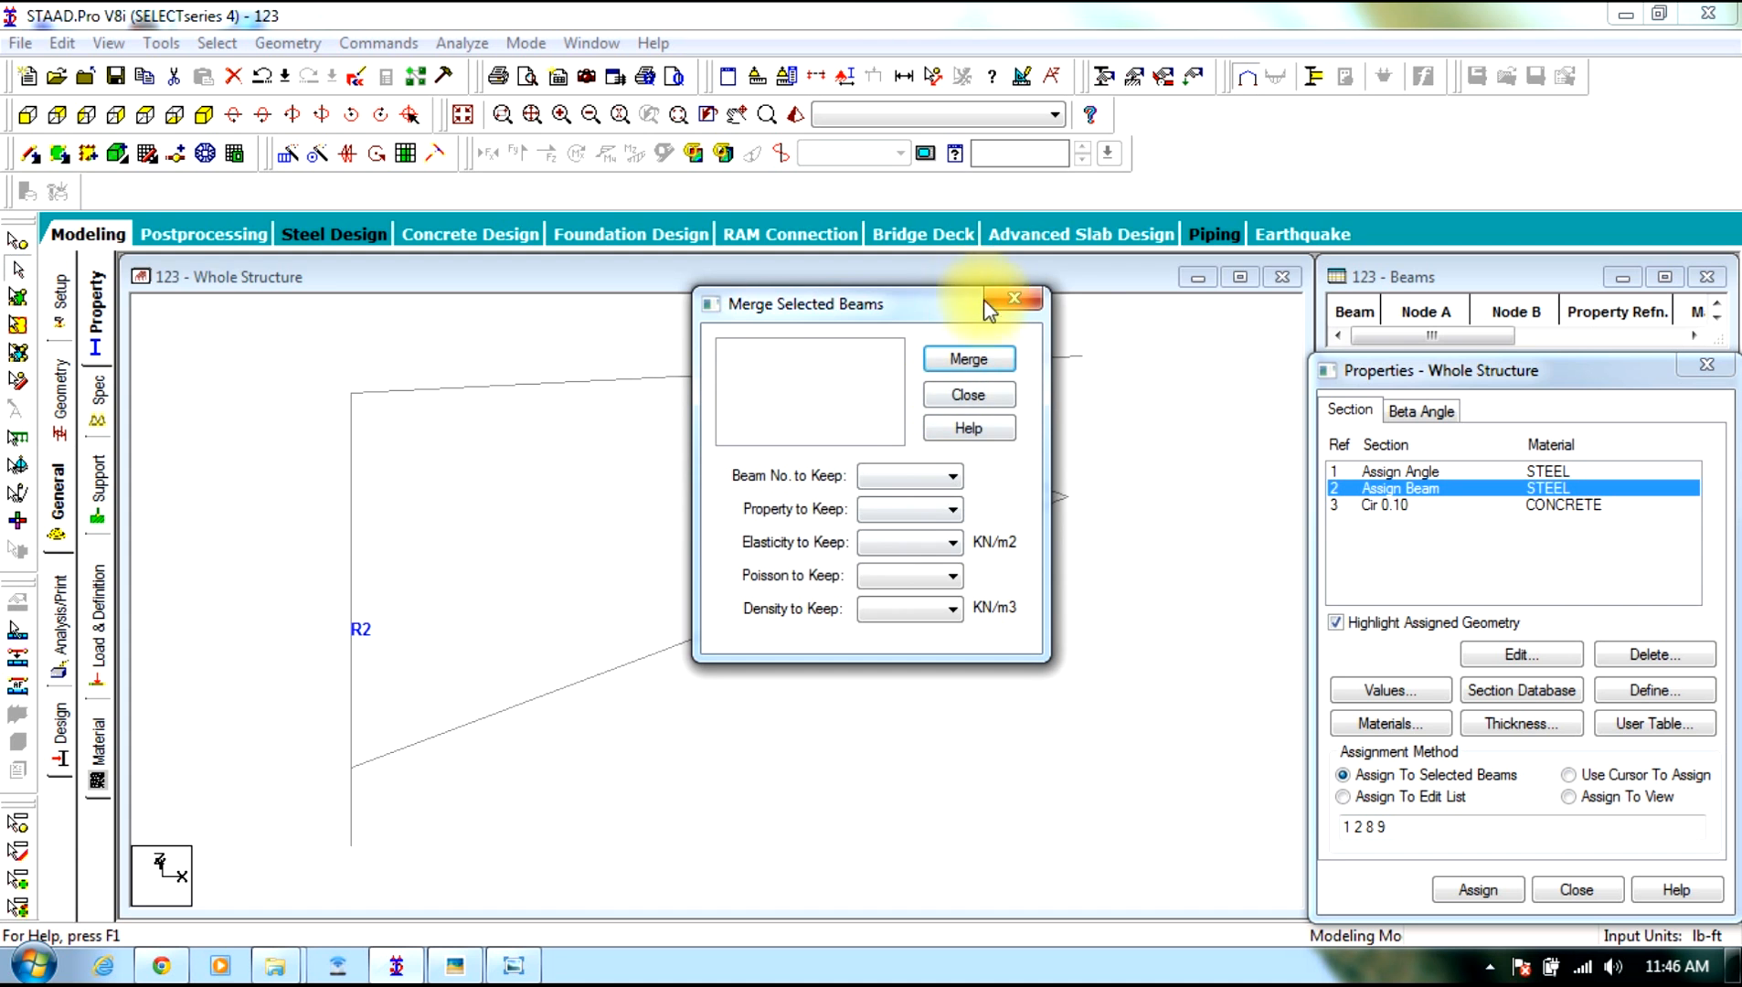
click(1009, 302)
click(550, 388)
click(343, 565)
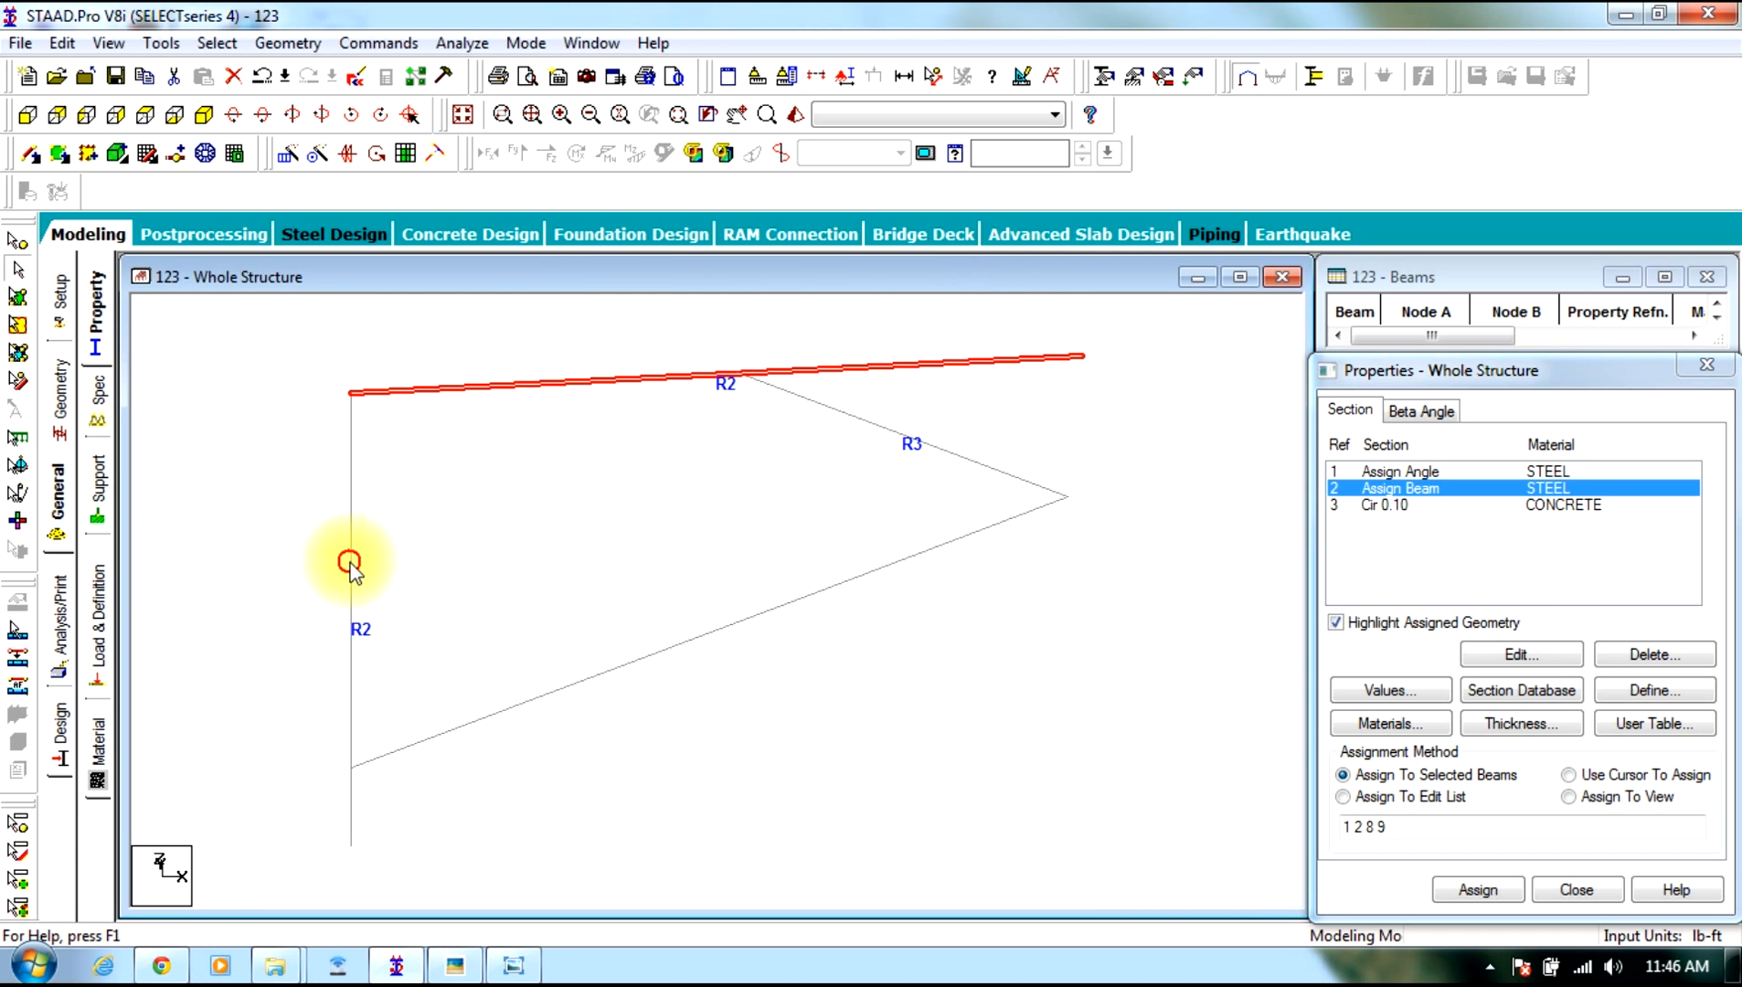
Assign the steel Angle profile to both segments of the inclined boom and clear the selection
click(1421, 472)
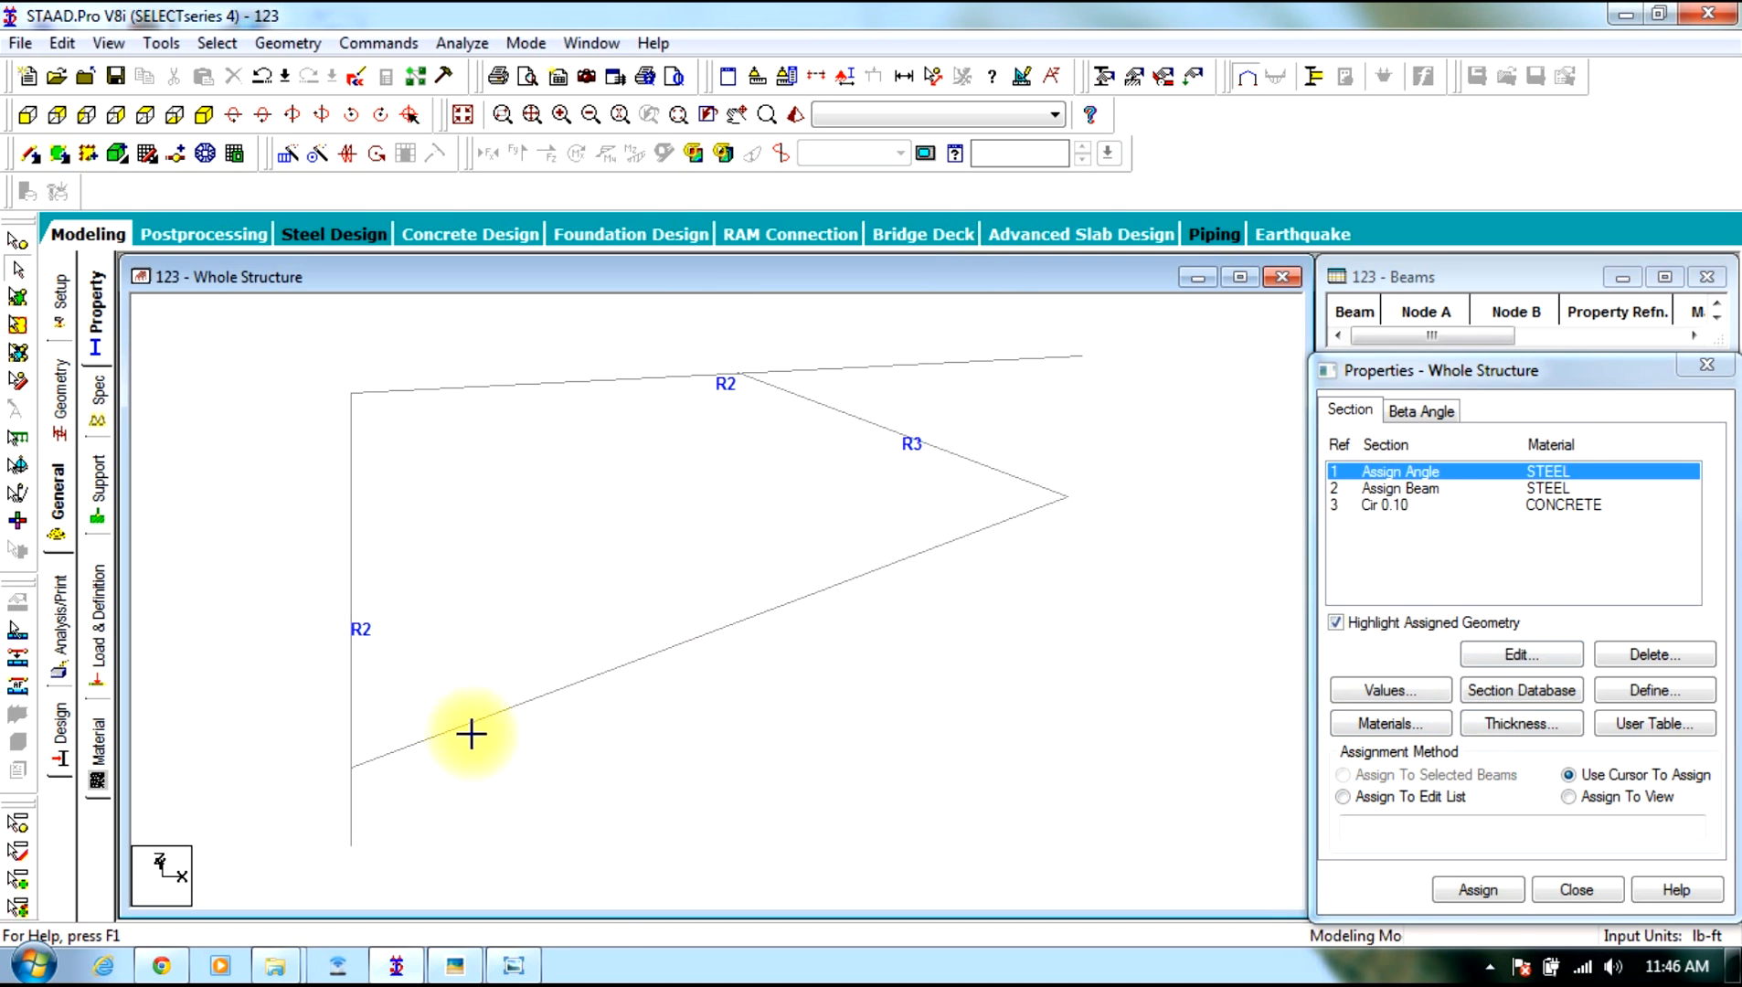
click(468, 724)
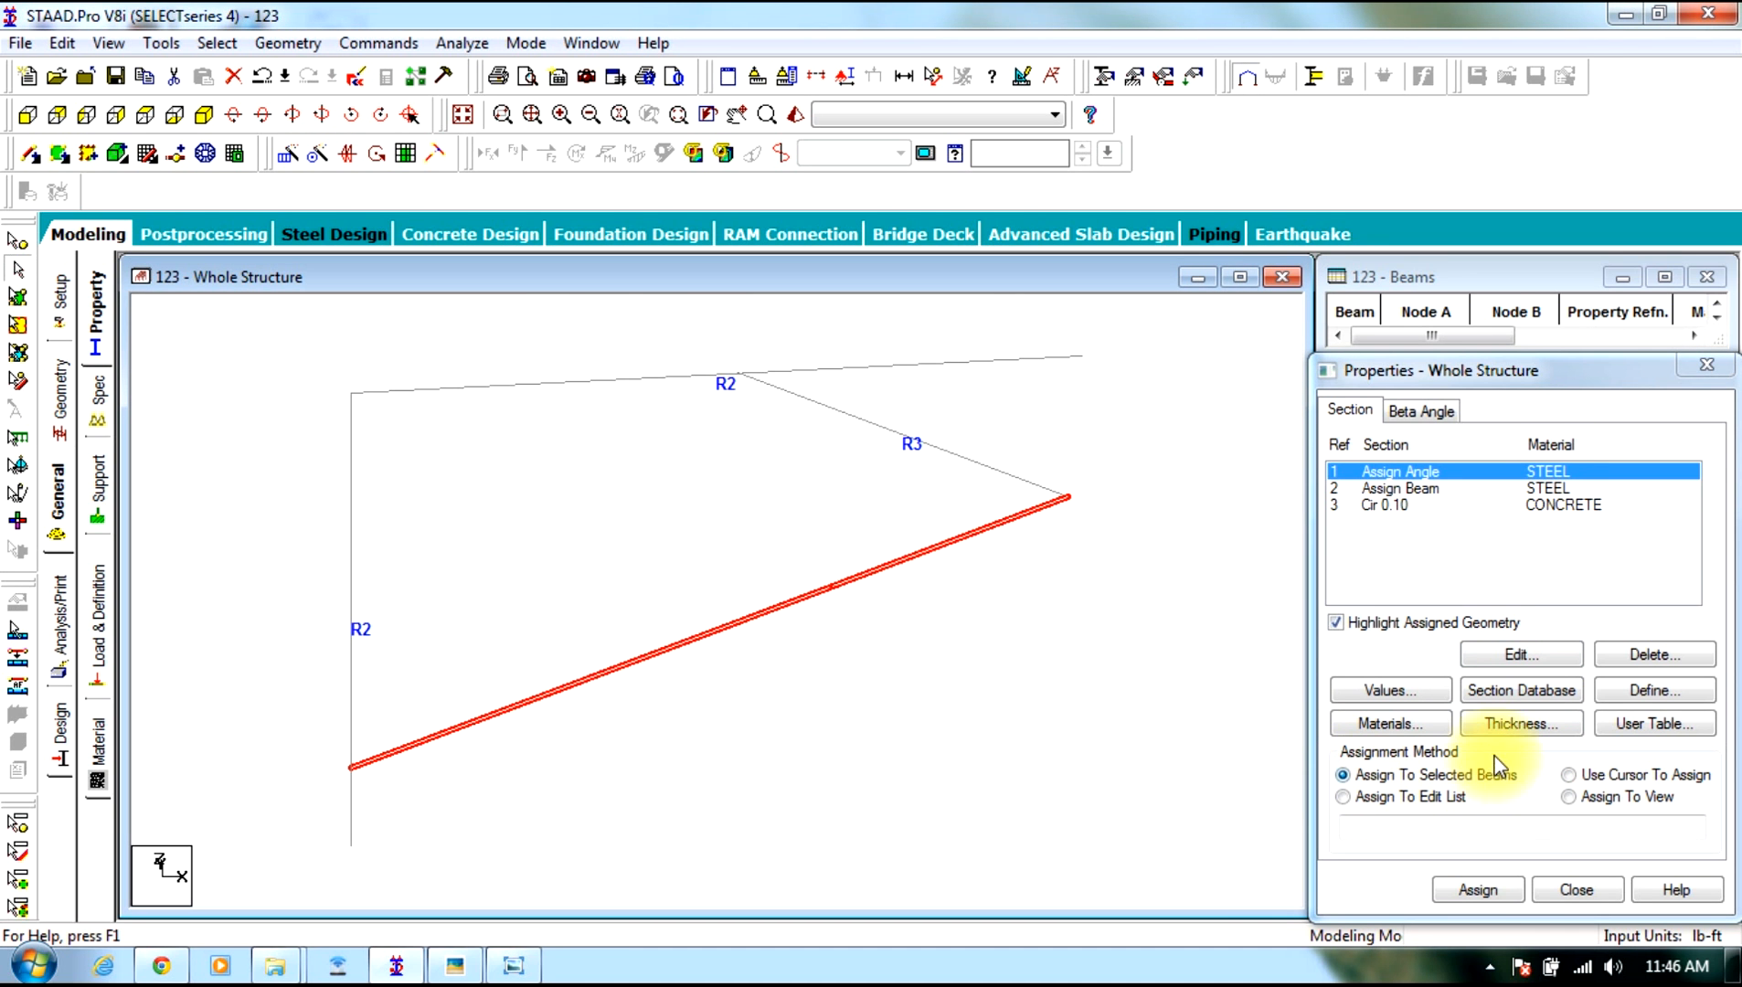
click(1478, 888)
click(1544, 709)
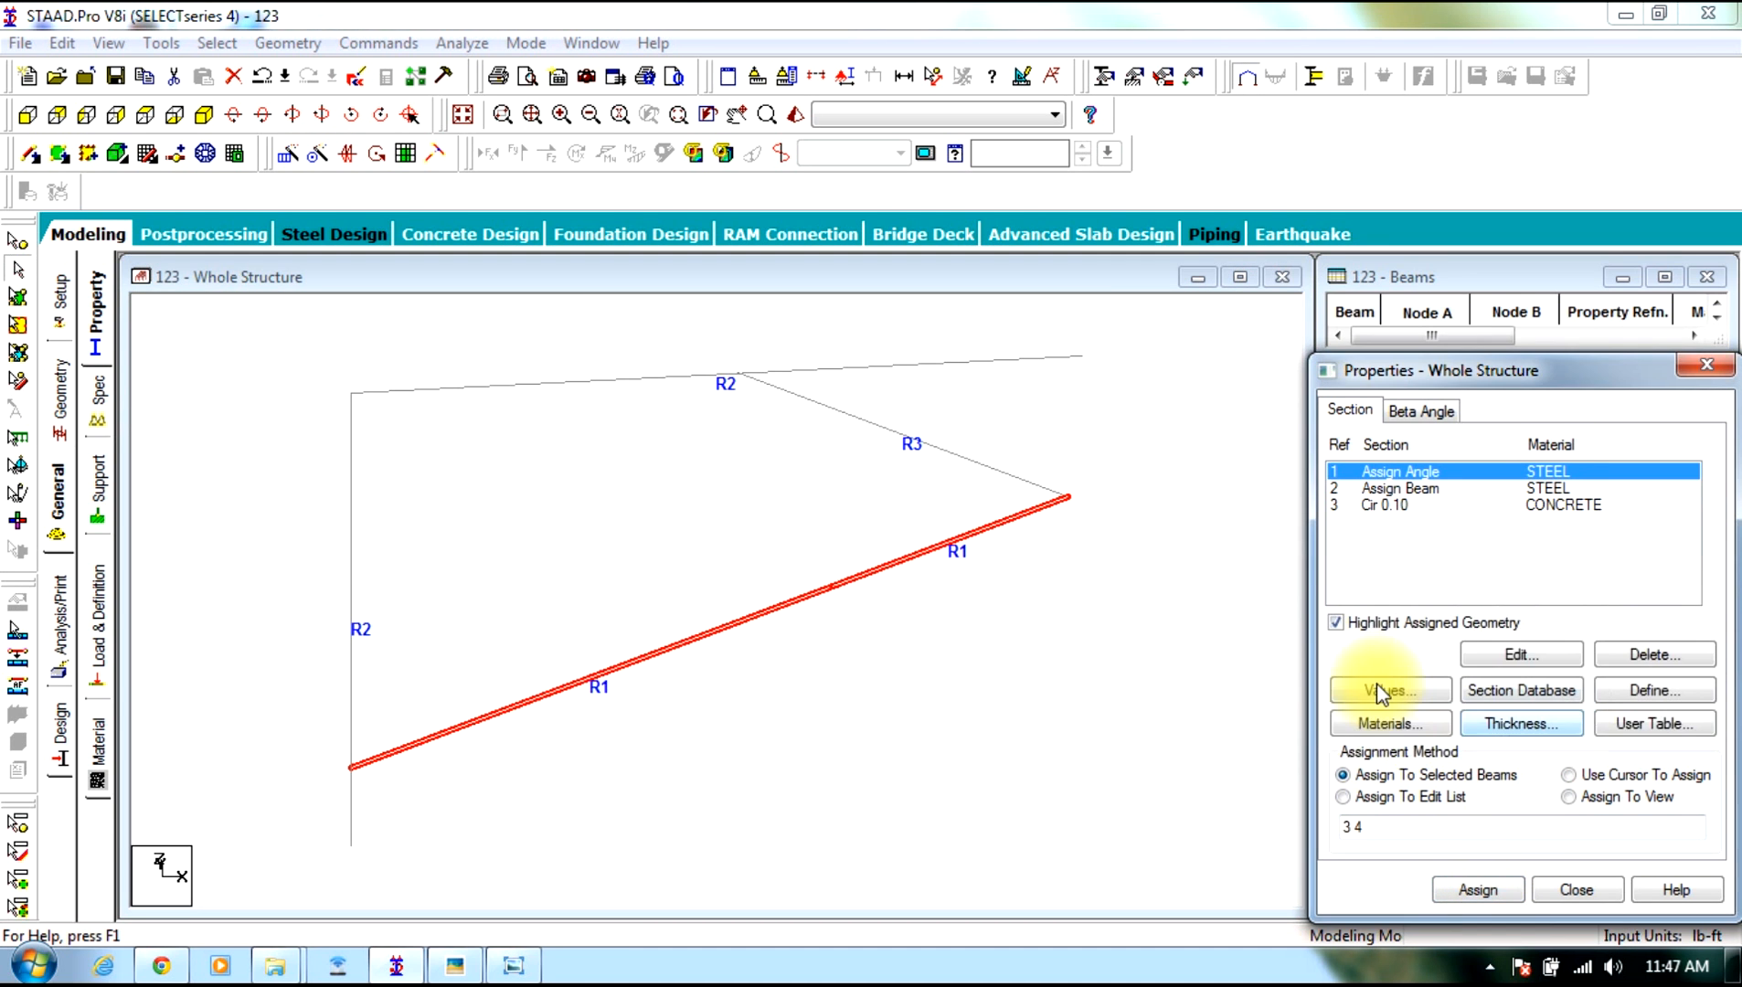
click(1032, 657)
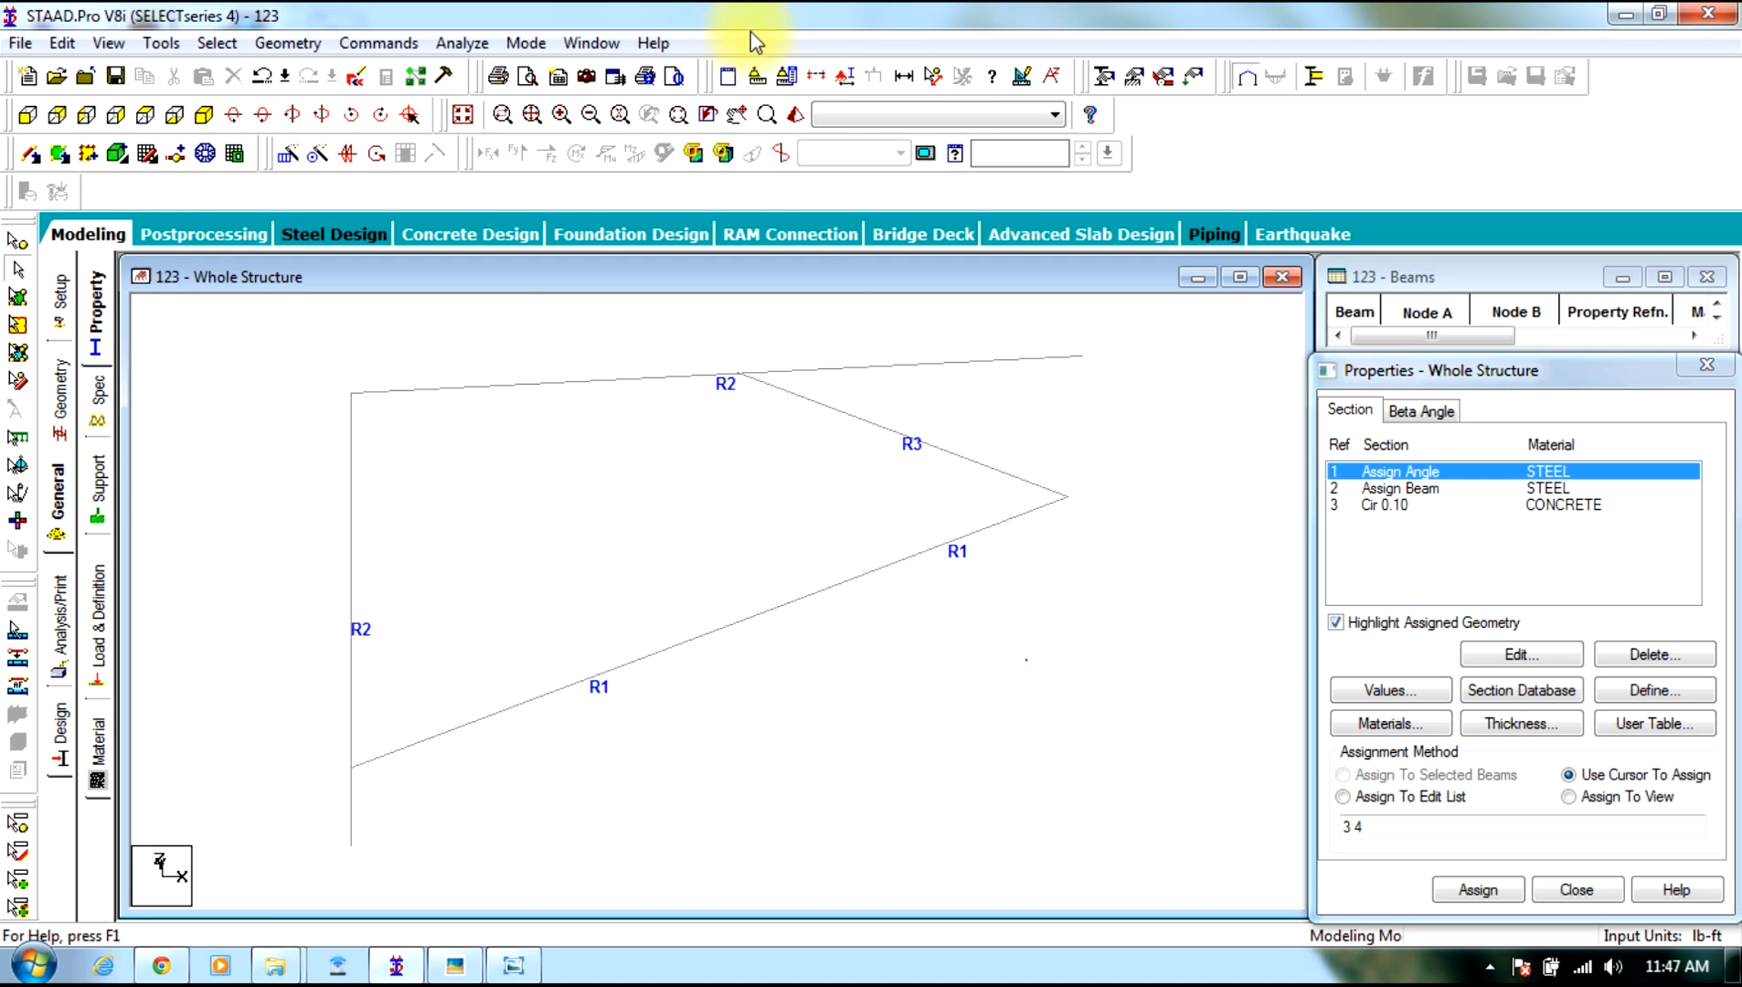
Display the member dimensions across the view, remove them again, and consult the lengths and loads in the reference sketch
click(905, 77)
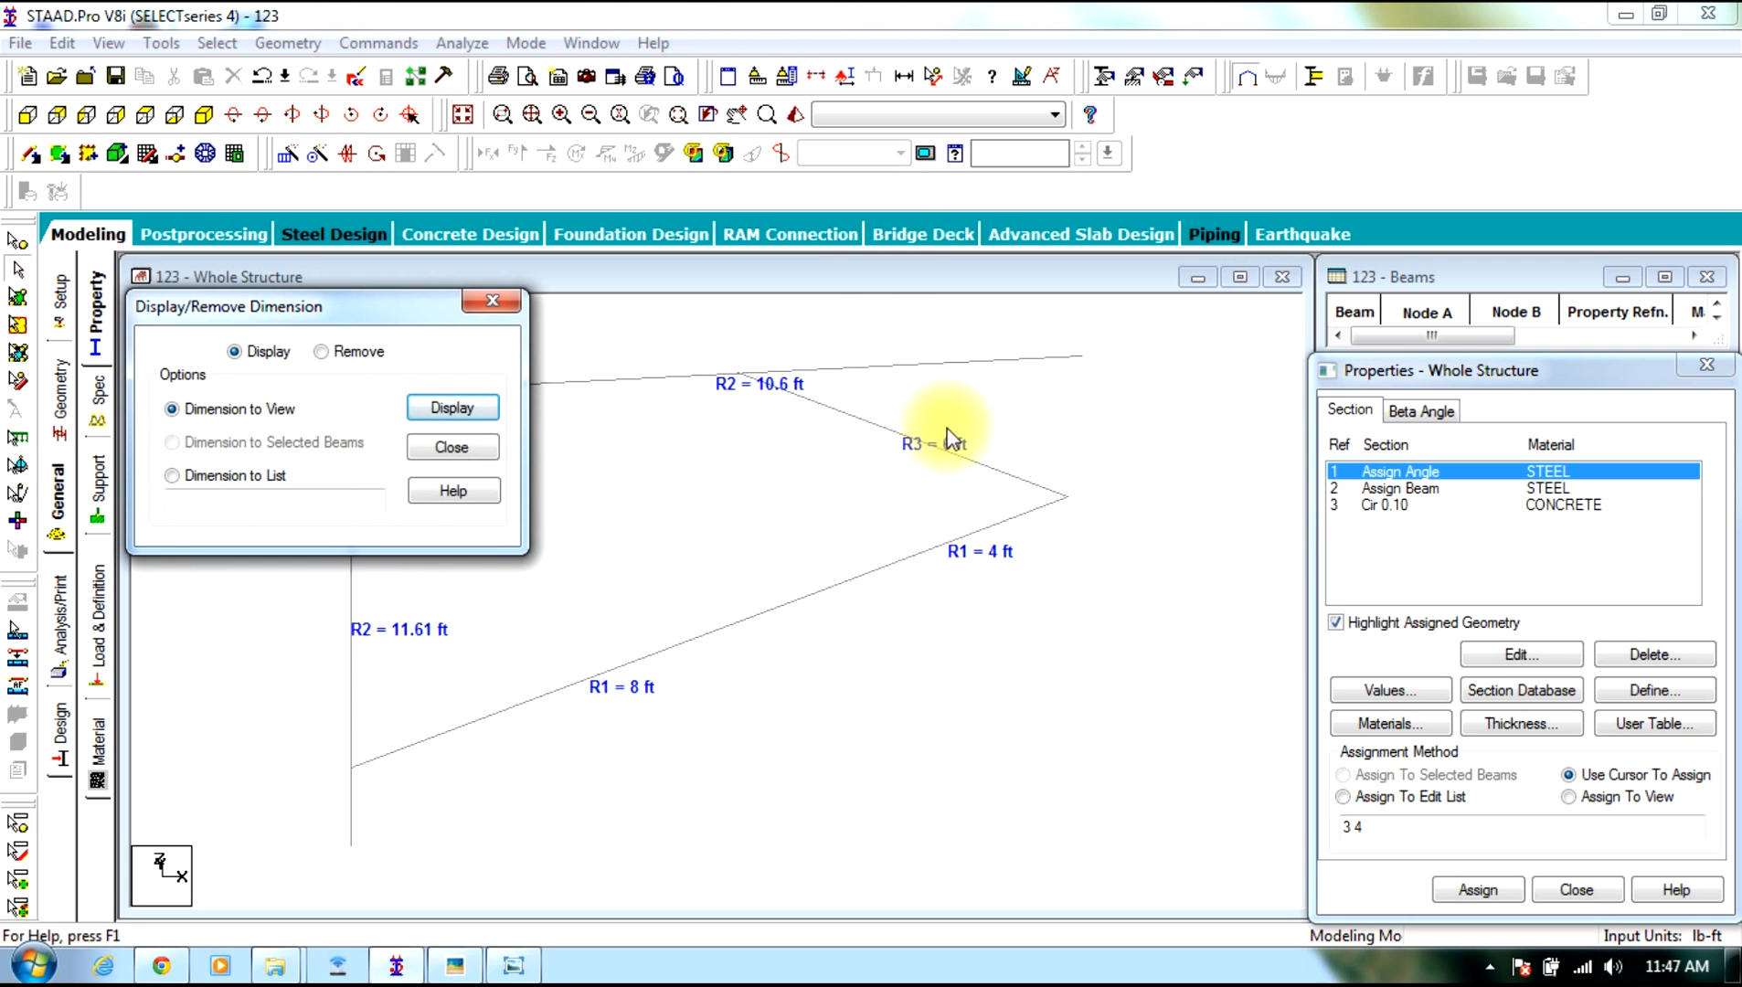
click(331, 352)
click(452, 407)
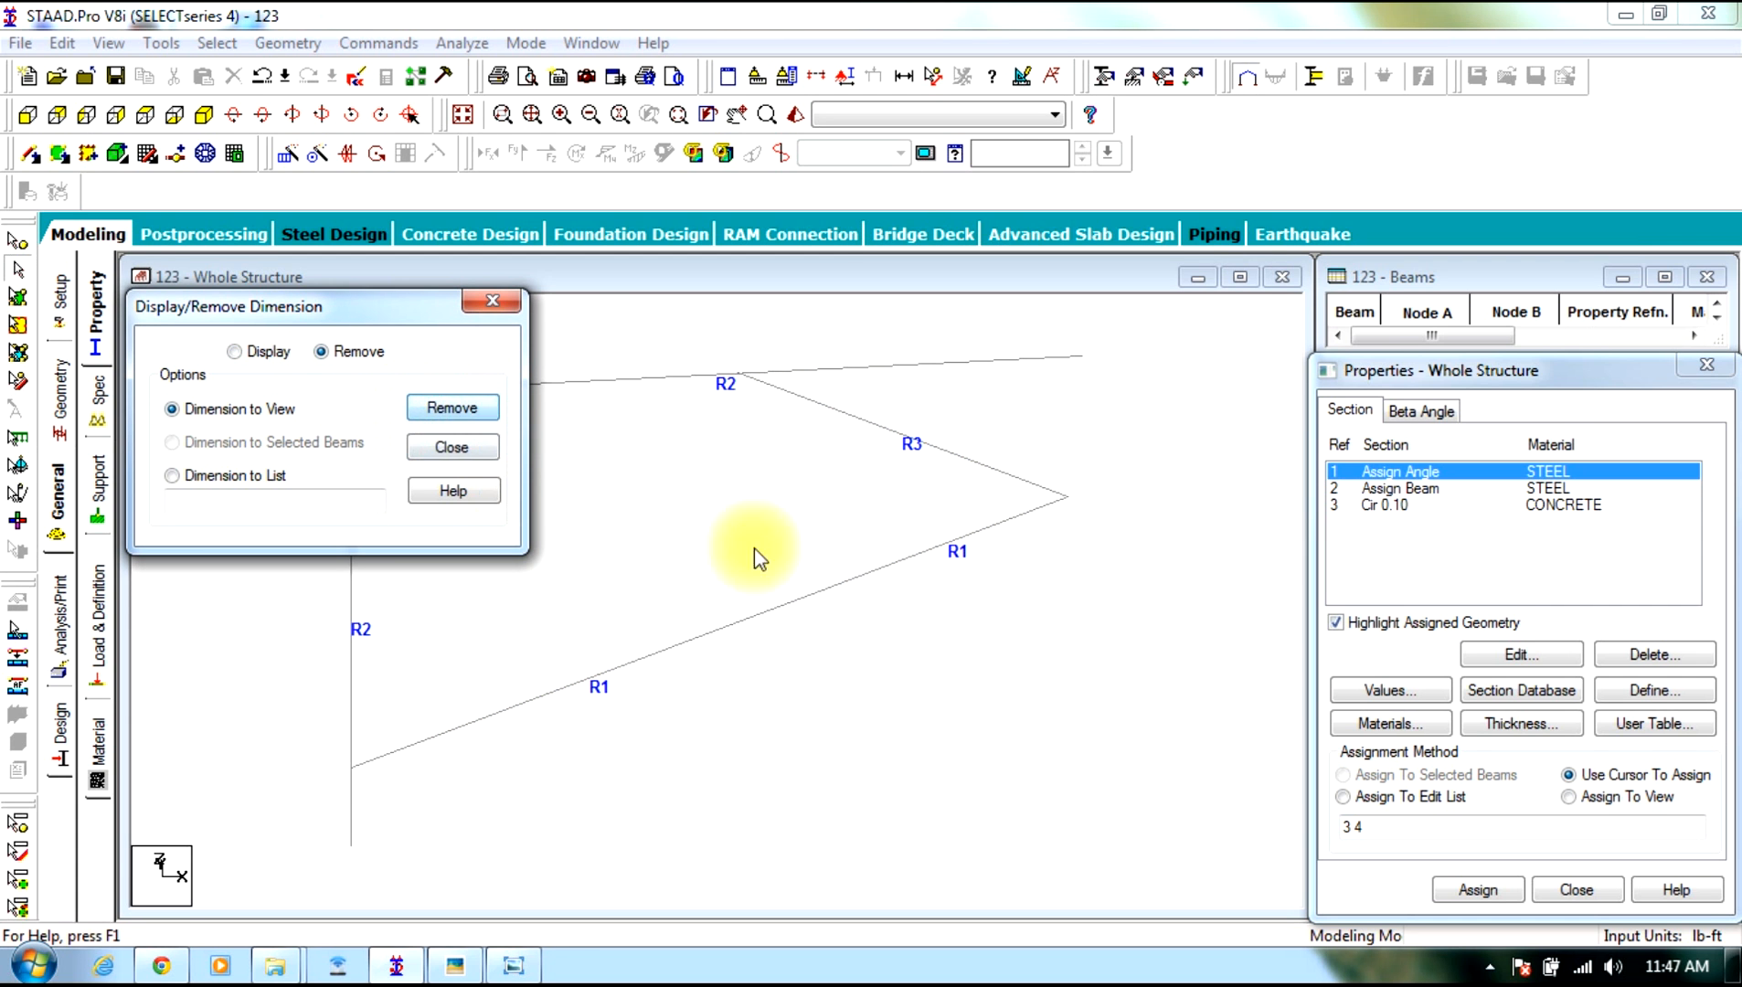
click(443, 452)
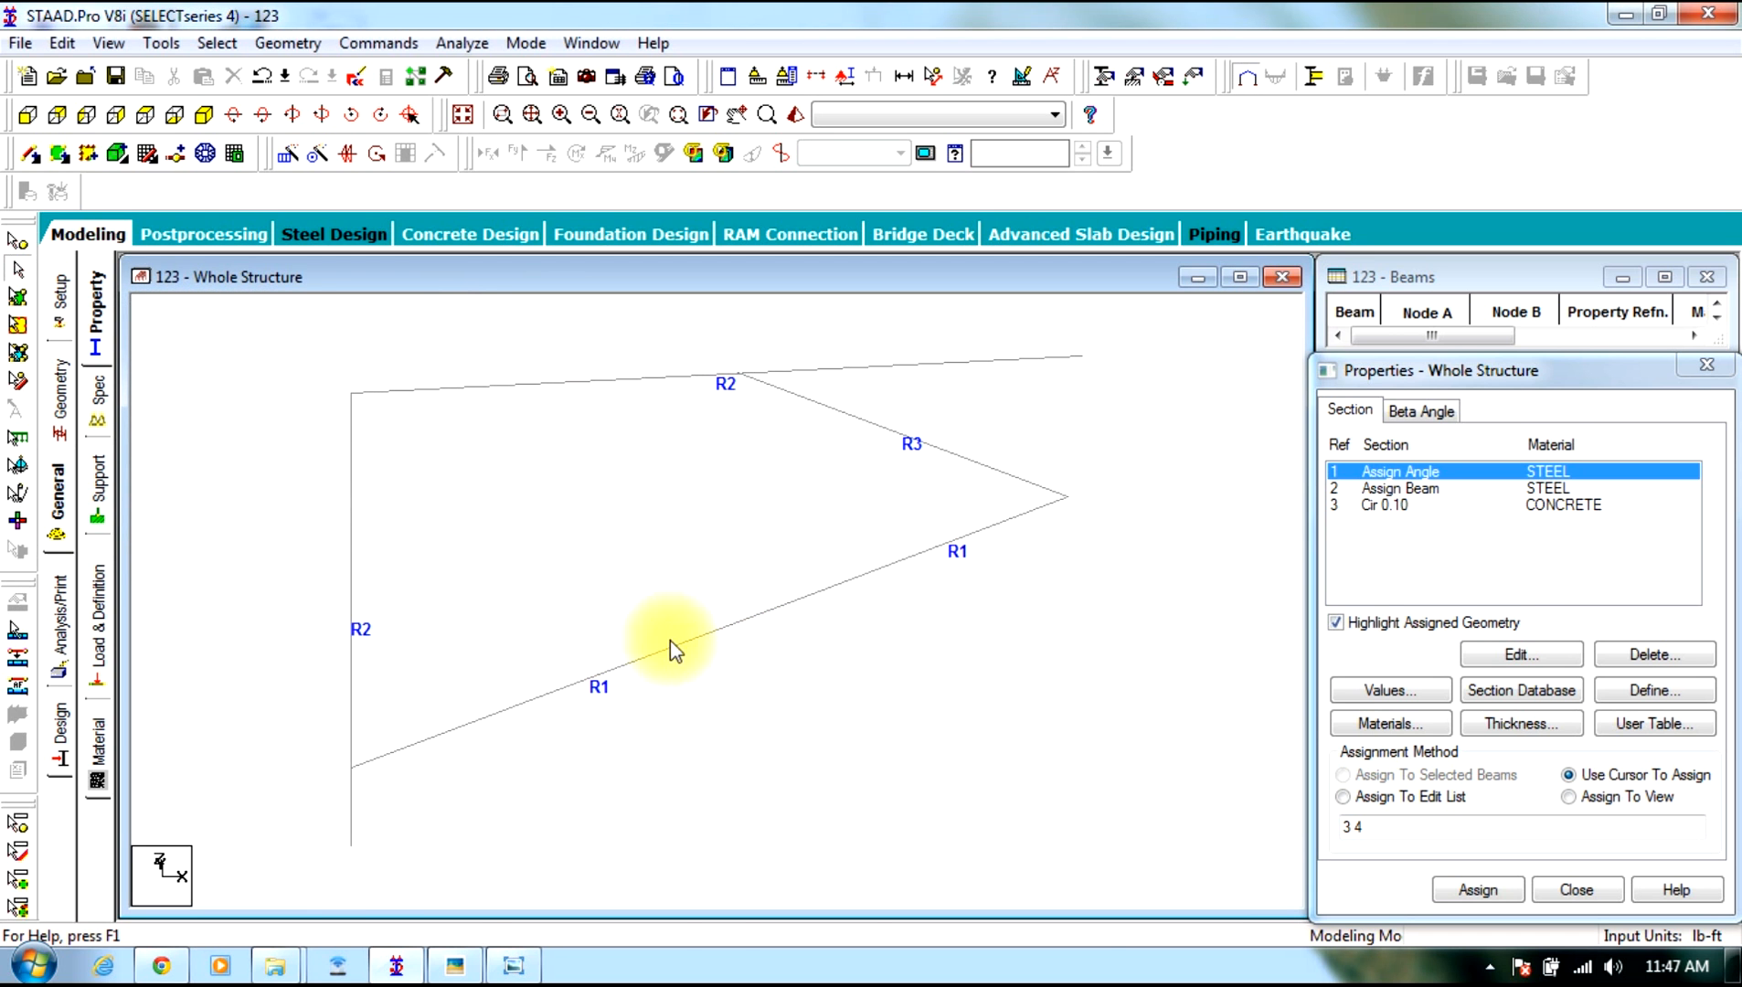
click(445, 966)
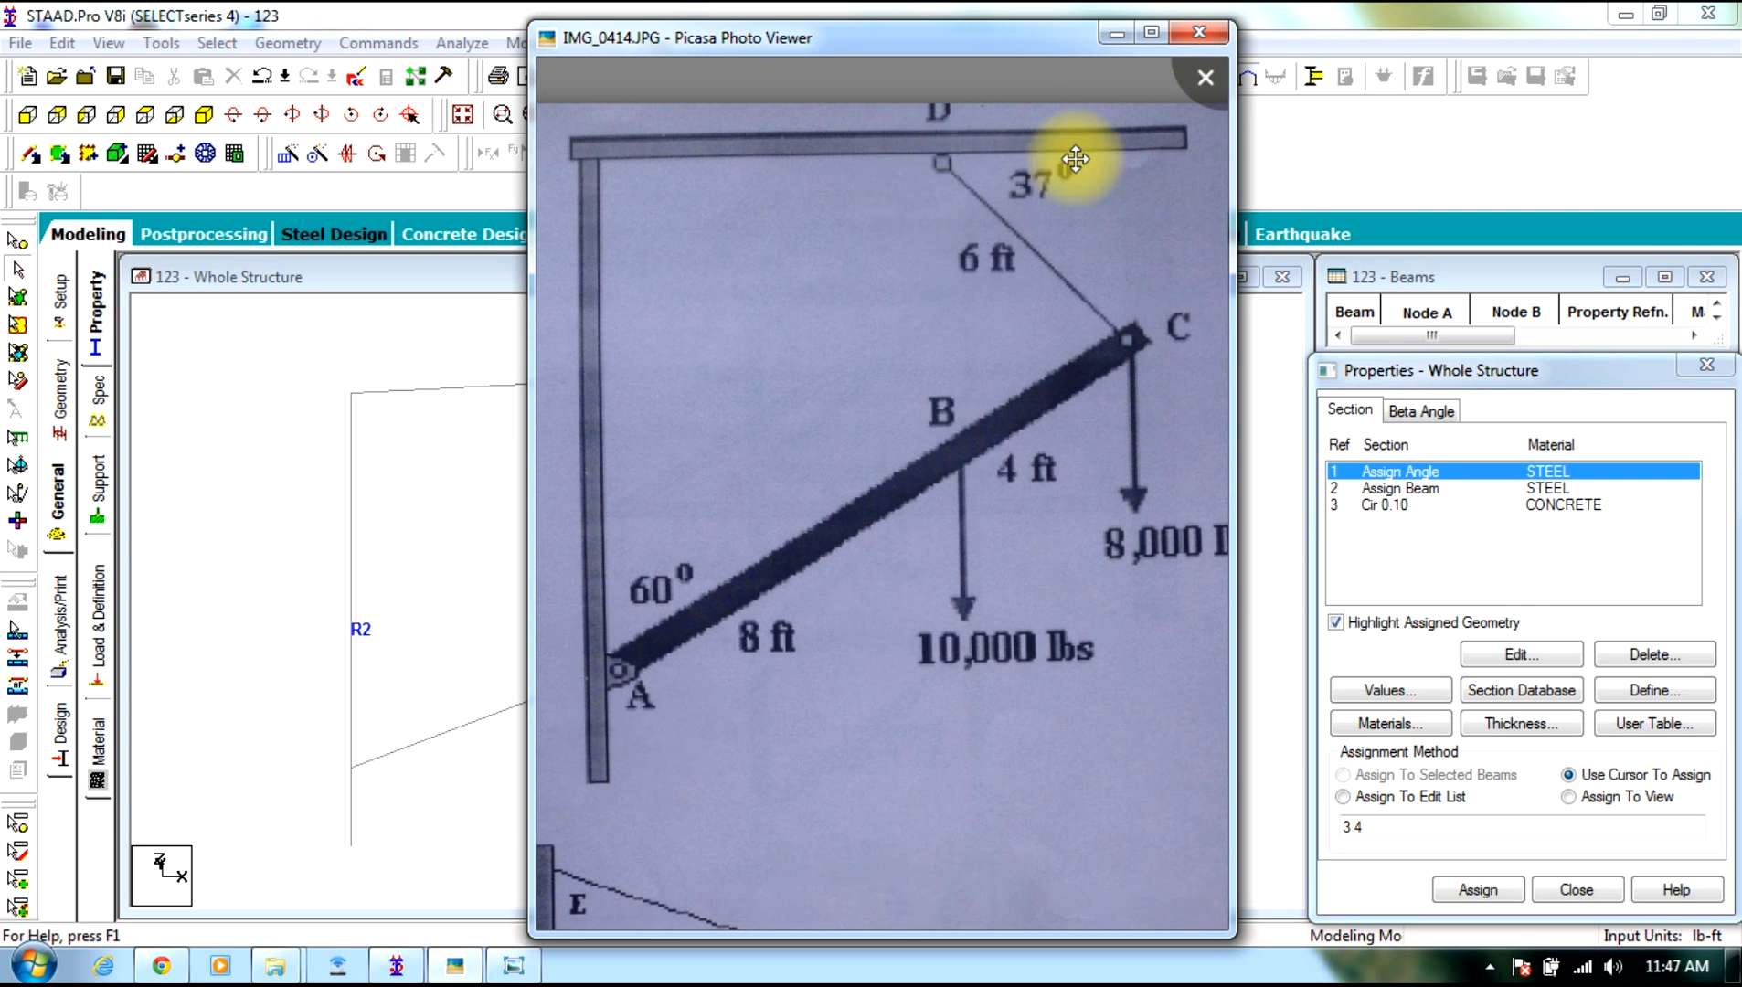
click(1116, 35)
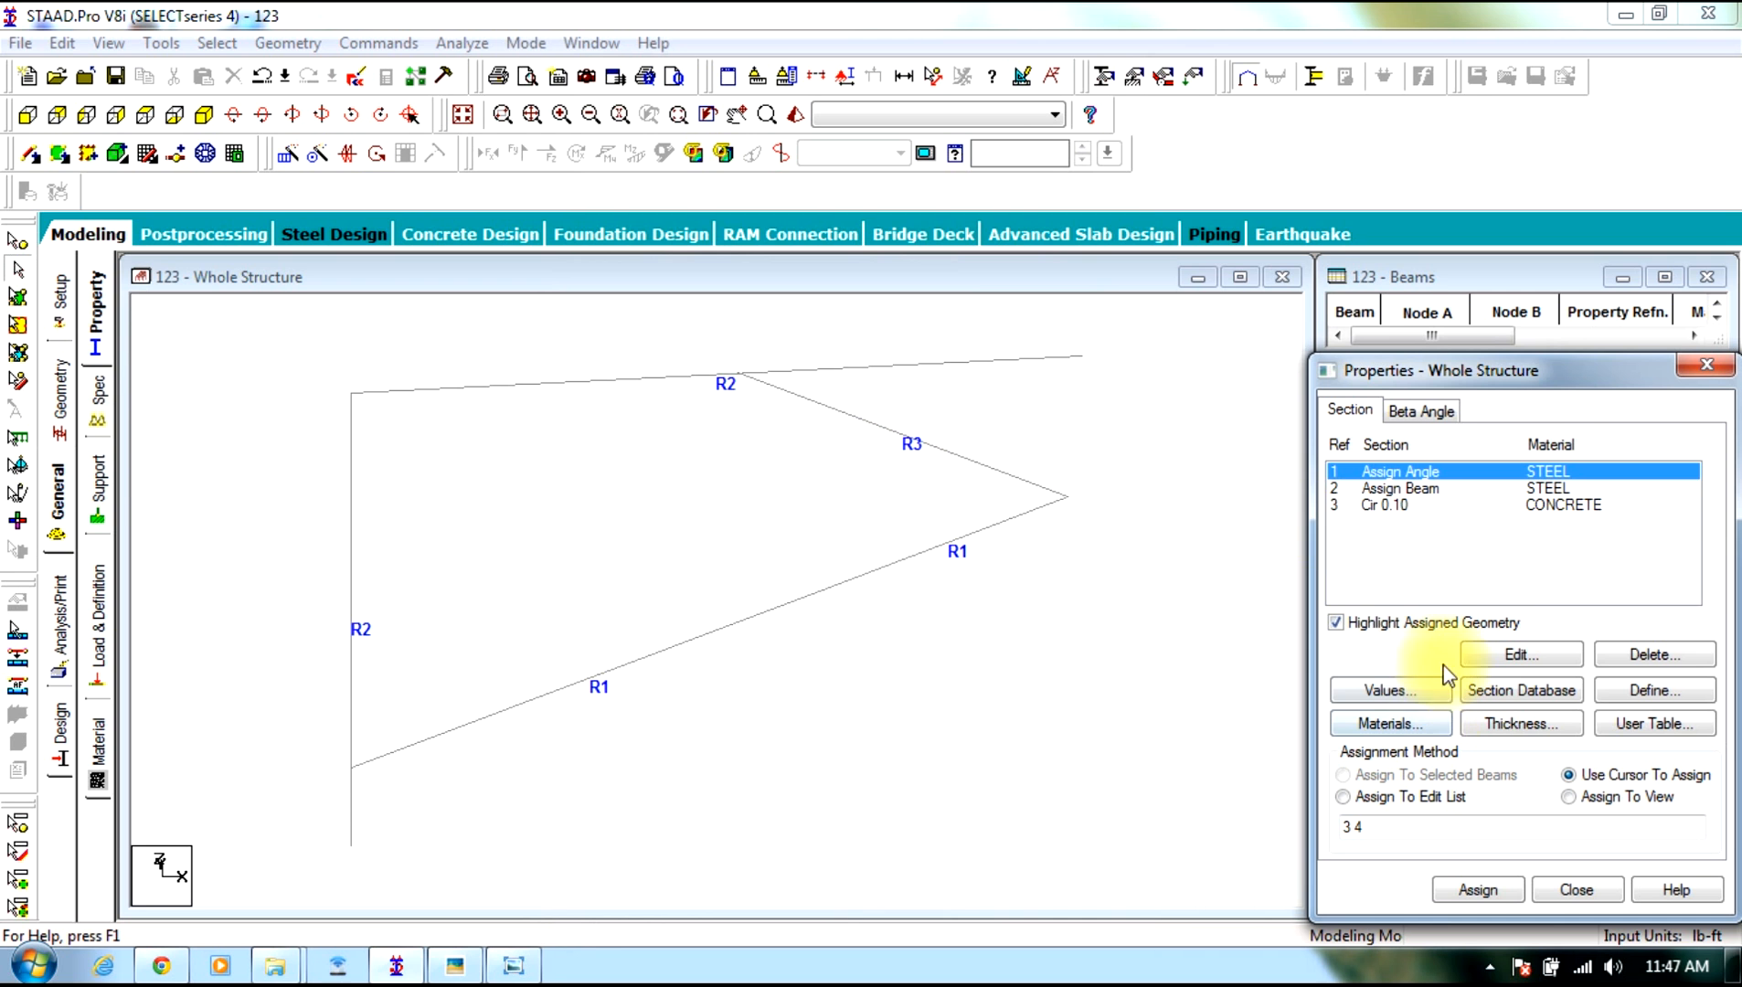
Create a pinned support definition for the structure
click(94, 498)
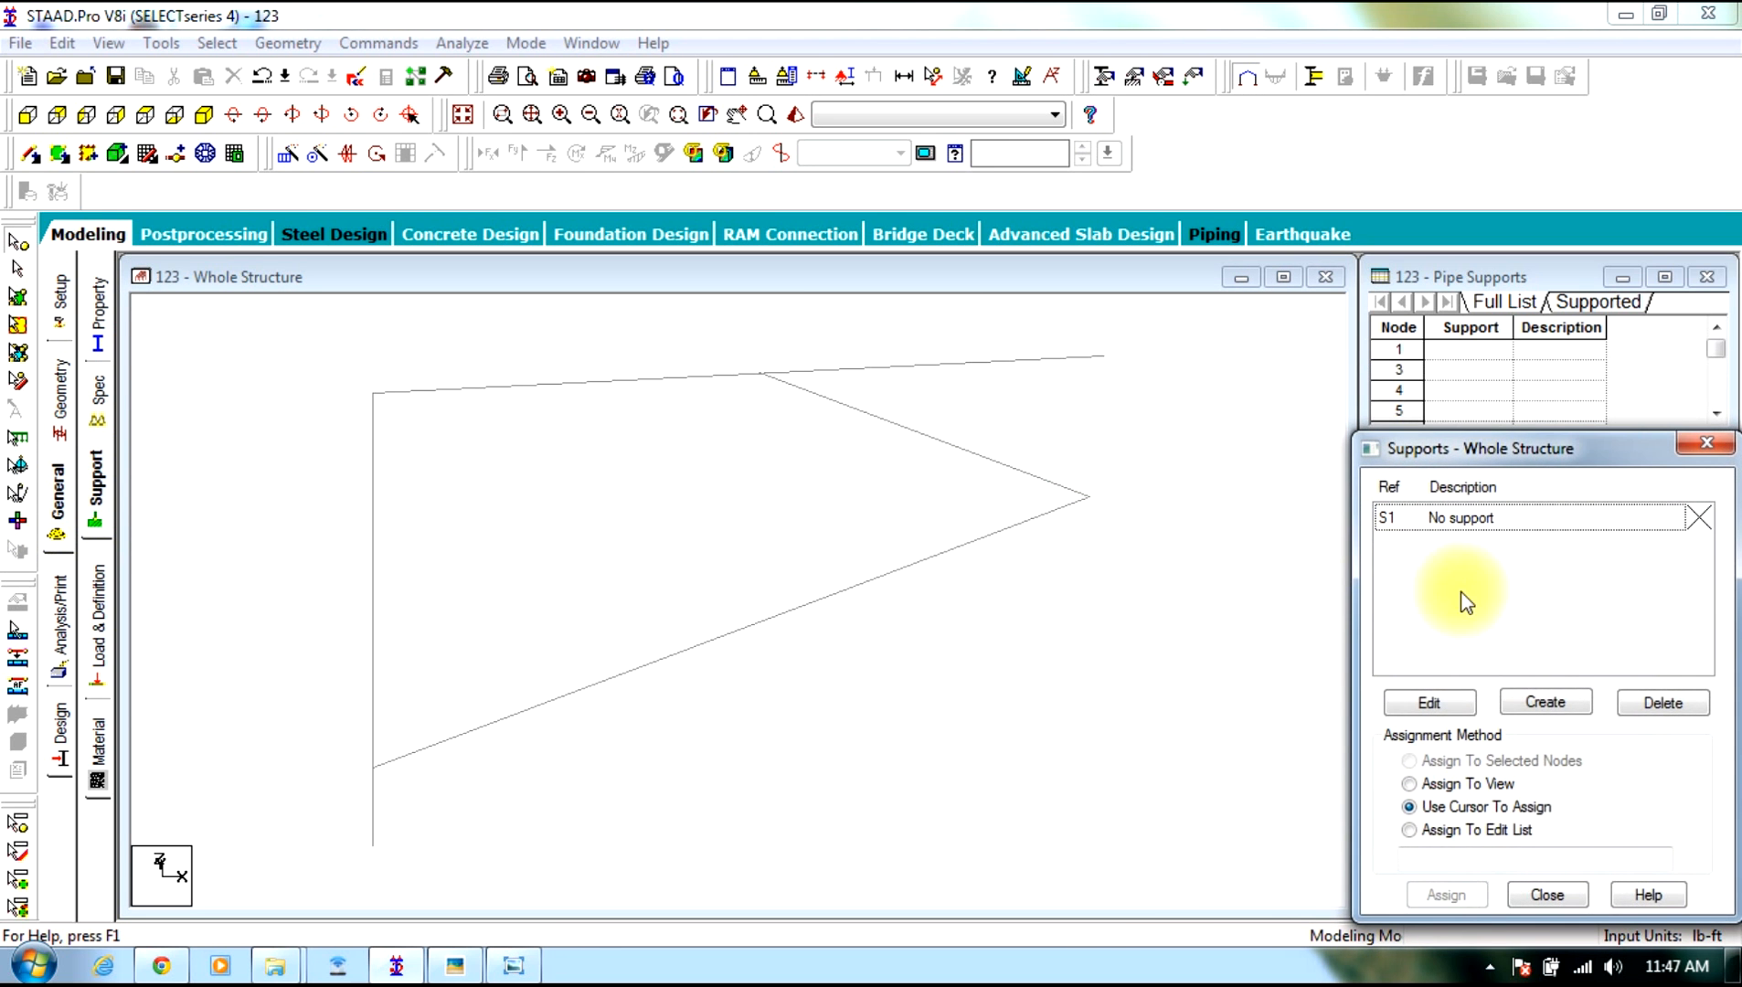
click(1540, 692)
click(1339, 395)
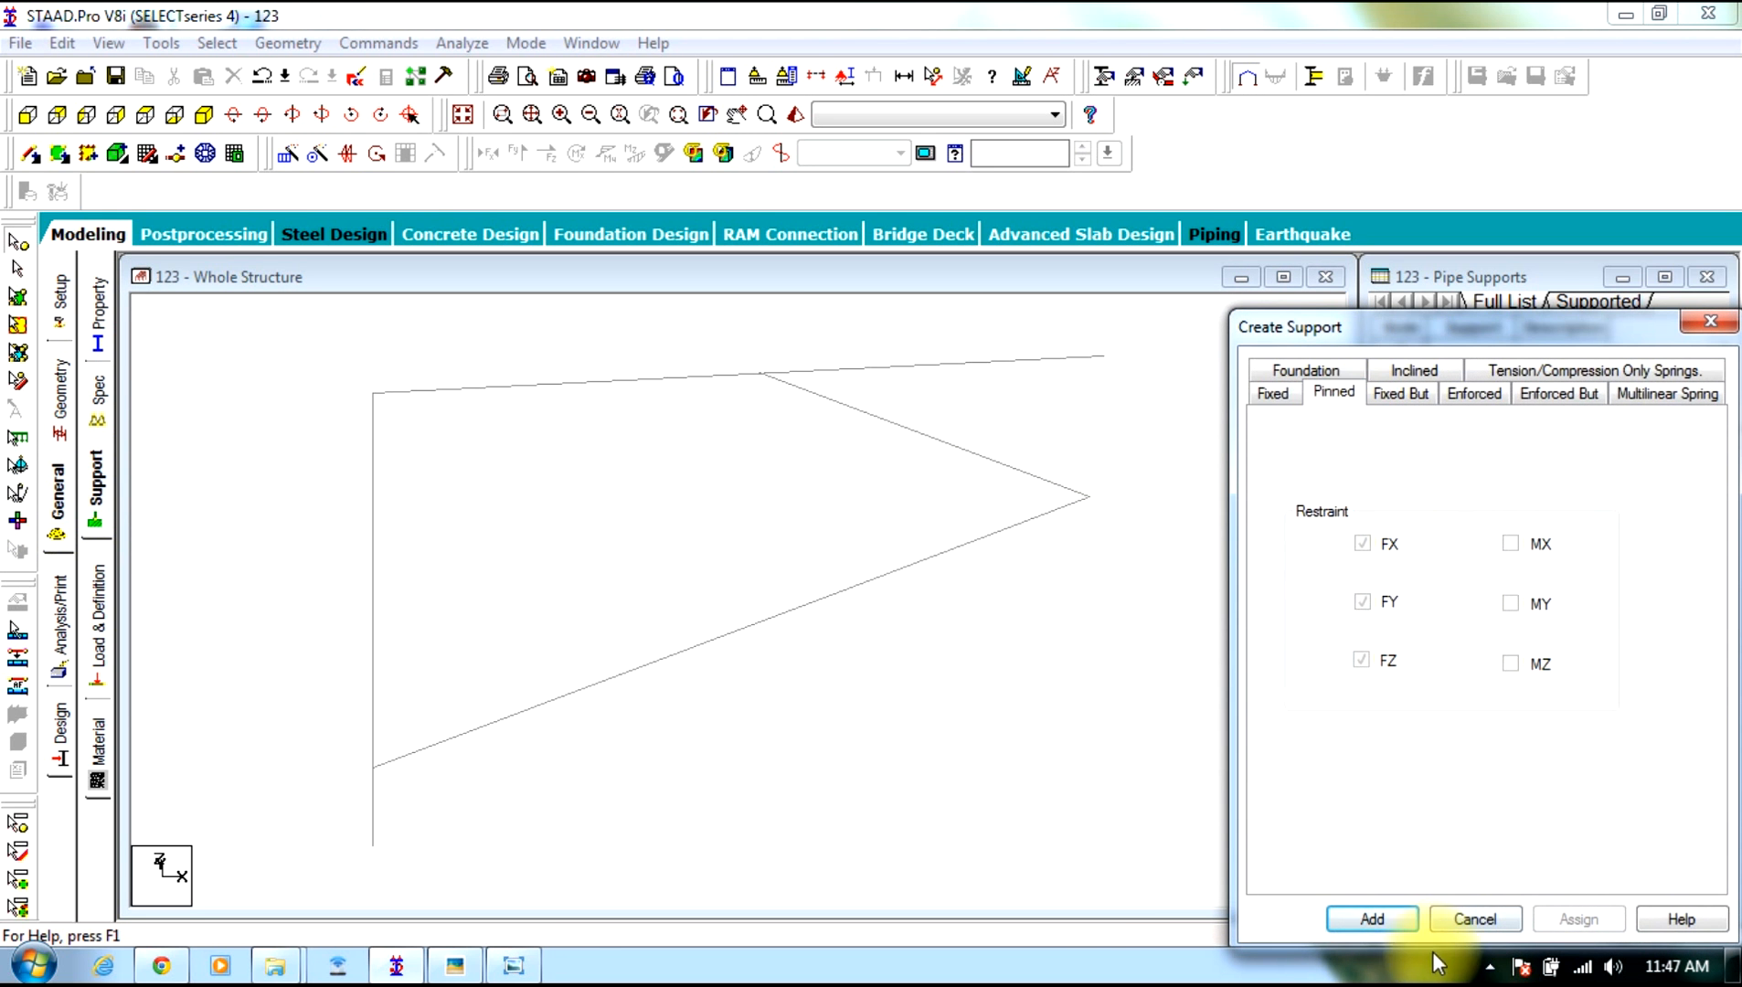
click(1391, 919)
click(1404, 548)
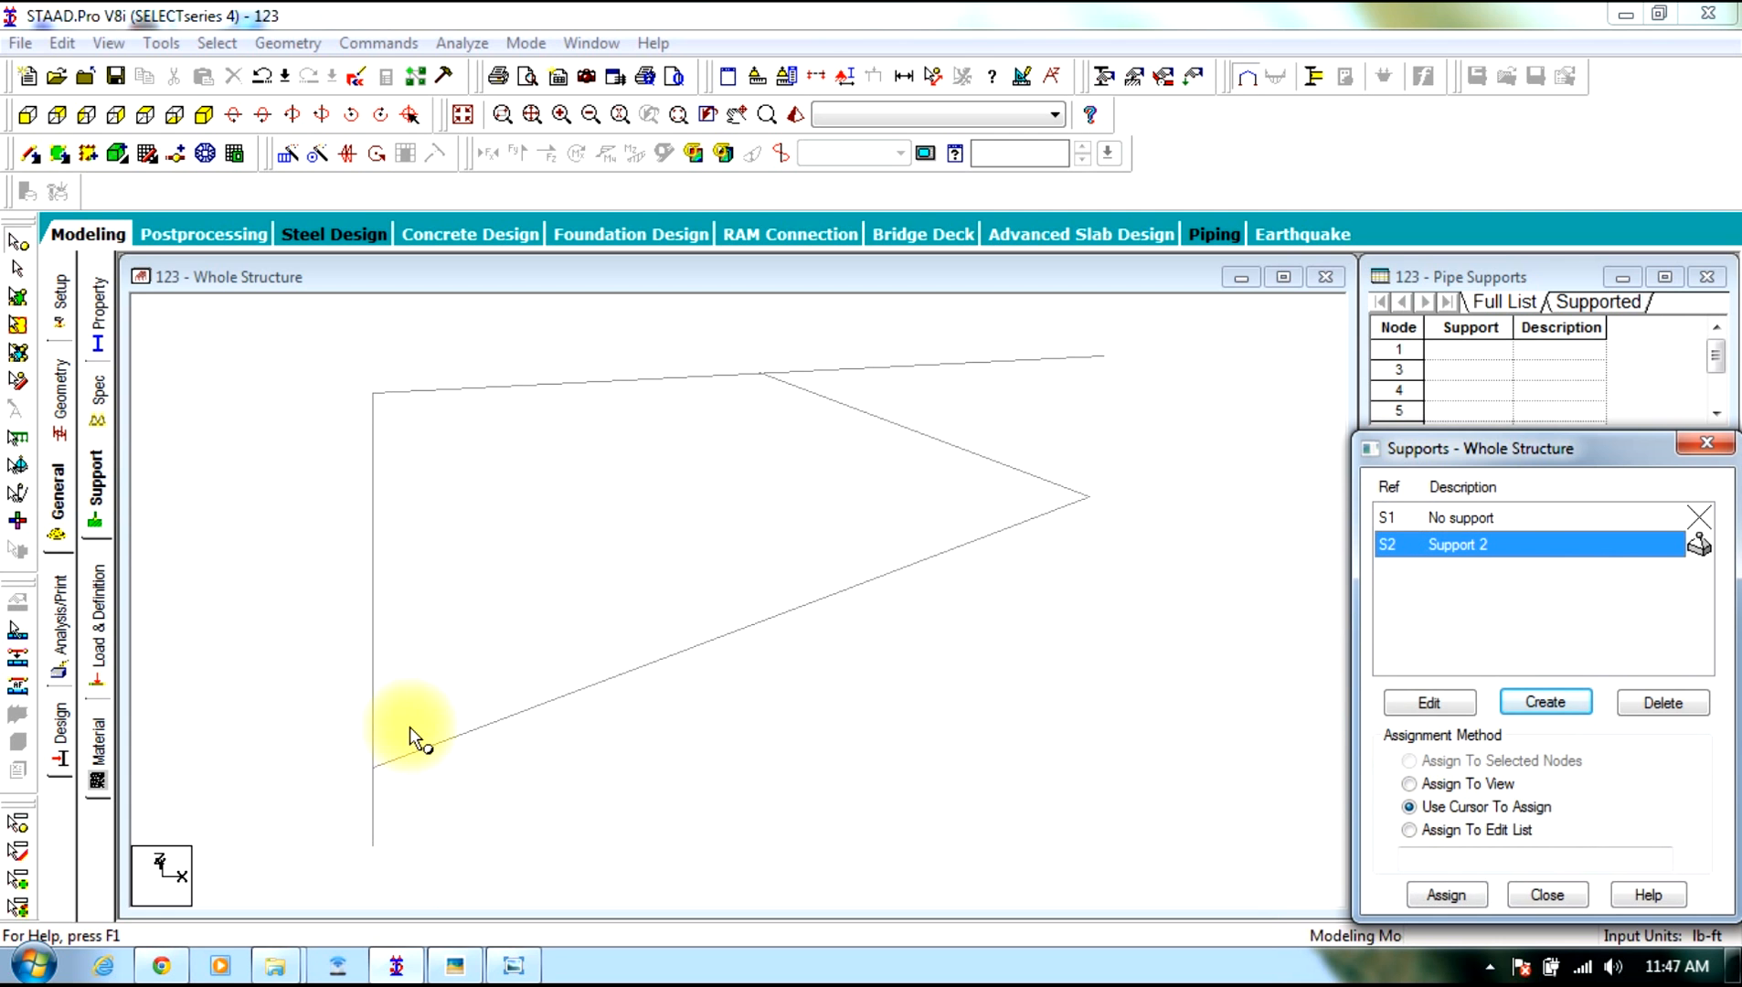
Assign the pinned support to the boom's wall node and the cable's upper attachment node
click(760, 373)
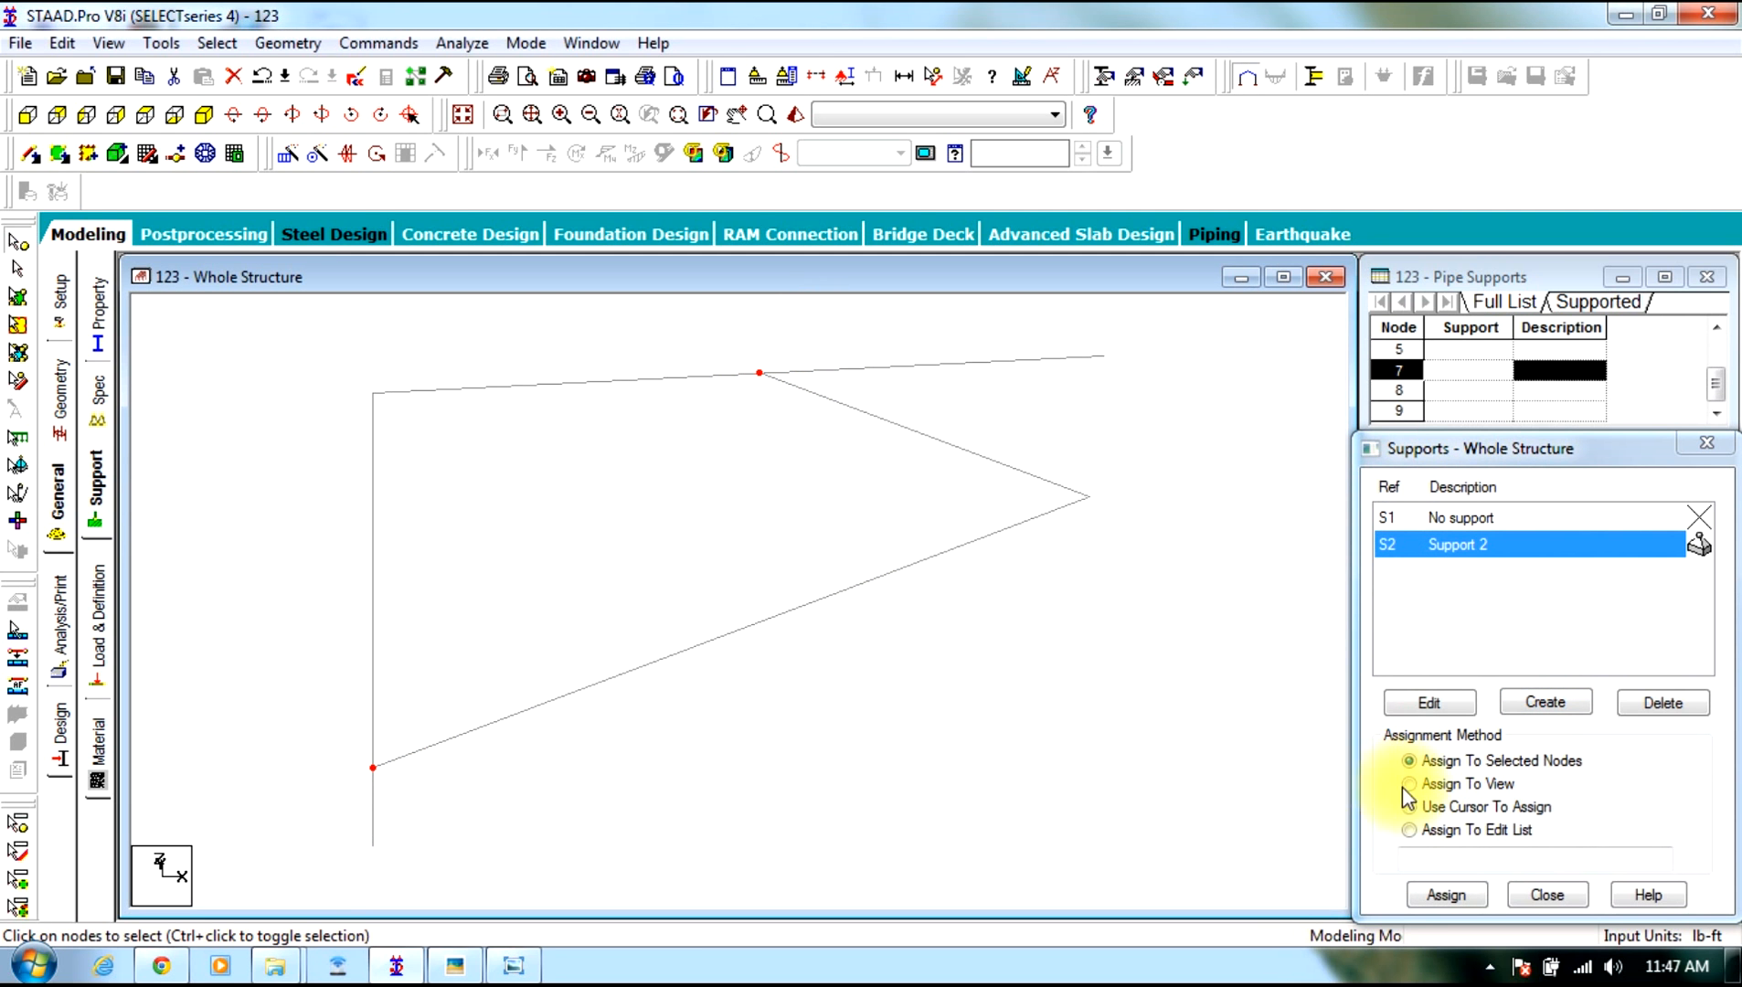
click(1470, 886)
click(1449, 745)
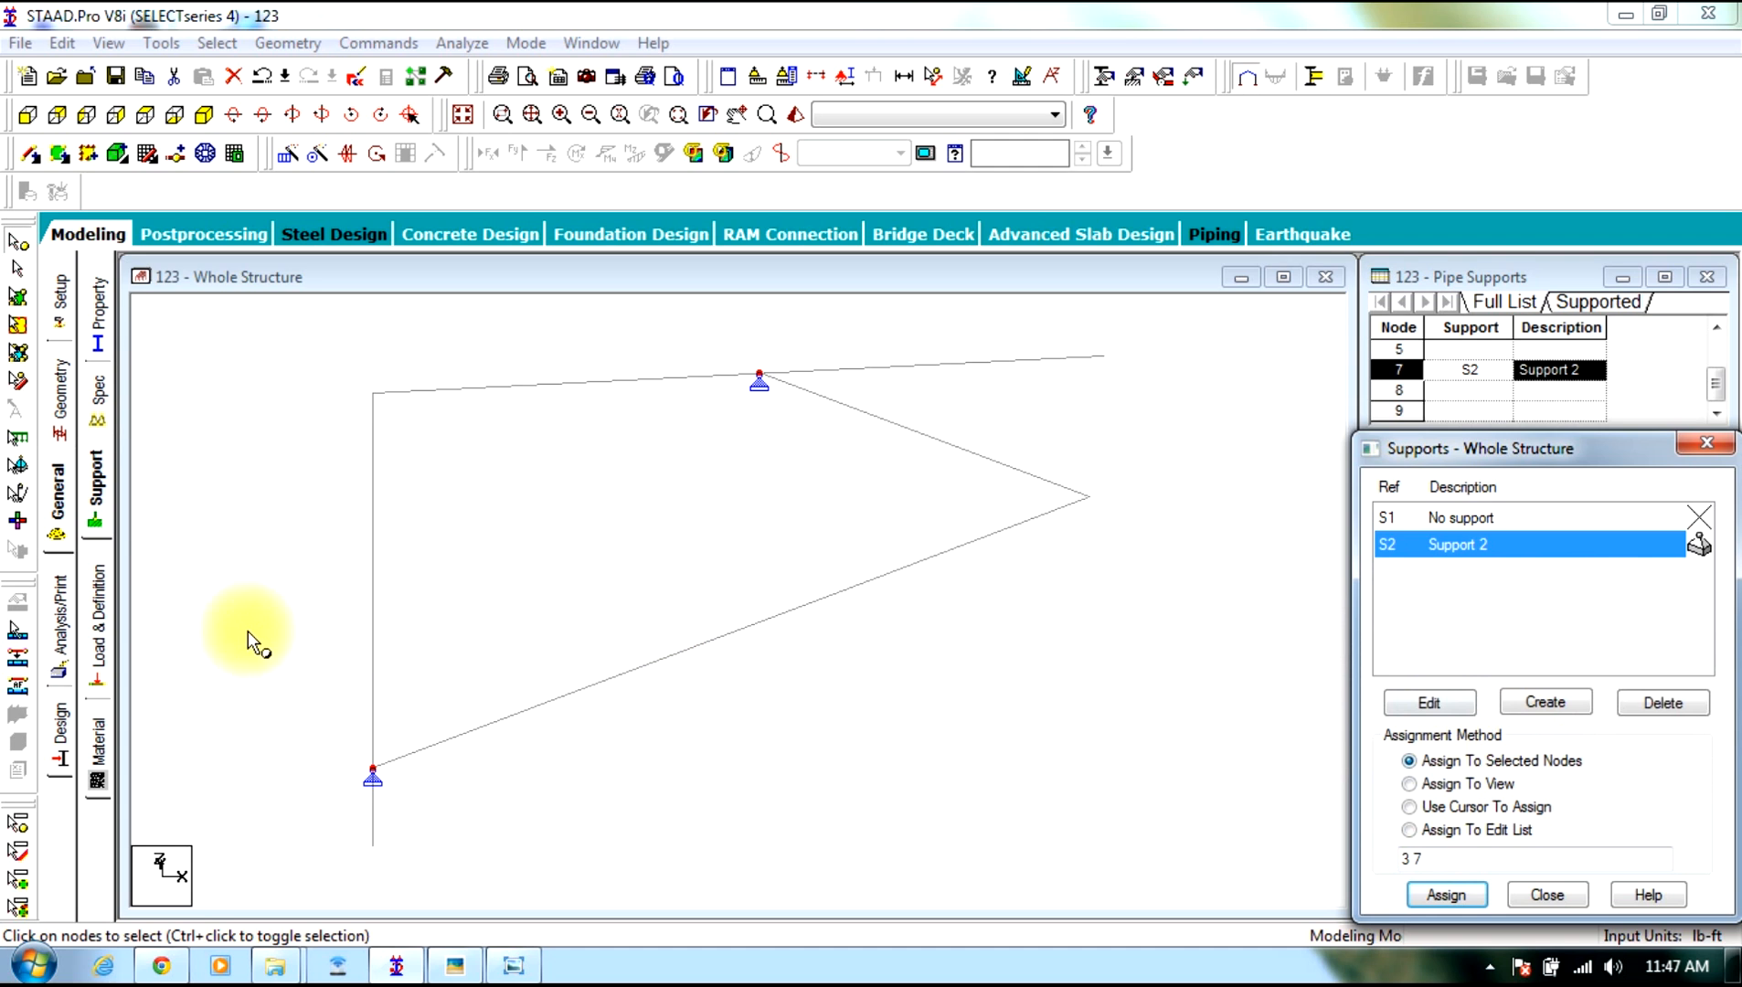
Add a primary load case numbered 1 and titled LOAD CASE 1 to the load cases
click(98, 617)
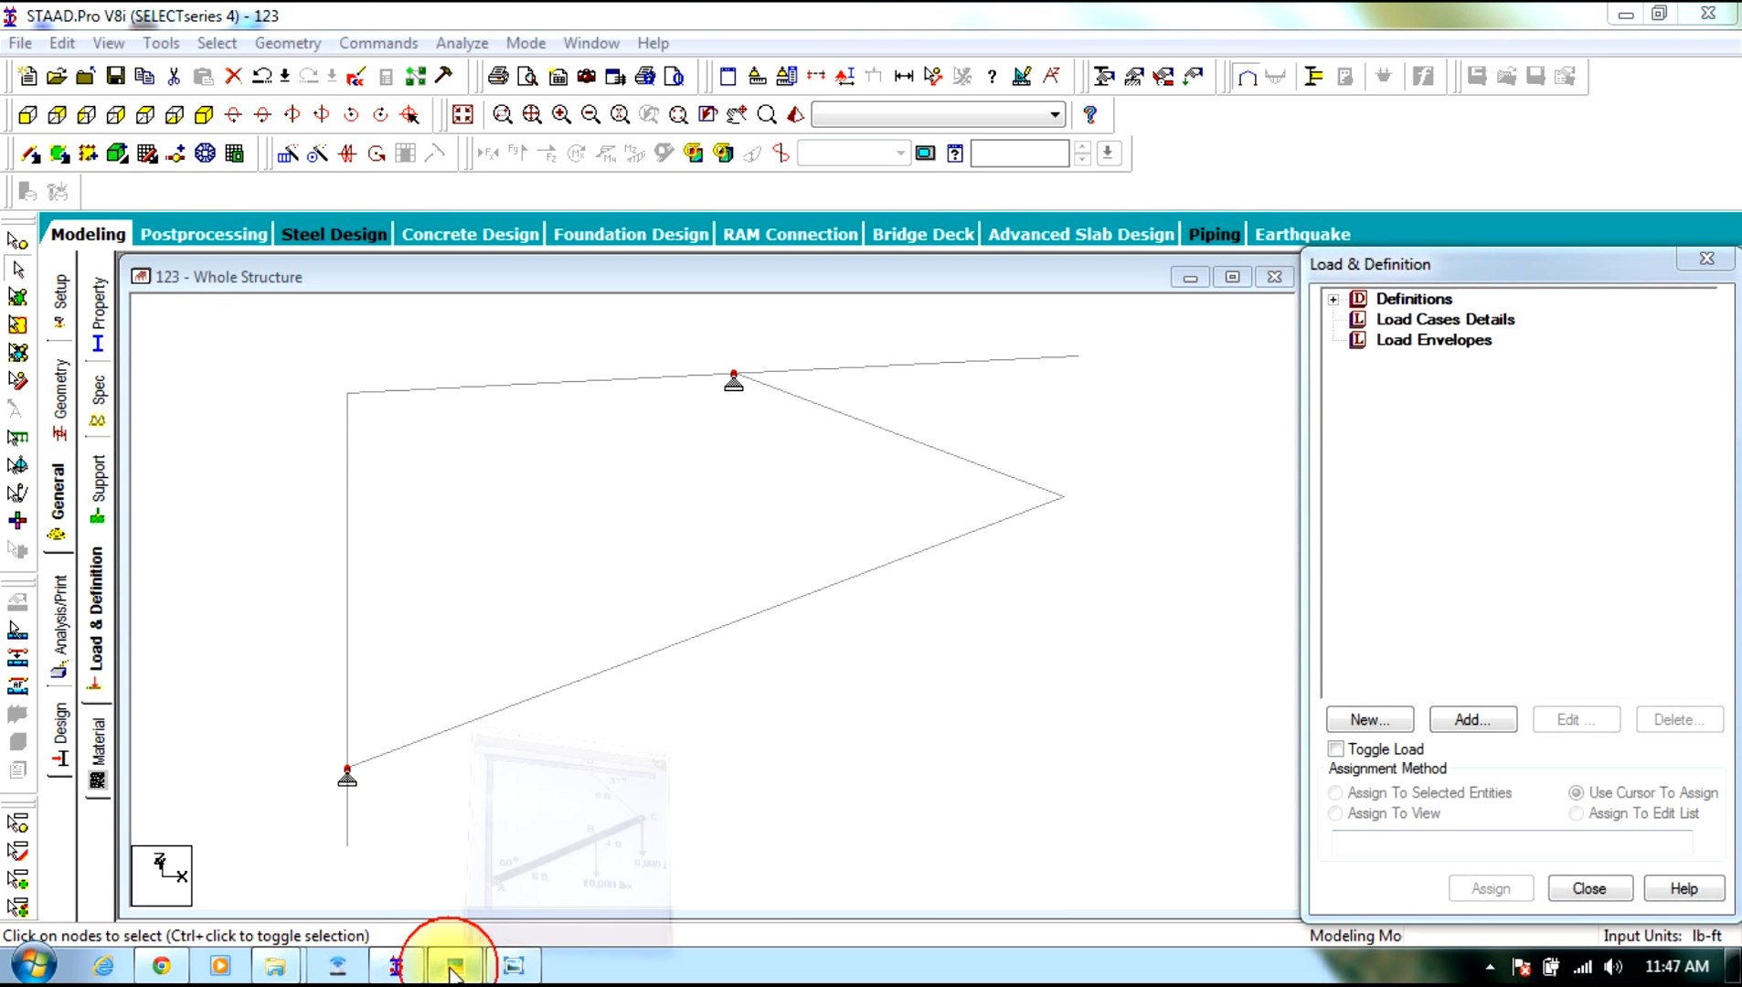
click(452, 969)
click(456, 969)
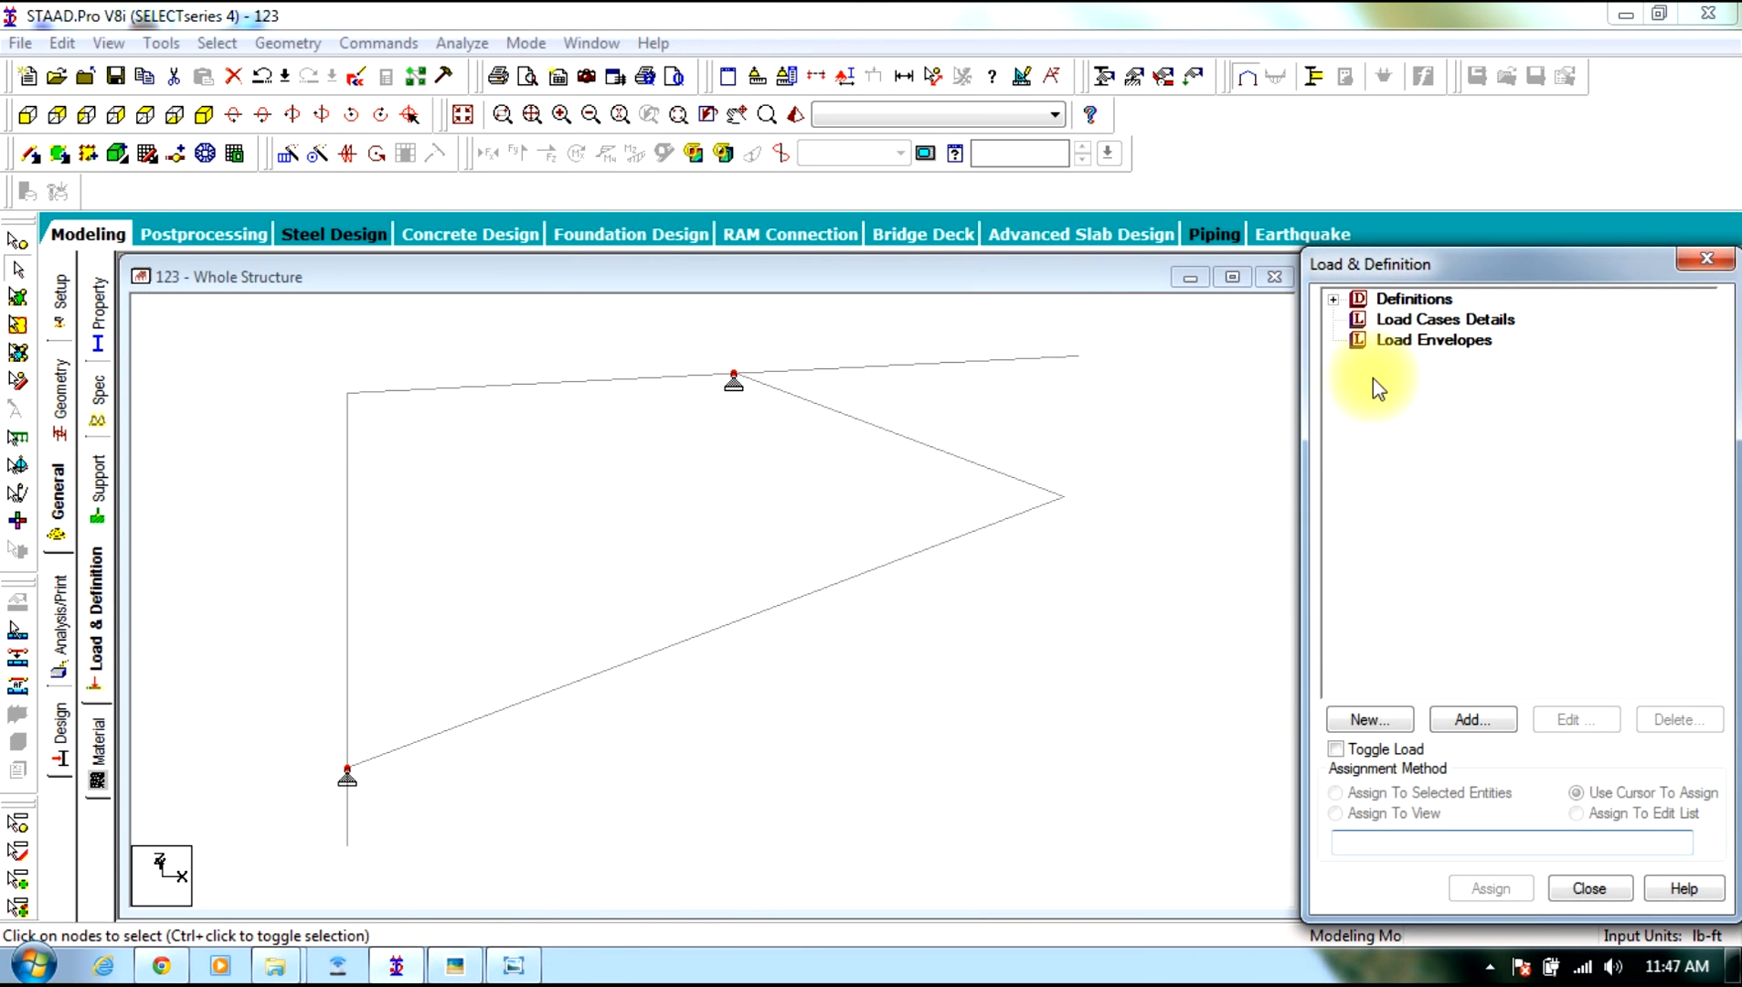
click(1437, 322)
click(1473, 719)
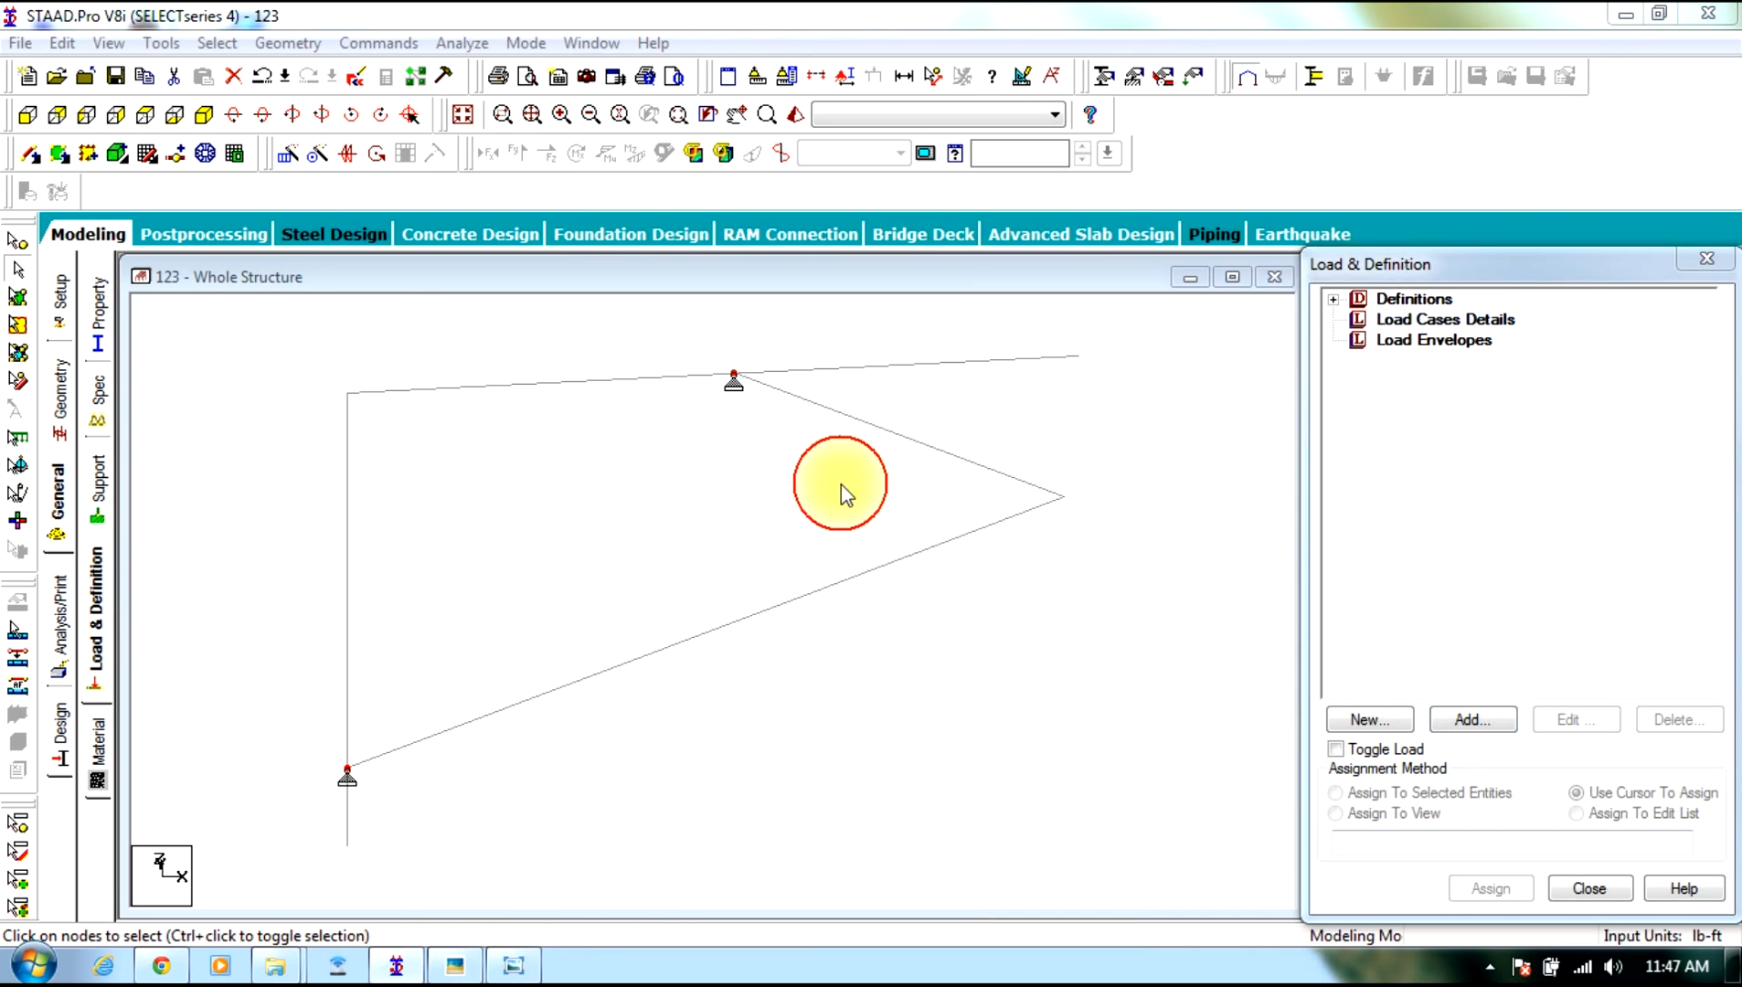
click(1106, 757)
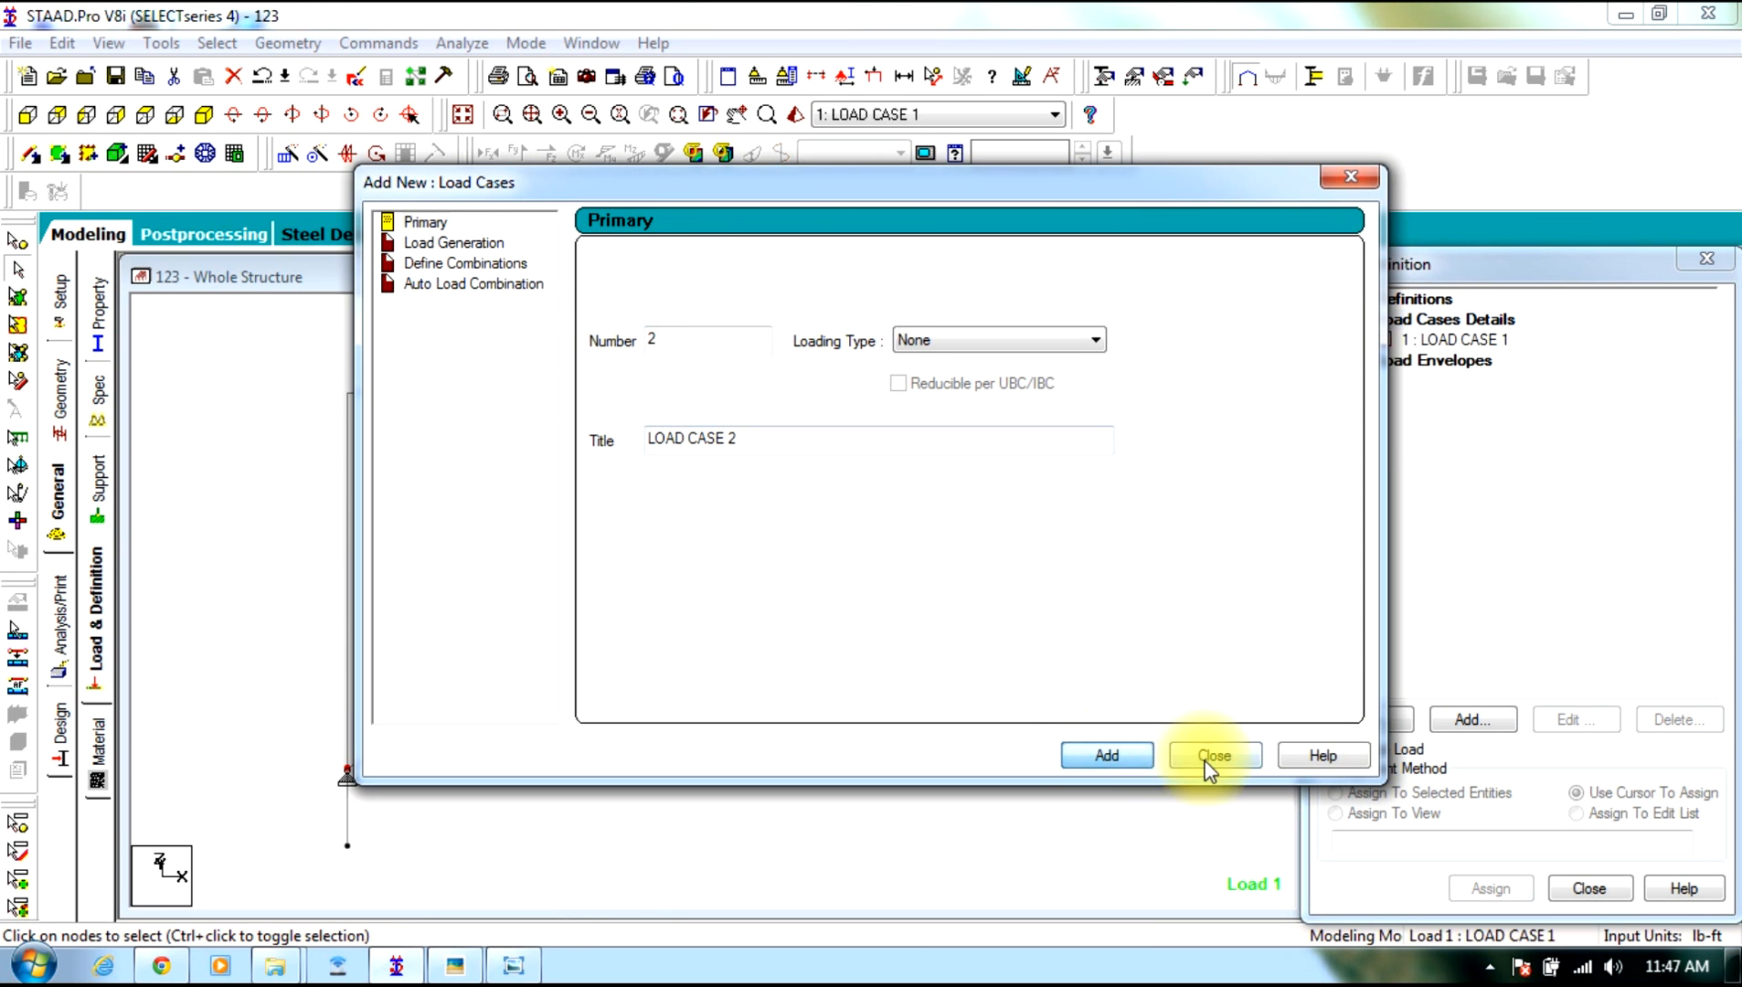
click(1214, 755)
Add two nodal loads to LOAD CASE 1, one with Fy of -10000 lb and one with Fy of -8000 lb
click(1453, 339)
click(1473, 720)
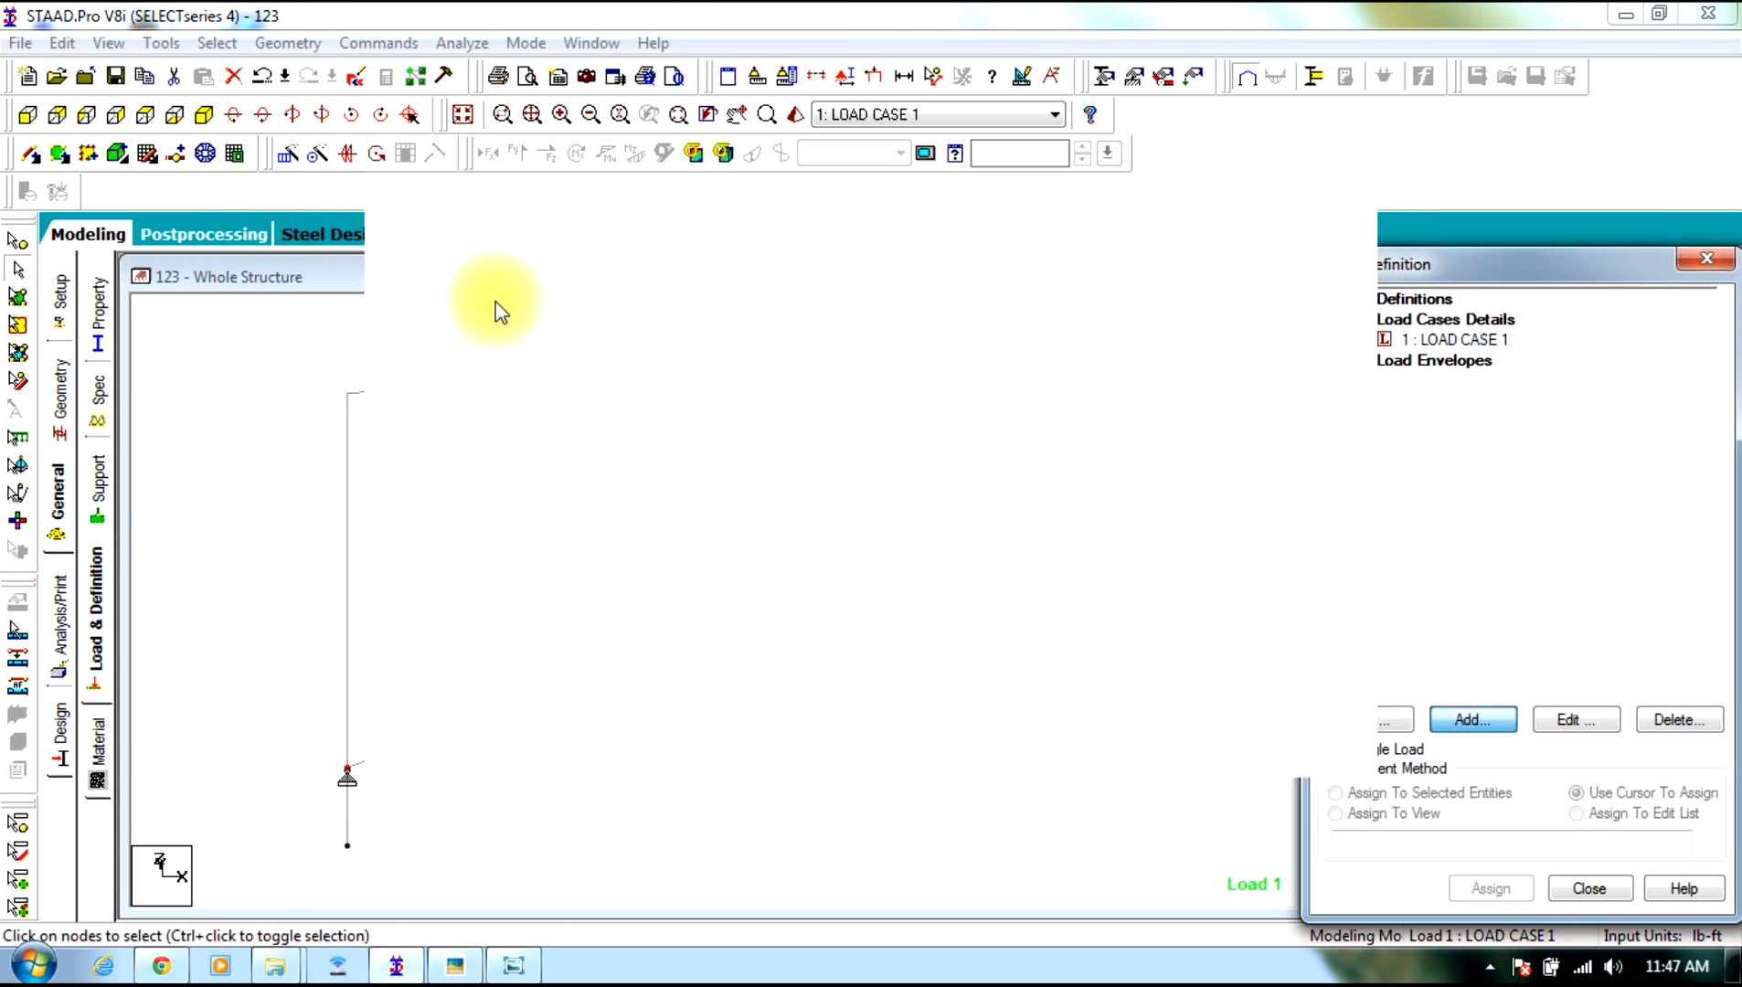
click(292, 149)
click(565, 284)
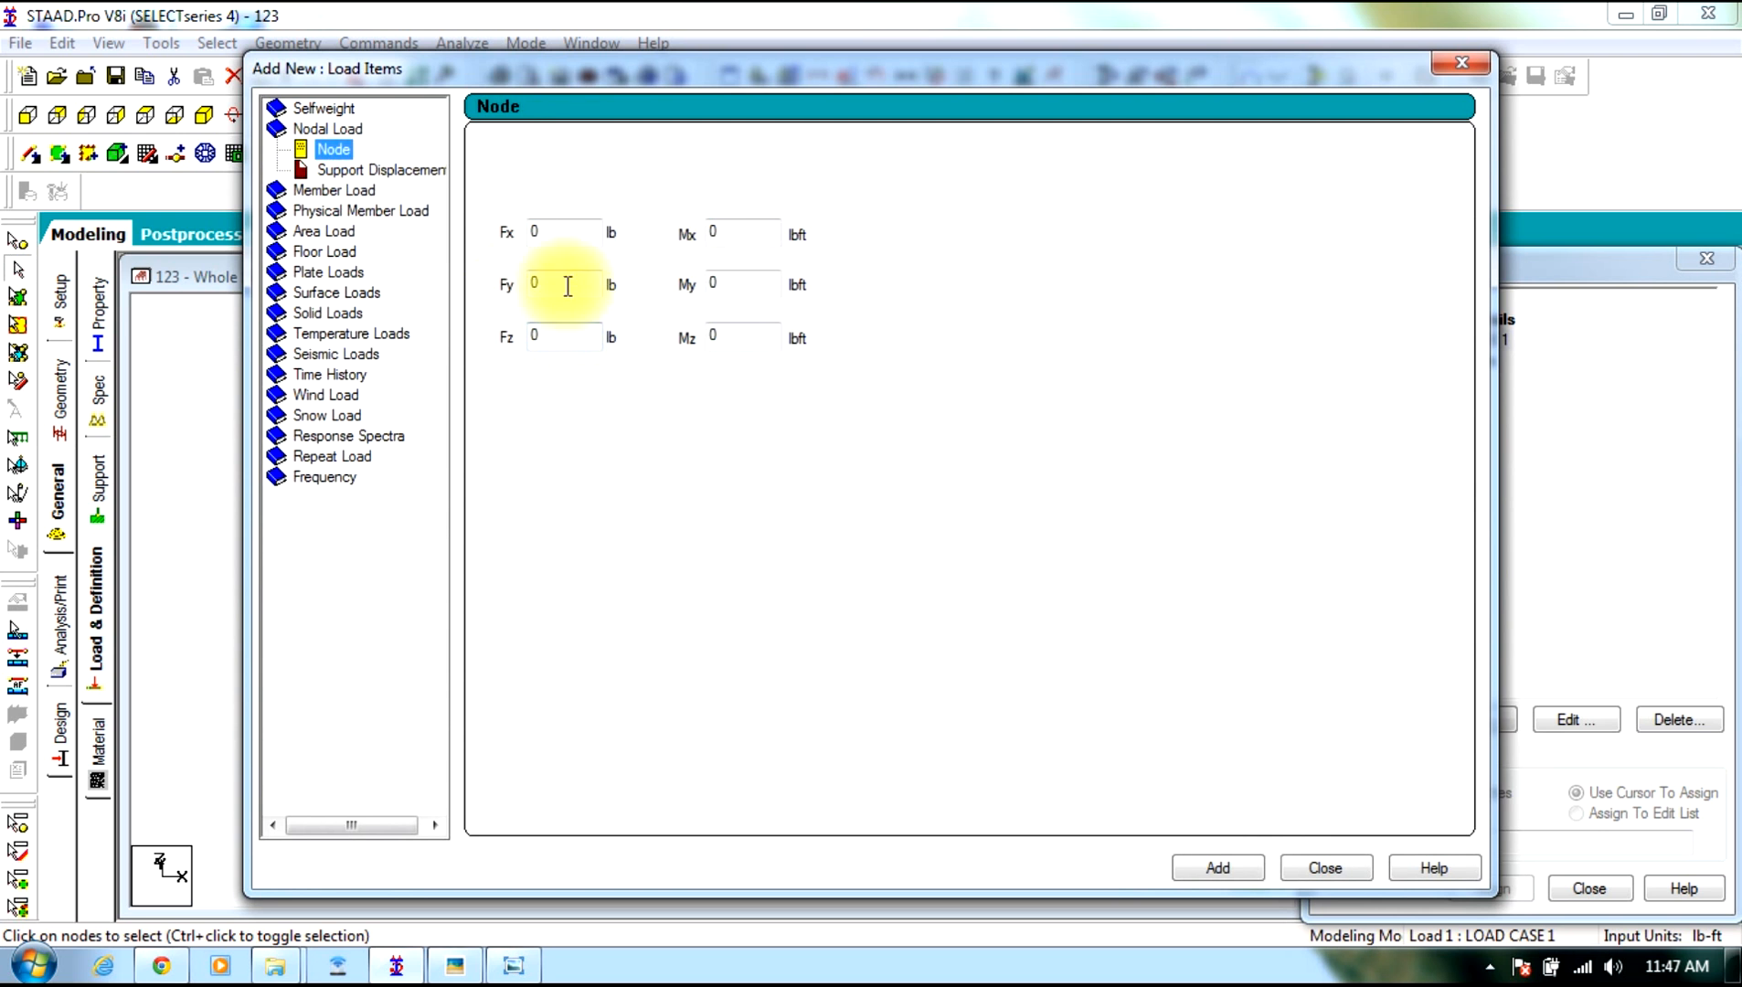
text(-10000)
click(1218, 868)
drag(582, 282, 170, 292)
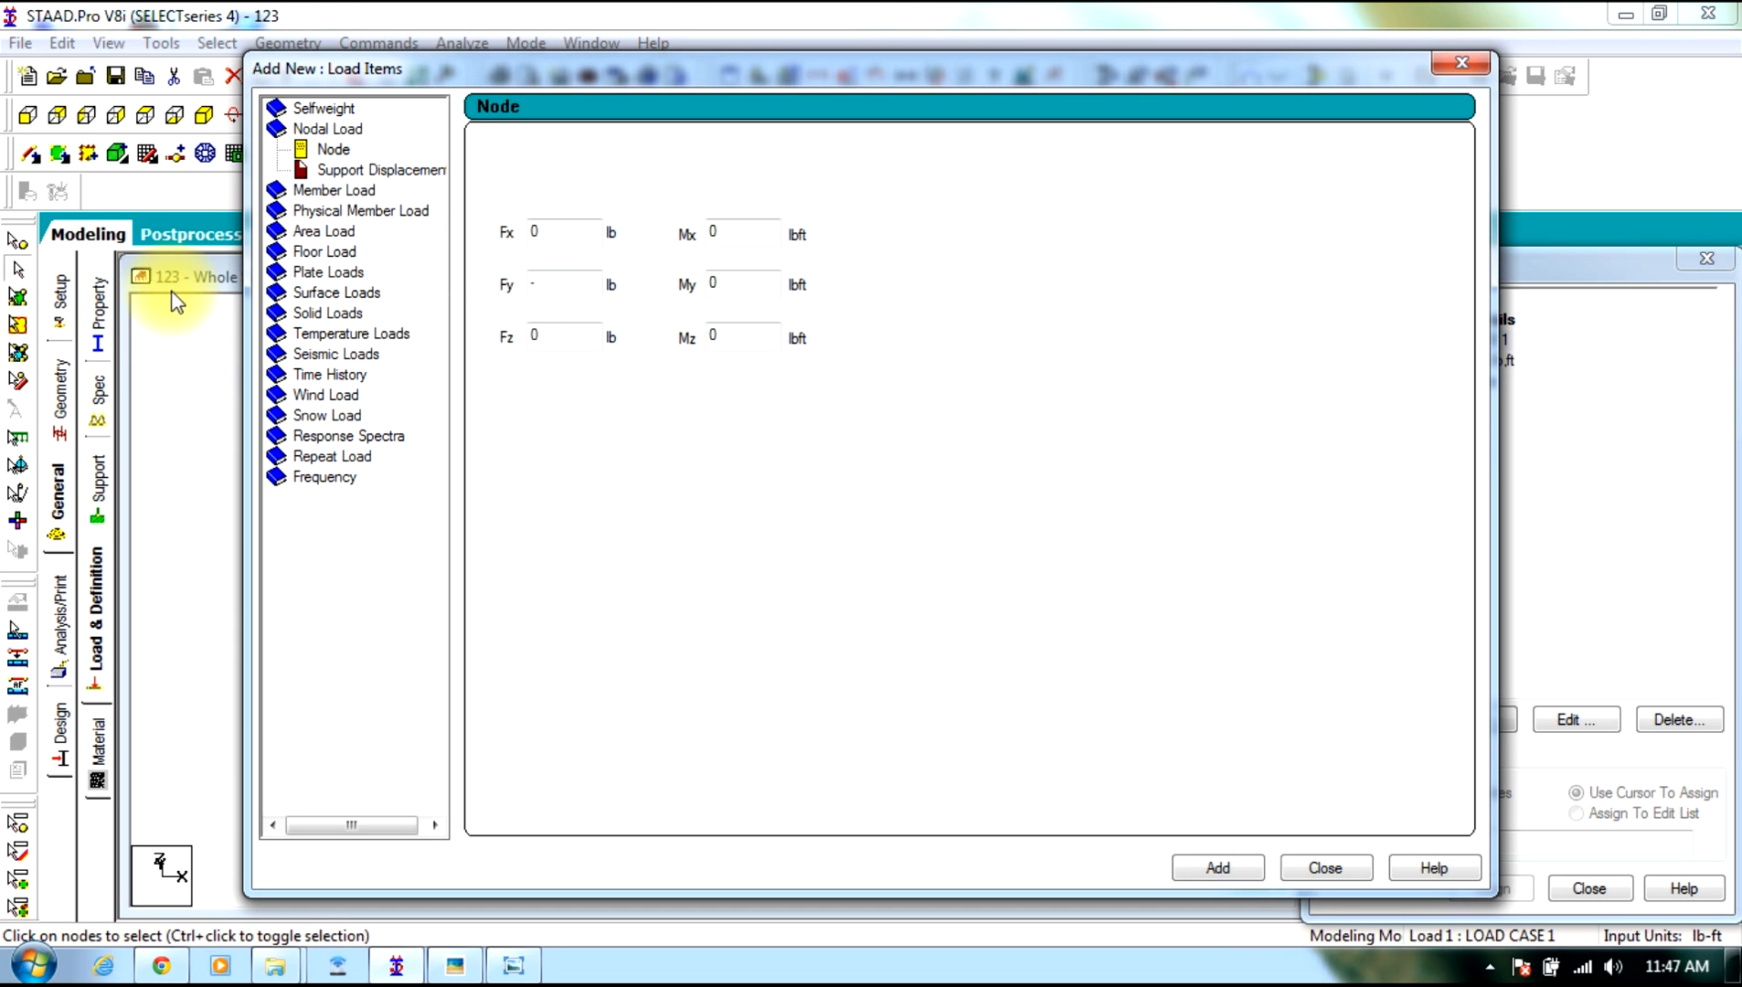
text(-8000)
click(1197, 865)
click(1330, 865)
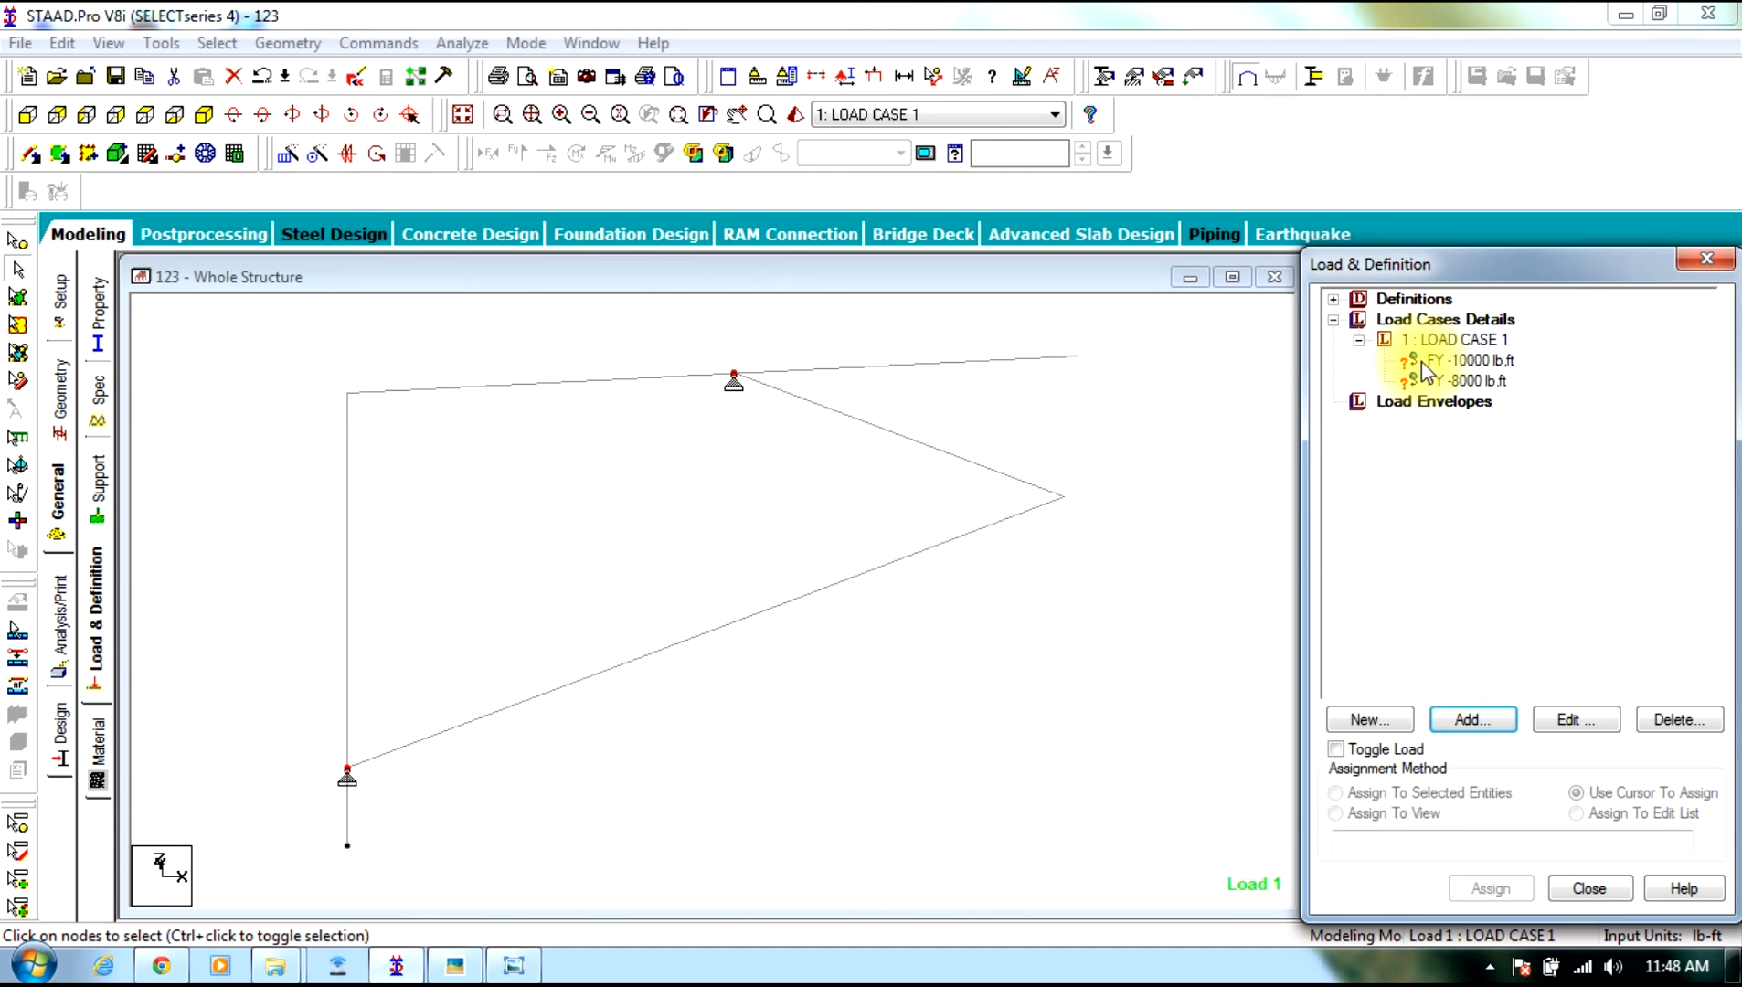
Select the FY -10000 lb nodal load and consult the reference sketch for its position on the boom
click(1426, 362)
click(409, 971)
click(455, 968)
click(455, 968)
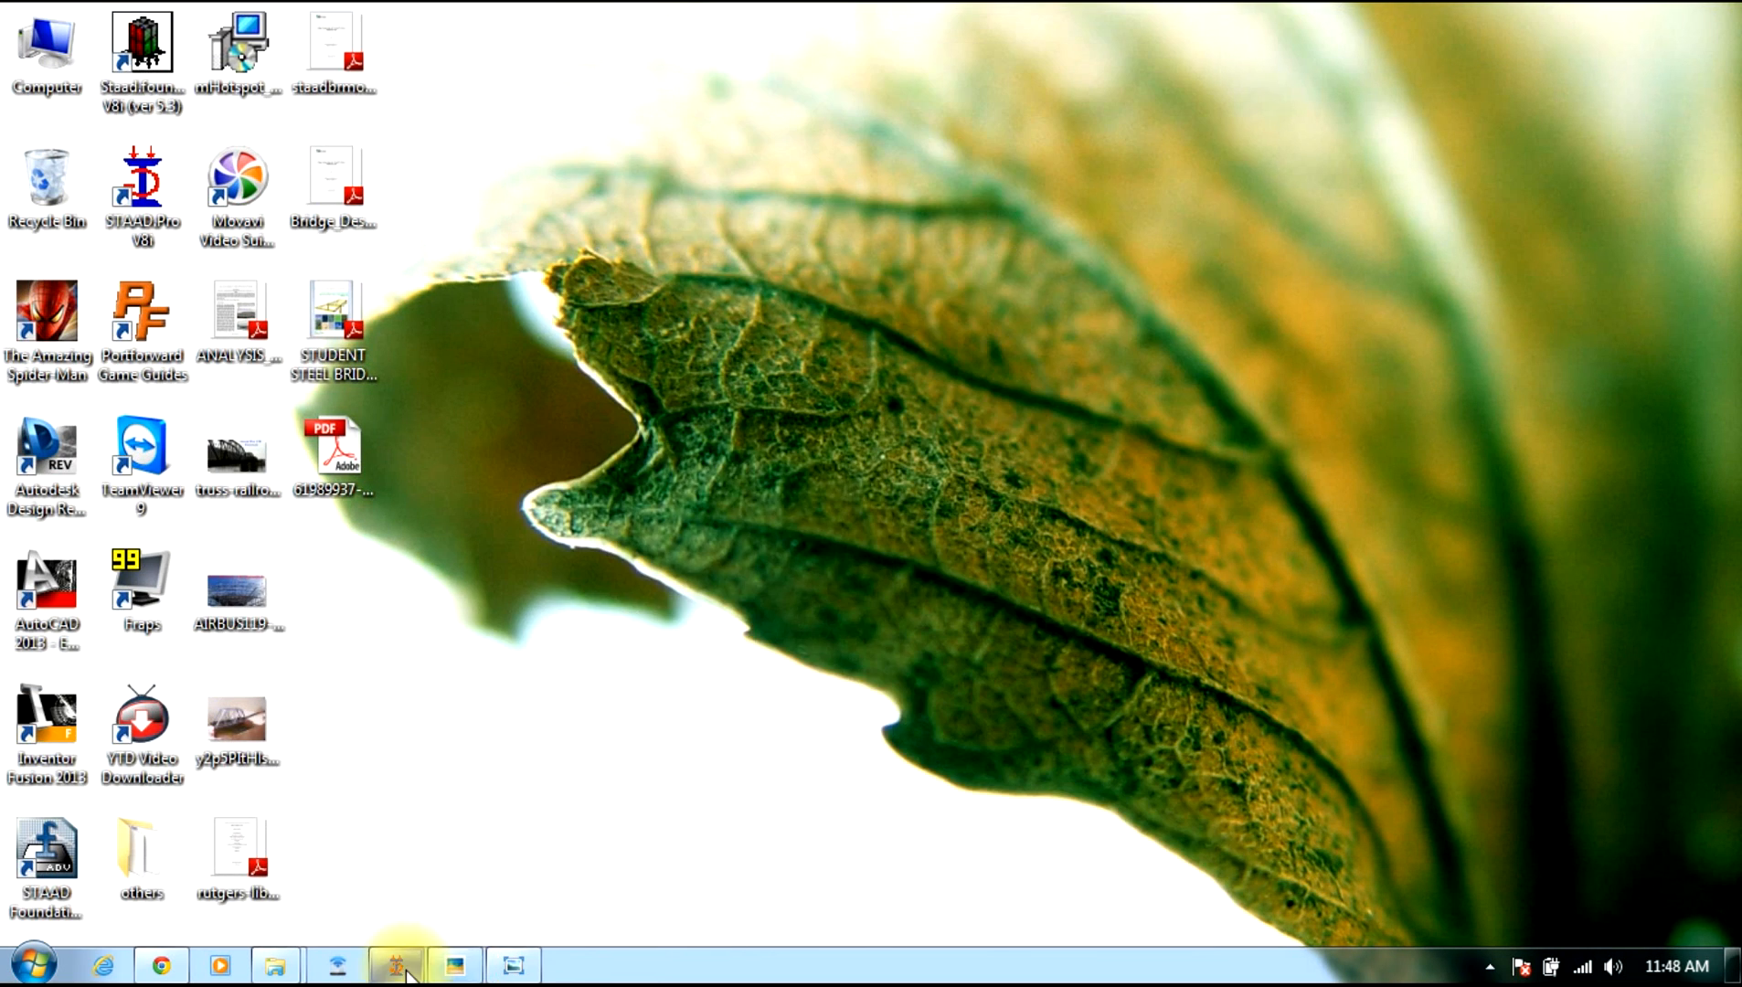
Switch to STAAD.Pro and assign the FY -8000 lb load to the node where the two inclined members meet
click(396, 966)
click(1462, 380)
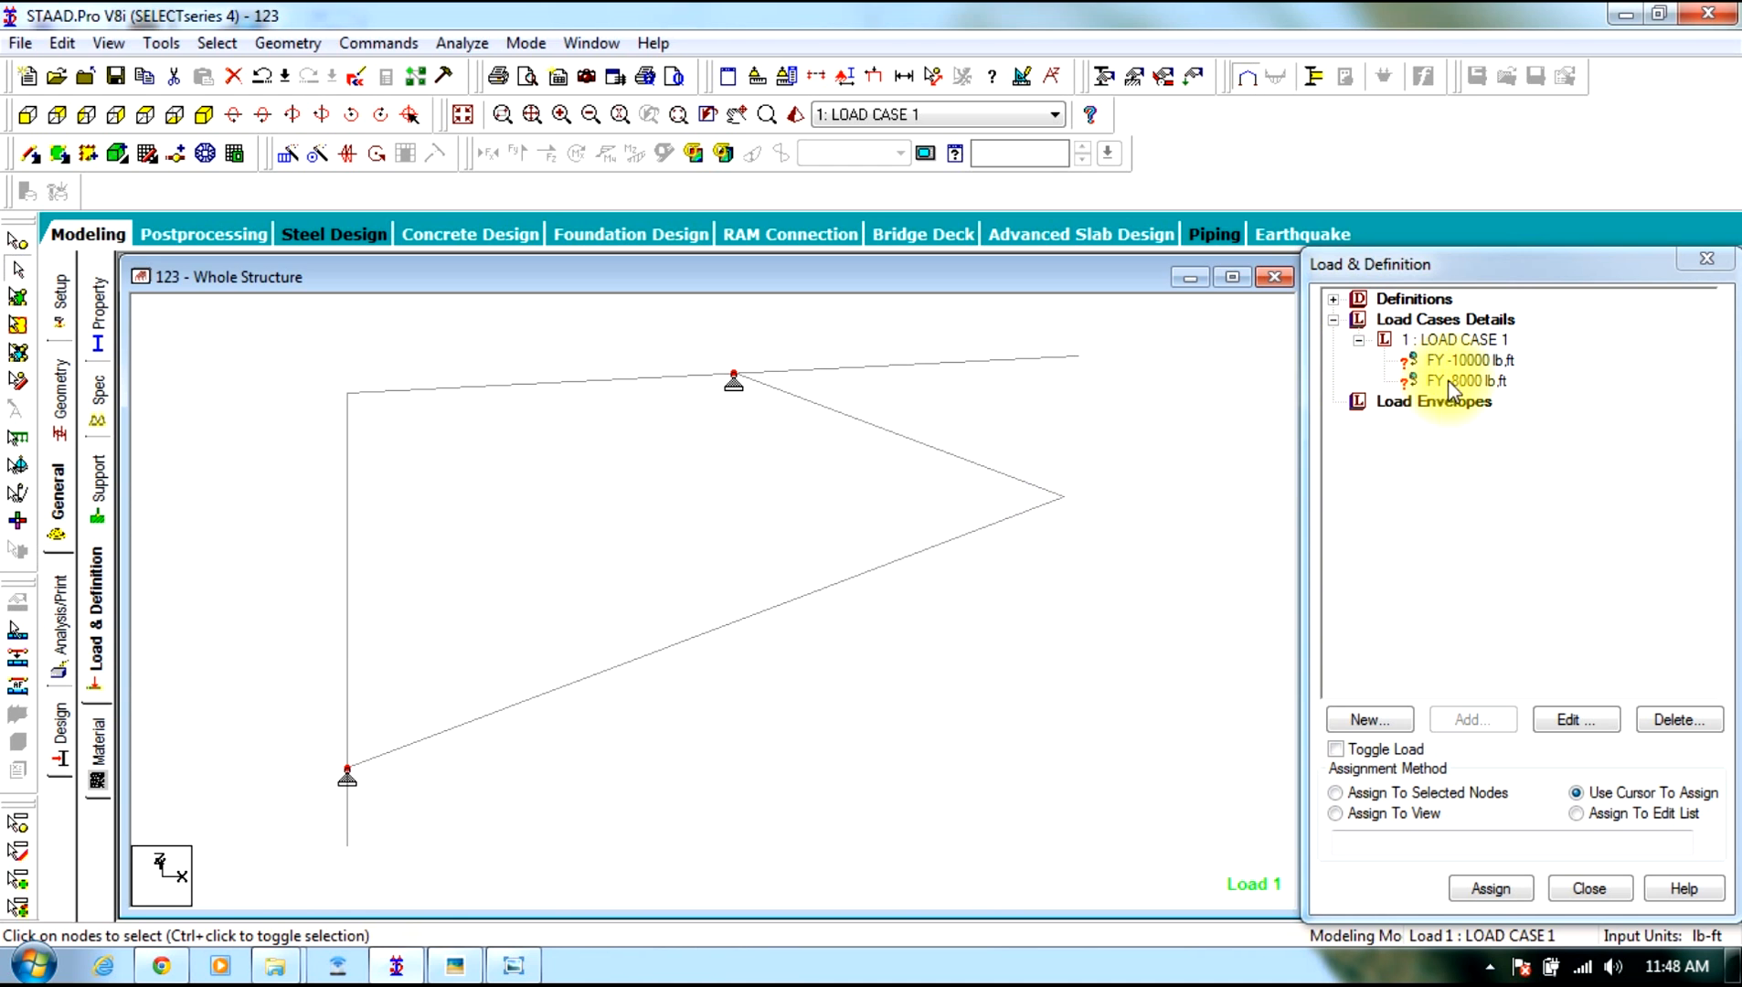
click(25, 236)
click(277, 377)
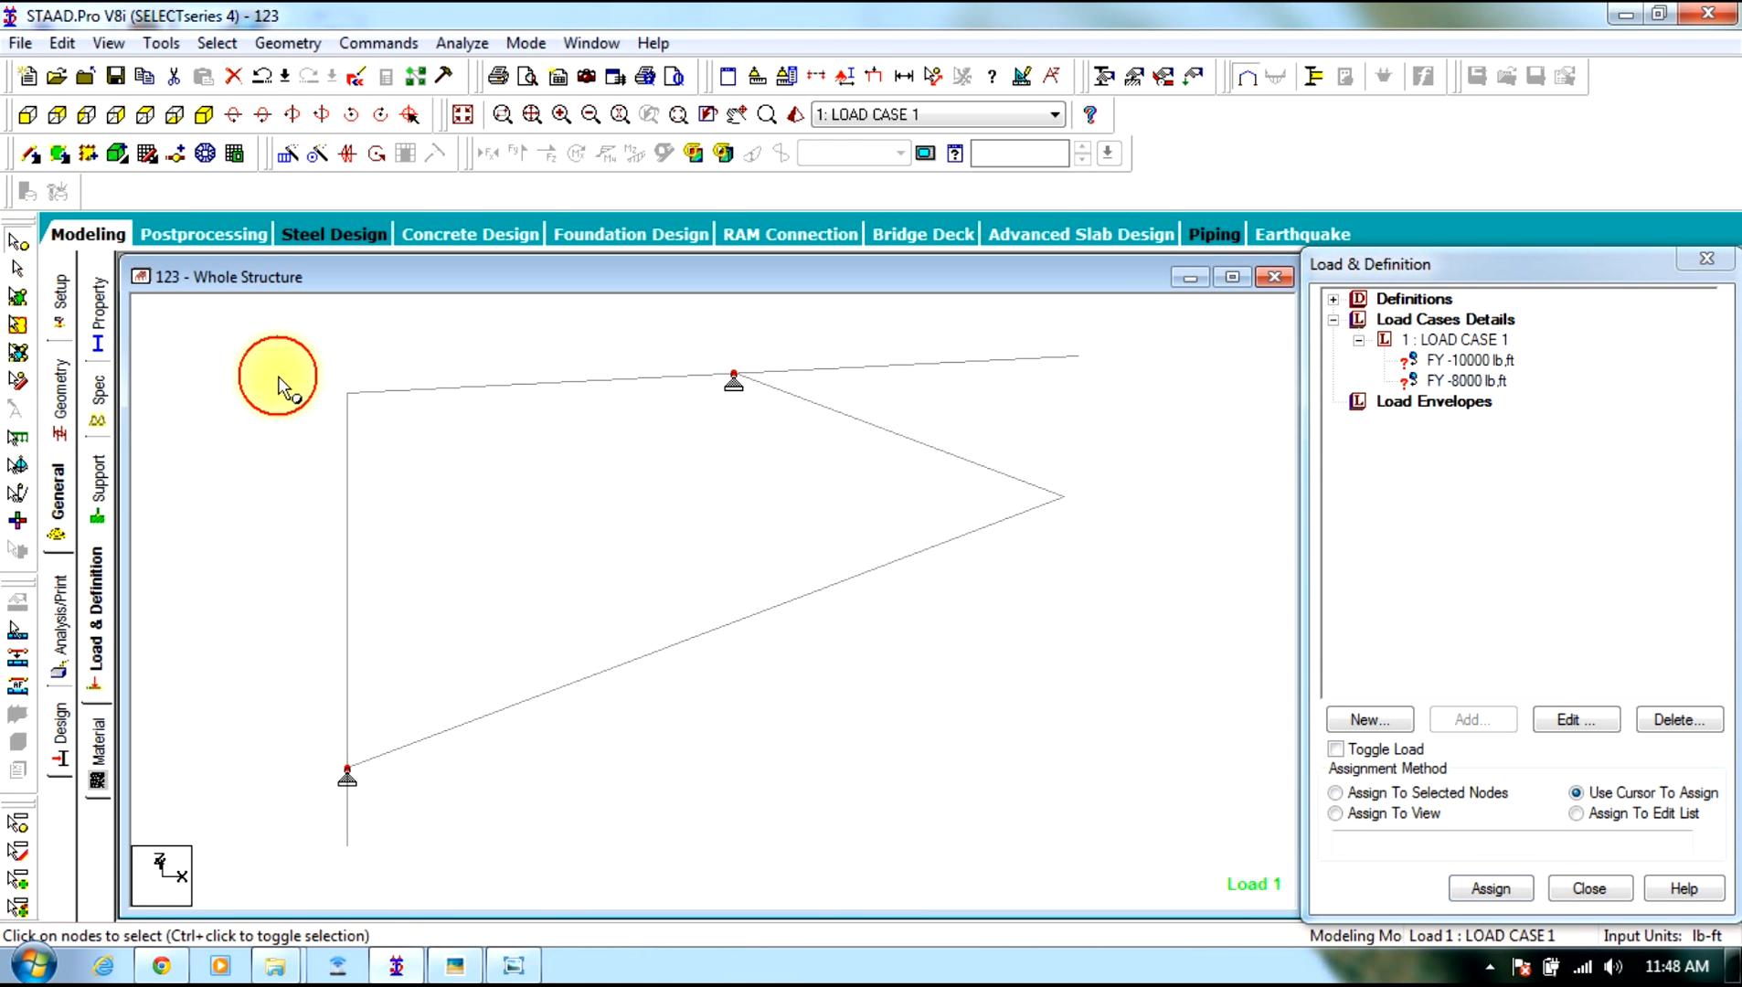
drag(1104, 467, 1025, 540)
click(1428, 792)
click(1491, 888)
click(1547, 653)
Assign the FY -10000 lb load to the intermediate node of the long inclined member and shorten the displayed load arrows
click(1463, 361)
click(1111, 507)
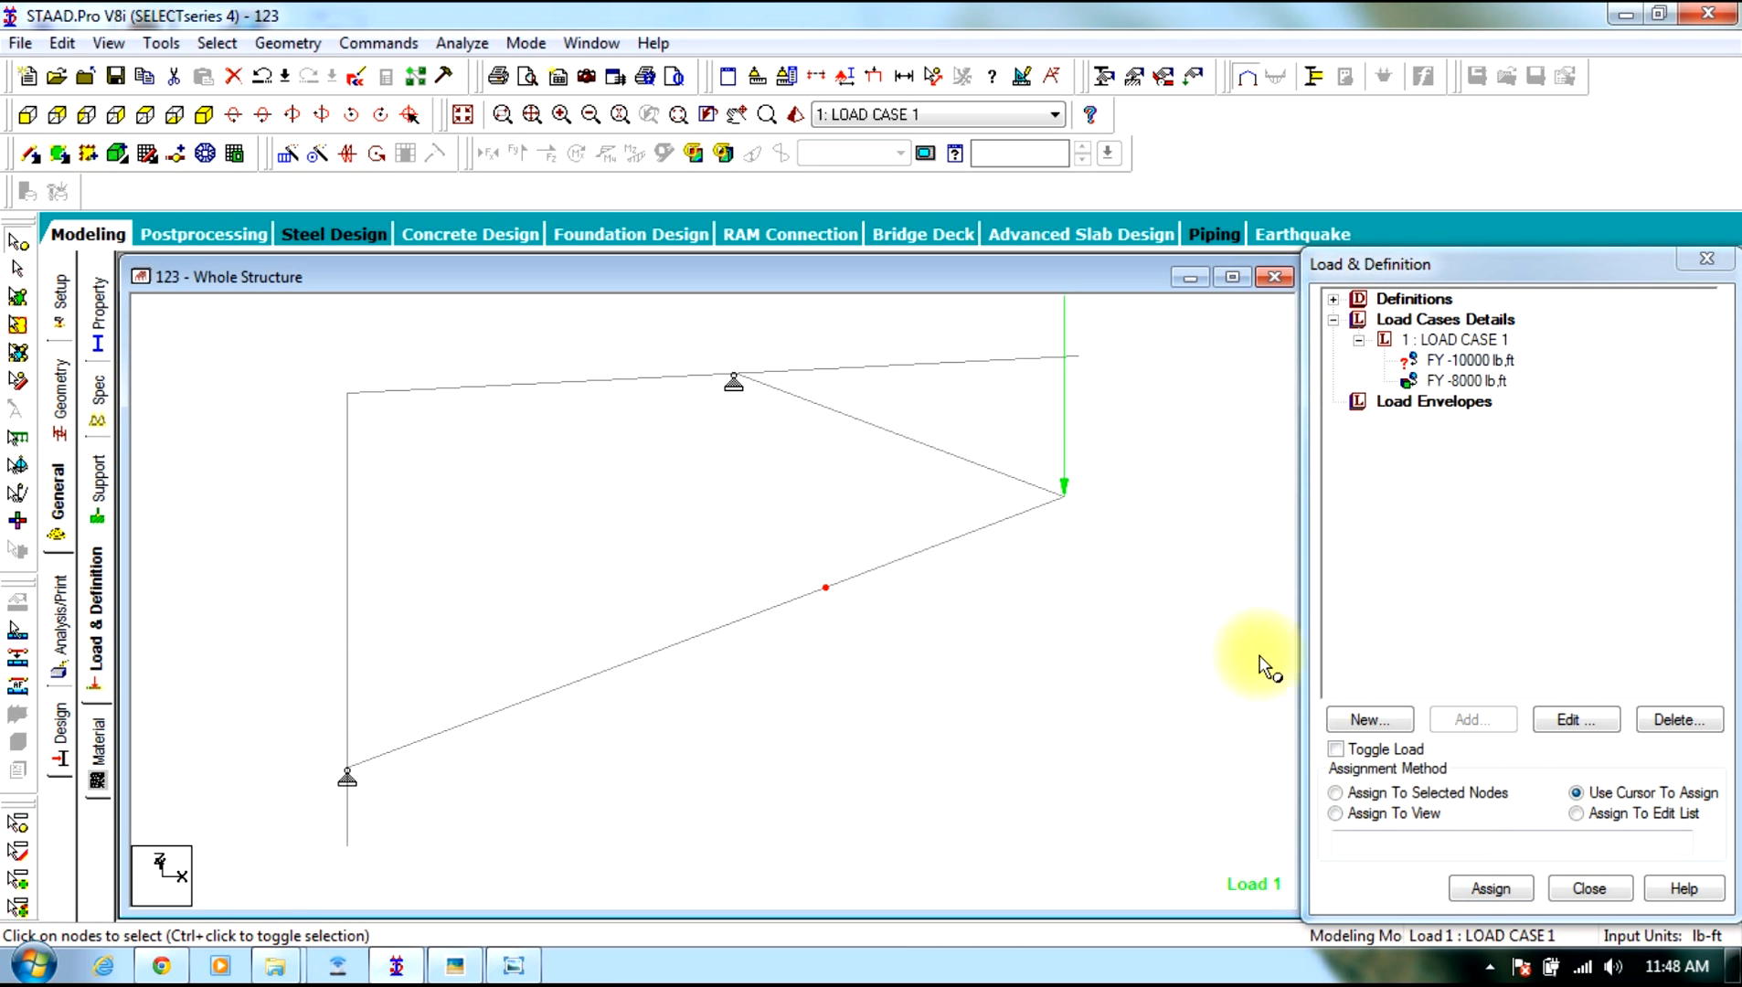
click(1426, 793)
click(1489, 885)
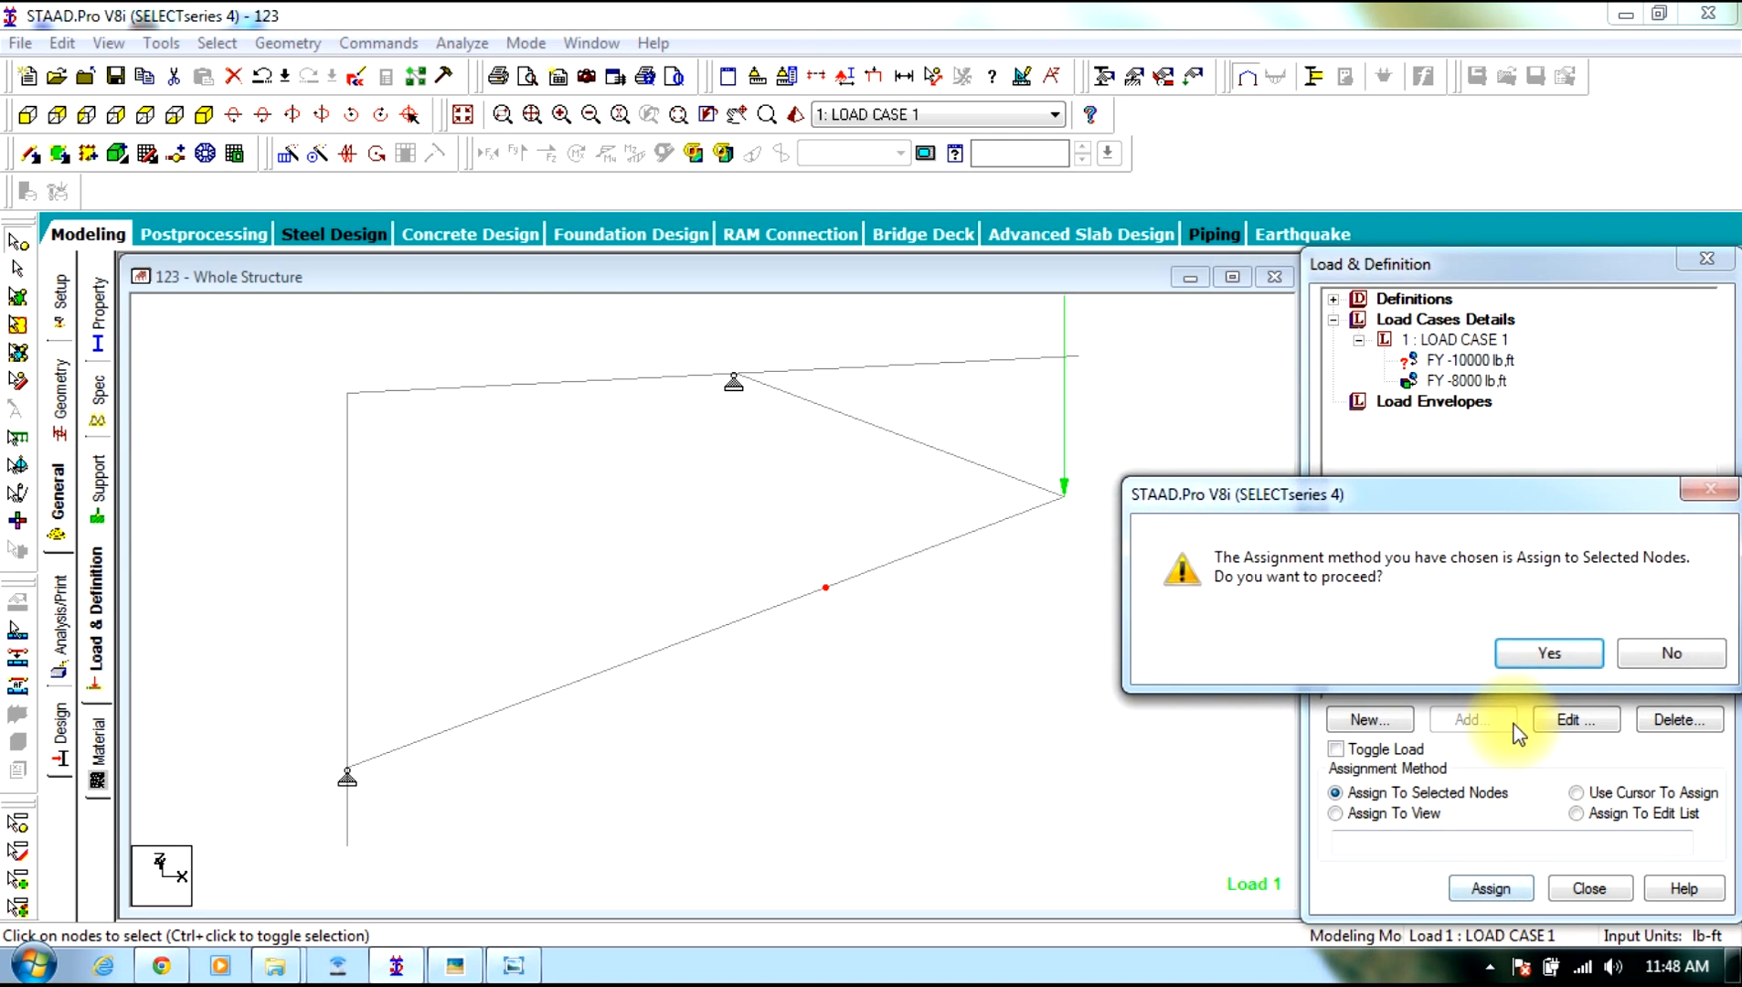
click(1549, 654)
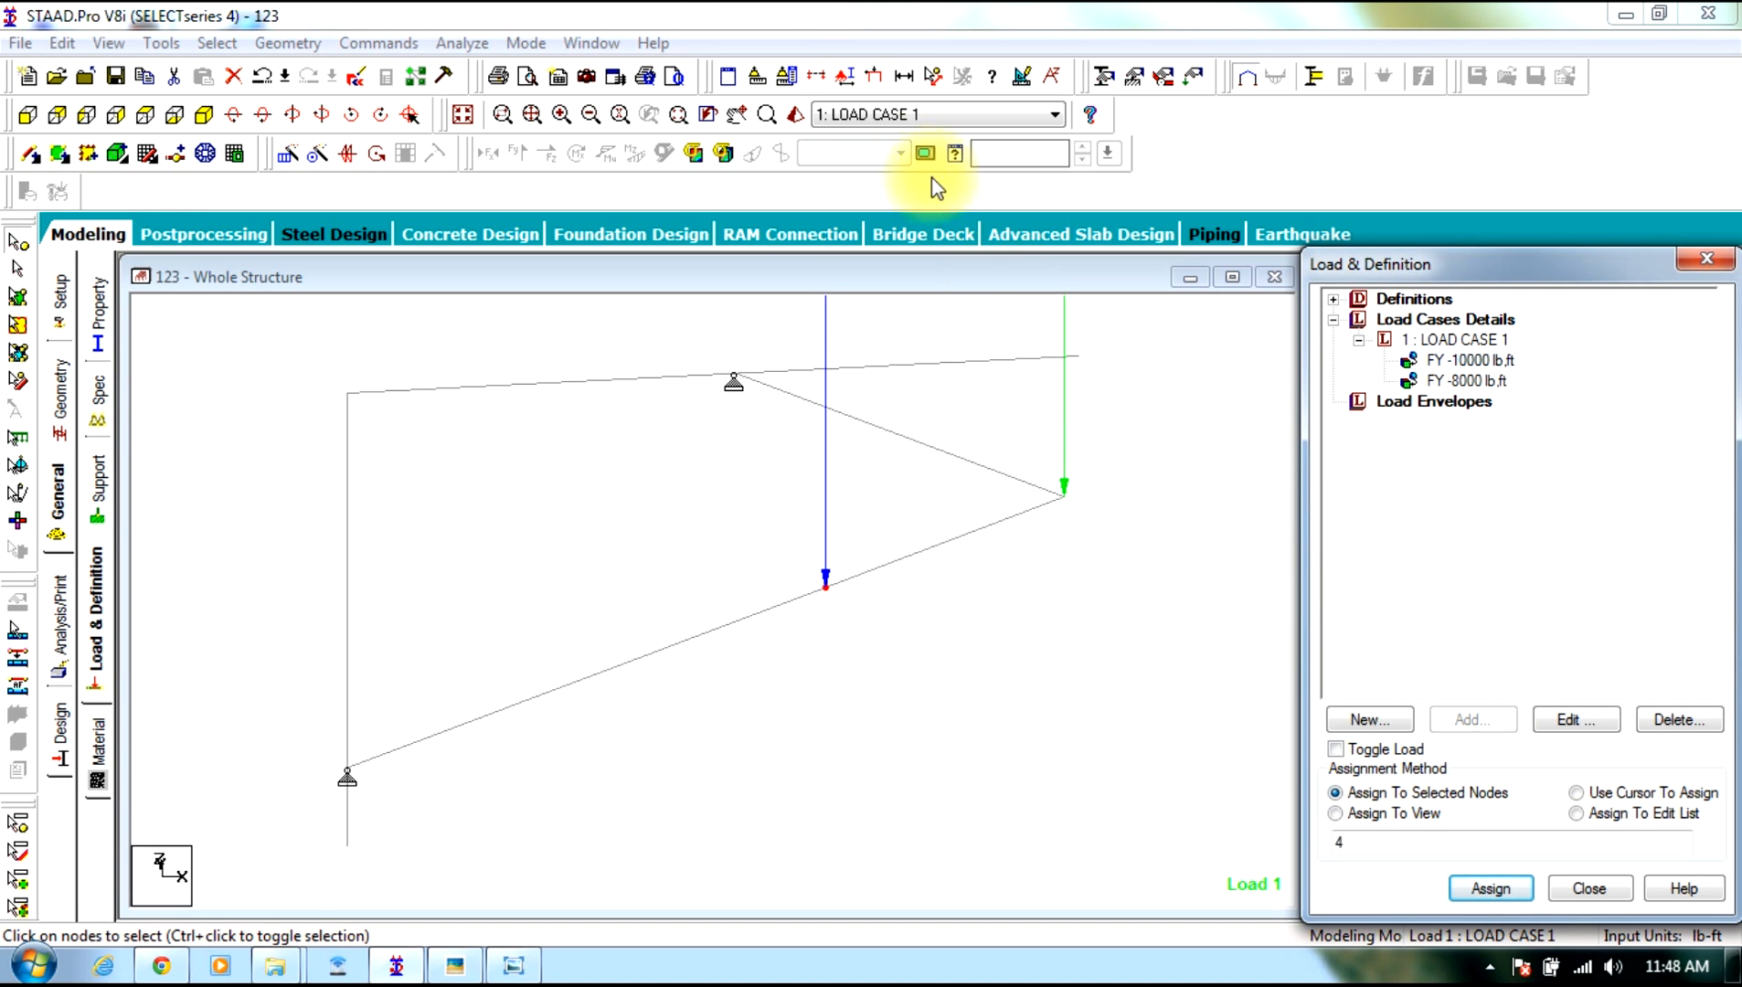
click(875, 75)
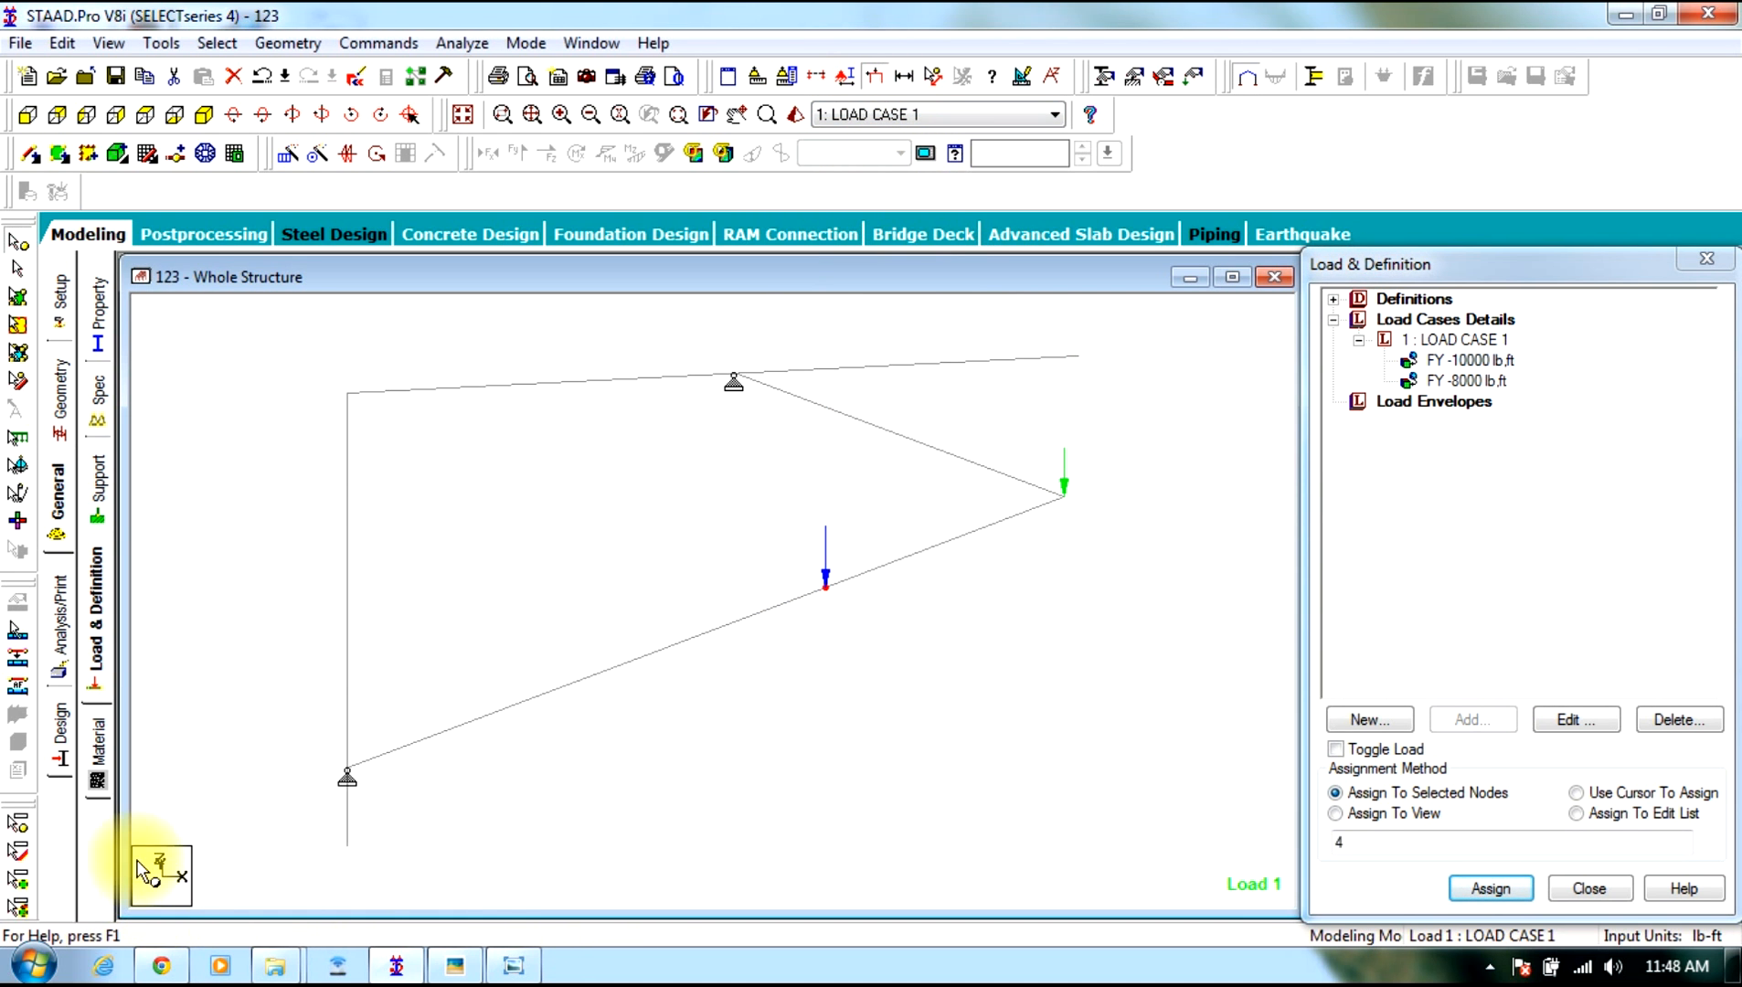
Set the steel design code to IS800
click(59, 725)
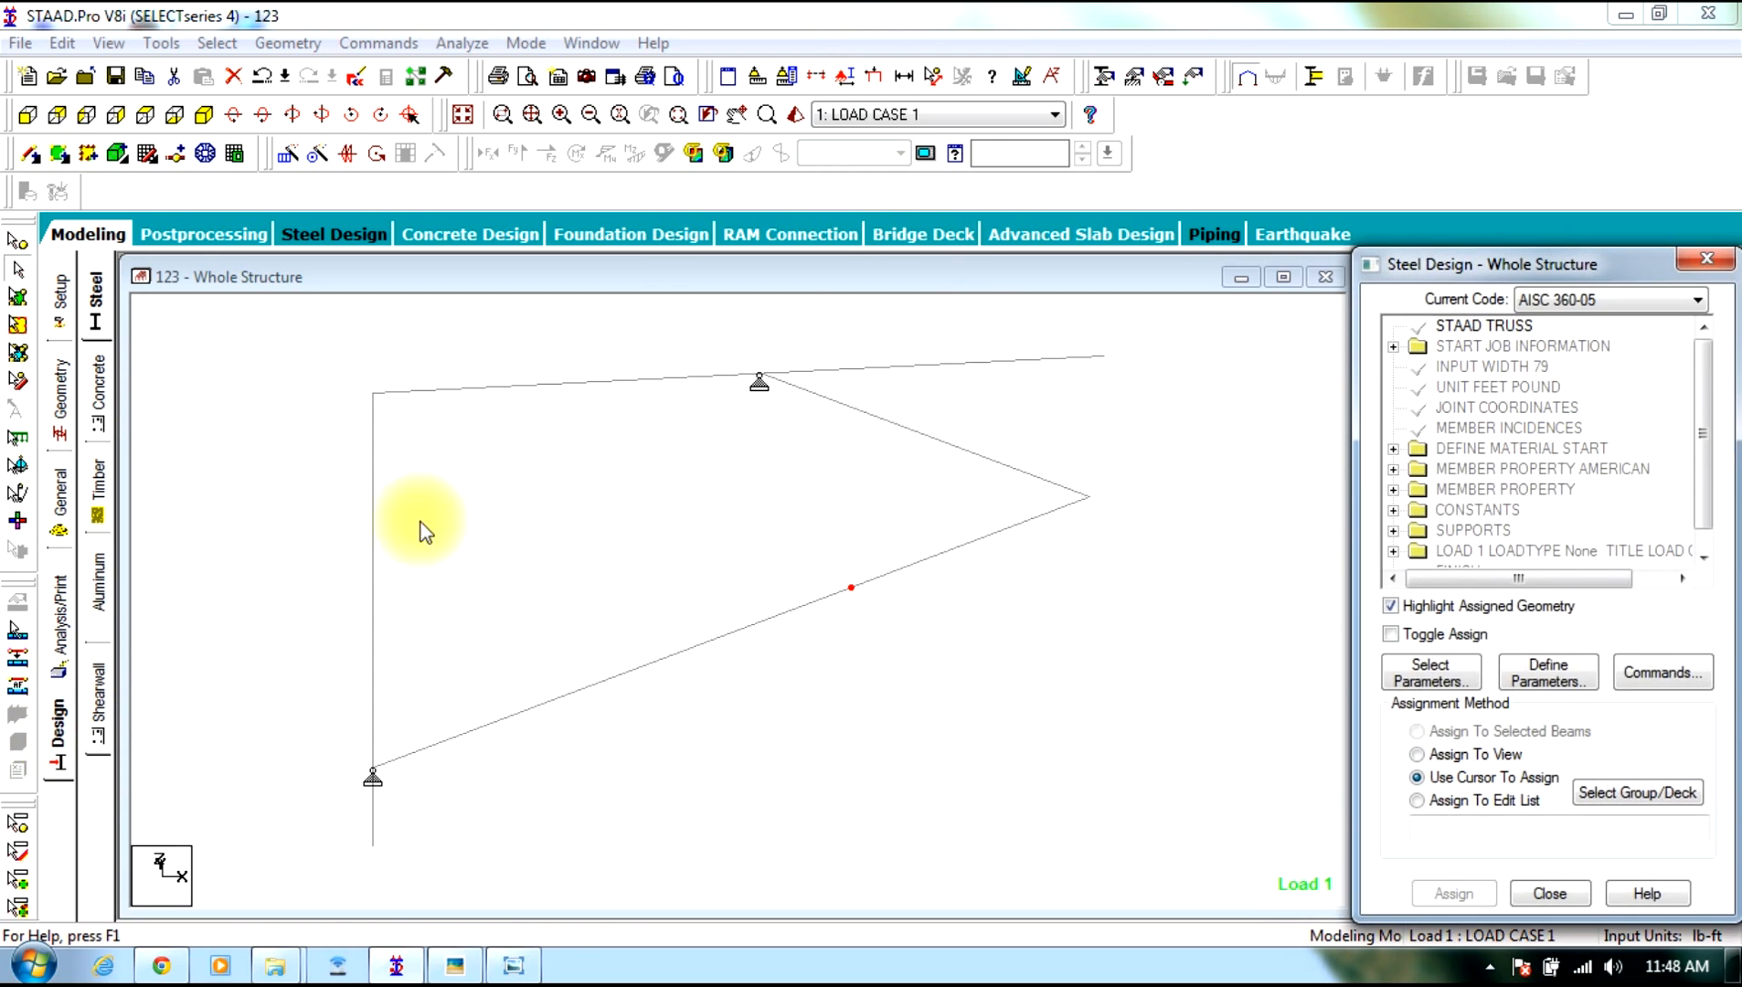
click(1657, 654)
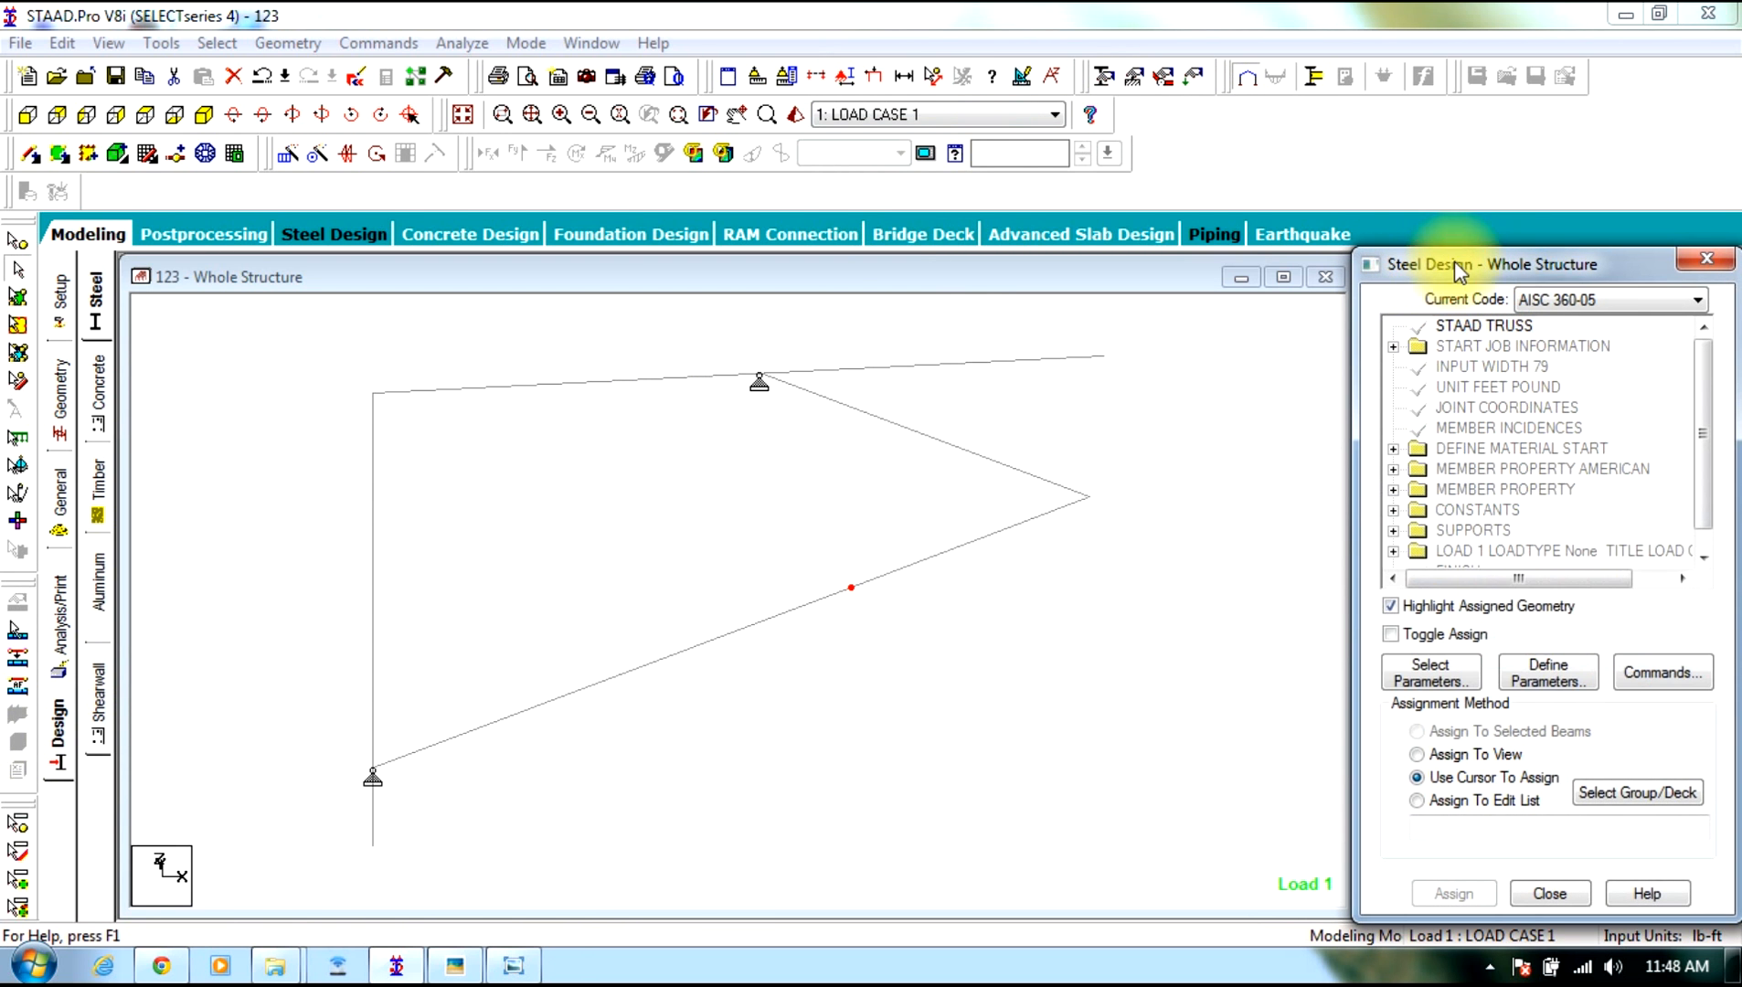
click(1547, 310)
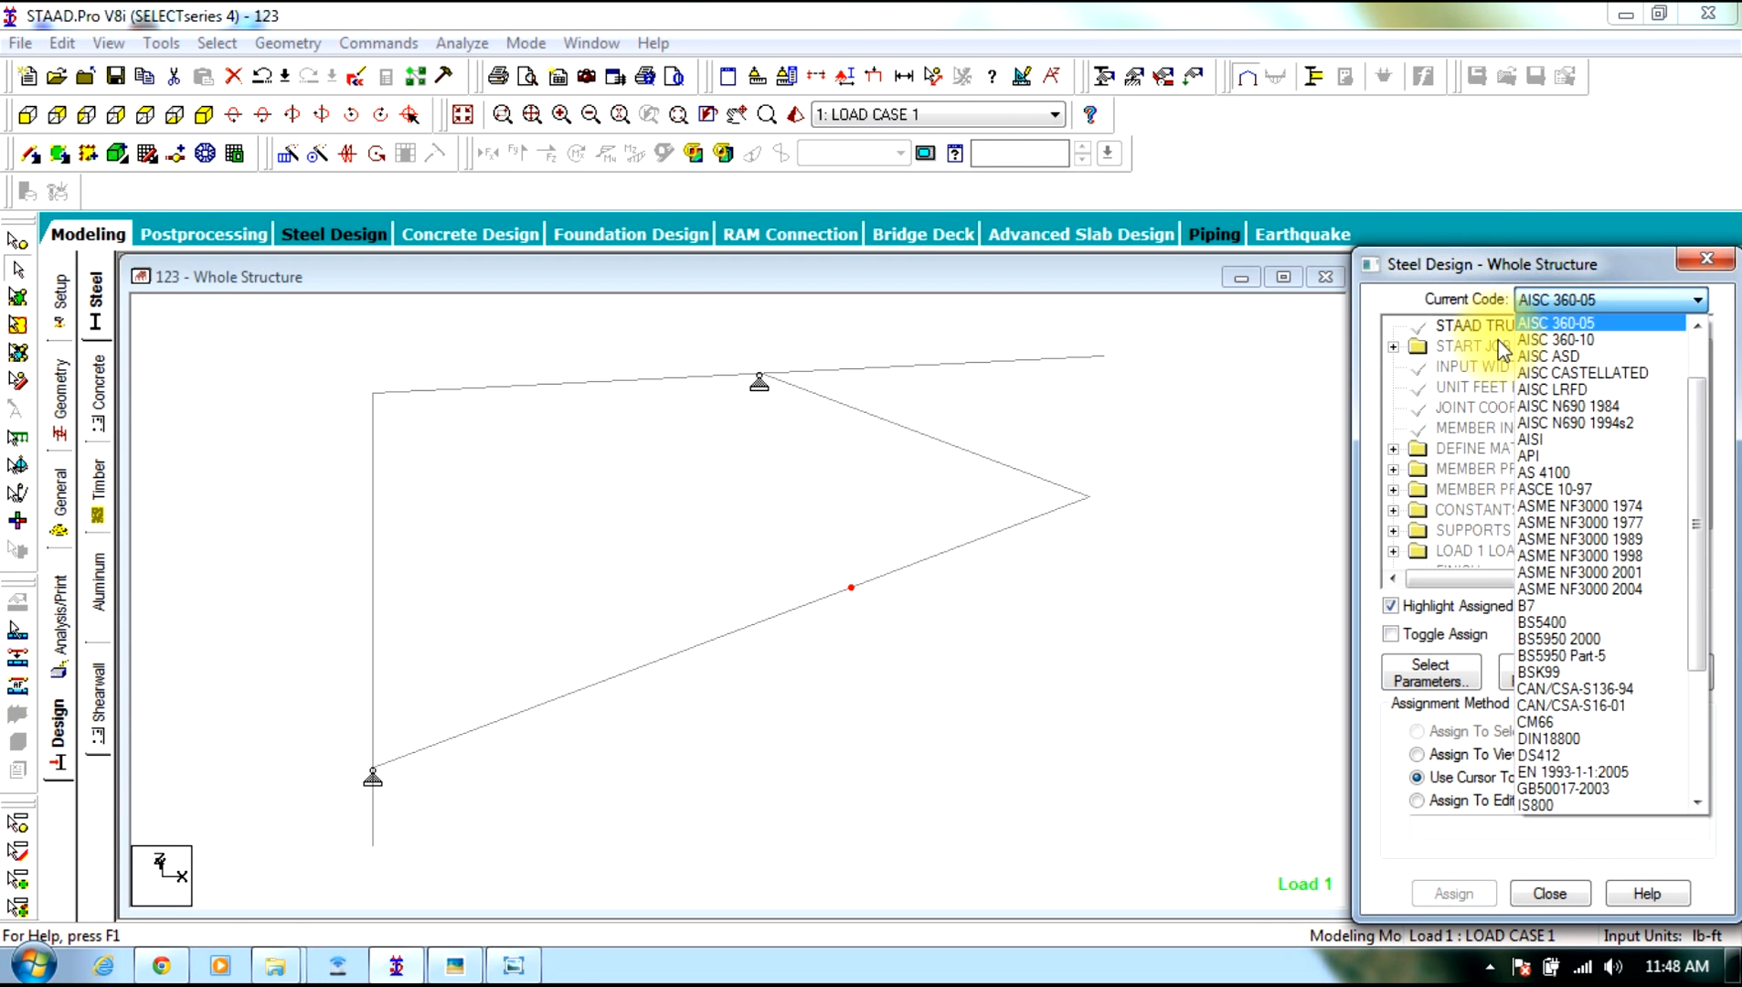
click(1577, 807)
Add the CHECK CODE and TAKE OFF commands to the steel design
click(1664, 673)
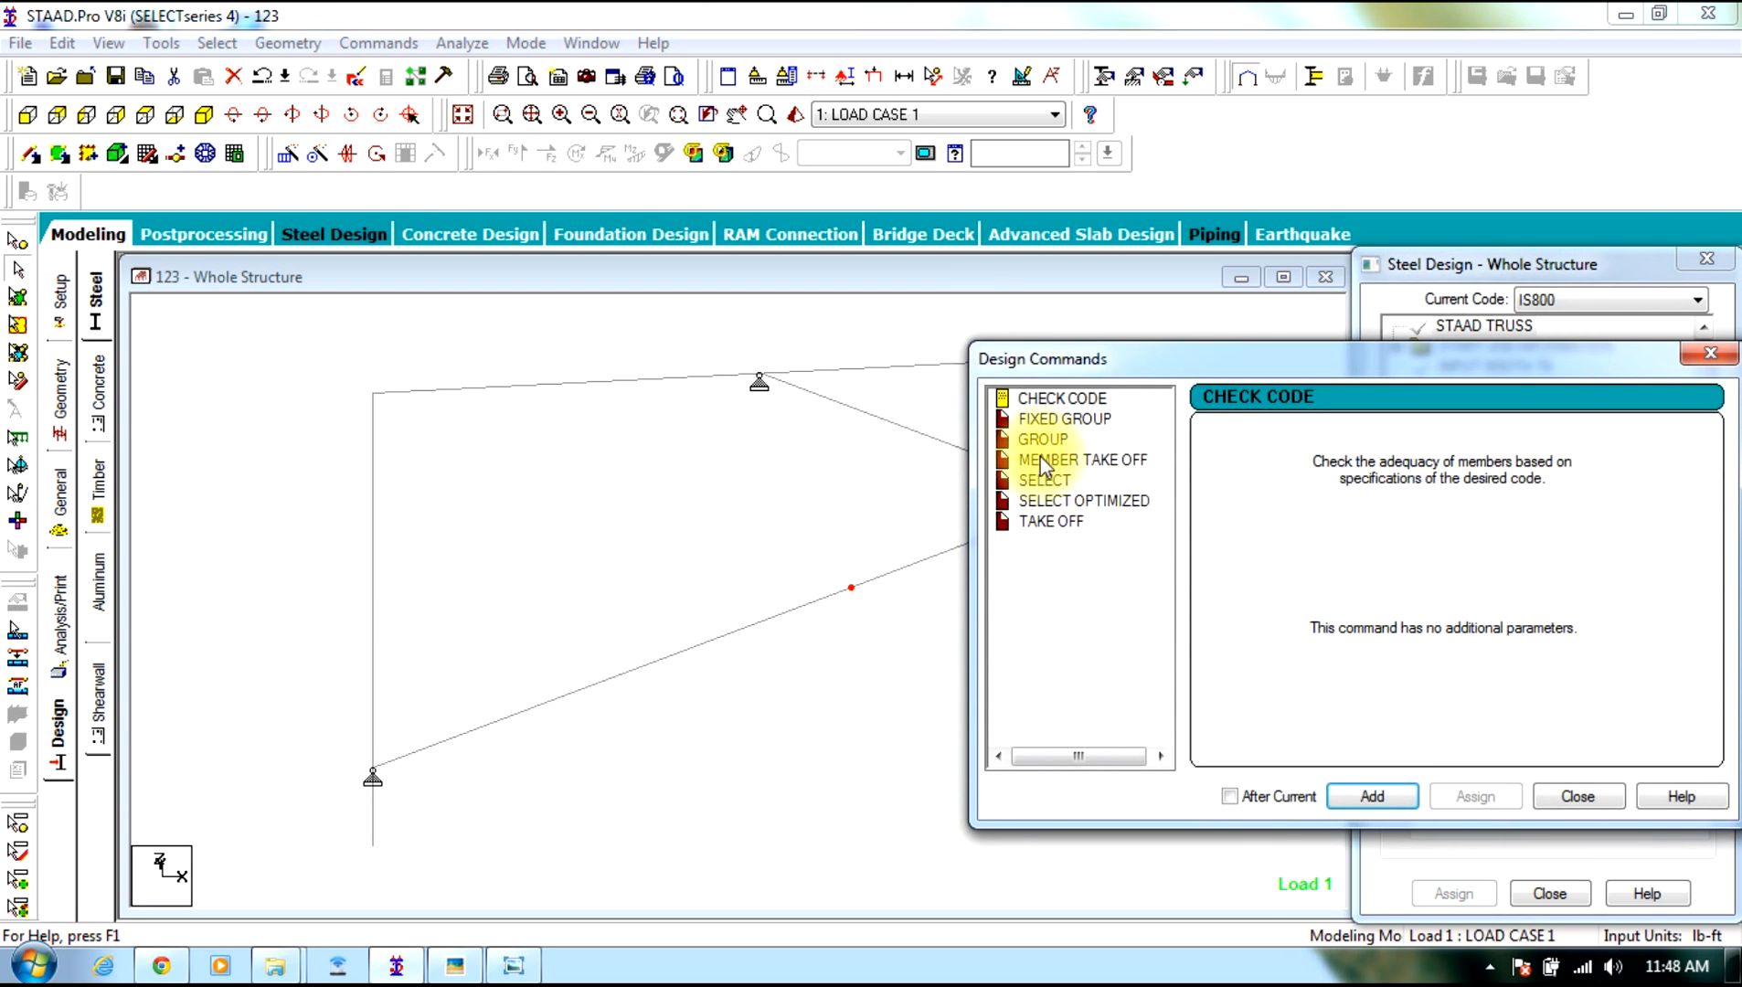
click(1369, 798)
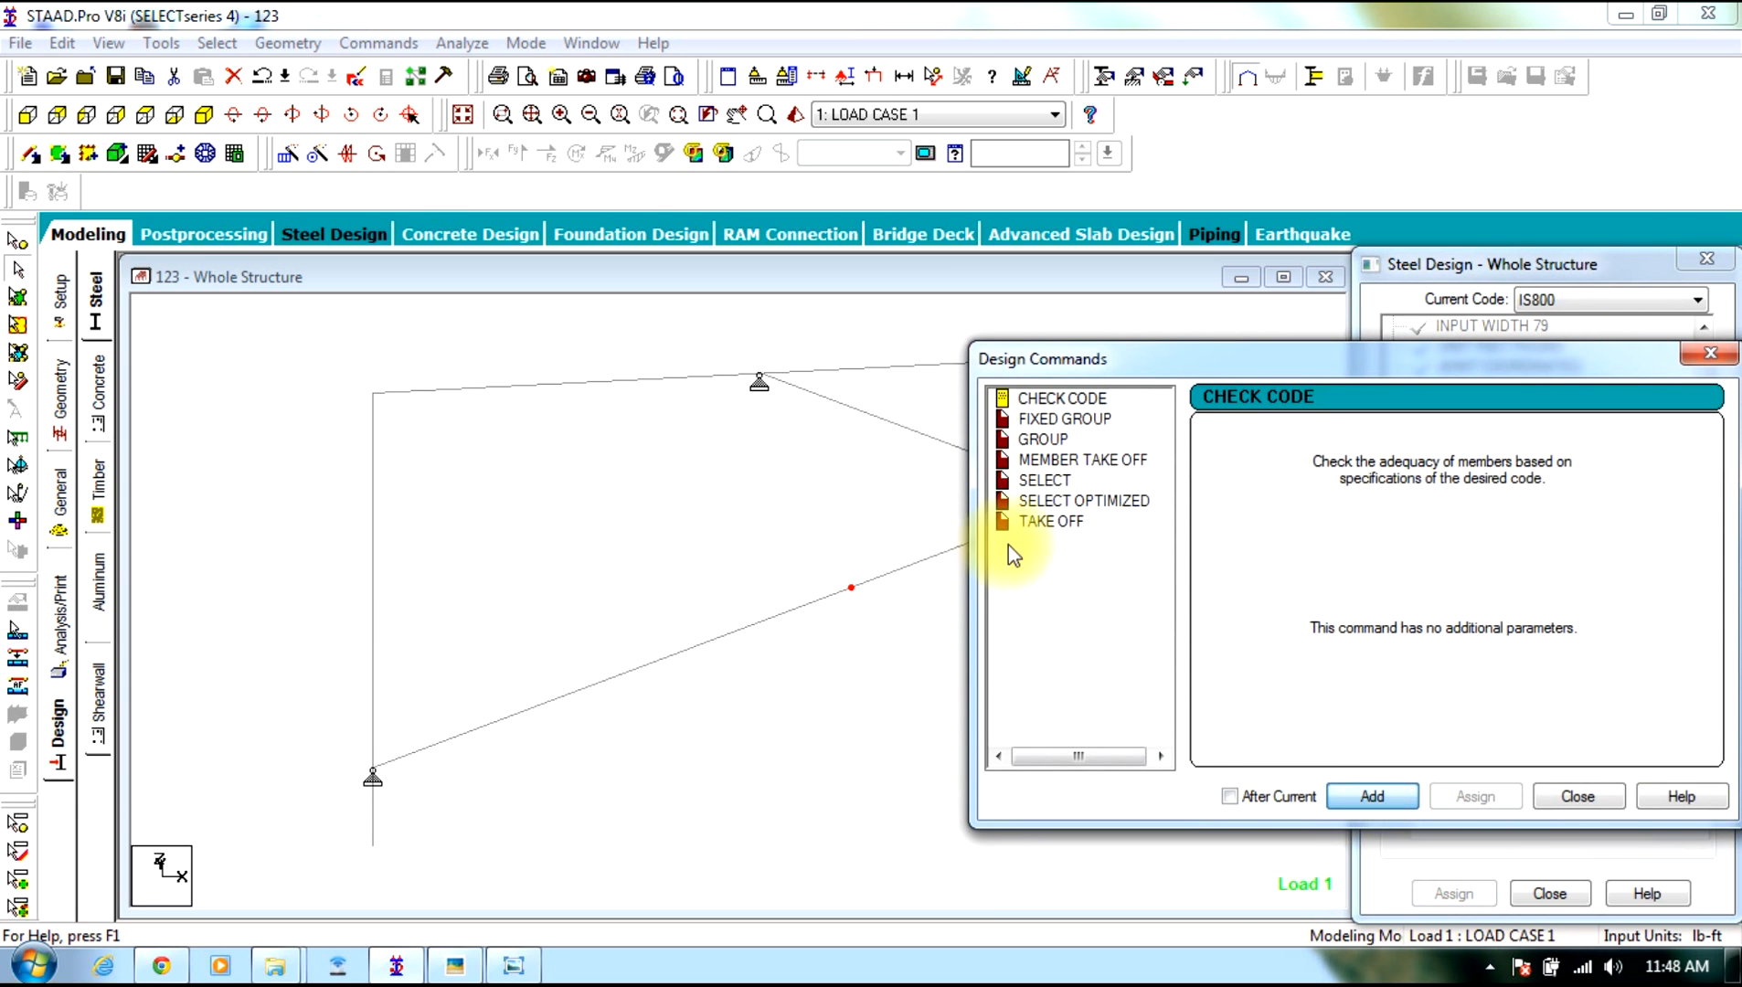
click(1051, 522)
click(1362, 795)
click(1563, 798)
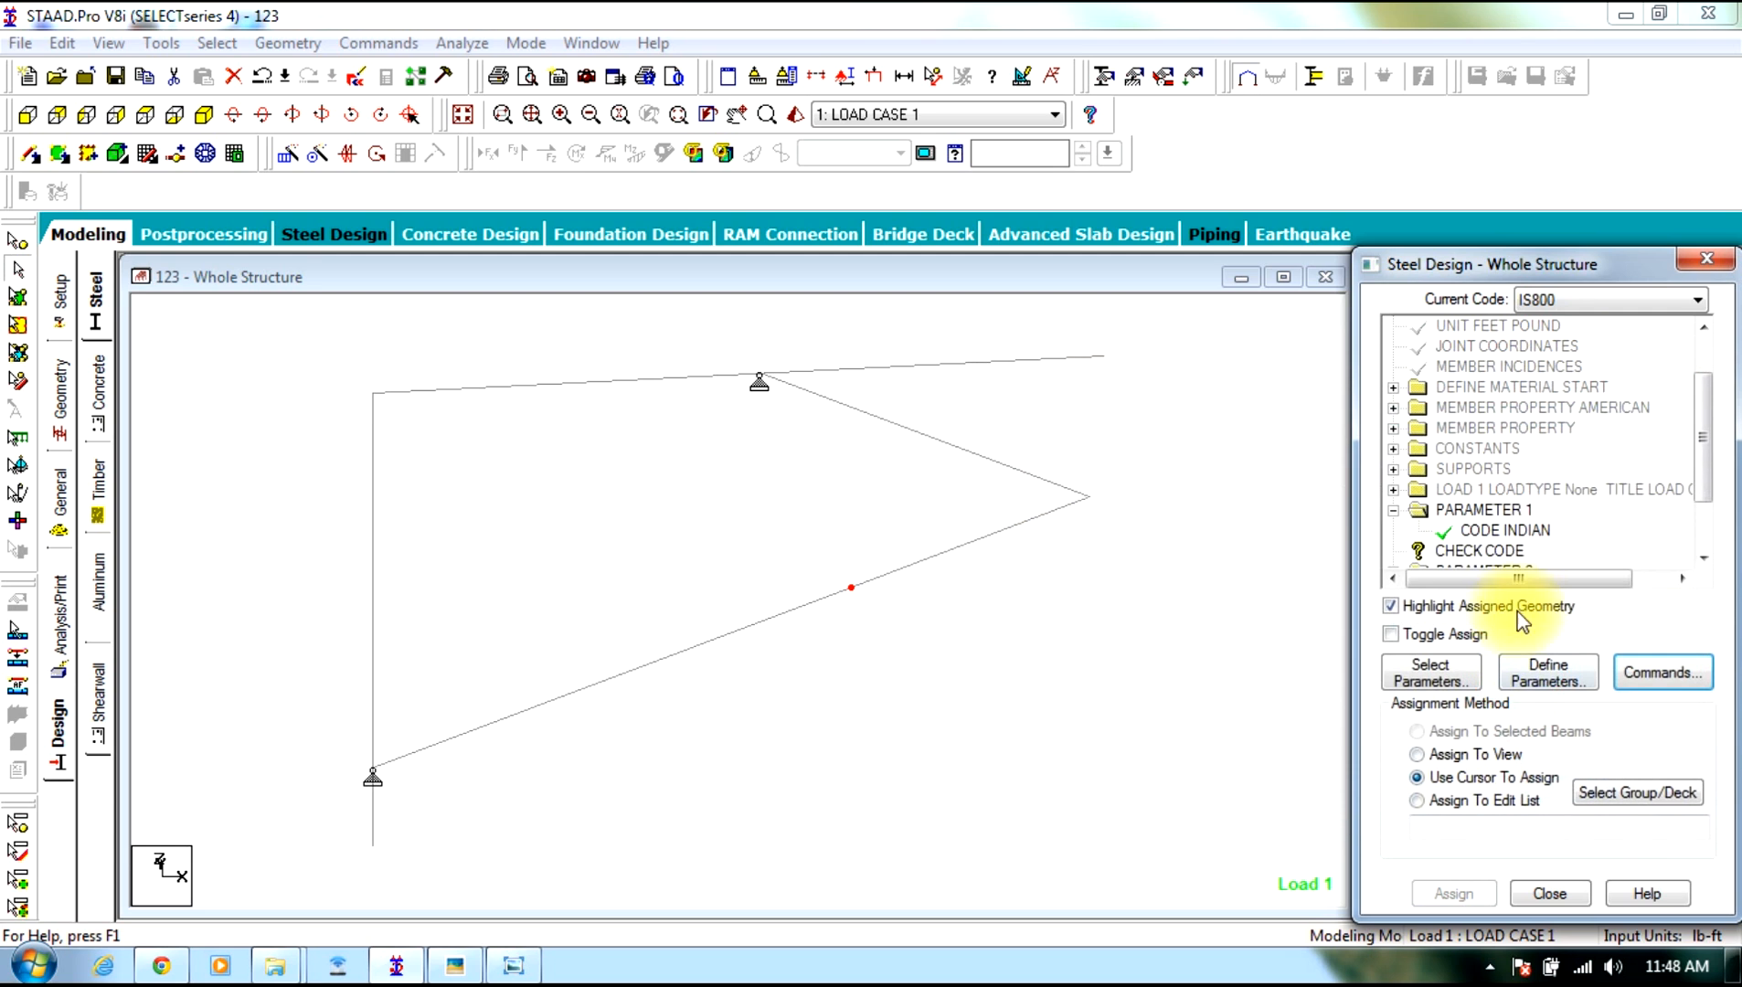
Assign the CHECK CODE command to all beams of the structure
drag(1702, 437, 1702, 480)
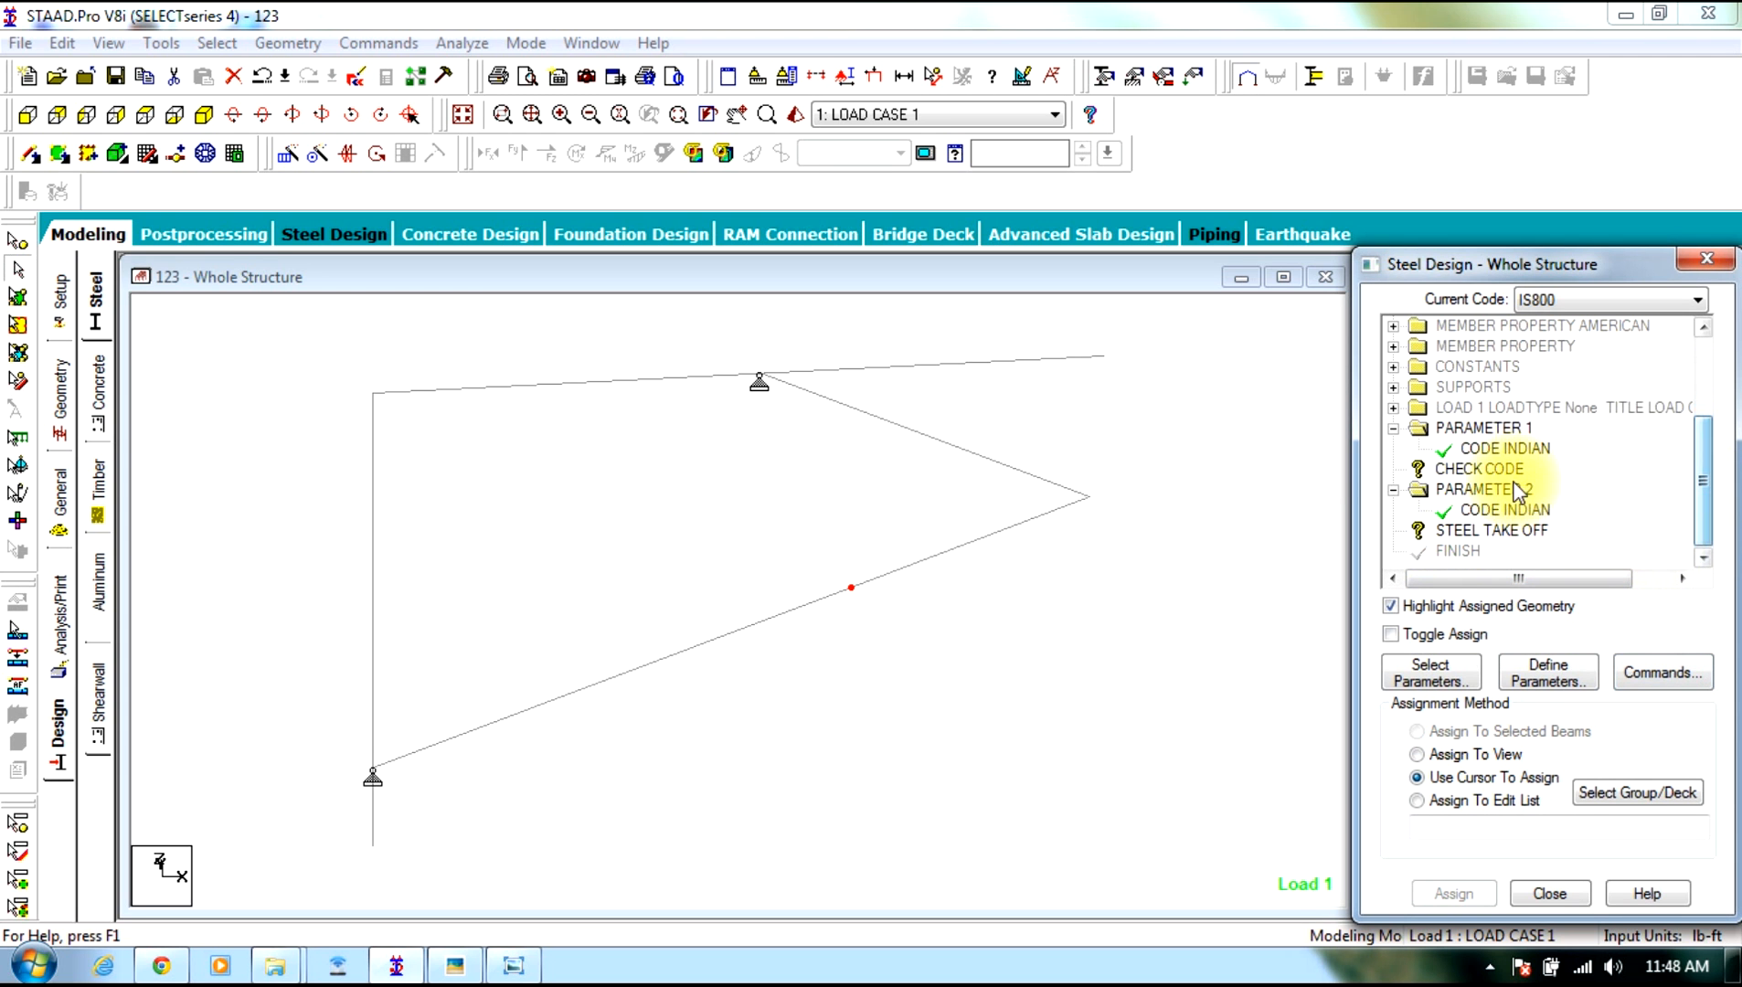
click(1510, 469)
drag(1237, 330, 211, 969)
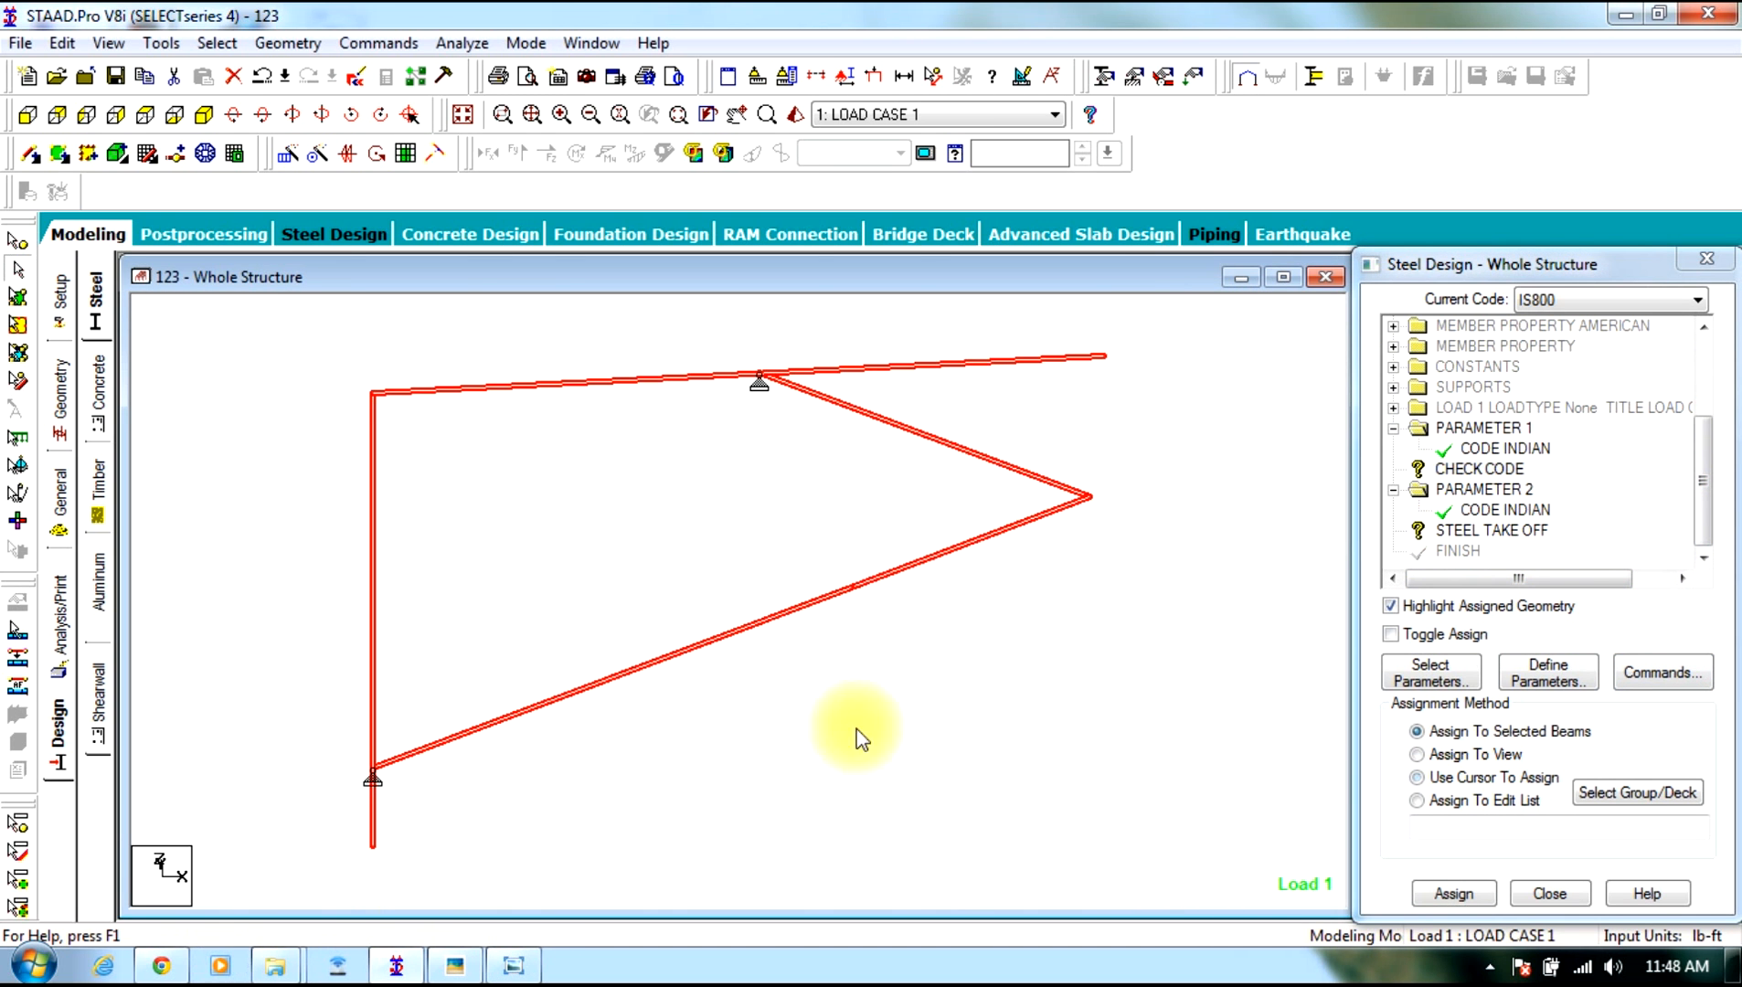
click(1451, 891)
click(1556, 649)
Assign the STEEL TAKE OFF command to all beams of the structure and clear the beam selection
click(1490, 526)
drag(1221, 331, 220, 965)
click(1452, 891)
click(1545, 653)
click(501, 627)
Add a Perform Analysis command with the No Print option
click(58, 640)
click(791, 757)
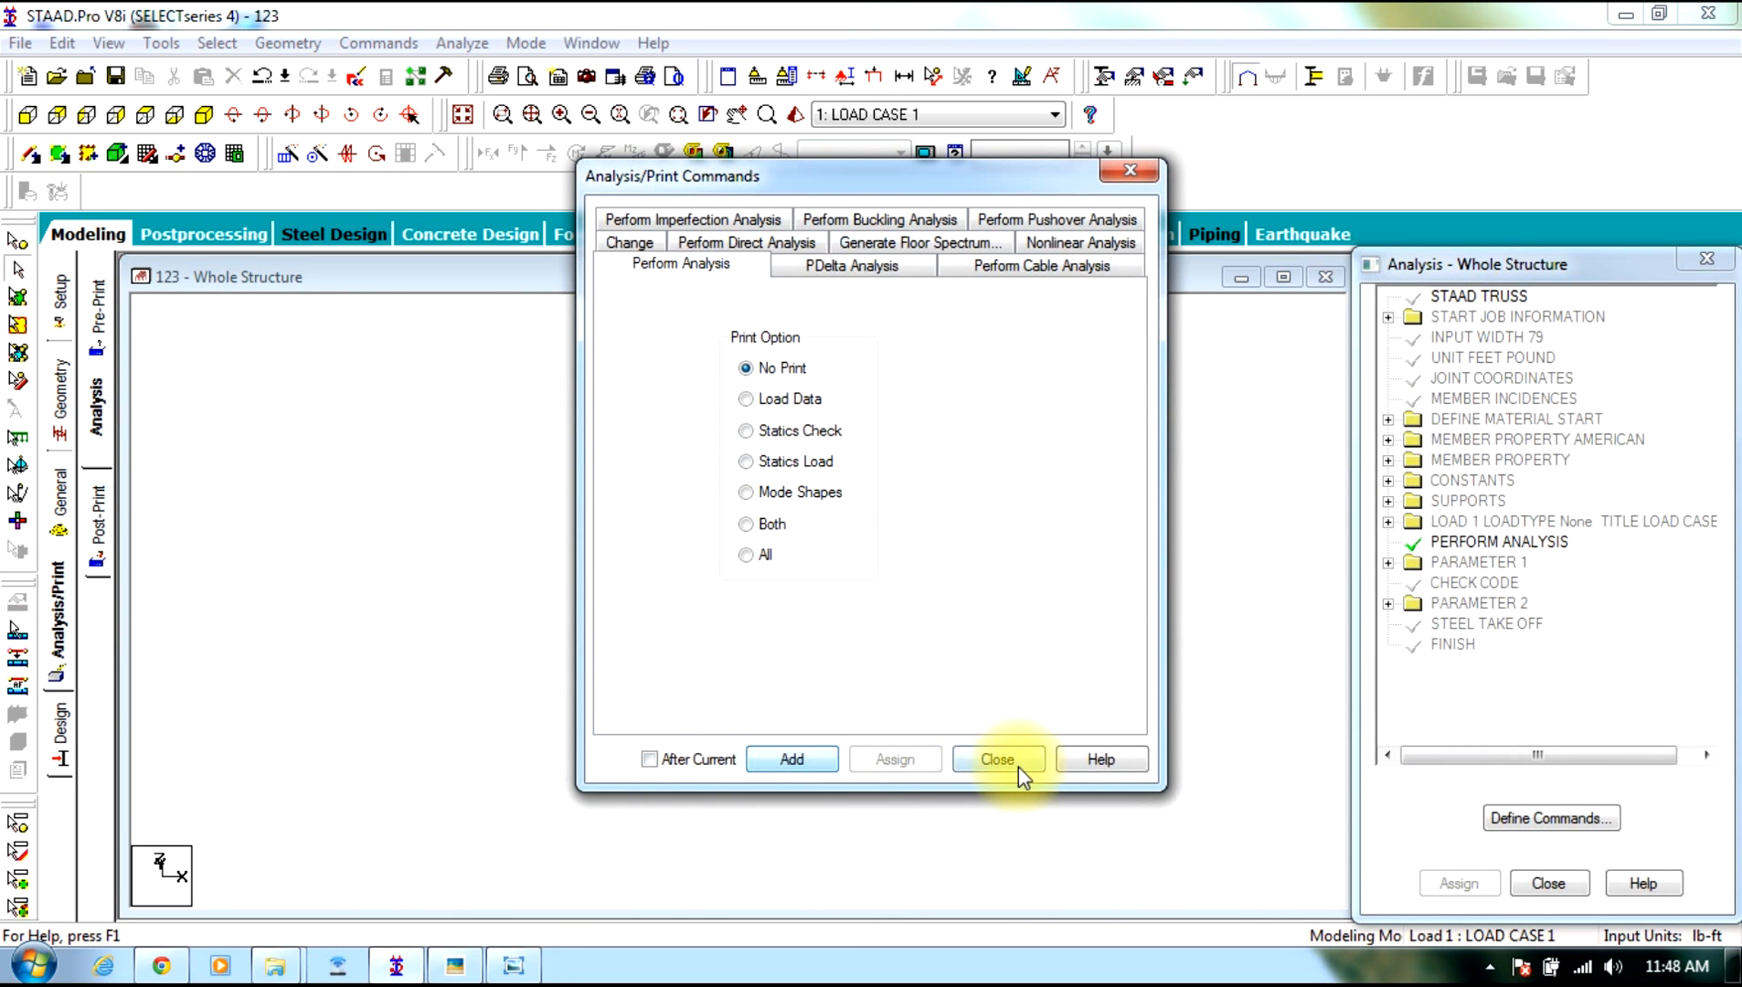
click(996, 760)
Run the analysis, saving the modified structure, and close the analysis window once the calculation finishes
click(462, 43)
click(484, 72)
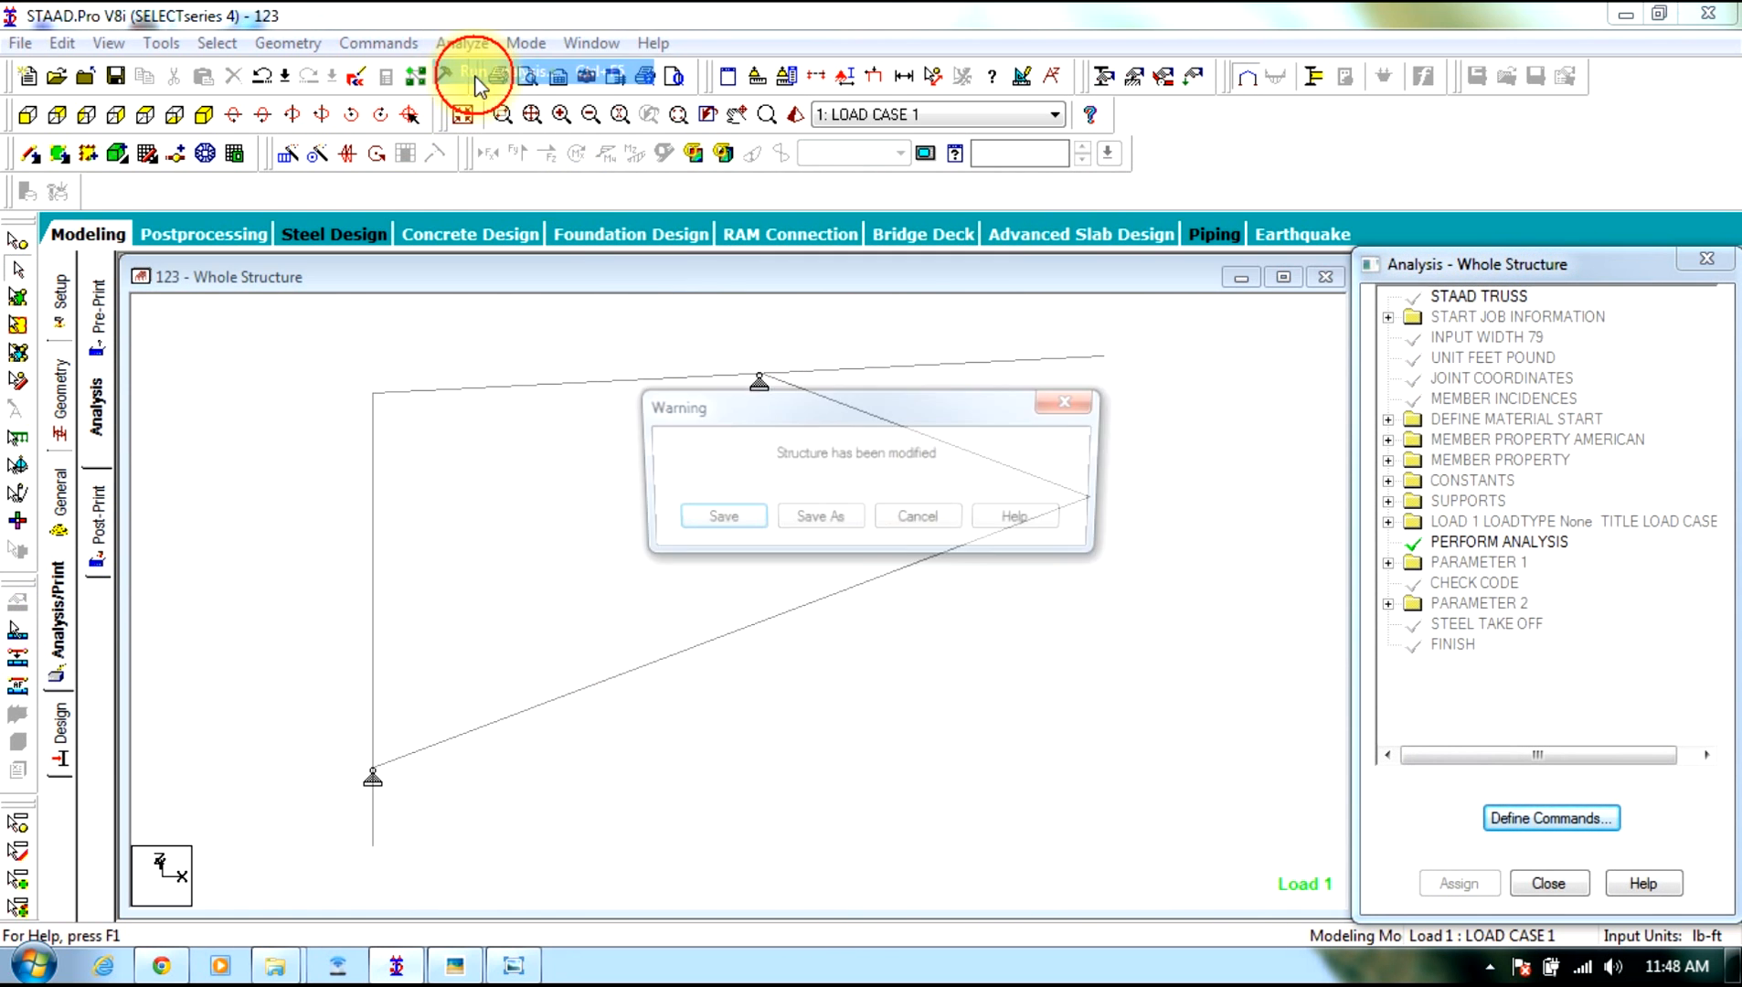
click(722, 519)
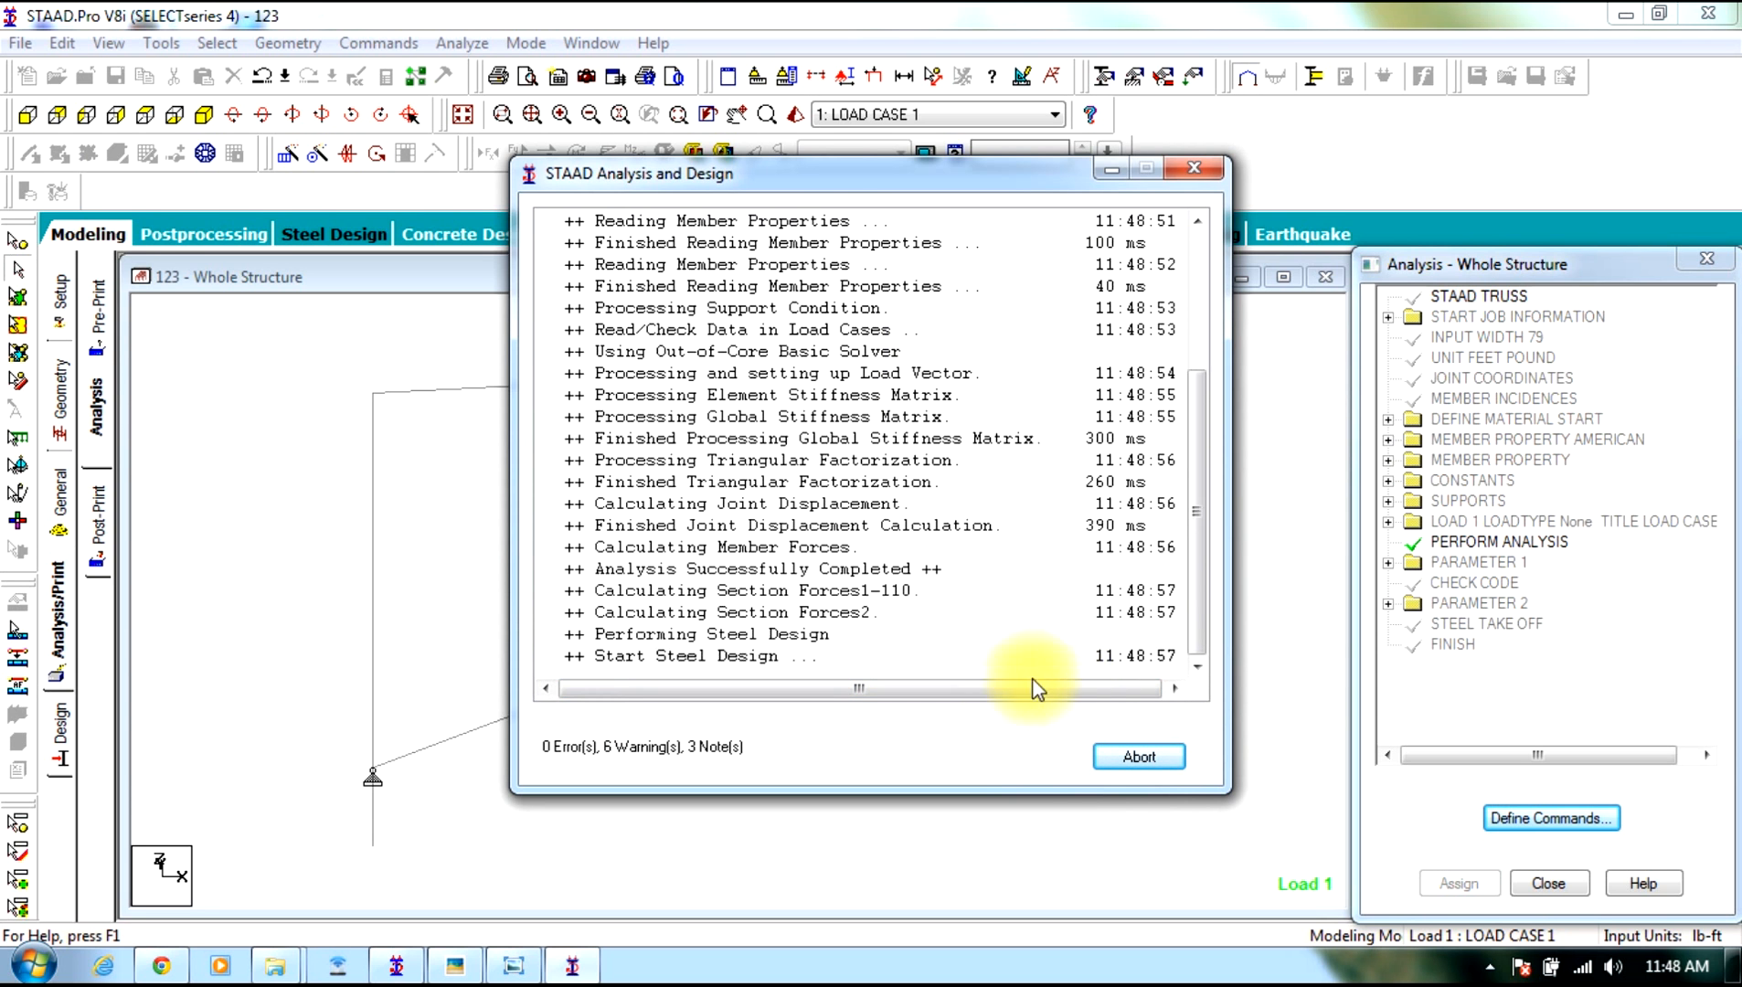
click(1139, 756)
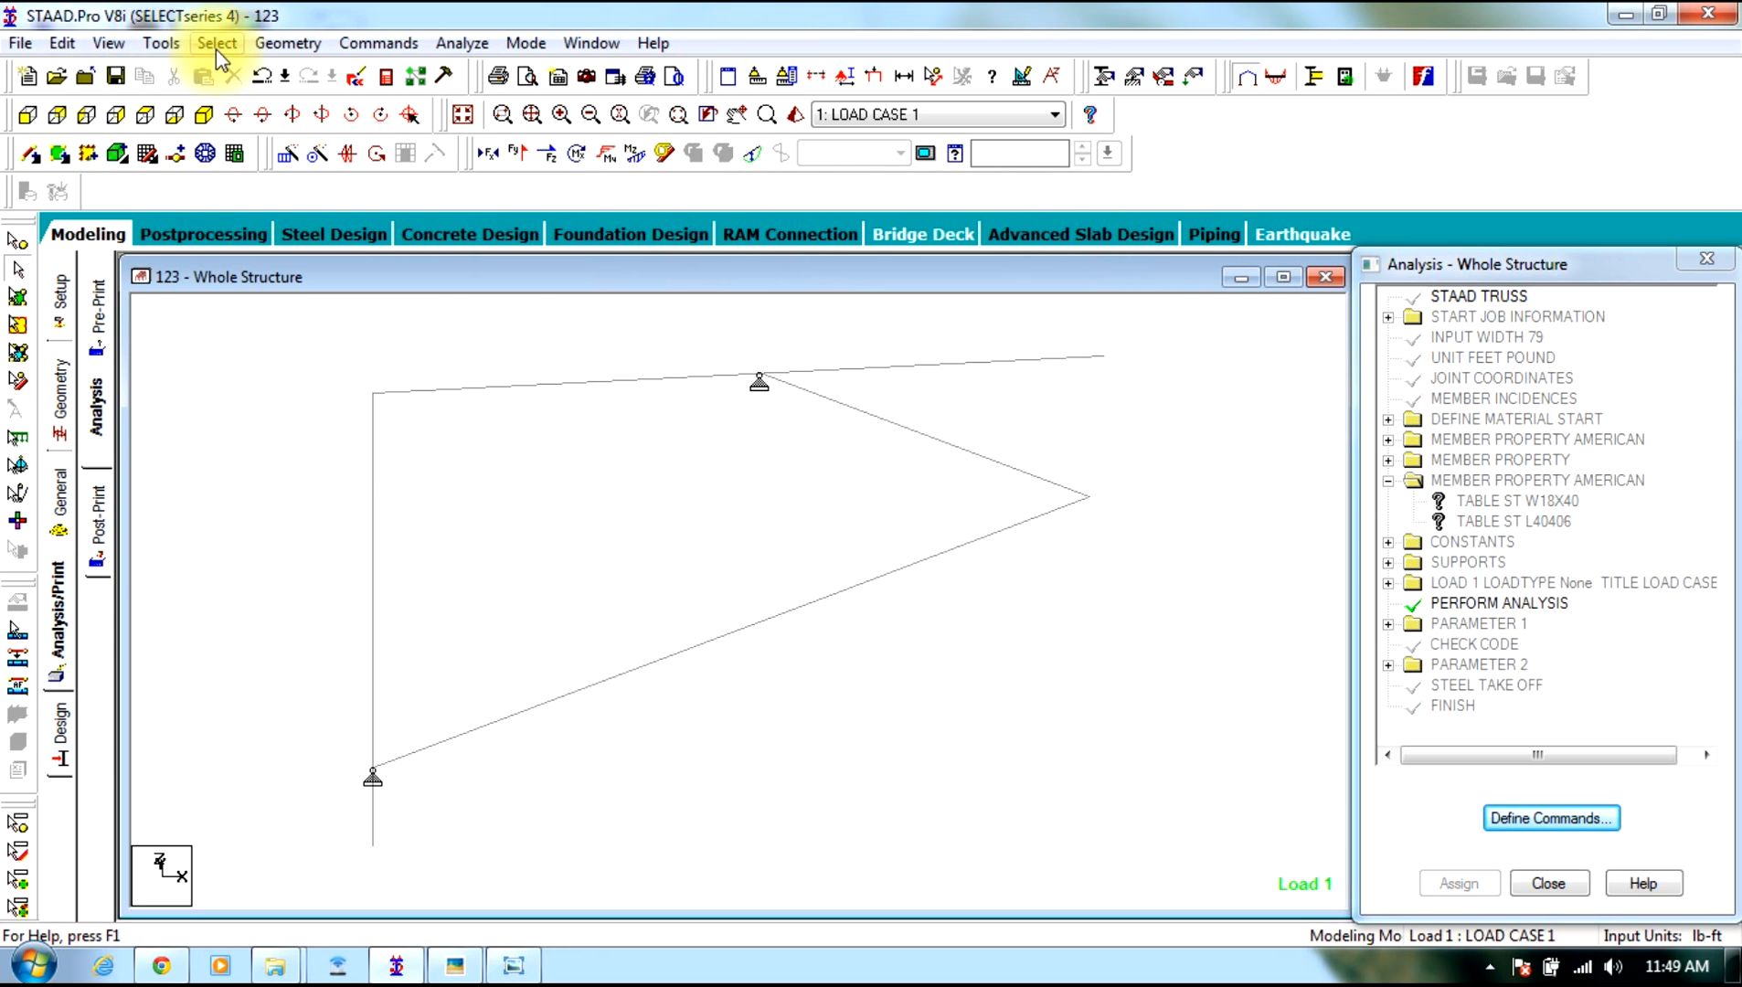
Check the structure for beams that failed the design by selecting all failed beams by specification
click(216, 43)
mouse_move(447, 841)
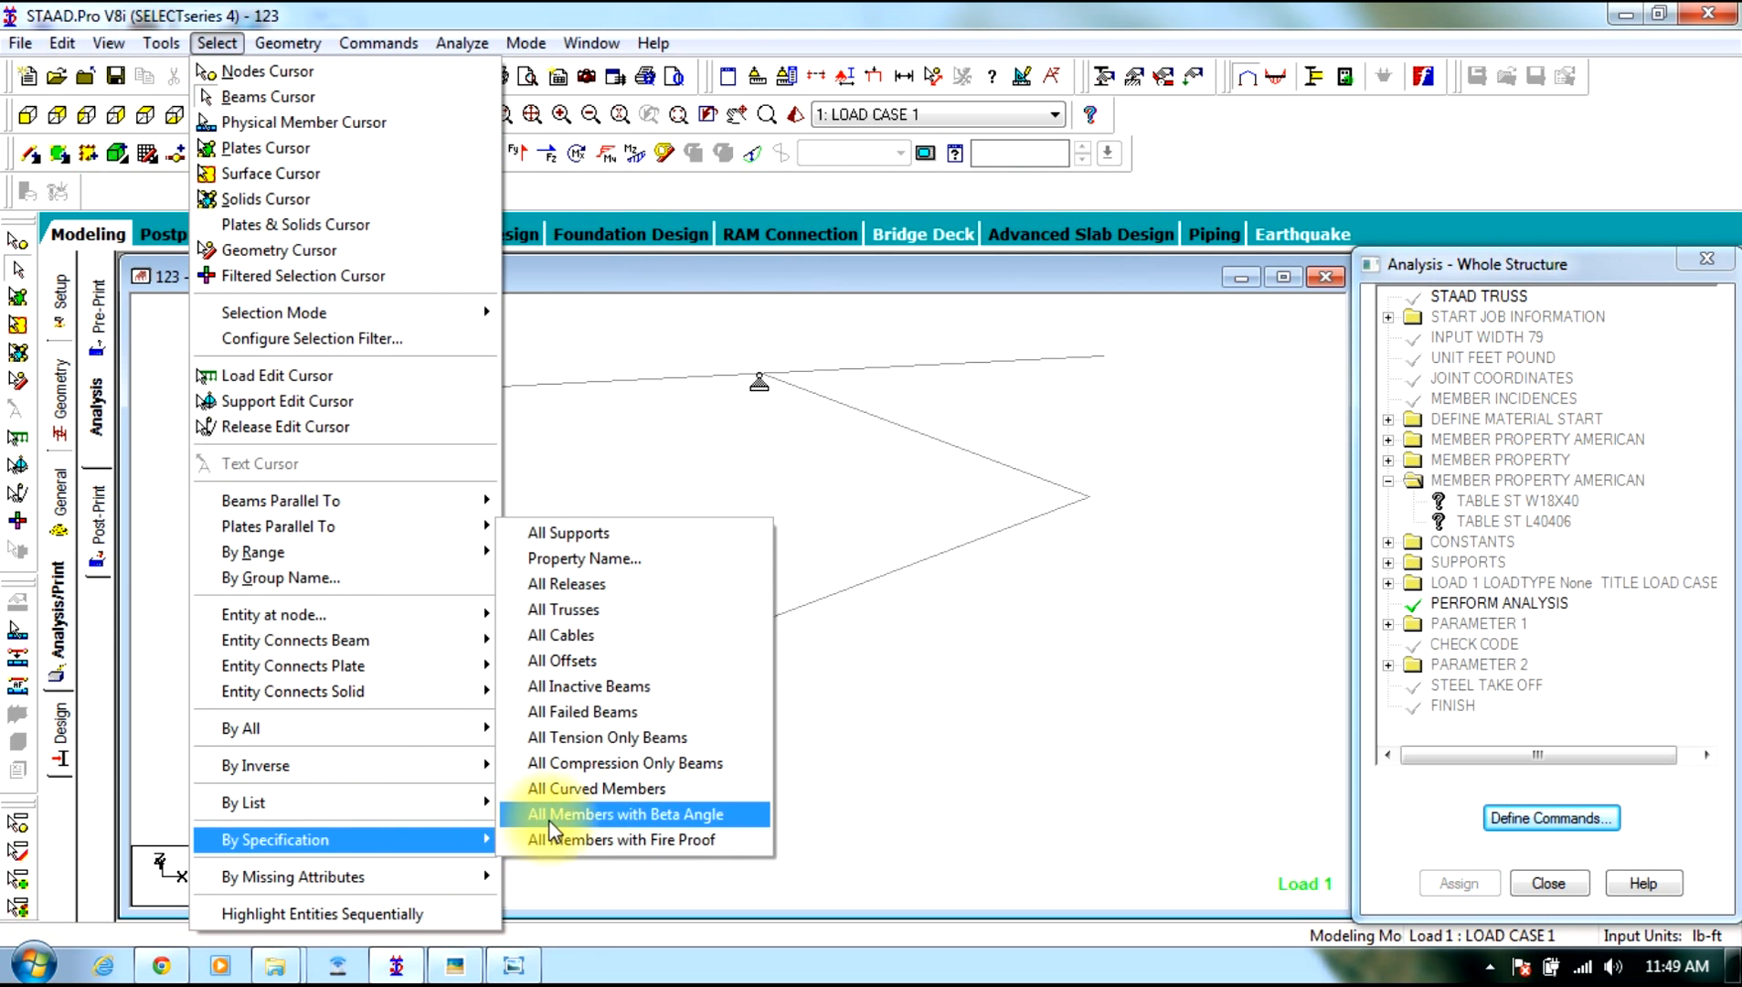
click(582, 711)
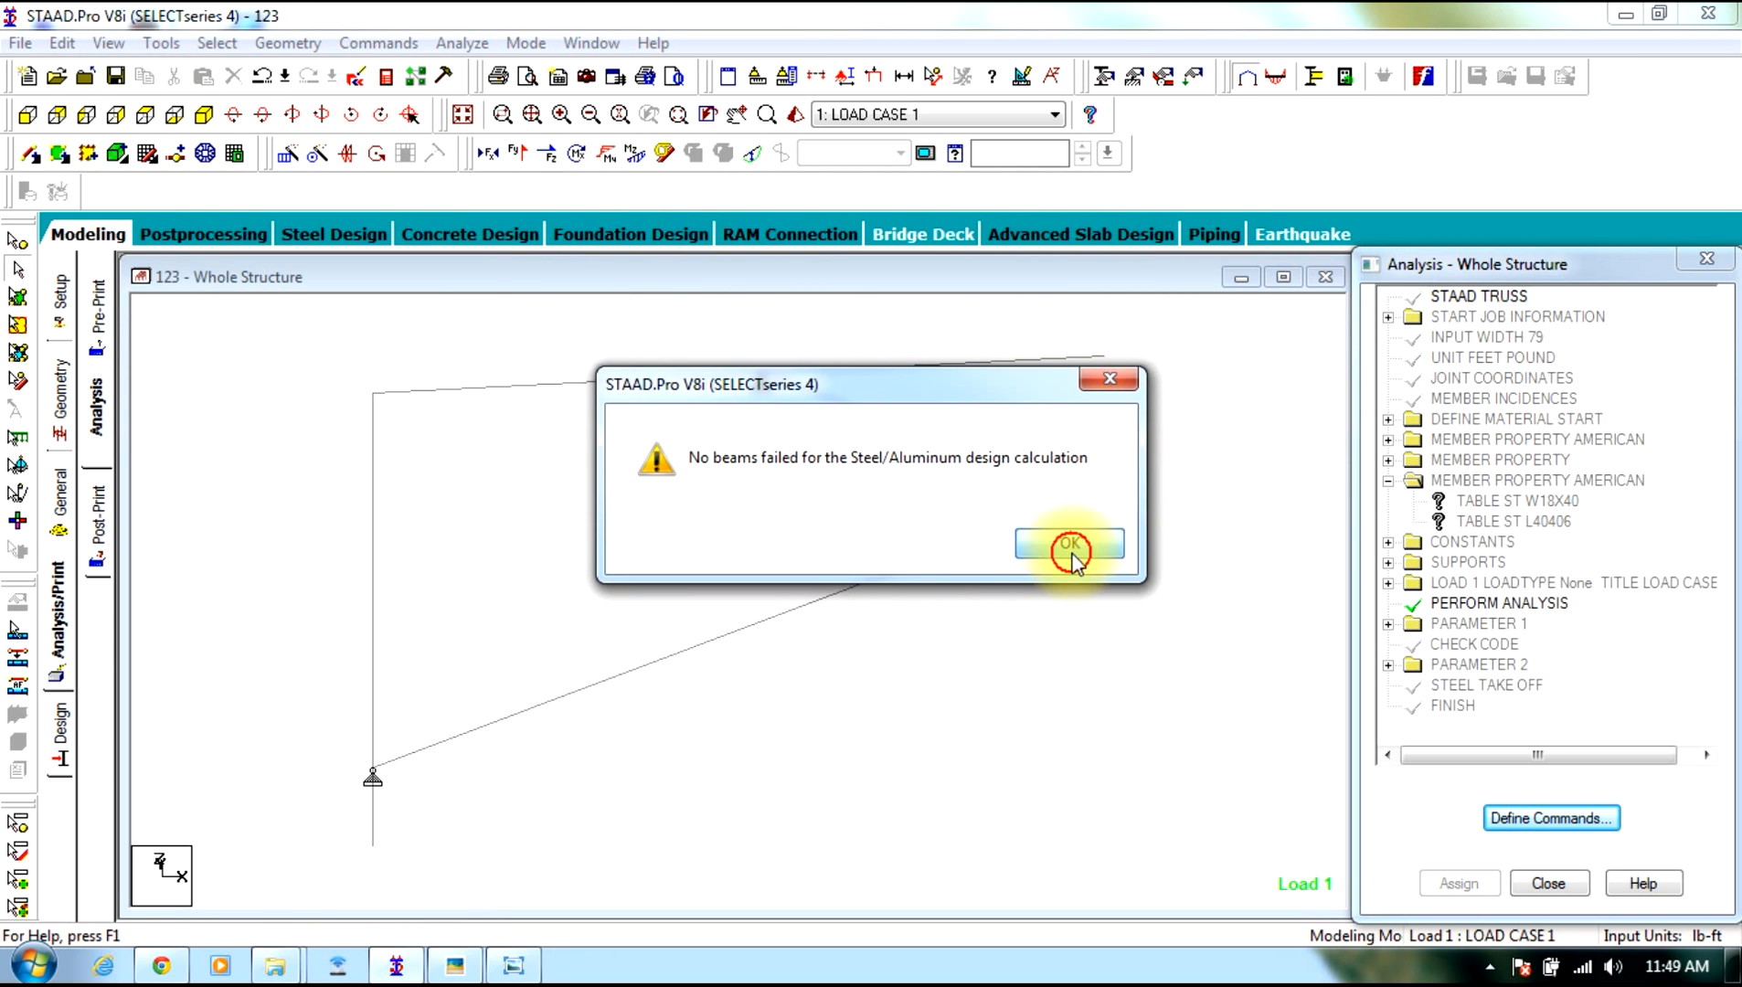
click(1070, 545)
Show the postprocessing displacement results for LOAD CASE 1 and maximize the whole structure view
click(188, 234)
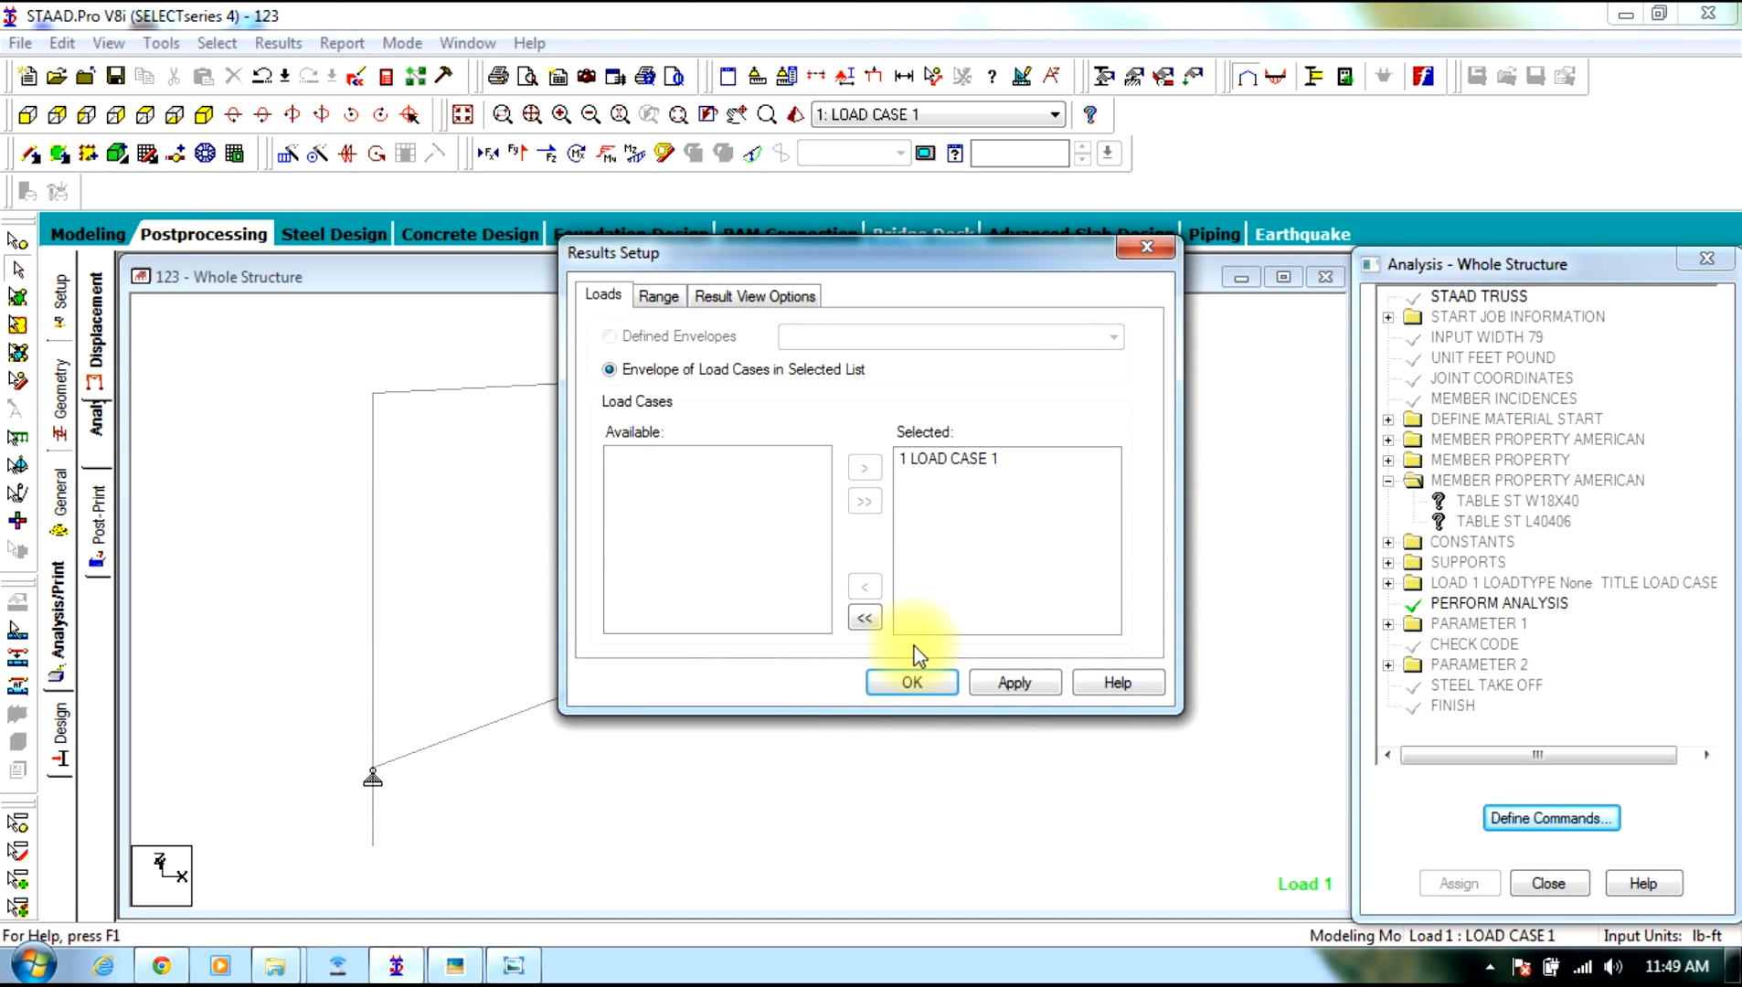
click(937, 679)
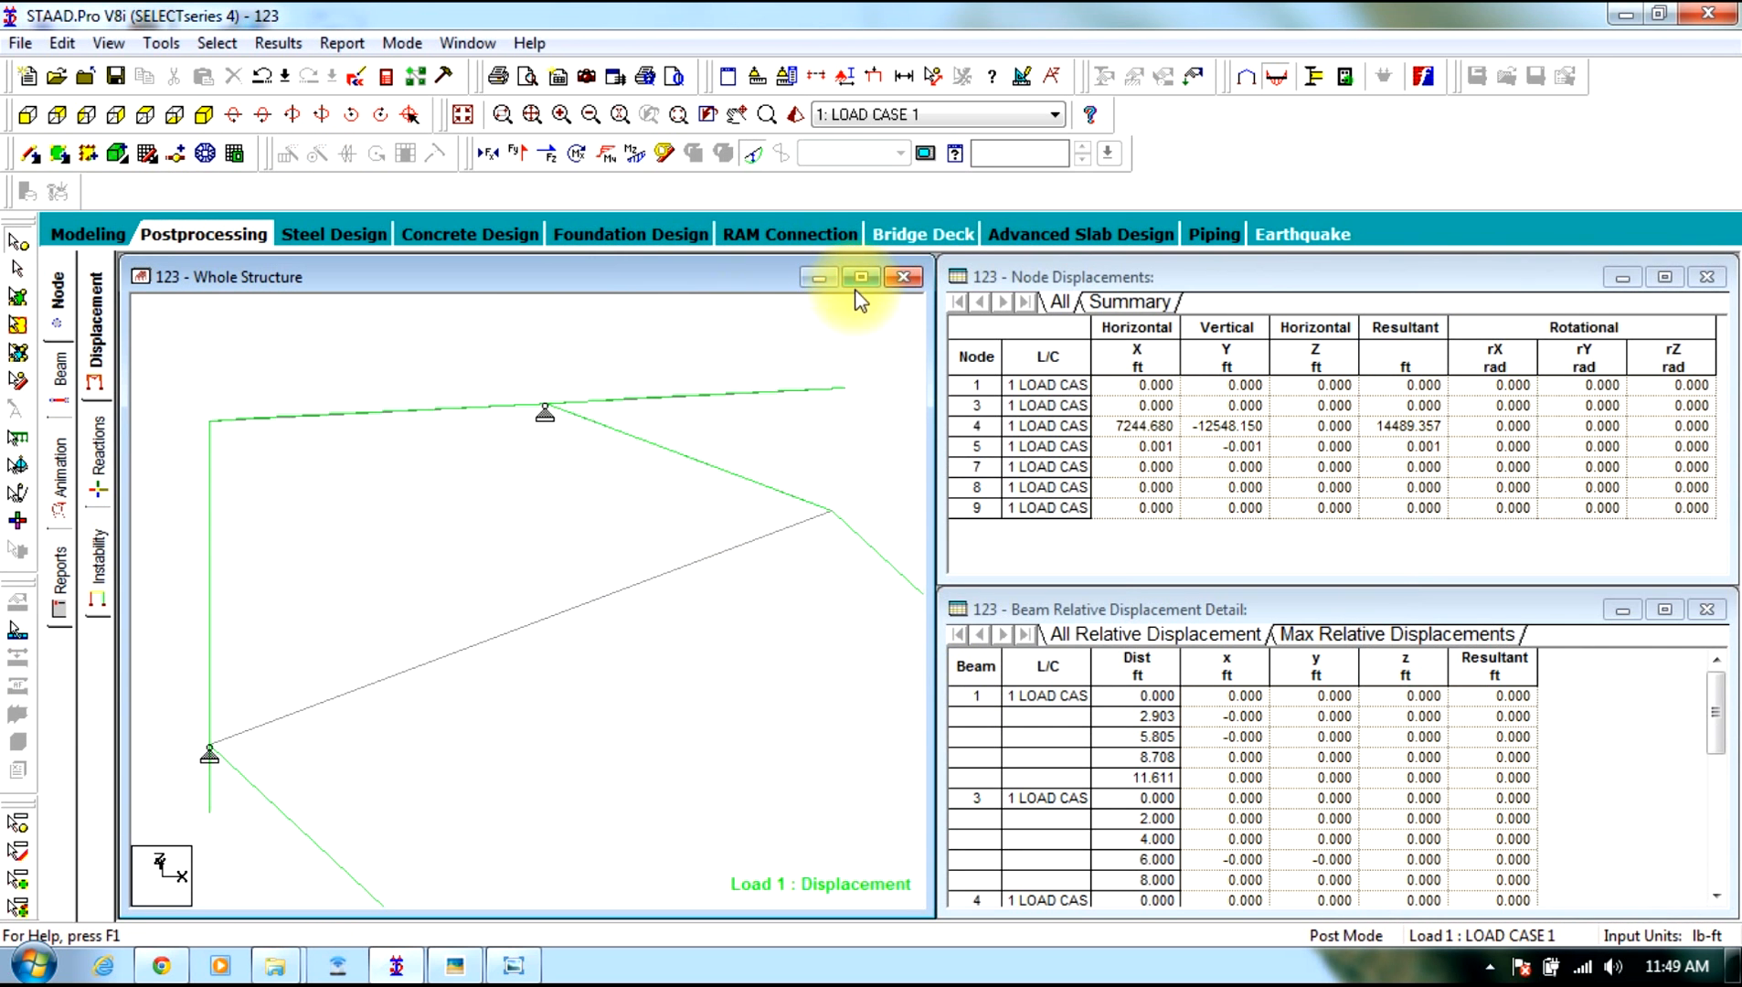
click(867, 277)
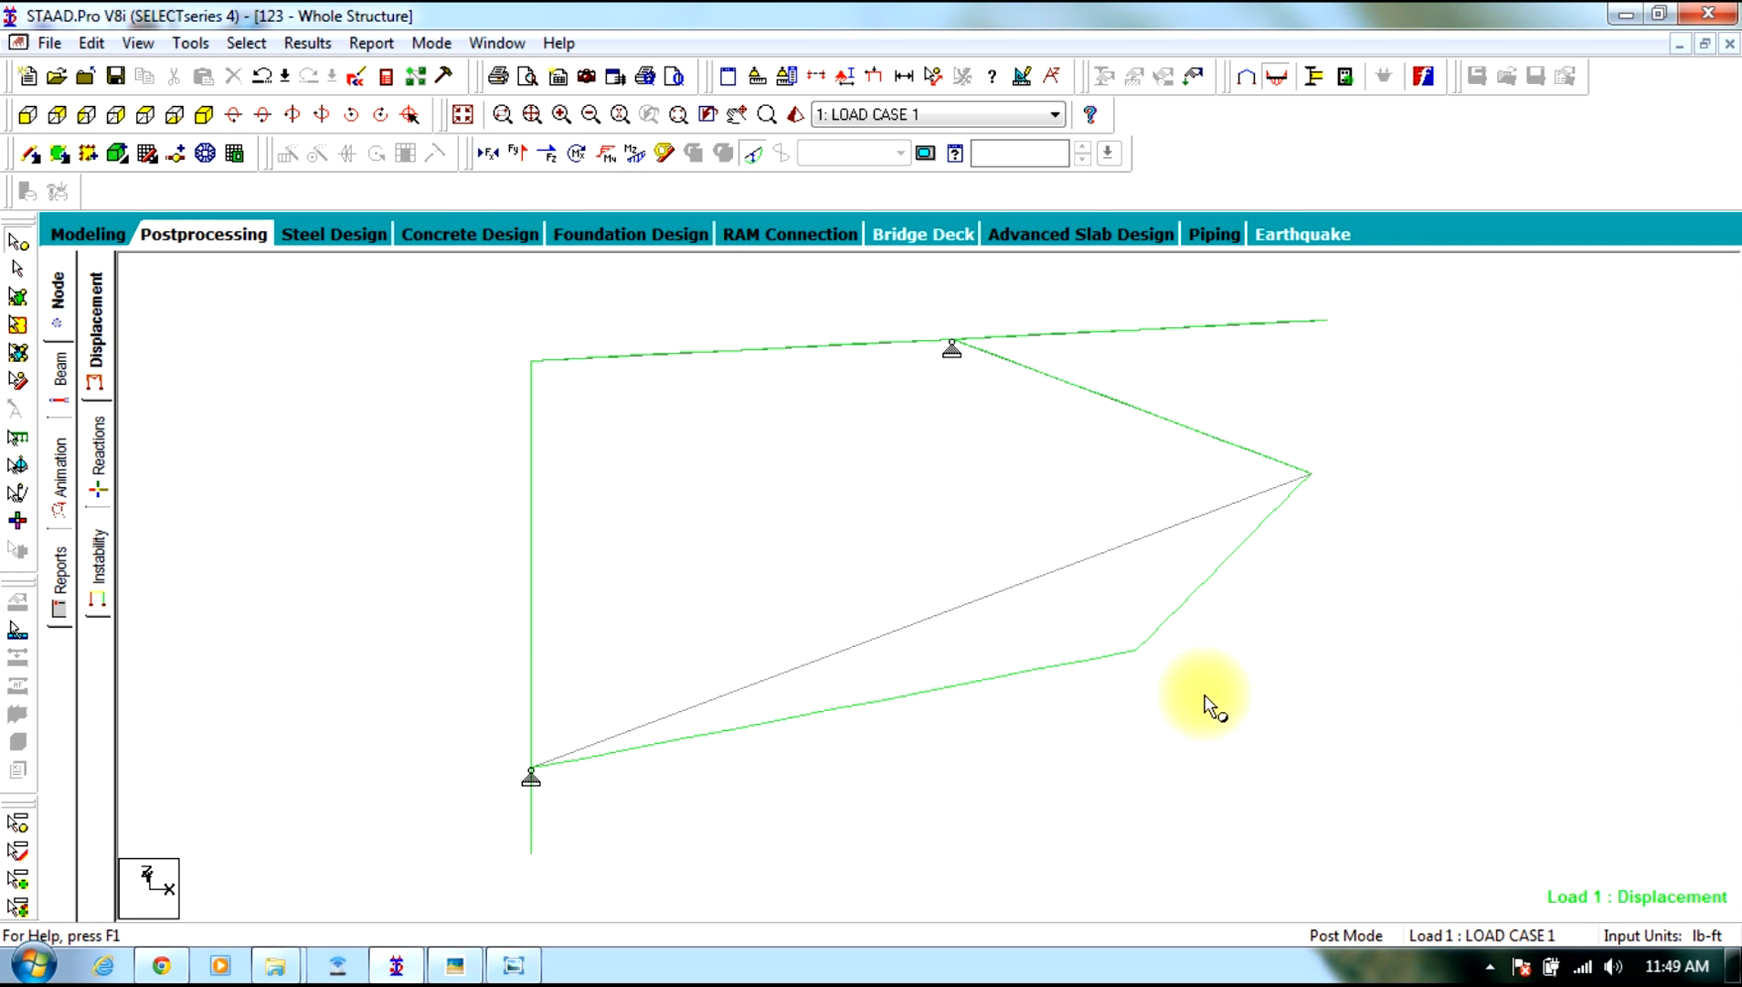
click(311, 441)
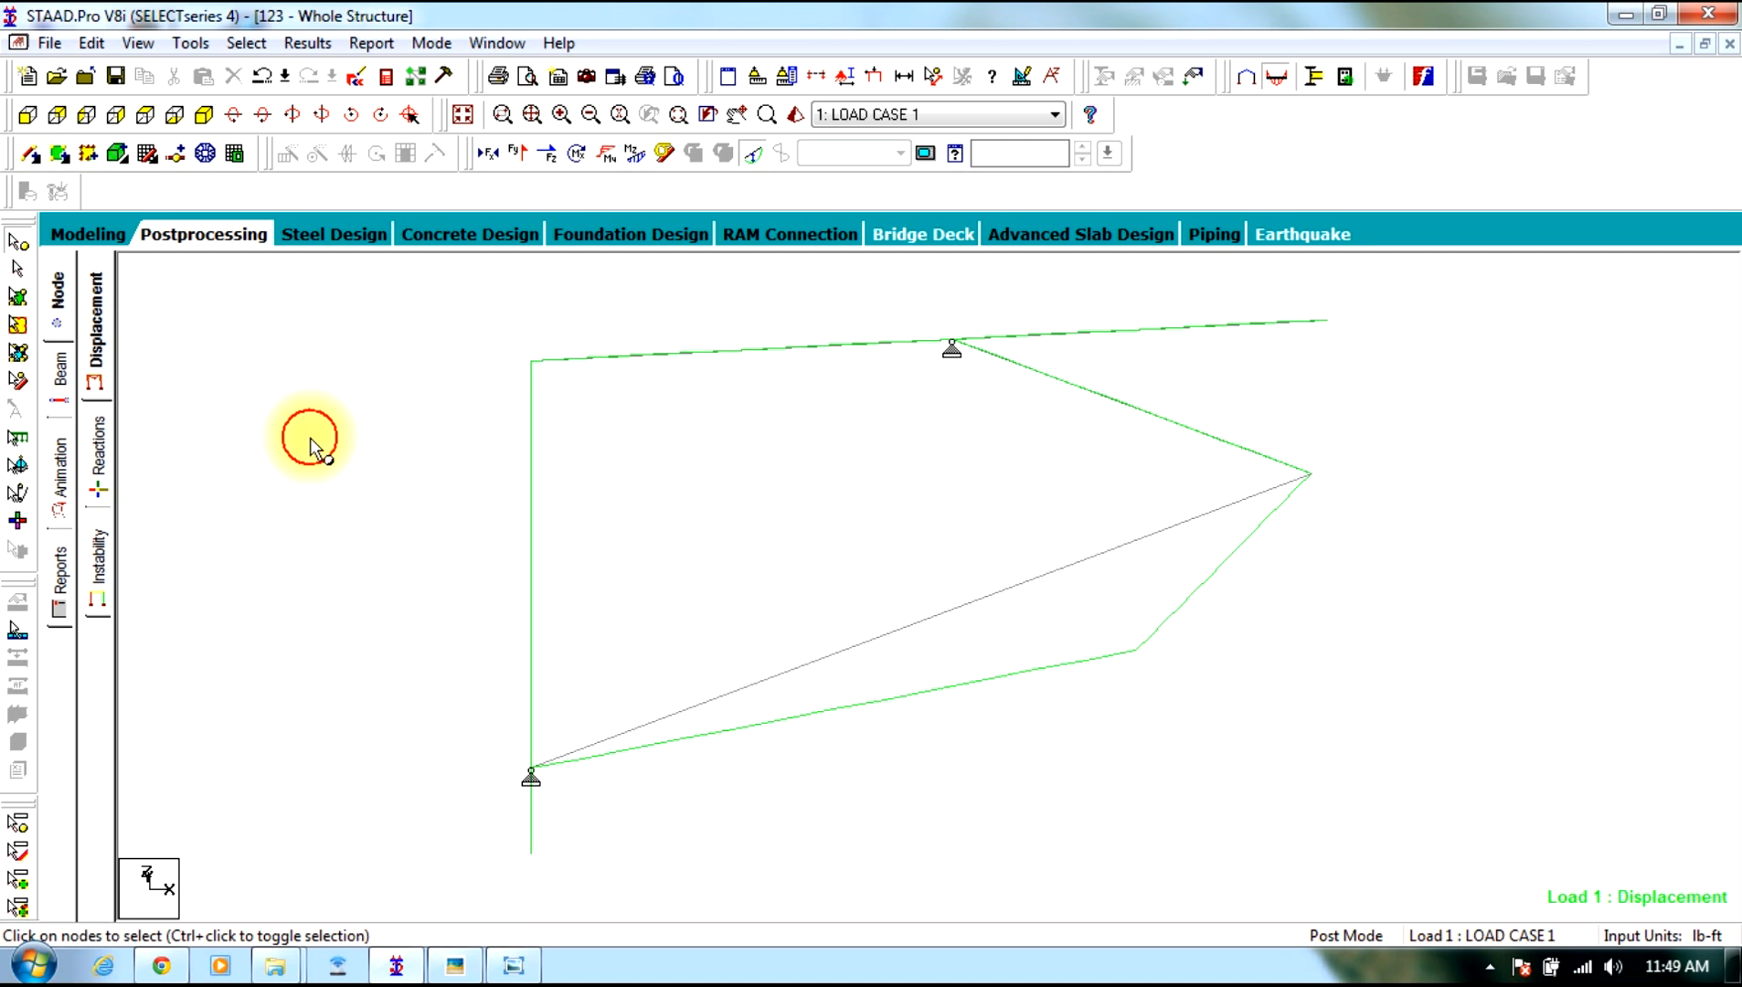
Review the beam problem in photo IMG_0414, close it, and switch to photo IMG_0415 to examine its two problem sketches
click(455, 966)
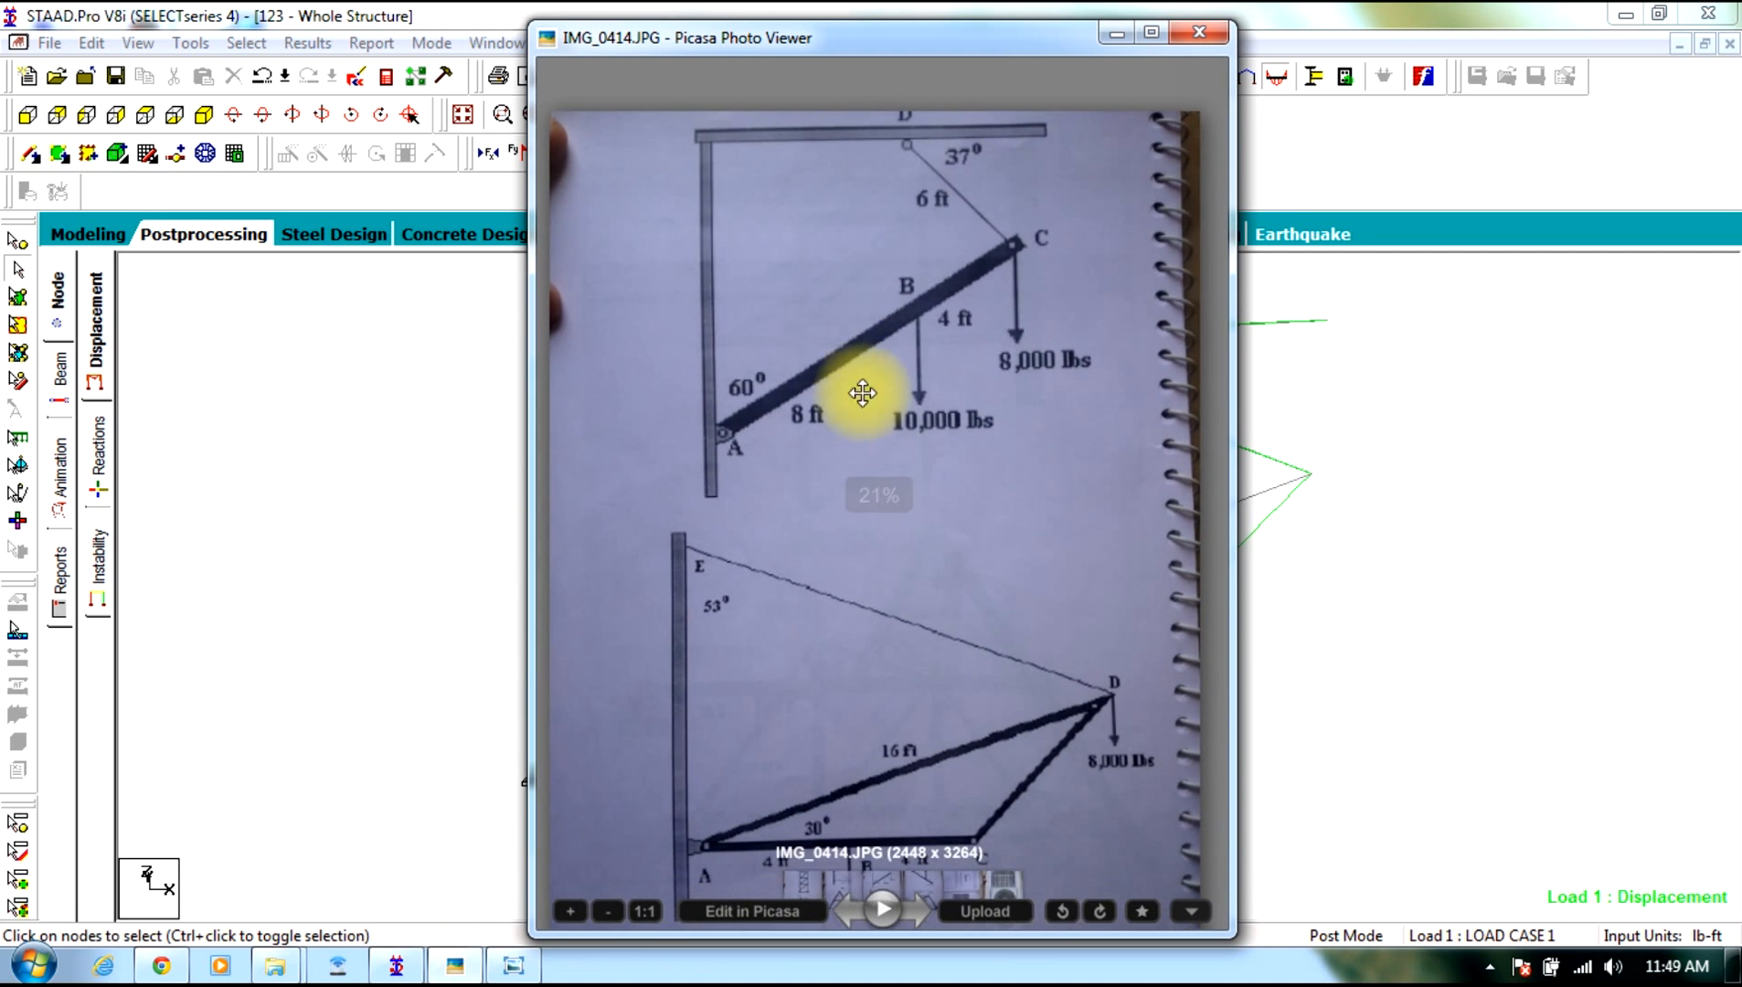
click(1199, 33)
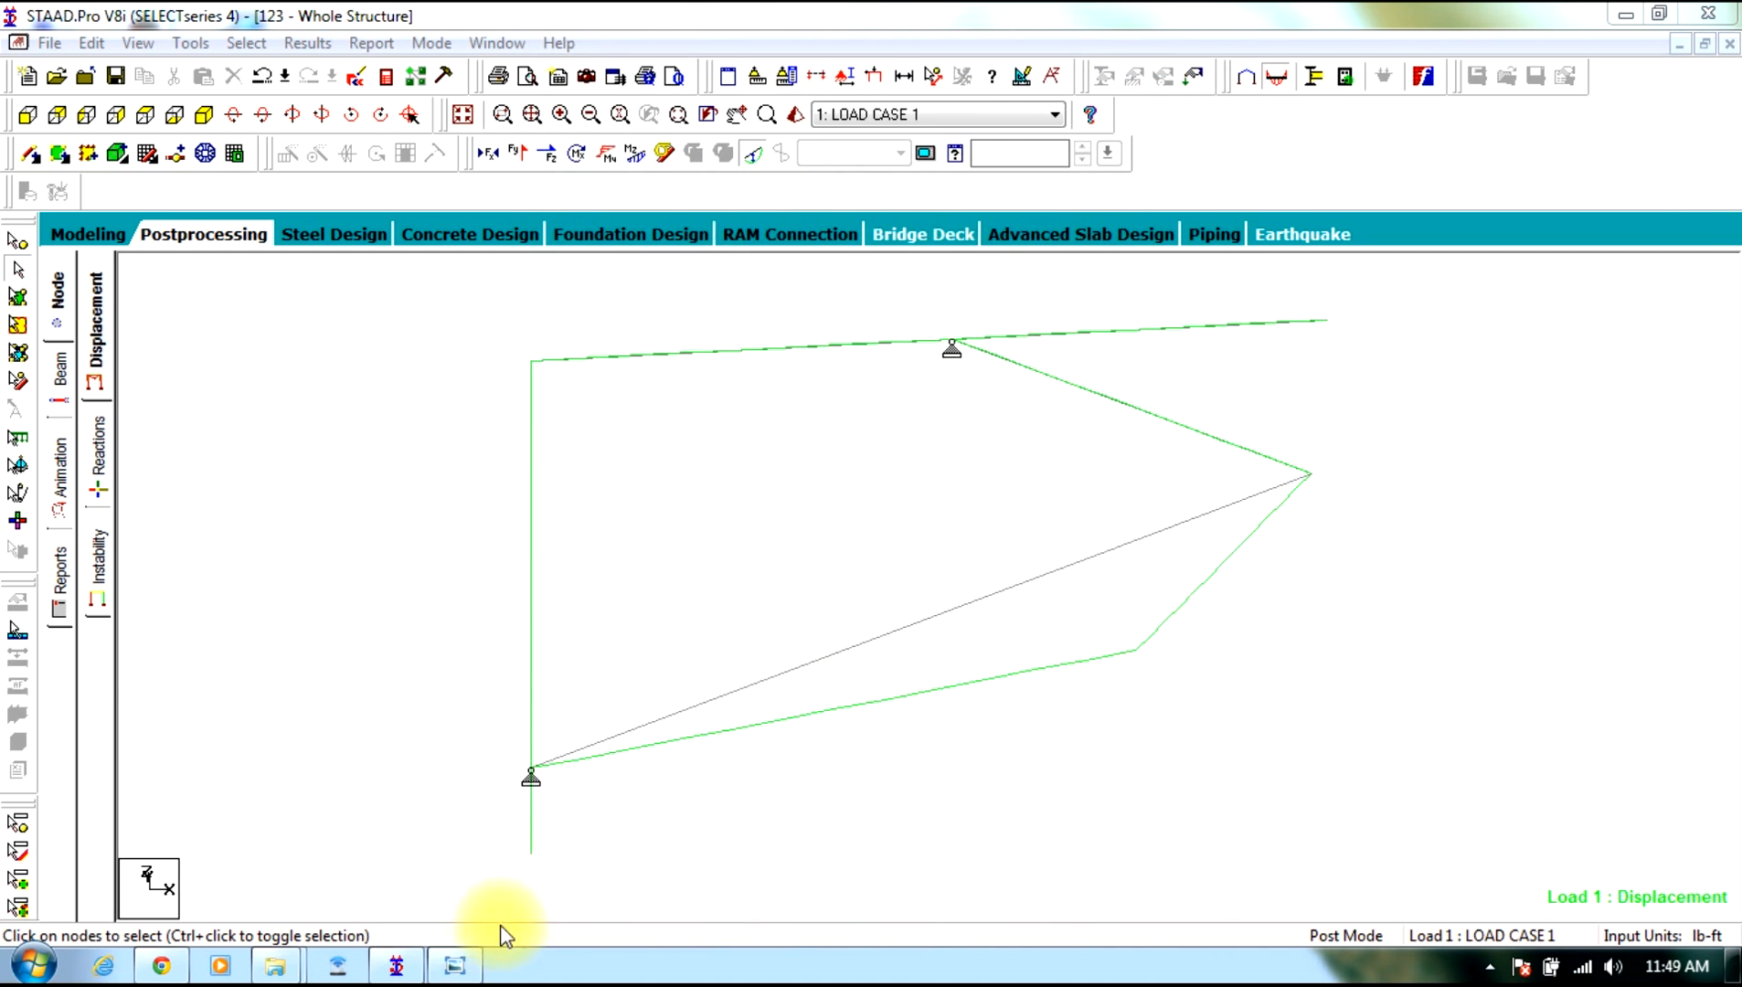
click(464, 968)
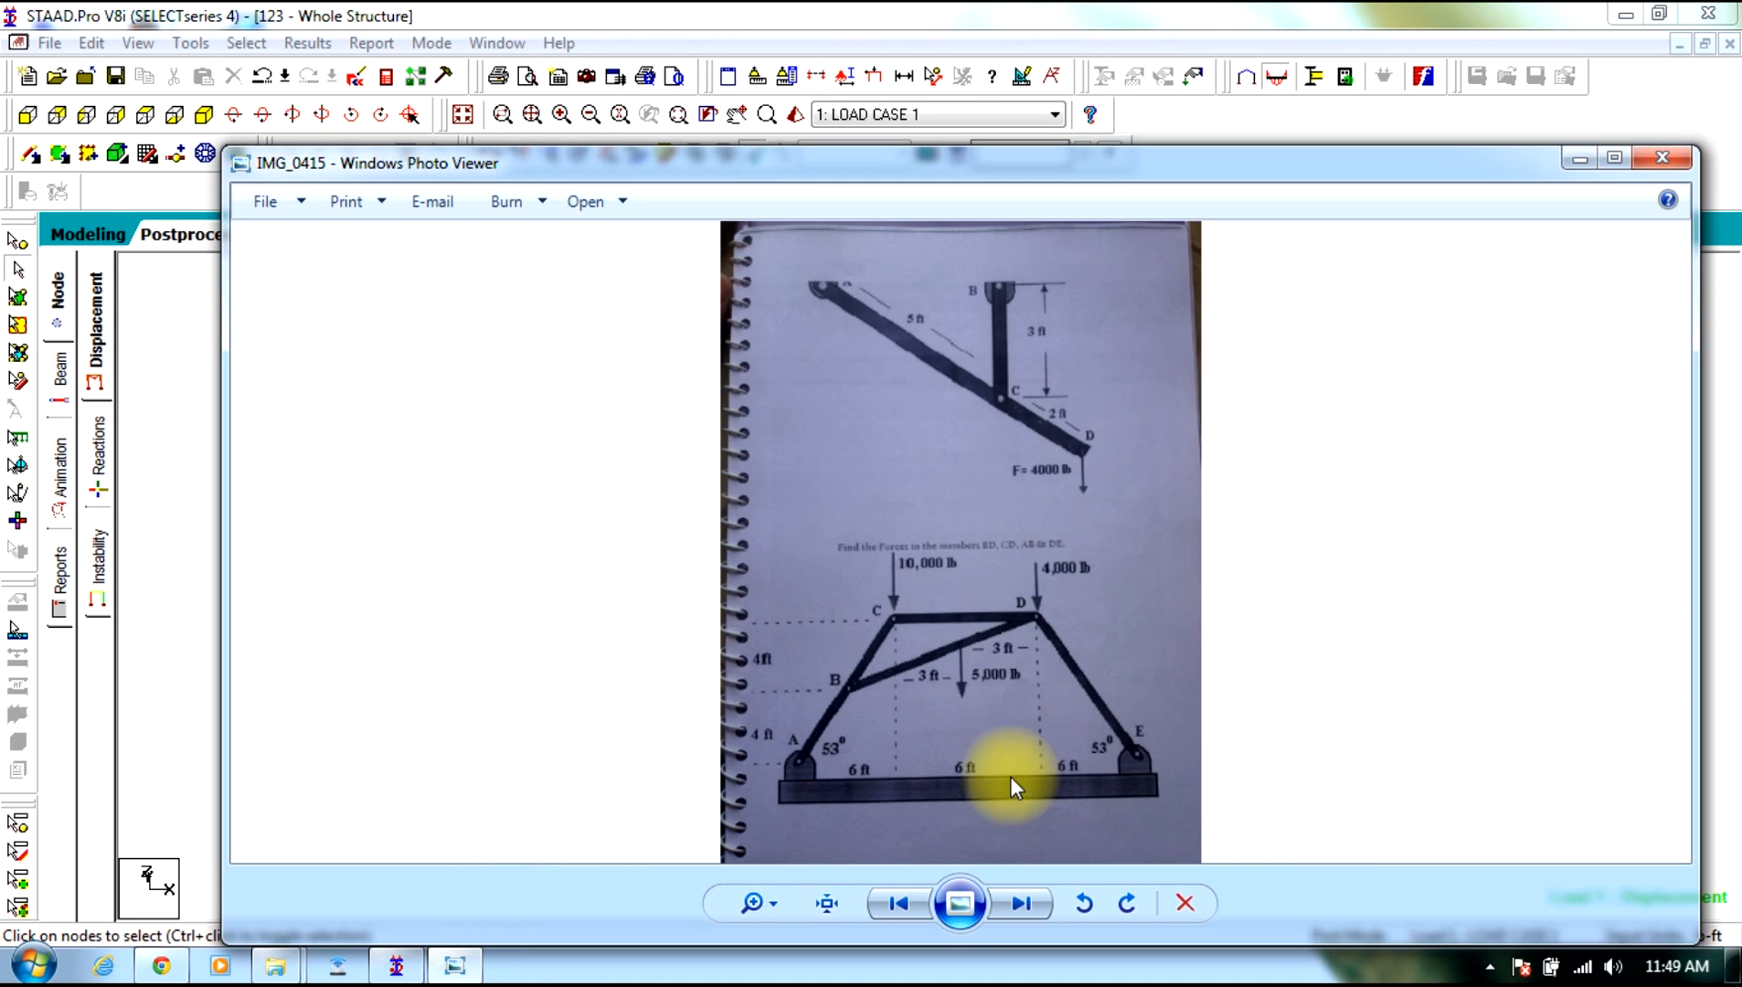
scroll(1012, 779, up, 3)
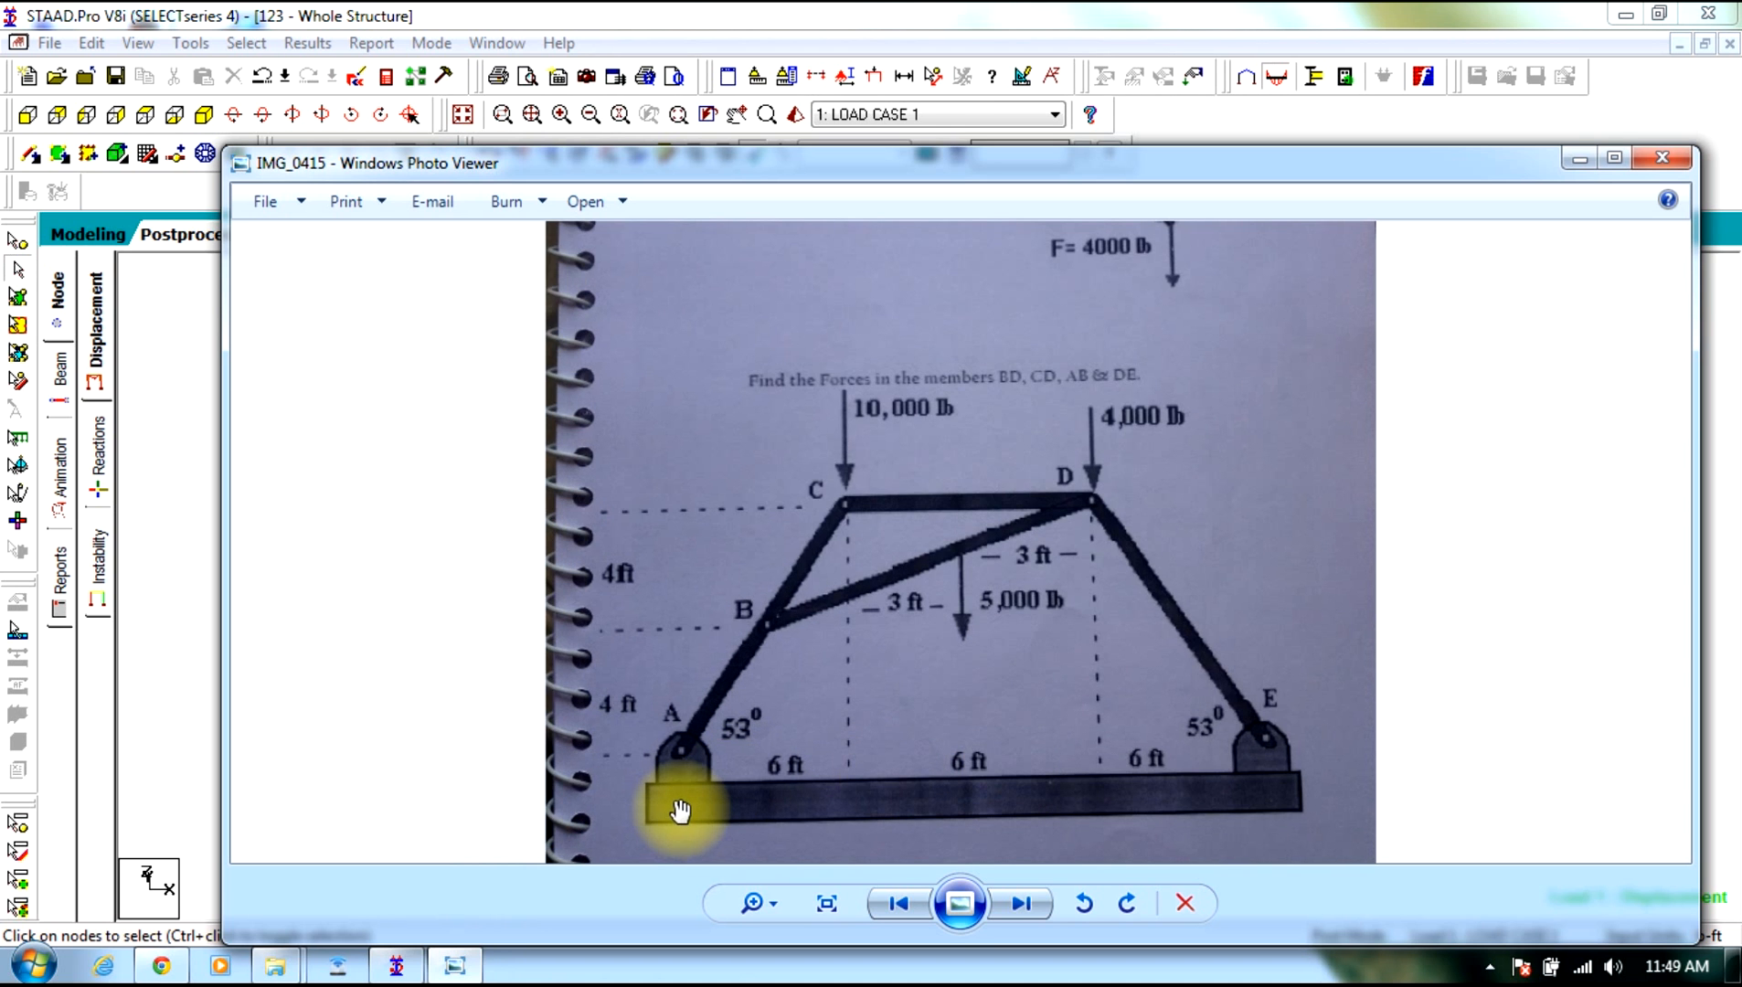
scroll(797, 564, down, 3)
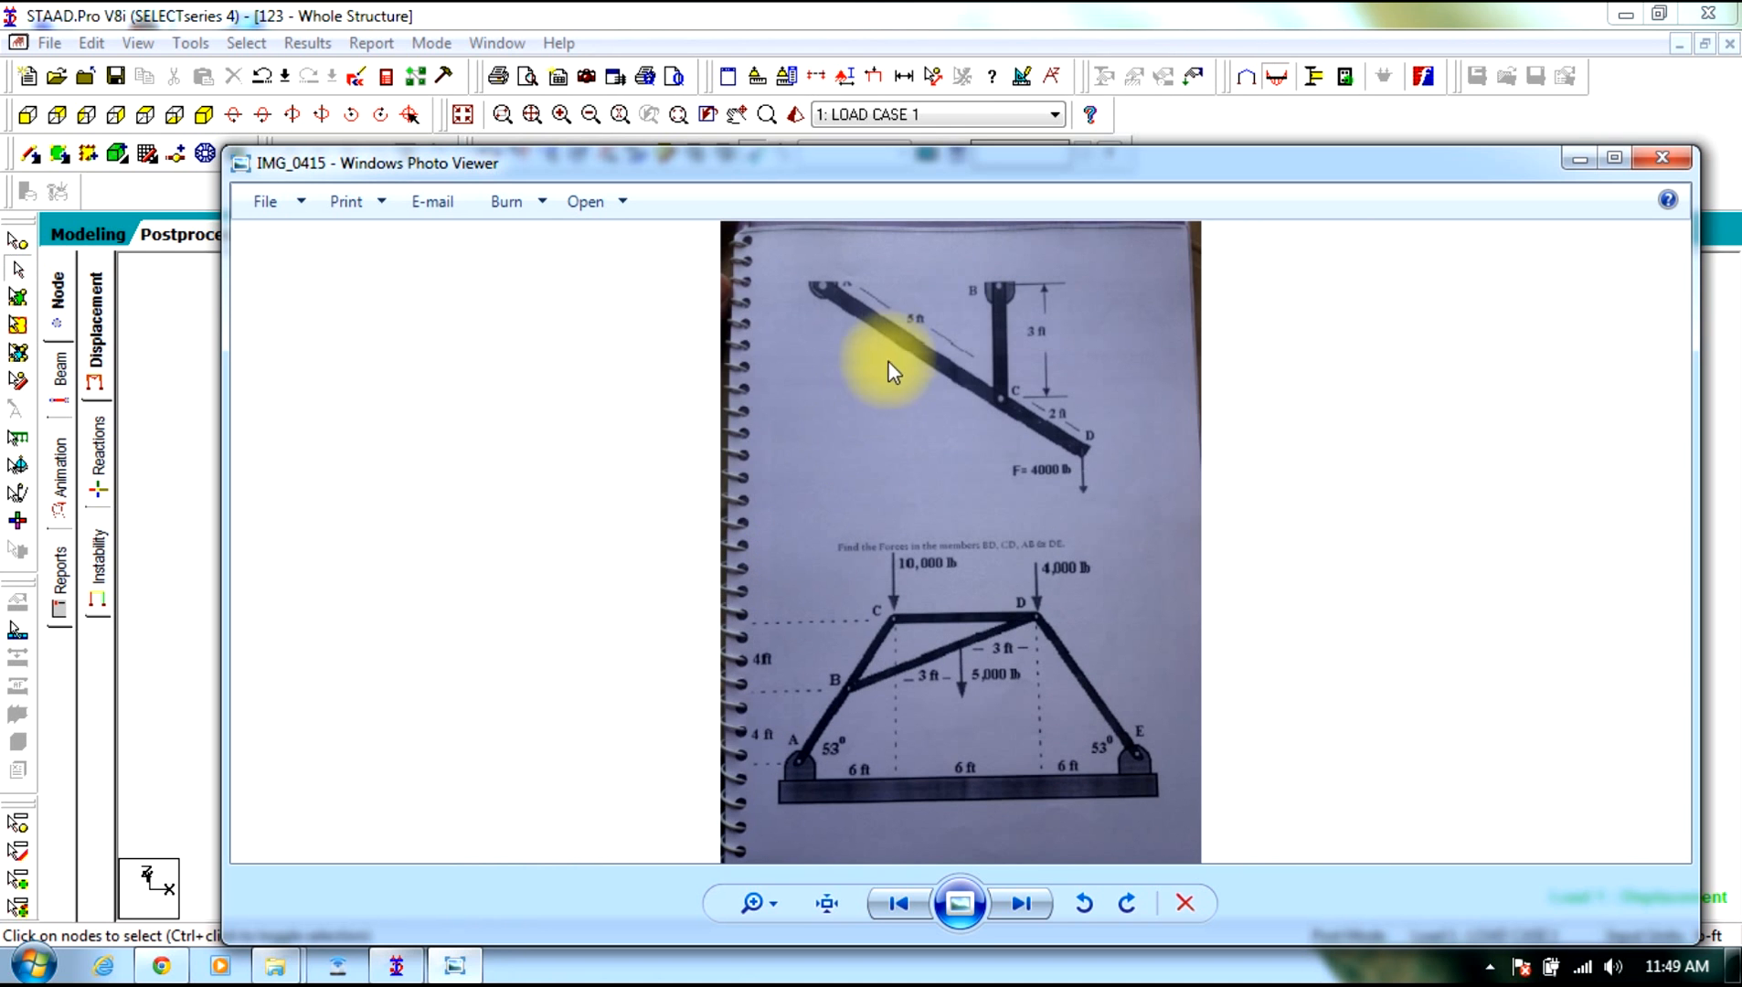
scroll(949, 303, up, 2)
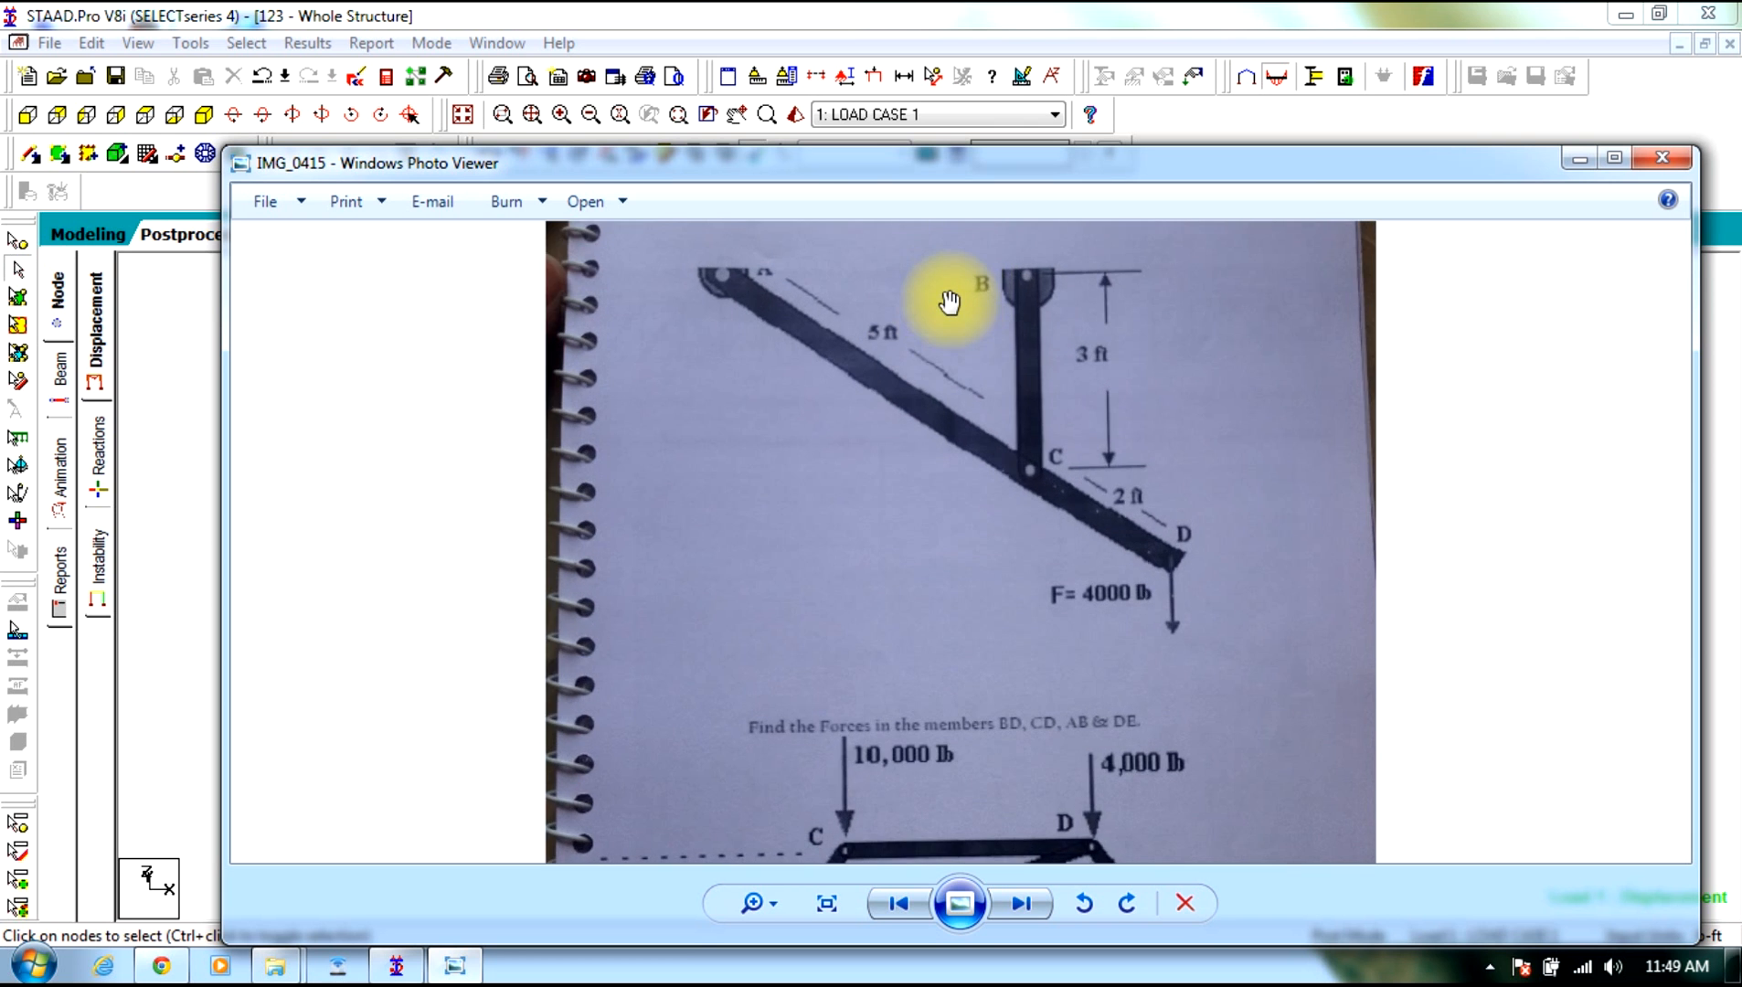
scroll(977, 378, down, 2)
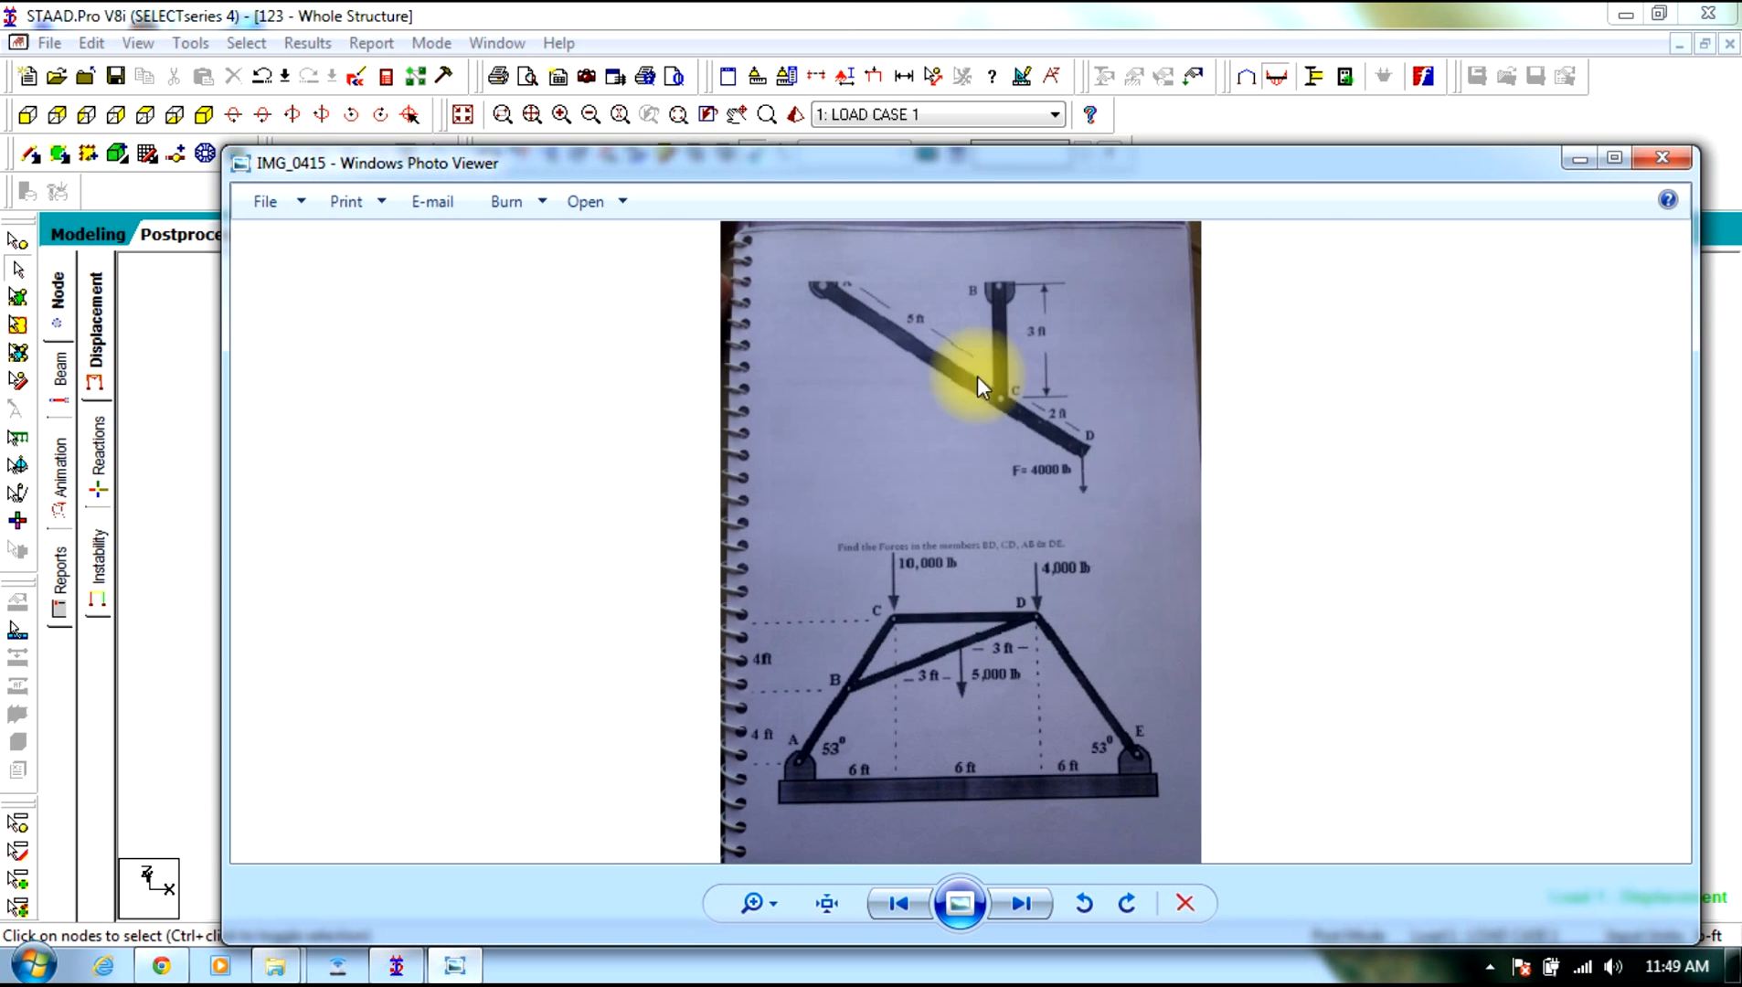
click(1586, 162)
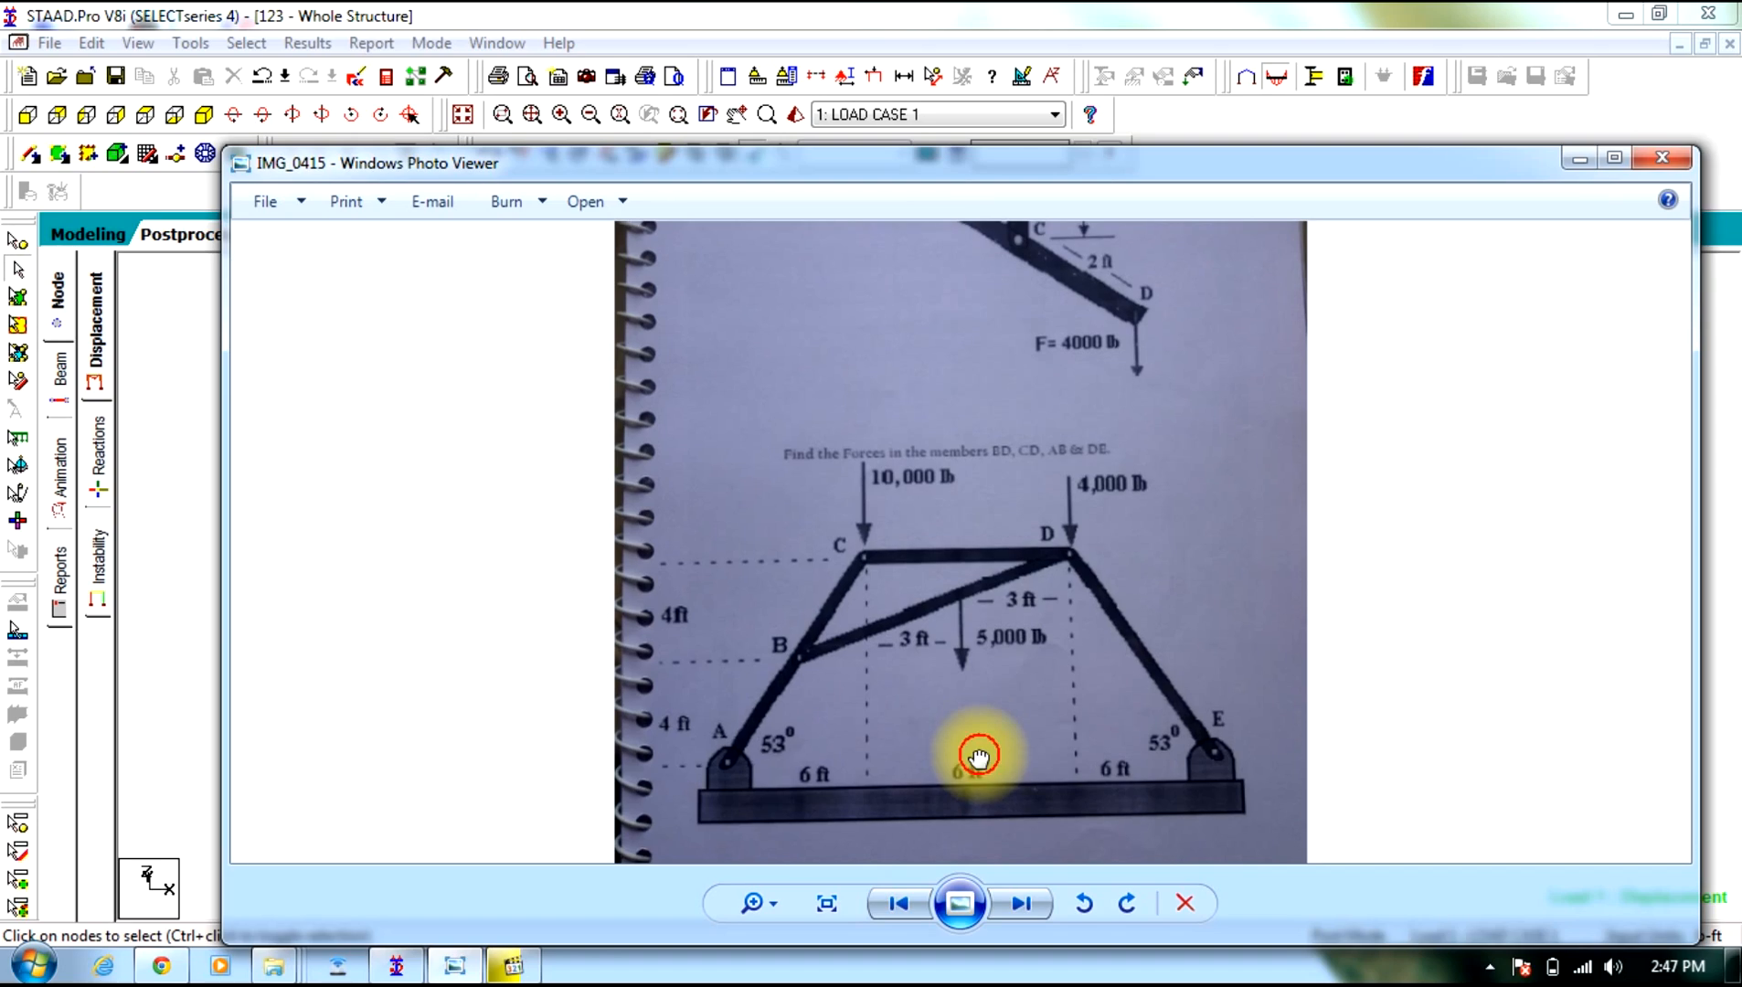
Examine the dimensions and loads of truss ABCDE in IMG_0415, and return to the STAAD.Pro model
drag(980, 759, 977, 712)
scroll(1022, 671, up, 1)
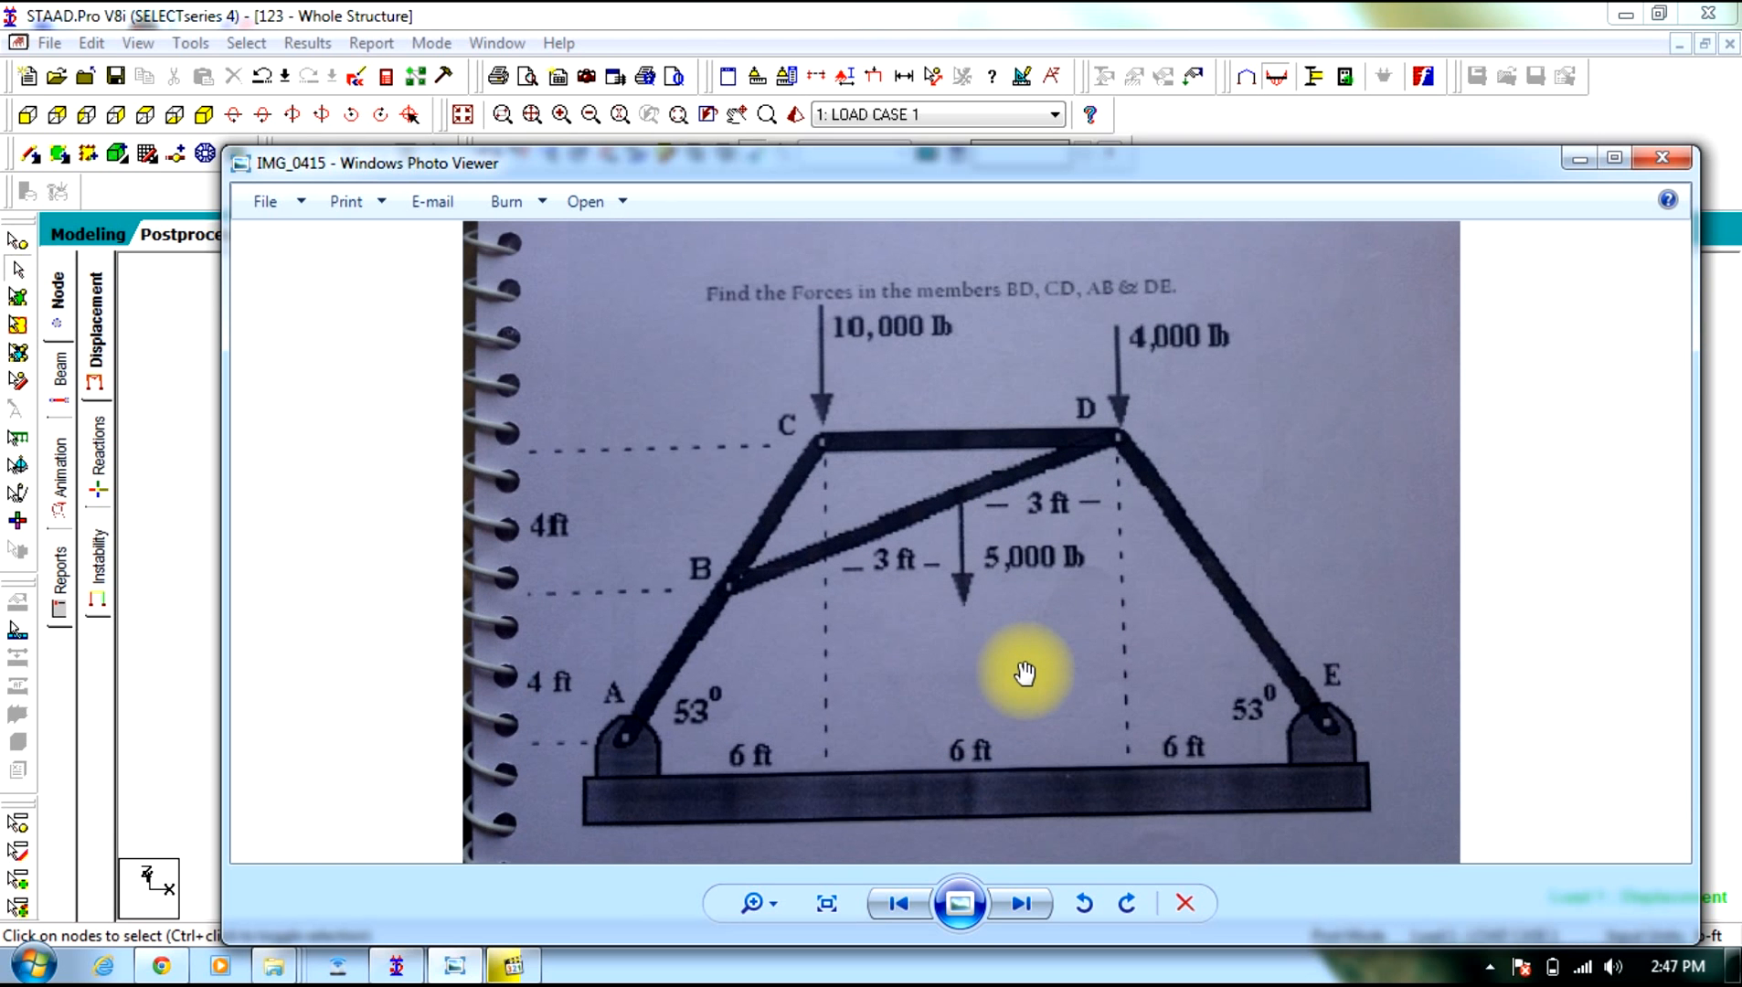
drag(970, 579, 984, 543)
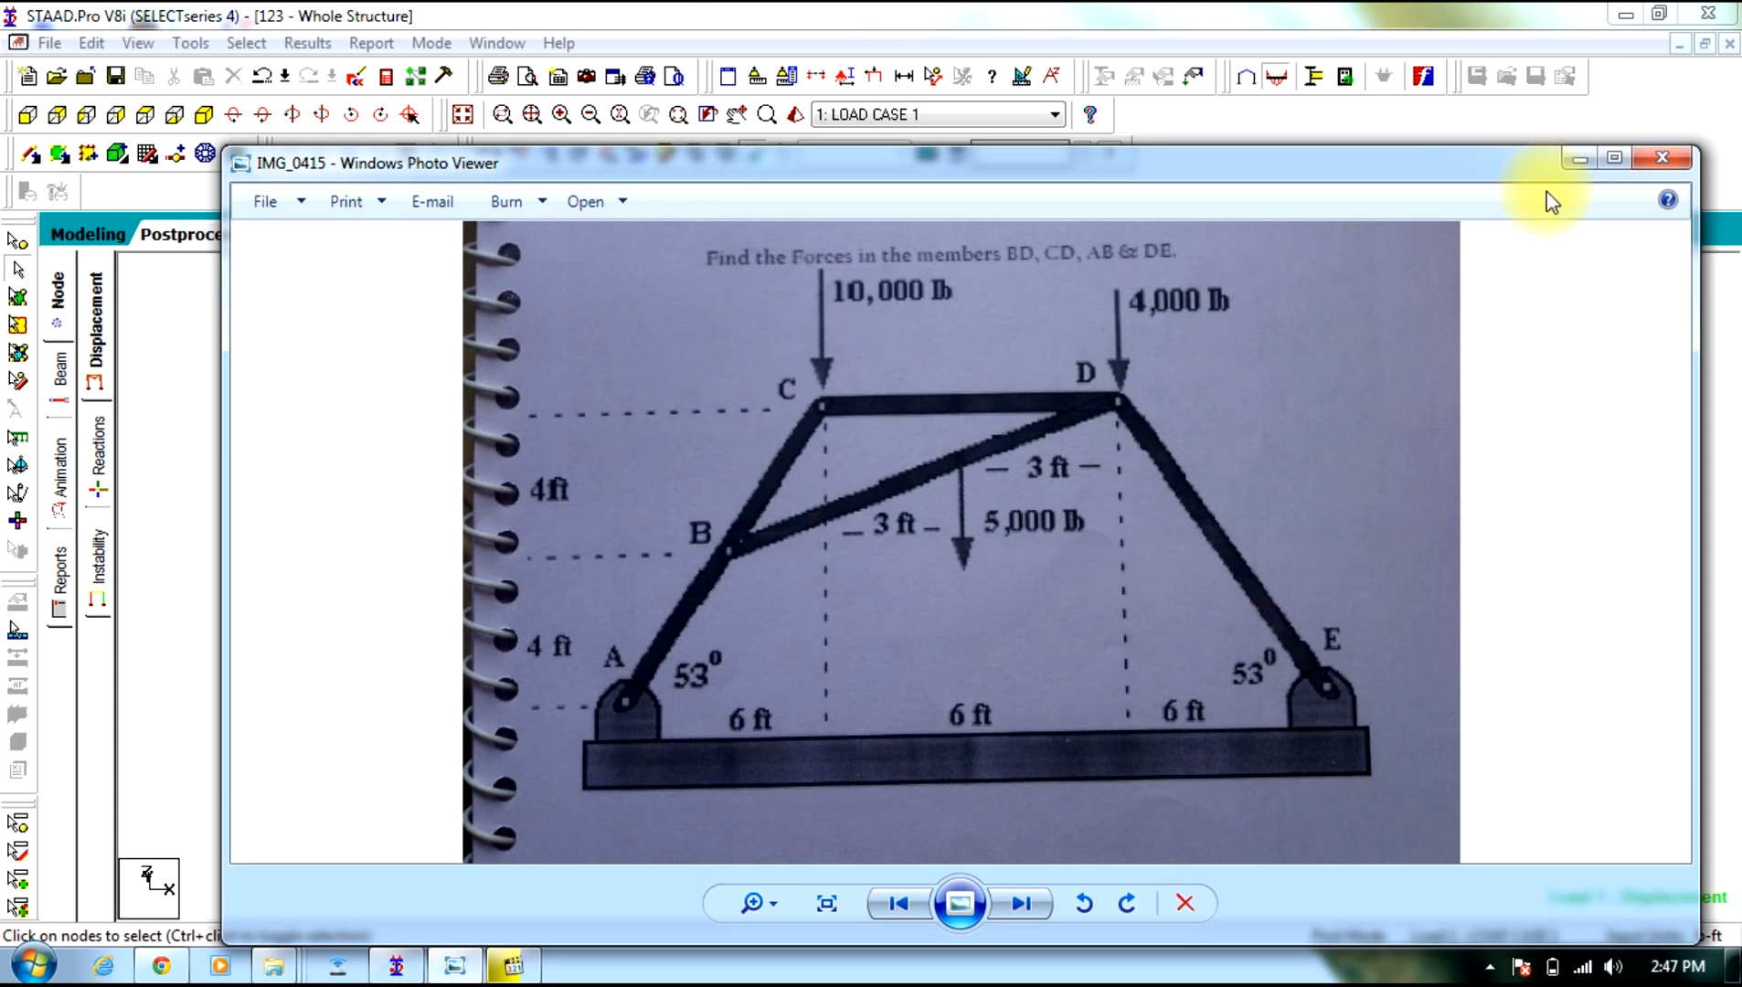
click(1575, 161)
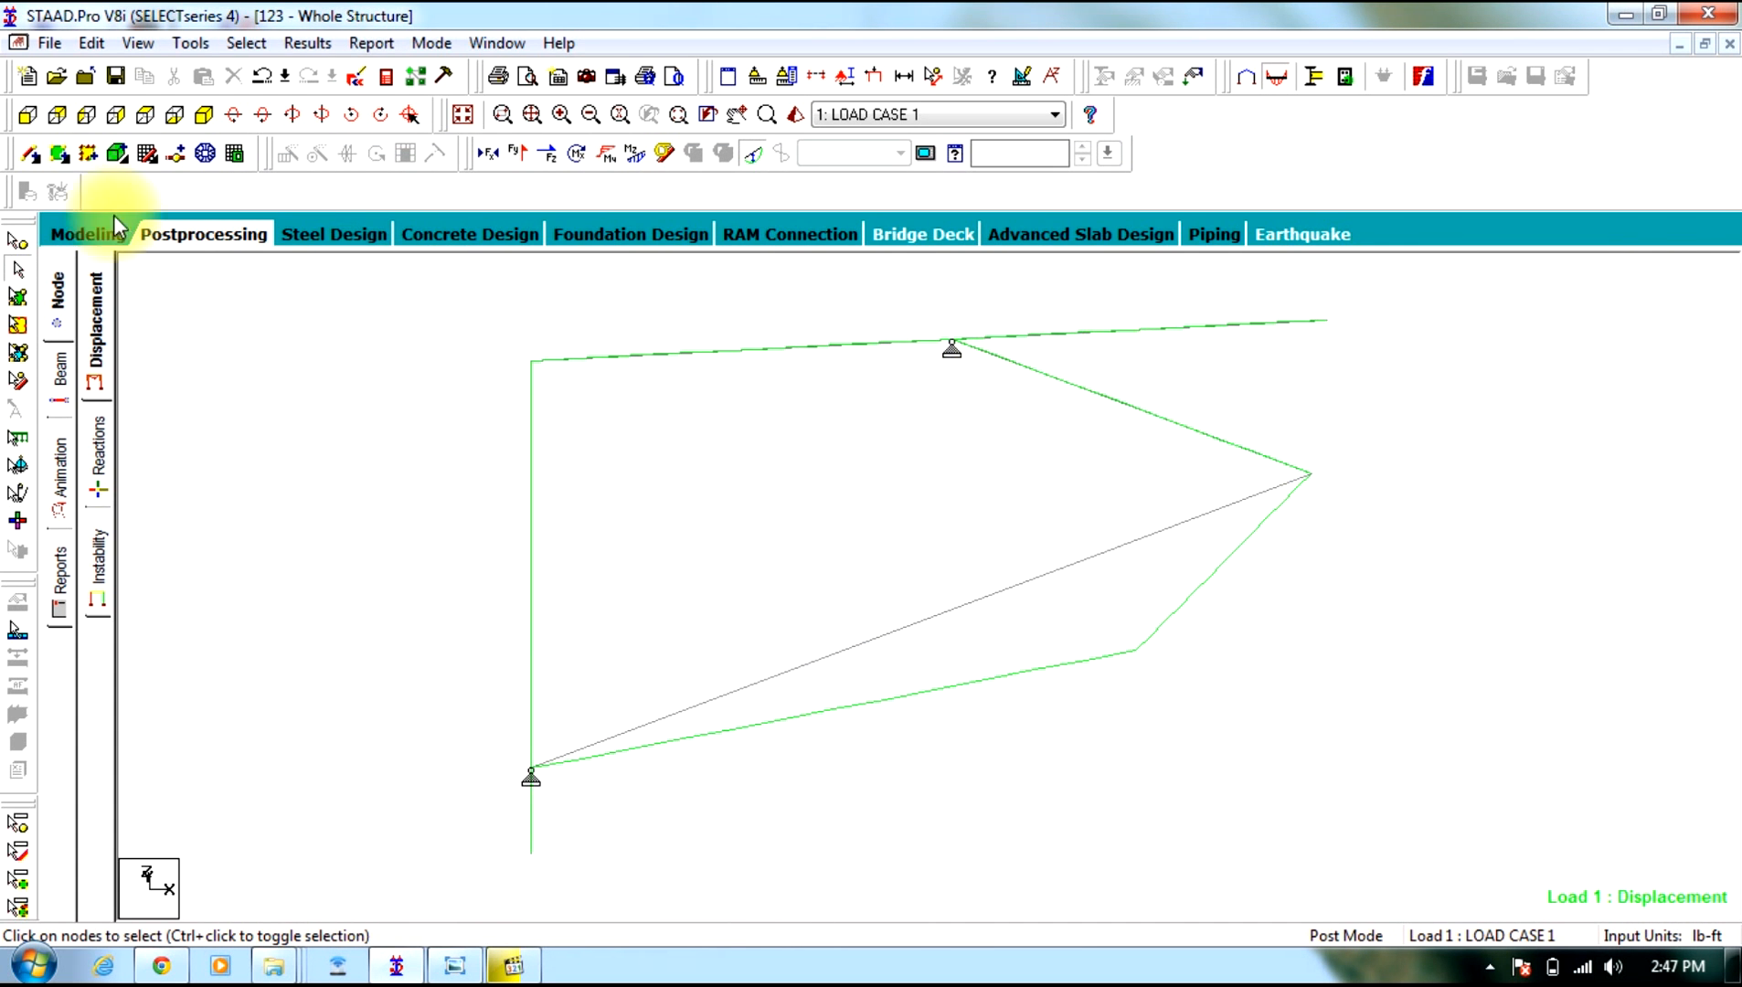
Create a new Truss model named 567 with foot and pound units, starting with Add Beam
click(52, 43)
click(110, 92)
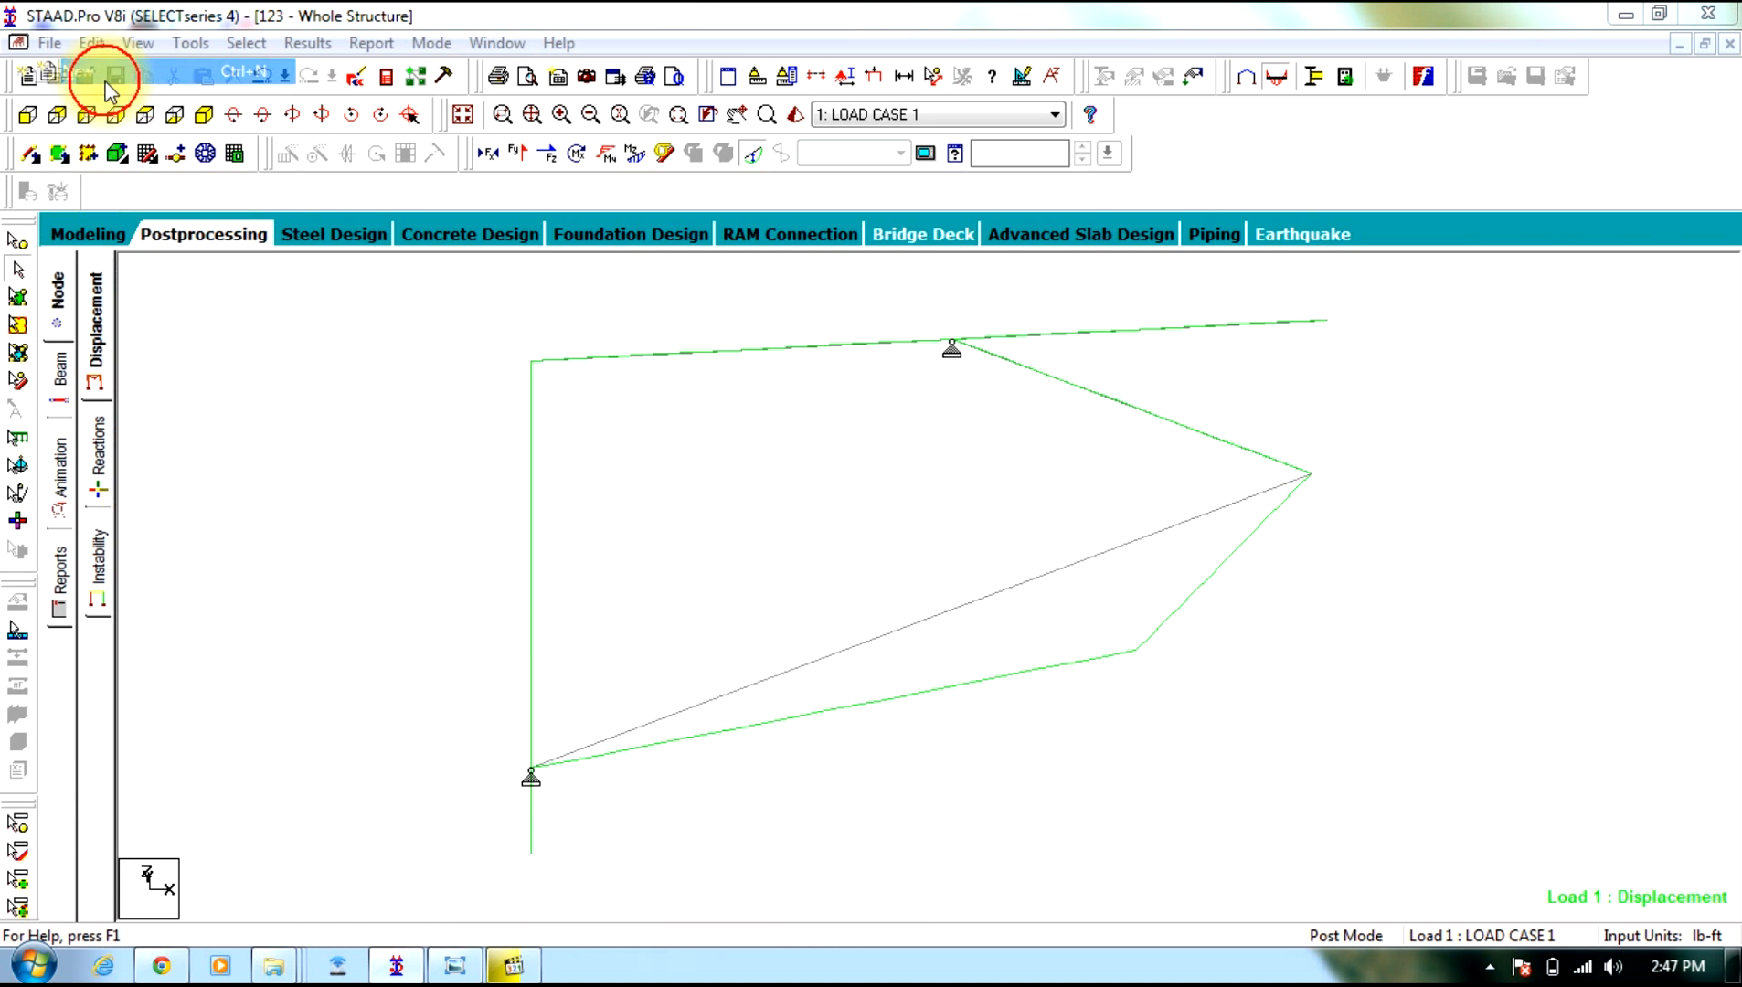
click(631, 345)
double_click(1043, 311)
text(567)
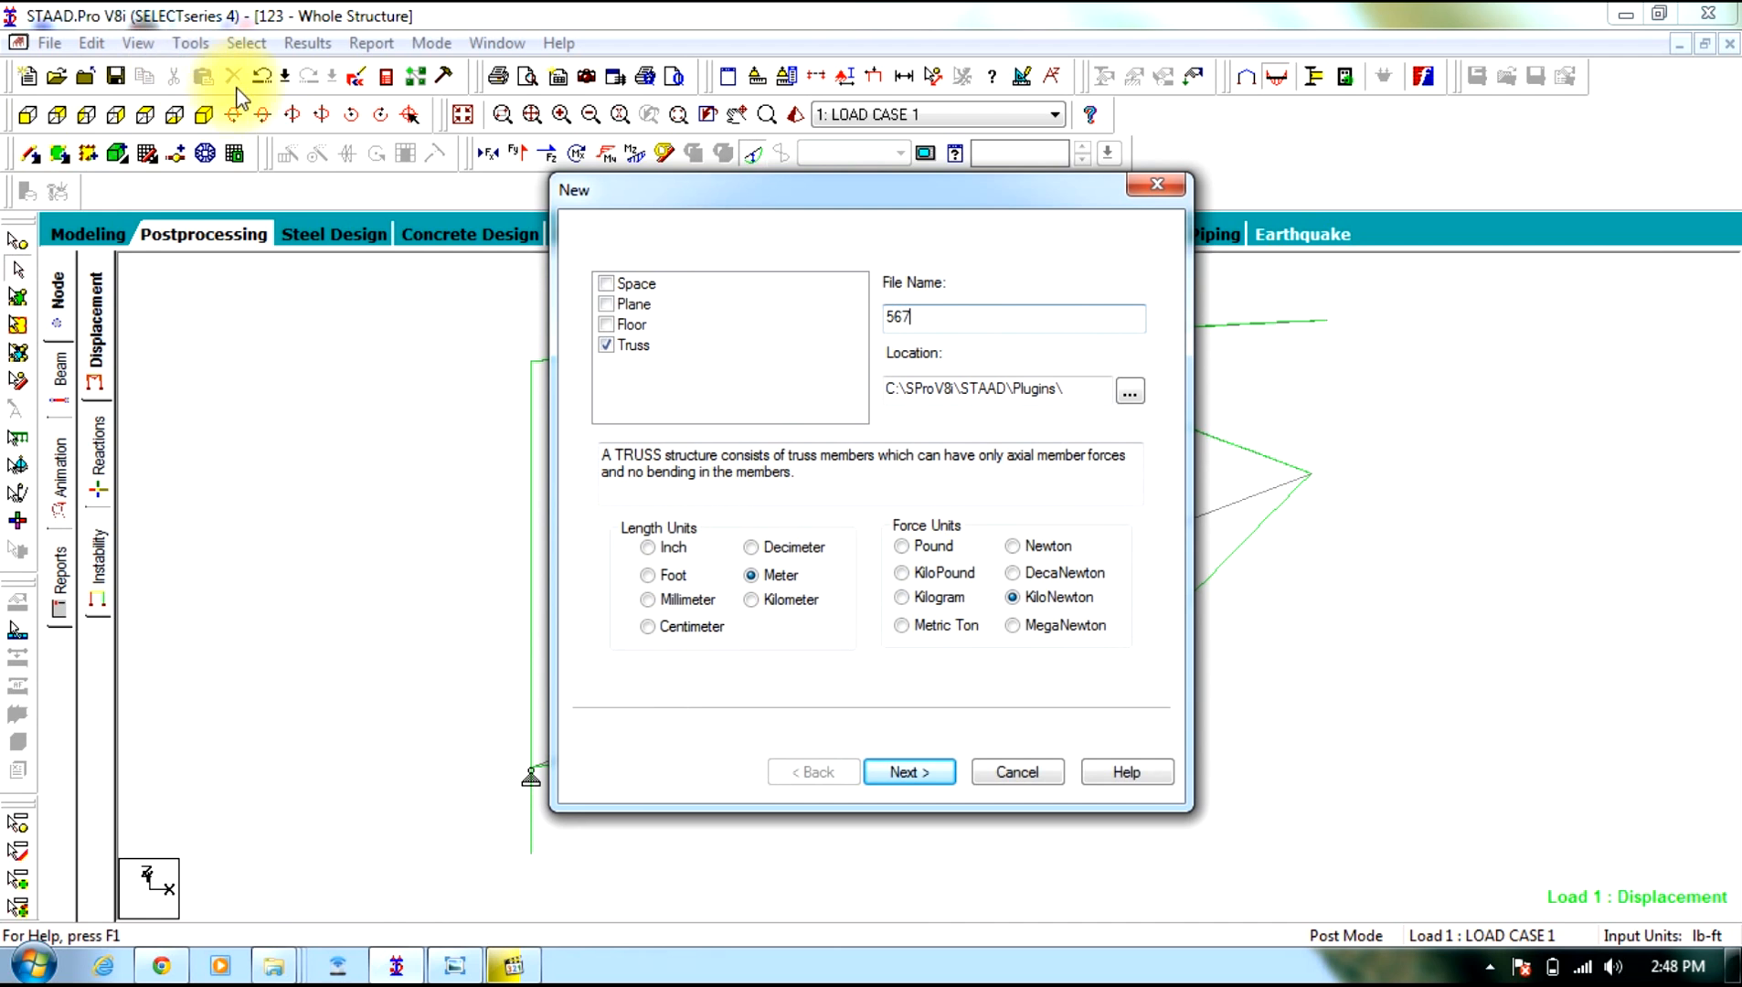
click(648, 575)
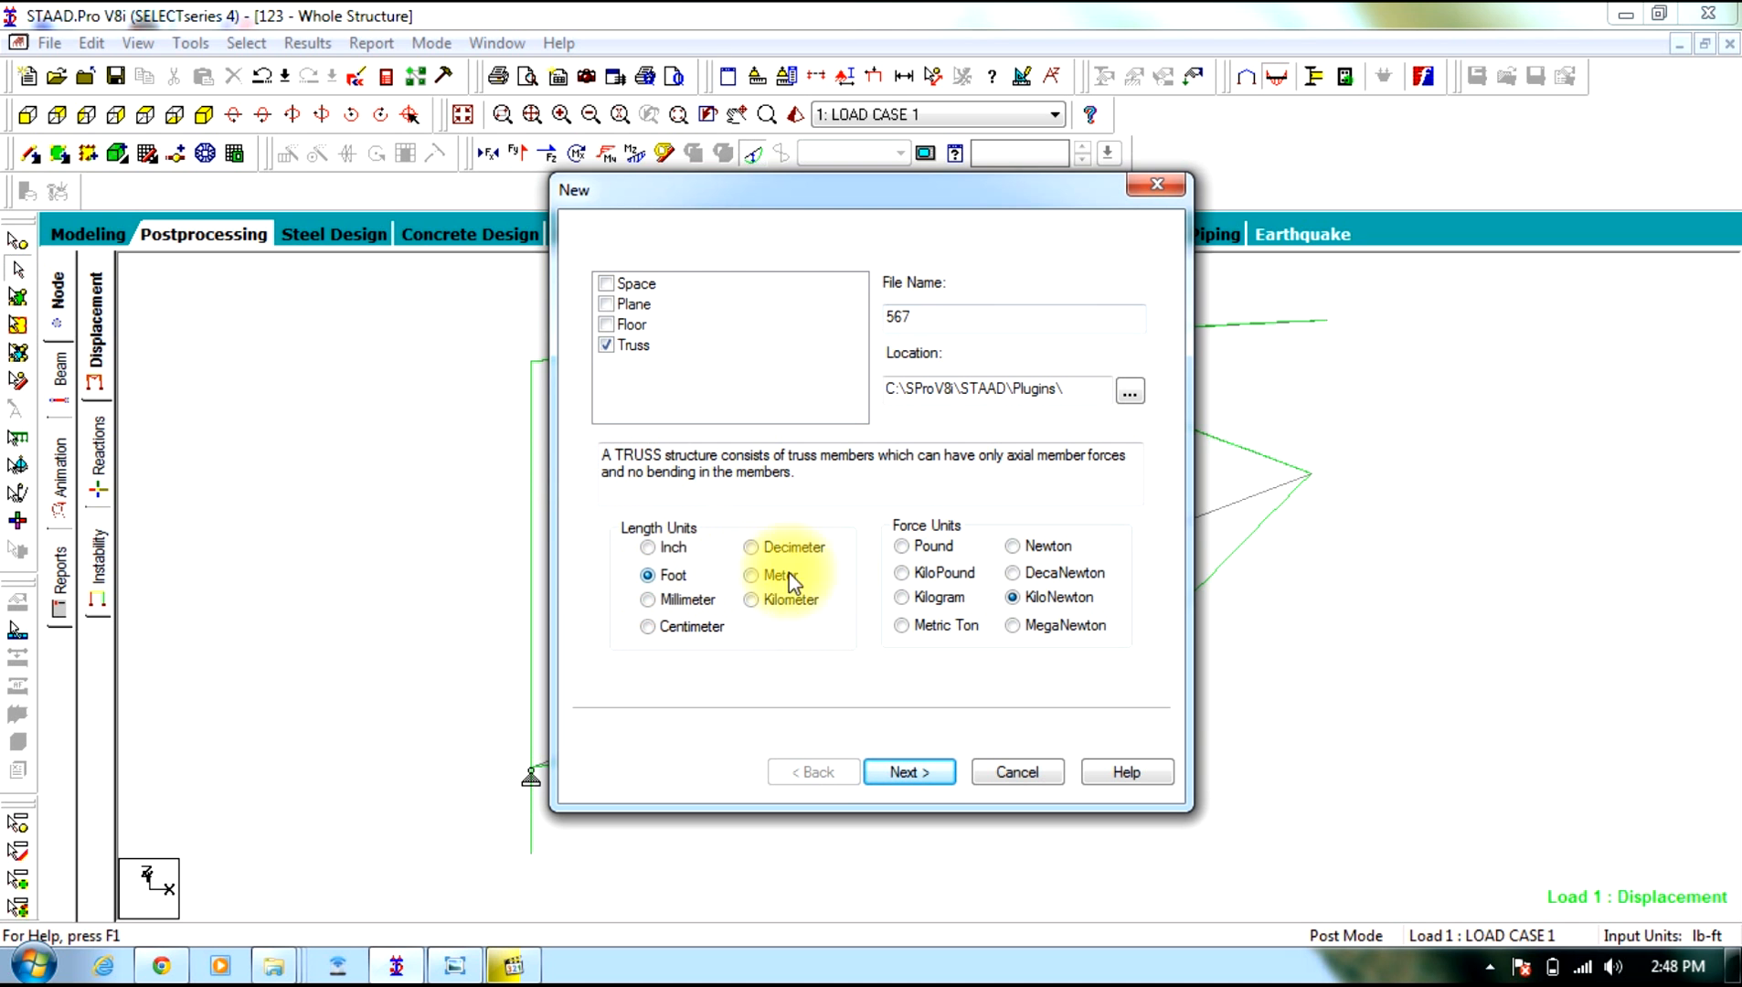
click(902, 547)
click(896, 773)
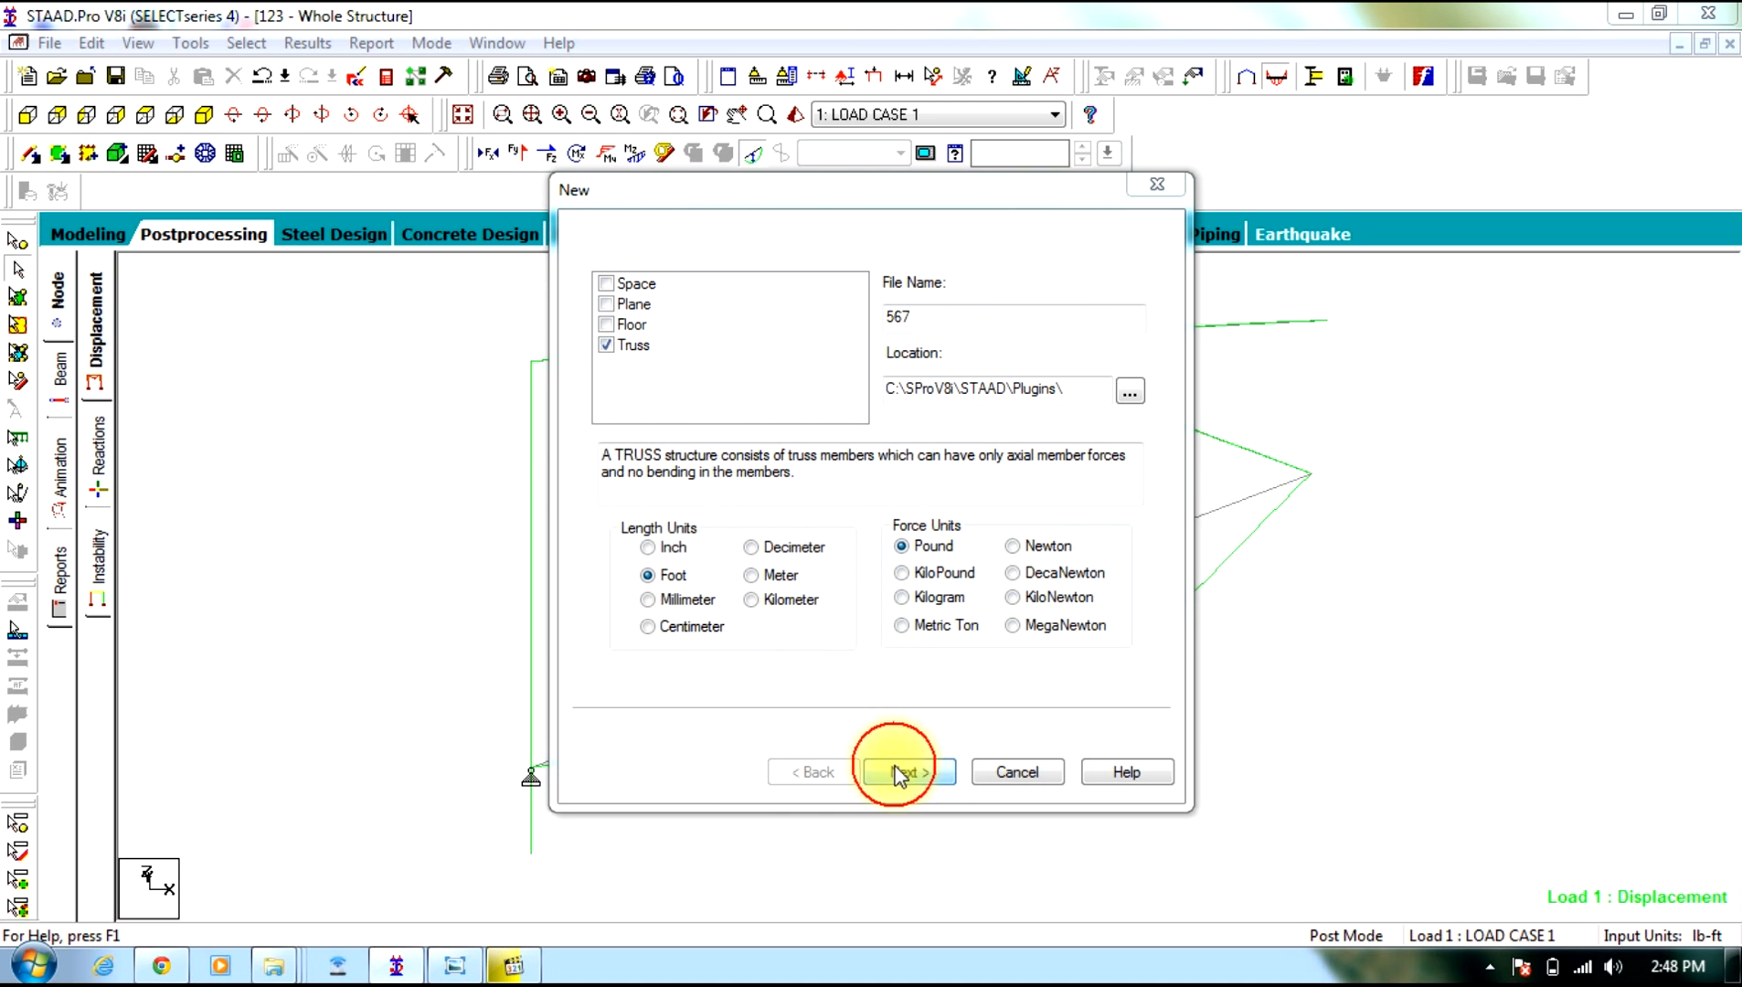
click(1102, 606)
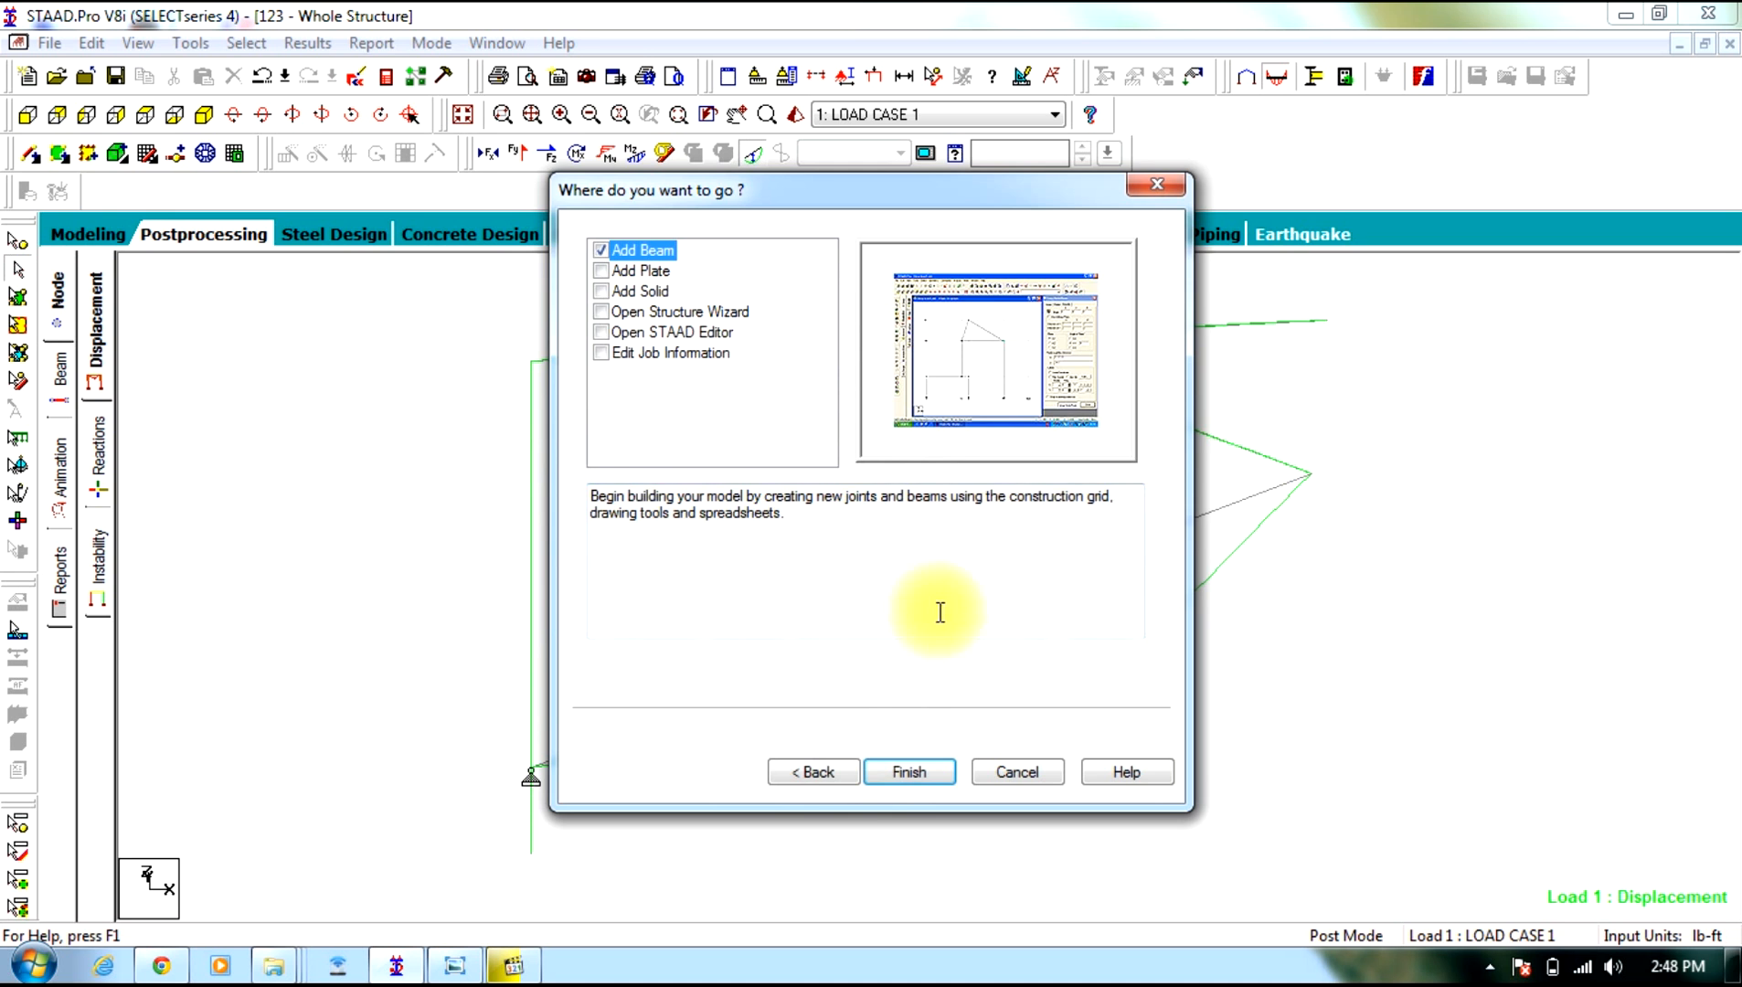
click(901, 771)
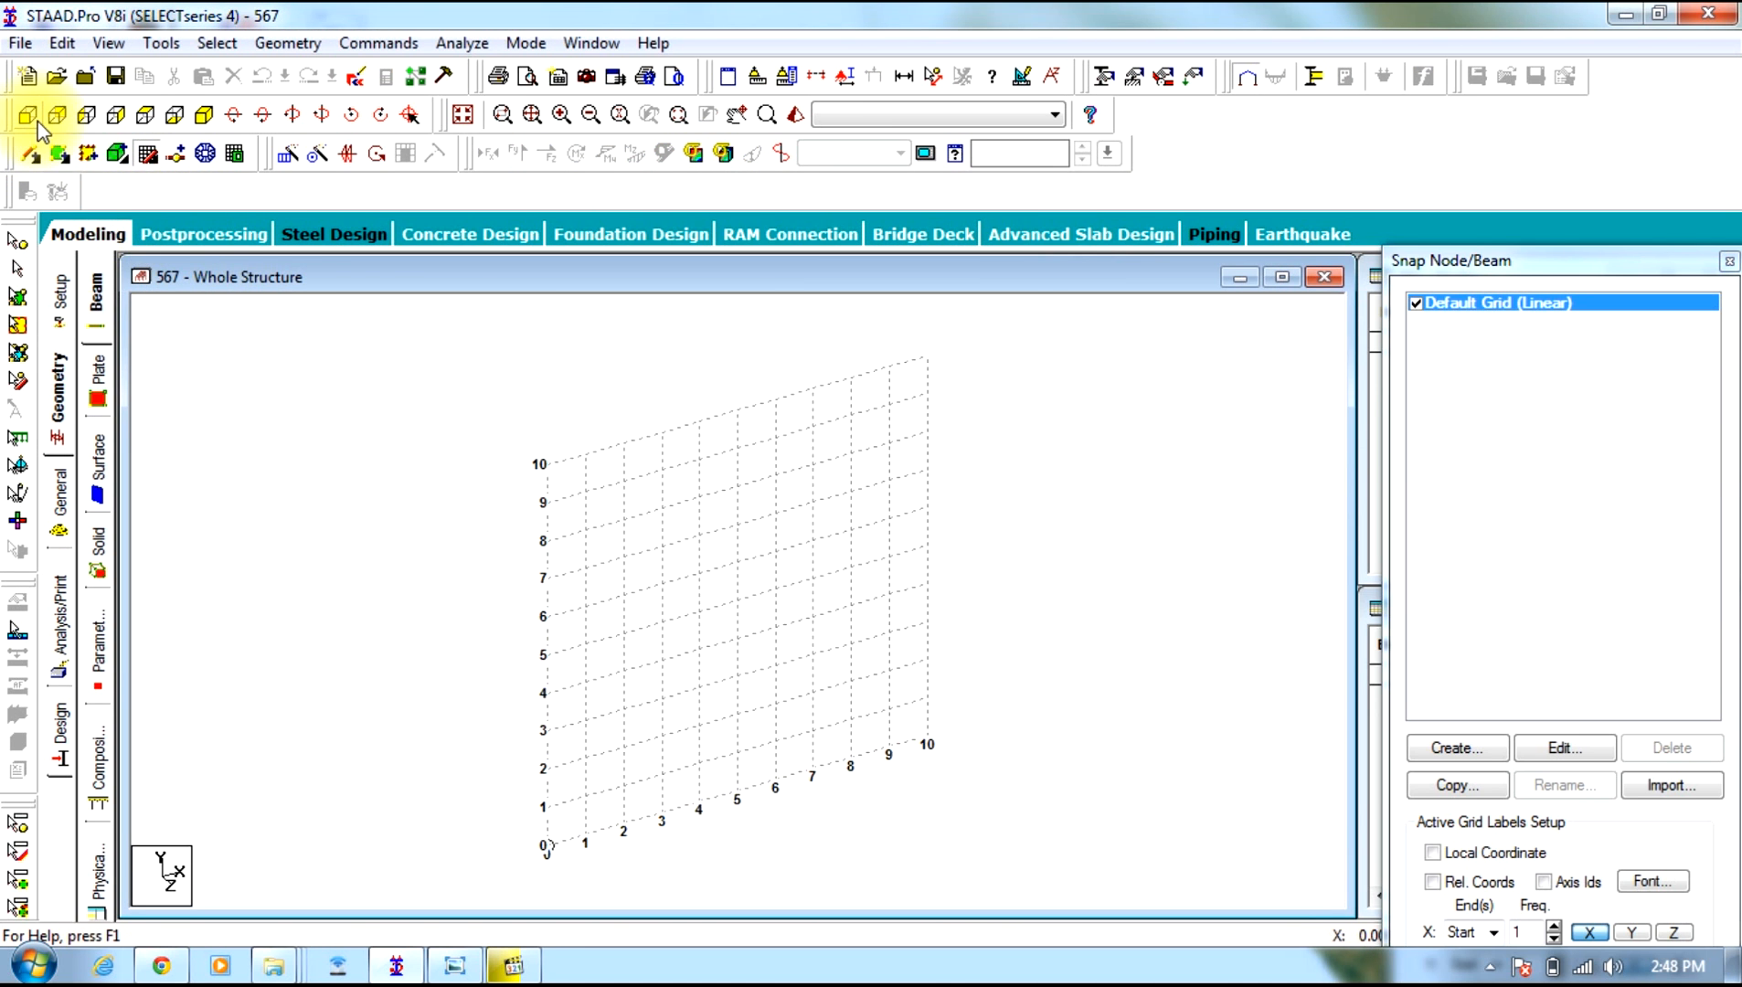
Switch to the front view and set the default grid to 20 construction lines in both X and Y
click(32, 117)
click(1567, 748)
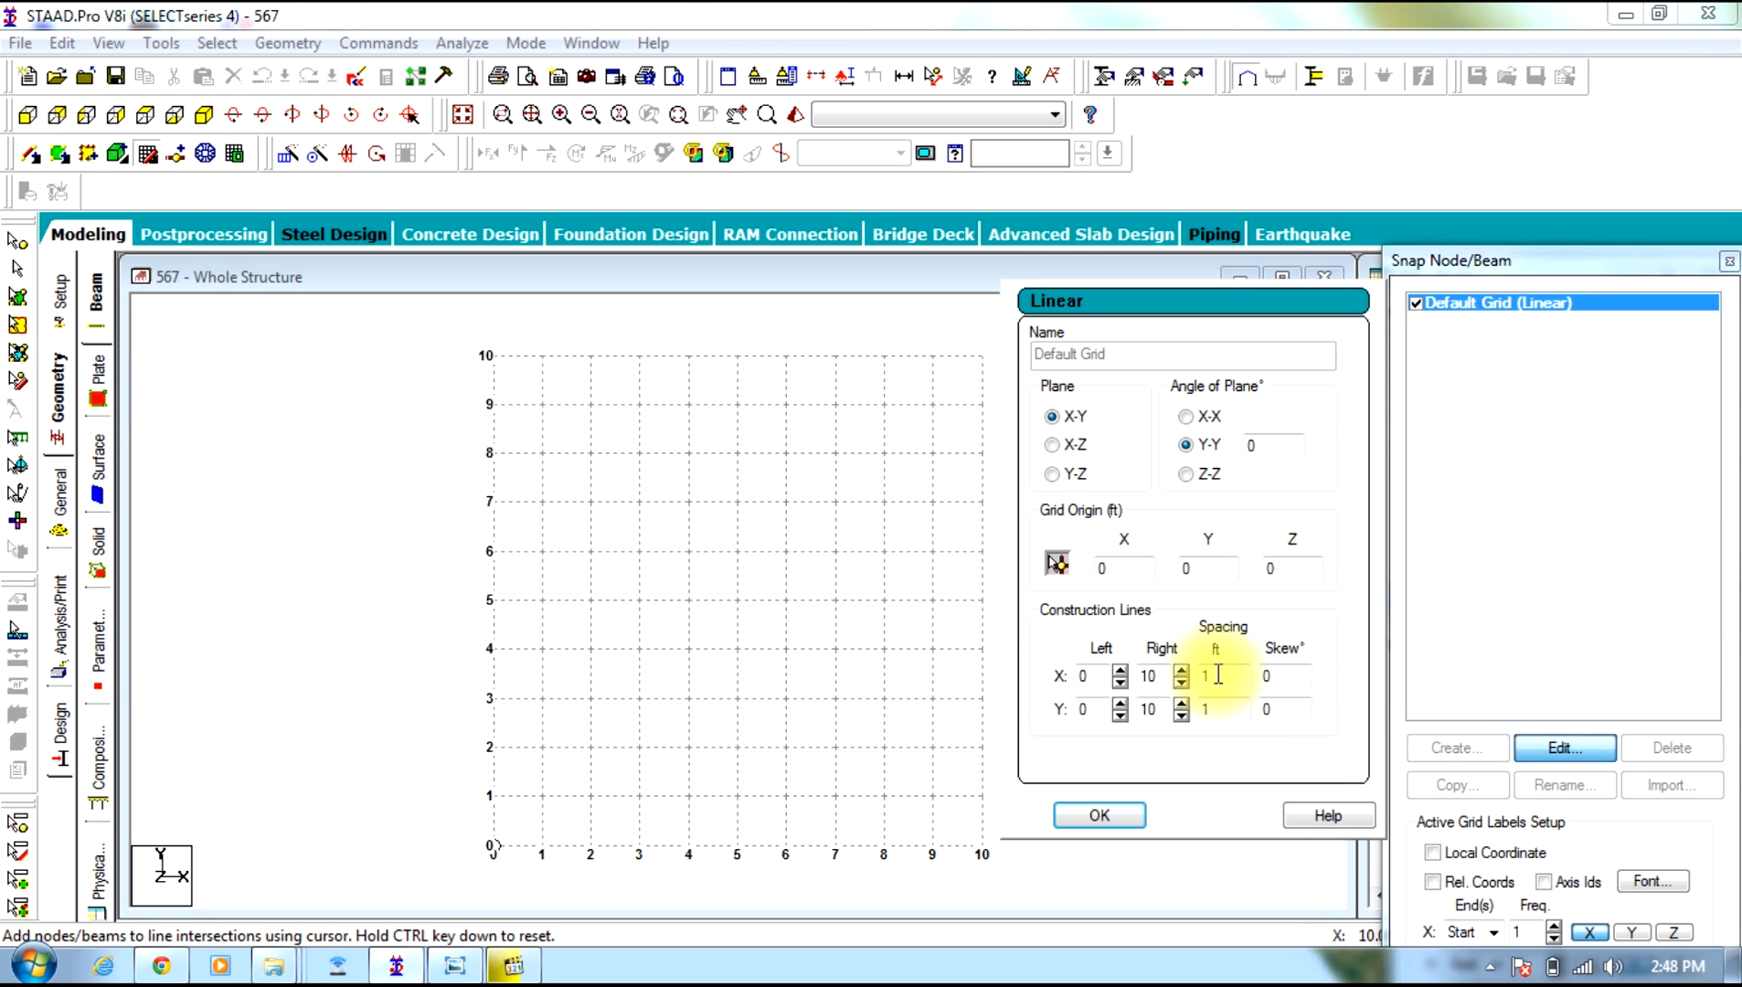
text(2)
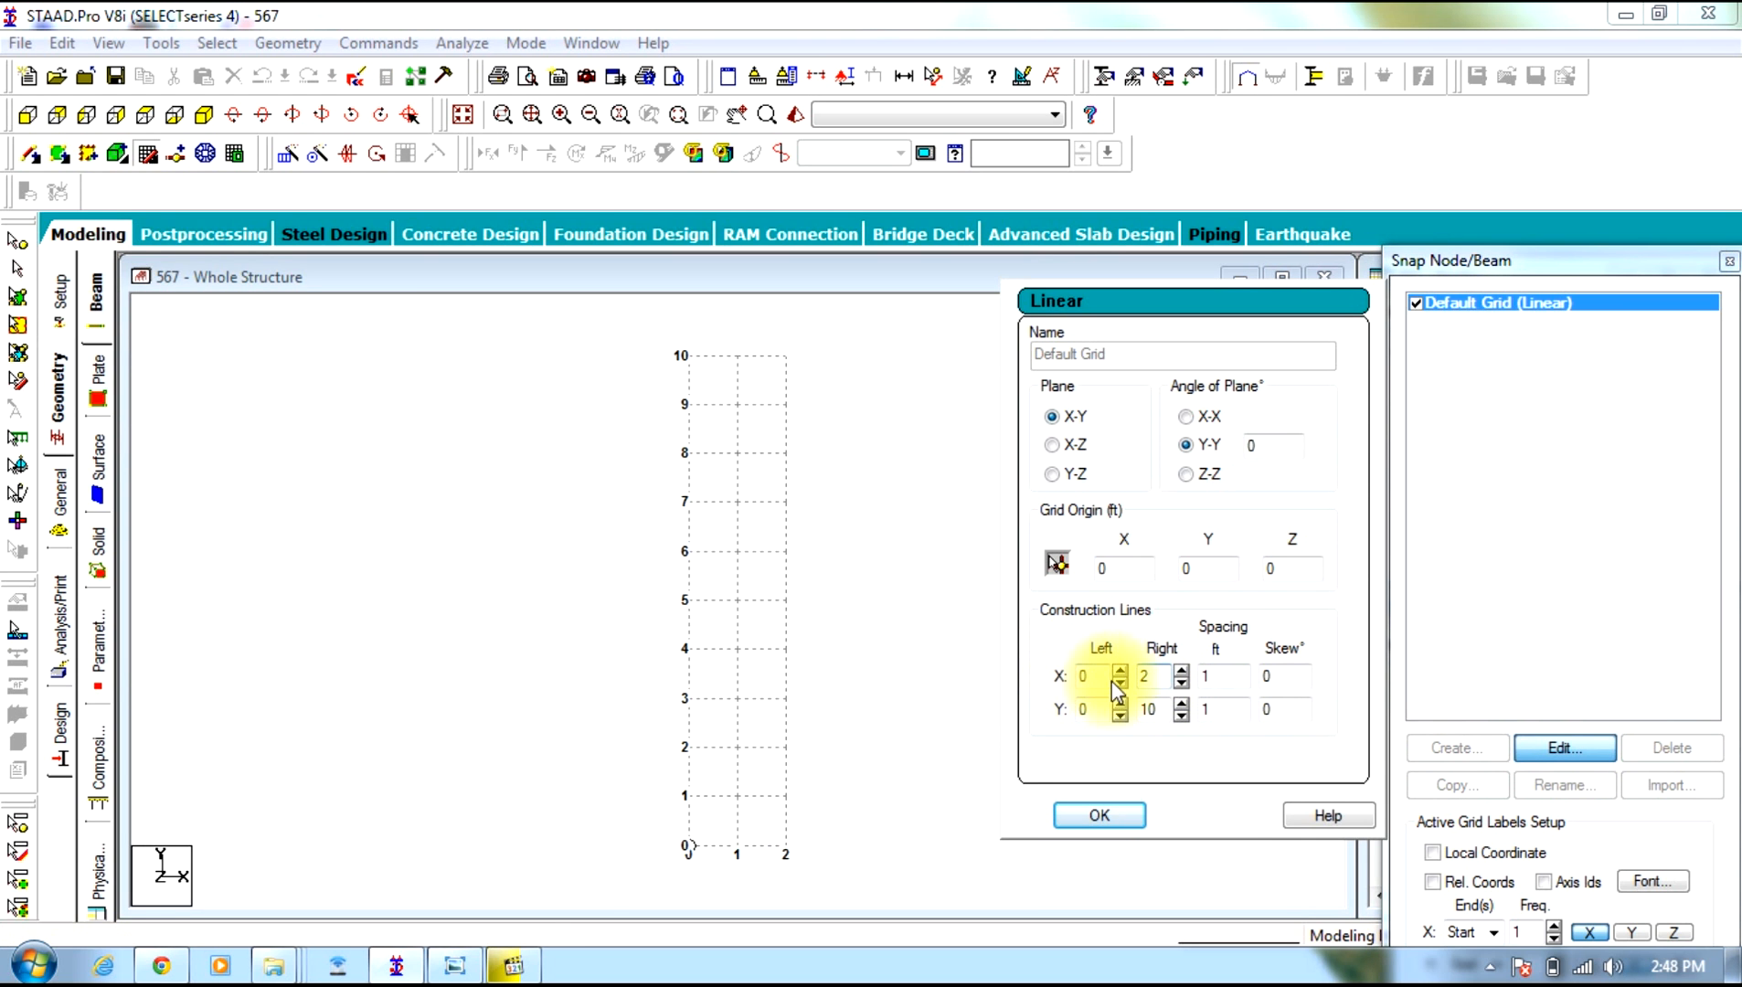
text(0)
double_click(1149, 709)
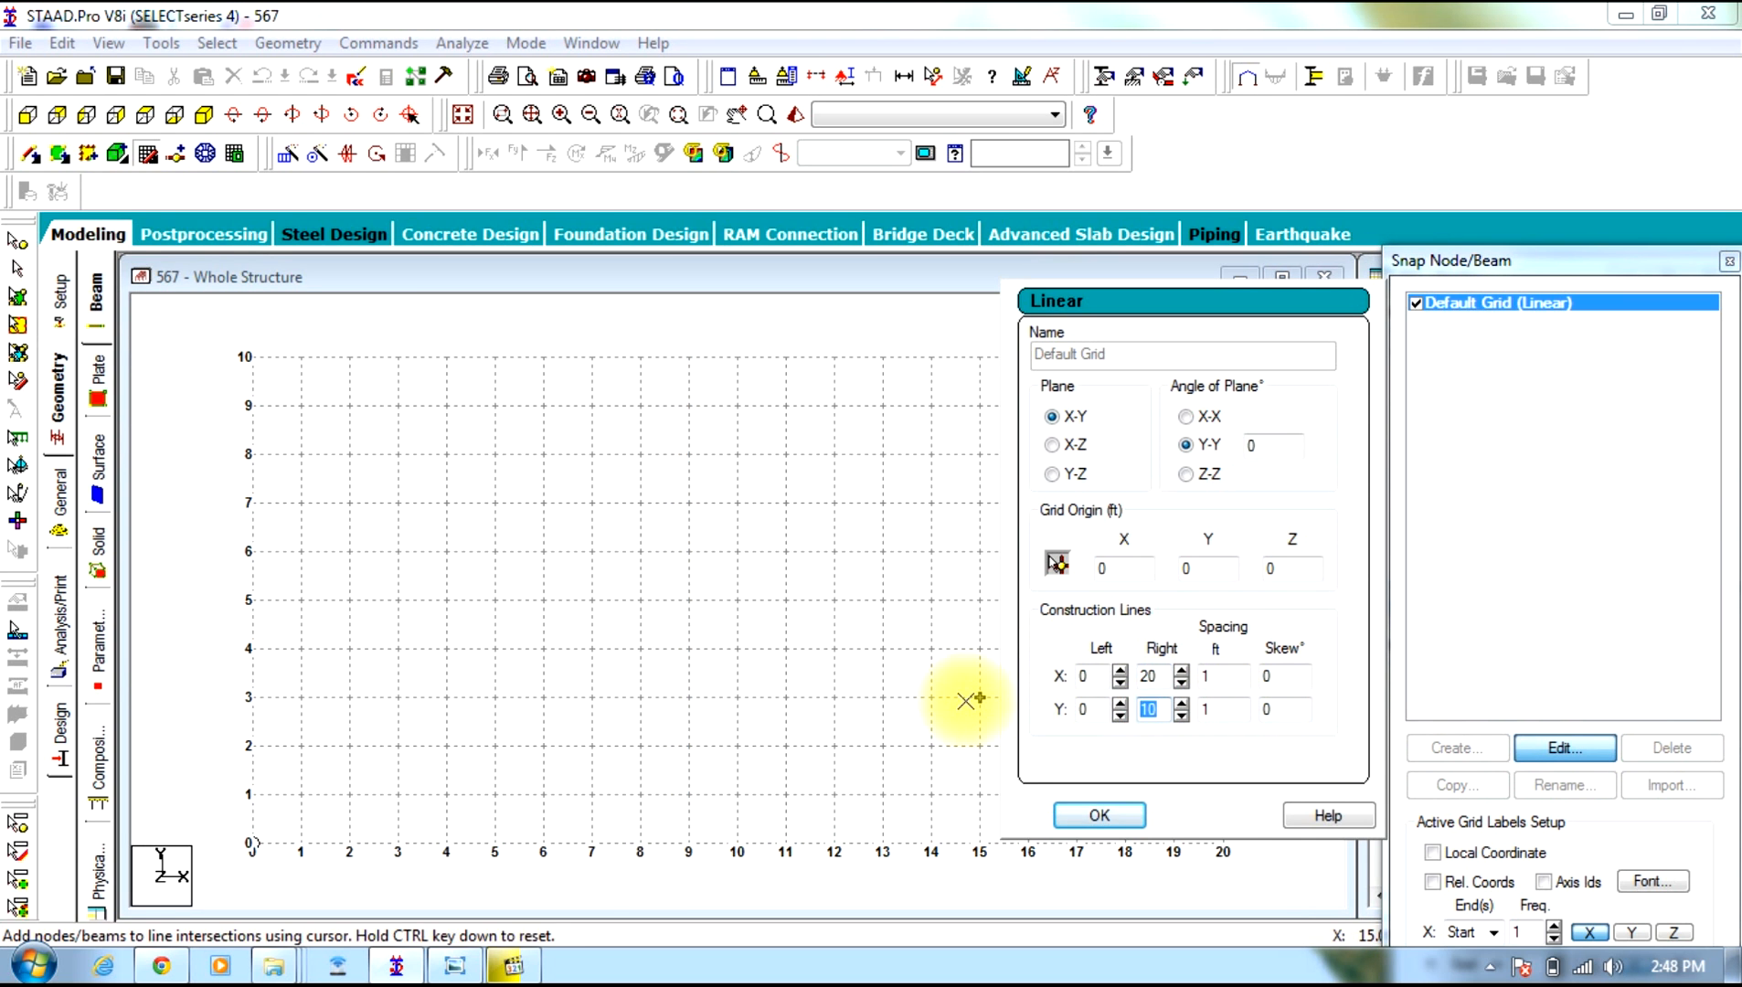
text(20)
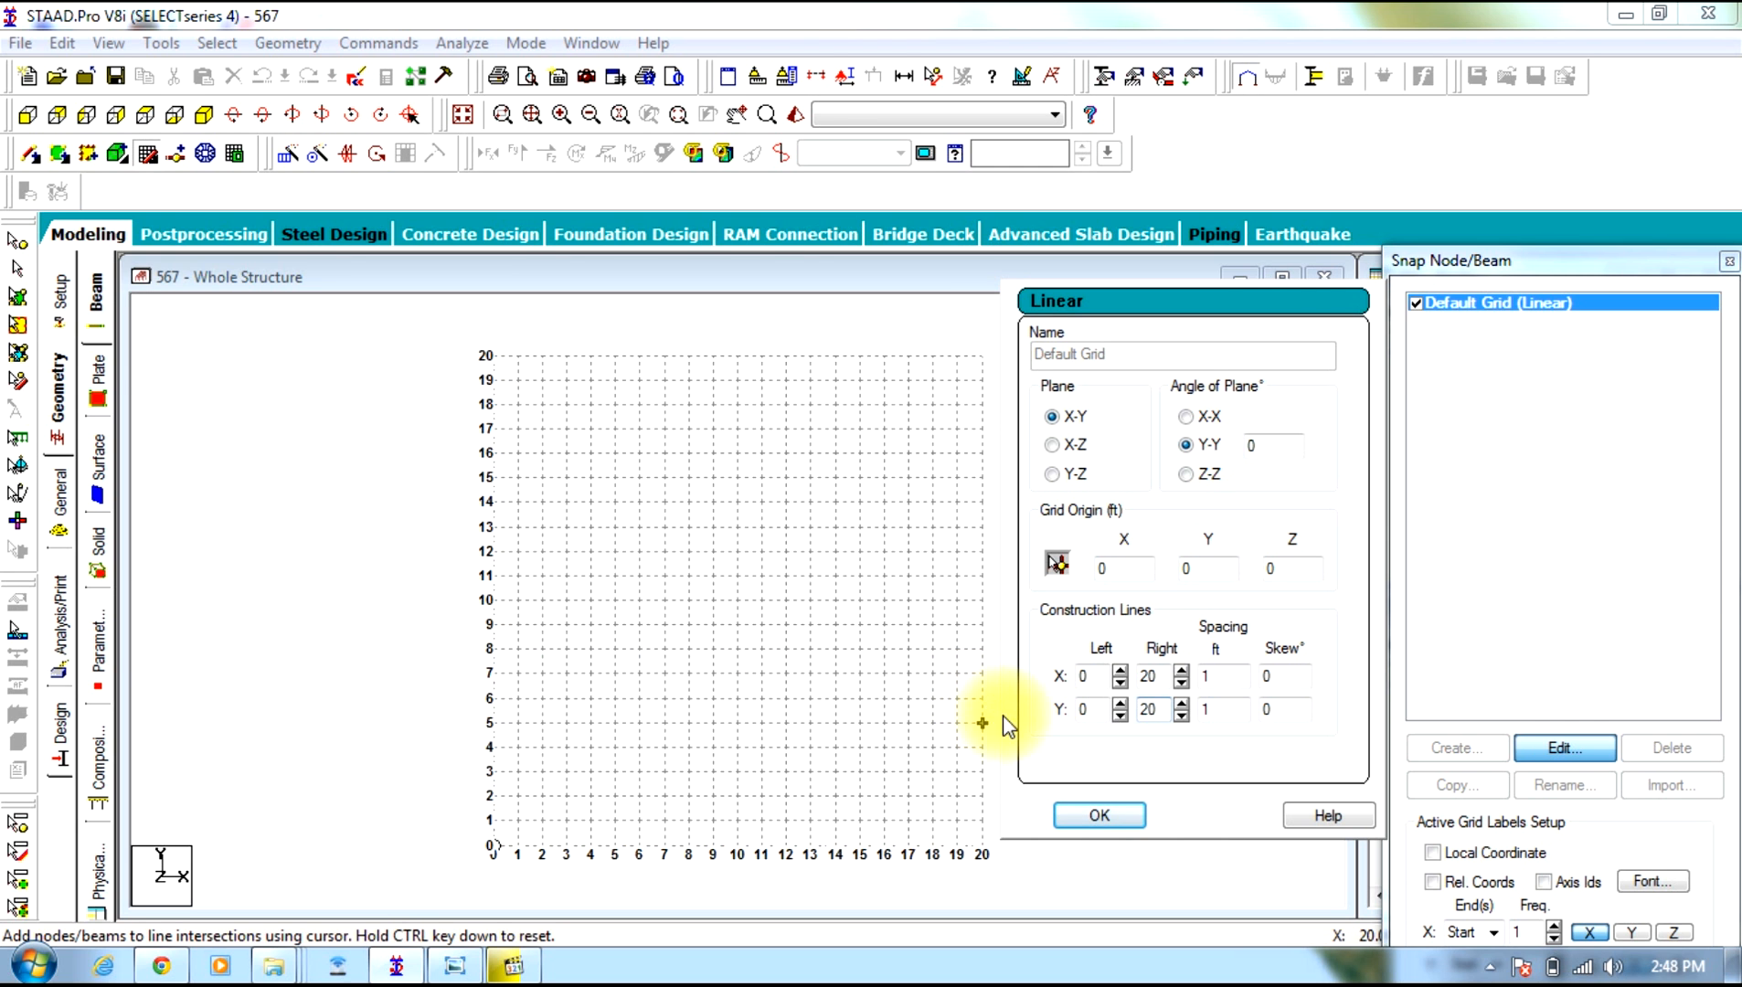
click(1117, 810)
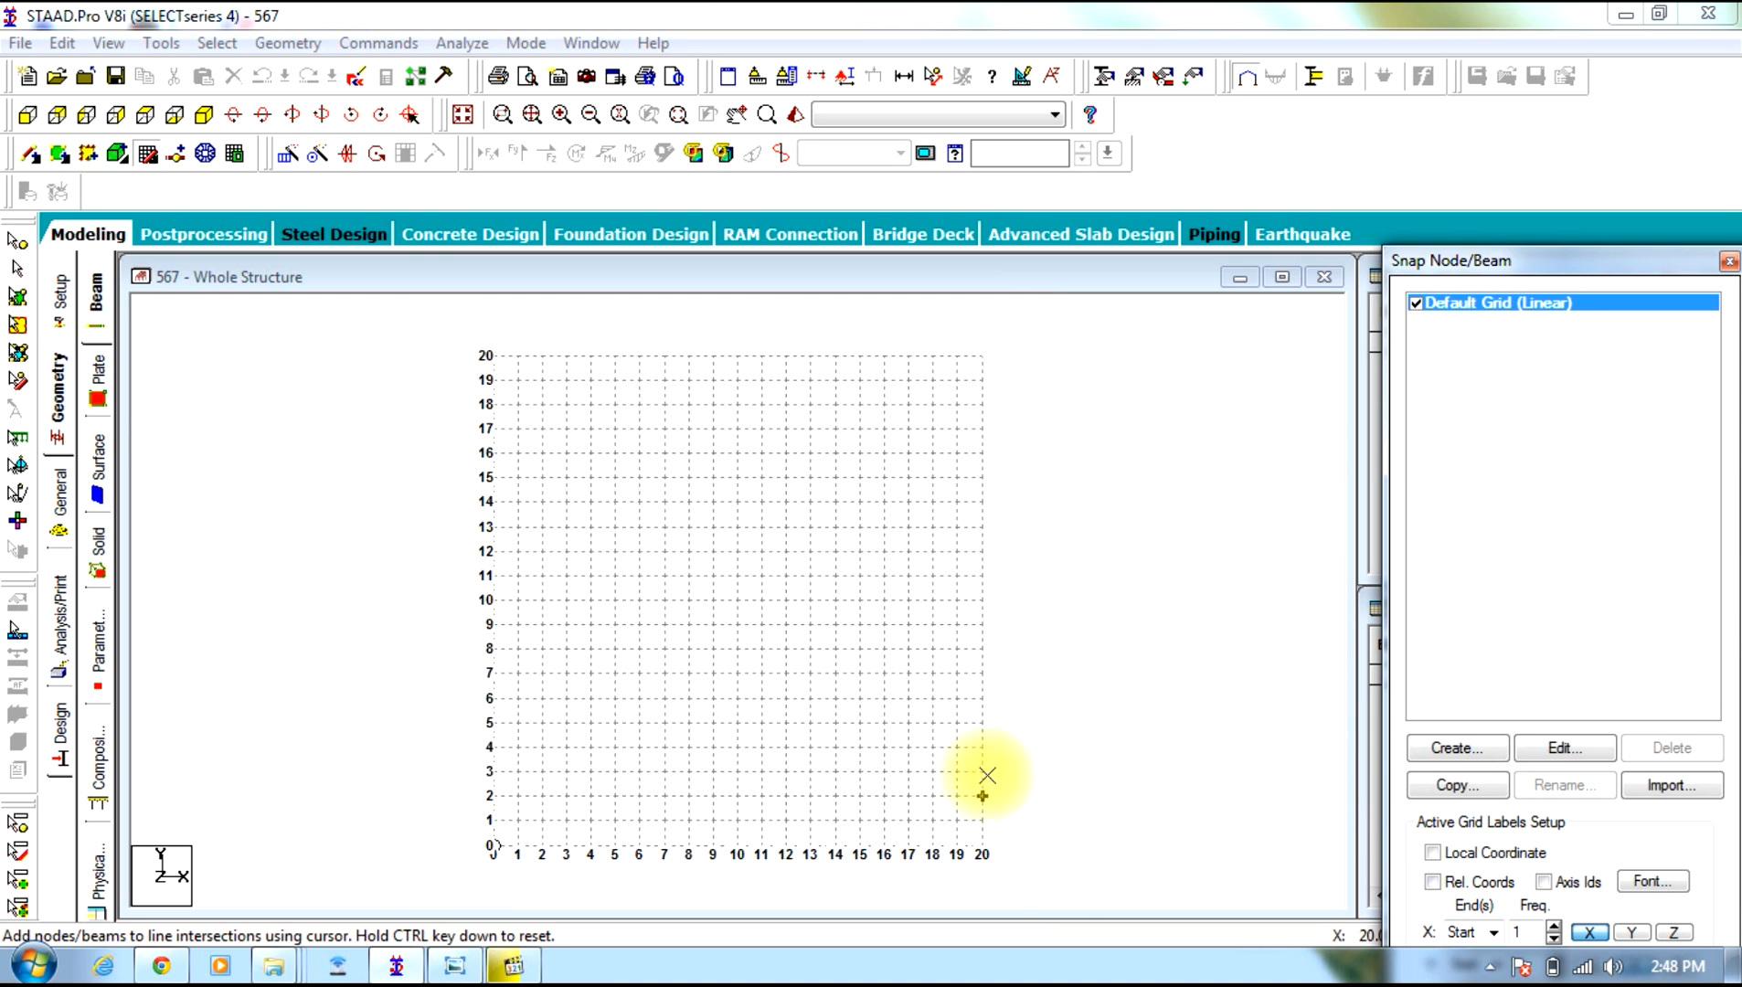
Check truss sketch IMG_0415 and draw three 6 ft base beams along the X axis with nodes at 0, 6, 12 and 18
click(457, 966)
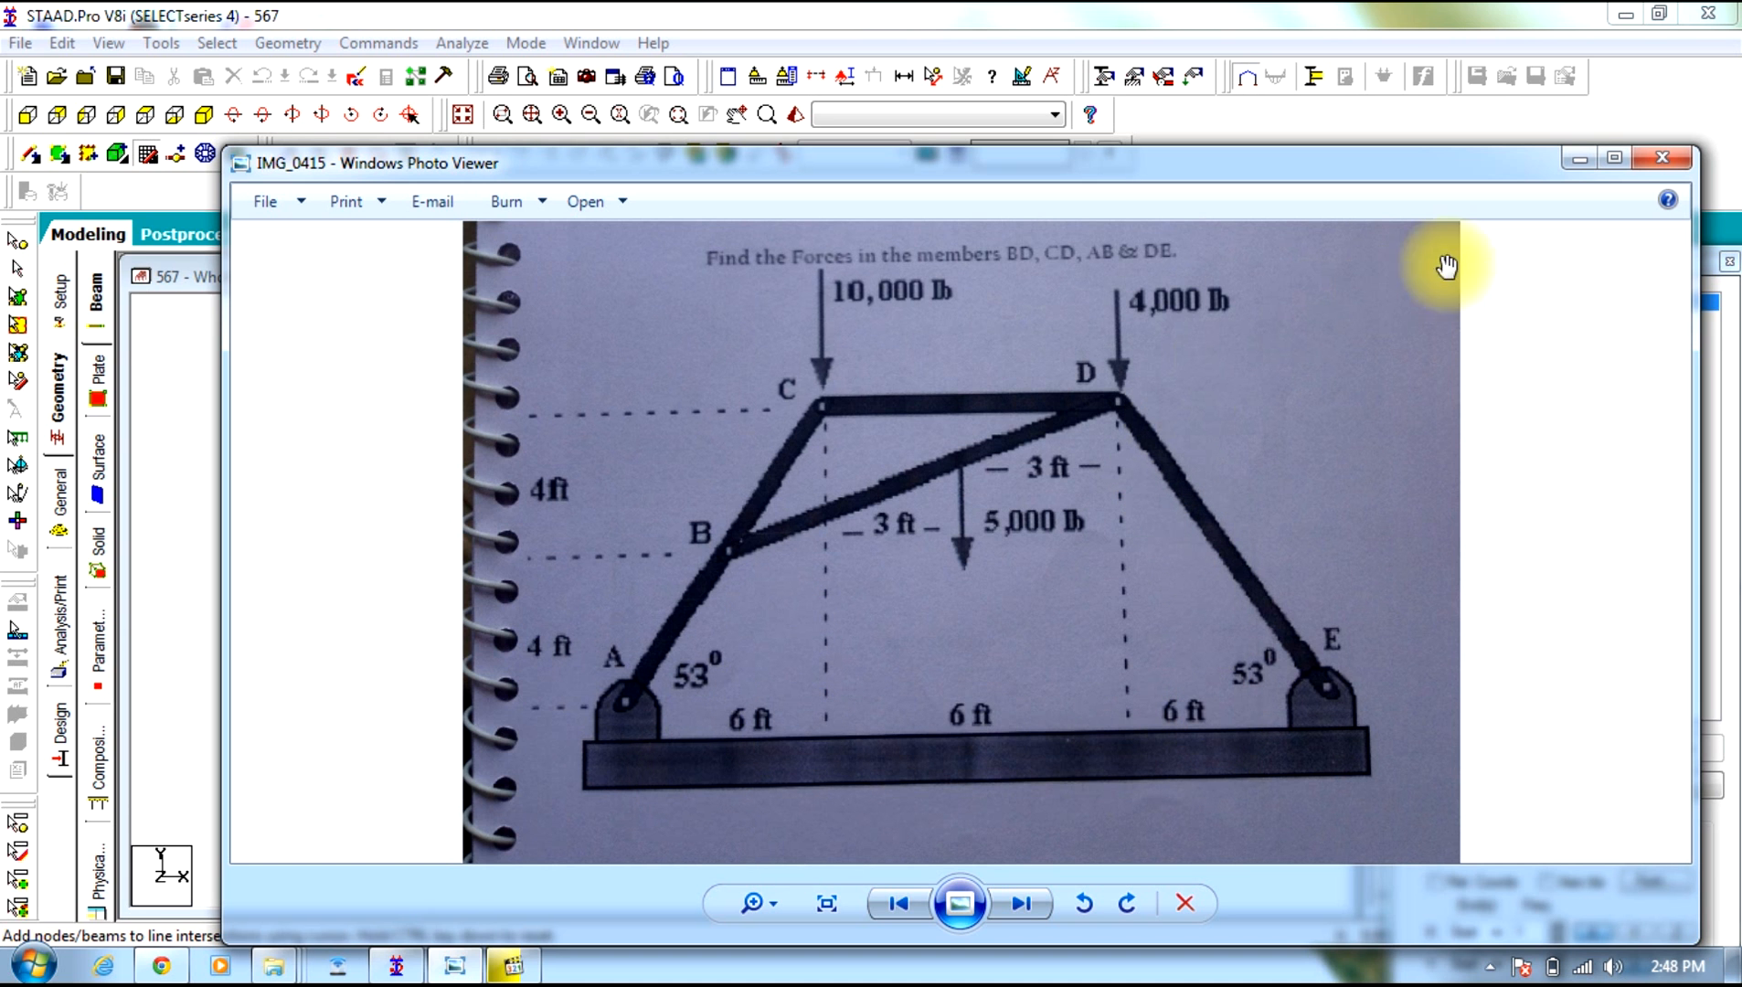
click(1572, 161)
click(494, 845)
click(640, 845)
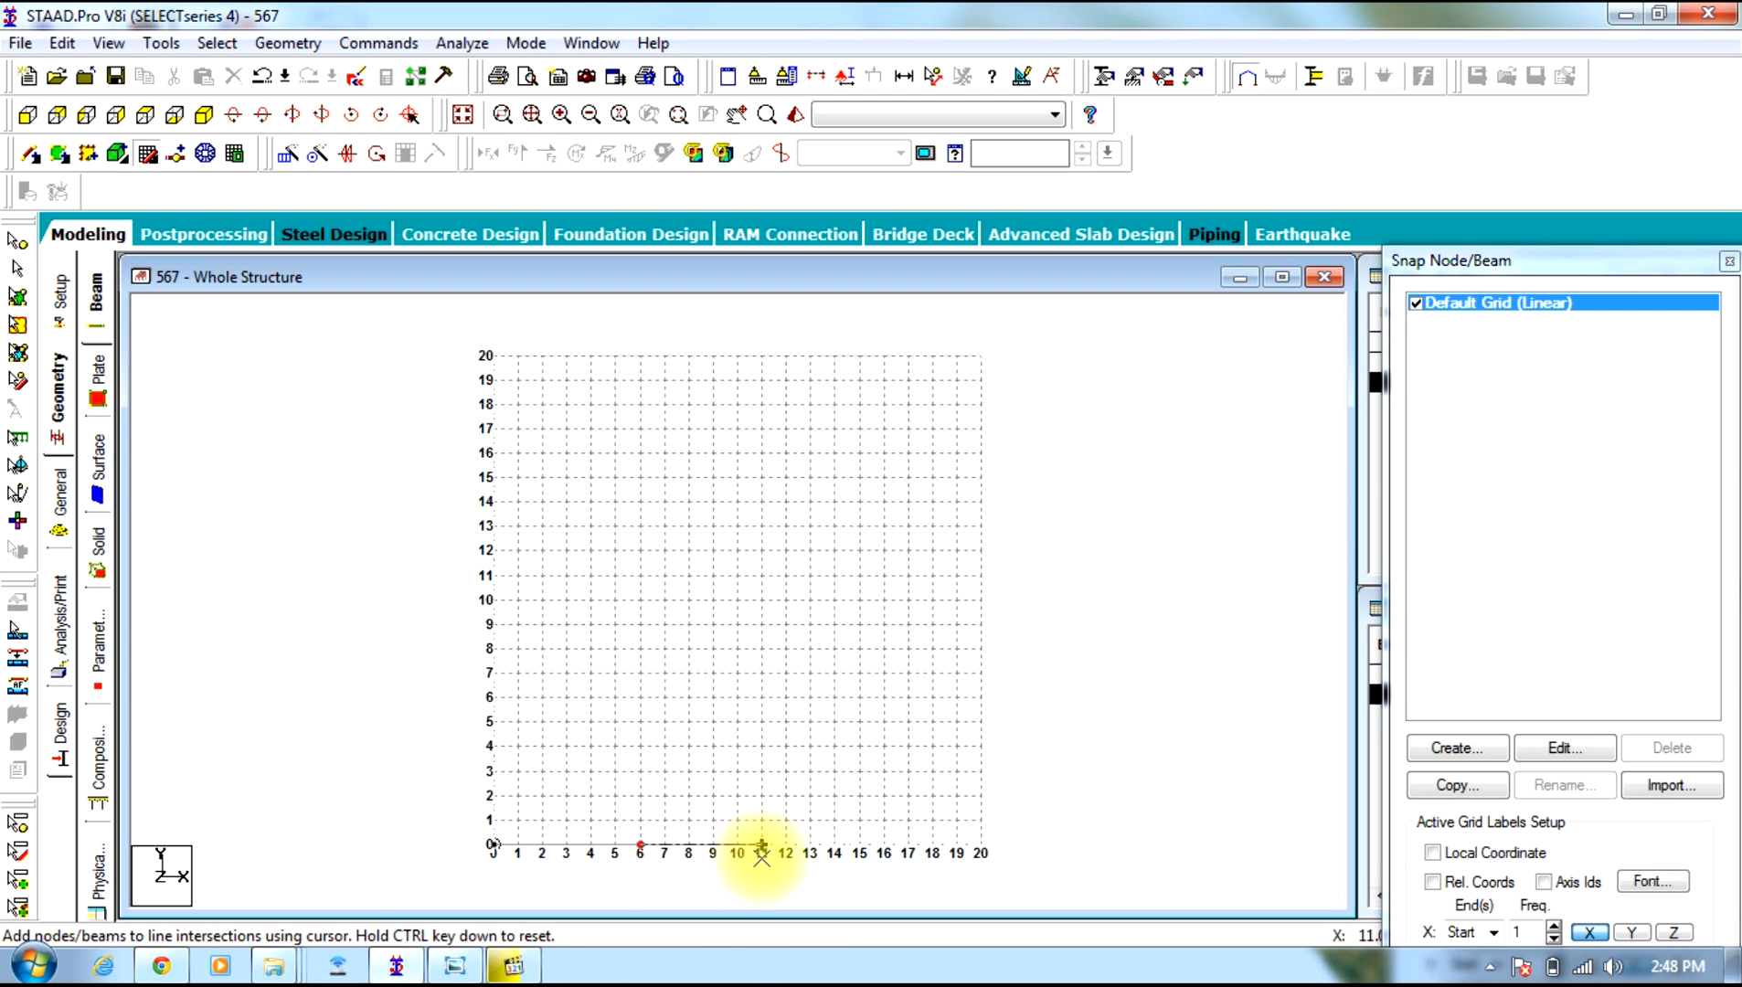
click(786, 846)
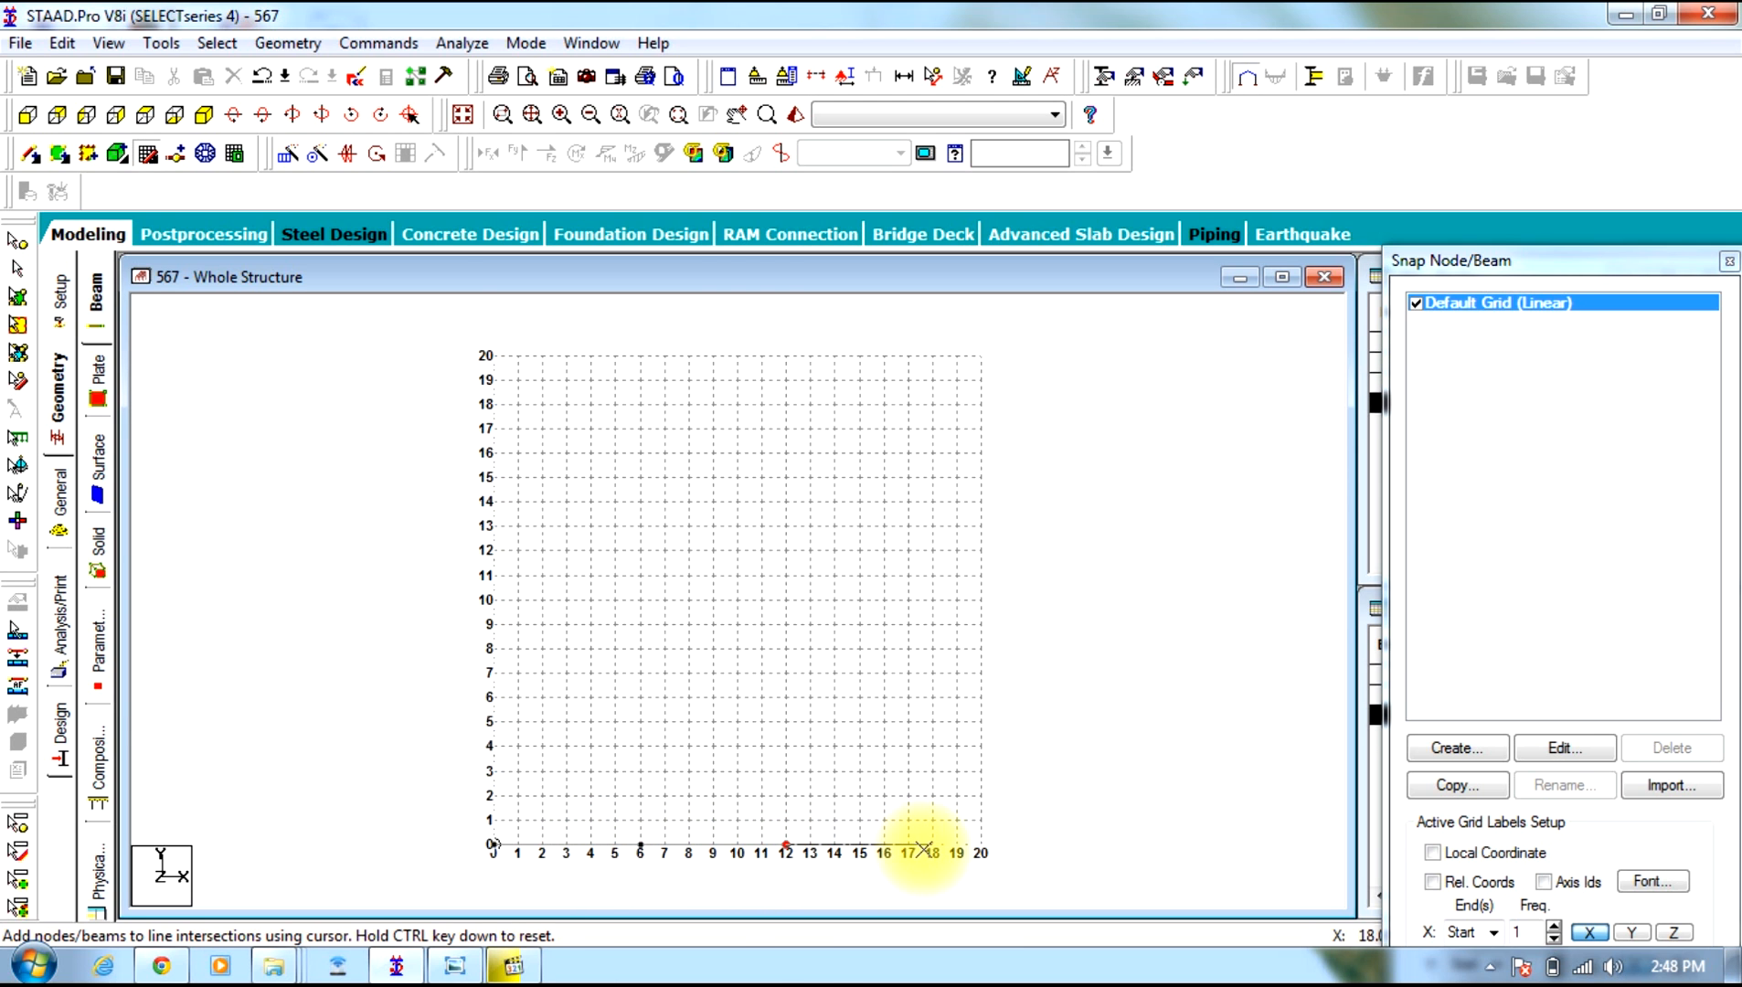
click(929, 847)
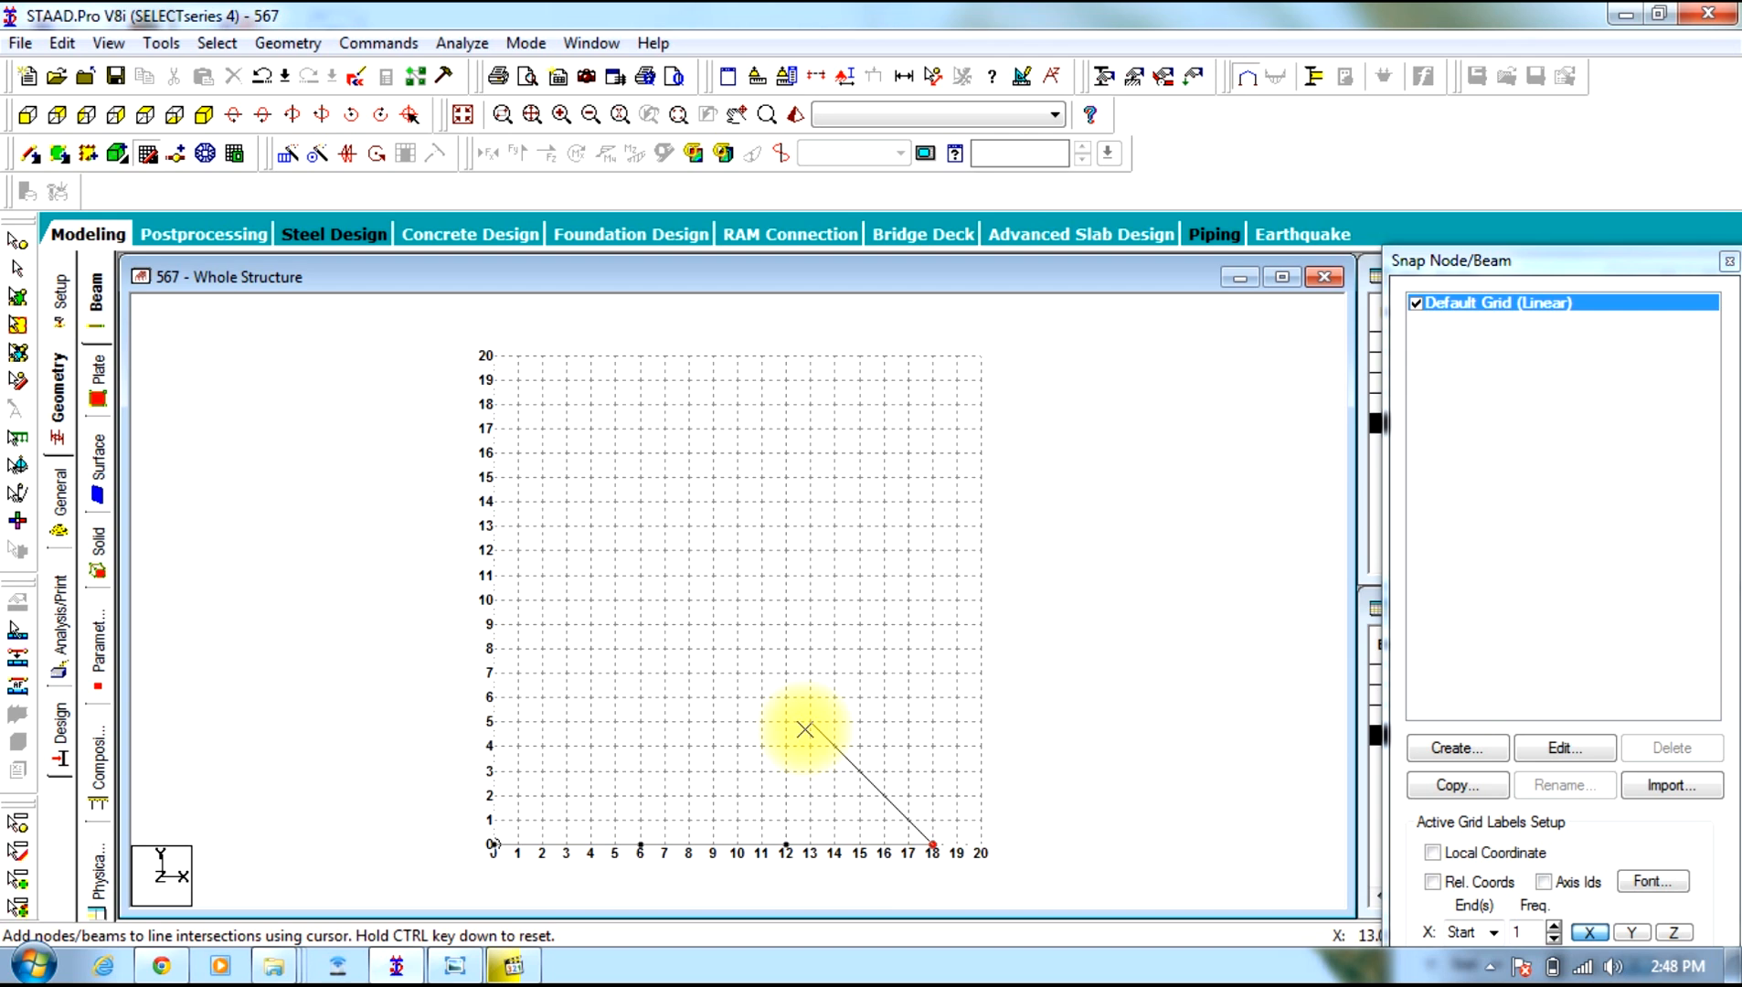
right_click(804, 731)
click(153, 161)
click(152, 160)
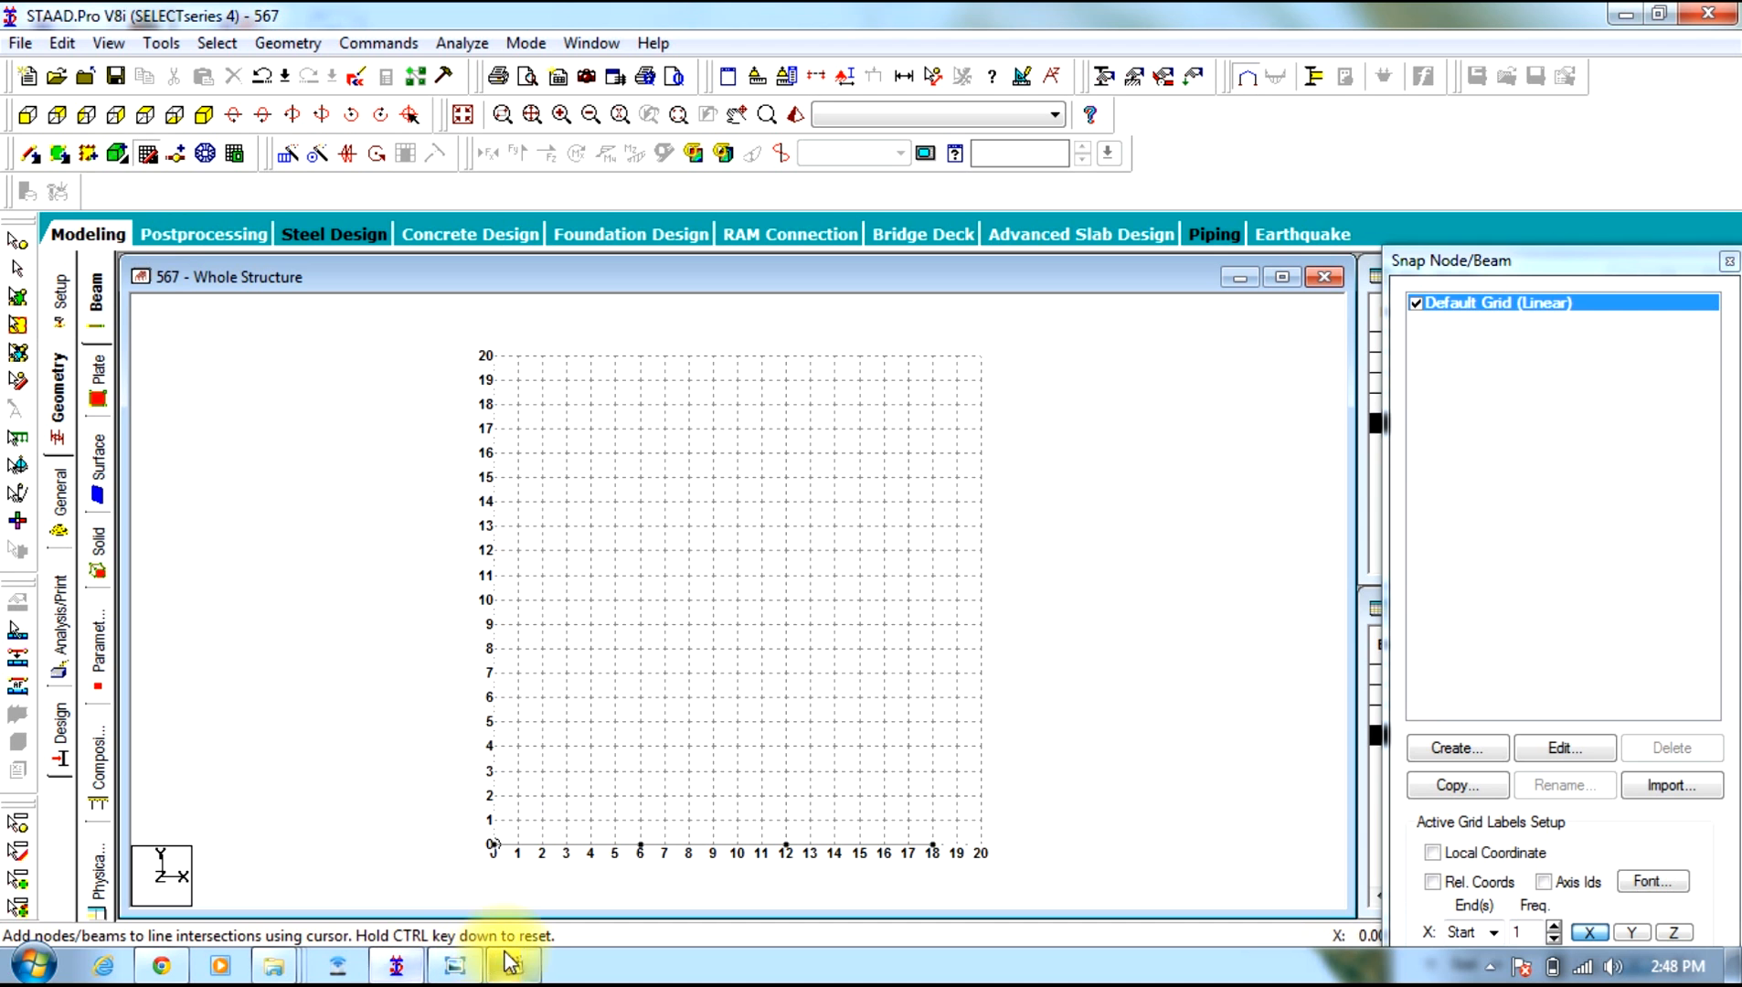
Check the support angle in photo IMG_0415 and set the default grid's X skew to 53 degrees
click(454, 967)
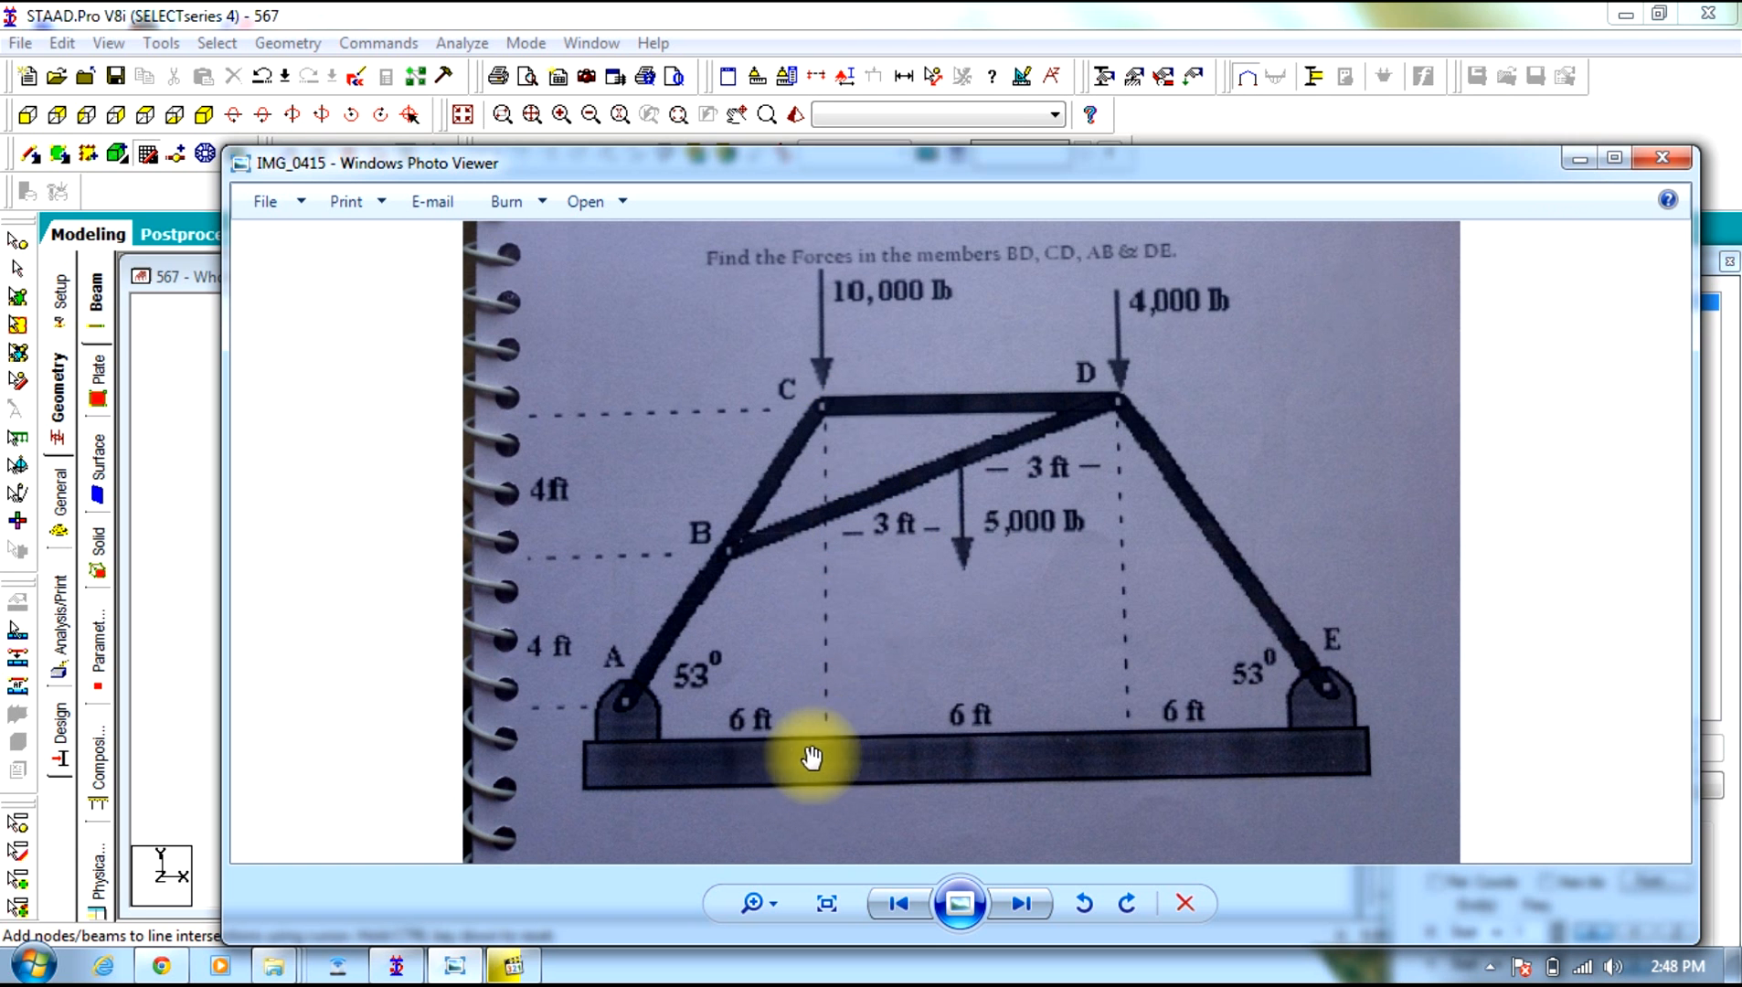
click(1570, 162)
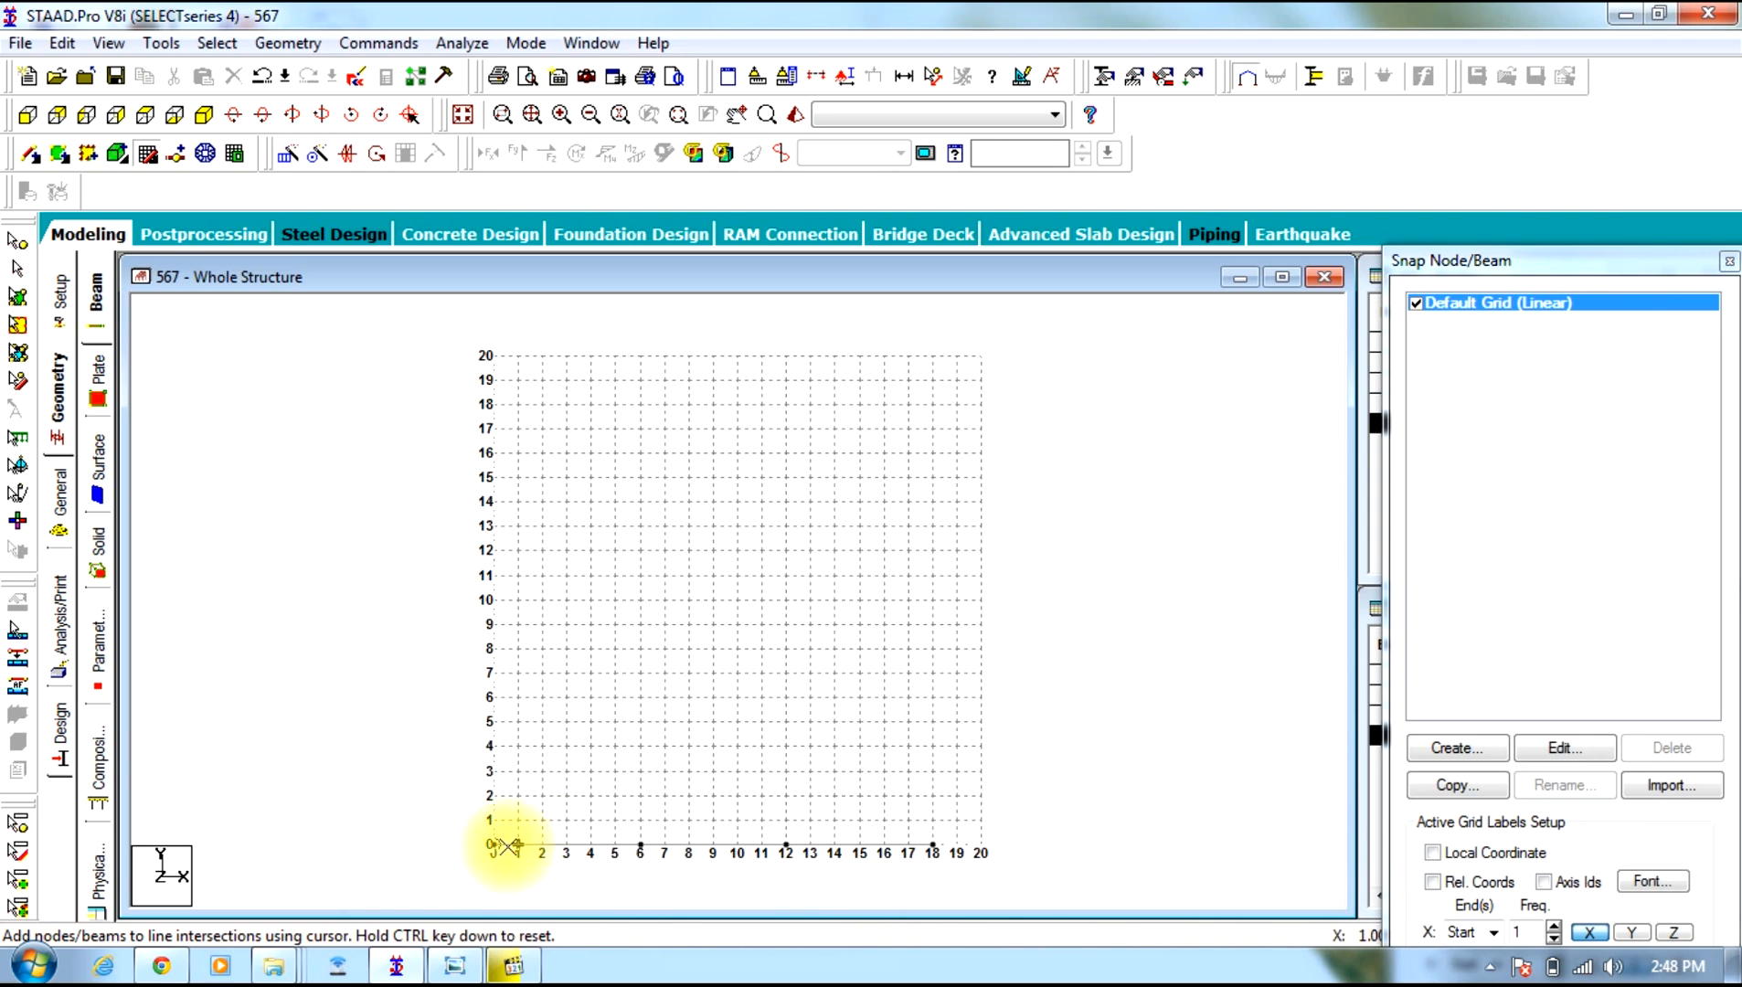
click(1563, 747)
click(1276, 676)
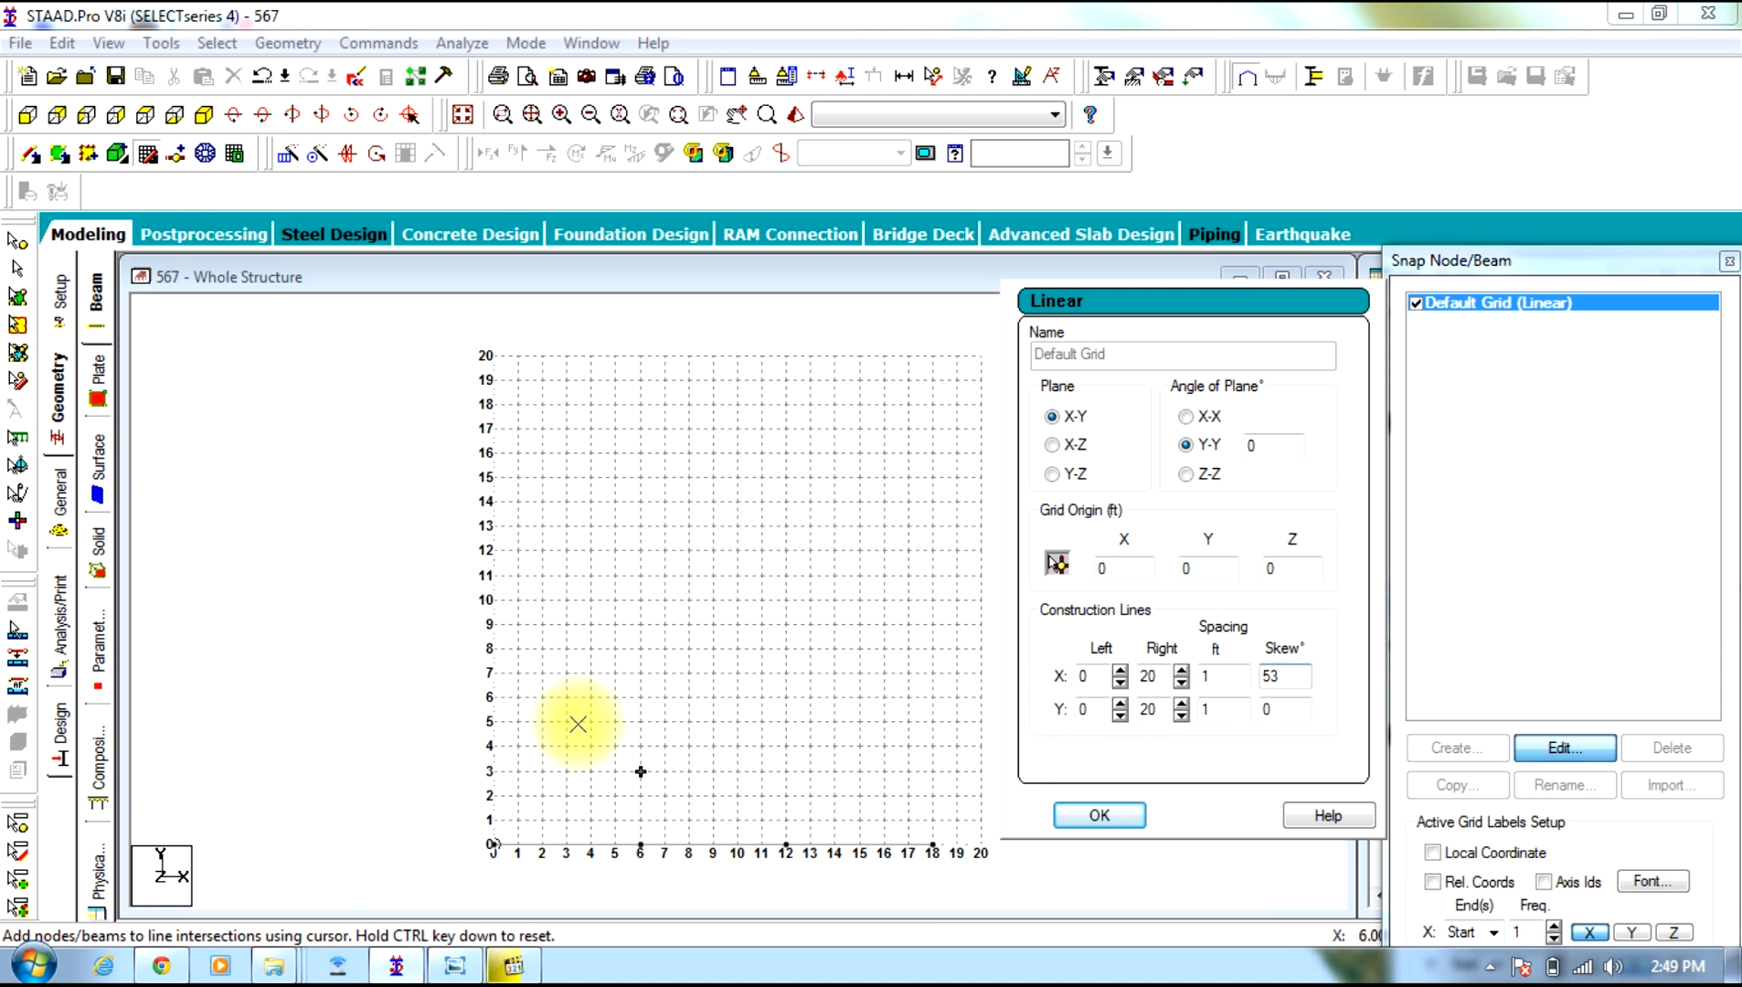
click(1104, 813)
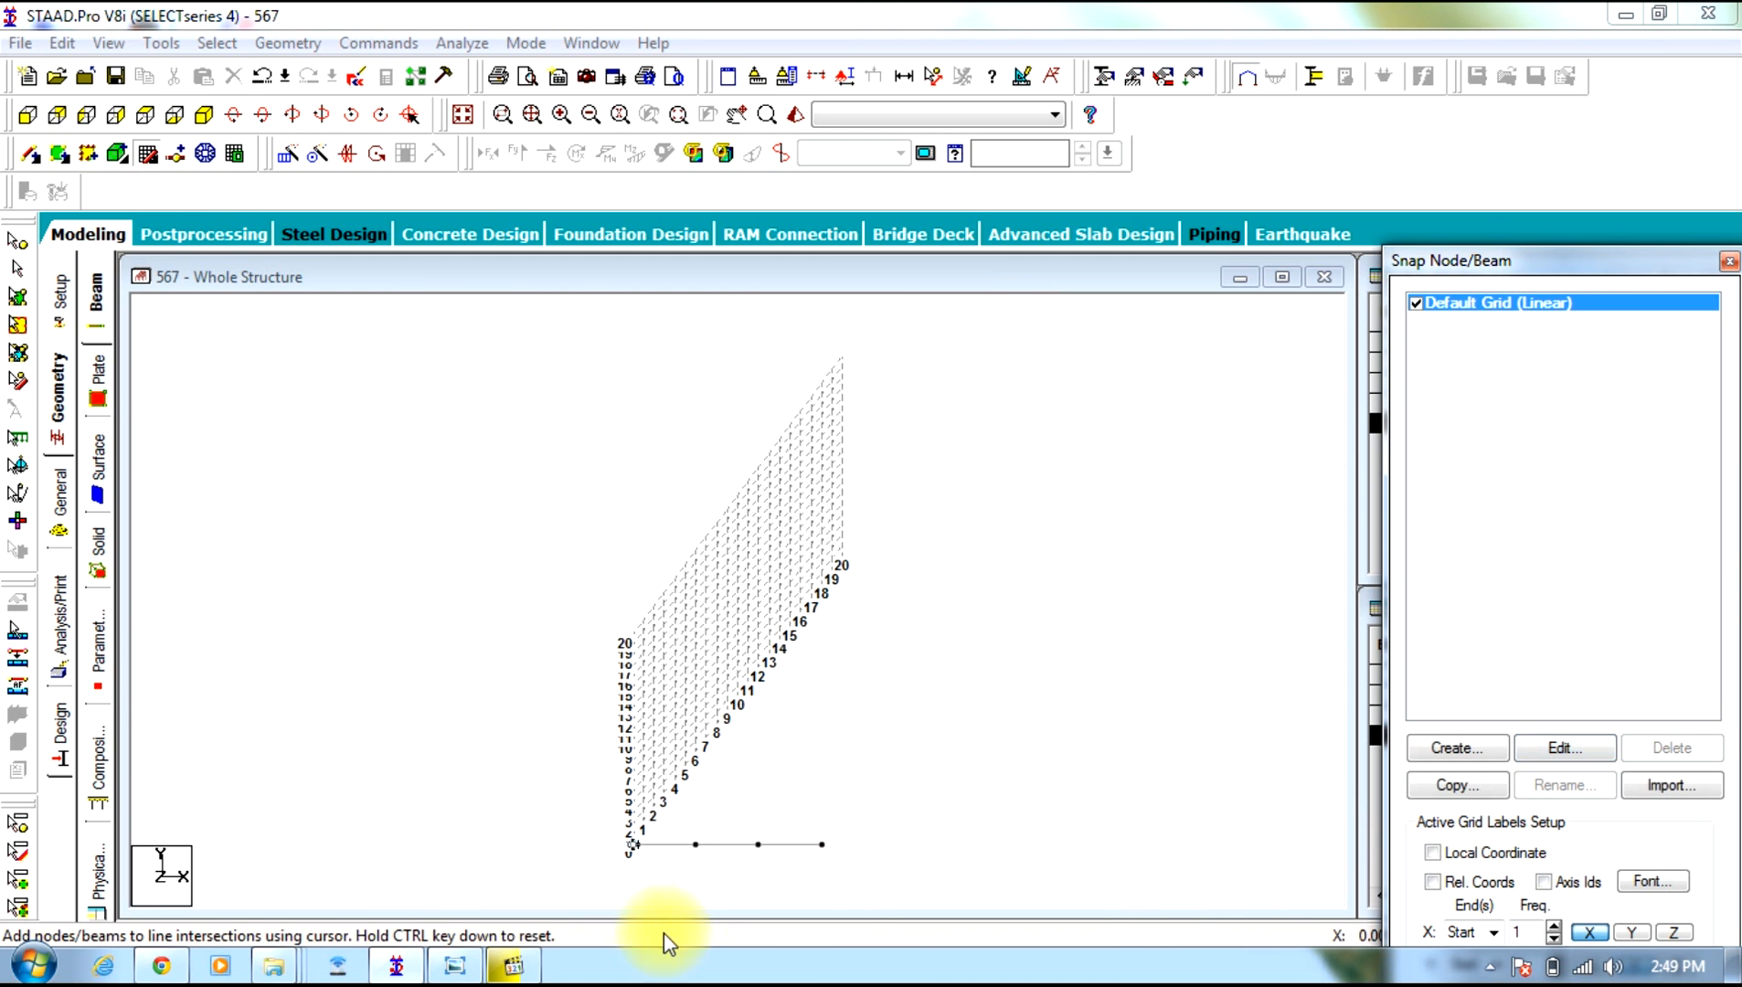
Recheck the truss sketch and draw an inclined beam from the origin along the skewed grid's lowest line to grid mark 9
click(456, 944)
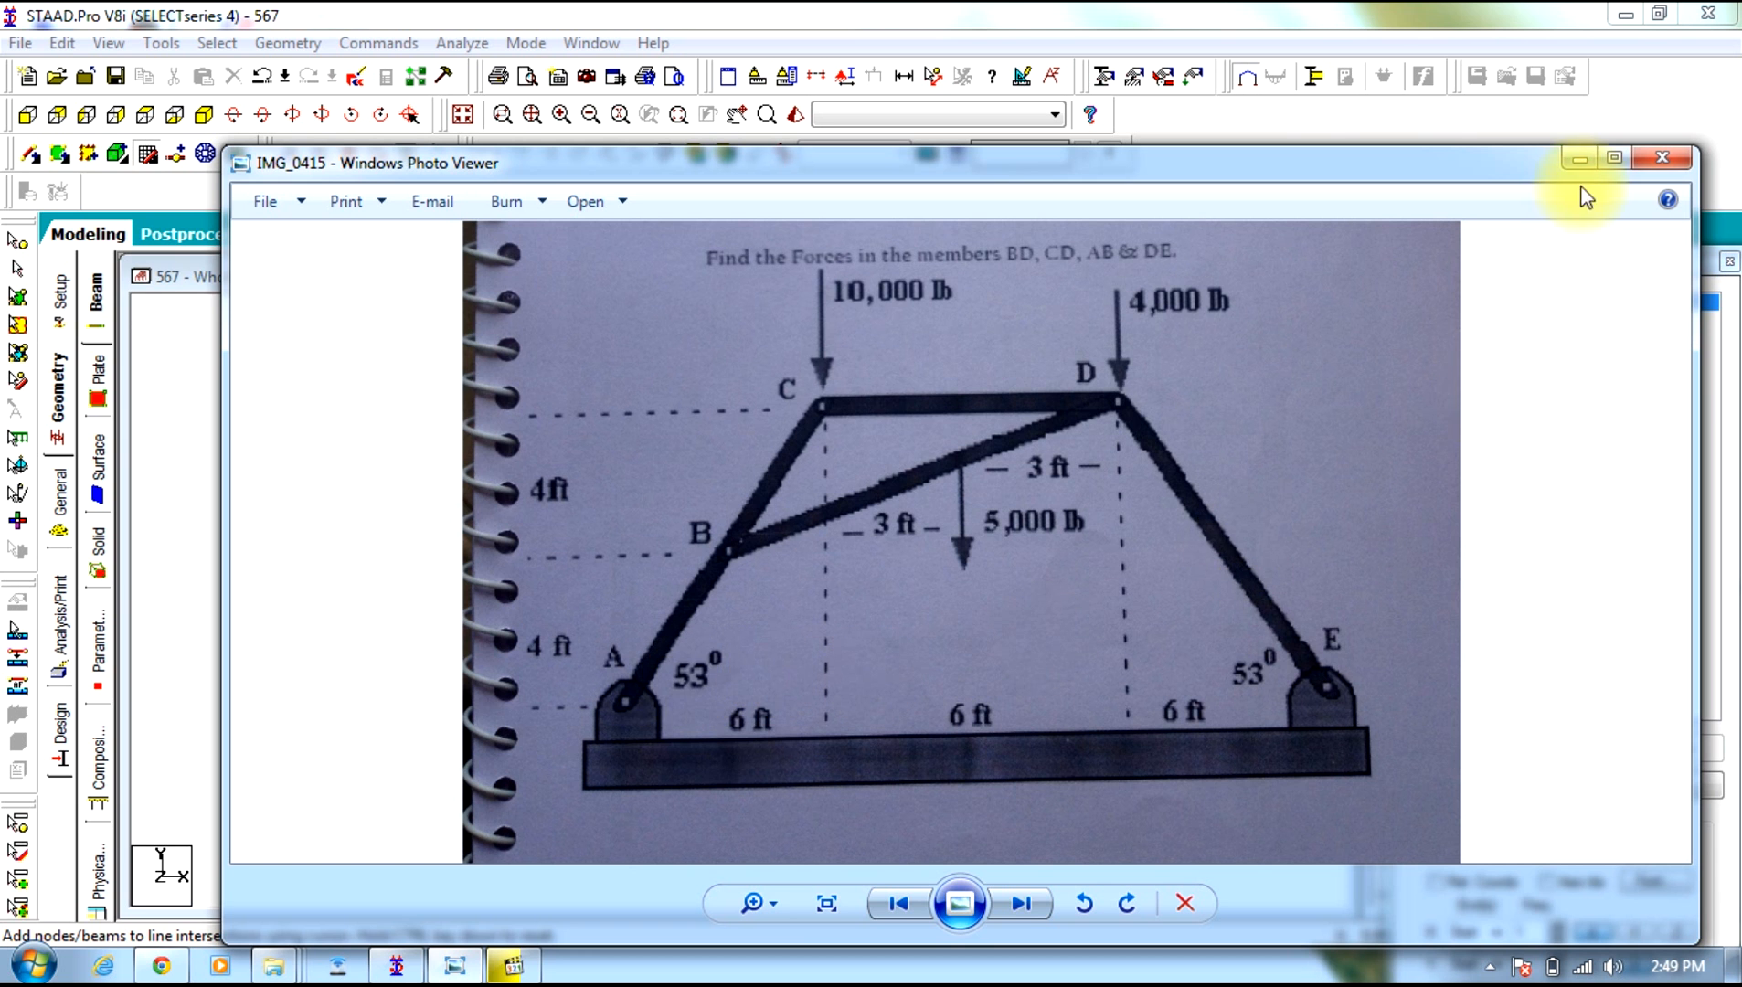
click(1581, 165)
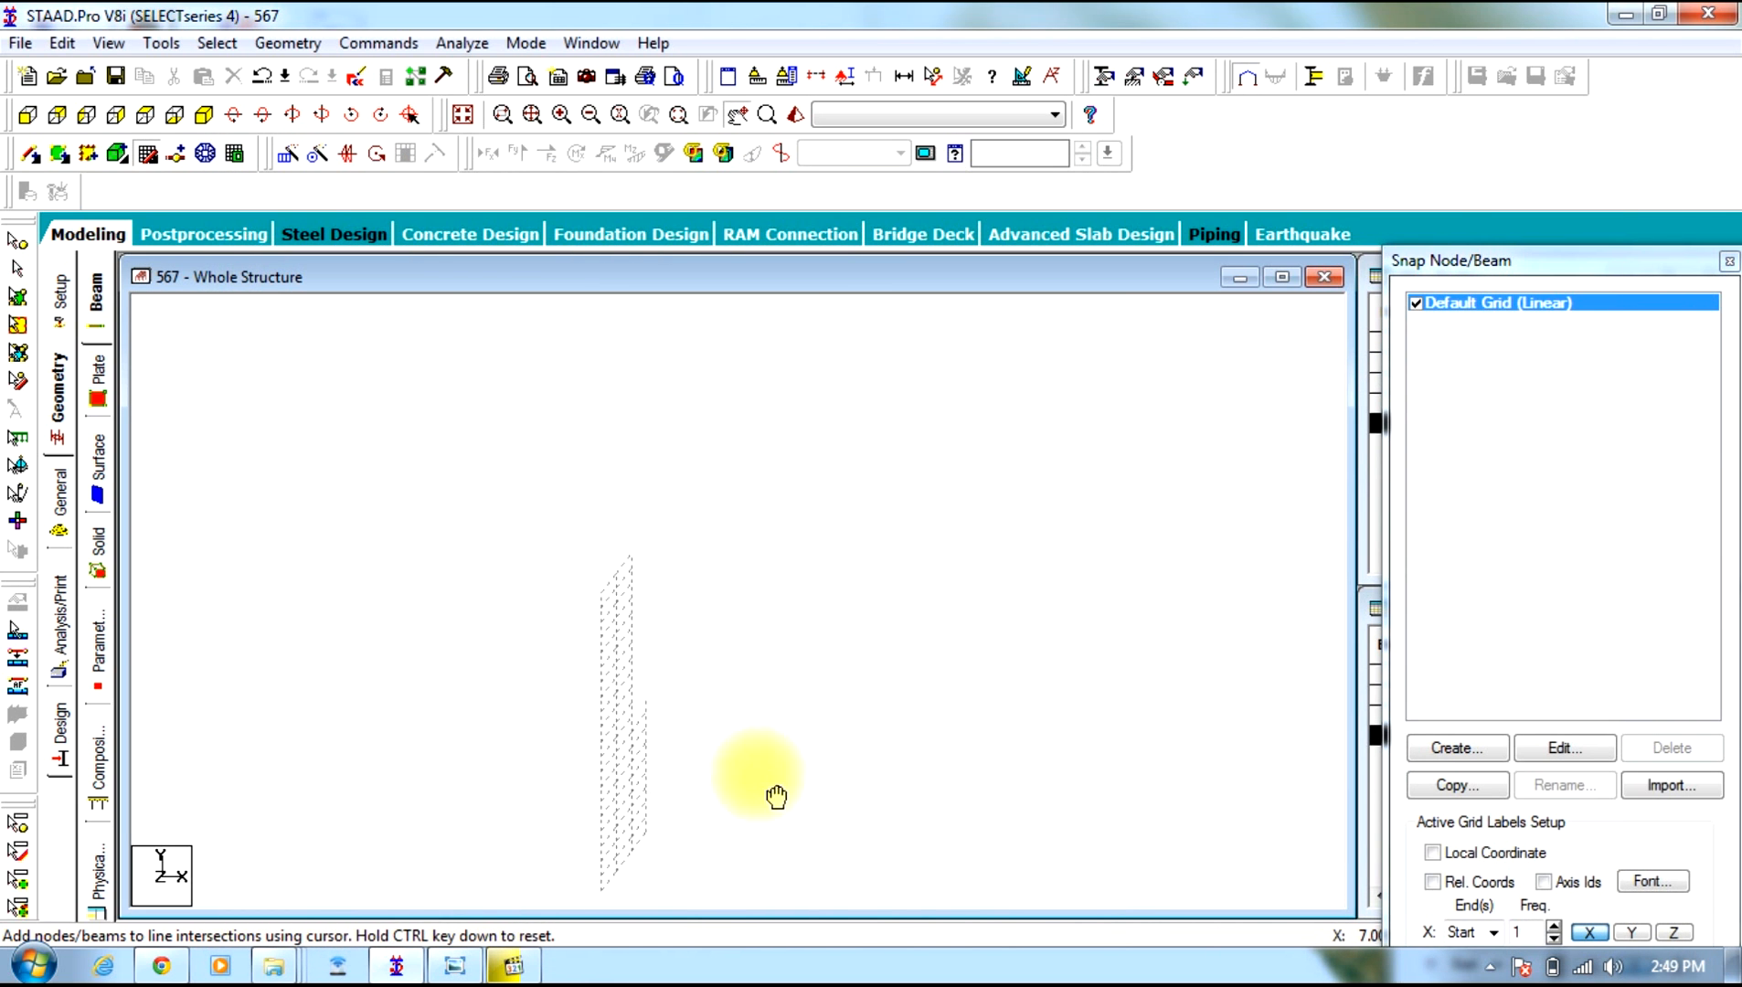
scroll(832, 669, up, 2)
middle_drag(838, 691, 878, 605)
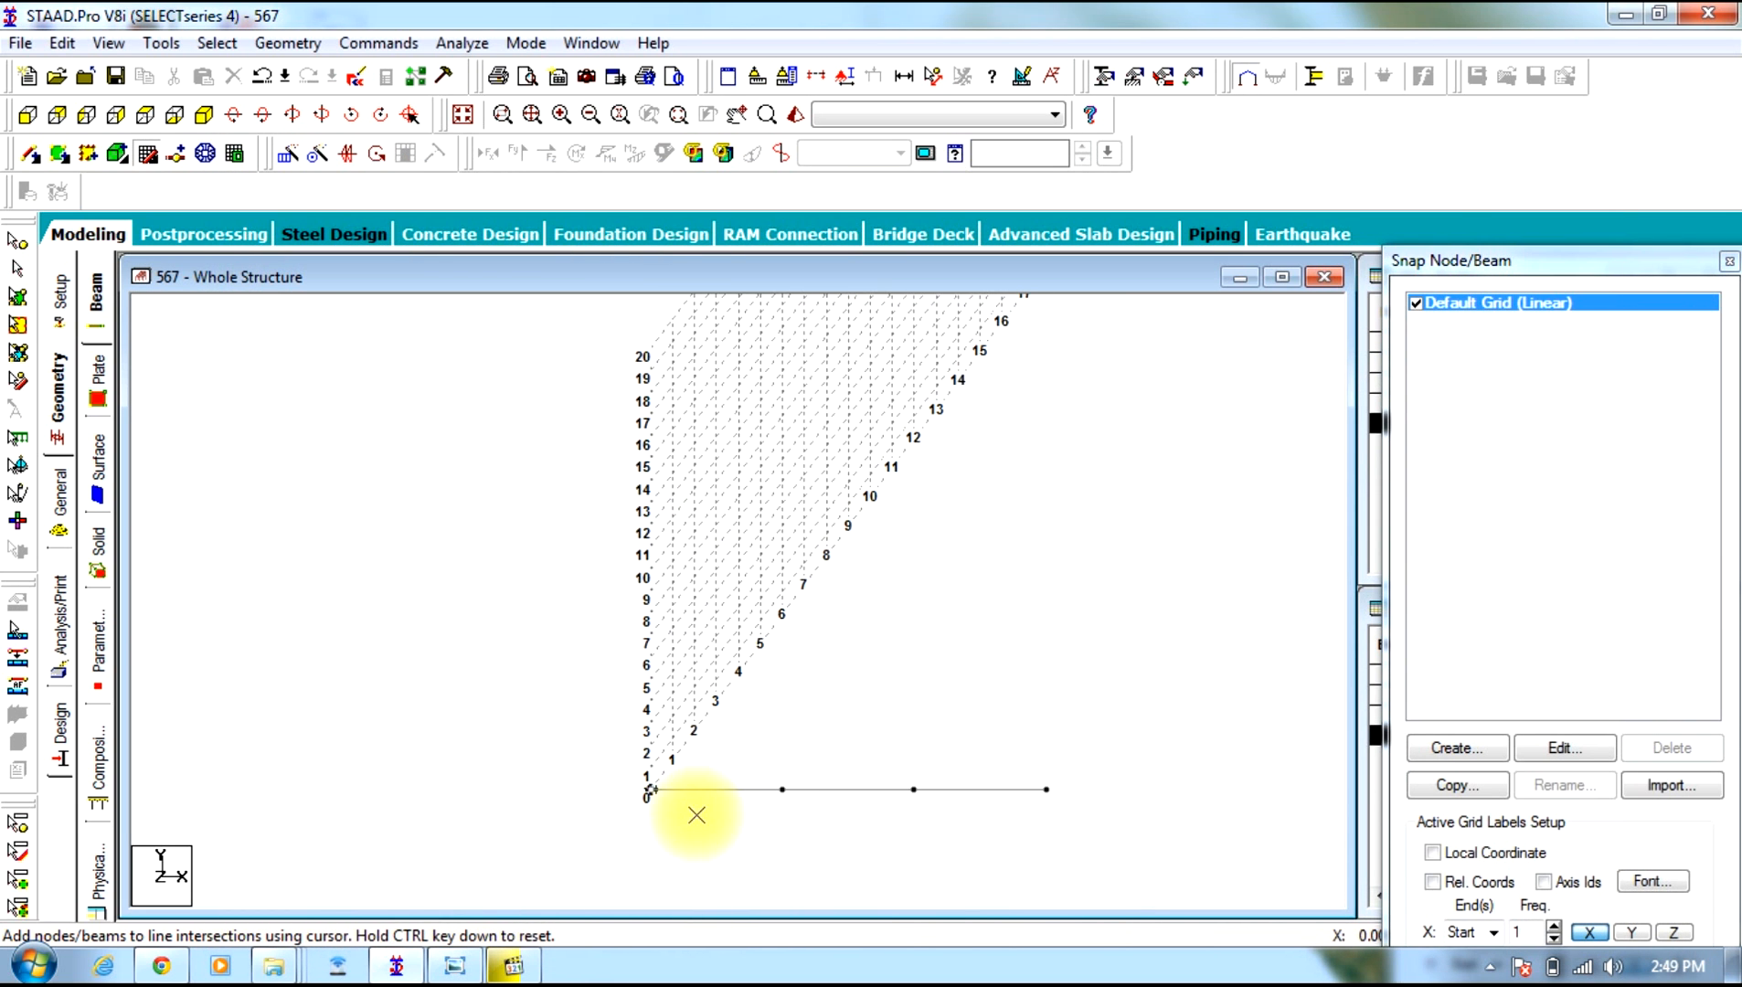
click(635, 808)
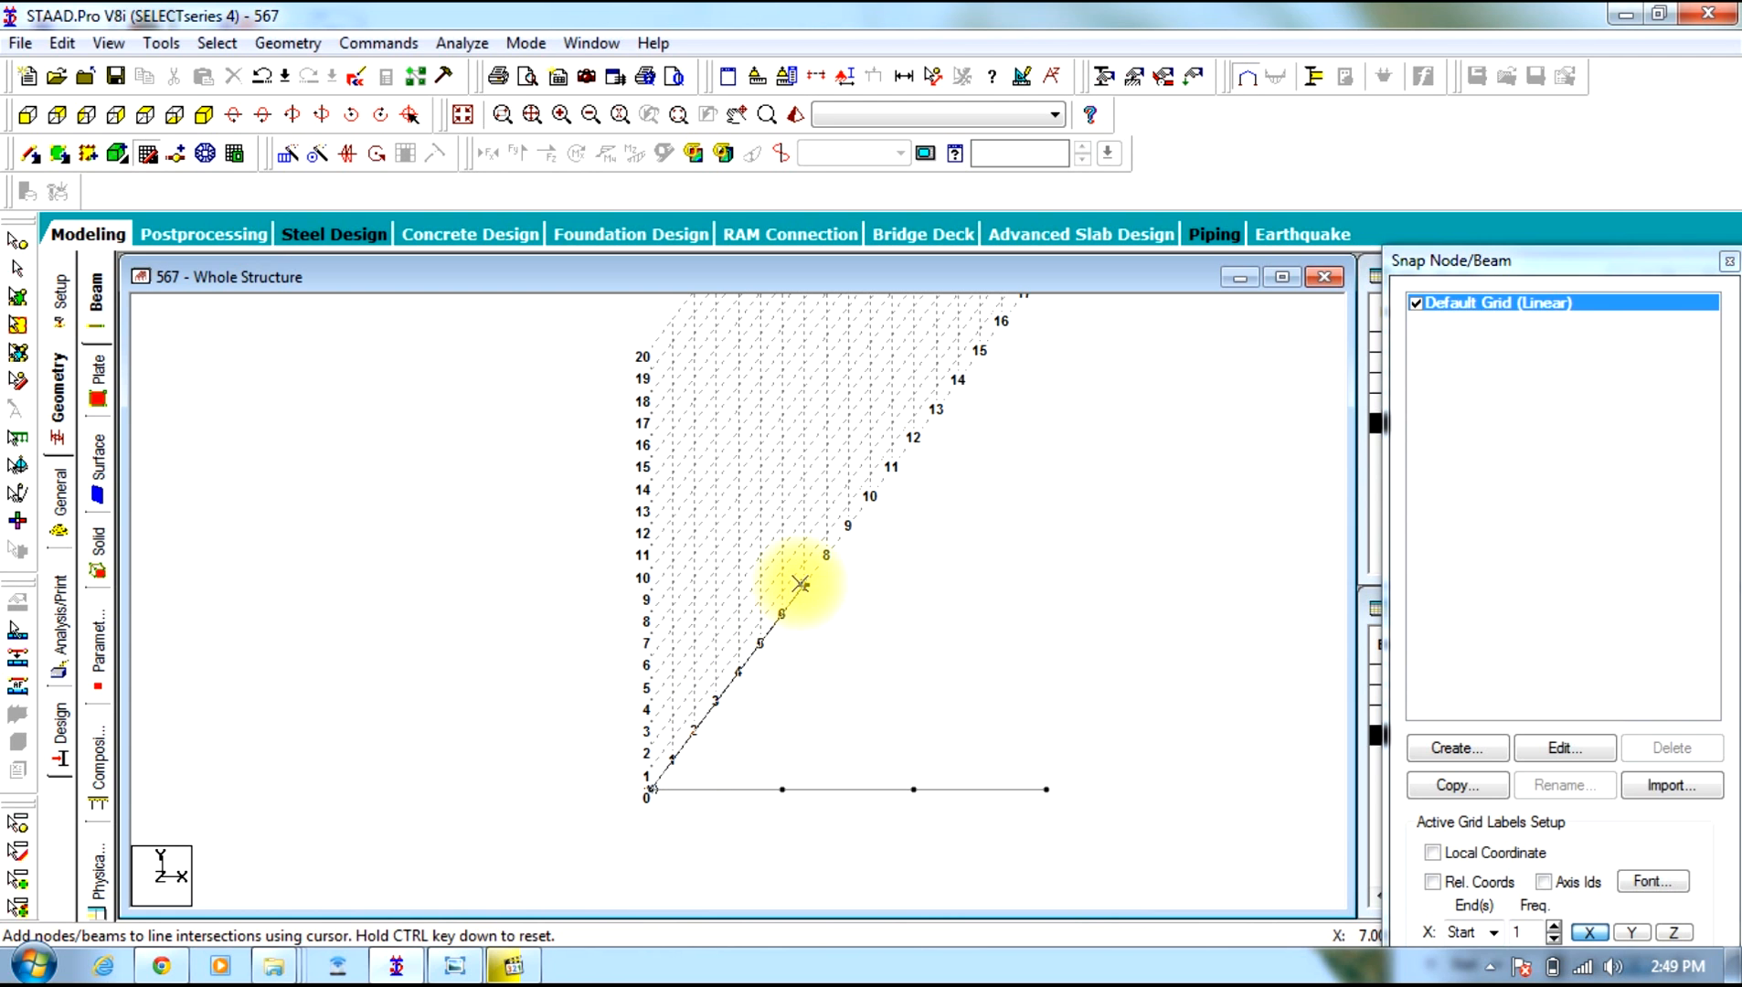
click(852, 519)
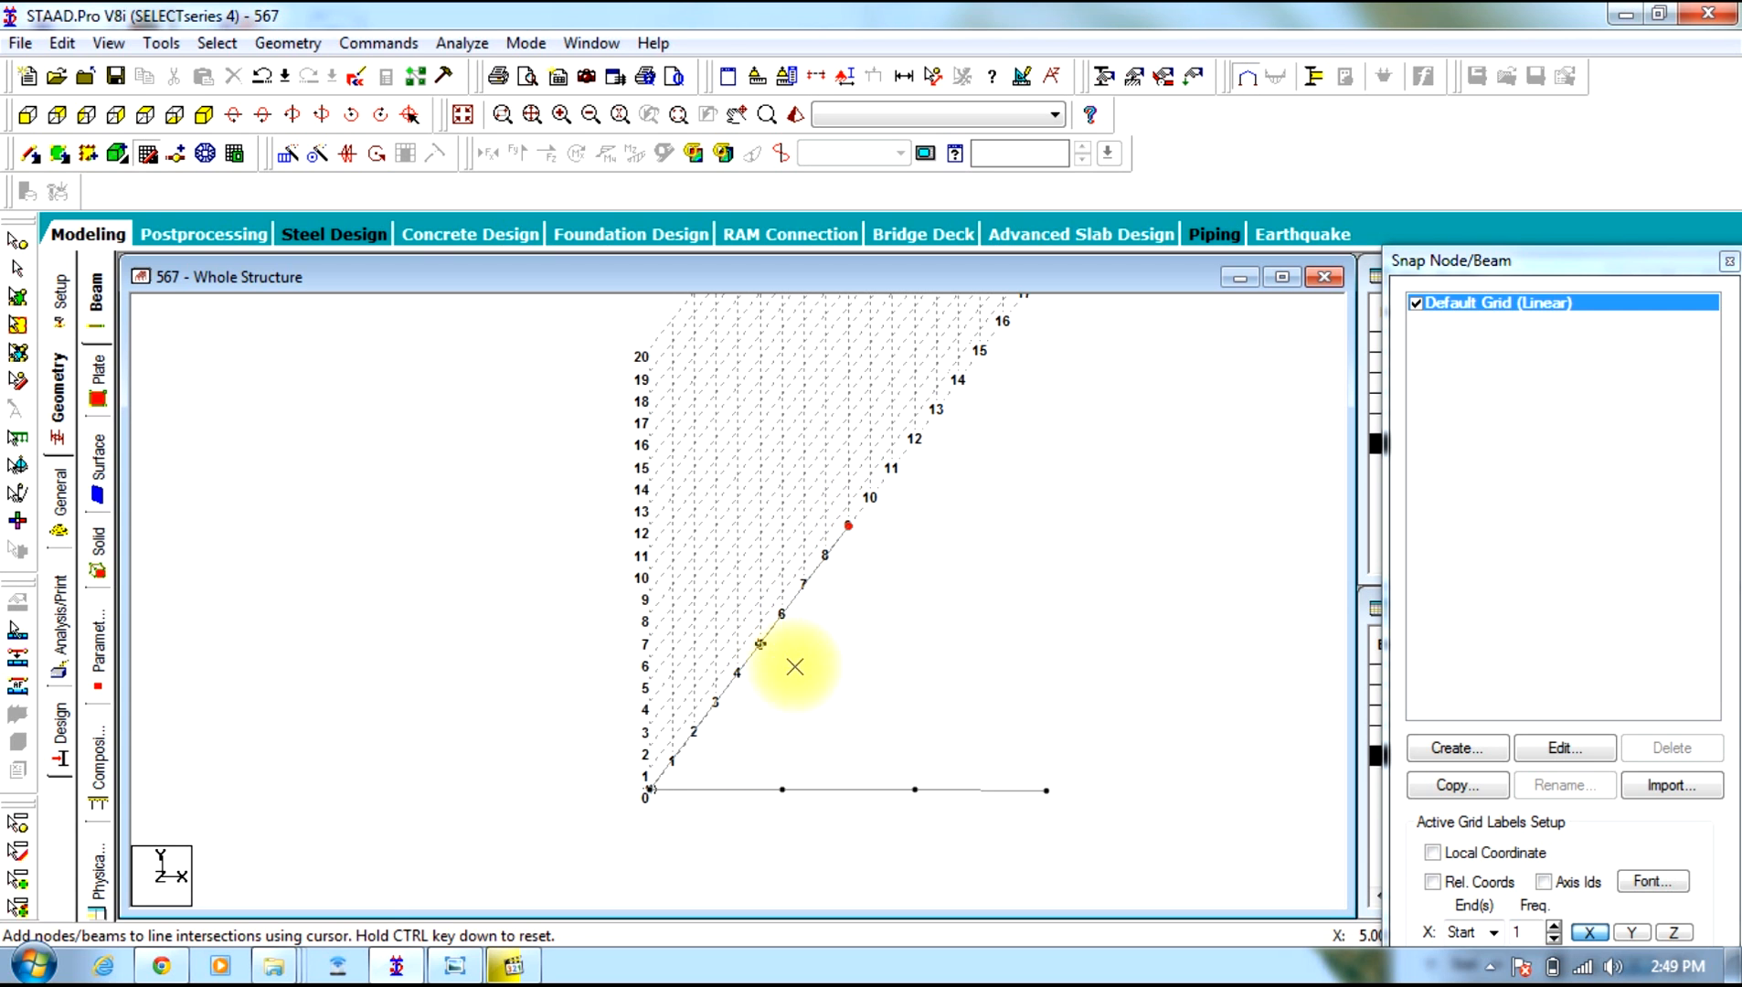
Set the default grid's X skew to 0 degrees
click(1563, 748)
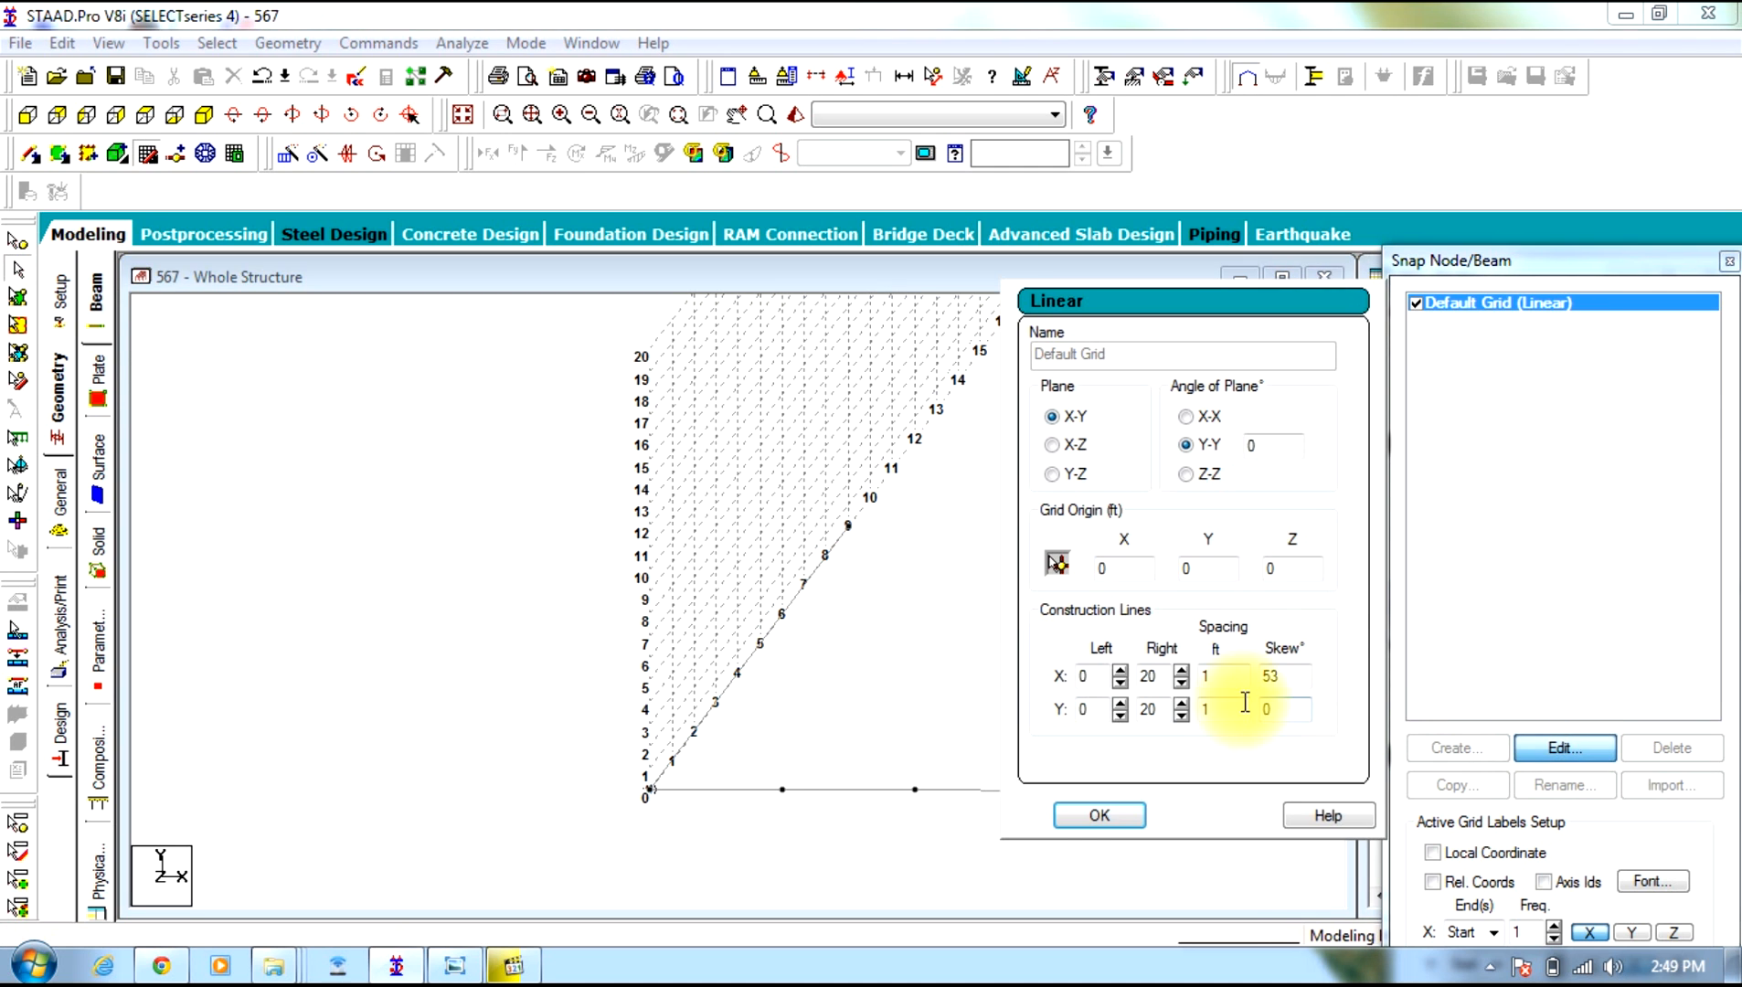
double_click(1290, 675)
text(0)
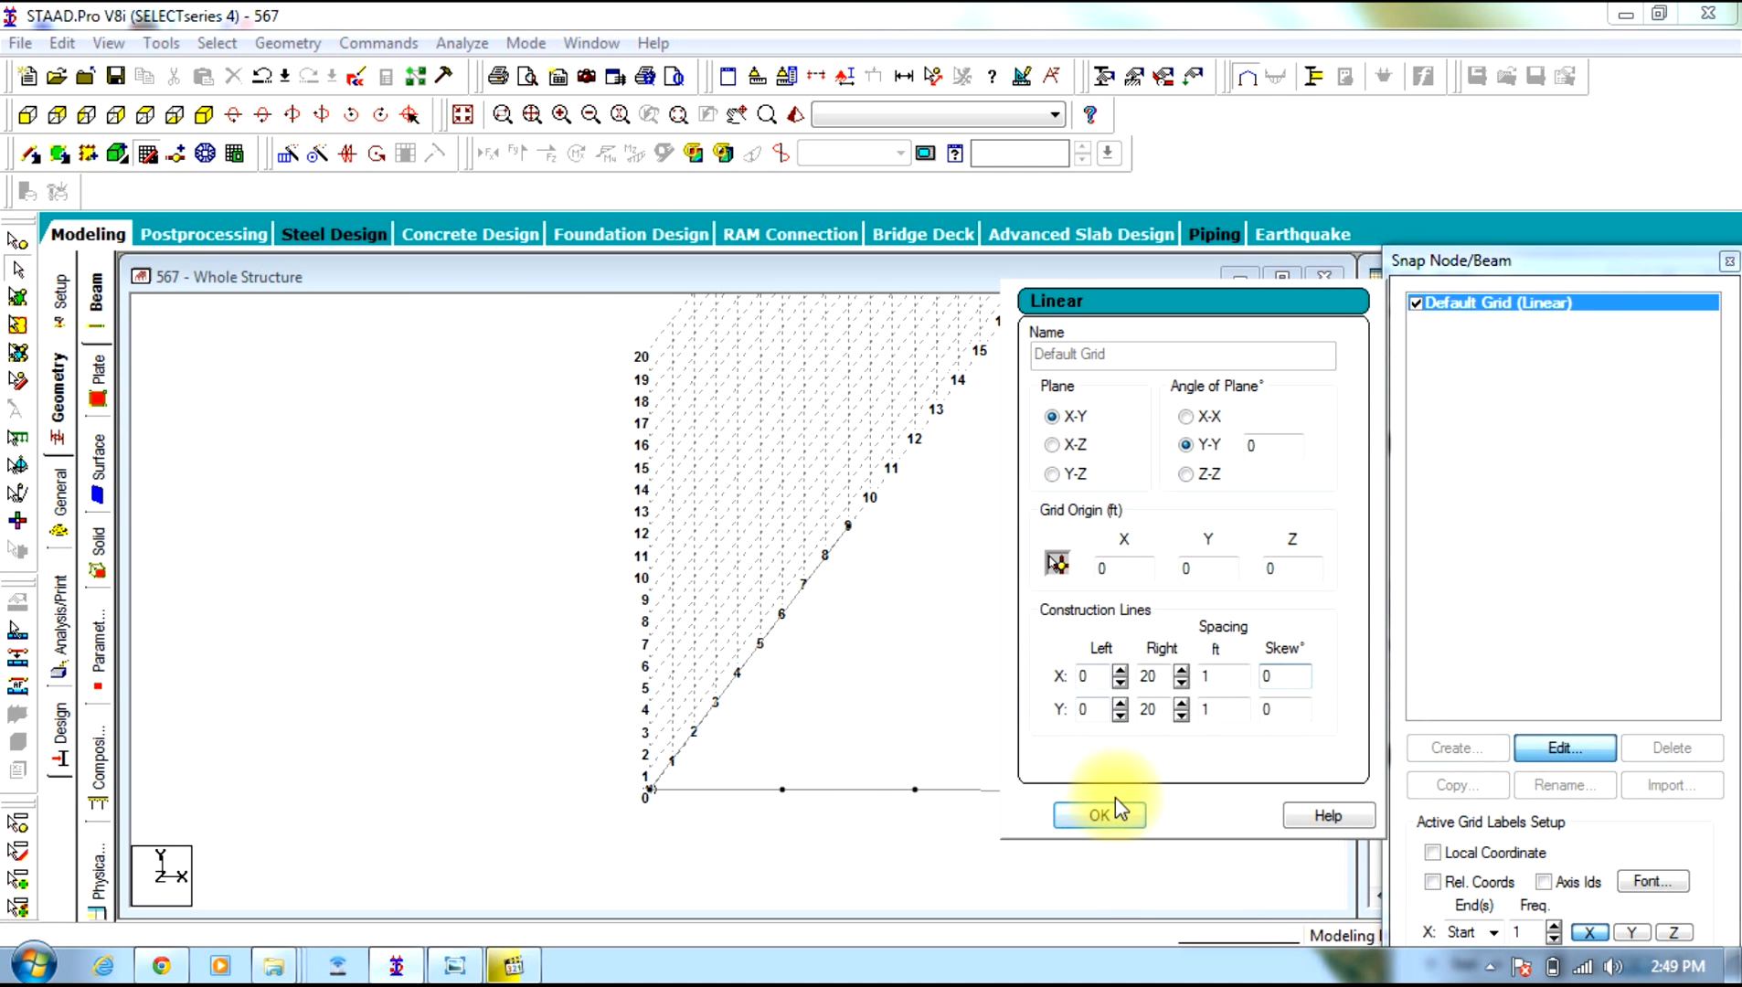
click(1101, 813)
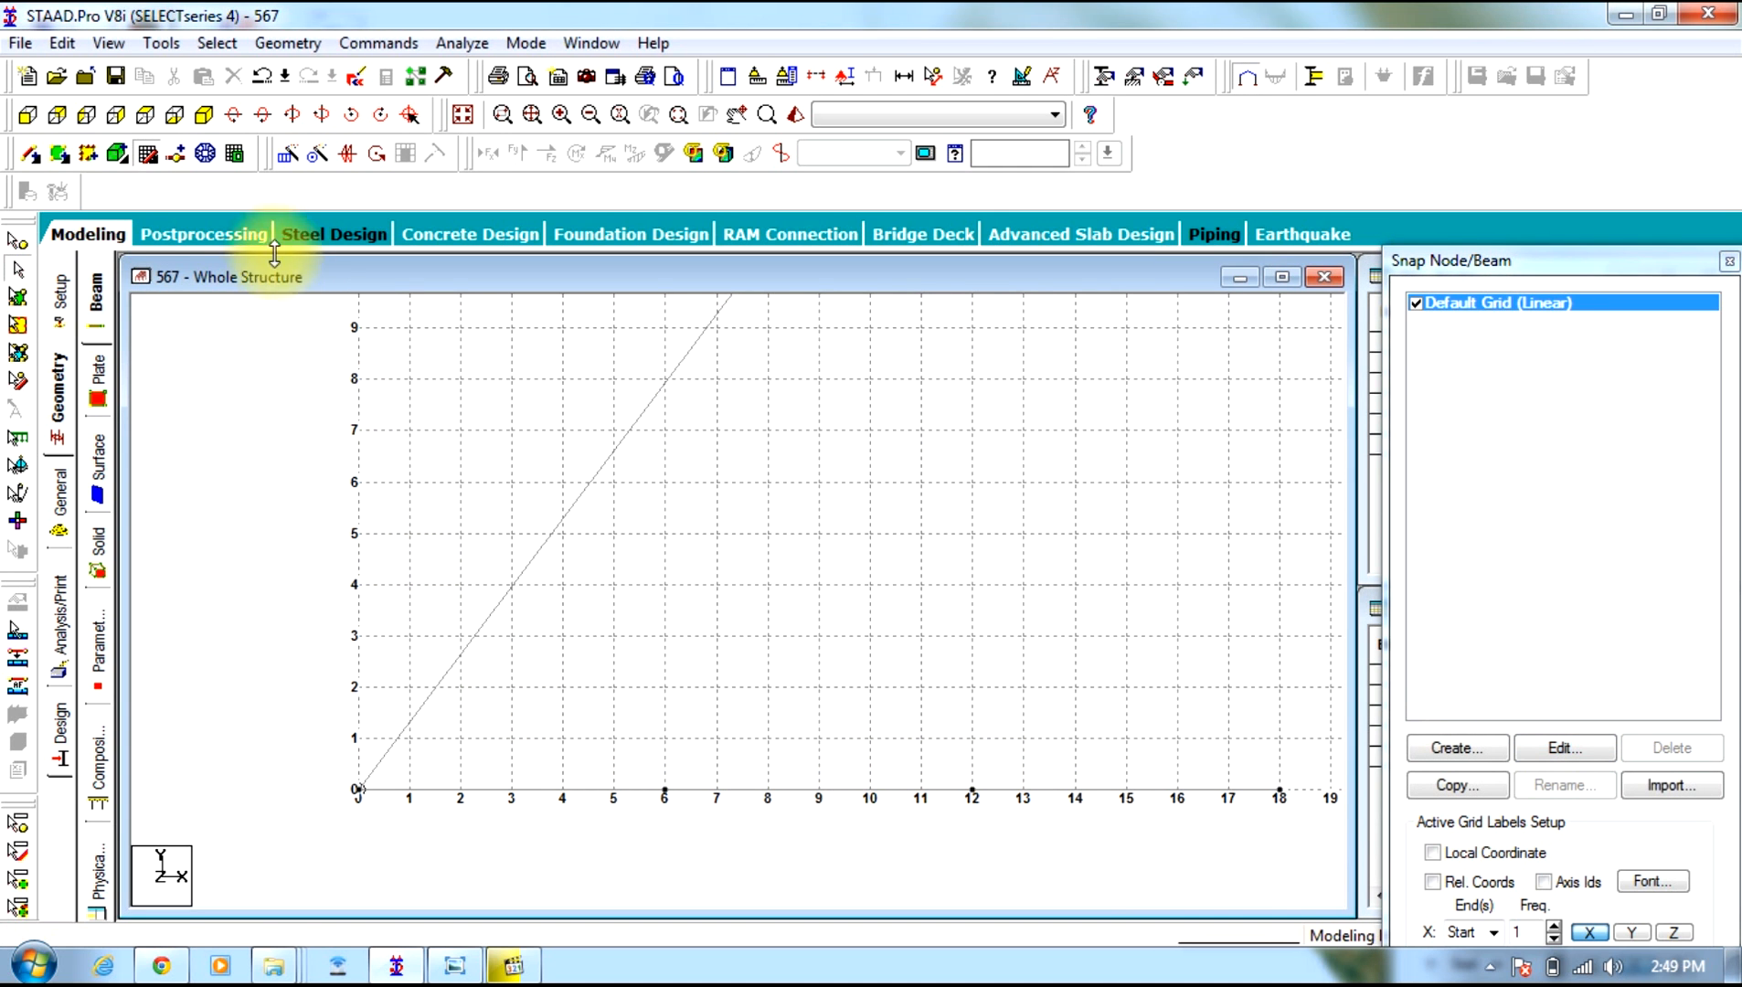
Draw a vertical beam from the base node at X 6 up to Y 9, crossing the inclined member
click(147, 153)
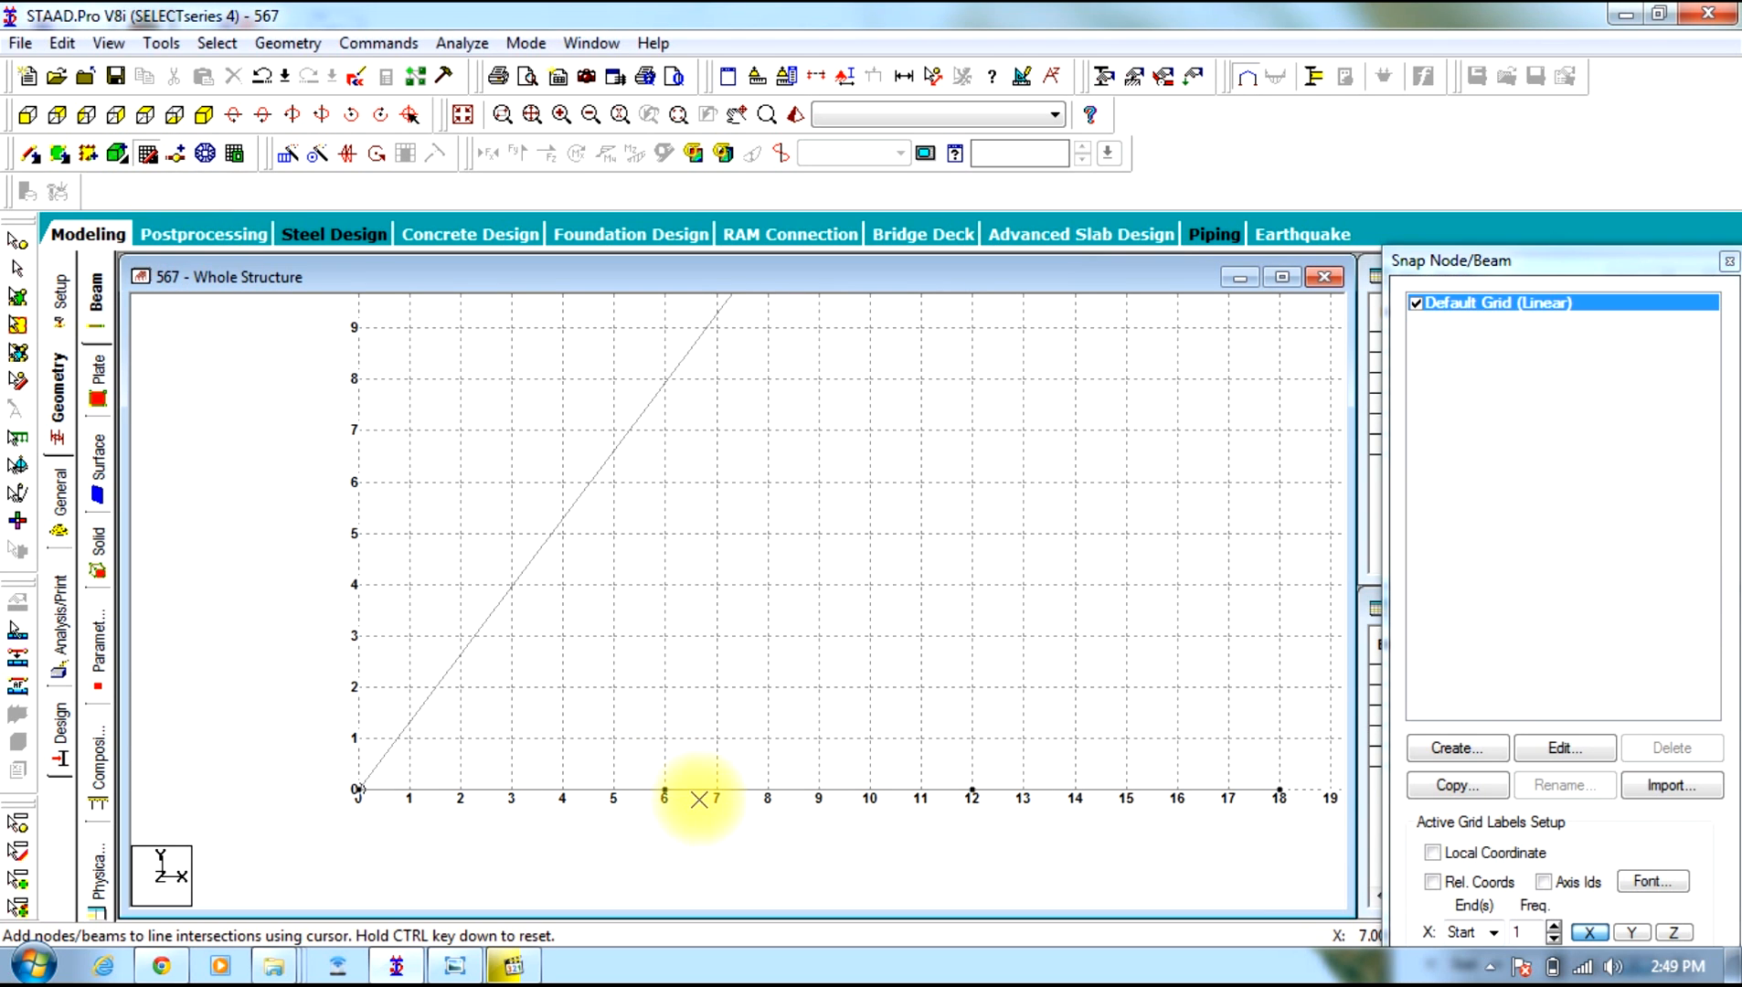
click(666, 792)
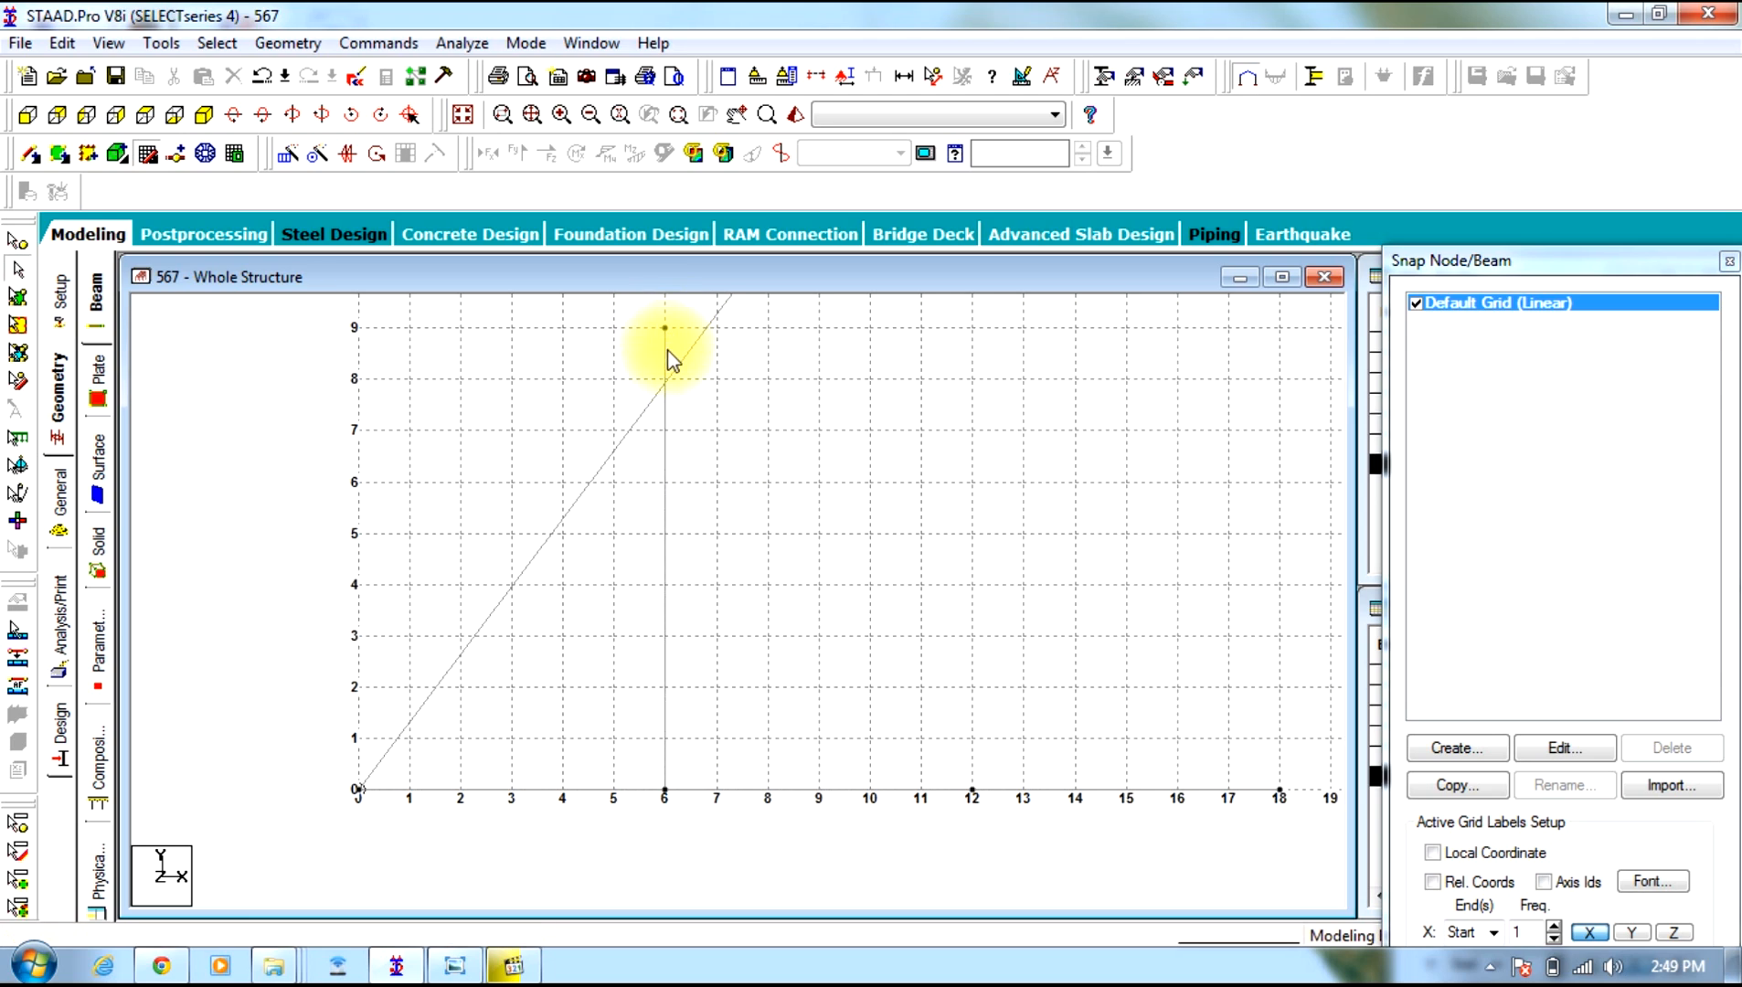
click(665, 328)
scroll(677, 673, down, 2)
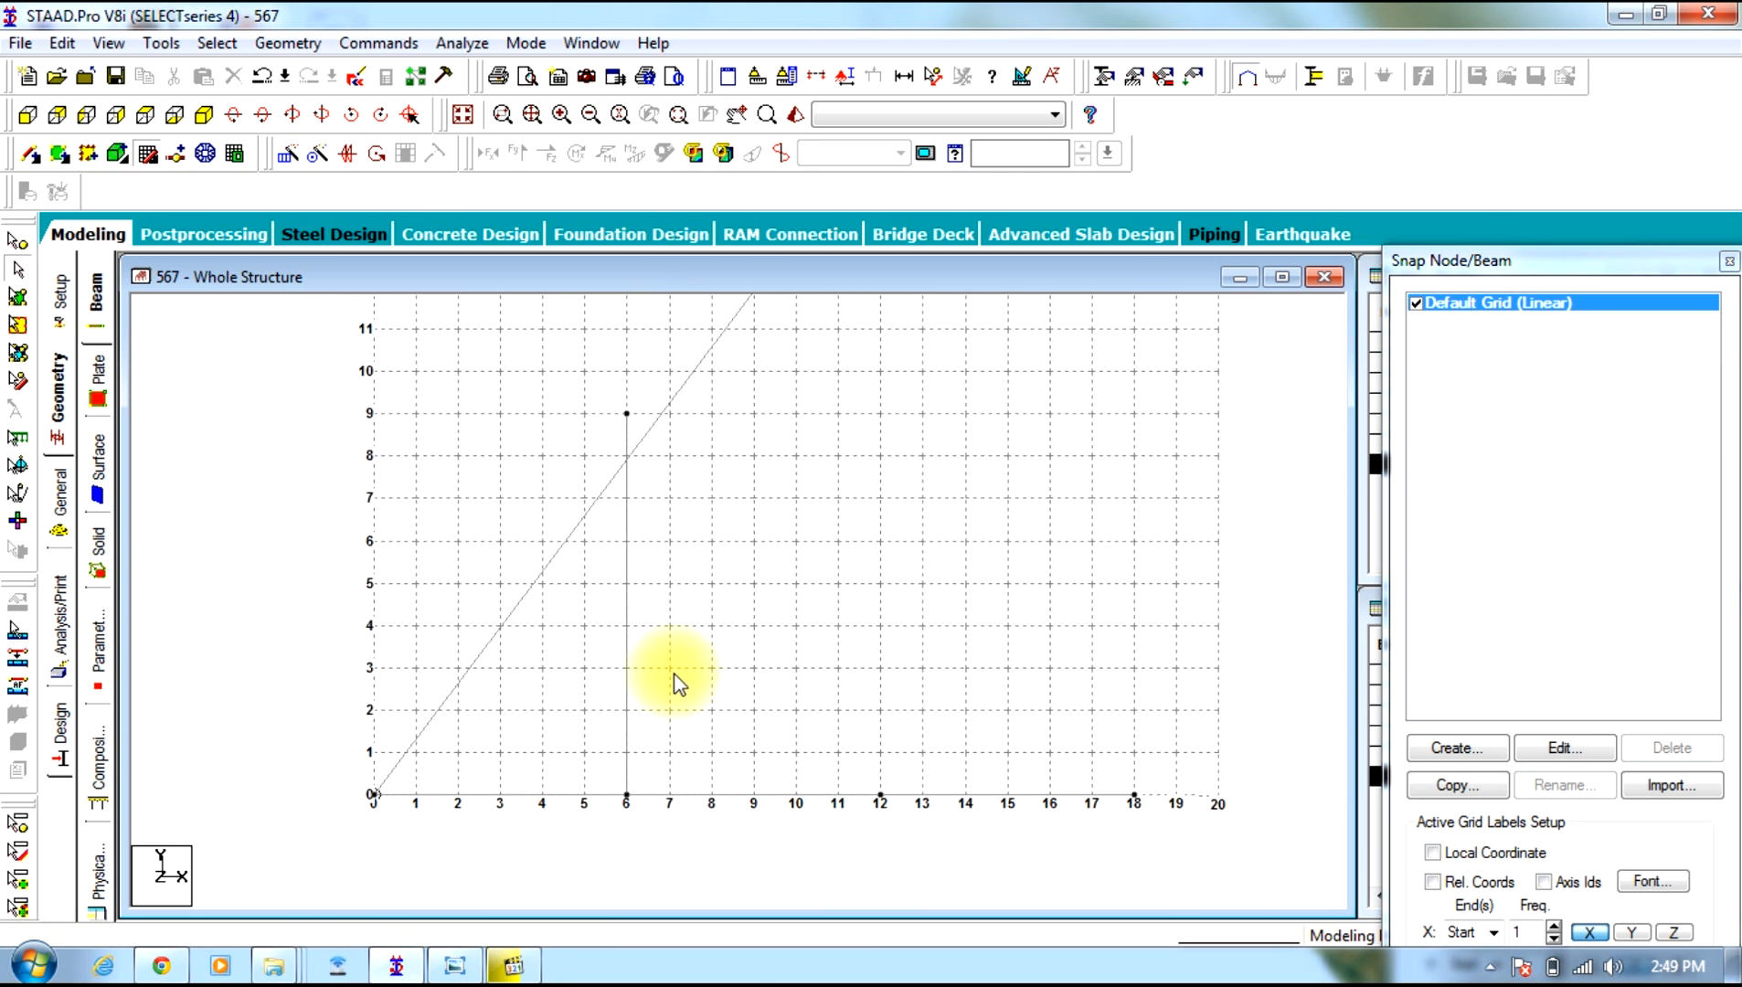
Select the inclined, vertical and first two base beams and intersect them to create a node at their crossing
drag(821, 334, 416, 870)
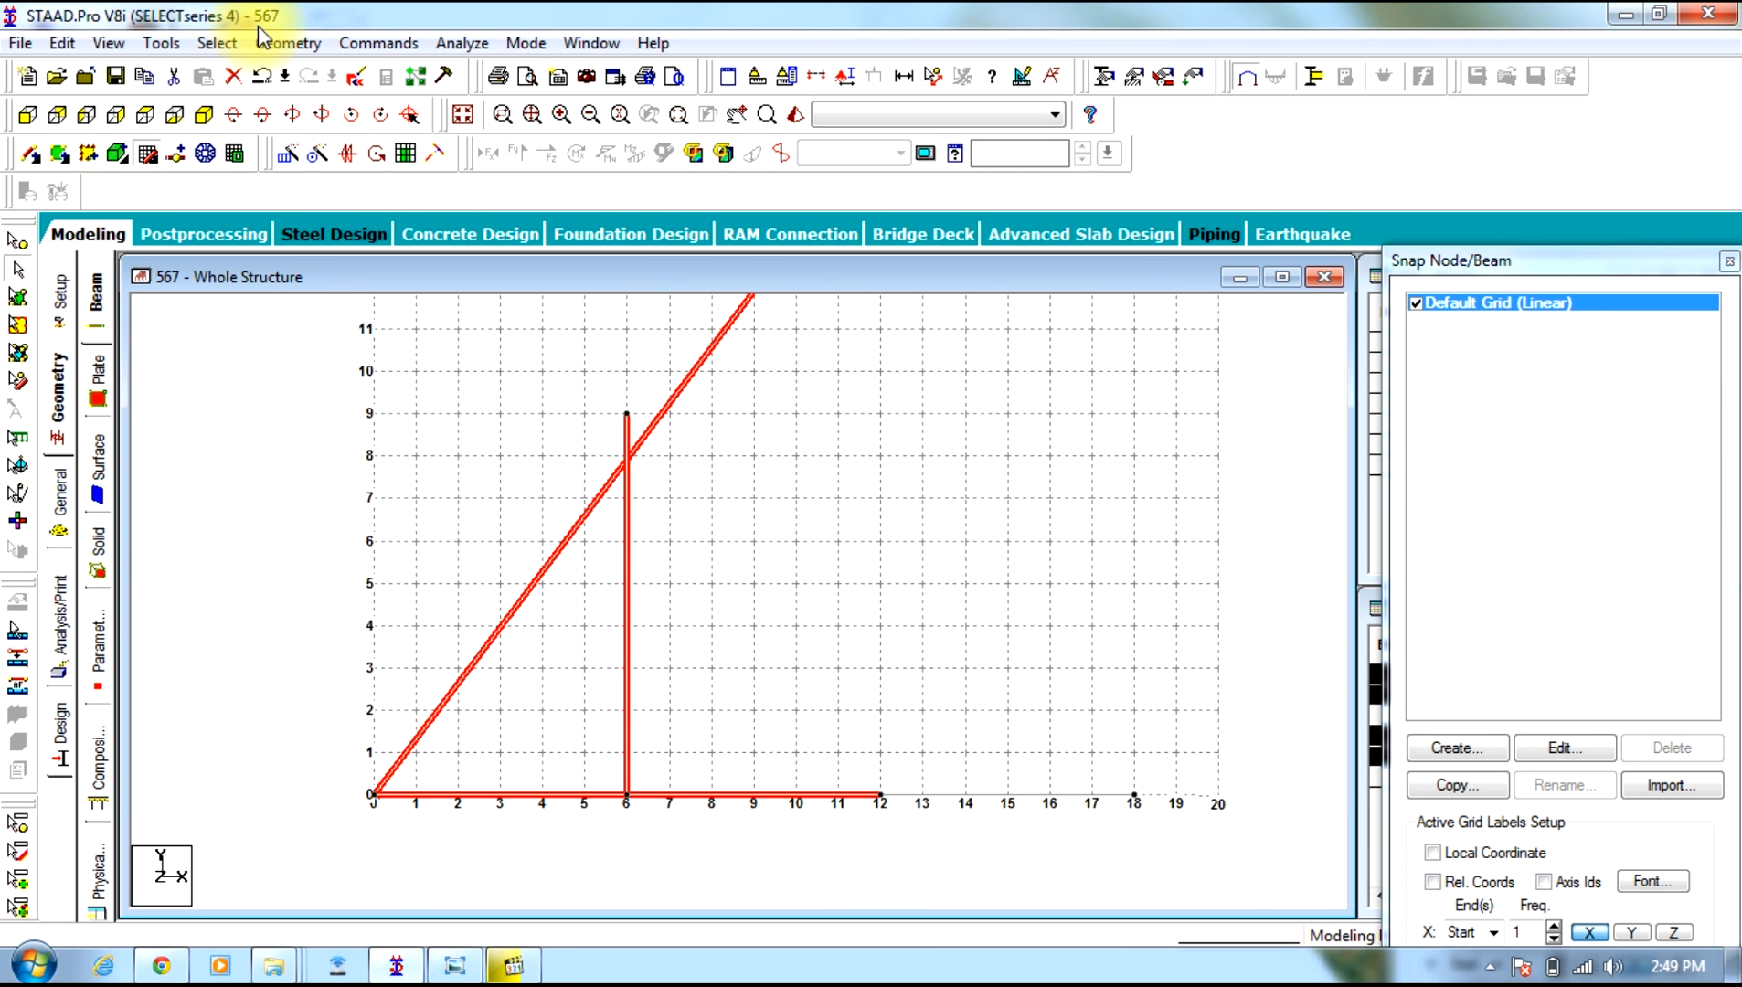
click(311, 43)
mouse_move(490, 656)
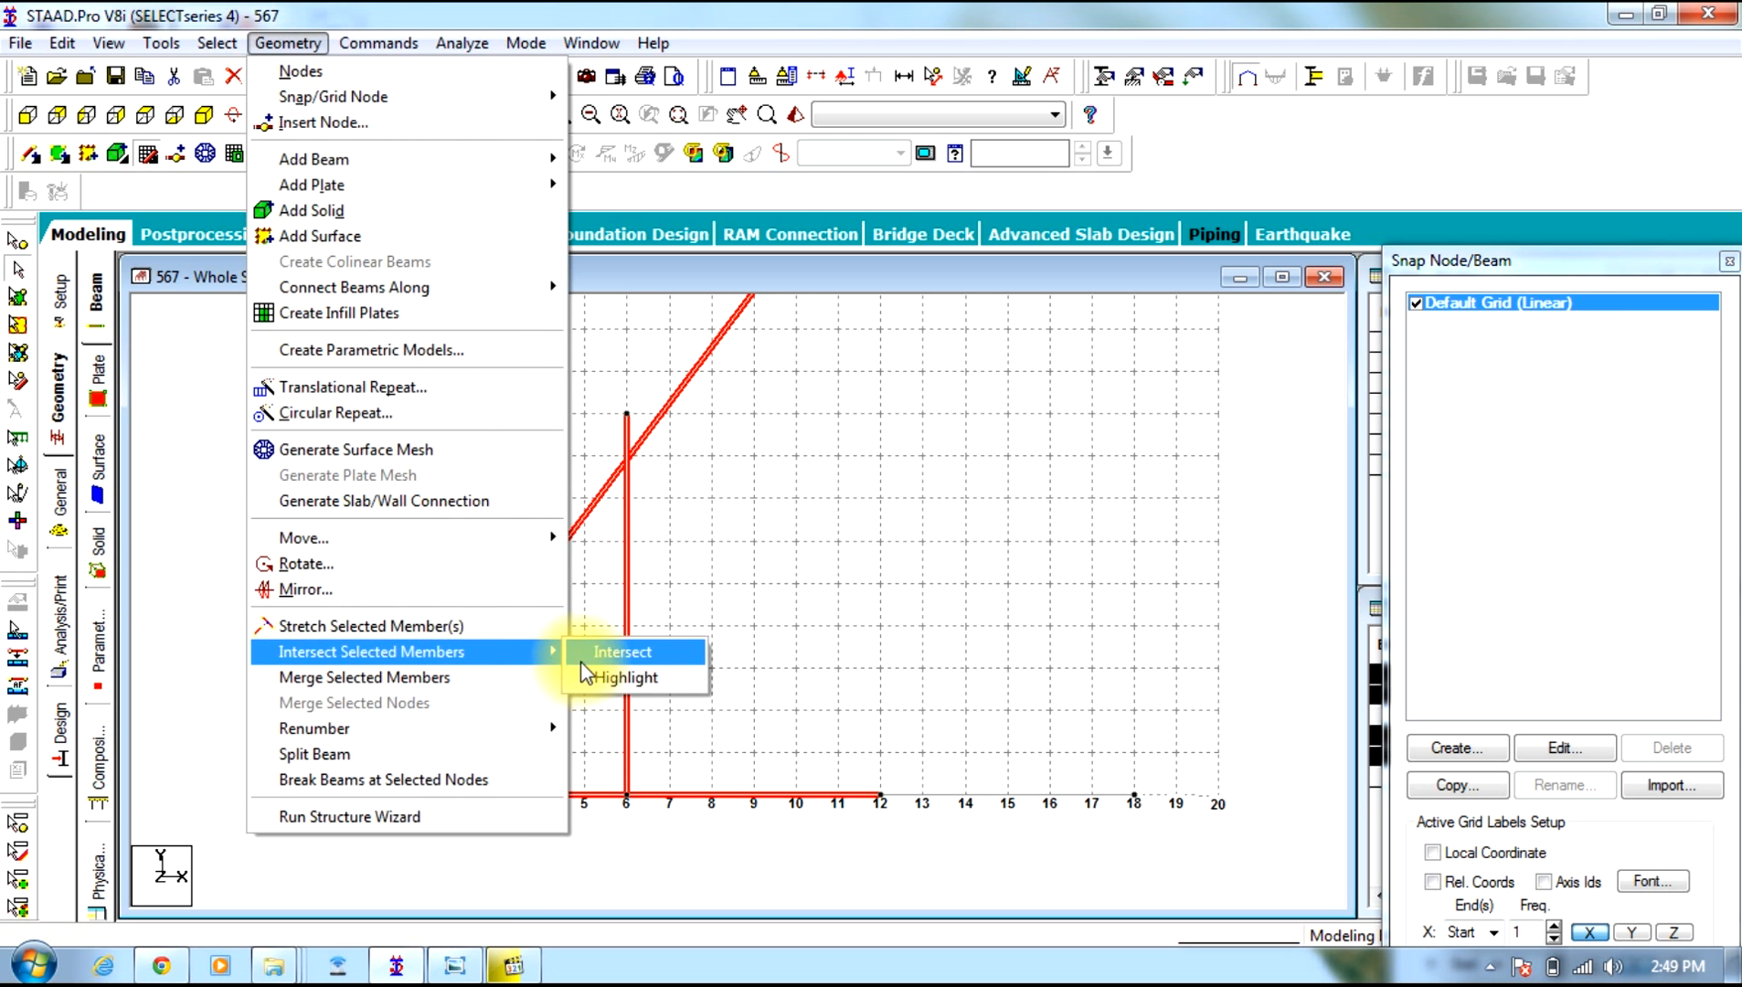
click(590, 650)
click(764, 530)
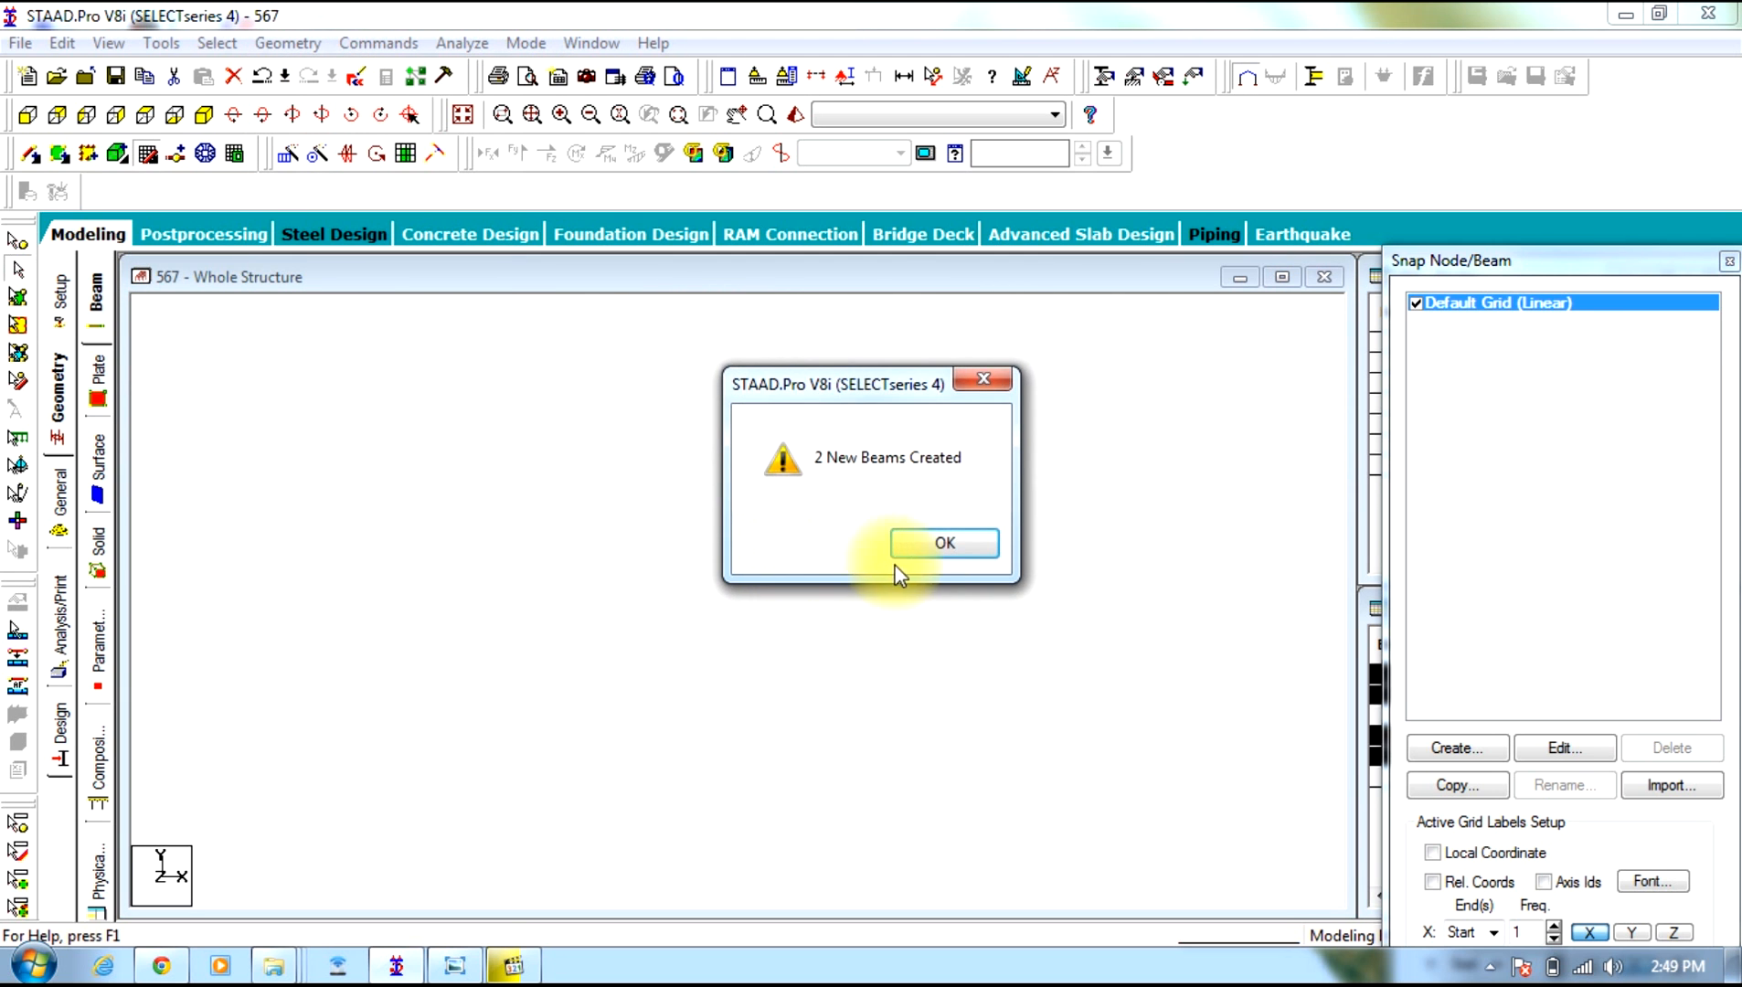
click(922, 549)
click(699, 574)
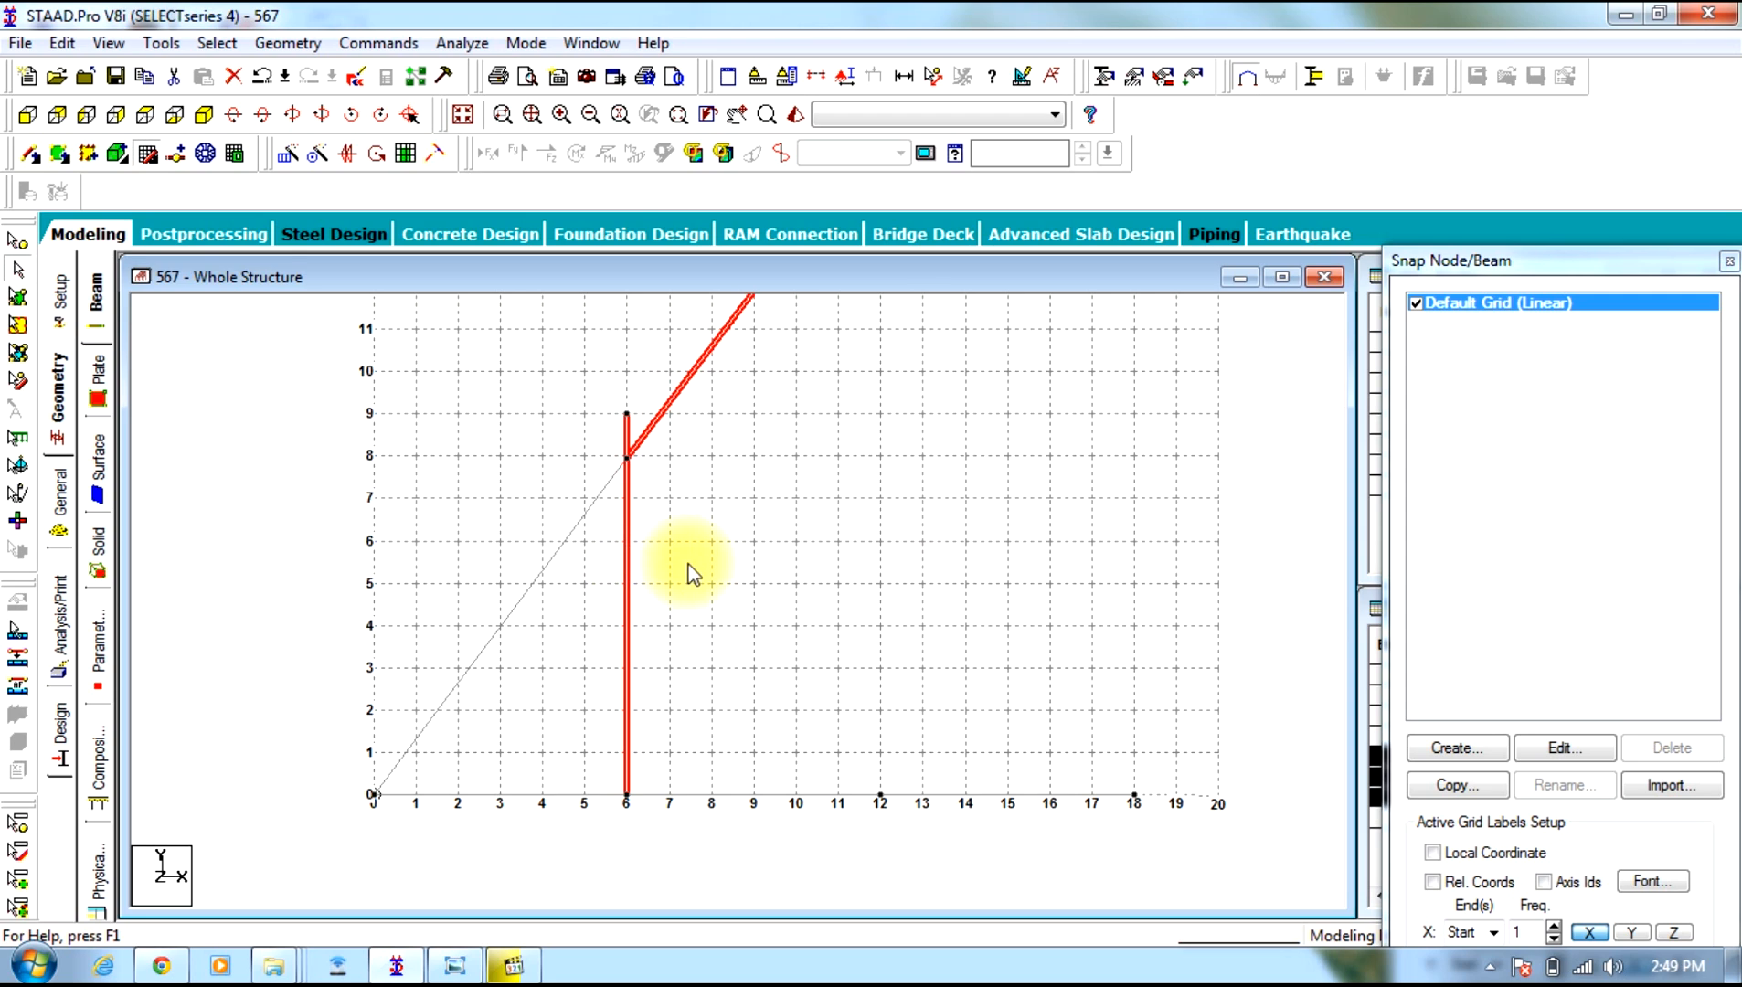
Delete the selected vertical beams at X 6 and the inclined overhang above their crossing, together with the orphaned nodes
key(Delete)
key(Return)
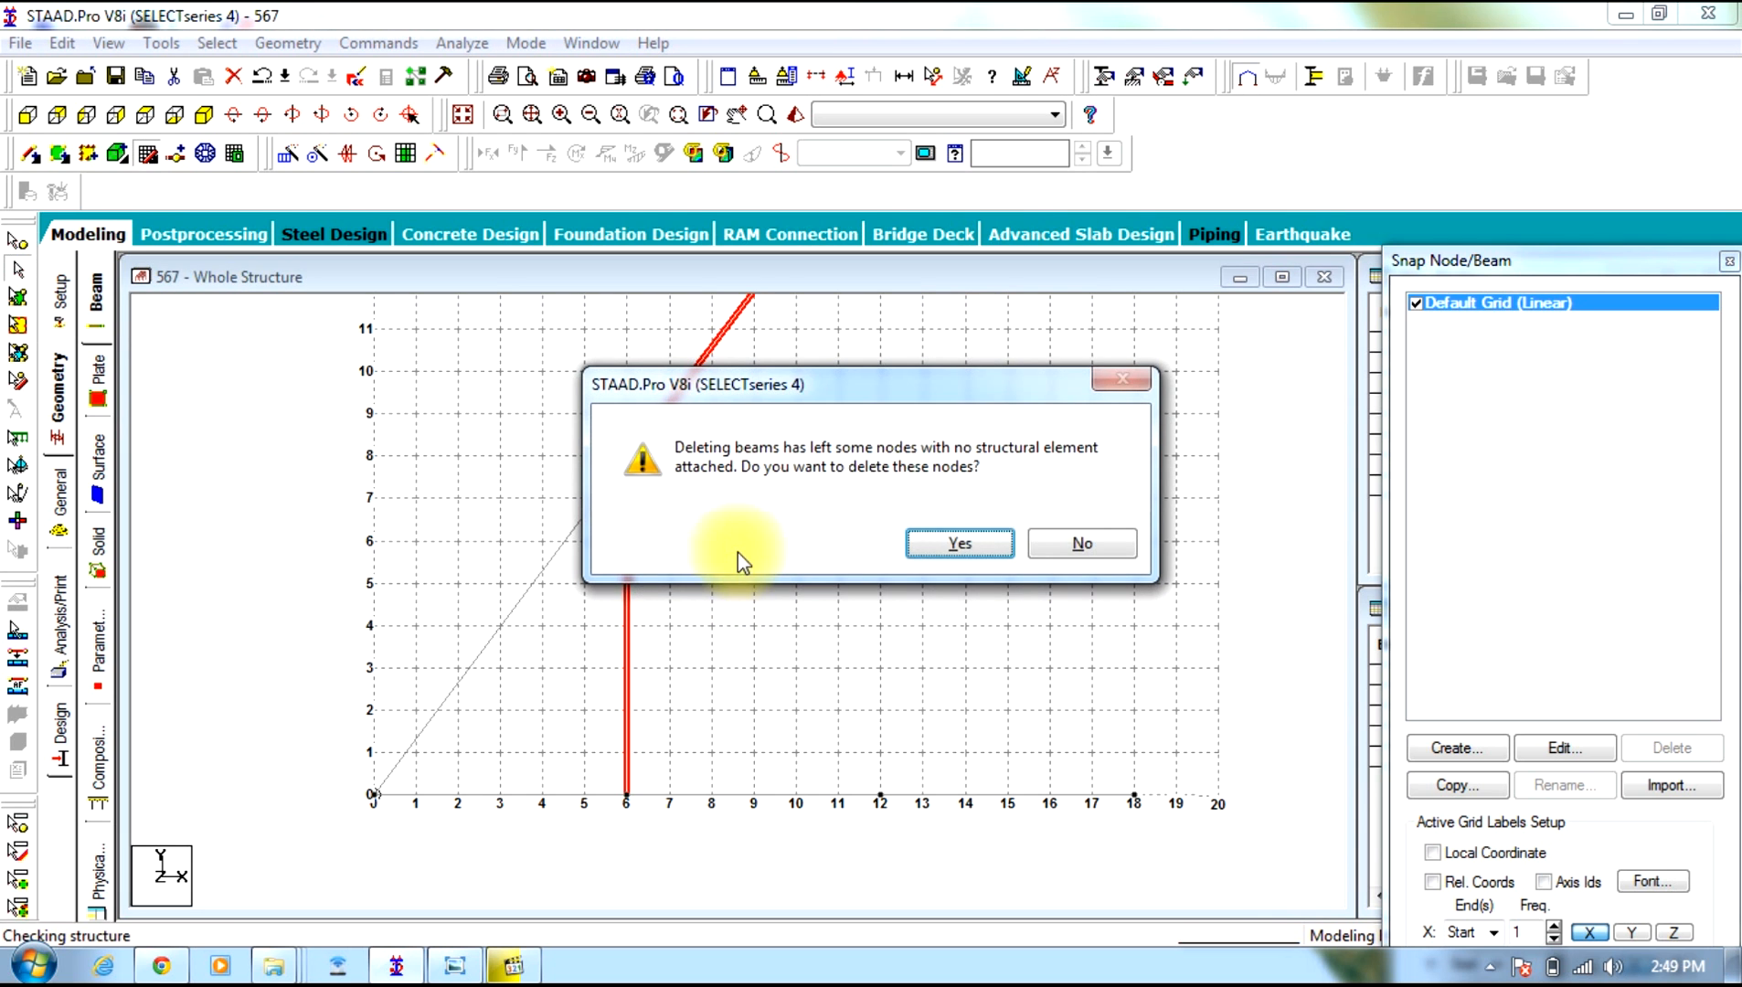
click(955, 544)
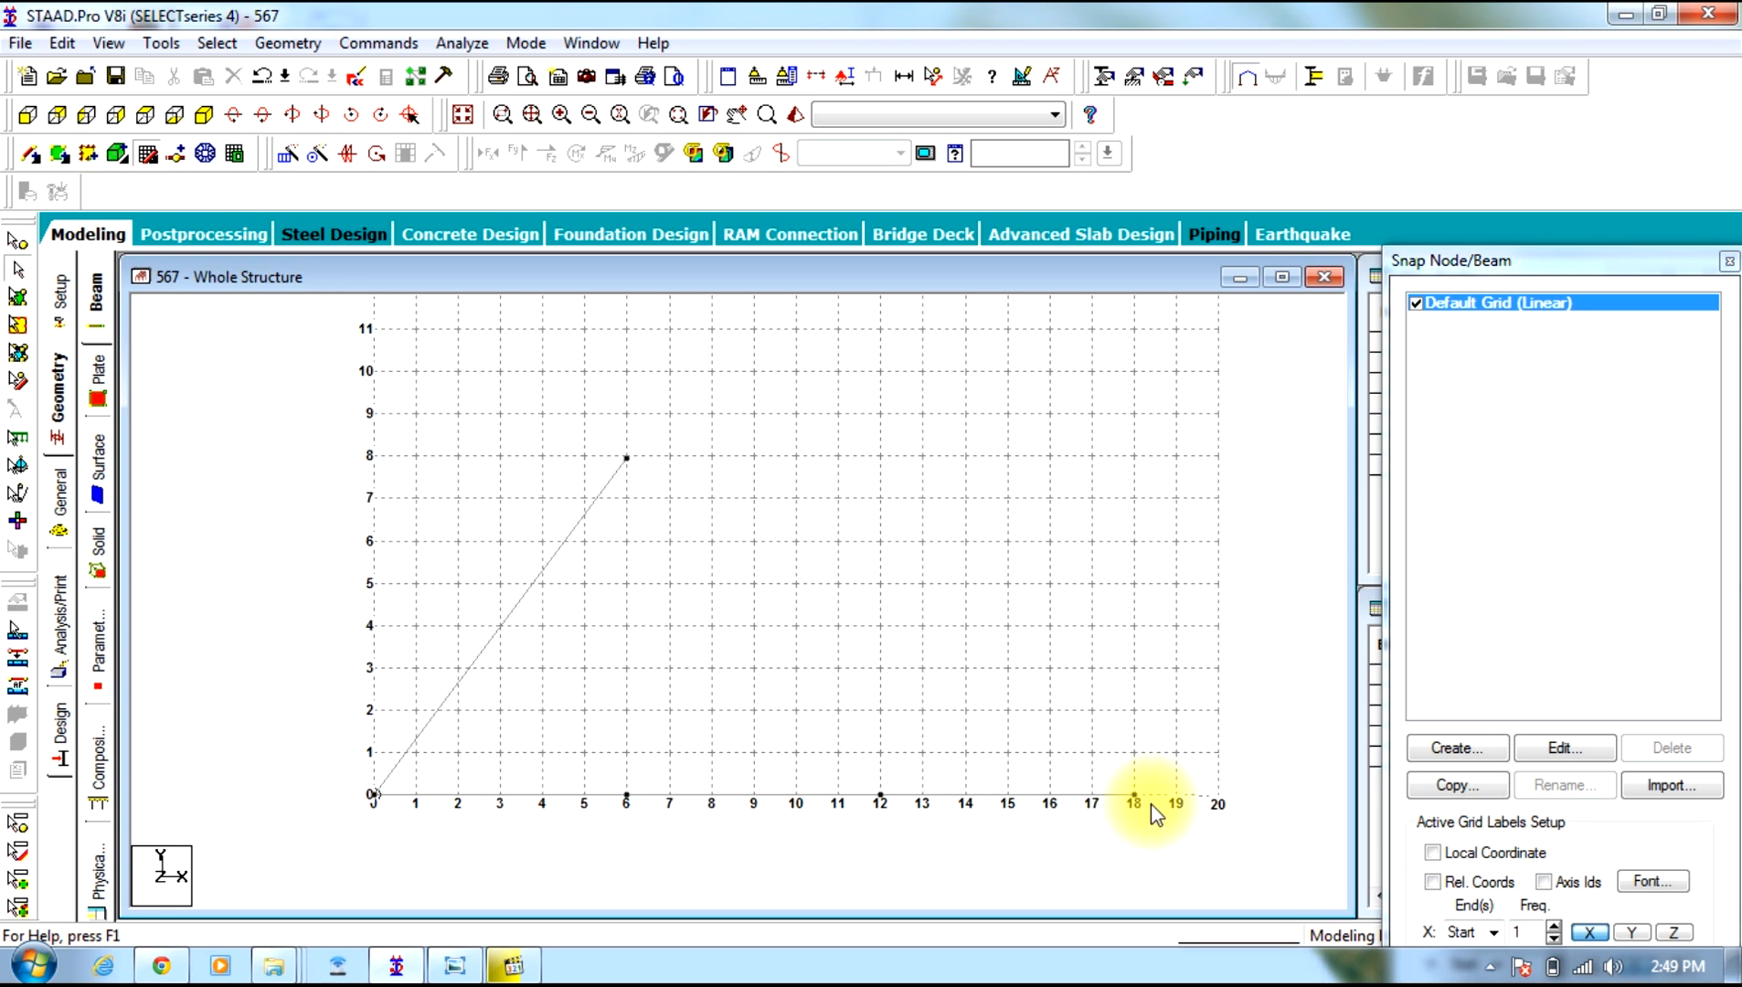
Select the whole structure and move it along X so its base end node at X 18 lands on the grid origin, splitting members at coinciding nodes
mouse_move(1223, 364)
mouse_down()
mouse_move(731, 828)
mouse_move(206, 829)
mouse_up()
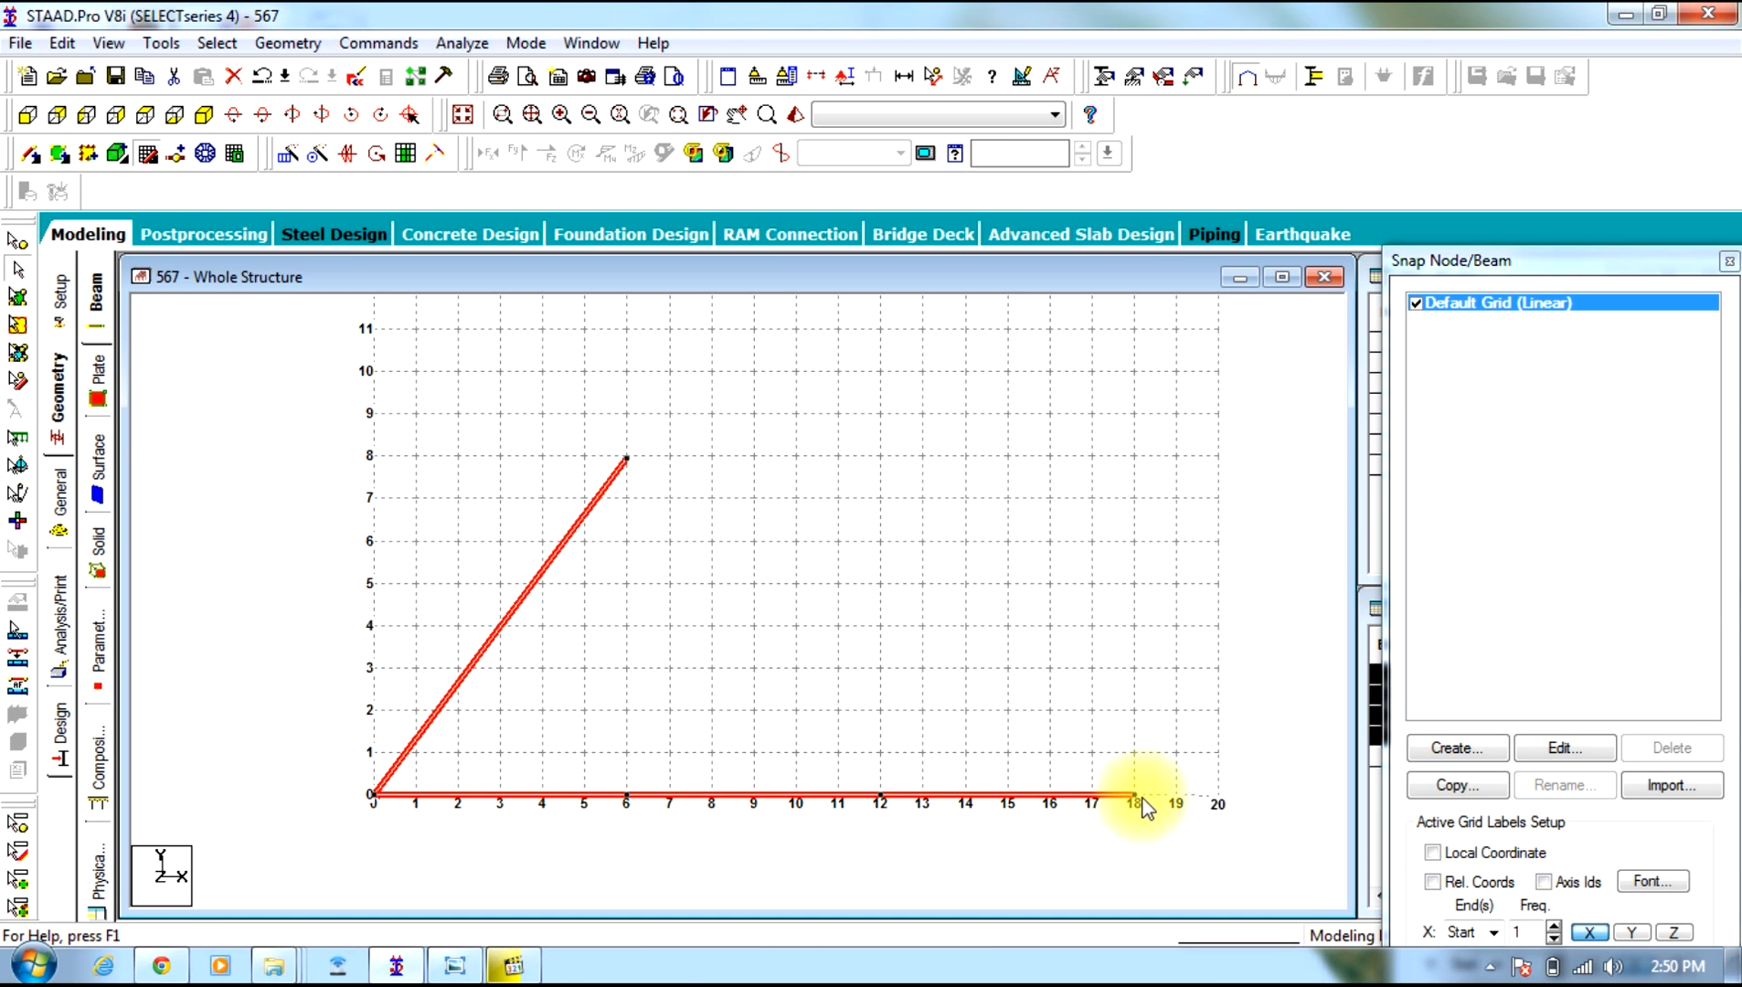
click(287, 43)
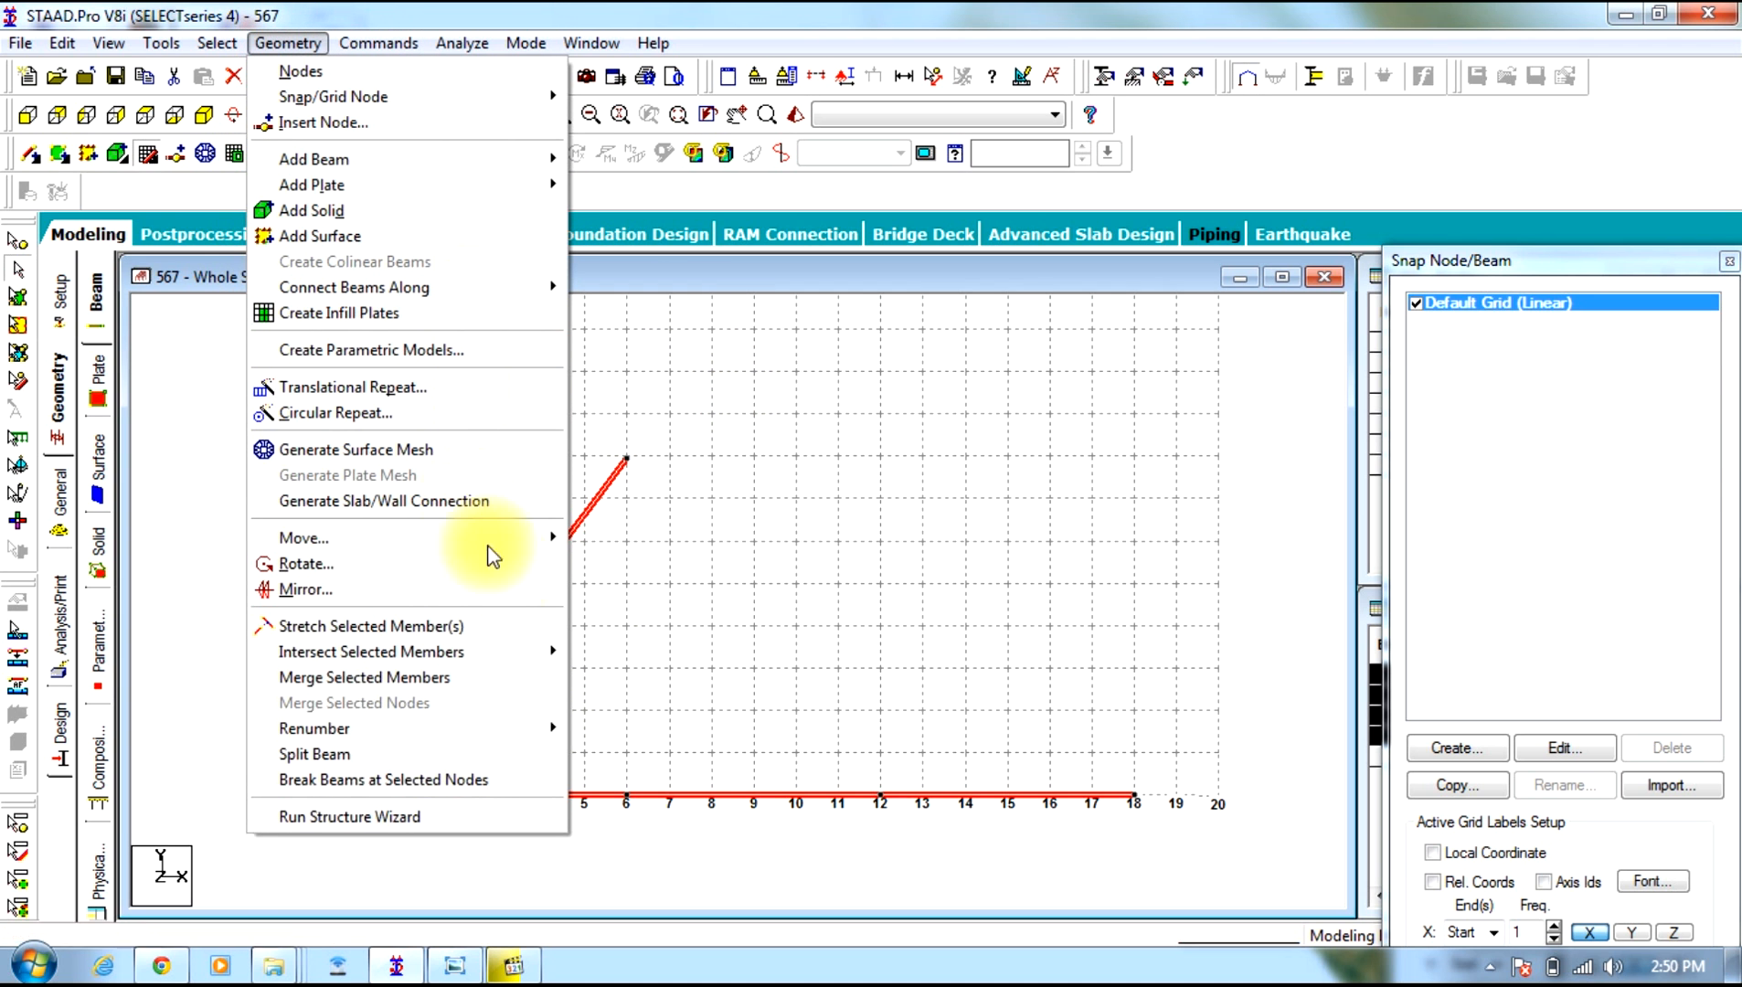
mouse_move(546, 541)
click(623, 592)
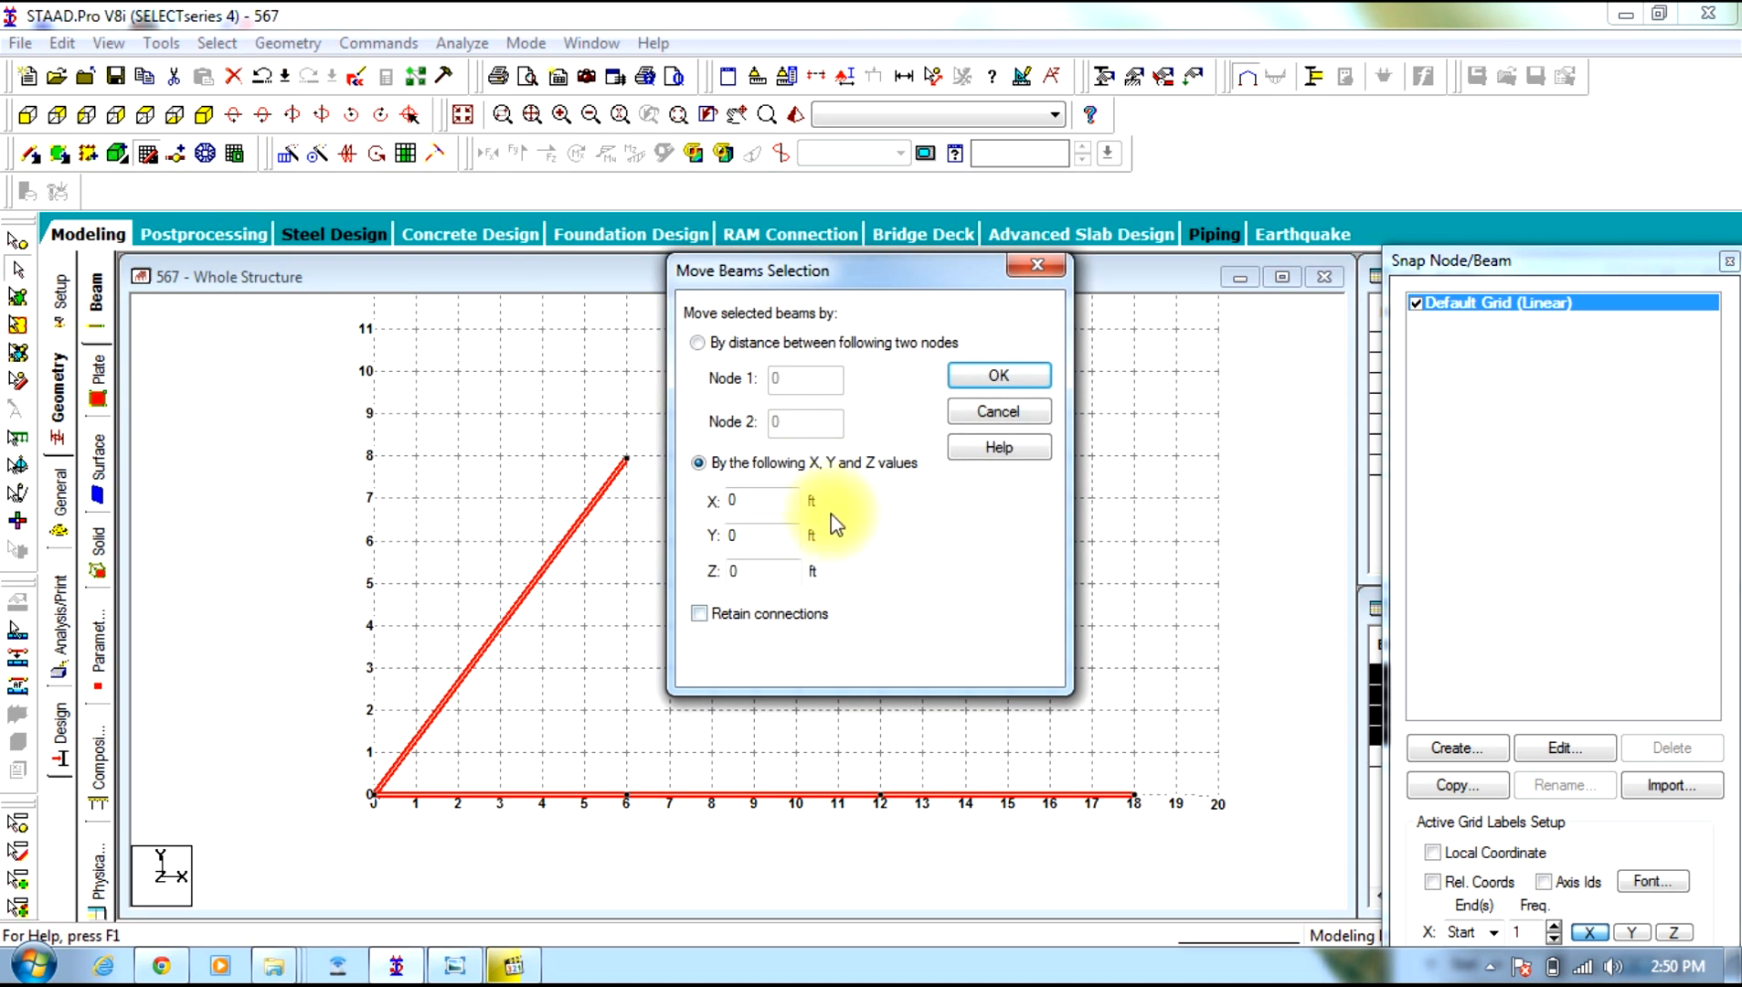
key(Tab)
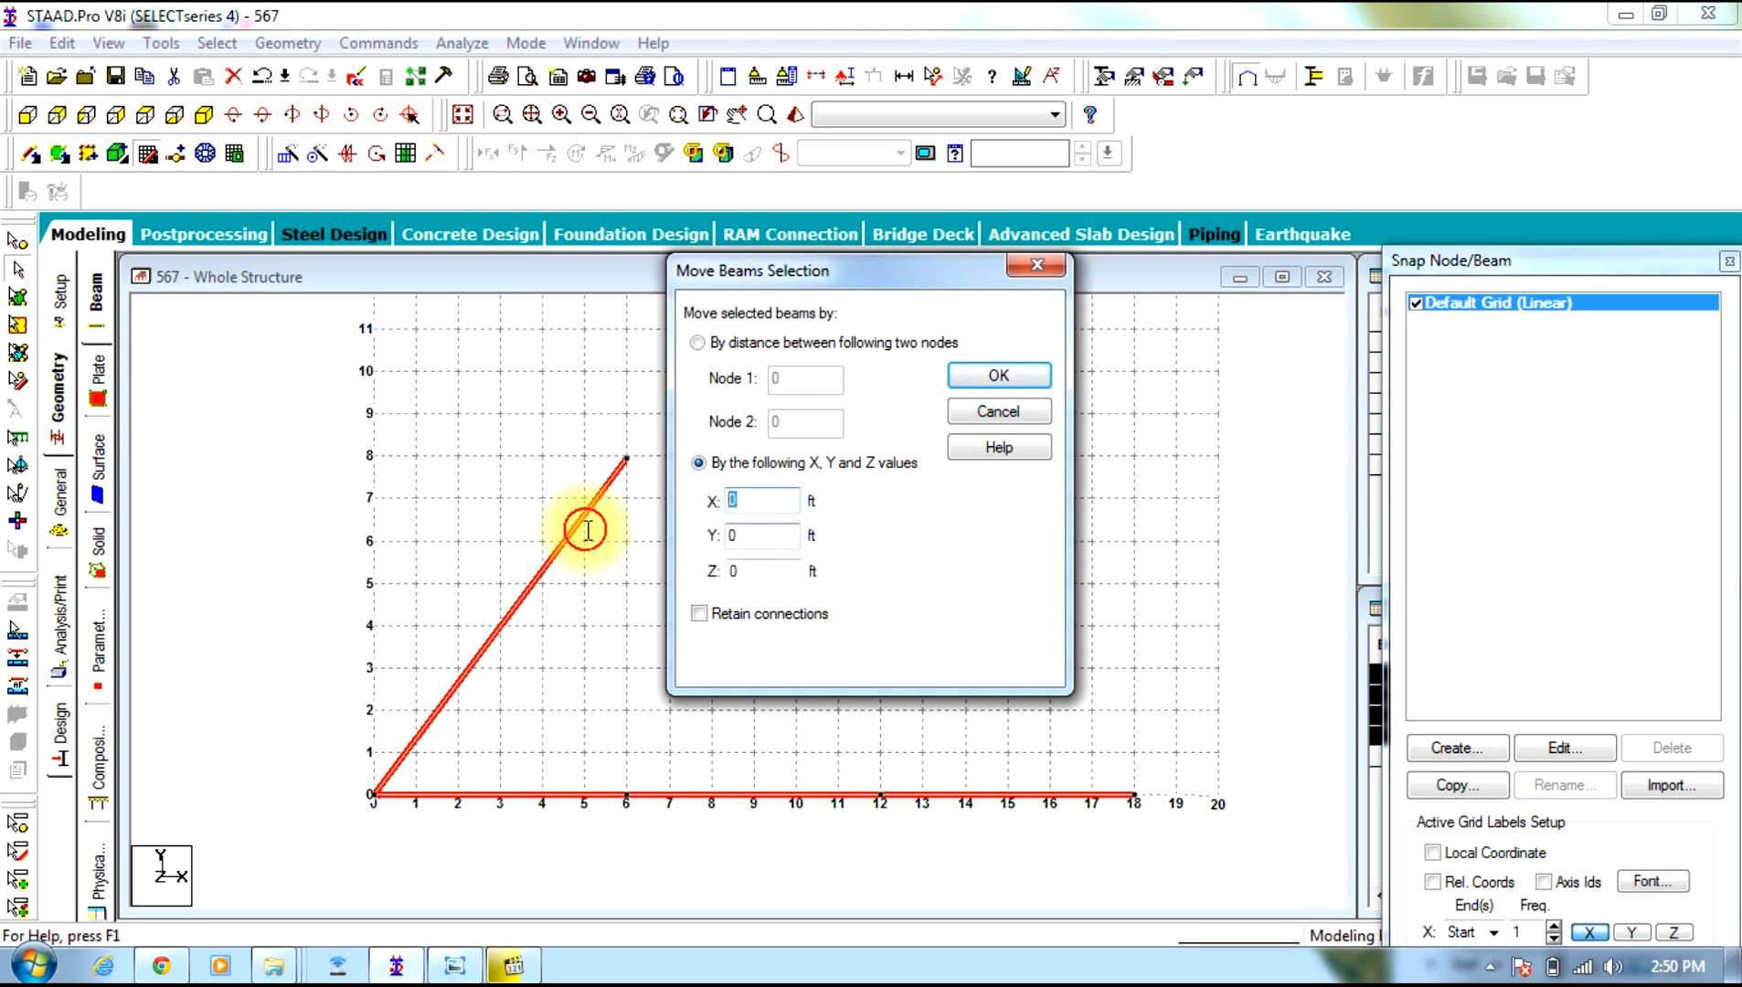
click(998, 375)
click(936, 549)
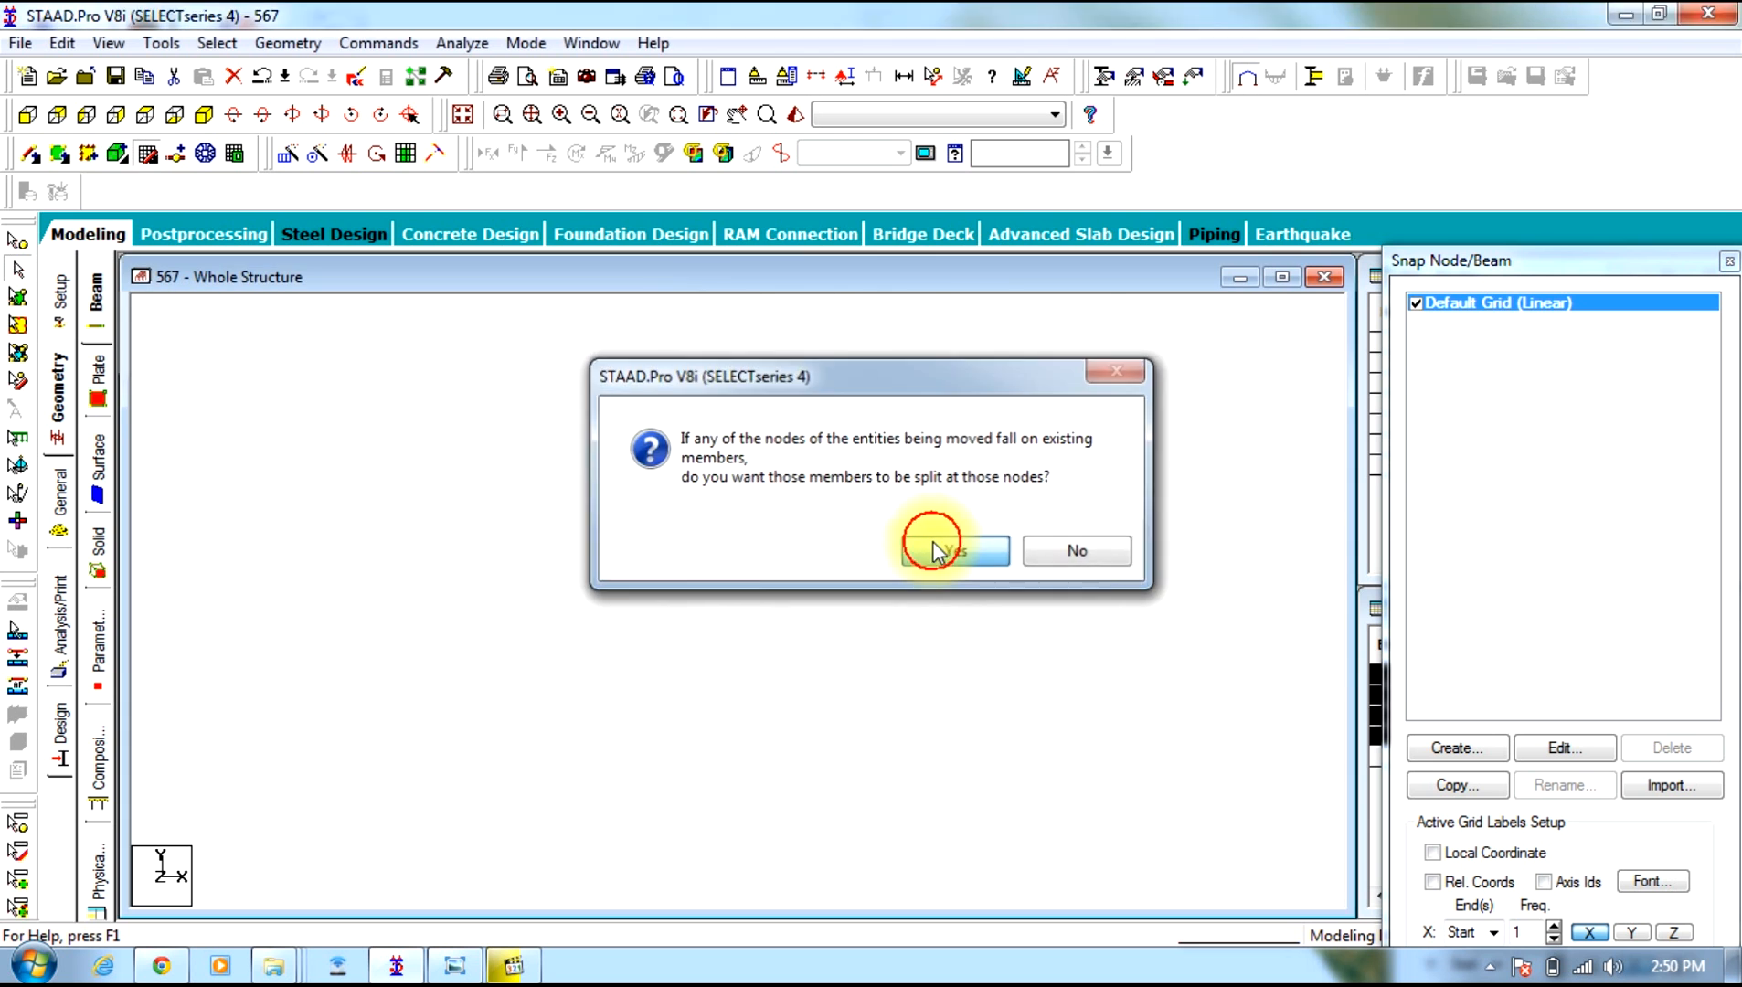
click(932, 543)
click(759, 809)
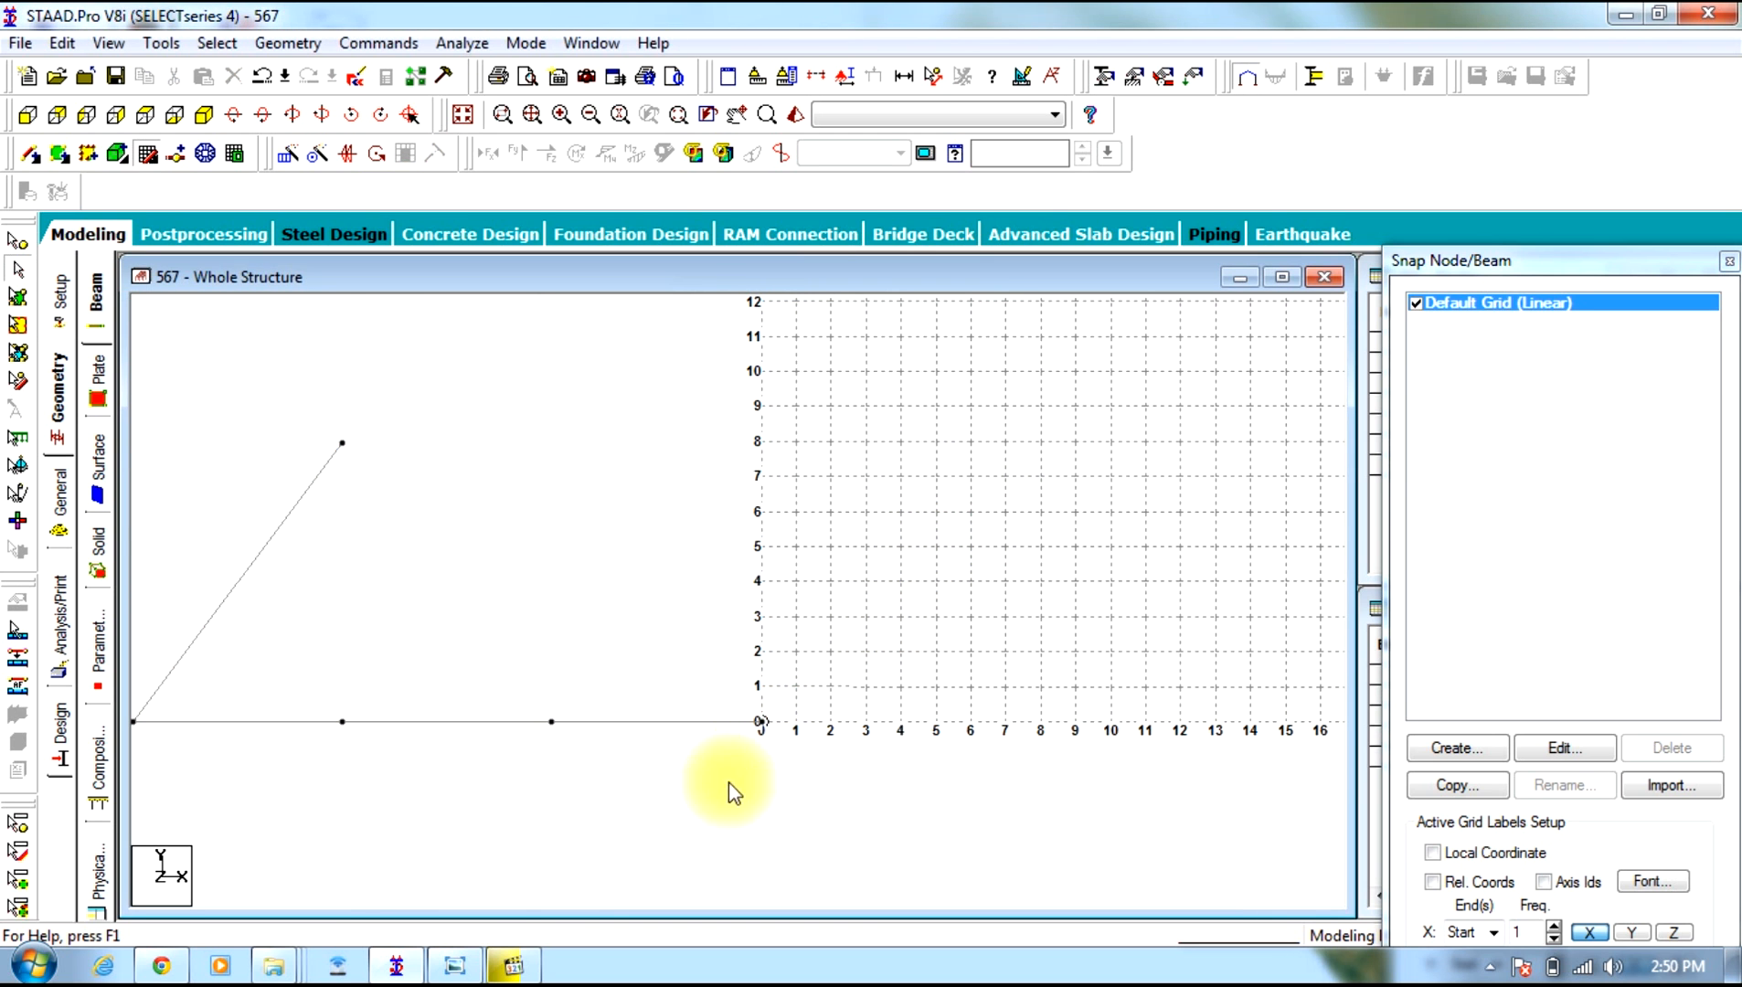
Recheck the truss sketch in IMG_0415 and set the default grid's Y skew to 37 degrees
click(455, 967)
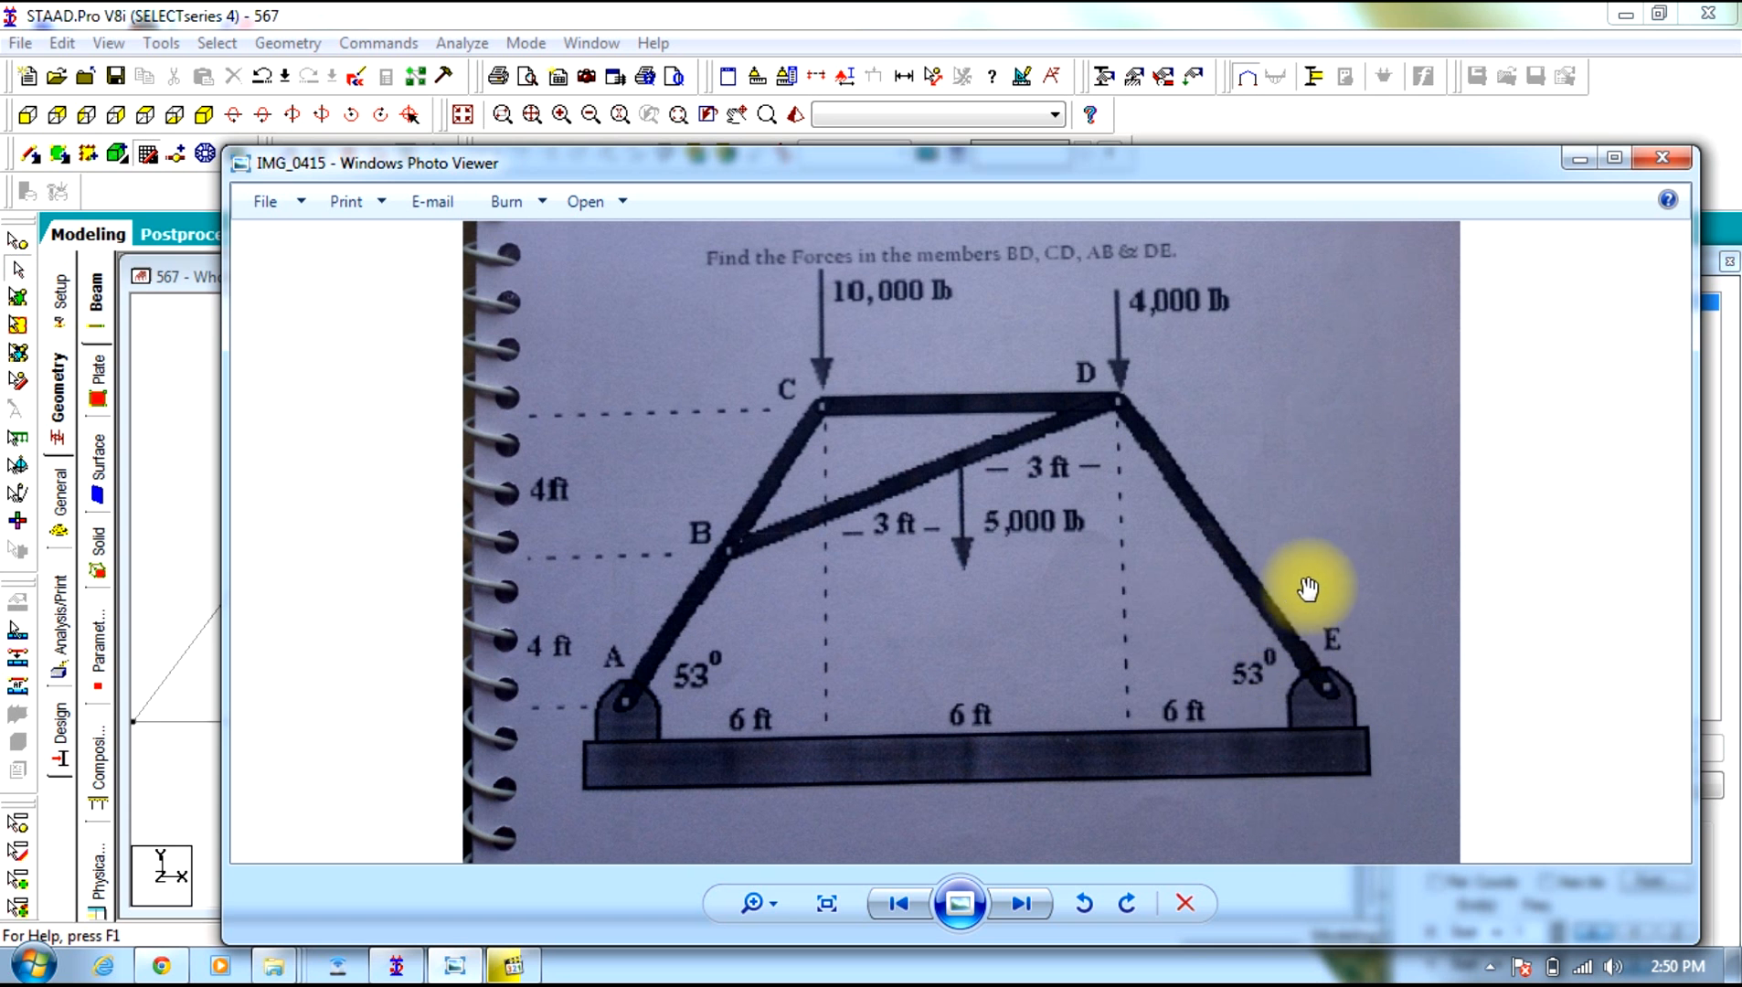
click(1580, 161)
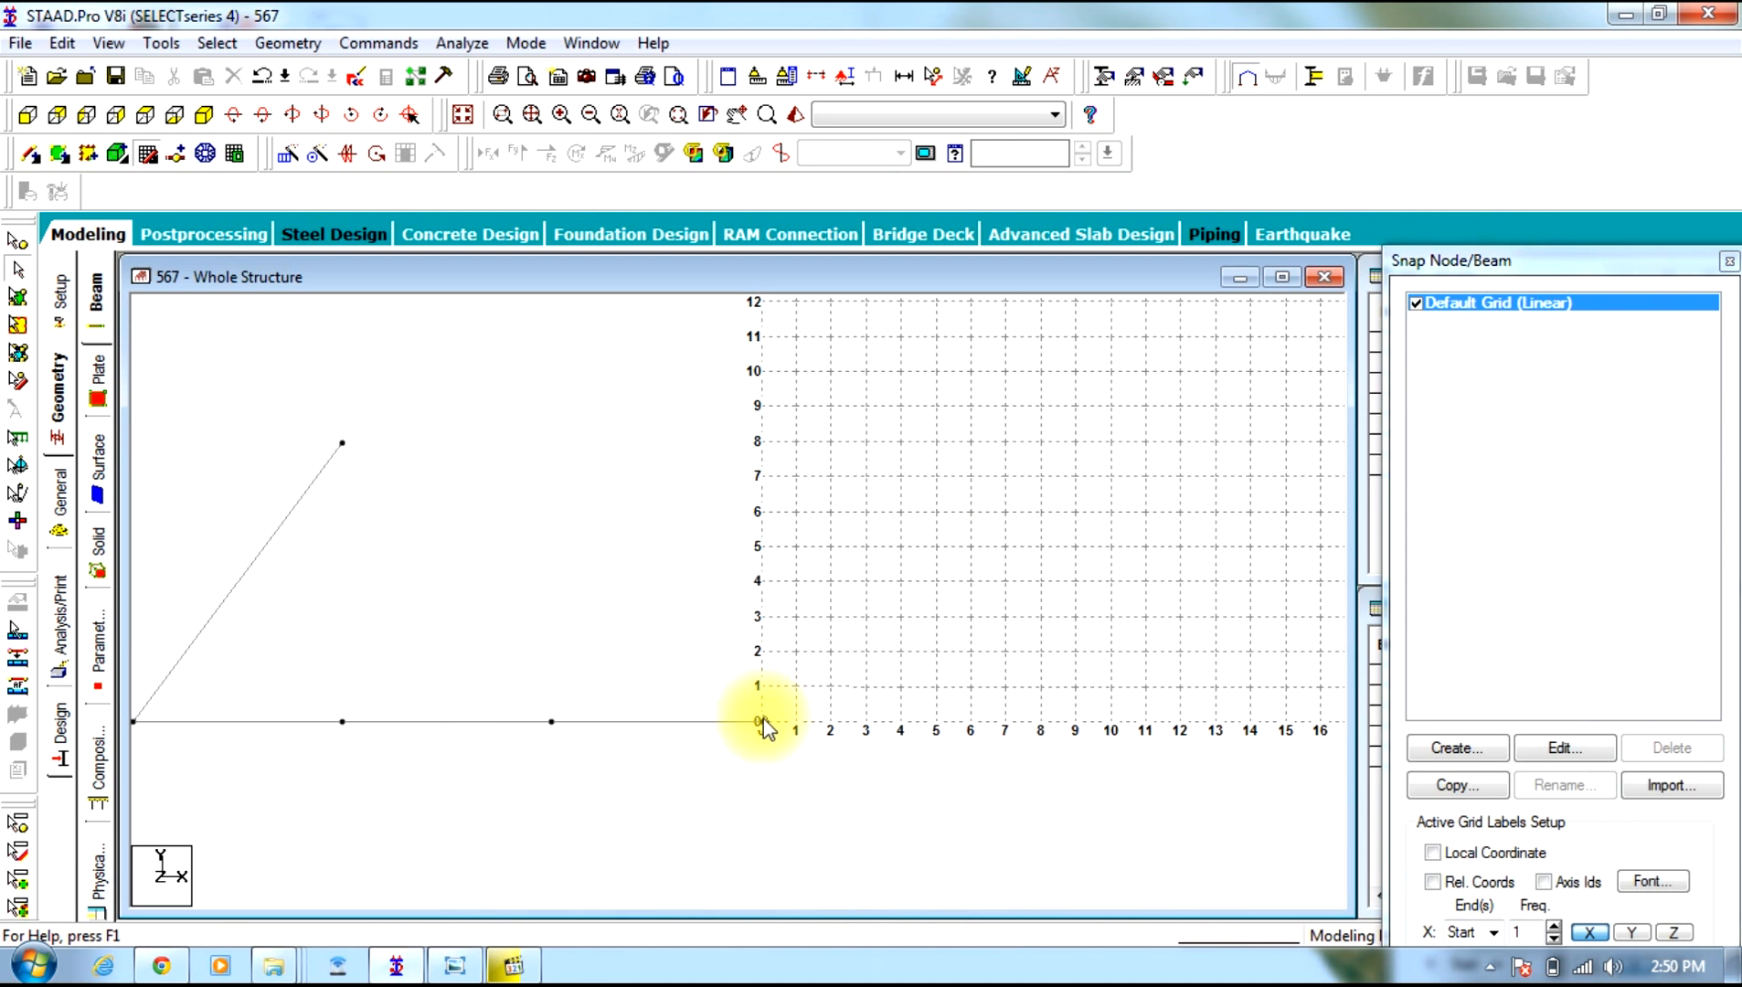
click(1584, 750)
double_click(1289, 706)
text(37)
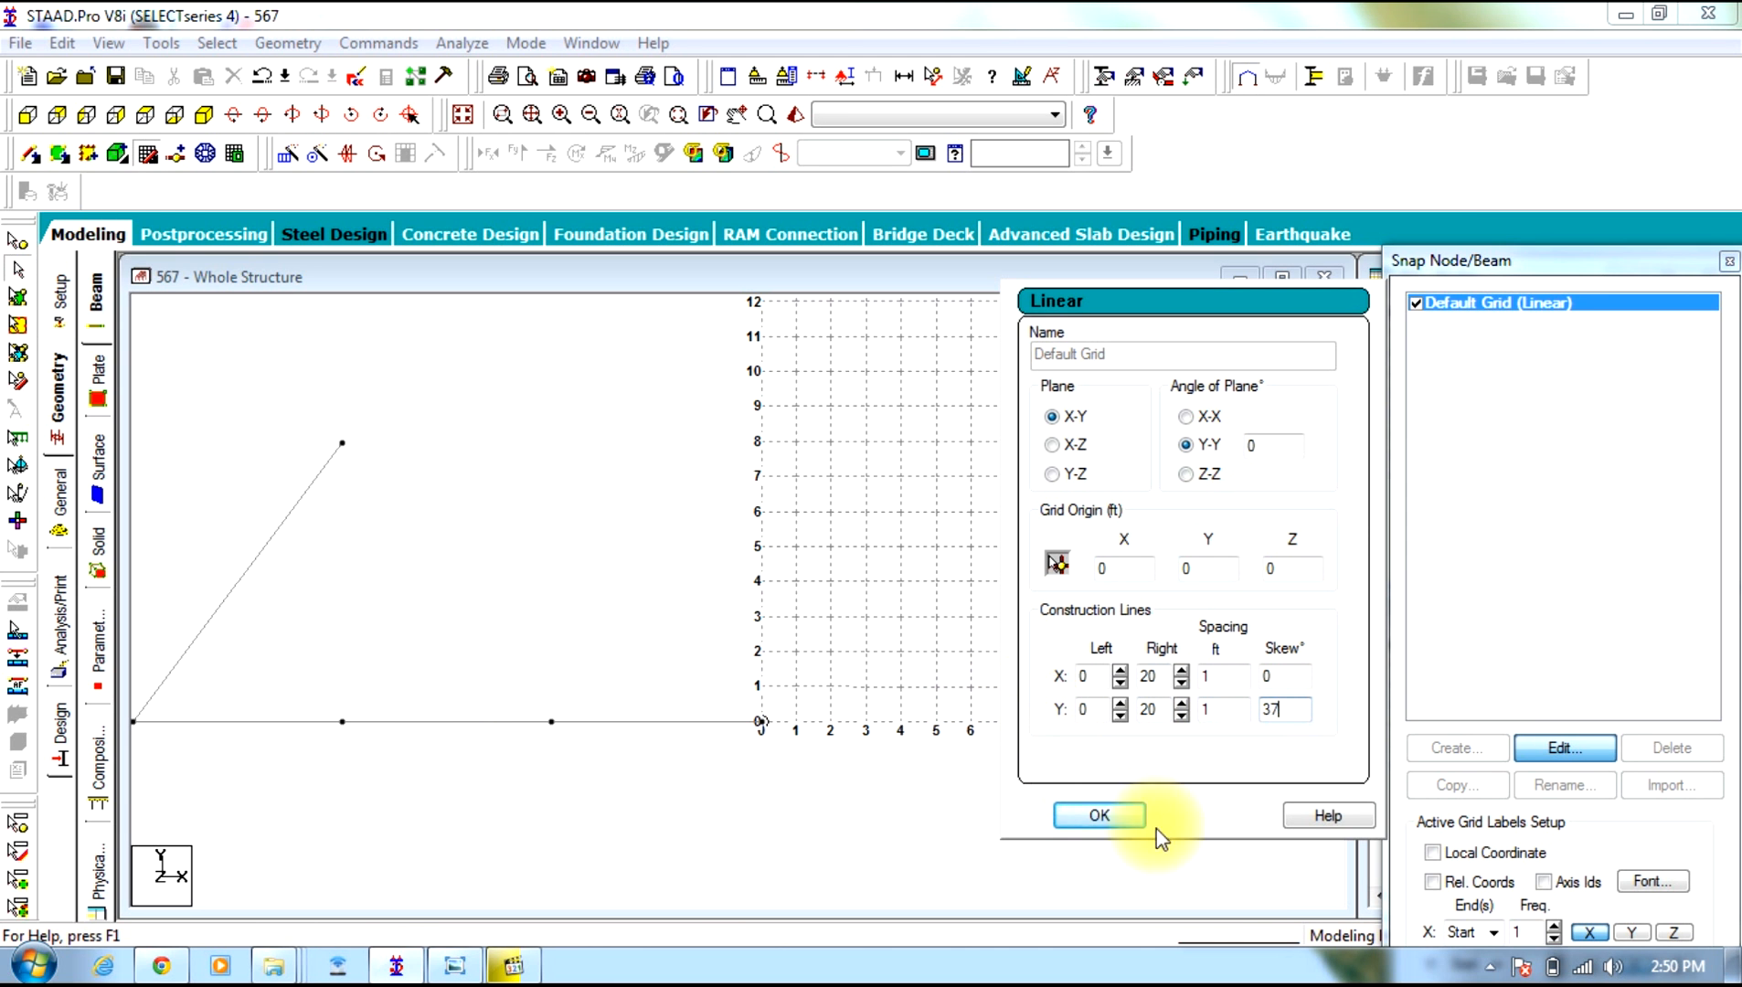
click(1125, 823)
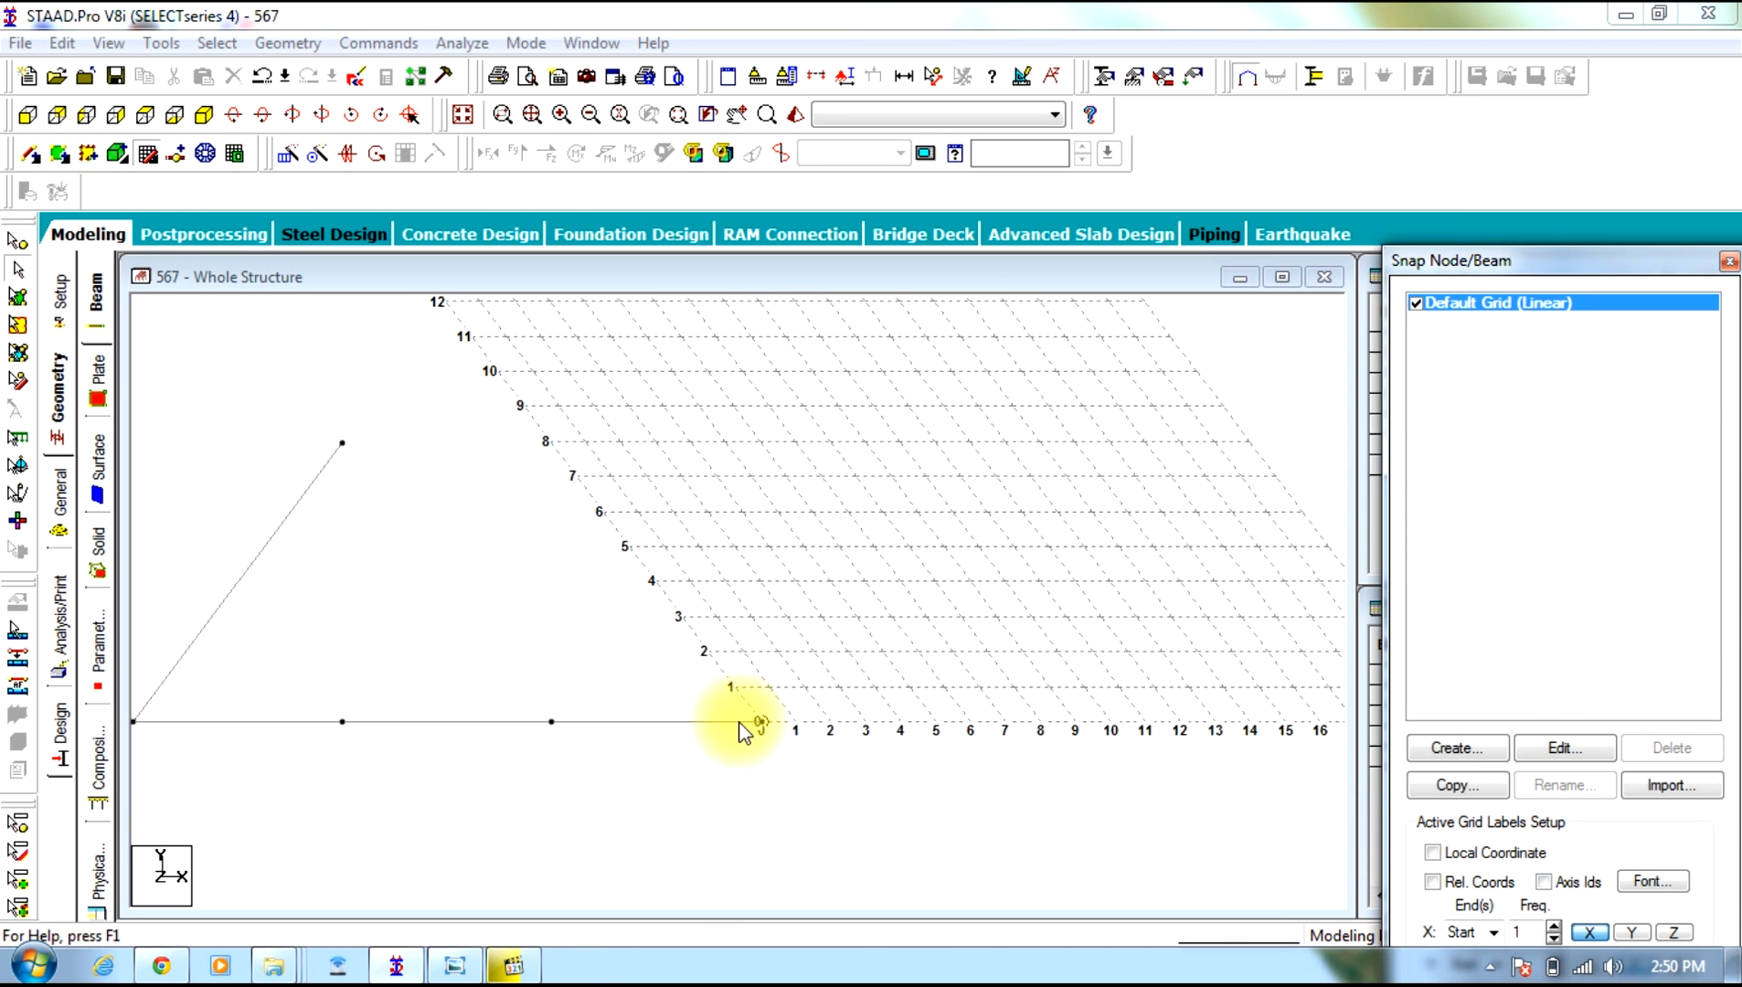
Draw an inclined beam from the origin along the skewed grid's edge line to grid mark 11
click(145, 154)
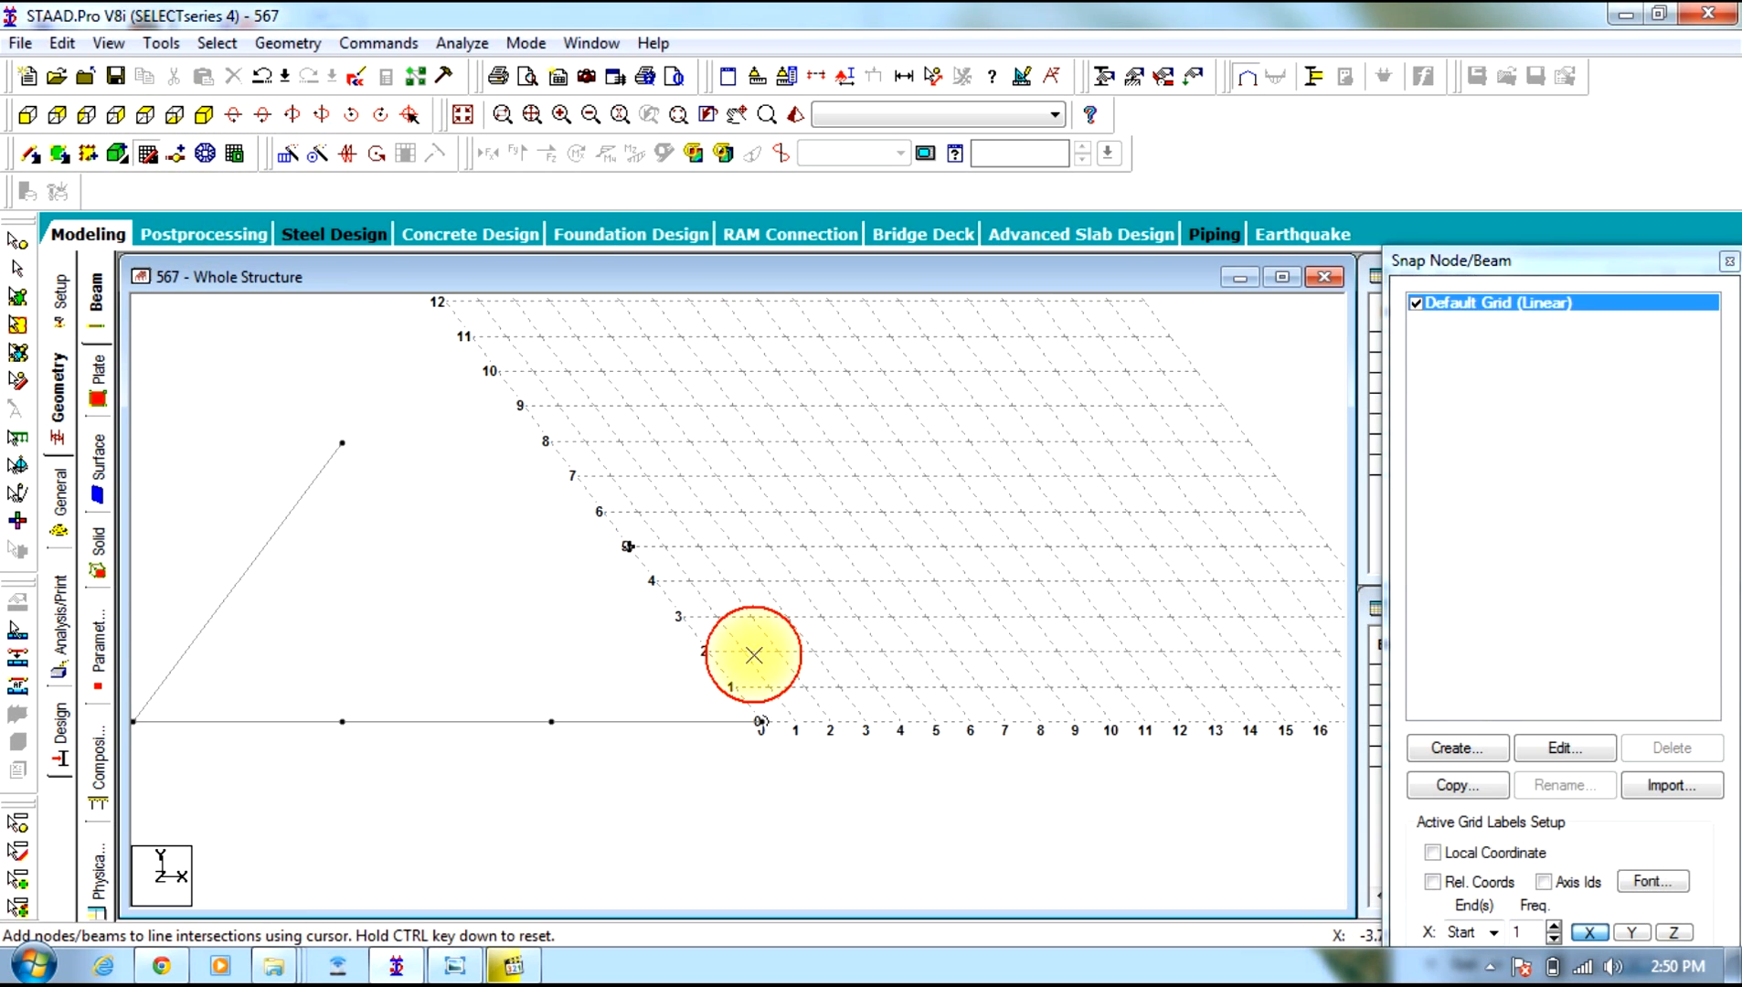
click(469, 339)
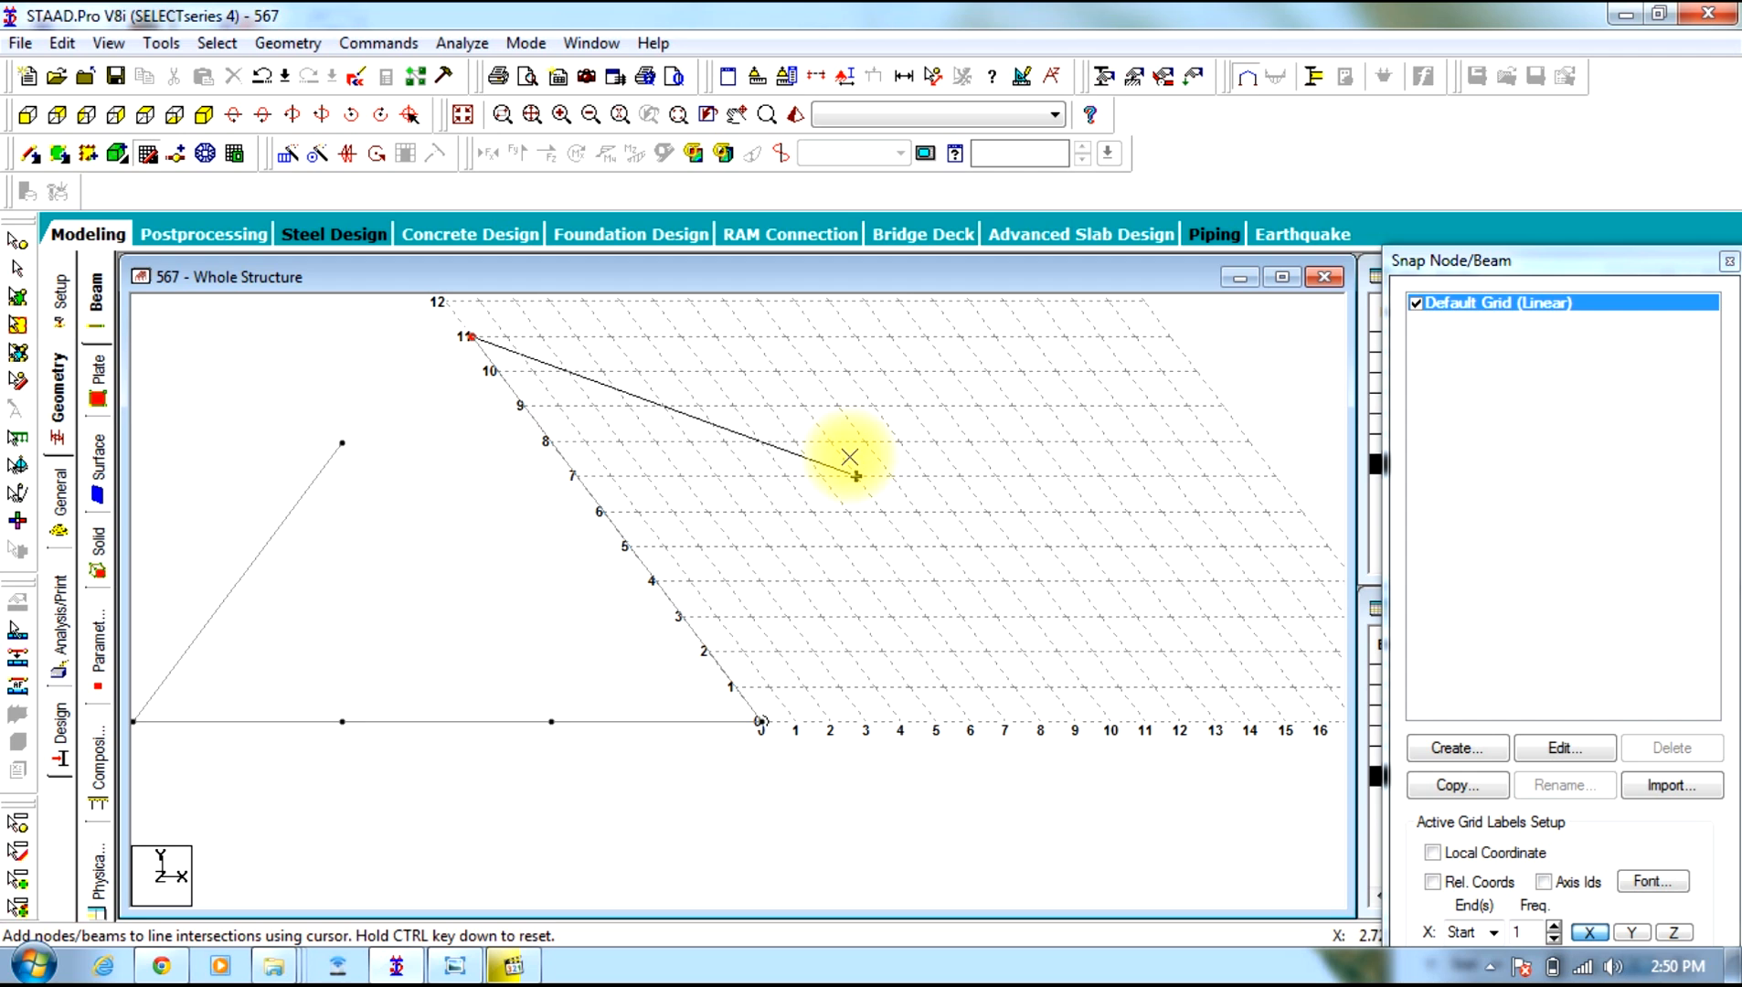
key(Escape)
Remove the Y skew from the default grid so its lines are square again
click(1565, 748)
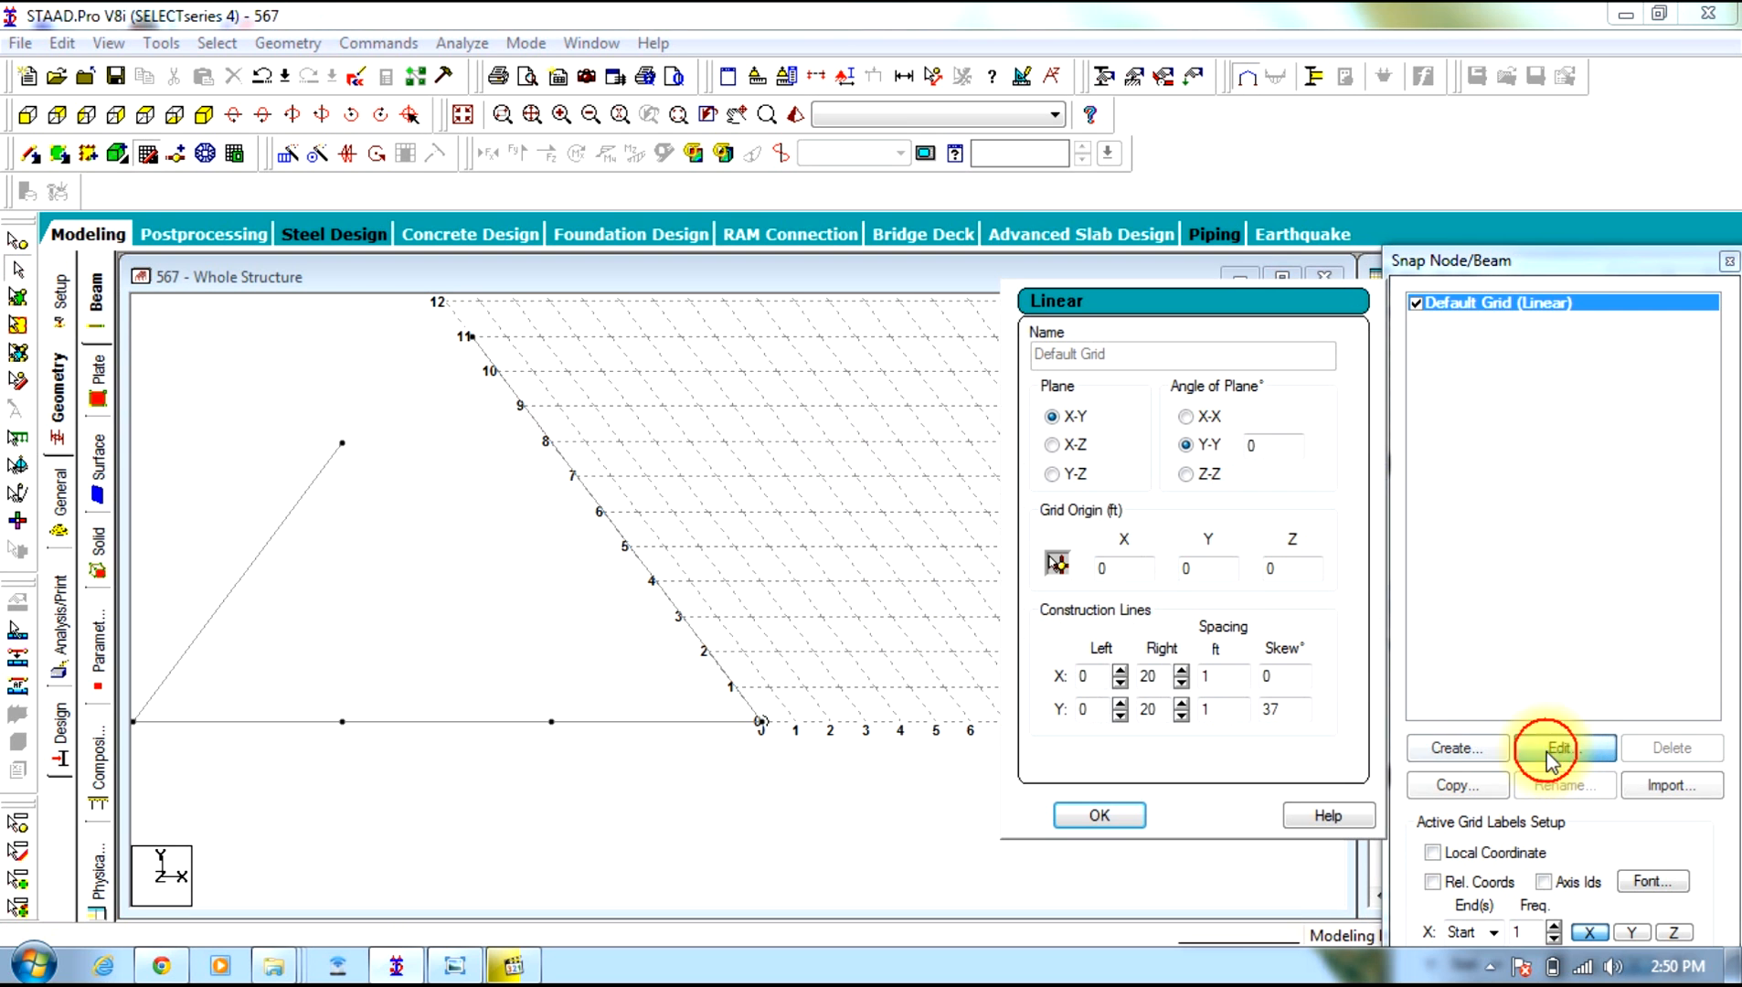
drag(1280, 713, 955, 739)
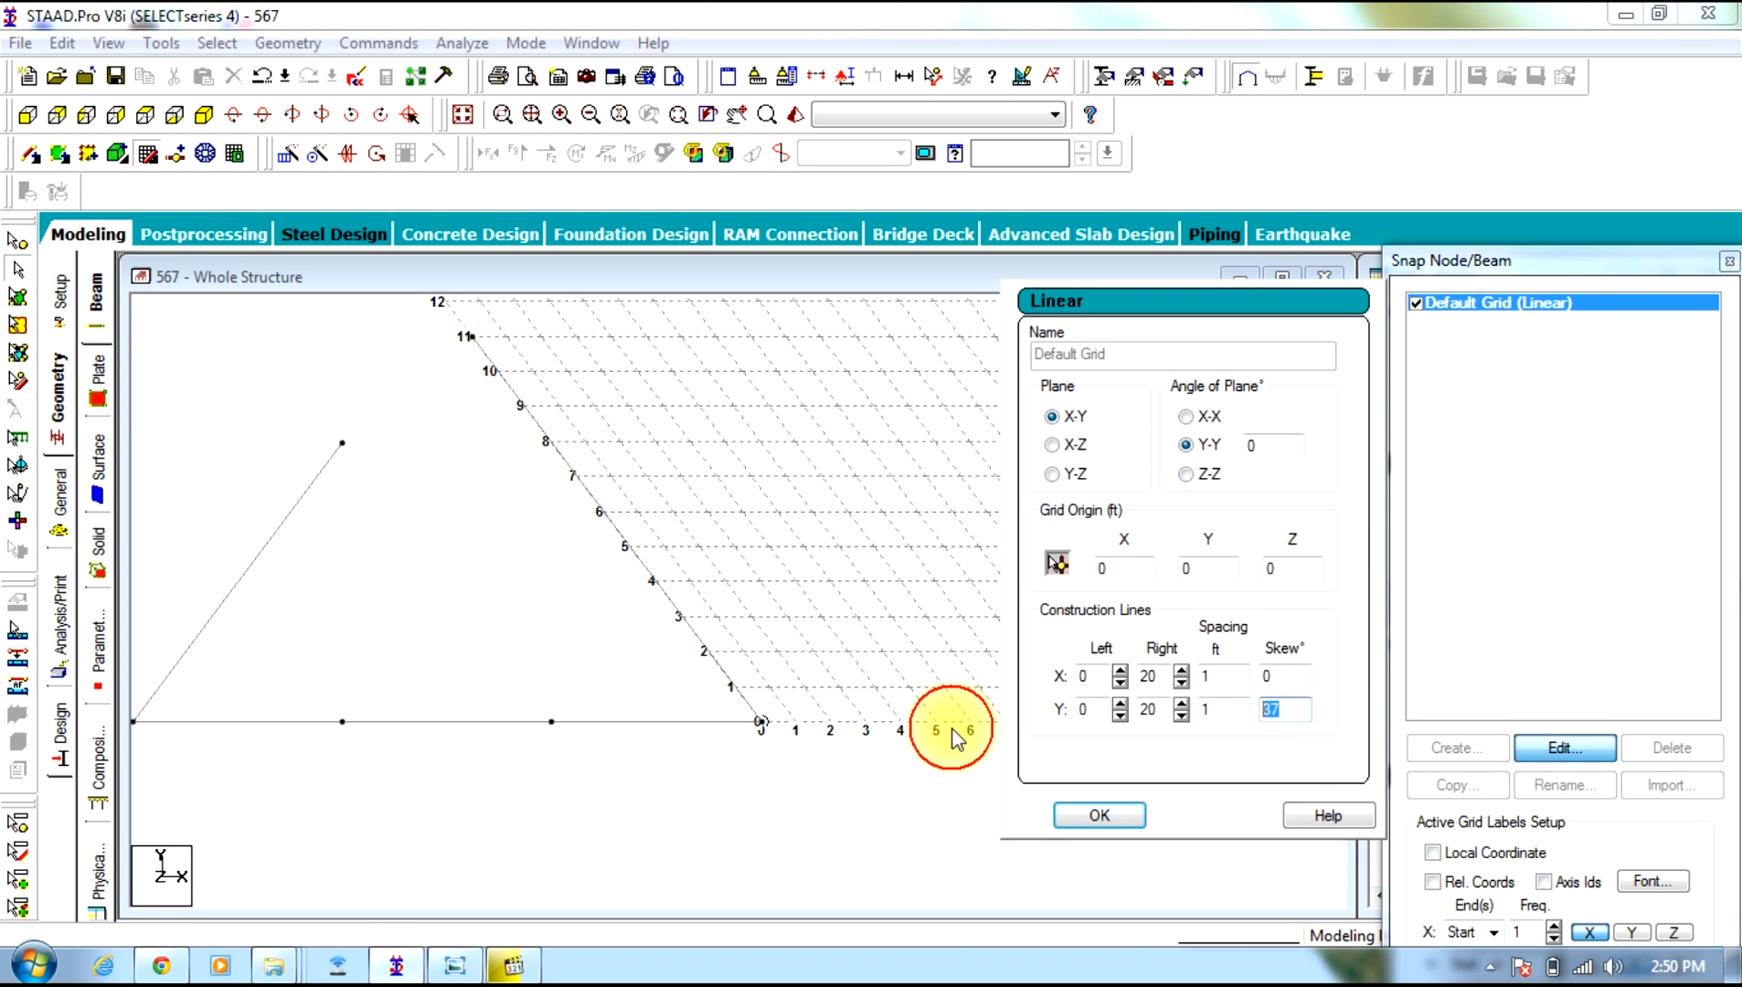
click(1132, 821)
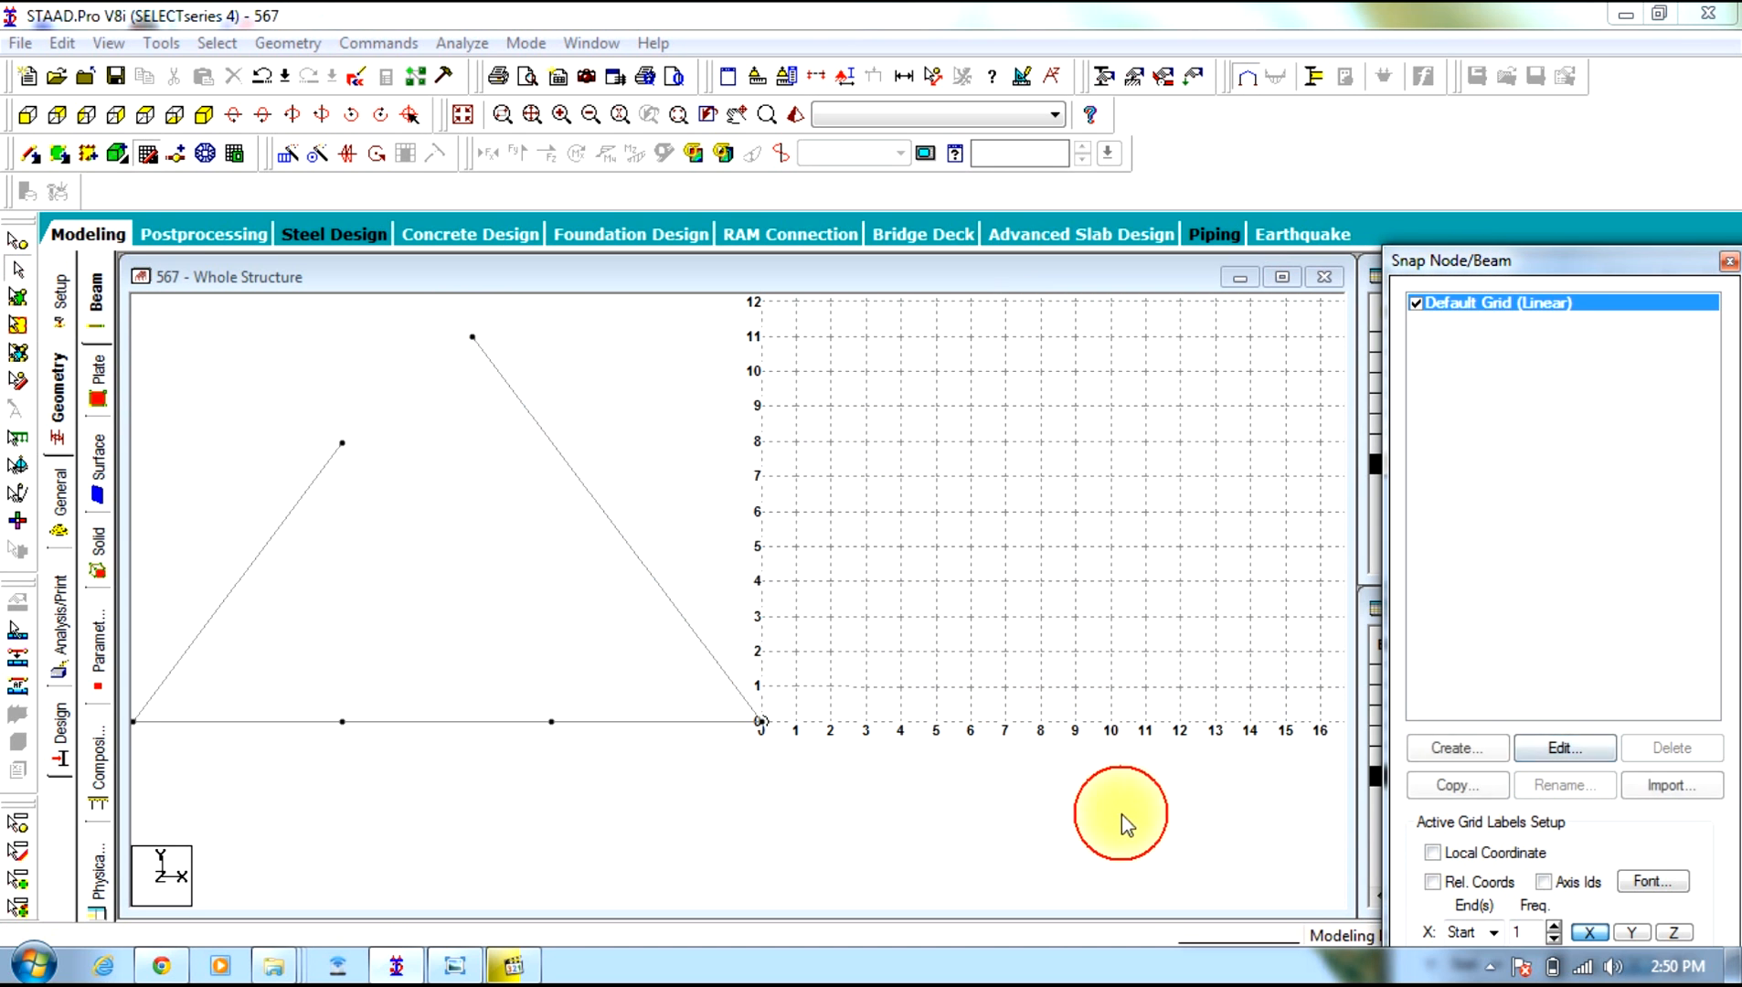
Select all beams and move them 18 ft along X, splitting existing members at any coinciding nodes
click(828, 823)
click(556, 680)
drag(557, 680, 106, 372)
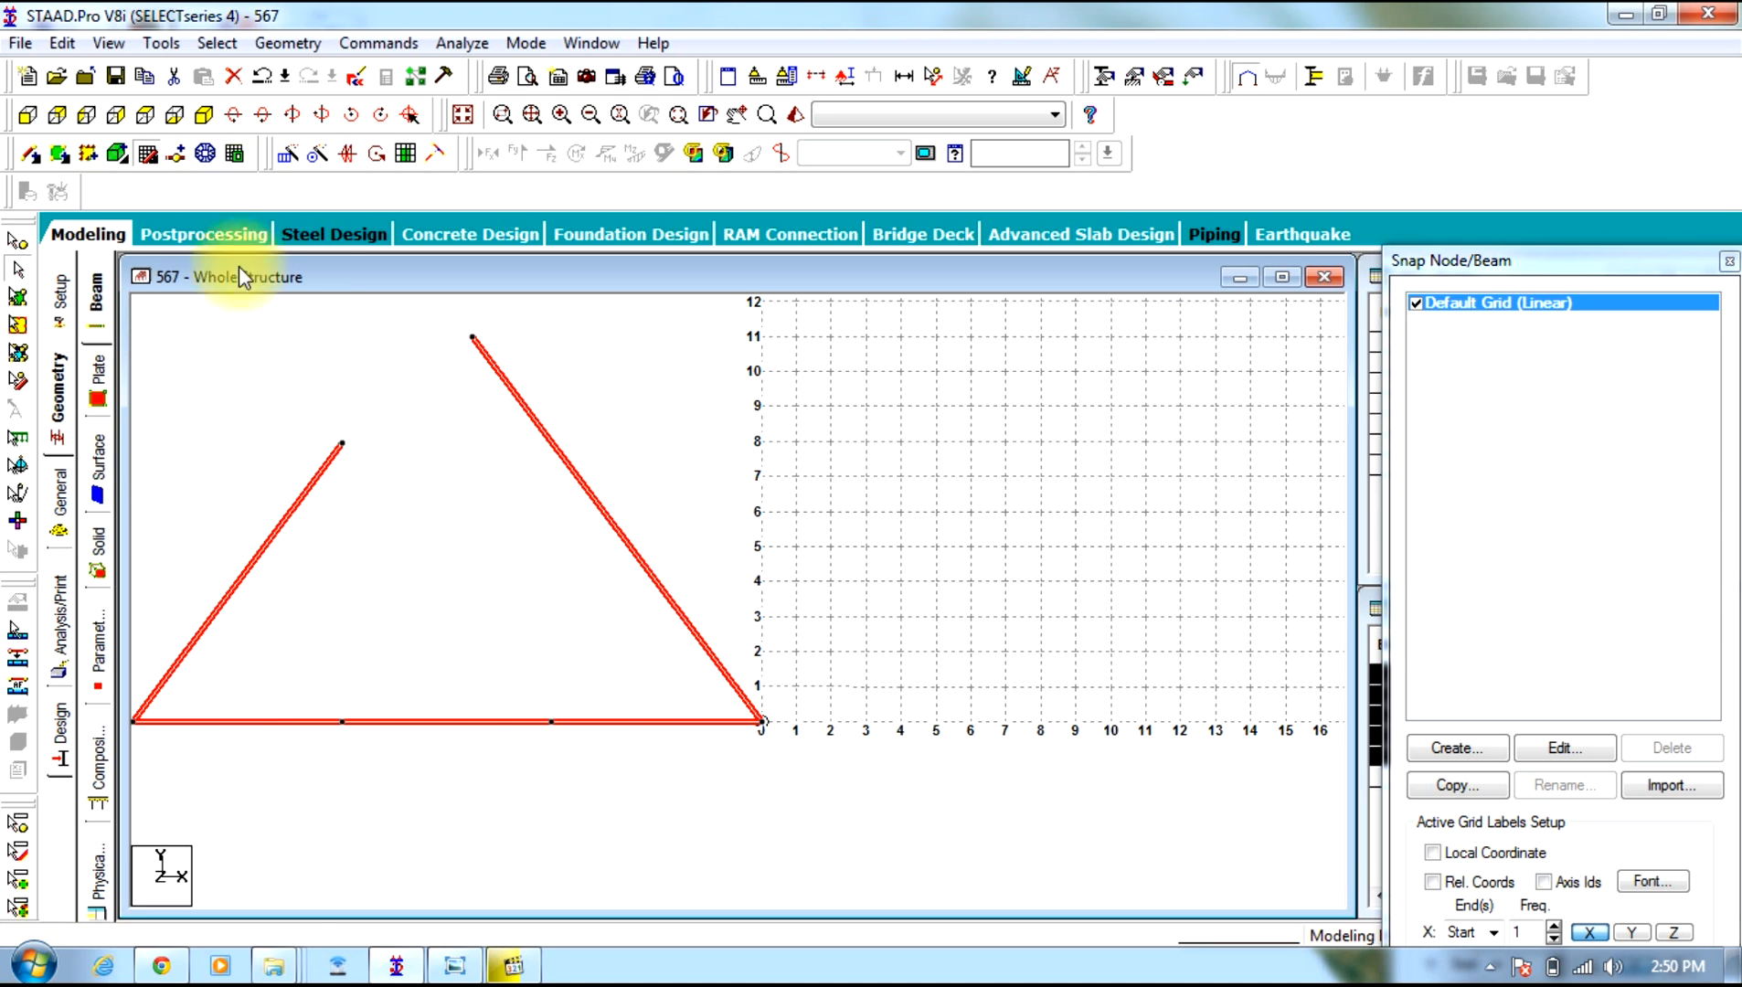
right_click(319, 462)
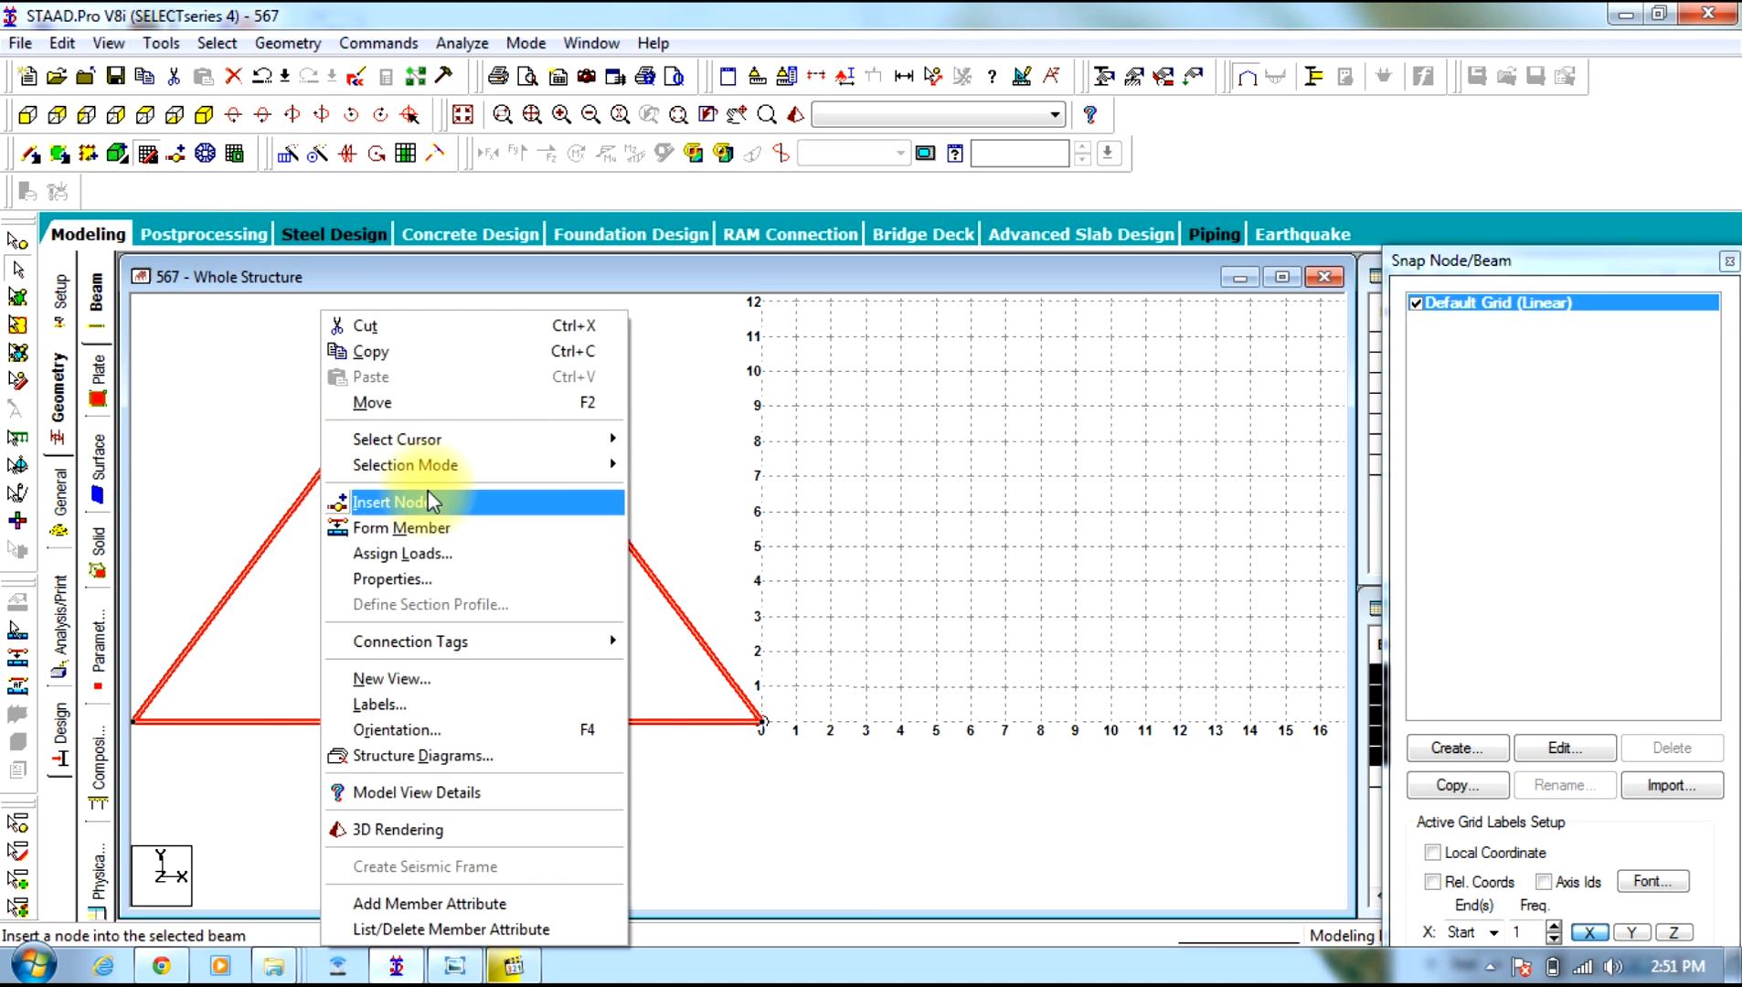
click(387, 403)
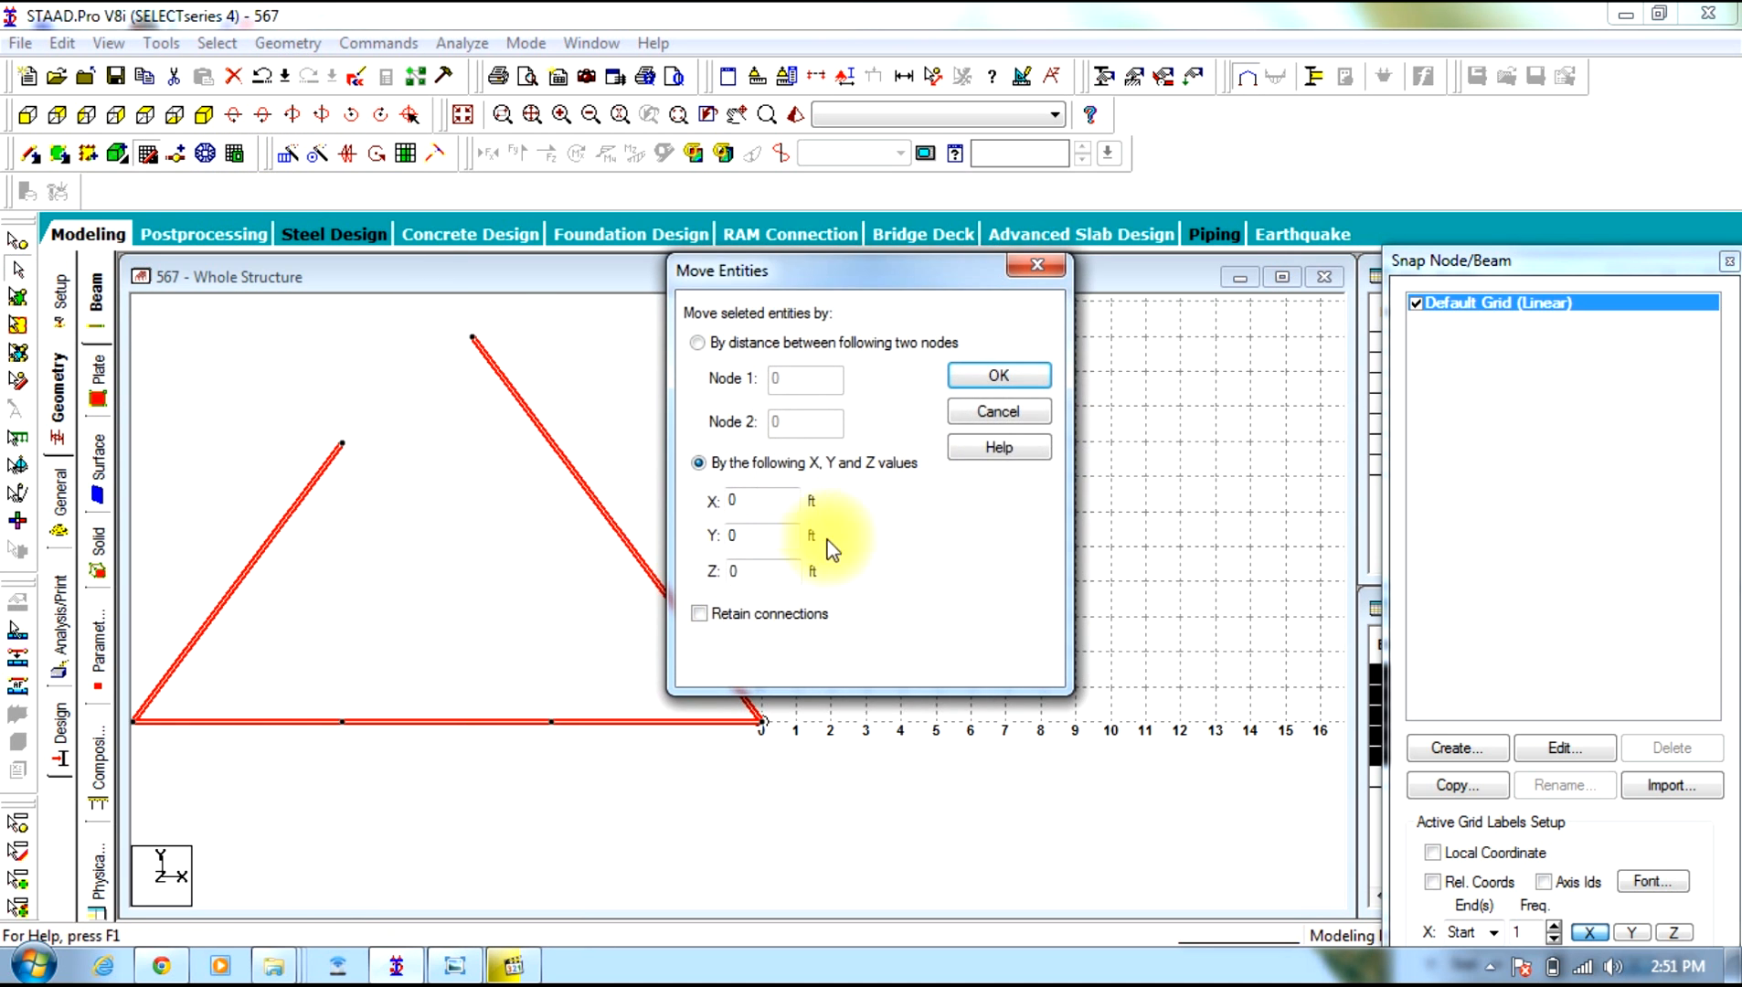
text(18)
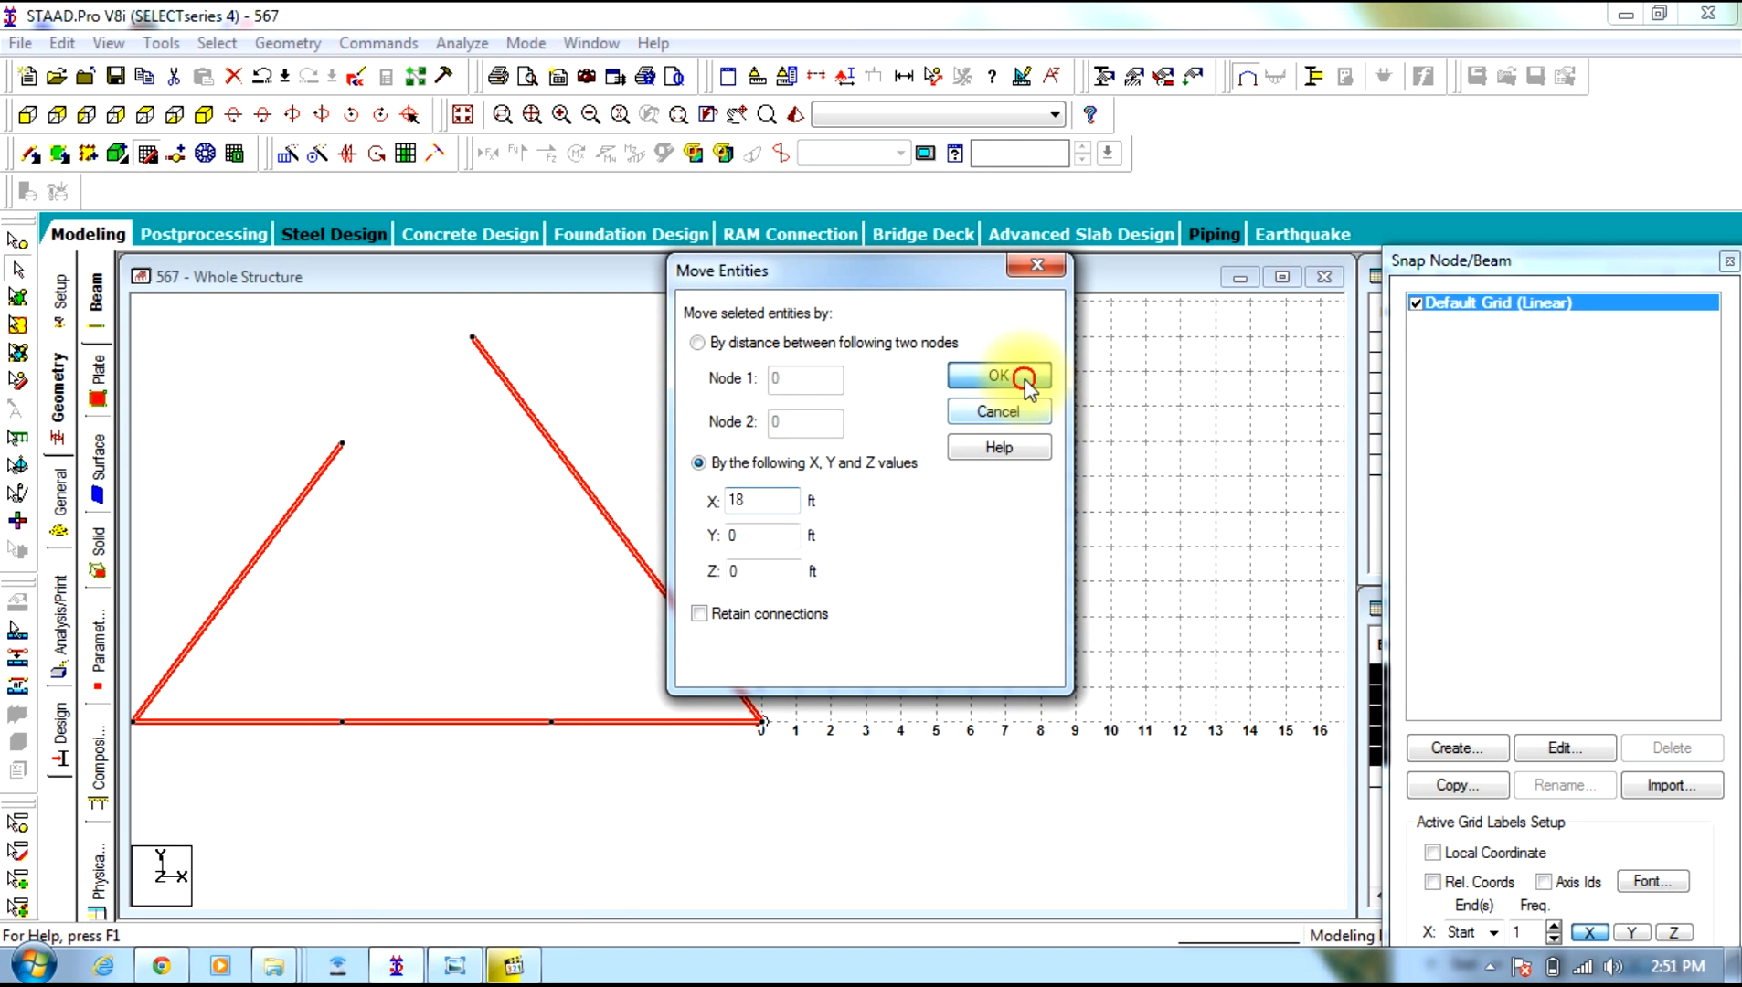
click(1024, 377)
click(960, 548)
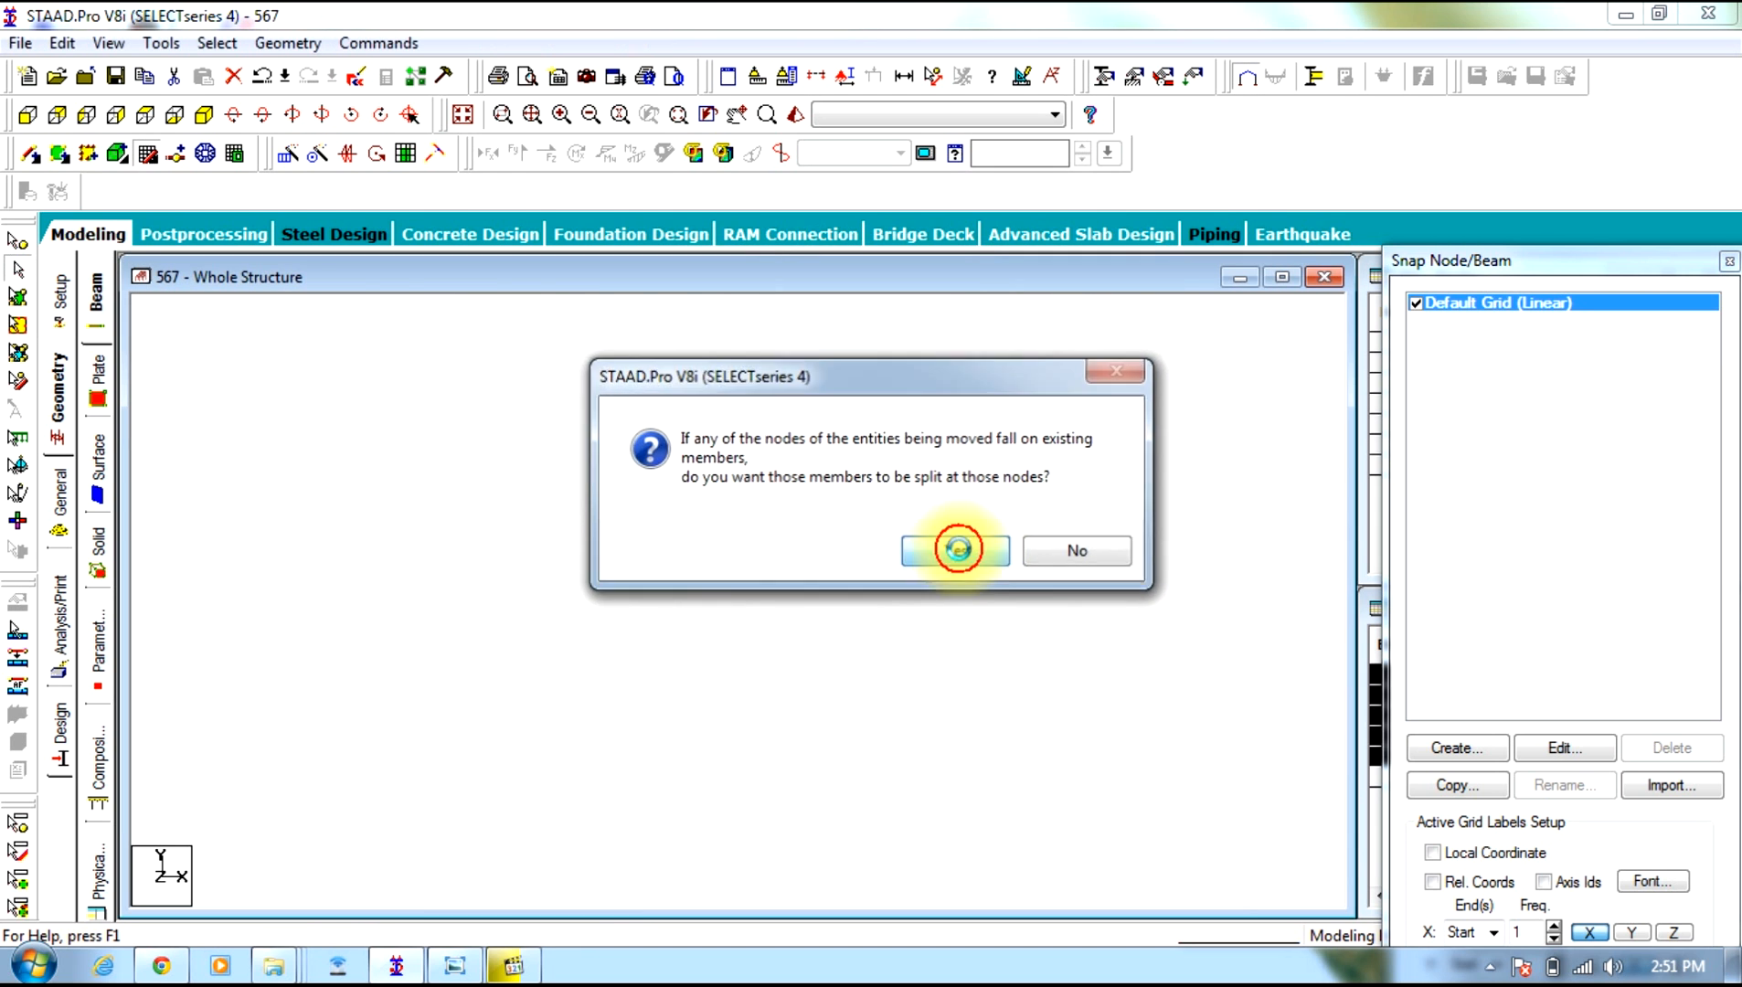
click(1021, 871)
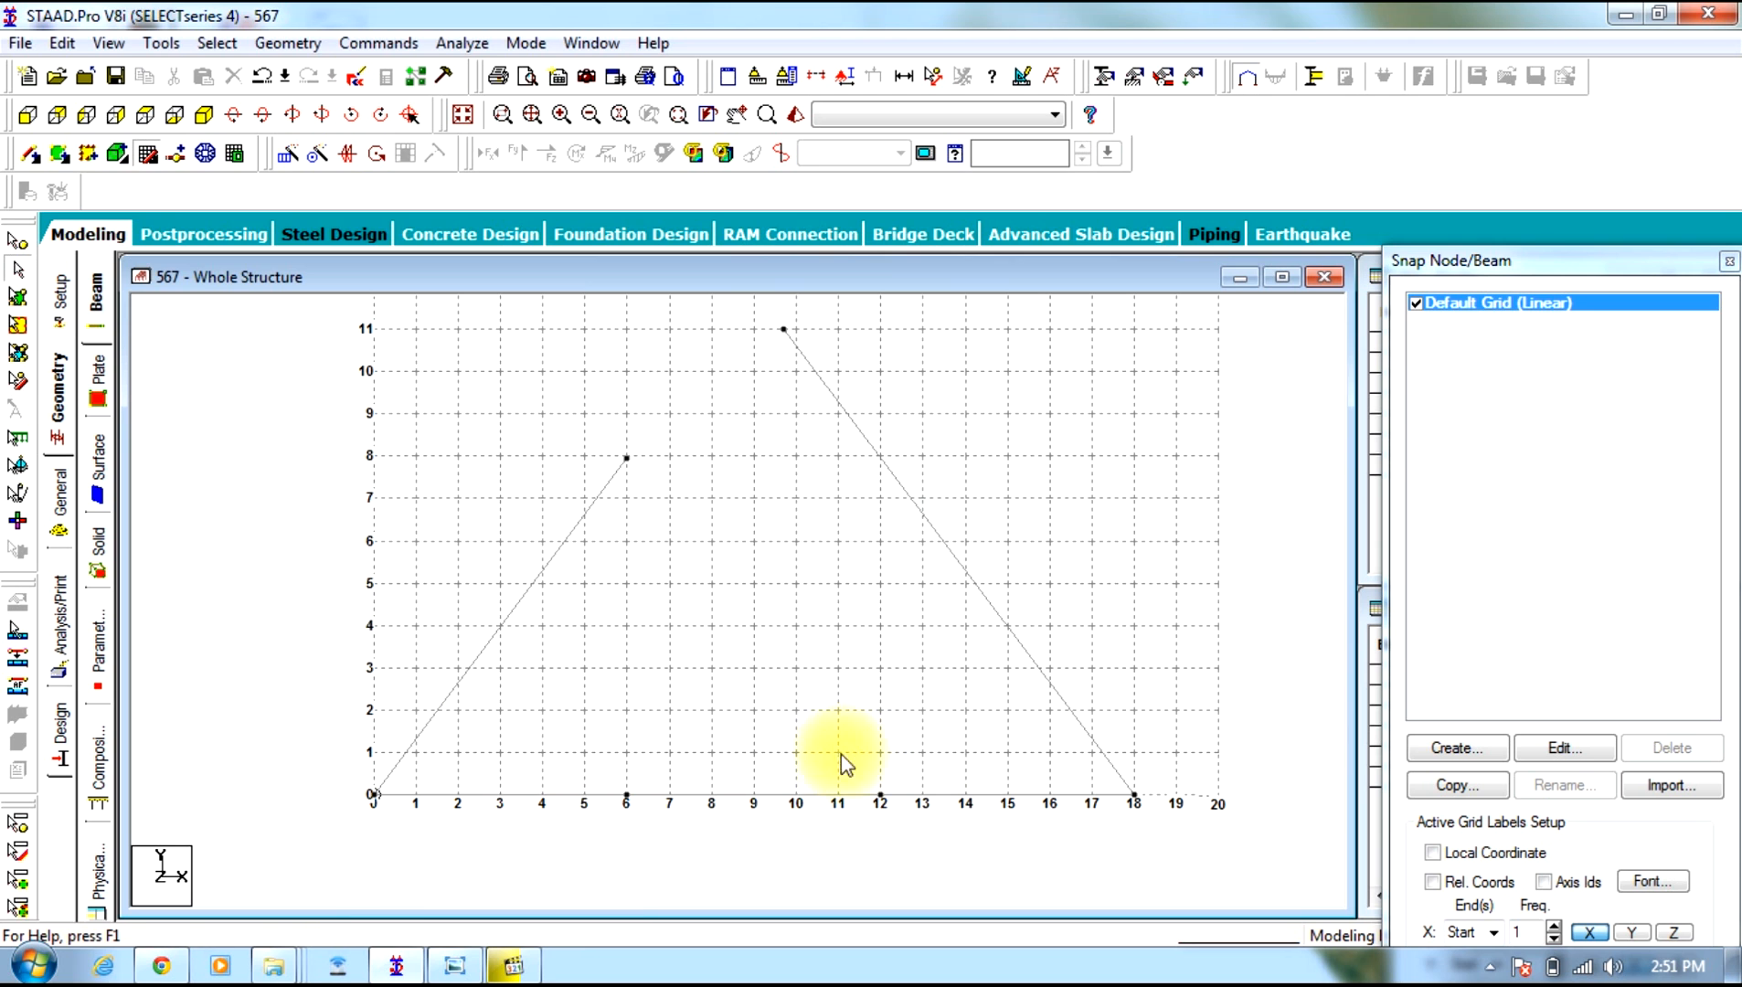
Draw a vertical beam from the base node at X 12 up to Y 10, crossing the second inclined member
click(154, 152)
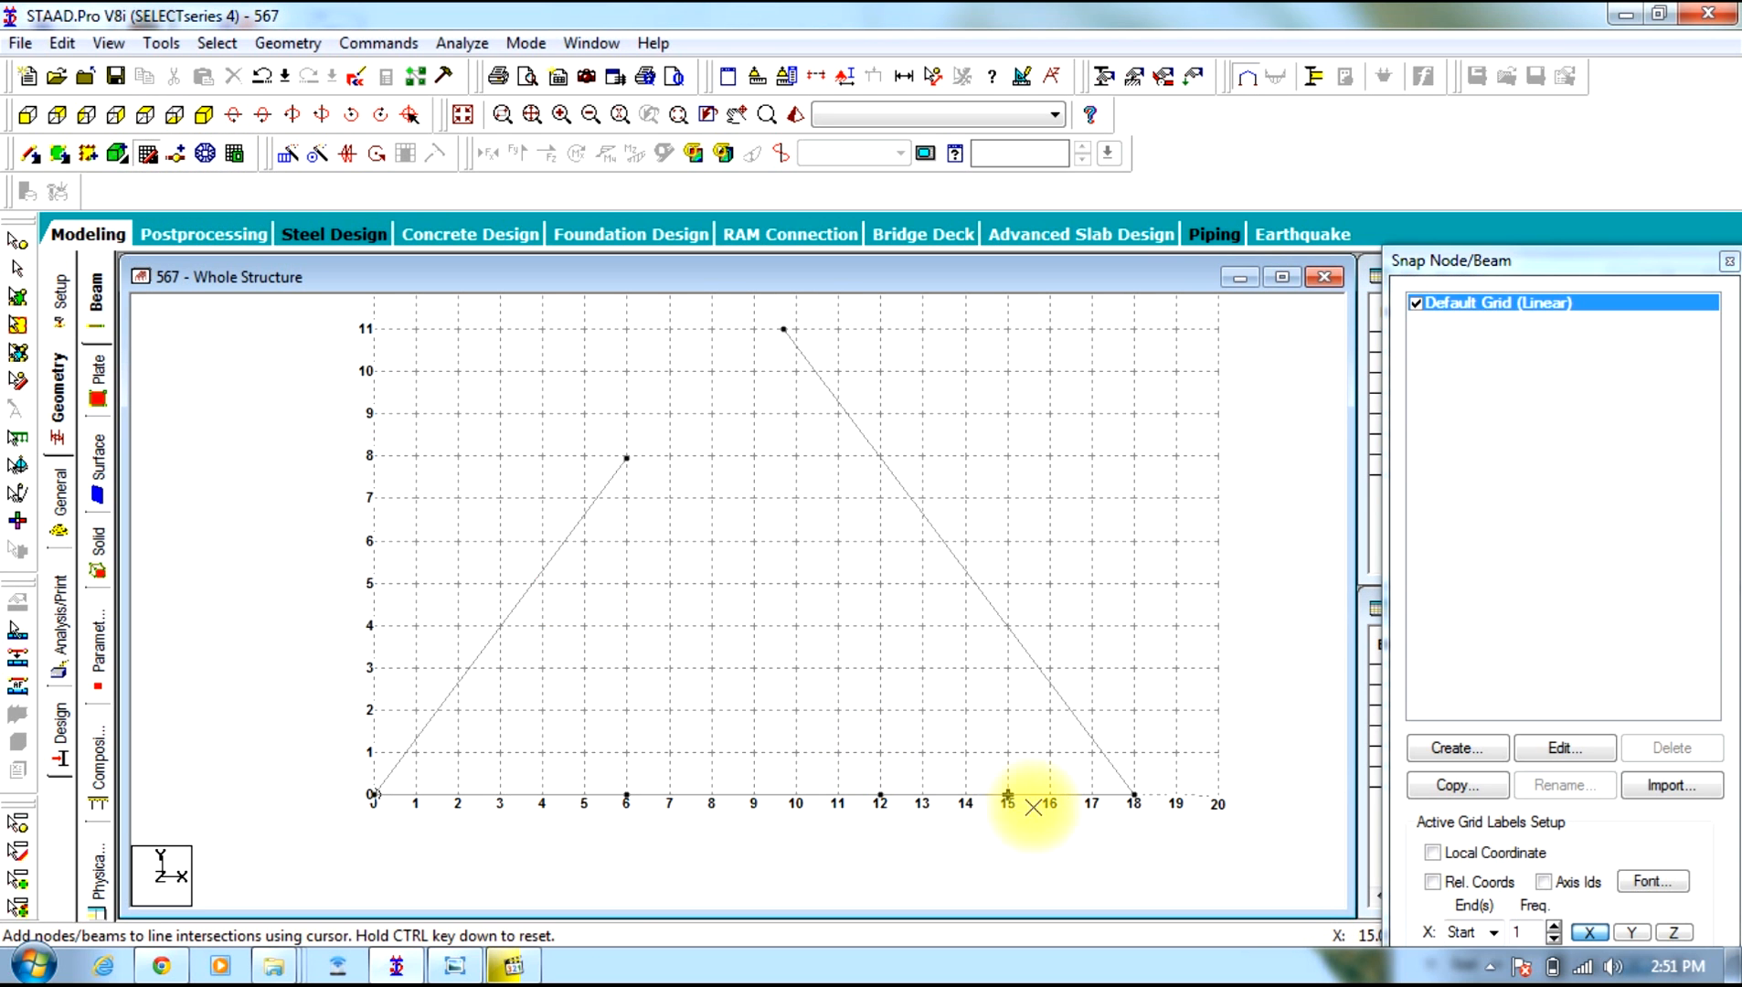
click(877, 810)
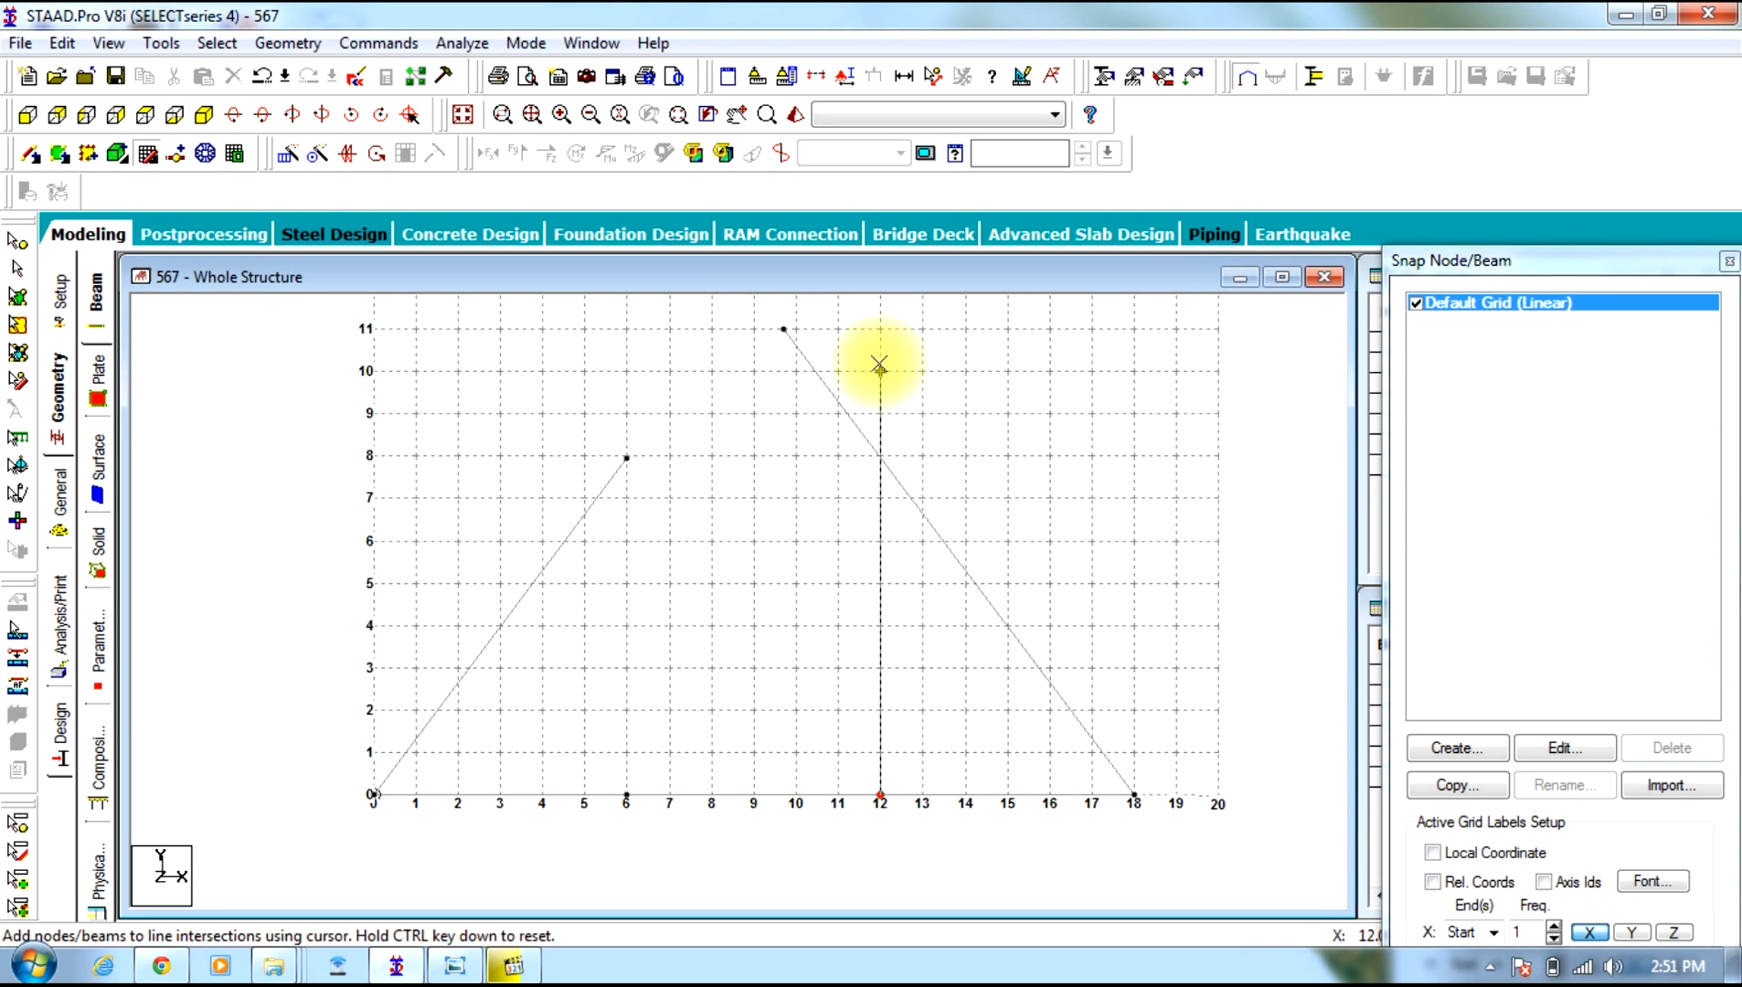
key(Escape)
Select the second inclined beam, the vertical at X 12 and the last base beam, and intersect them with a tolerance of 0
drag(1012, 325, 827, 974)
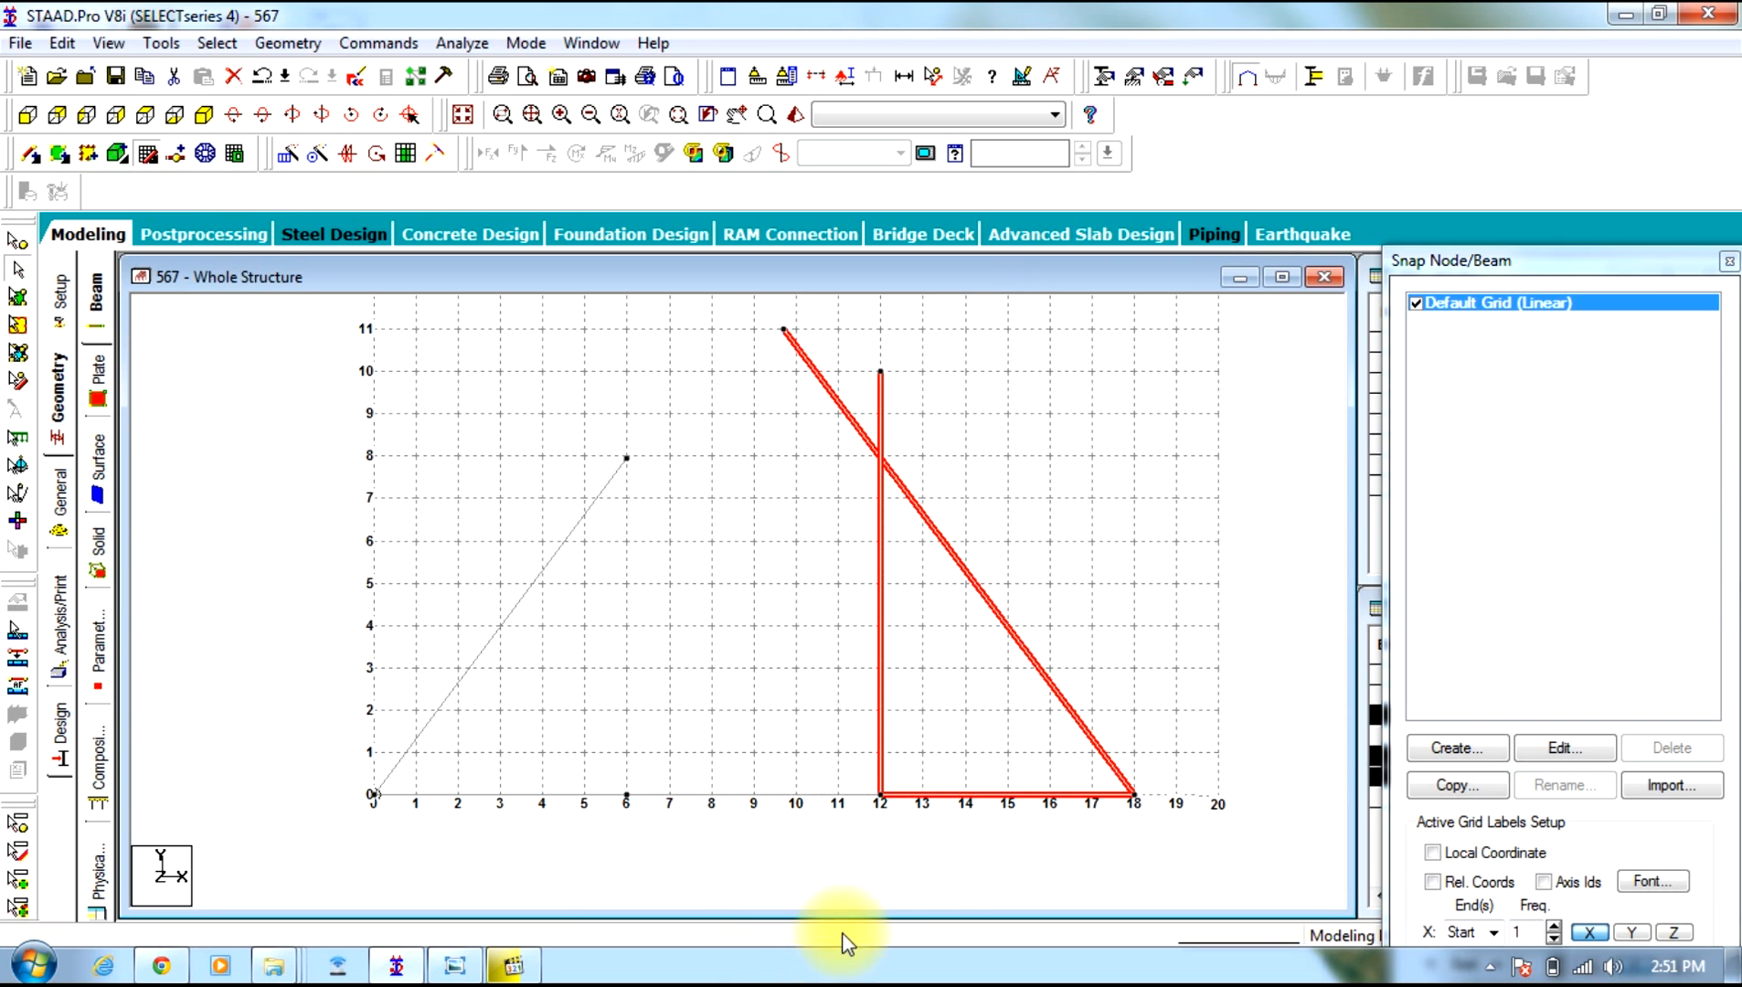
click(287, 43)
mouse_move(505, 654)
click(594, 651)
click(808, 537)
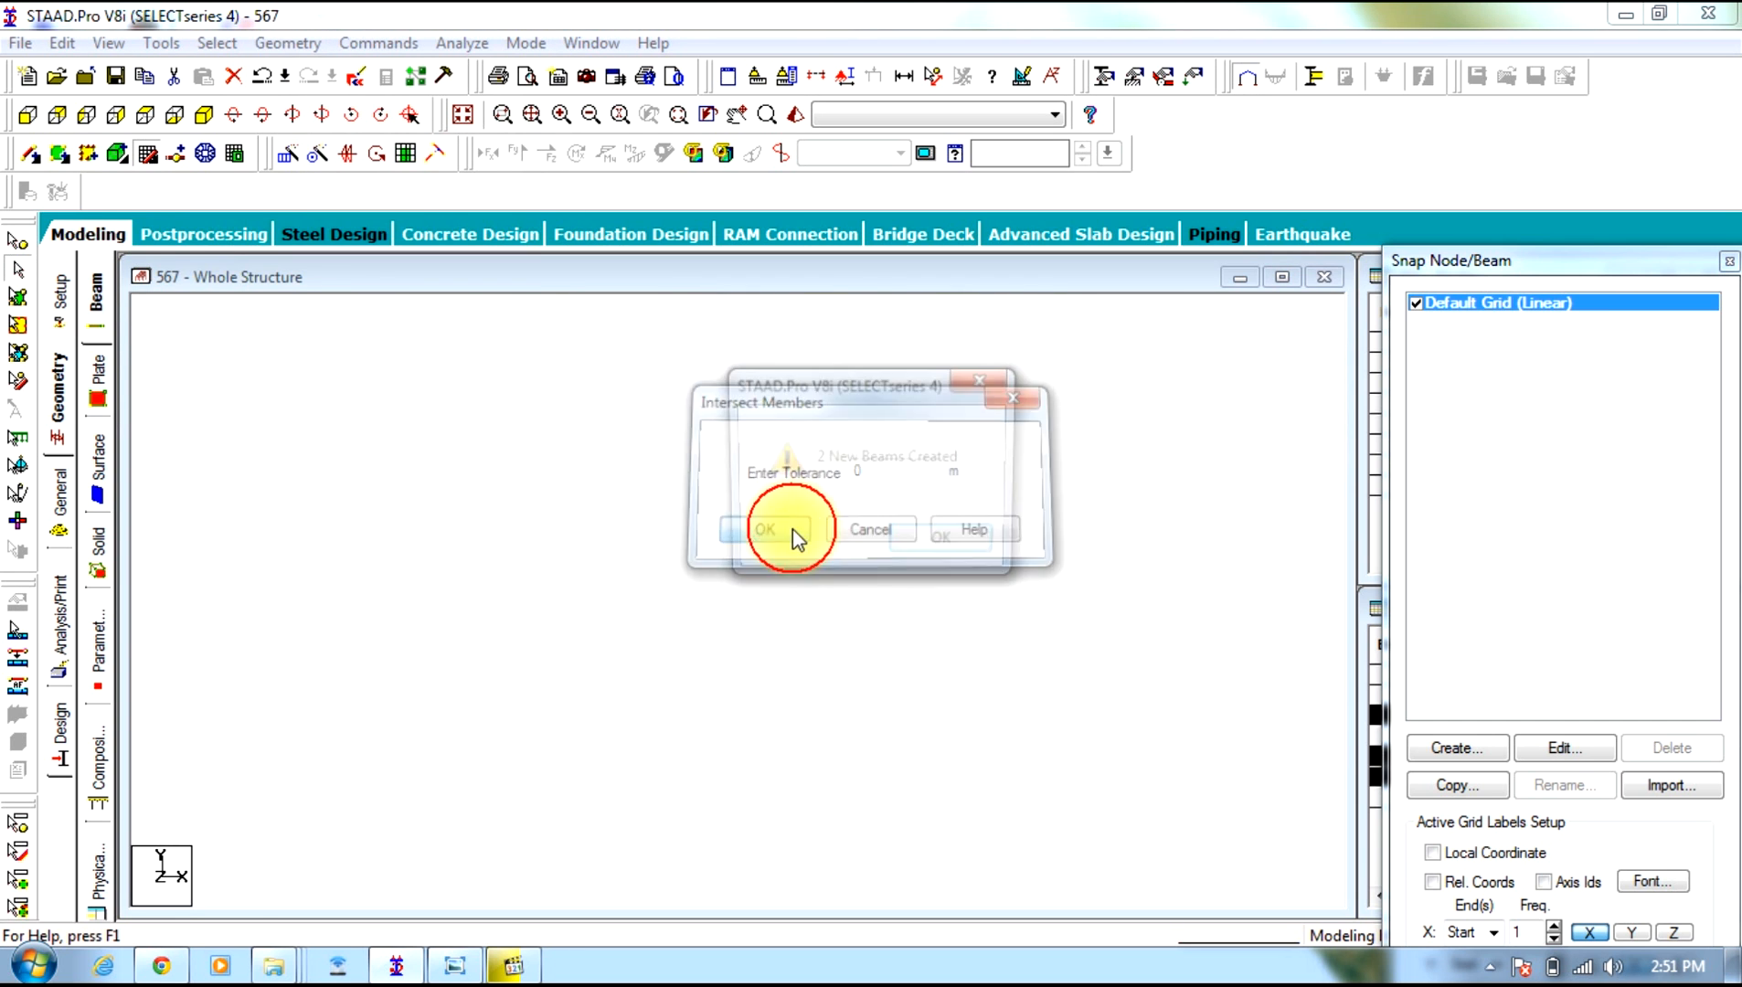
click(934, 550)
click(803, 523)
Delete the inclined overhang above the crossing and both vertical segments at X 12, together with the orphaned nodes
click(829, 391)
ctrl+click(881, 403)
ctrl+click(881, 562)
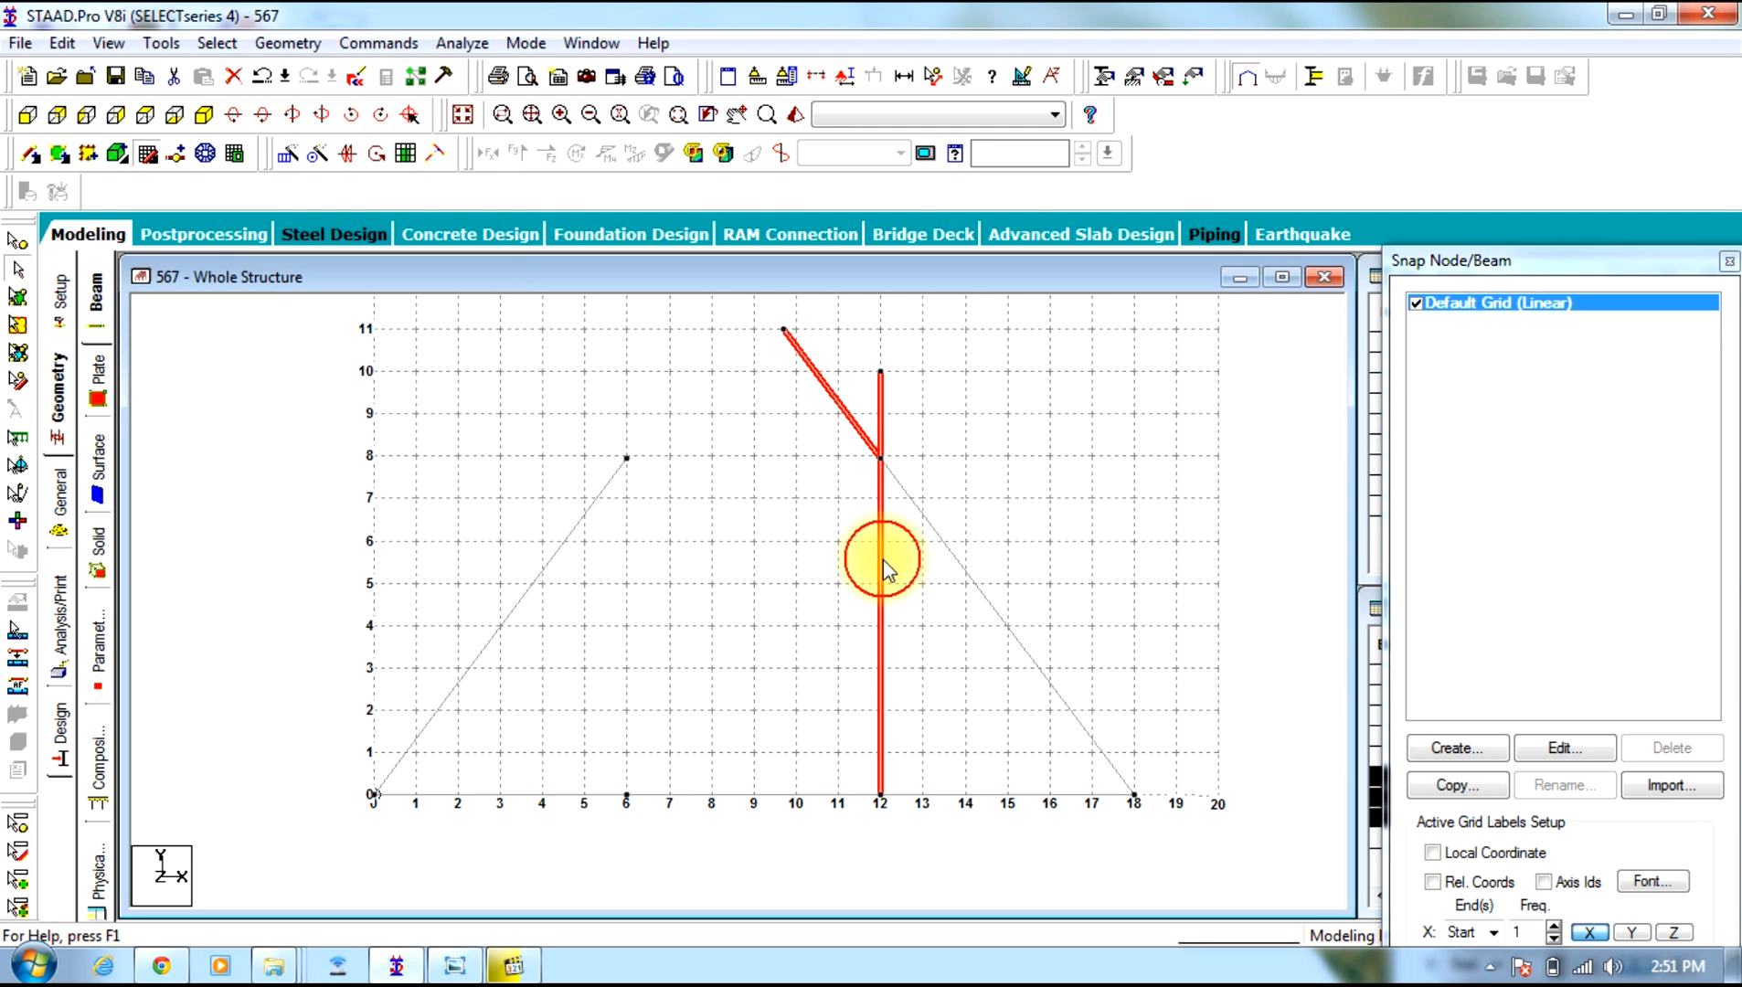
key(Delete)
click(919, 546)
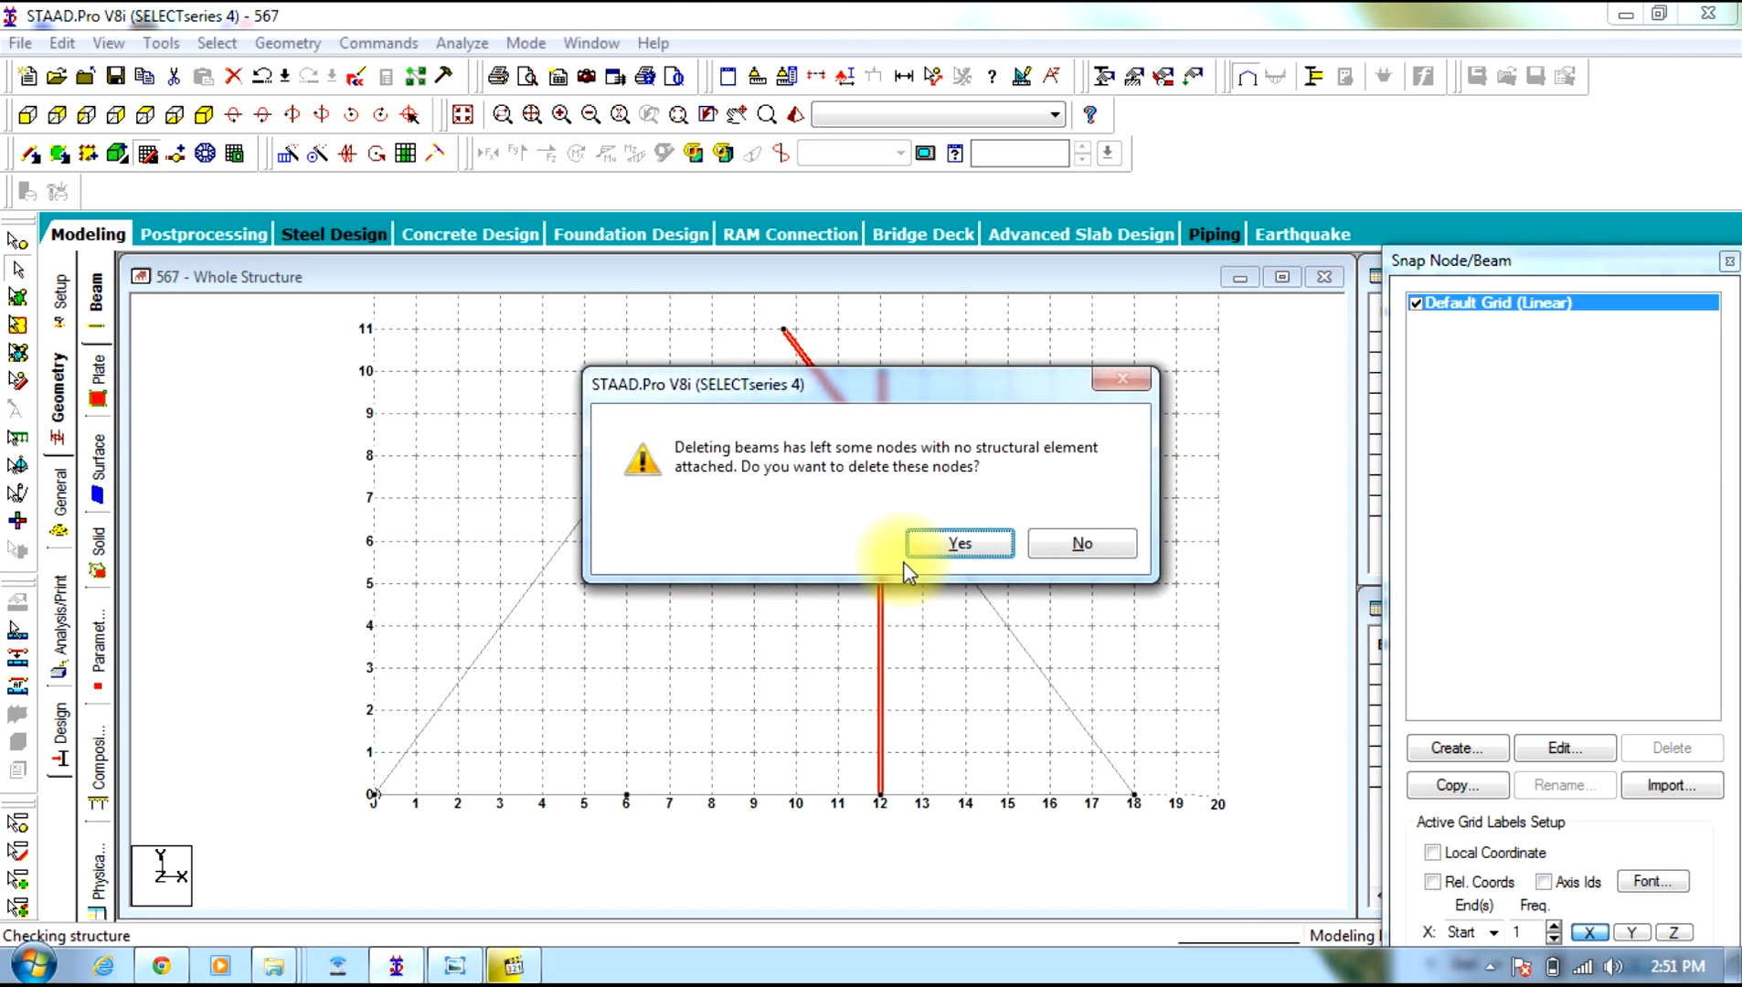
click(882, 547)
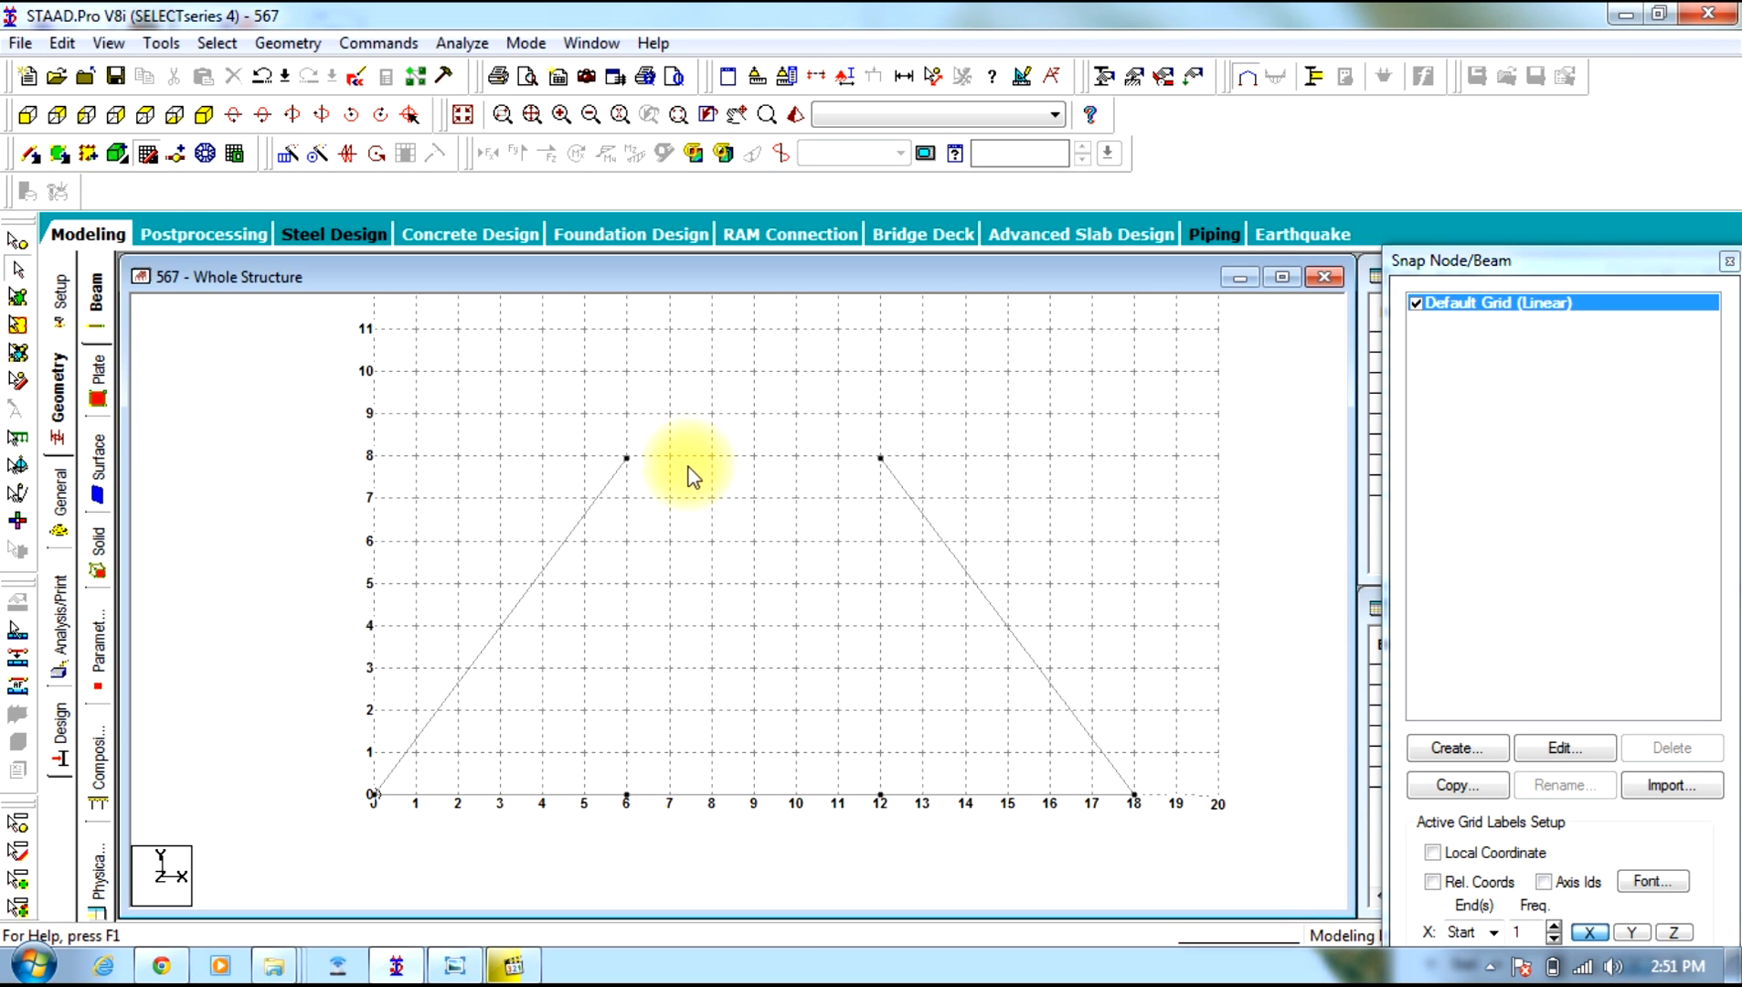
Add a point-to-point beam between the top nodes at X 6 and X 12, and bring up the truss sketch IMG_0415
click(275, 43)
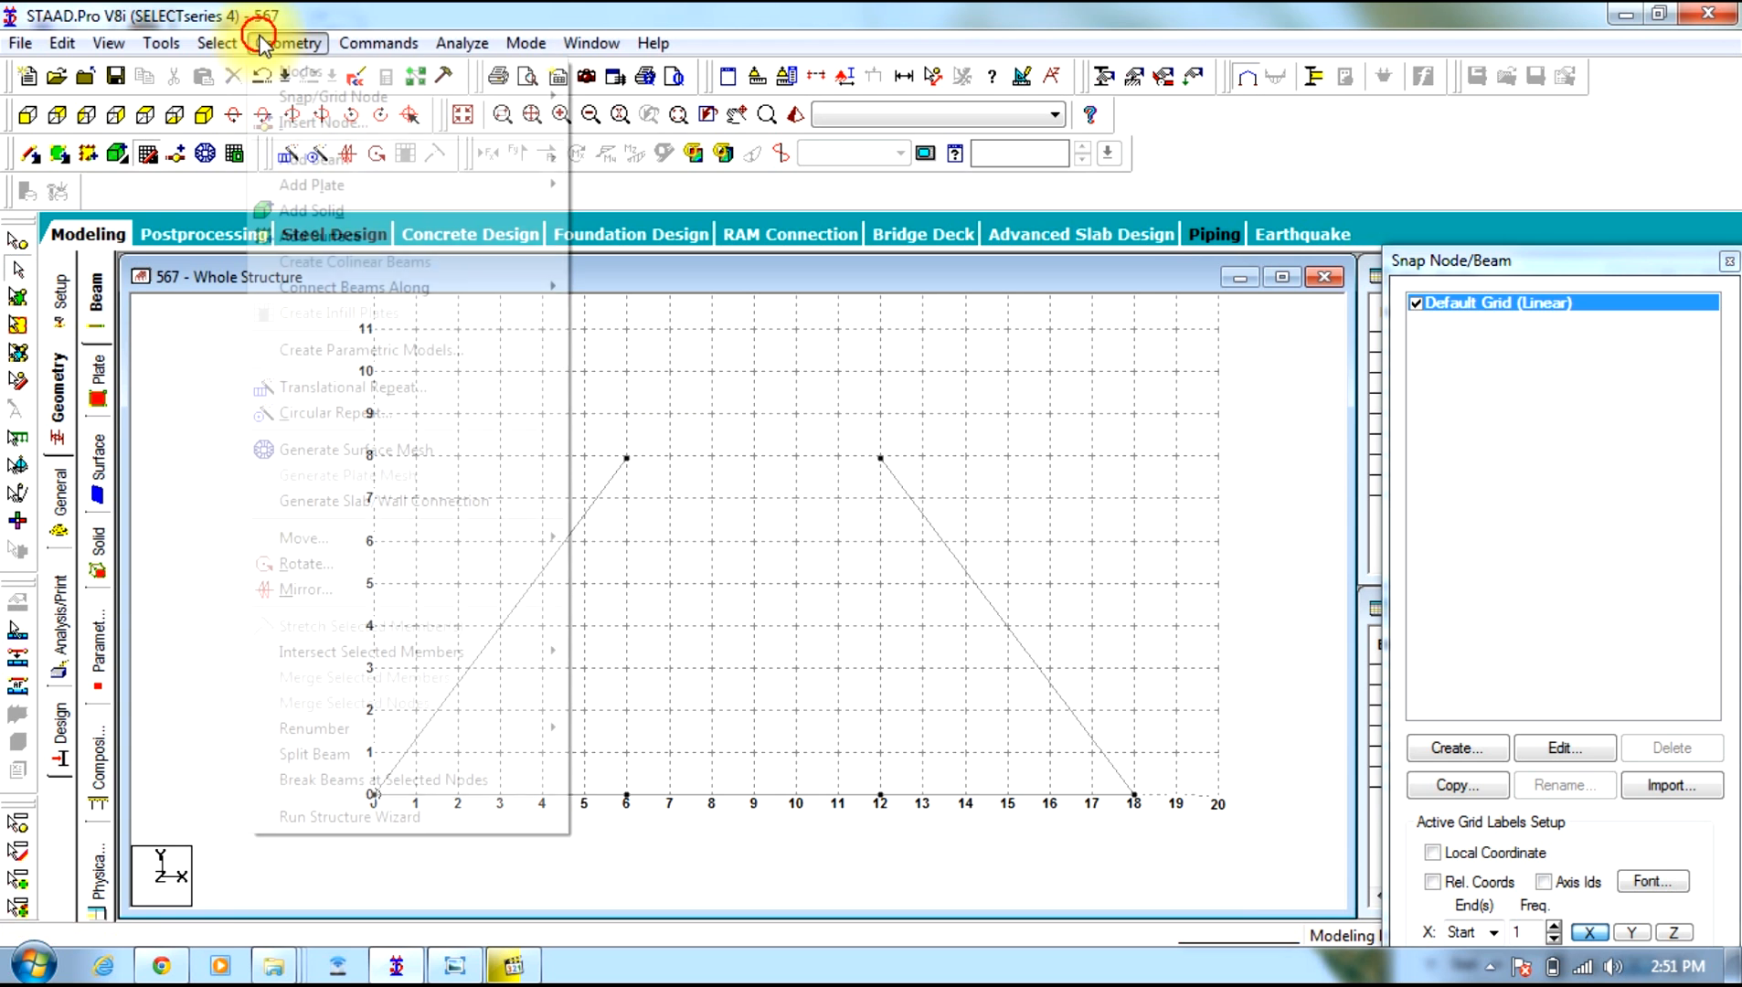
mouse_move(412, 161)
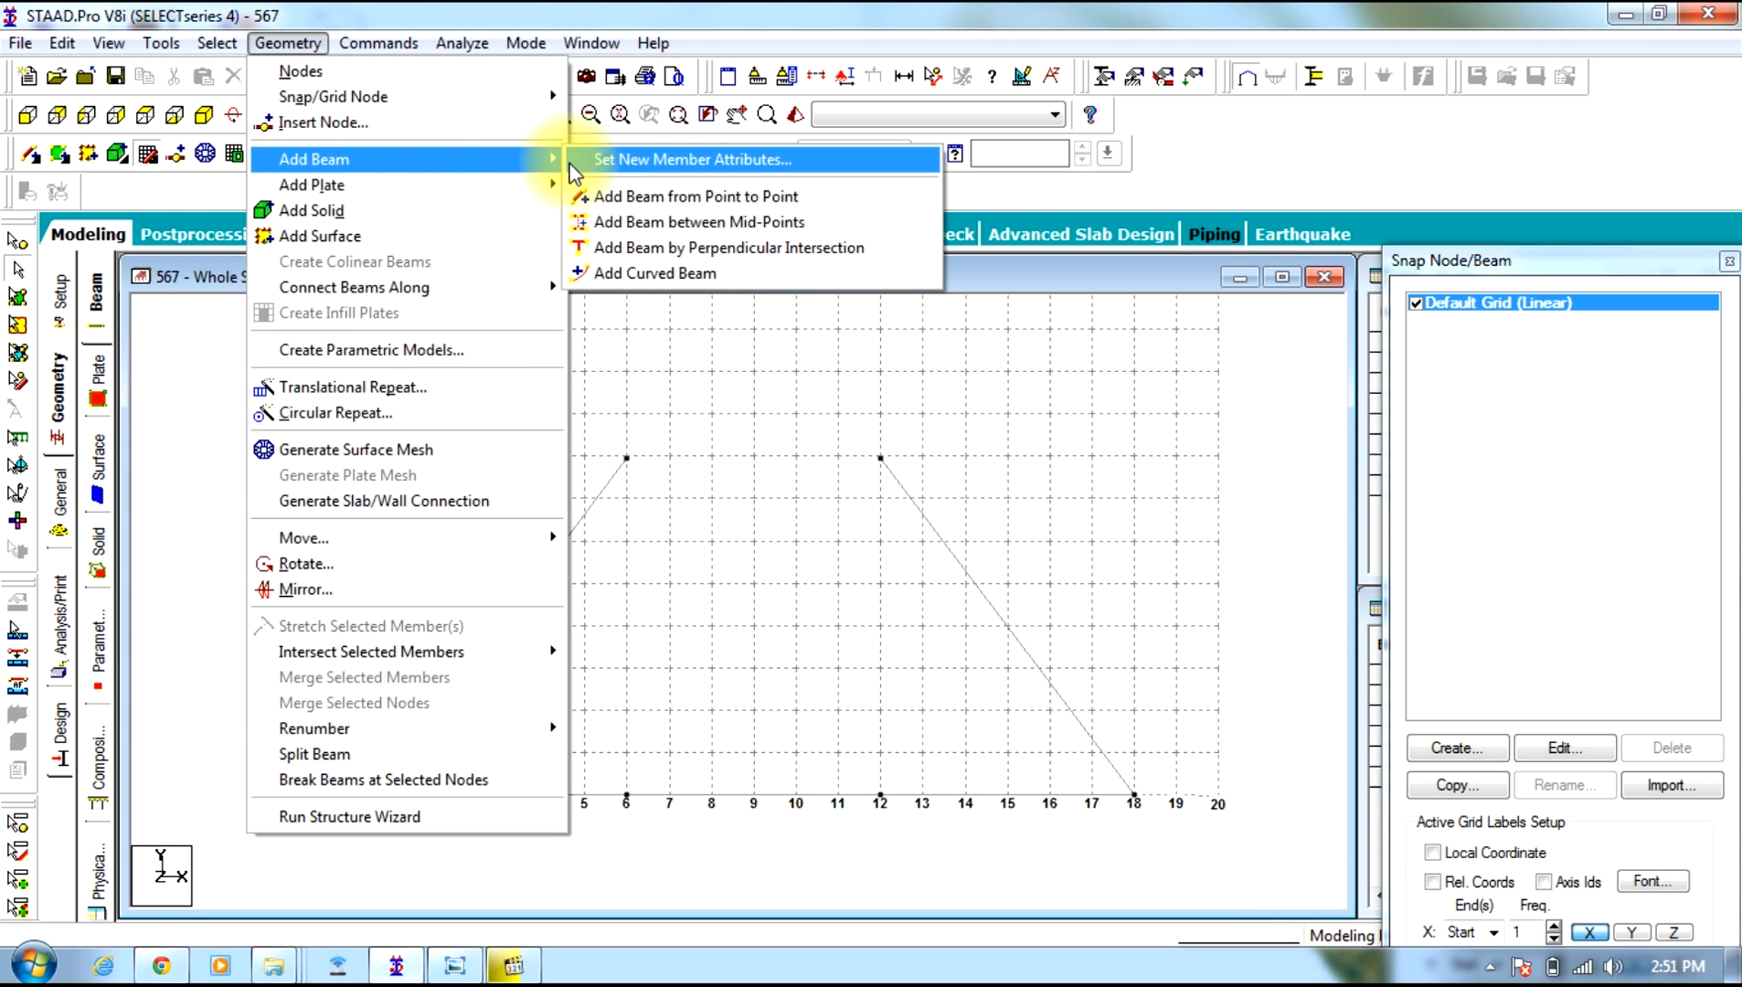
click(631, 194)
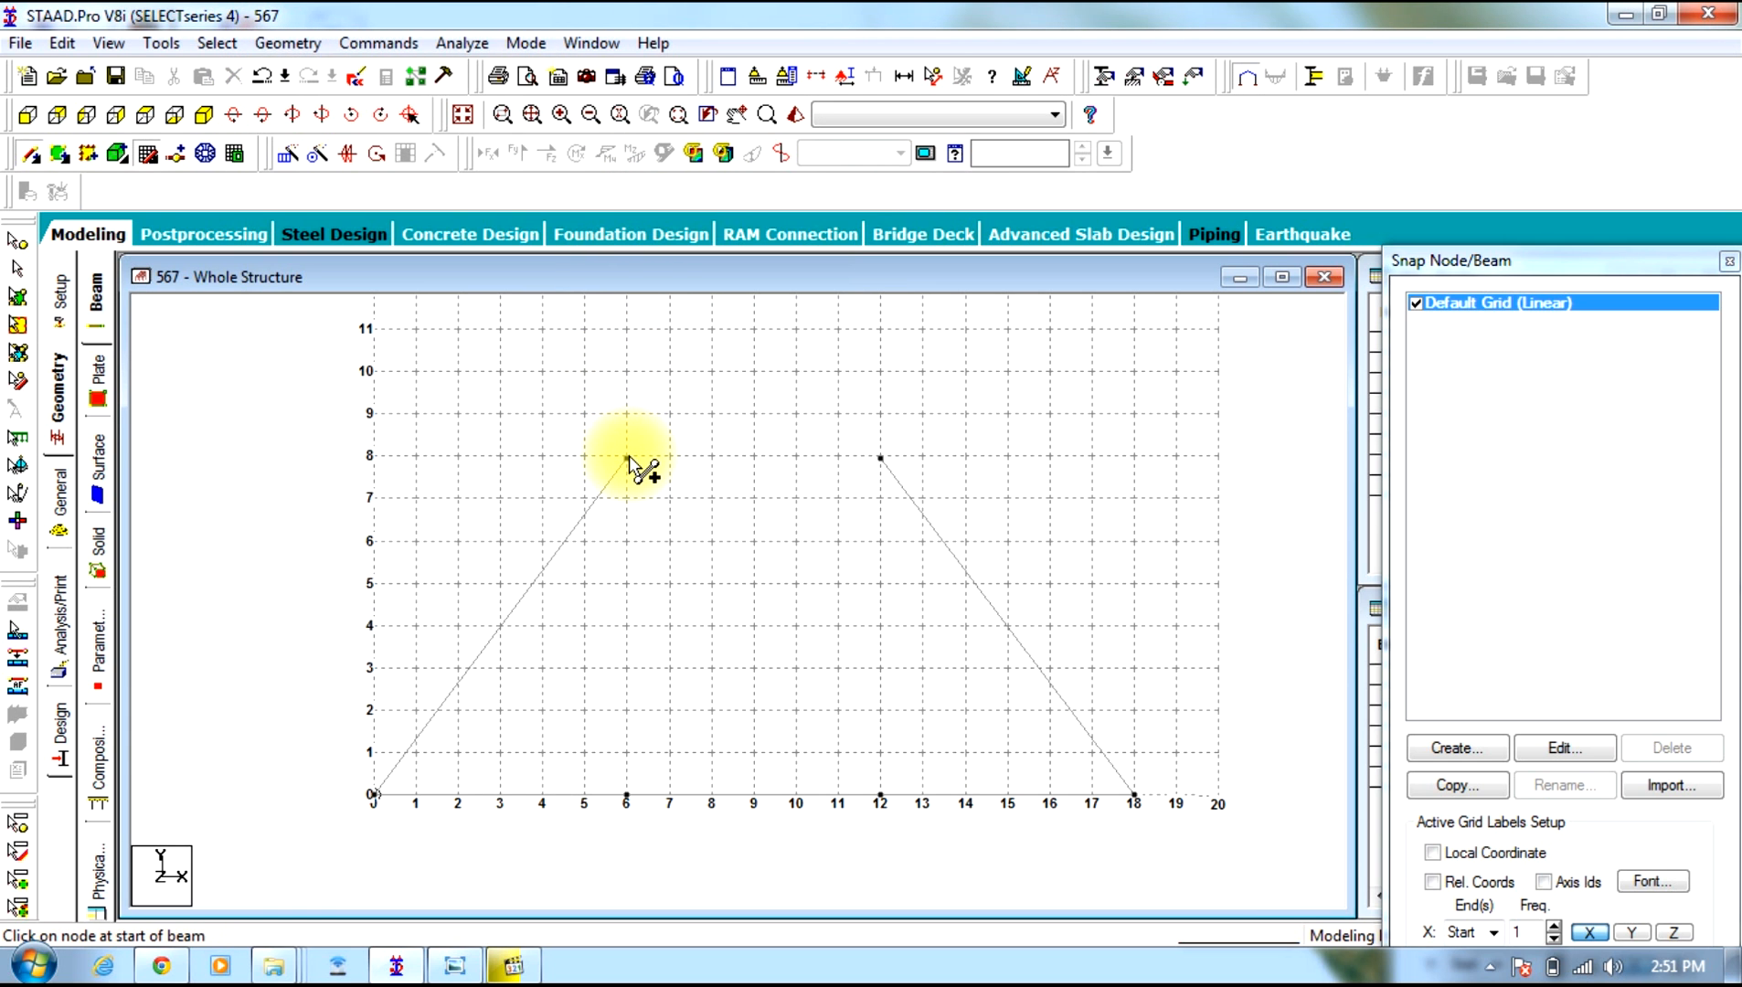
drag(626, 457, 881, 458)
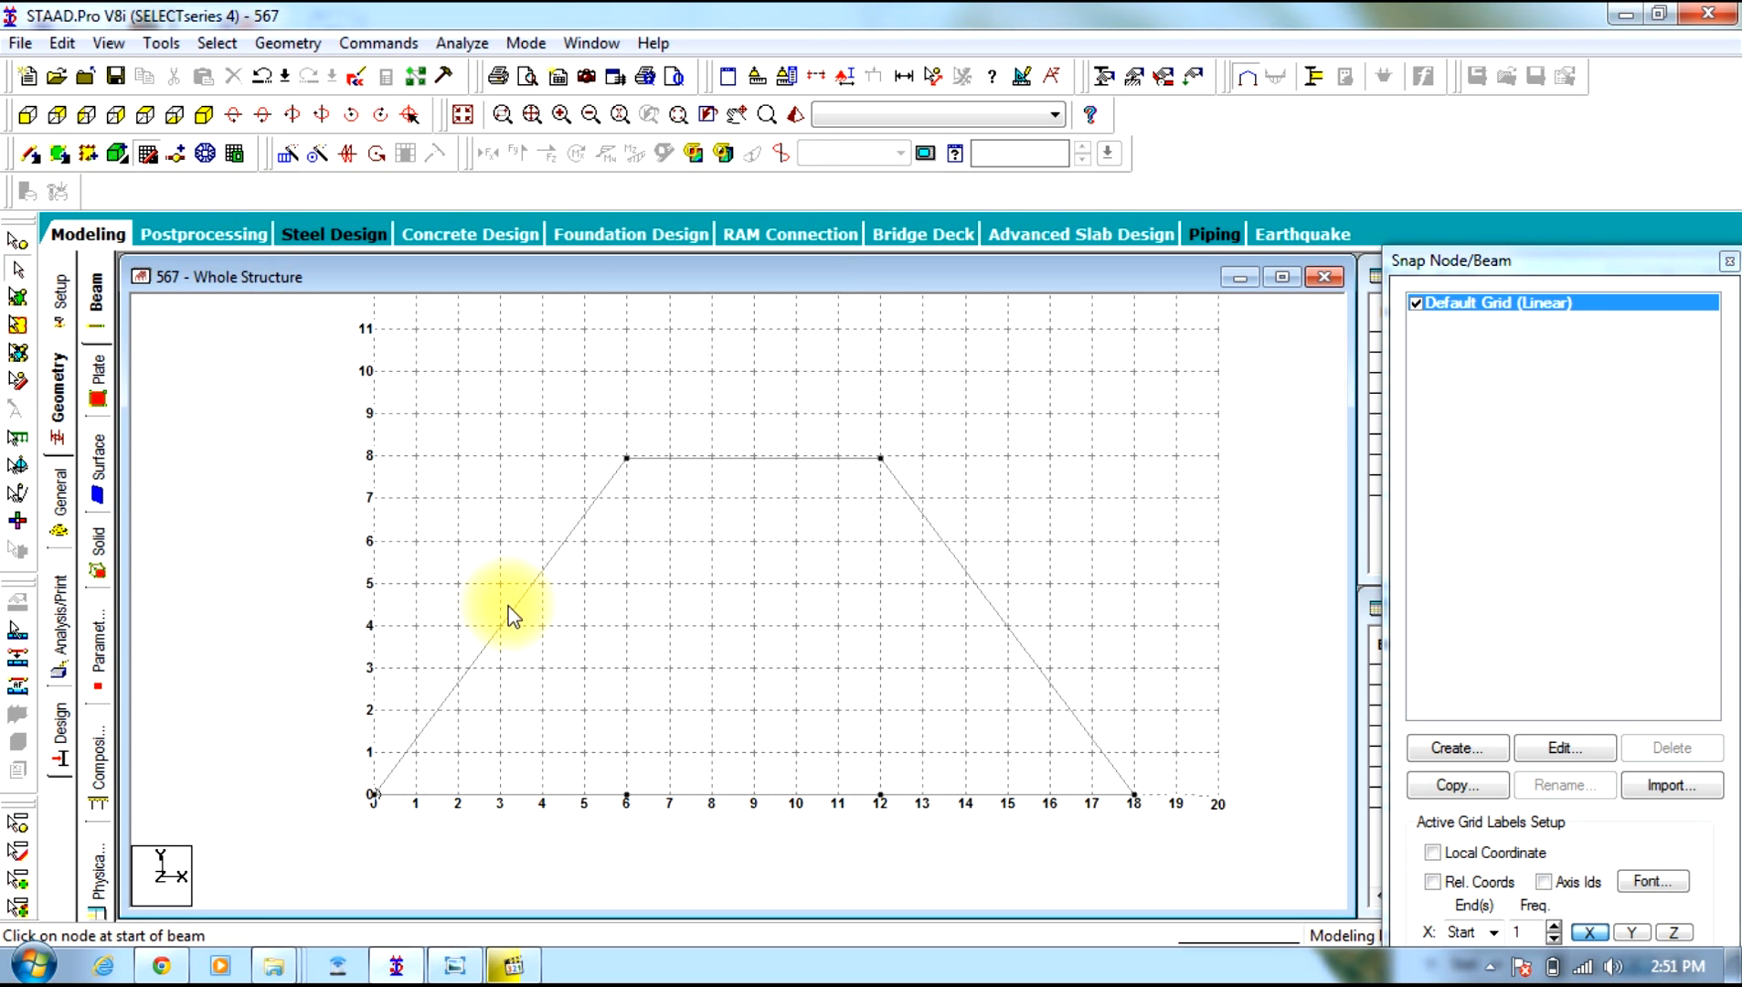
click(454, 966)
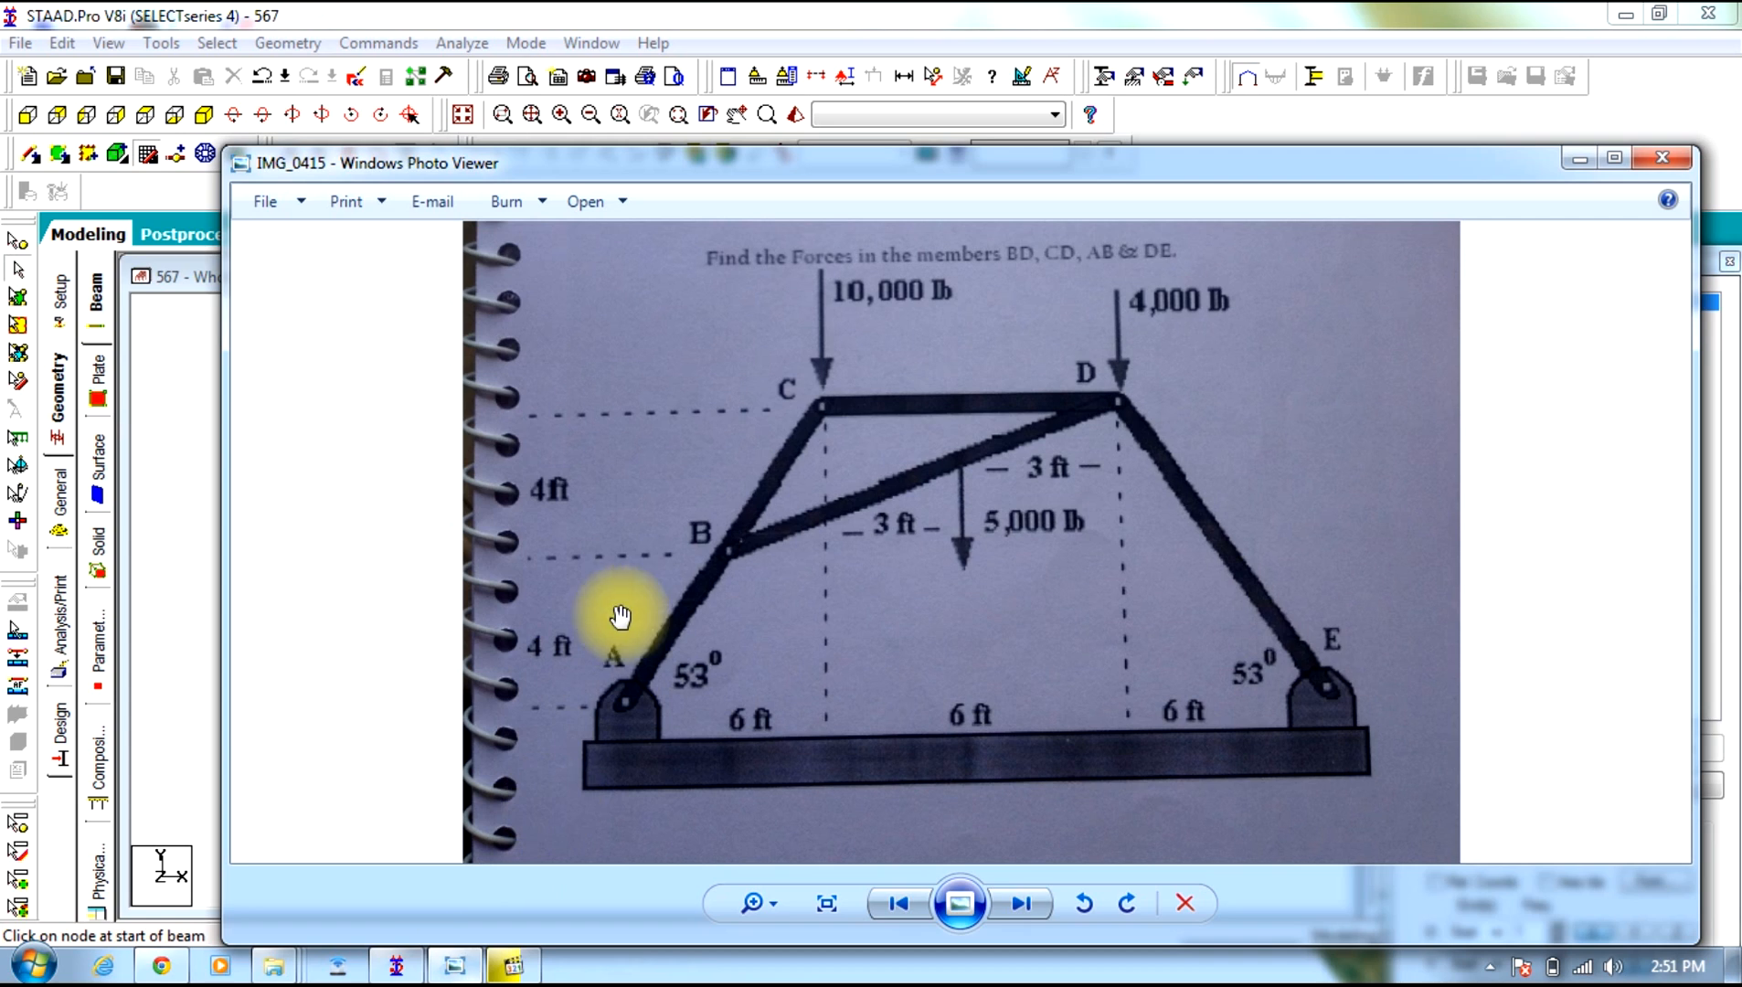
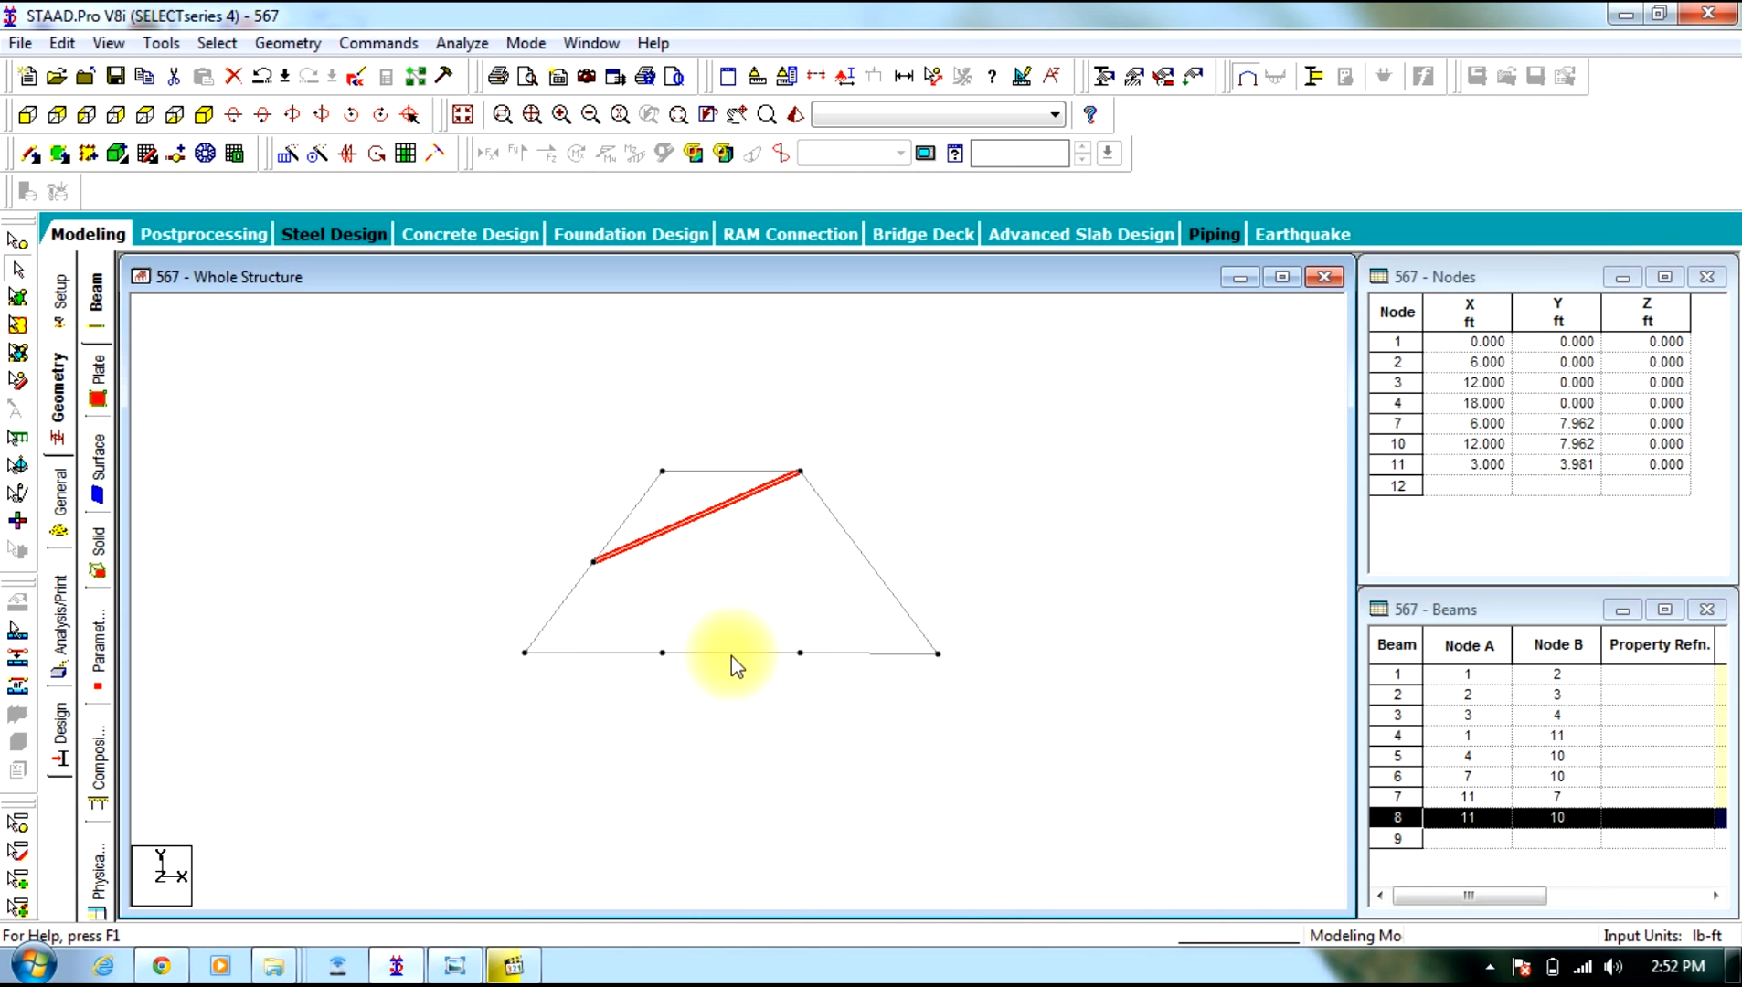
Draw a vertical beam from the base at X 9 up to Y 10, crossing the diagonal and the top chord
click(153, 154)
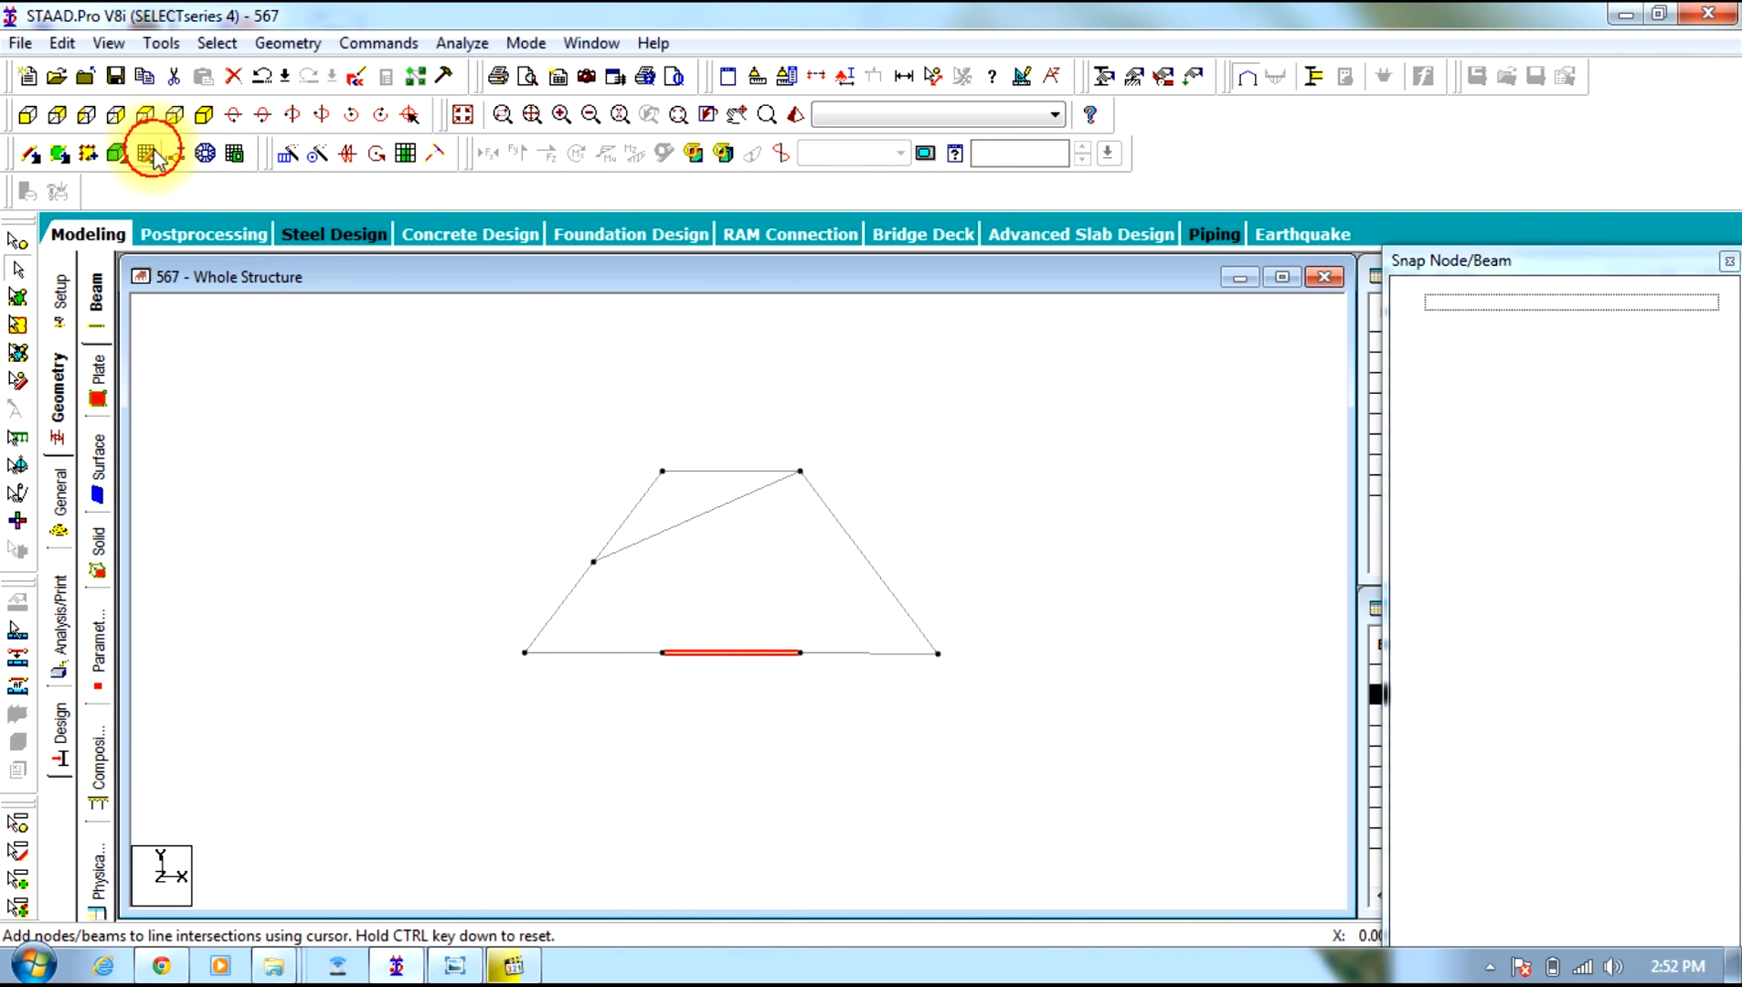
scroll(609, 594, up, 8)
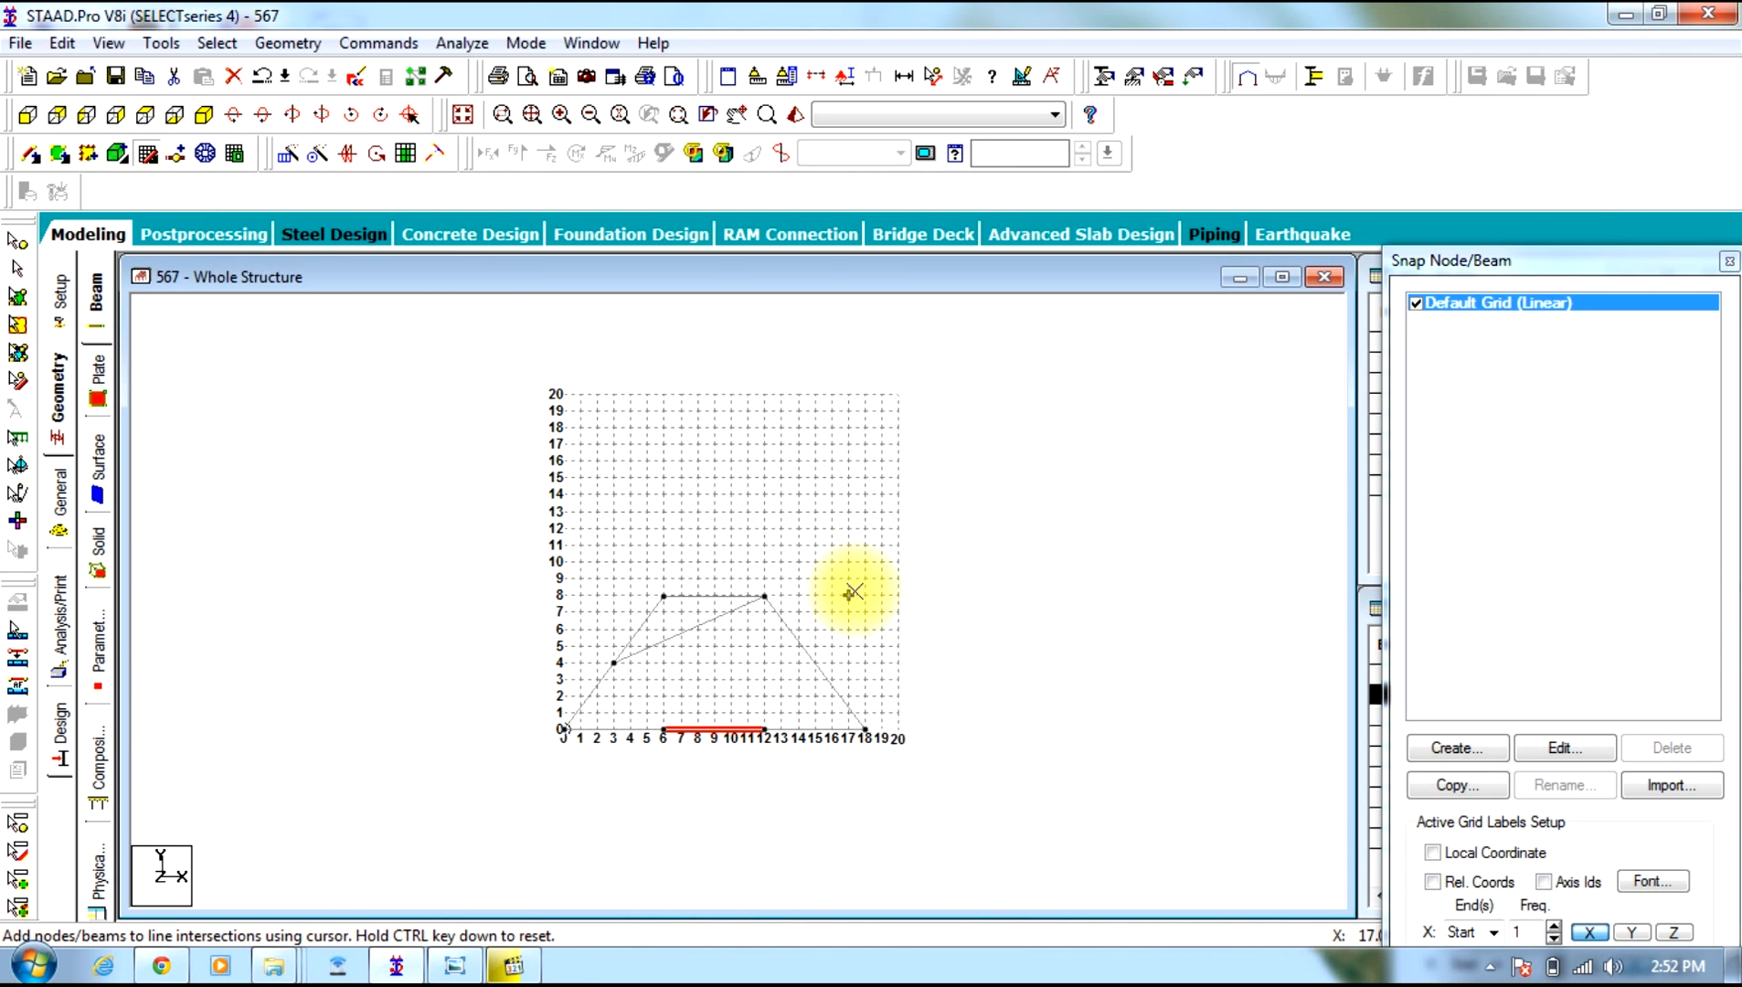
middle_drag(806, 629, 856, 601)
scroll(809, 723, up, 2)
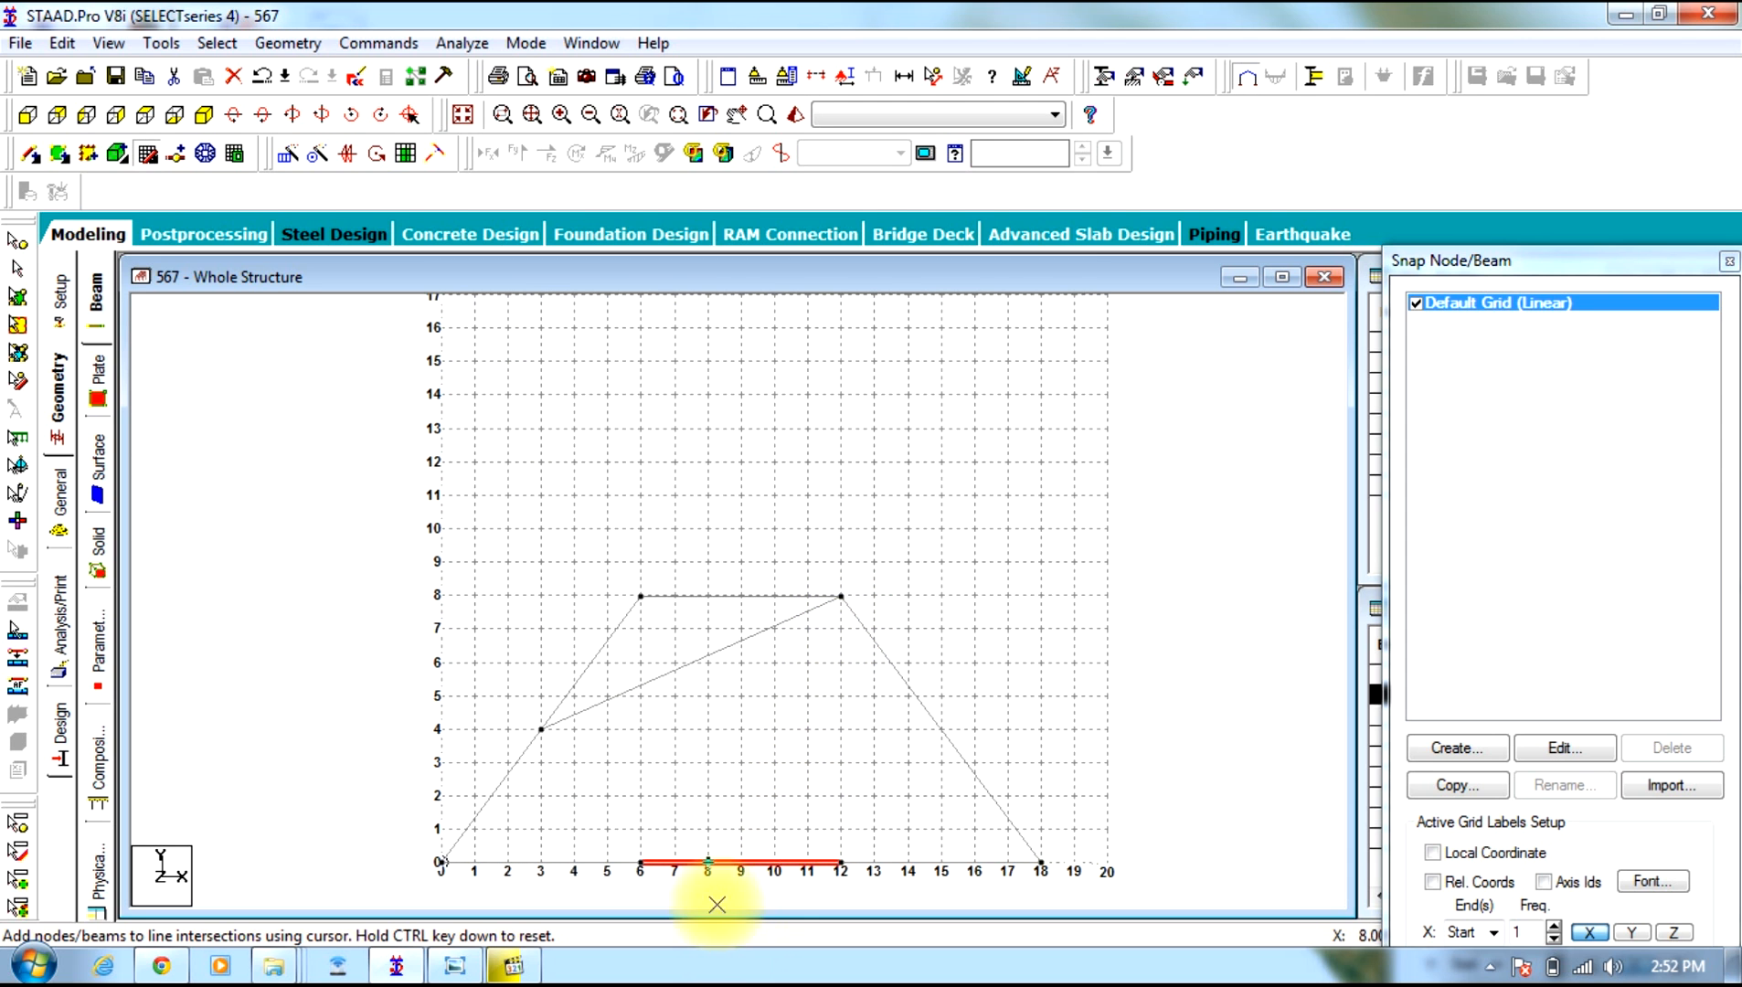
click(742, 864)
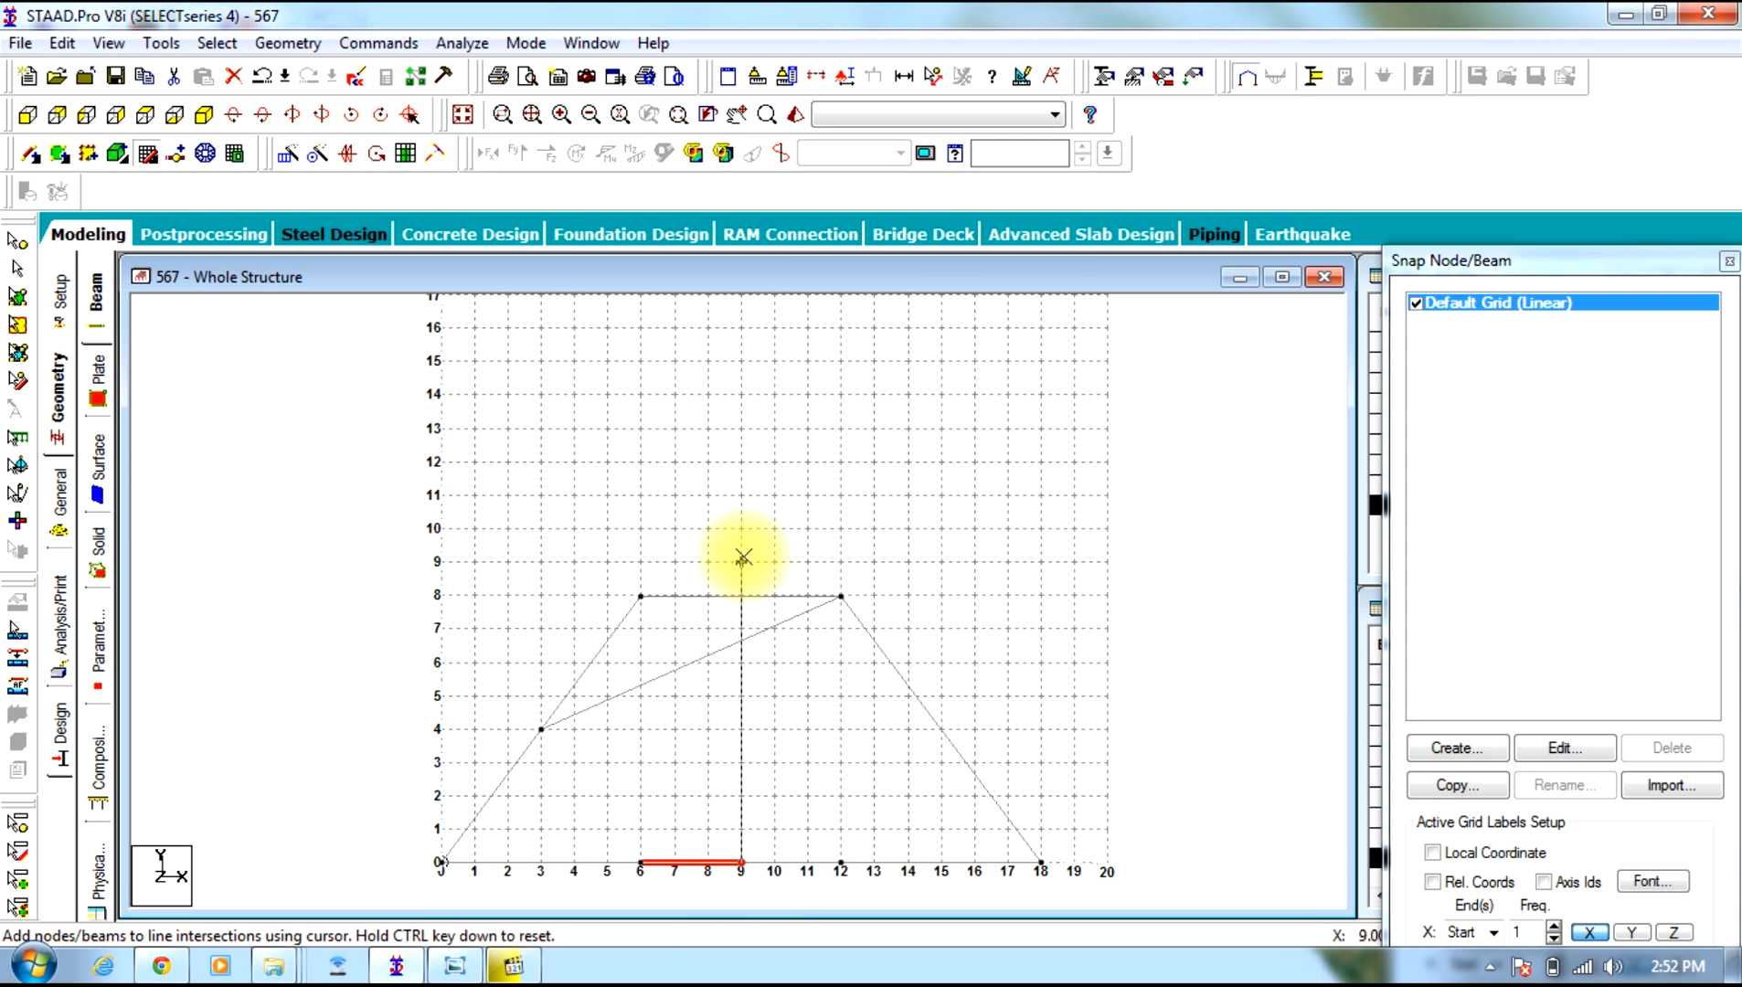
key(Escape)
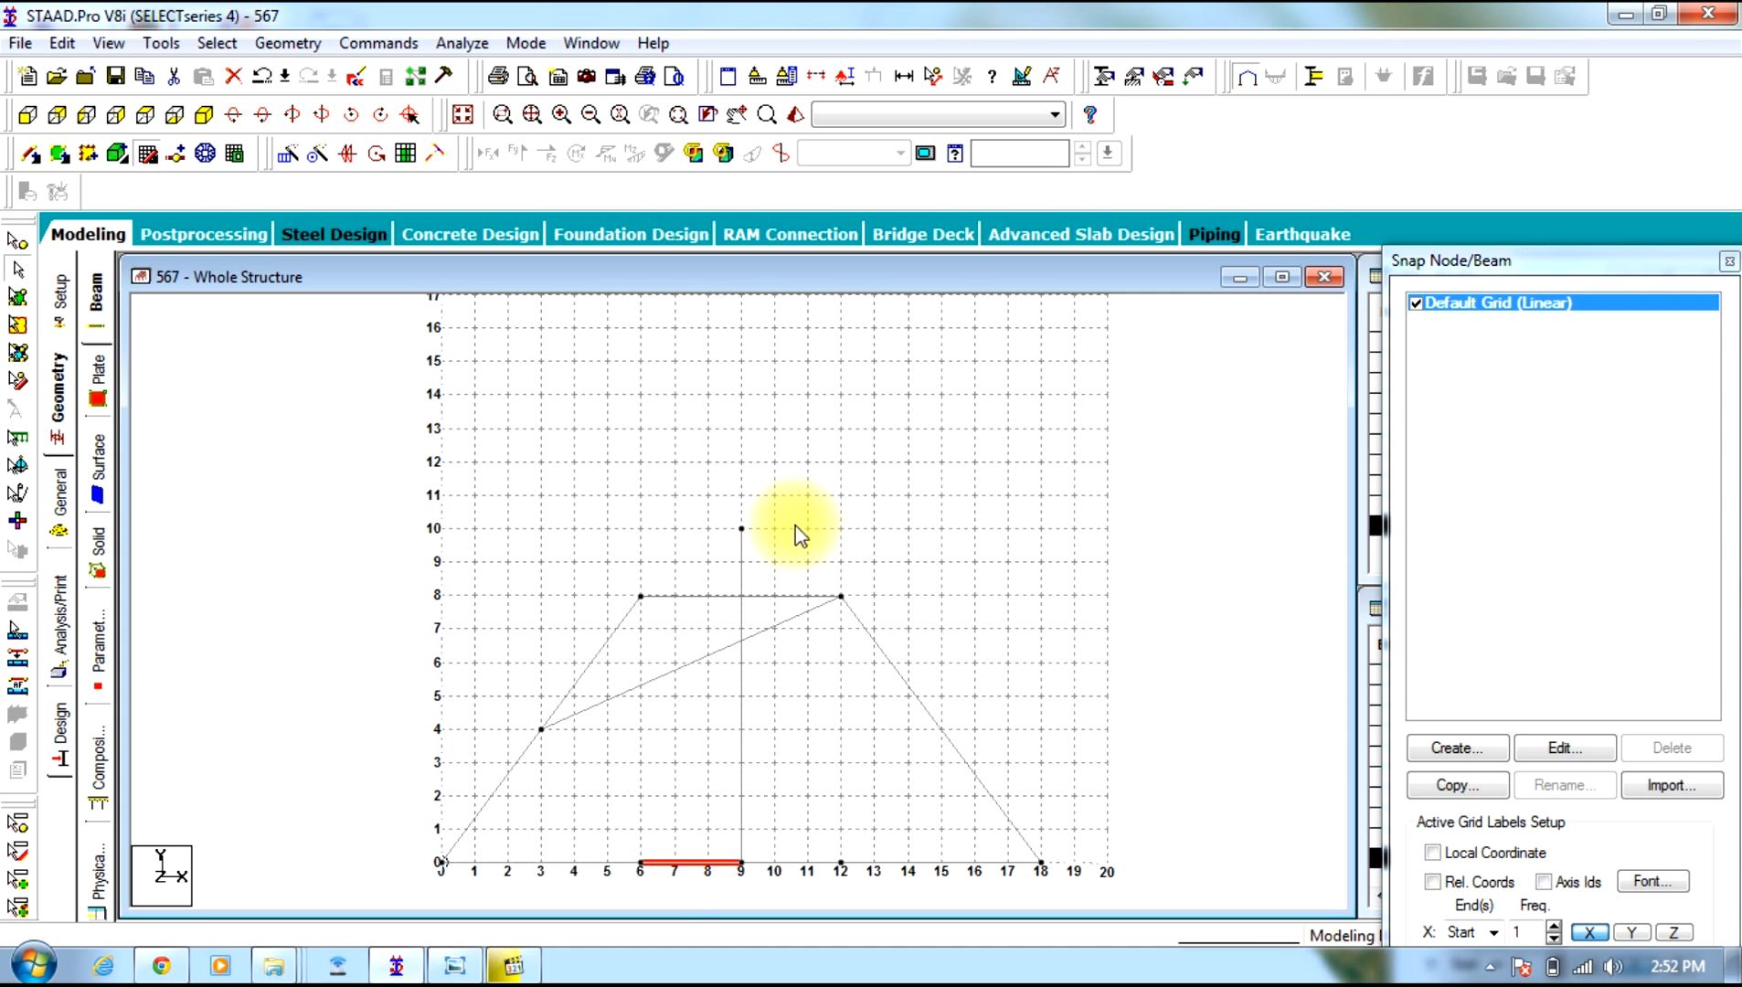
Select the vertical beam at X 9 and the diagonal beam, and intersect them
click(743, 550)
key(Delete)
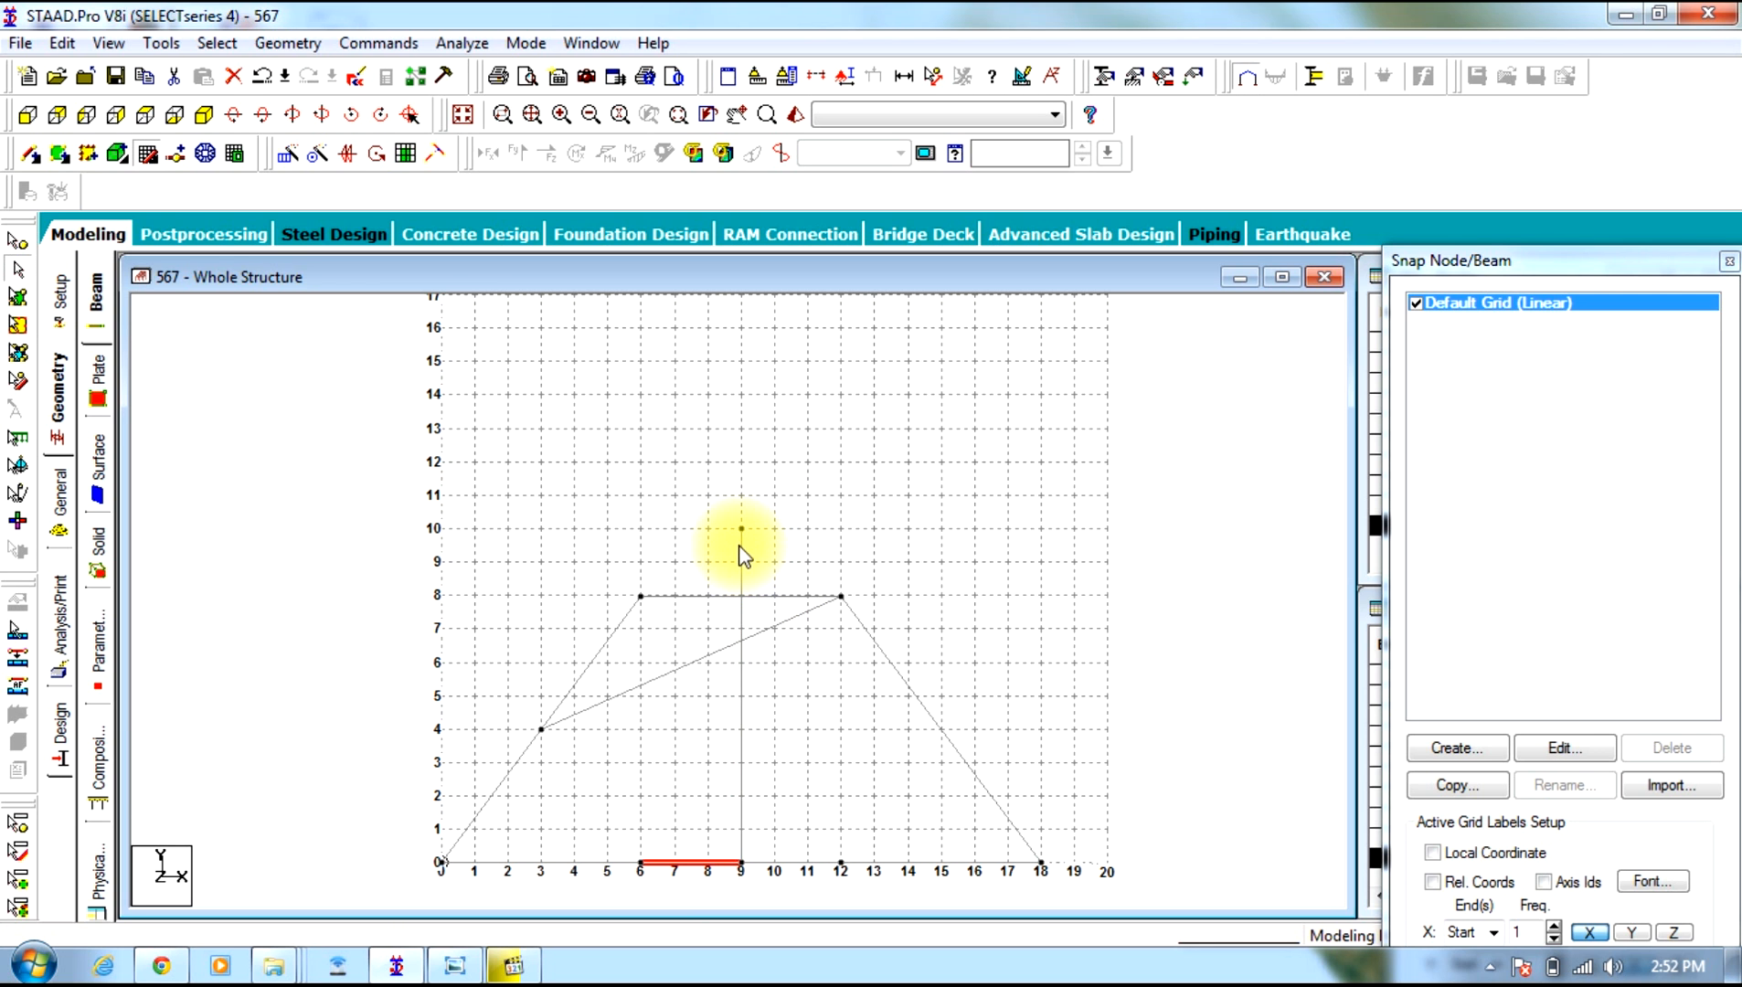
click(744, 548)
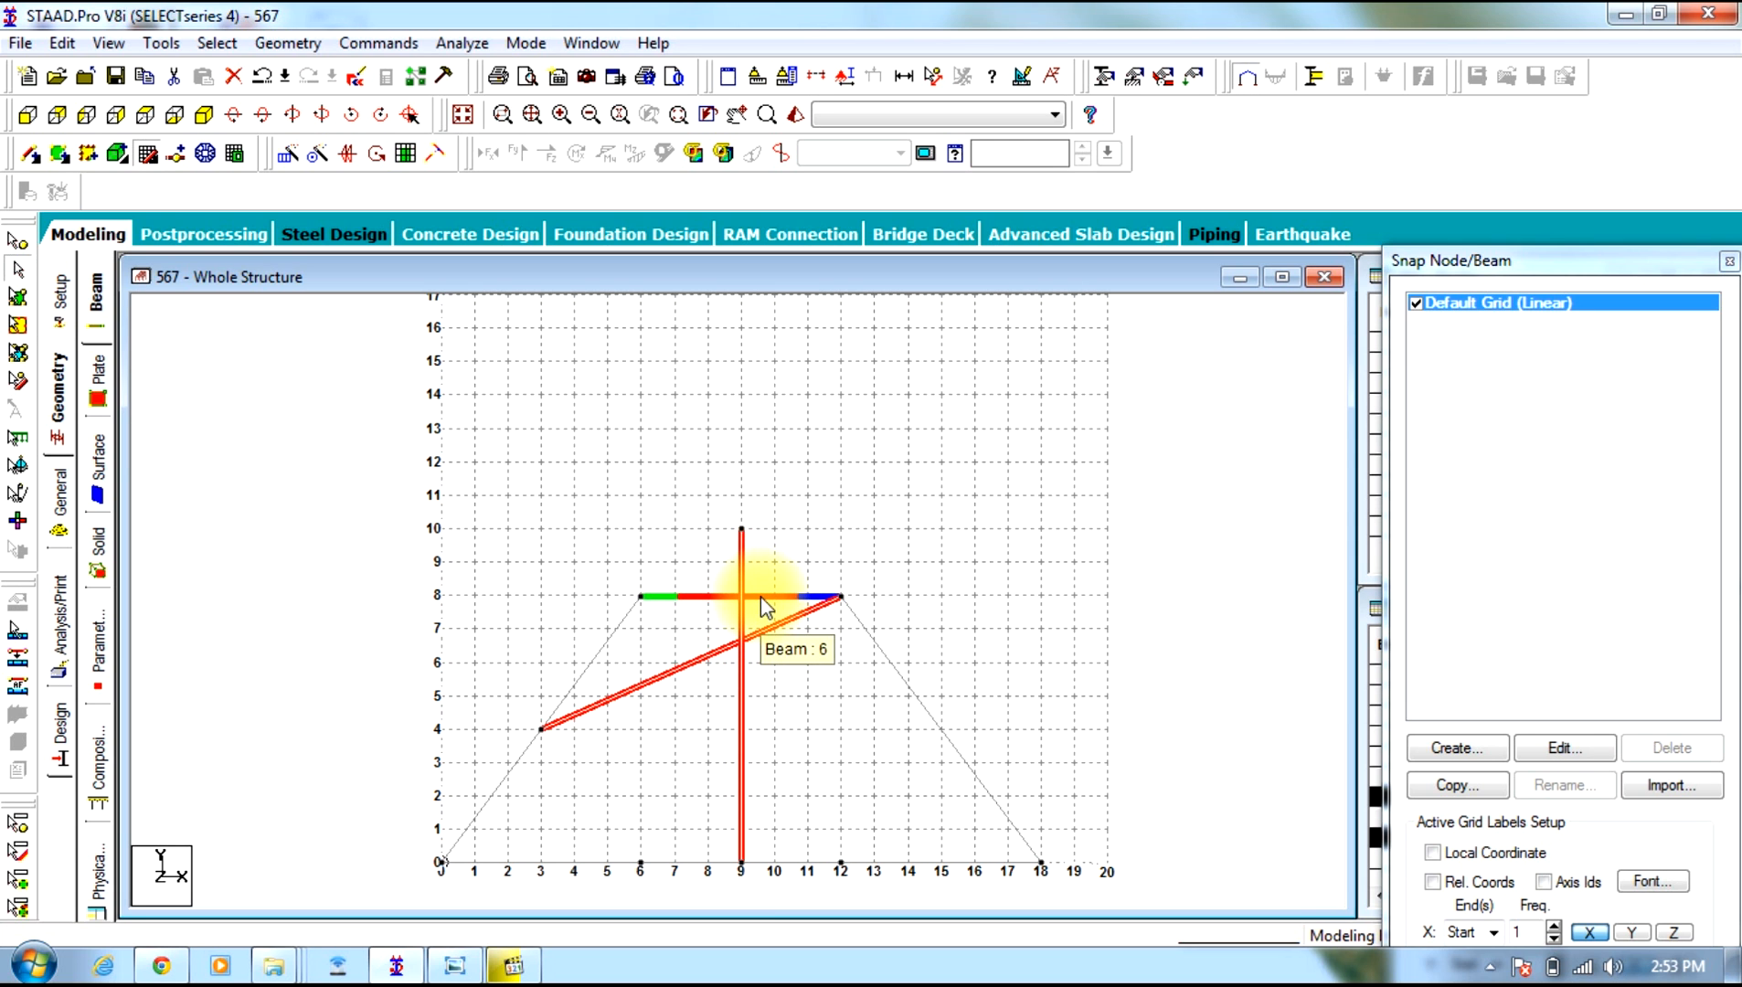
click(291, 43)
mouse_move(560, 664)
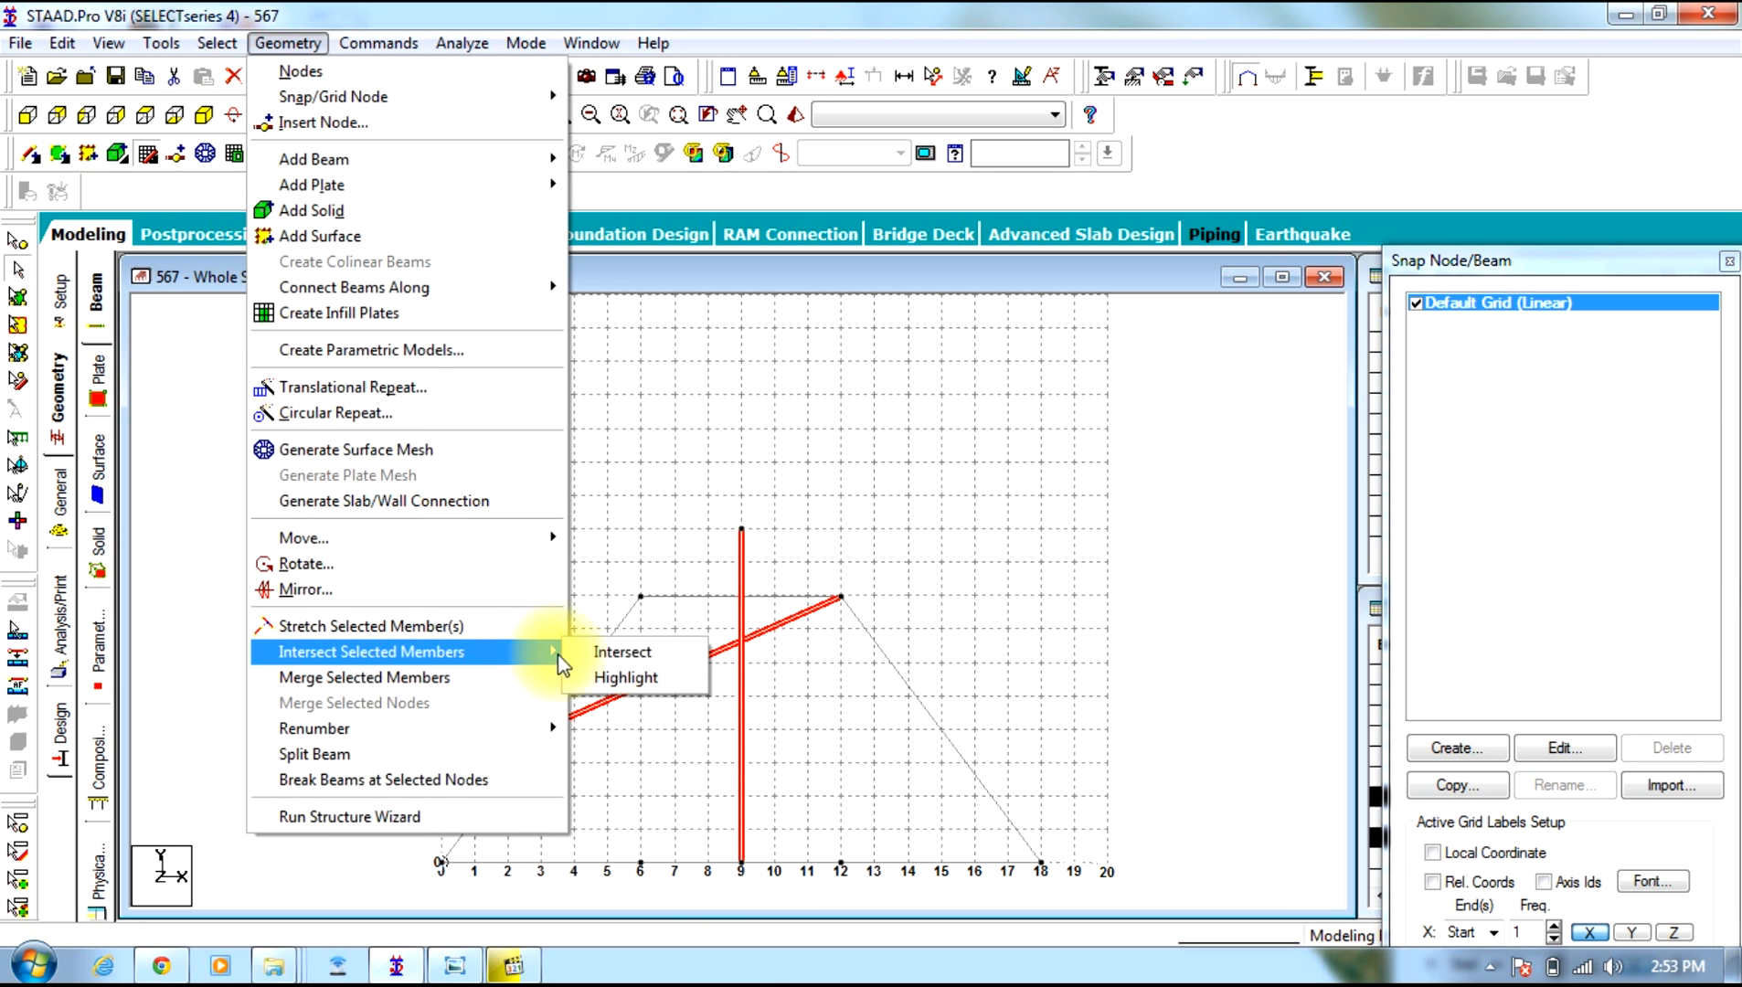
click(612, 652)
click(784, 534)
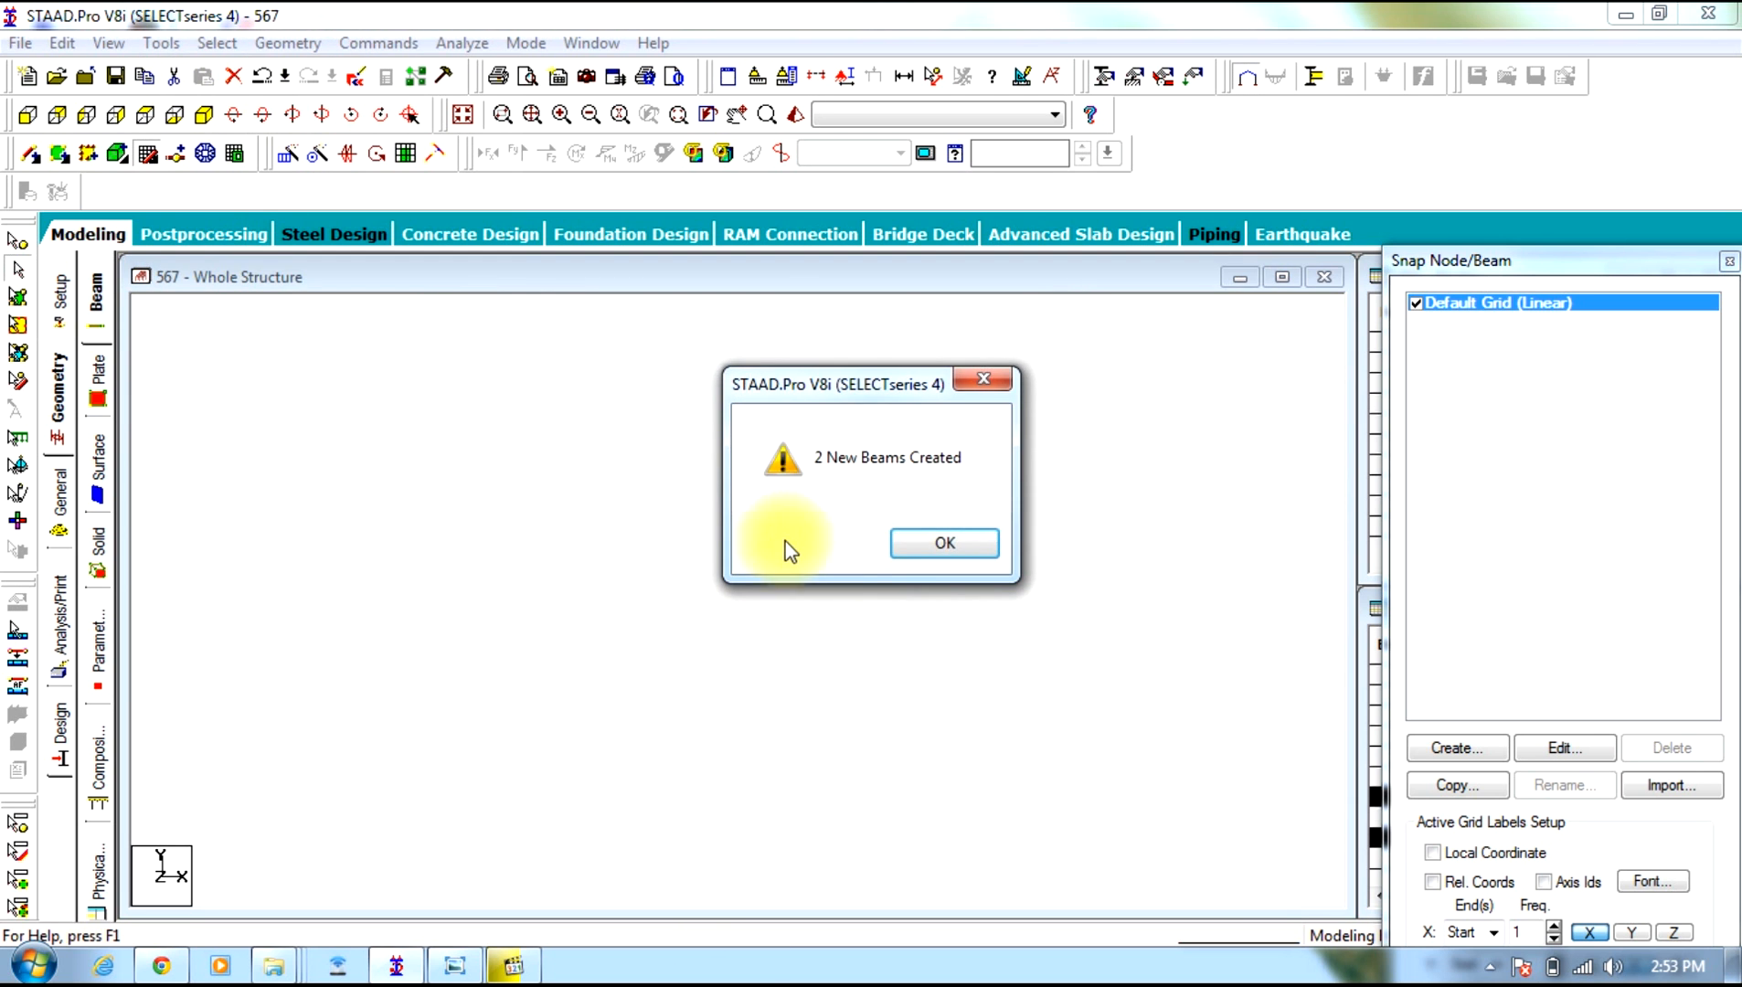
click(929, 545)
Delete the vertical segments above and below the diagonal at X 9, together with the orphaned node
click(742, 585)
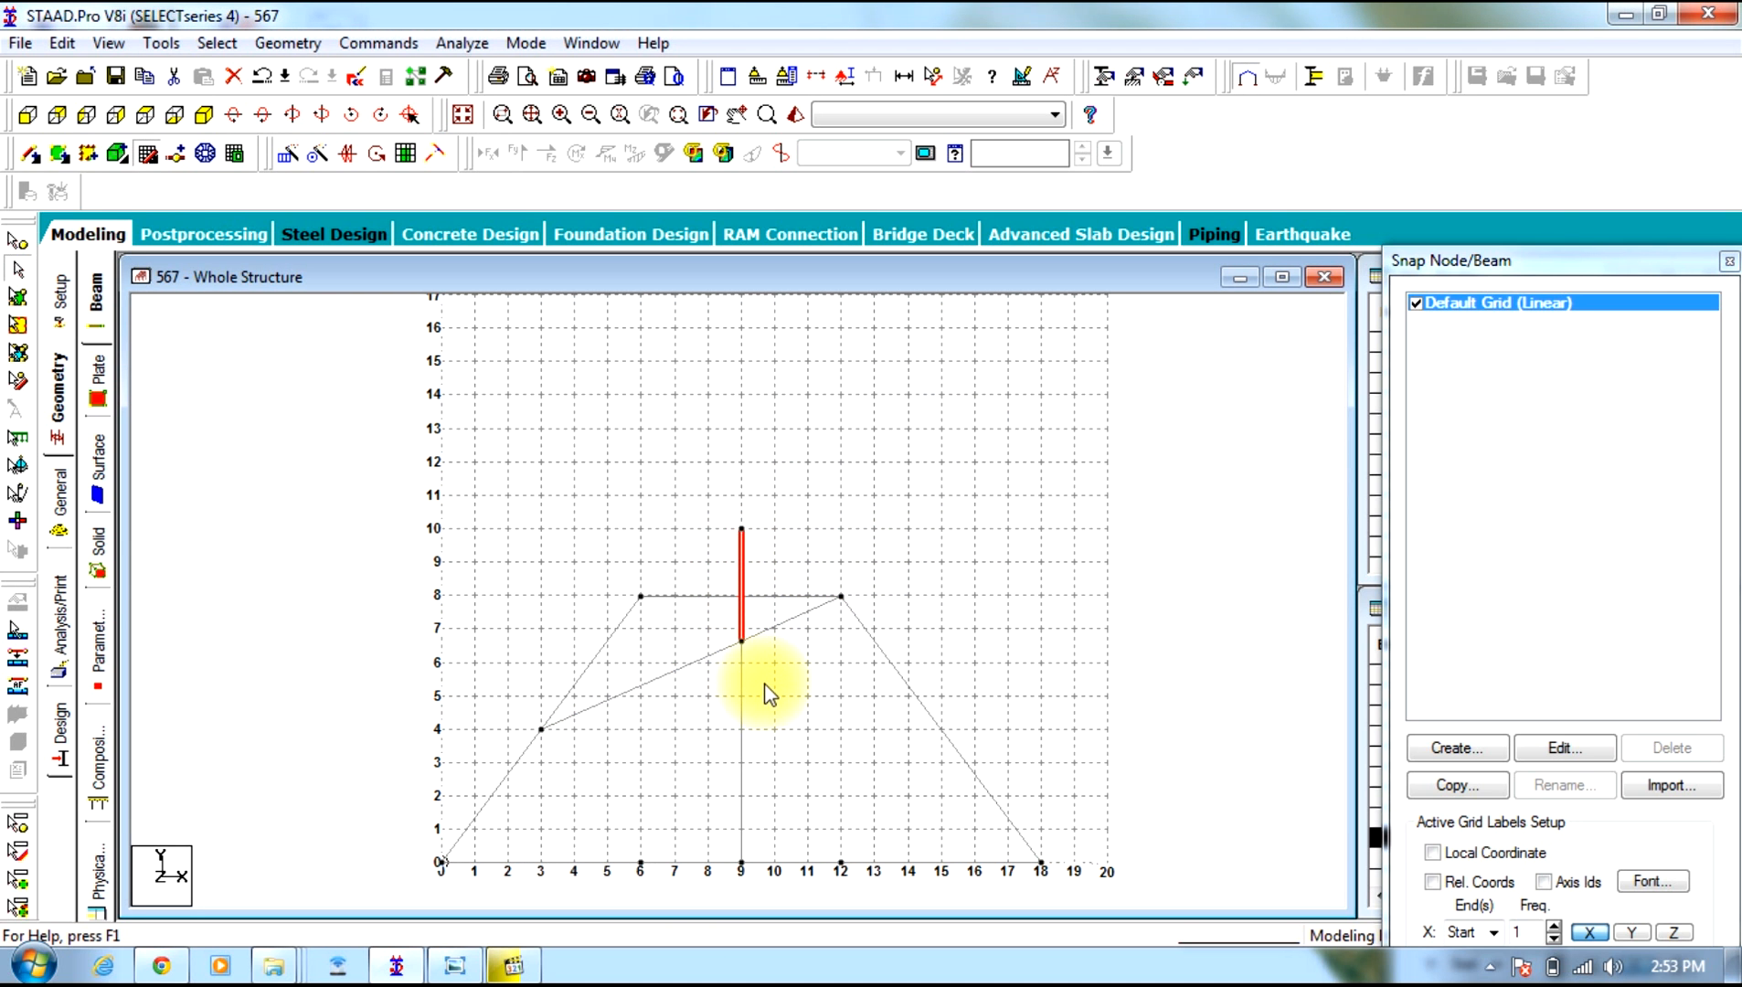
key(Delete)
click(966, 543)
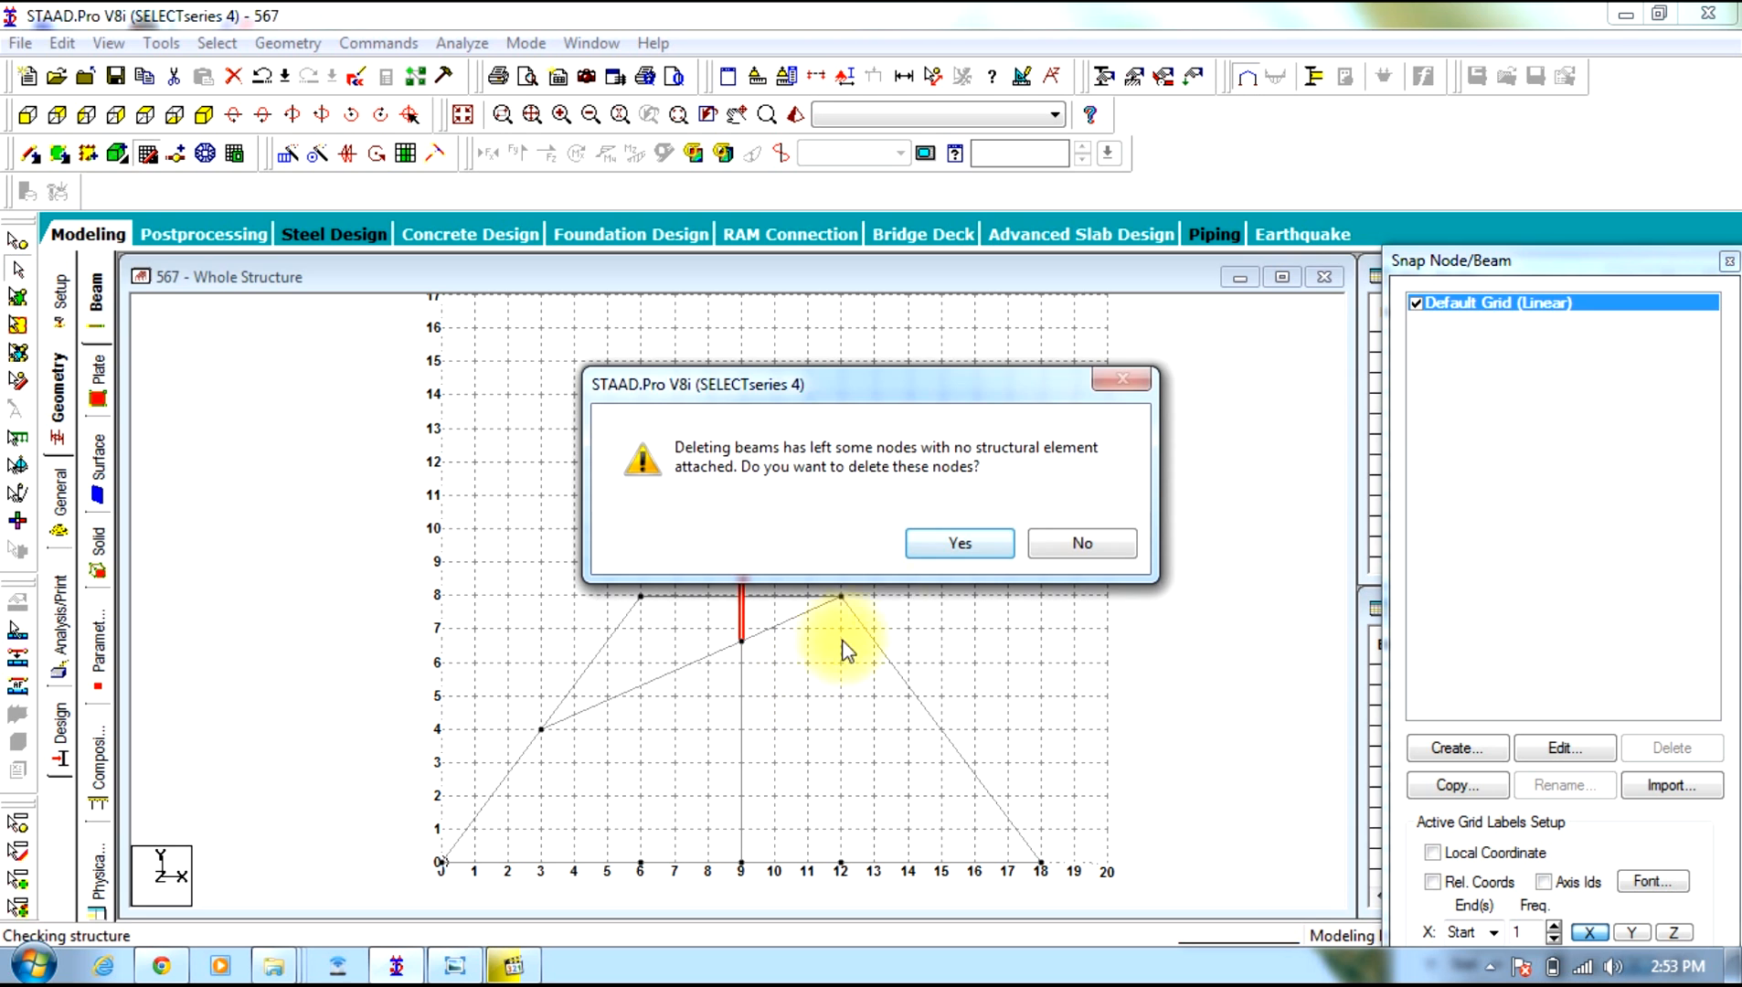
click(878, 545)
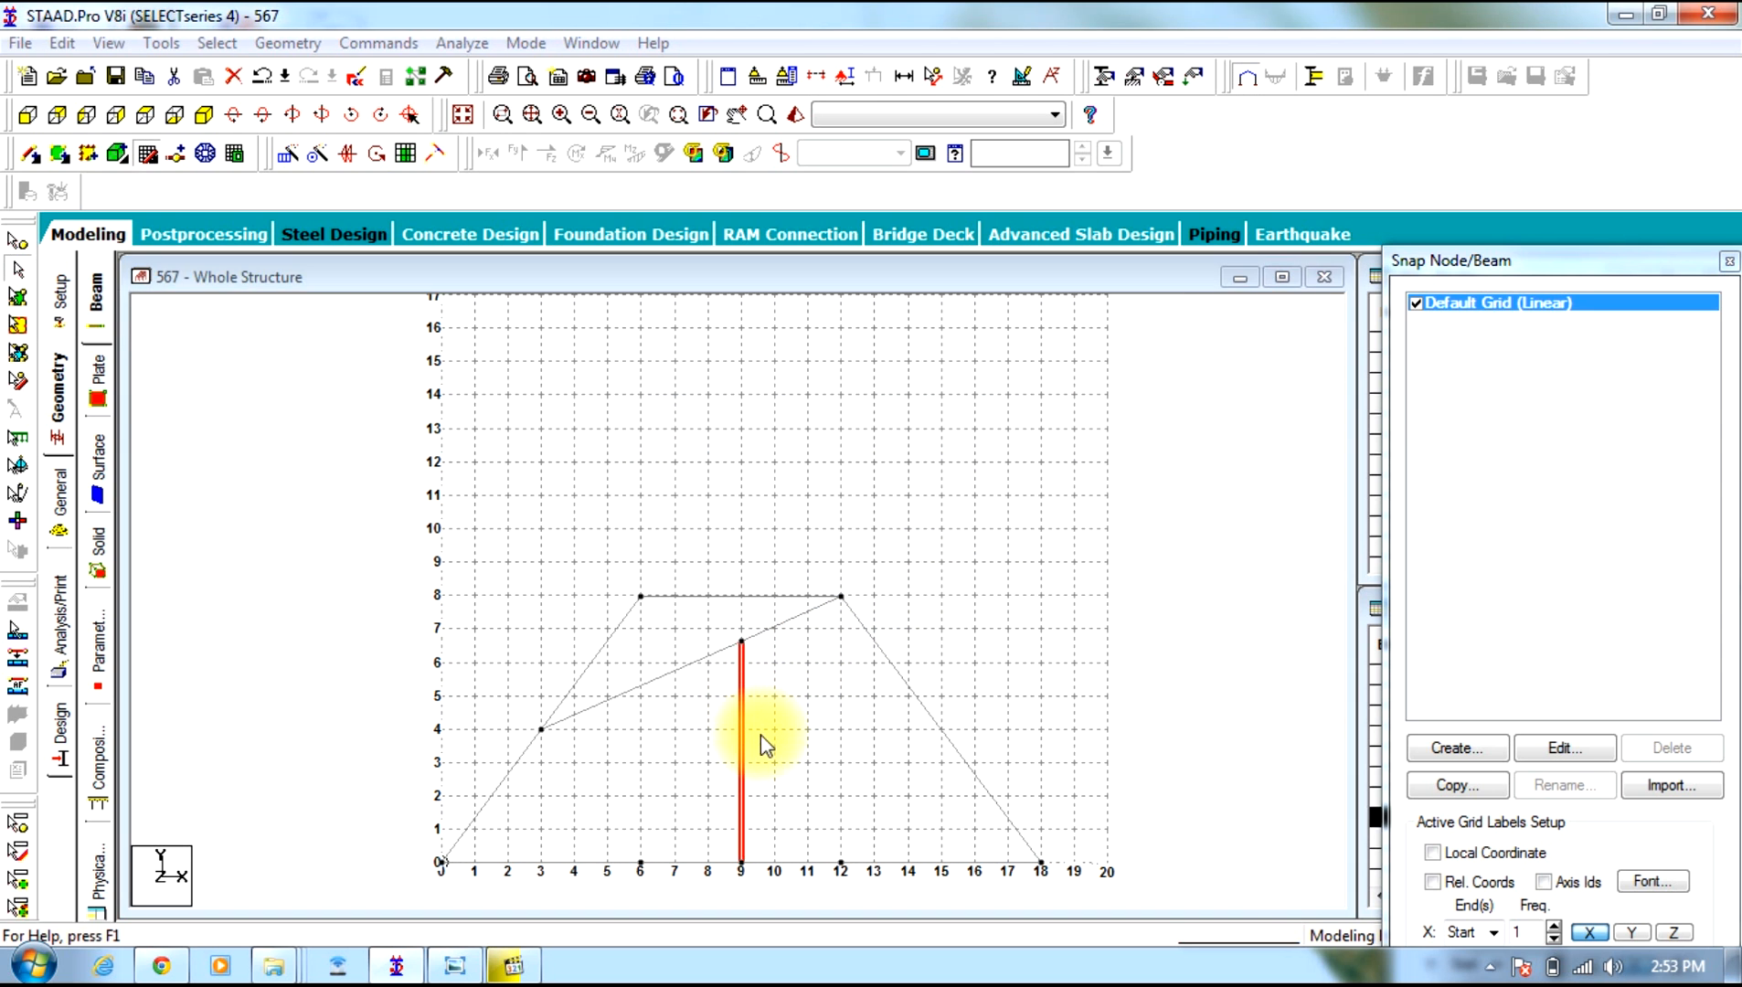
key(Delete)
key(Return)
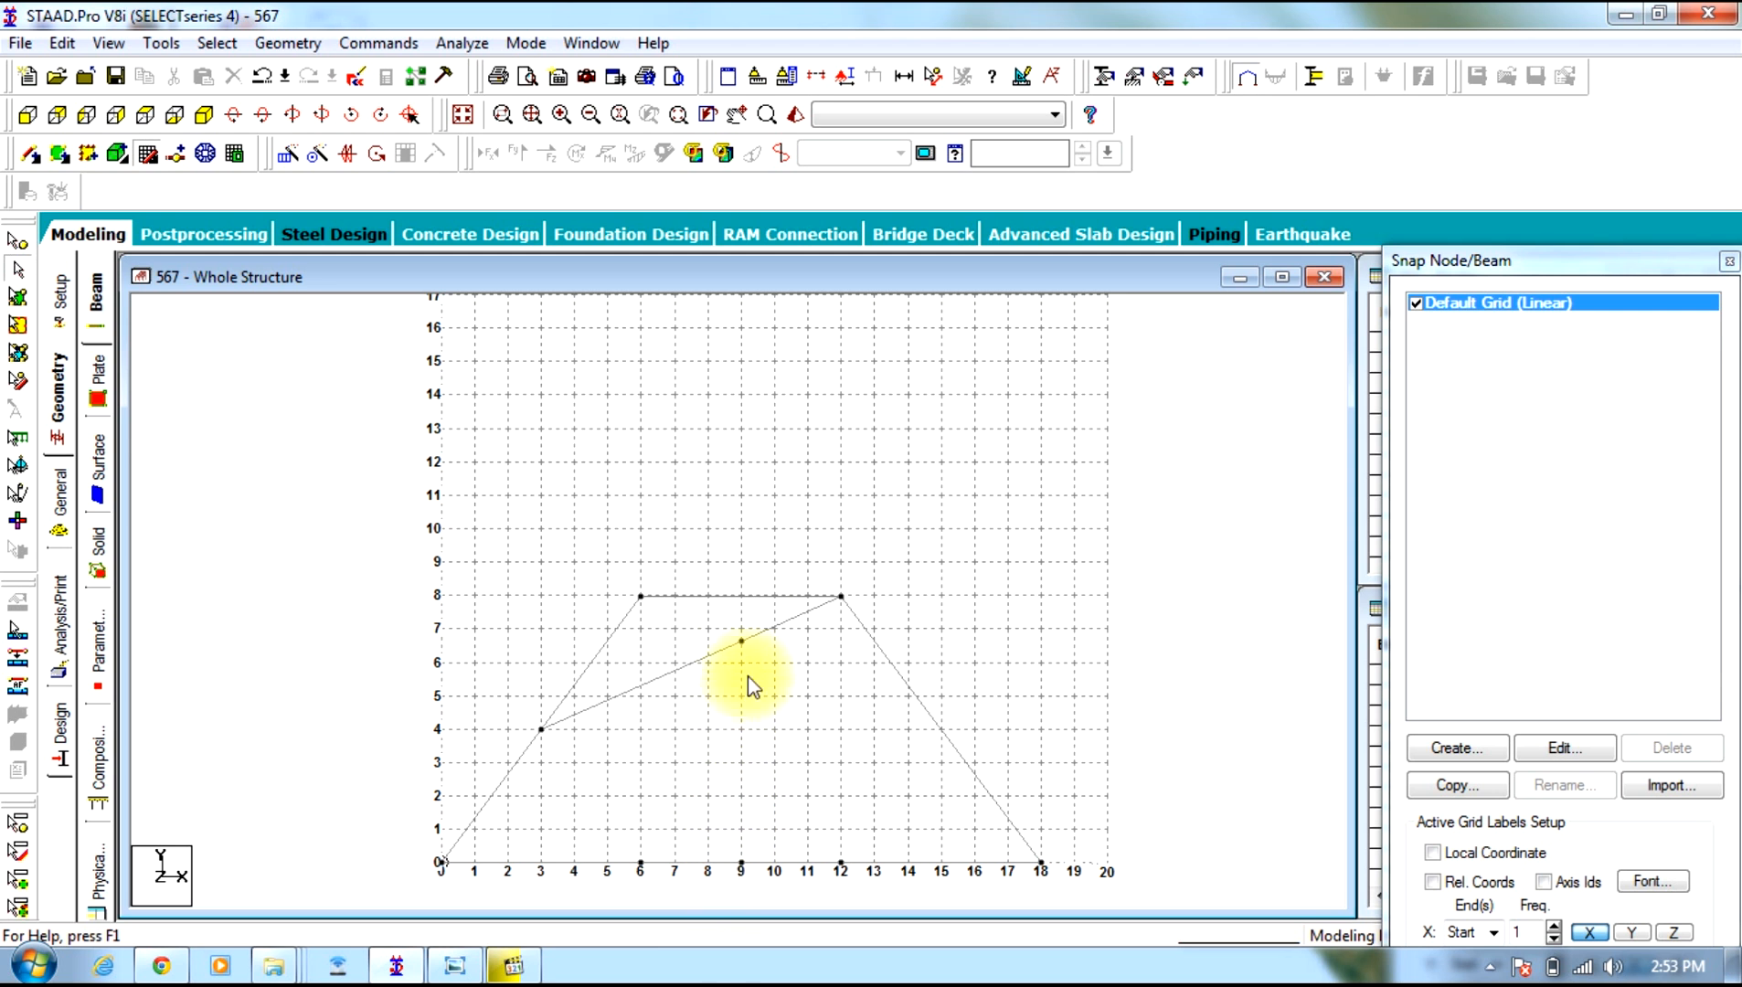
Check the truss sketch IMG_0415, and define Angle and Beam assigned profiles in STEEL as member sections
click(453, 965)
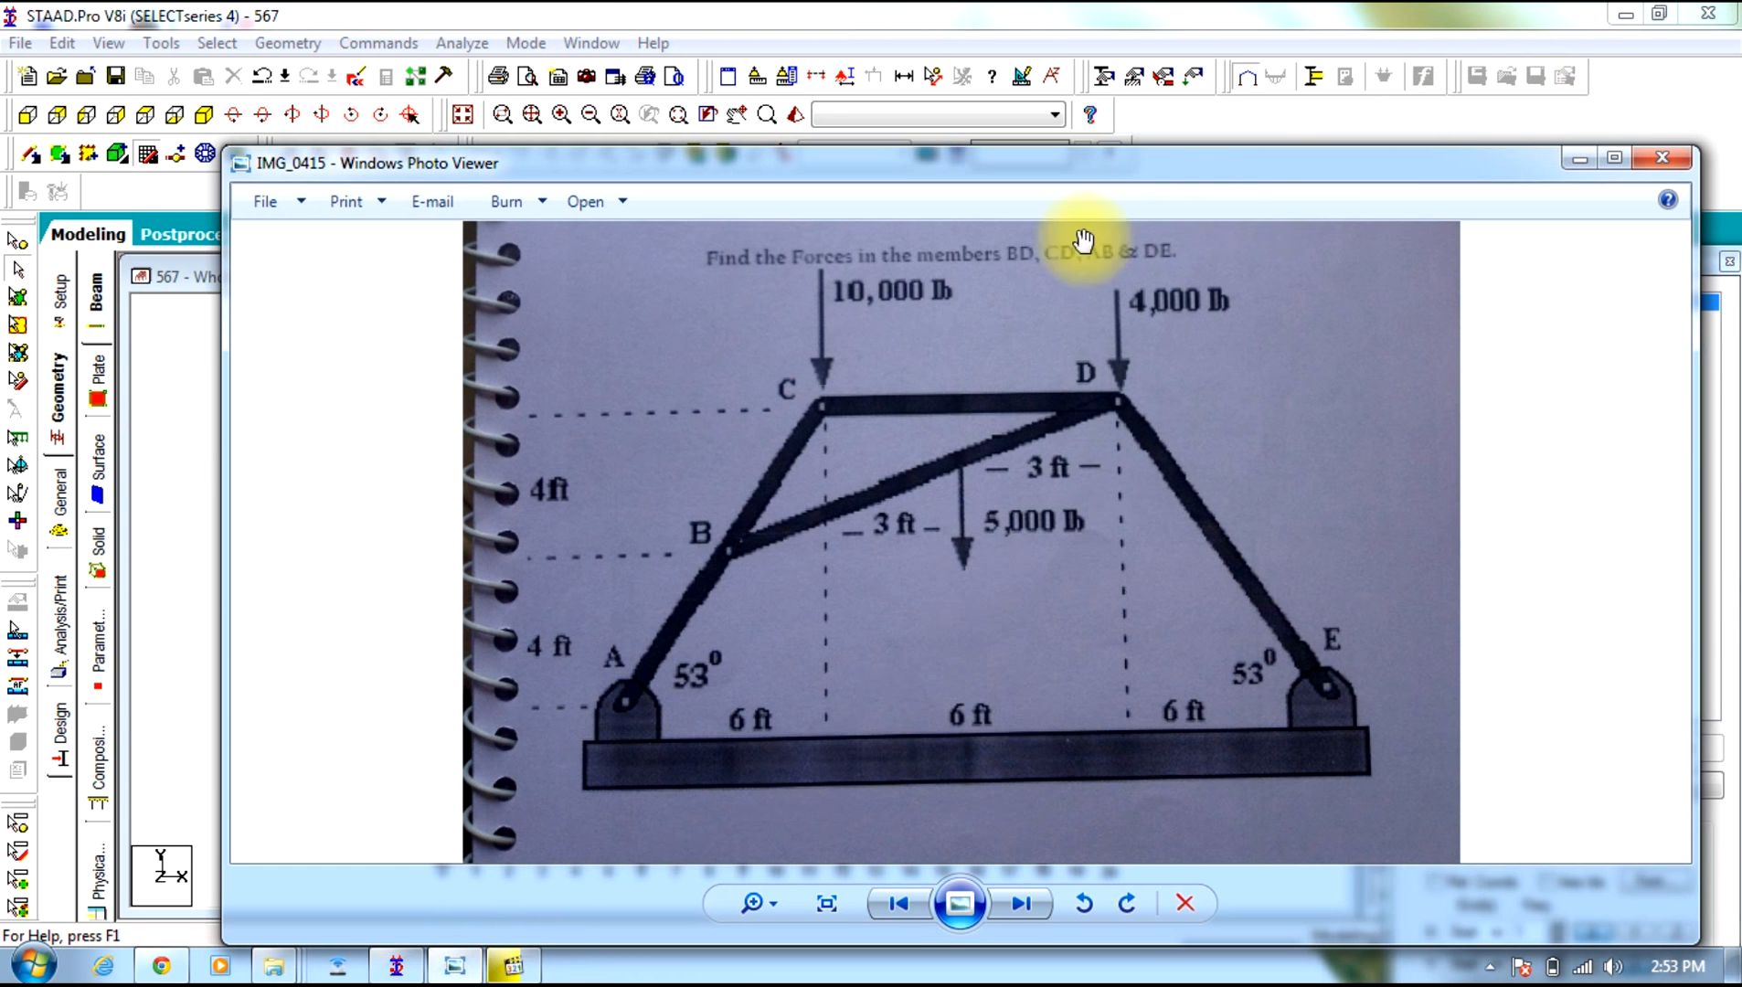
click(1579, 159)
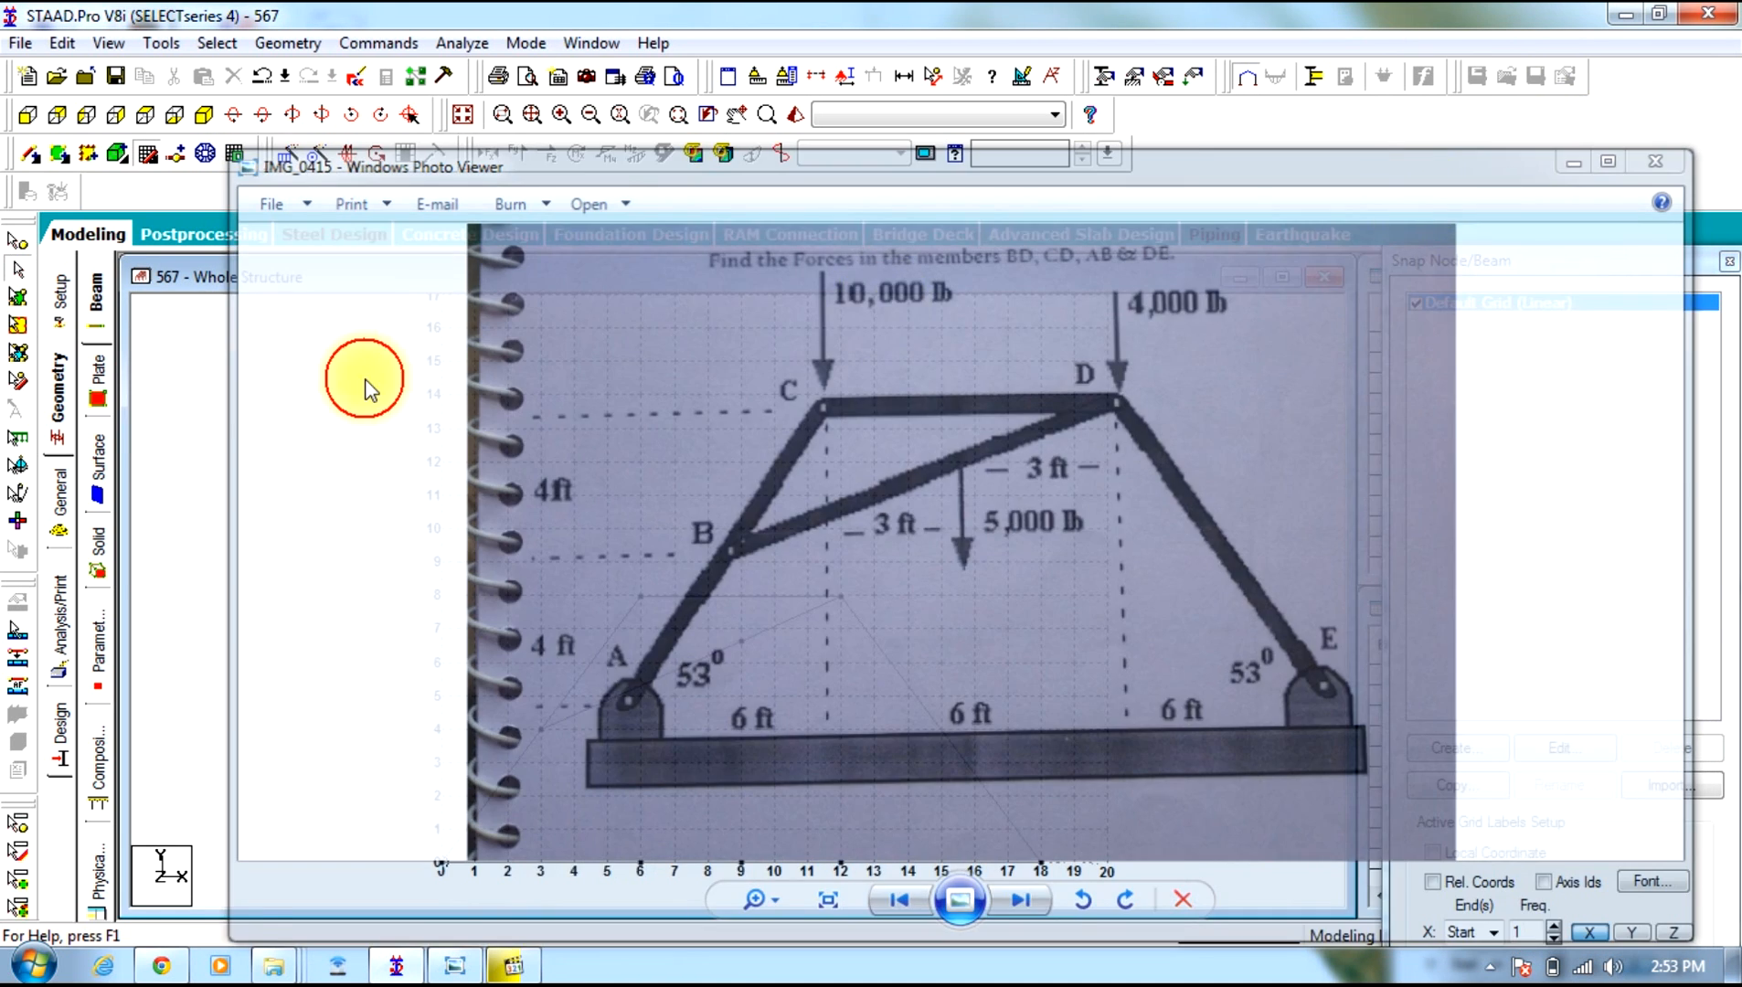
click(62, 505)
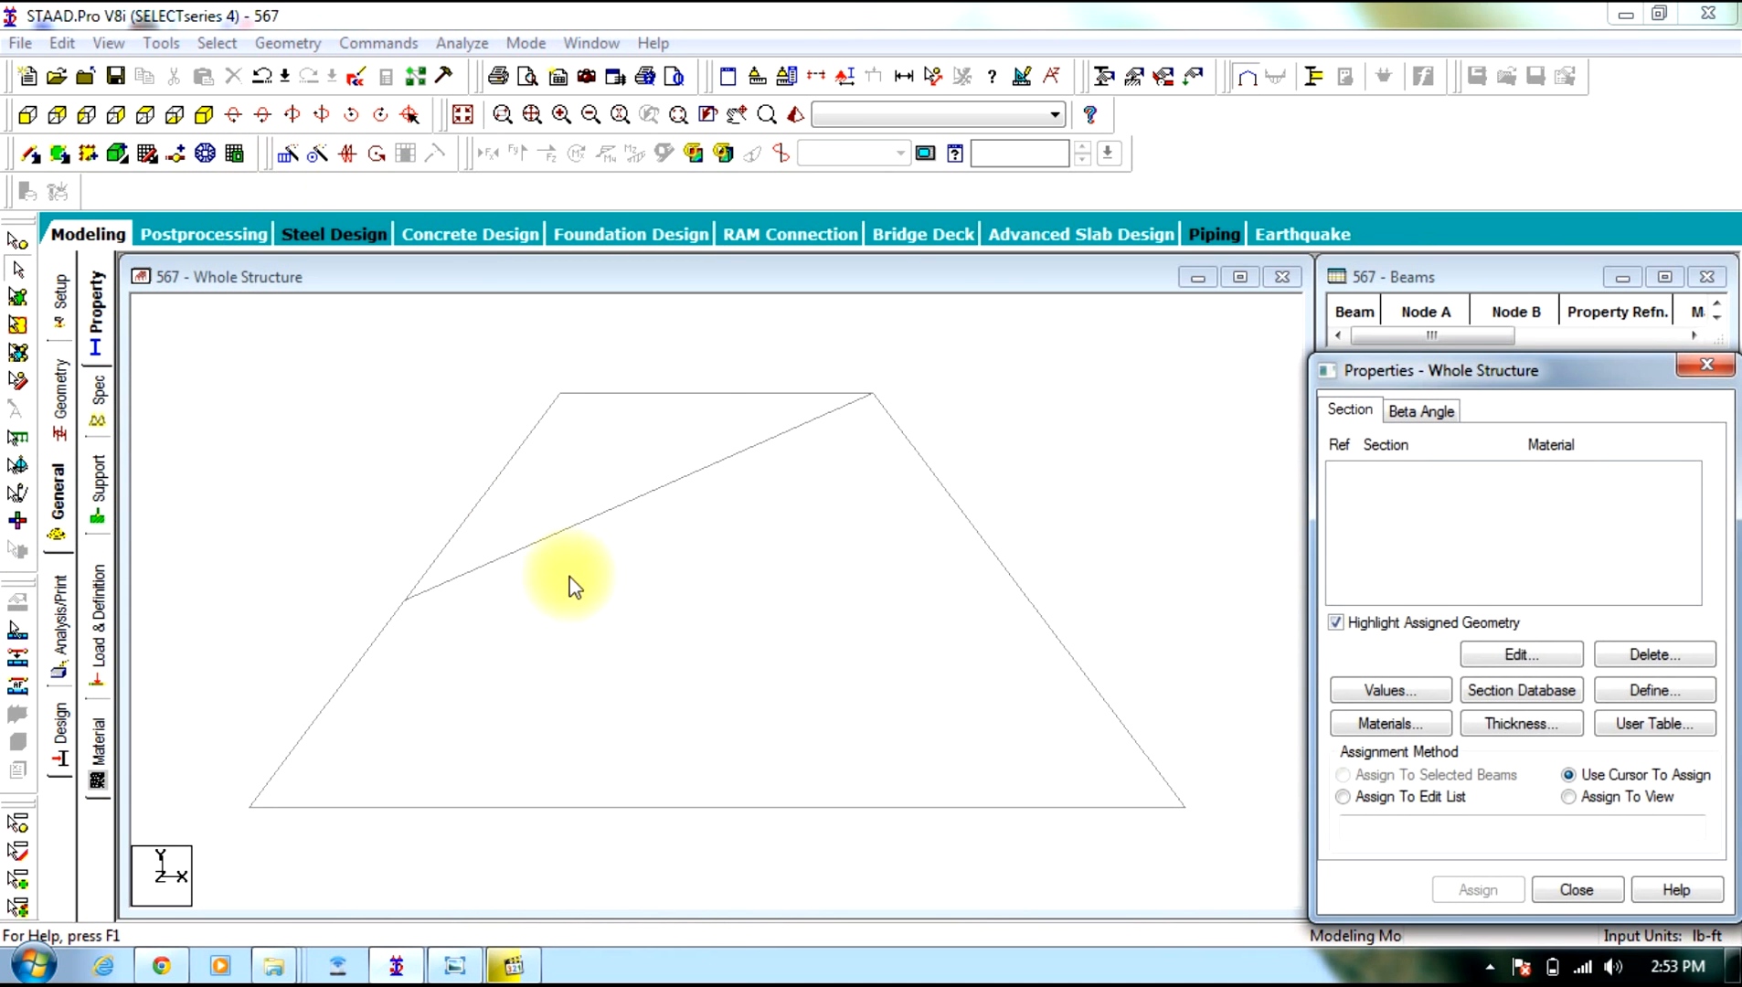
click(1651, 692)
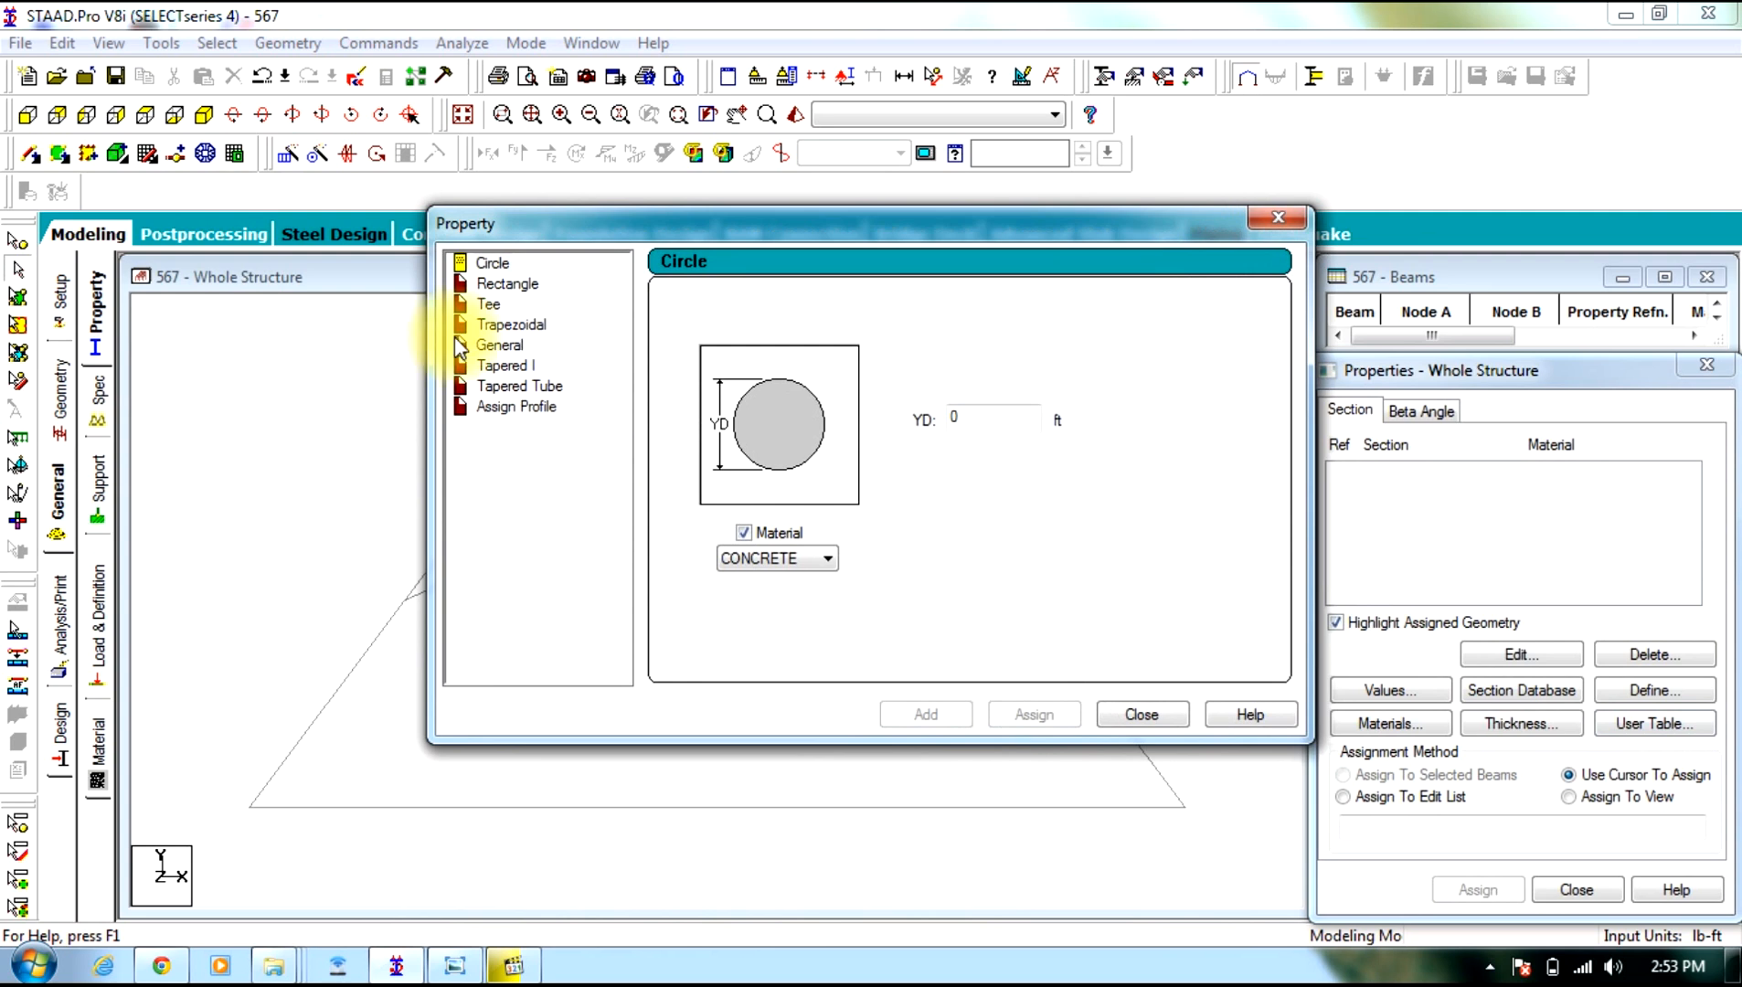
click(539, 417)
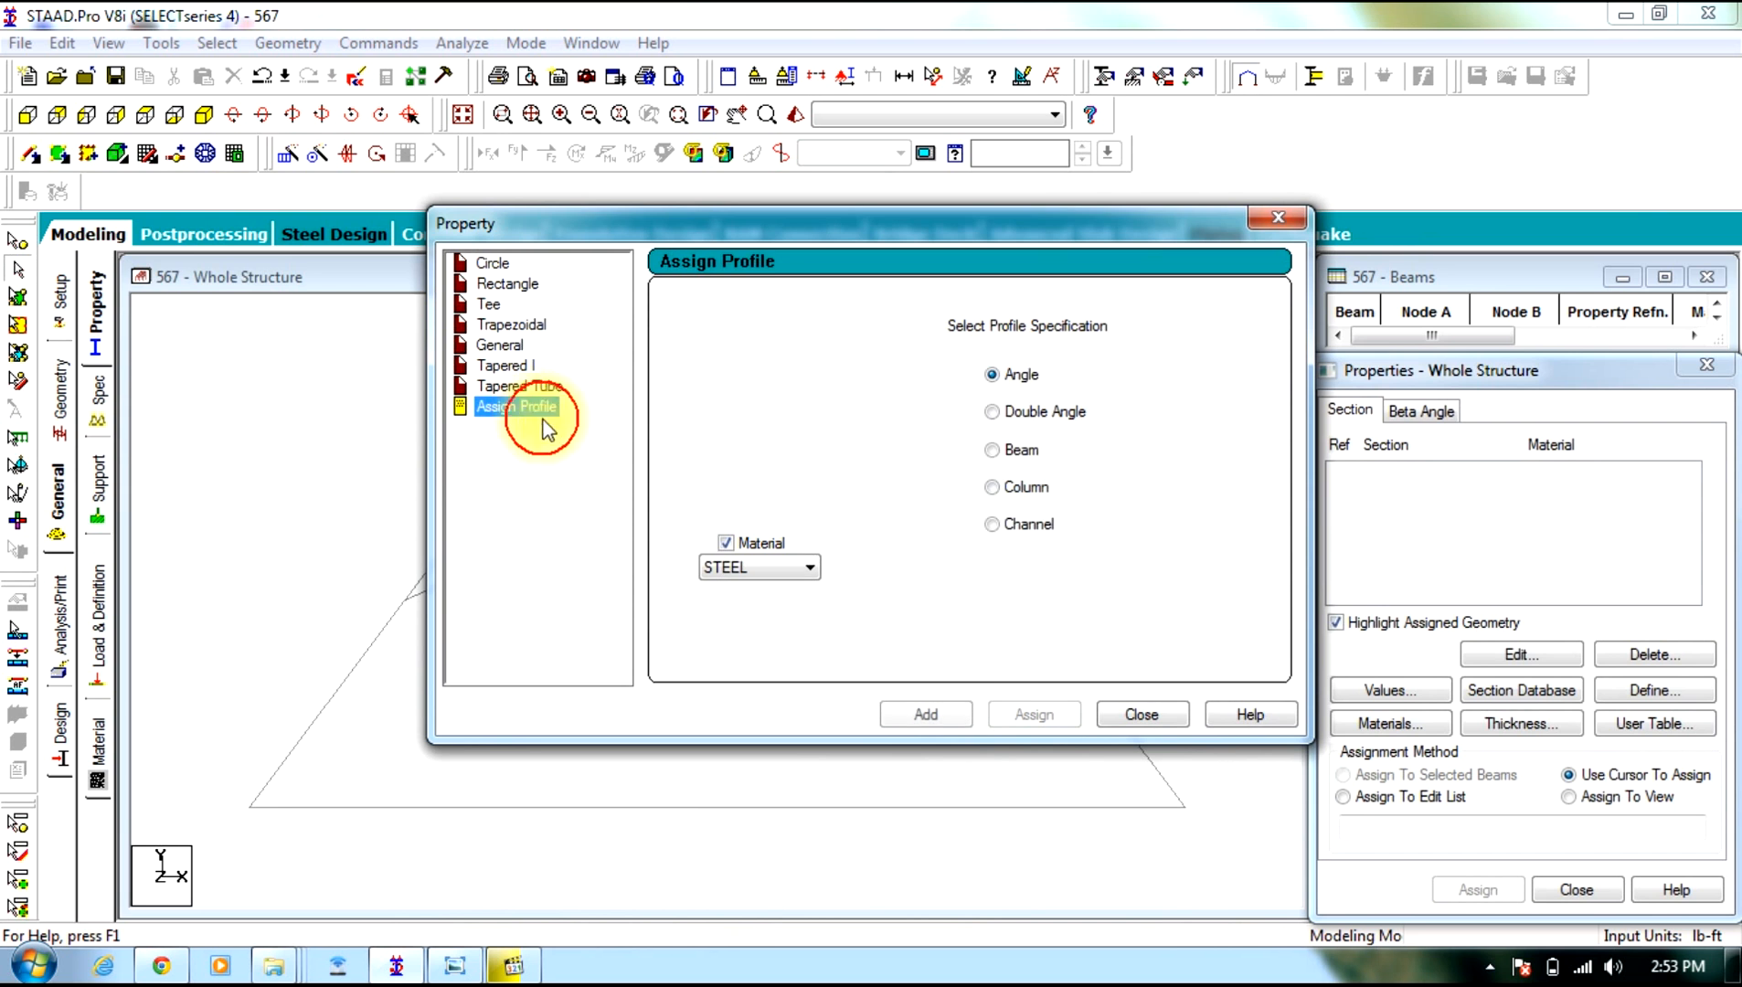
click(942, 718)
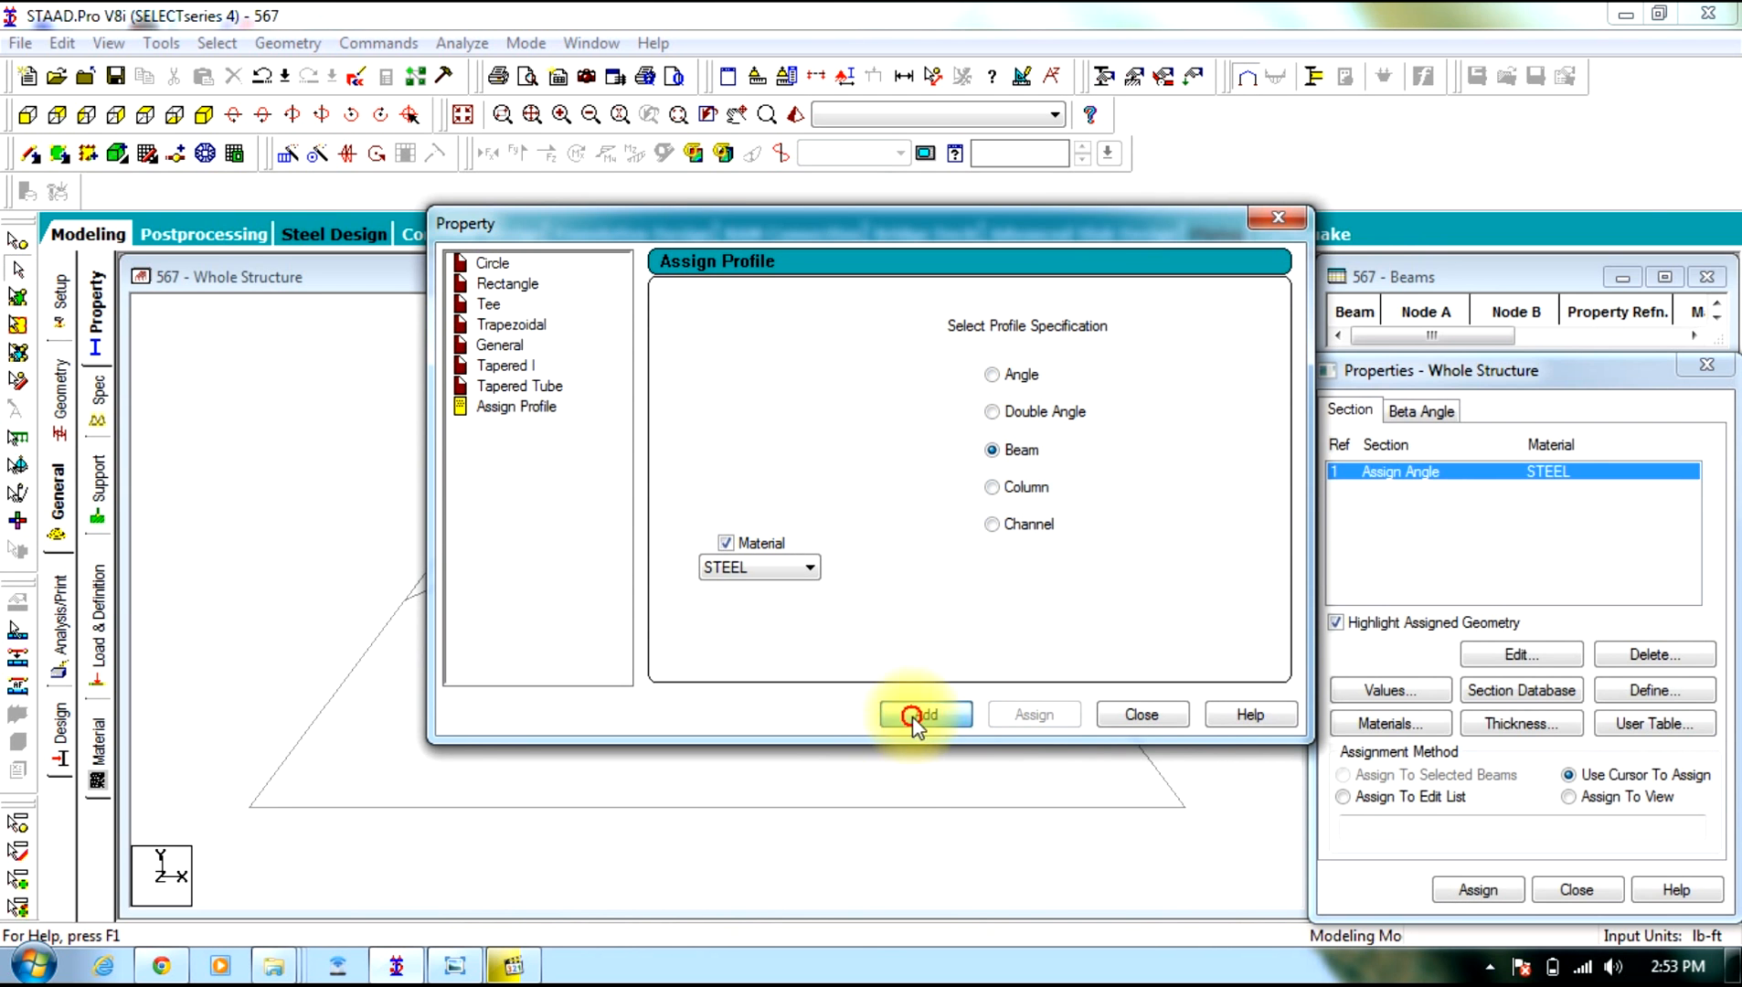
click(913, 716)
click(1143, 715)
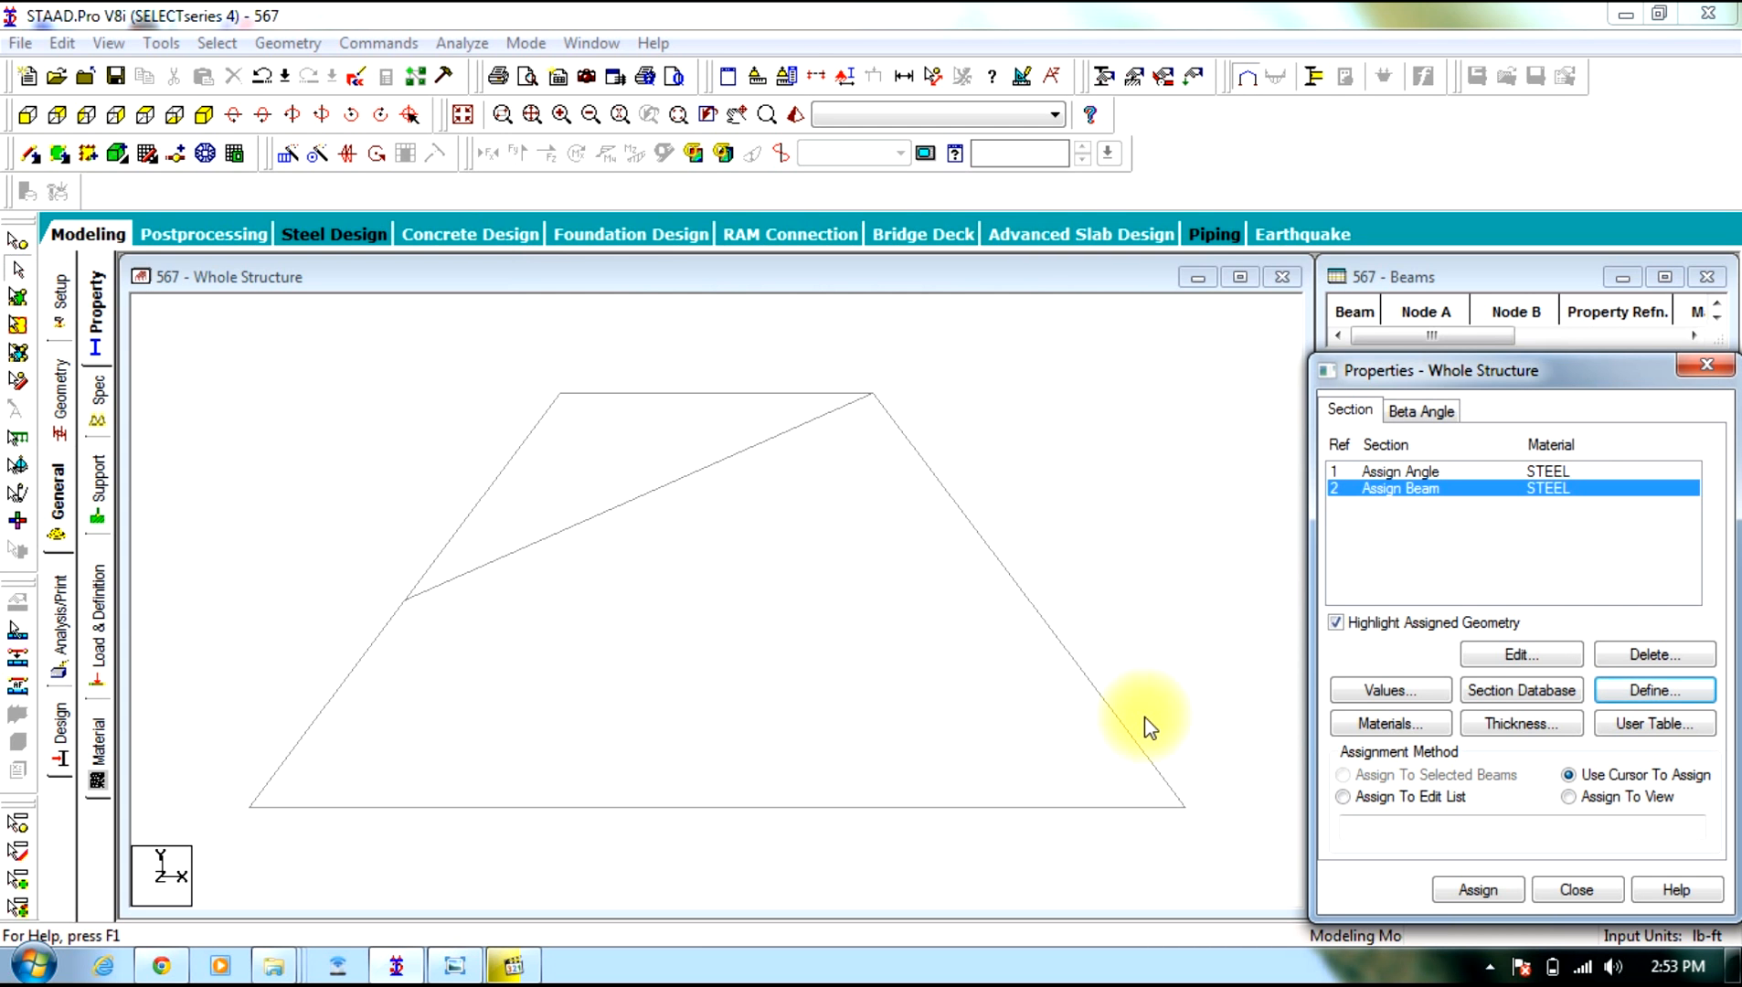
click(1635, 693)
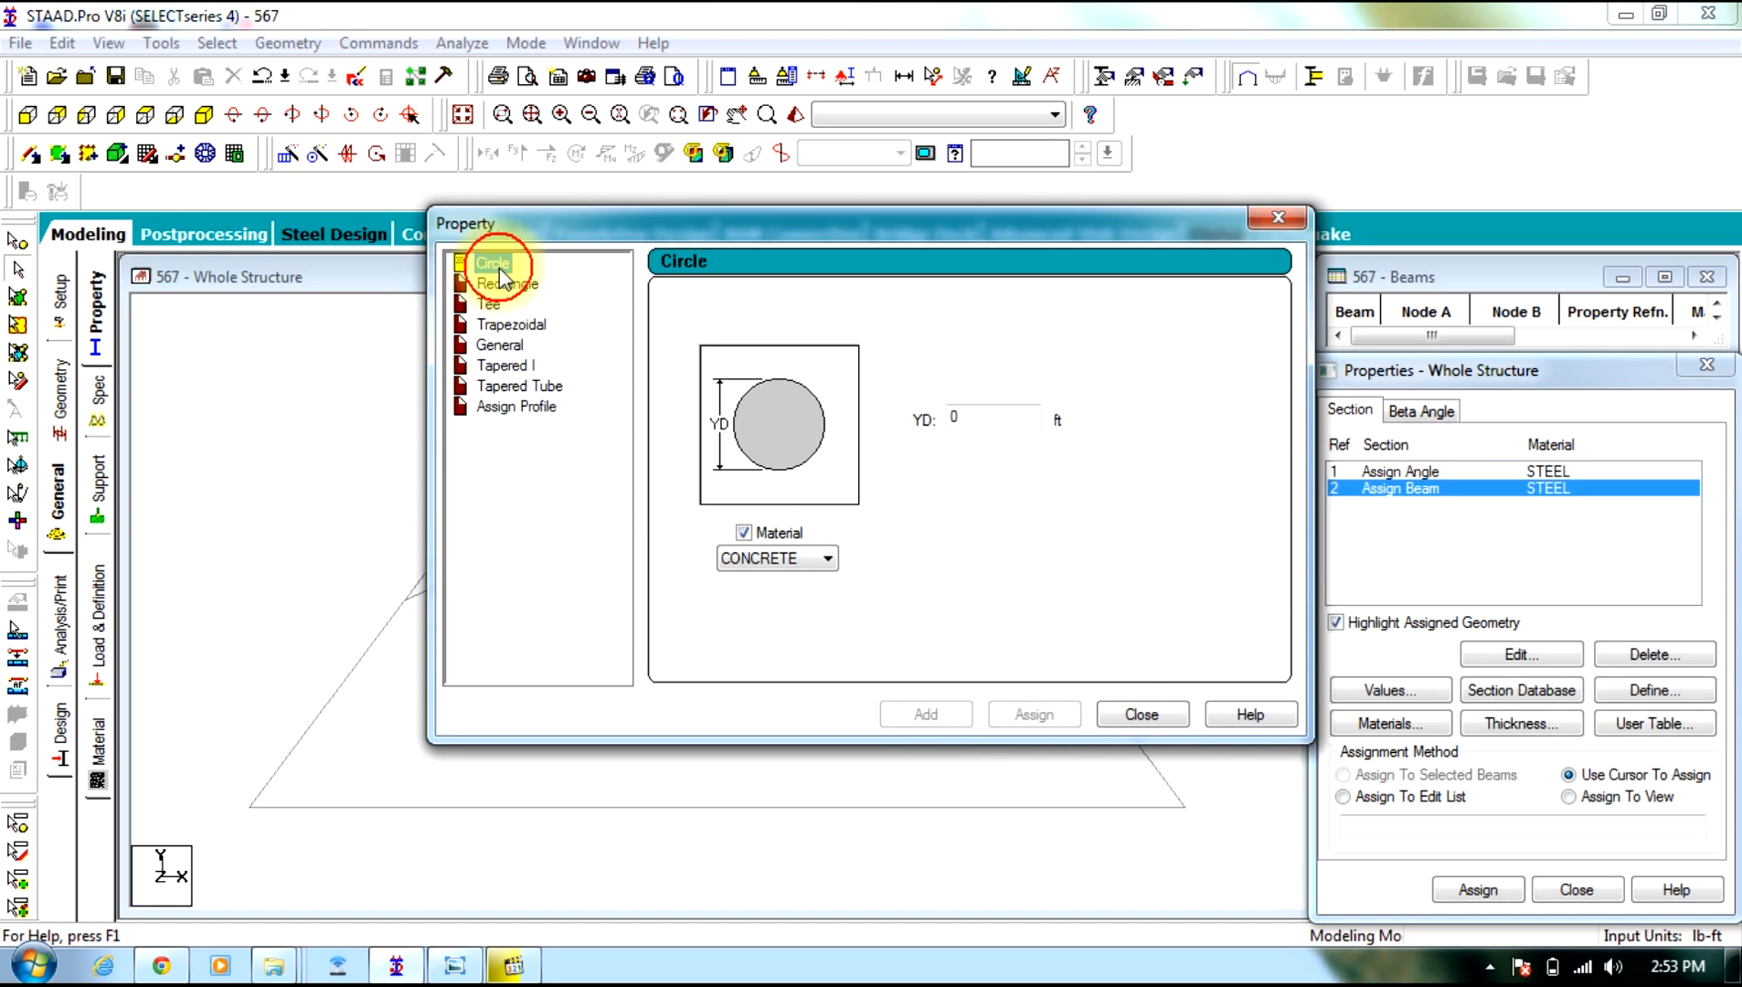
click(820, 568)
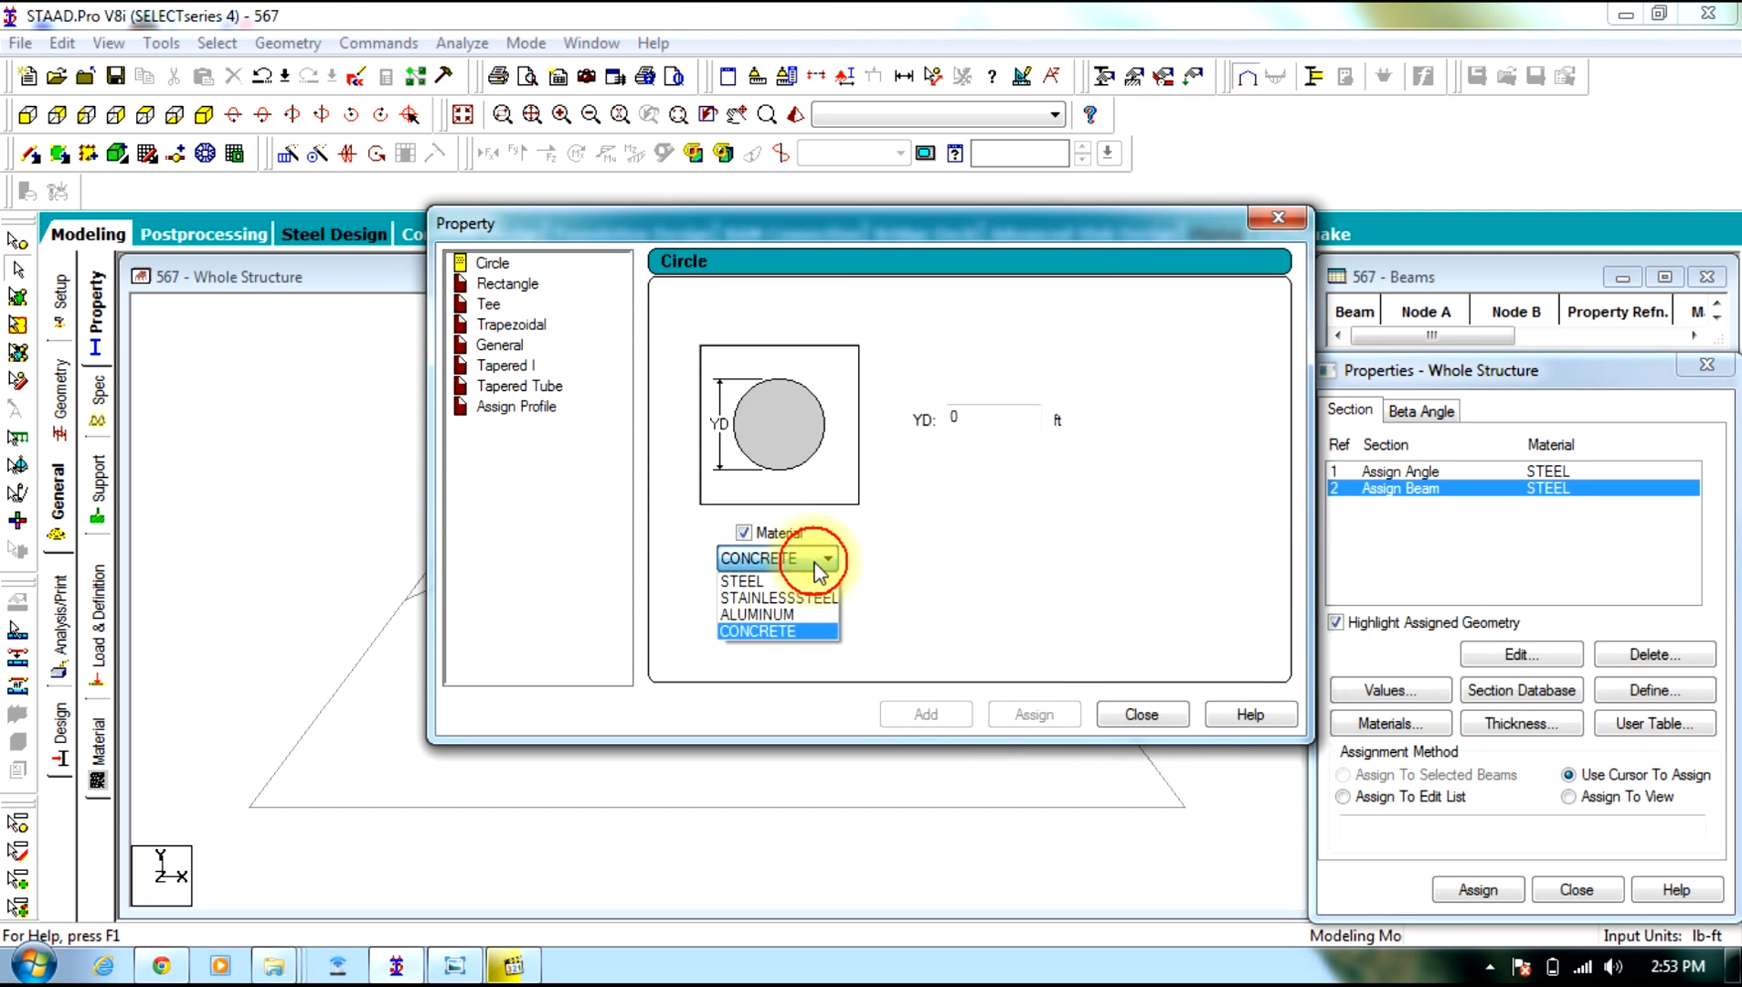
click(765, 582)
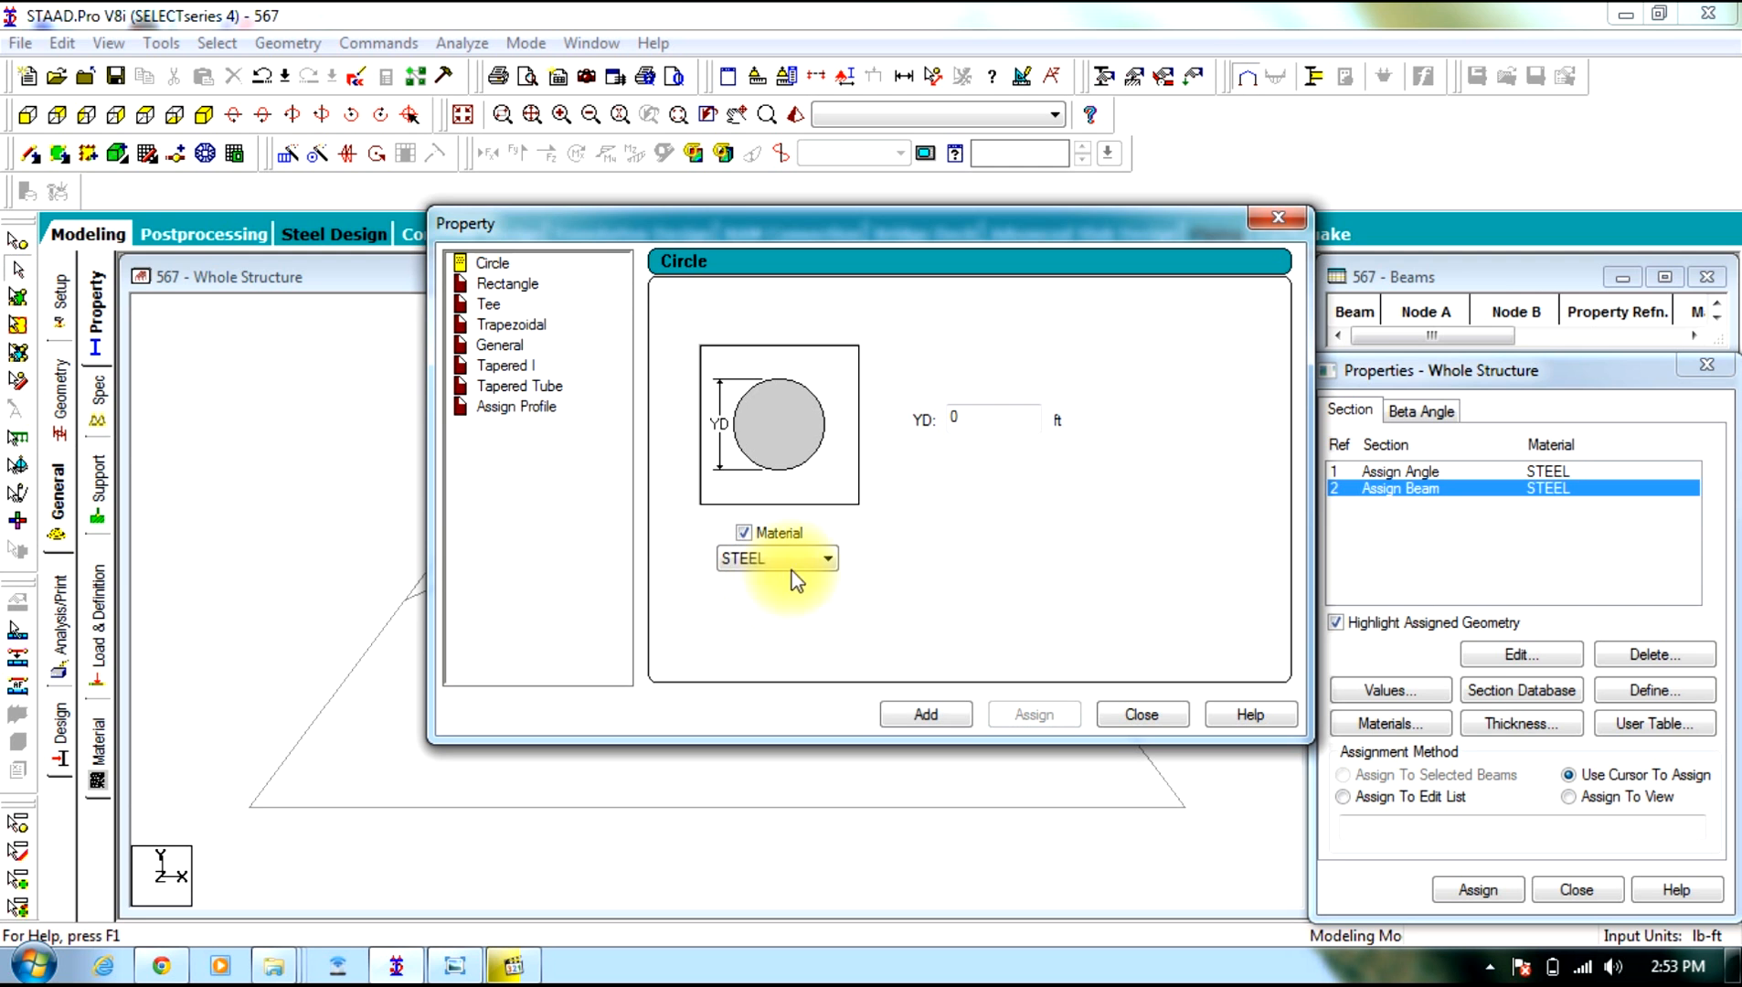
click(782, 630)
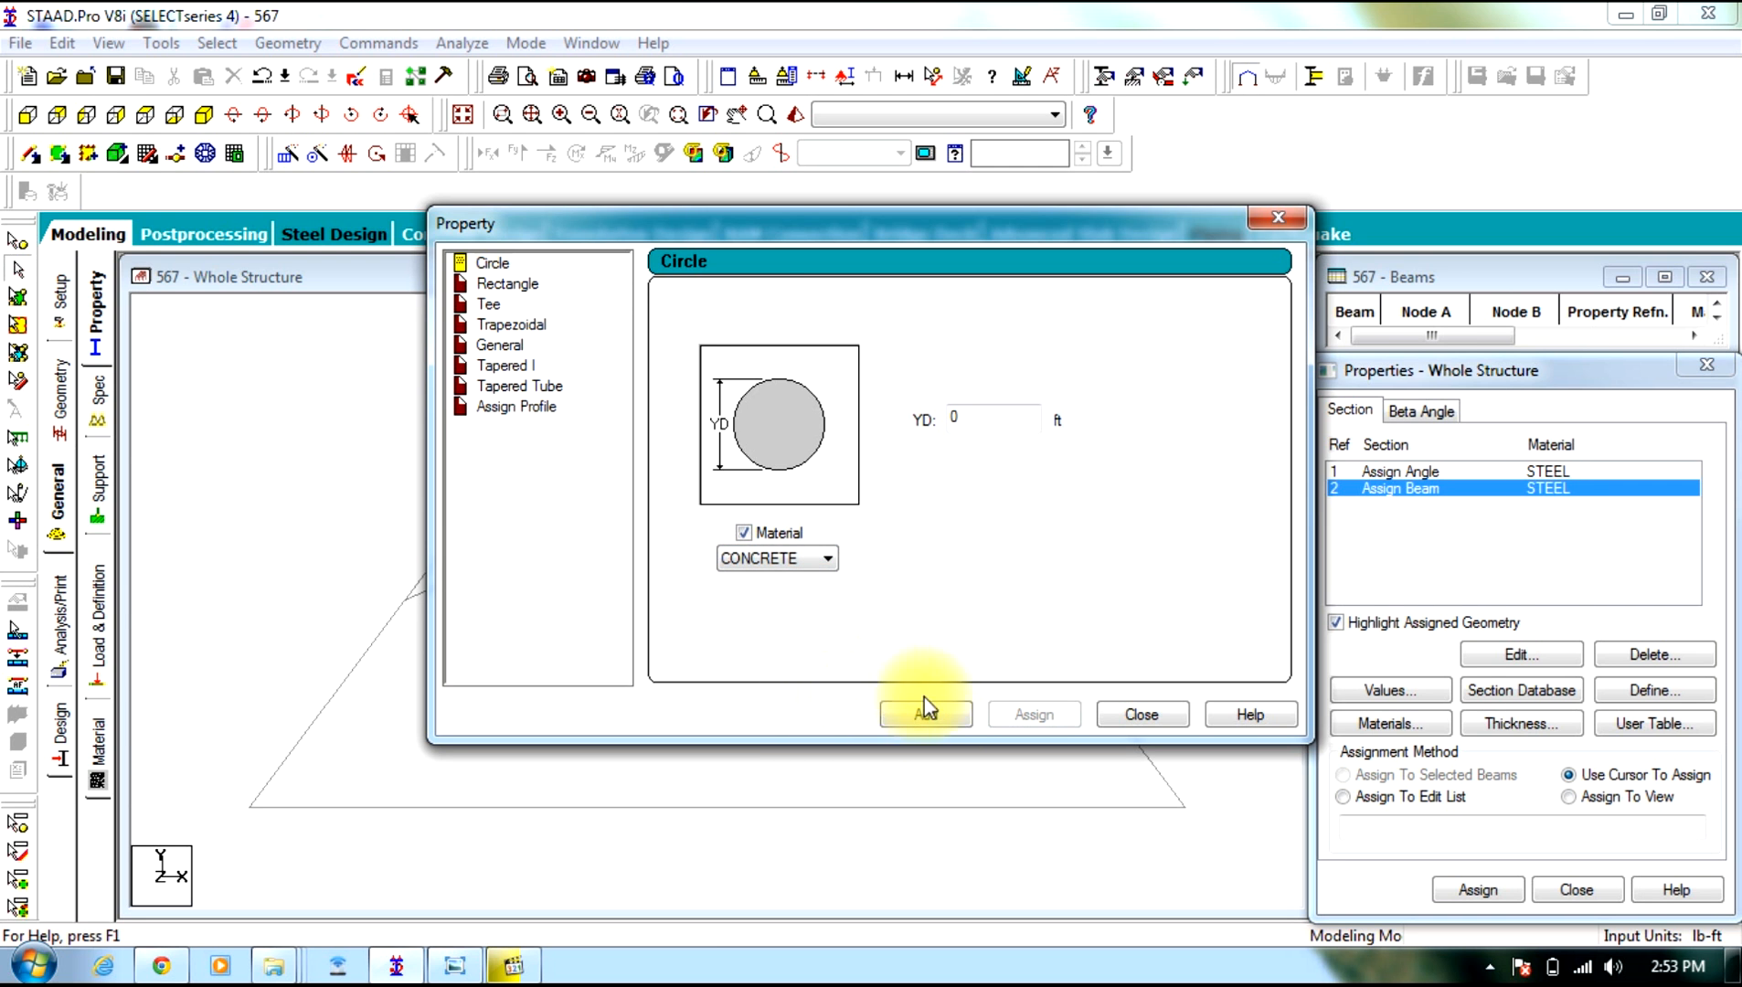
click(1138, 714)
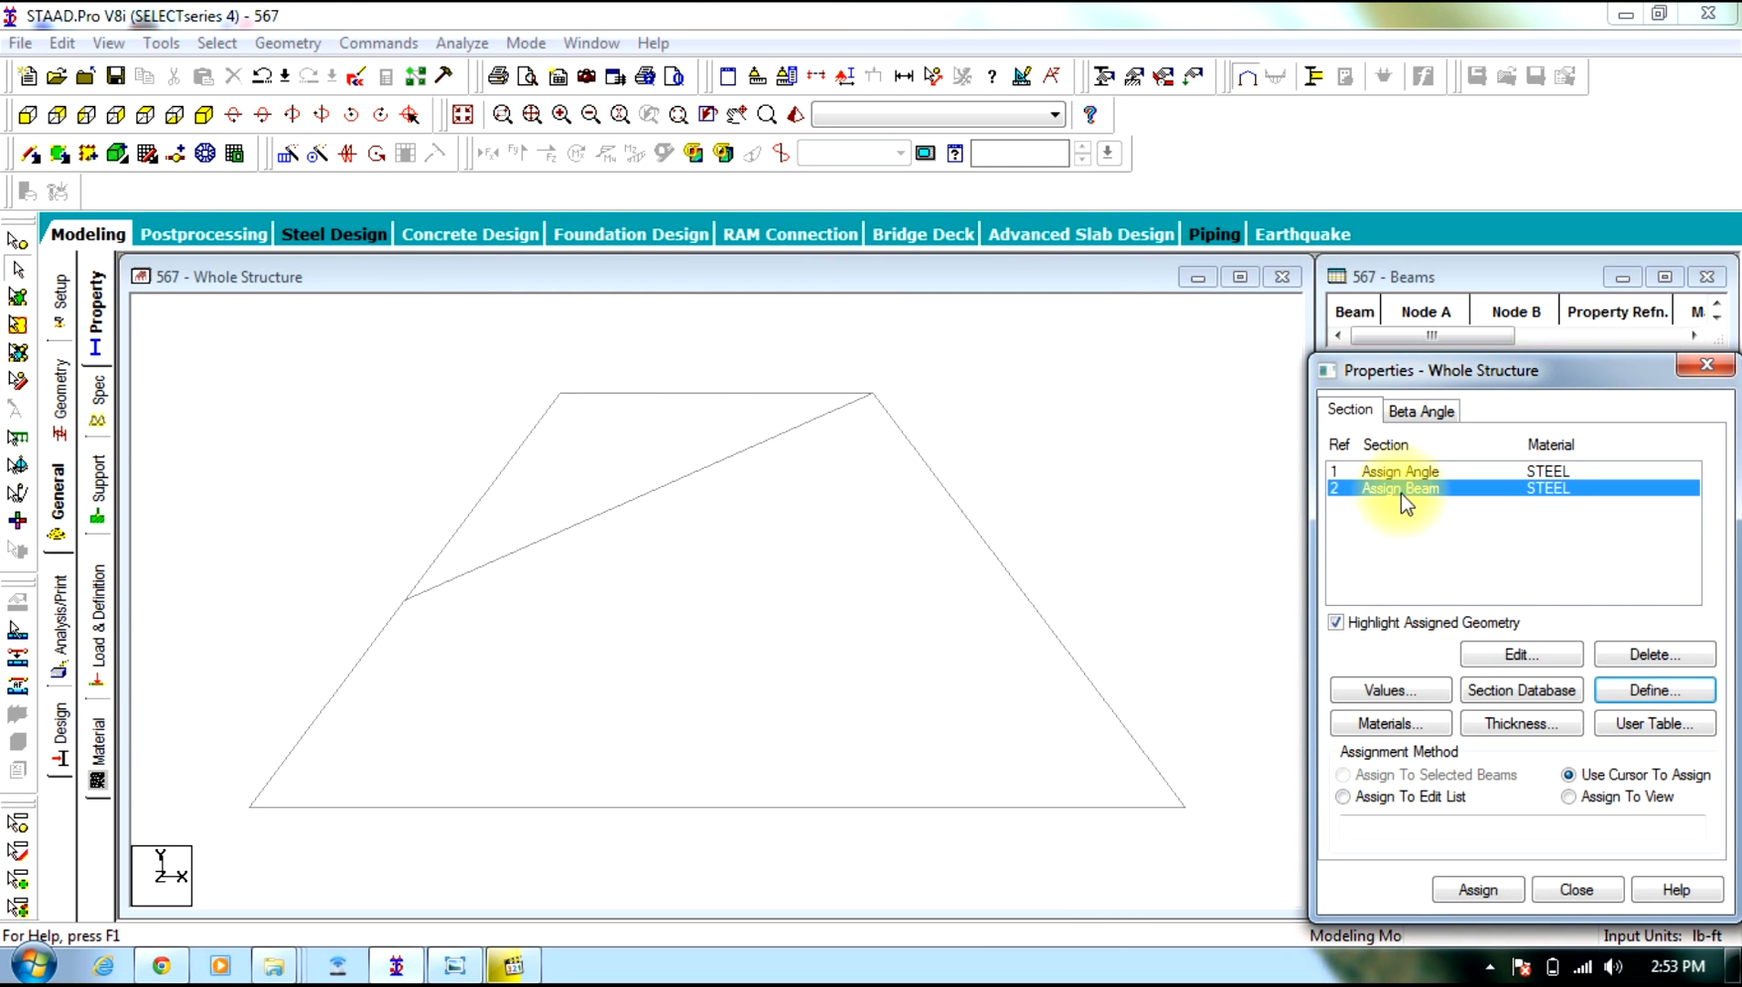
Assign the steel angle section to the inclined, diagonal and top members of the truss
click(1399, 471)
drag(1094, 352, 134, 766)
click(1478, 890)
click(1447, 708)
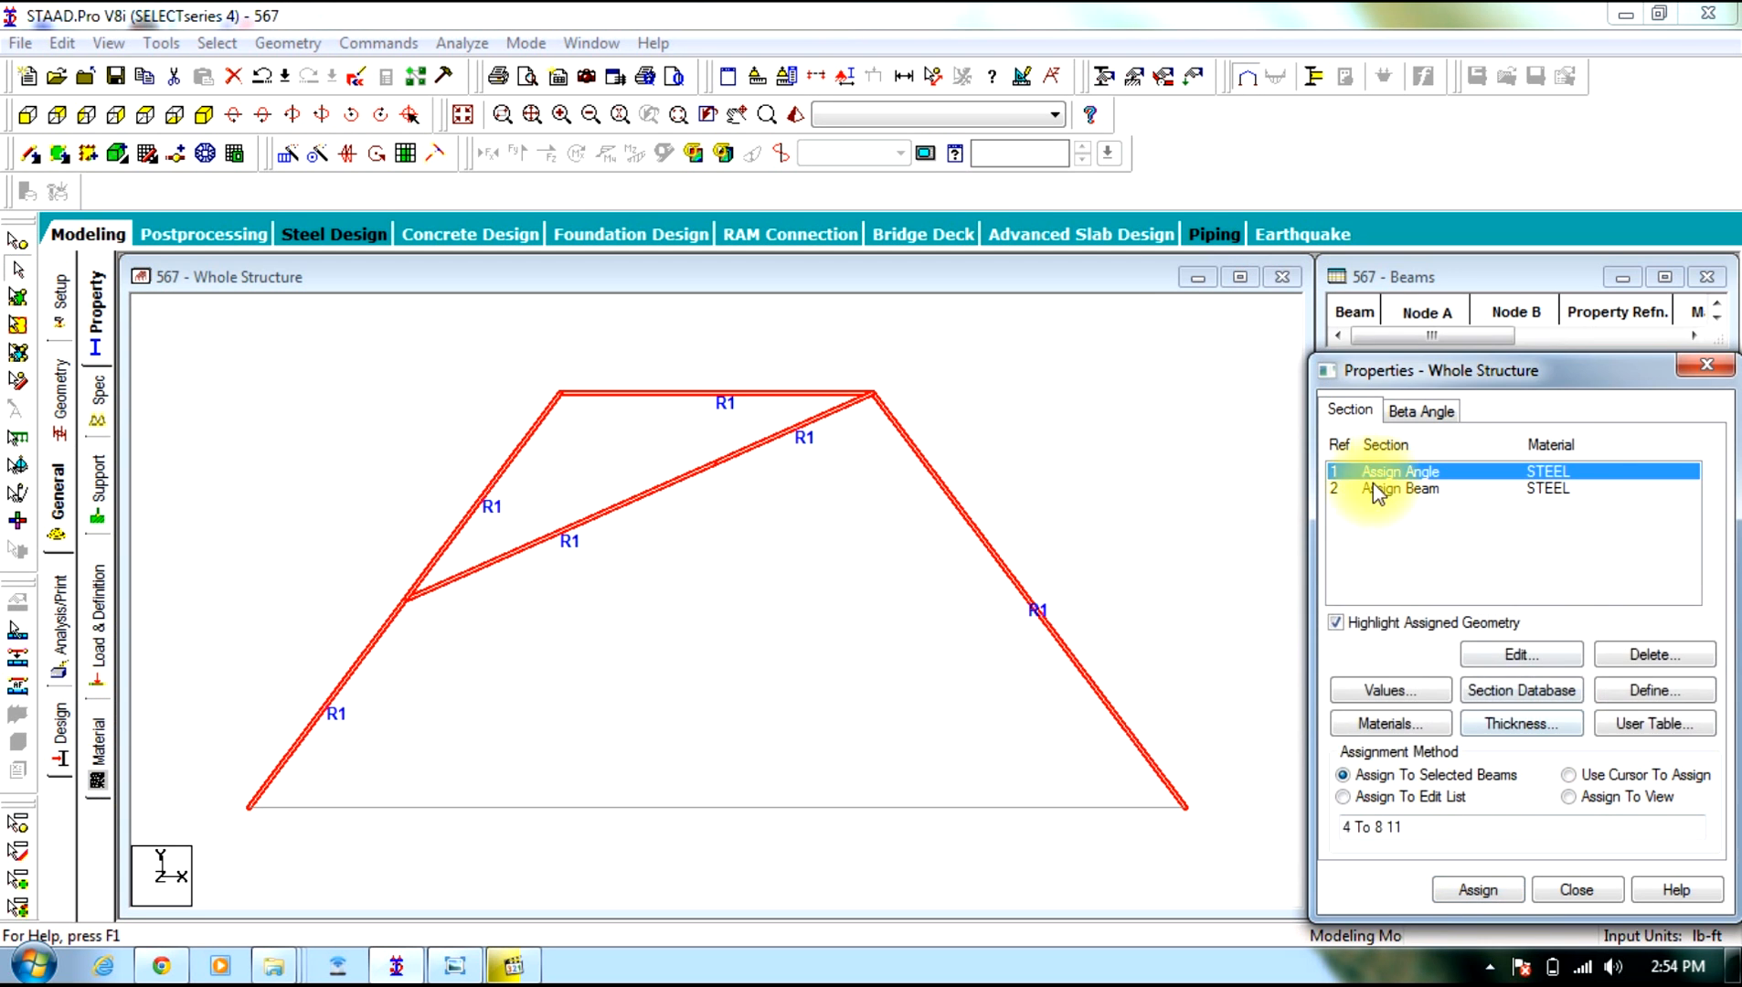
Assign the steel beam section to all the horizontal base members
click(1380, 488)
click(649, 803)
drag(1142, 875, 287, 775)
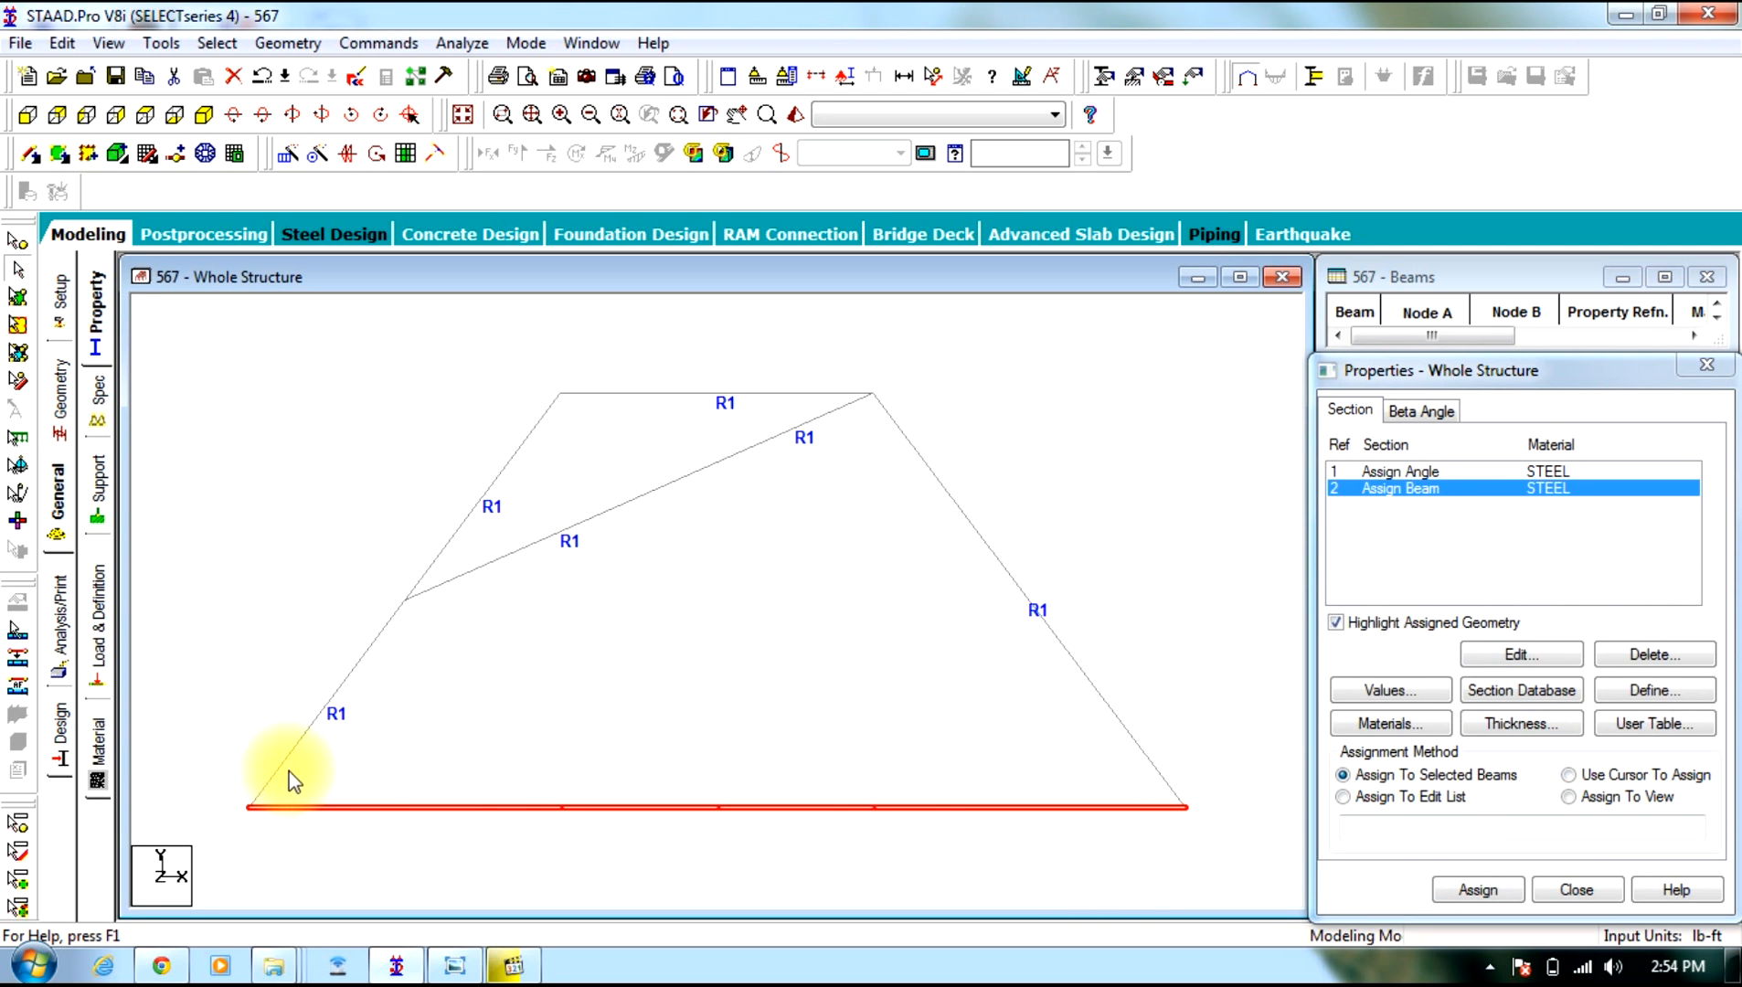
click(1479, 890)
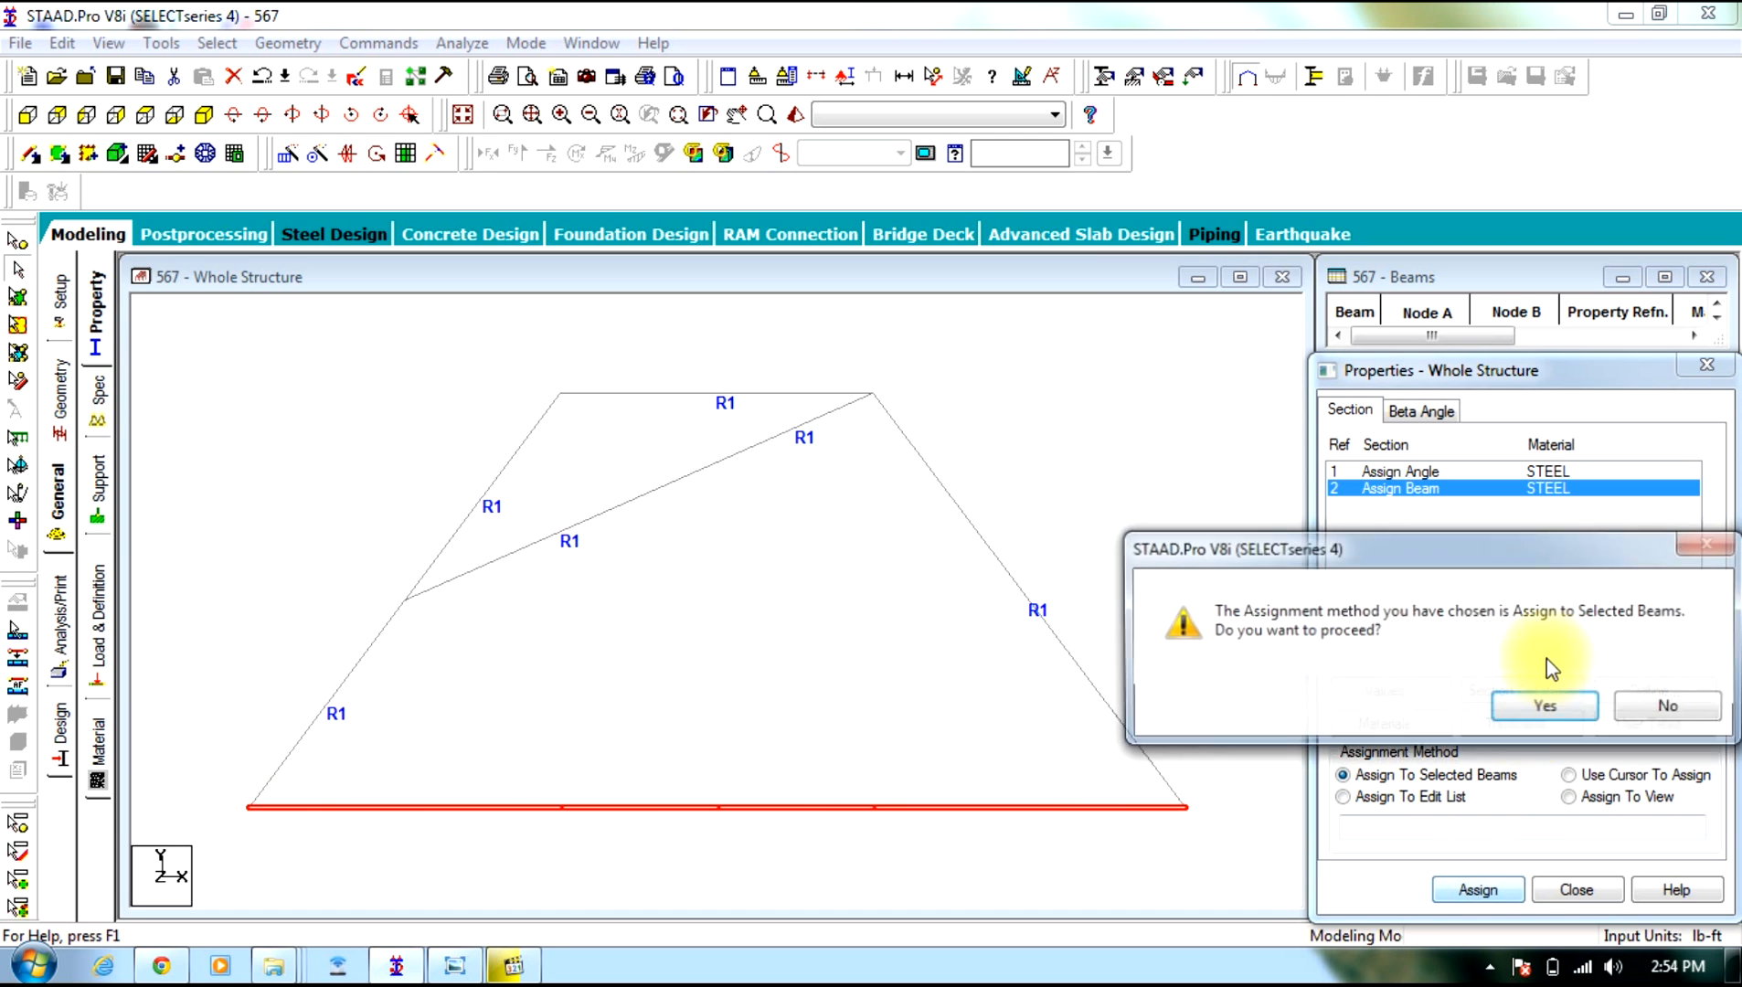
click(1551, 706)
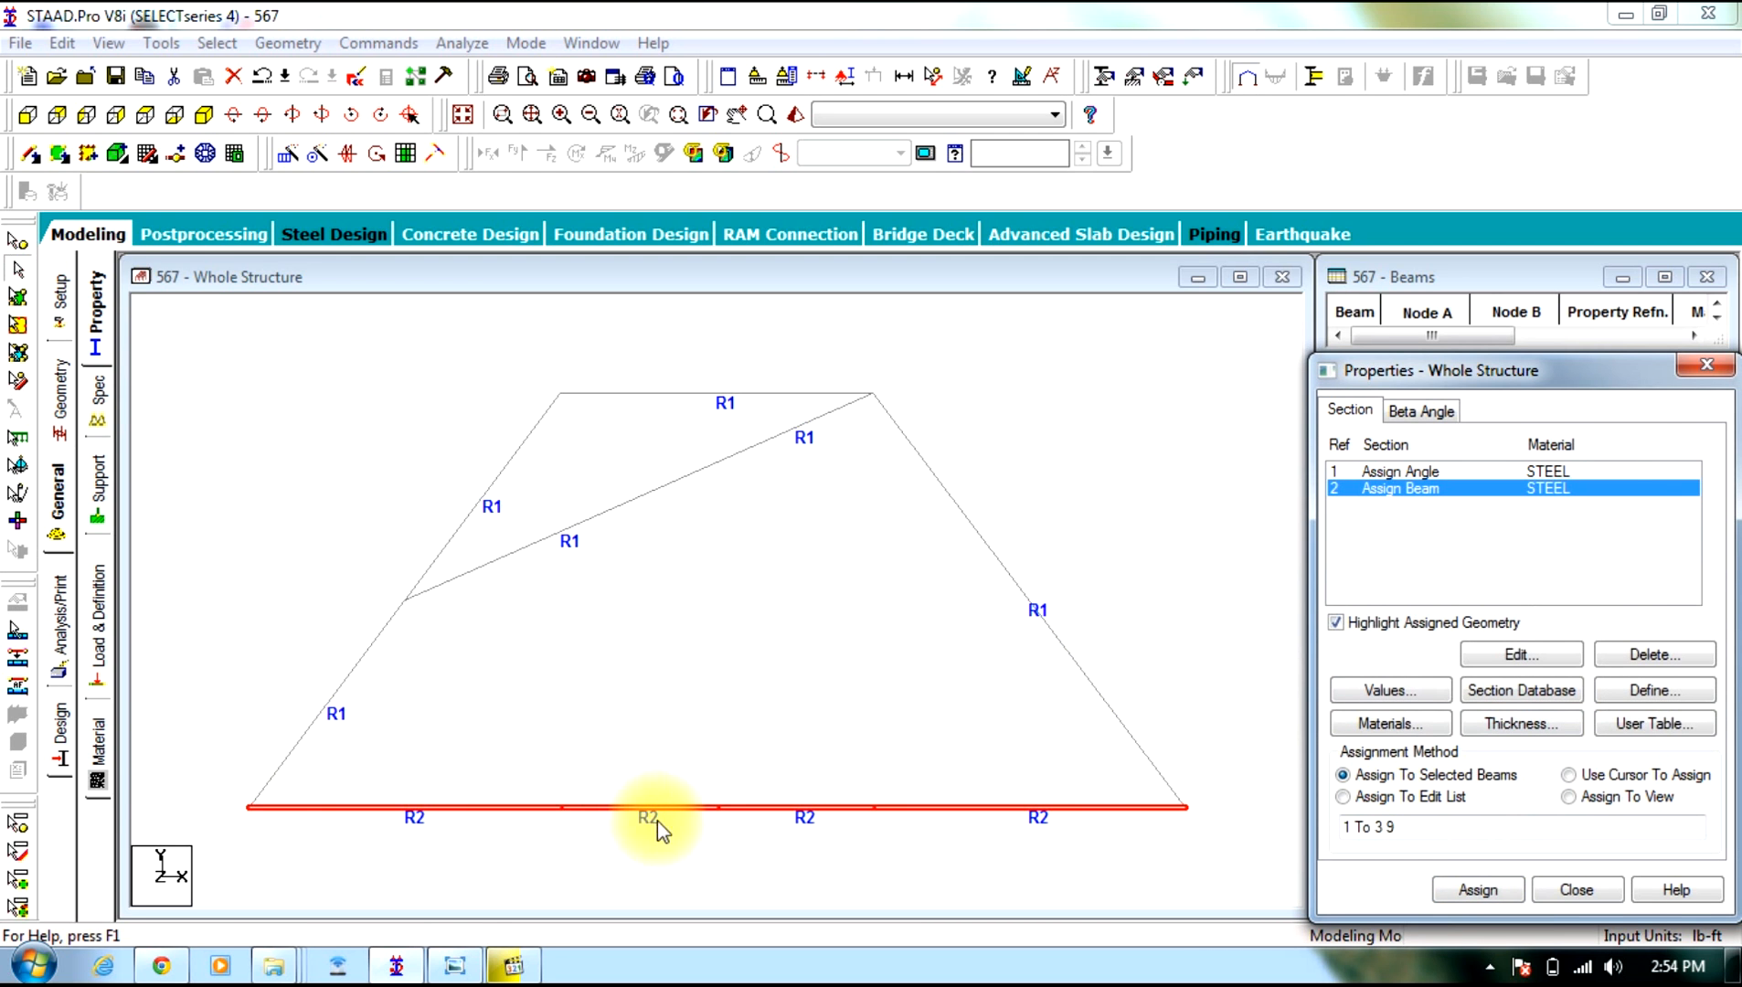
Merge the two middle base segments between X 6 and X 12 into one member, keeping beam number 2
click(694, 808)
click(735, 808)
ctrl+click(685, 808)
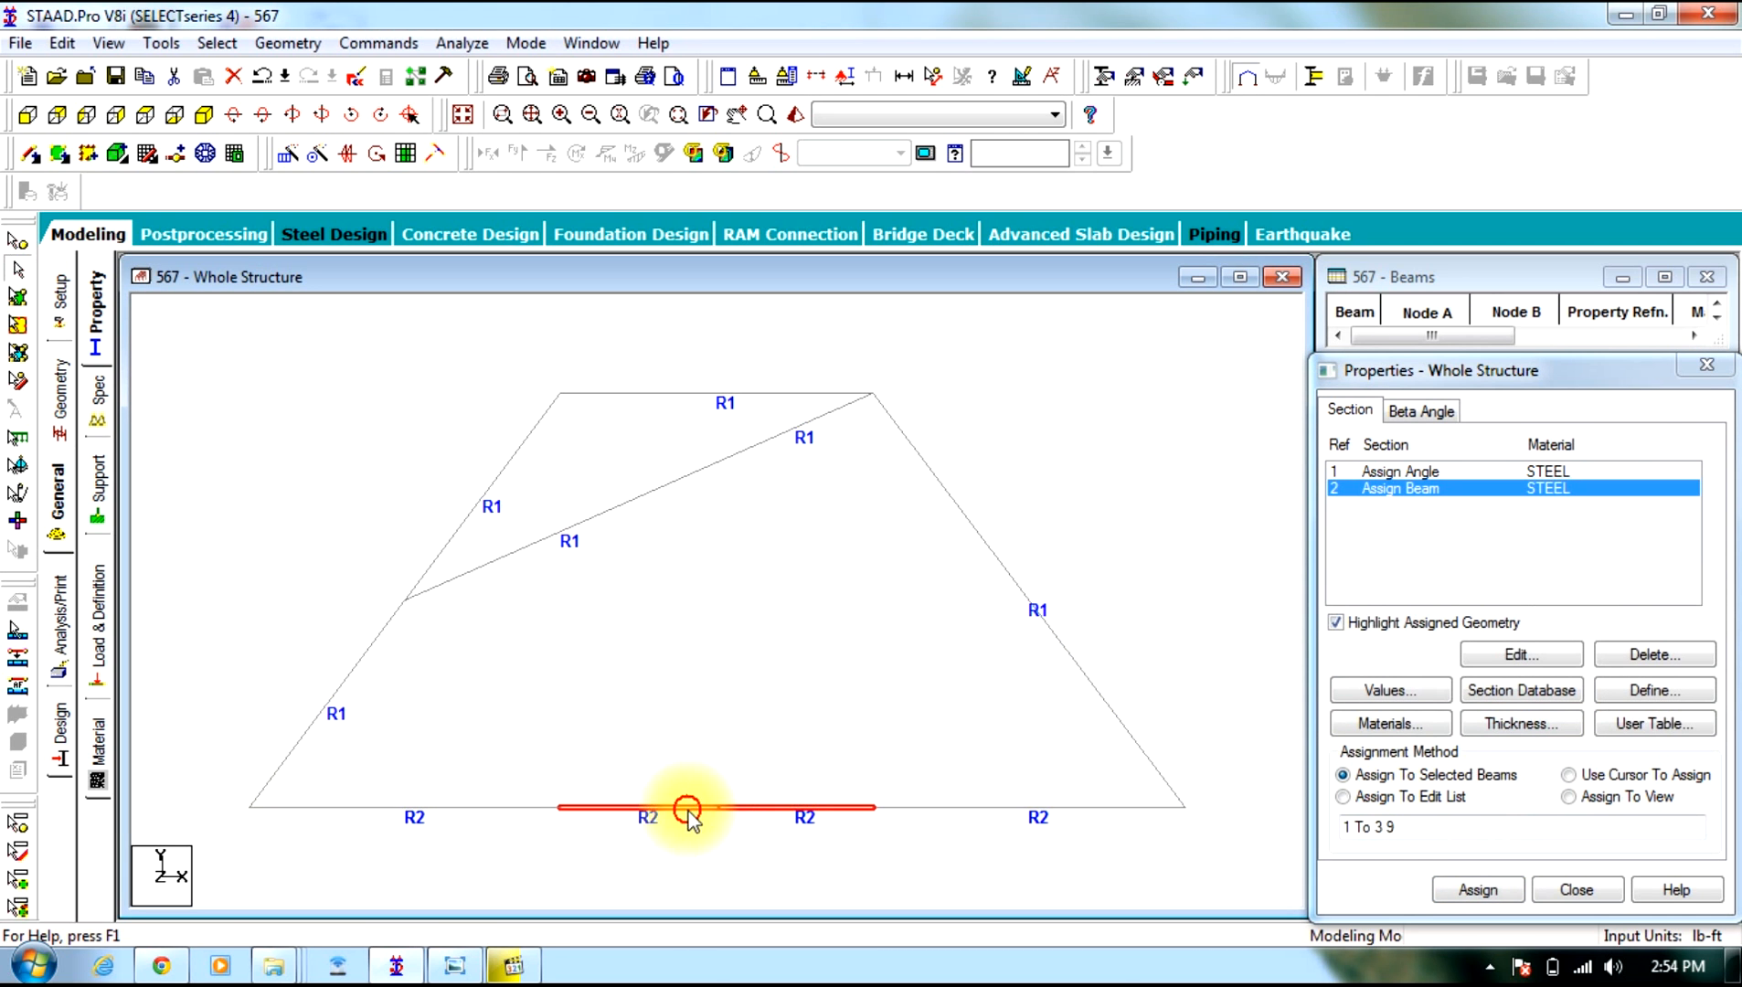
click(287, 43)
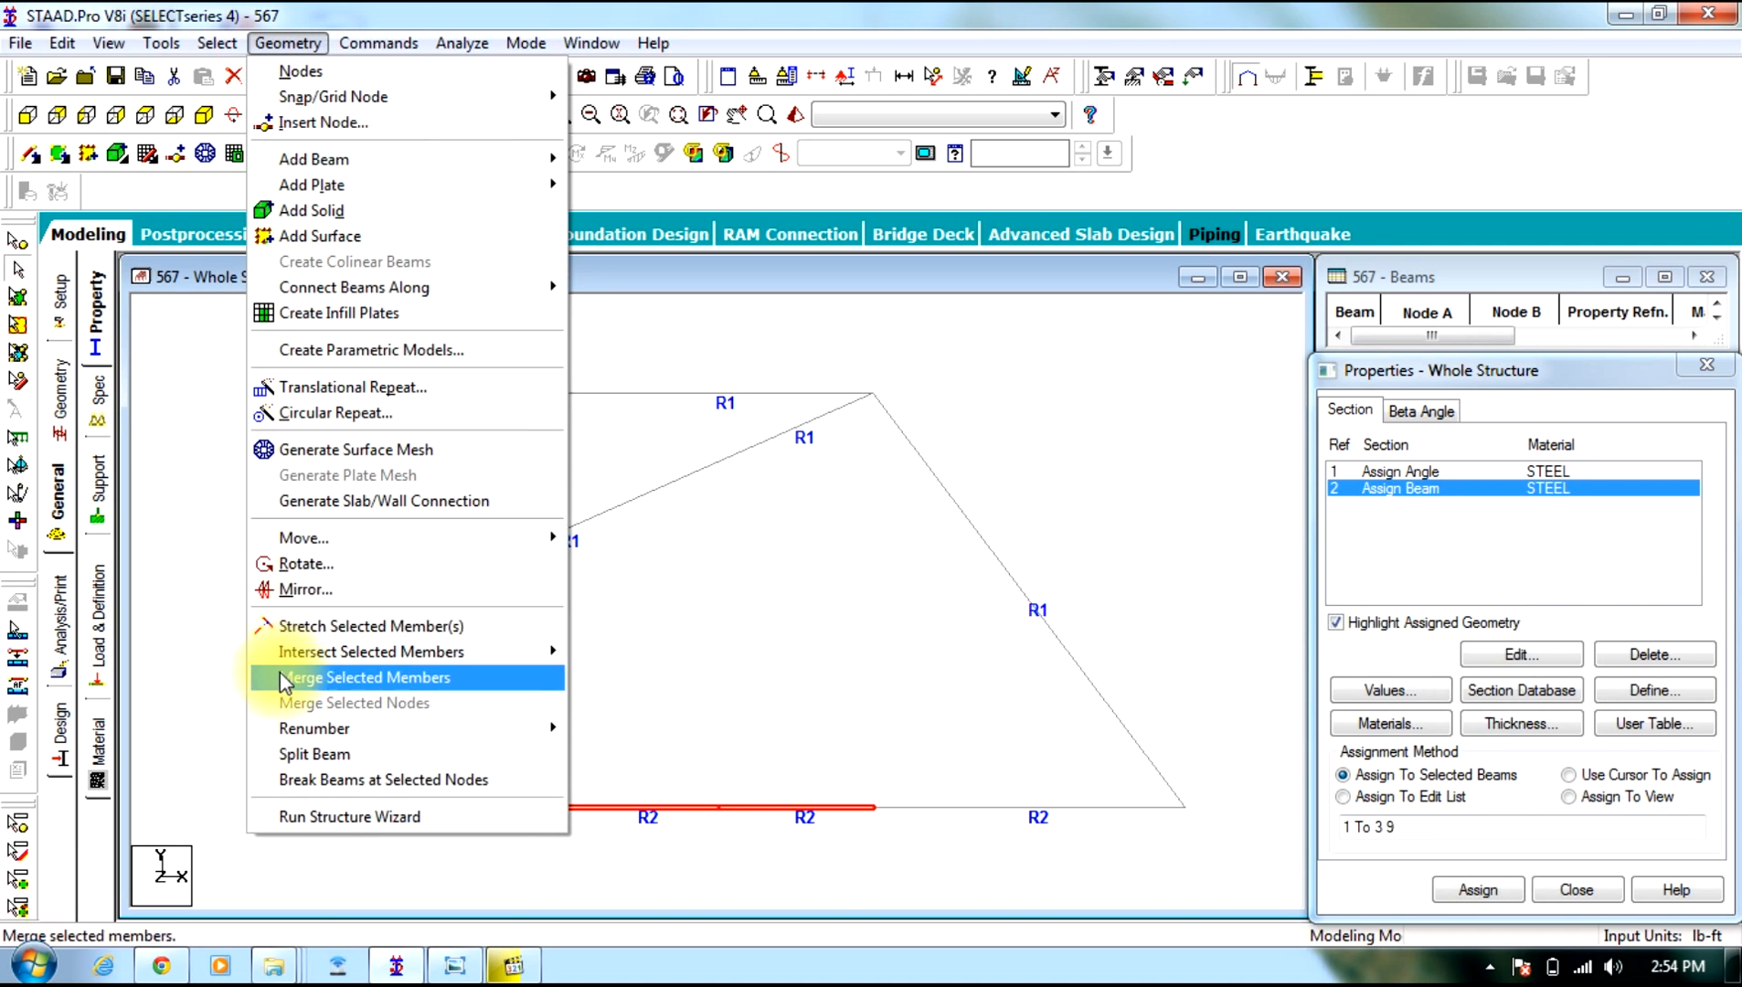
click(462, 677)
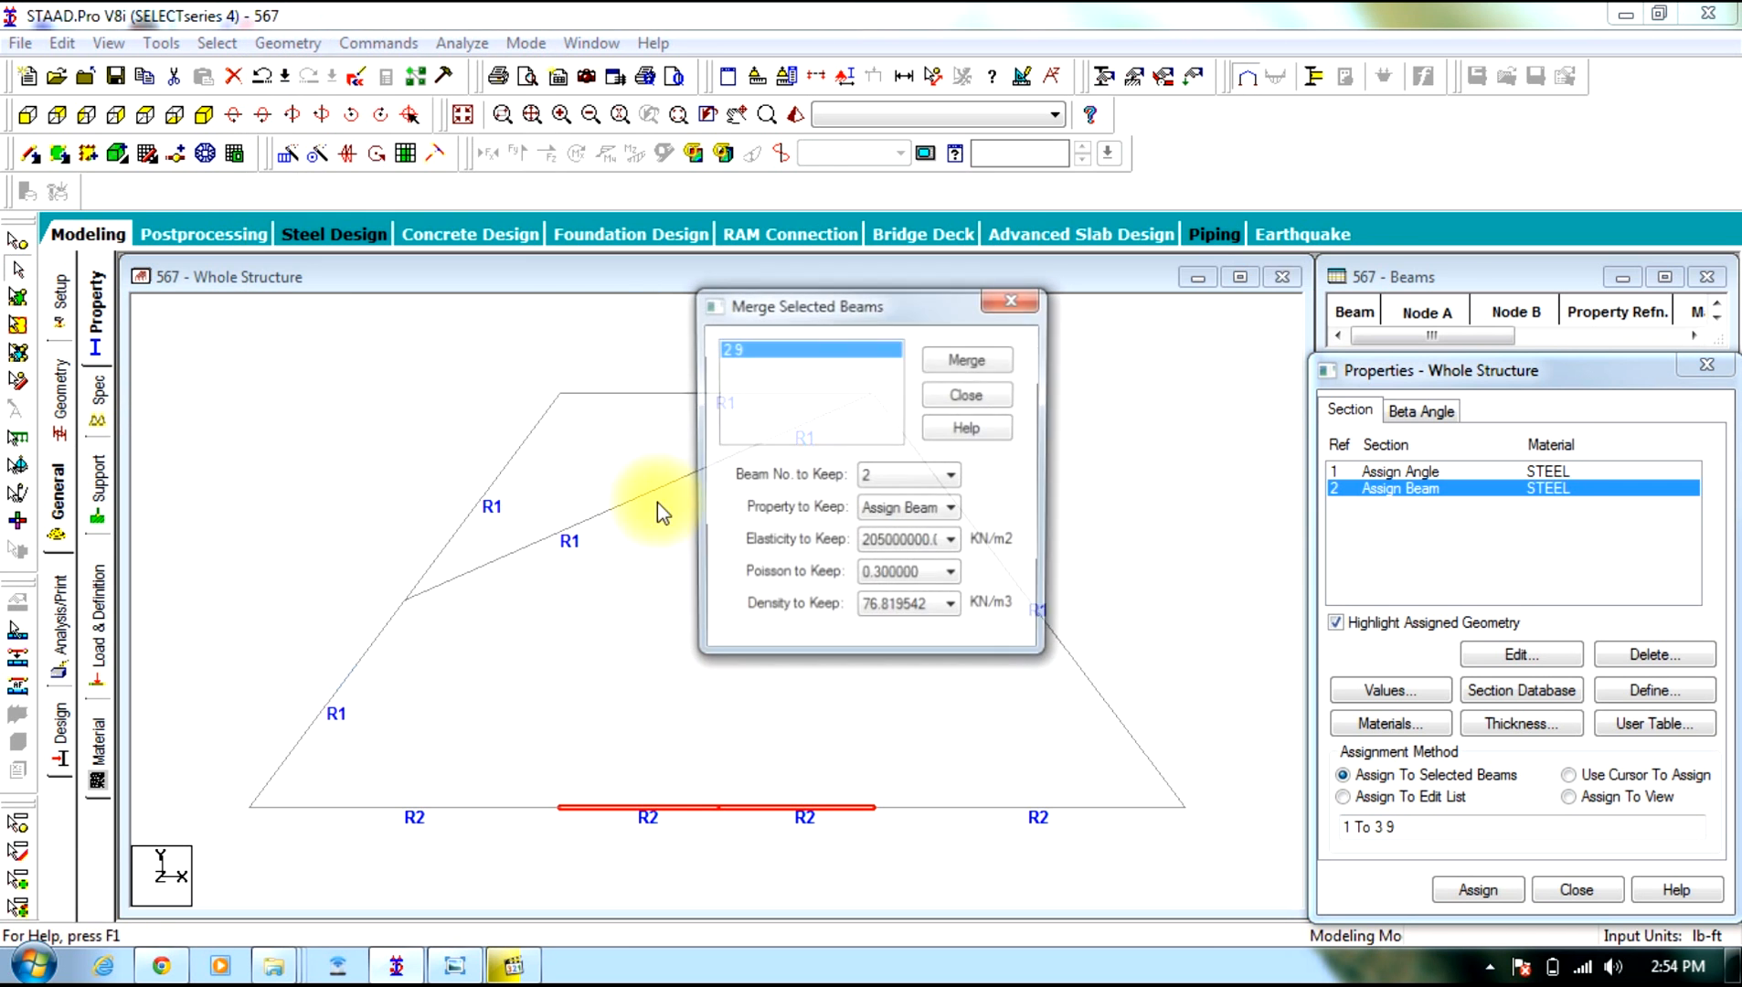
click(954, 360)
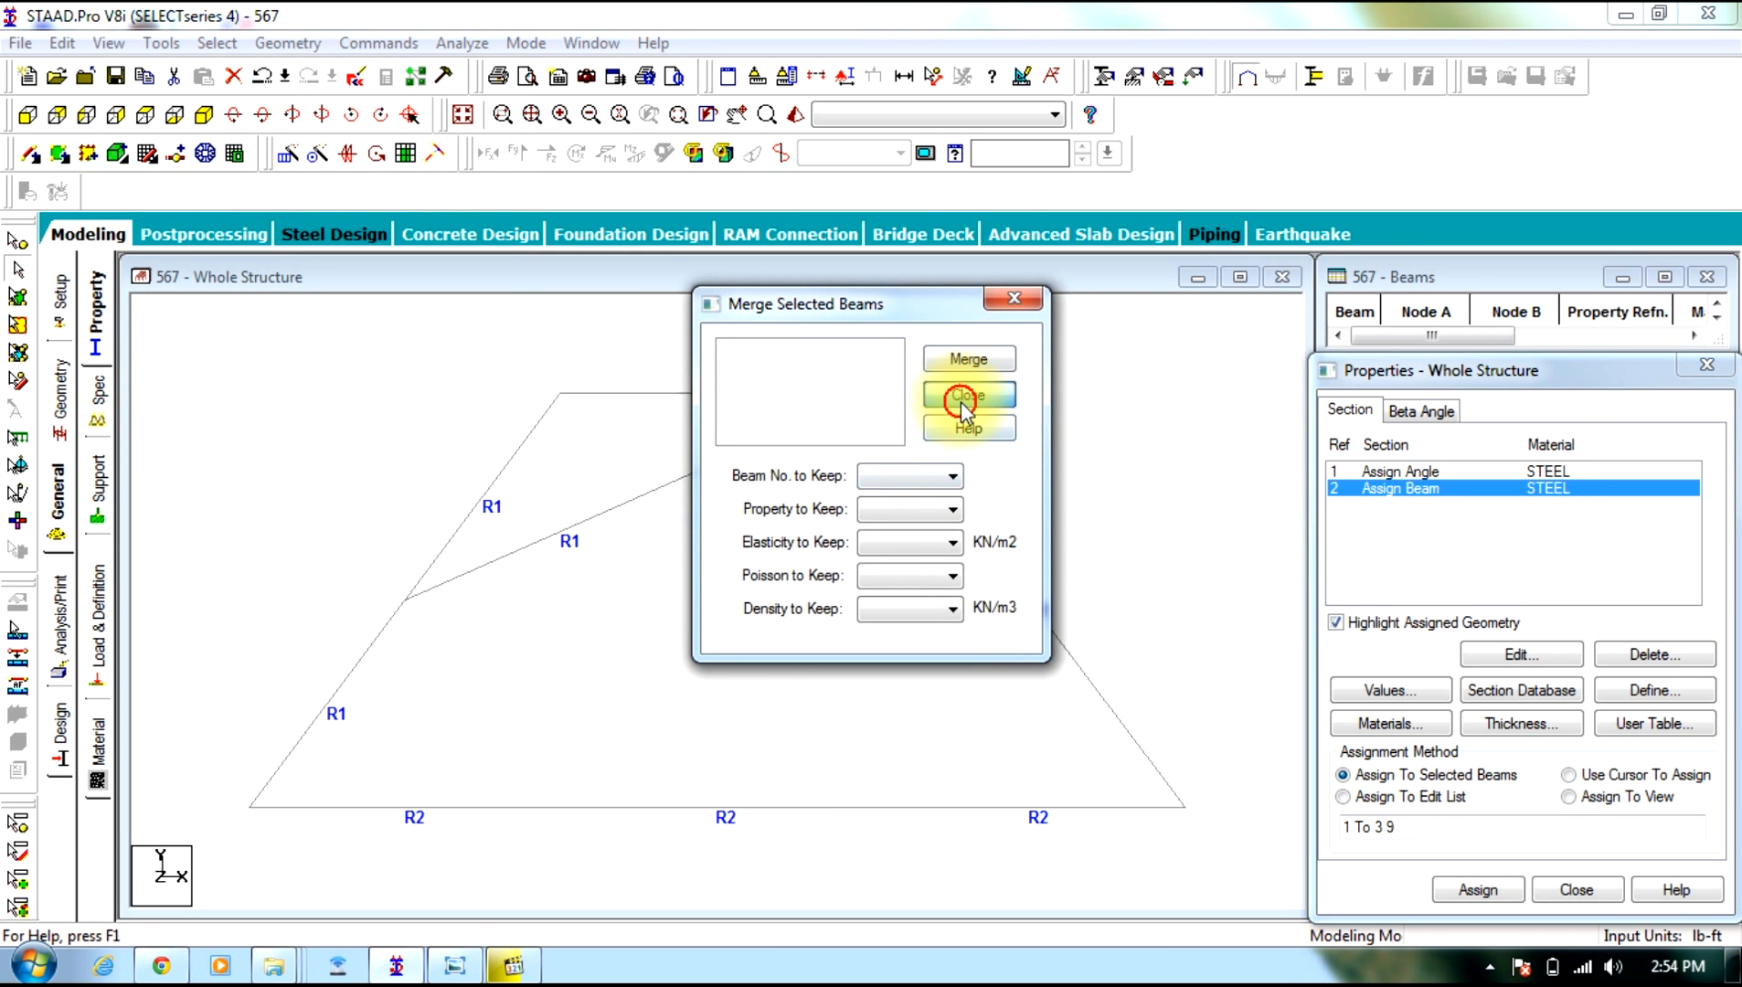
click(964, 397)
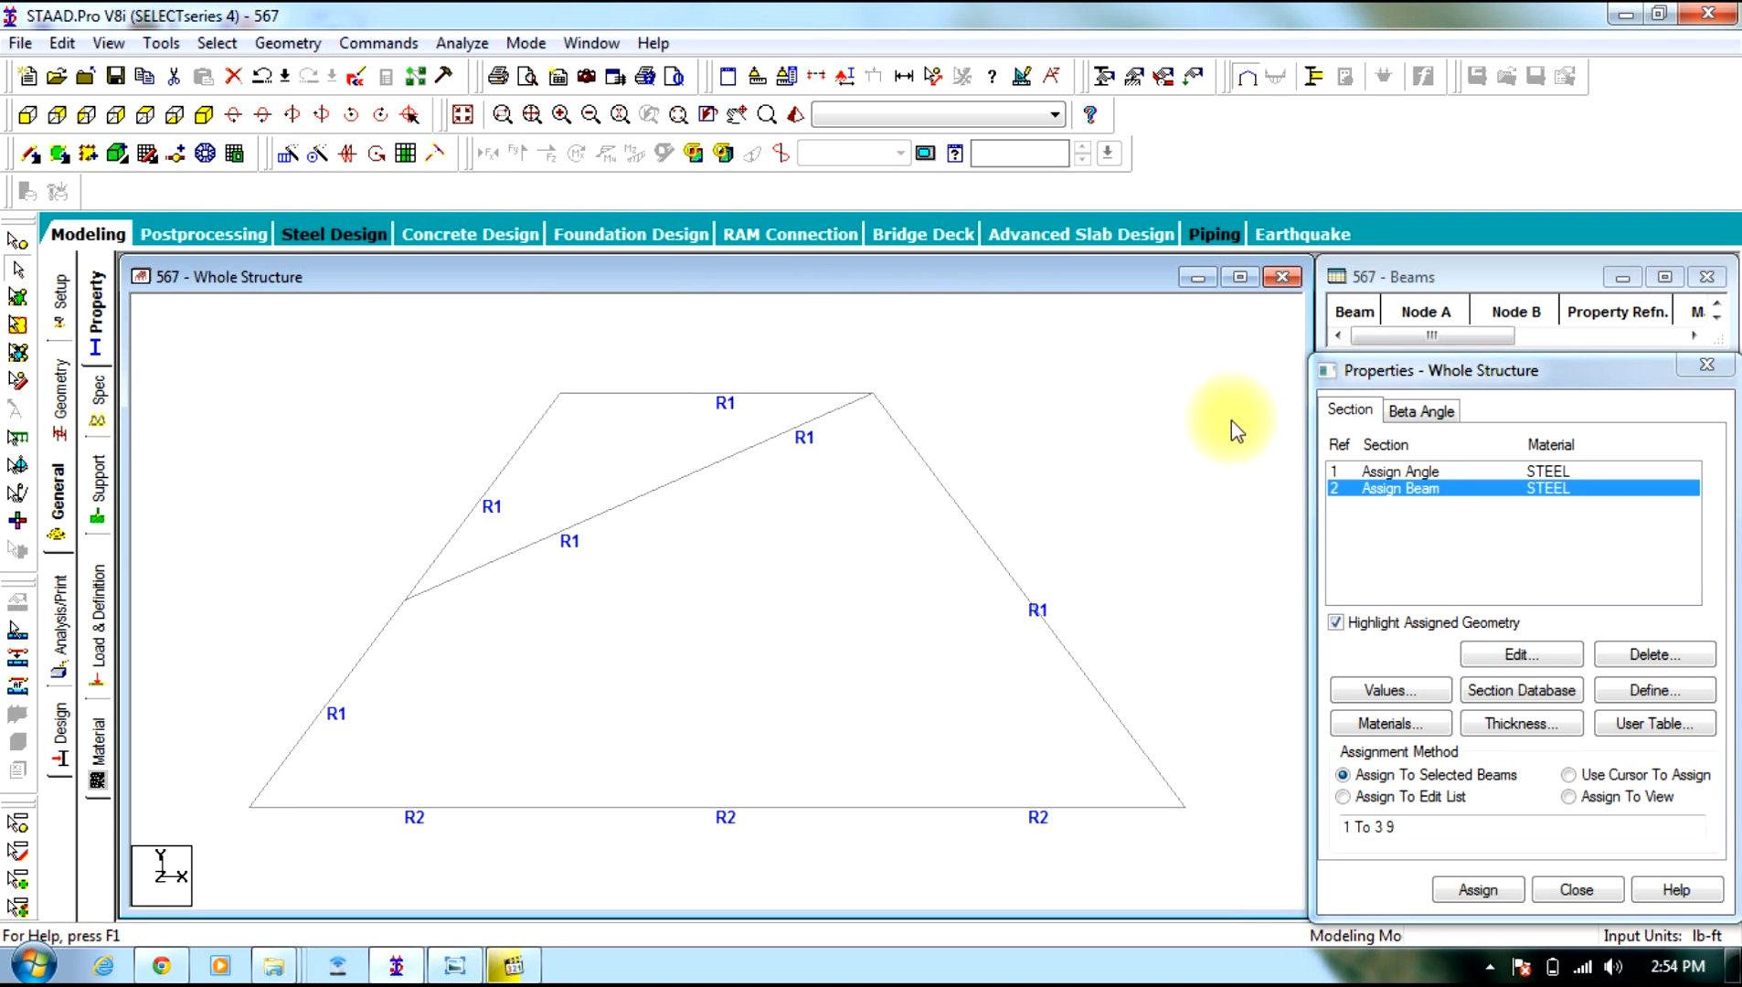
Create a pinned support definition for the truss
click(97, 482)
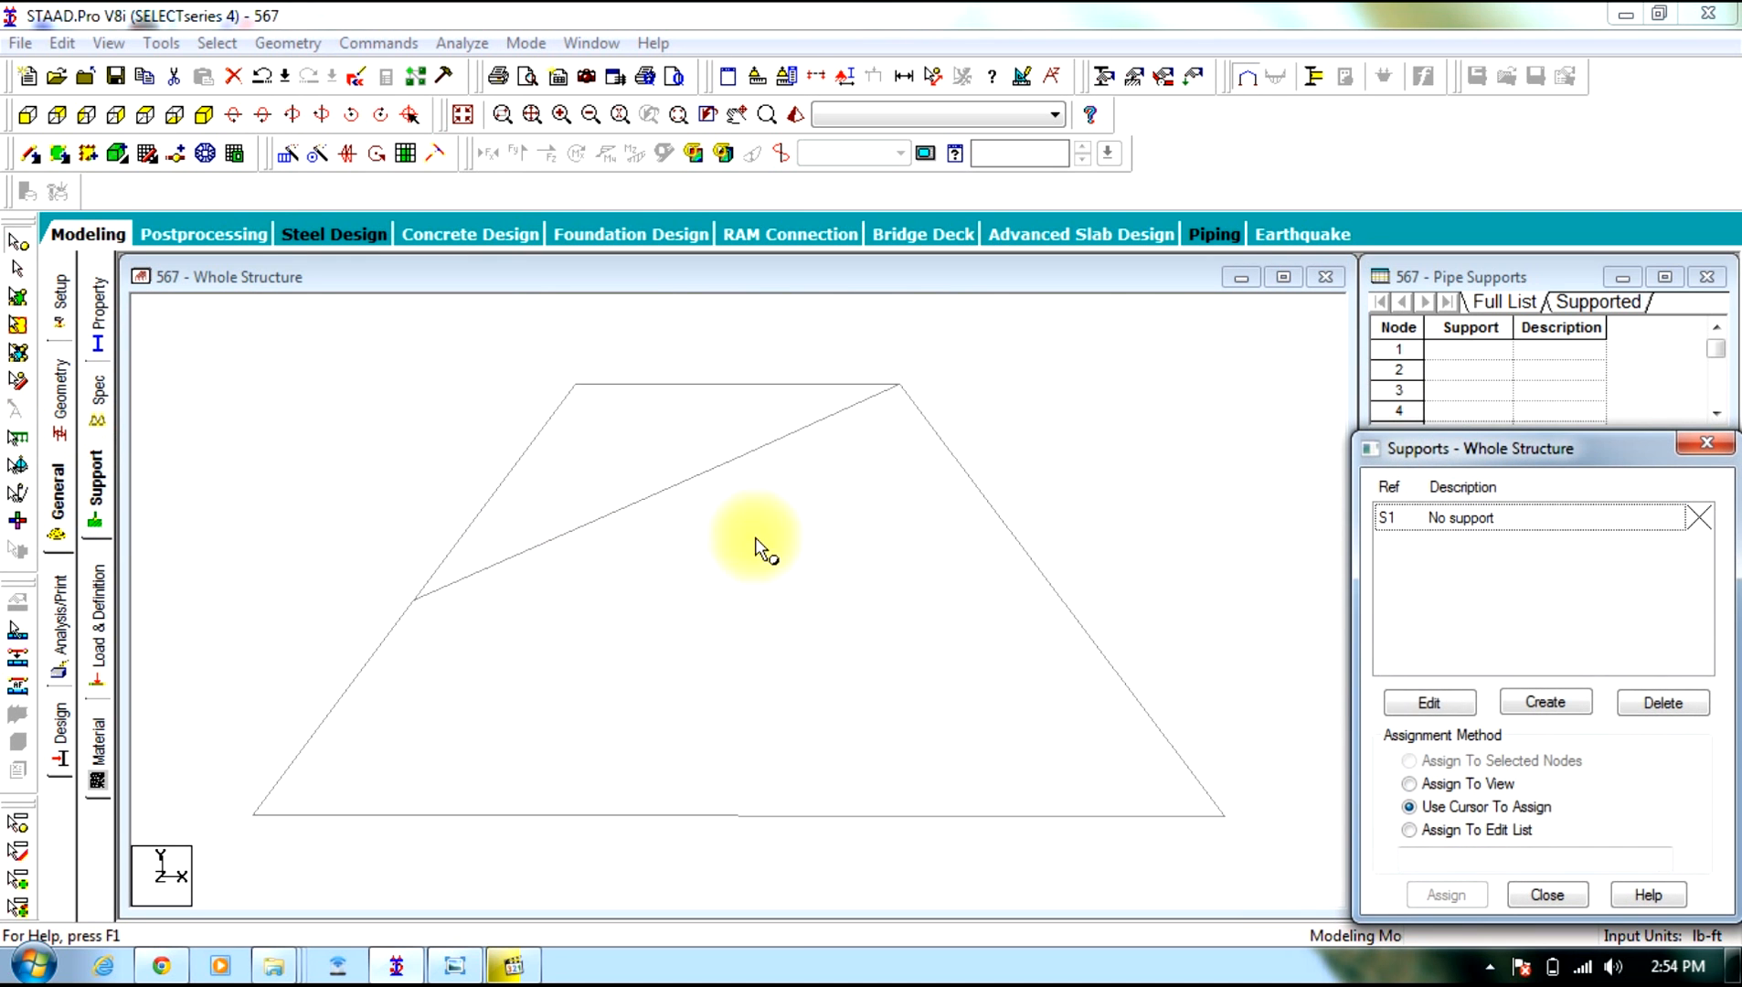
click(1528, 696)
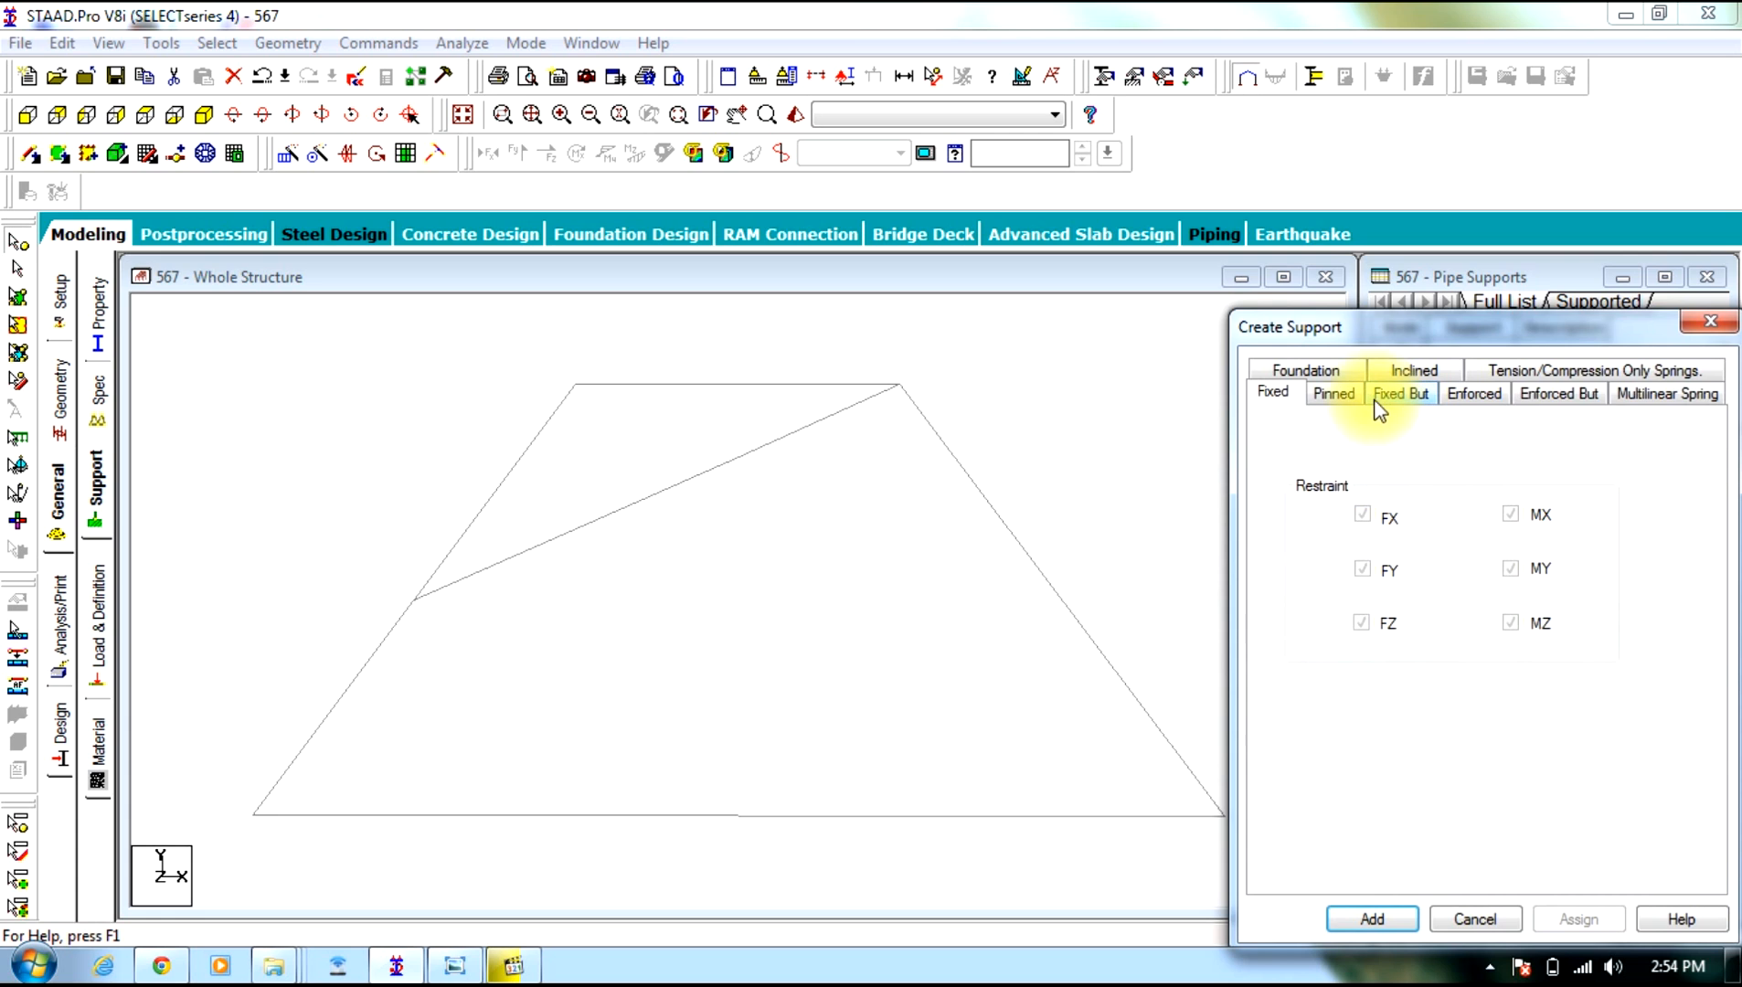
click(1336, 393)
click(1382, 917)
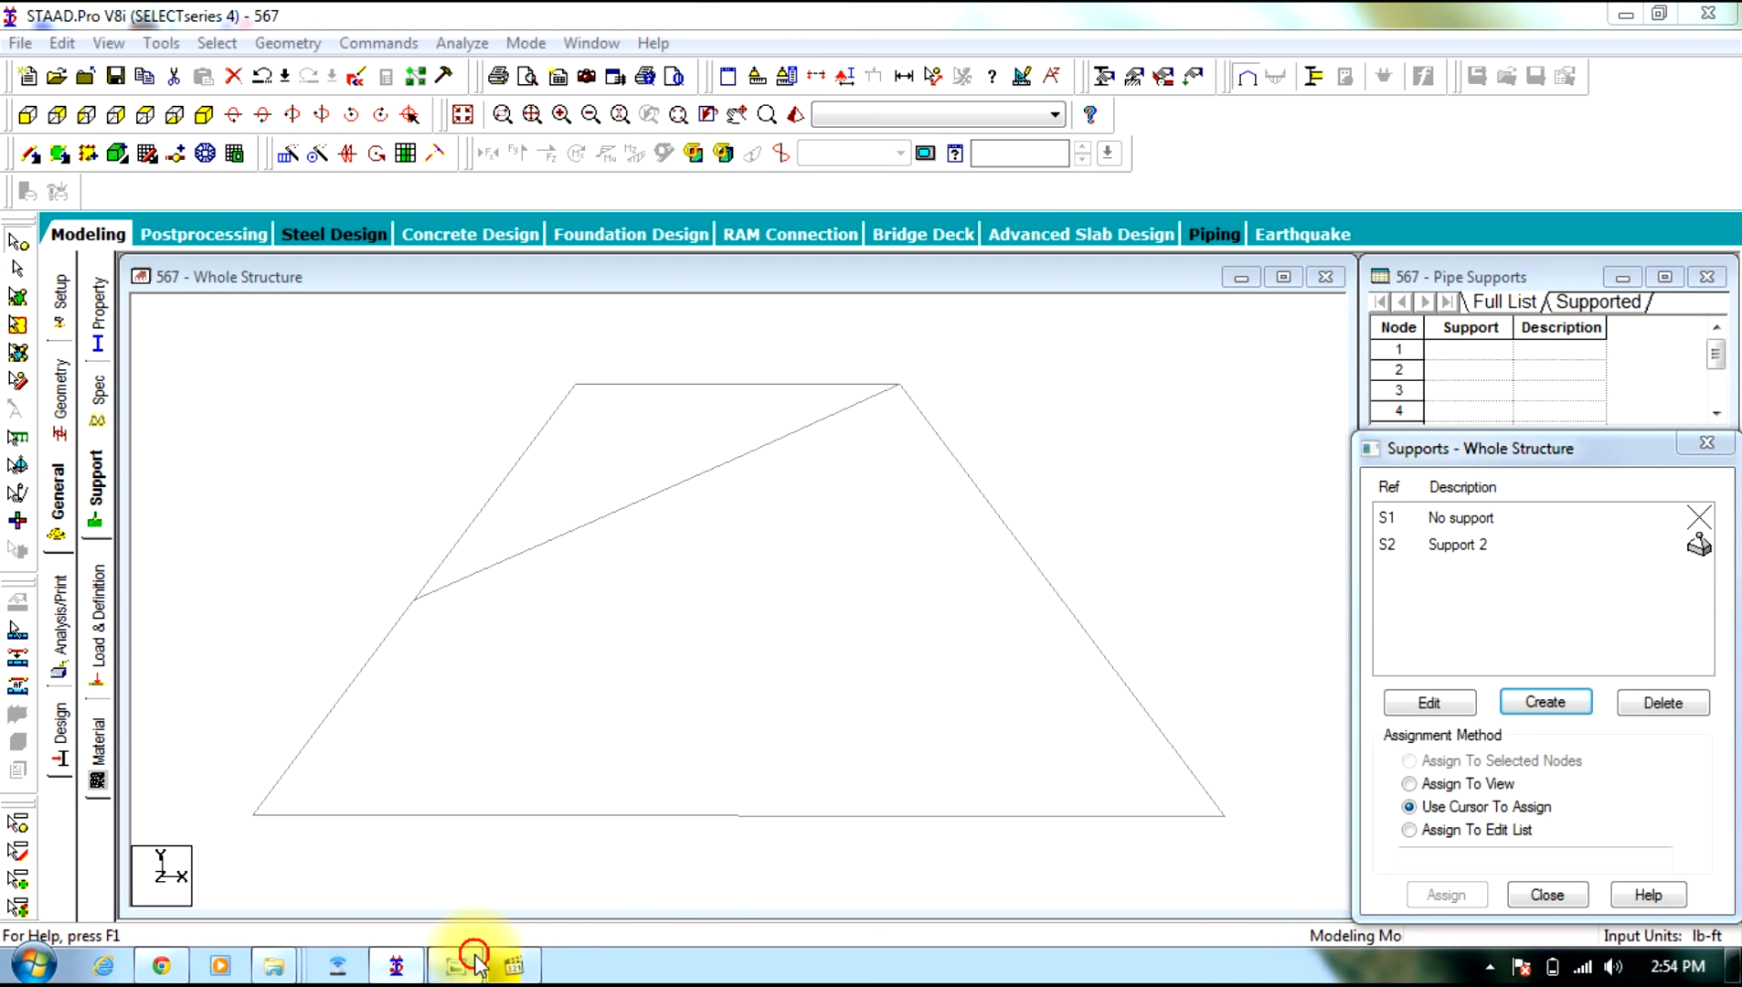
click(477, 965)
click(477, 965)
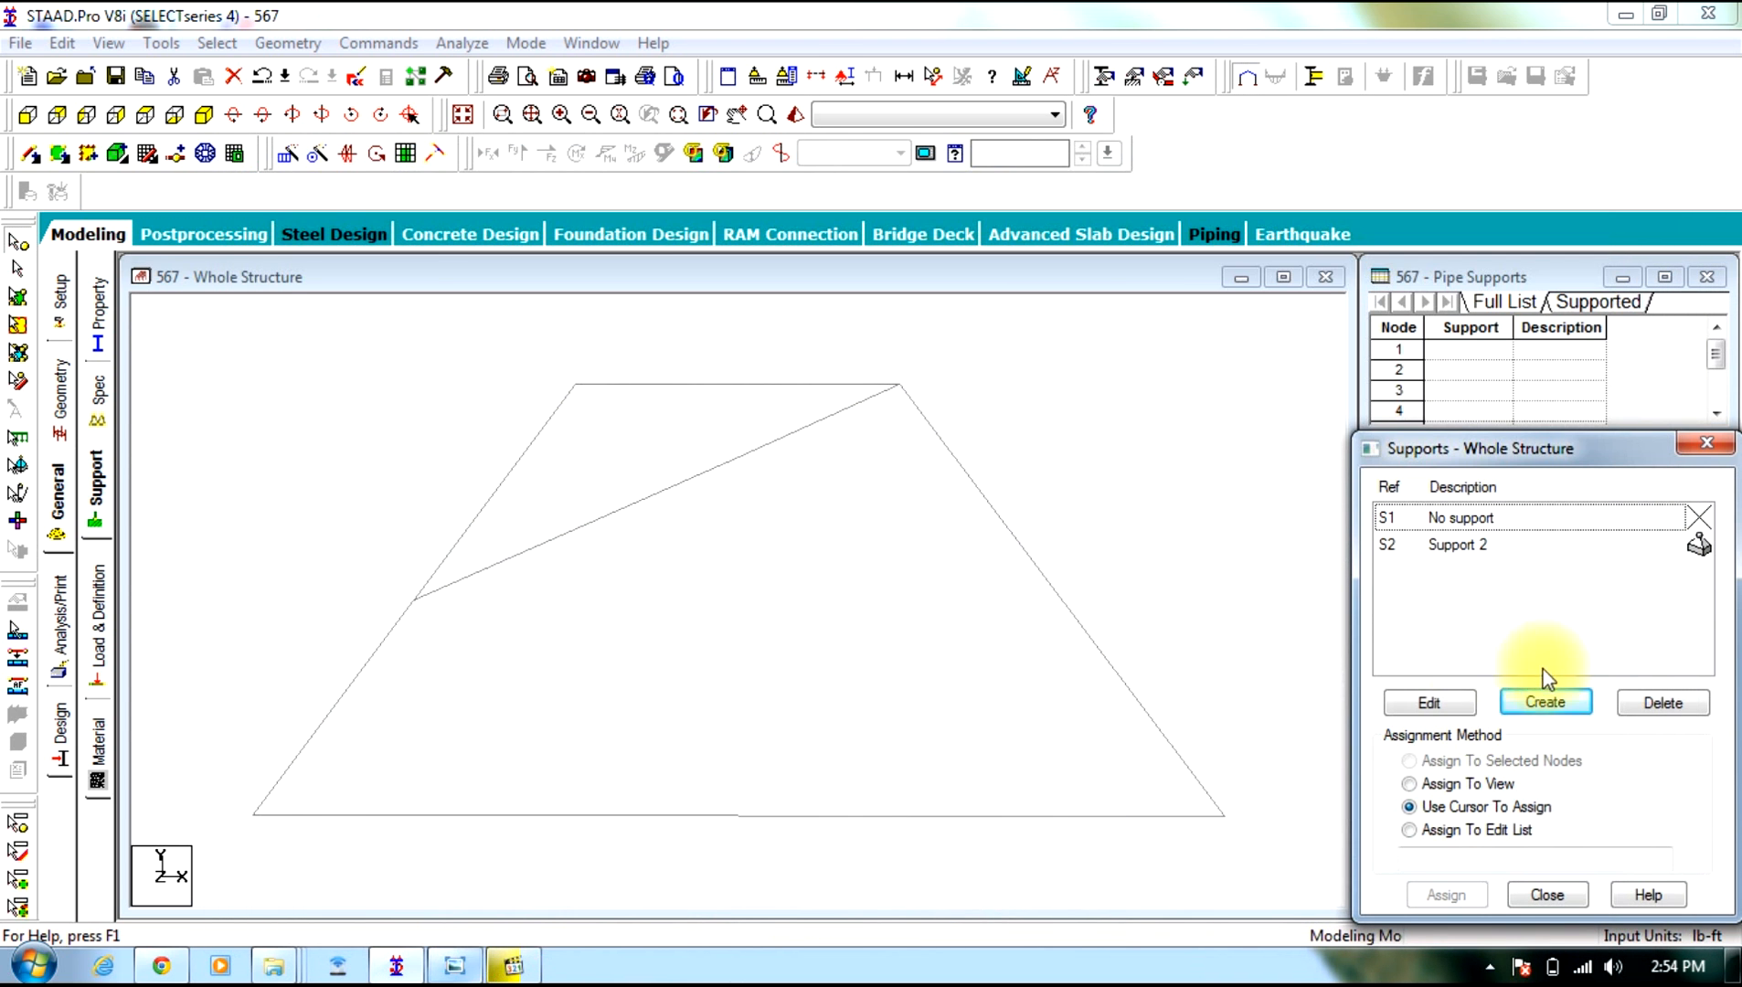
Assign the pinned support to the two outer end nodes of the truss base
click(1518, 549)
drag(199, 806, 1315, 828)
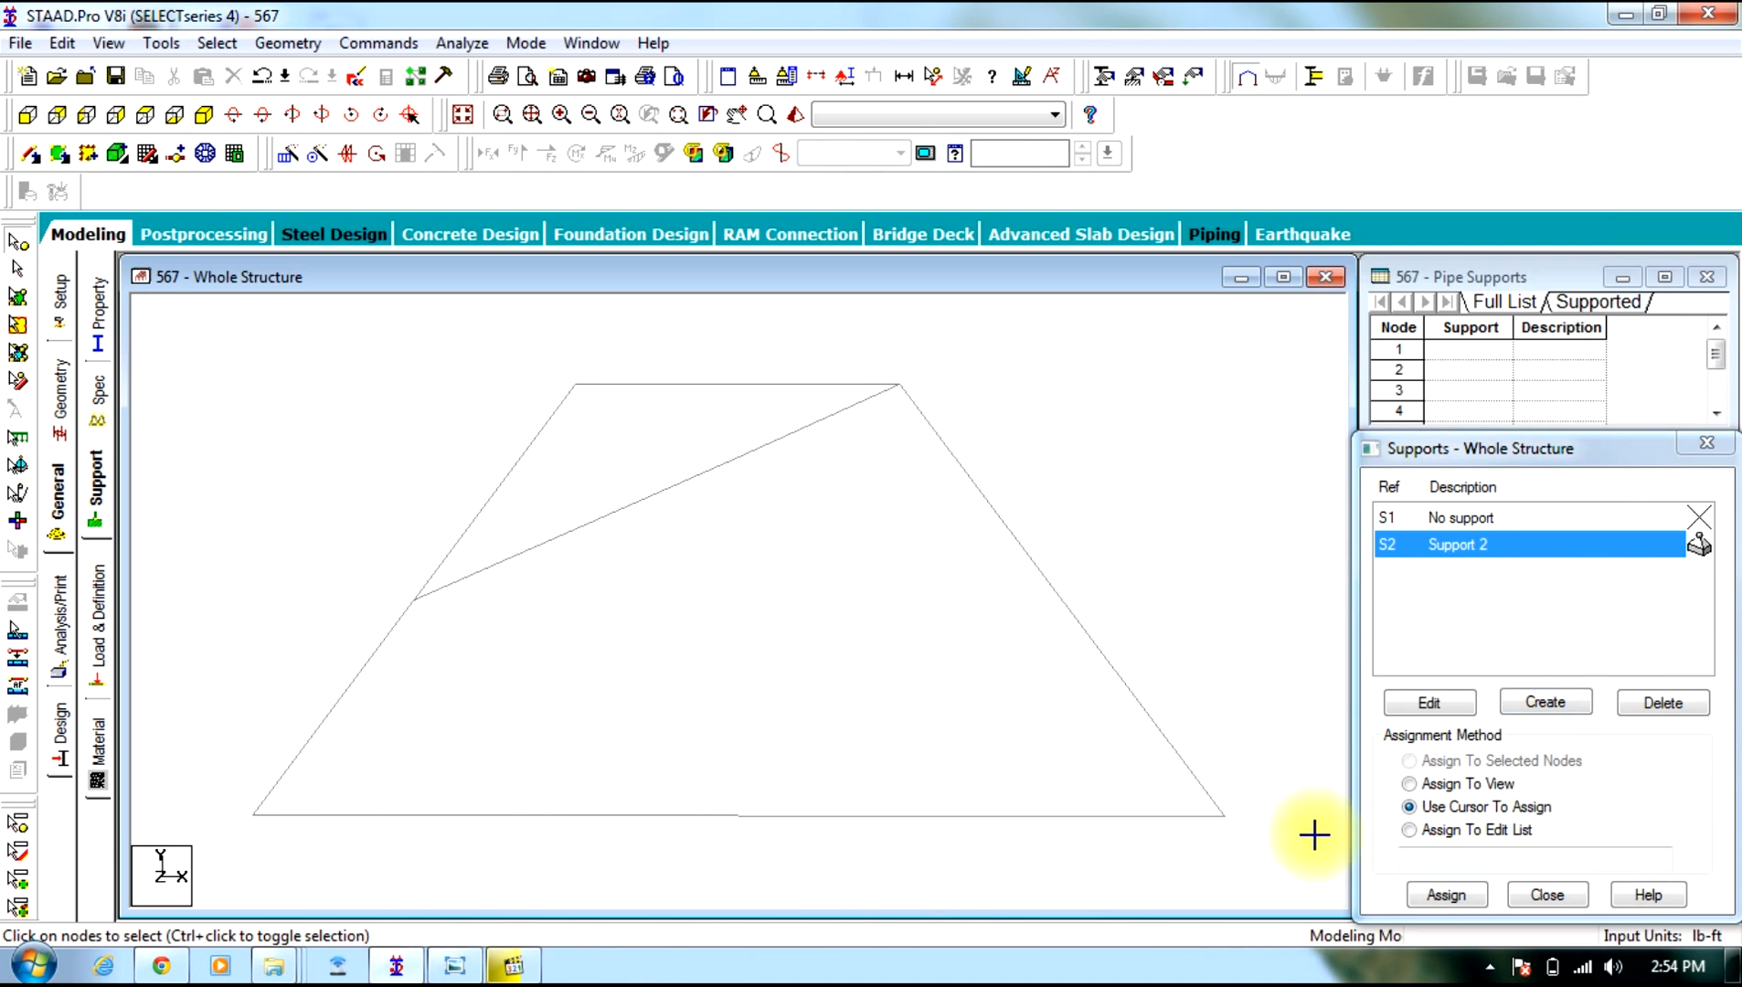
drag(1043, 811, 476, 860)
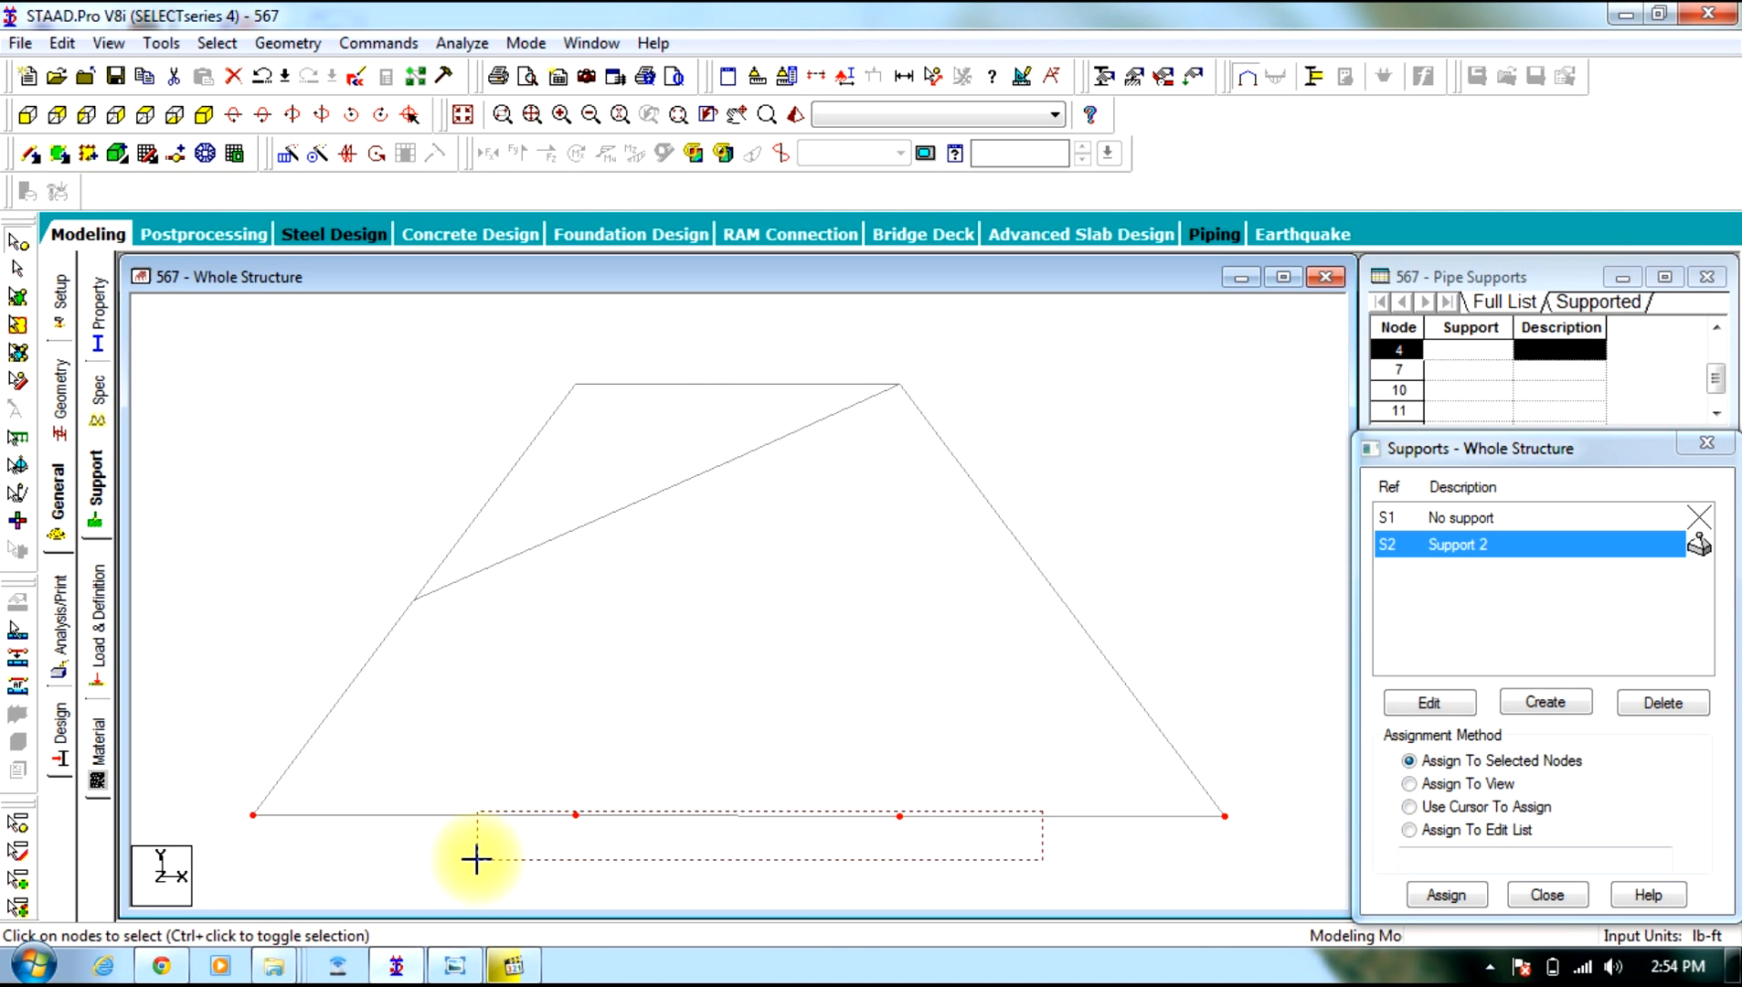
click(1462, 895)
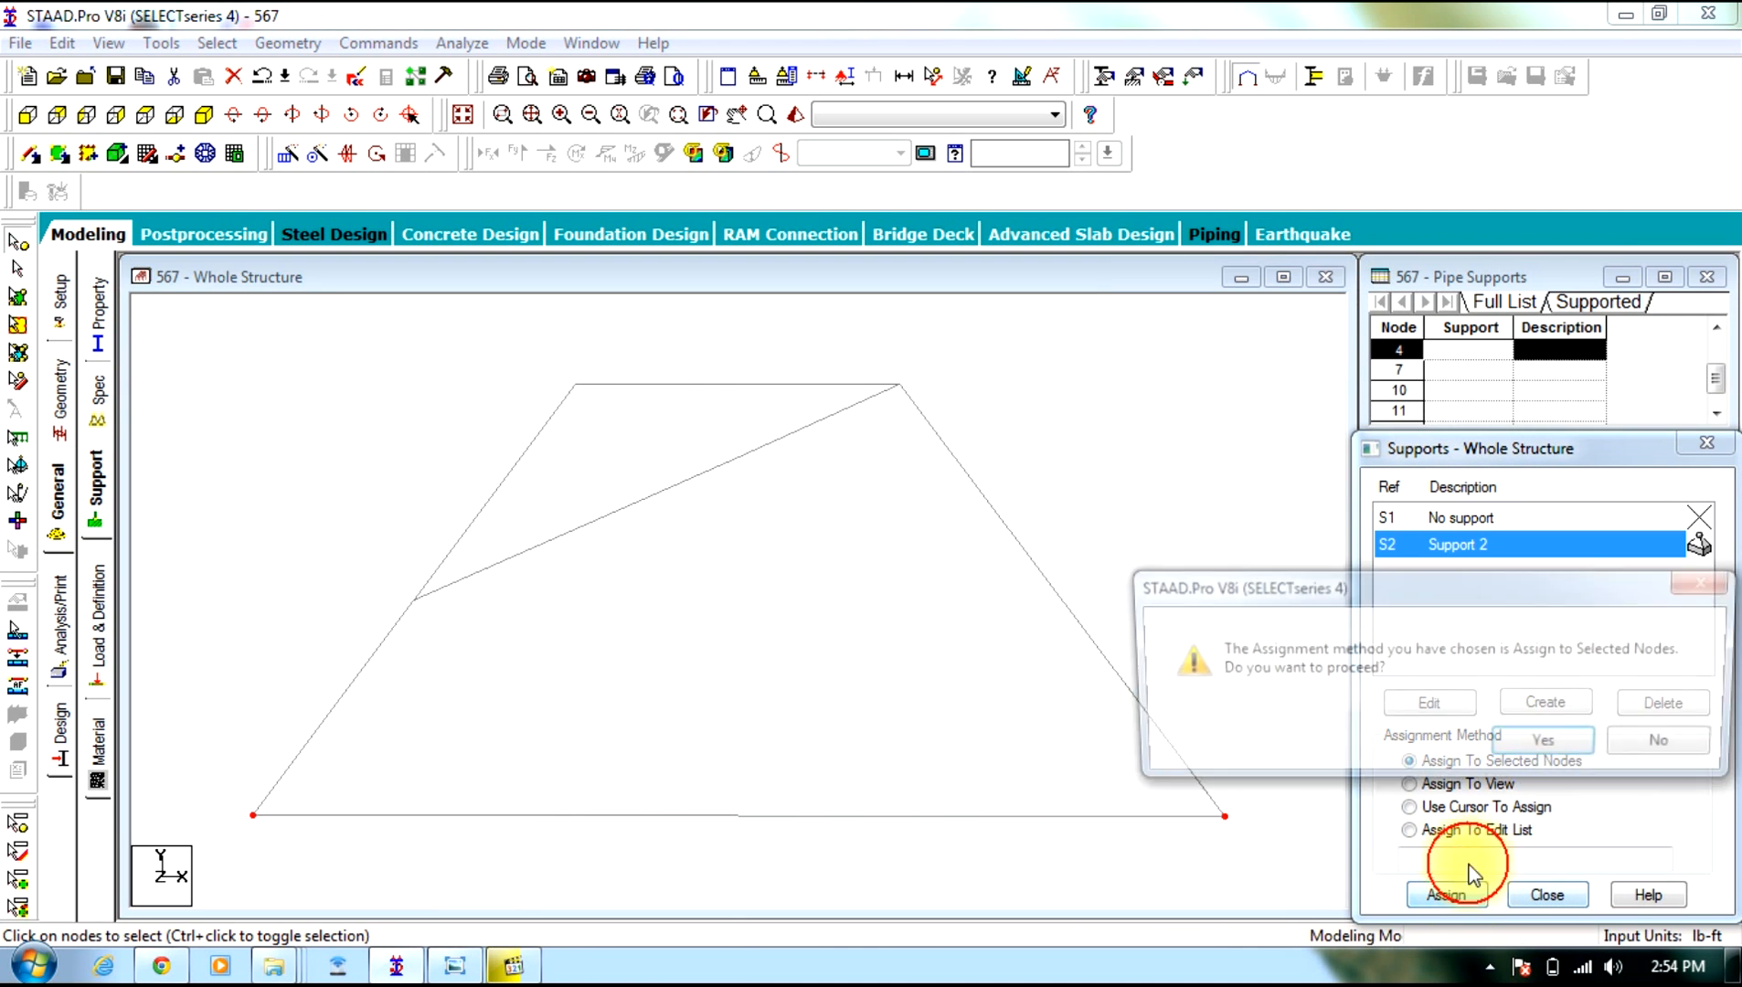
click(1545, 743)
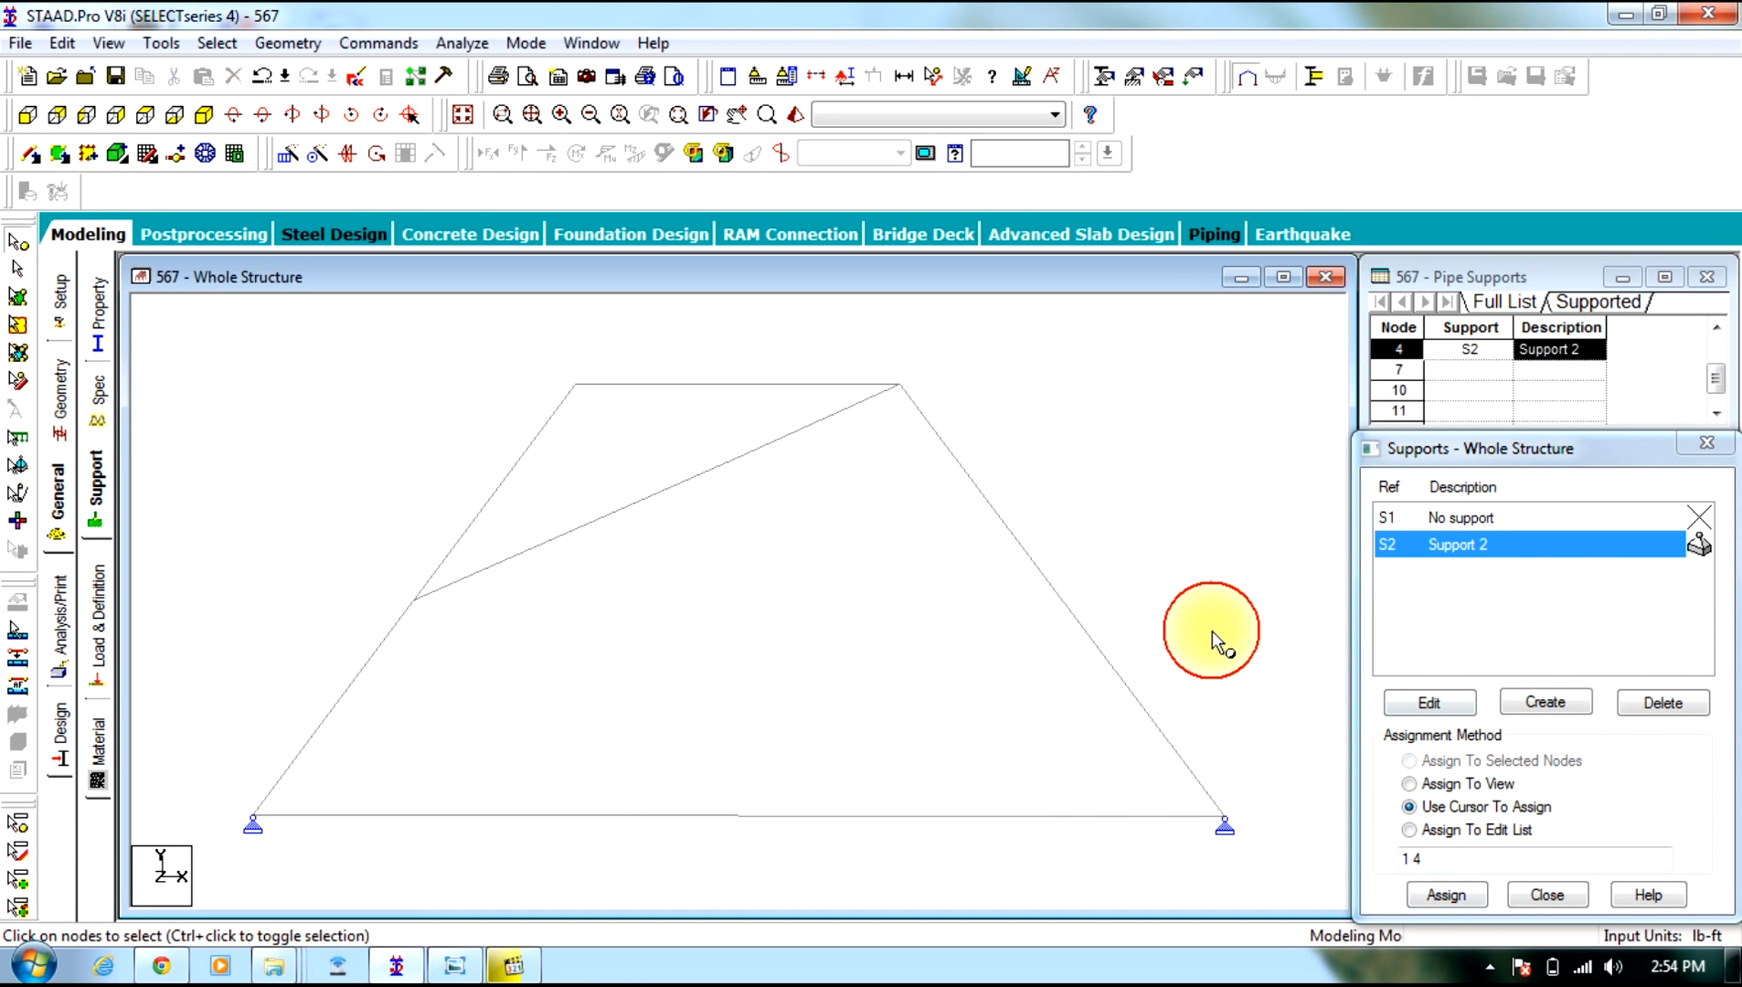
Add a primary load case numbered 1 with loading type None and title LOAD CASE 1
click(95, 612)
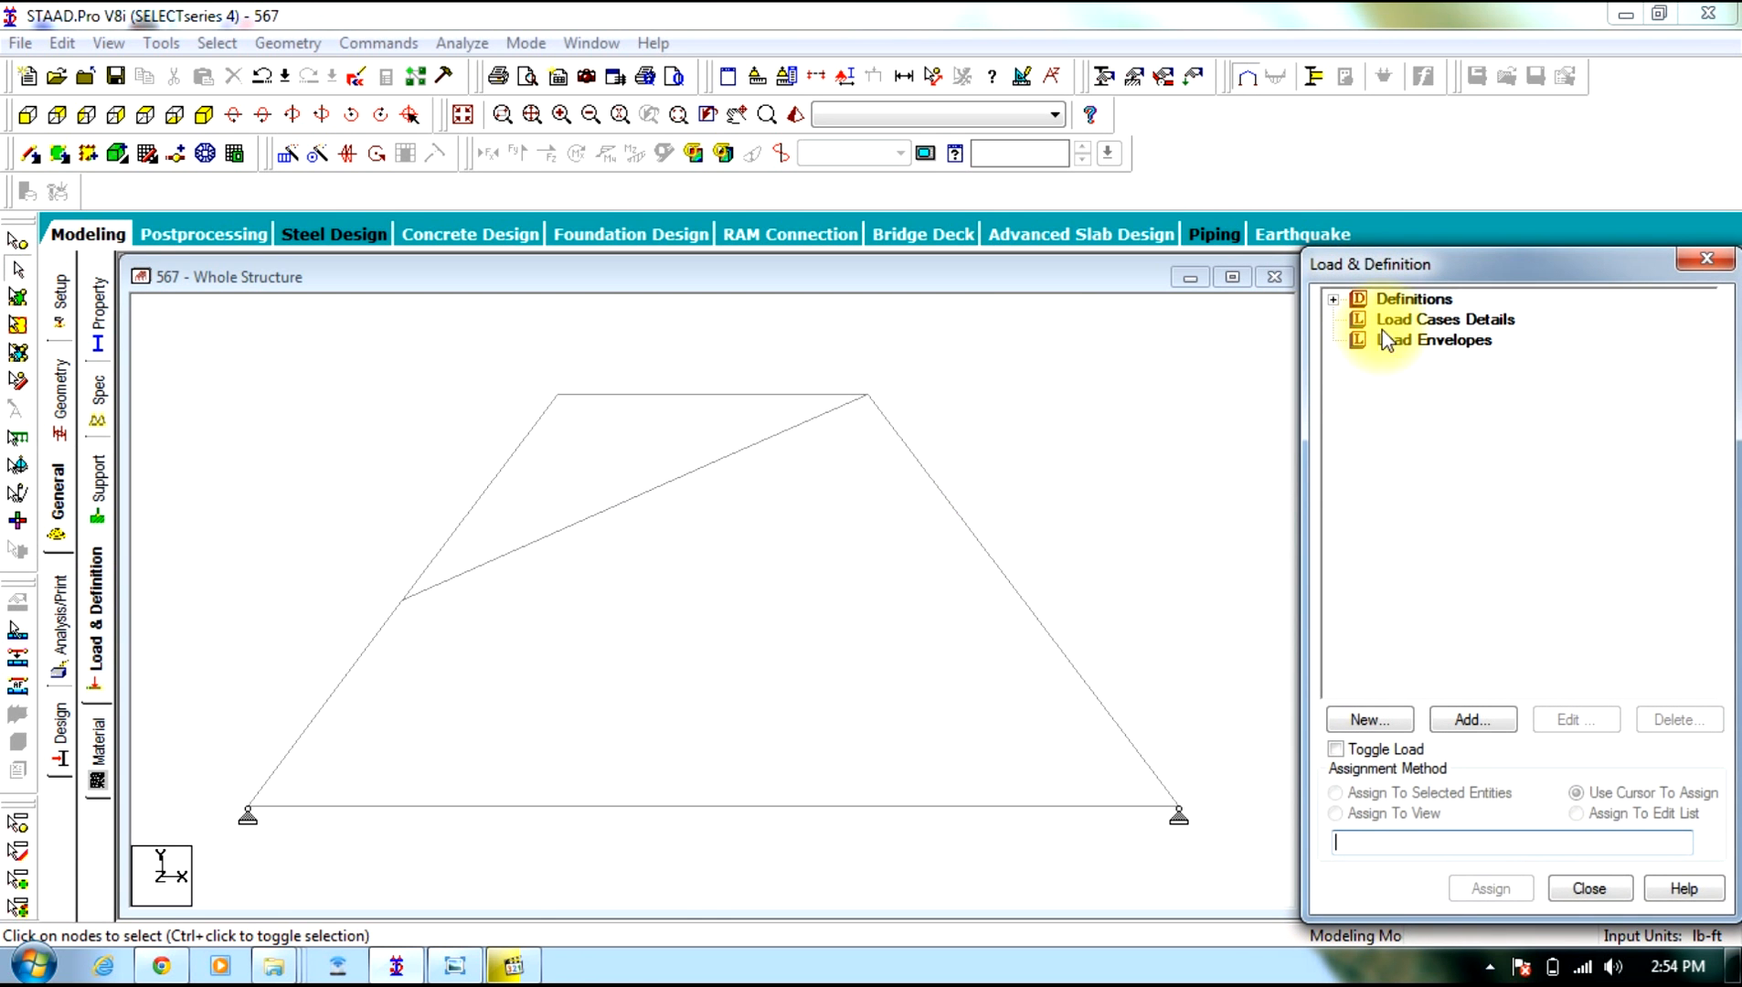
click(1408, 322)
click(1473, 717)
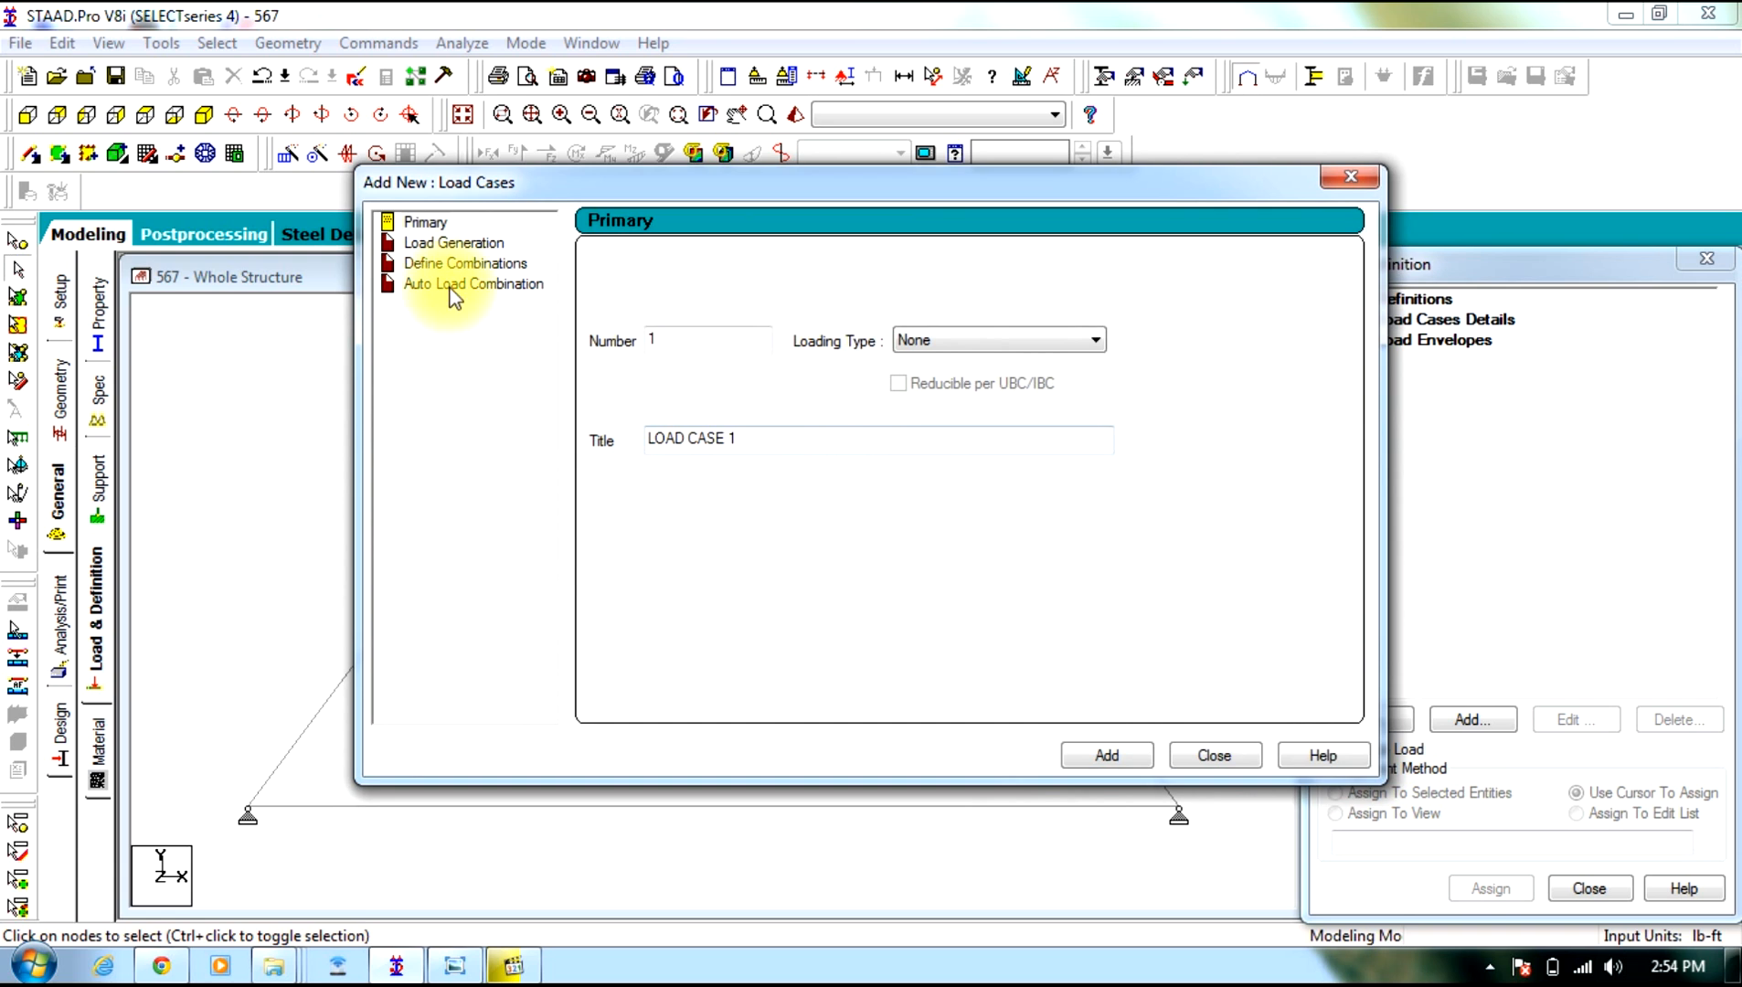
click(1126, 769)
click(1212, 757)
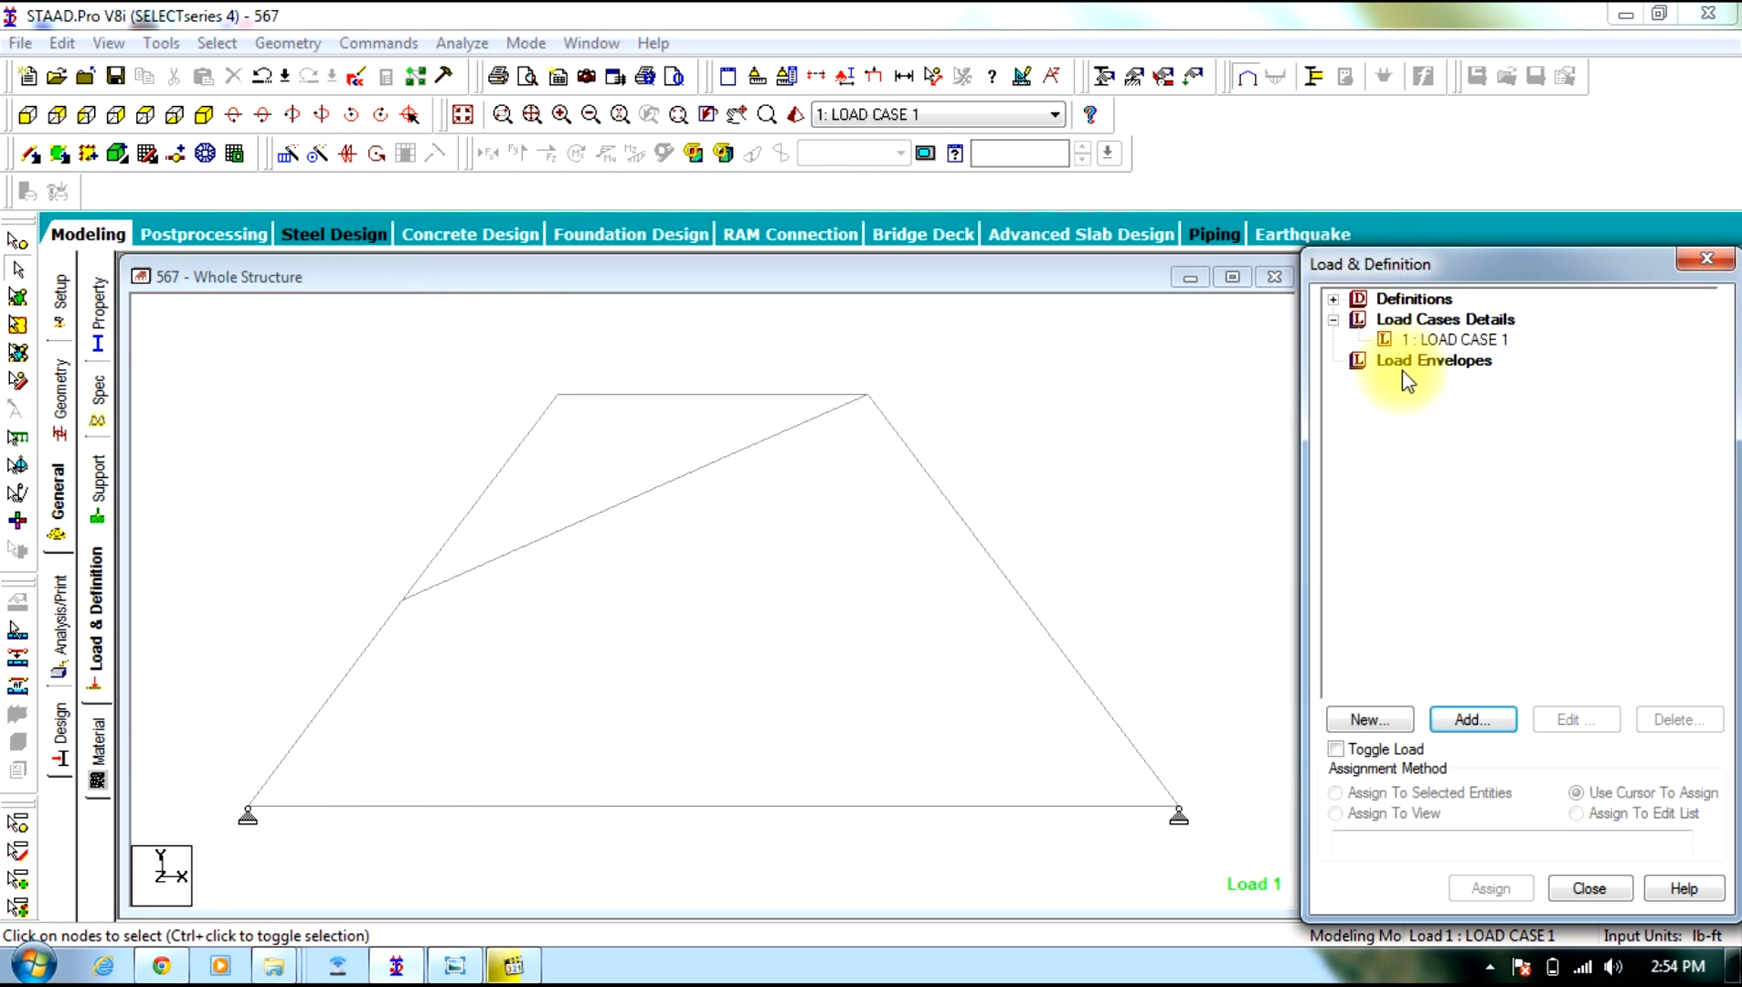
Check the loads in sketch IMG_0415 and add a nodal load with Fy -5000 lb to LOAD CASE 1
click(1436, 341)
click(1461, 723)
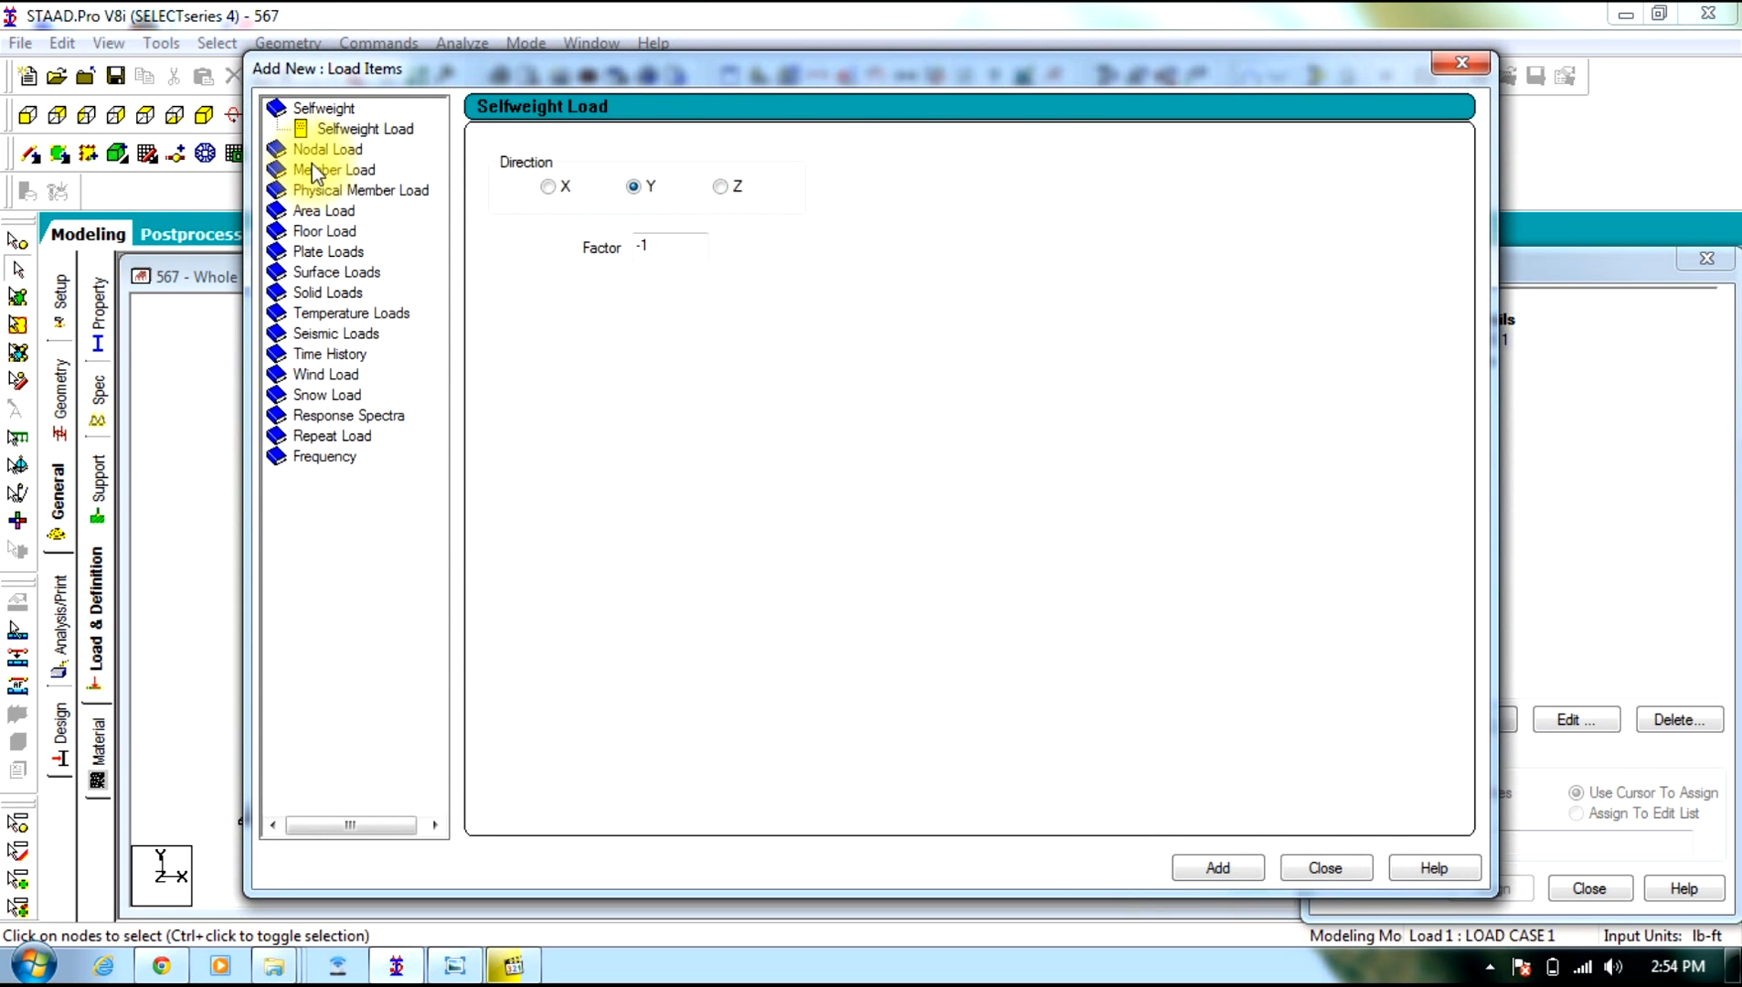
click(328, 129)
click(455, 966)
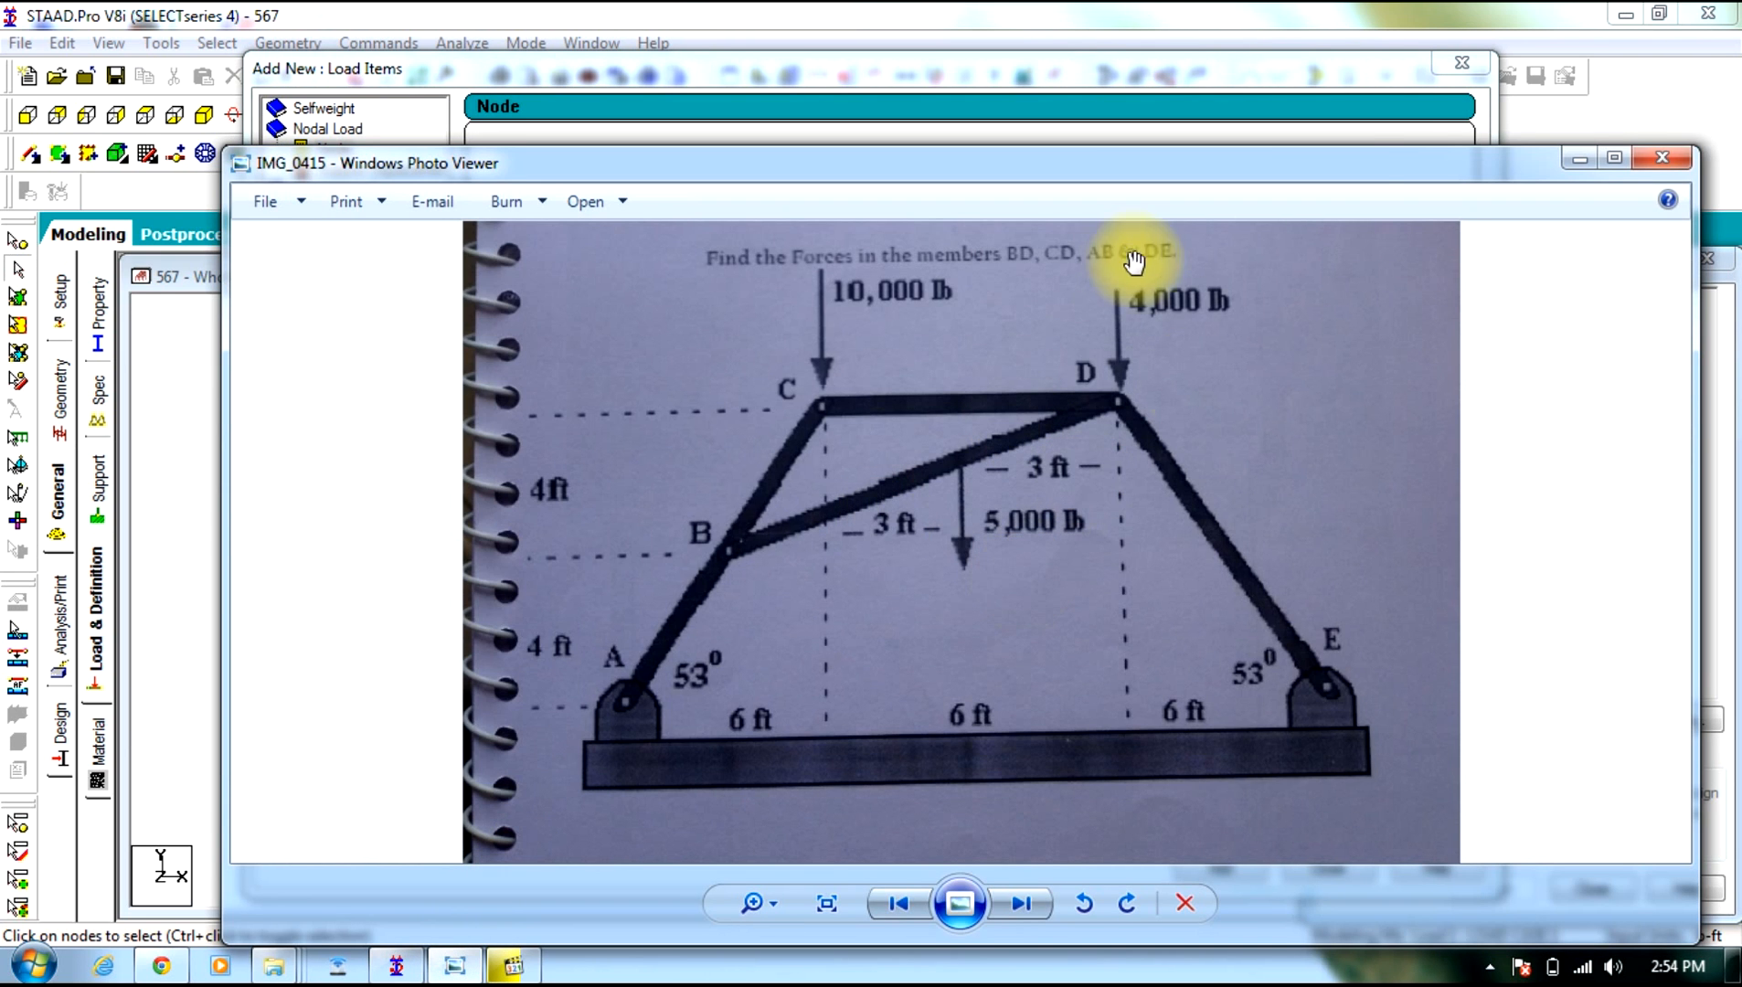
click(1579, 161)
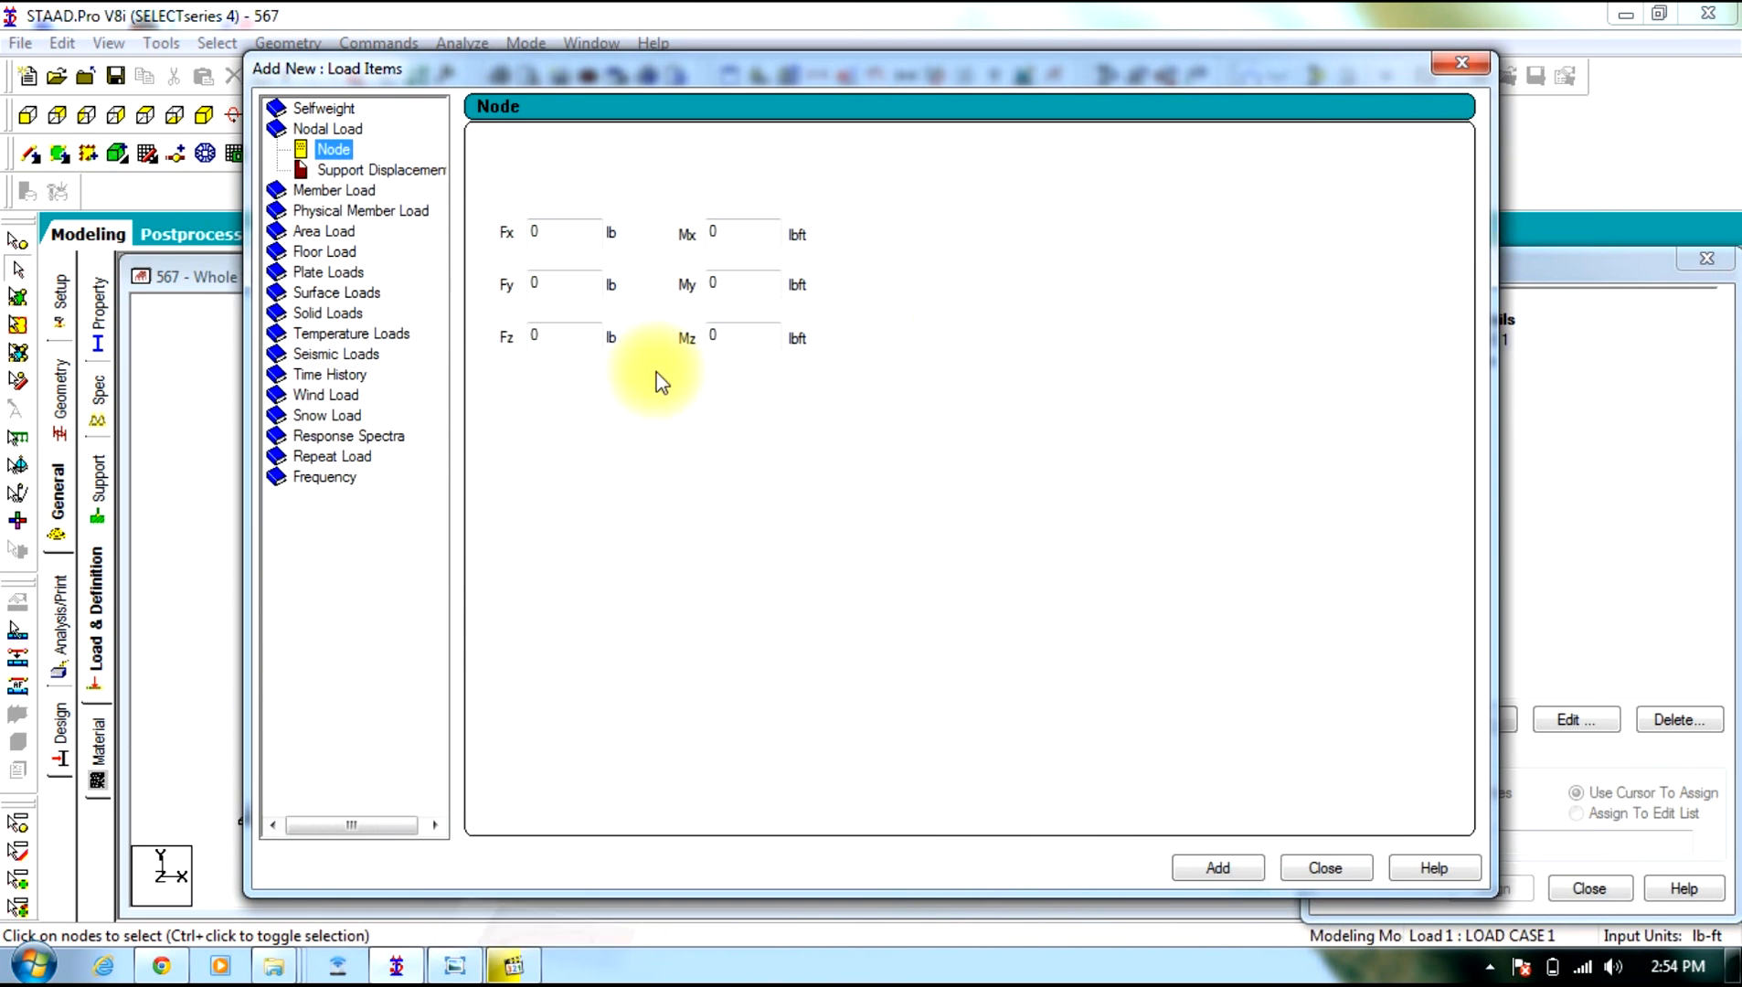
double_click(565, 286)
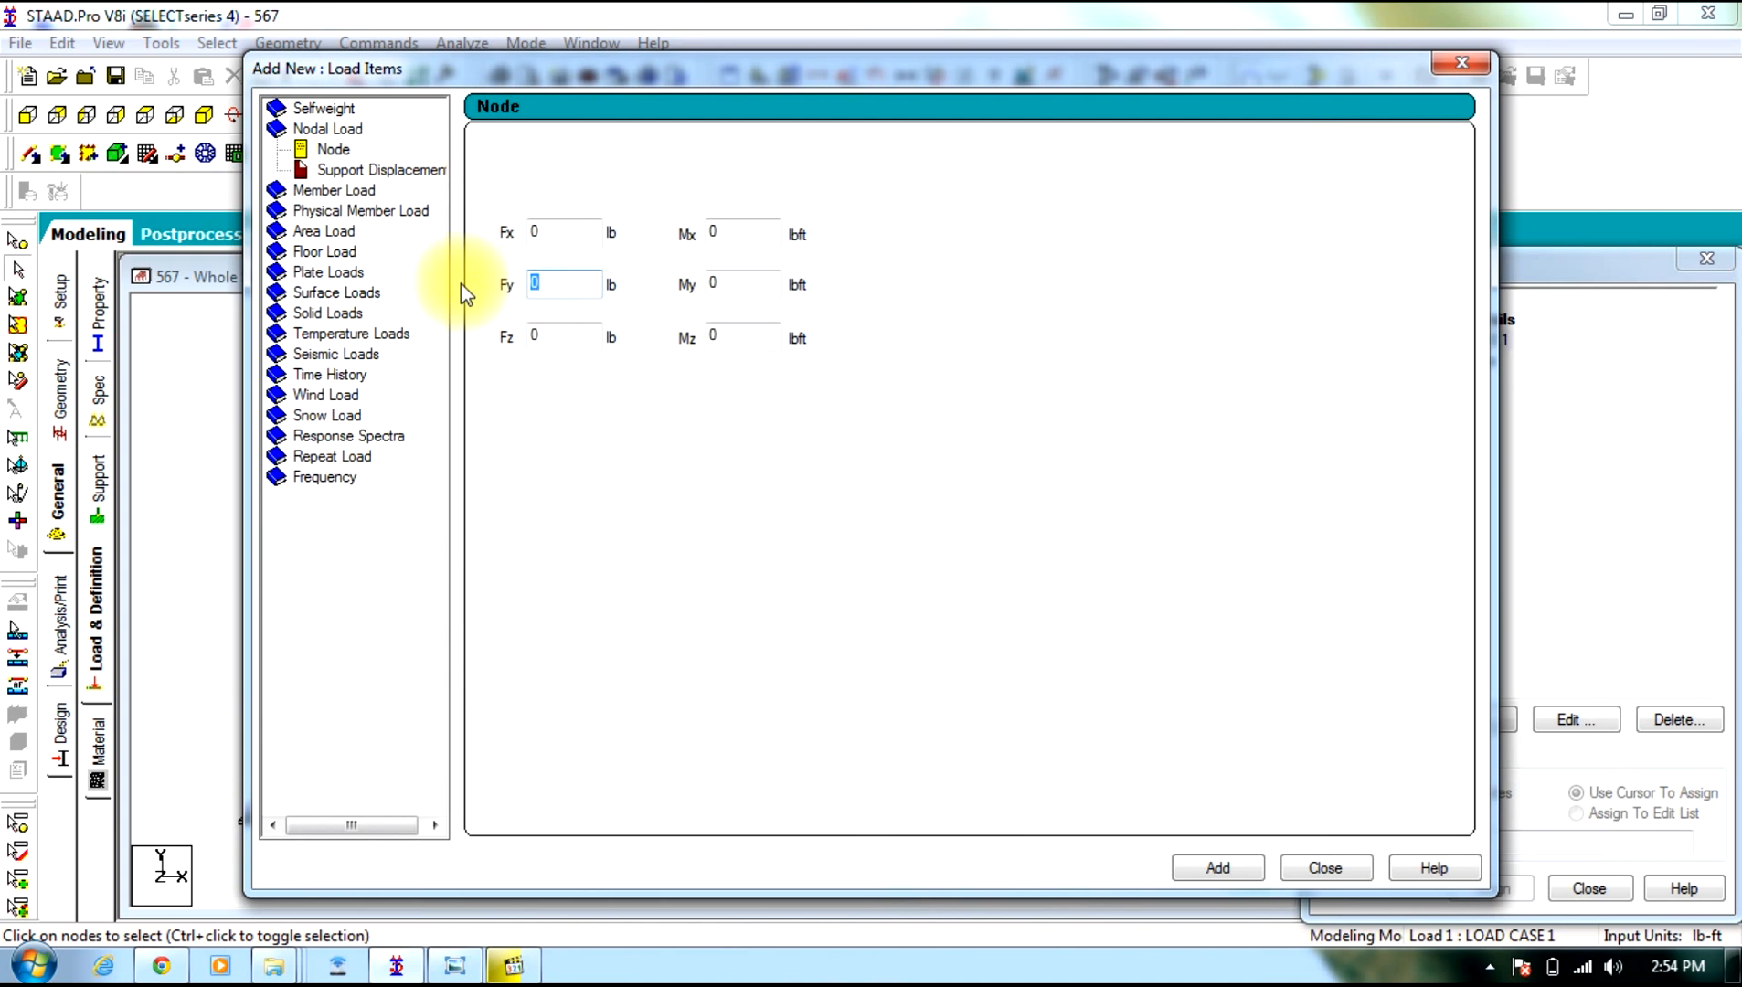
text(-5000)
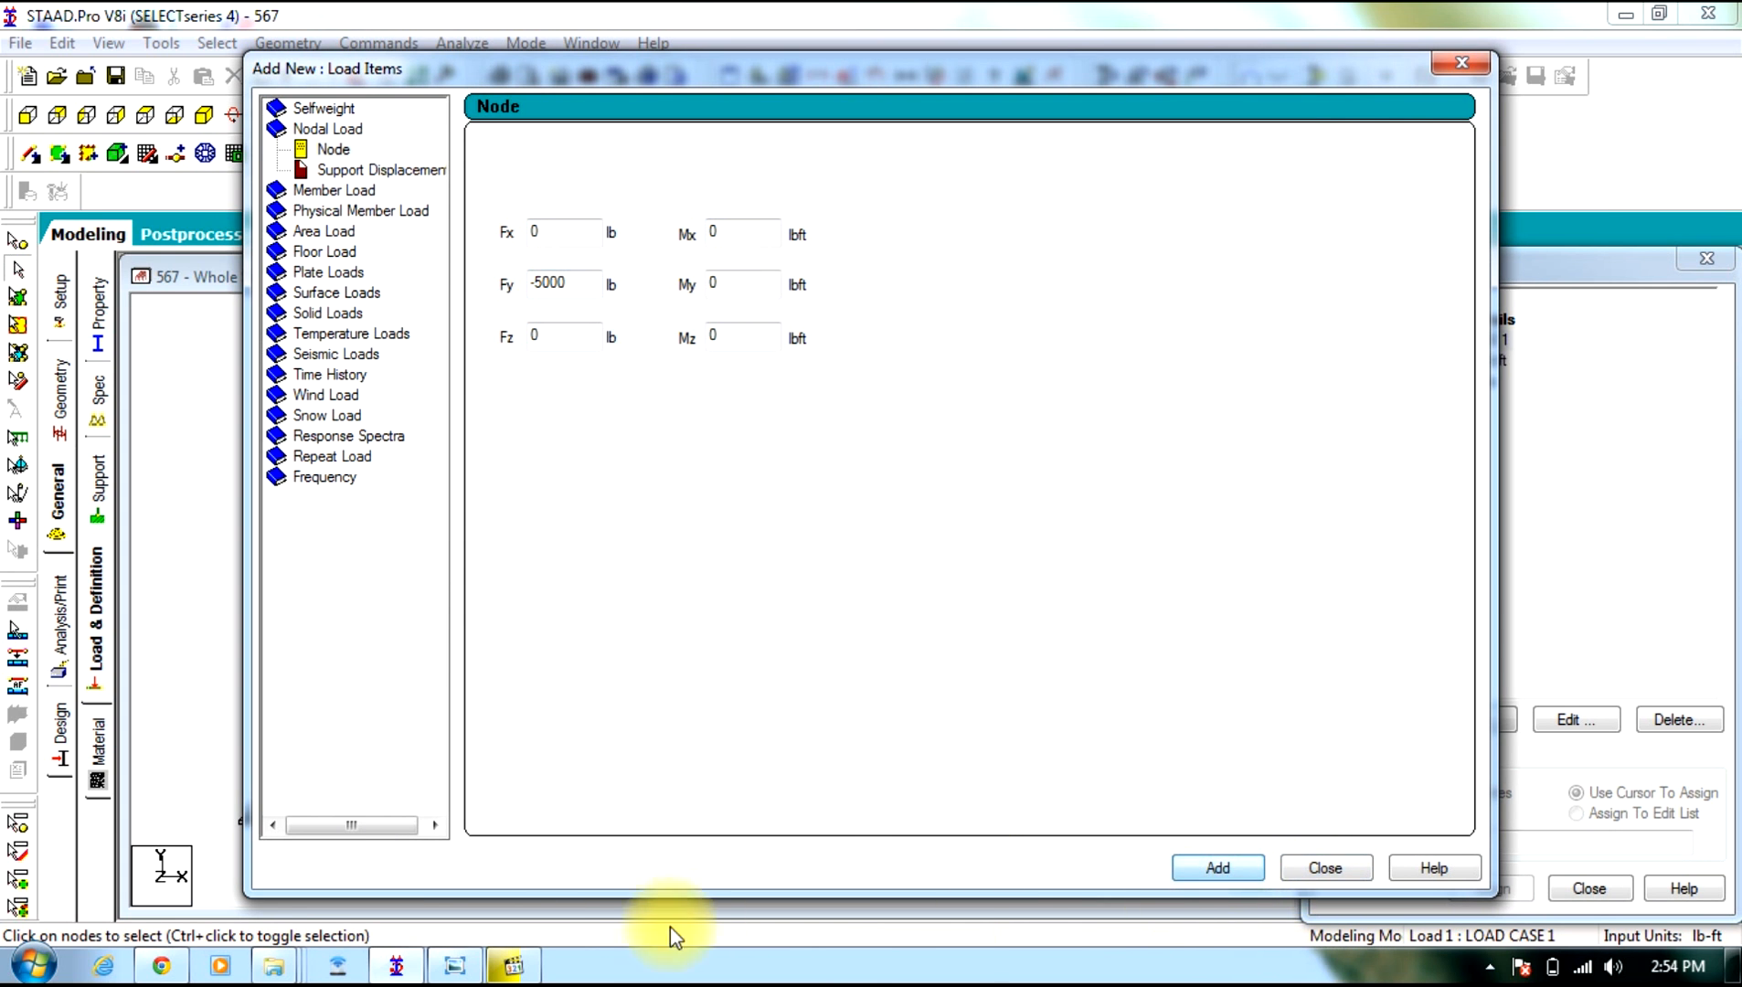
Recheck the truss sketch and add a second nodal load with Fy -4000 lb to LOAD CASE 1
click(455, 967)
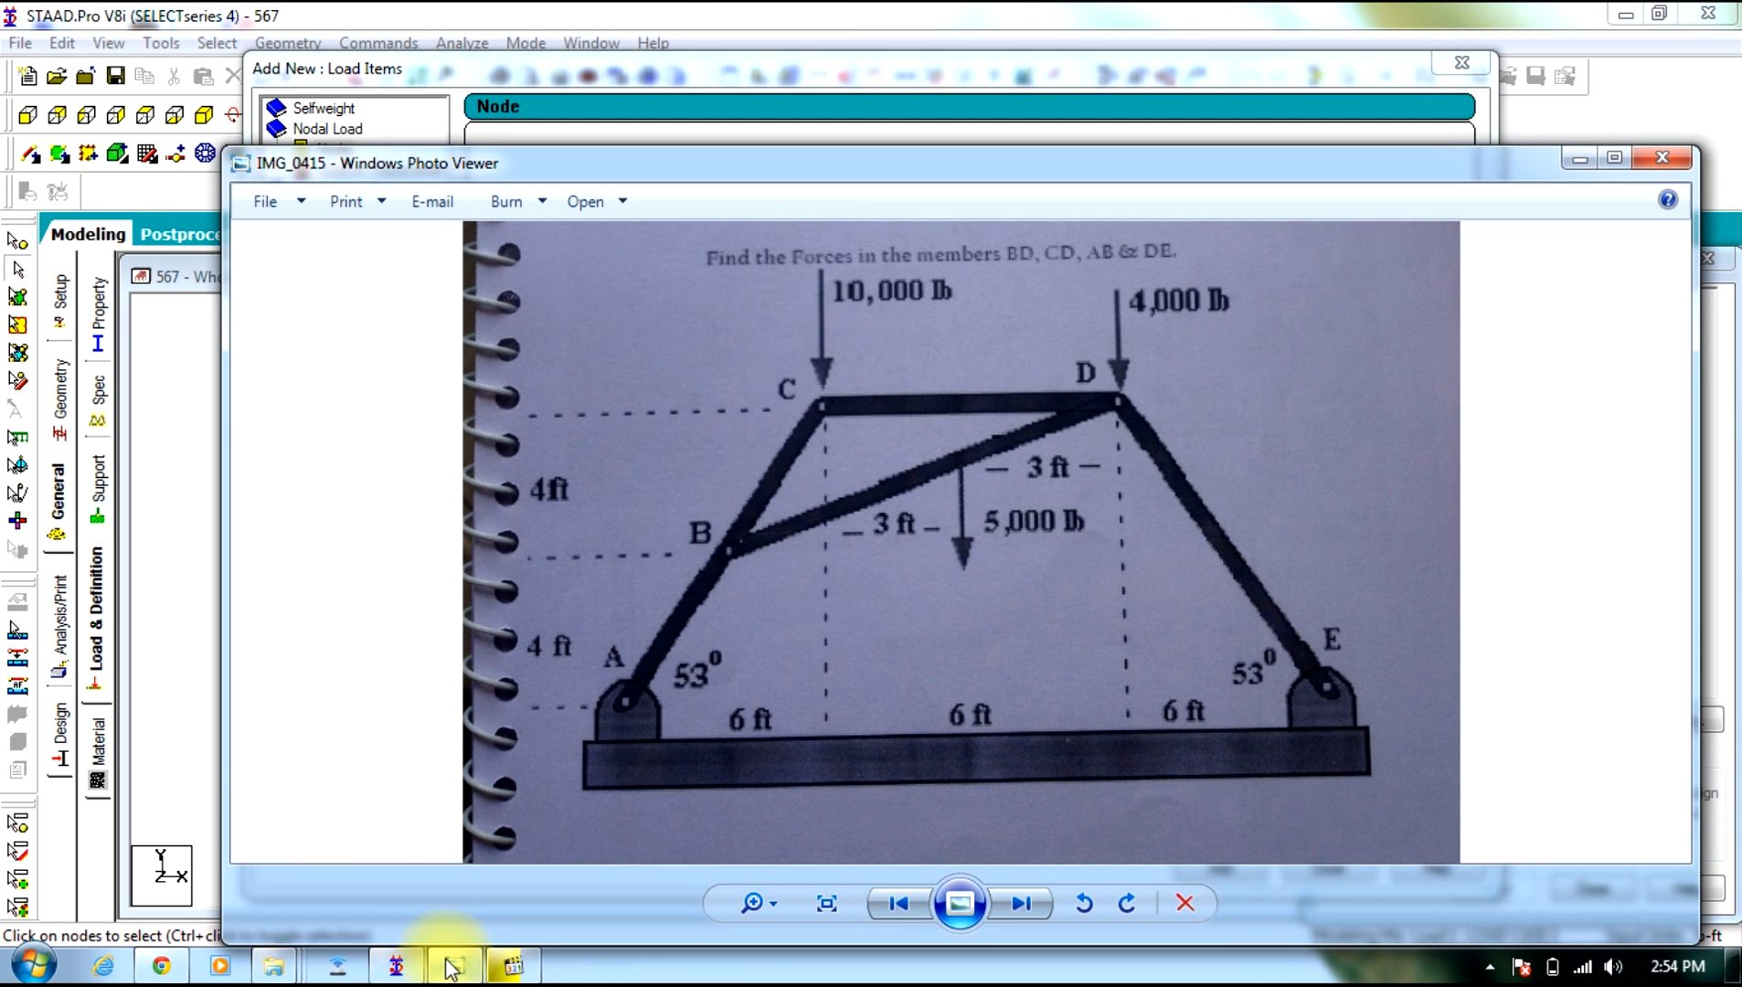
click(454, 966)
click(528, 297)
double_click(530, 297)
key(BackSpace)
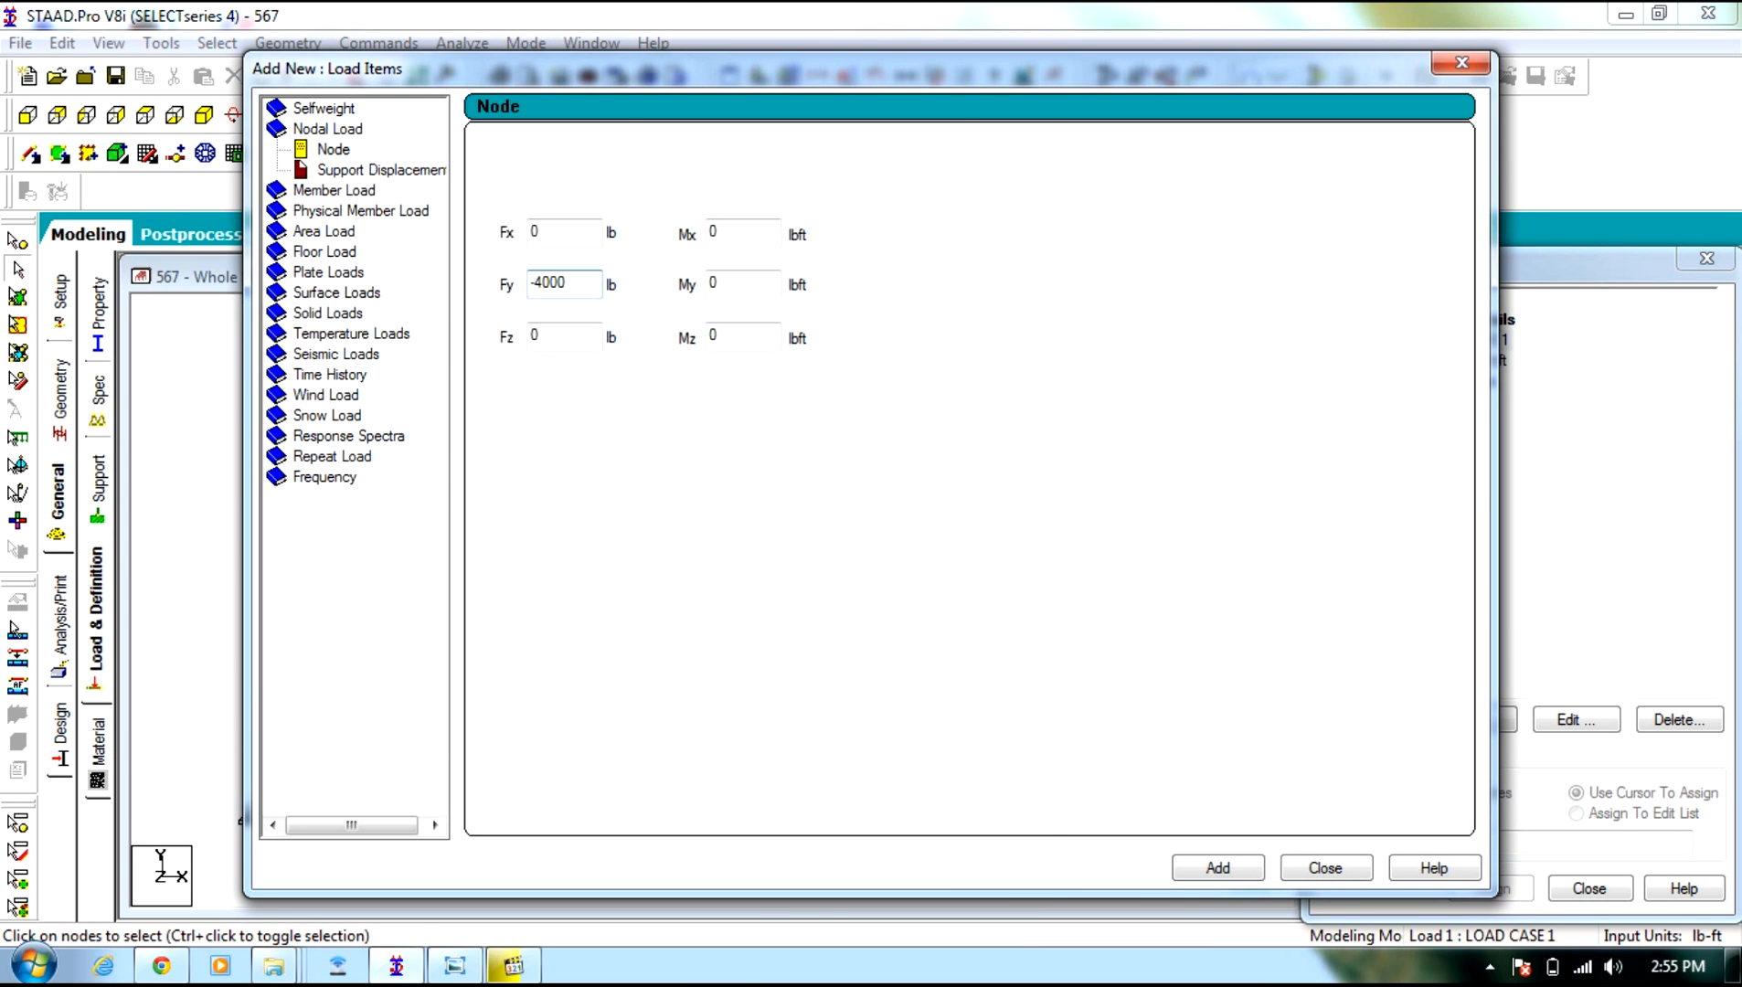
click(1218, 867)
Add a third nodal load with Fy -10000 lb to LOAD CASE 1 and finish defining load items
double_click(598, 294)
text(-1)
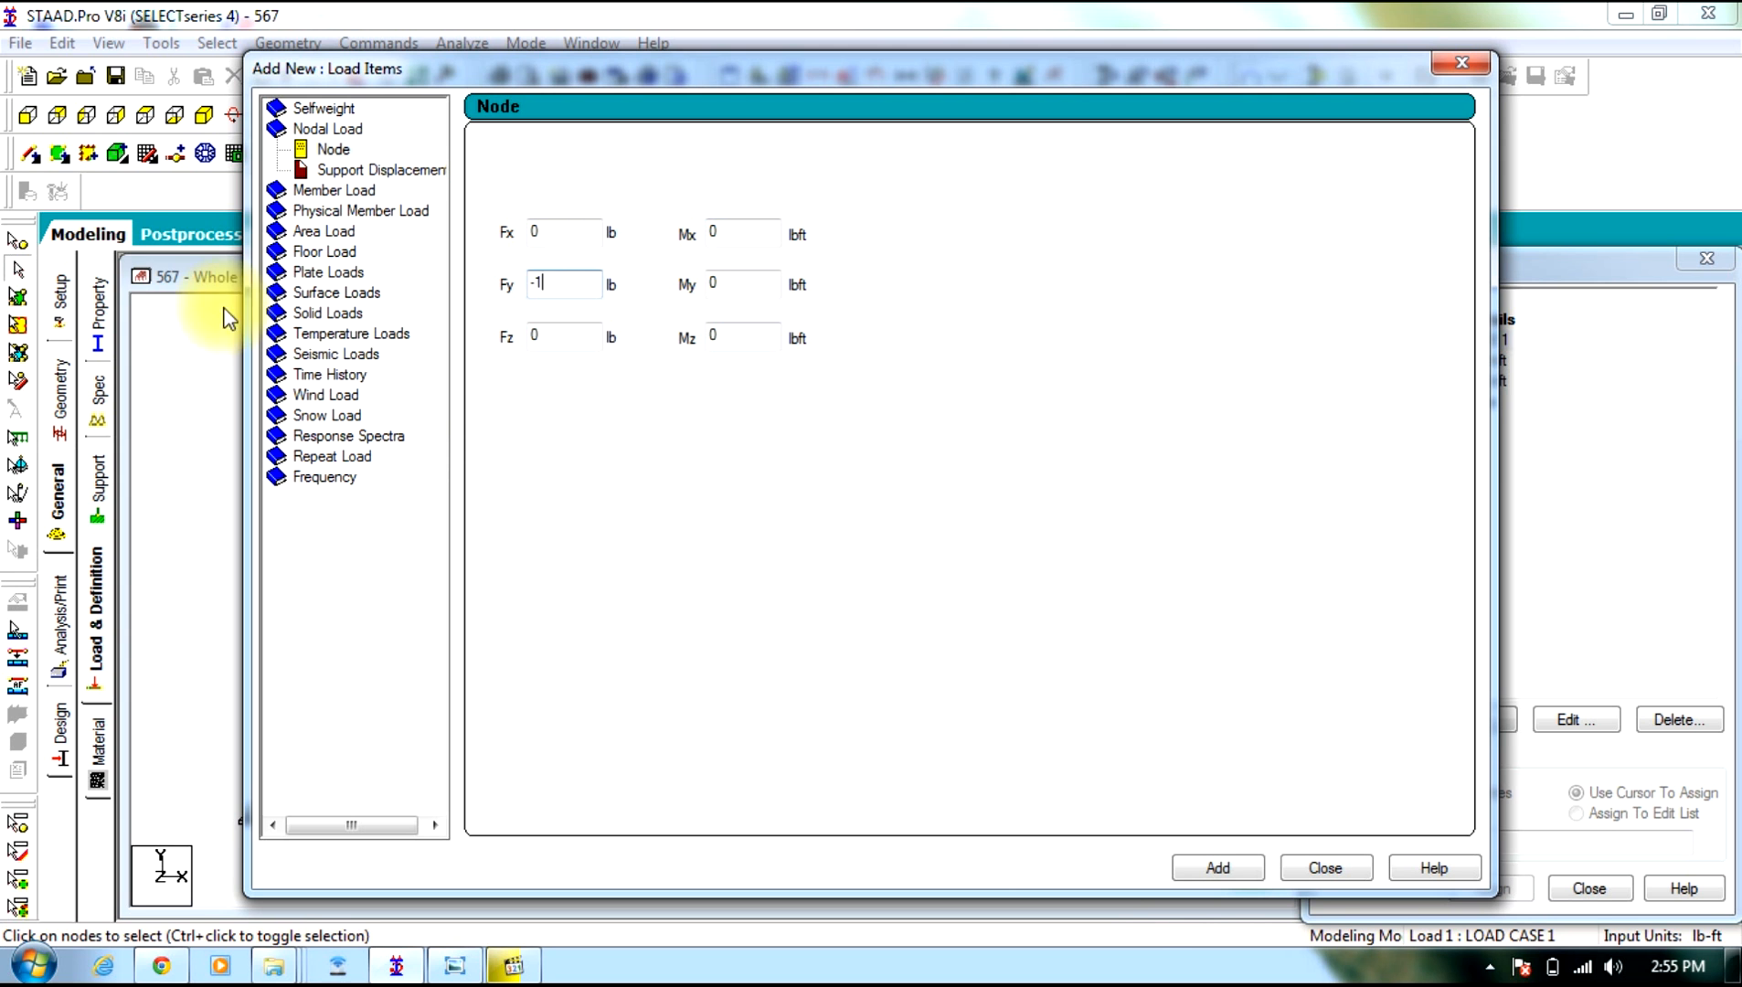
text(0000)
click(1242, 873)
click(1311, 871)
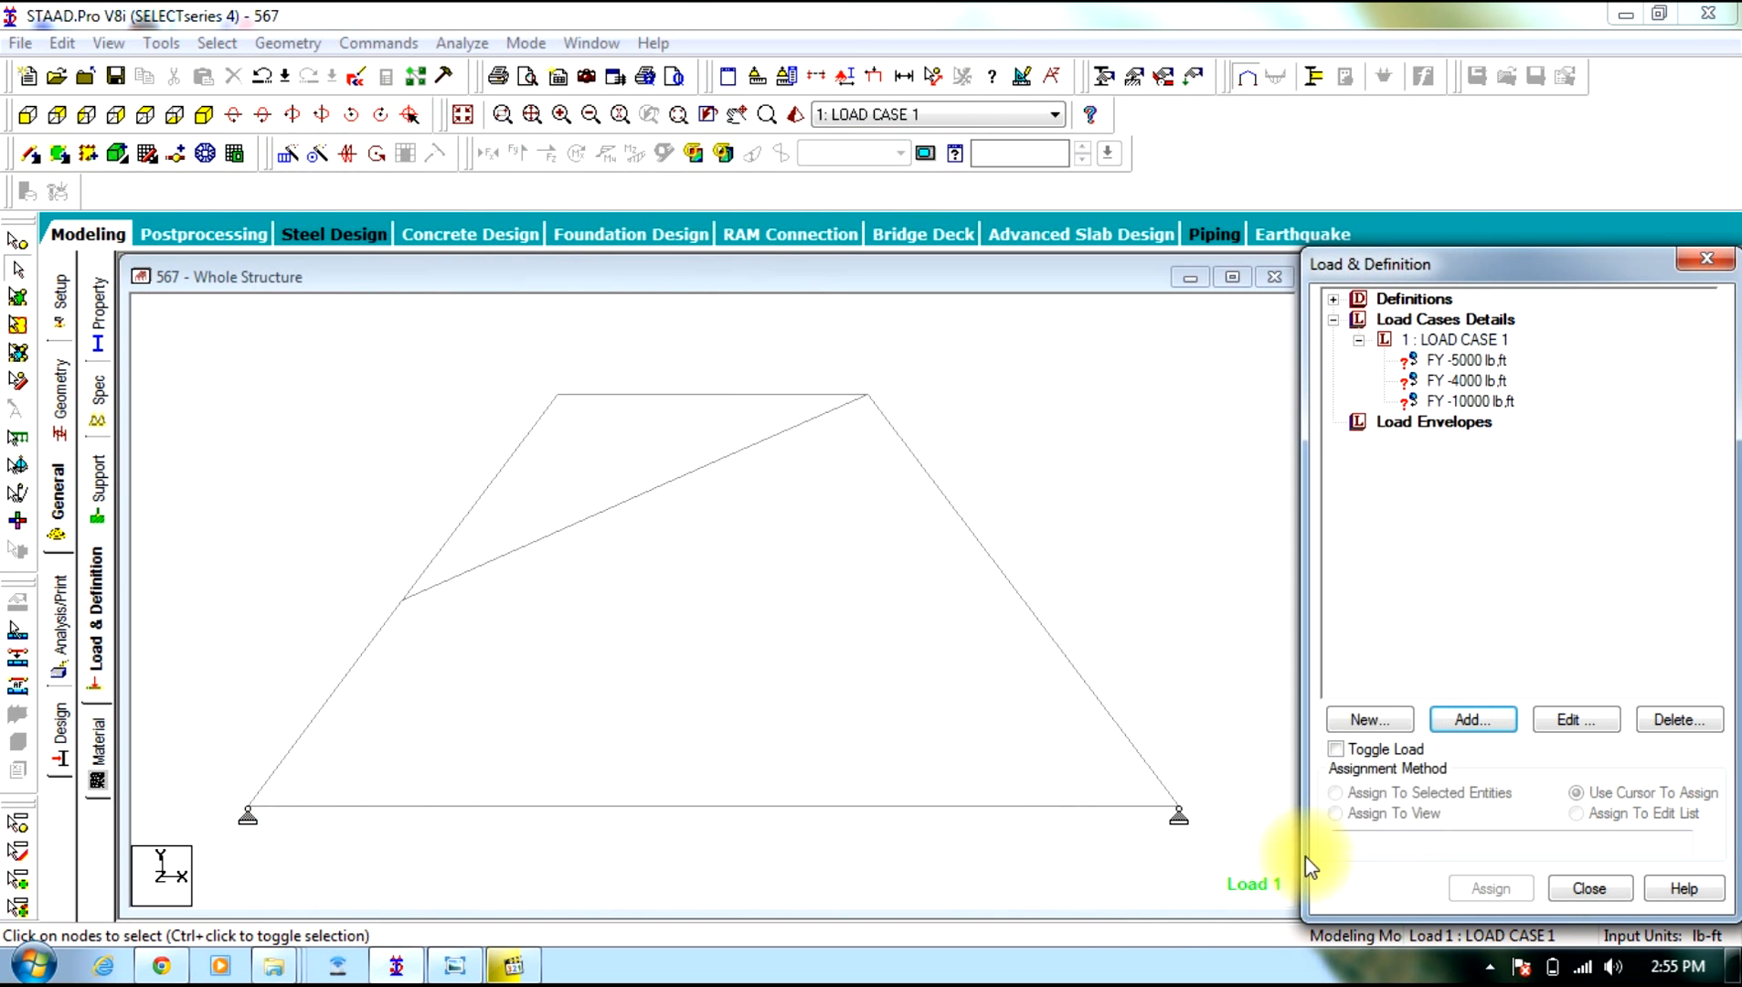
Assign the FY -5000 lb load to the node at the middle of diagonal member BD
click(1093, 574)
click(1466, 360)
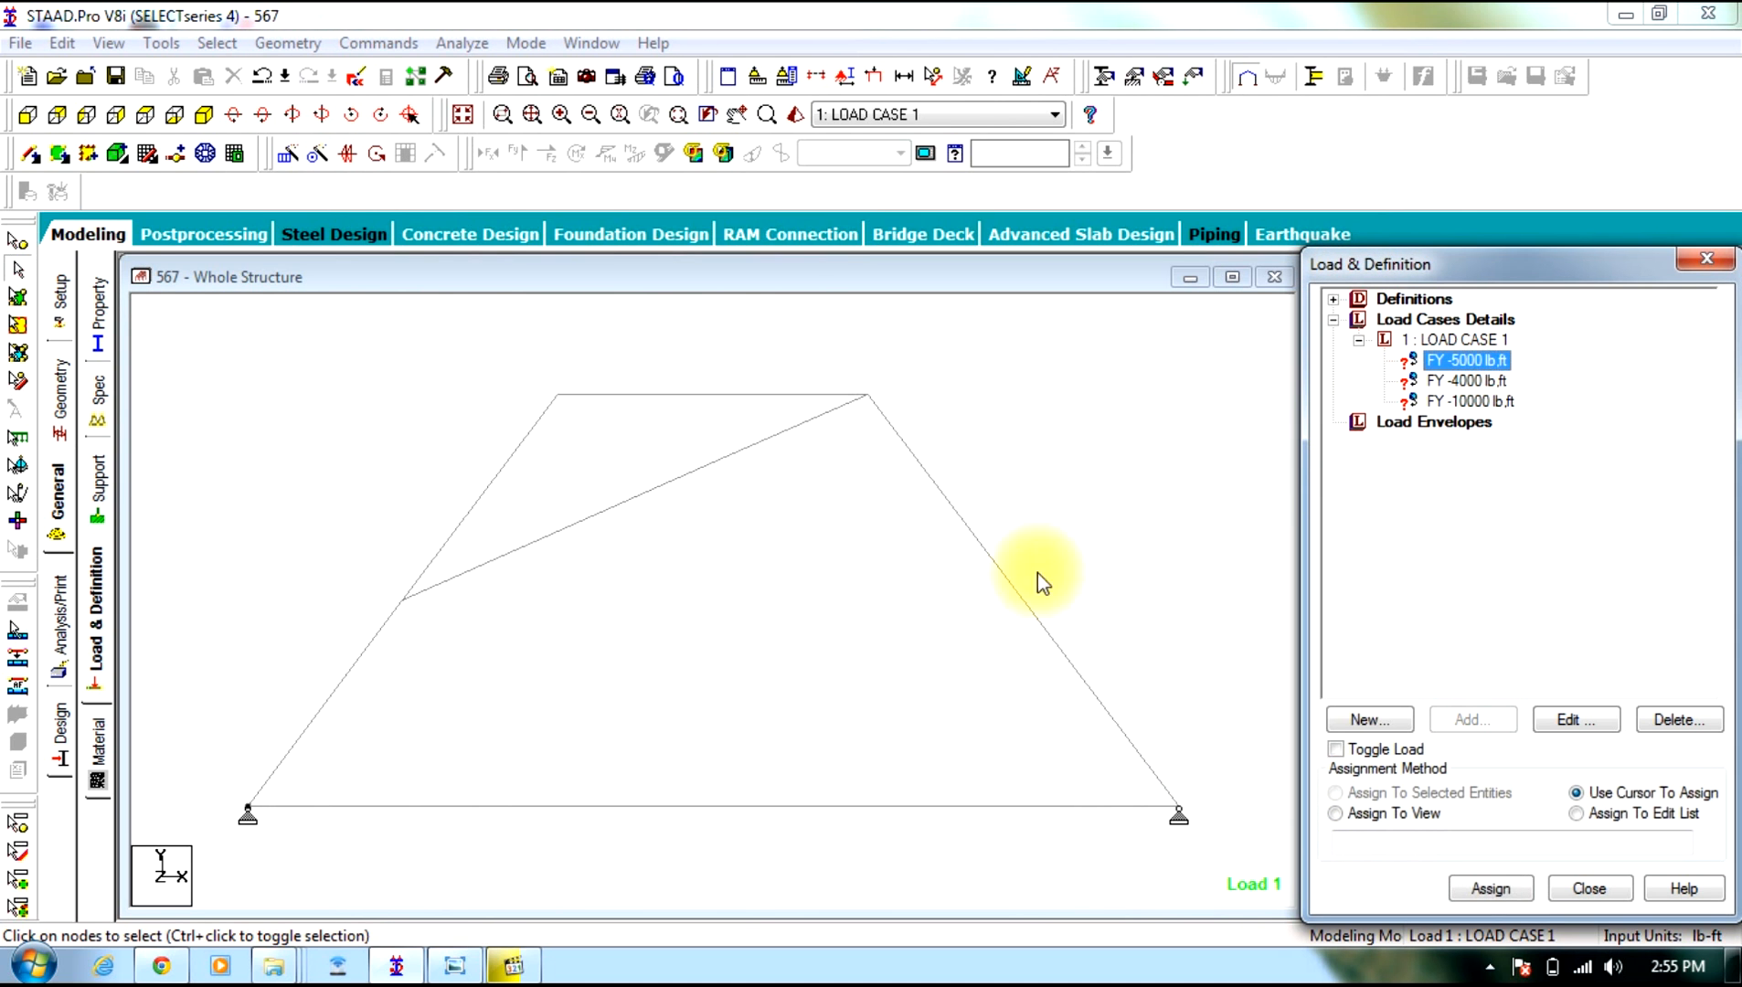
click(24, 248)
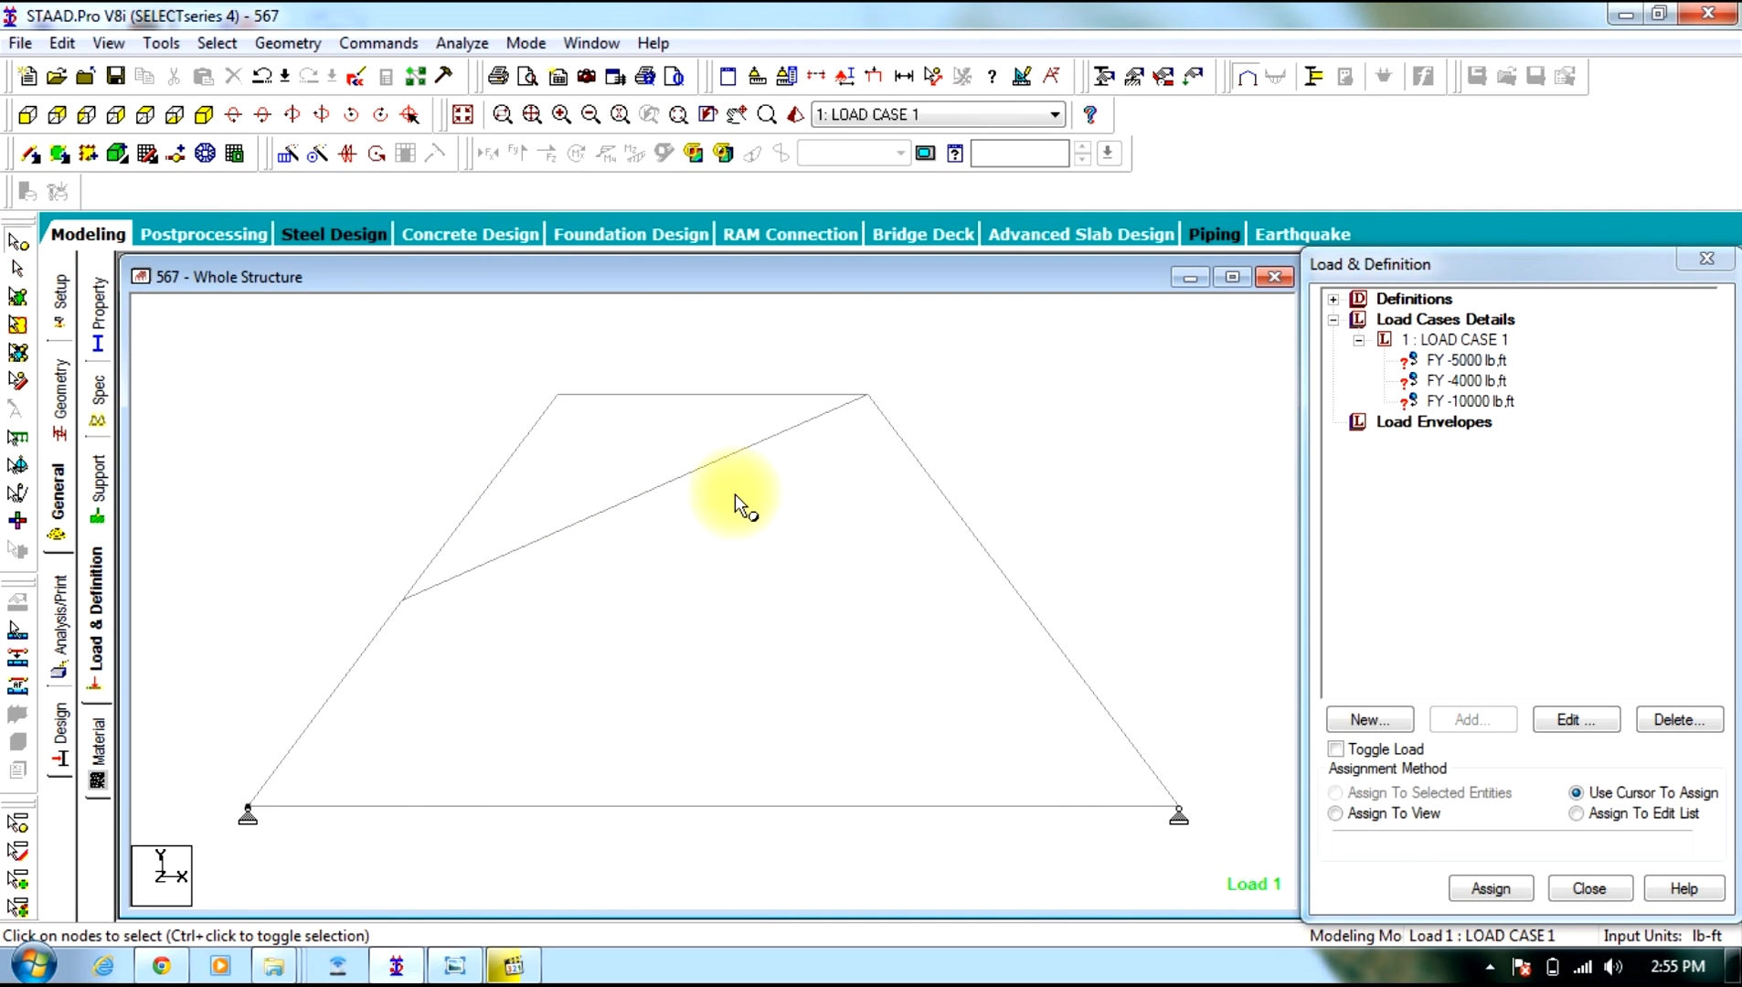
drag(743, 437, 592, 611)
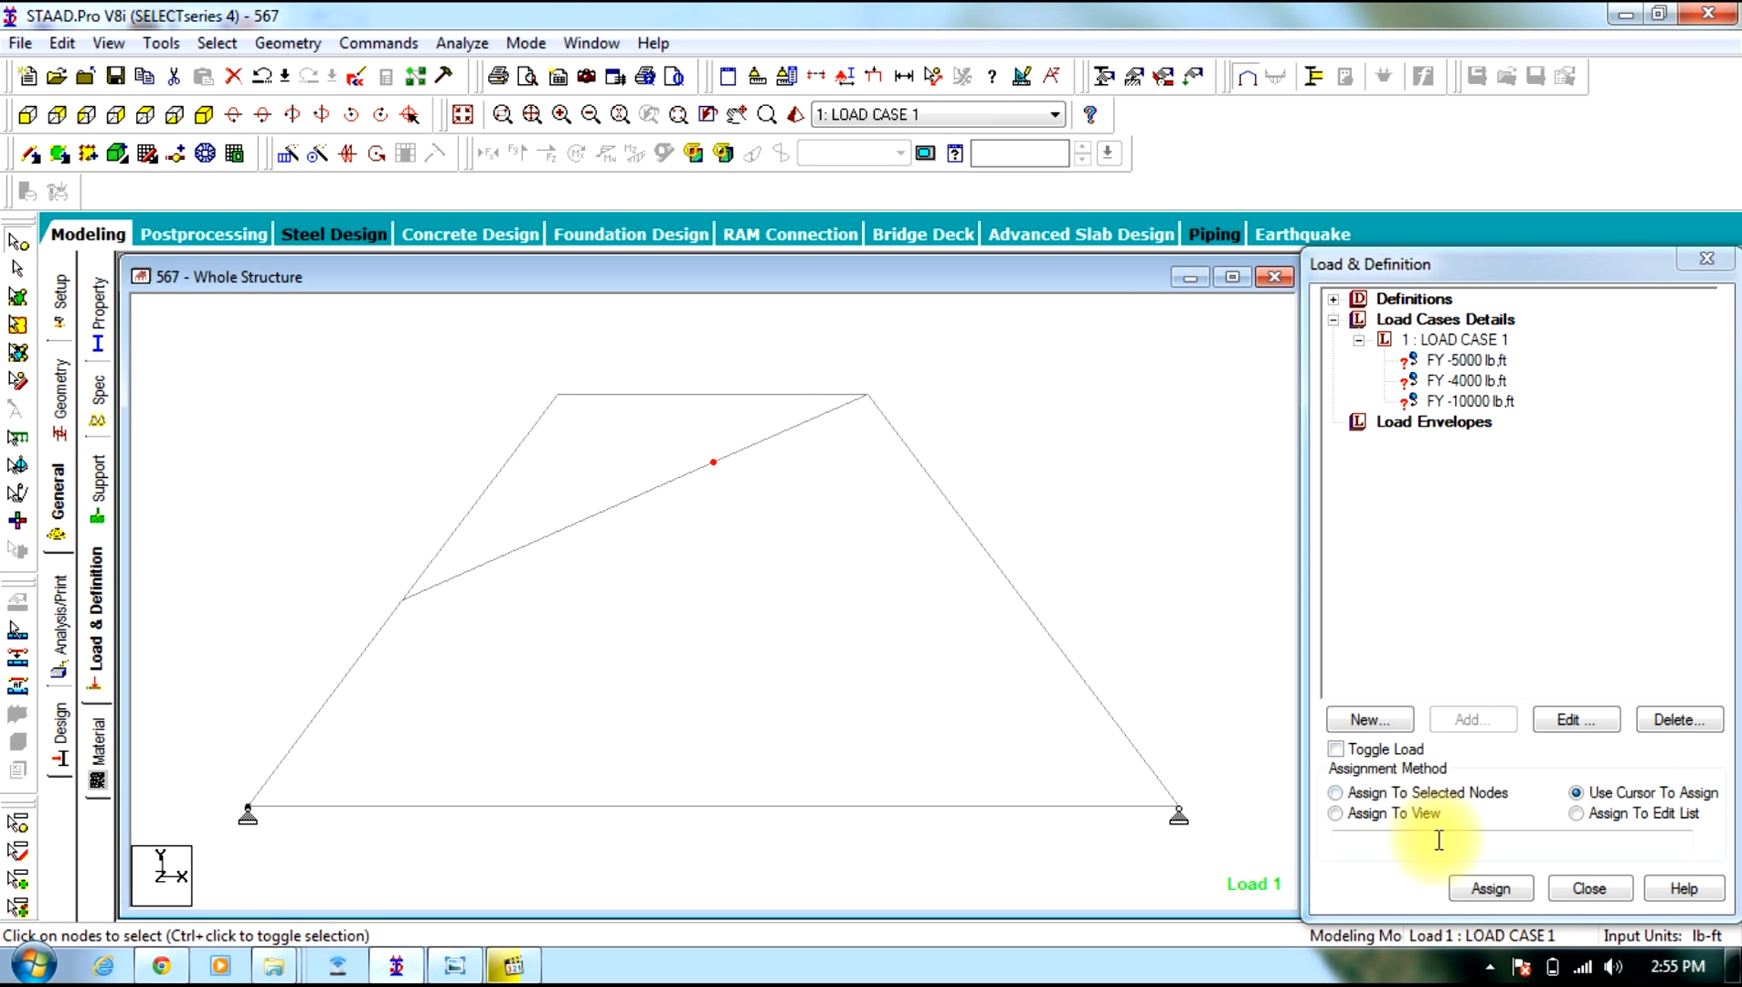
click(1429, 803)
click(1475, 880)
click(1655, 654)
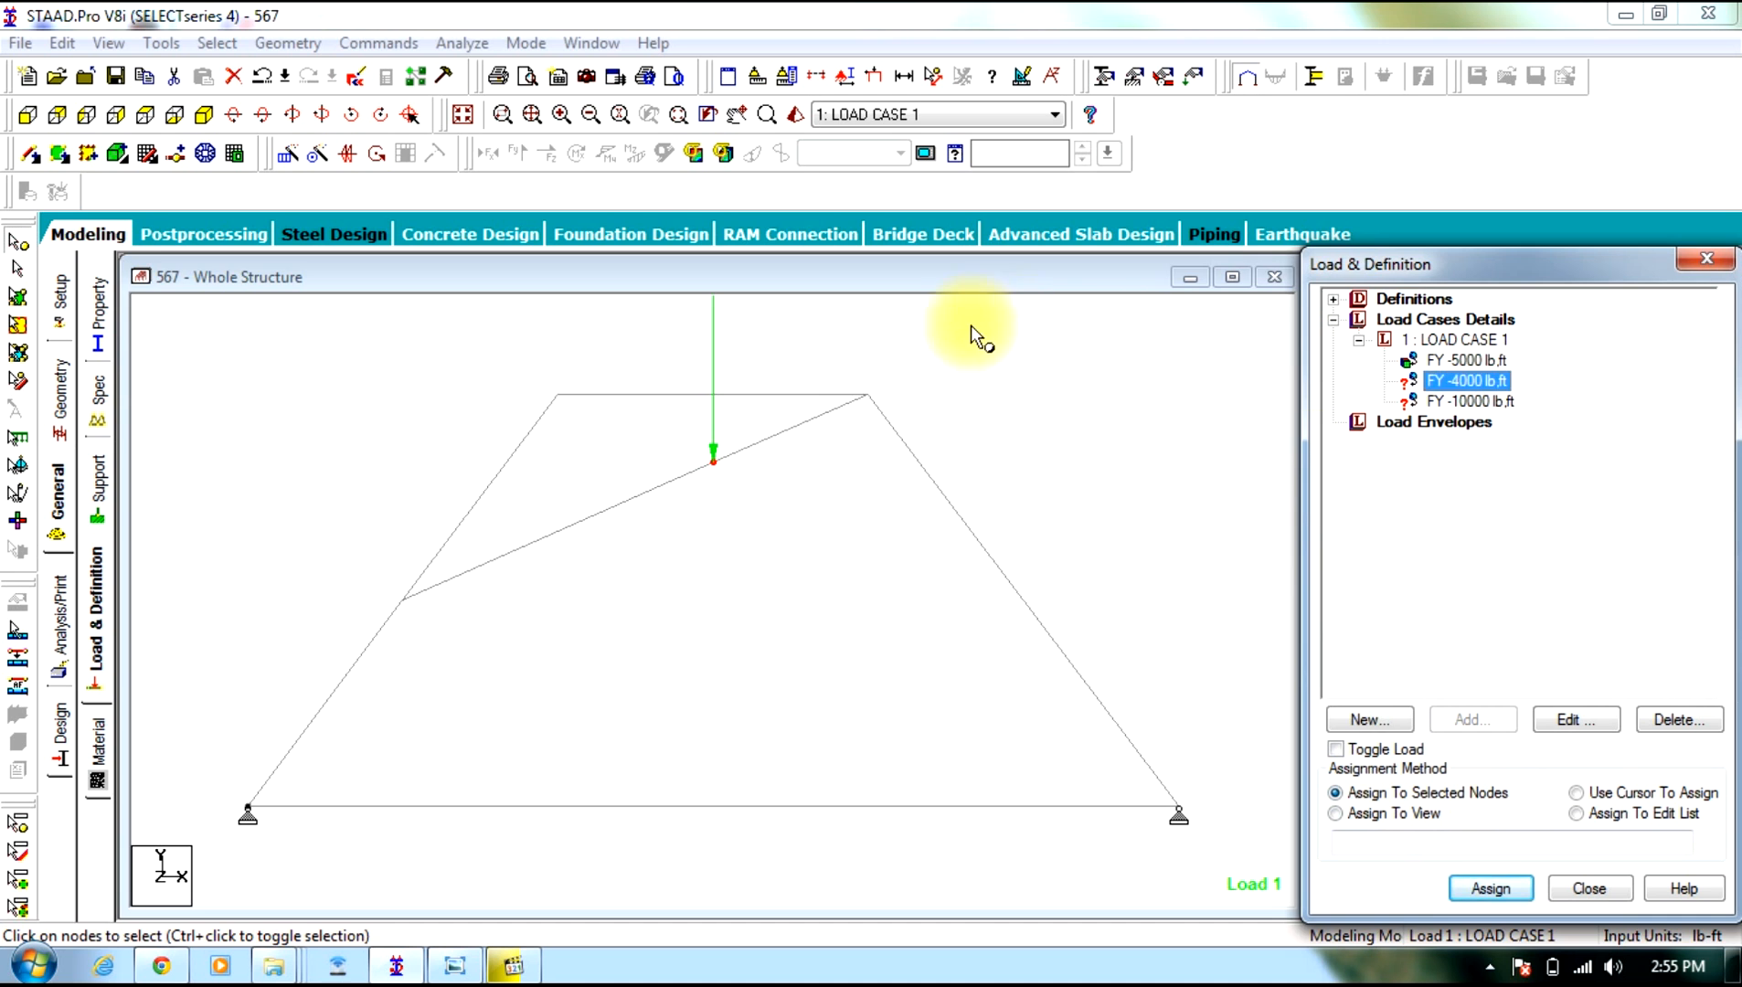
Assign the FY -4000 lb load to top joint D, where the diagonal meets the top chord
drag(971, 324, 831, 444)
click(1470, 793)
click(1491, 891)
click(1472, 653)
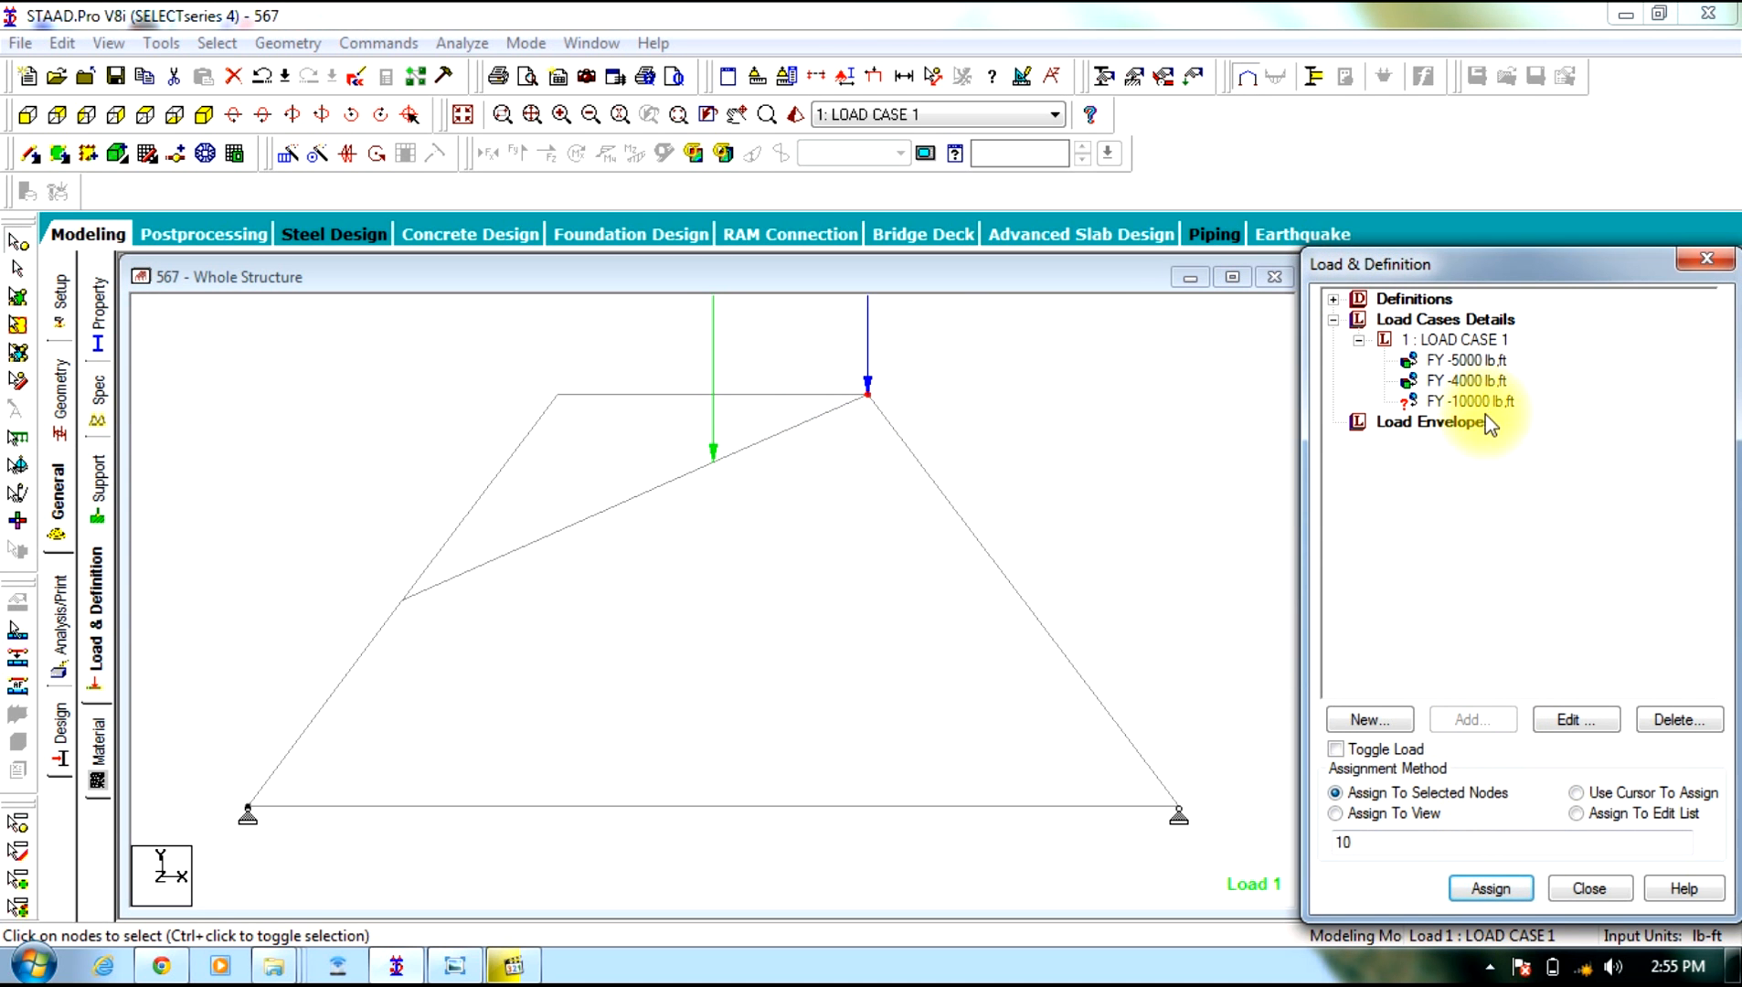
Assign the FY -10000 lb load to top joint C, at the upper end of the inclined member through B
drag(645, 373, 498, 459)
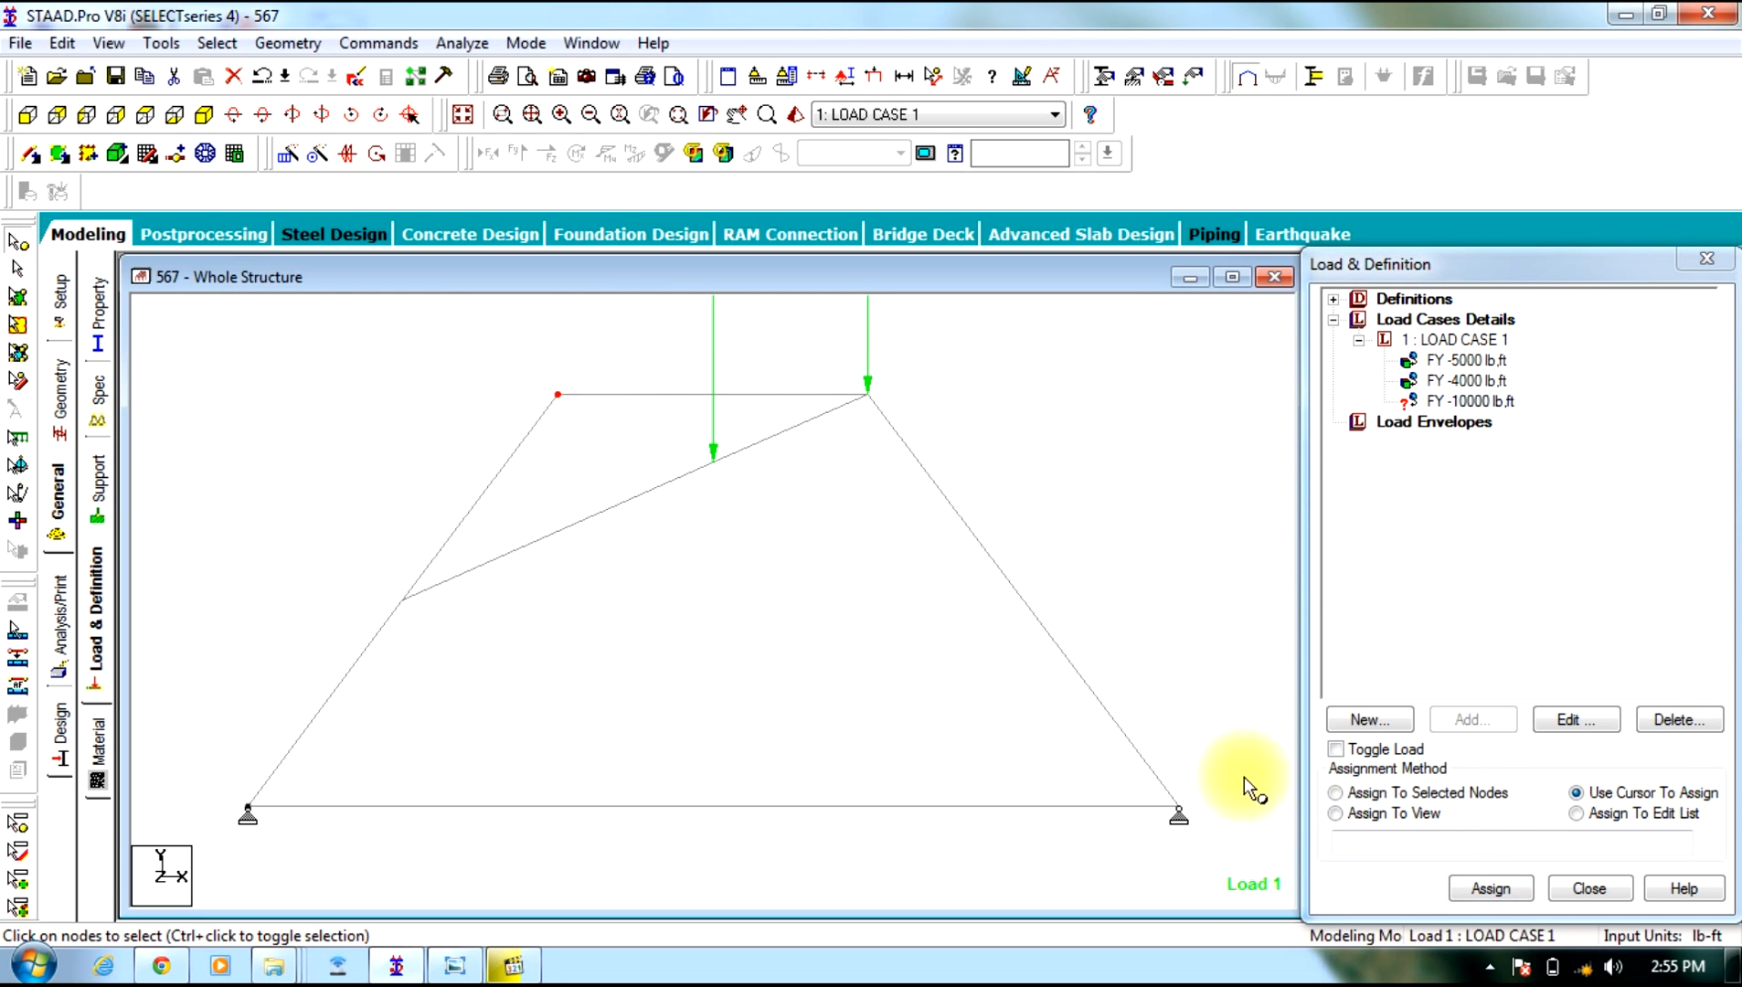
click(1336, 793)
click(1494, 888)
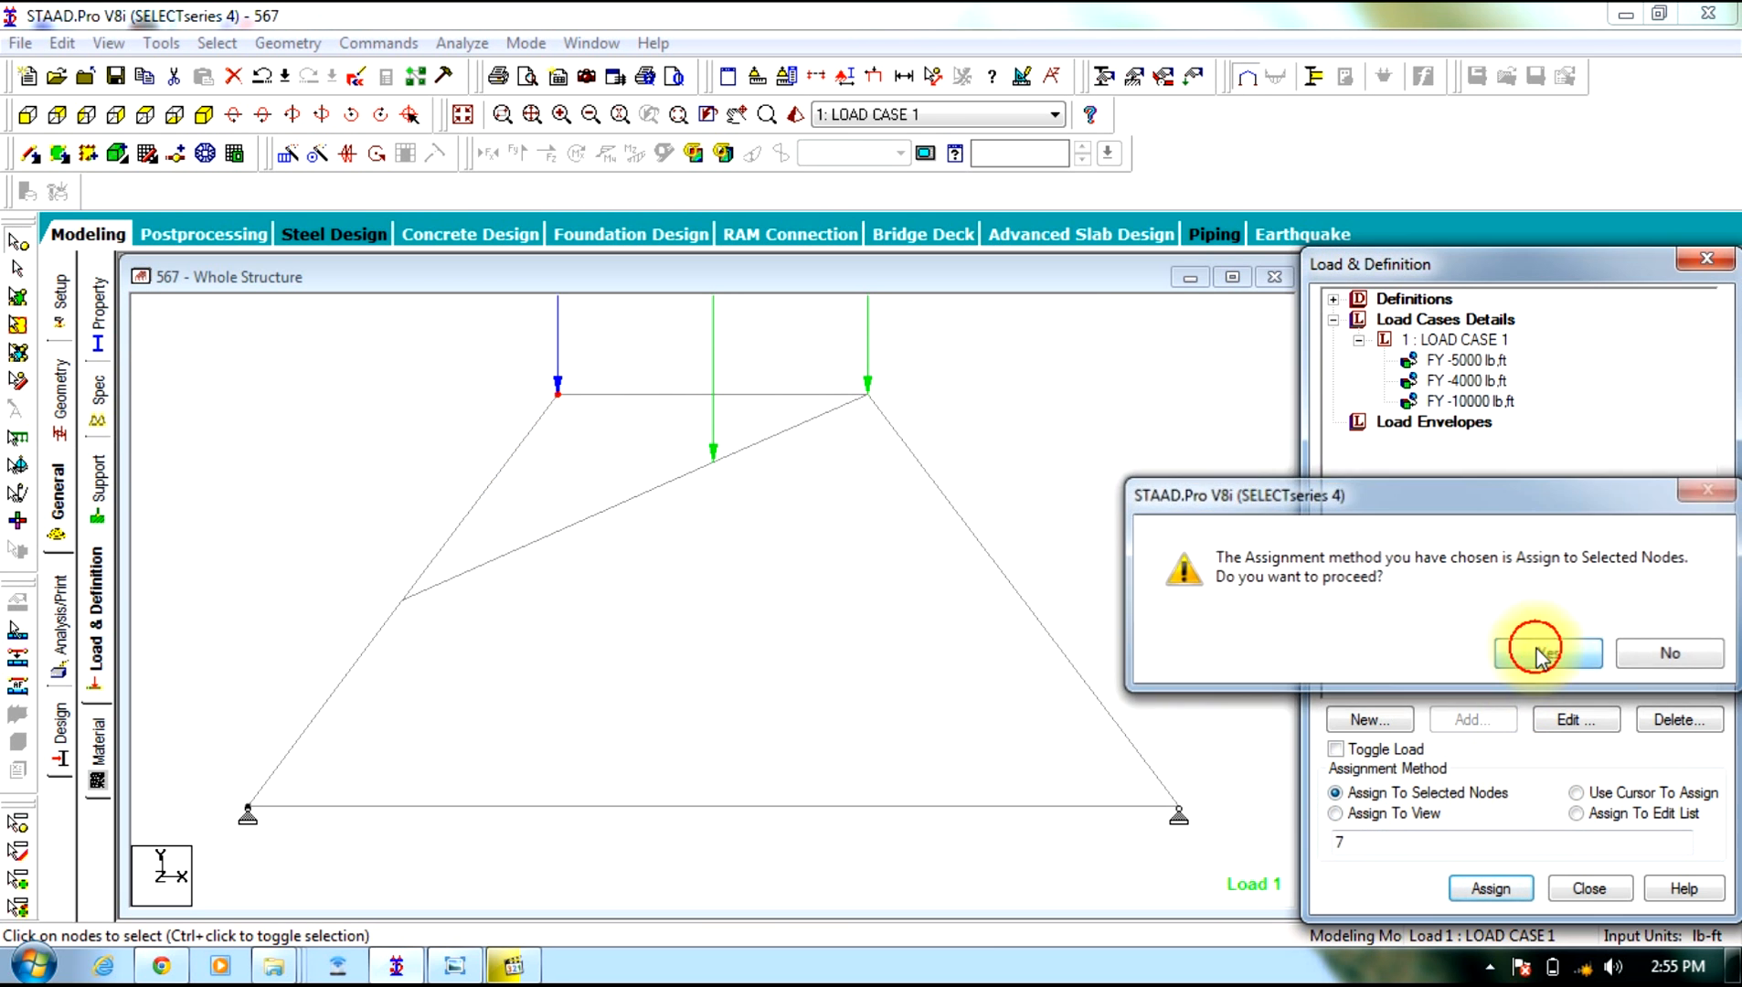
click(1540, 650)
Scale down the displayed load arrows so all three nodal loads fit in the view
click(877, 82)
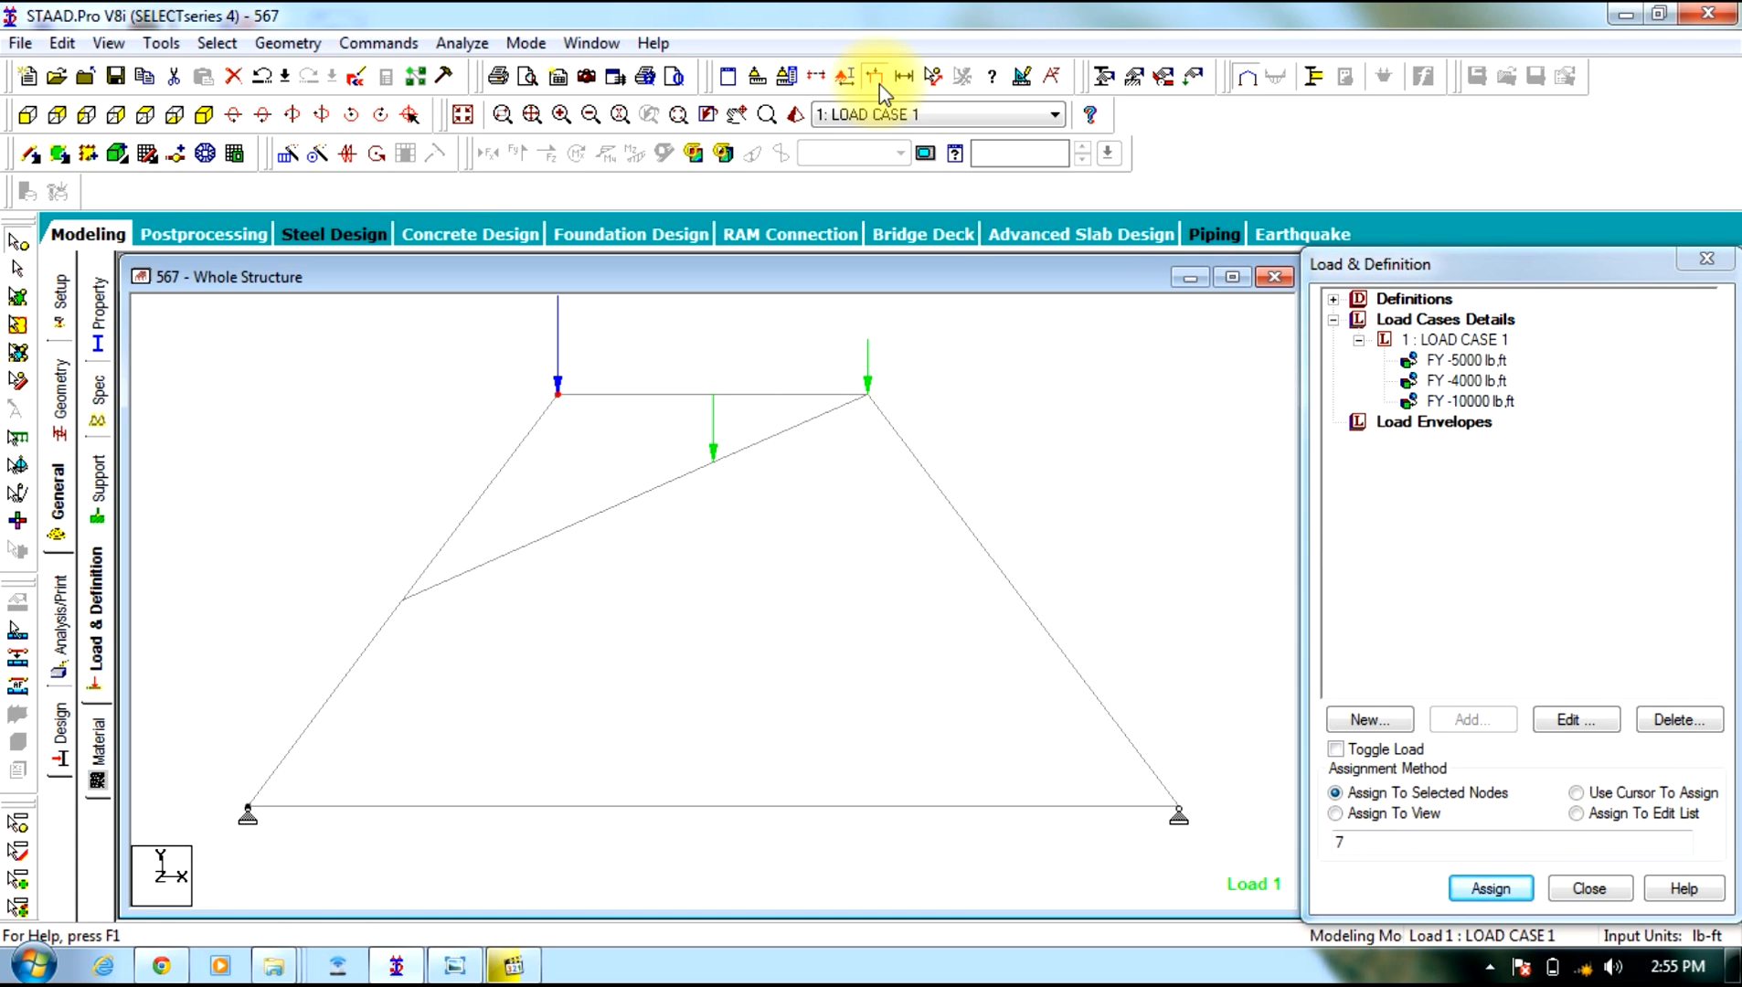
click(880, 84)
scroll(958, 430, down, 4)
middle_drag(960, 431, 964, 469)
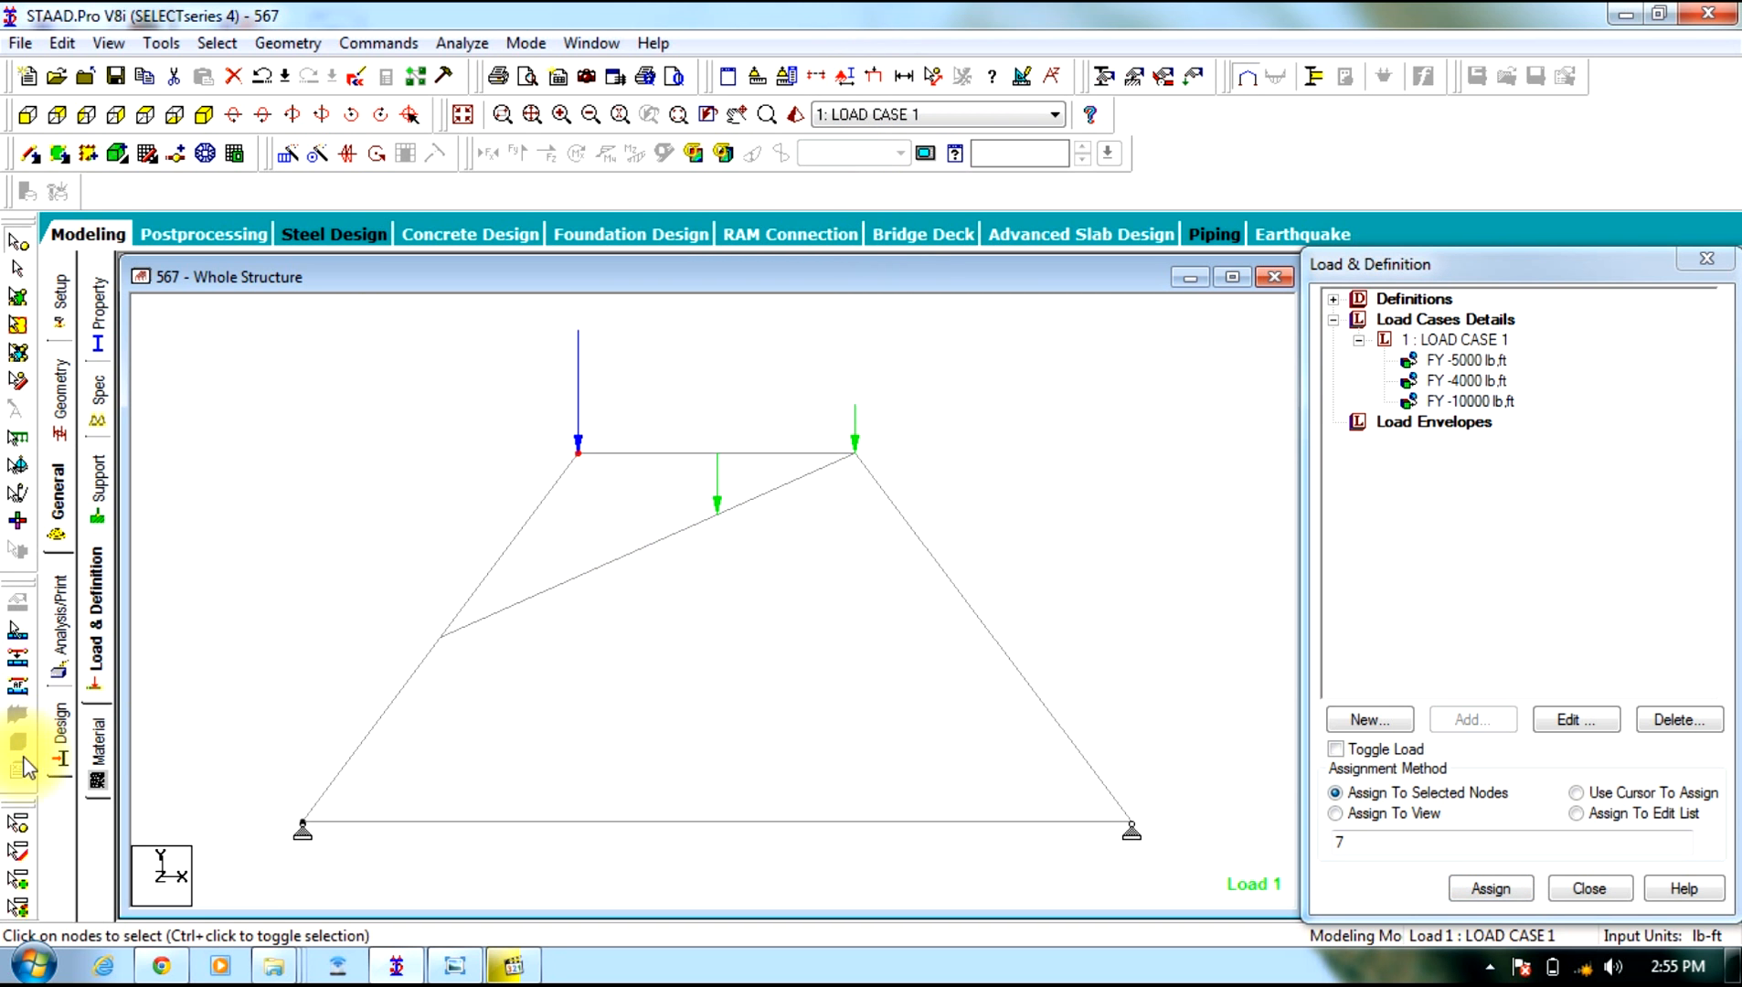
Set the steel design code to IS800 and add the CHECK CODE and TAKE OFF design commands
click(59, 731)
click(1645, 302)
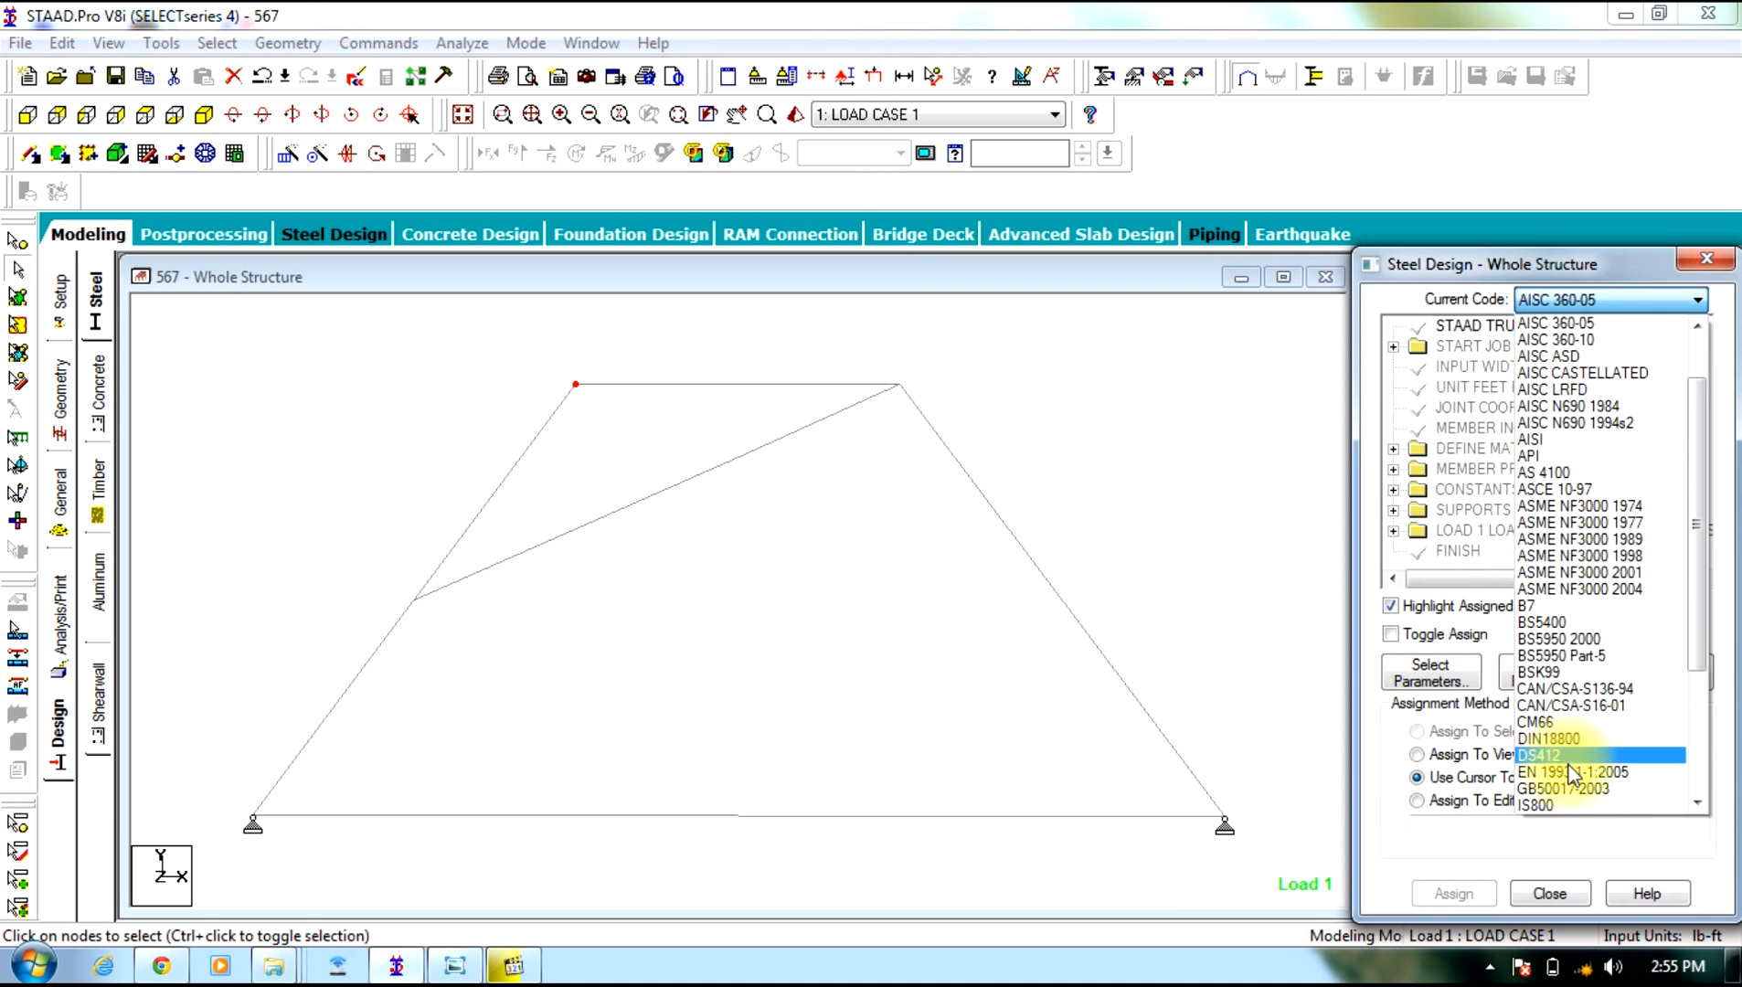
click(1535, 804)
click(1659, 664)
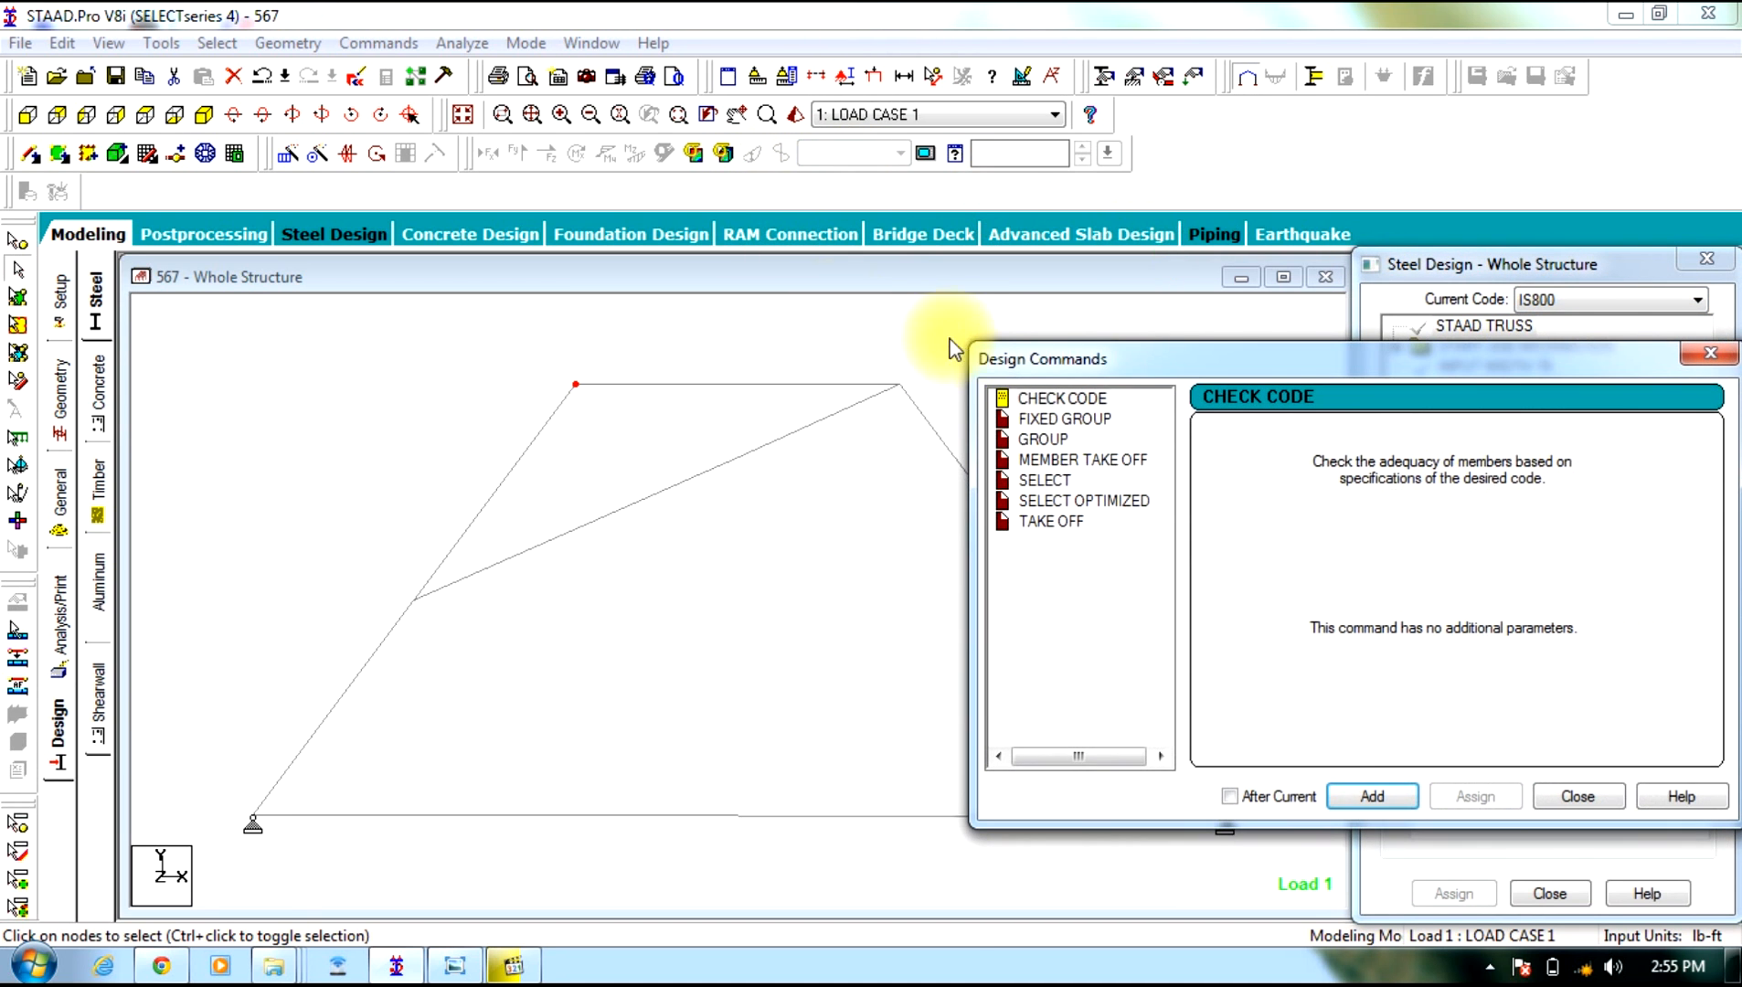
click(1052, 398)
click(1371, 797)
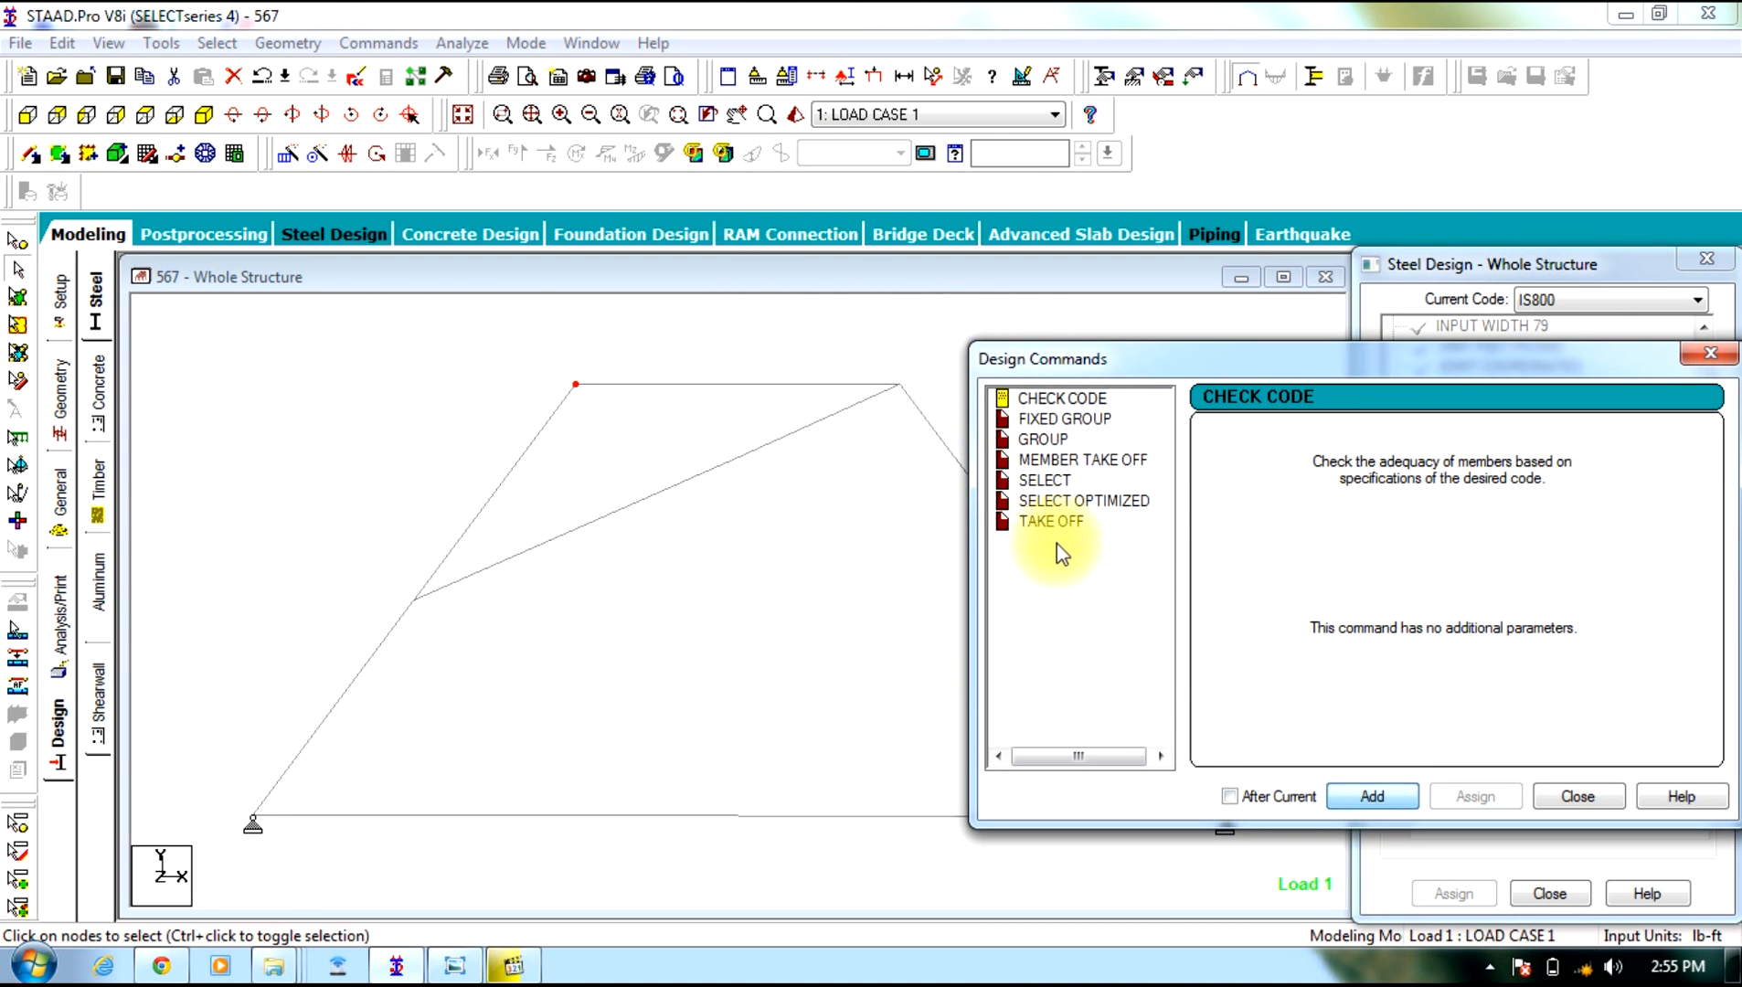
click(1051, 521)
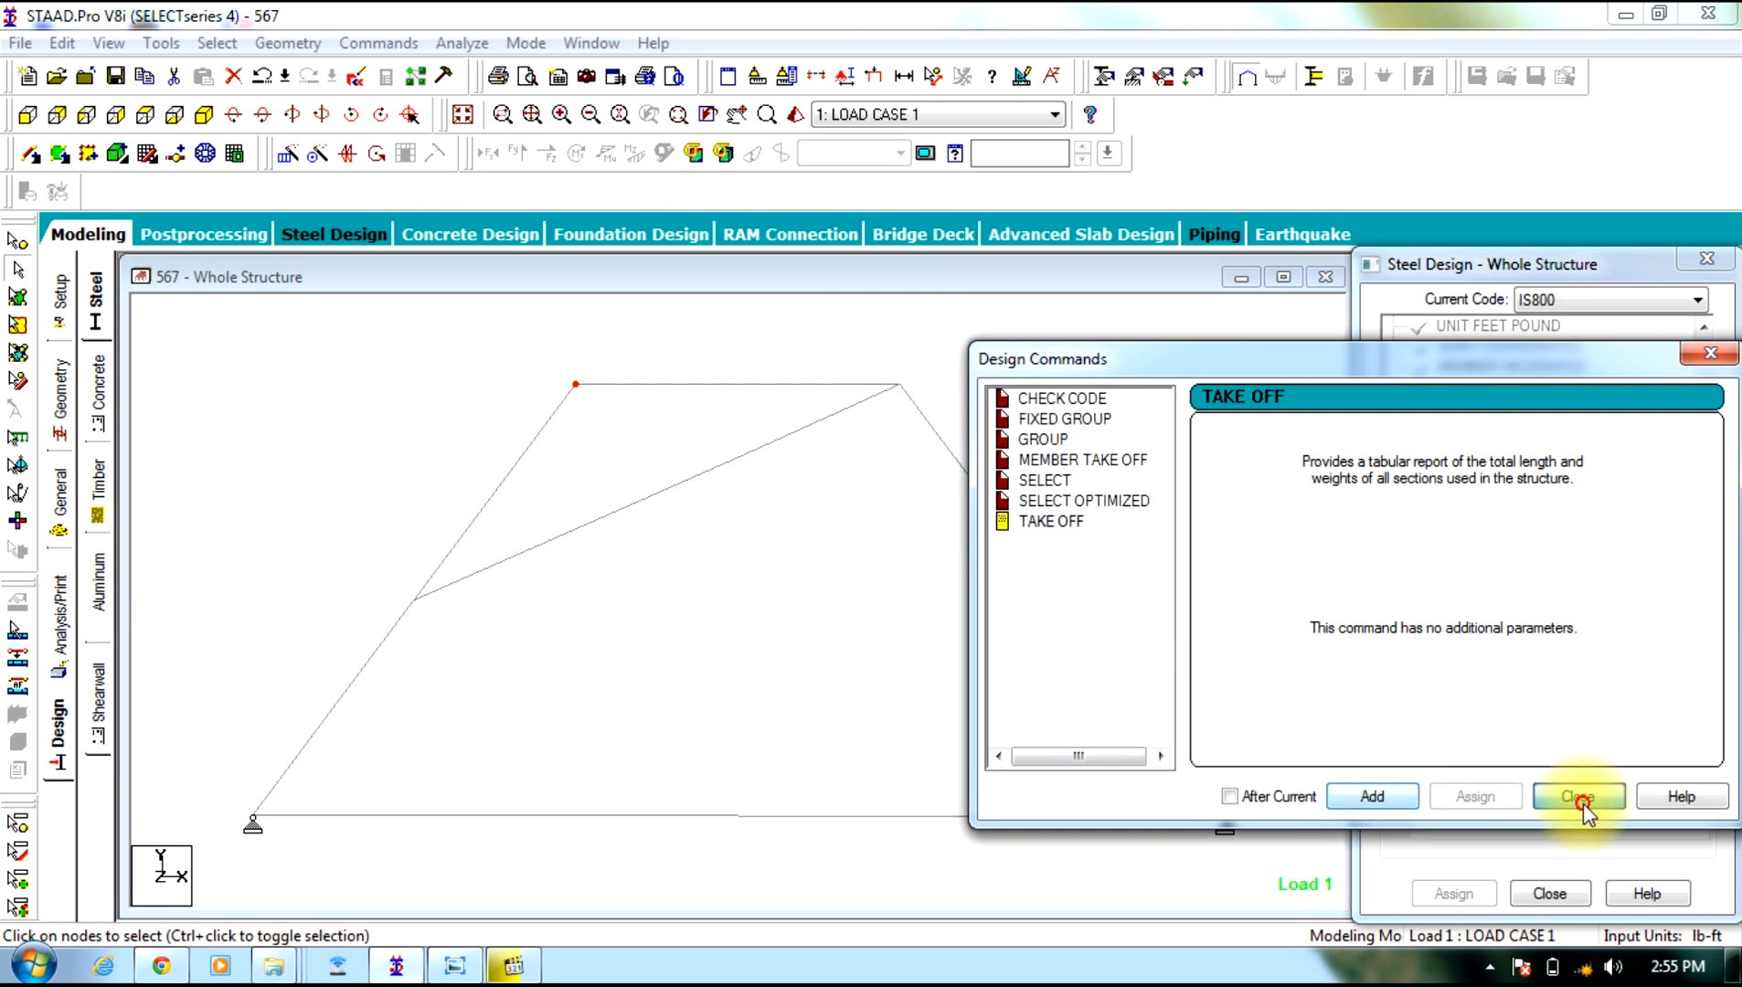
click(1579, 798)
Assign the CHECK CODE command to all members of the truss
scroll(1703, 549, down, 2)
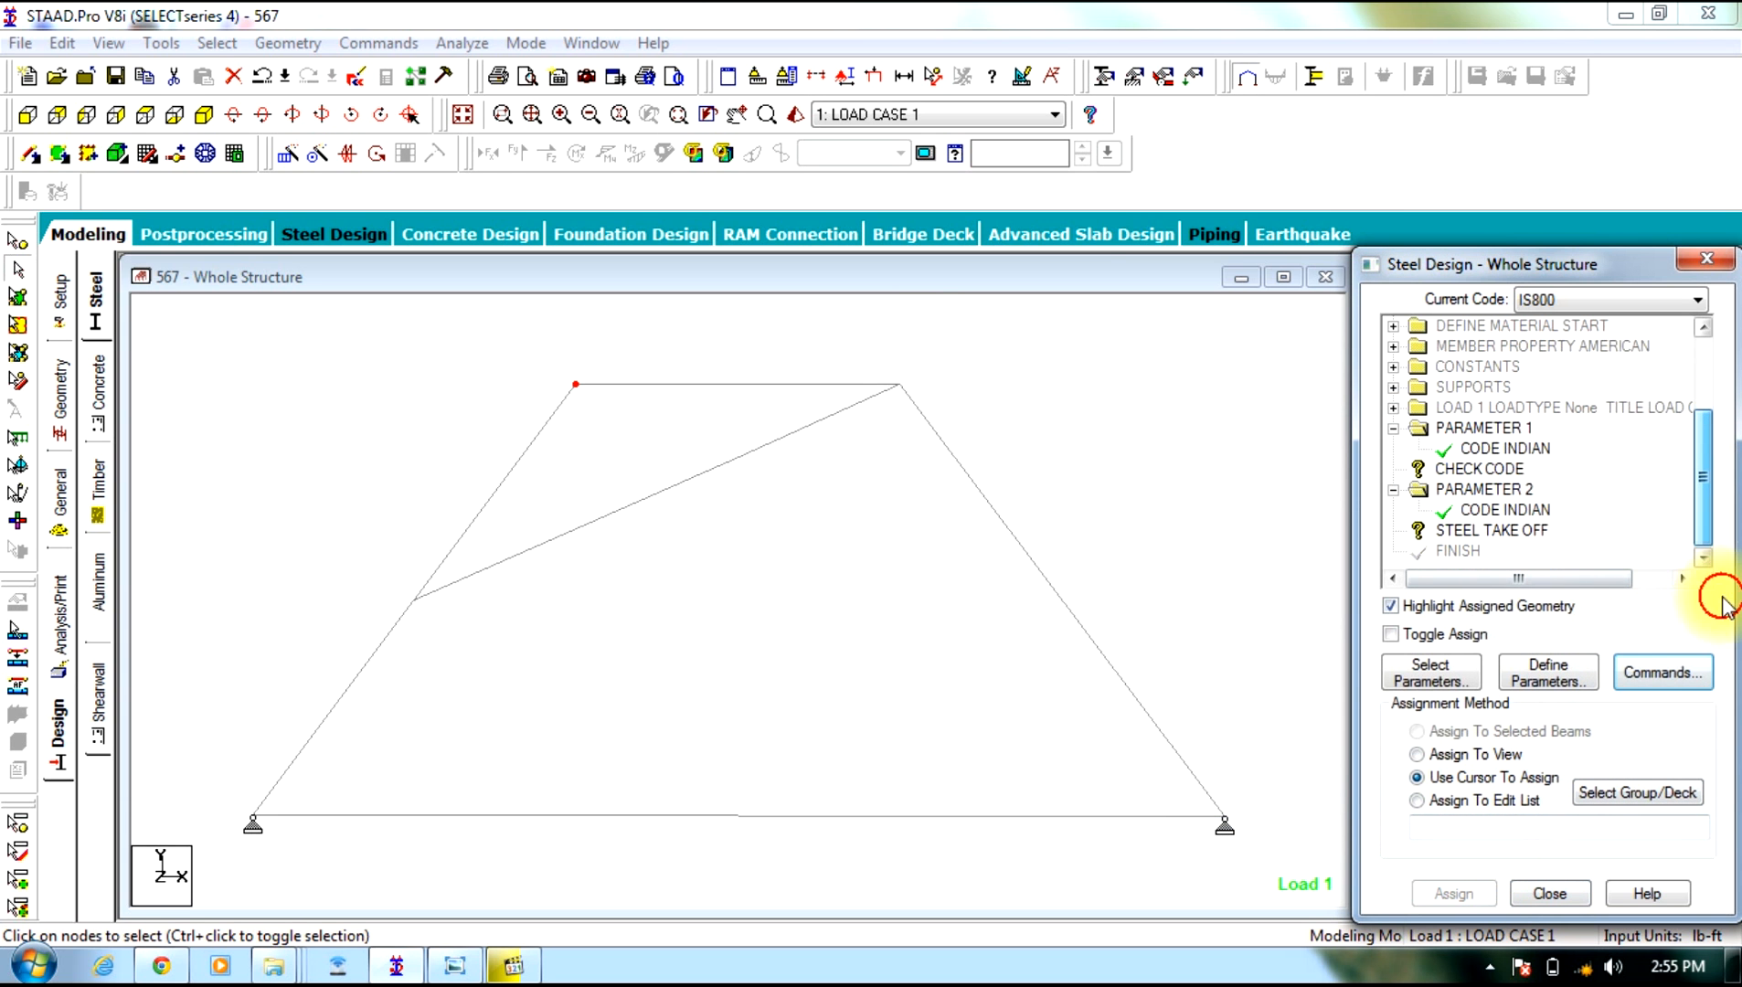
click(1508, 472)
click(1252, 344)
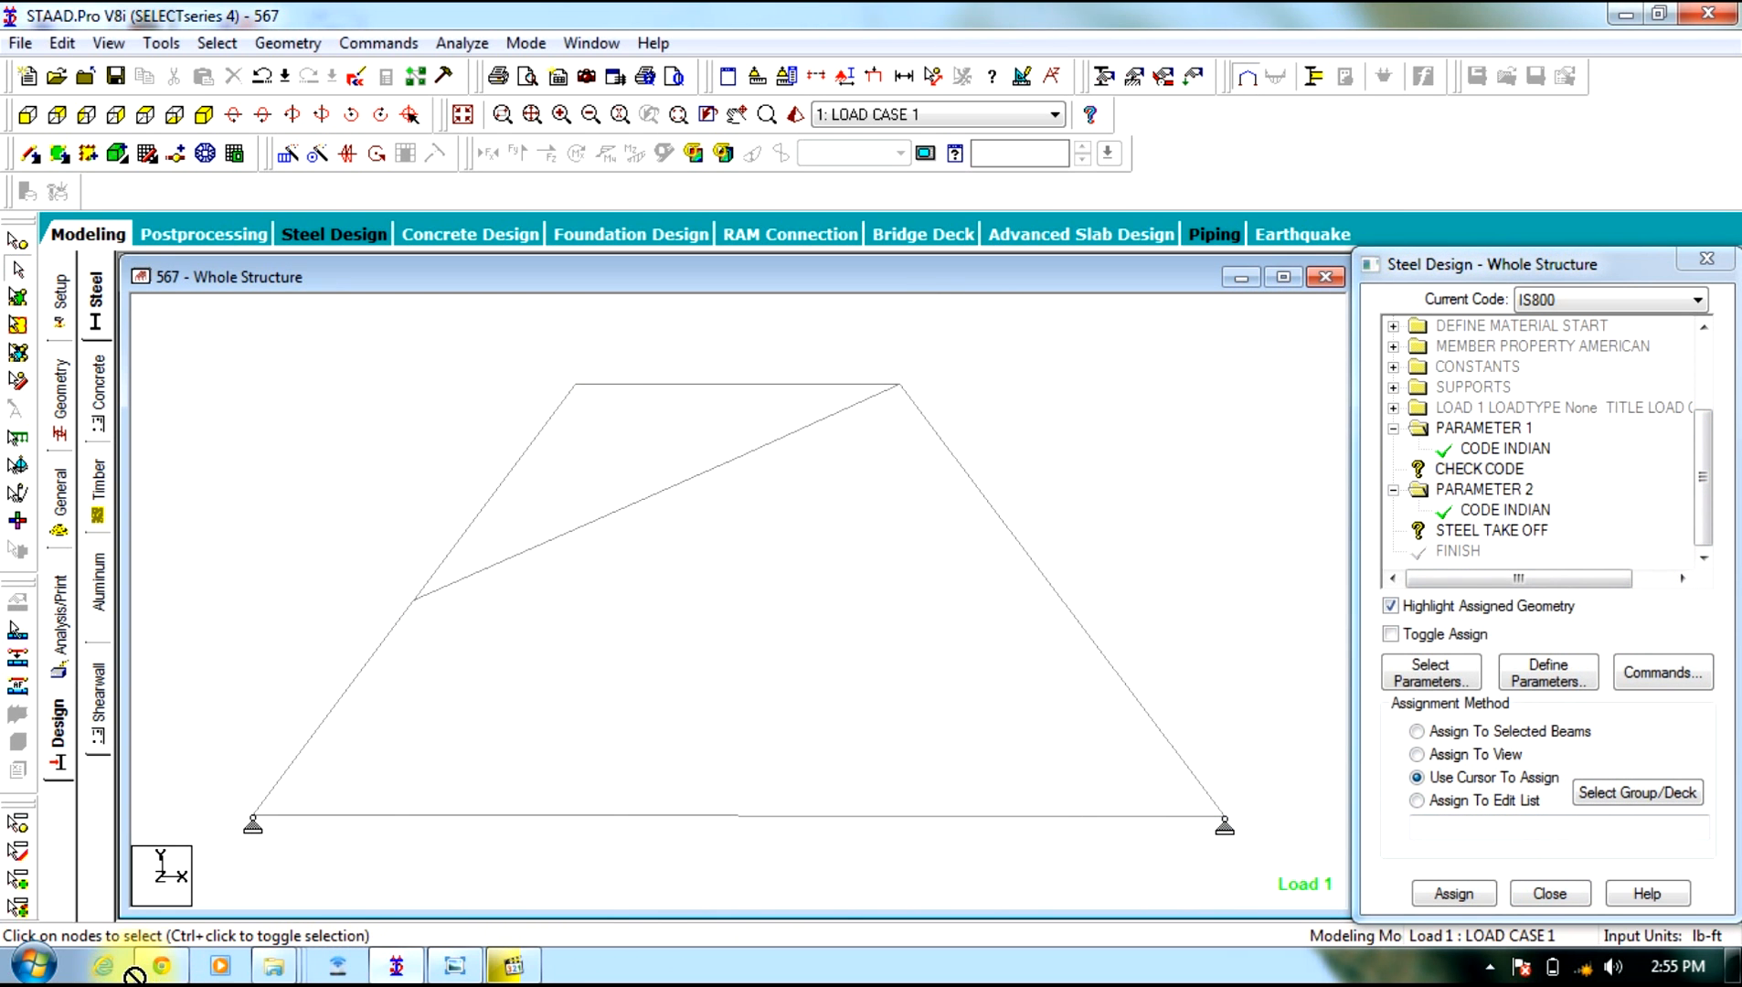
drag(135, 977, 136, 976)
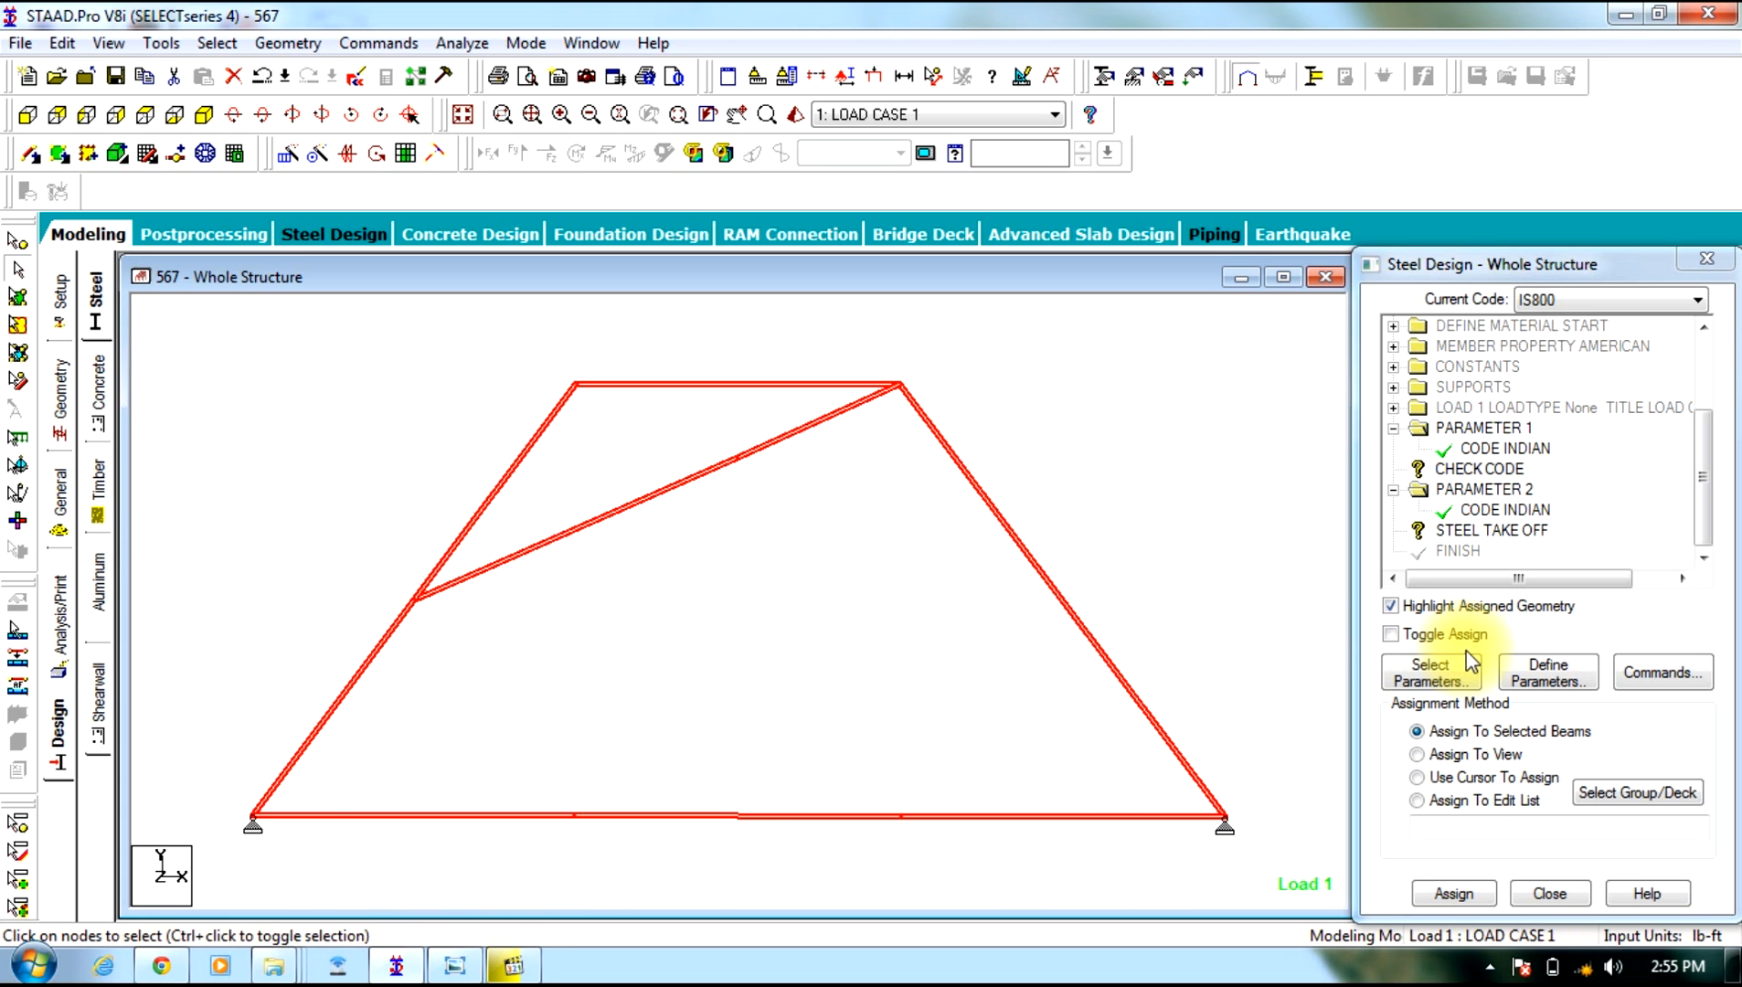
click(1471, 894)
click(1546, 652)
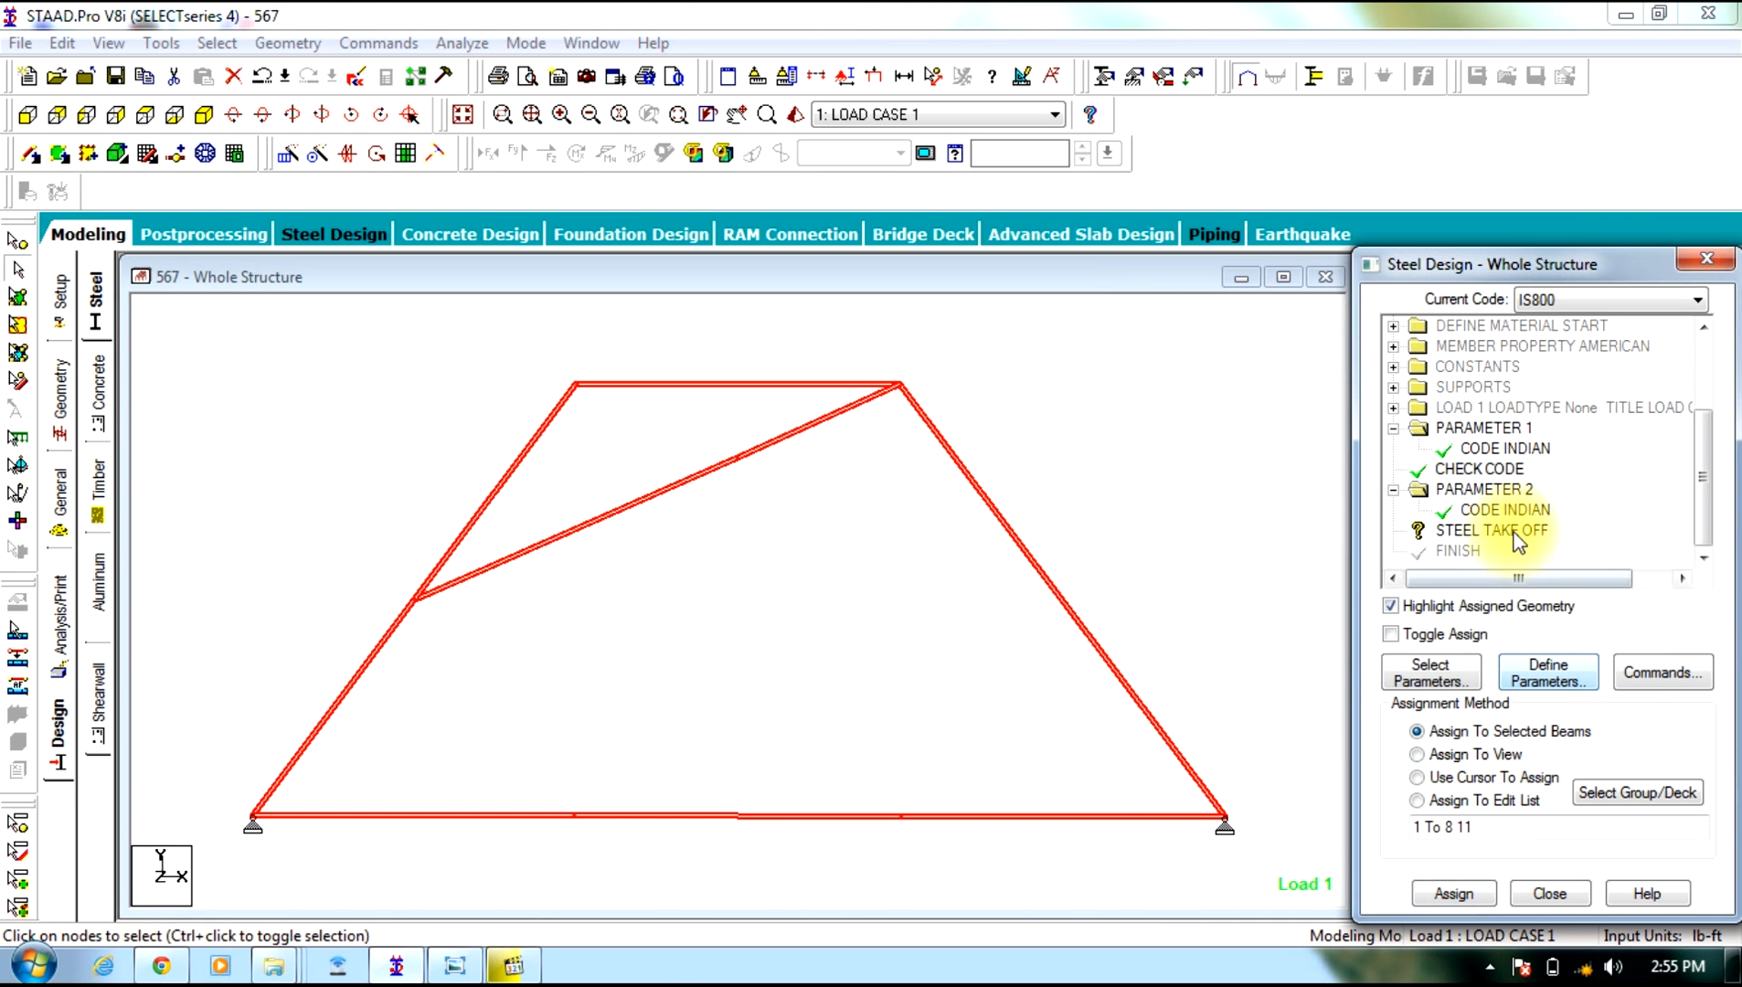
Assign the STEEL TAKE OFF command to all members of the truss
click(1499, 532)
click(1257, 553)
drag(1300, 326, 13, 976)
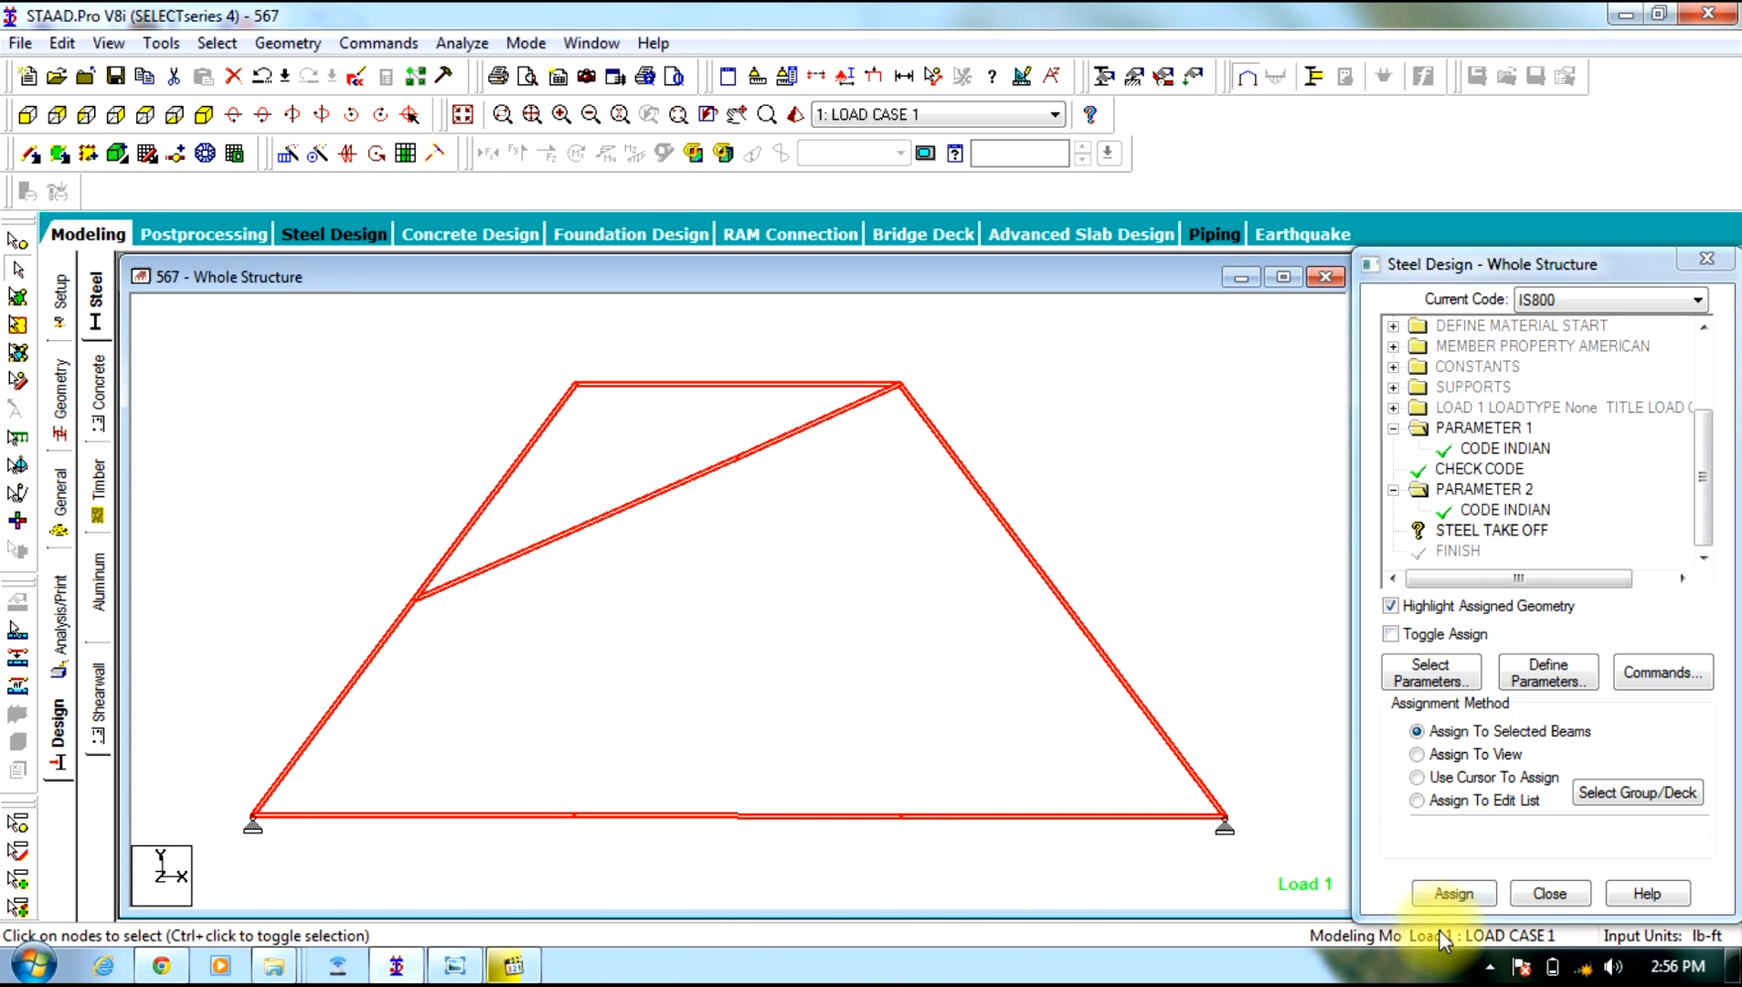
click(1452, 892)
click(1451, 653)
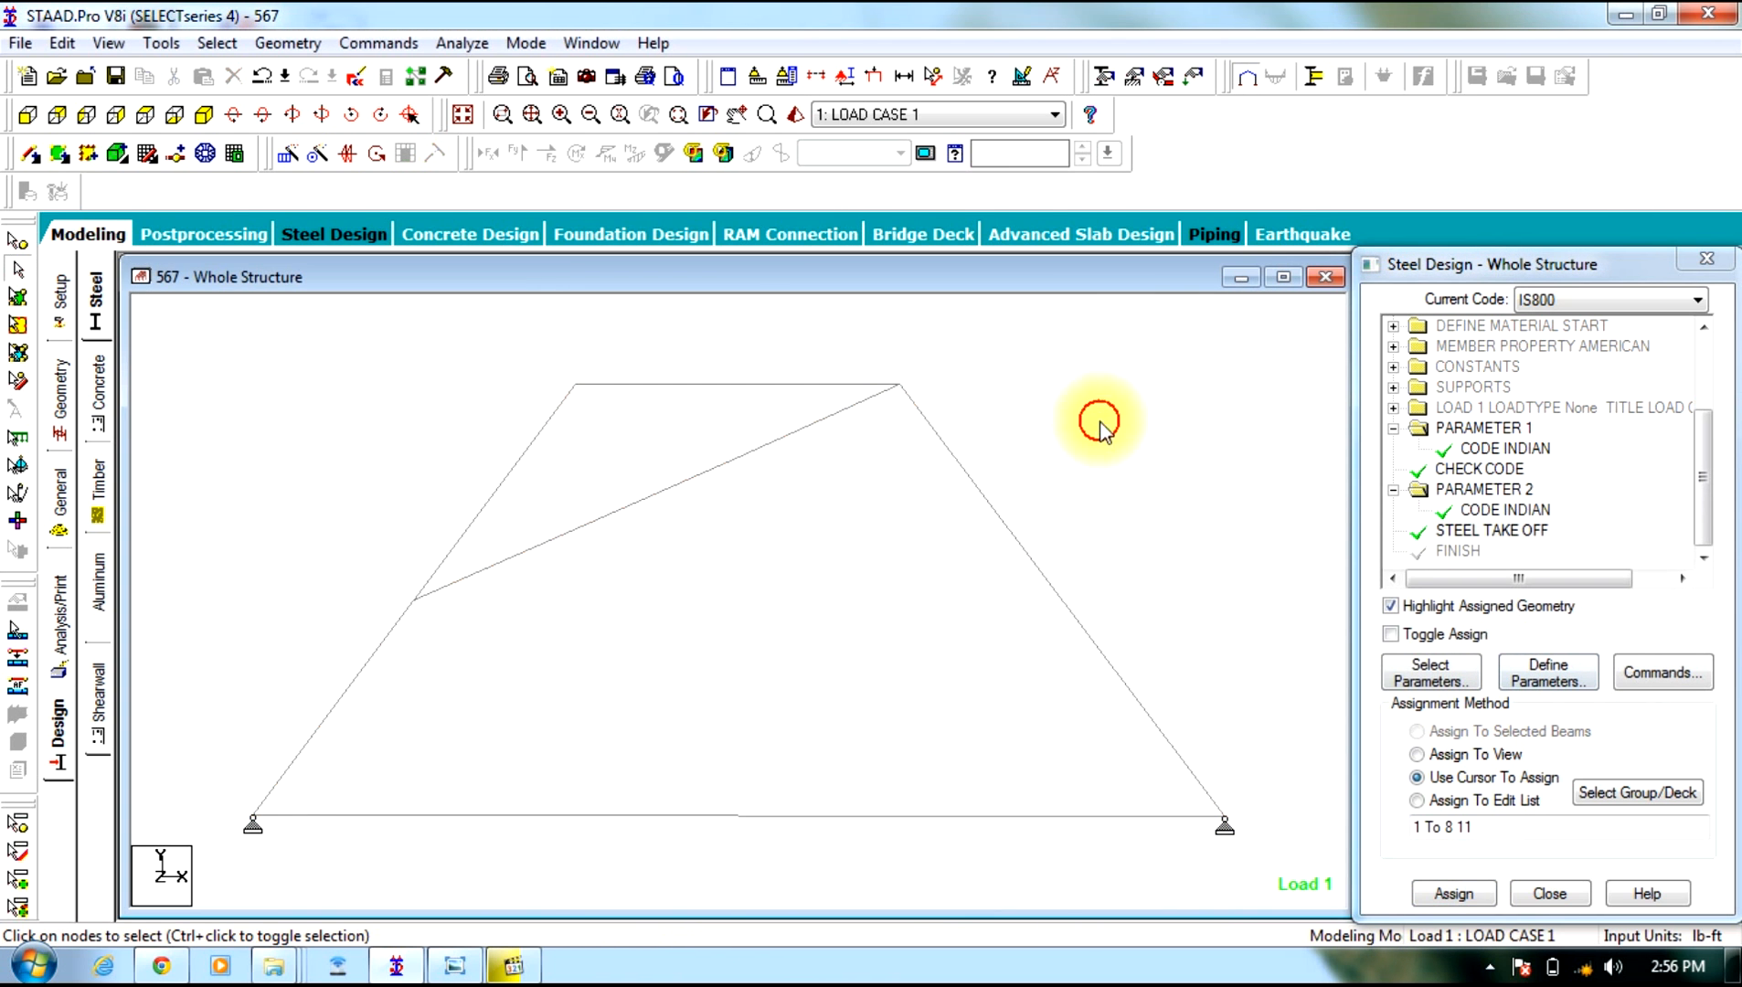
Add the Perform Analysis command with the No Print option
click(71, 590)
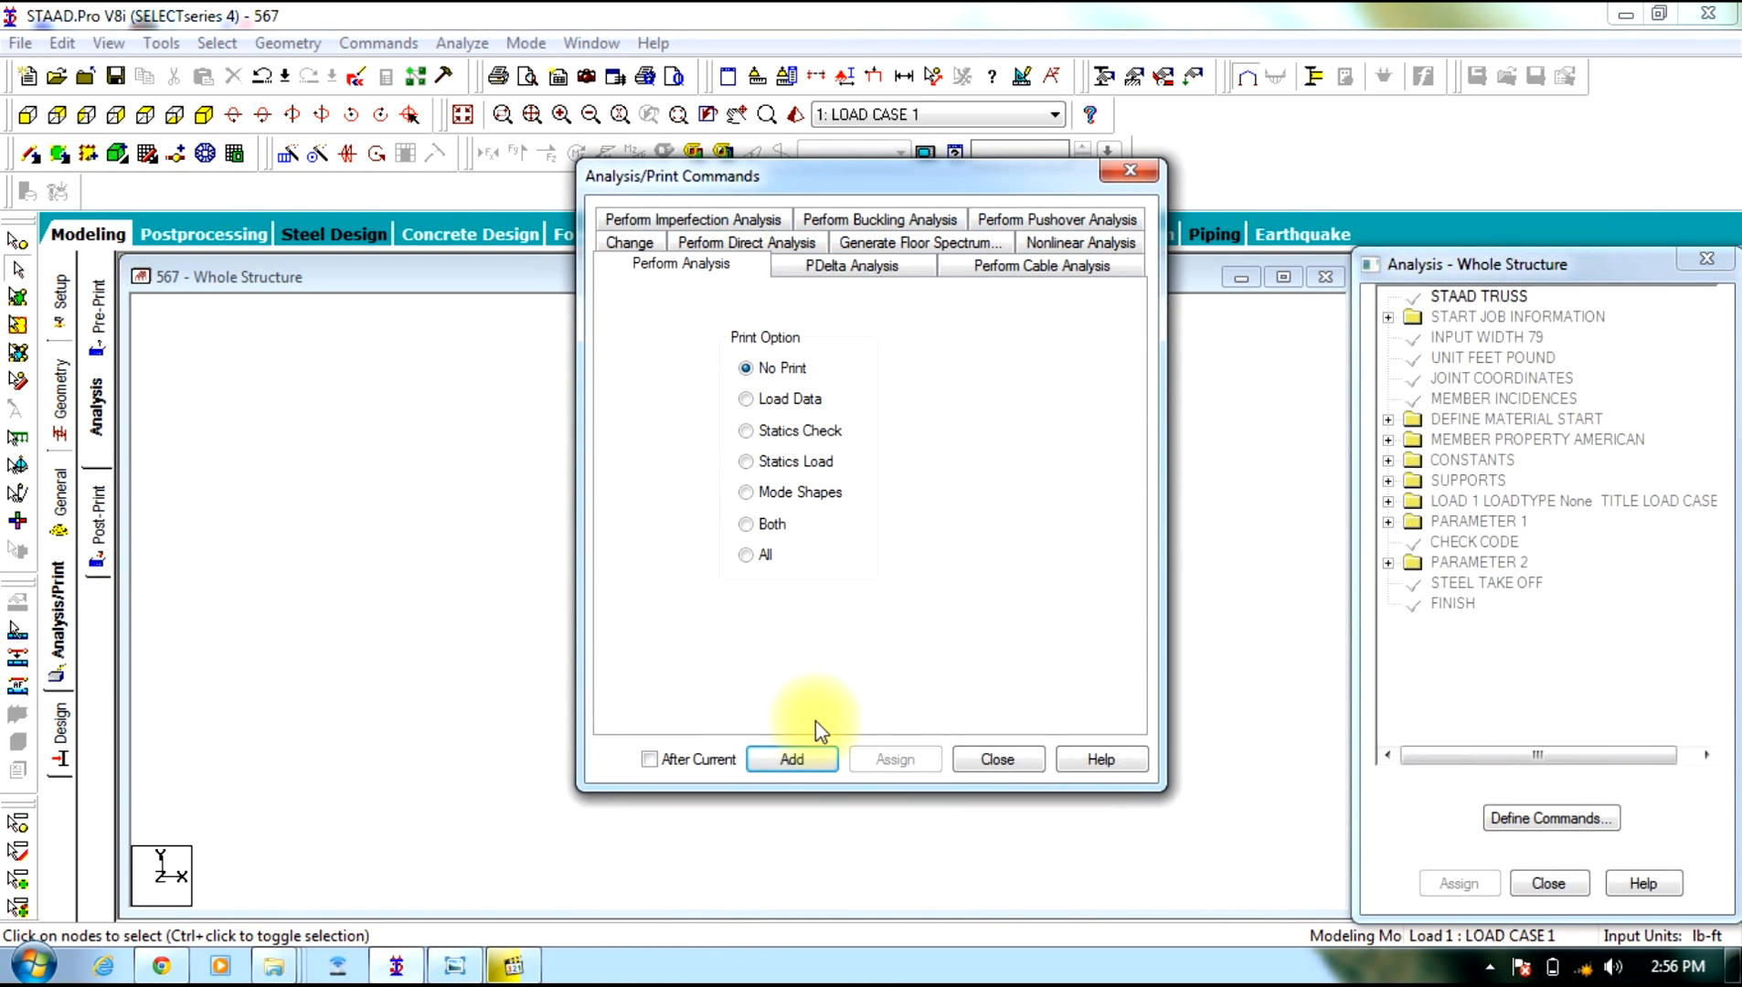
click(793, 759)
click(1015, 759)
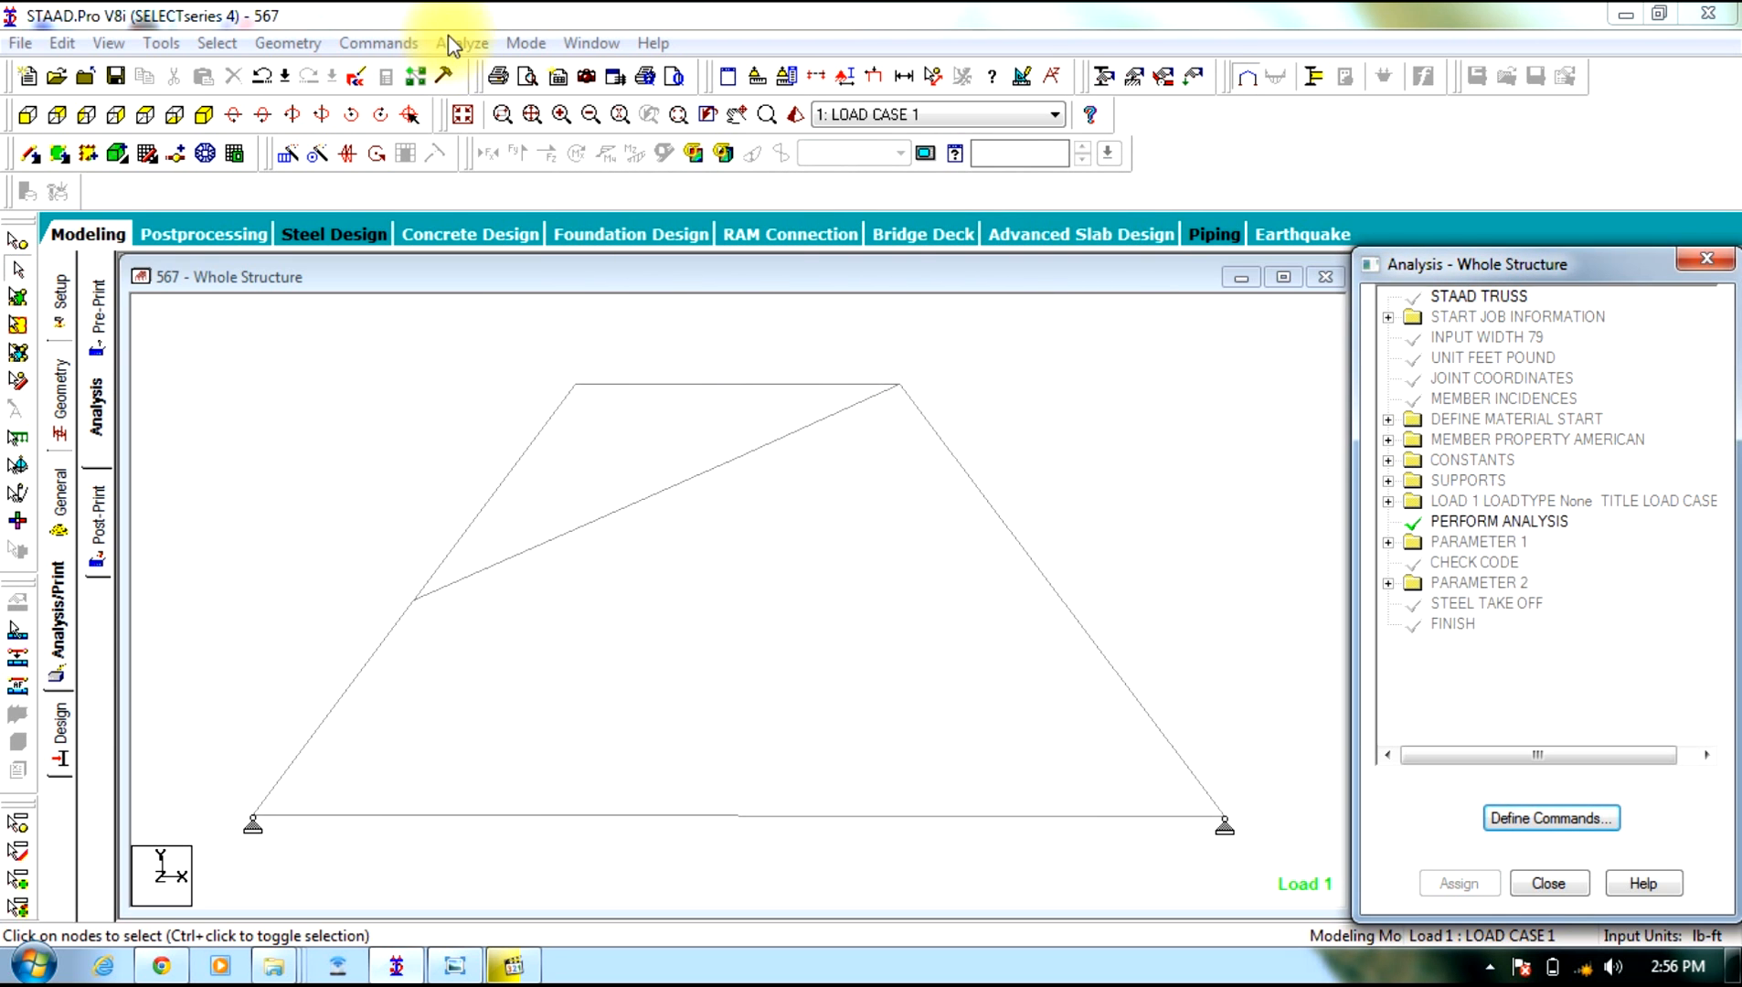
Save the modified structure, run the analysis and design, and stay in modeling mode
click(453, 43)
click(485, 66)
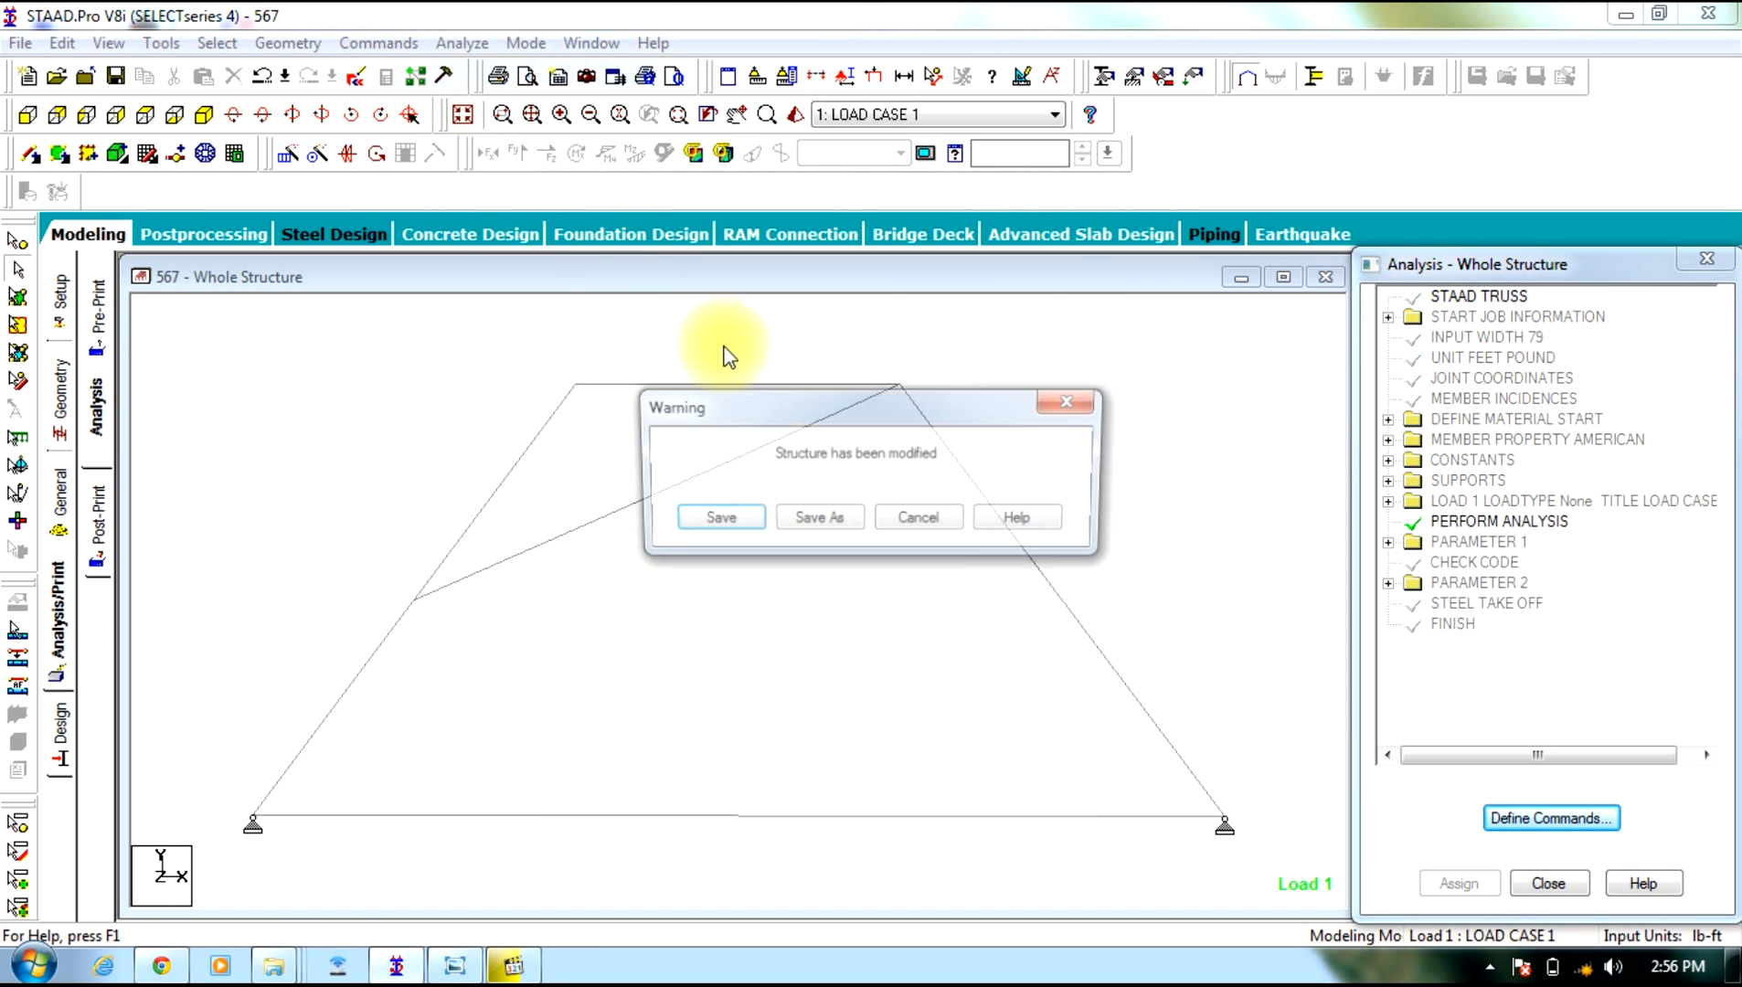
click(722, 517)
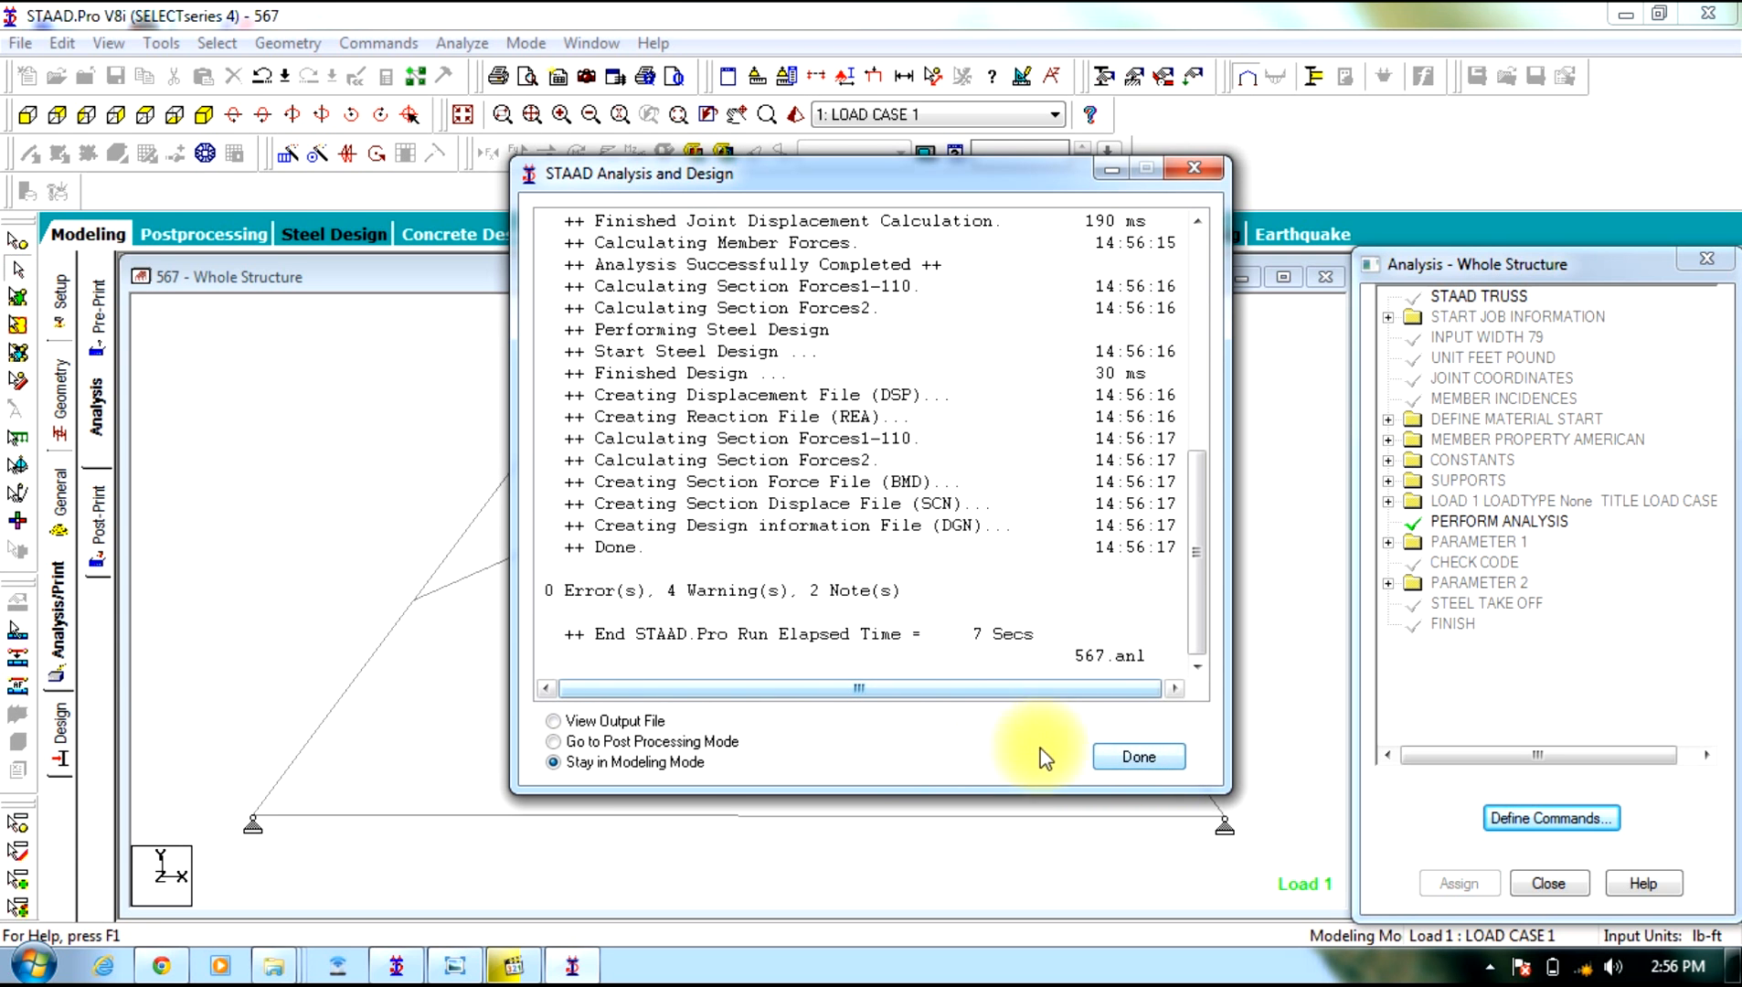
click(1136, 760)
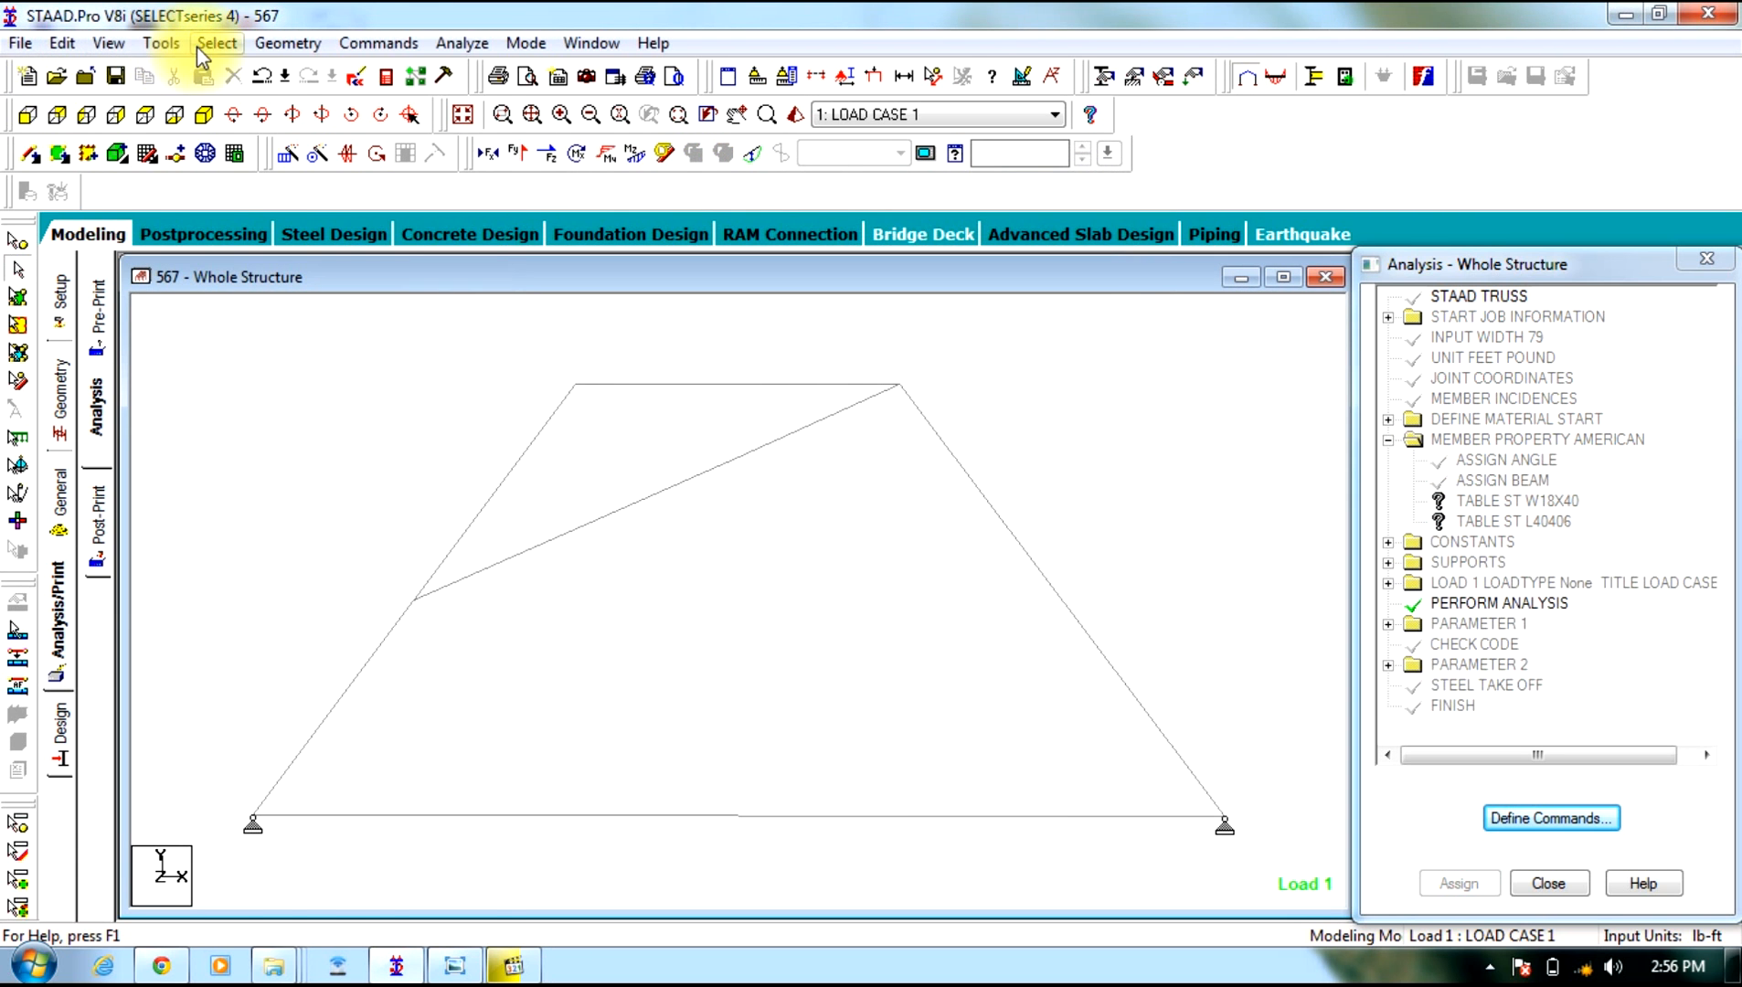
Check the design for failed members by selecting all failed beams
click(212, 43)
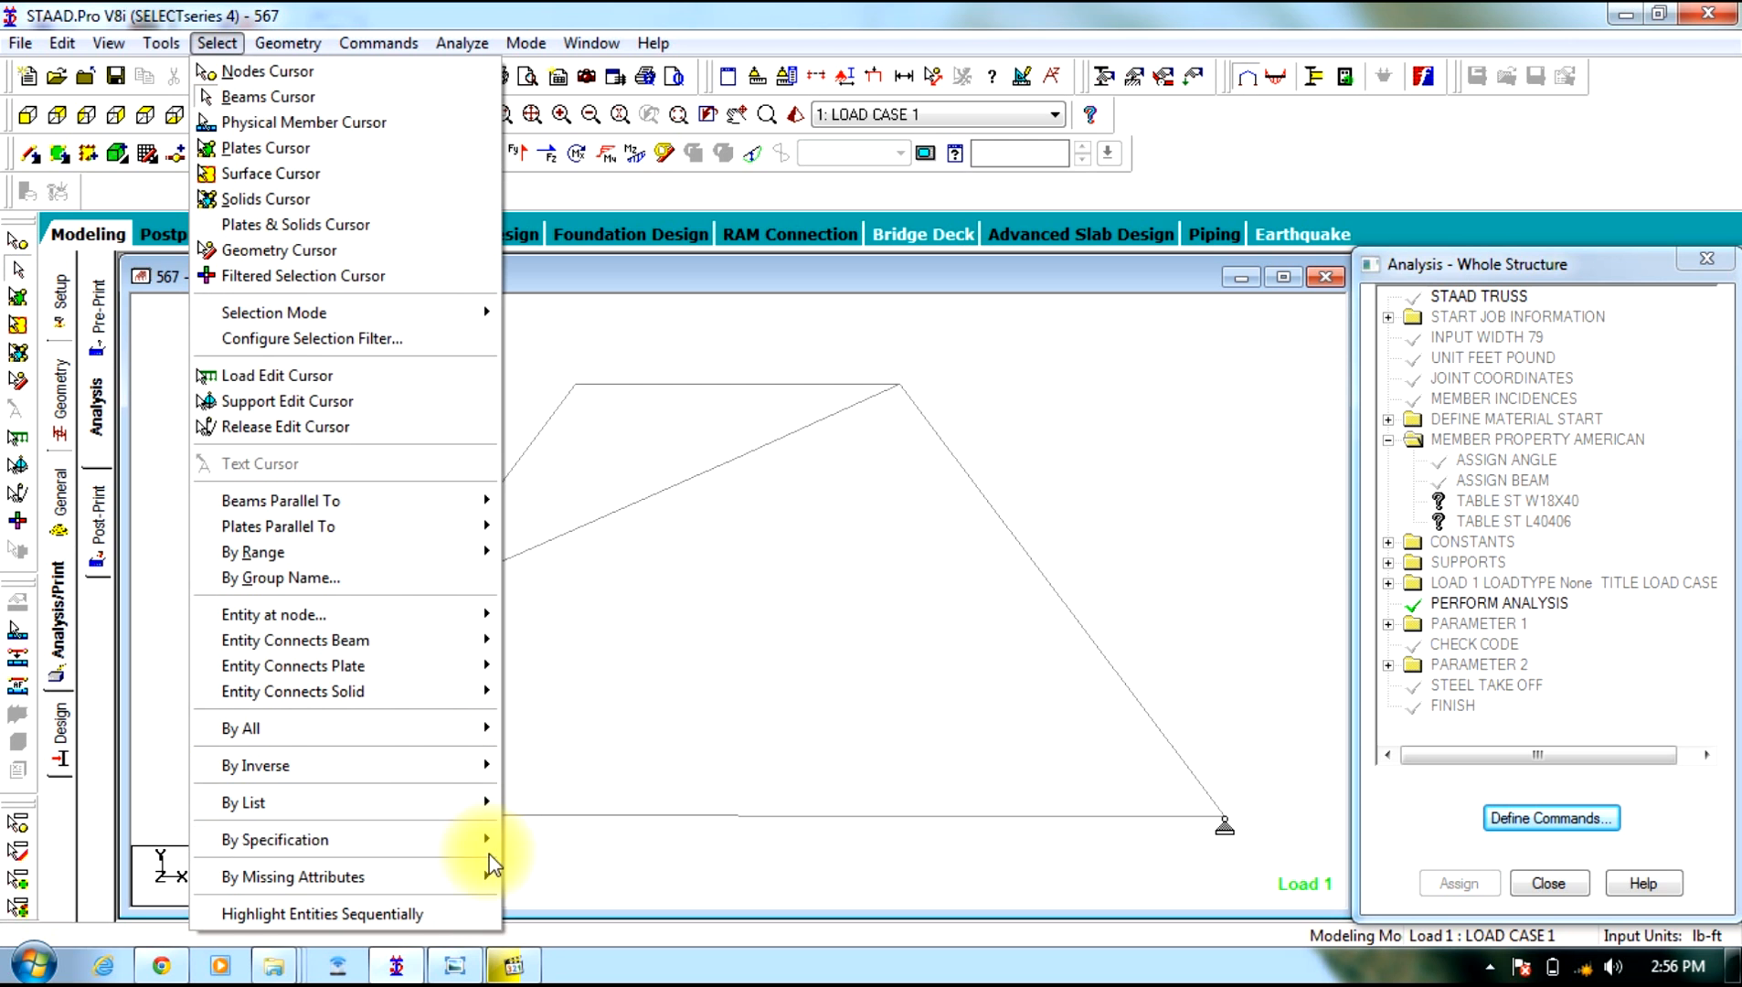
mouse_move(481, 837)
click(583, 711)
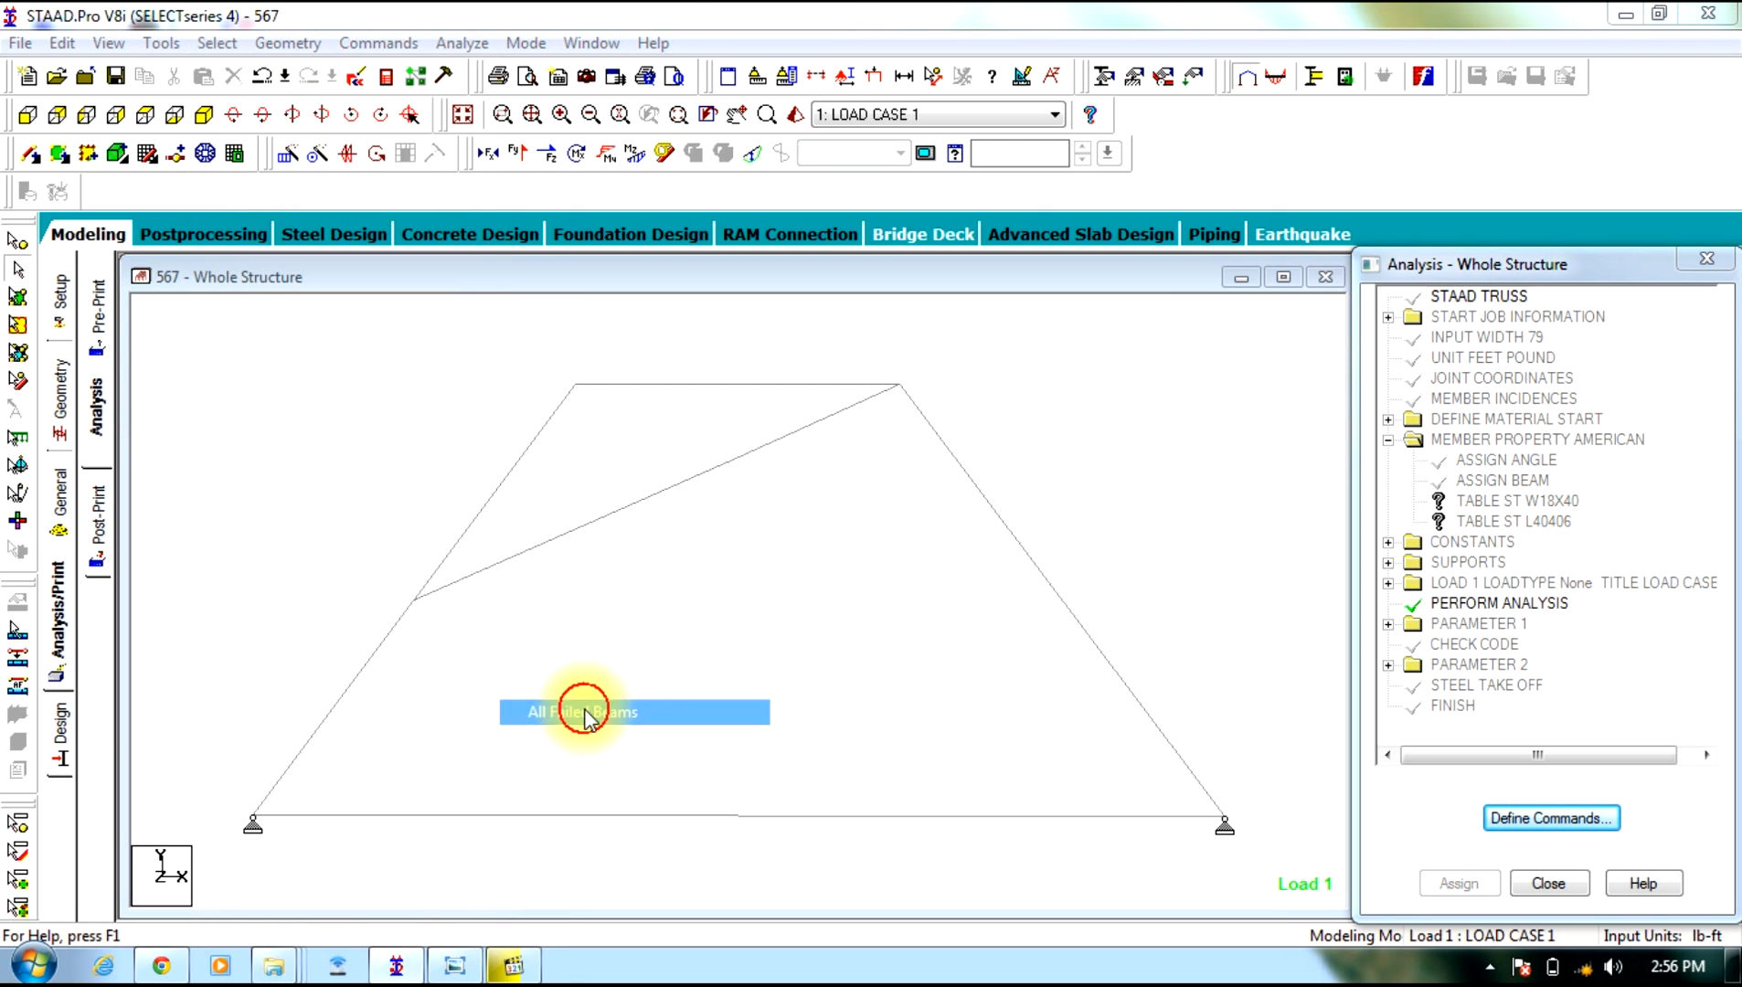
click(1017, 546)
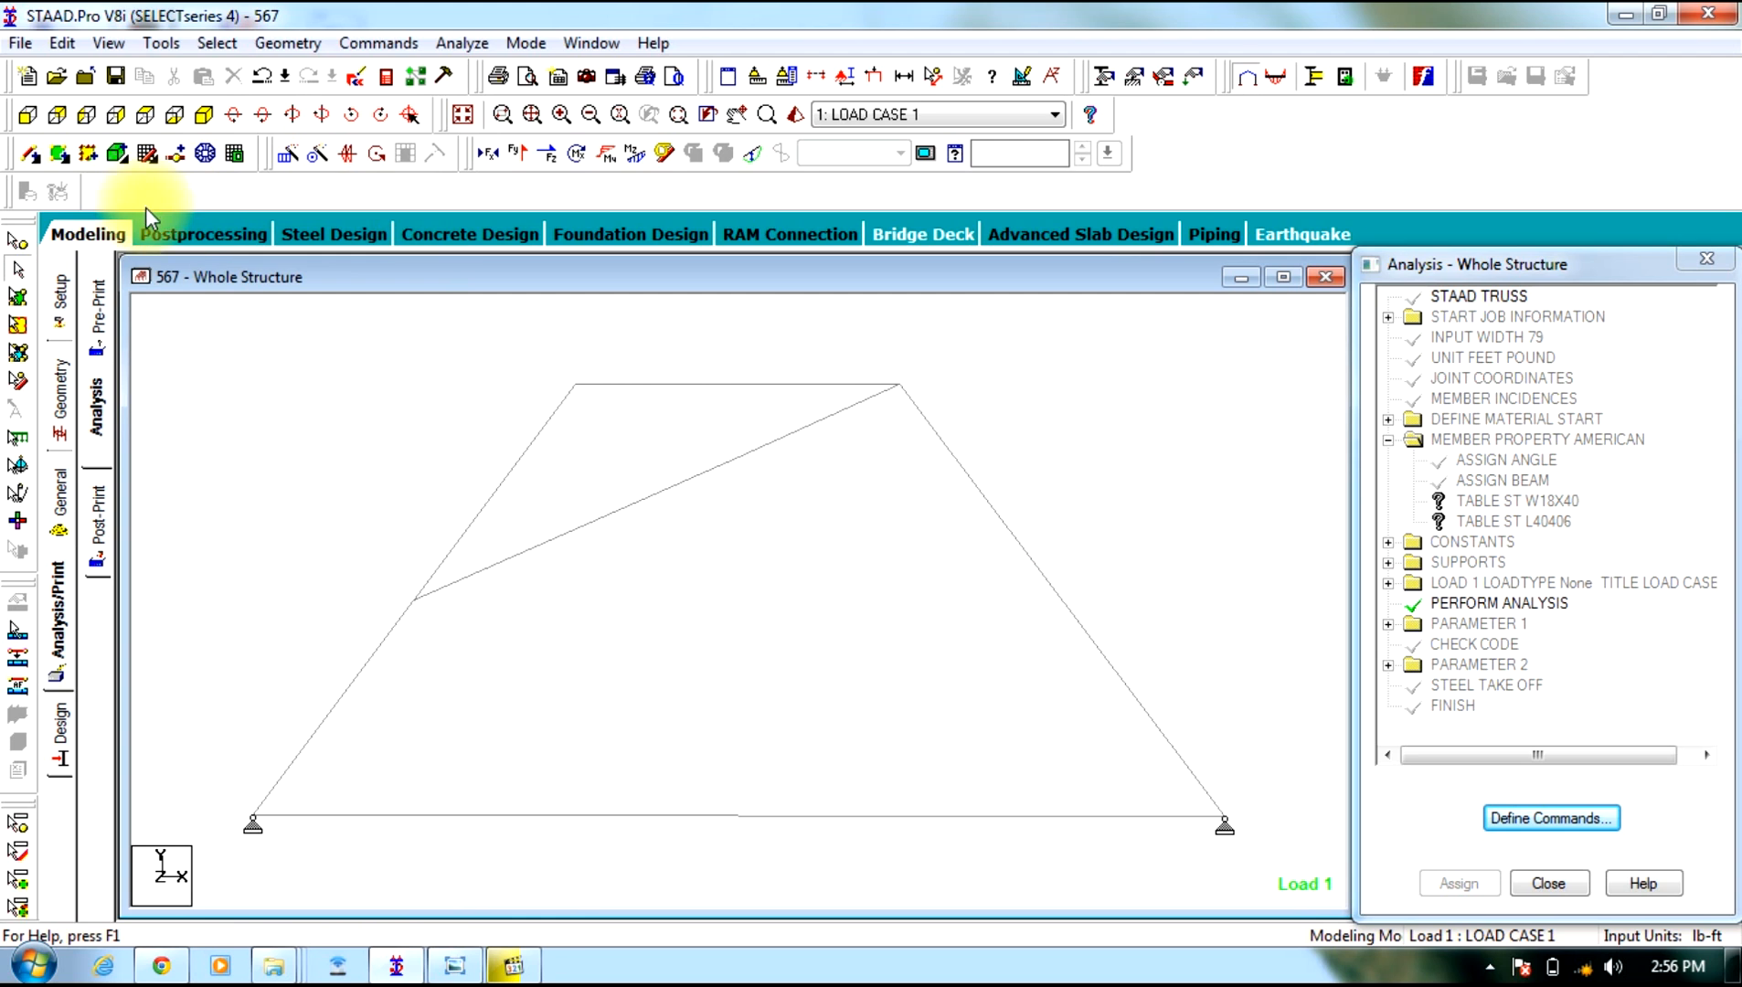
View the displaced shape and node displacements for load case 1 in postprocessing, and return to modeling
click(148, 233)
click(911, 680)
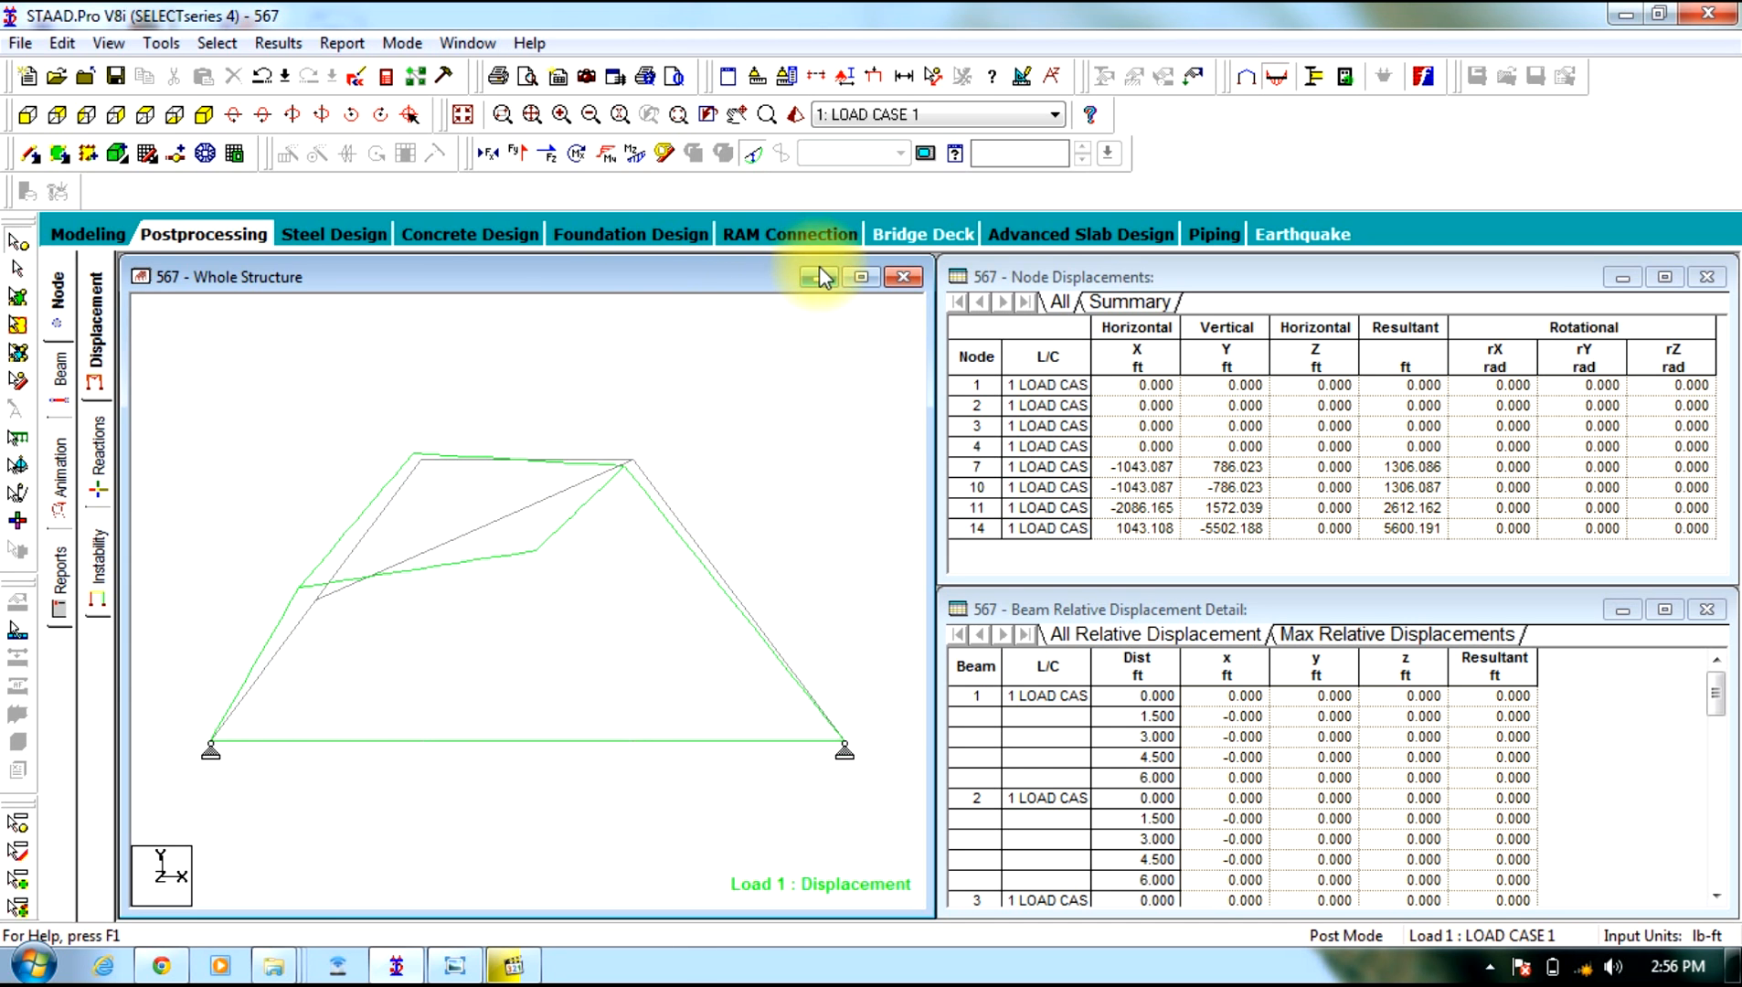
click(78, 240)
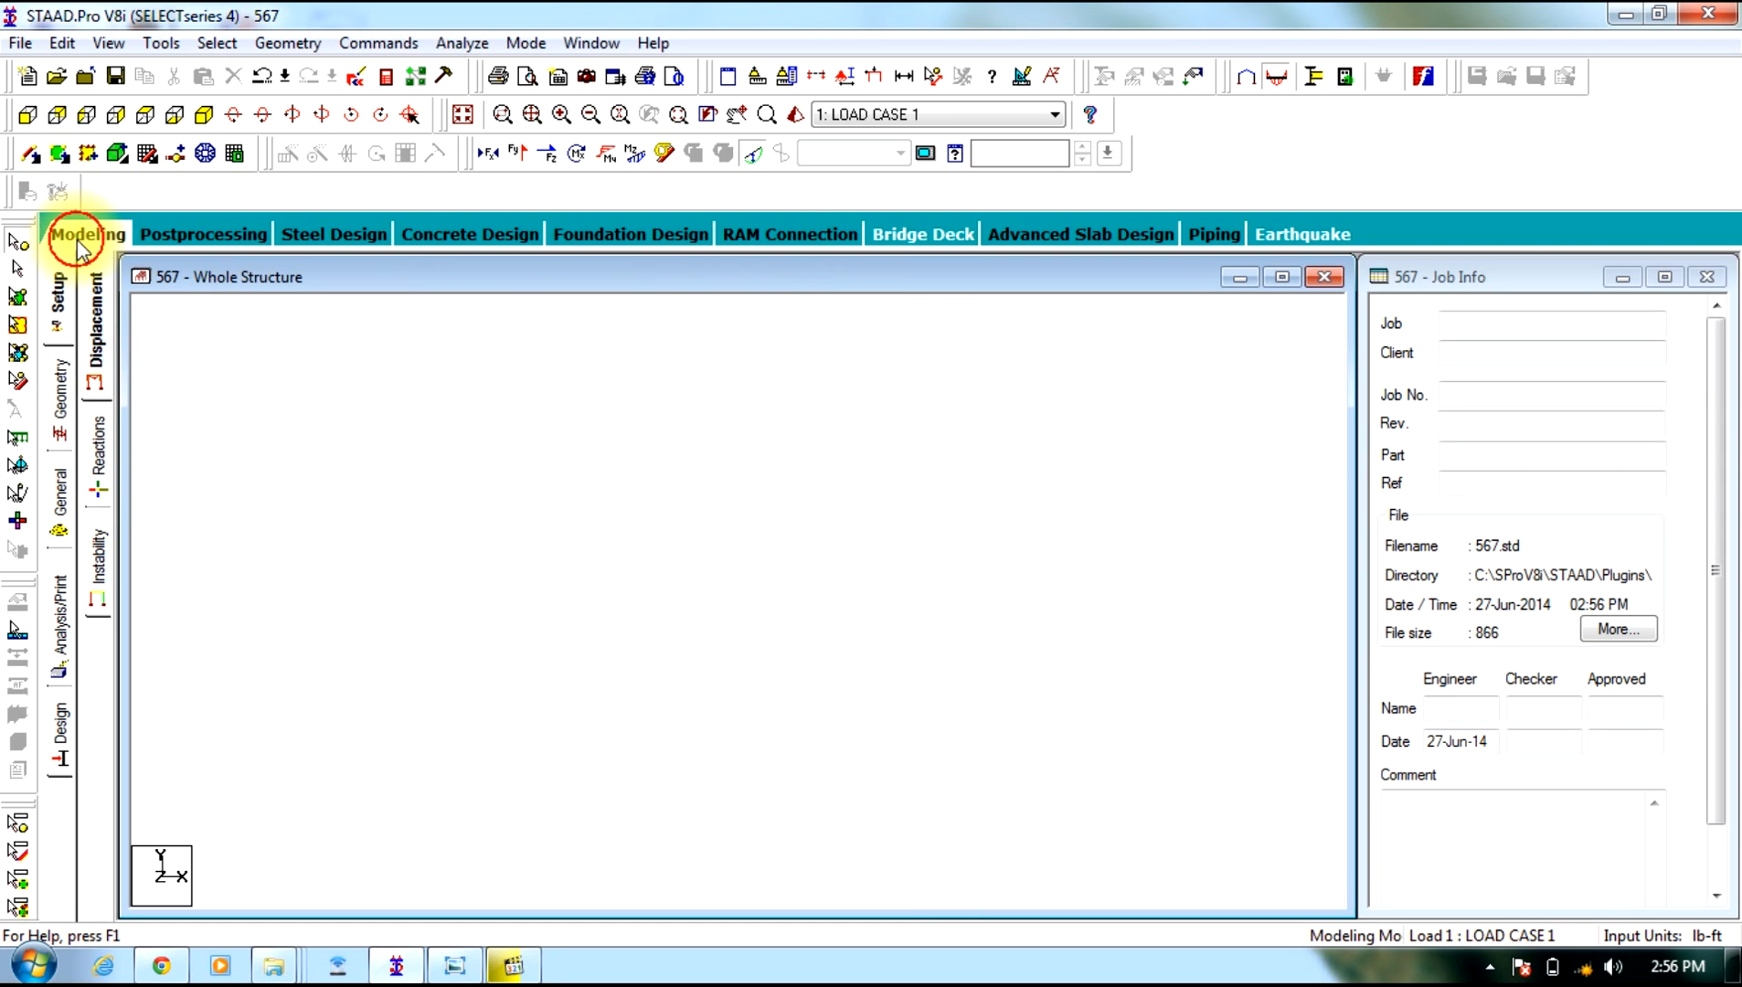
Review the member sections, the supports and the nodal loads listed under LOAD CASE 1
click(57, 498)
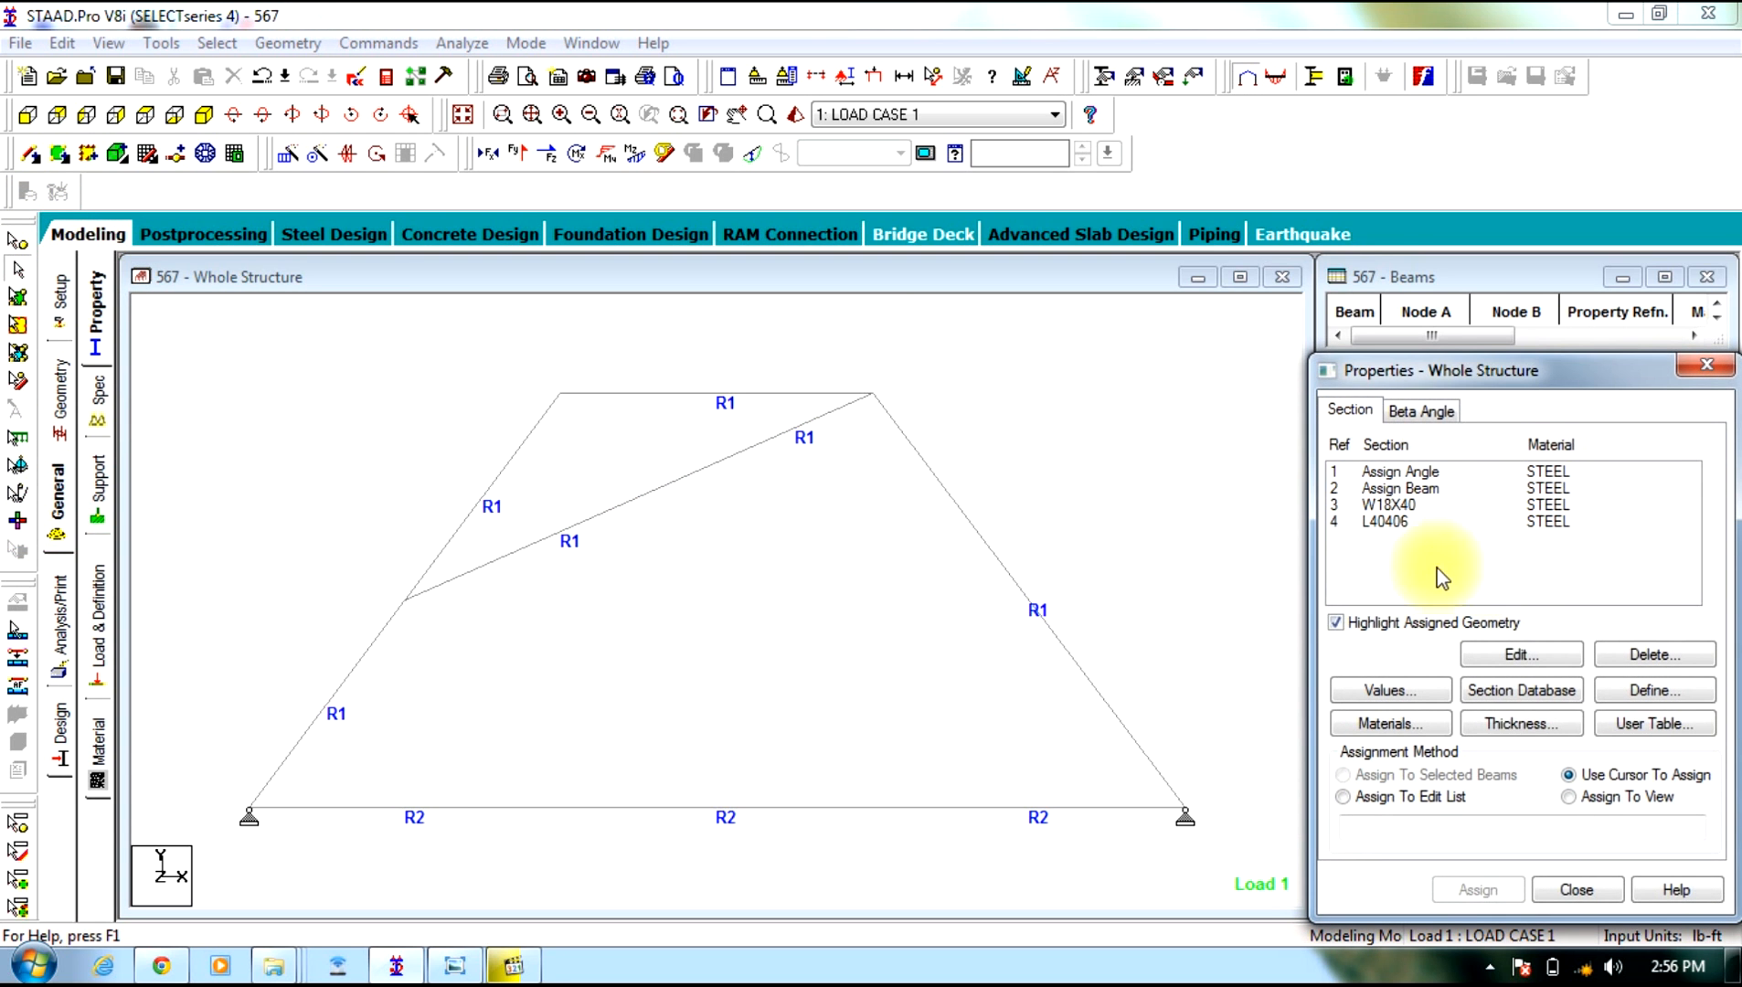
click(97, 480)
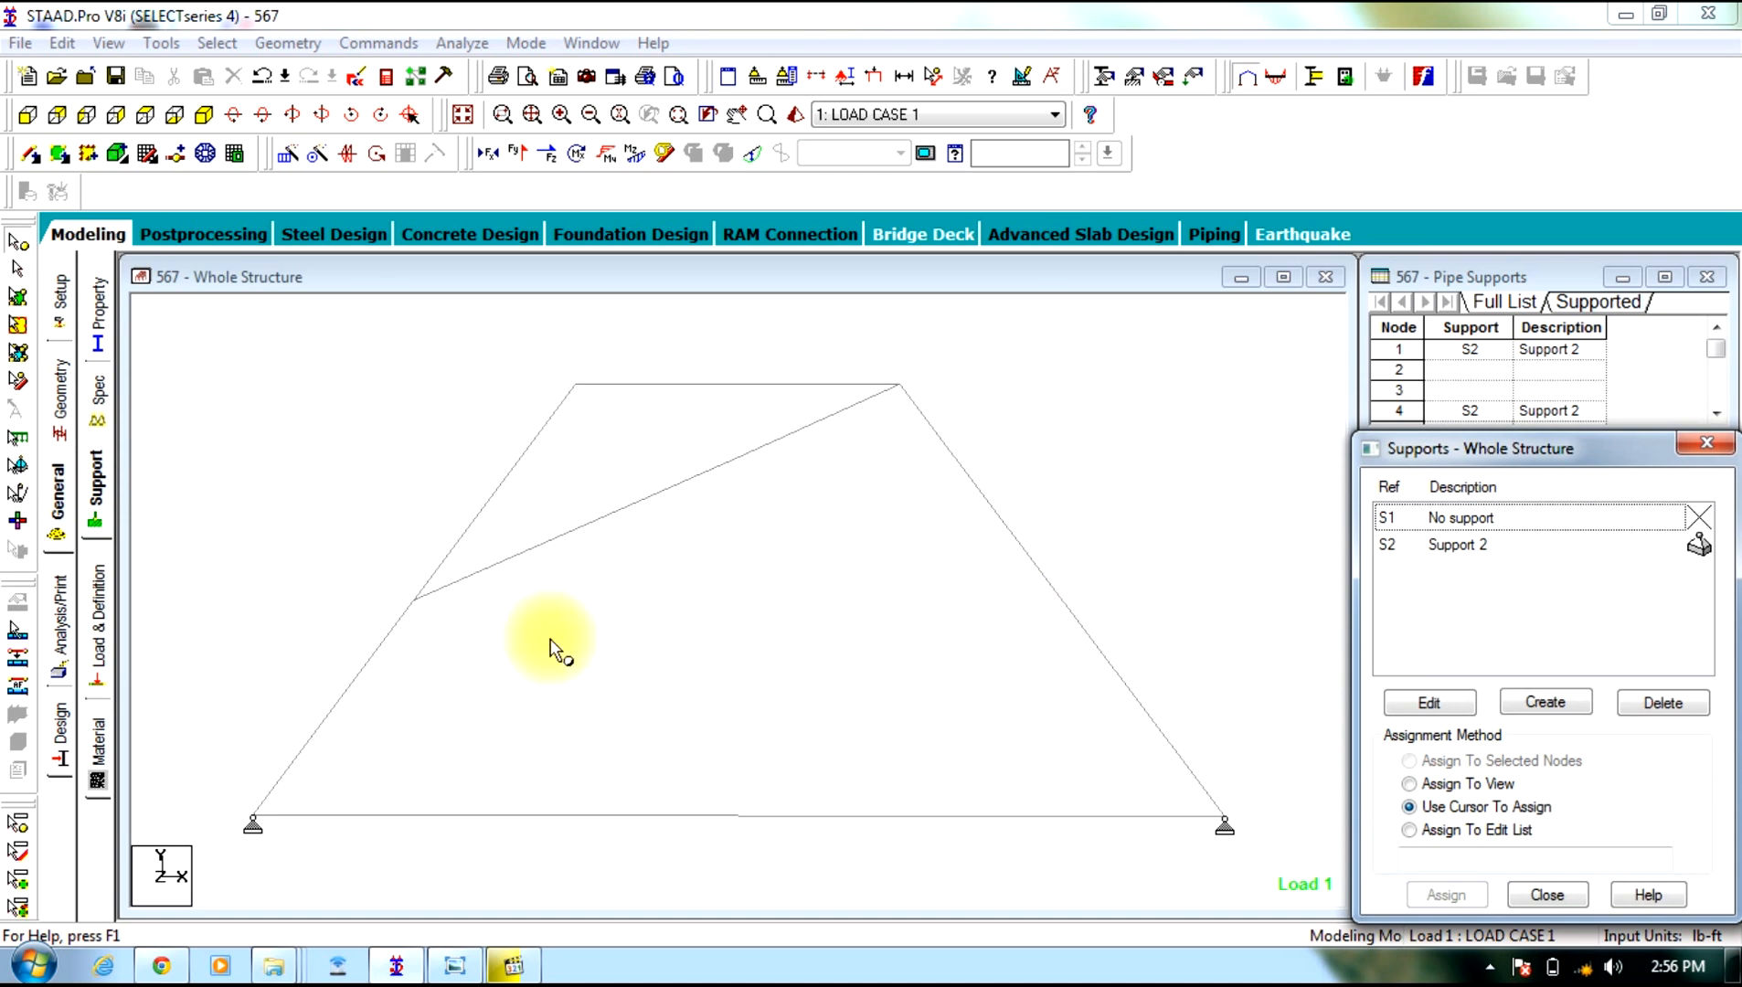
click(97, 622)
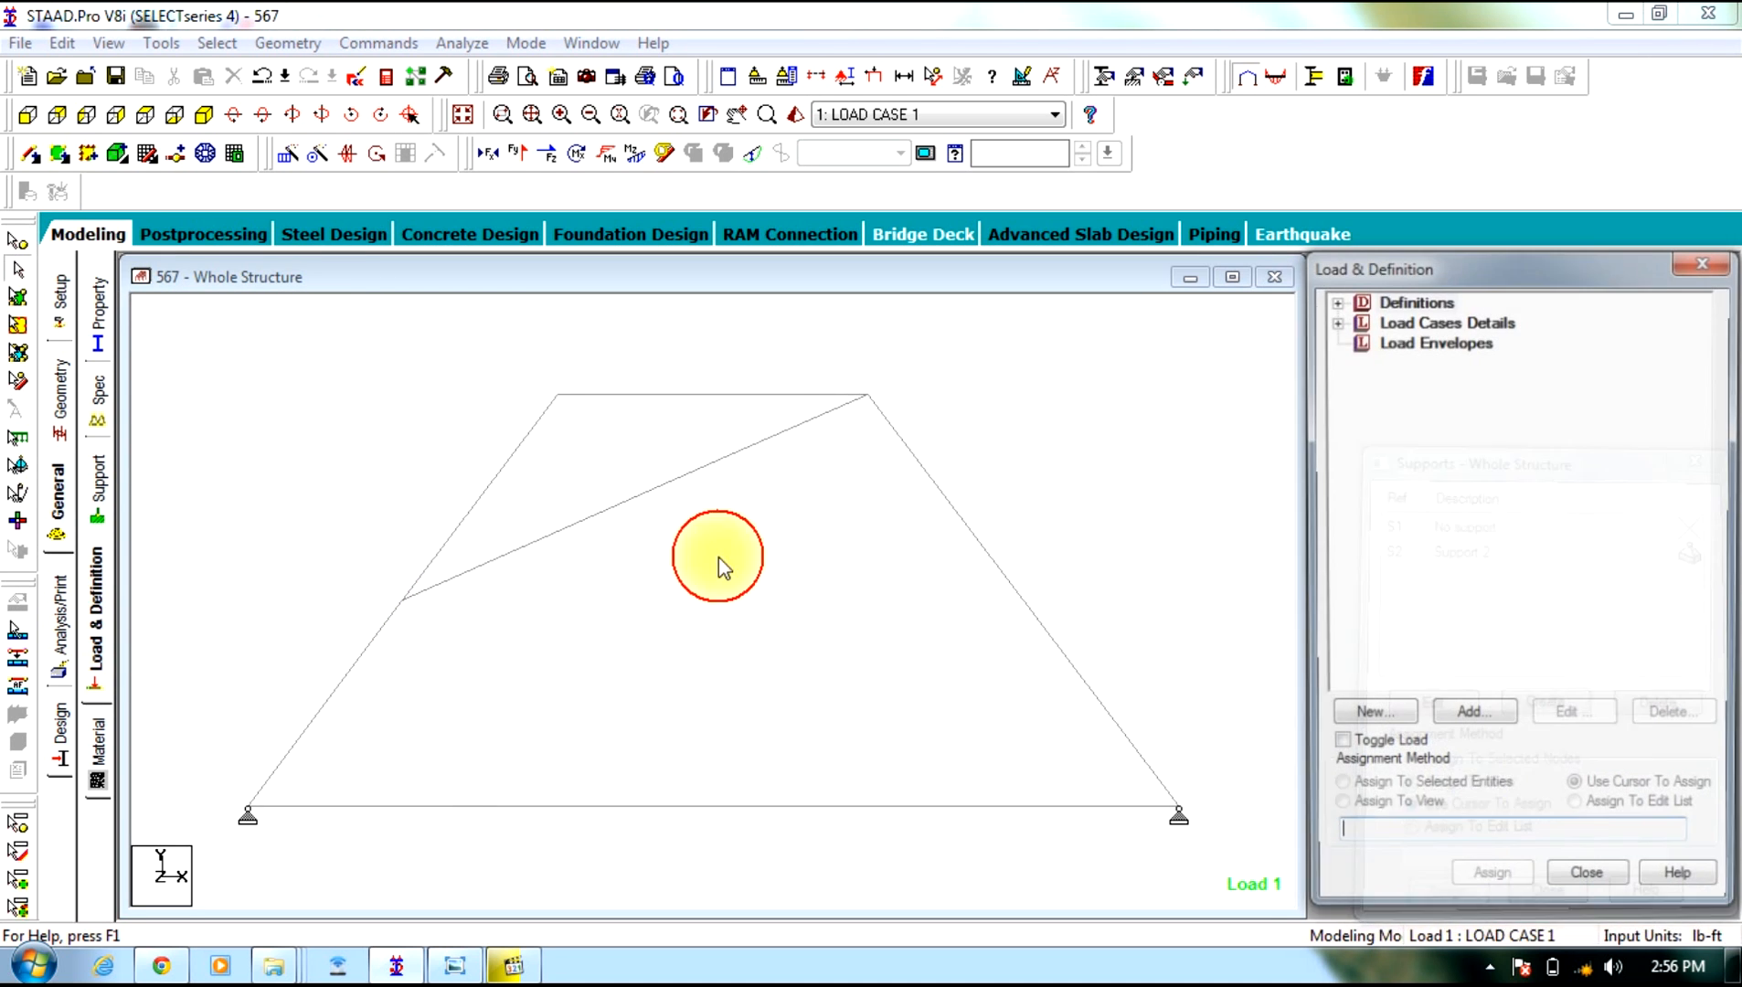
click(1333, 320)
click(1357, 340)
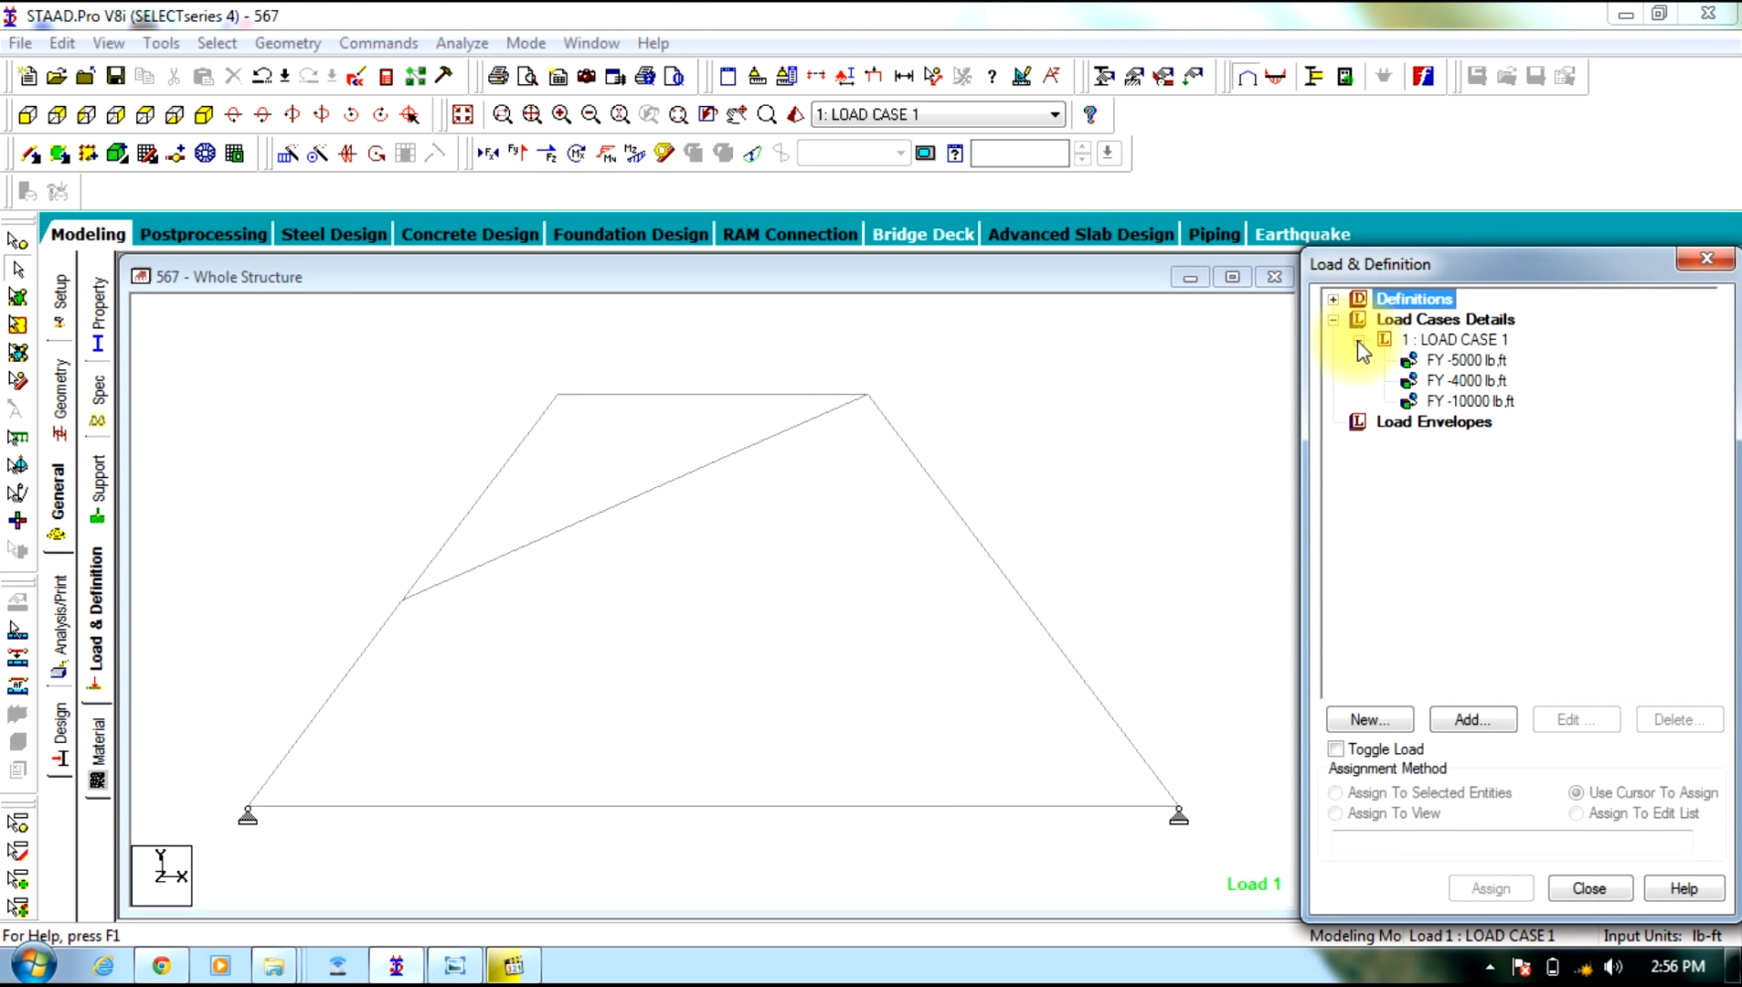
click(1150, 485)
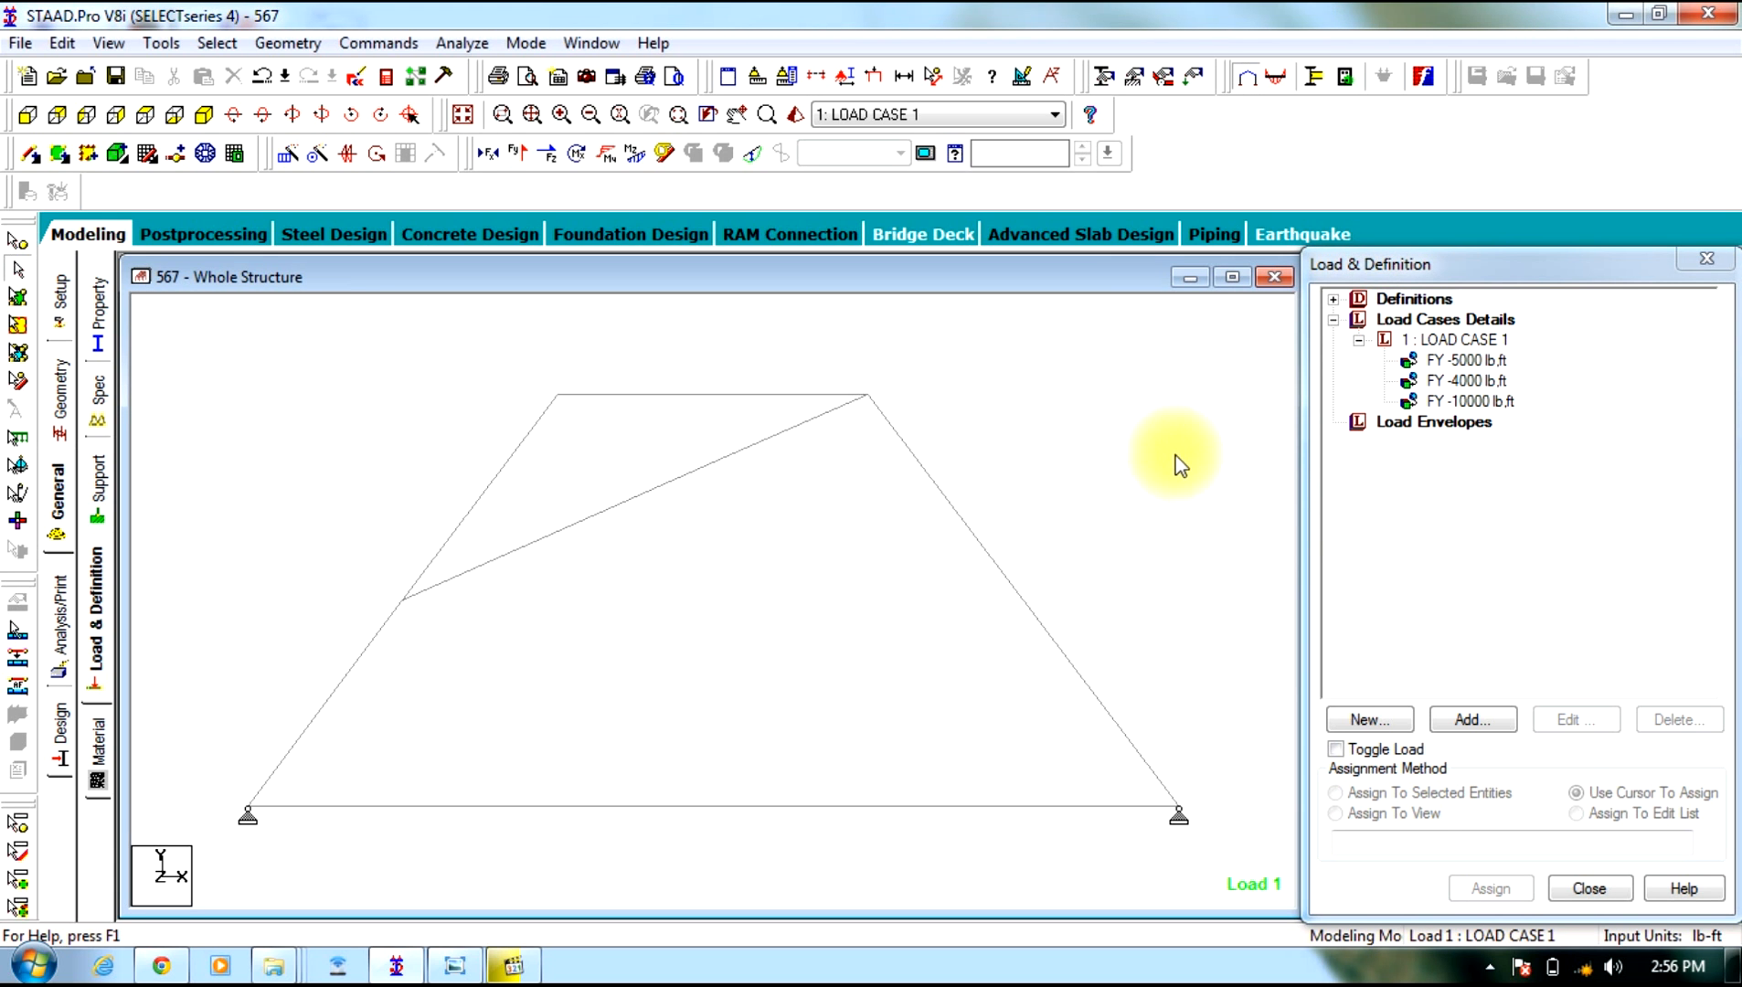
Inspect the FY -5000 lb nodal load's components and assigned node without changing them
click(1499, 360)
click(1557, 722)
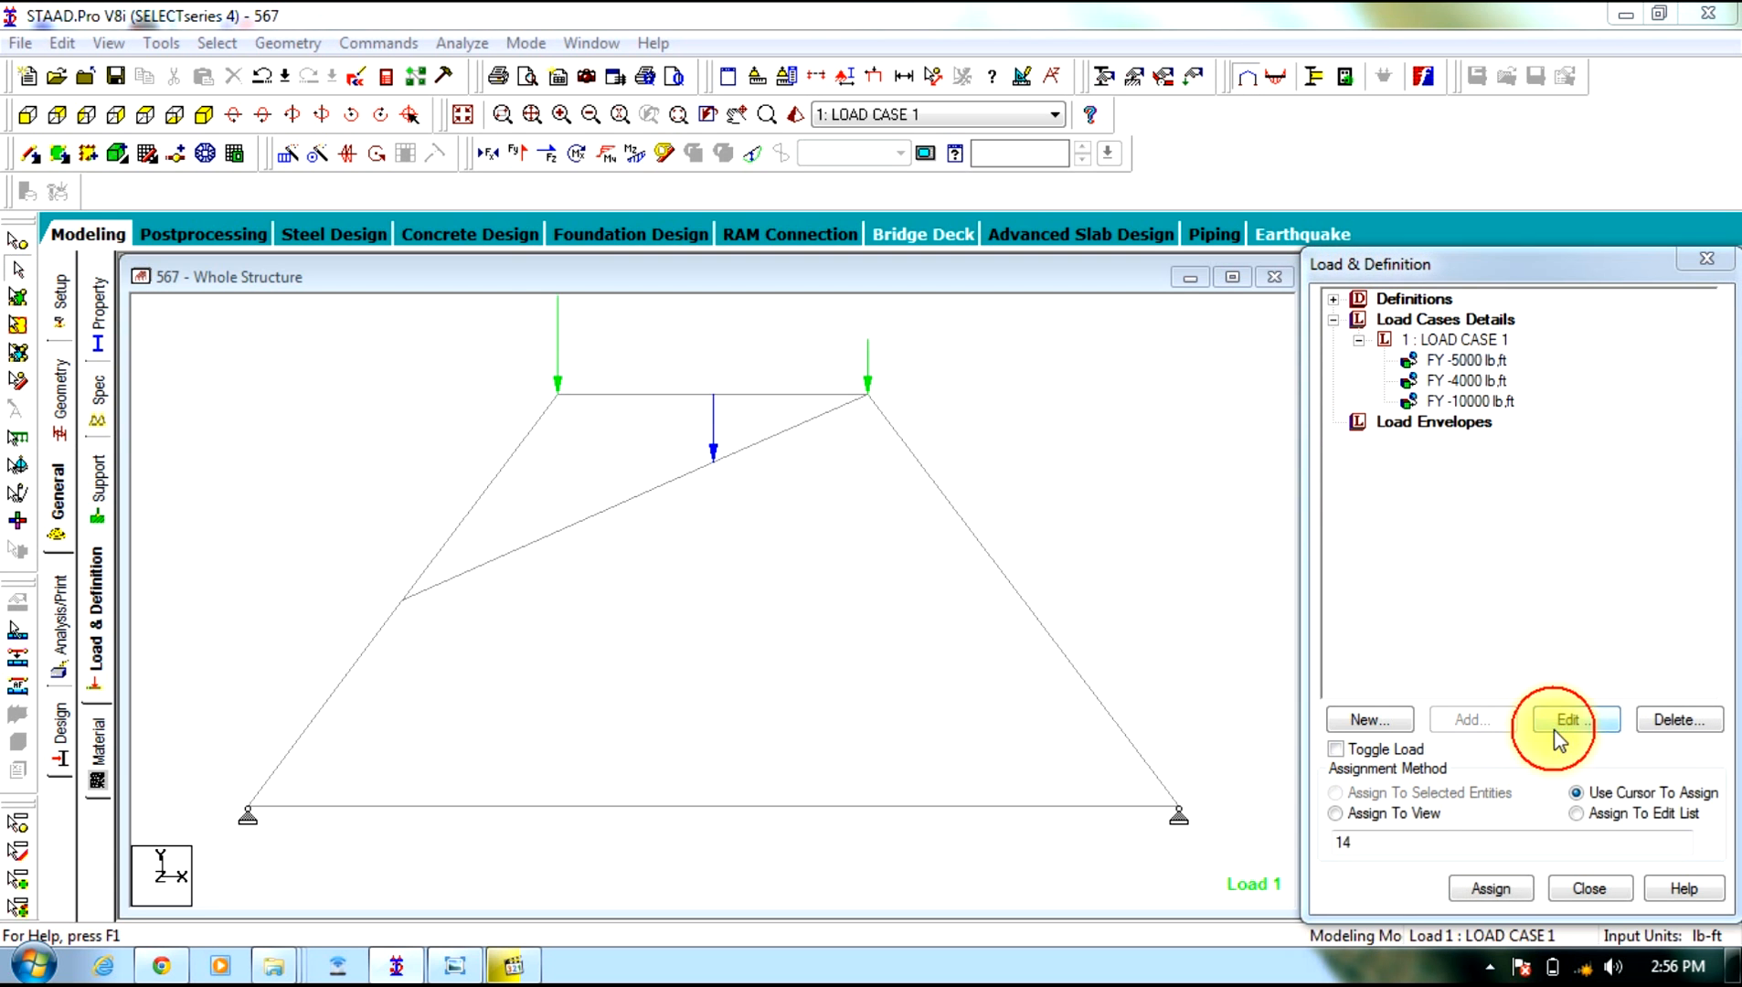
click(1056, 690)
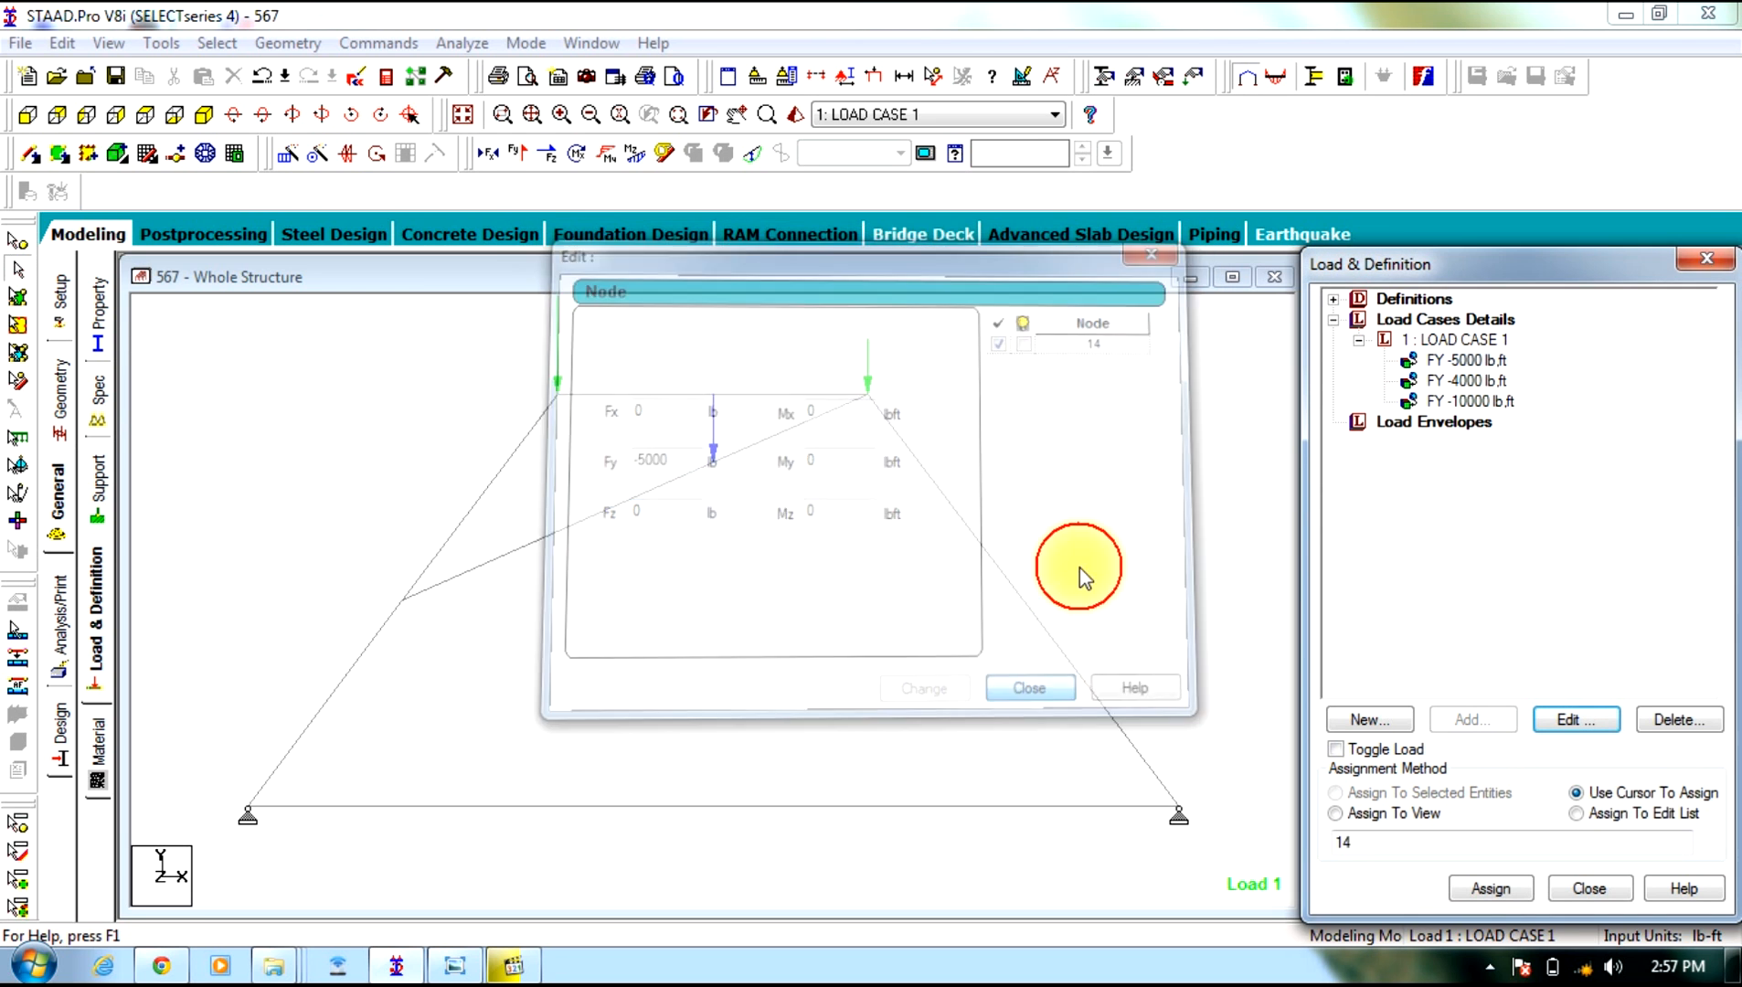
Examine the next problem in photo IMG_0415, the inclined member loaded with 4000 lb at D, and return to STAAD.Pro
click(455, 966)
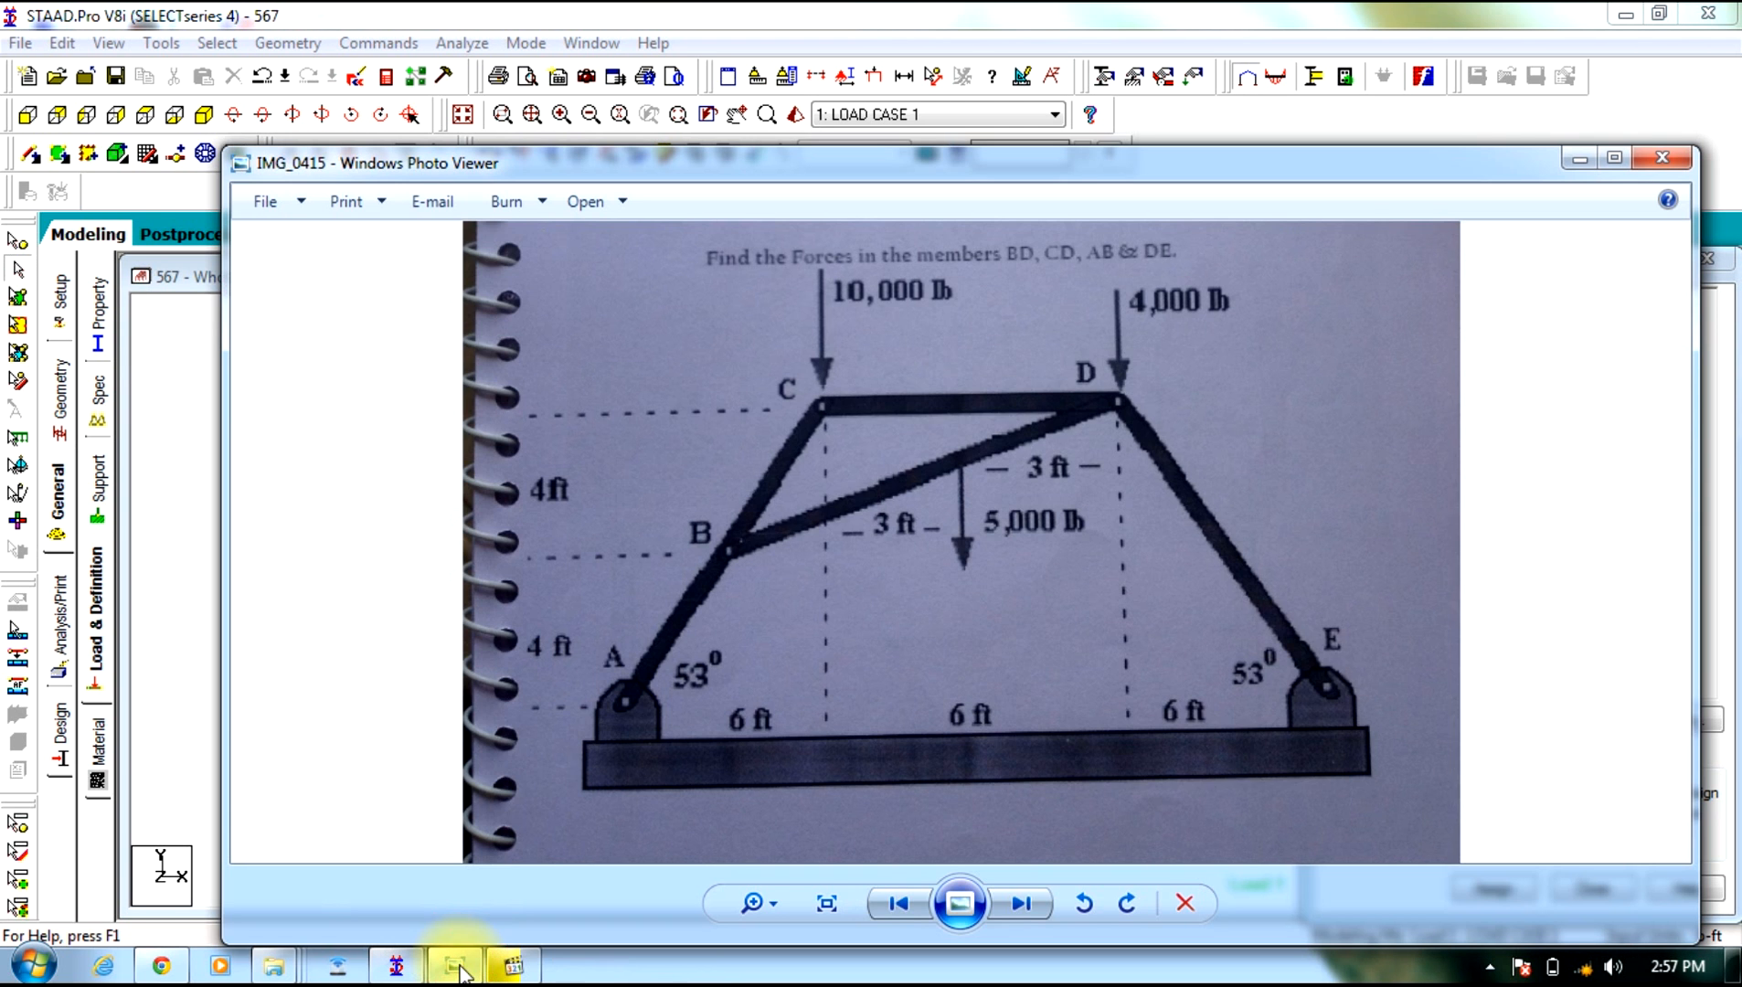
scroll(975, 431, up, 3)
drag(975, 431, 1023, 603)
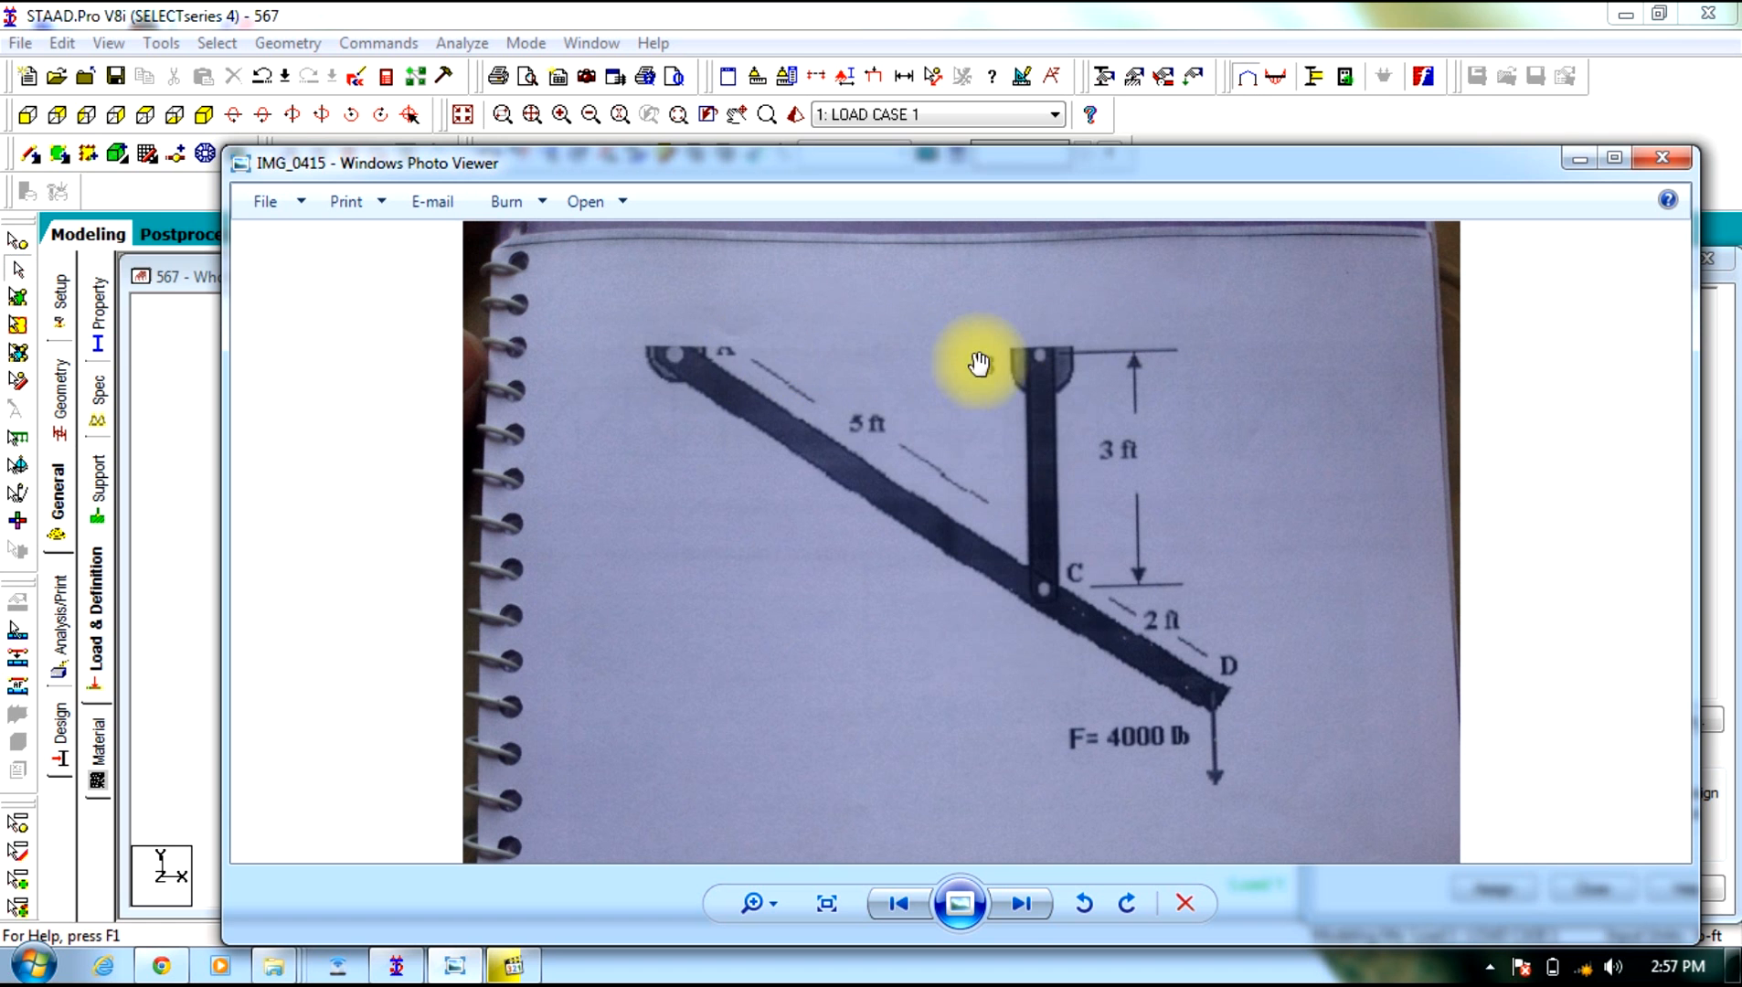
click(1574, 157)
Create a new Truss structure named asf32 with foot and pound units, starting with Add Beam
click(22, 43)
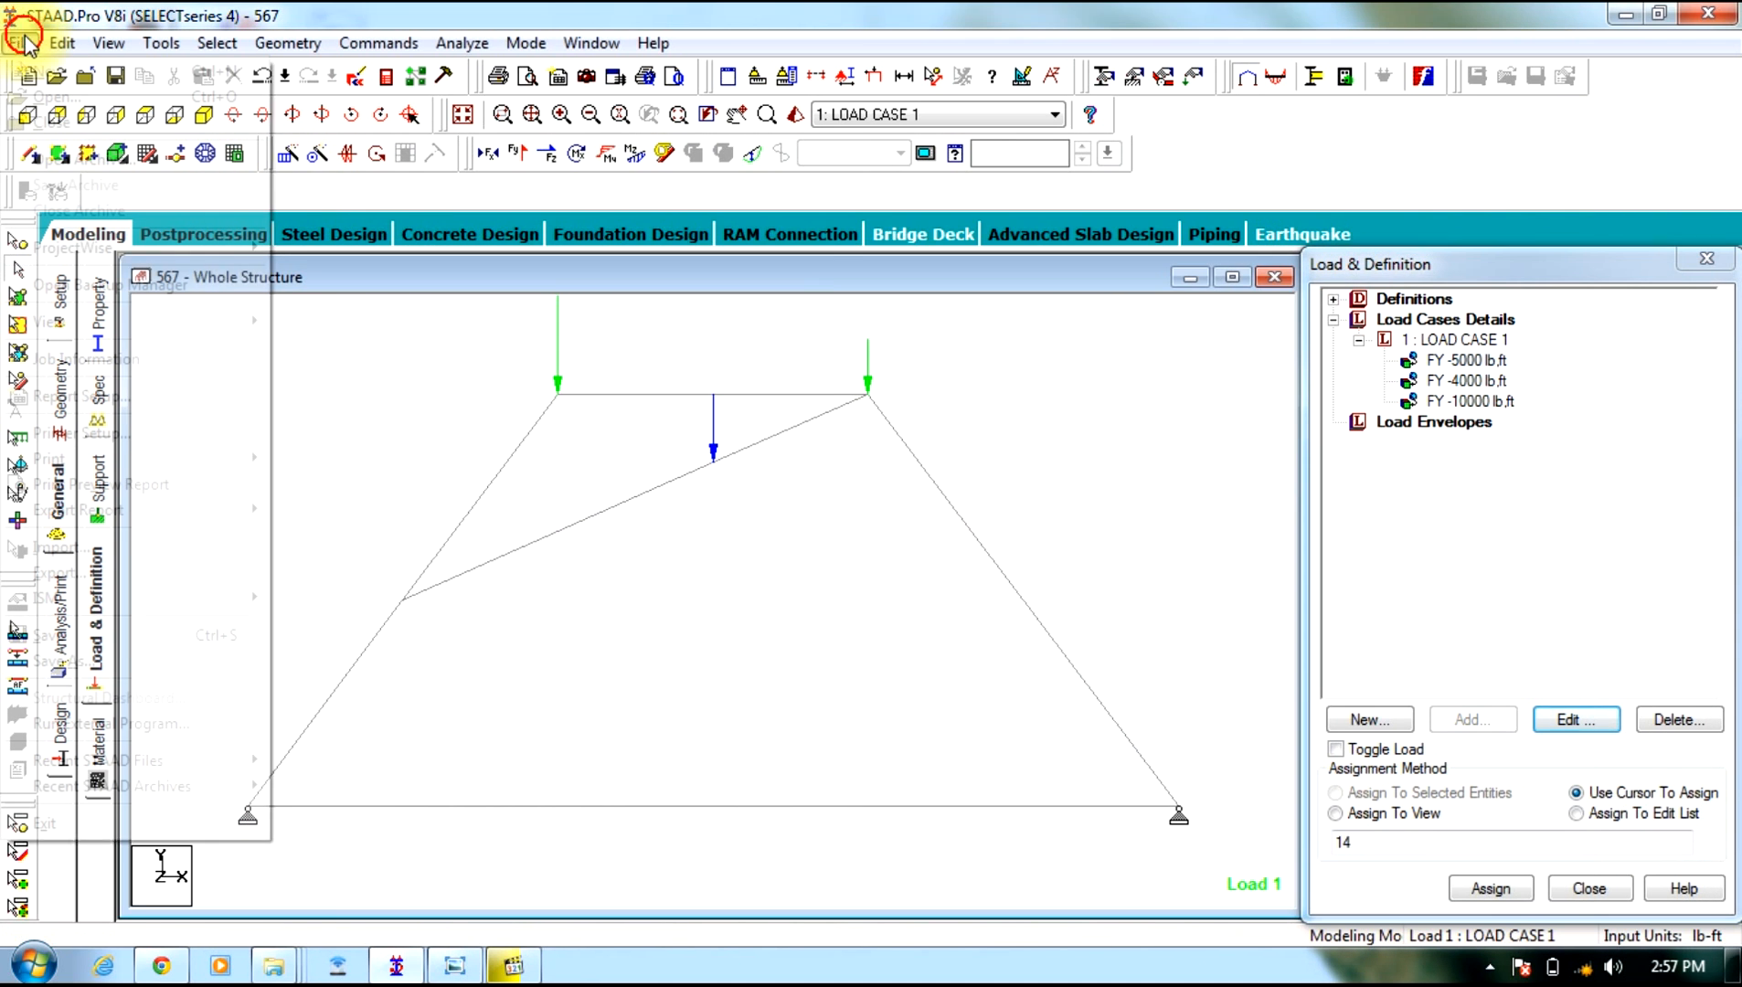
click(62, 71)
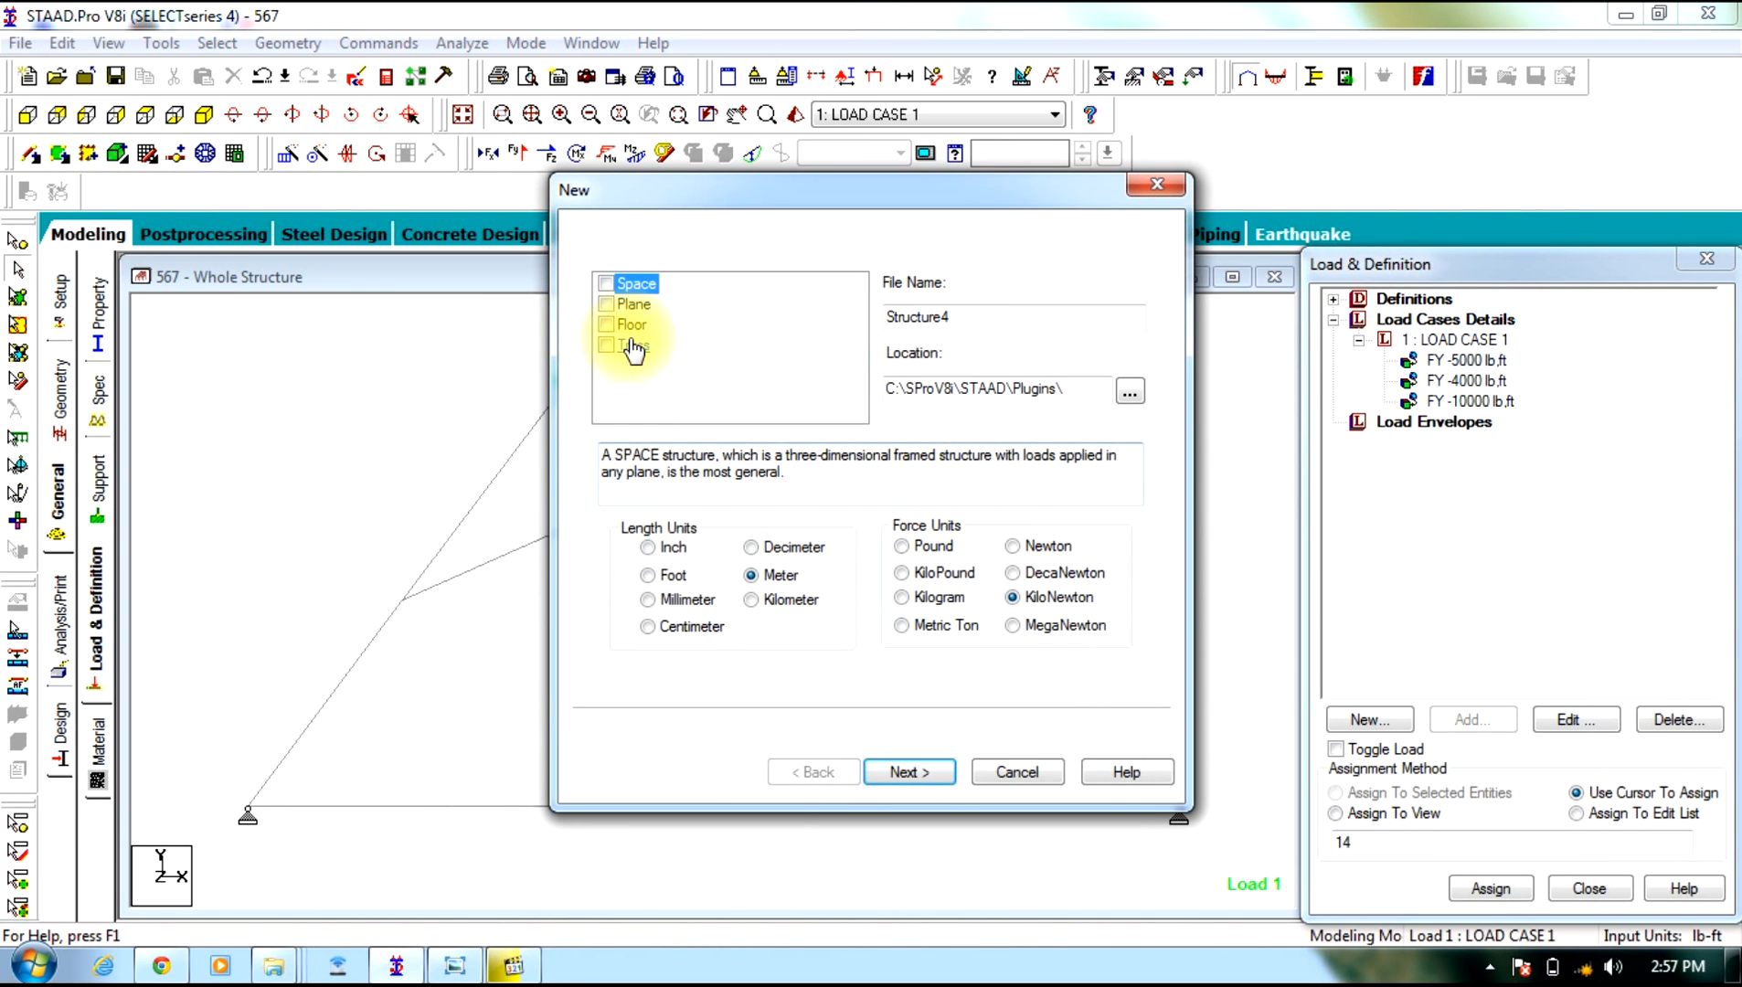
click(631, 344)
double_click(1047, 311)
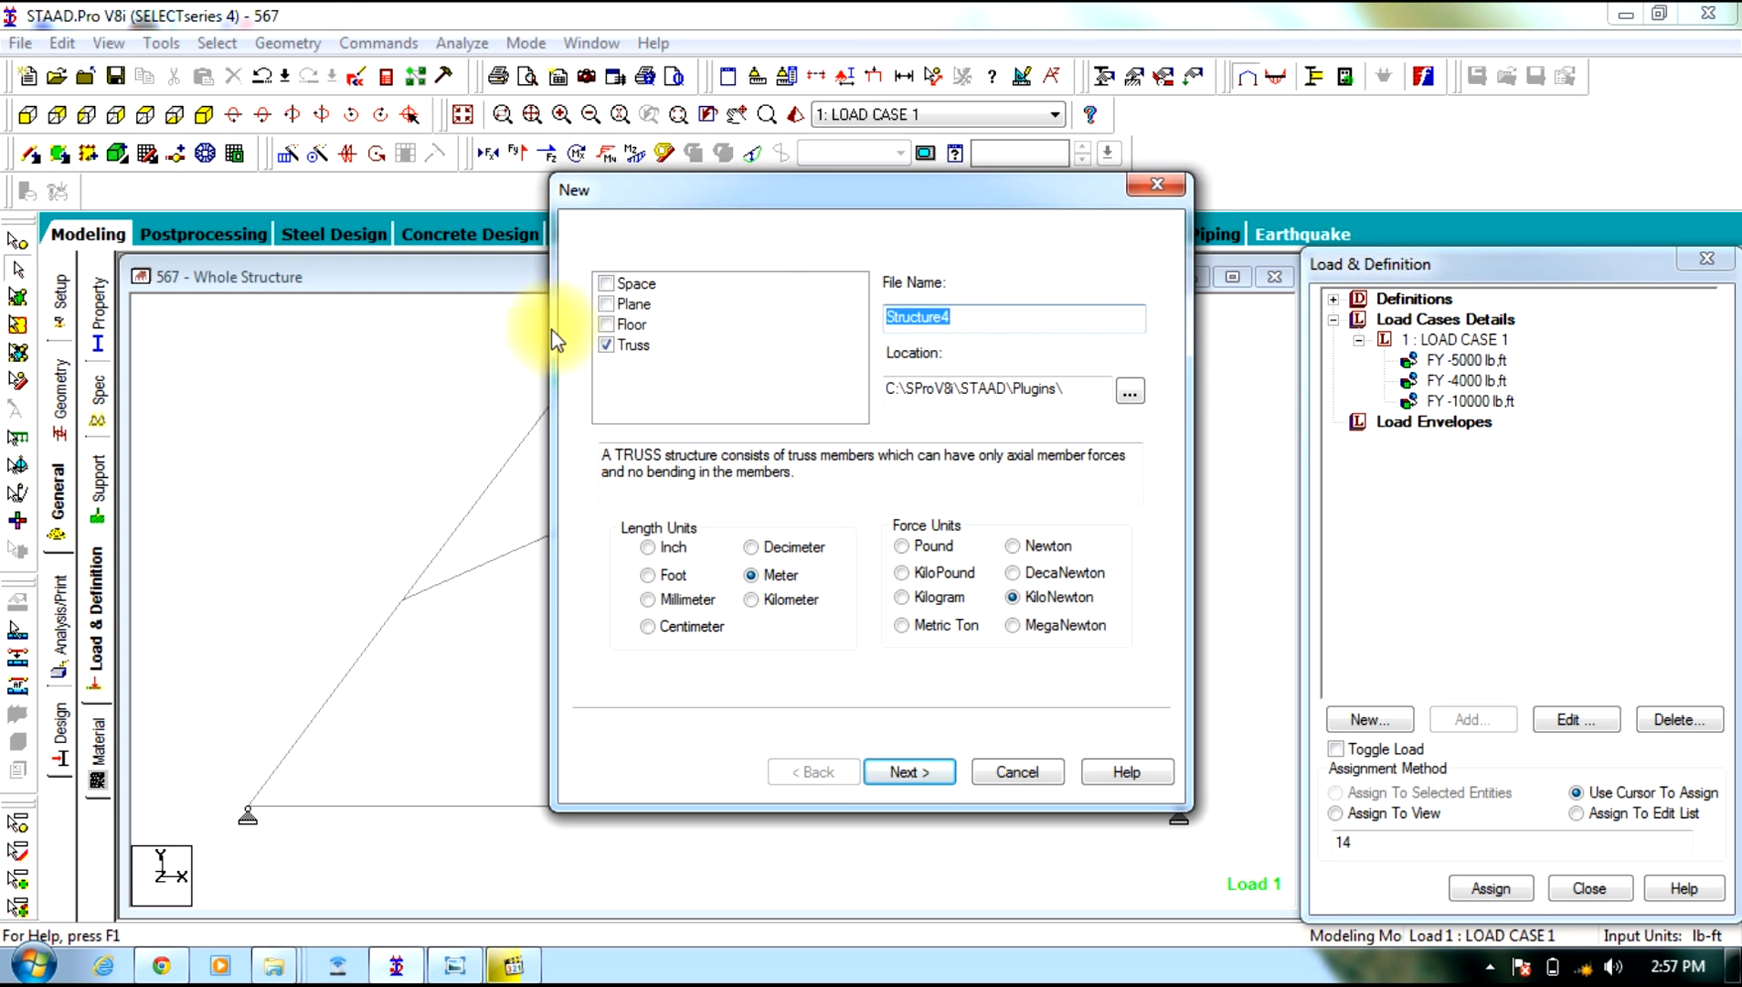
text(asf32)
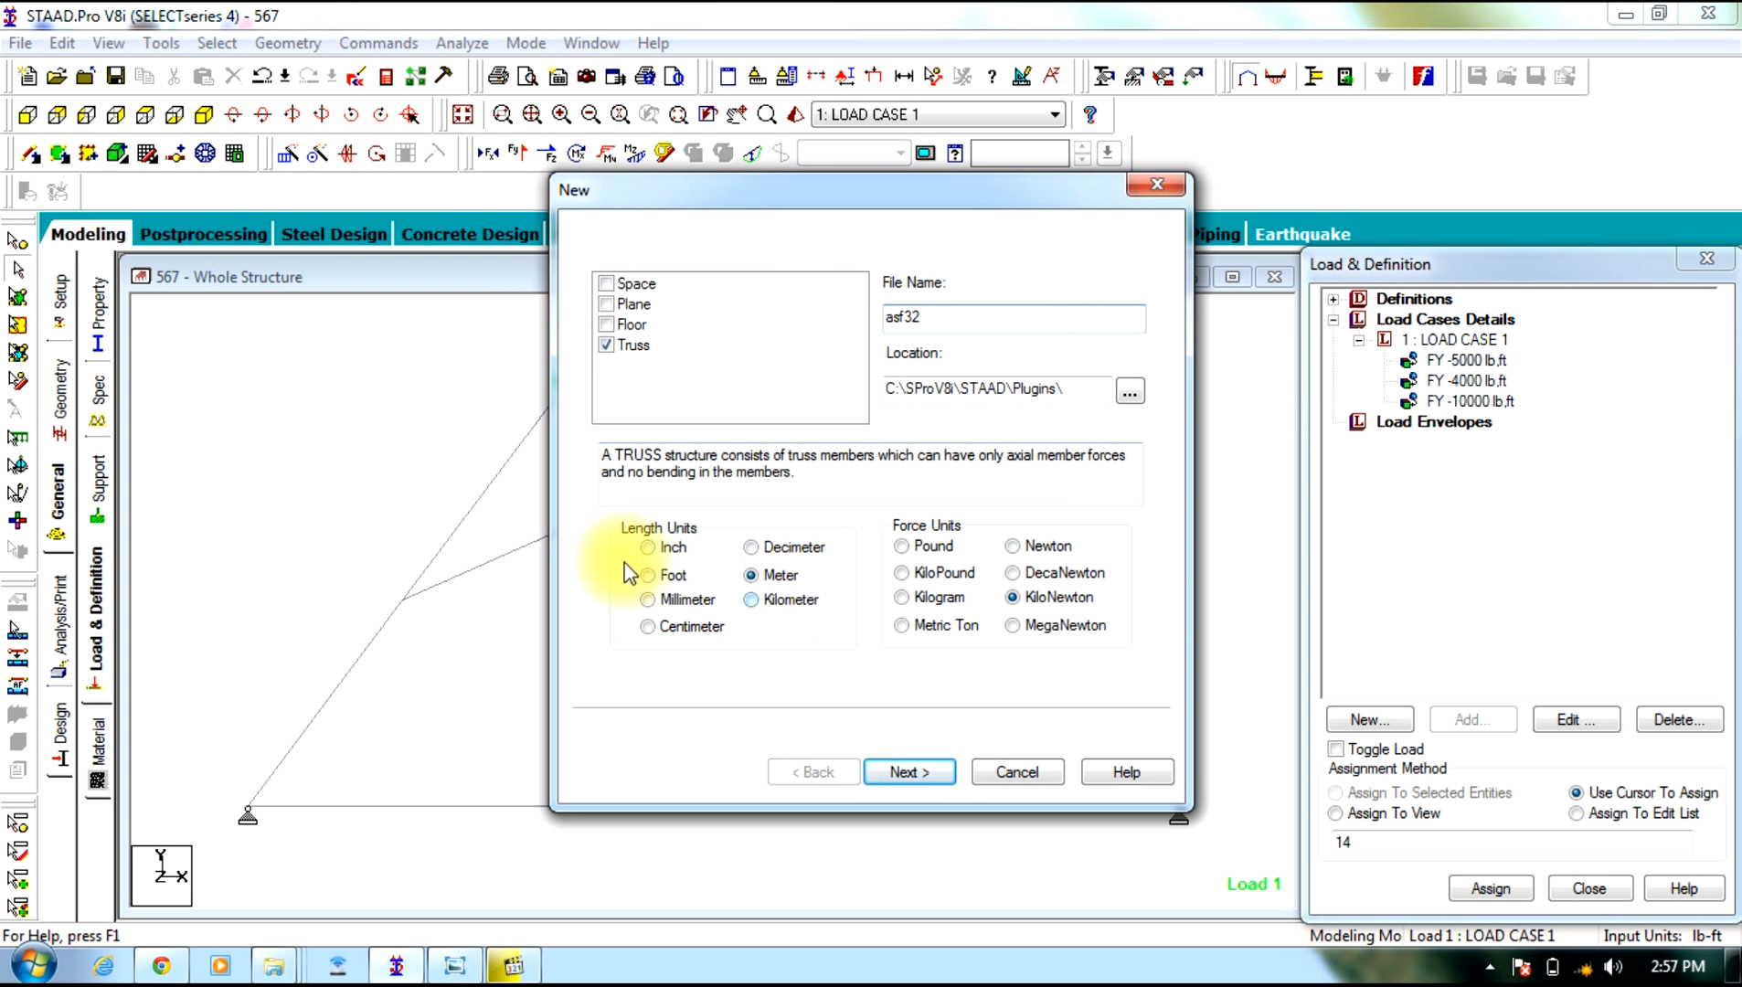
click(660, 574)
click(909, 546)
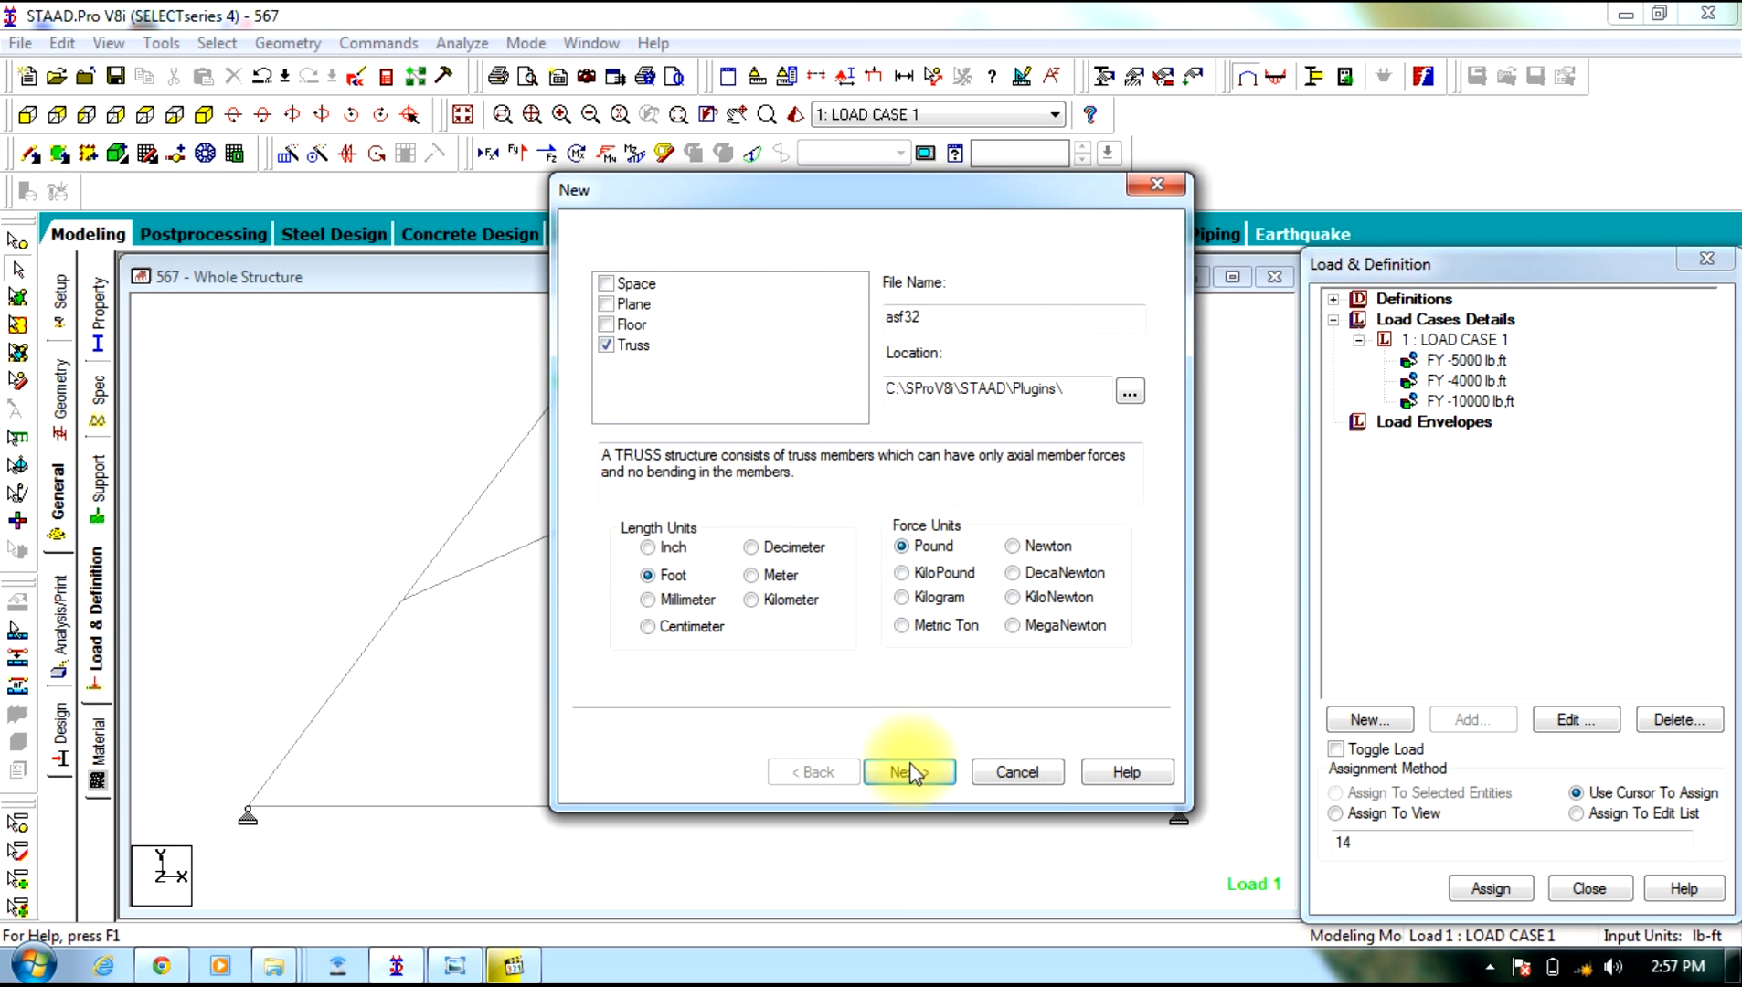
click(914, 773)
click(1097, 600)
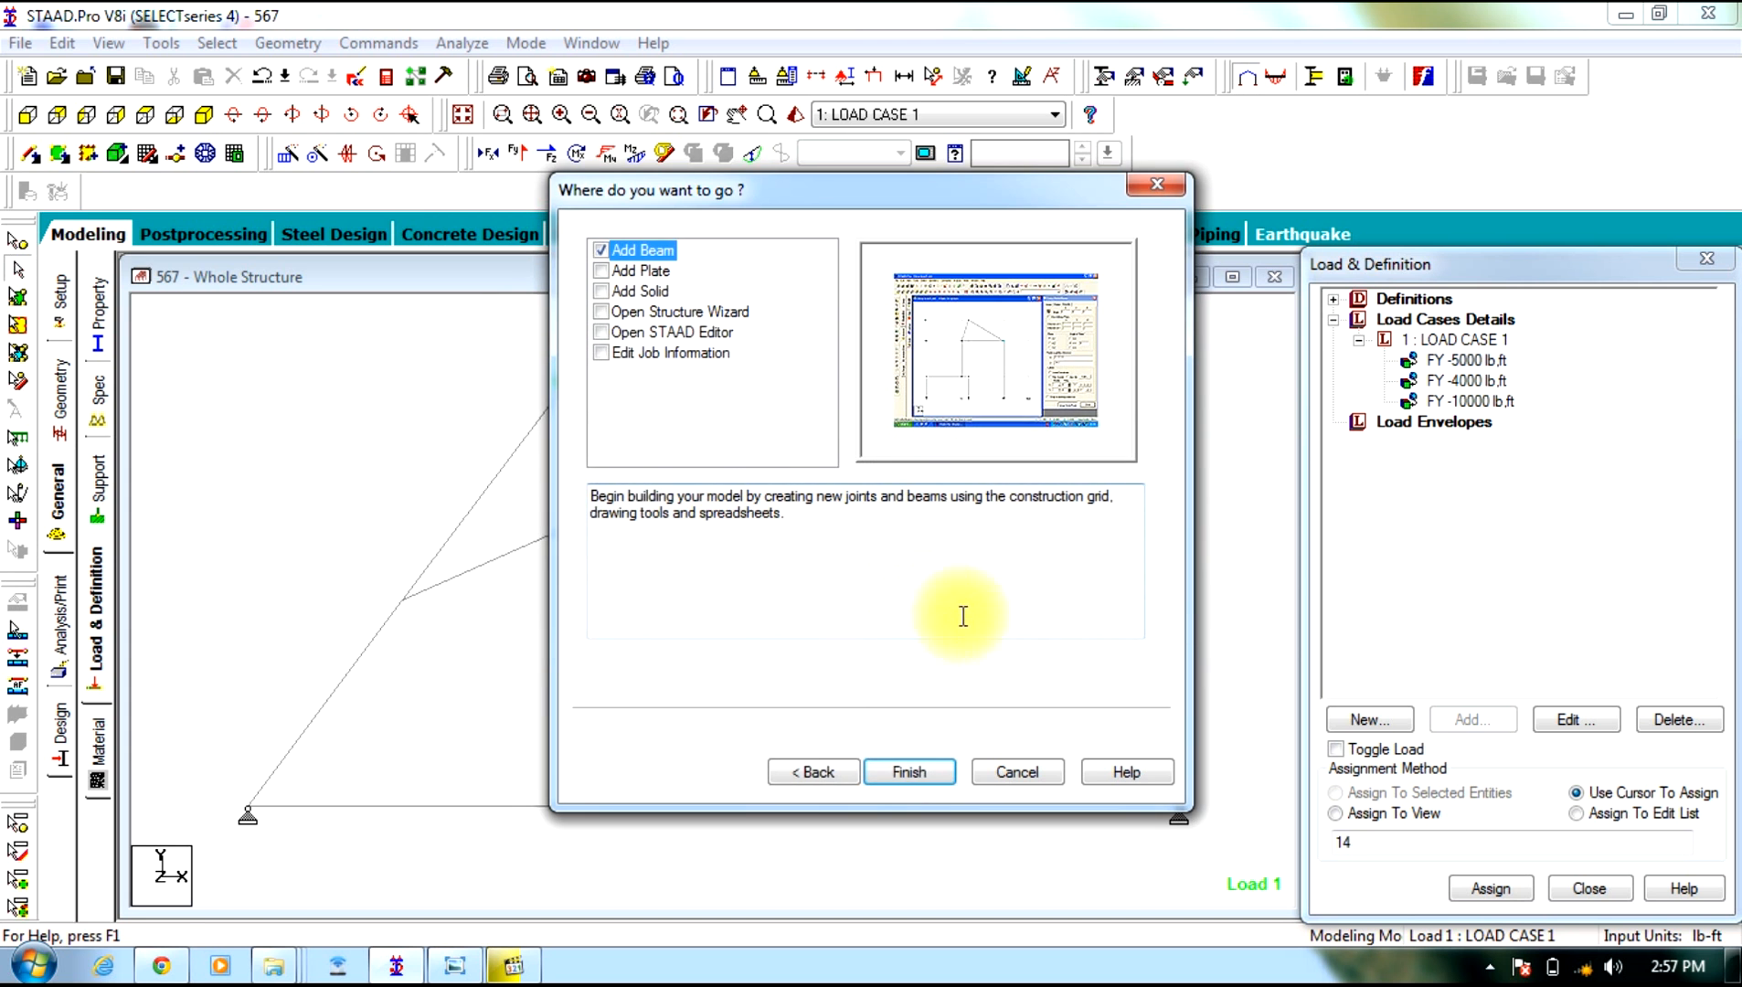
click(905, 772)
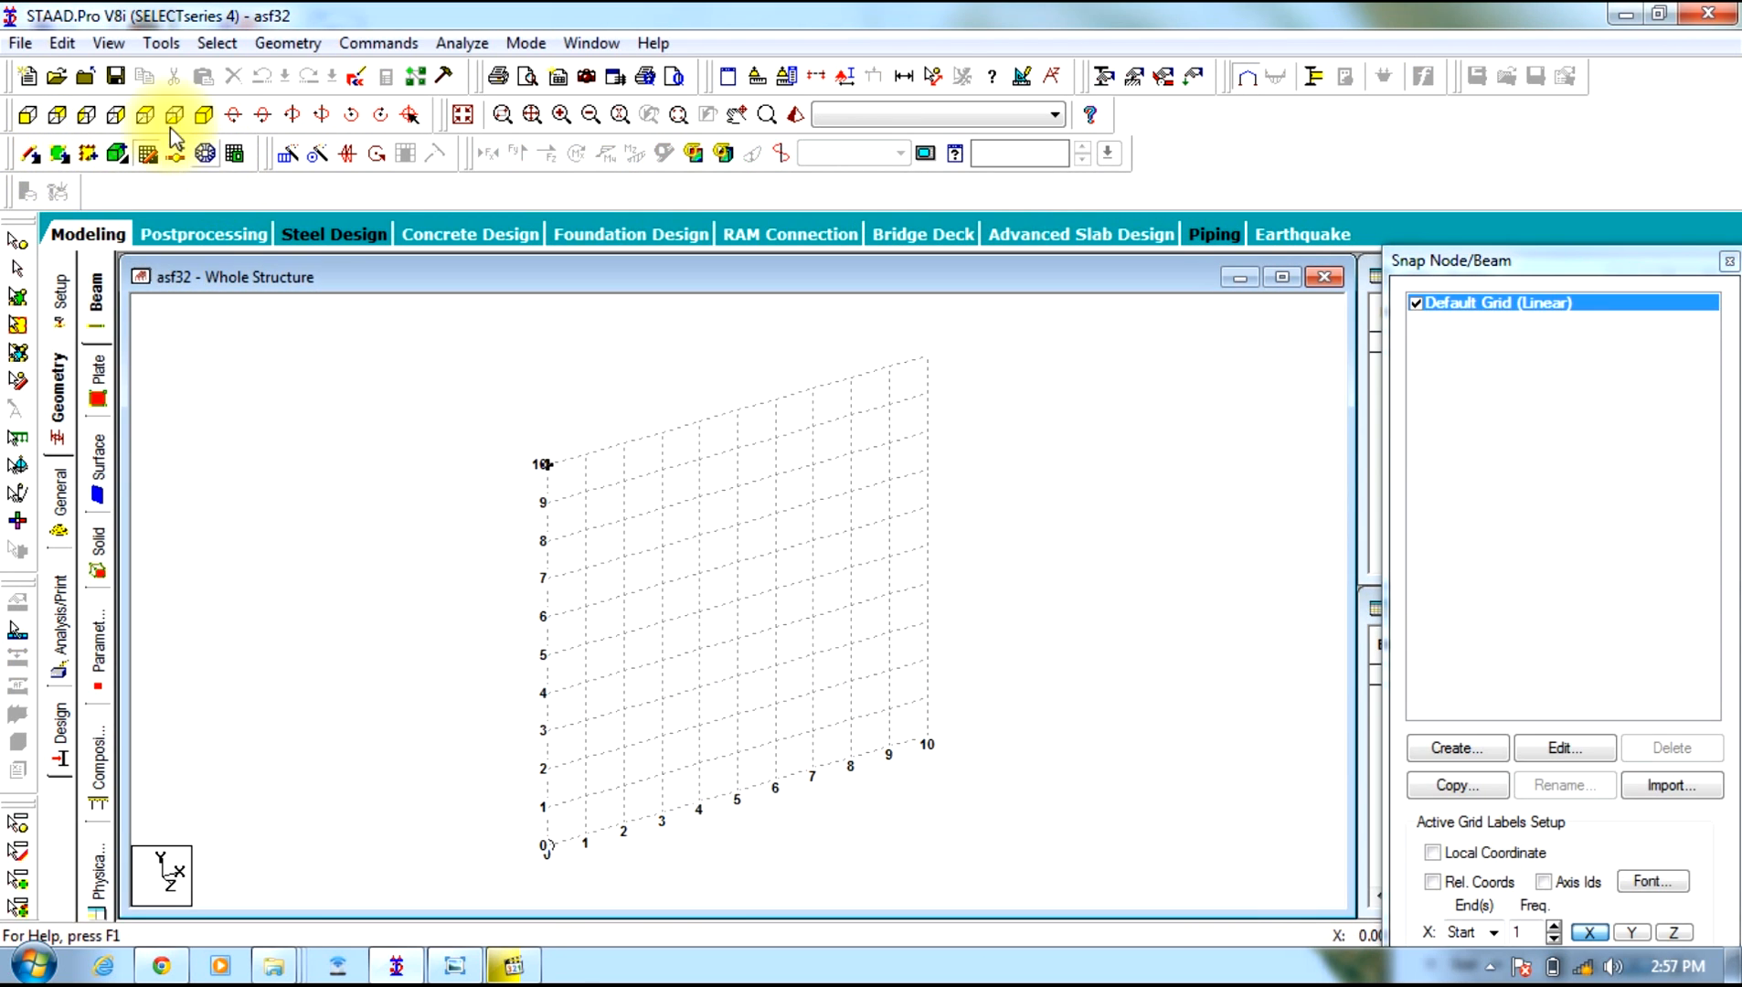
In the front view, draw a closed triangle of beams through grid points (0, 4), (4, 4) and (4, 1)
click(28, 116)
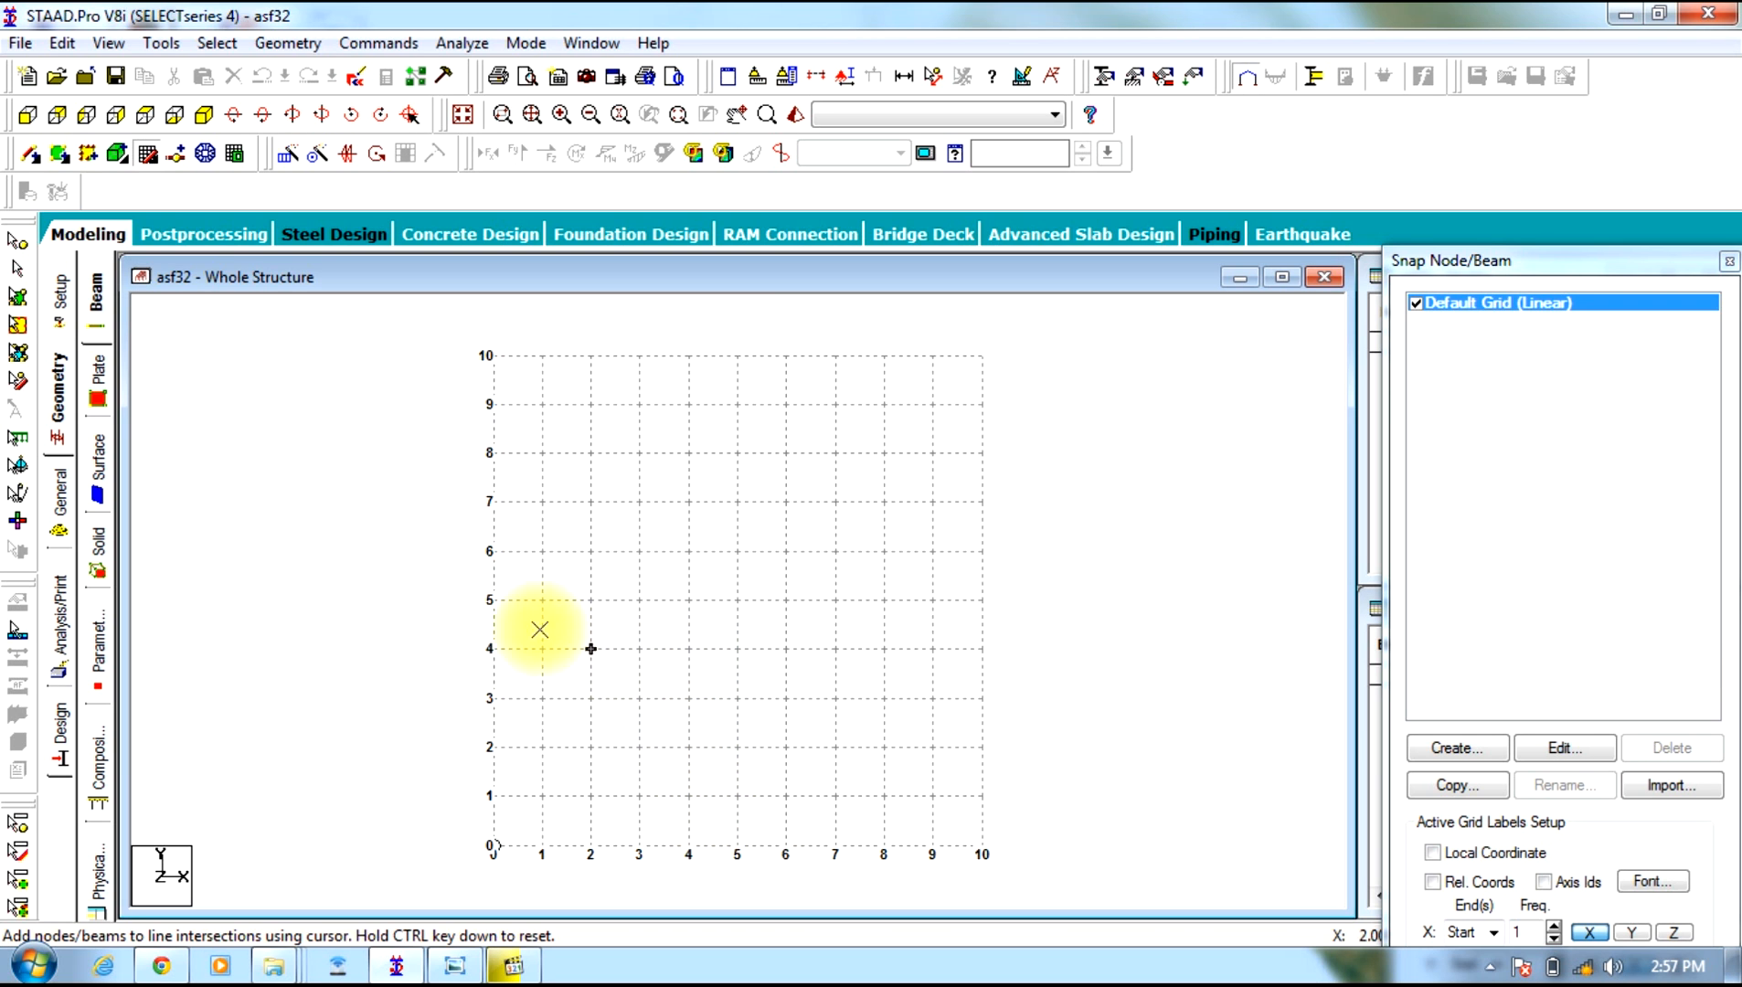
click(493, 648)
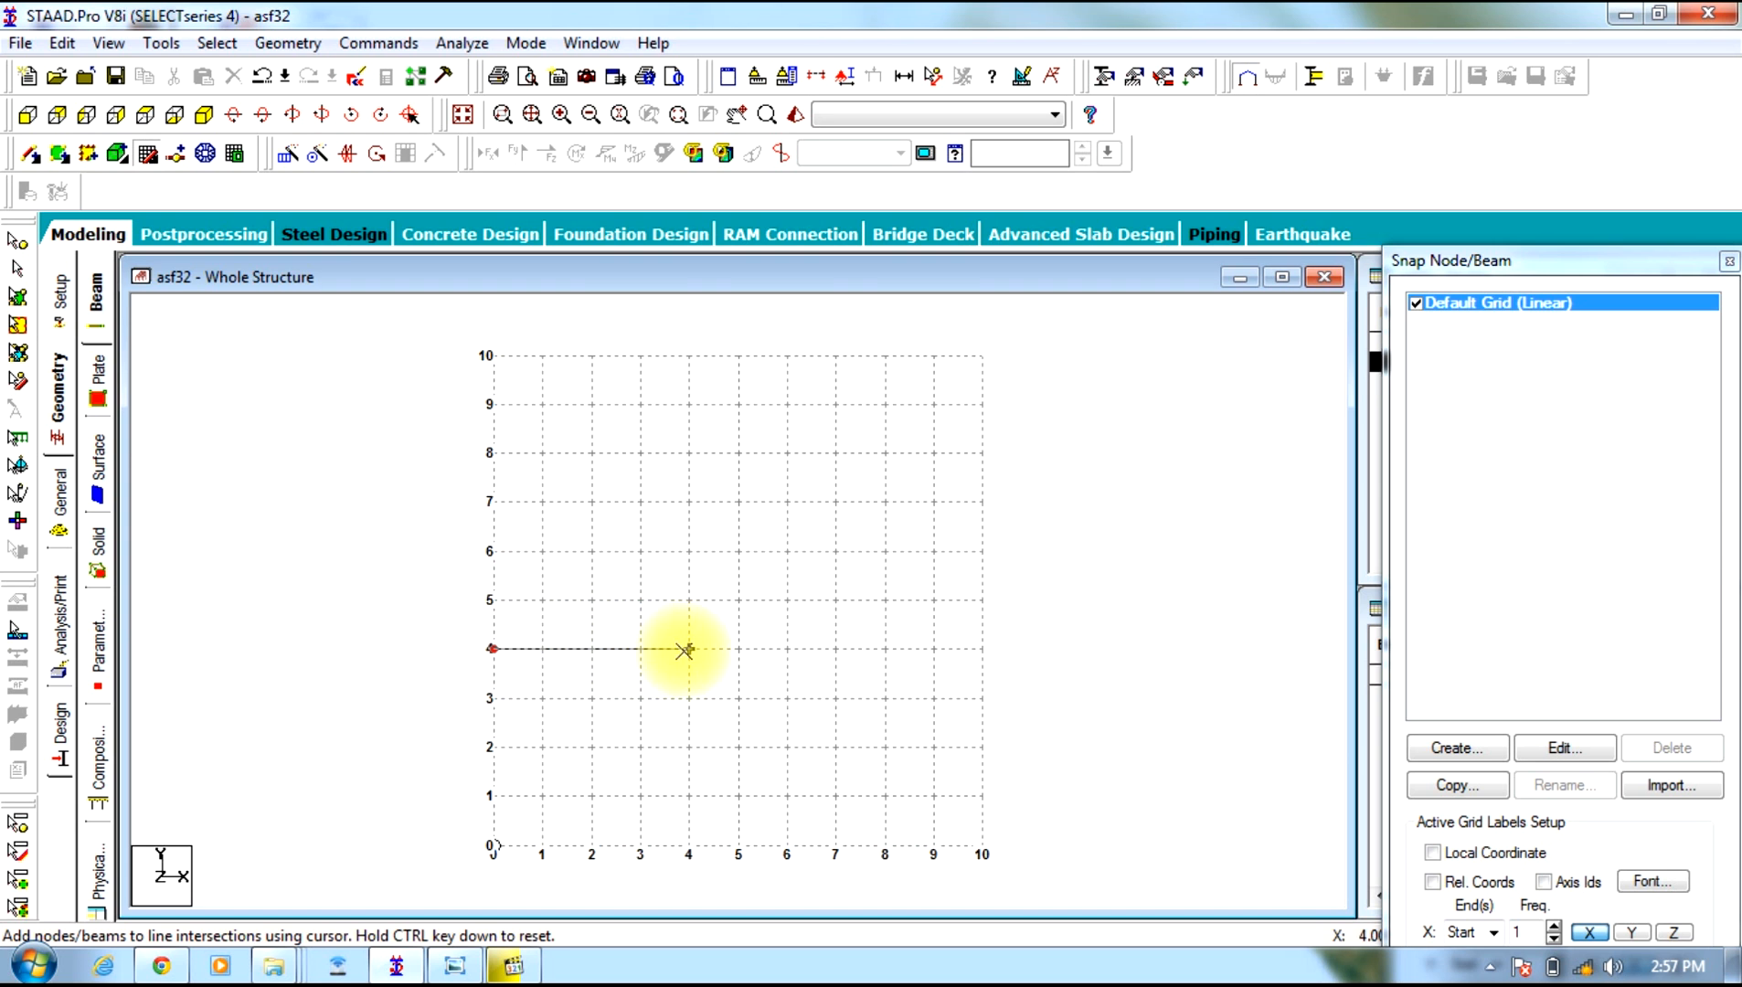
click(688, 649)
click(699, 804)
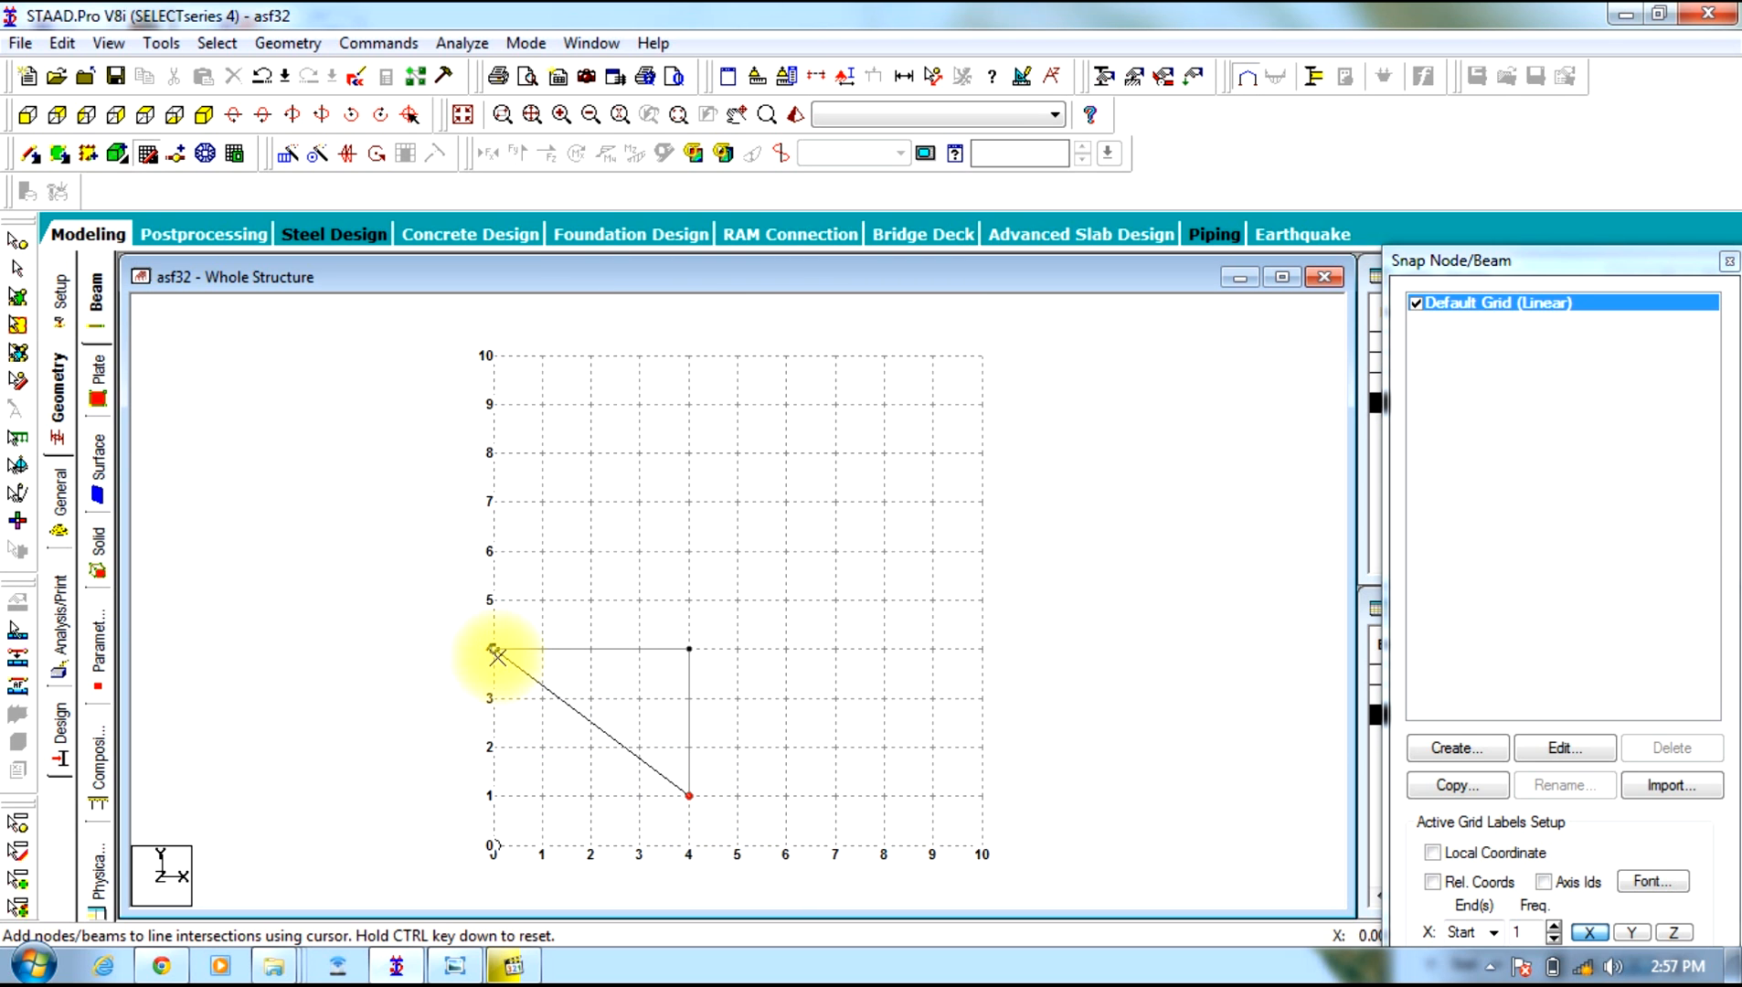
click(495, 651)
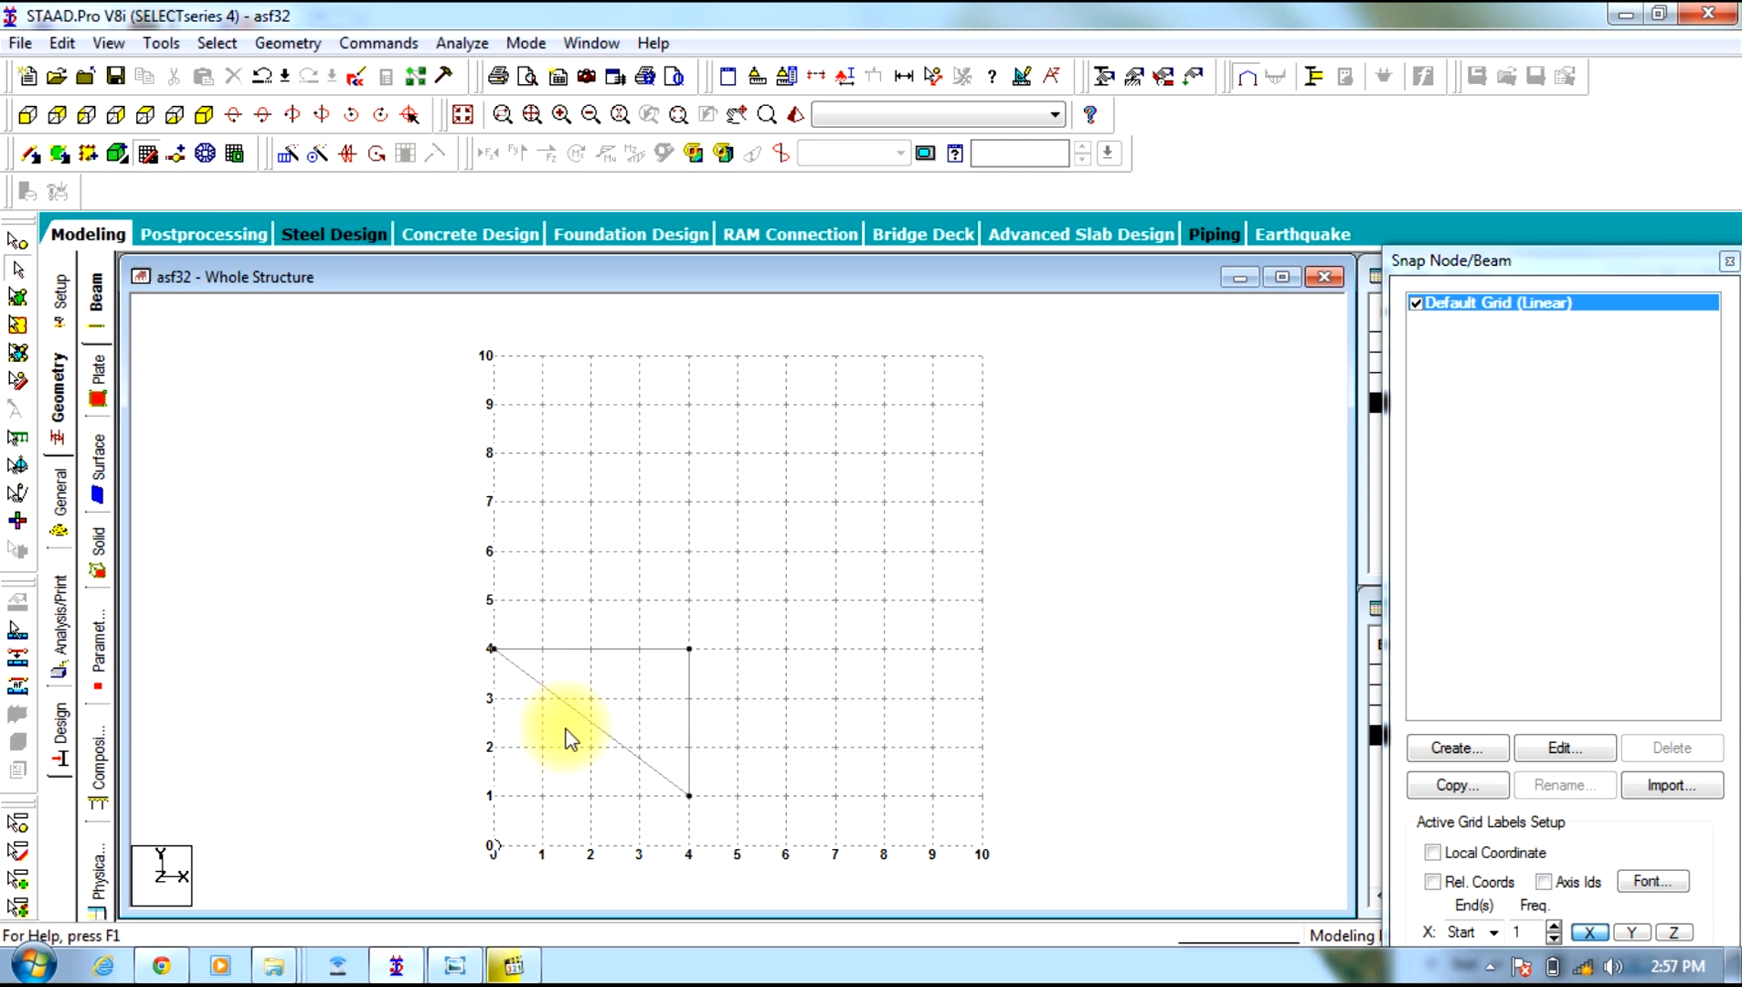
Compare the drawn triangle with members AC and BC in photo IMG_0415, and return to STAAD.Pro
click(514, 966)
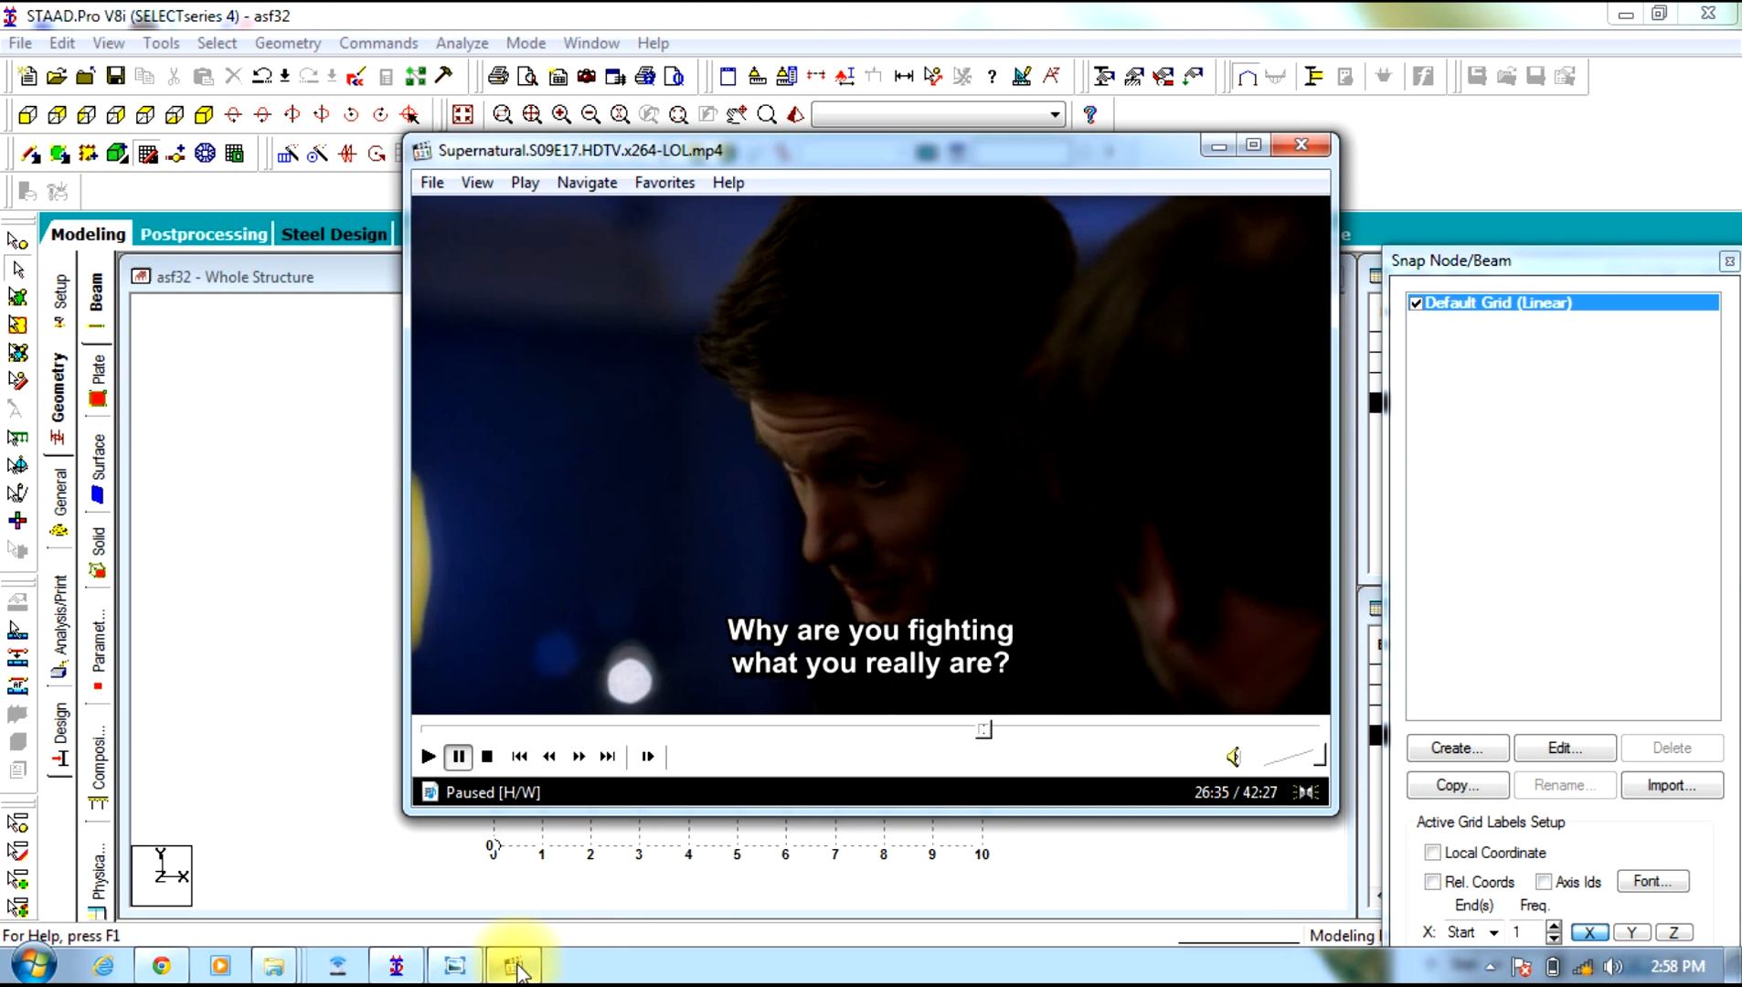
click(514, 965)
click(455, 965)
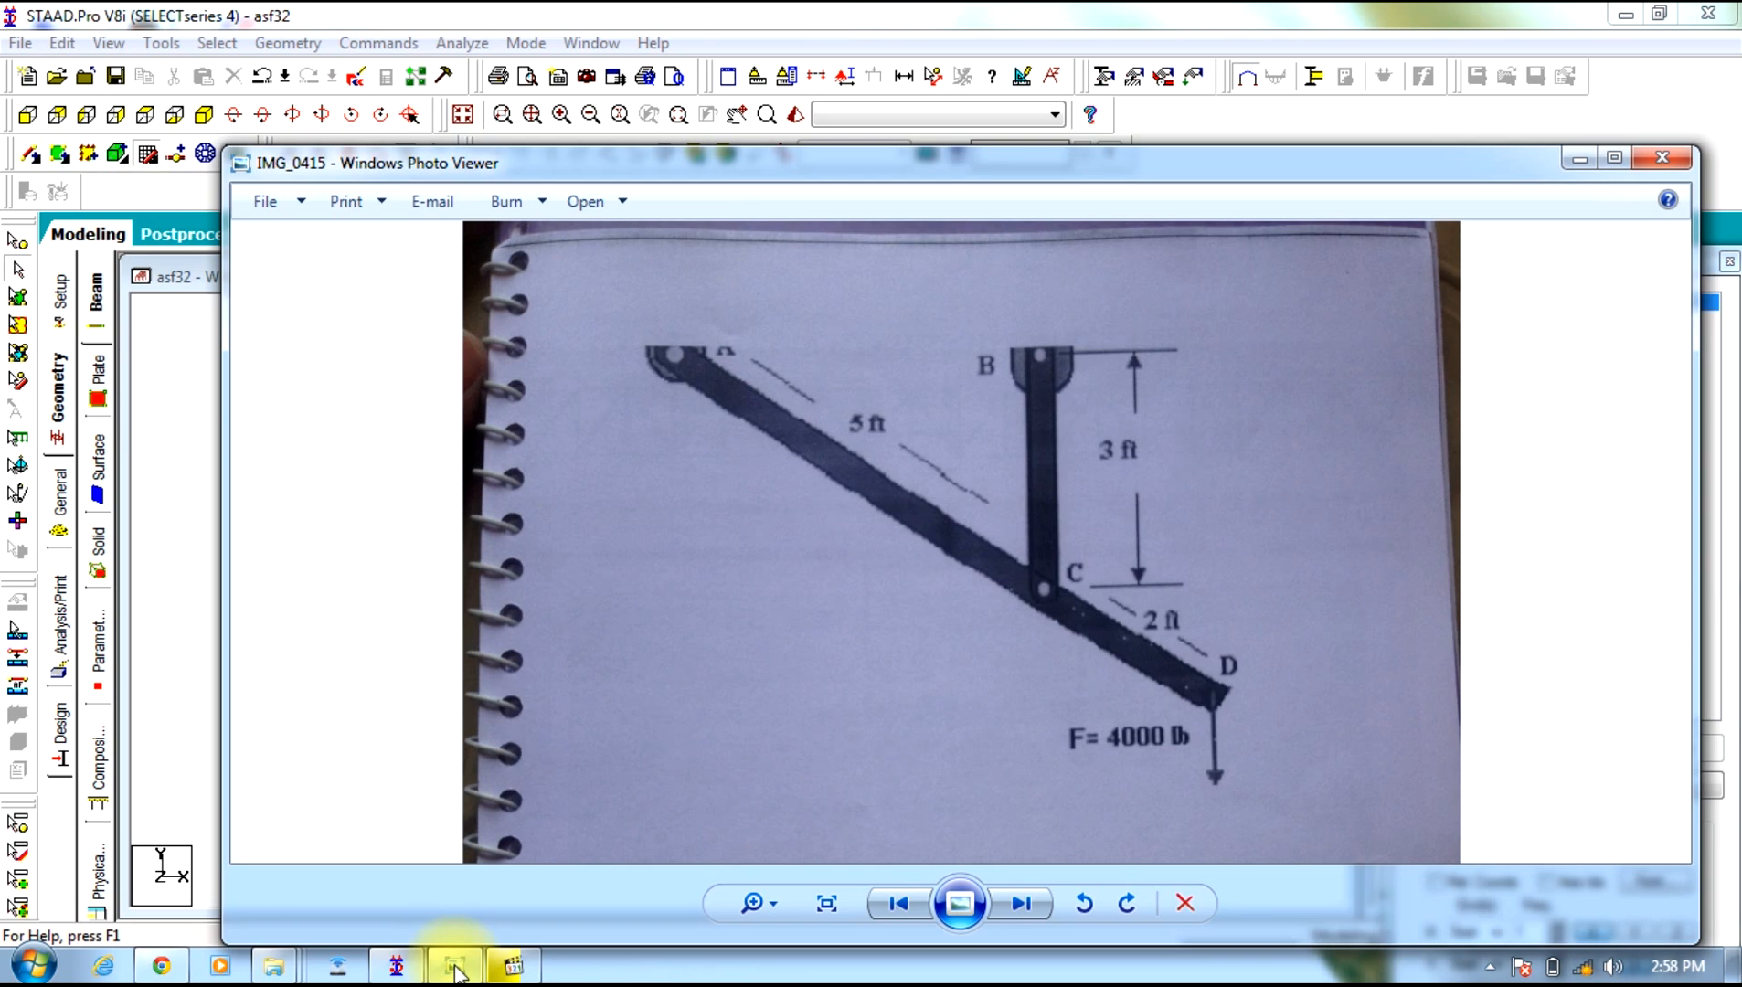
click(454, 965)
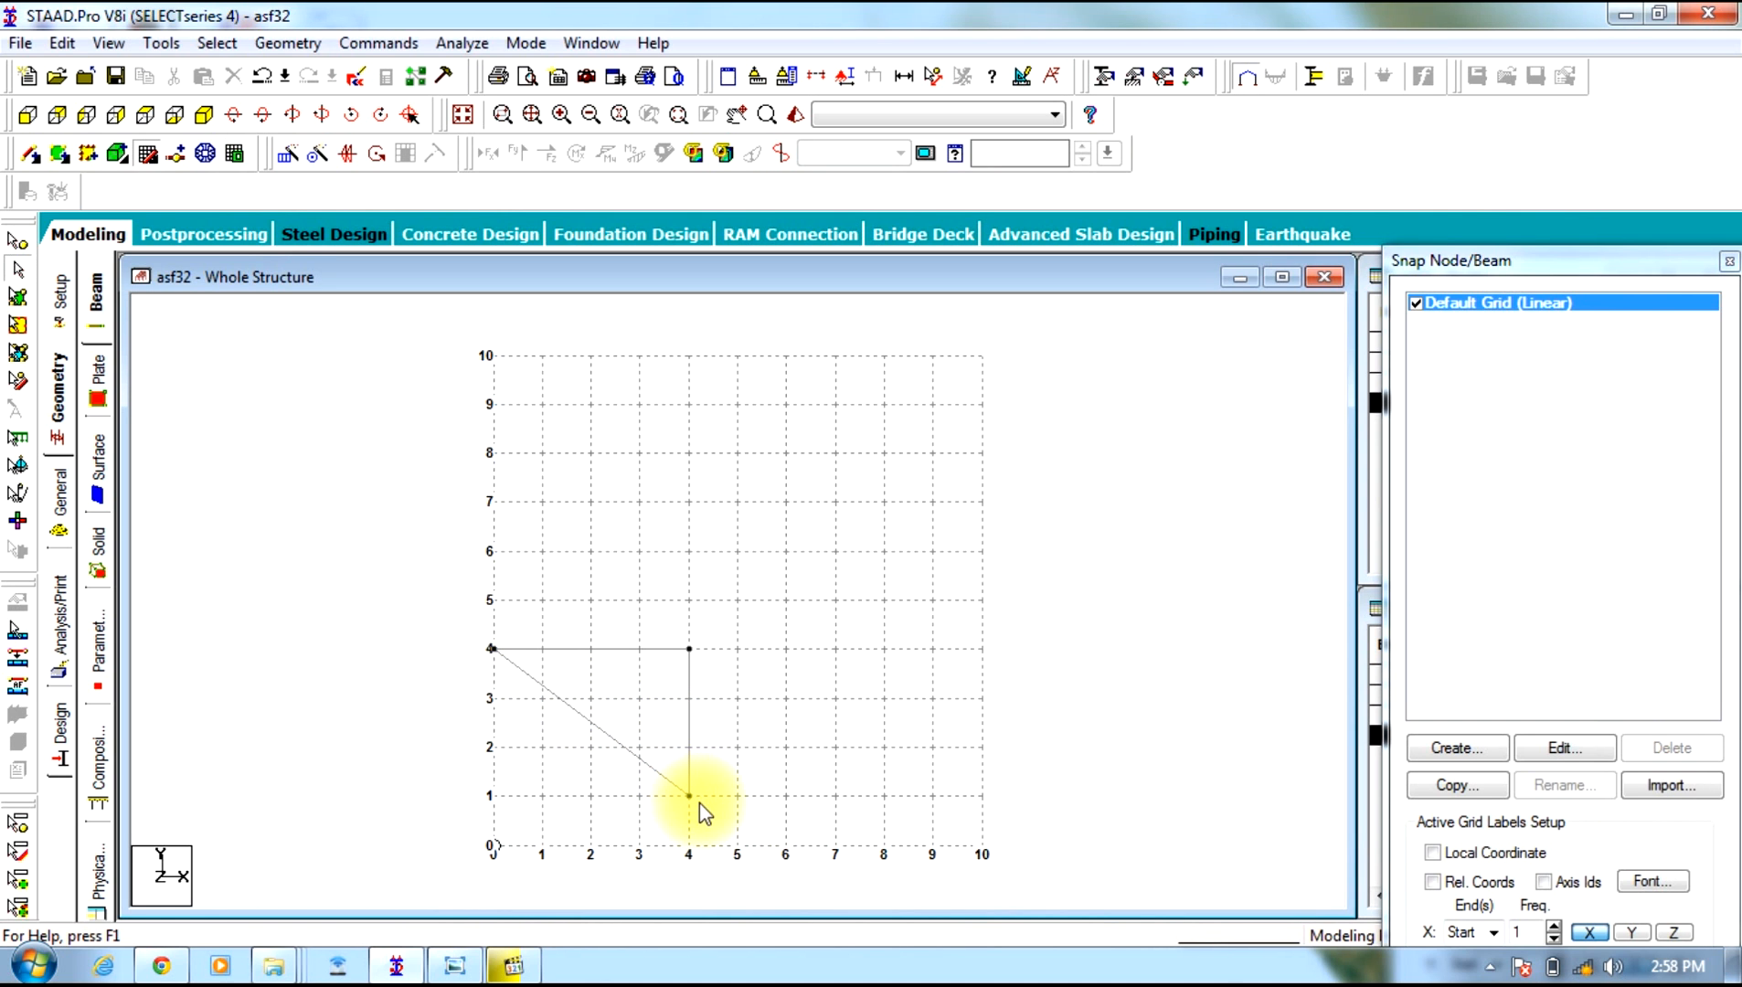
Inspect the coordinates of the triangle's lowest node
drag(750, 593, 467, 886)
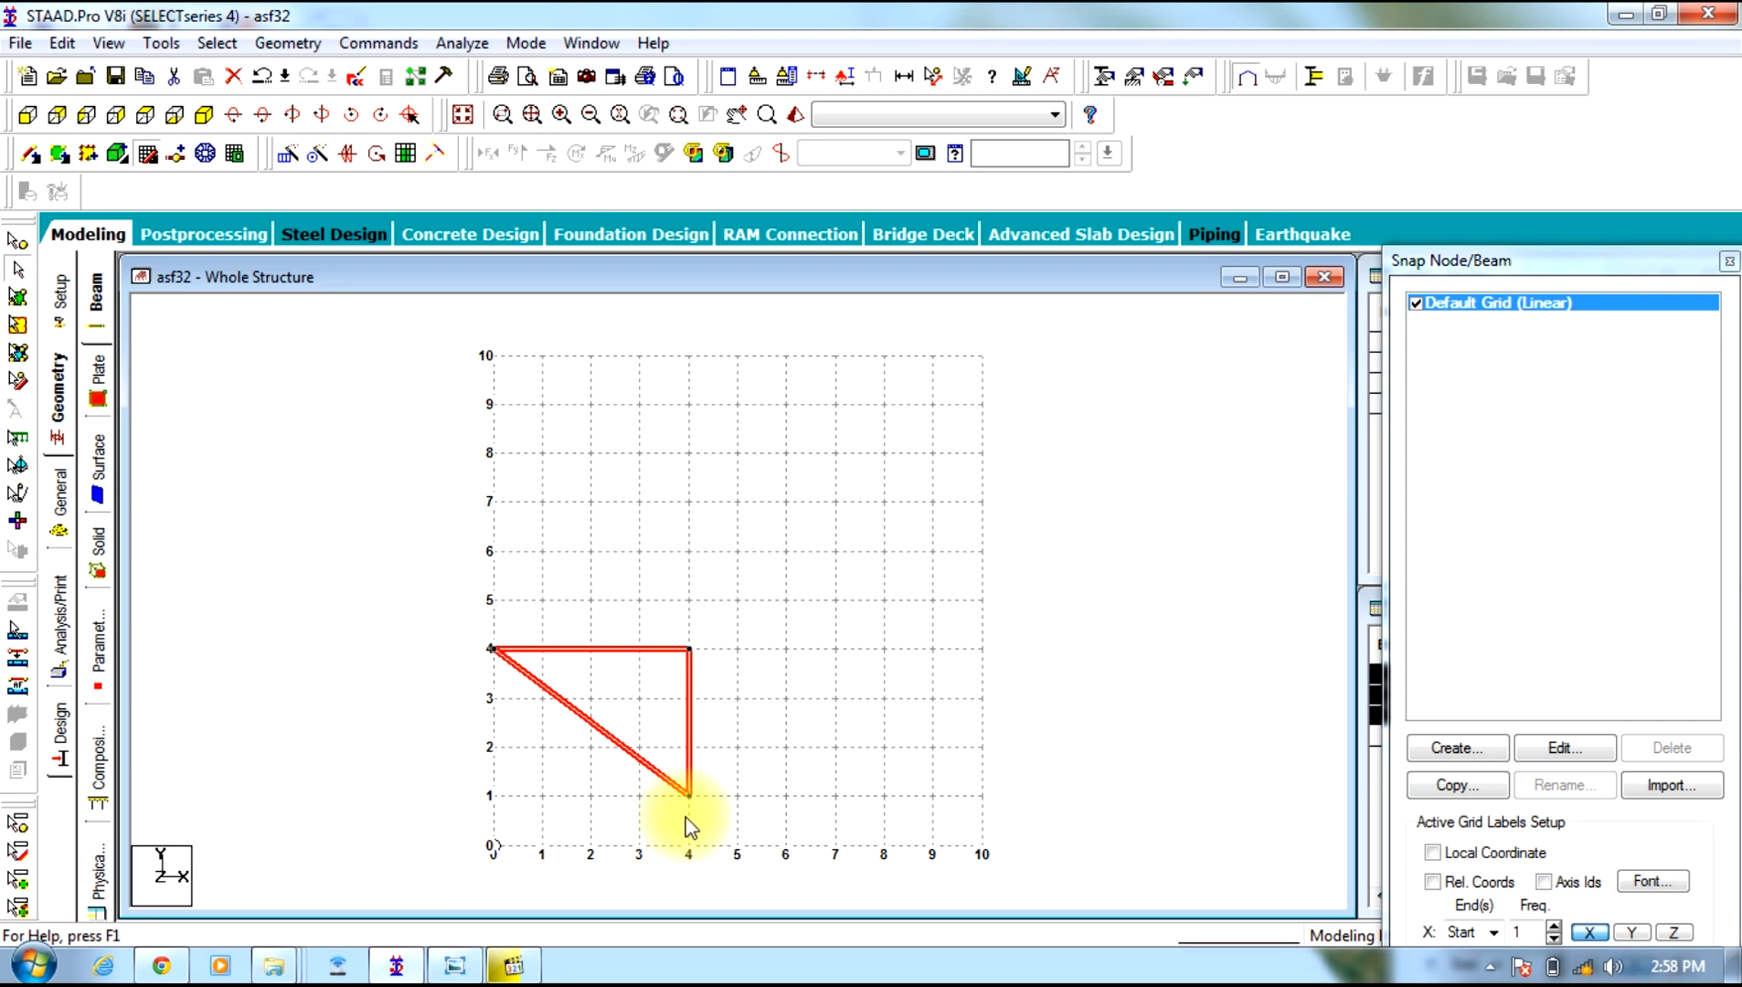
click(692, 792)
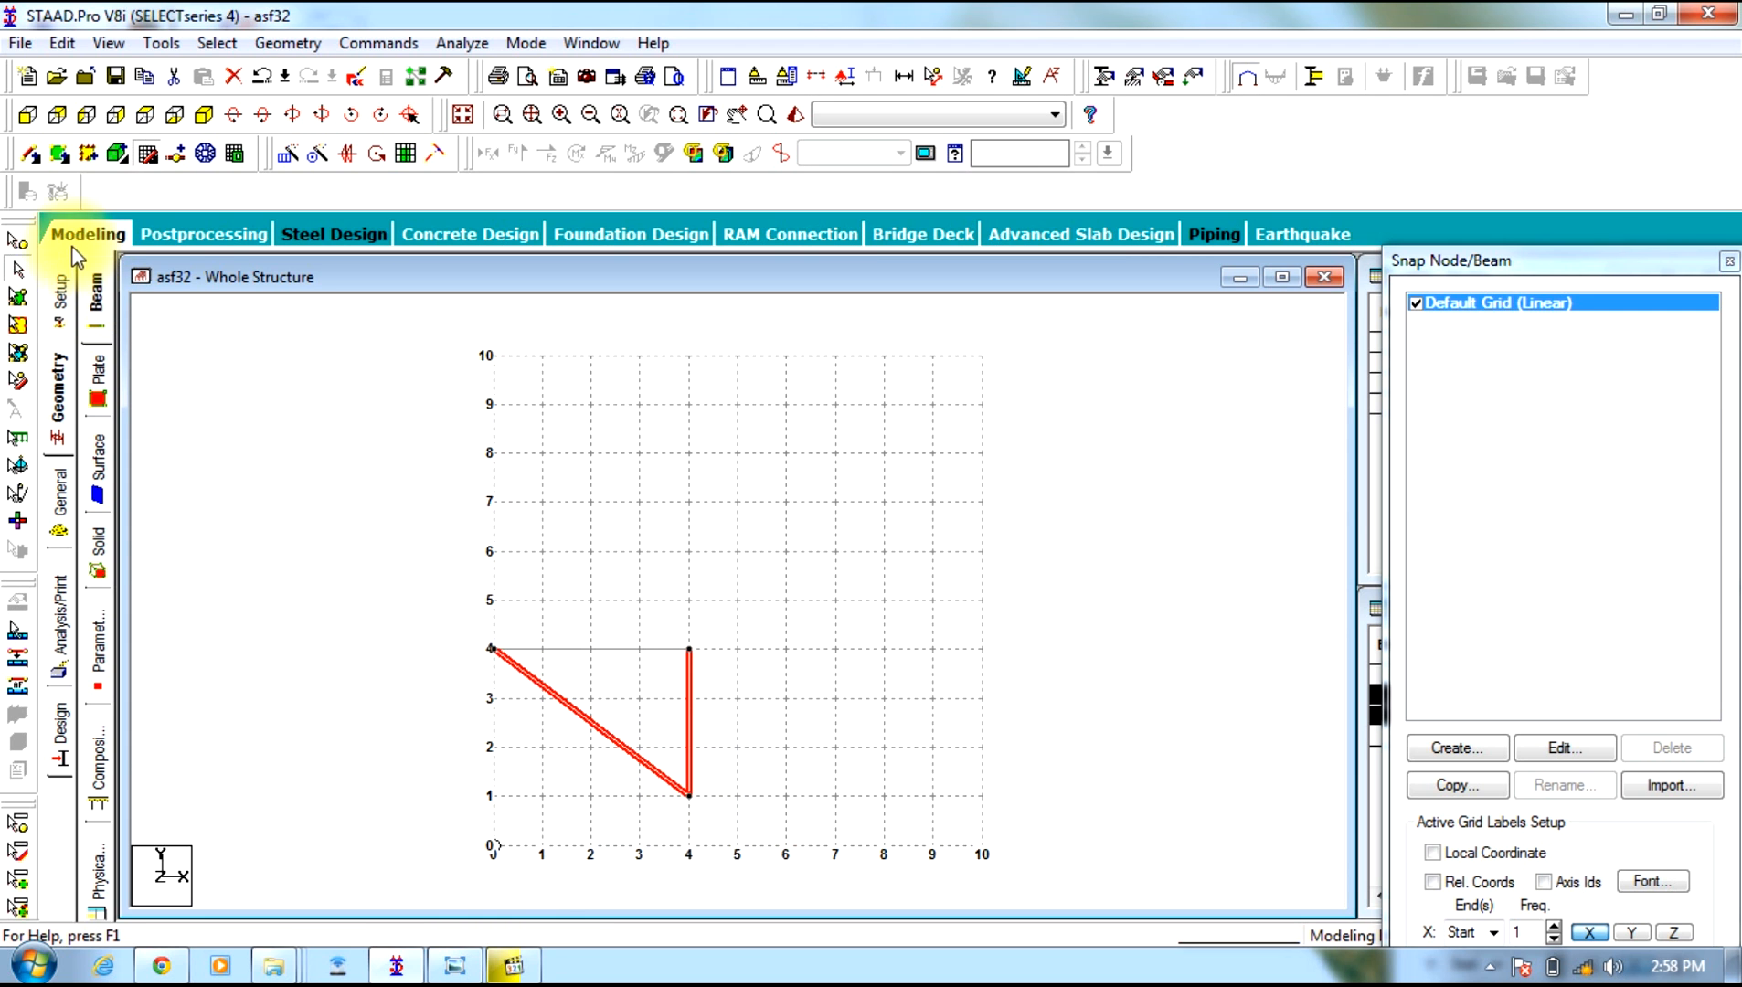
click(22, 245)
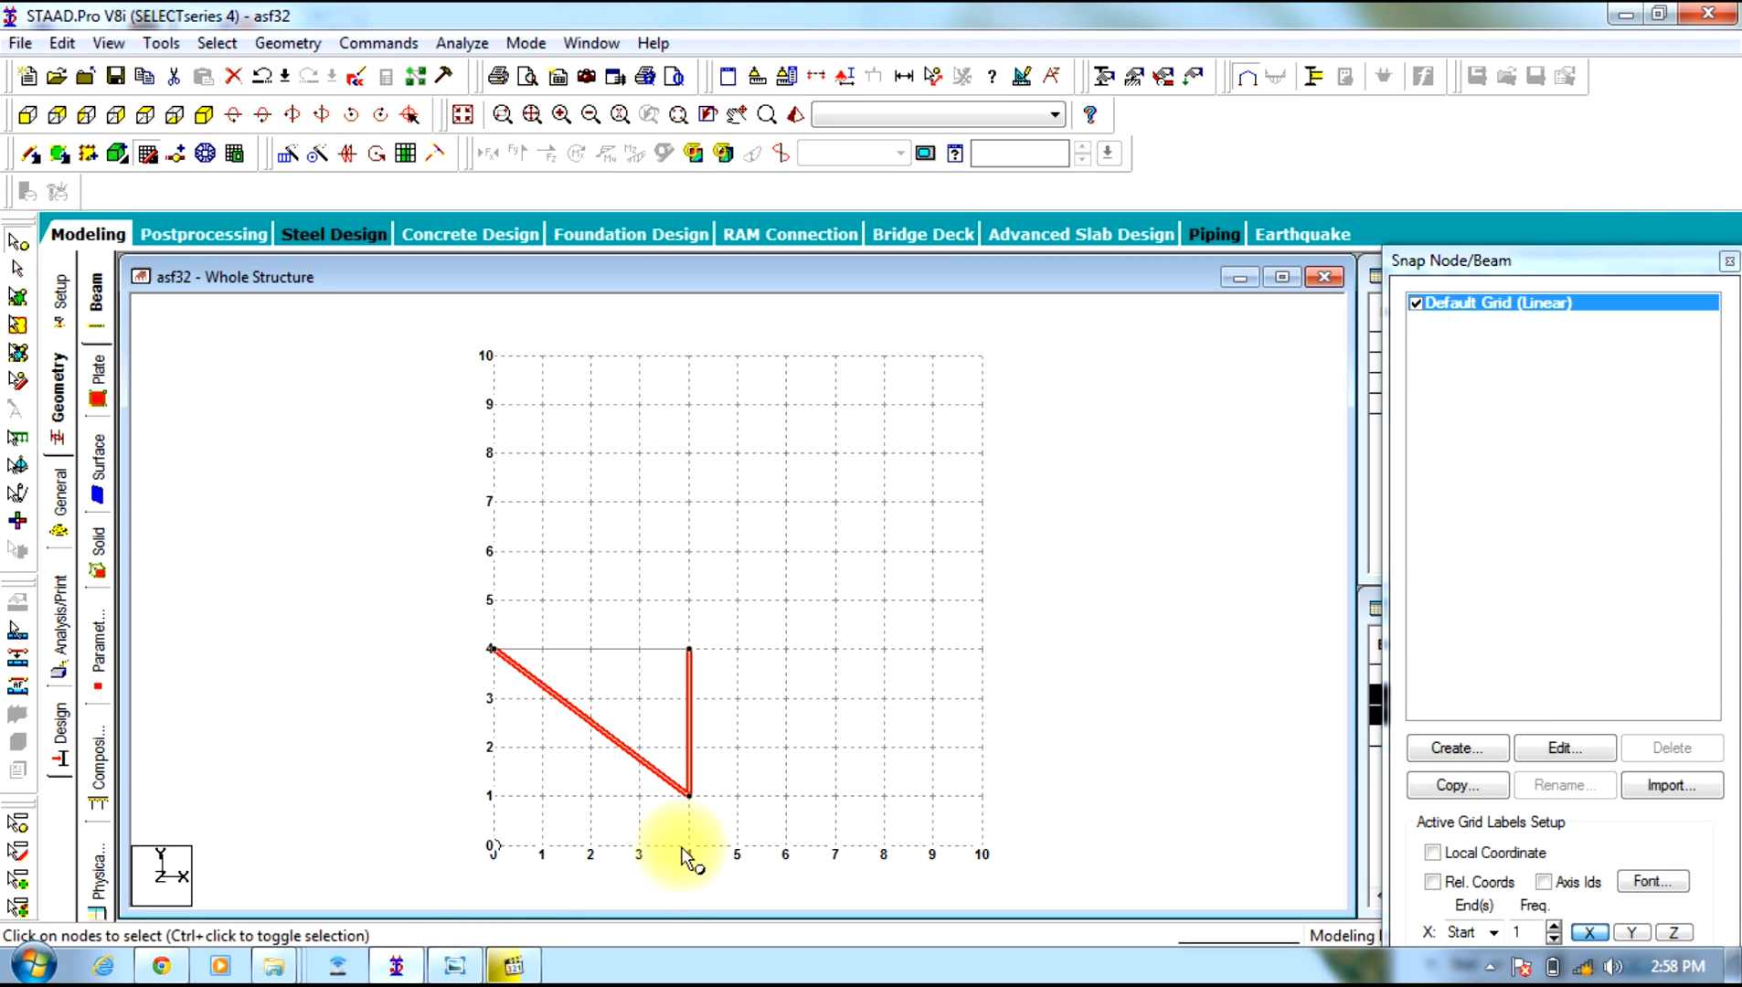
double_click(692, 794)
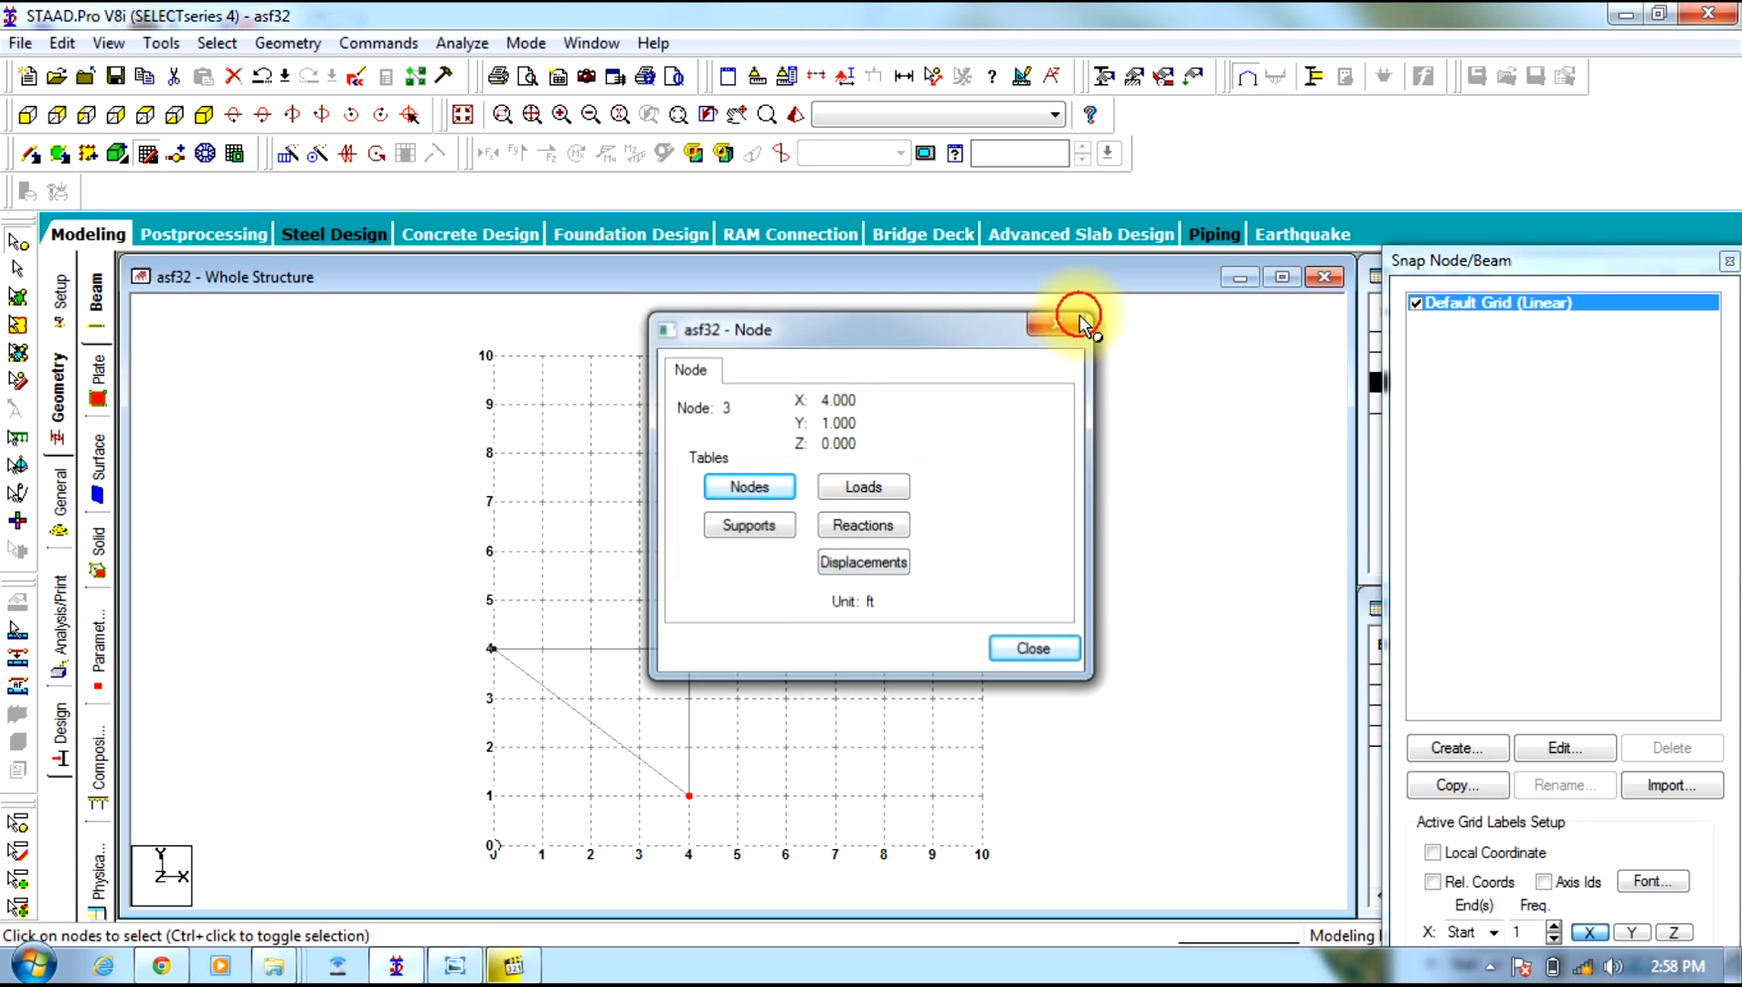
click(1079, 316)
Move all three beams by X -4 ft and Y -1 ft, allowing existing members to be split at coinciding nodes
click(22, 270)
drag(757, 563, 300, 855)
click(274, 43)
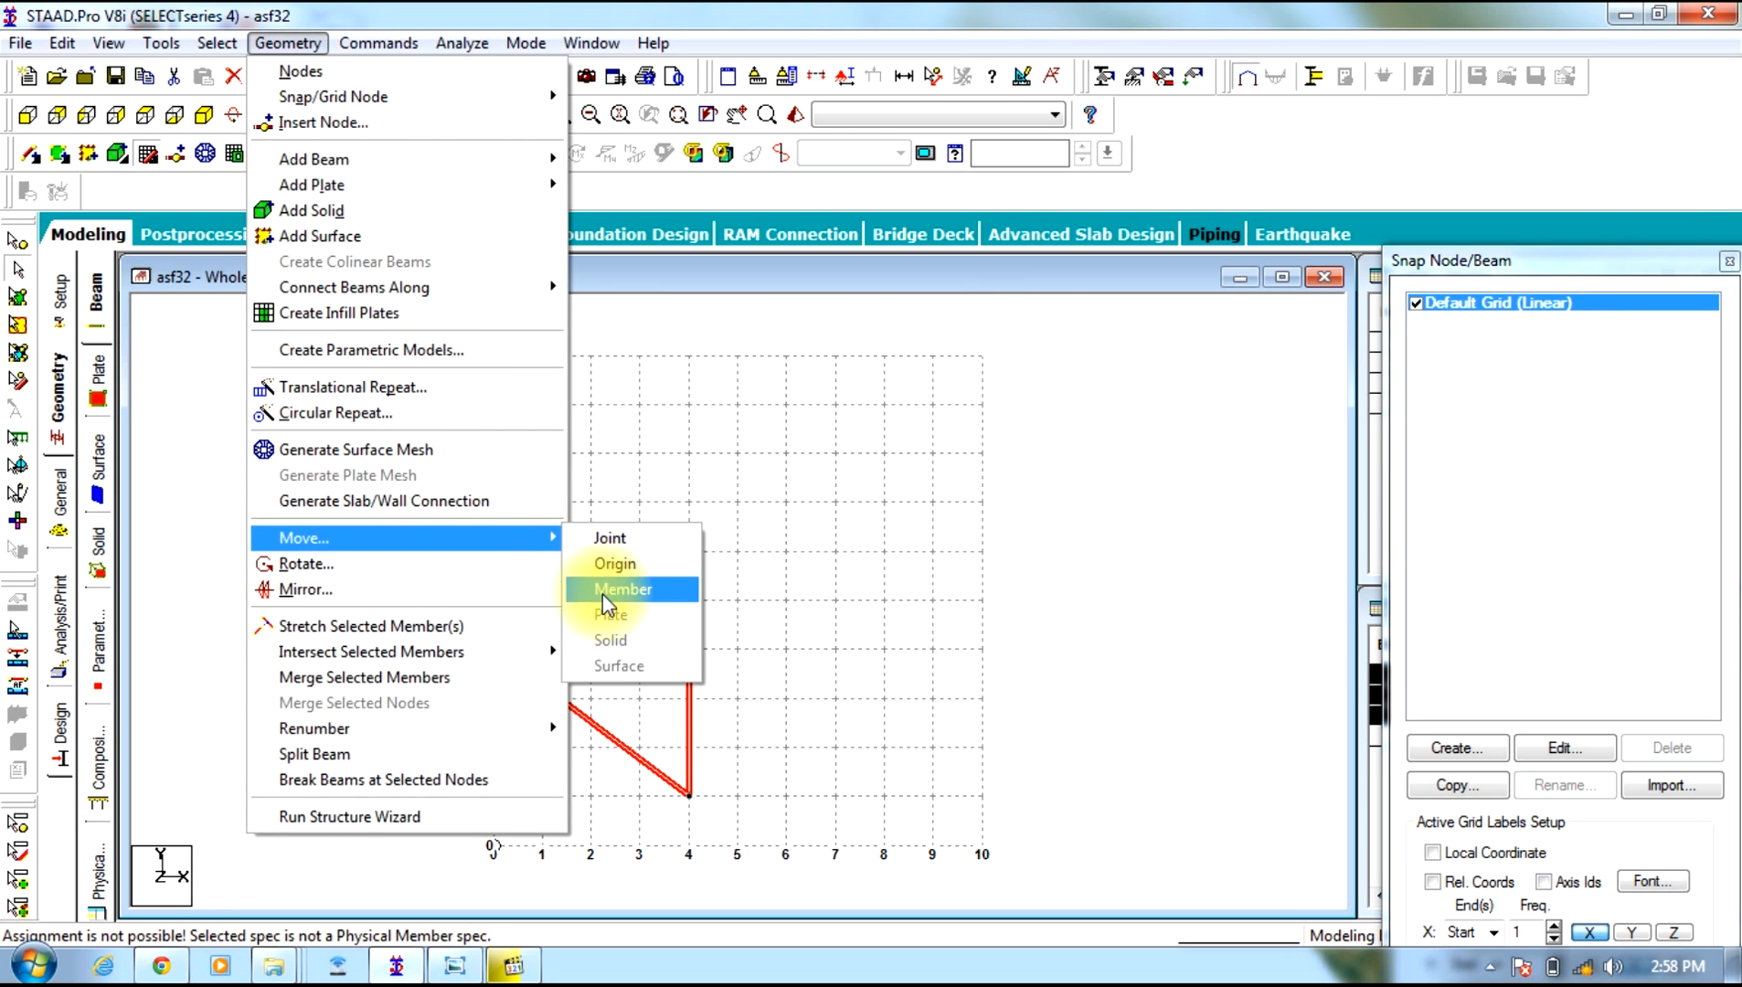
click(603, 593)
drag(774, 502, 505, 514)
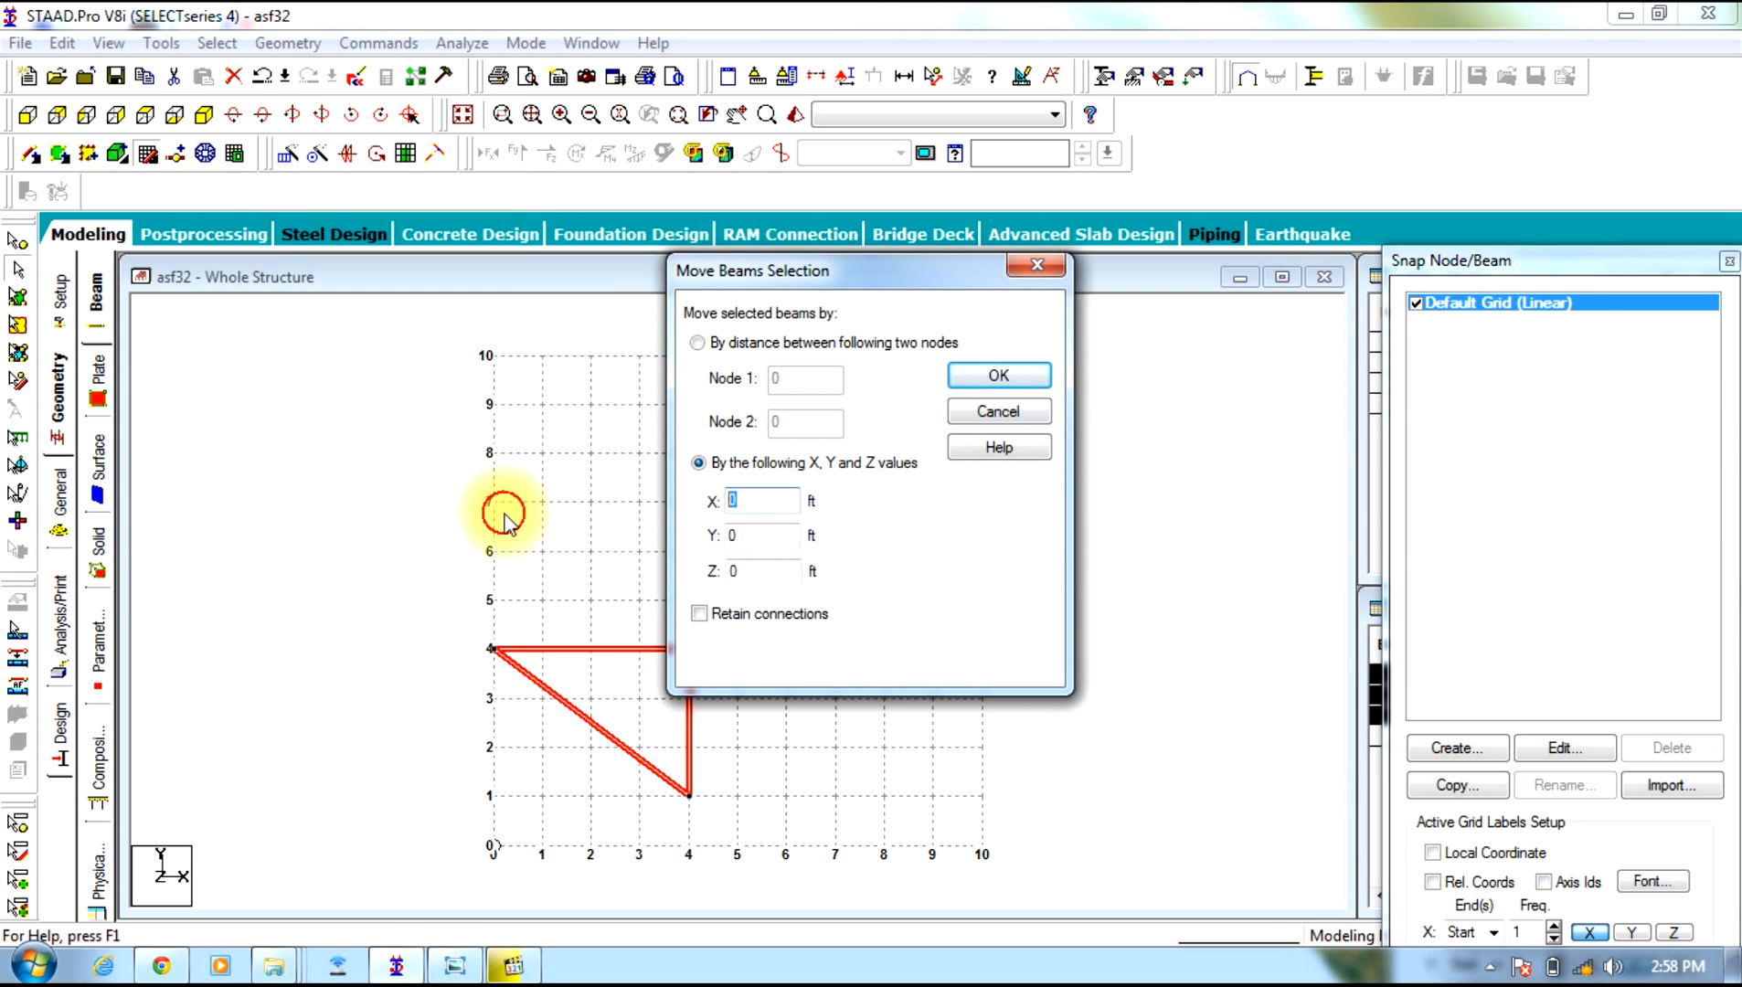
text(-4)
drag(772, 535, 506, 552)
key(BackSpace)
text(-1)
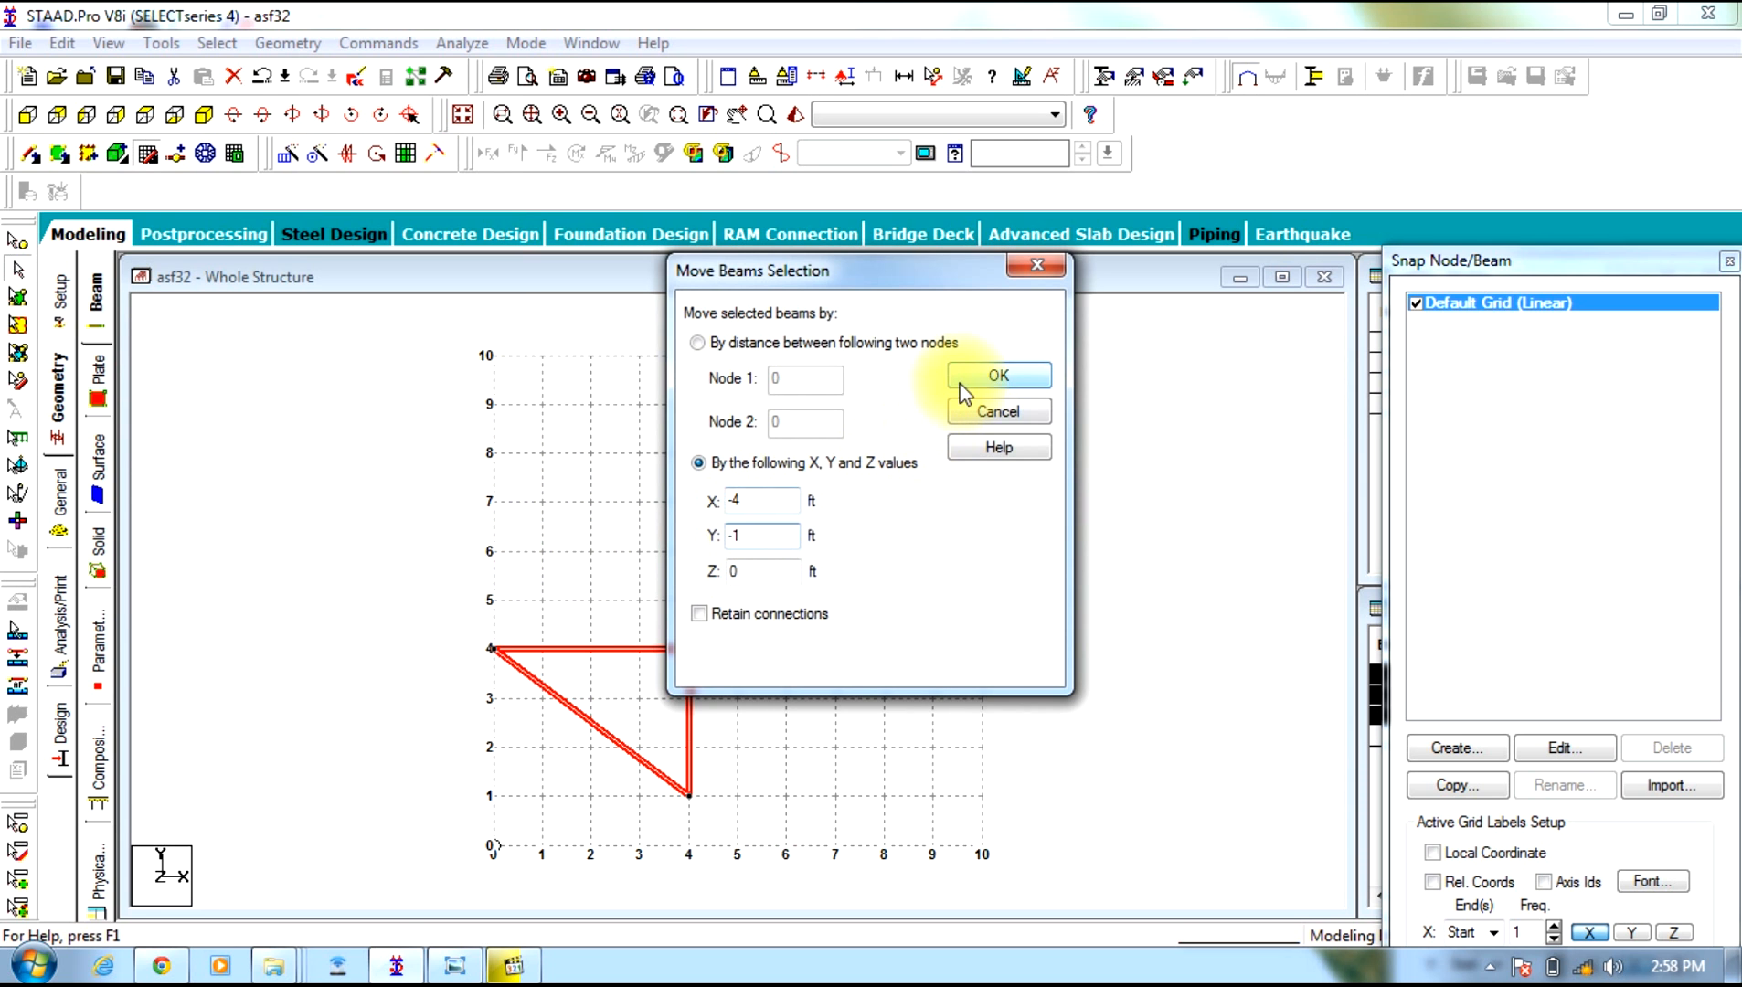
click(962, 382)
click(894, 537)
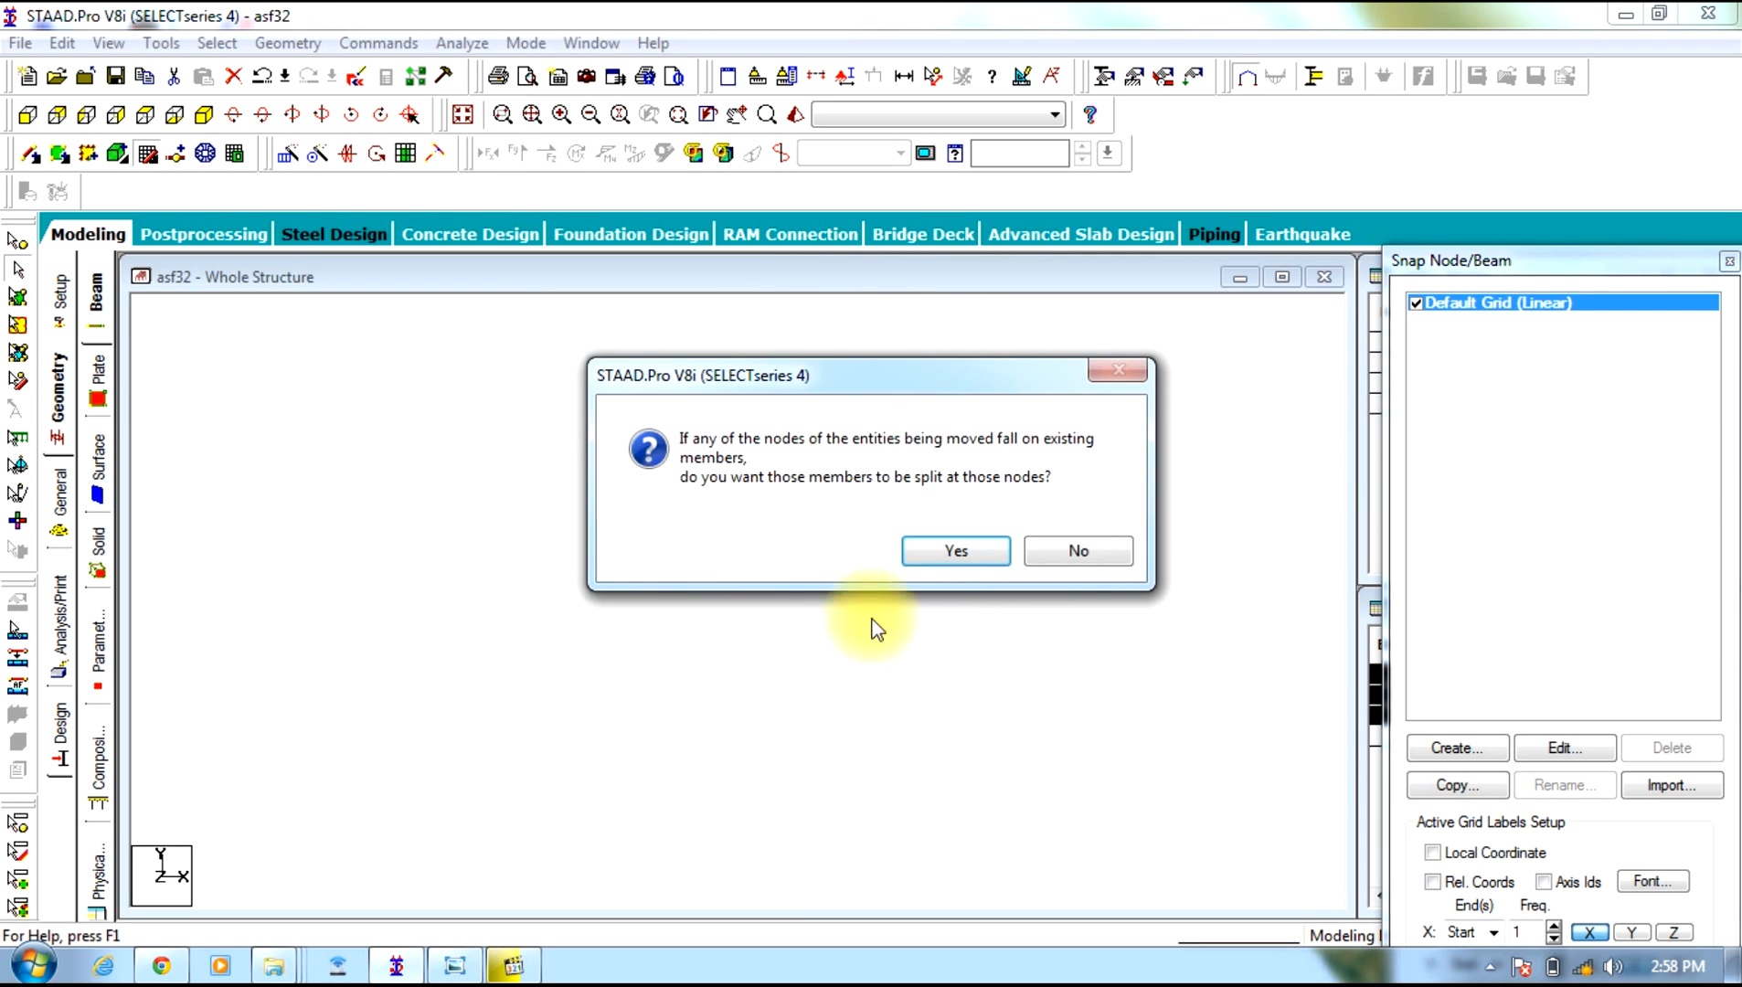
click(921, 549)
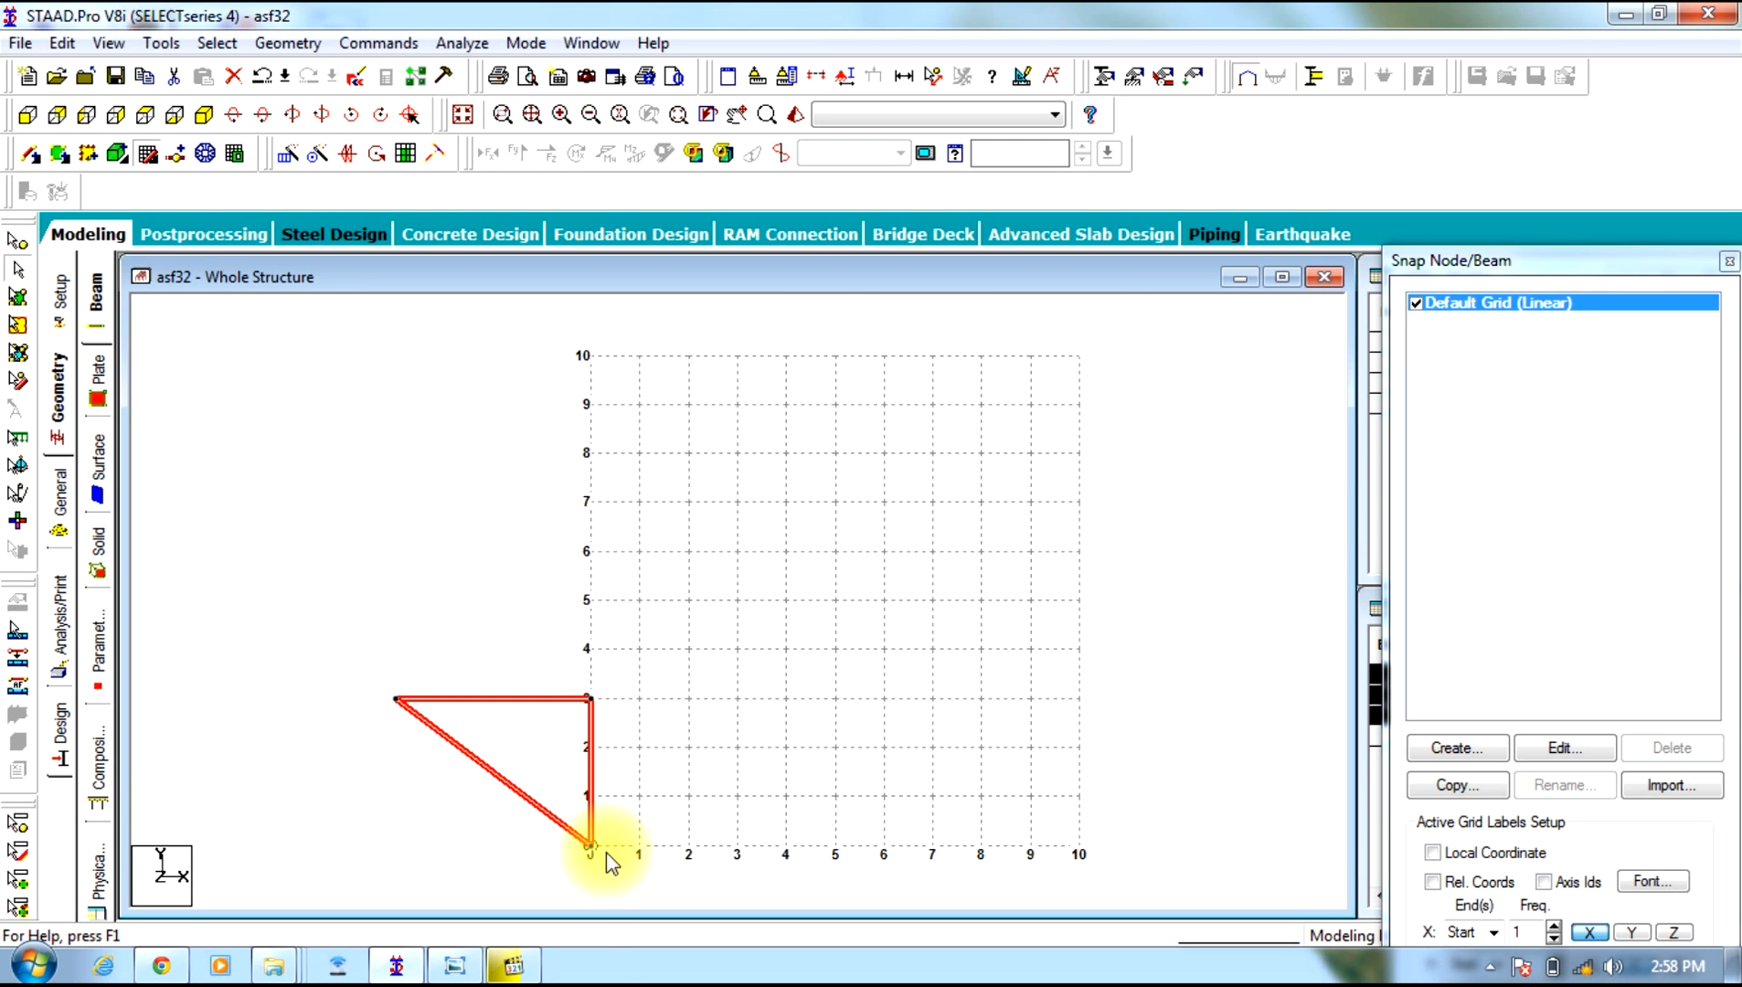
Examine the slope and length of the extension CD beyond joint C in photo IMG_0415, and return to STAAD.Pro
click(457, 966)
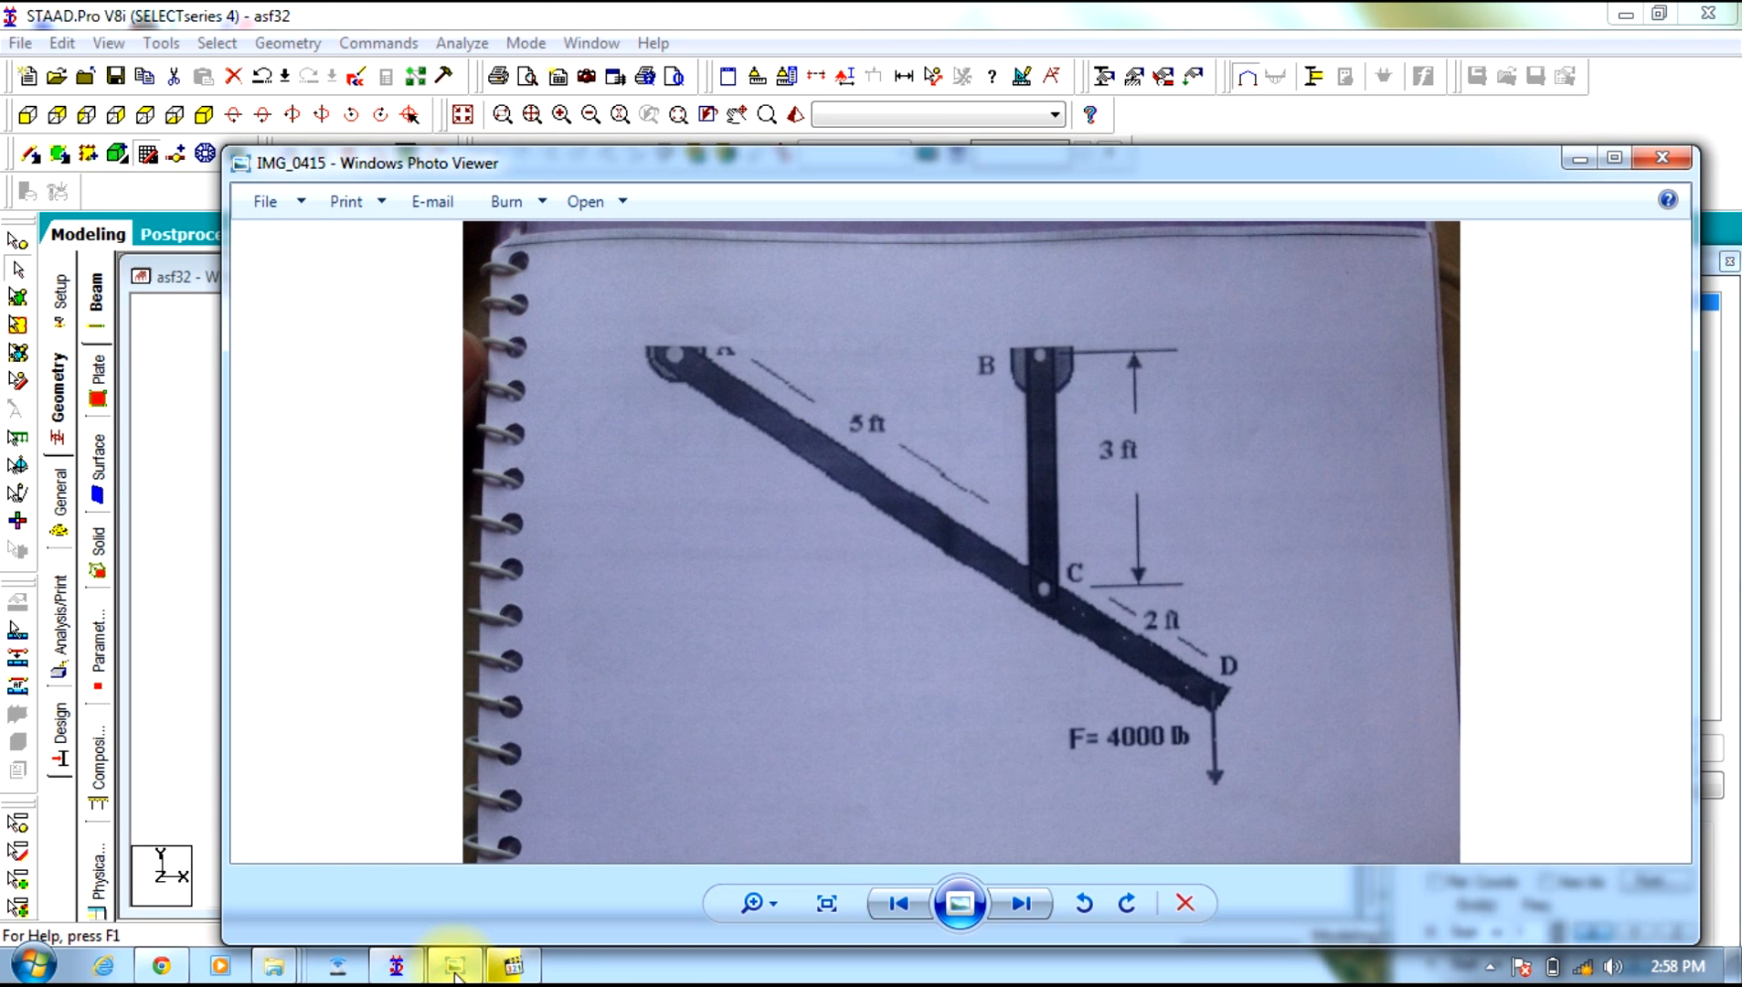
click(455, 970)
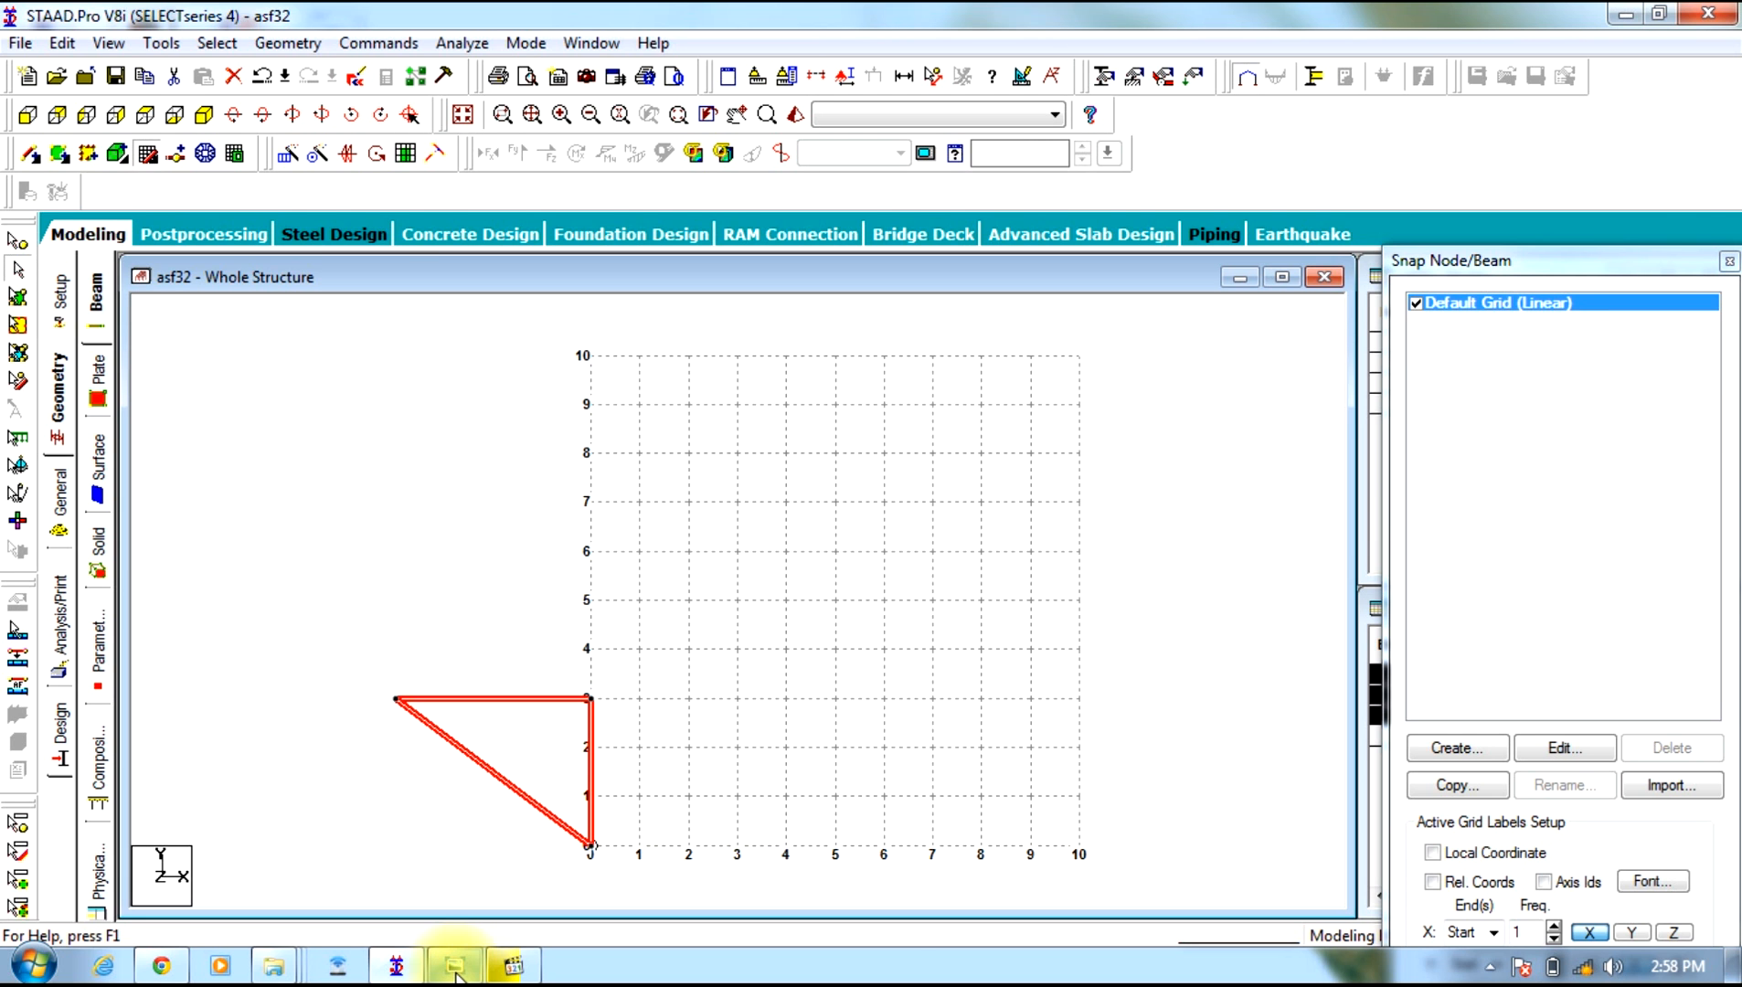
click(454, 971)
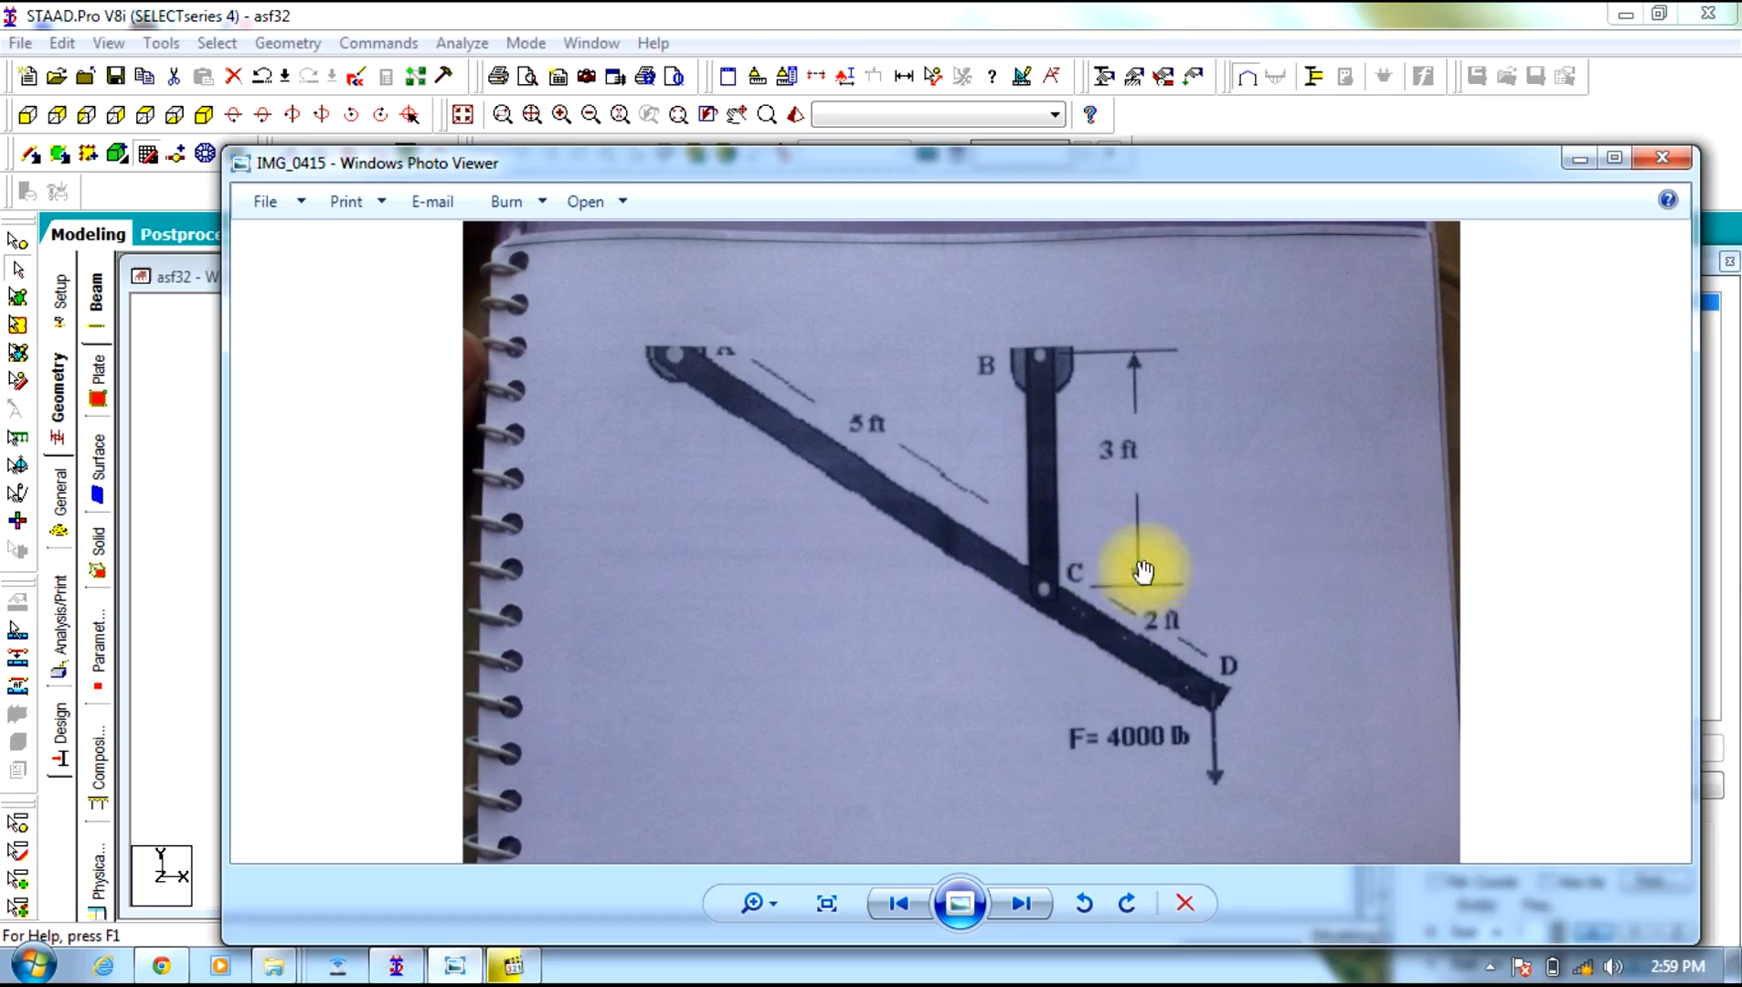
click(1579, 163)
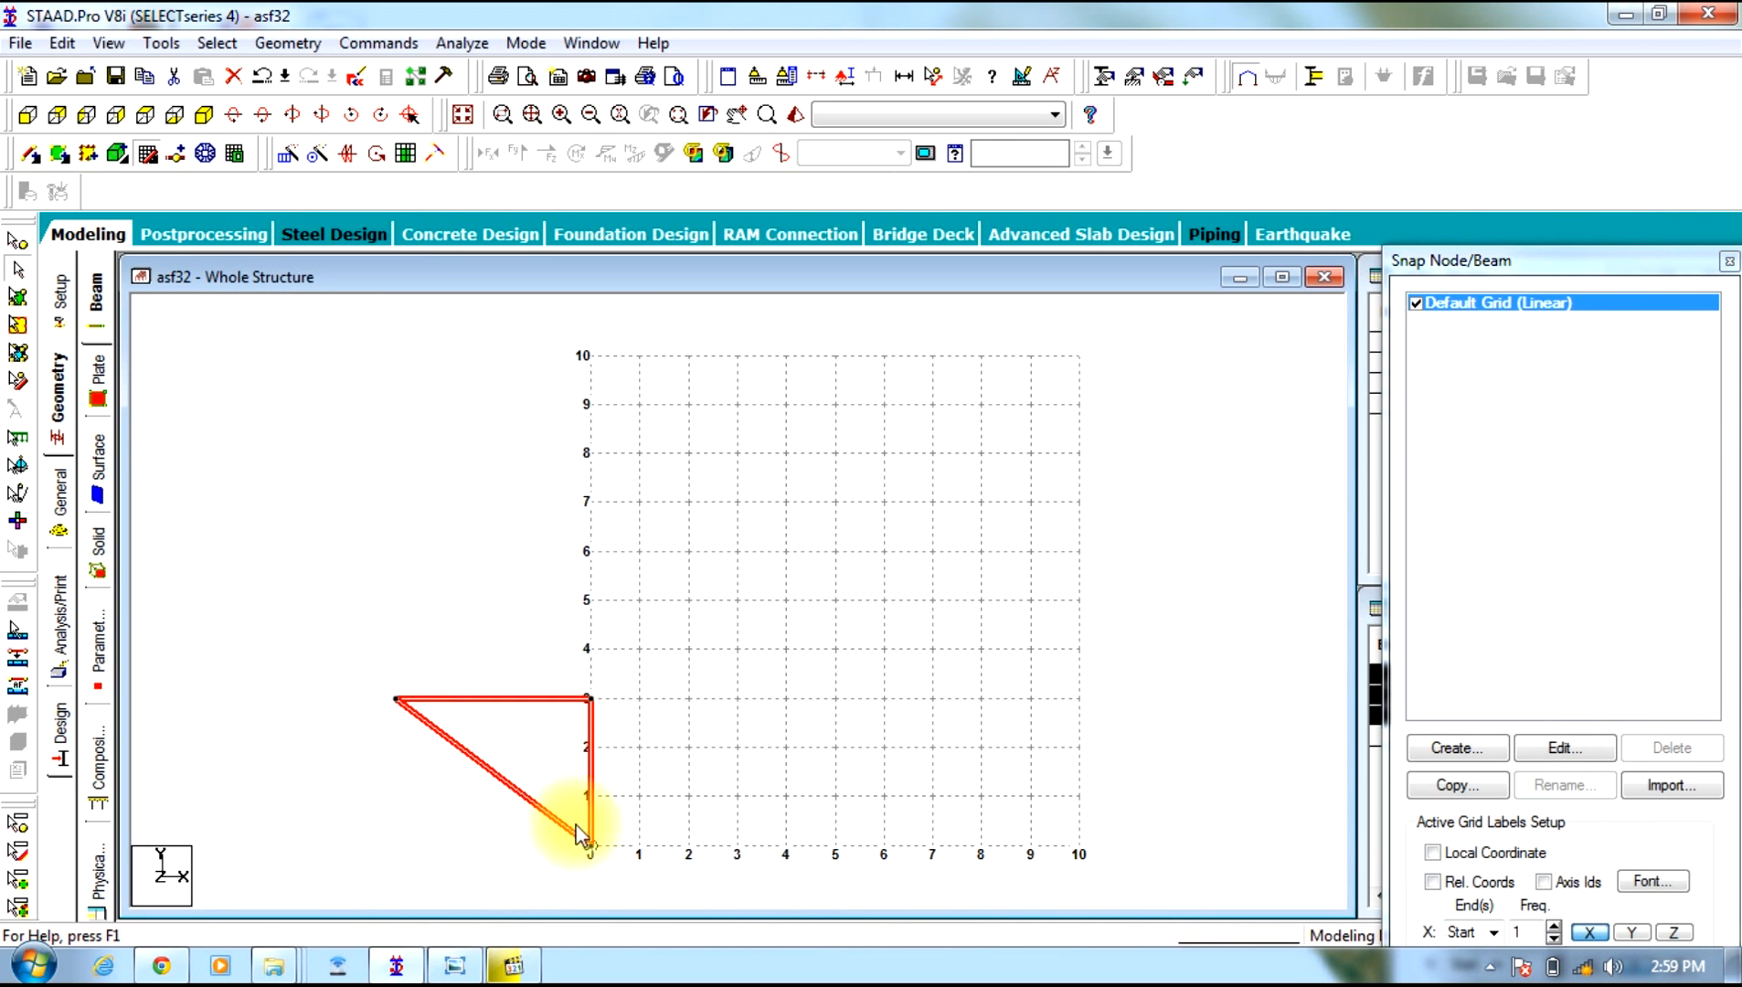
Set the default grid's X skew to -37° and draw a beam from the origin node to mark 2 on the skewed axis
click(521, 565)
click(1595, 746)
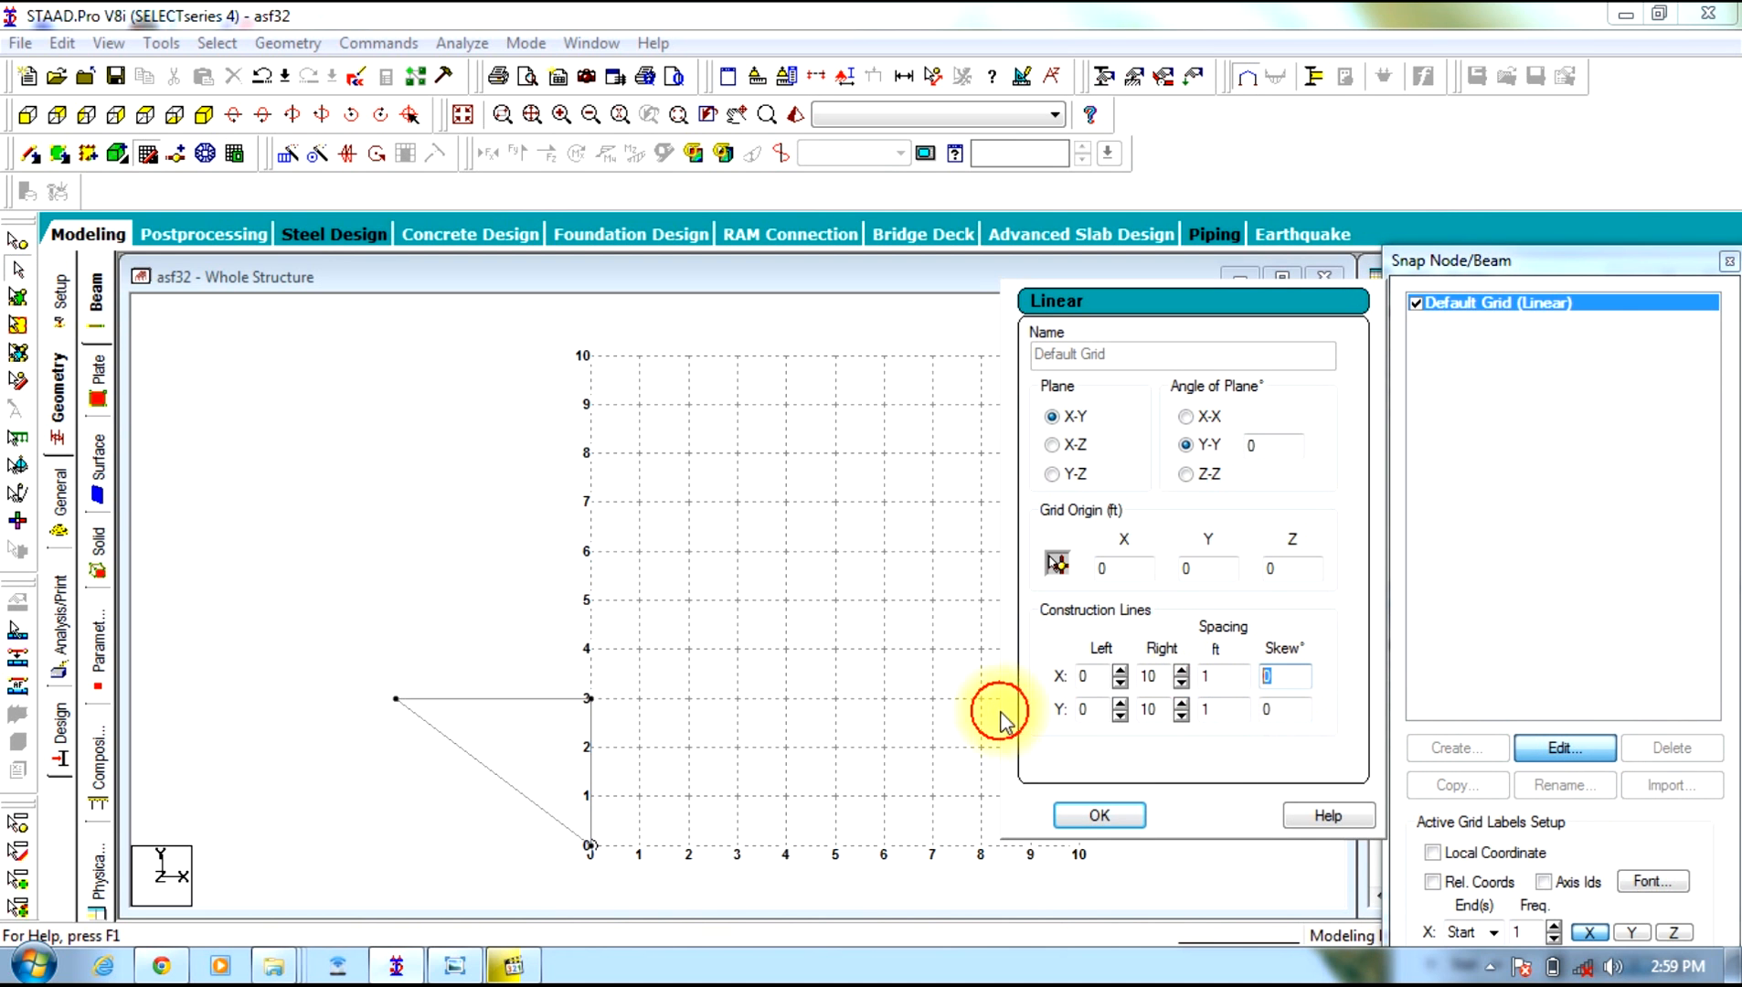
key(BackSpace)
text(-30)
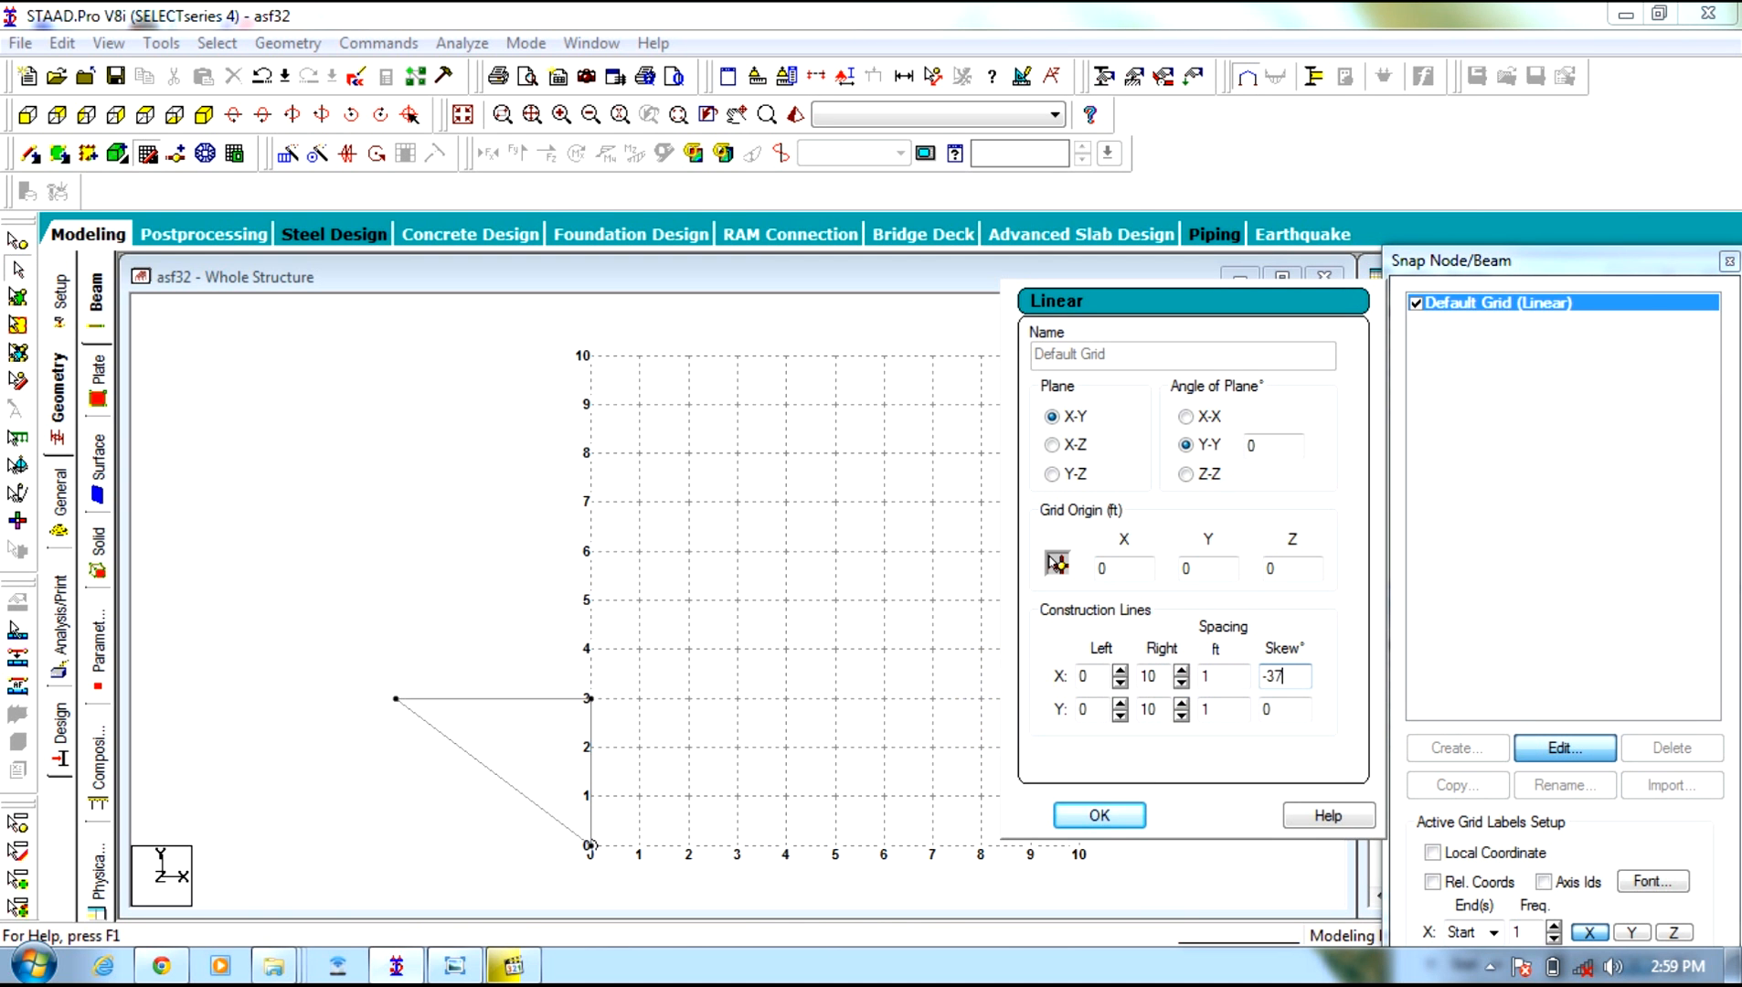
click(1099, 814)
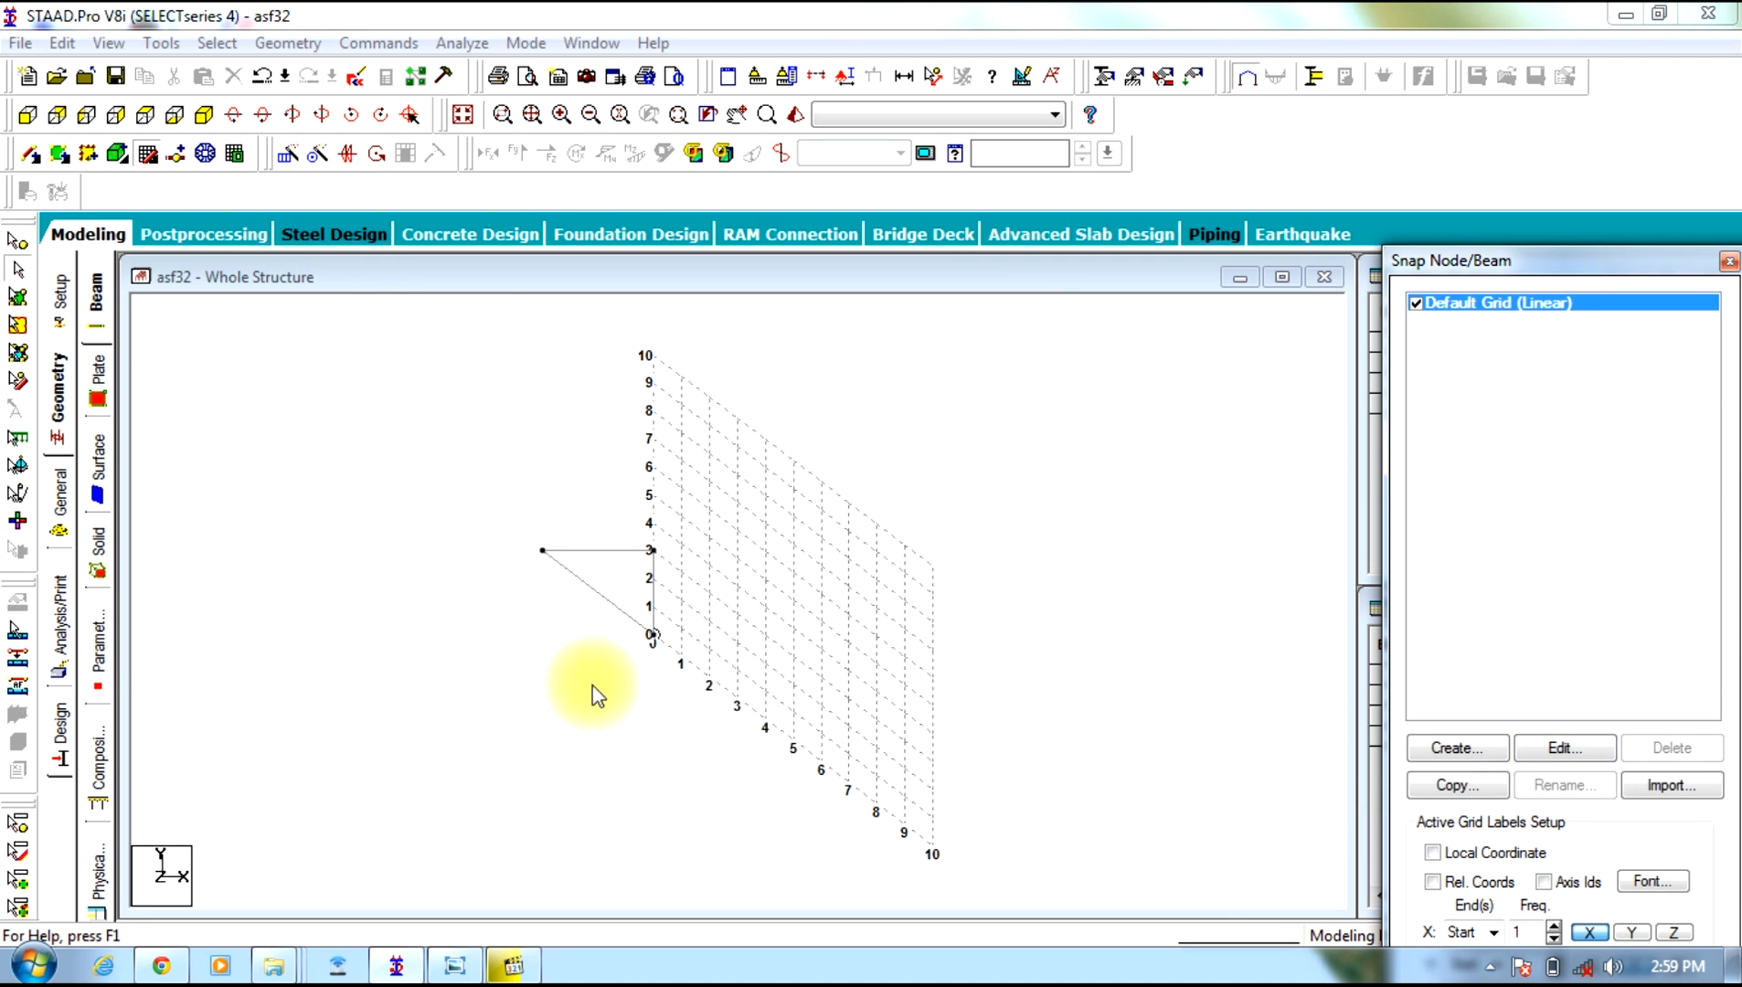
click(149, 152)
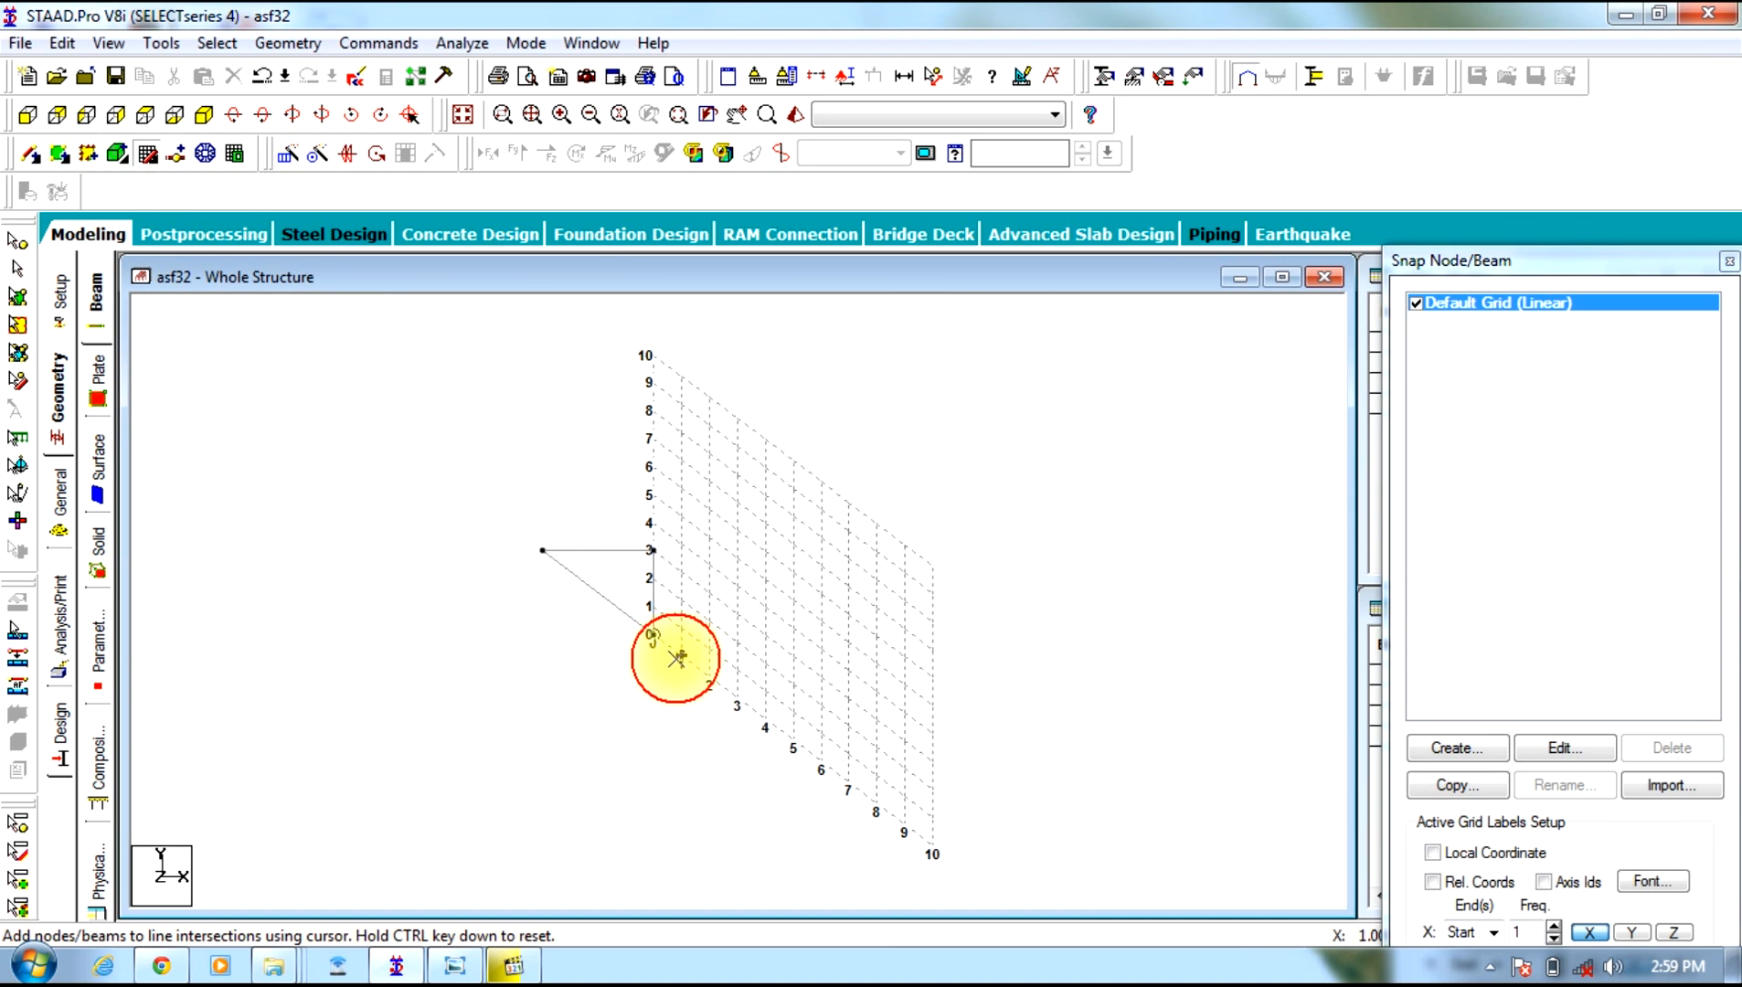
click(709, 677)
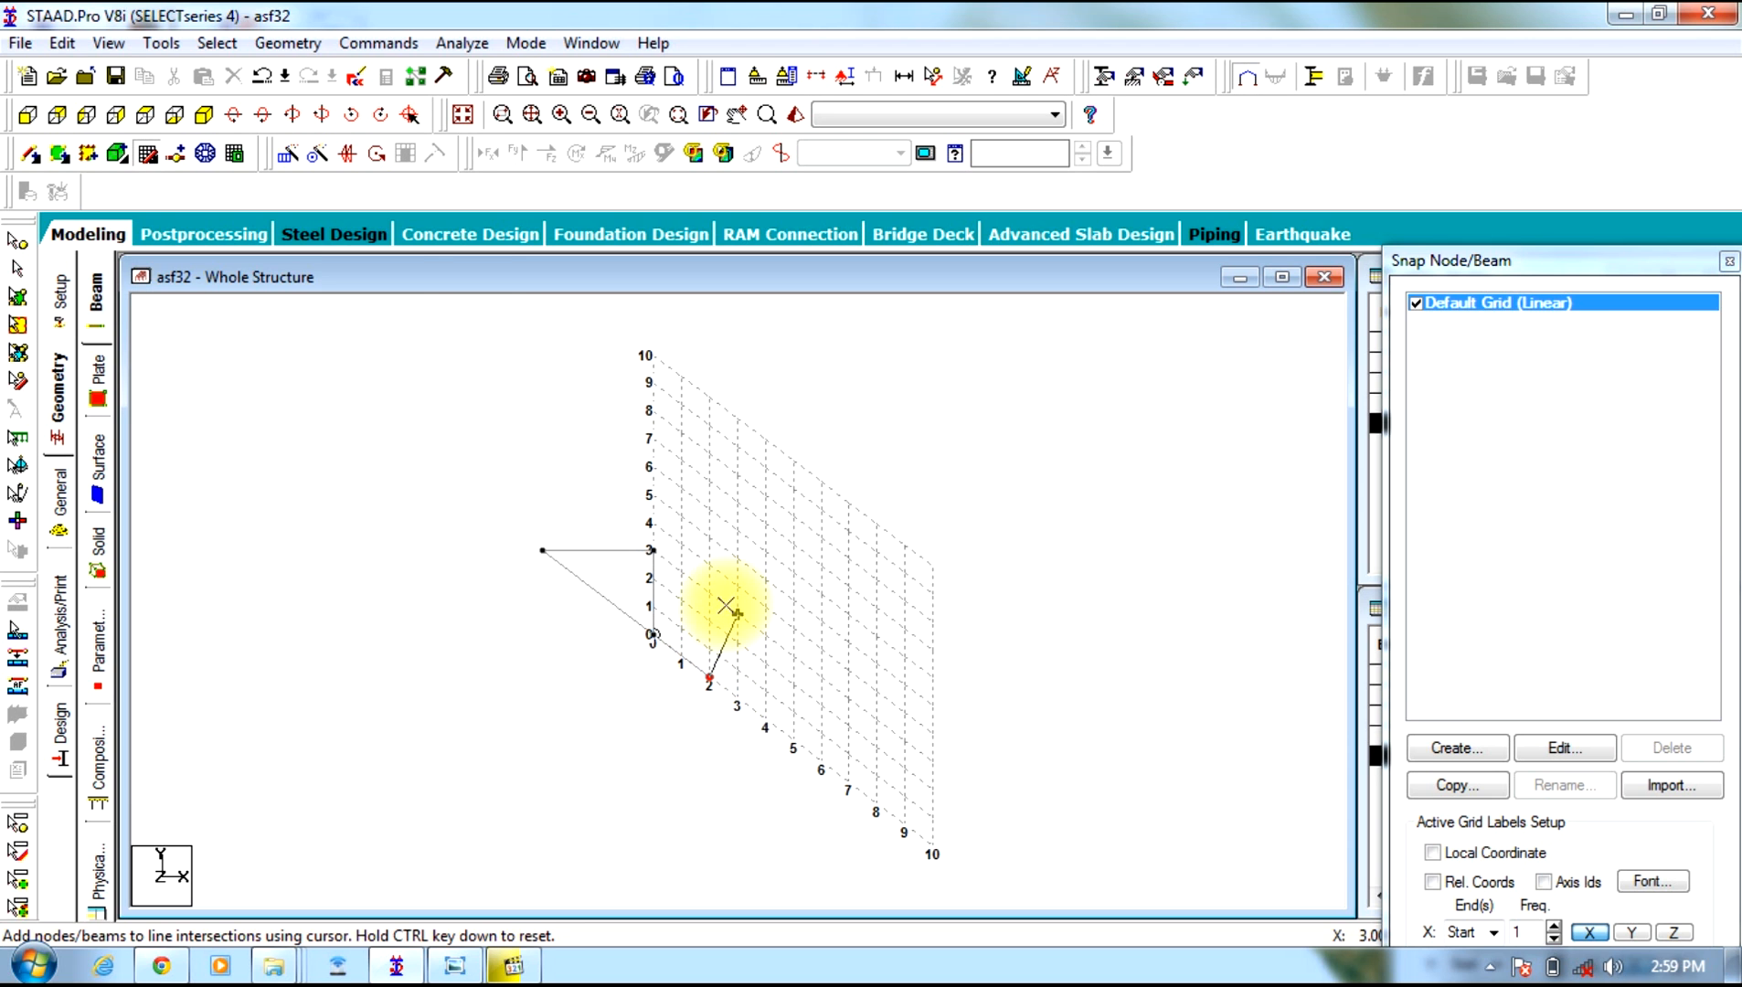
Reset the default grid's X skew to 0°
click(1554, 747)
double_click(1296, 681)
text(0)
click(1116, 816)
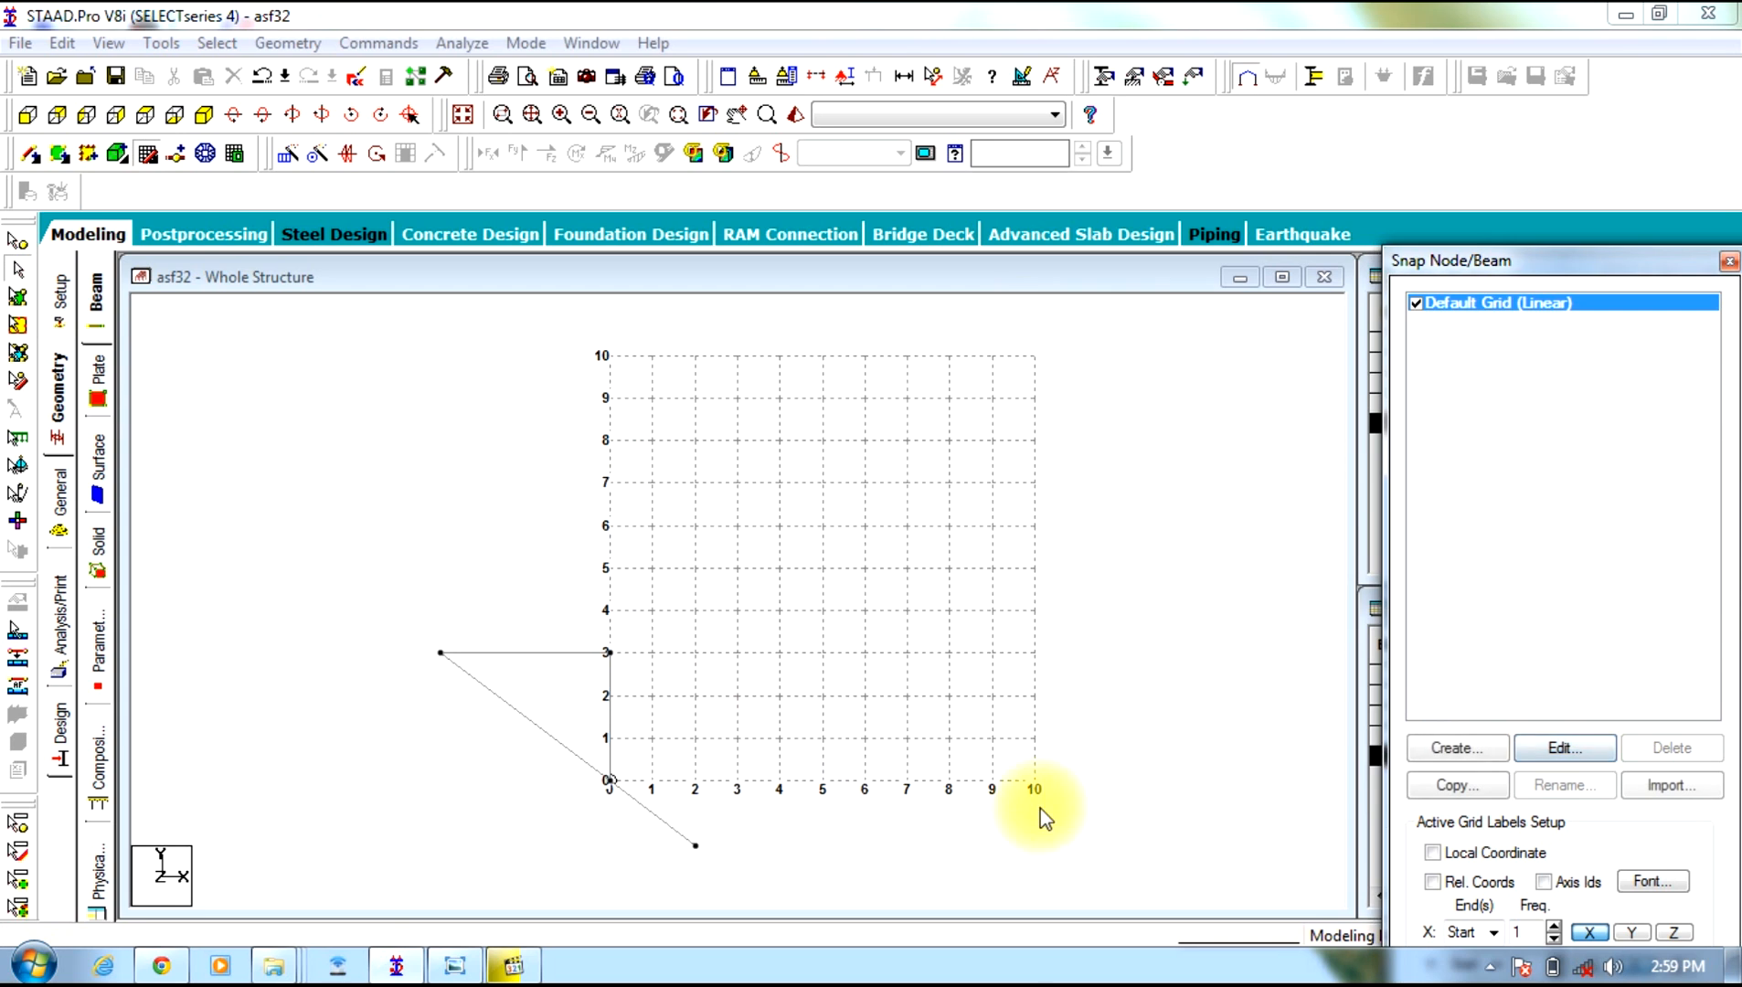
click(902, 804)
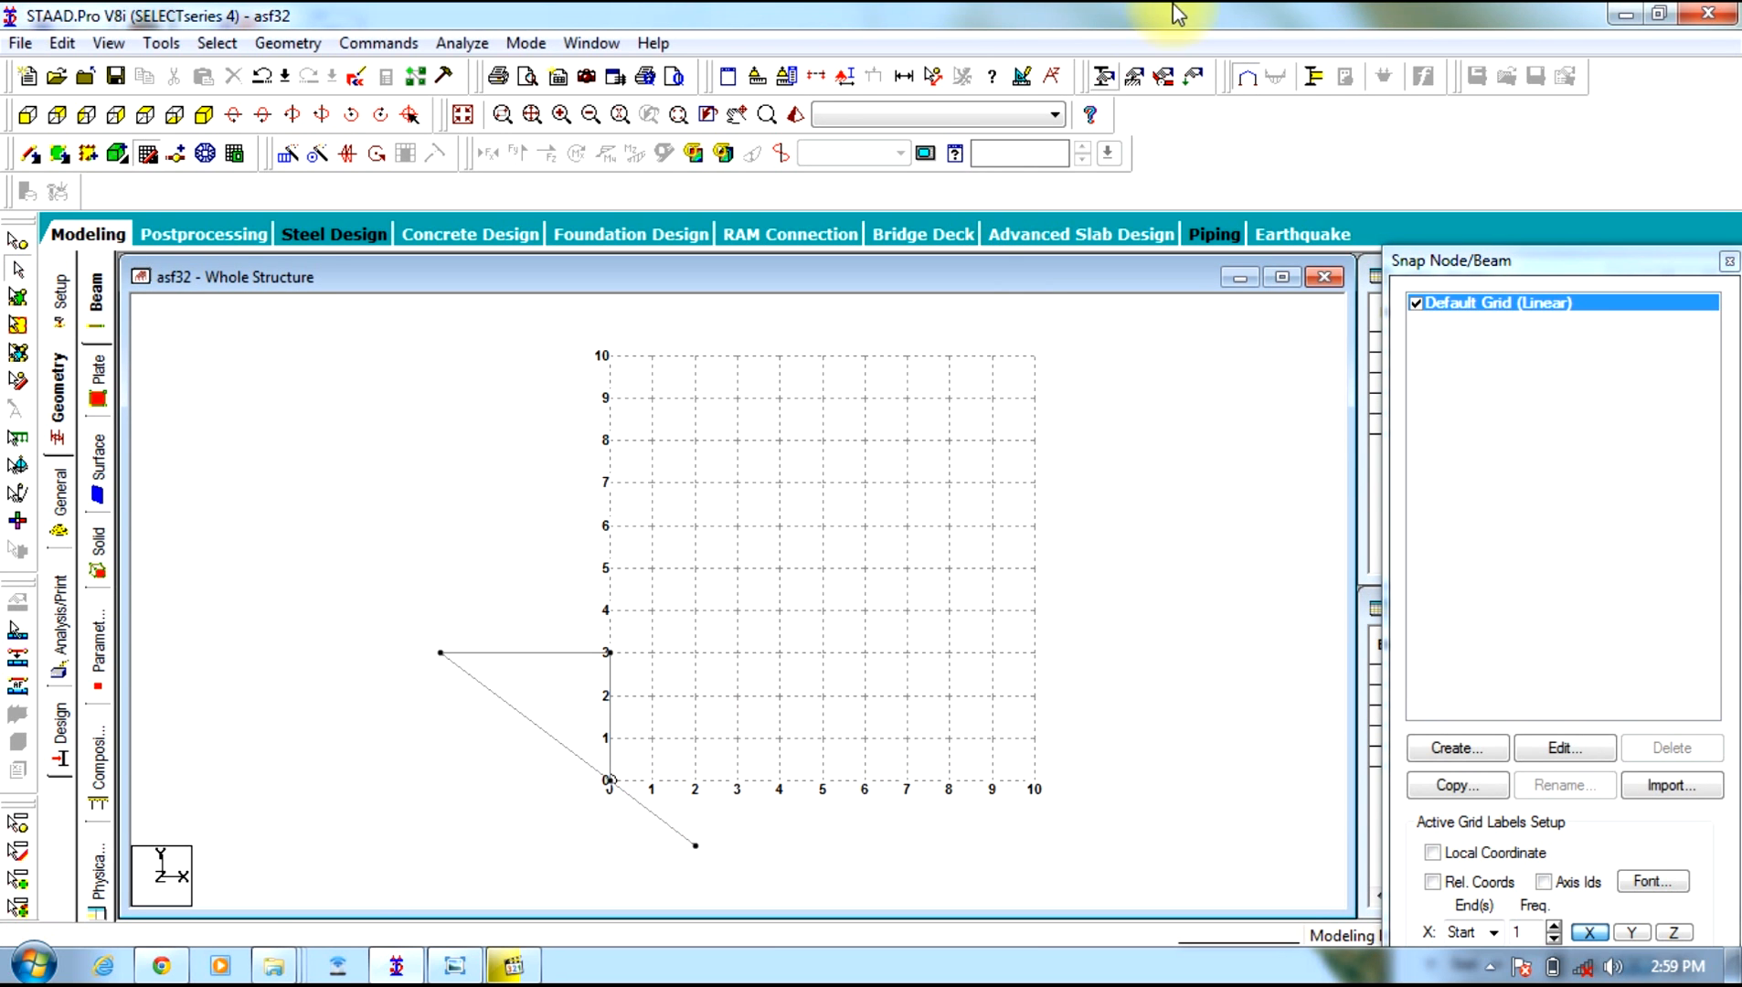
Display the beam length dimensions for the whole view
click(903, 77)
click(452, 408)
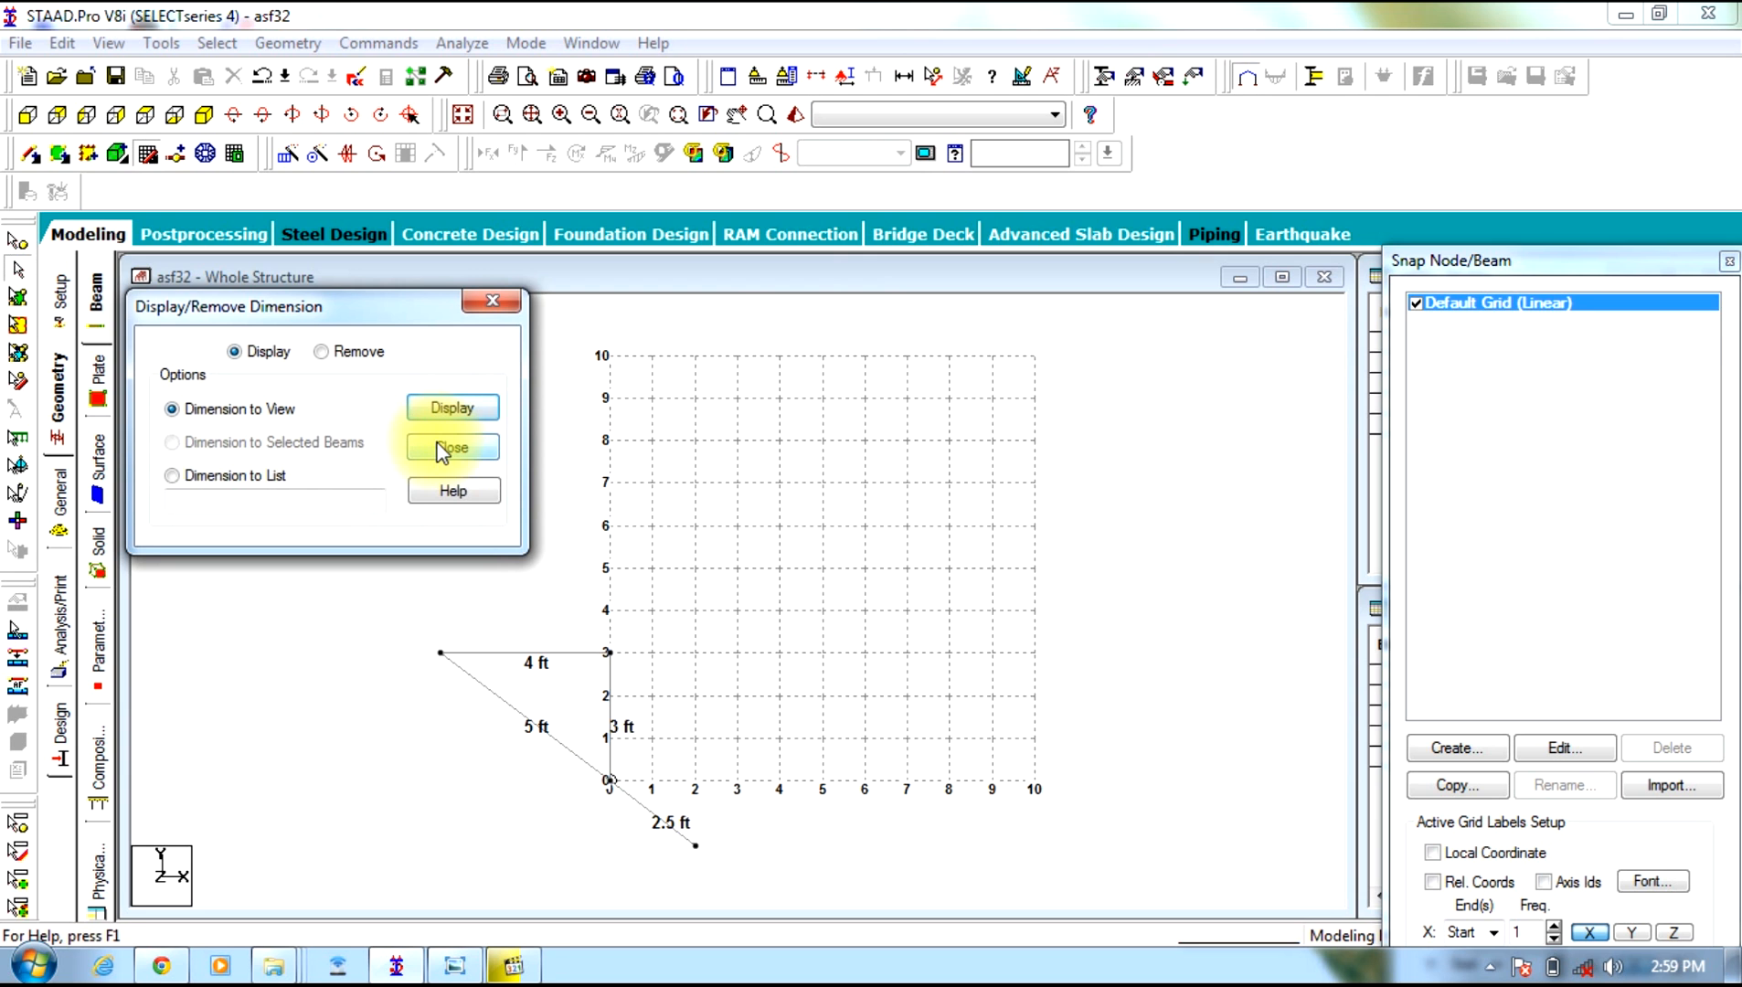
click(442, 448)
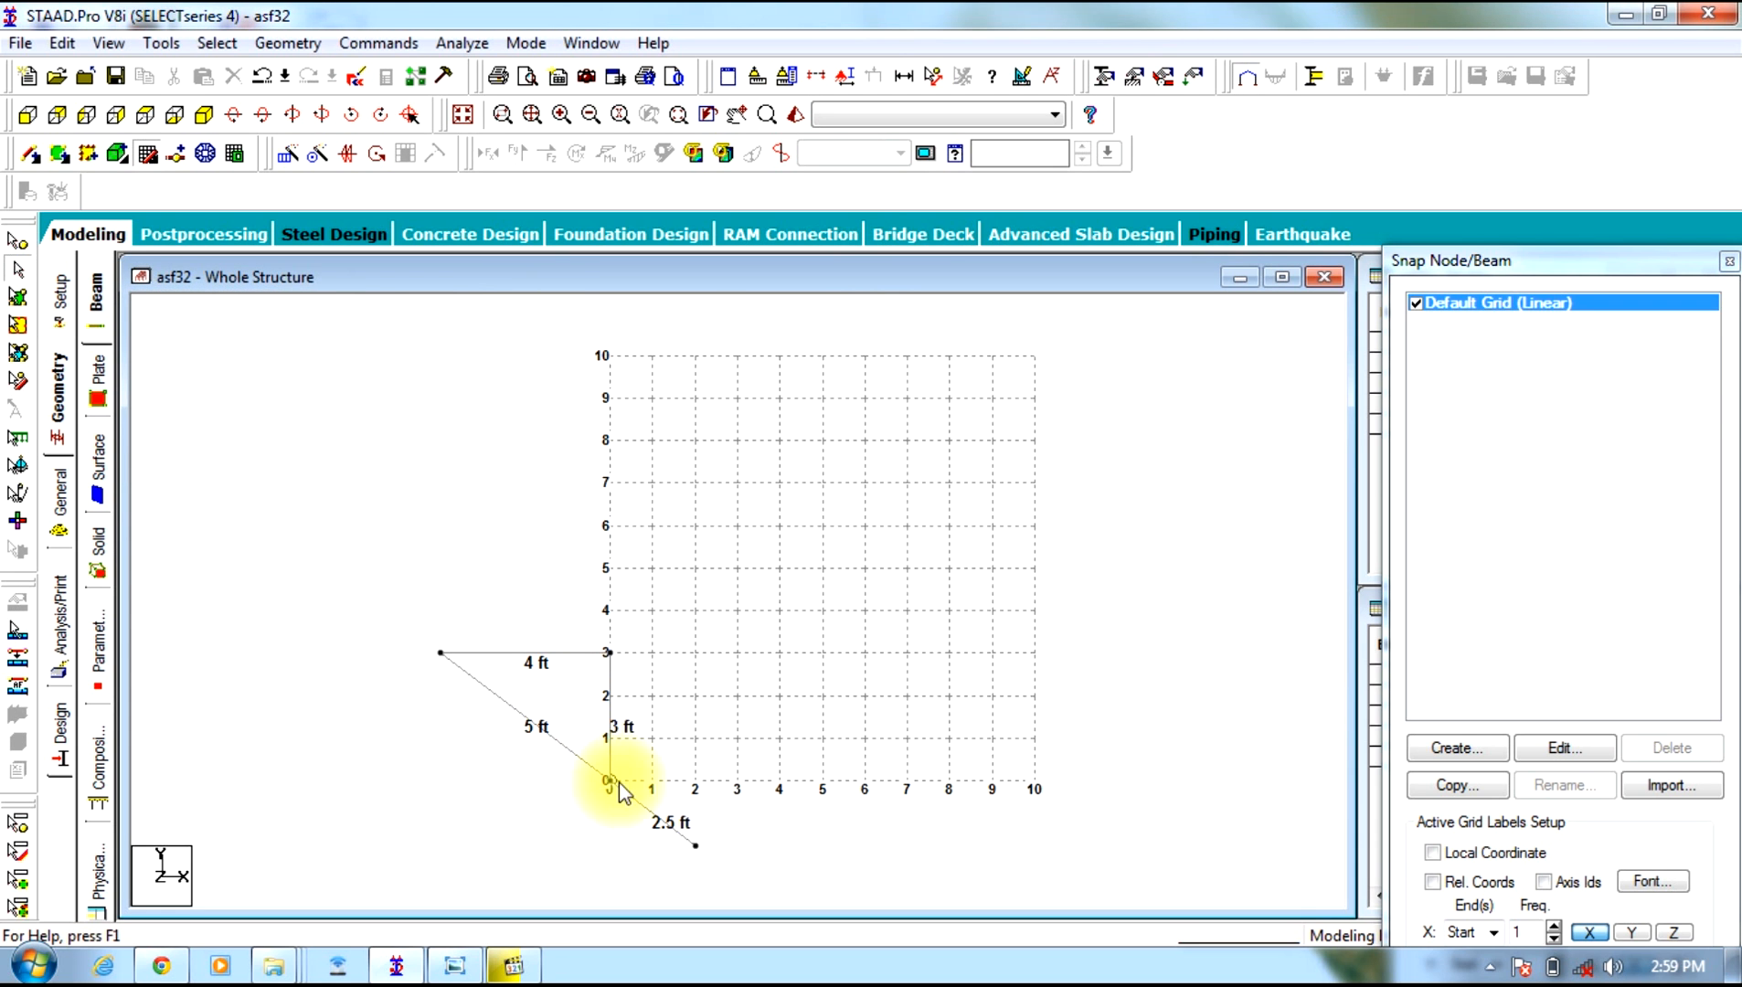
Insert a node into the sloping beam below the origin at a distance of 2 ft from its upper end
right_click(652, 821)
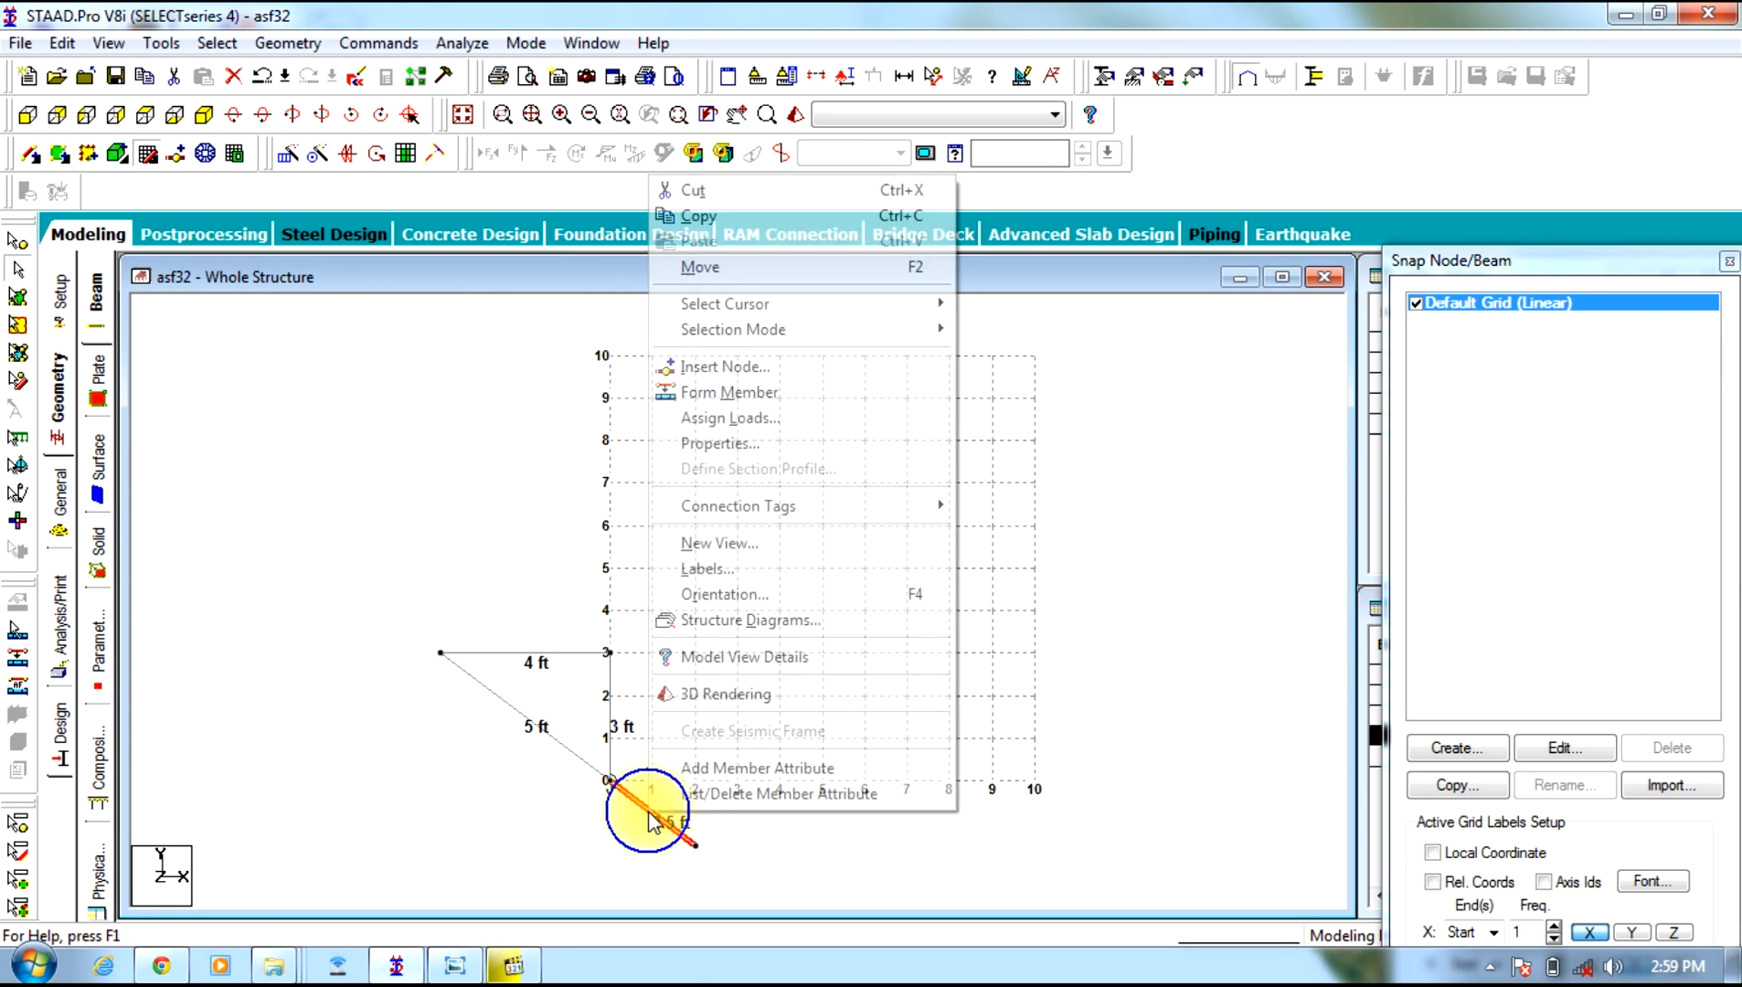
click(764, 364)
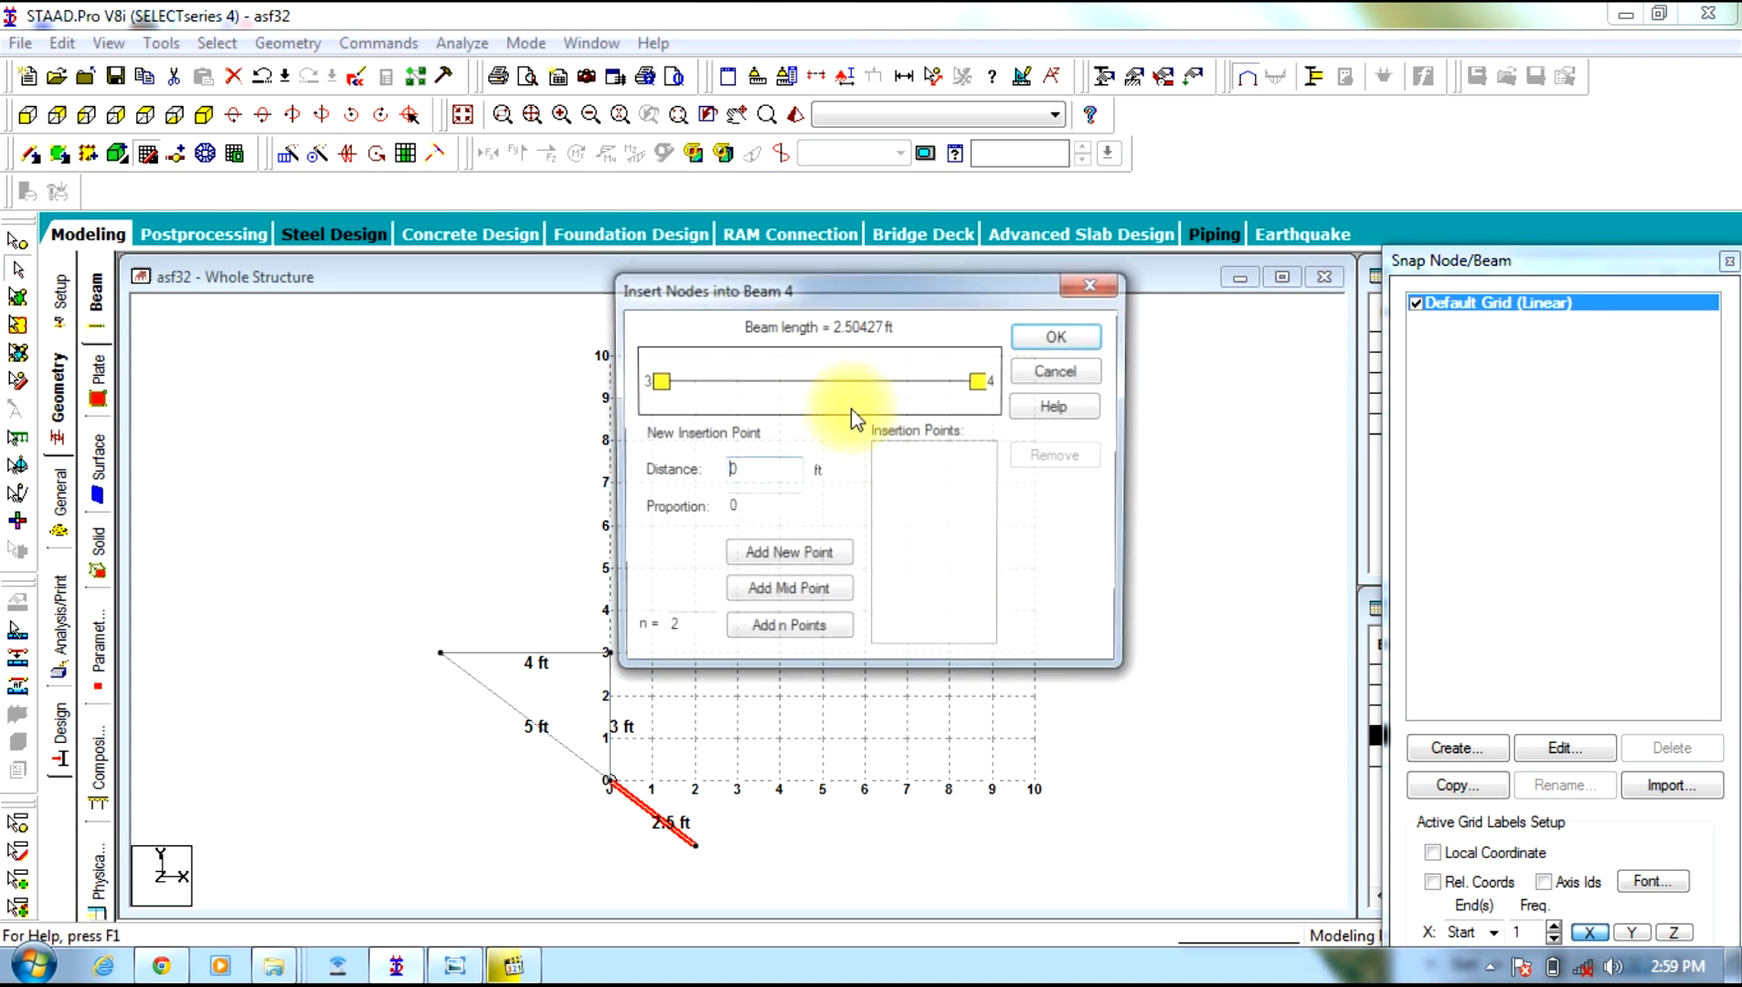
click(783, 478)
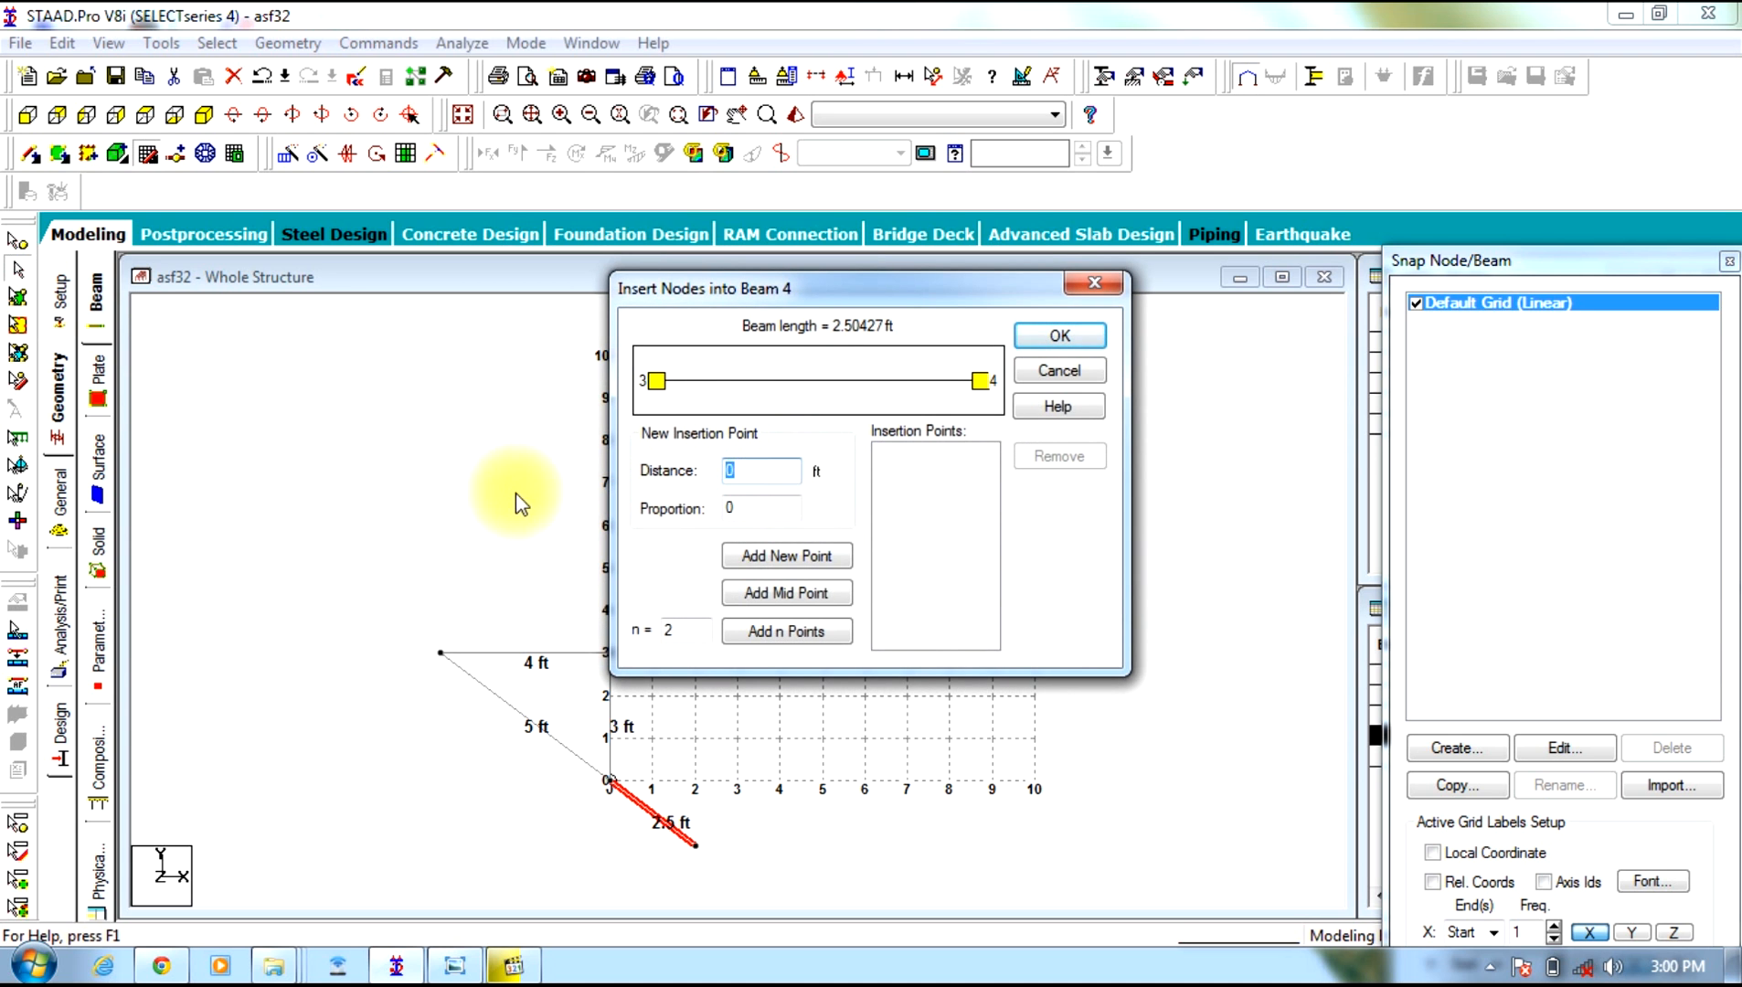
text(2)
click(804, 555)
click(1051, 335)
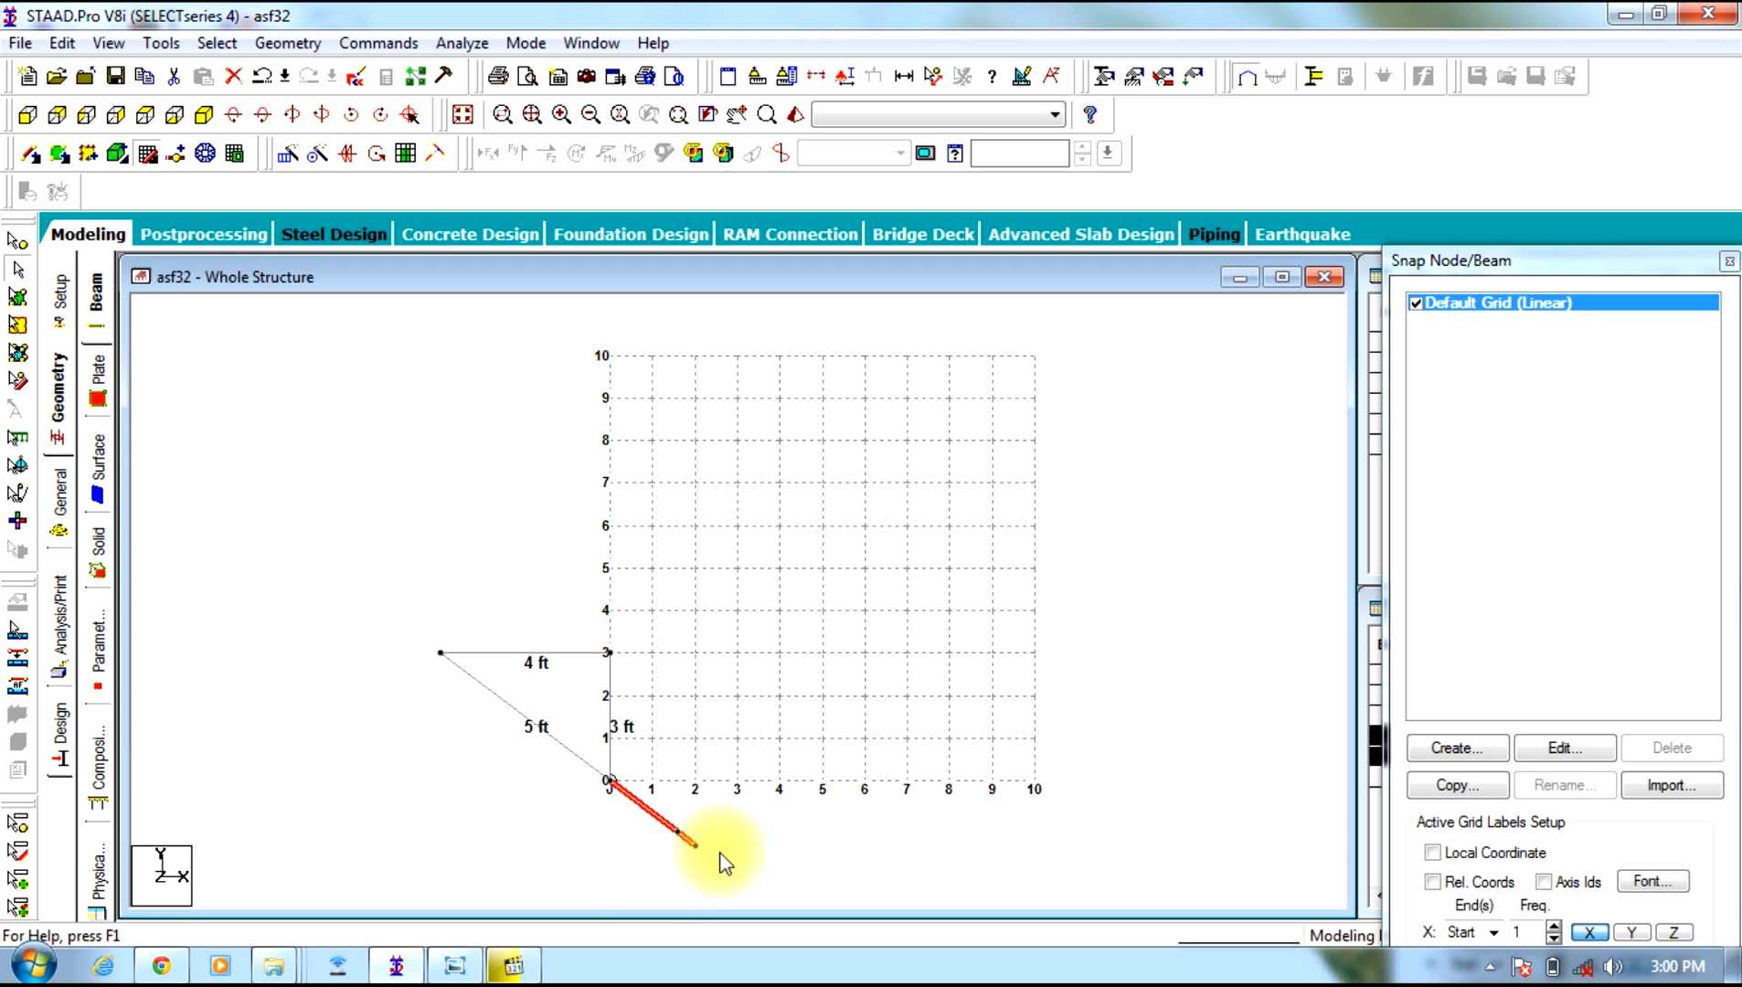
Delete the leftover beam segment beyond the 2 ft node on the sloping beam, together with its orphaned end node
click(697, 833)
click(700, 839)
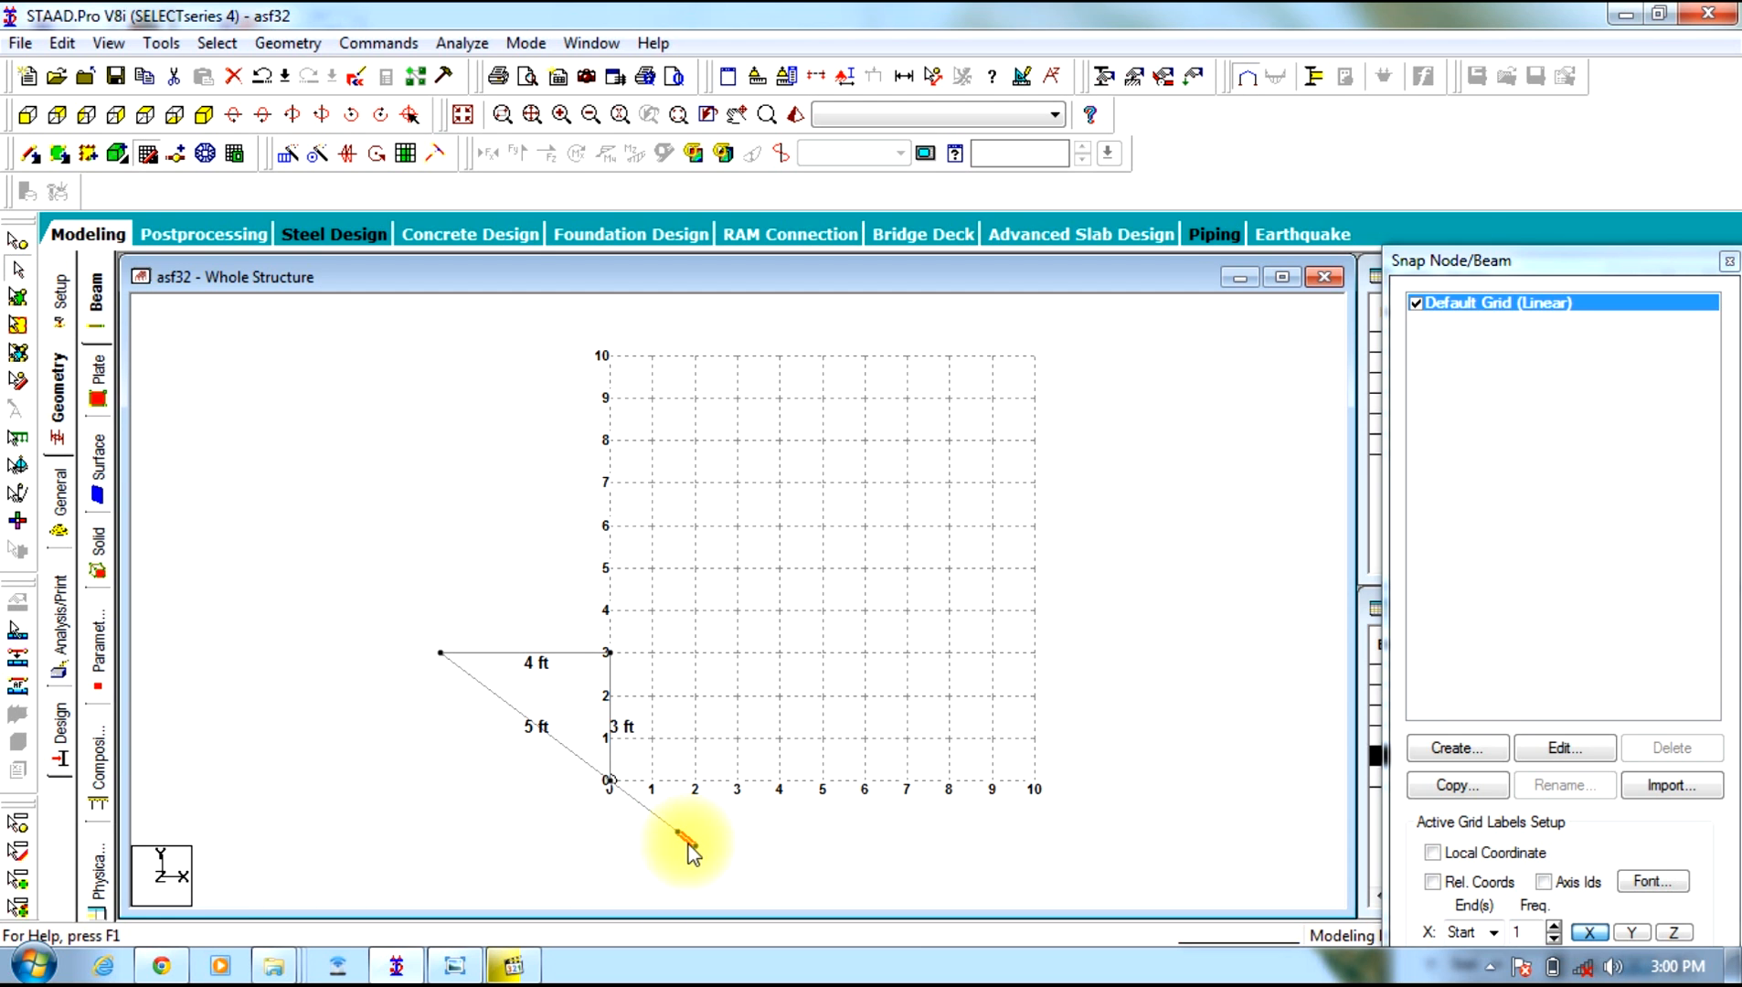
key(Delete)
key(Return)
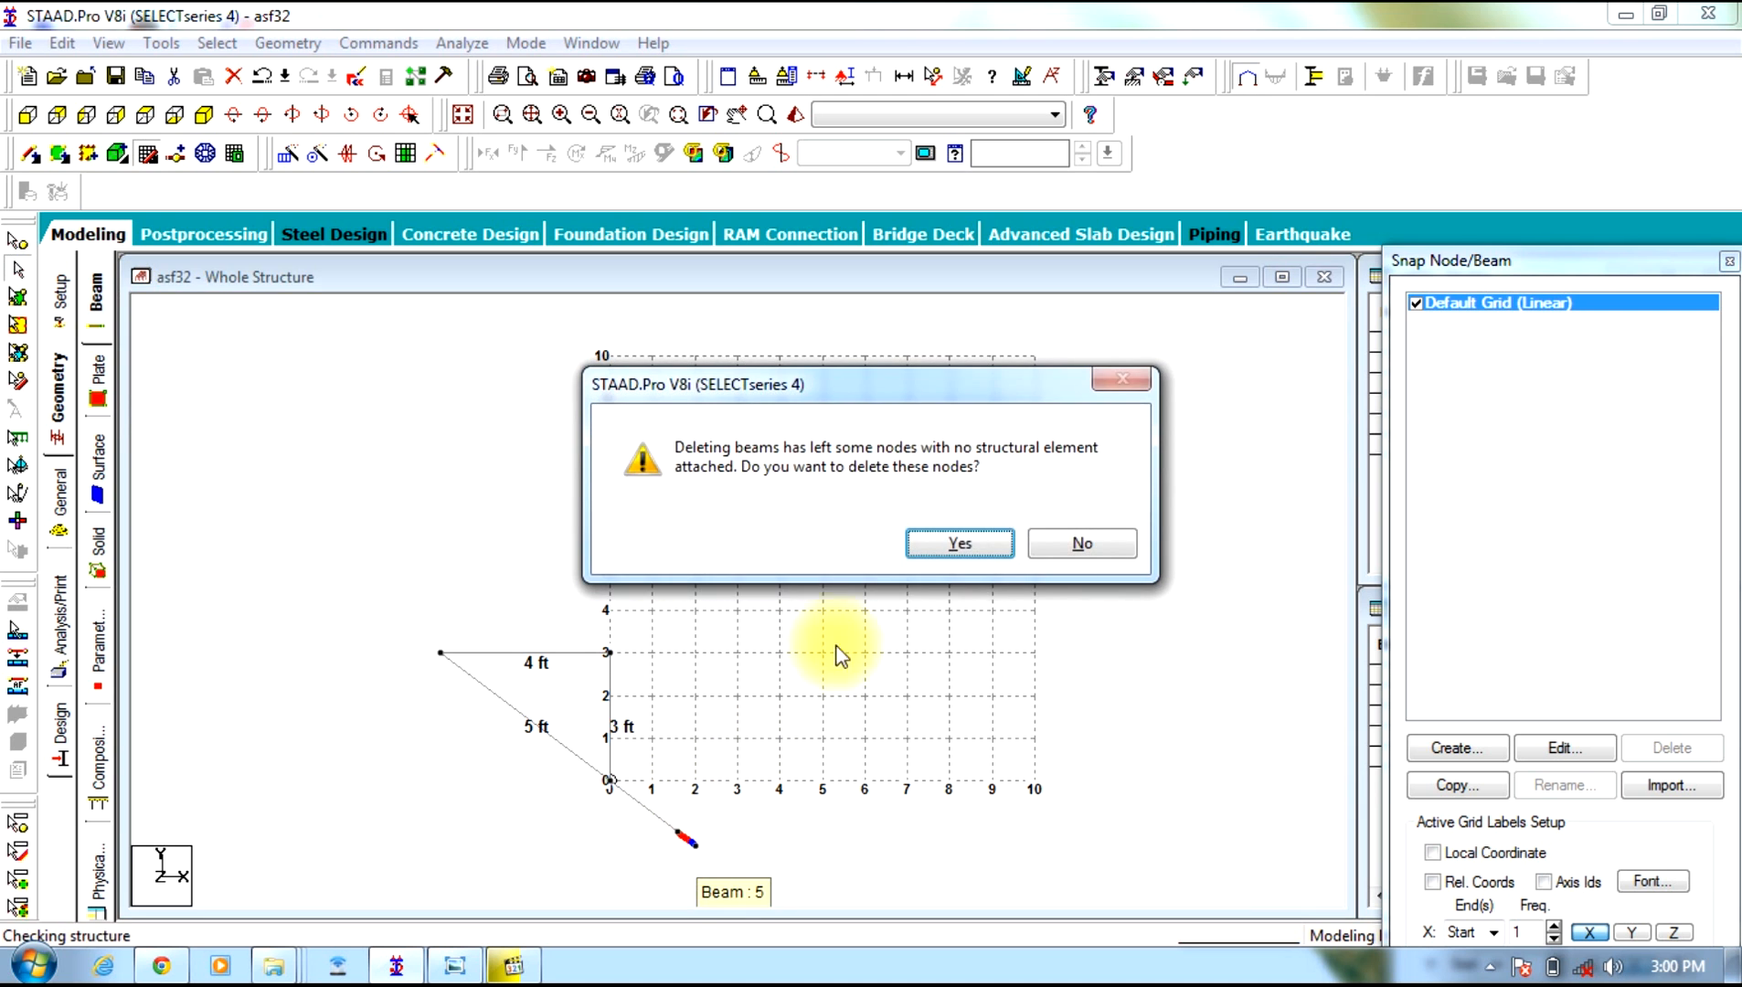
click(960, 538)
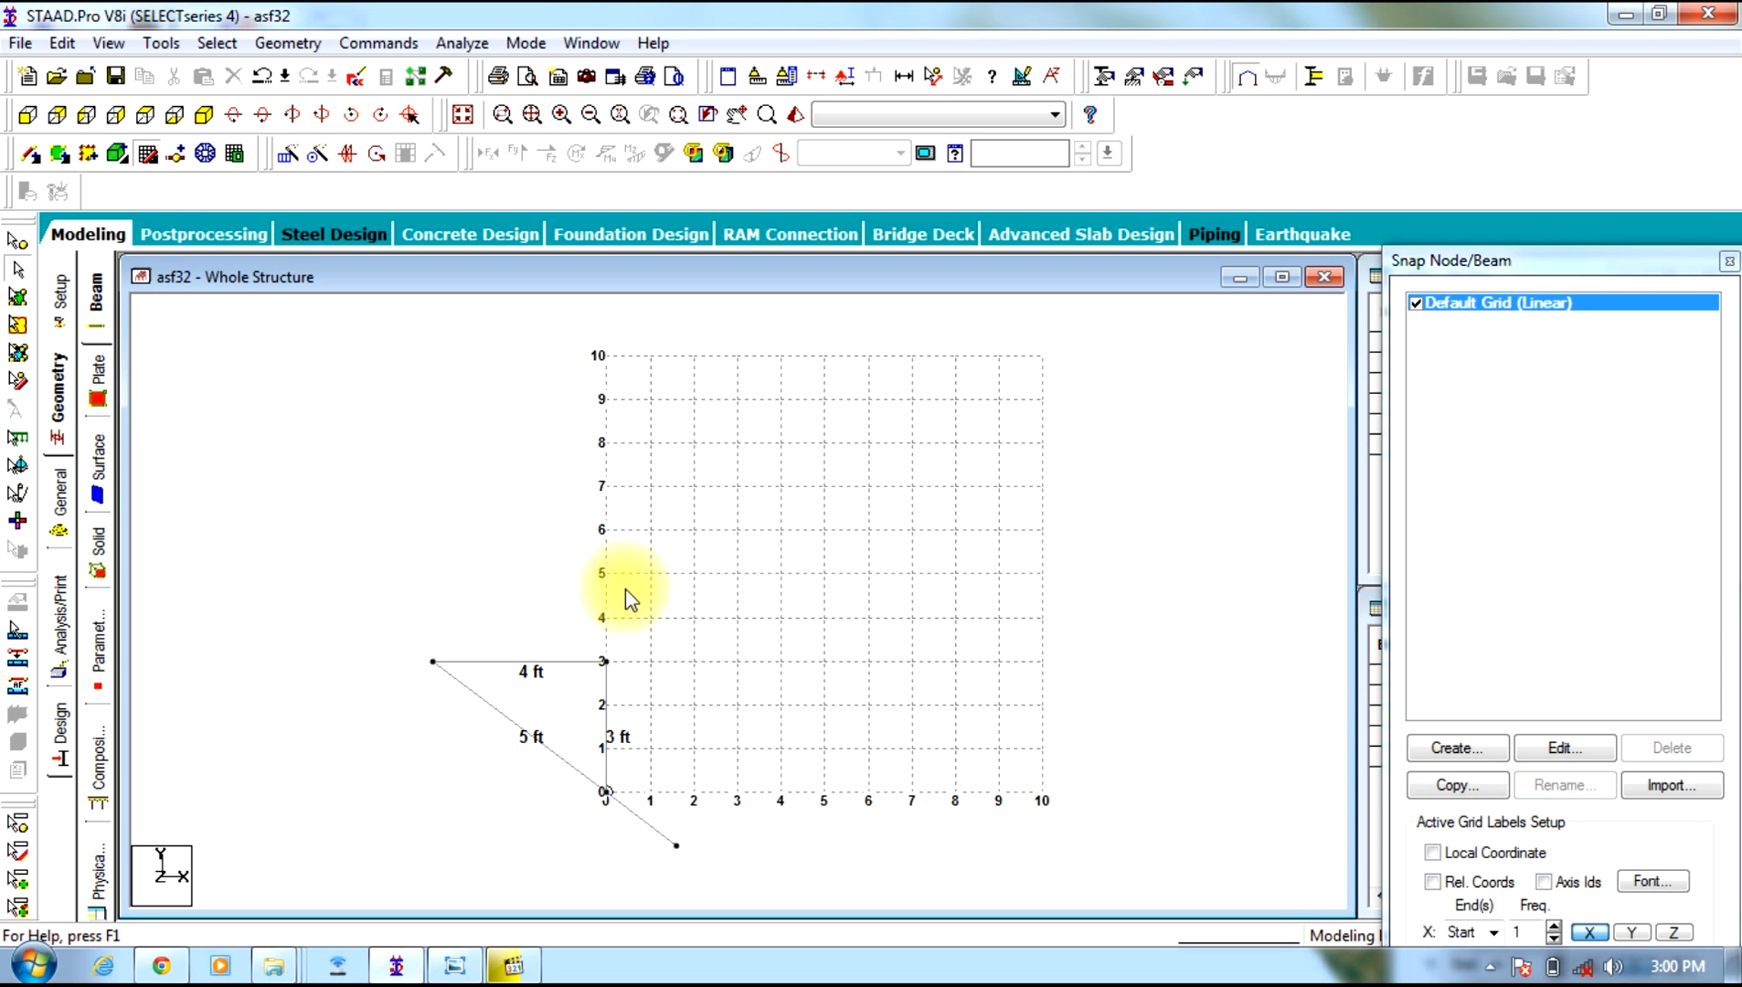
Look up the coordinates of the sloping beam's lower end node
click(18, 241)
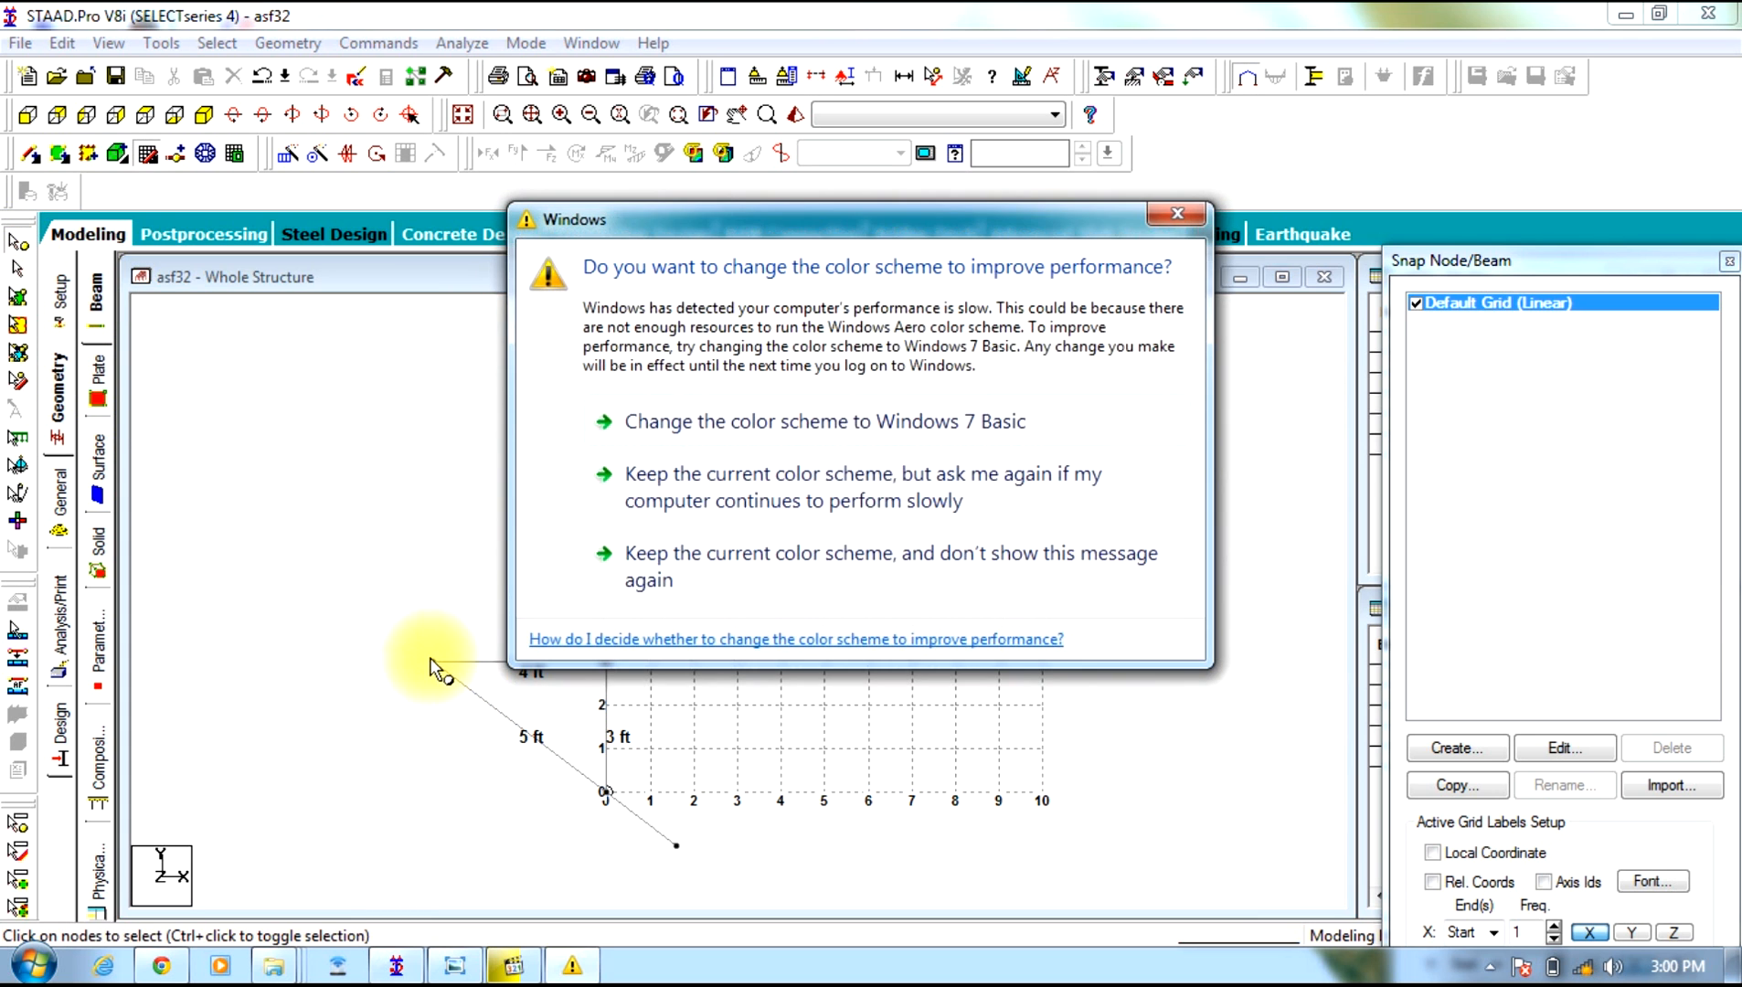
click(1184, 214)
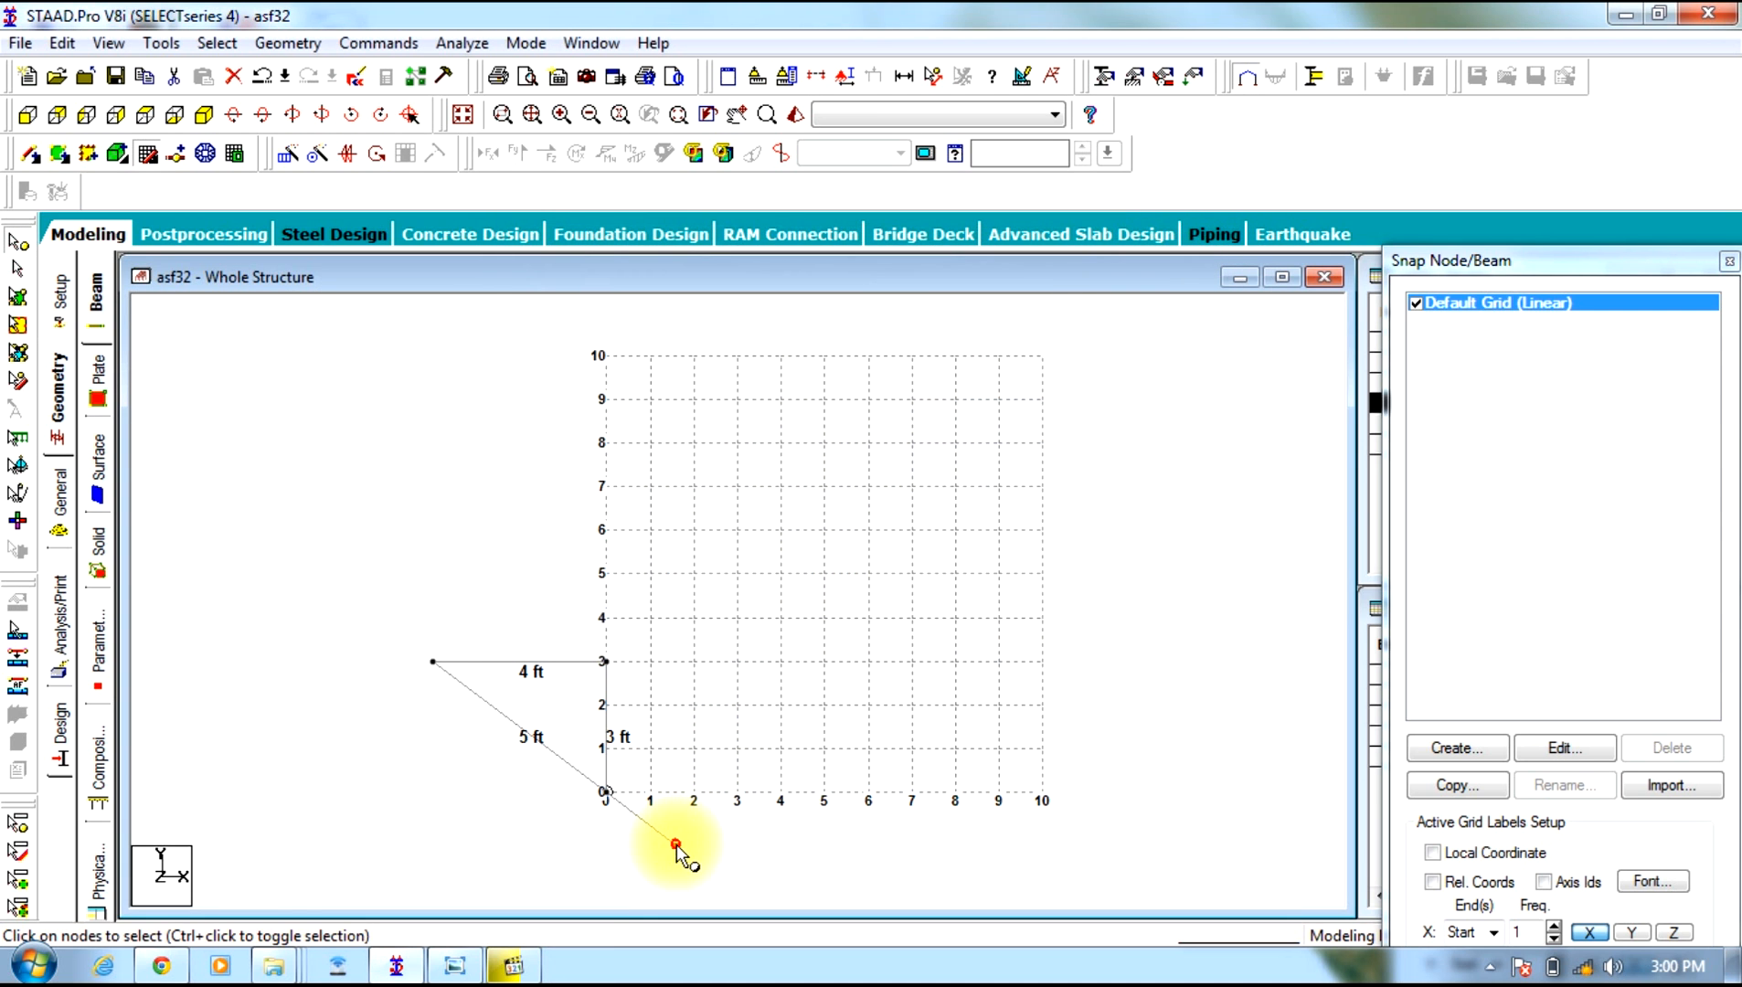
double_click(677, 846)
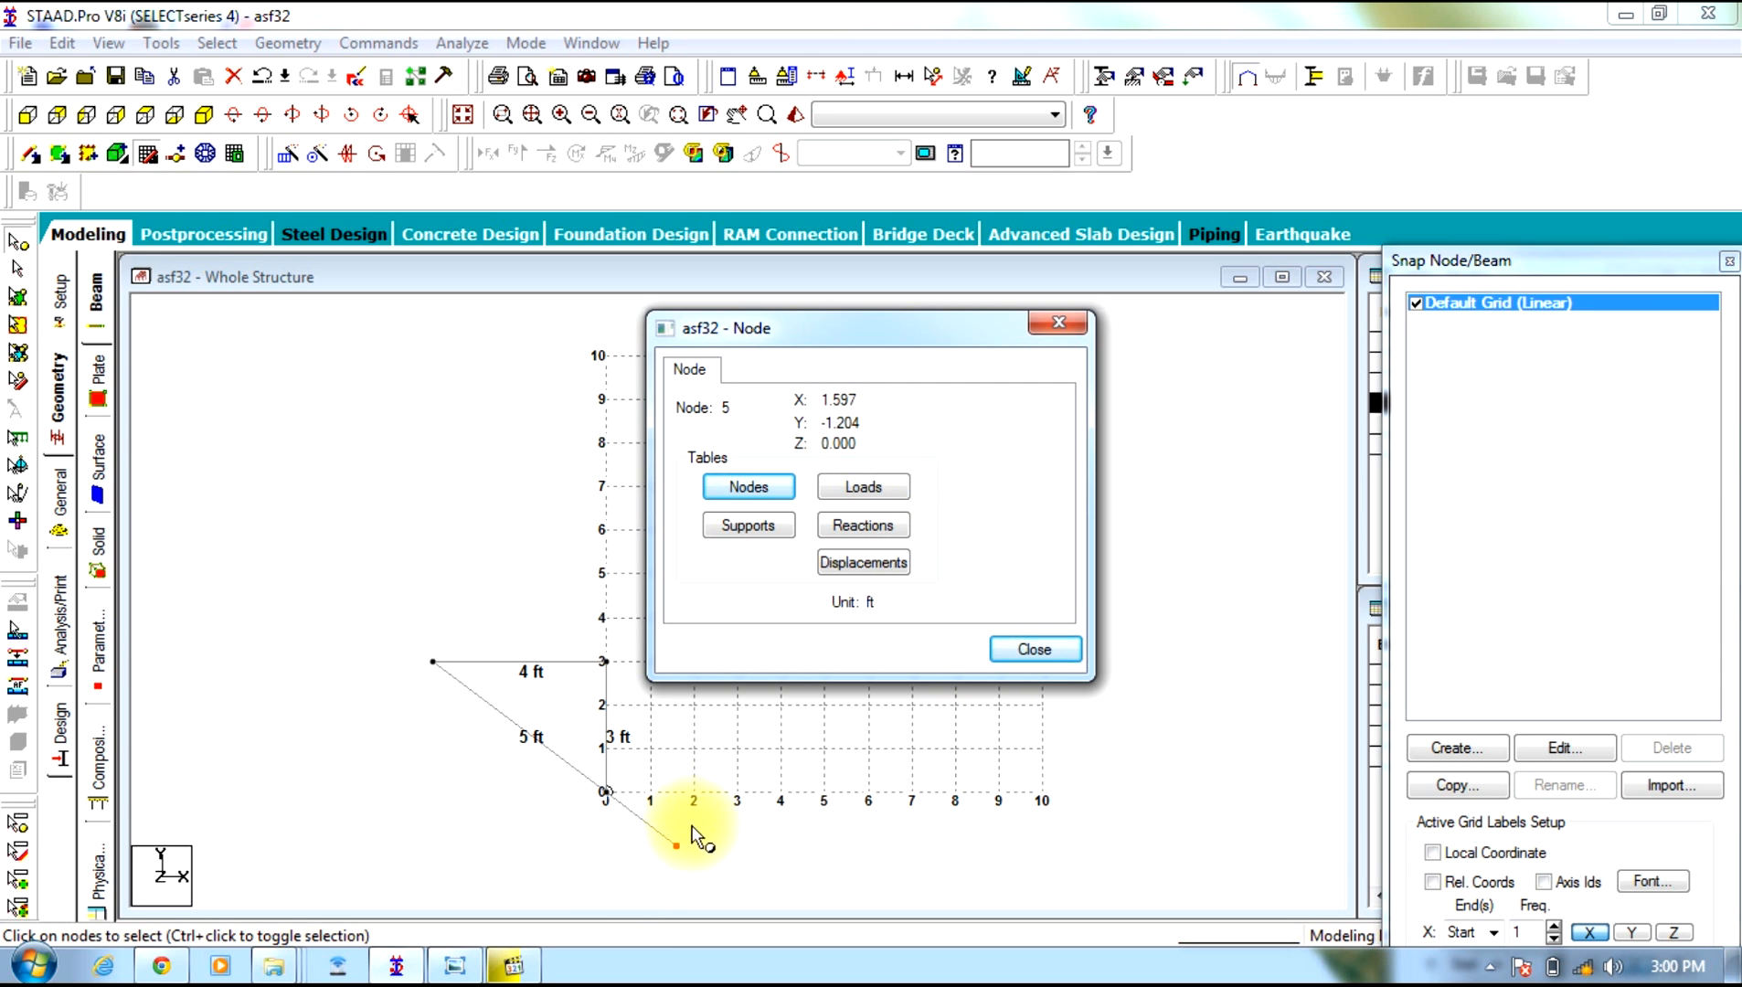
click(1044, 656)
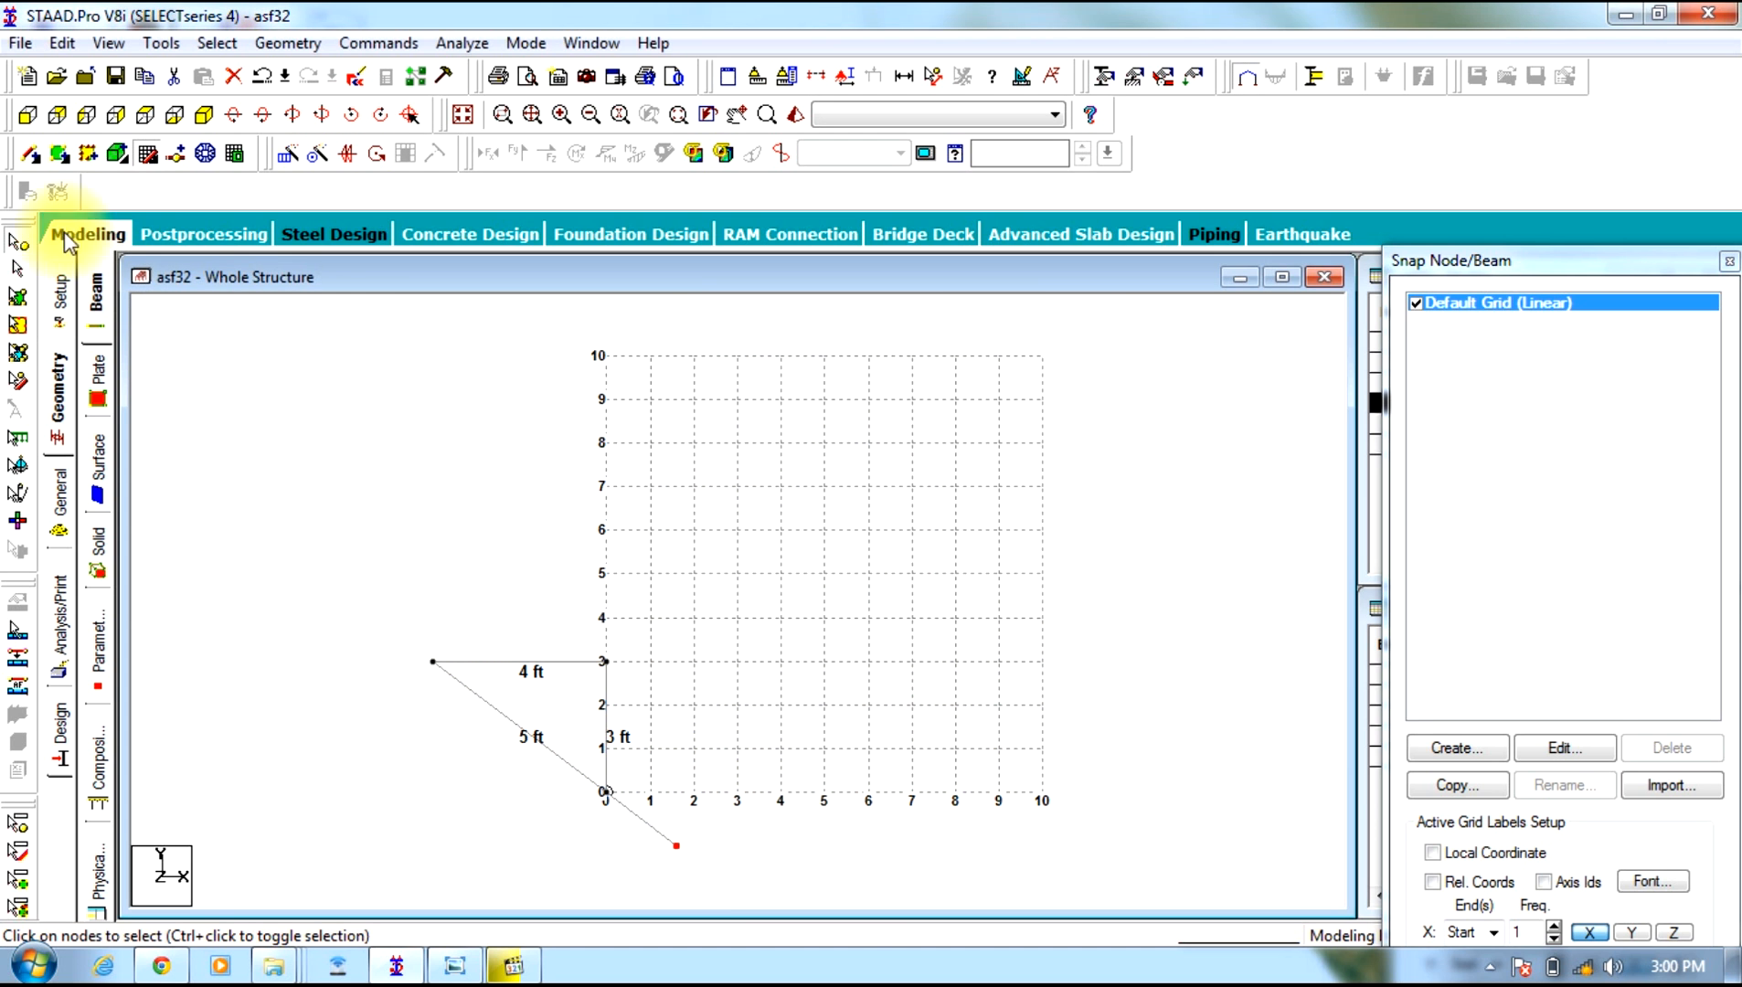
Move all beams of the structure by 1.204 ft in Y
click(18, 275)
click(715, 871)
drag(768, 883, 347, 590)
click(288, 43)
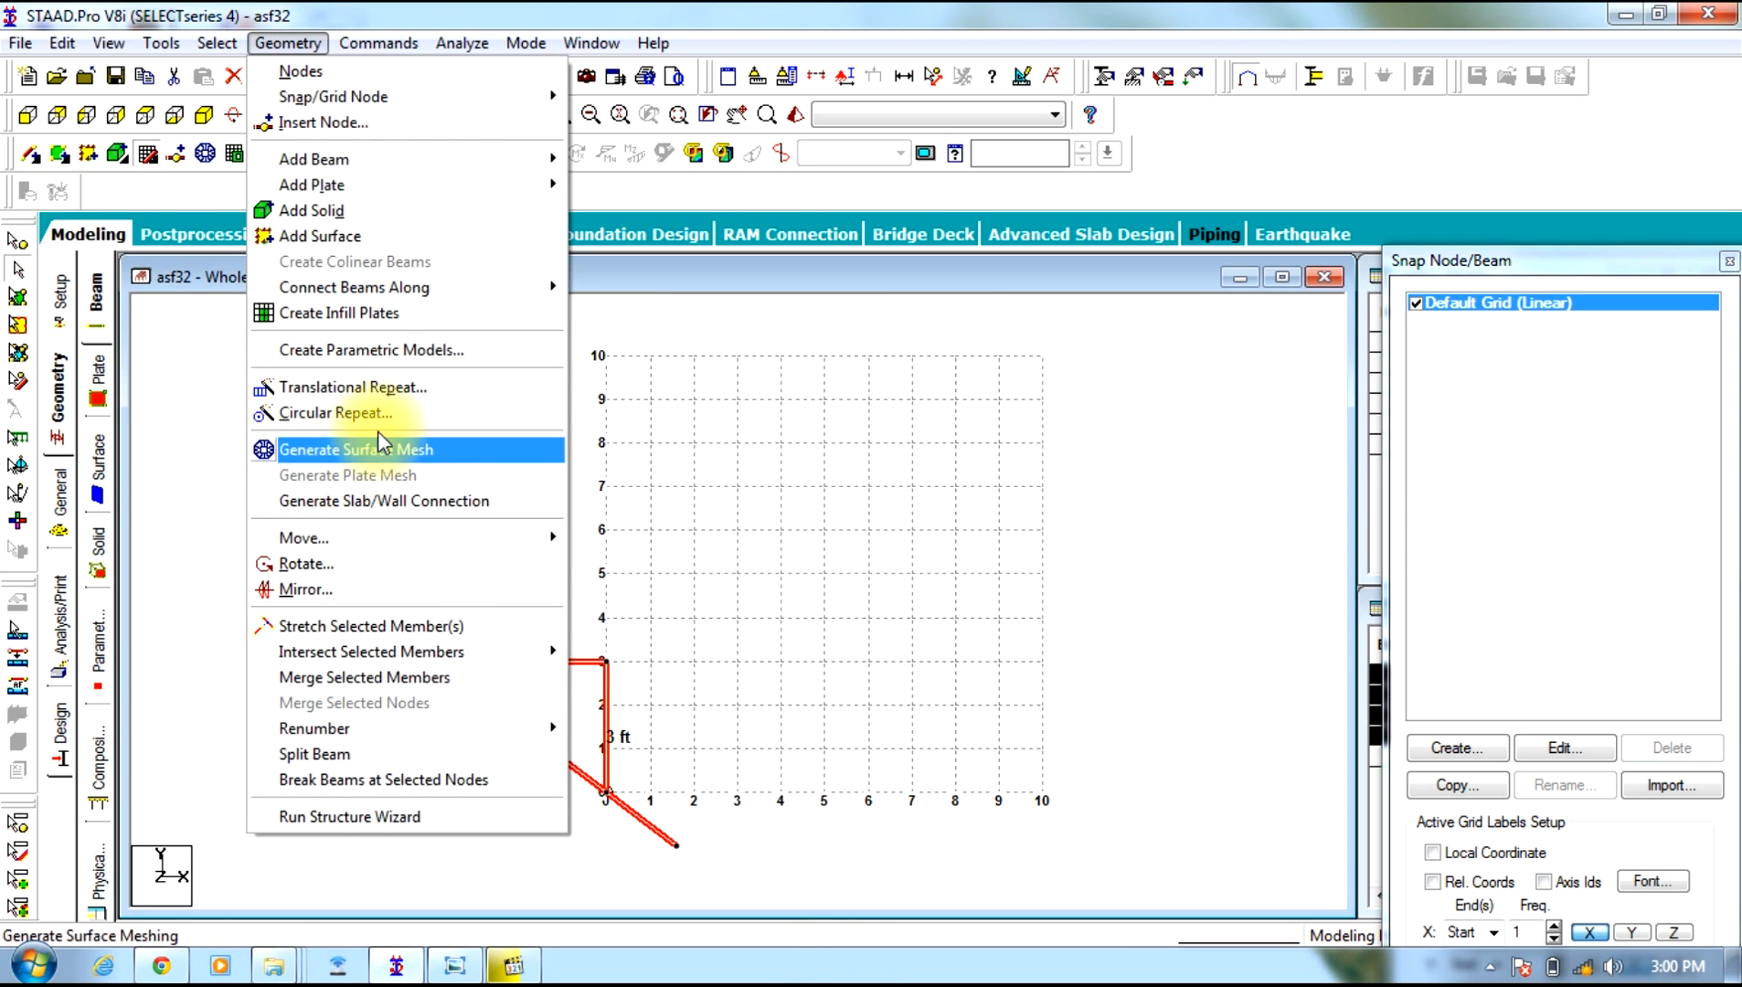
mouse_move(499, 540)
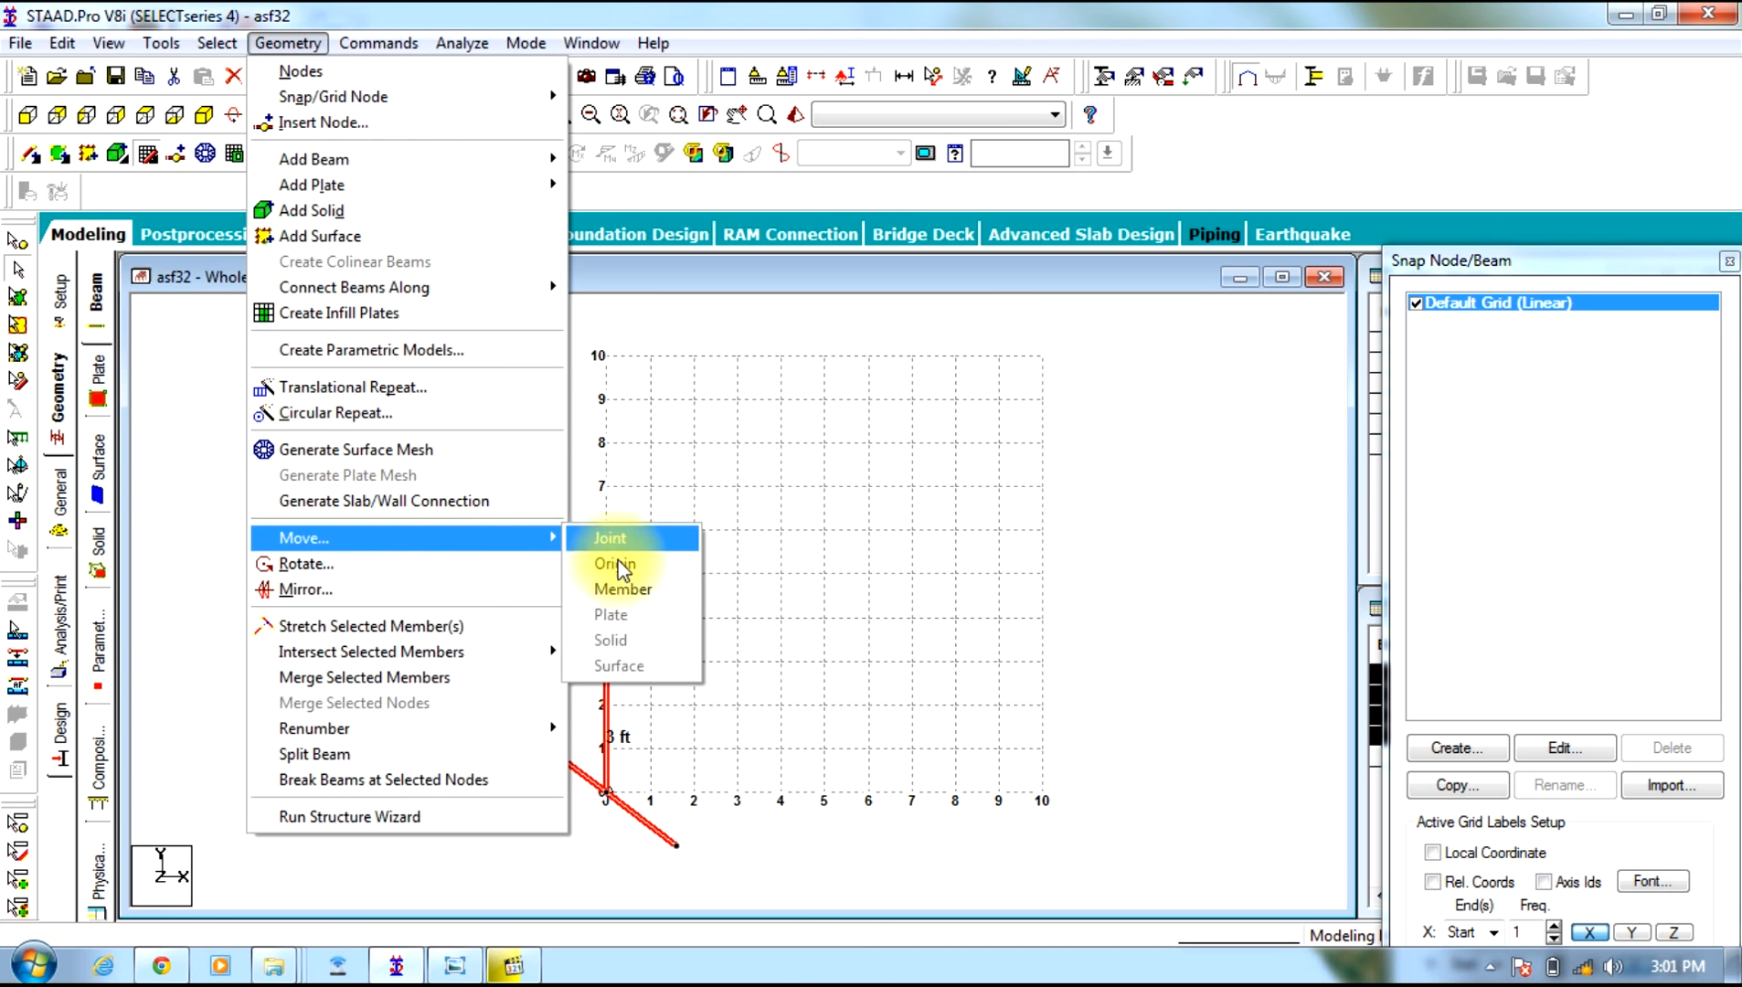
click(637, 590)
drag(754, 543, 631, 546)
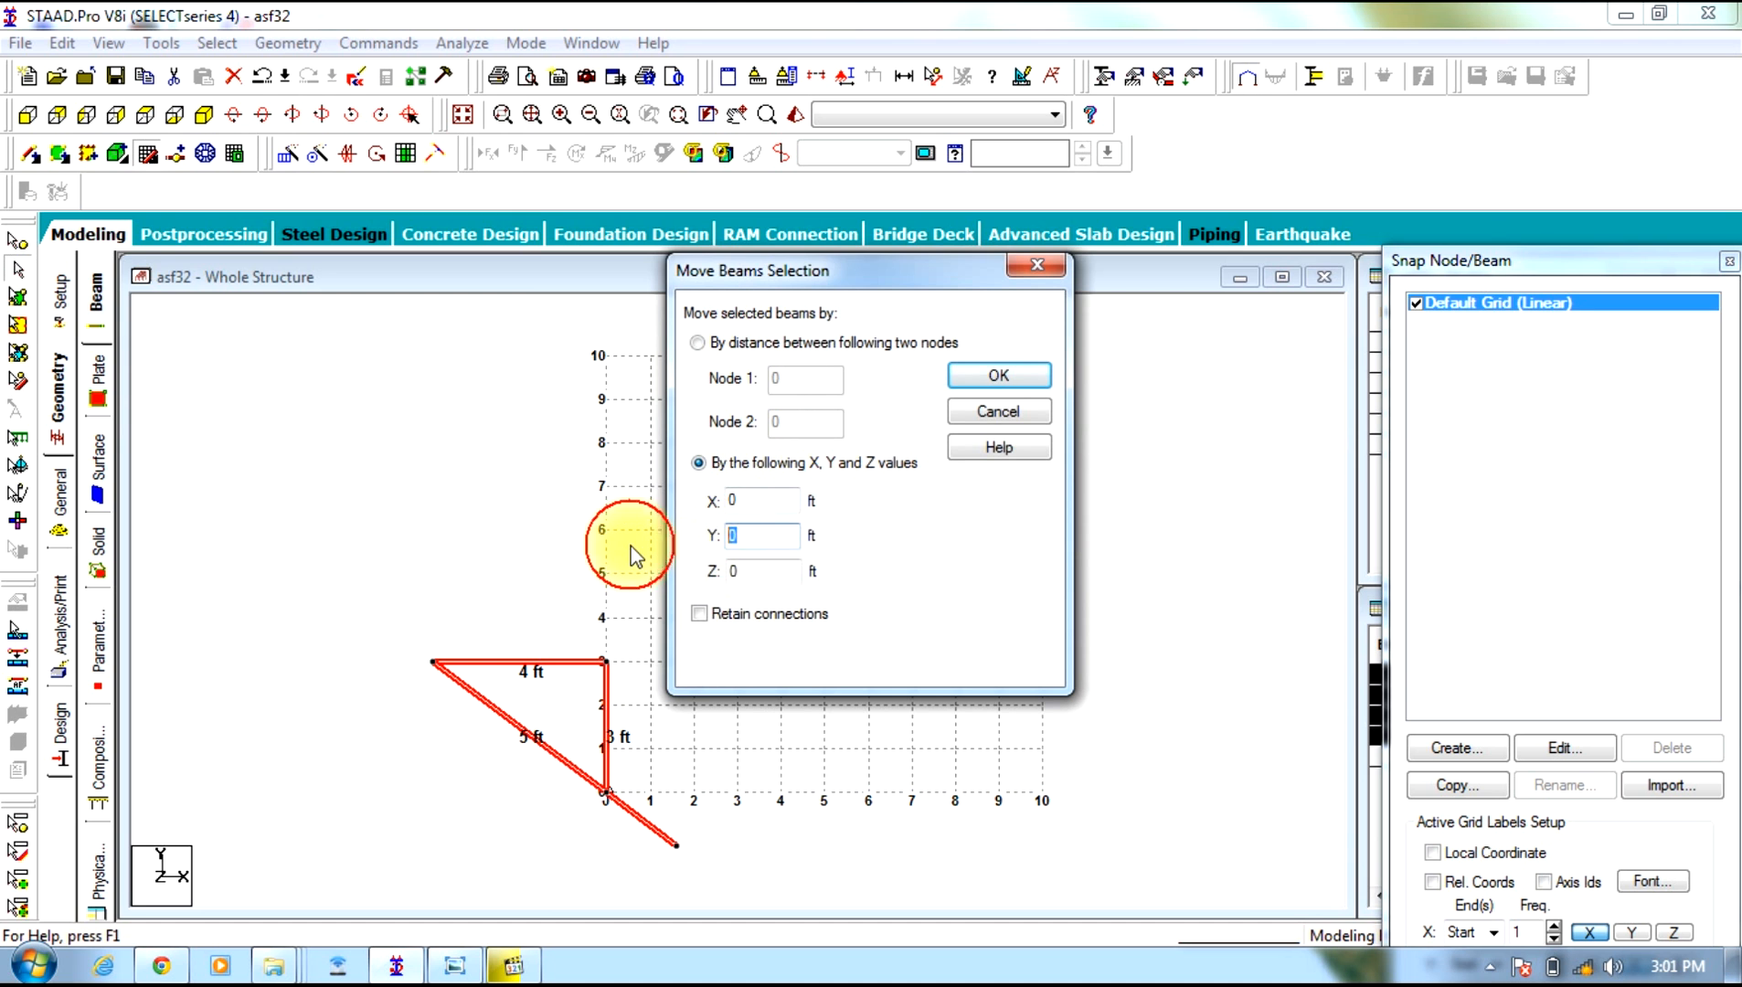
text(1.204)
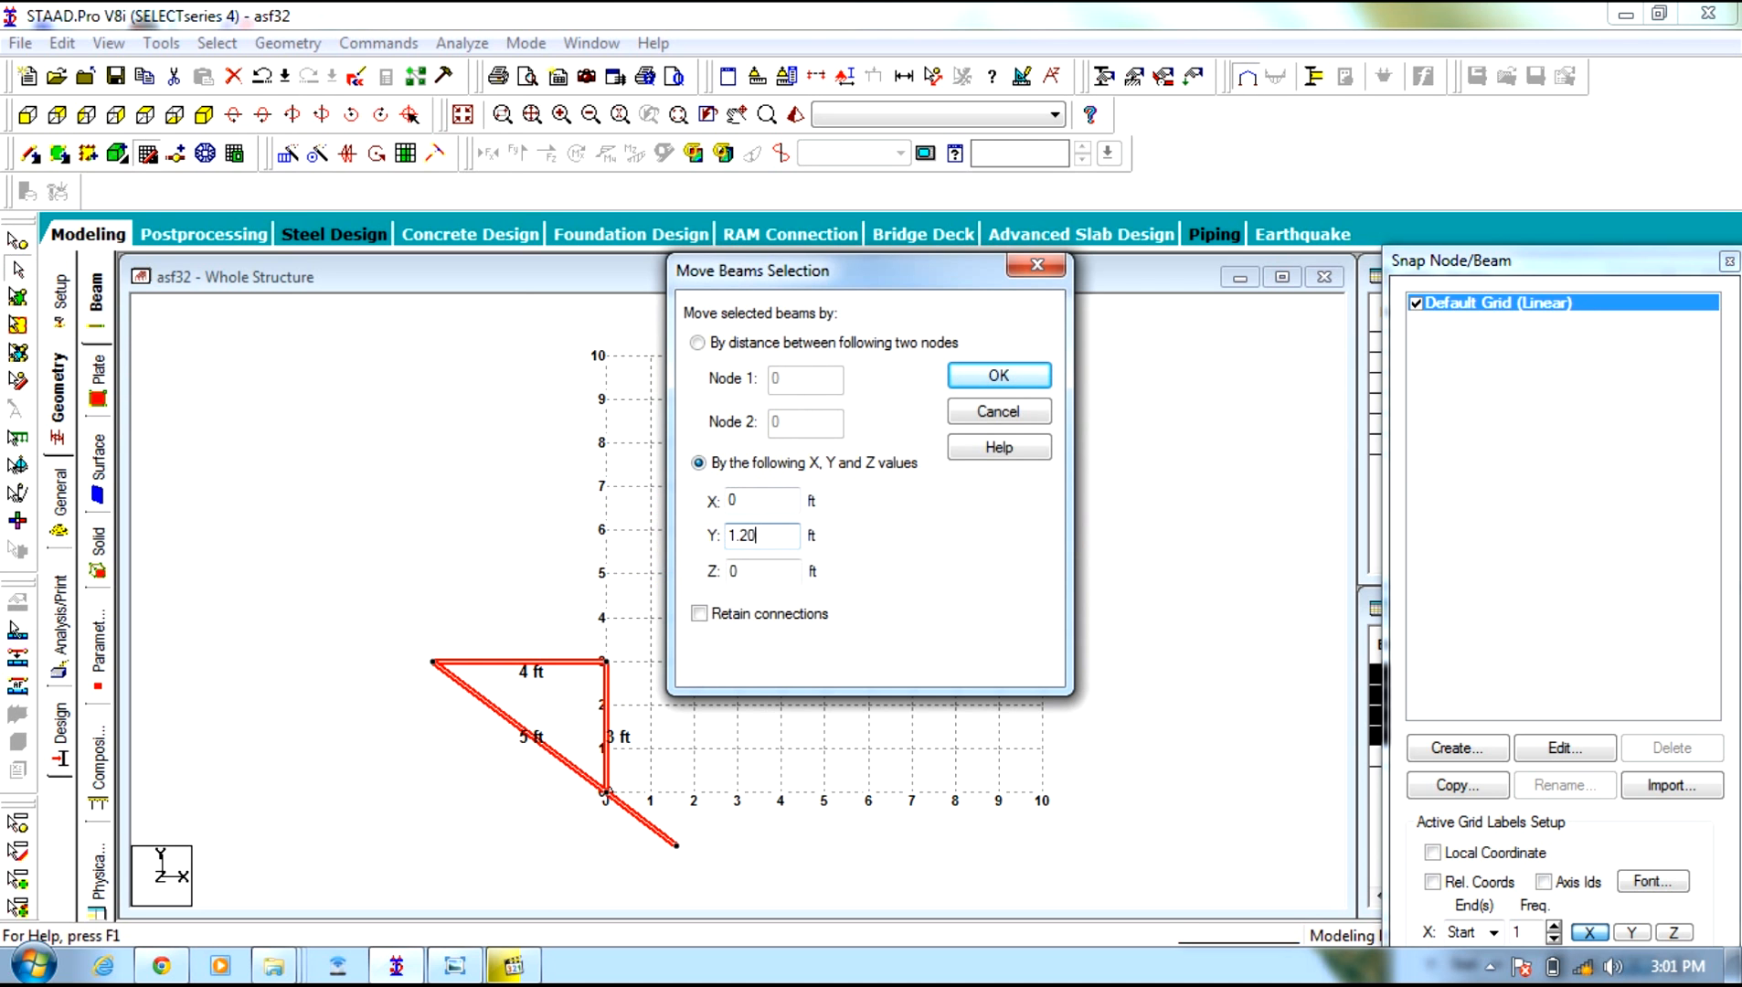
click(999, 375)
click(850, 541)
click(935, 549)
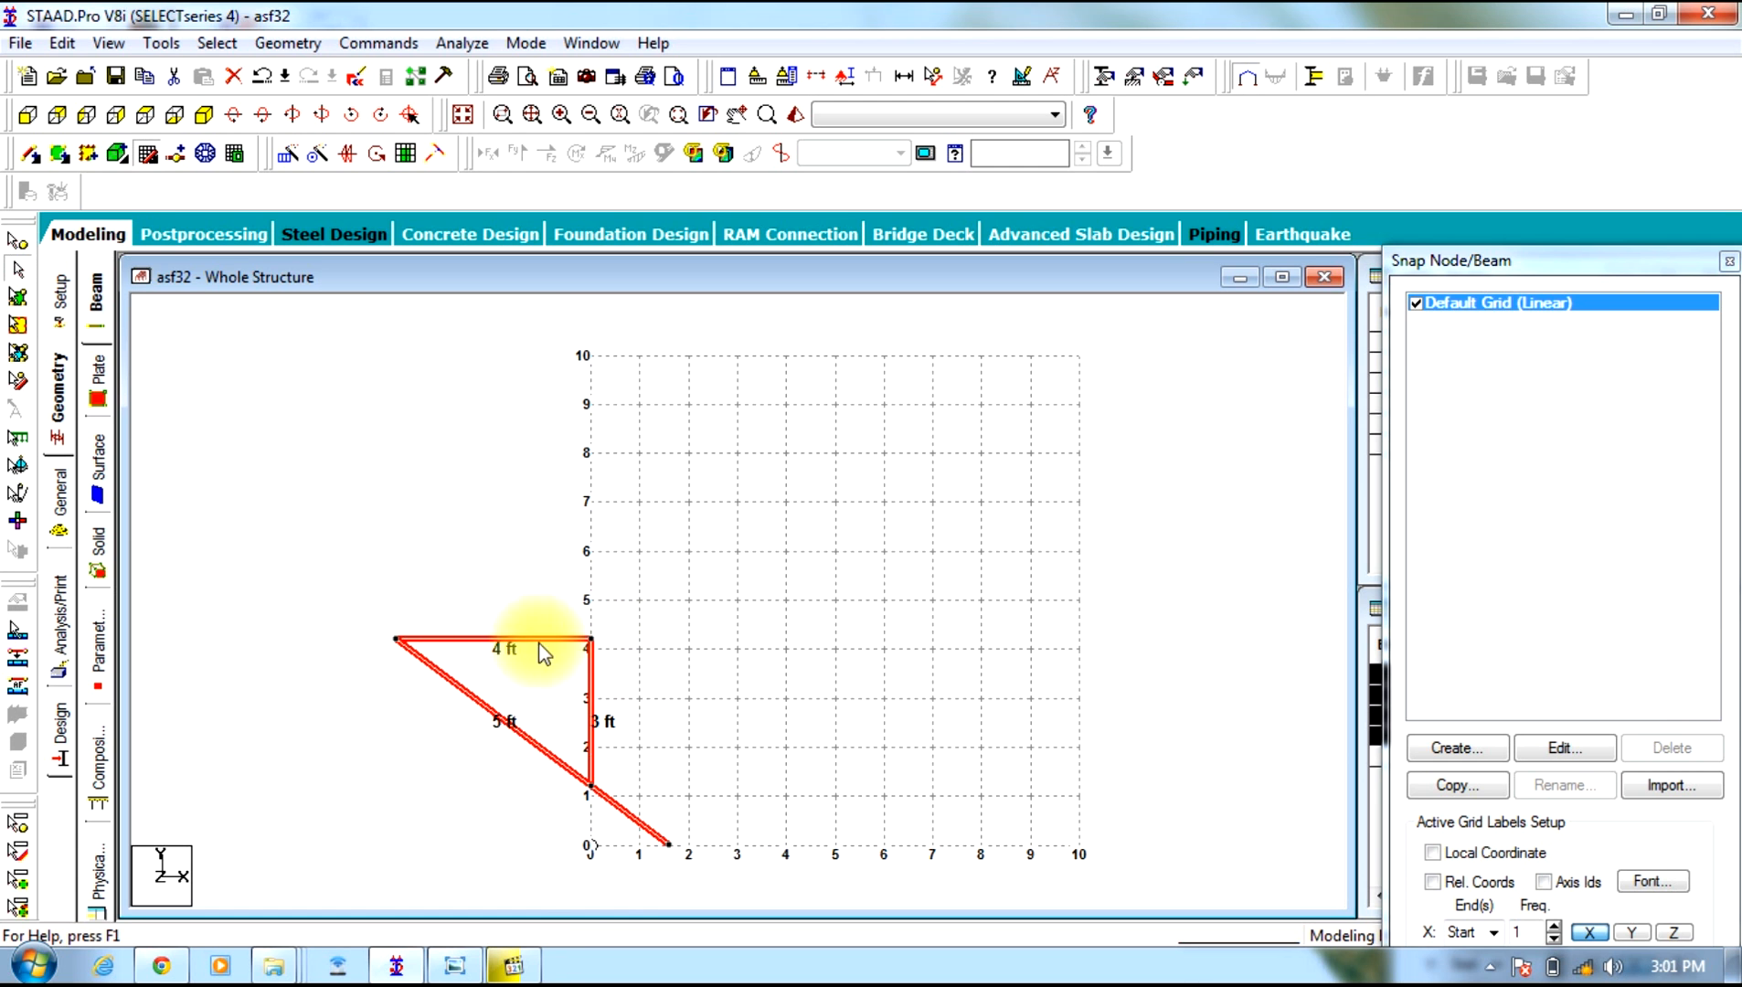
click(359, 592)
Look up the coordinates of the sloping beam's upper end node
click(32, 243)
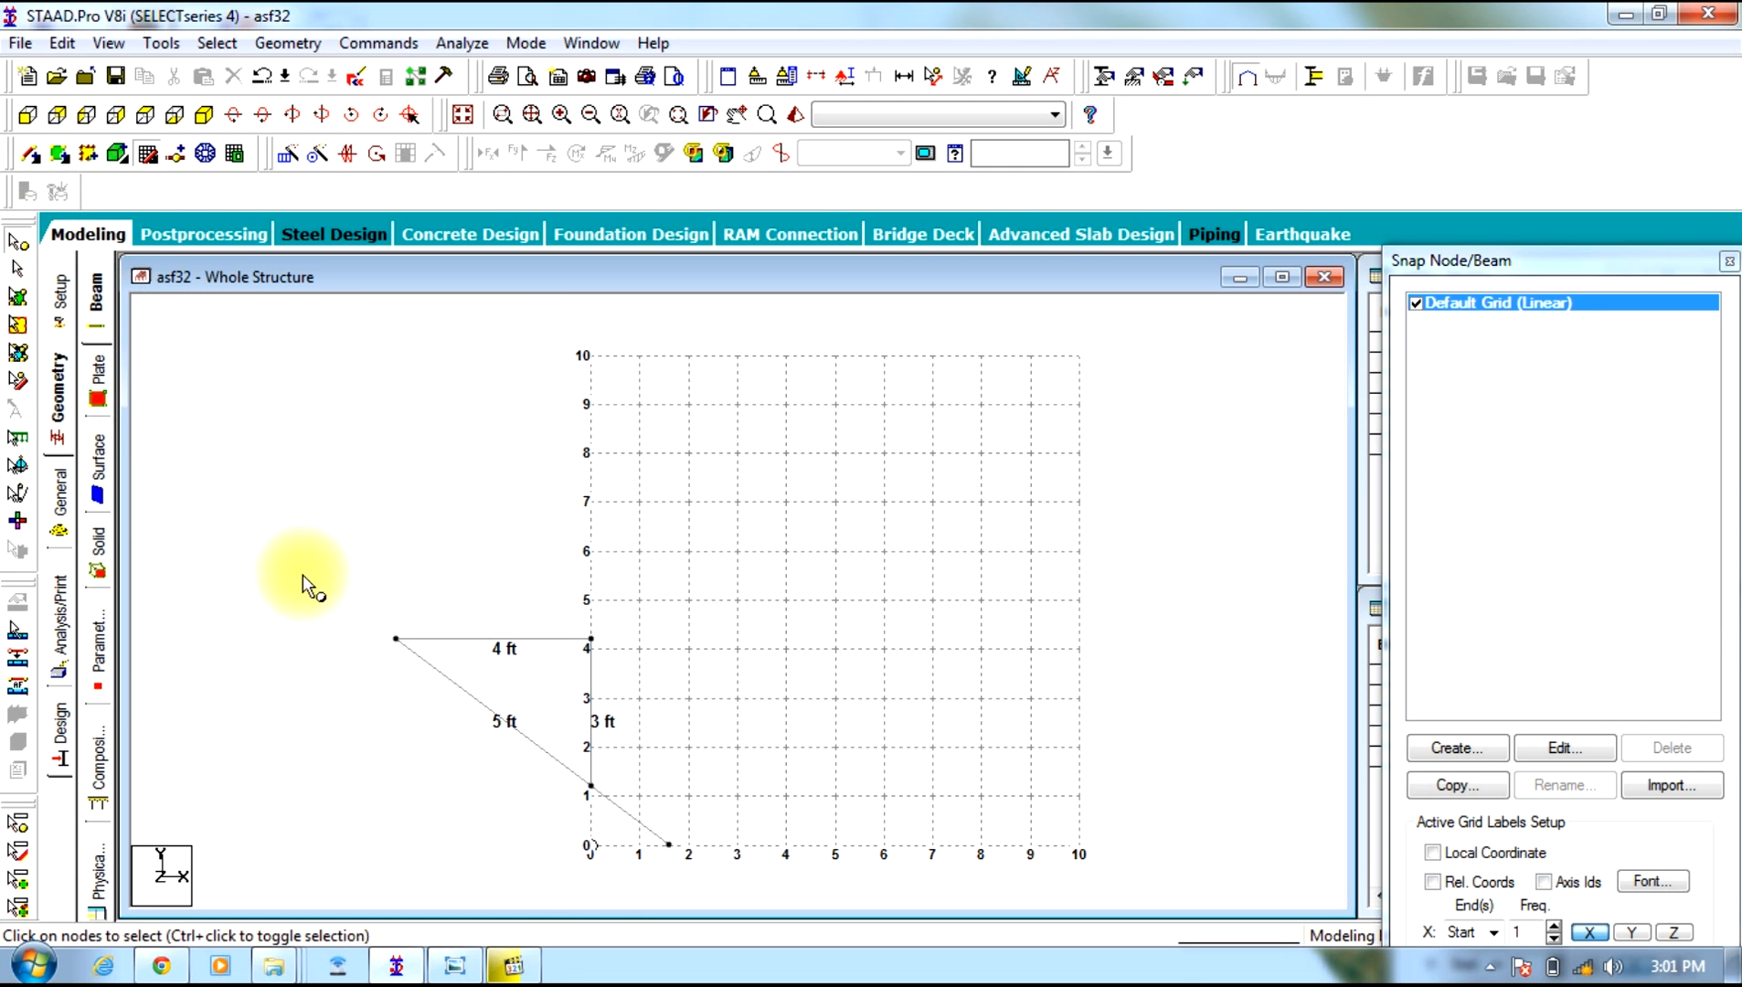
double_click(396, 638)
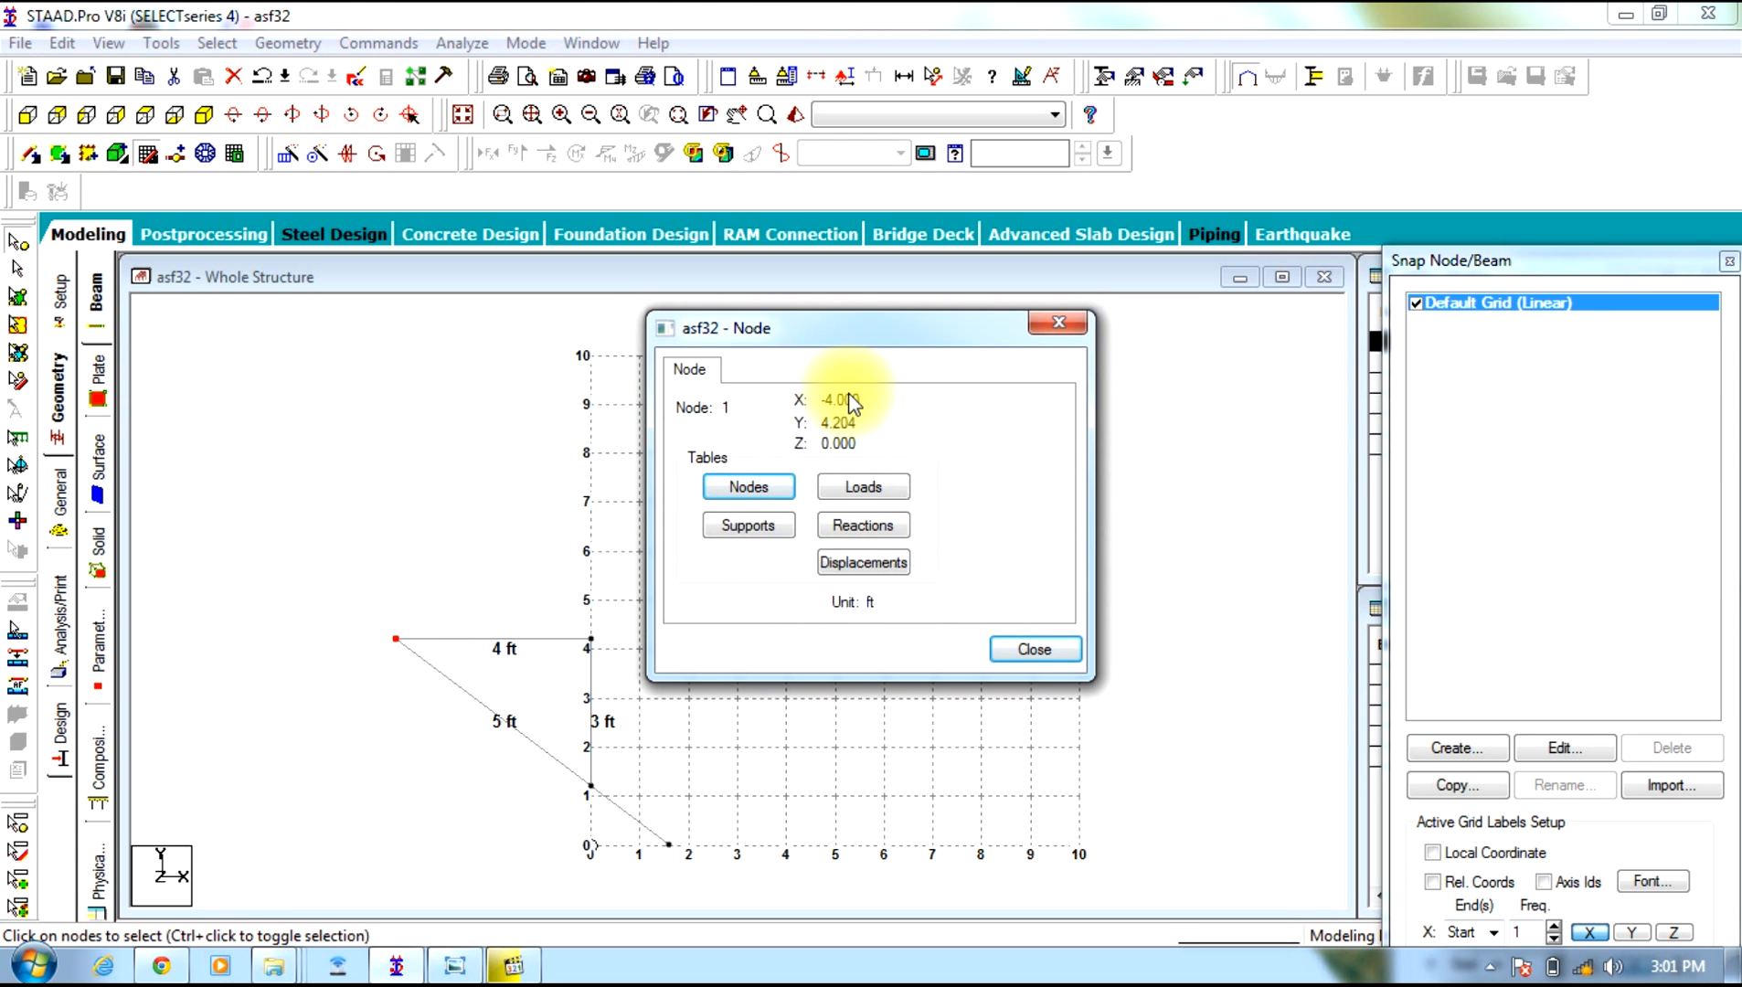
click(1058, 320)
Move the whole structure by 4 ft in X
click(18, 267)
drag(701, 847, 293, 608)
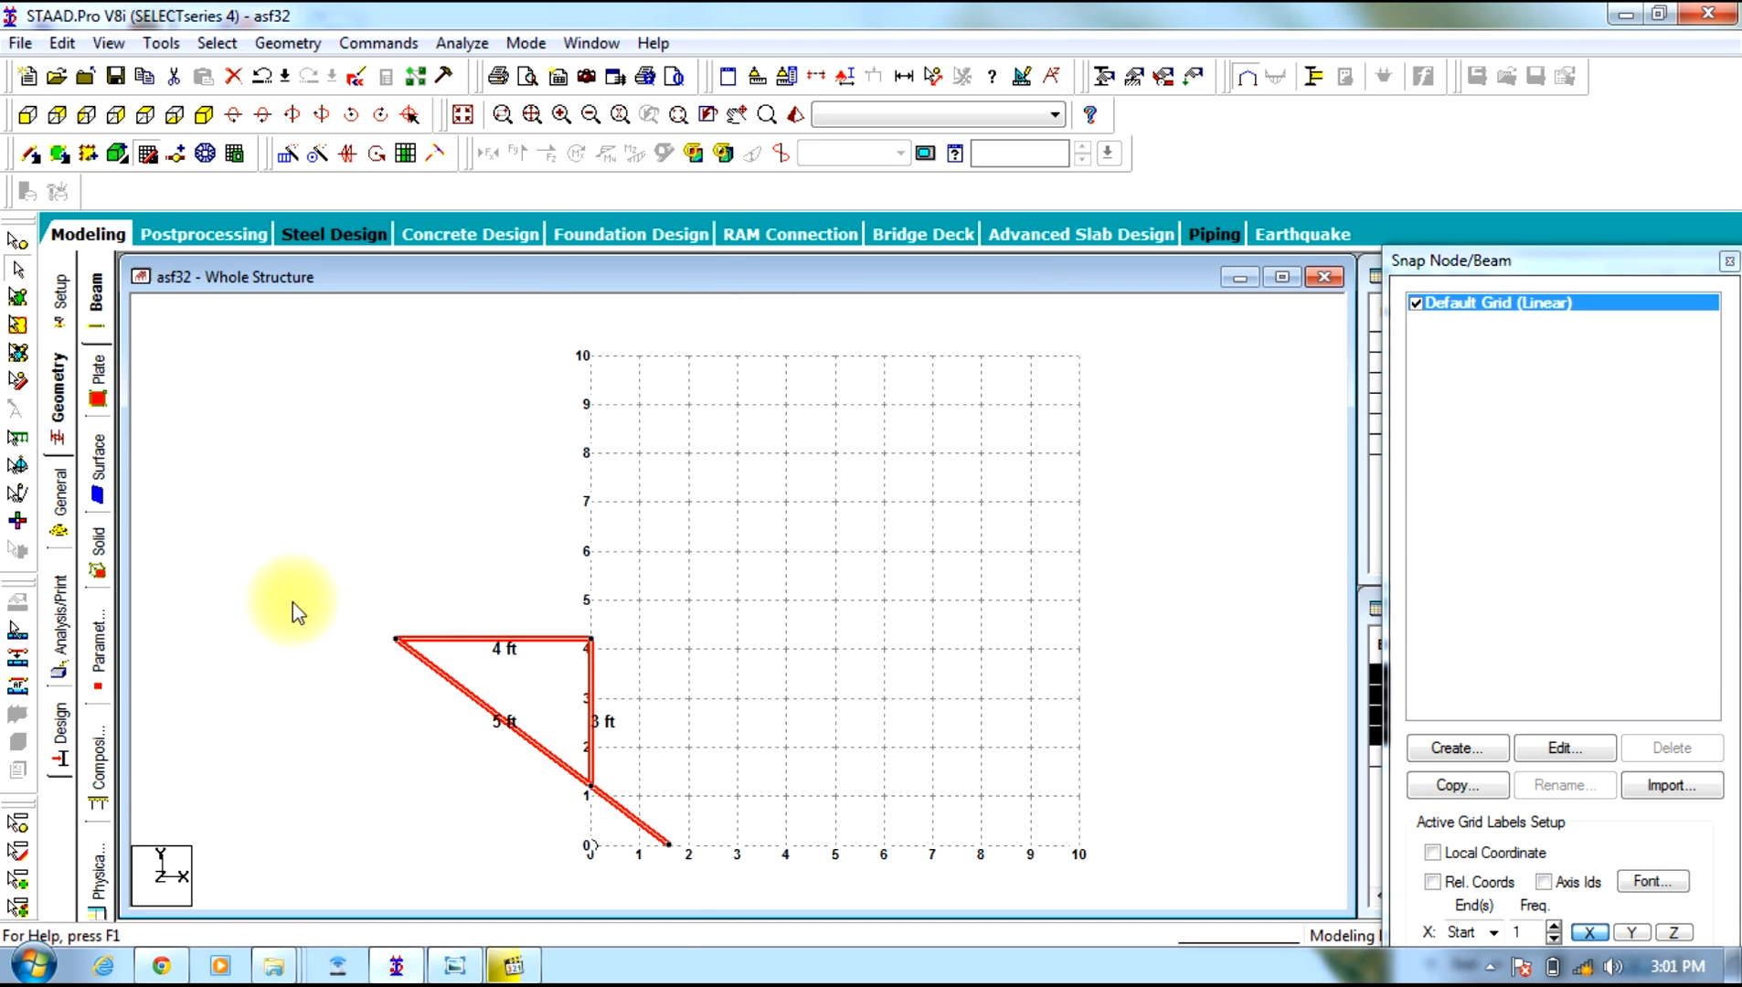
right_click(412, 642)
click(457, 101)
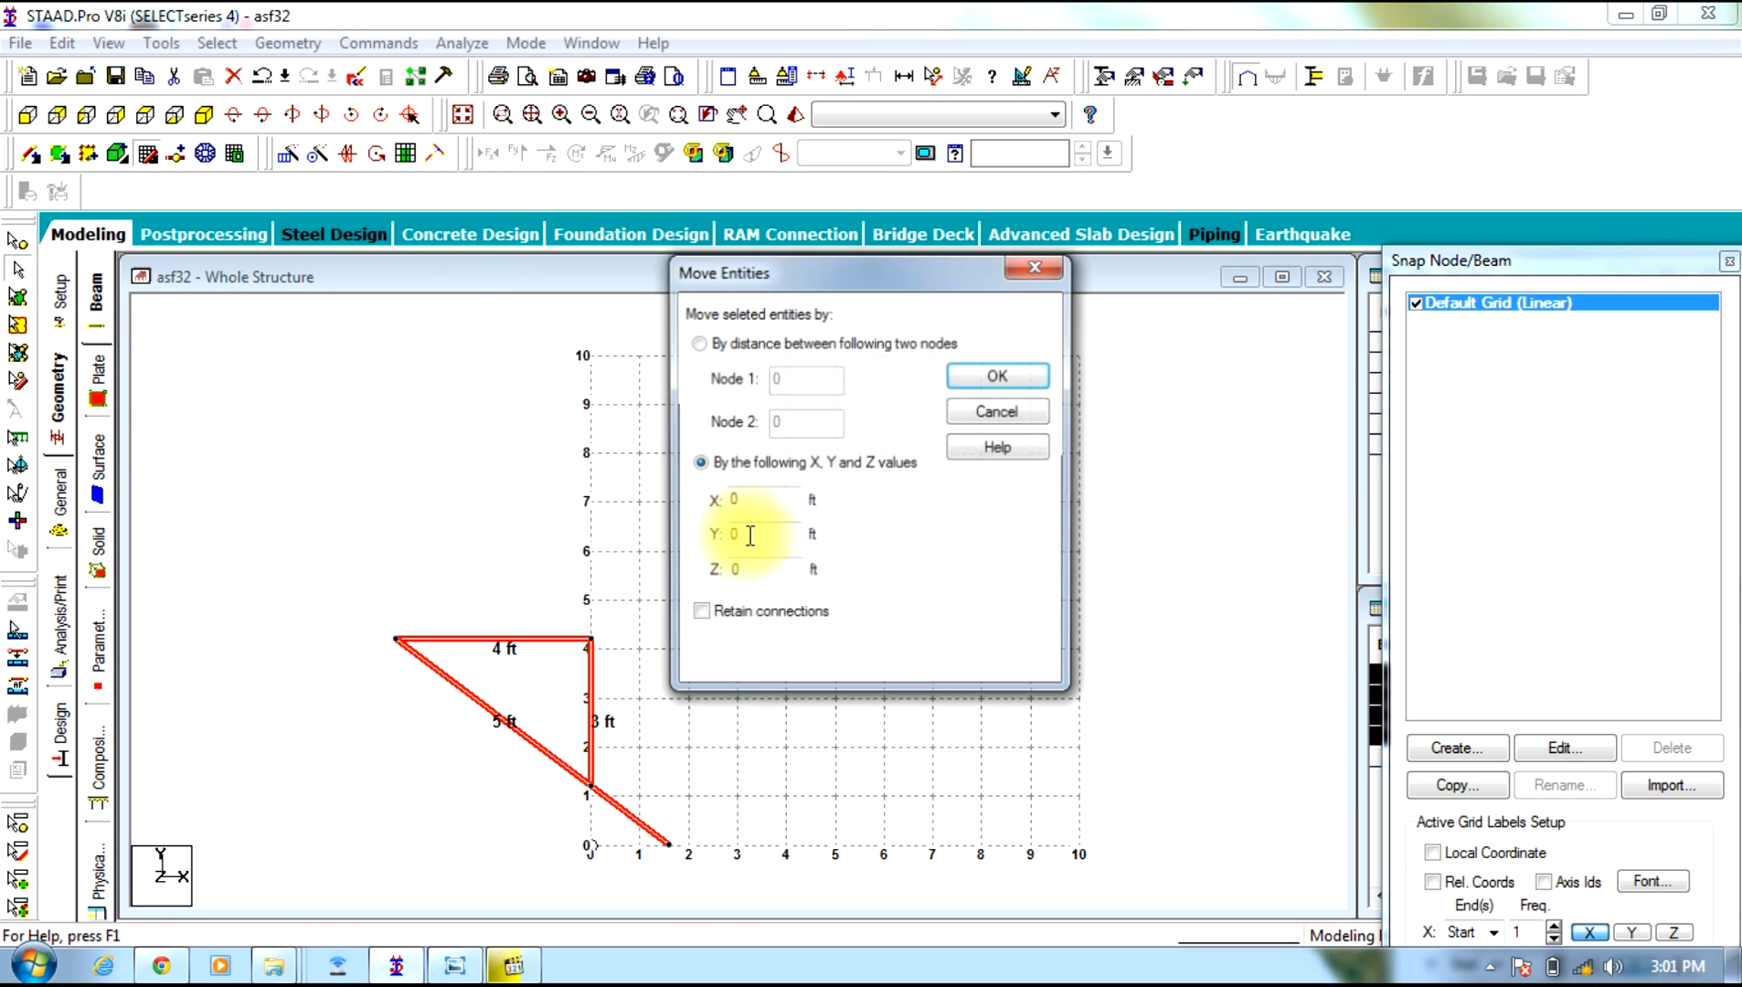
double_click(759, 503)
text(4)
click(997, 375)
click(950, 551)
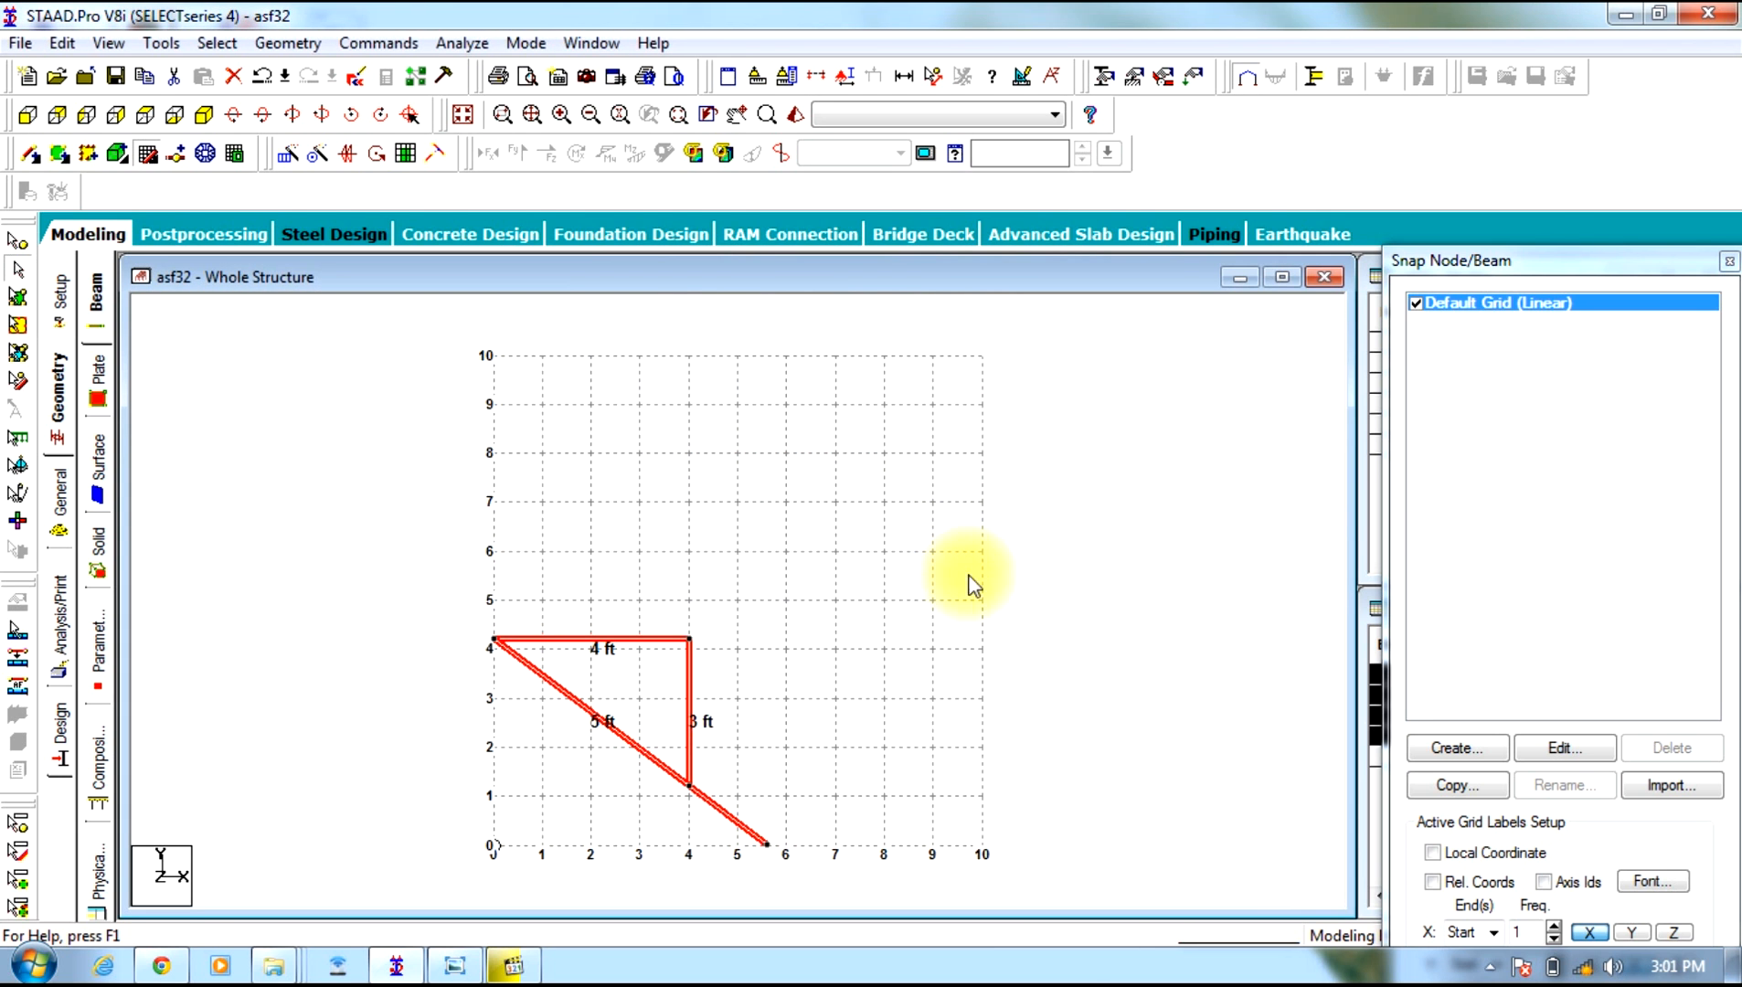
click(1128, 546)
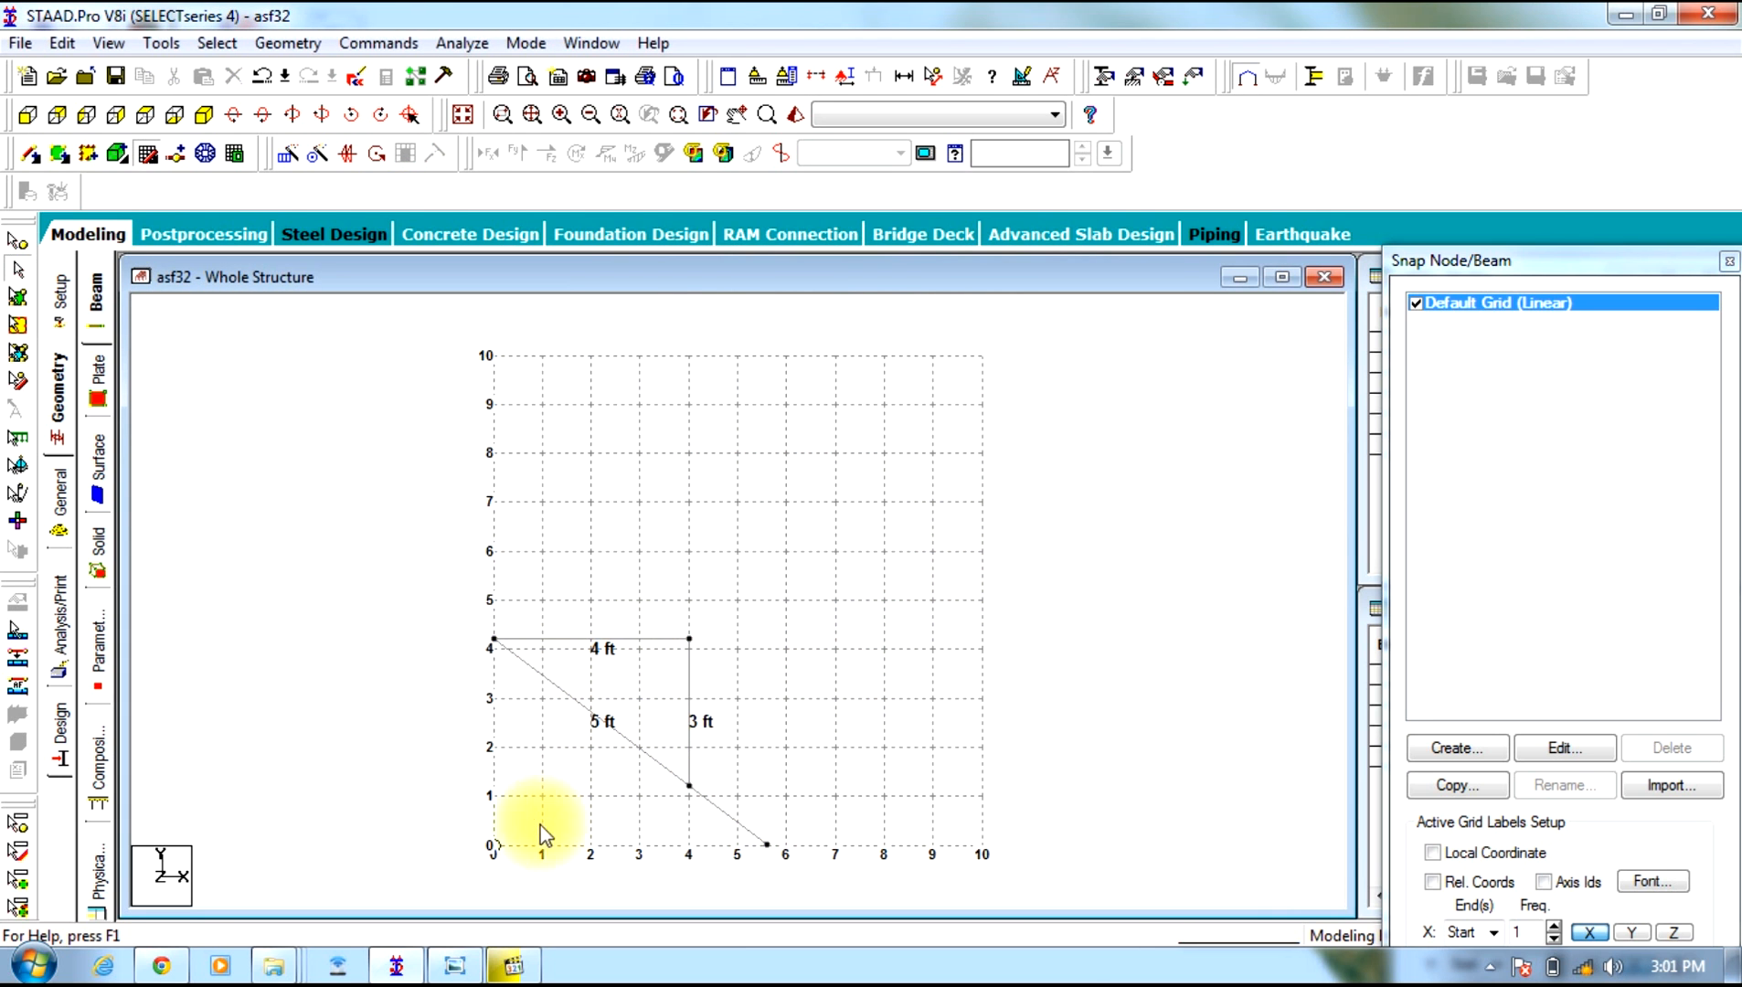
Check the problem photo IMG_0415 and delete the horizontal beam between the two upper nodes
click(454, 965)
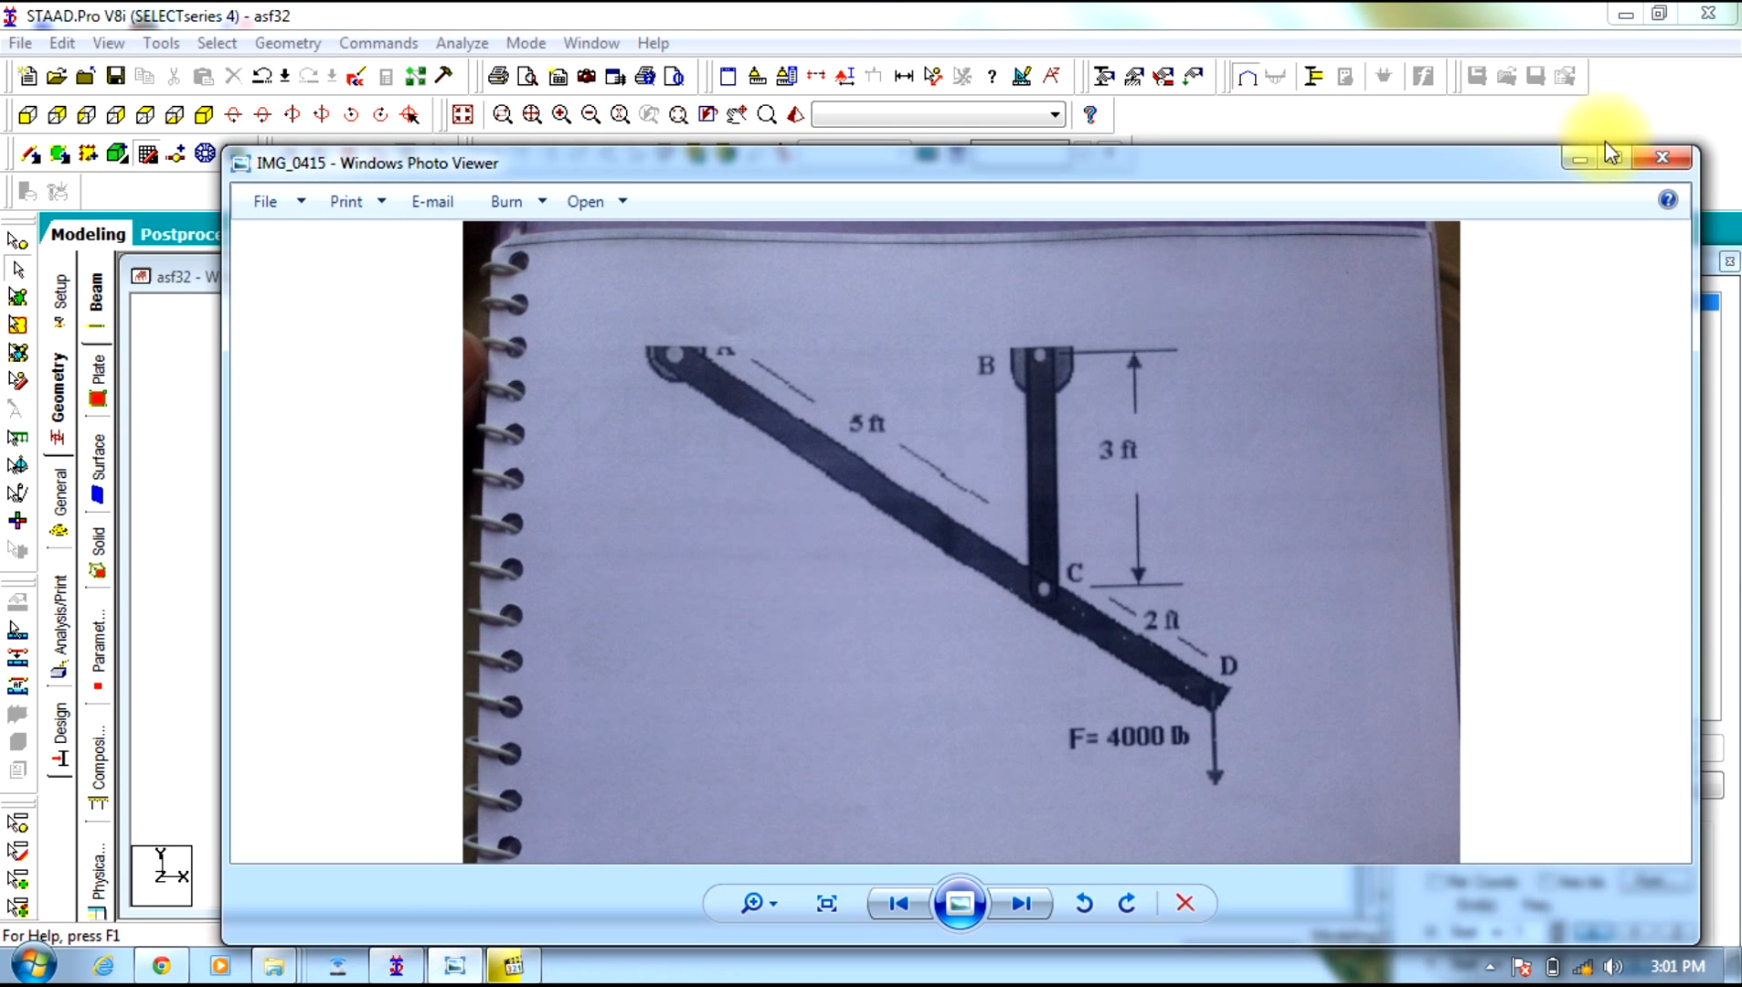
click(1580, 158)
click(559, 639)
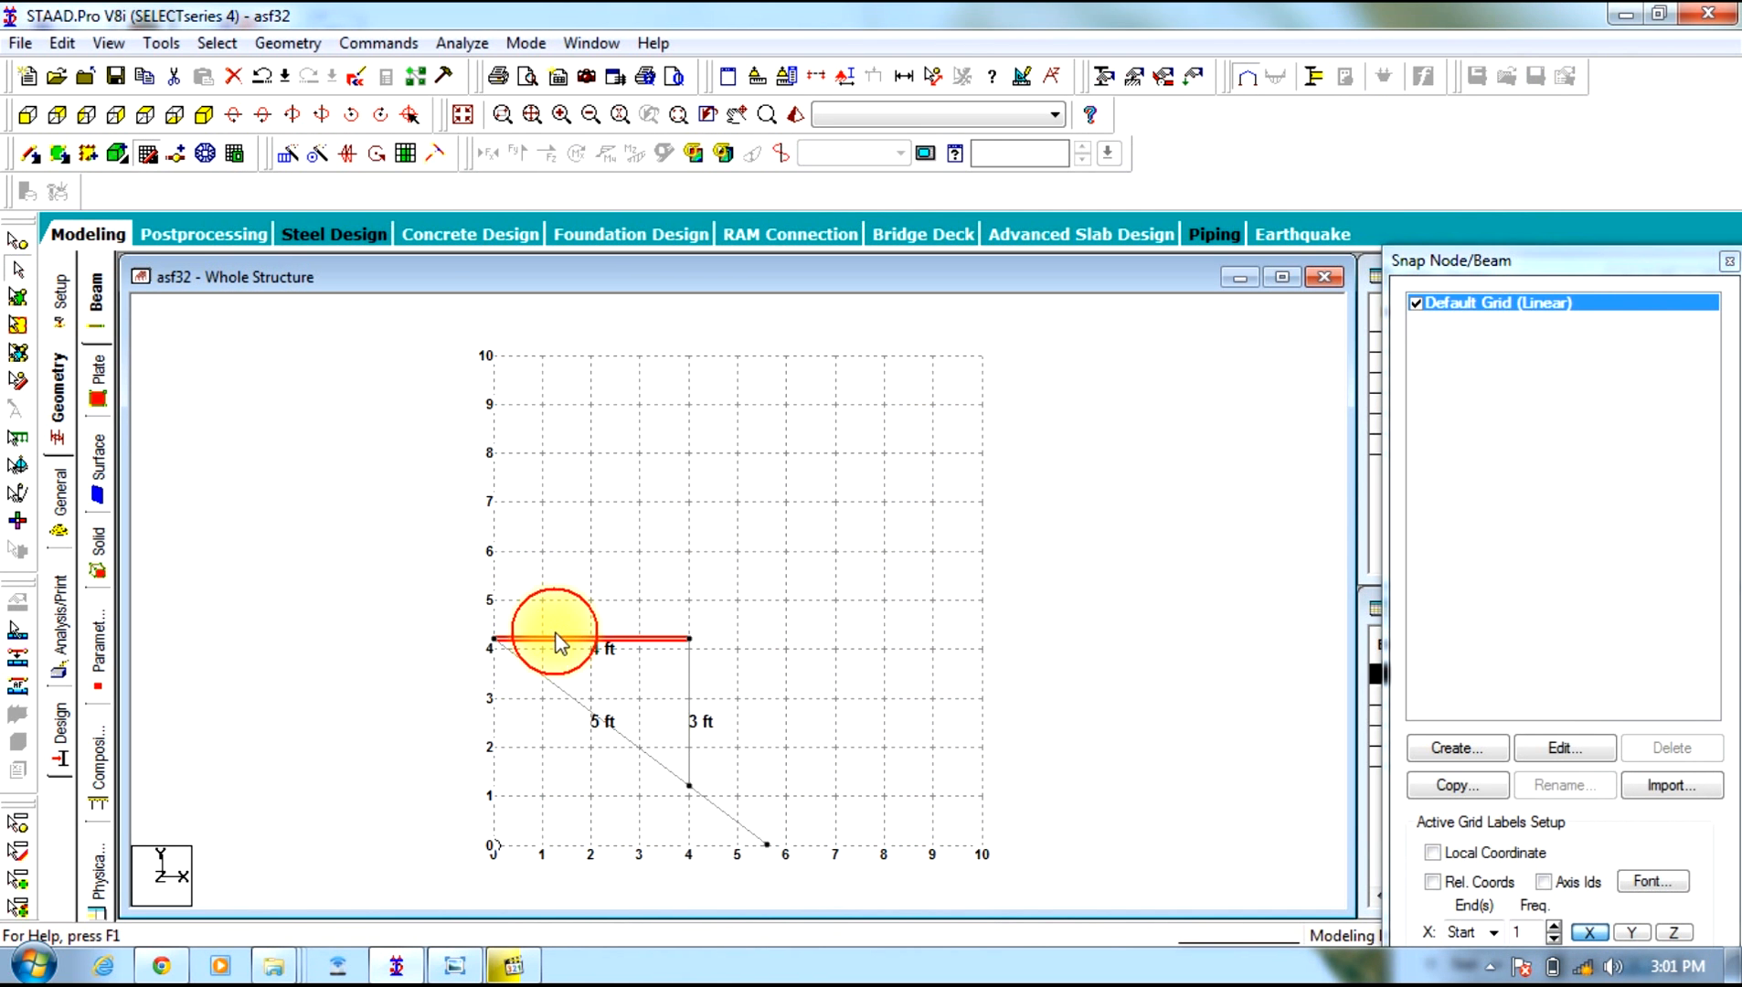
key(Delete)
key(Return)
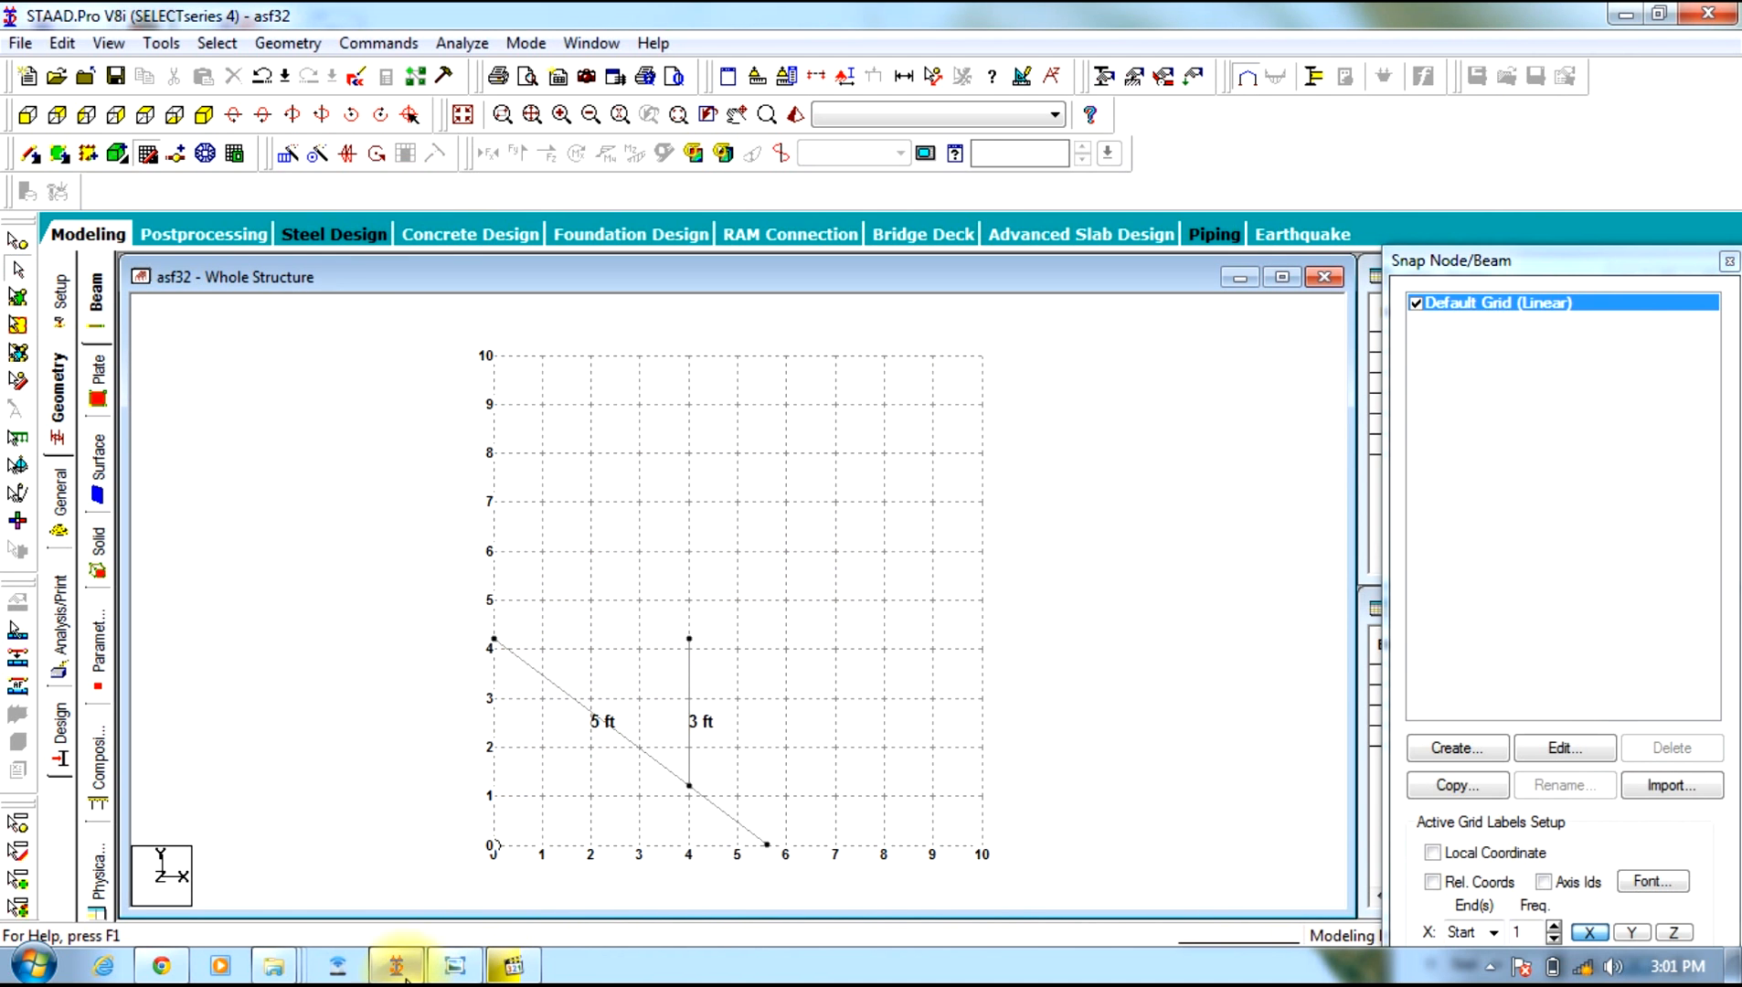
Close the snap grid and compare the model with the problem sketch in photo IMG_0415
click(147, 154)
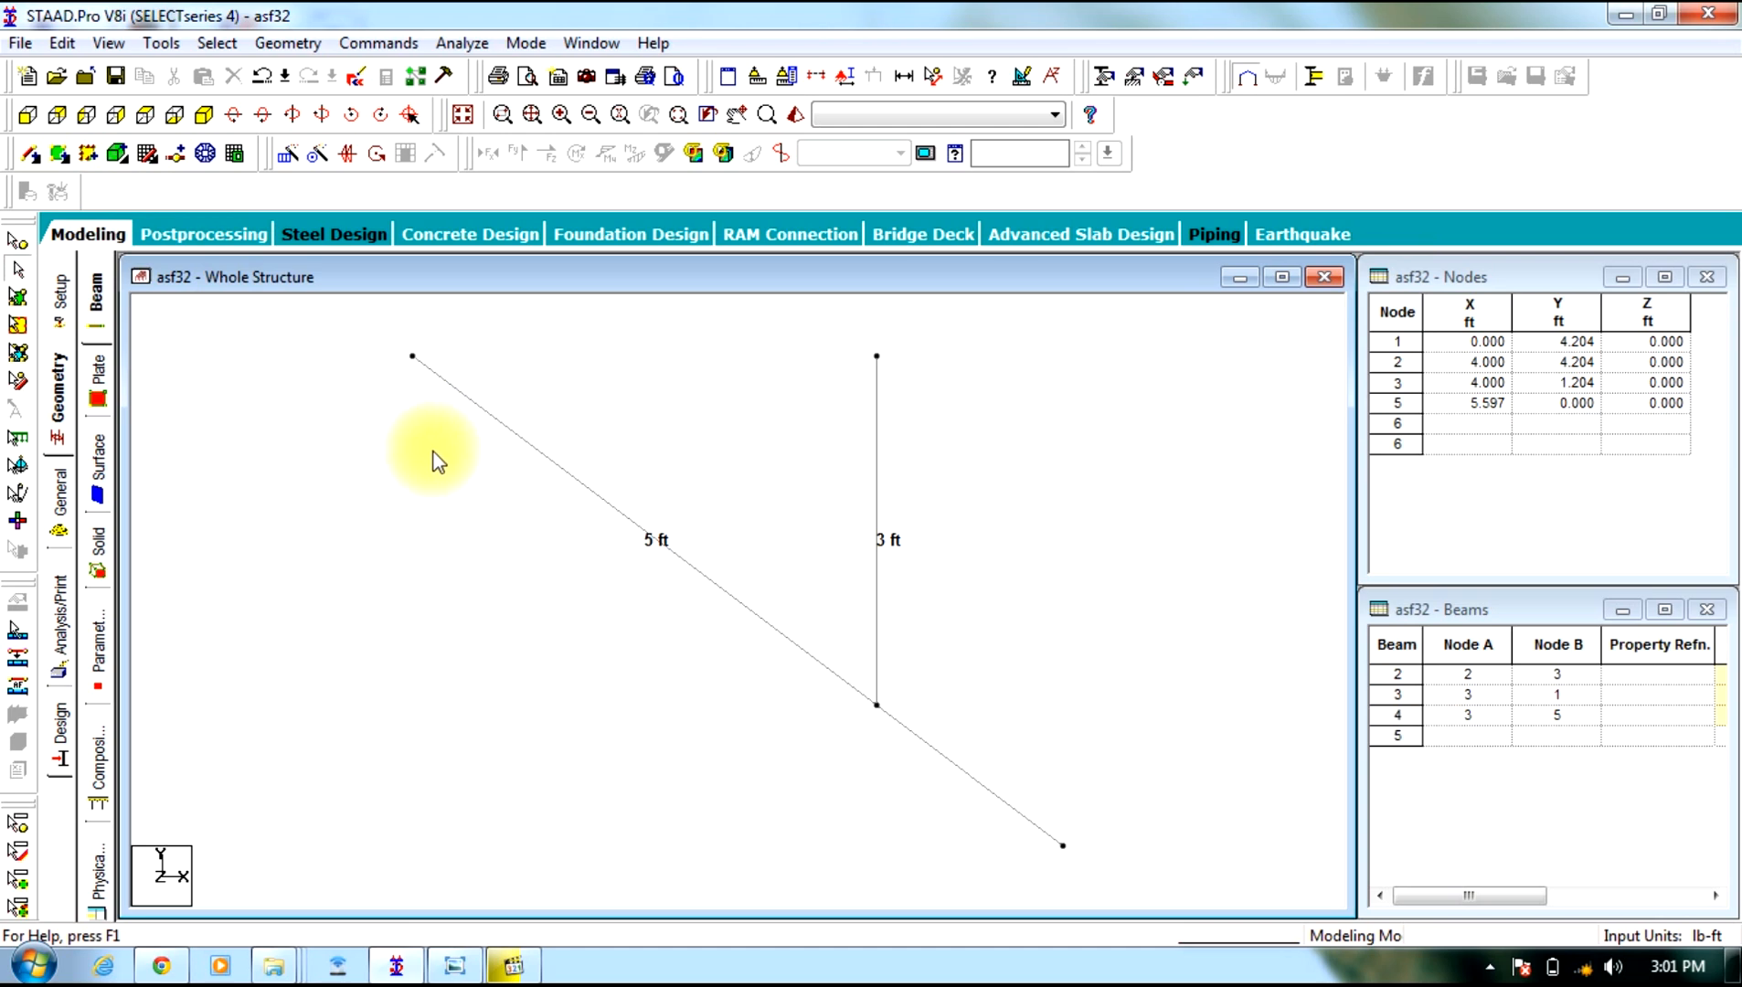
click(398, 968)
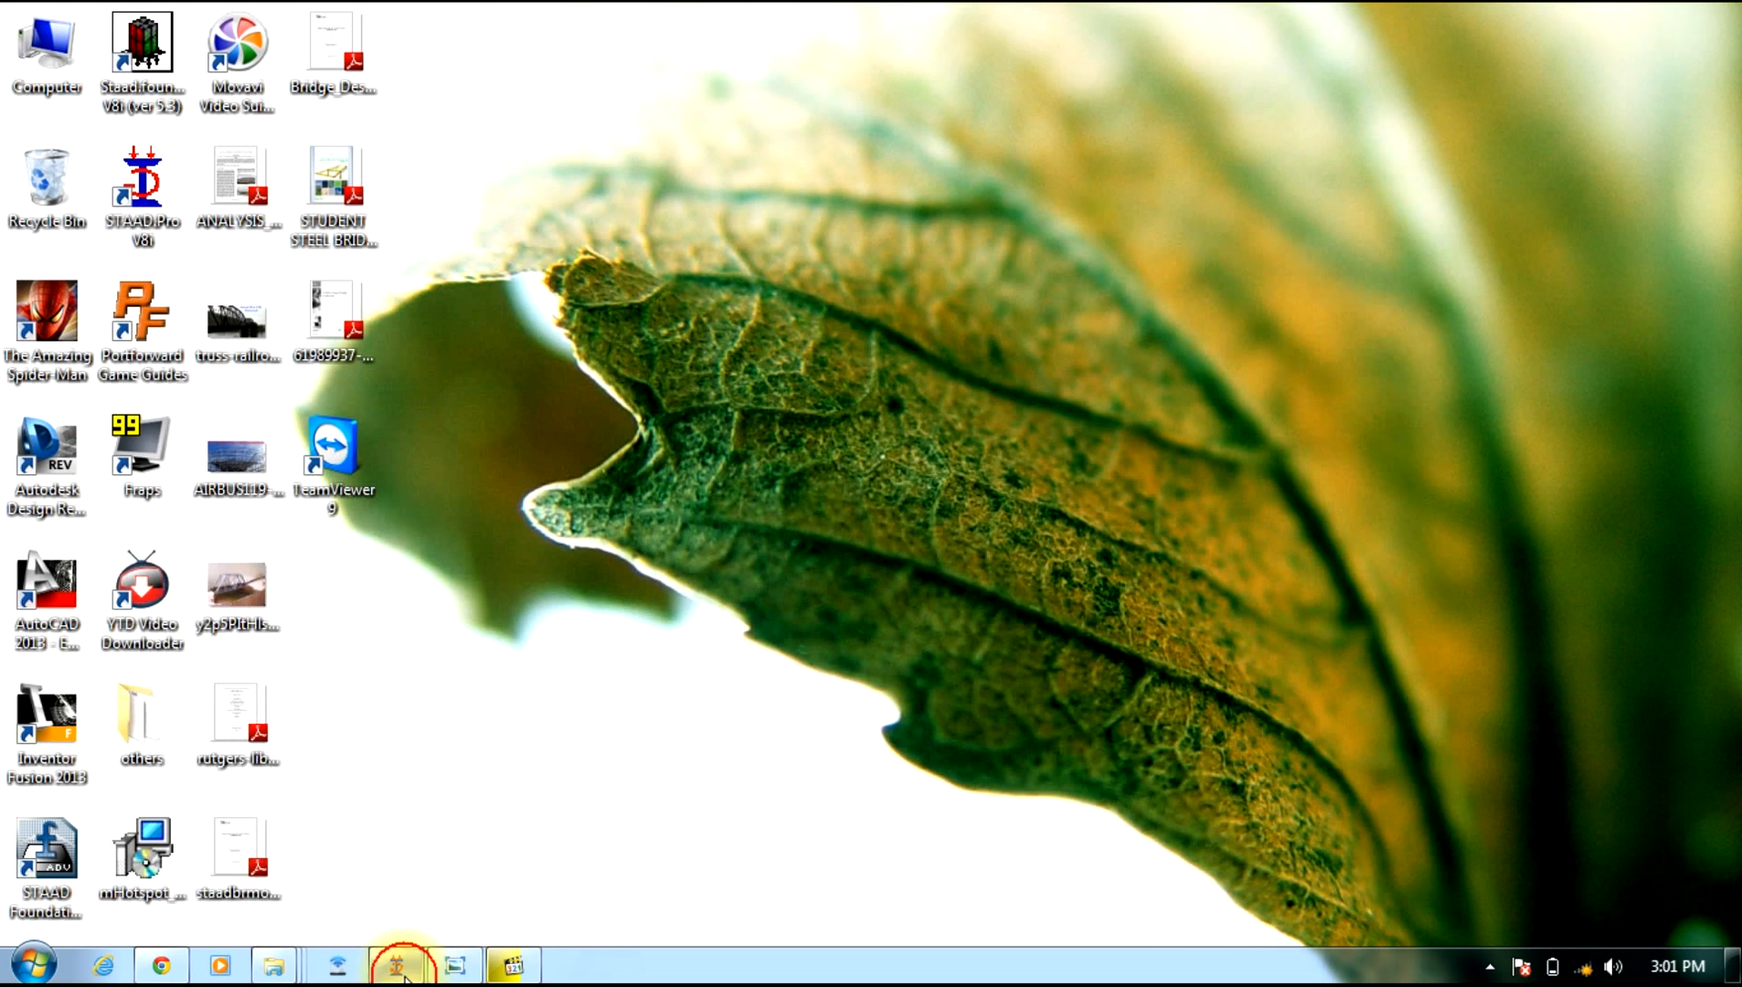
click(402, 969)
click(456, 967)
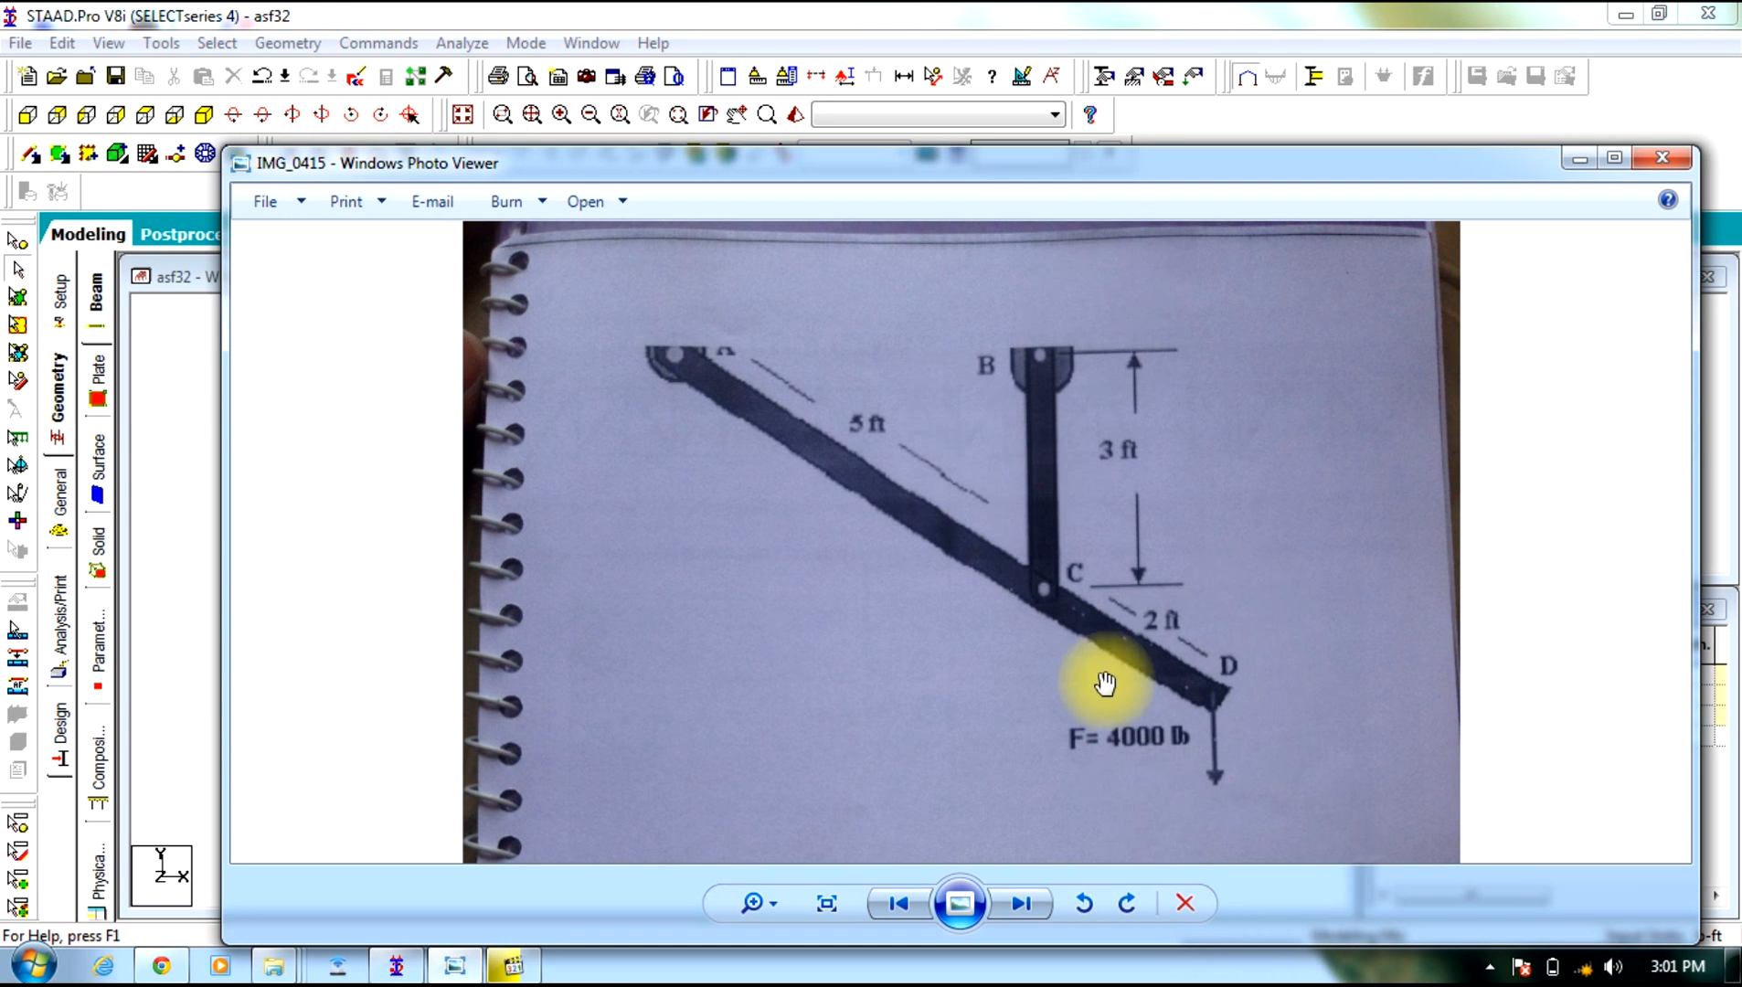
click(1576, 161)
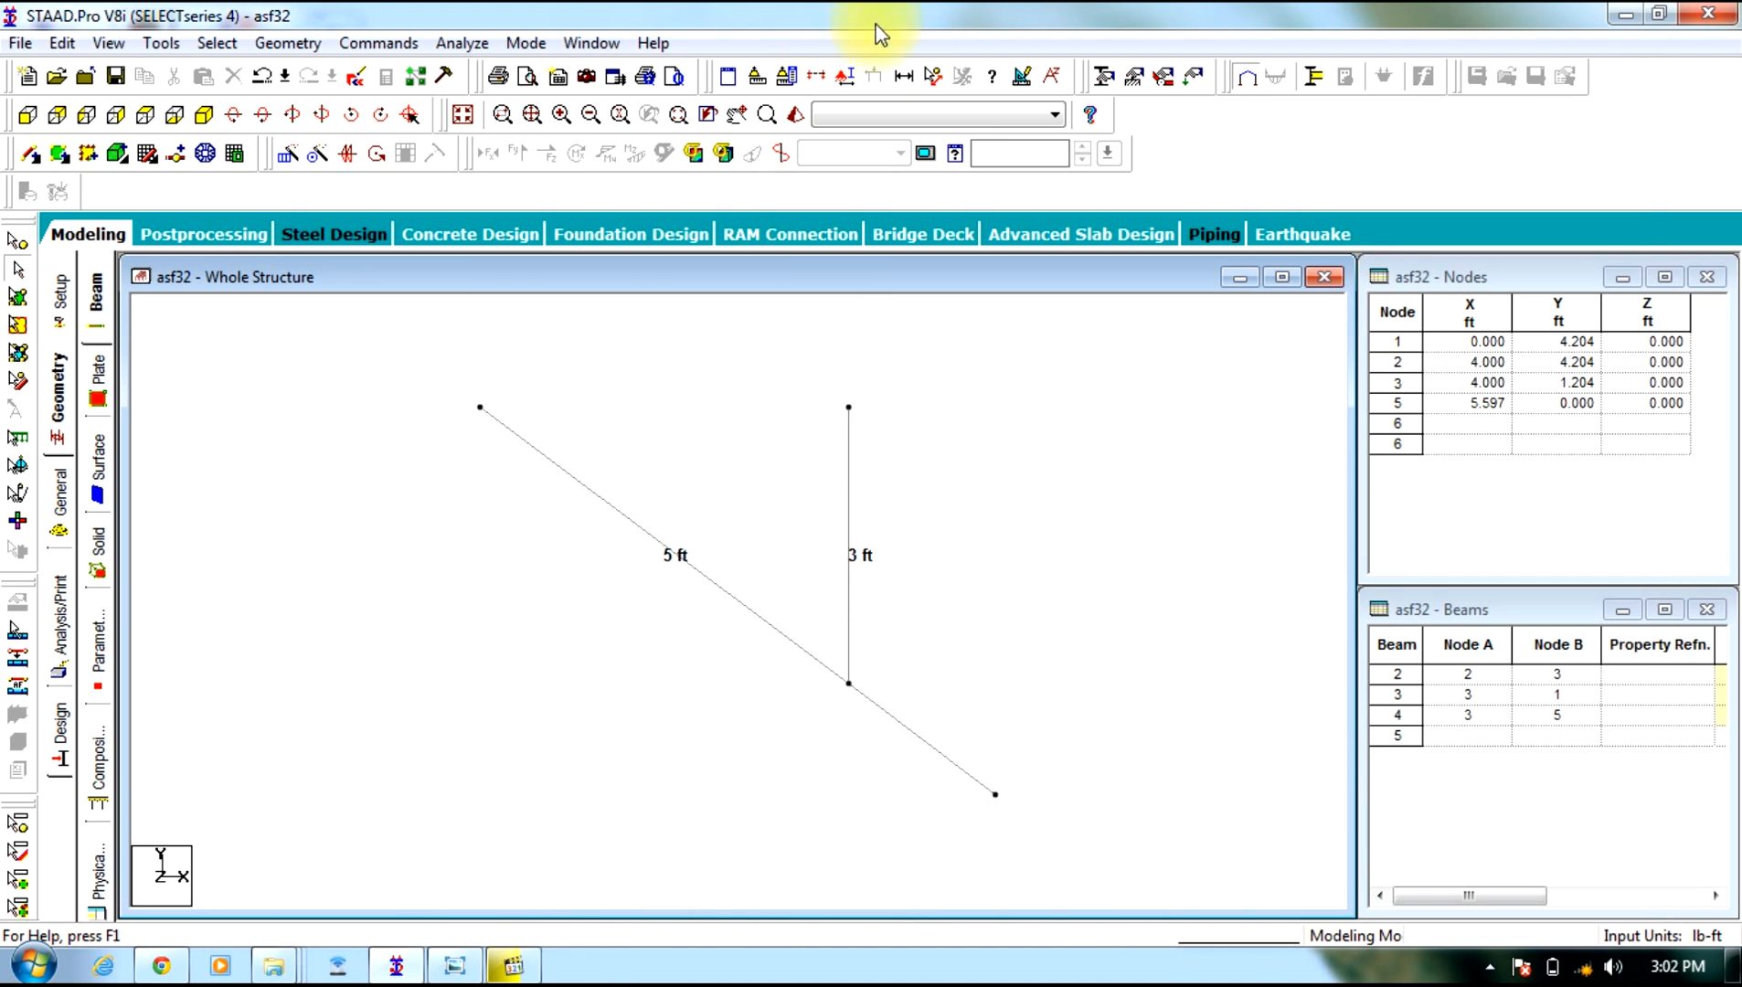
Refresh the beam length dimensions for the whole view so the lower segment is dimensioned too
click(904, 76)
click(426, 406)
click(491, 302)
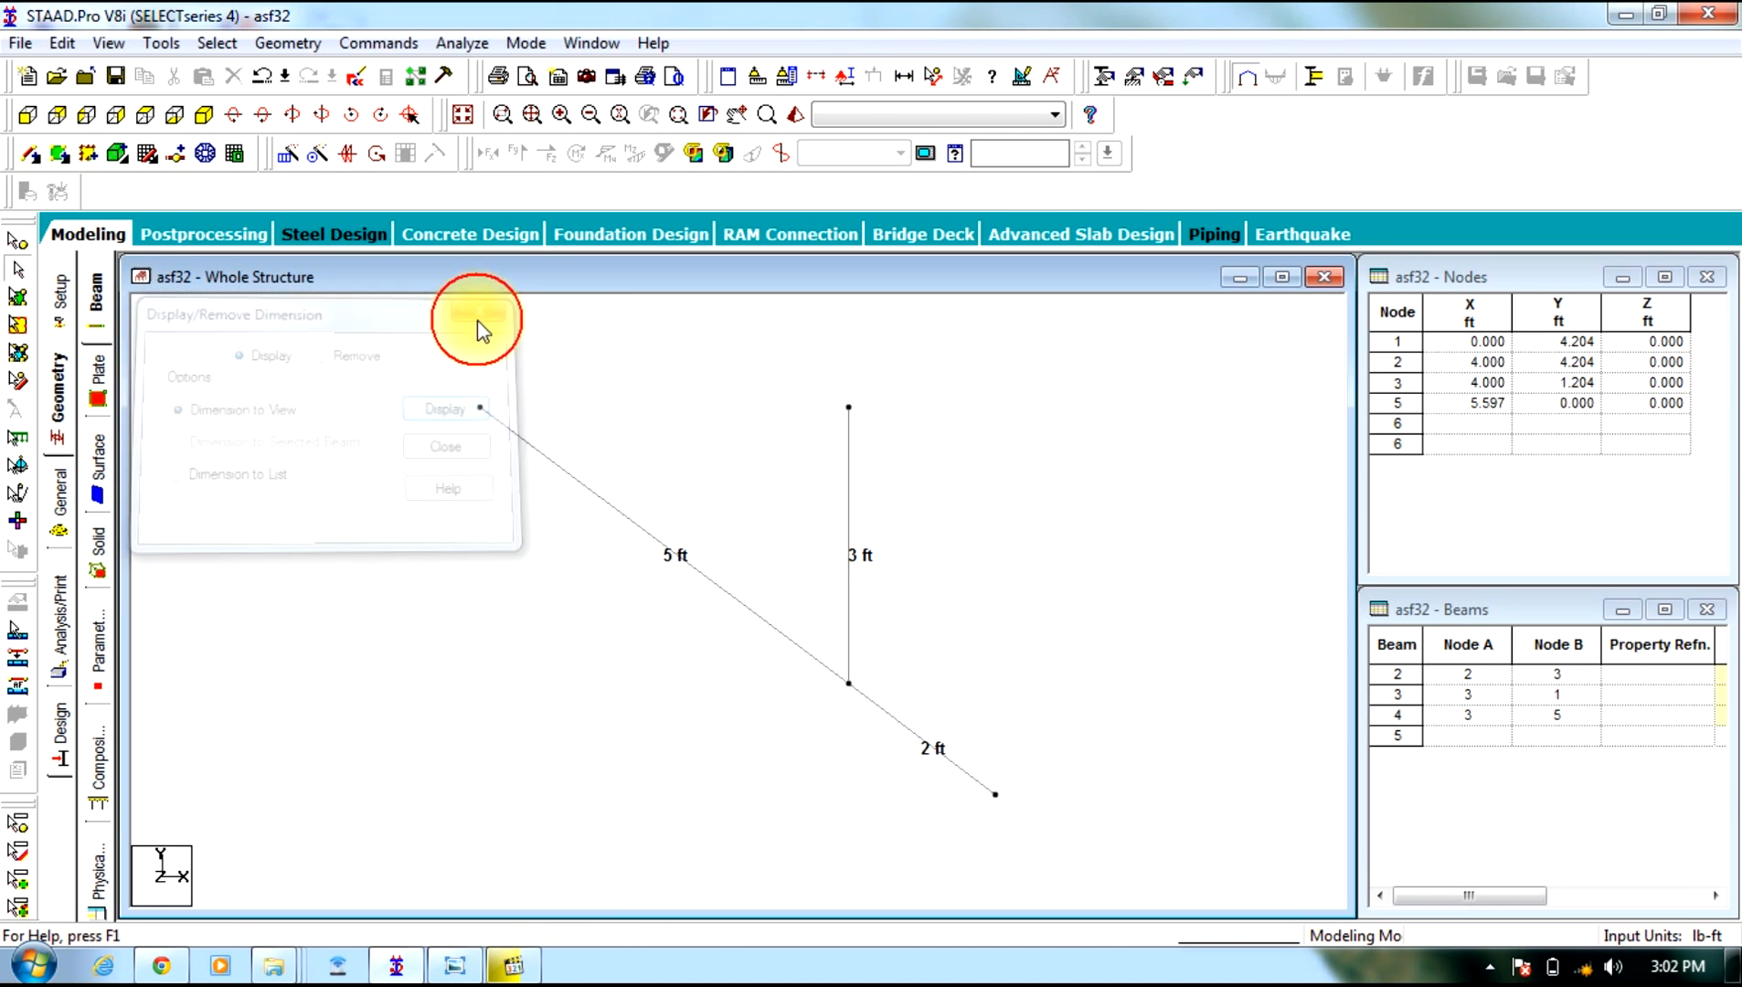
Define an Assign Profile section of type Angle in steel and assign it to all three beams
click(57, 491)
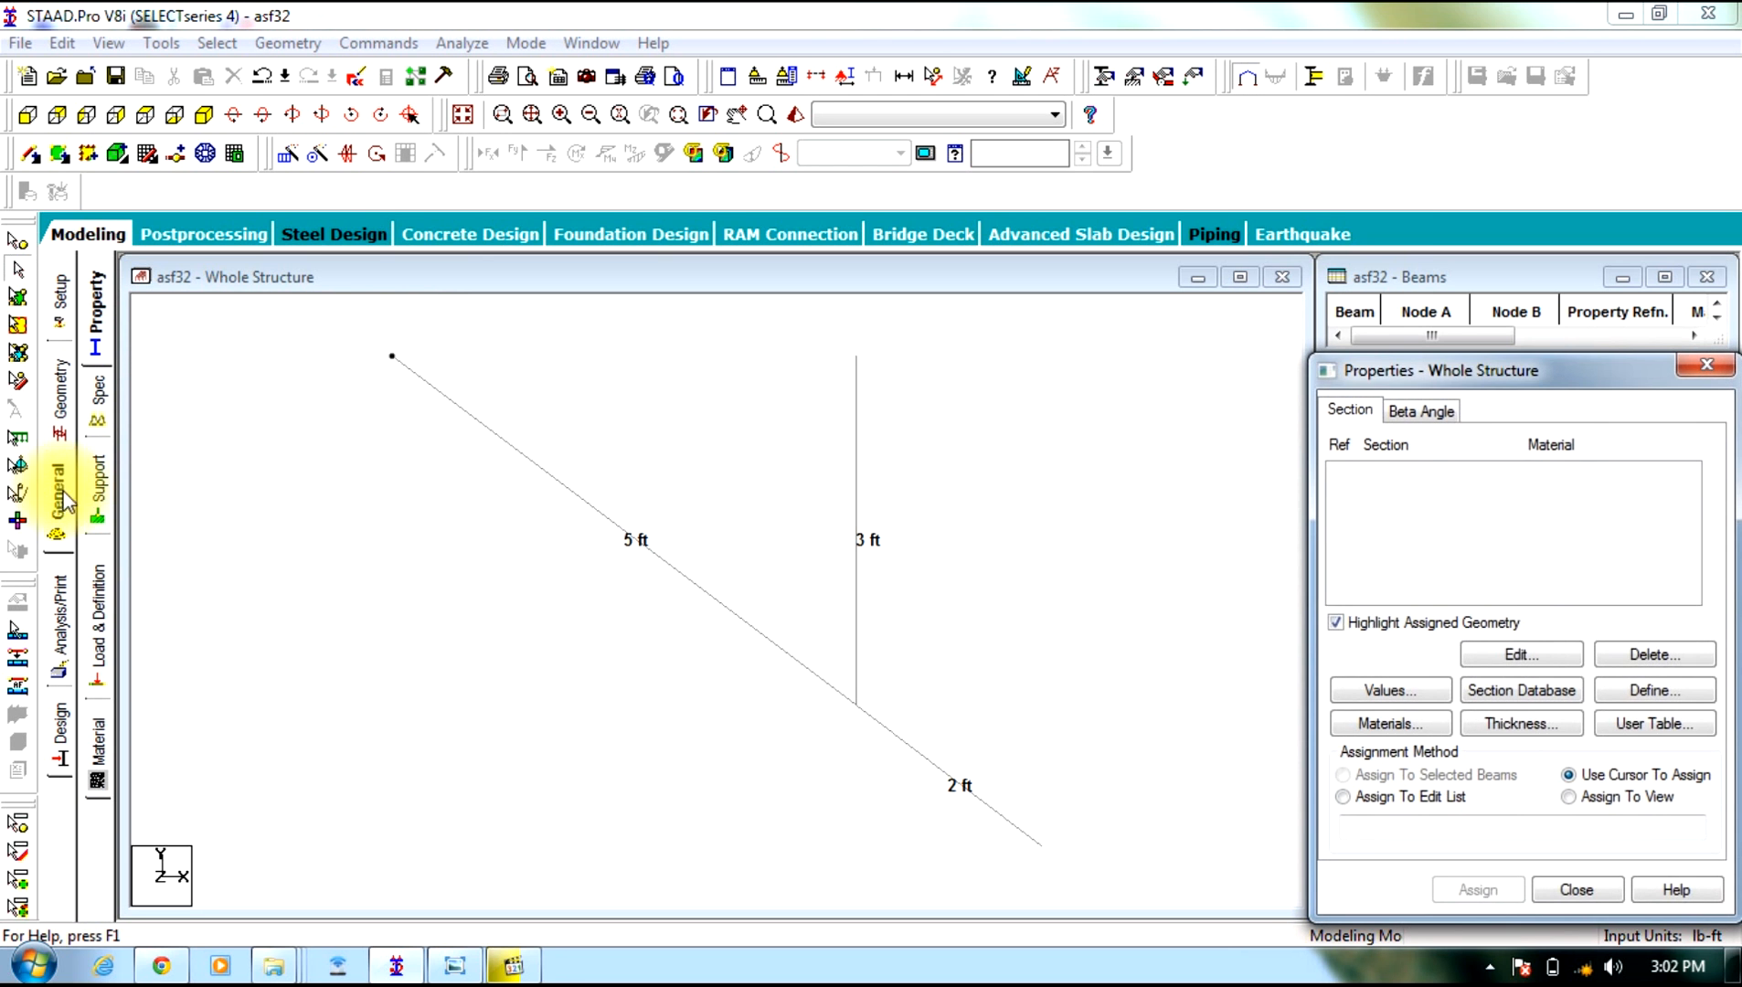
click(1634, 692)
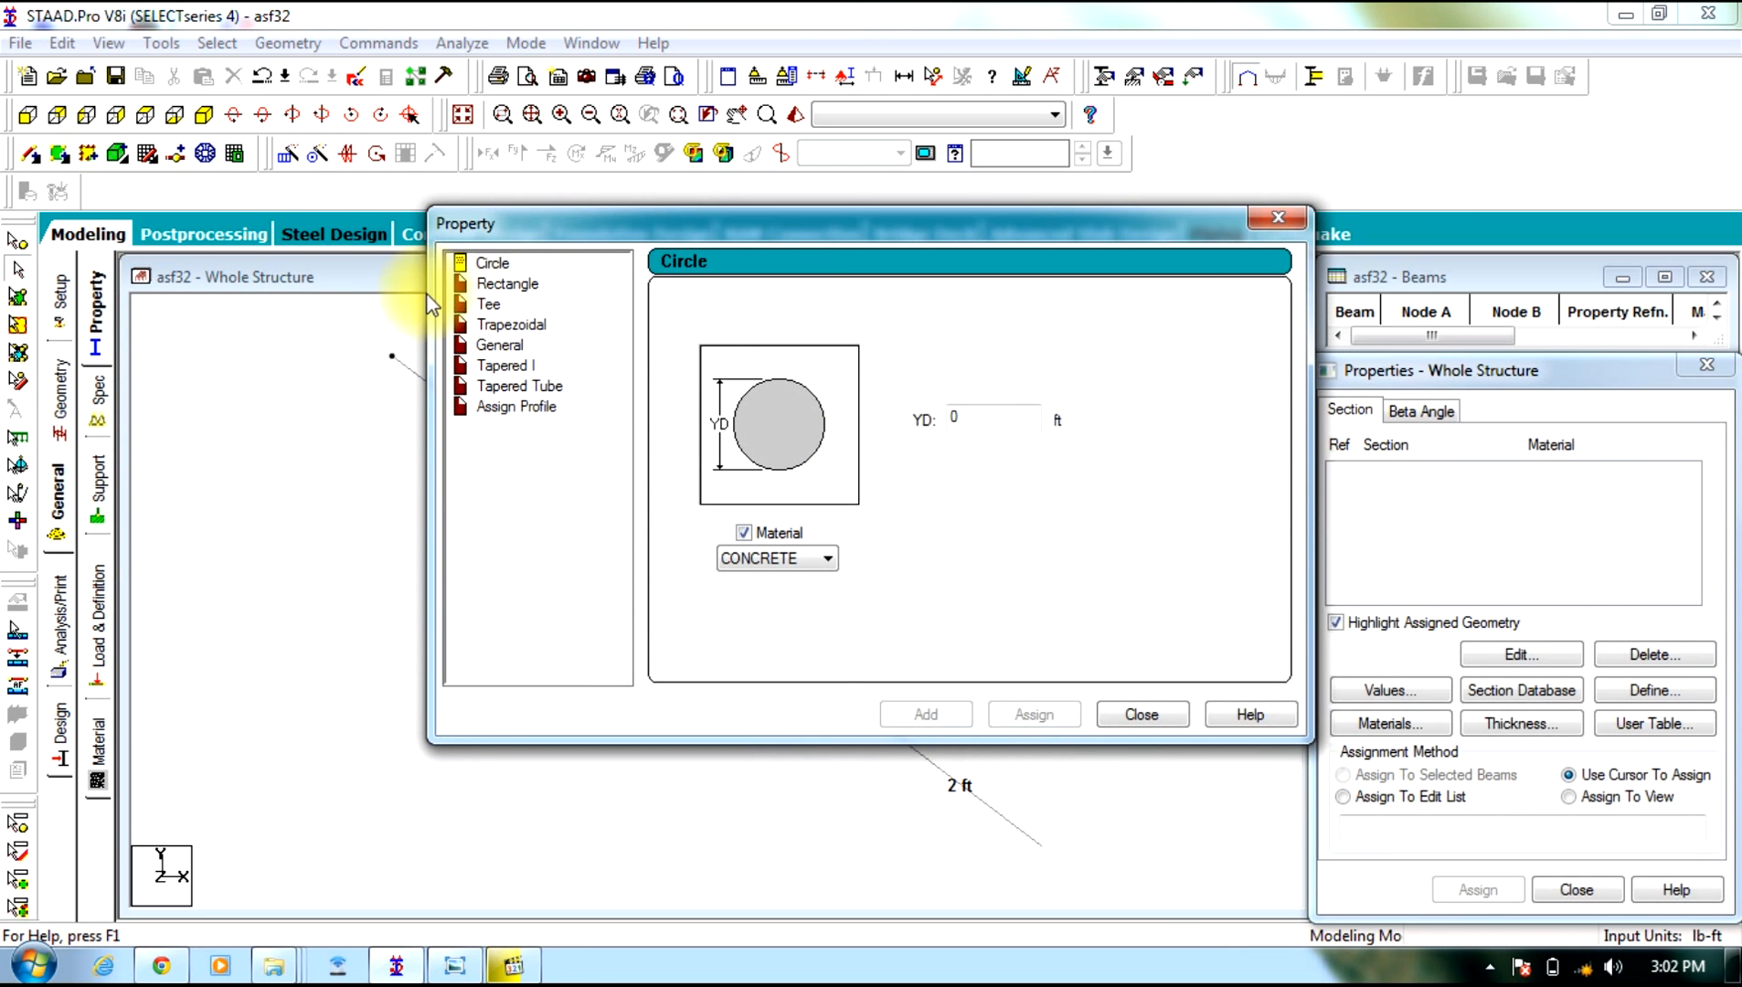
click(509, 407)
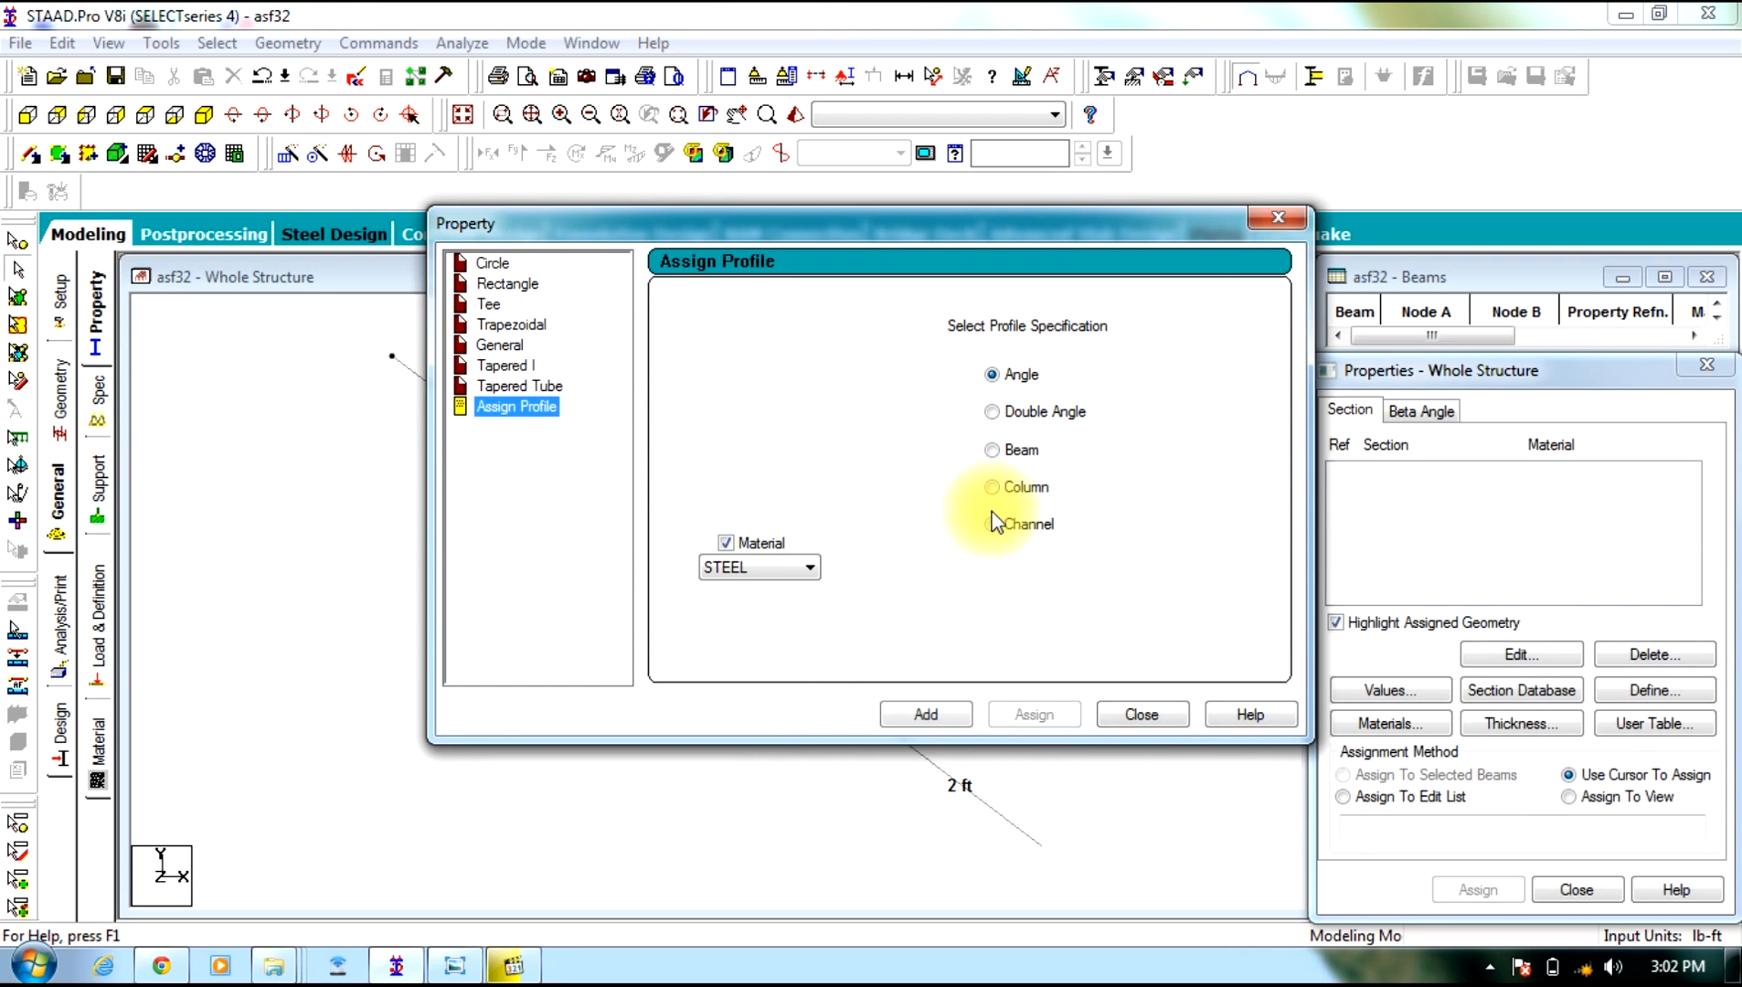
click(927, 717)
click(1124, 711)
drag(1188, 382, 302, 882)
click(1454, 892)
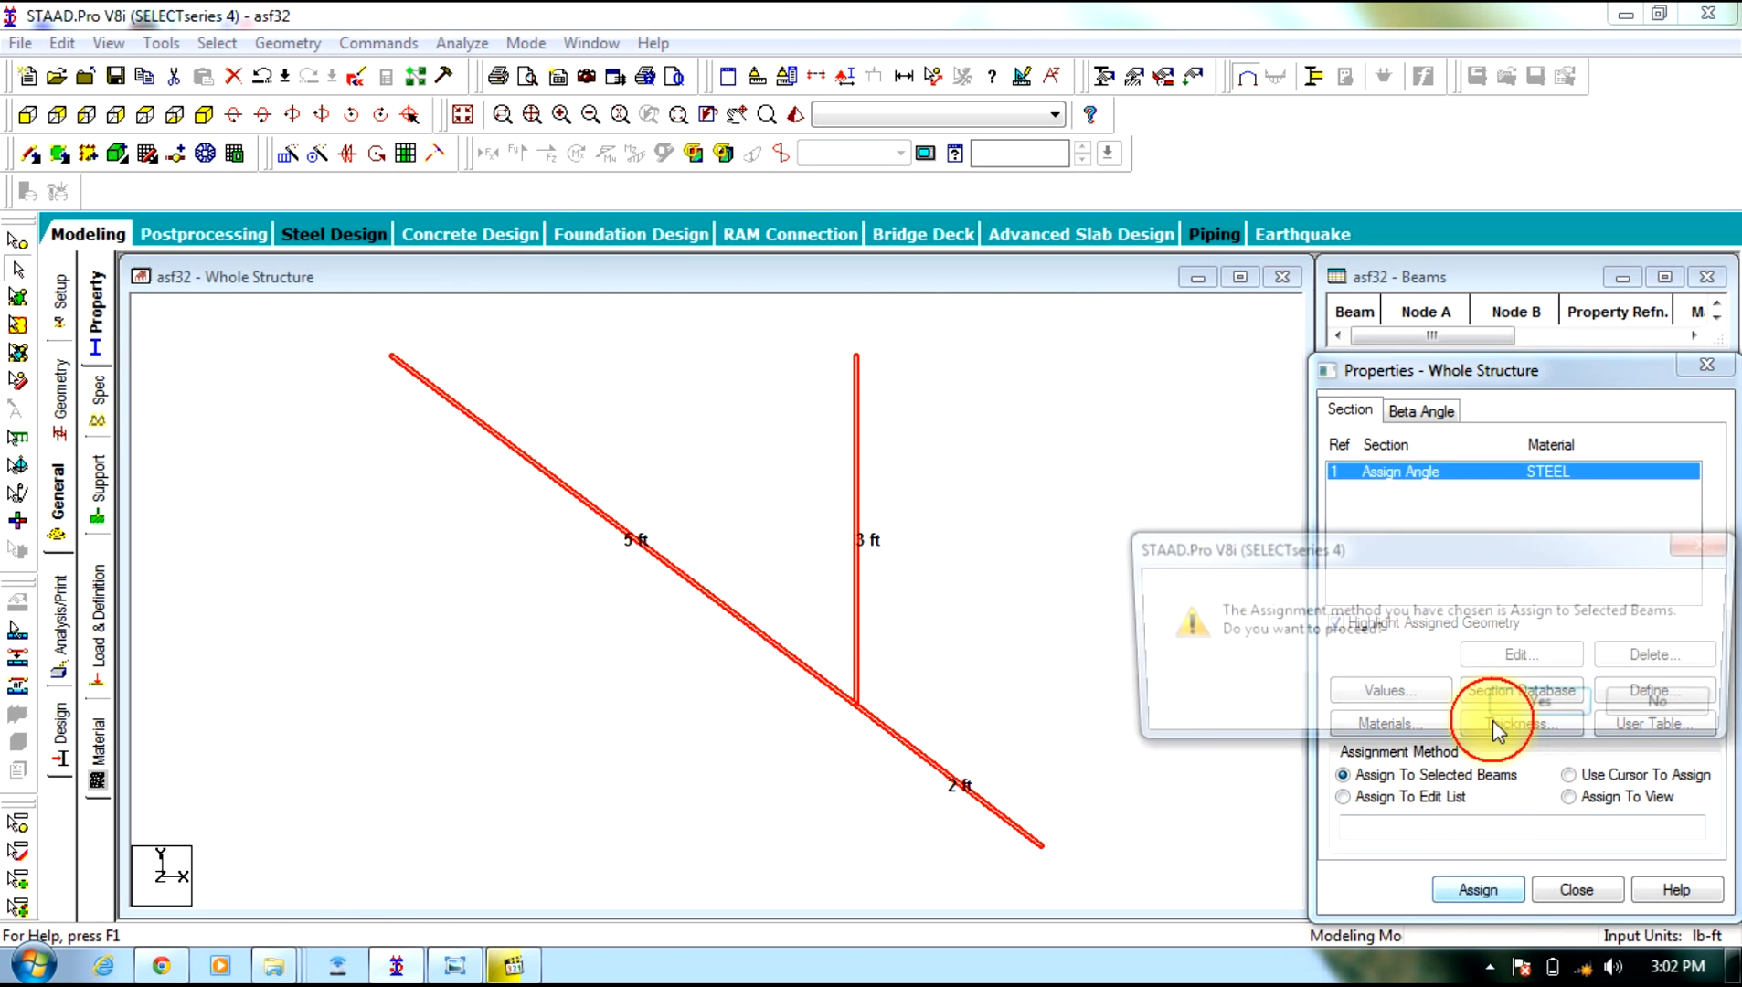
click(1439, 710)
click(699, 696)
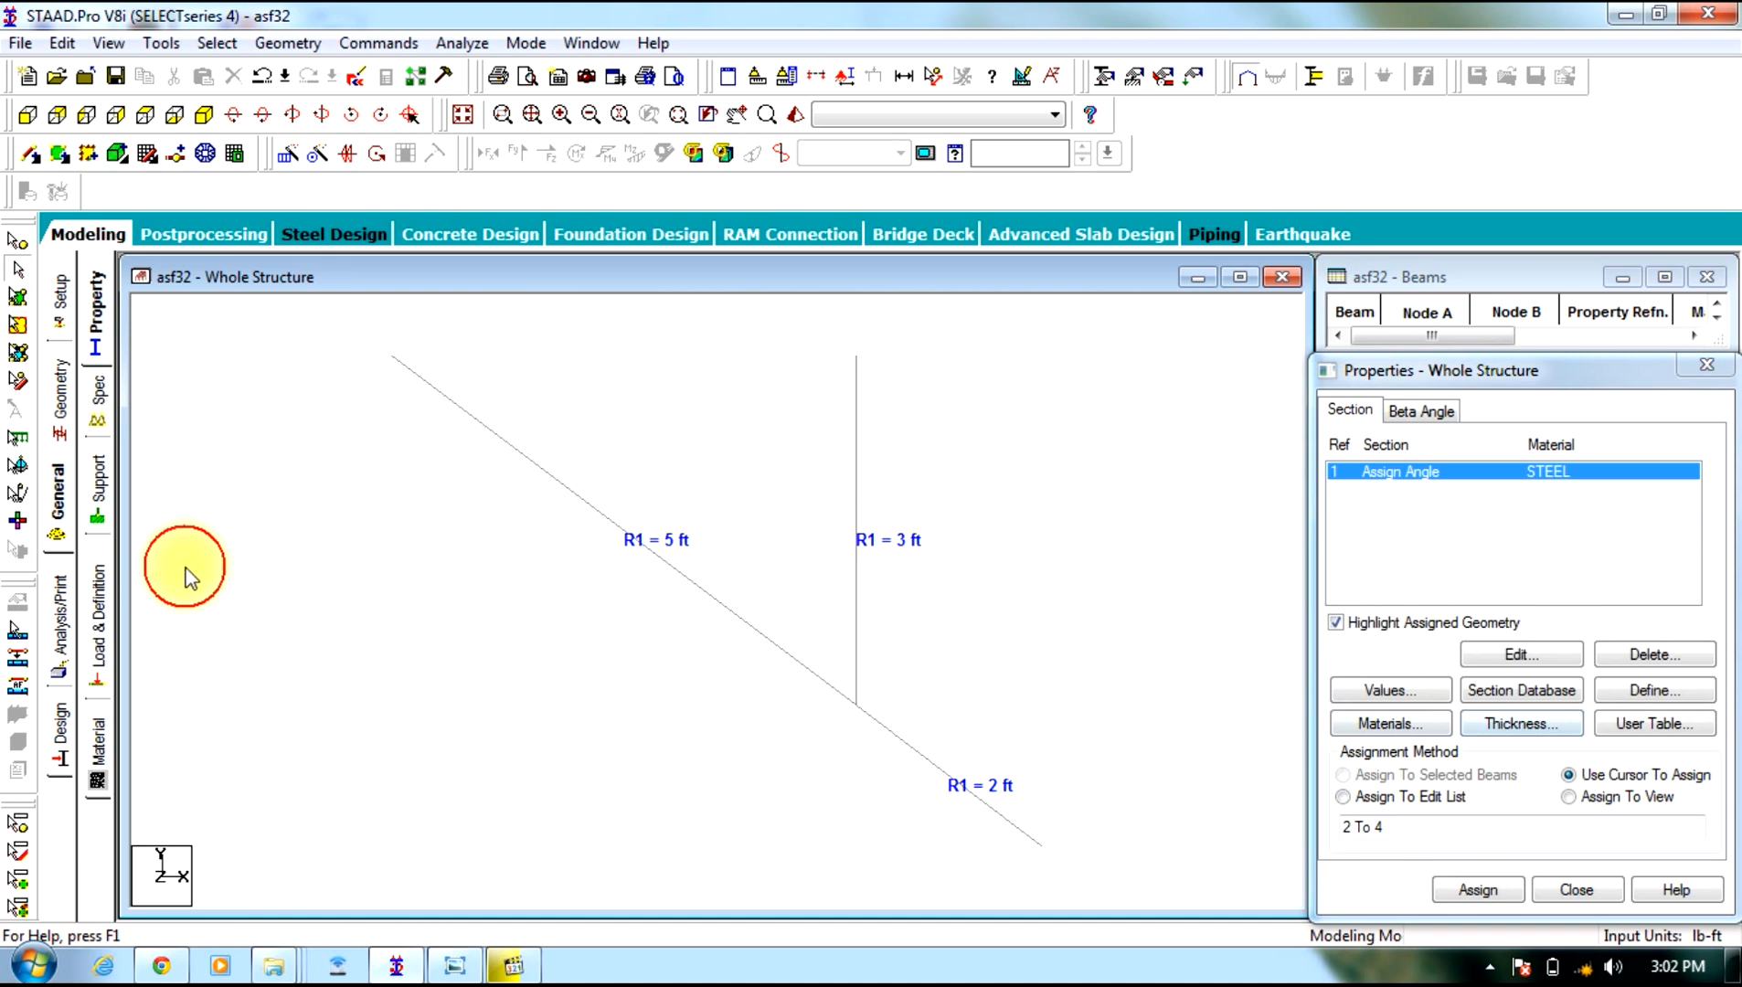
Create a pinned support and assign it to the upper end nodes of the sloping and vertical beams
click(96, 494)
click(1582, 708)
click(1334, 393)
click(1401, 923)
click(1456, 549)
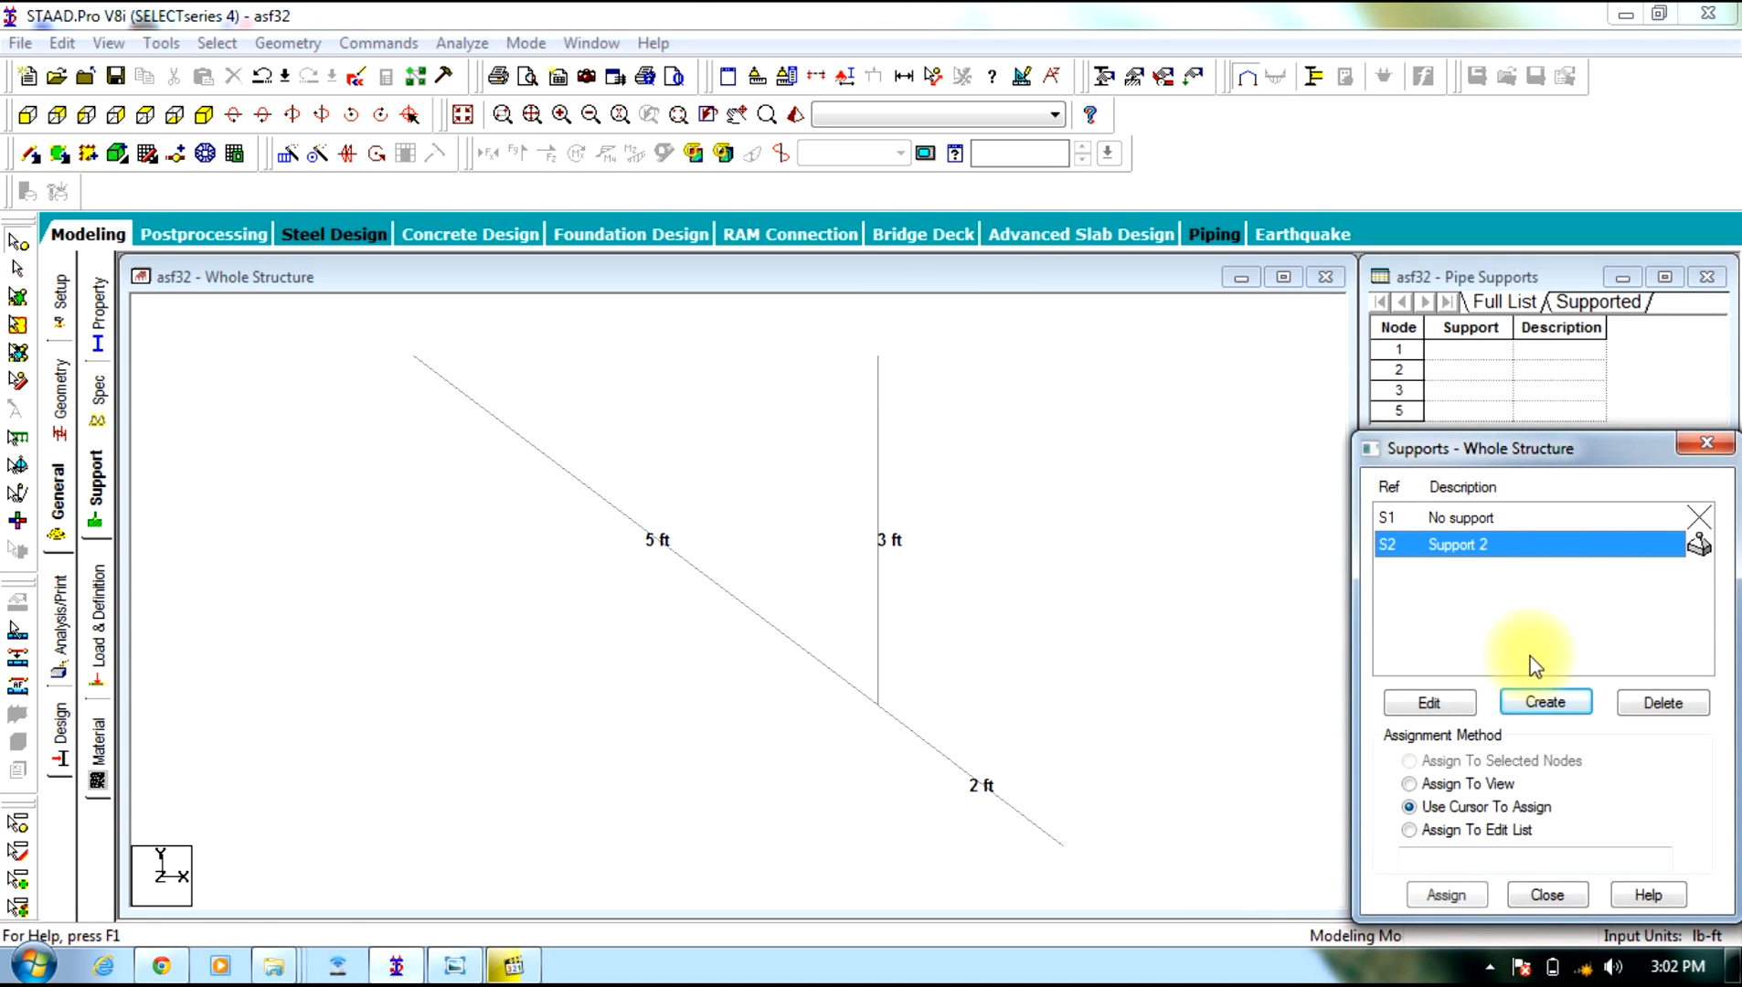
drag(254, 413, 982, 320)
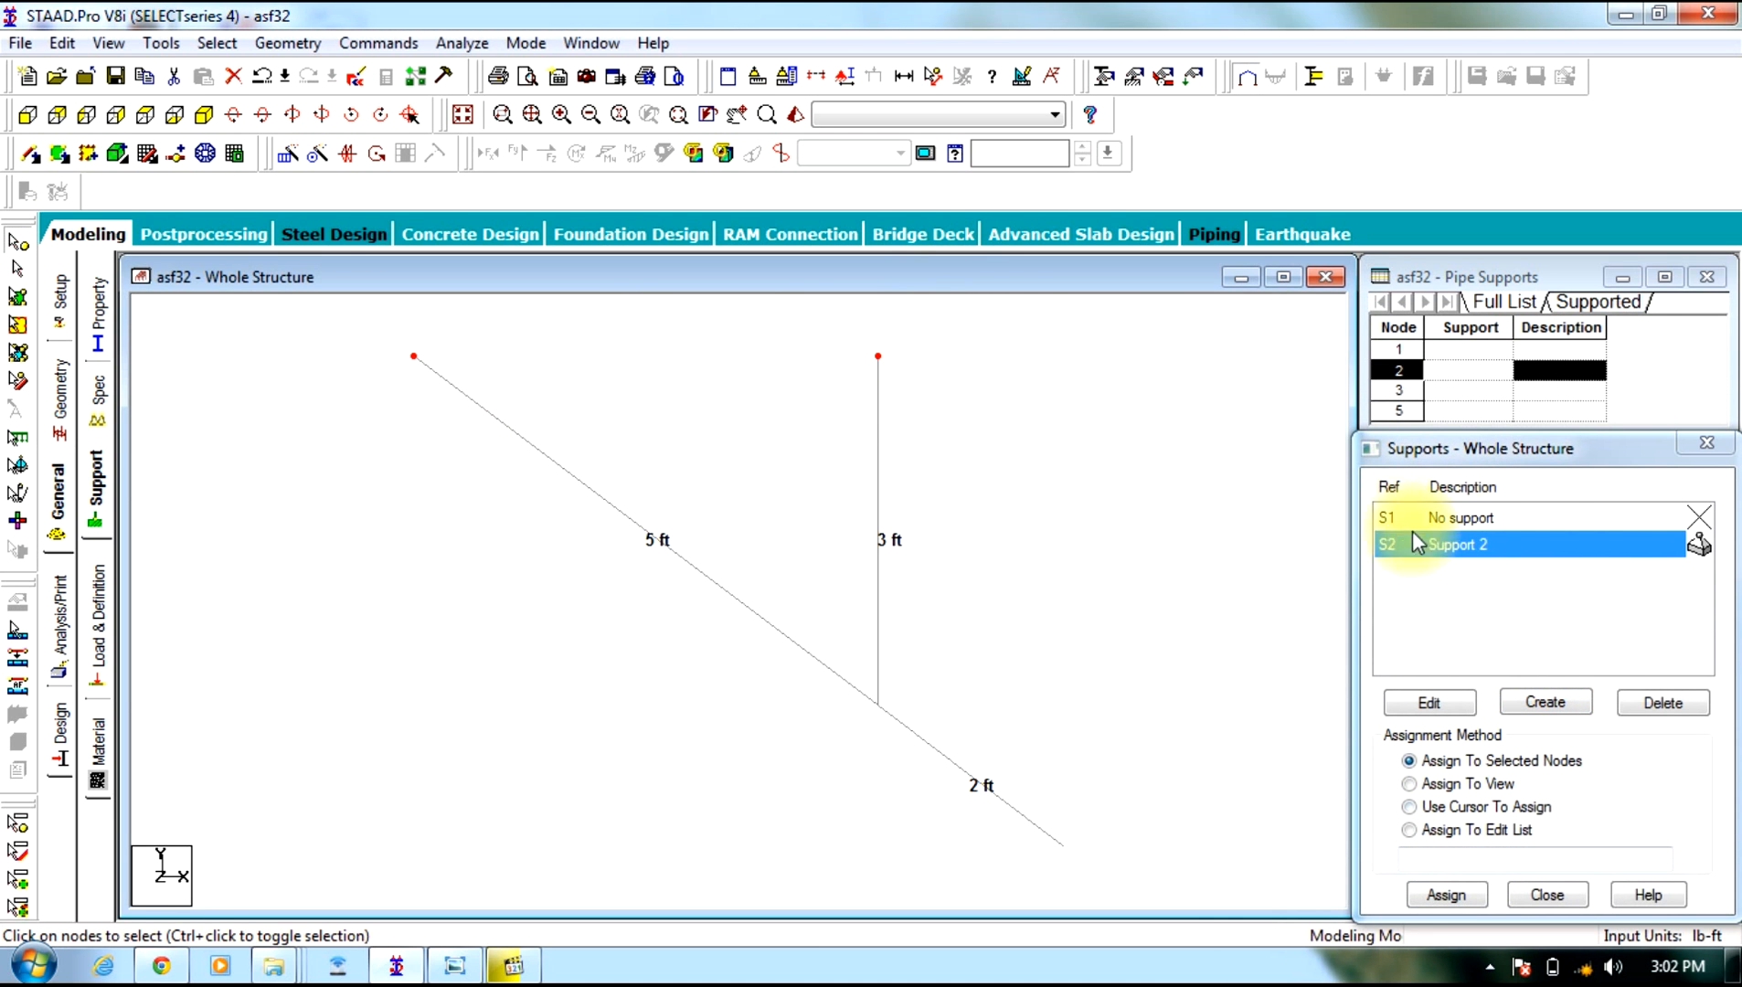
click(1446, 895)
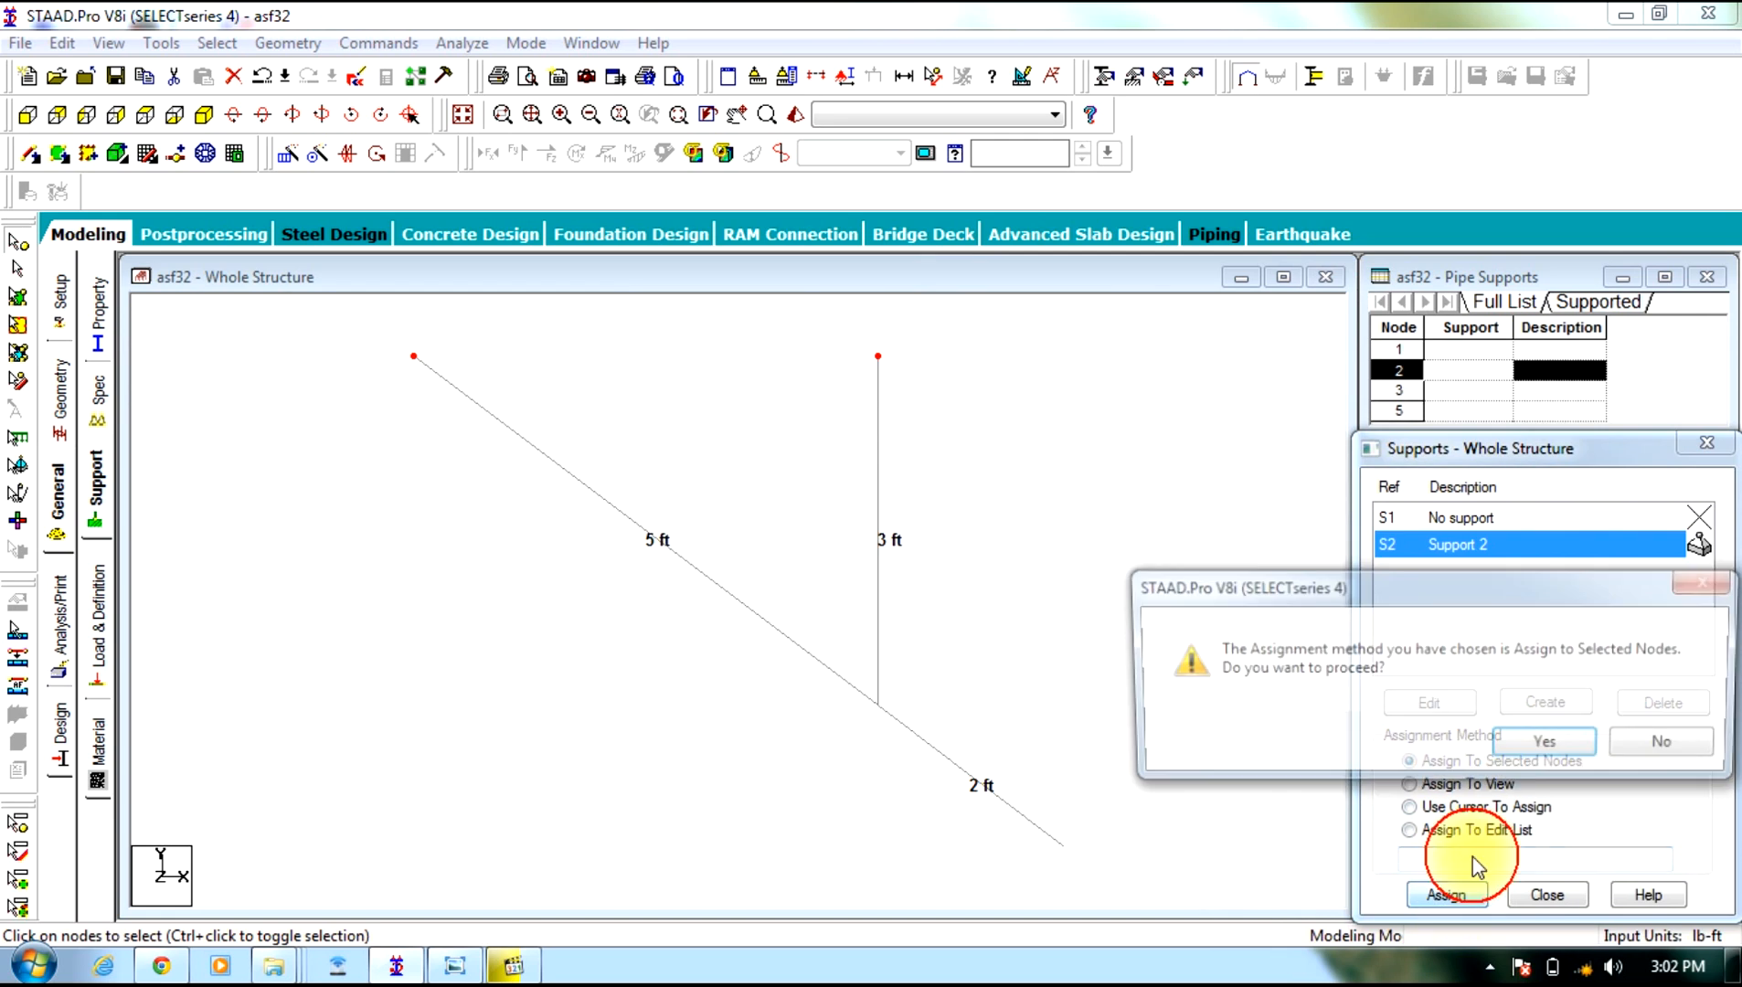
click(1575, 748)
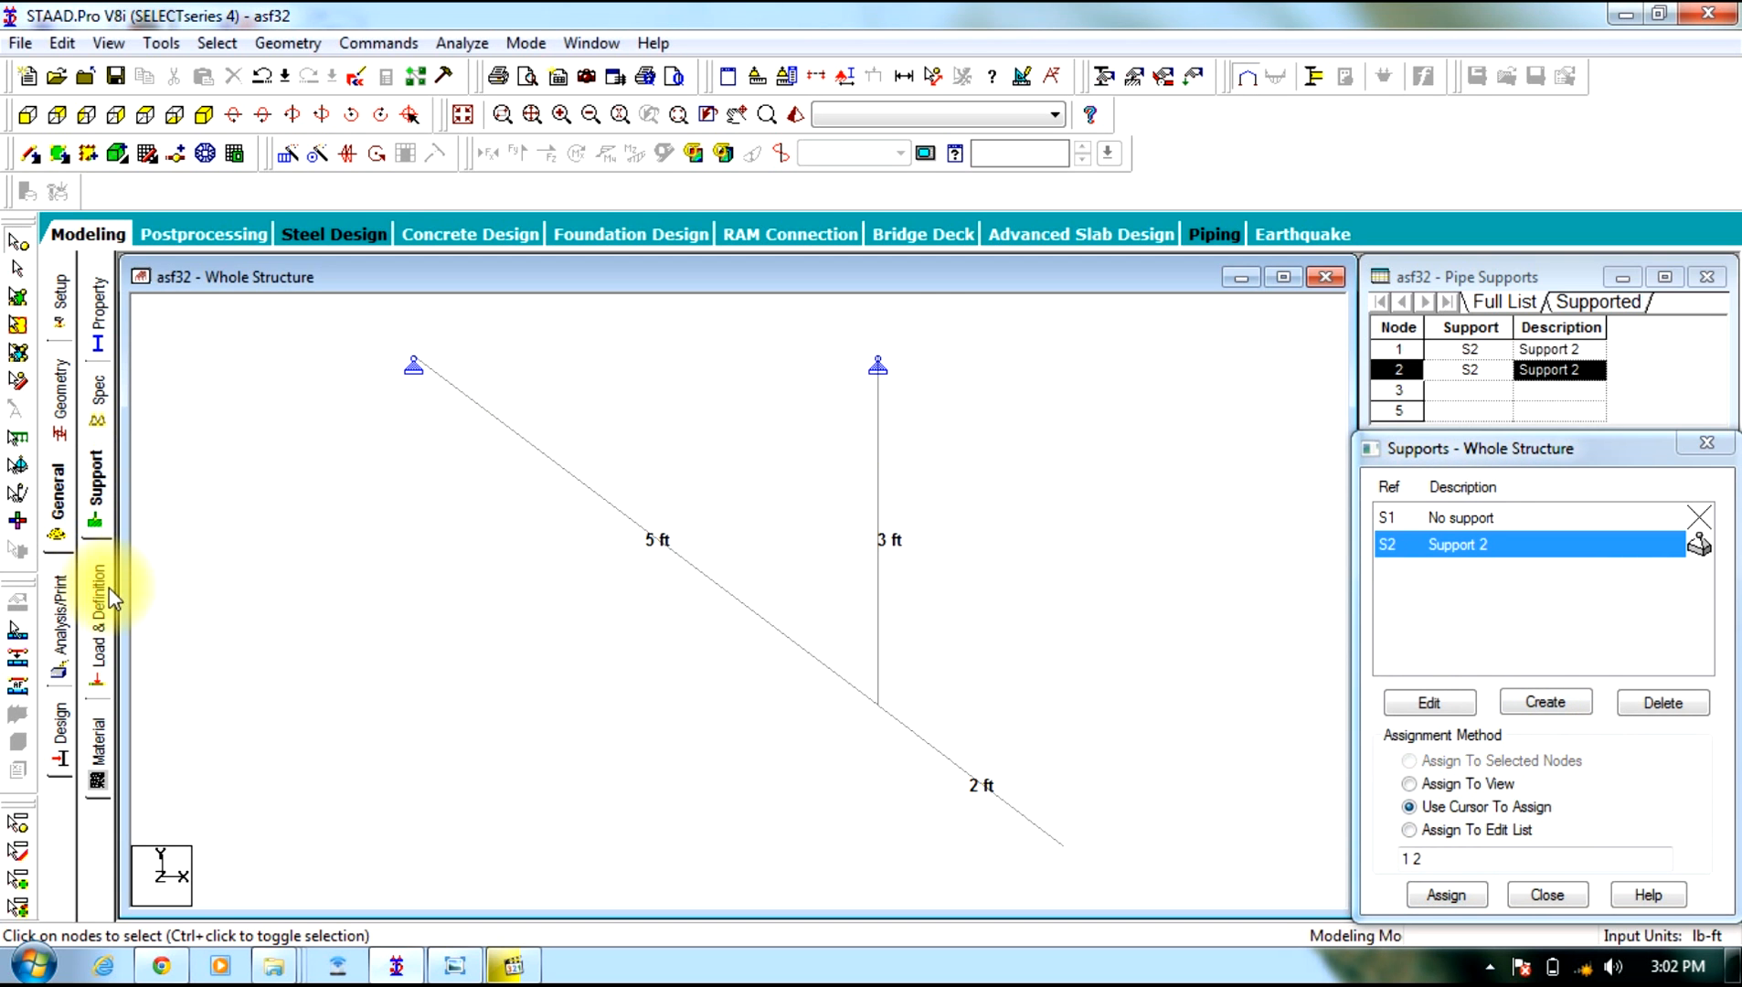
Create a primary load case titled LOAD CASE 1 with loading type None, declining the auto save
click(99, 594)
click(1445, 319)
click(1472, 719)
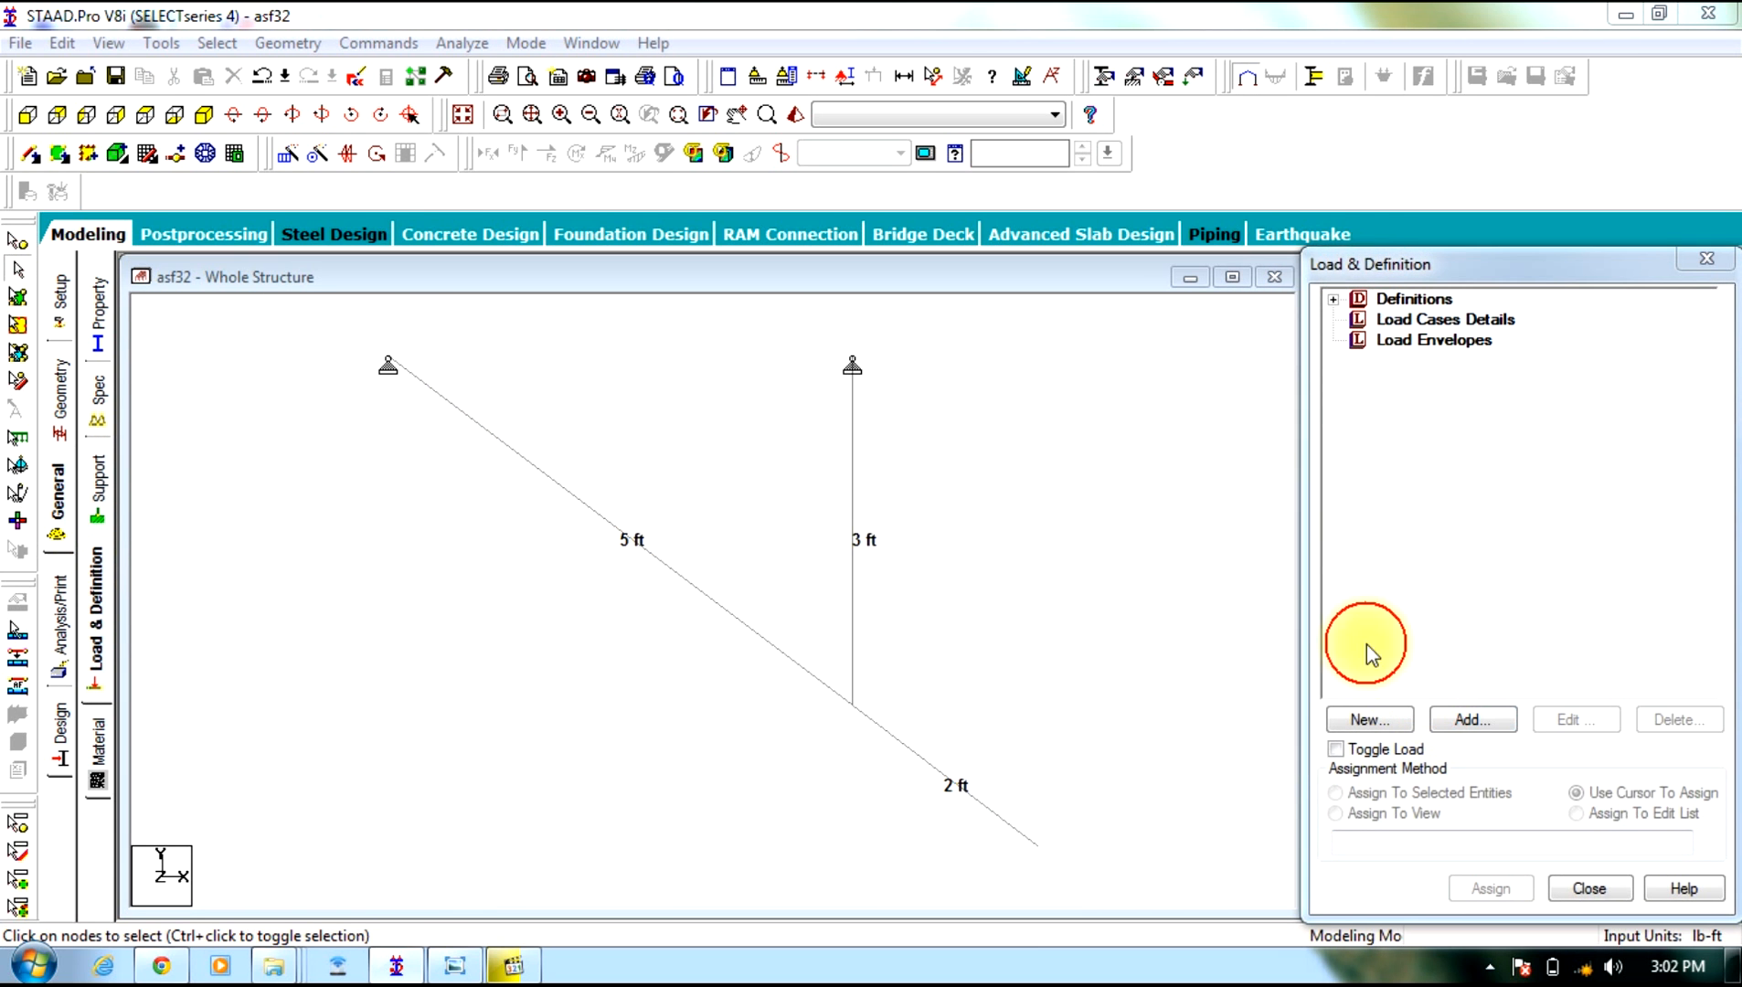
click(1107, 756)
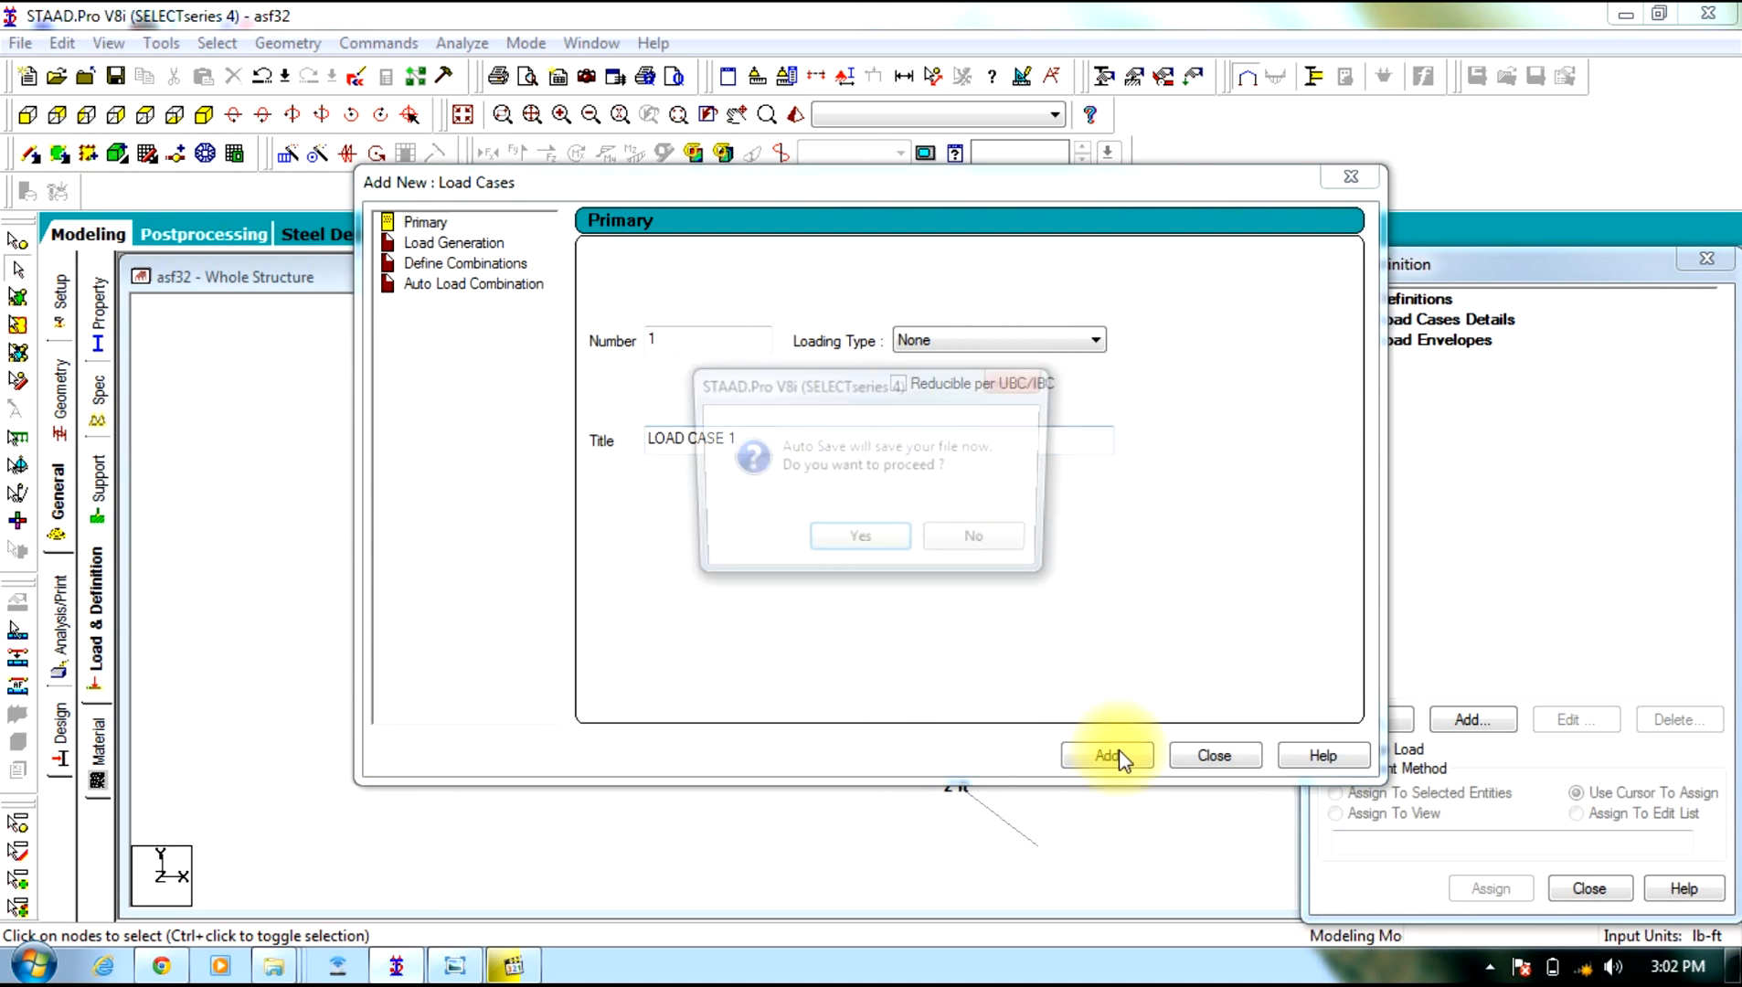
click(983, 545)
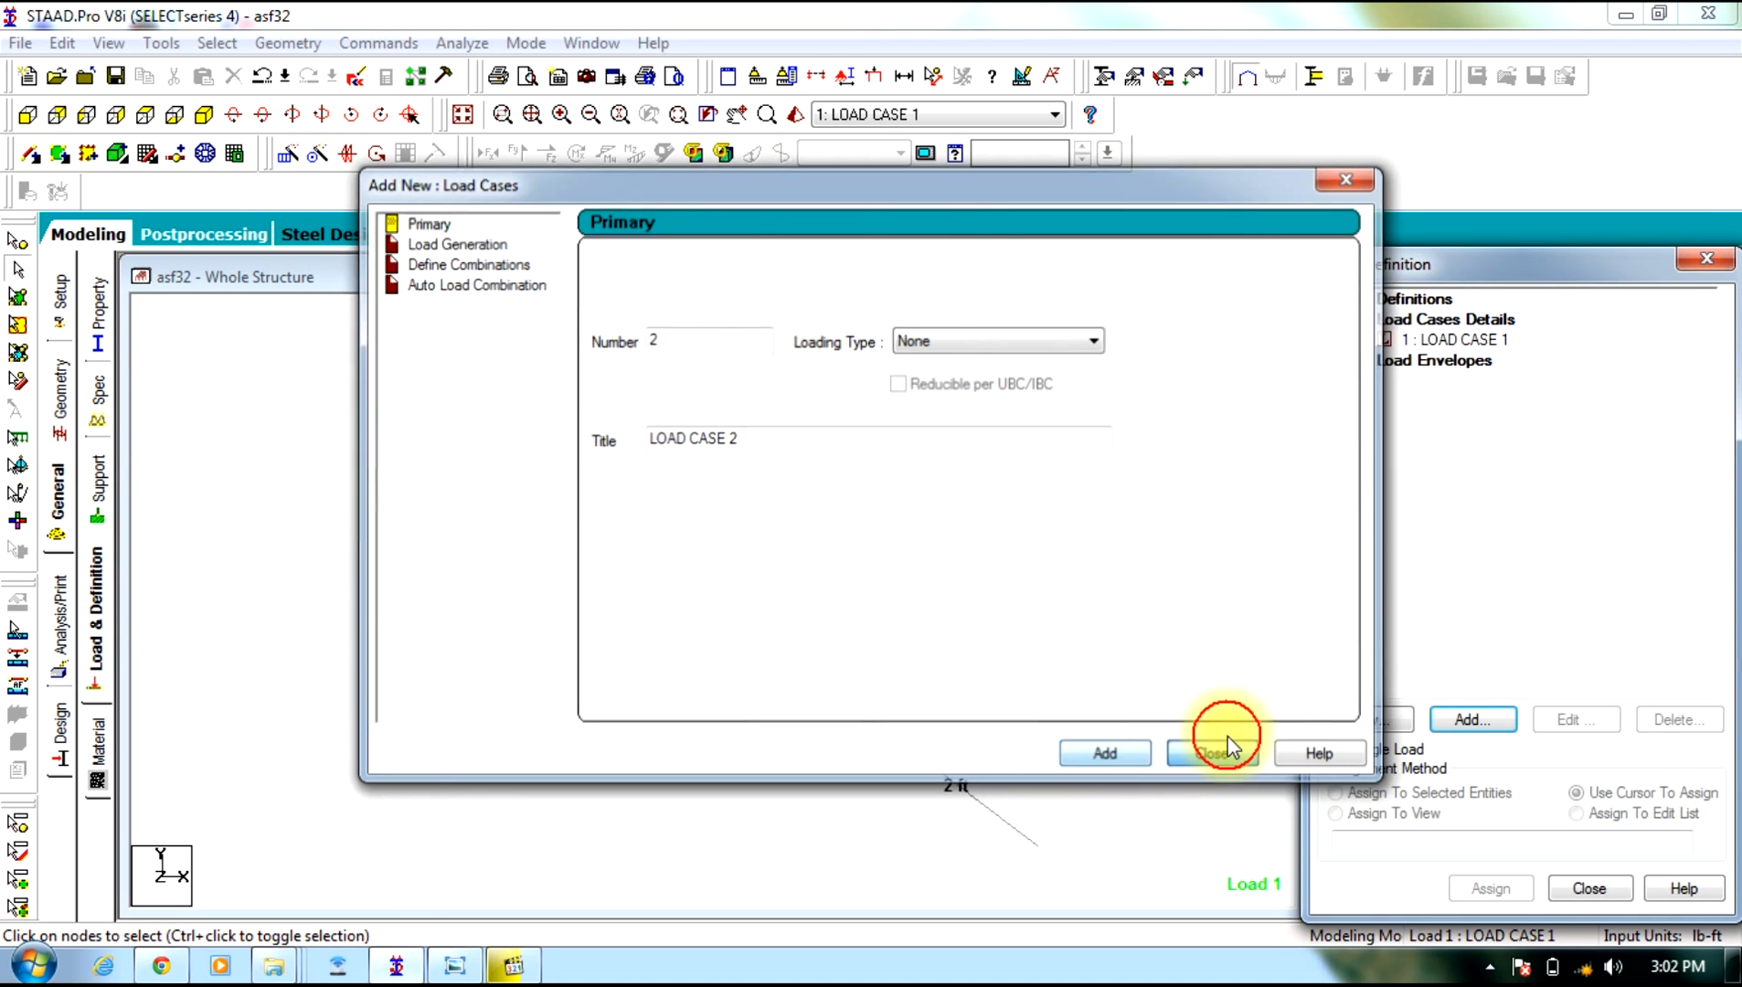
click(1214, 755)
Add a nodal load item with Fy of -4000 lb to load case 1
click(1413, 342)
click(1461, 714)
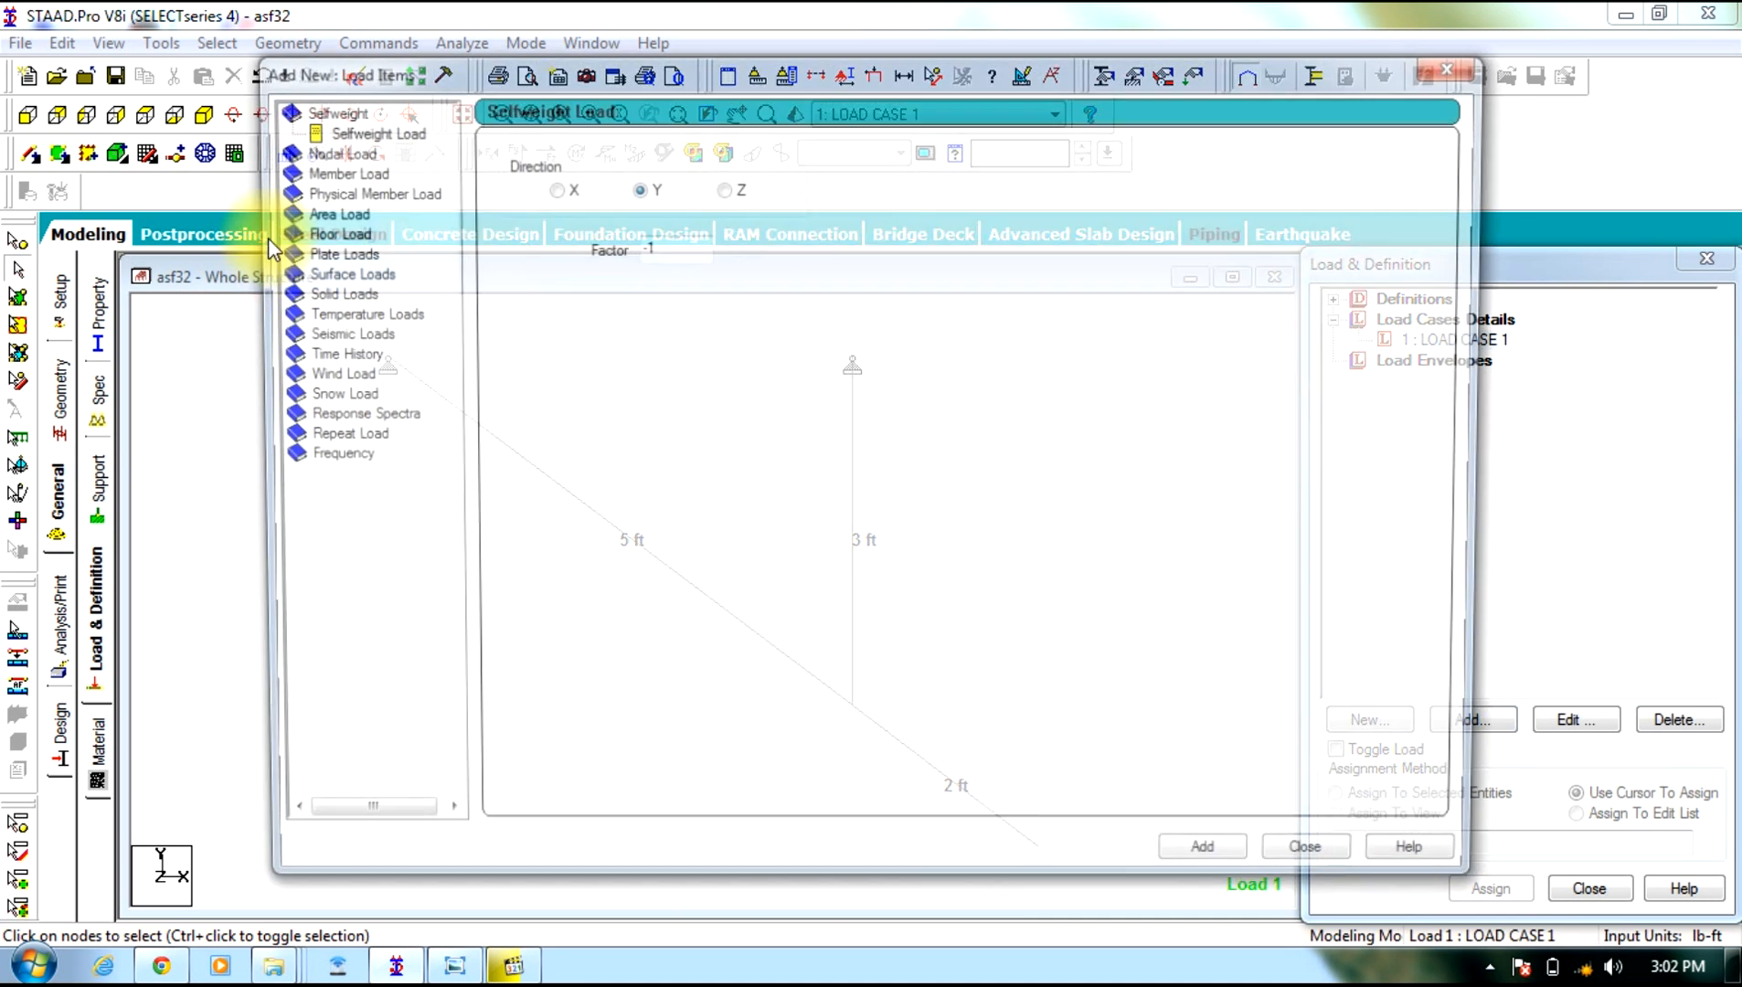
click(329, 151)
double_click(593, 284)
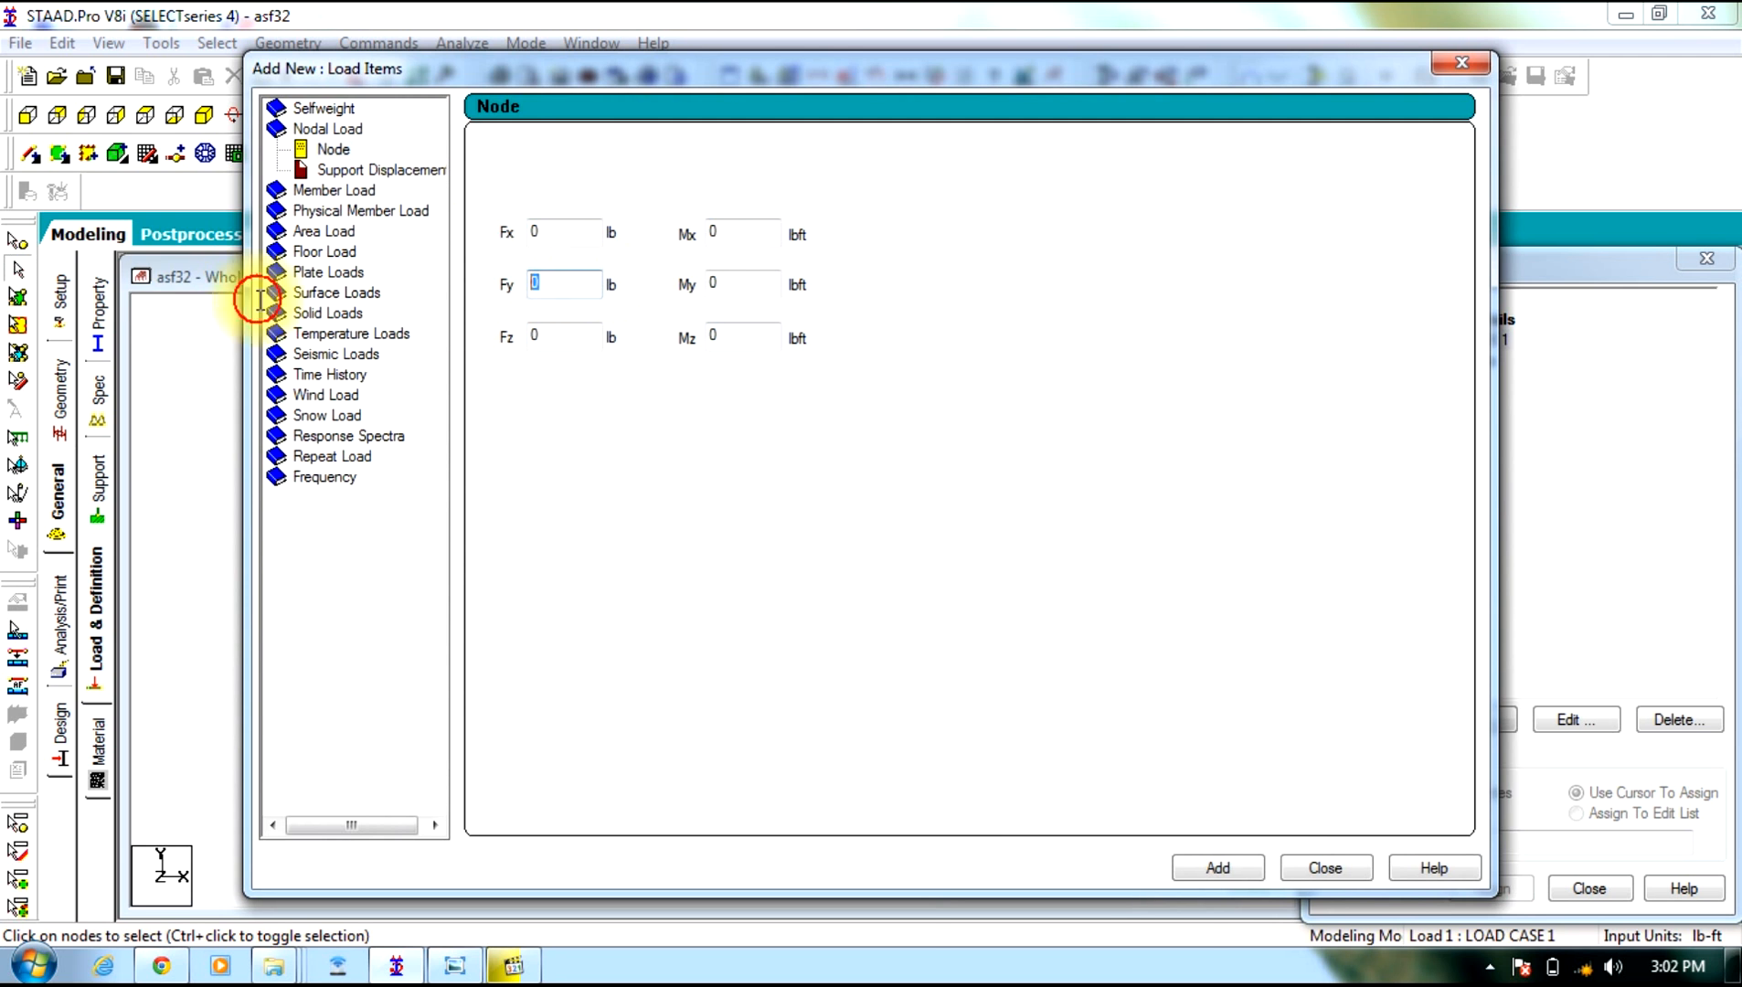
text(-4000)
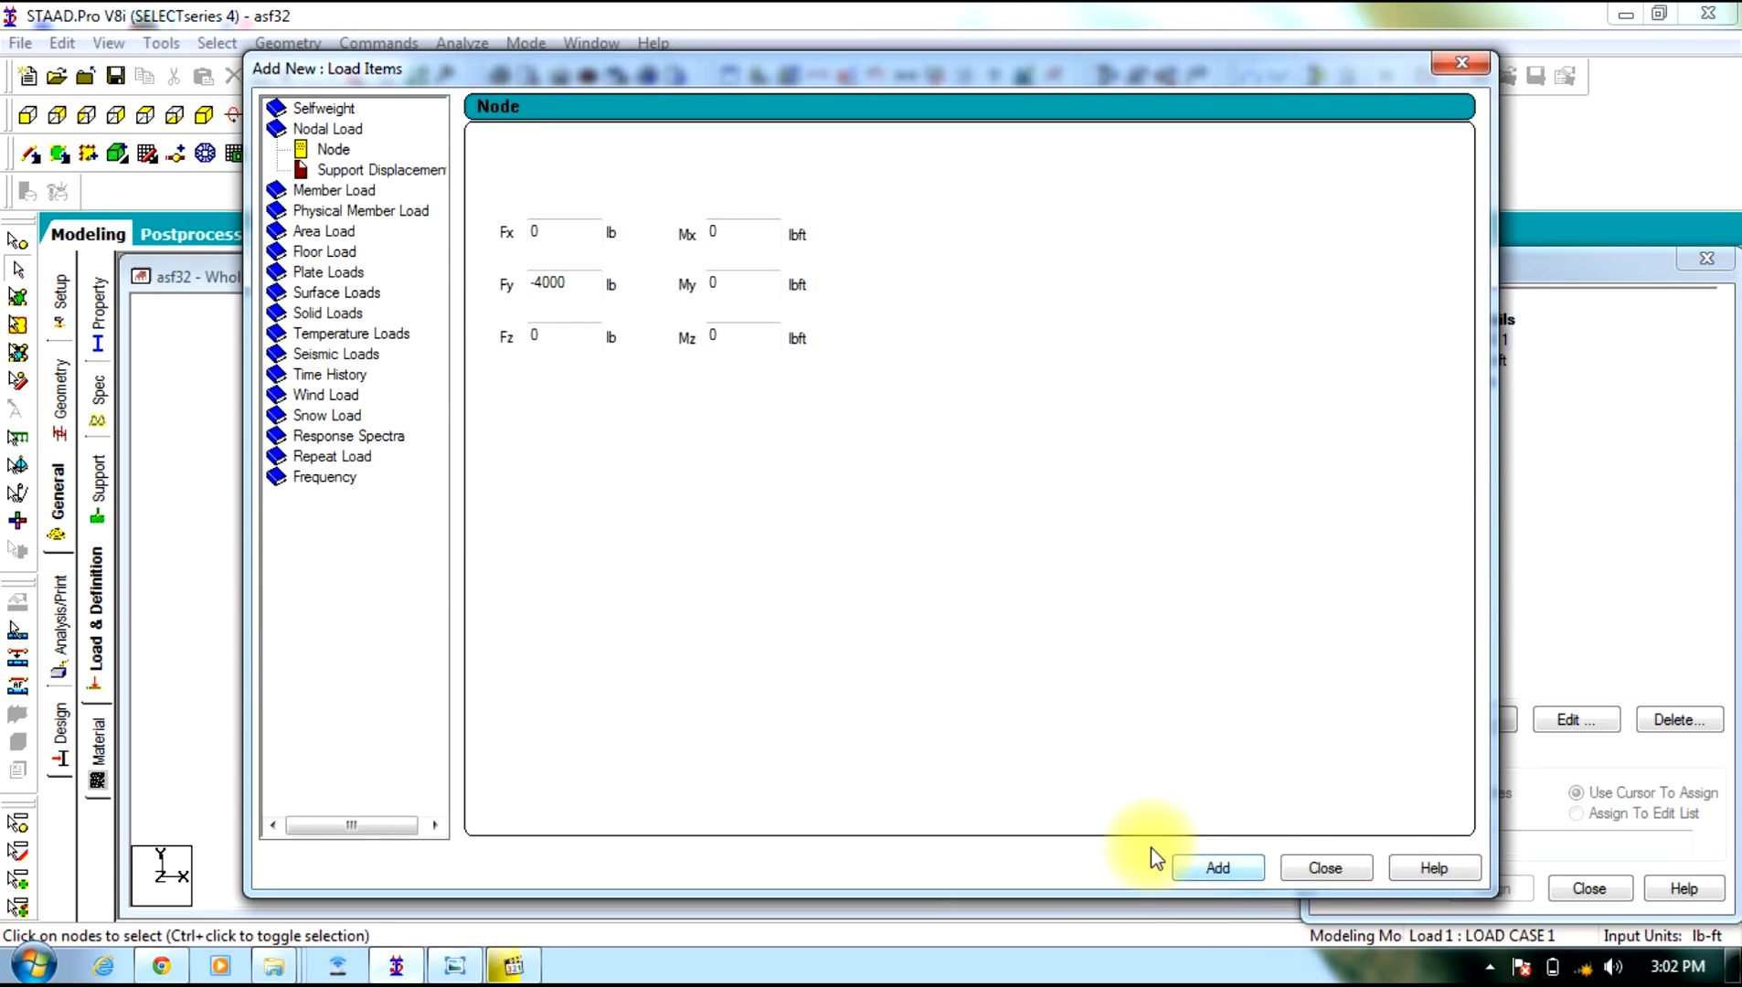
click(1312, 871)
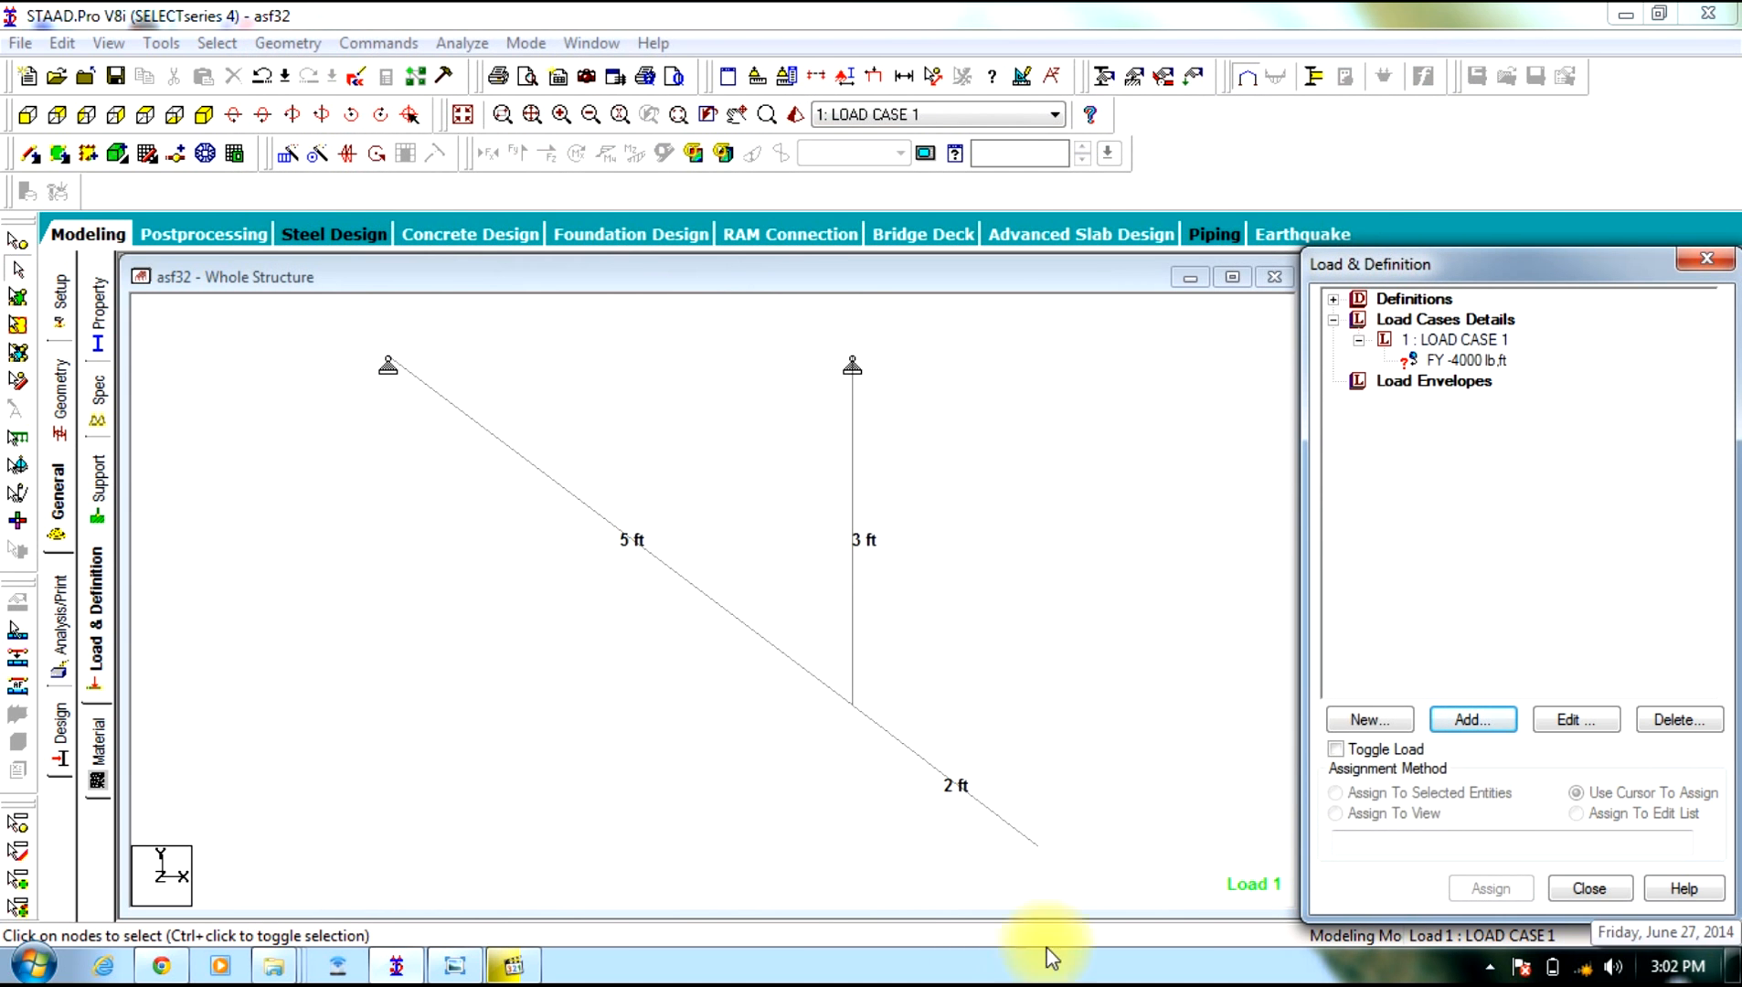
Assign the -4000 lb nodal load to the free lower end node of the sloping member and shorten its displayed arrow
click(1480, 359)
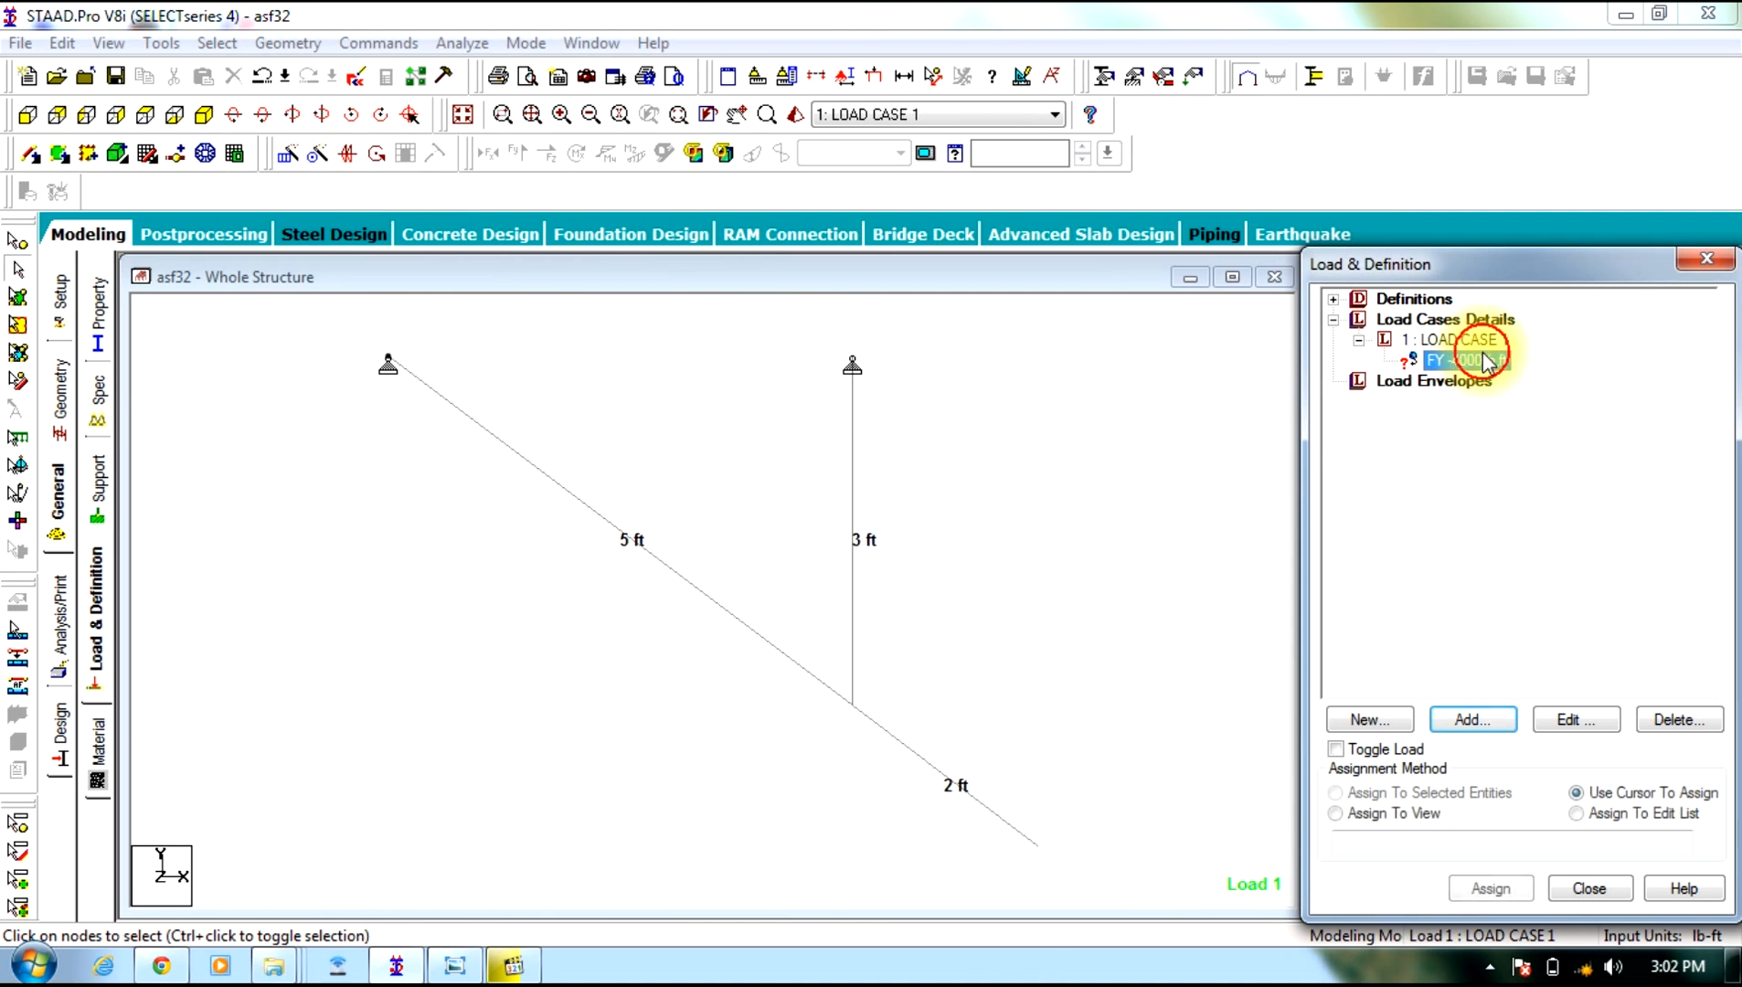
drag(1140, 795, 969, 925)
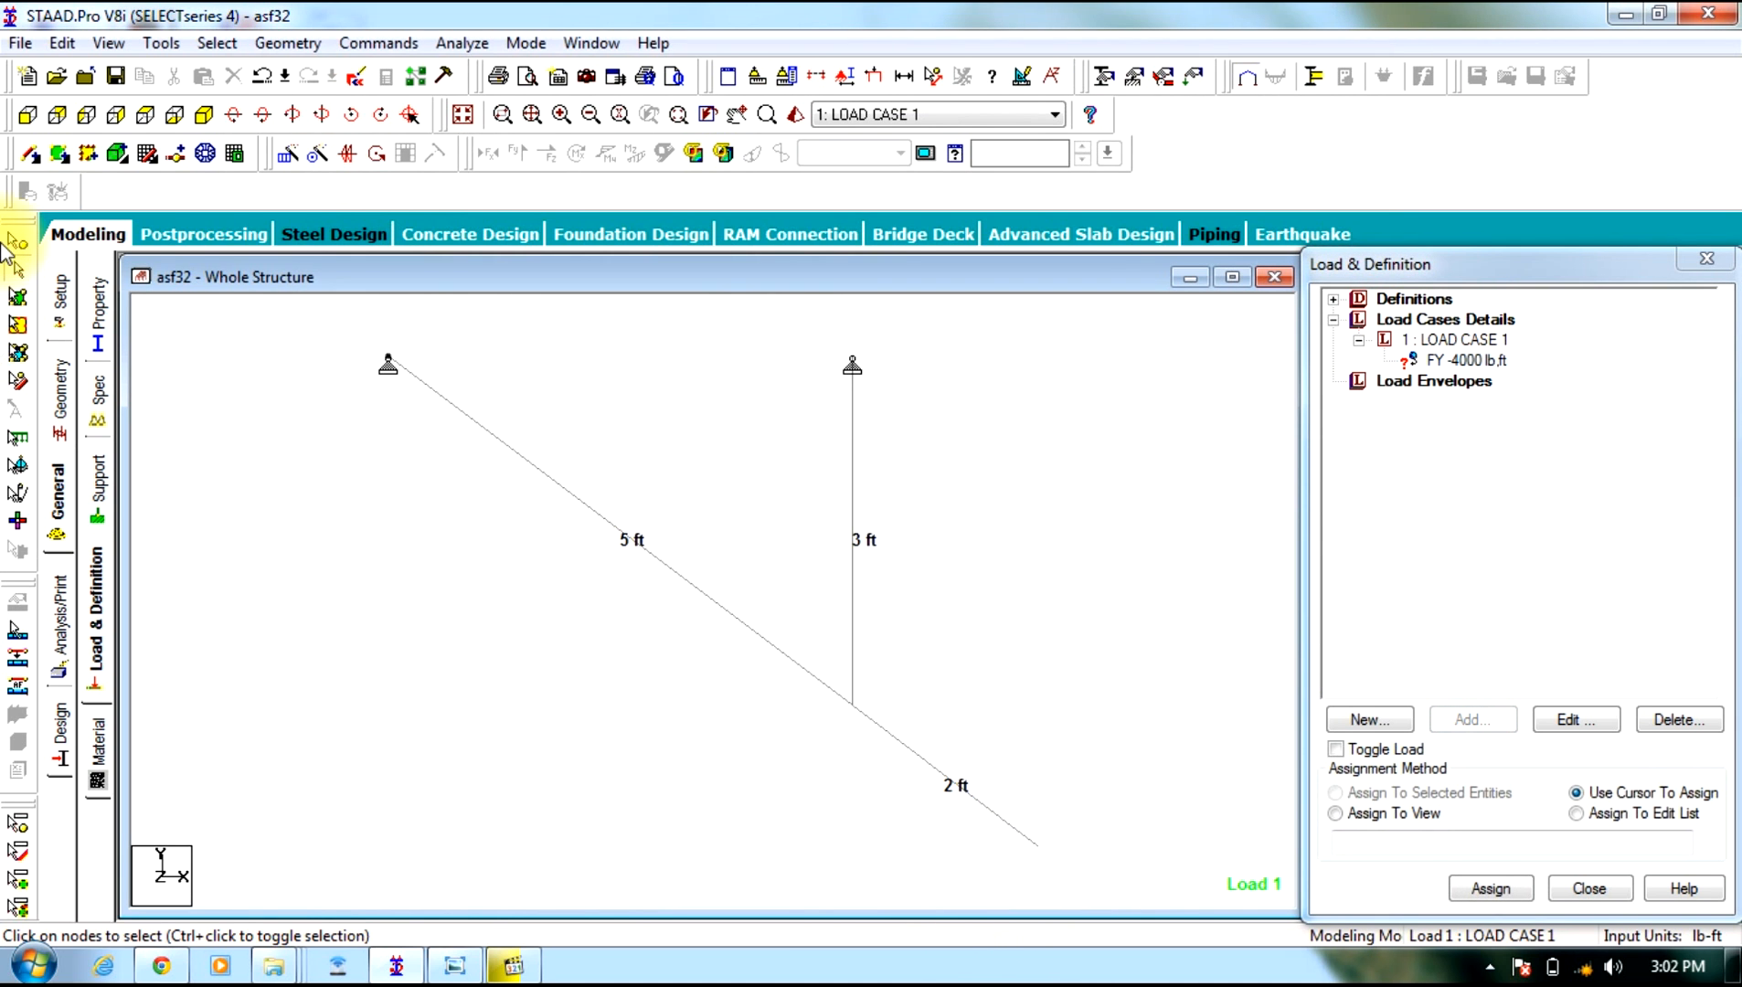
click(15, 240)
drag(1134, 764, 960, 922)
click(1440, 802)
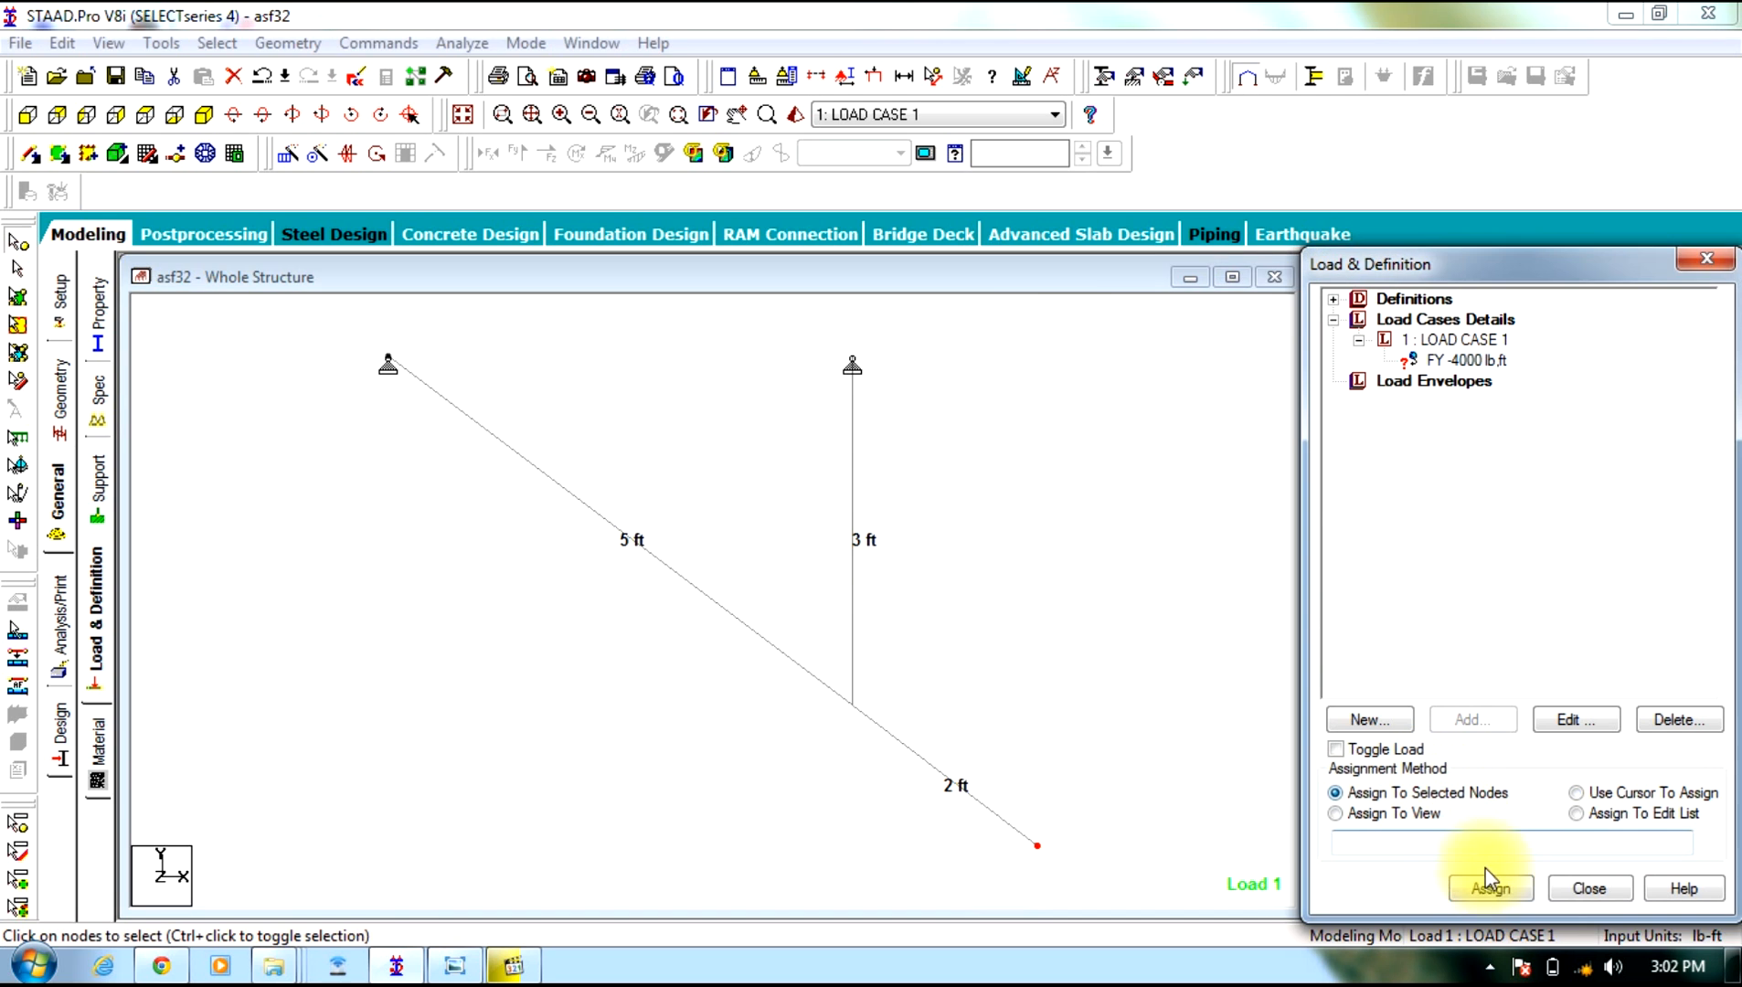
click(1491, 887)
click(1554, 660)
click(1180, 554)
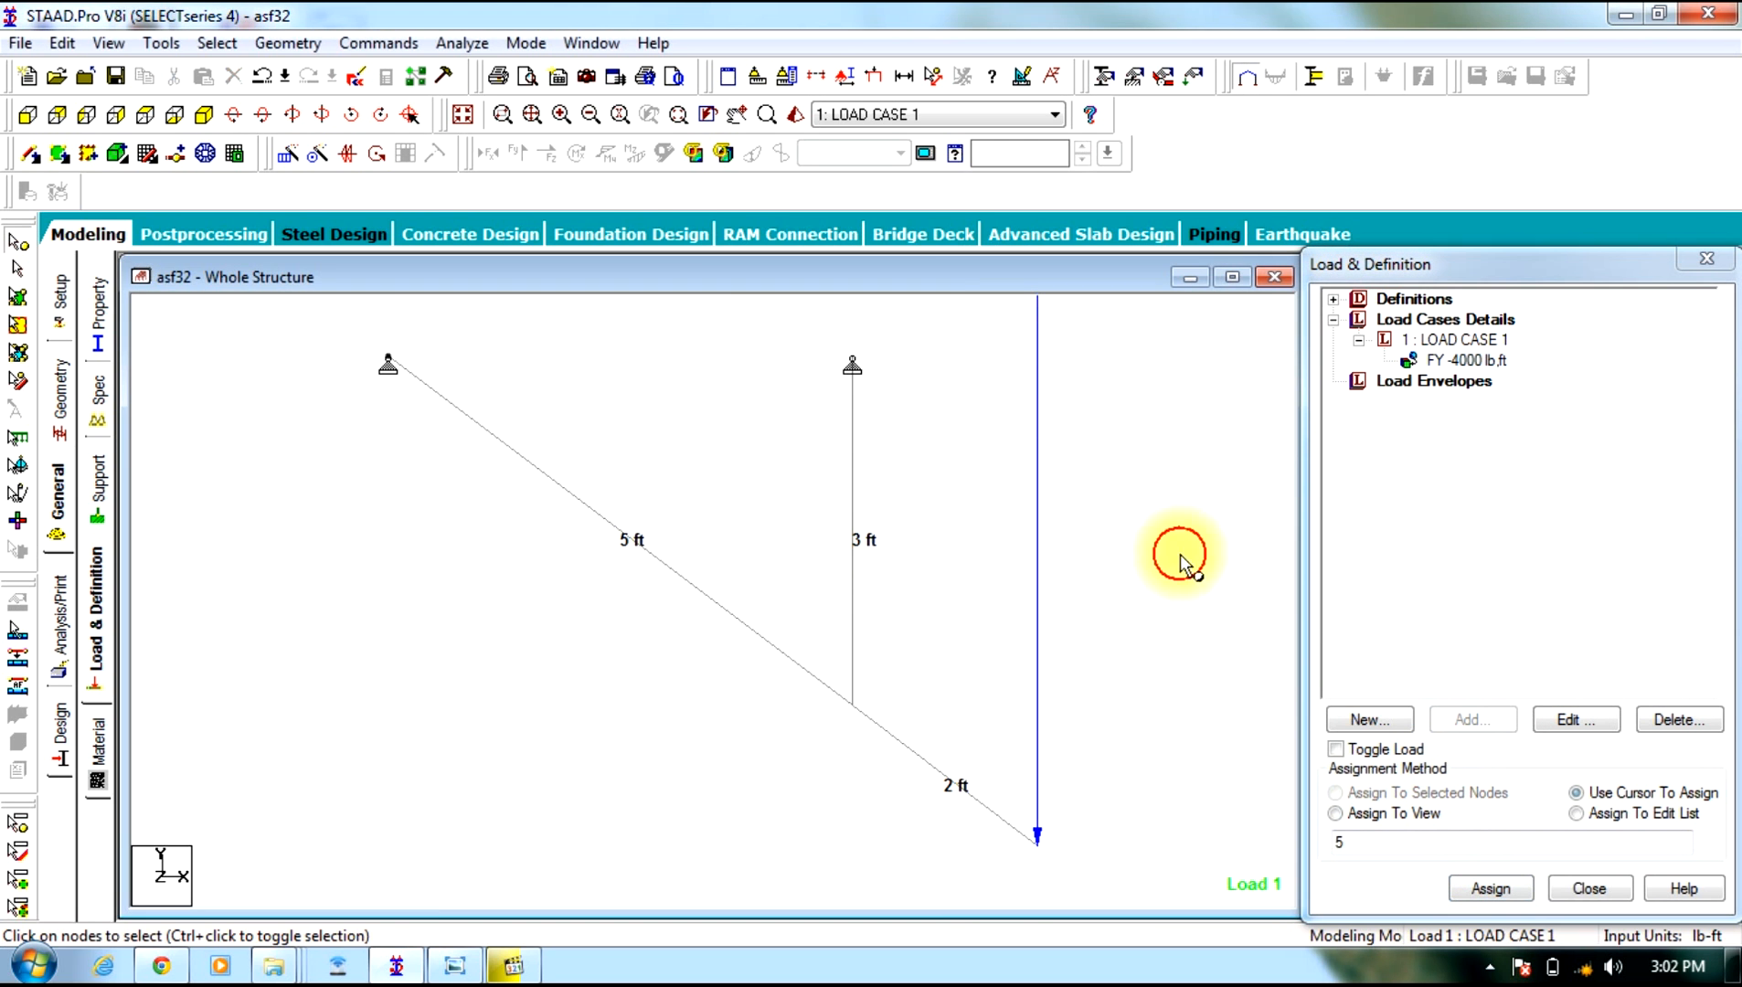
click(874, 76)
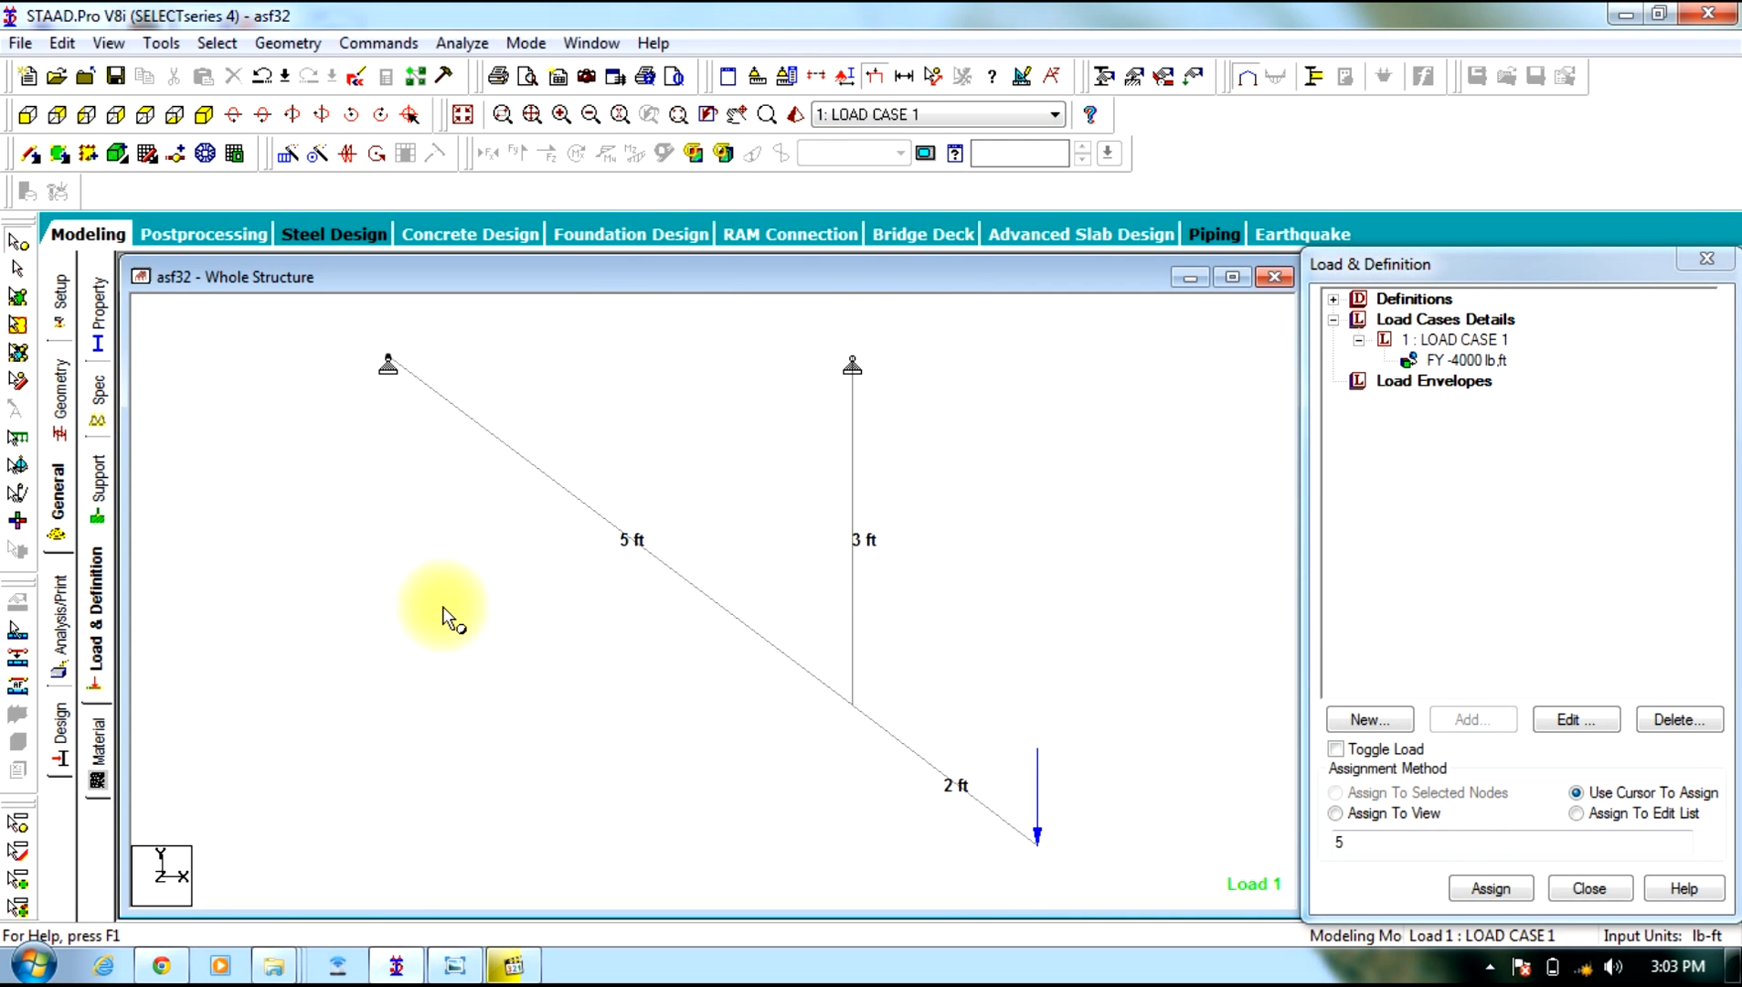
Set the steel design code to IS800 and add the CHECK CODE and TAKE OFF design commands
click(59, 727)
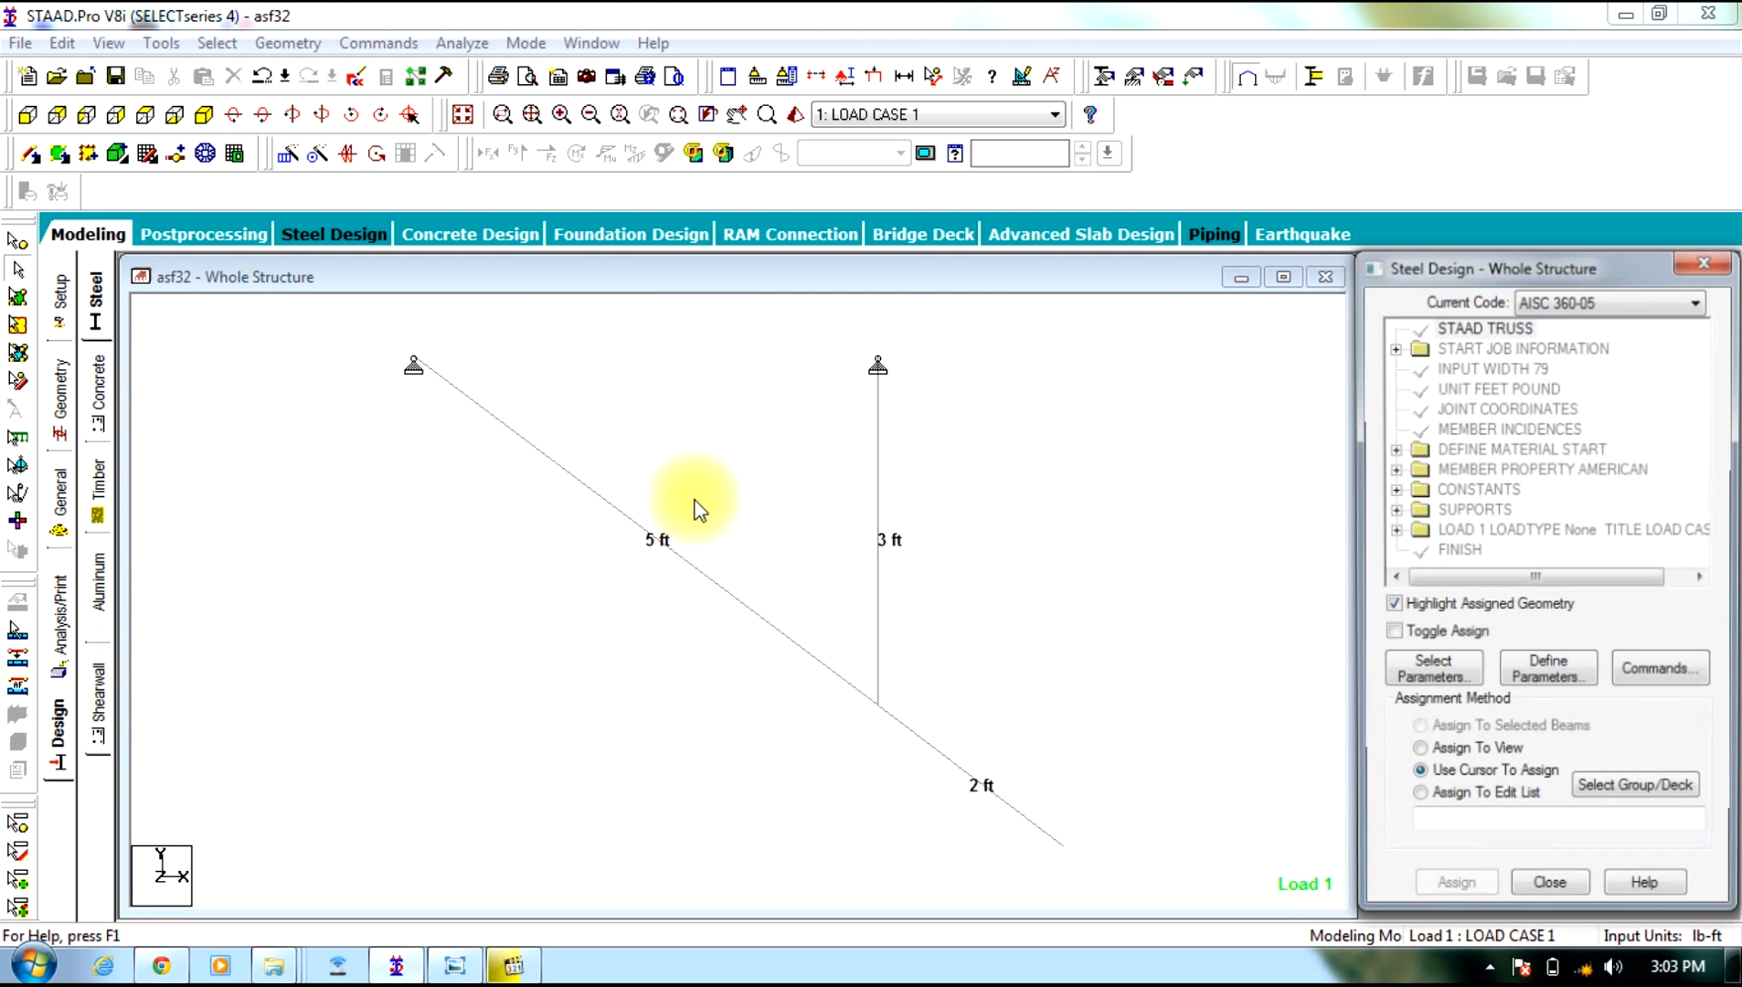
click(1545, 302)
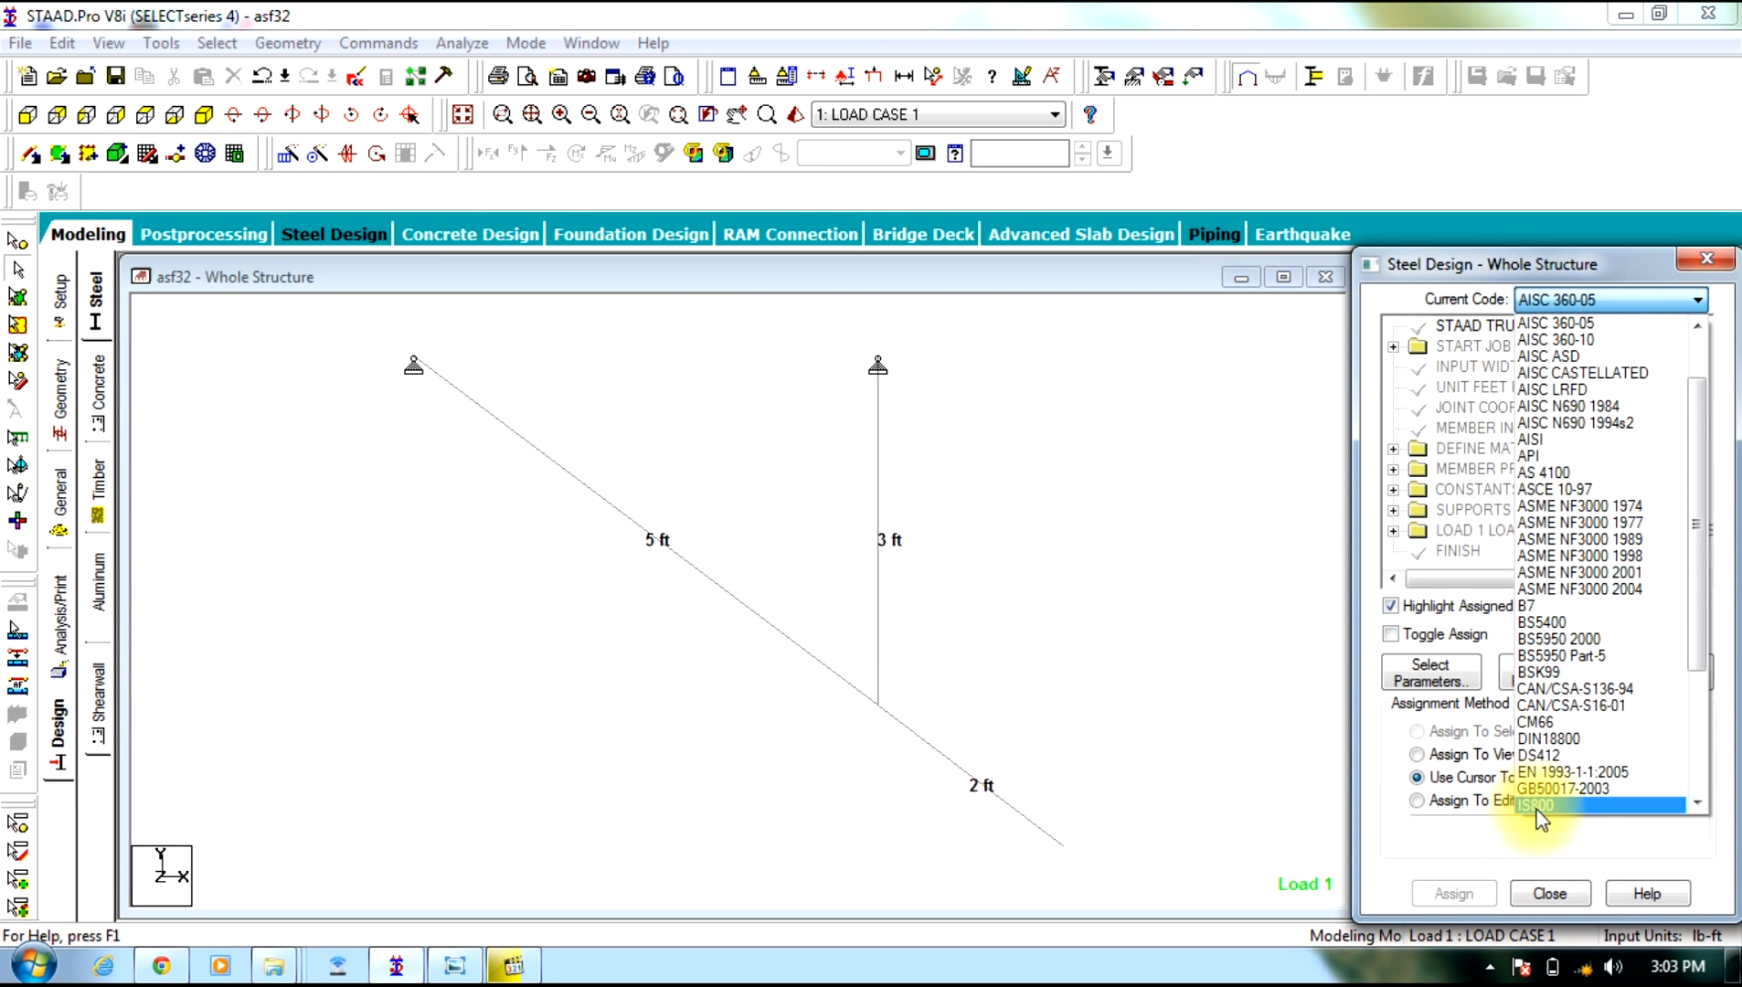
click(1542, 805)
click(1640, 674)
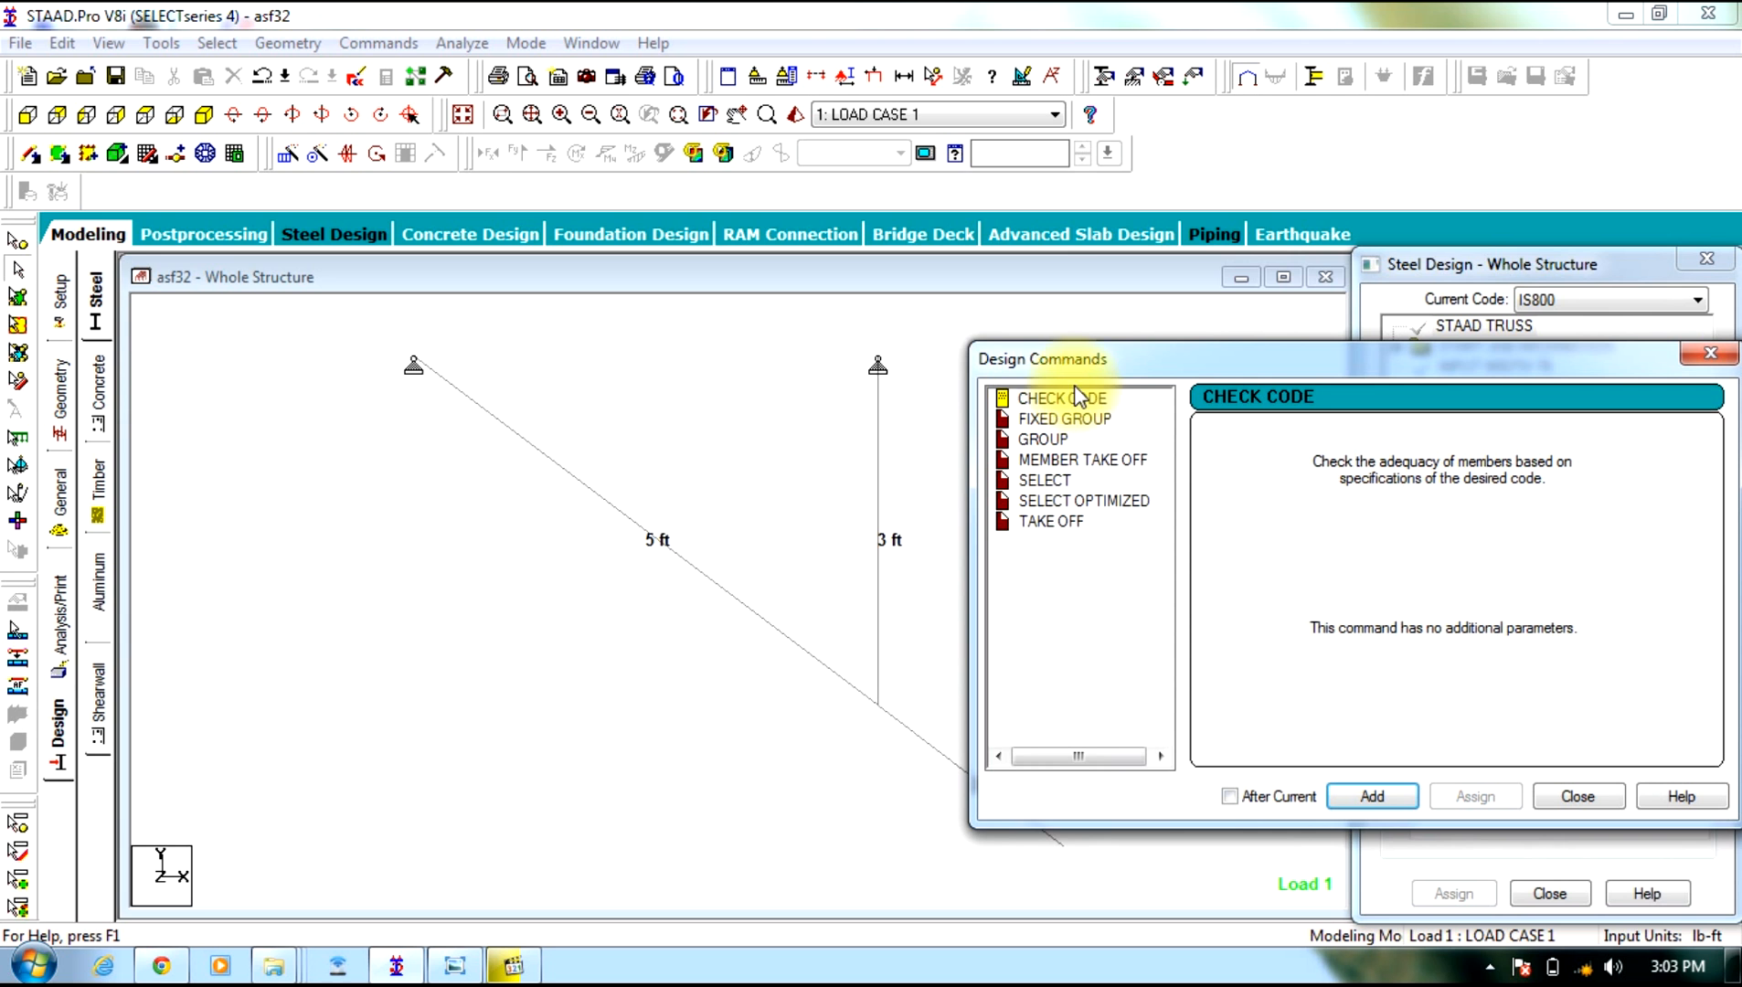
click(1372, 796)
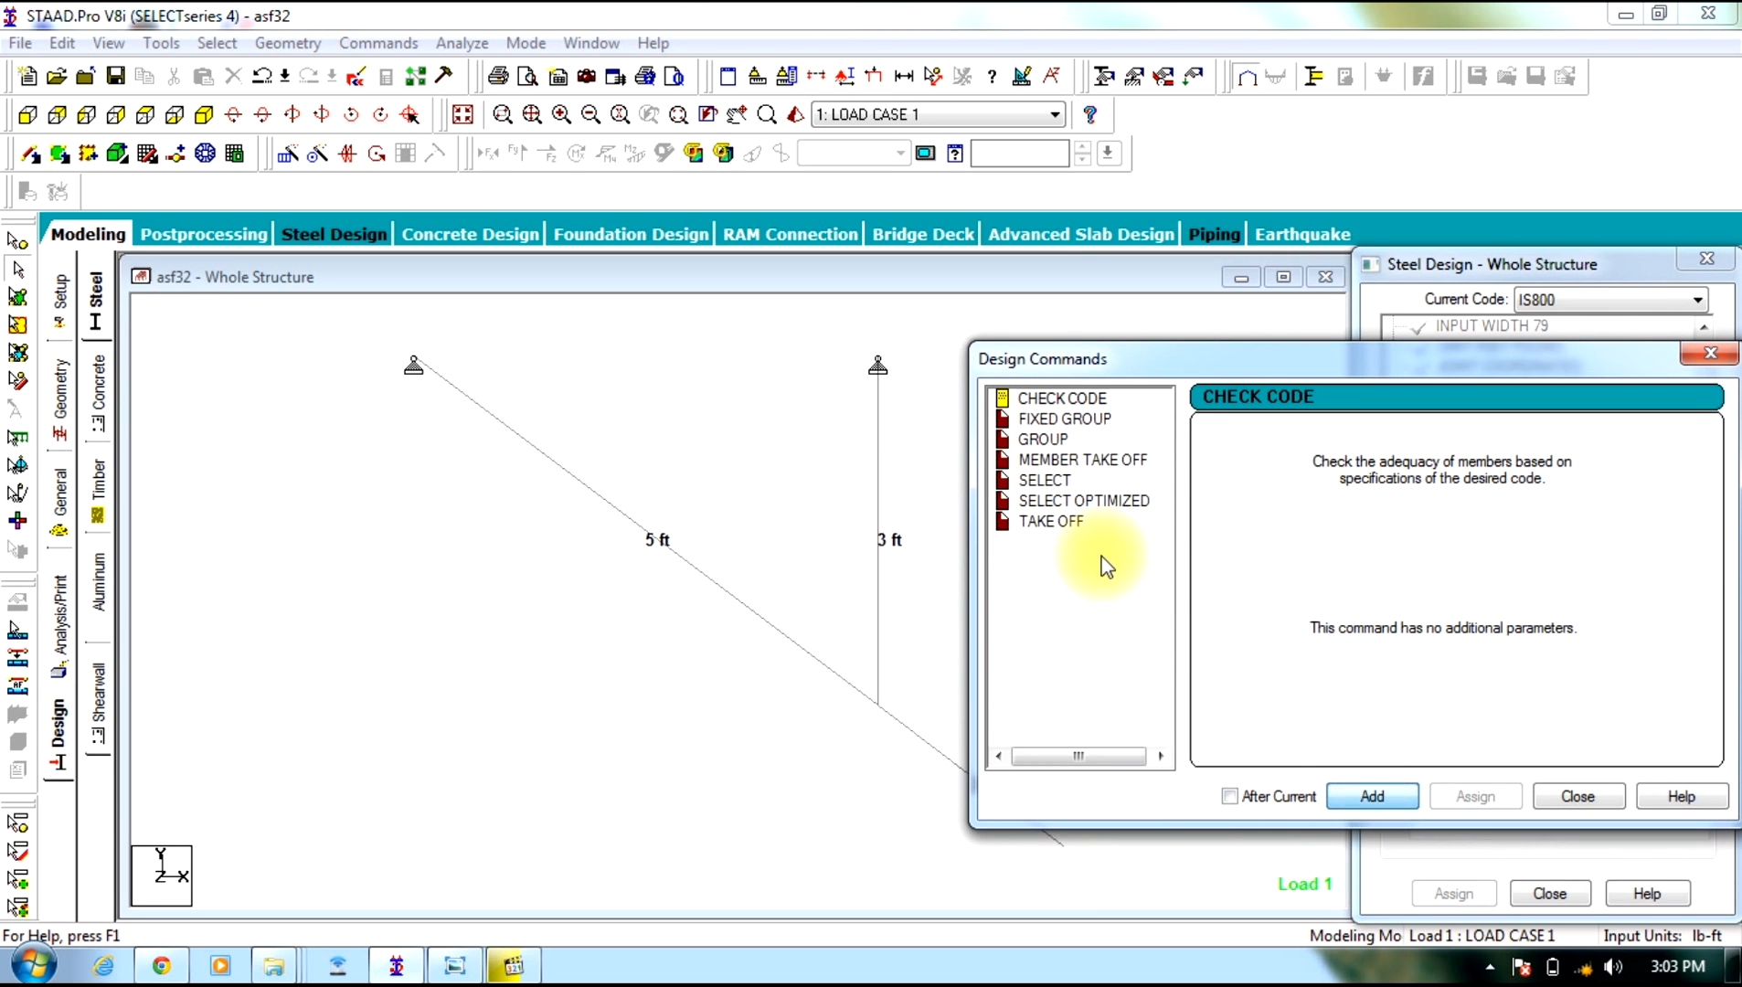
click(1040, 527)
click(1372, 797)
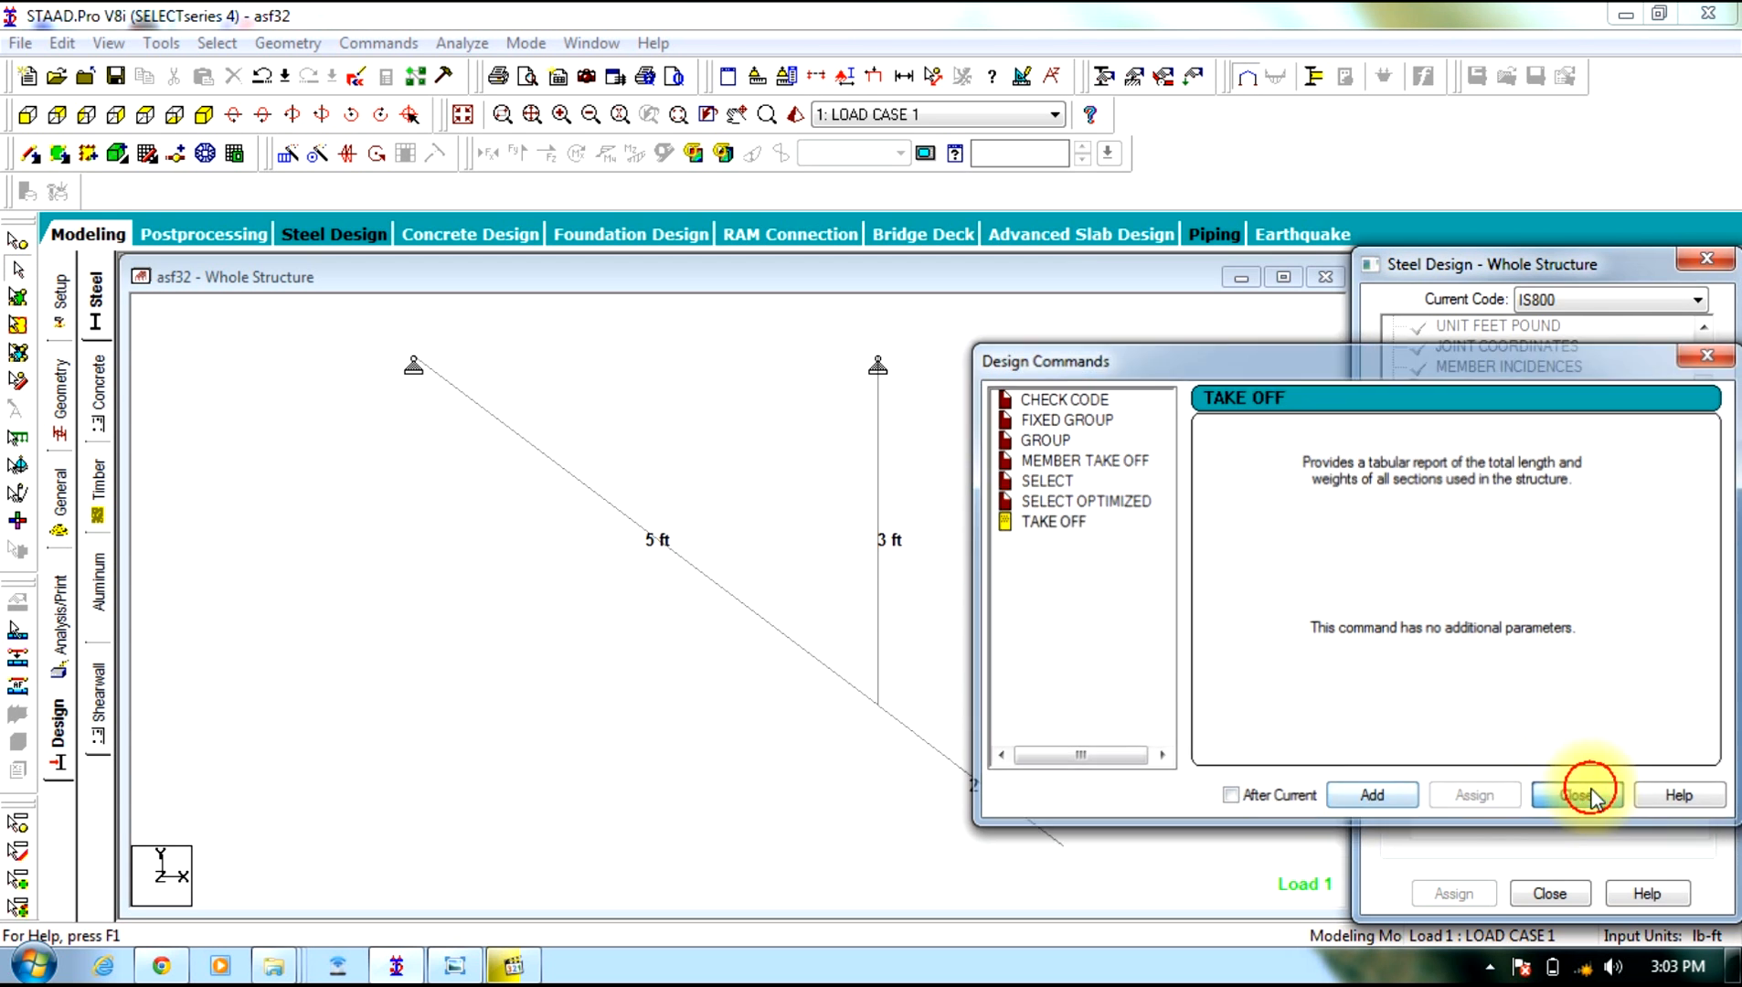
click(1578, 797)
Assign the CHECK CODE command to all three beams as selected beams
scroll(1702, 457, down, 1)
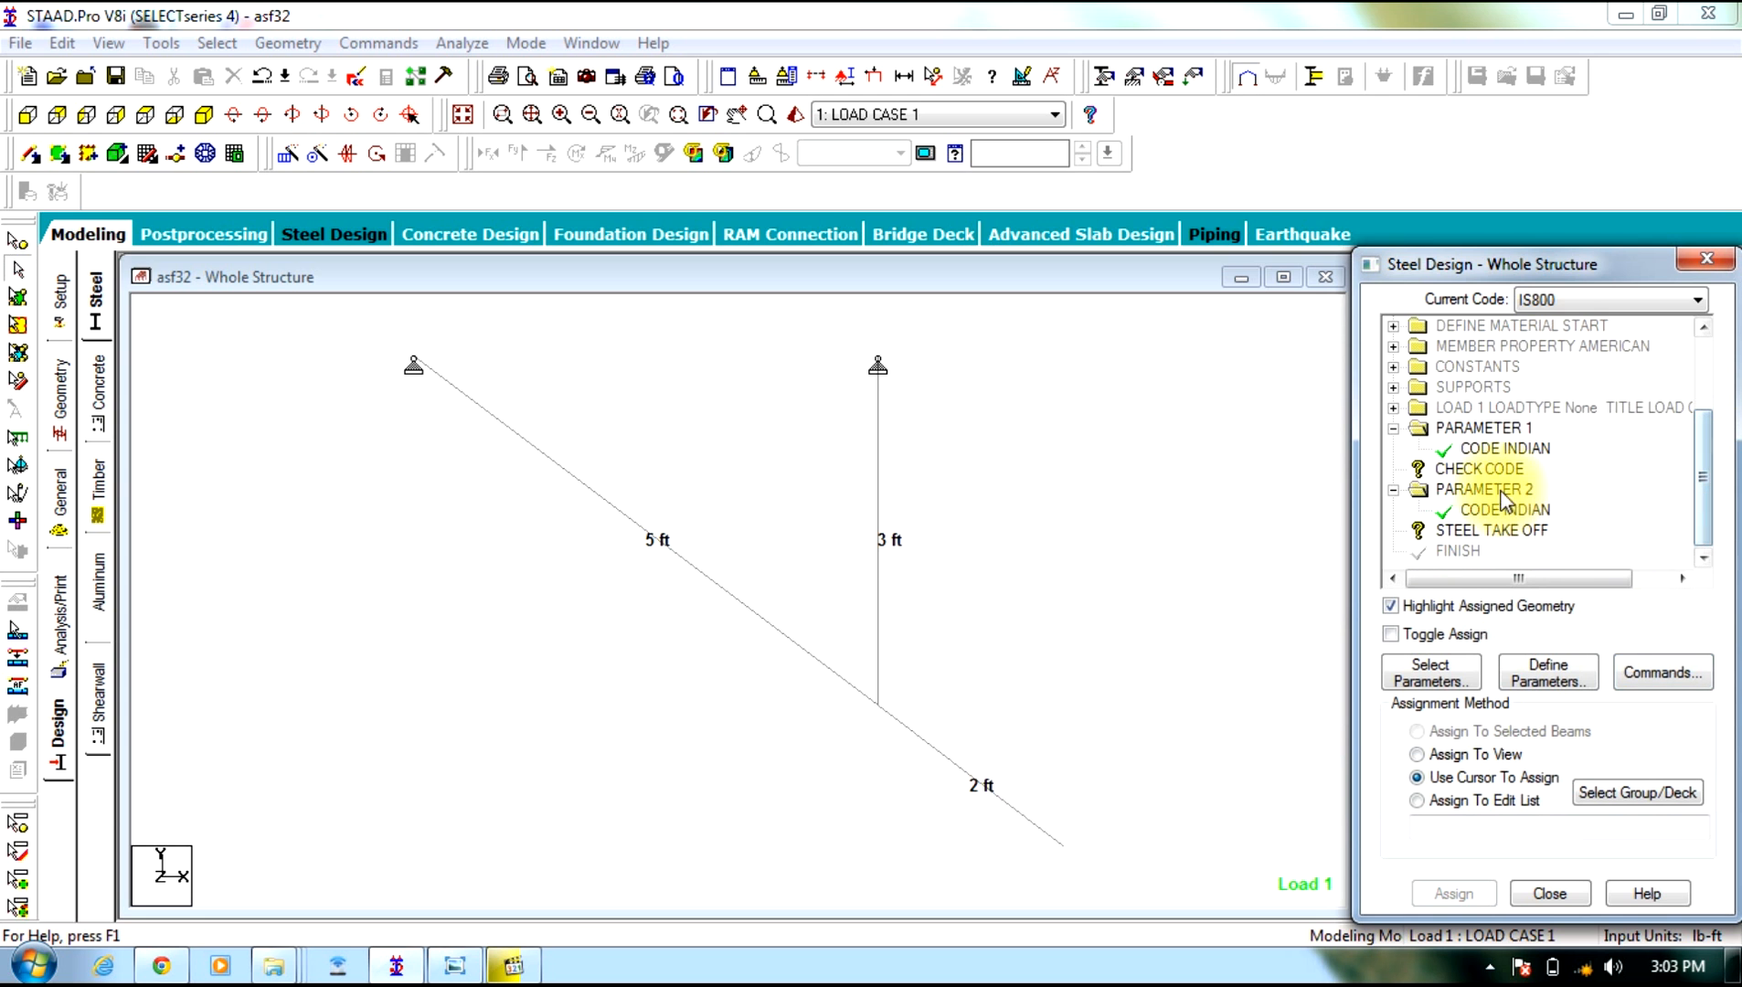
click(1483, 467)
drag(1271, 334, 342, 905)
click(1417, 730)
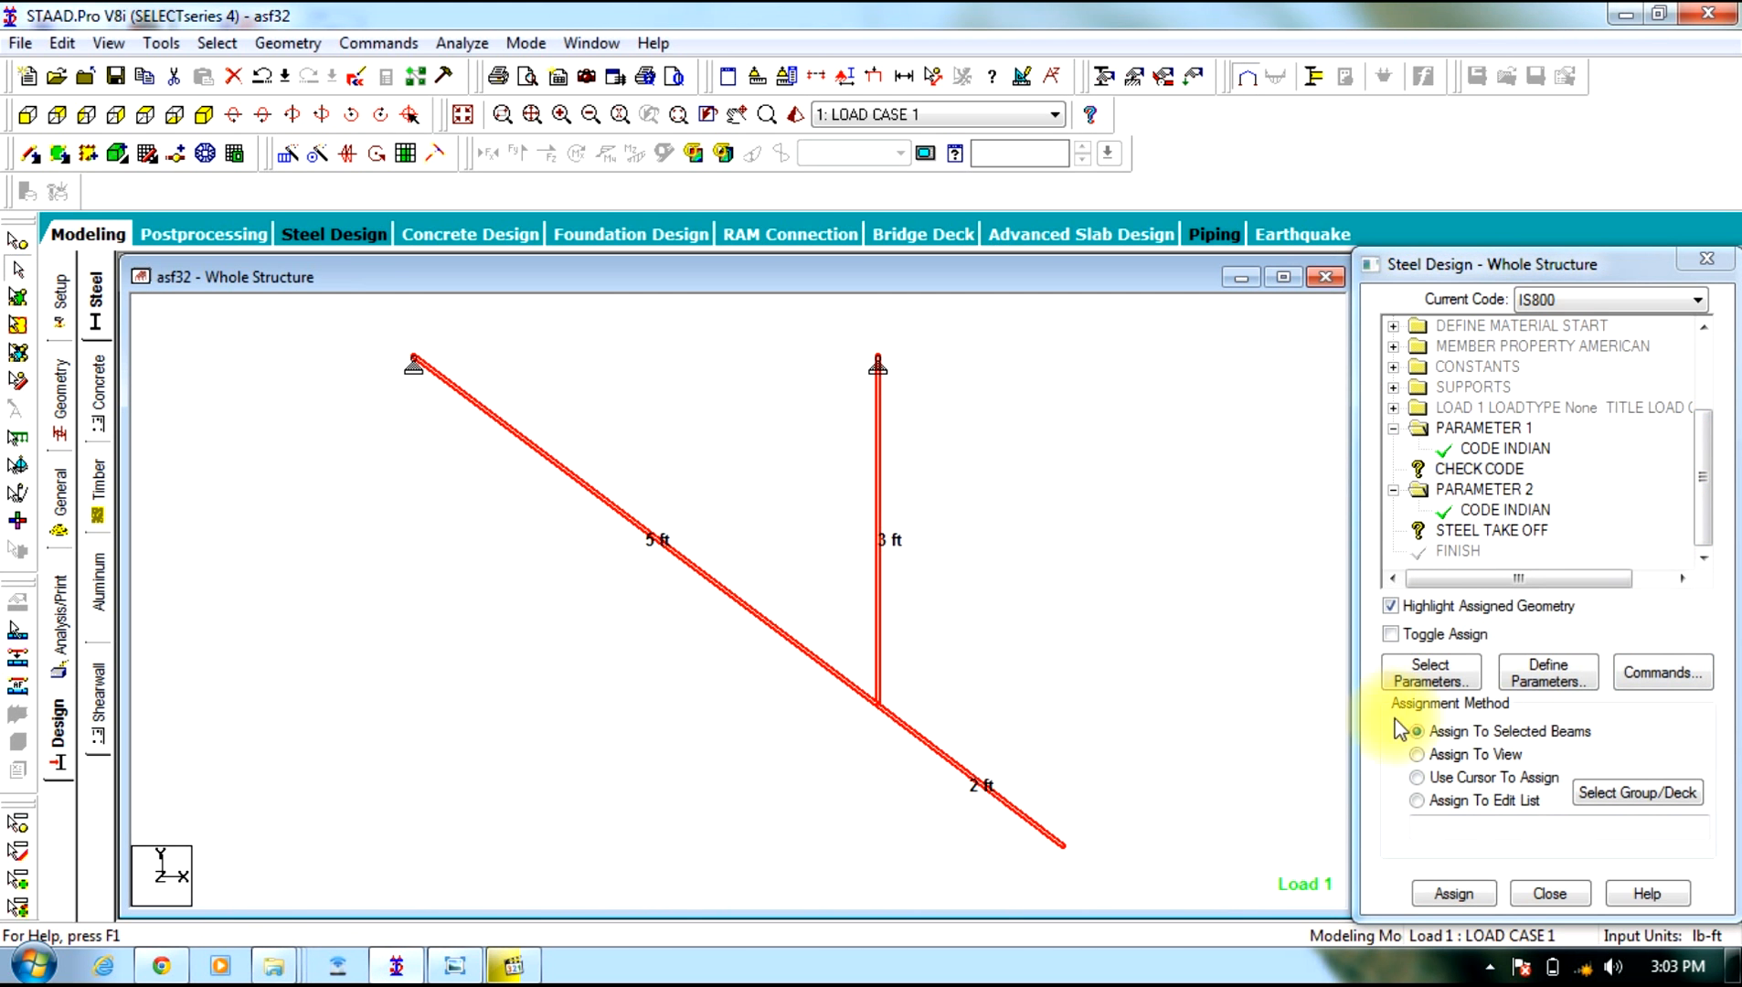
click(1450, 896)
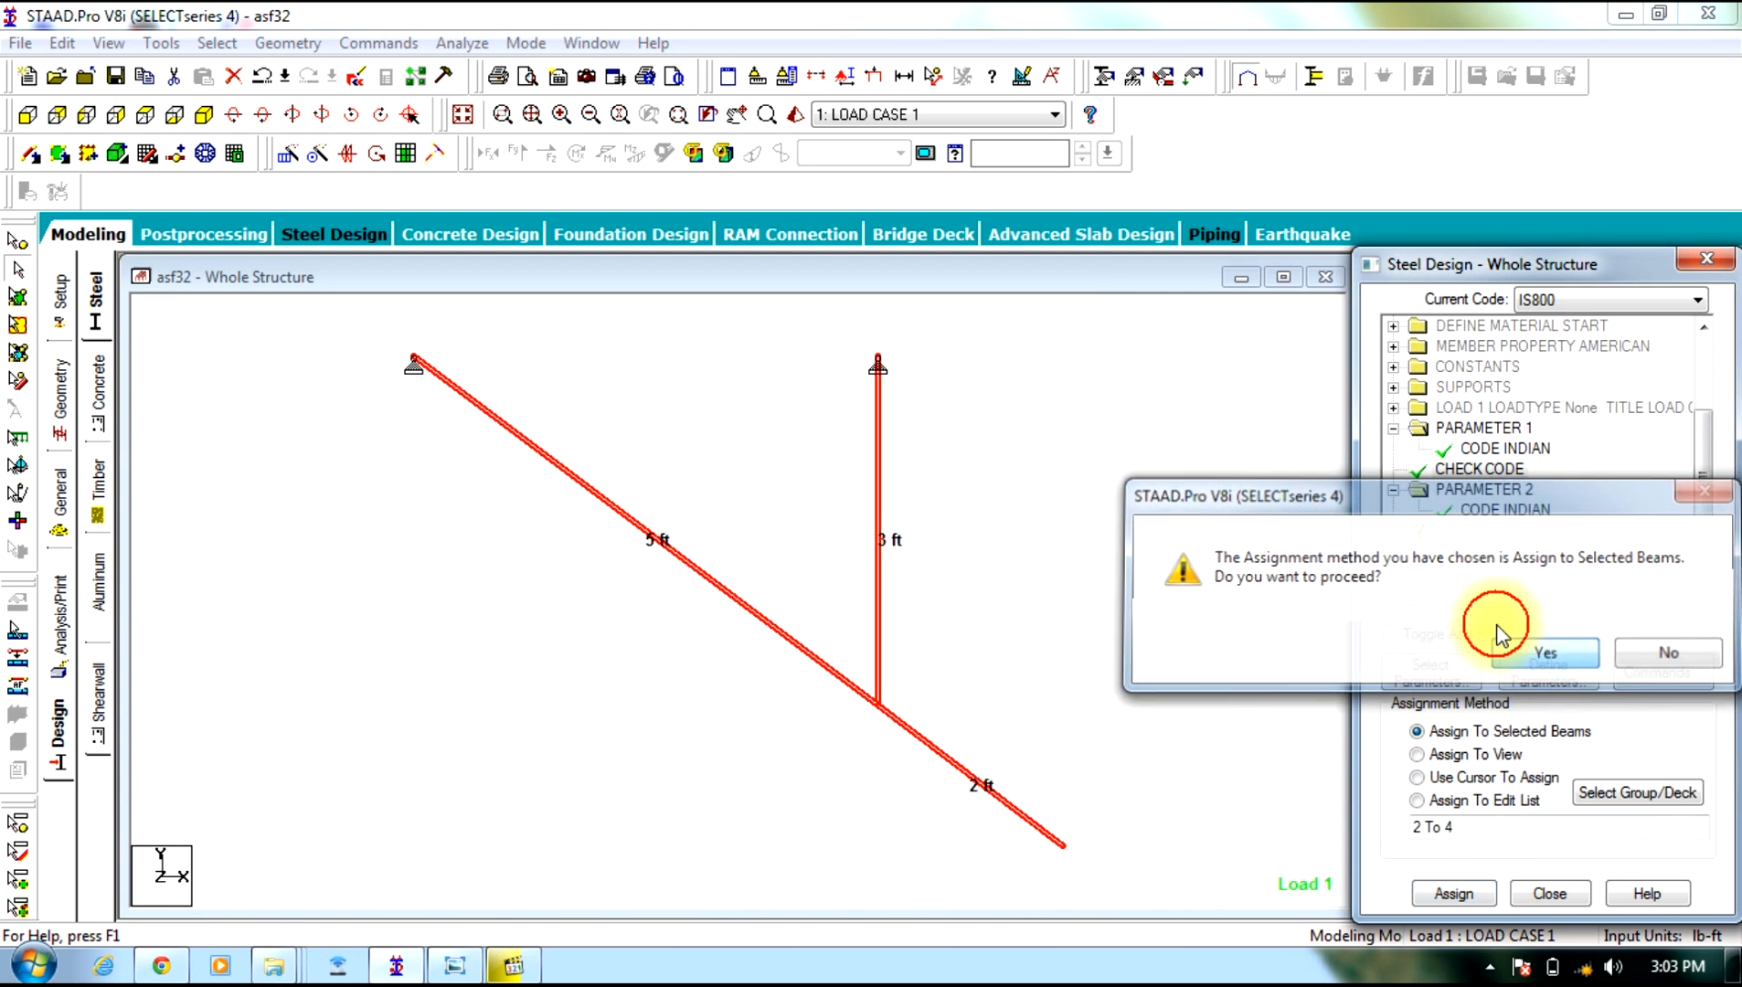
click(1461, 645)
Assign the STEEL TAKE OFF command to all three selected beams
click(1457, 530)
drag(1282, 377, 416, 955)
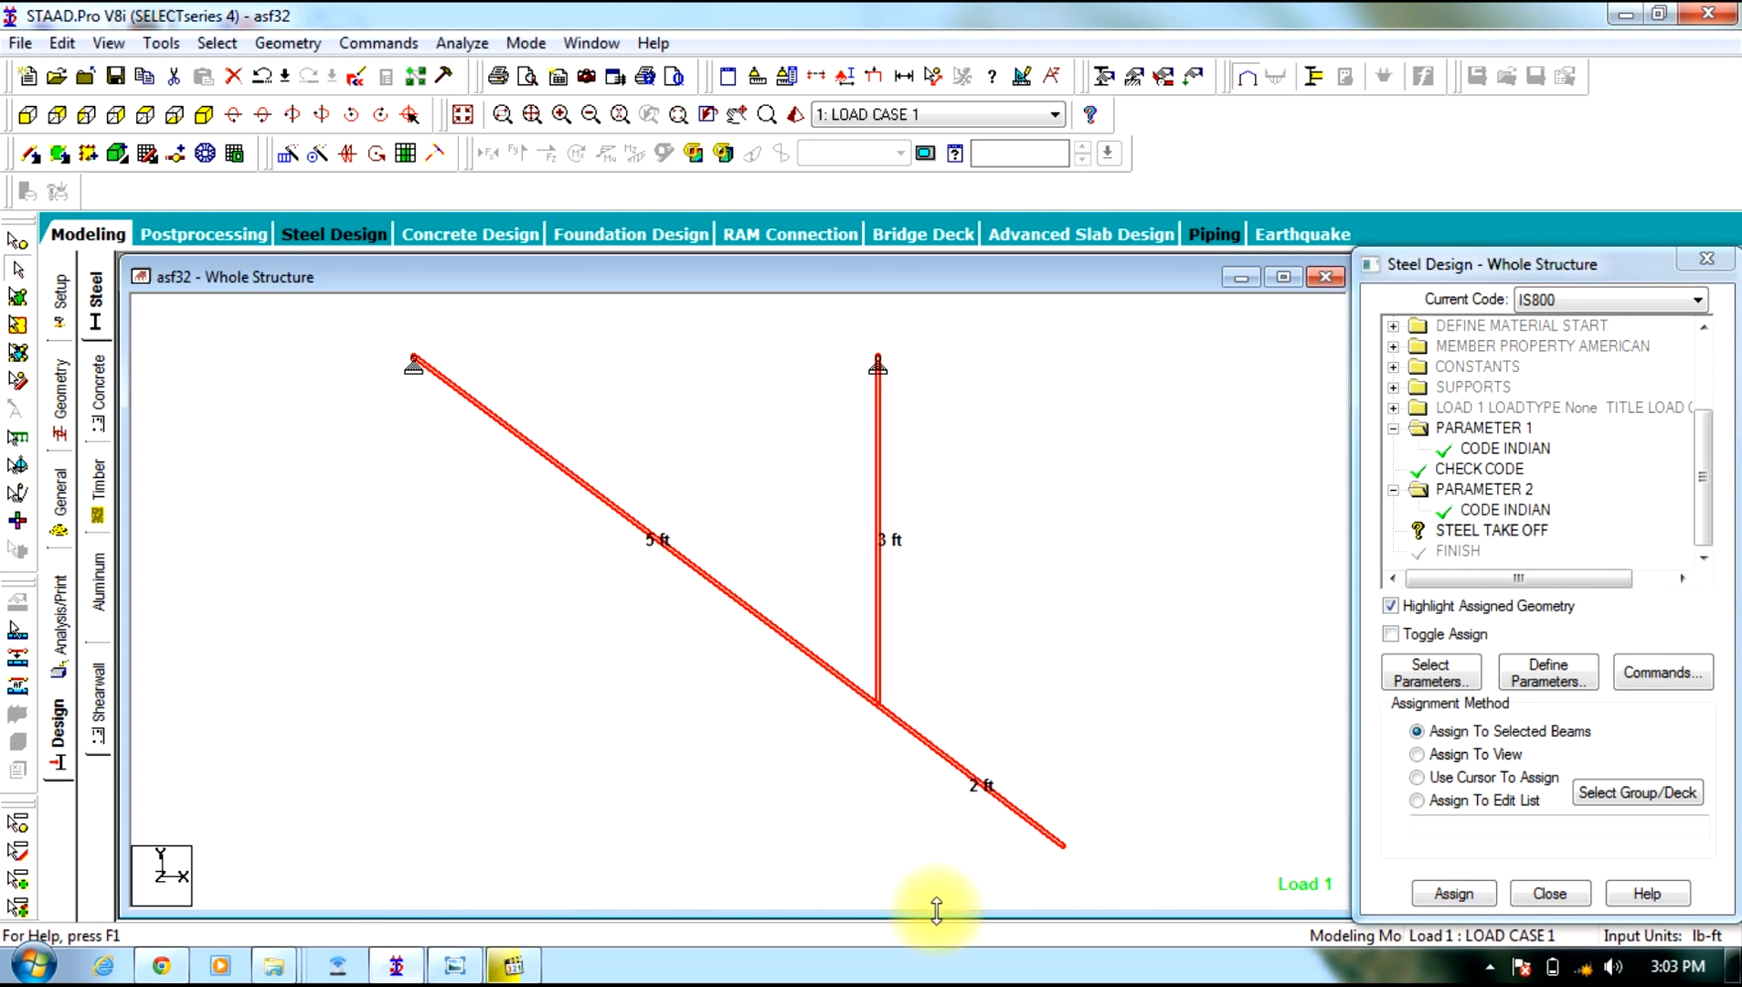
click(1425, 897)
click(1547, 653)
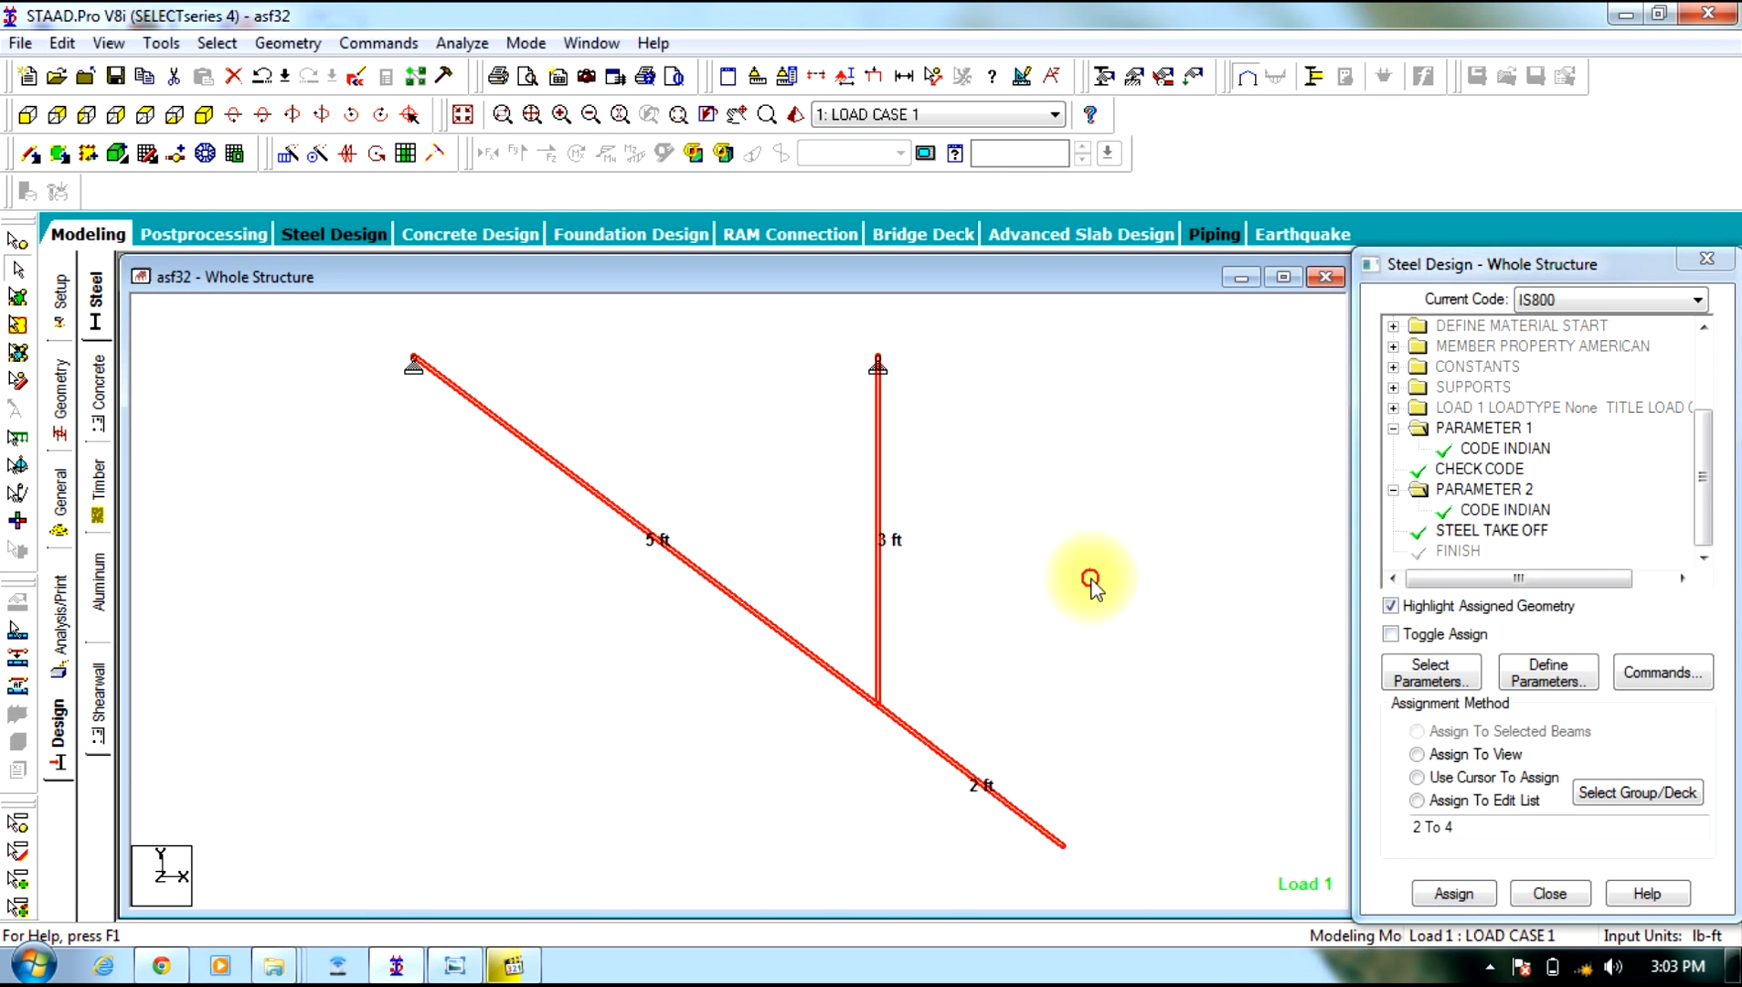
Add a Perform Analysis command and run the analysis, staying in modeling mode when it finishes
click(58, 621)
click(792, 759)
click(995, 759)
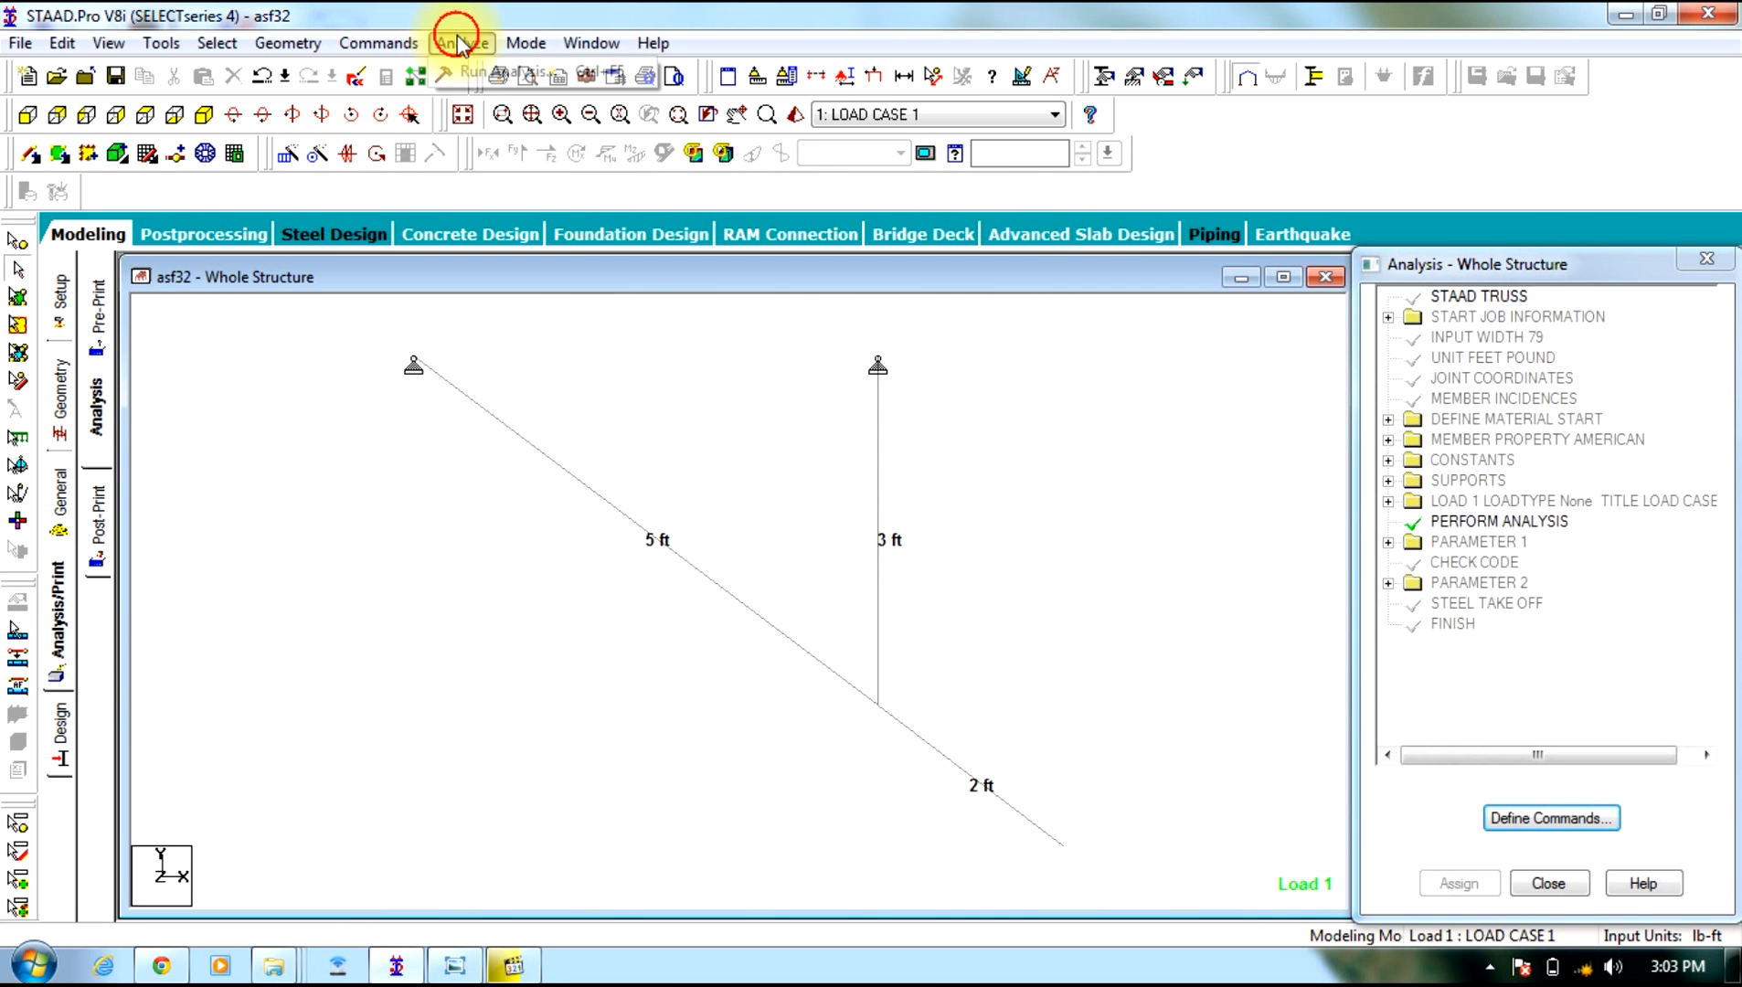
click(526, 84)
click(717, 521)
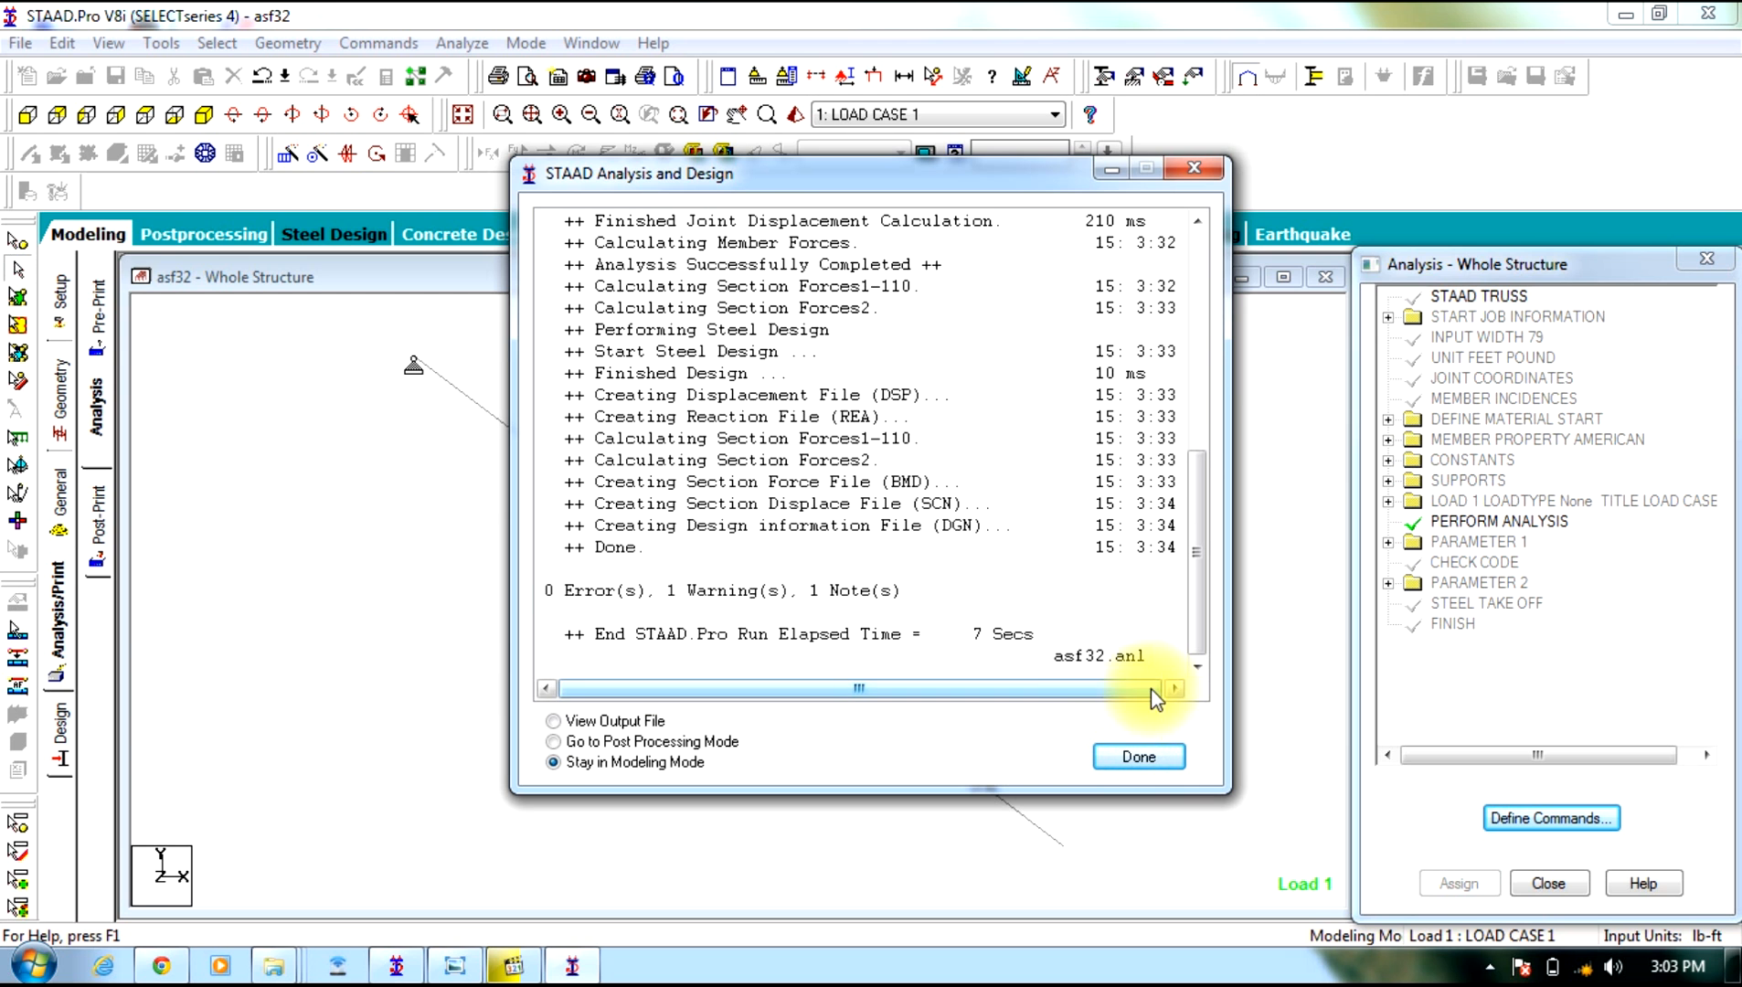
click(1173, 757)
Check for beams that fail the steel design by selecting them by specification, and dismiss the message
click(203, 41)
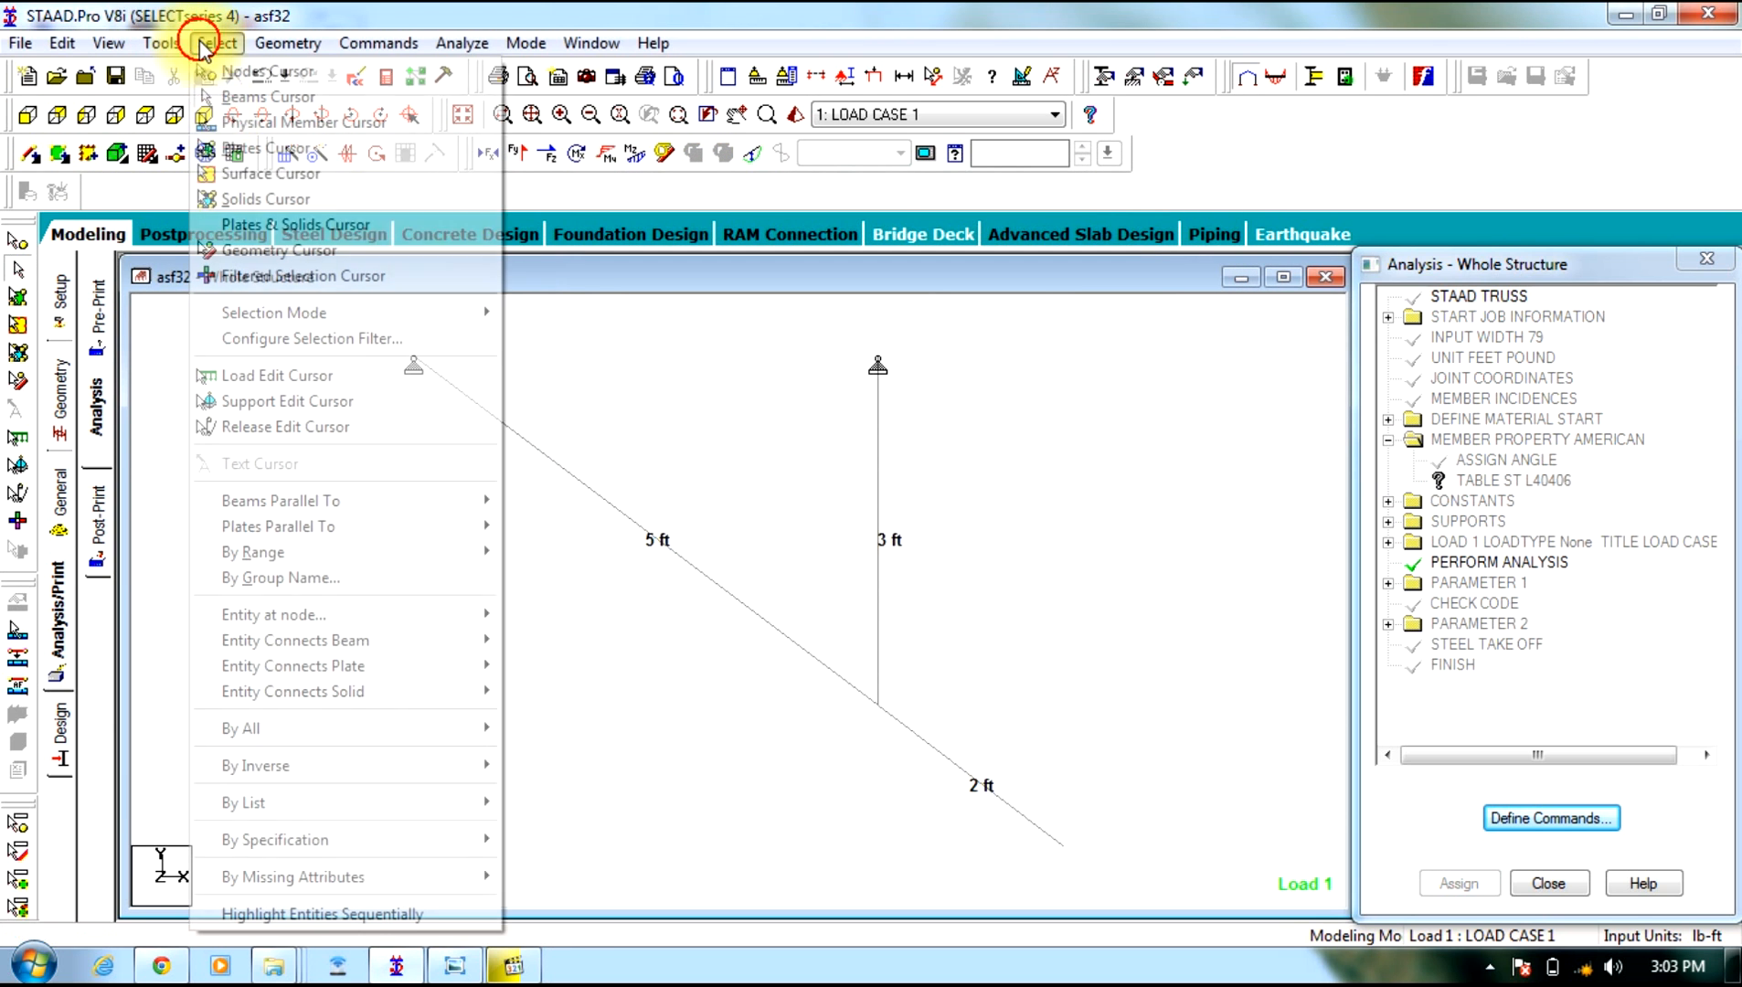
mouse_move(443, 782)
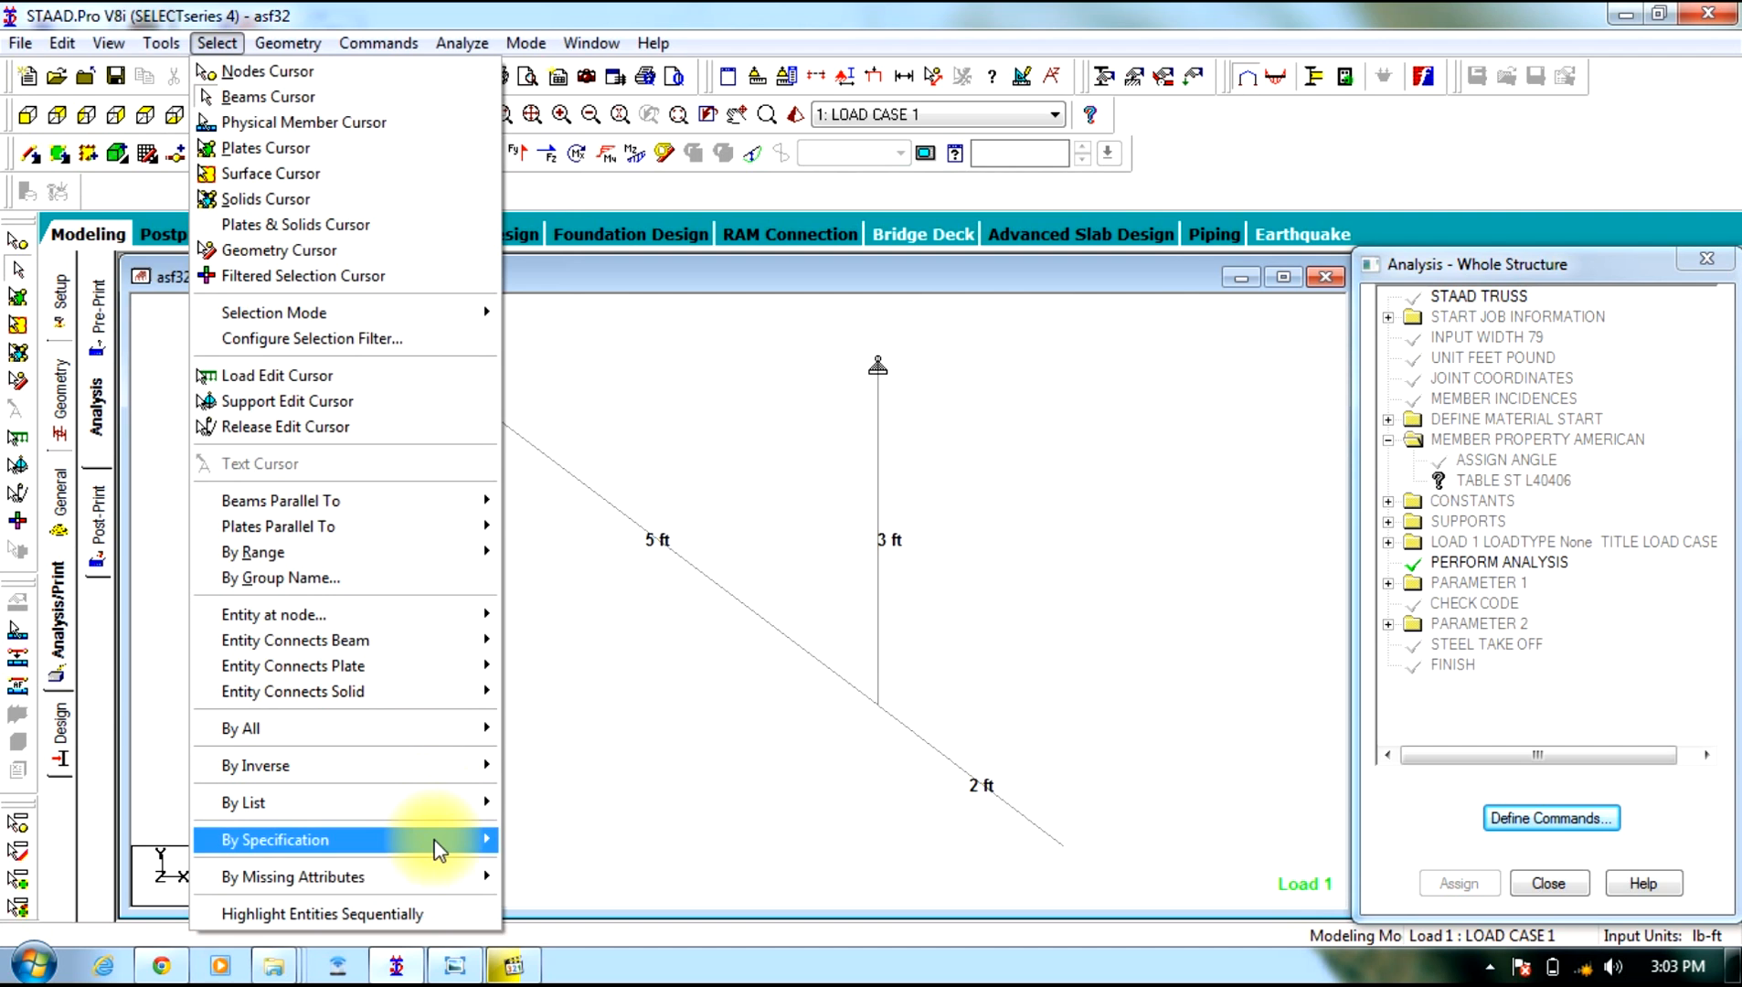
mouse_move(457, 841)
click(623, 711)
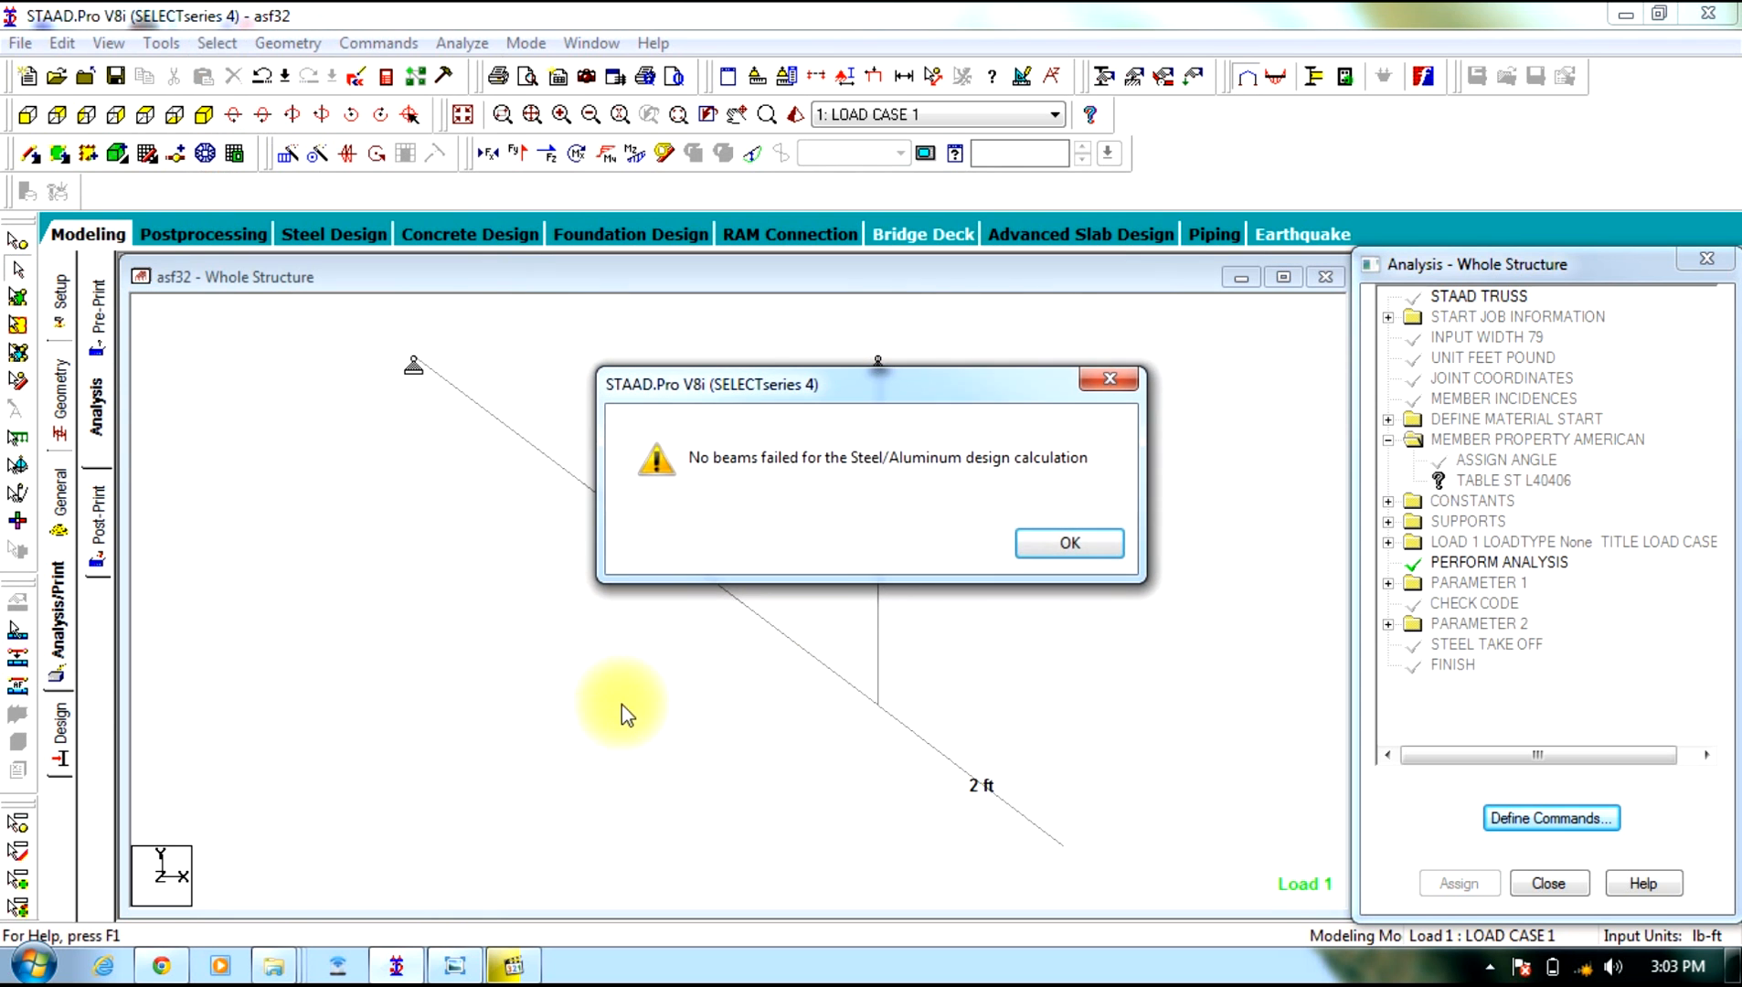
click(1042, 538)
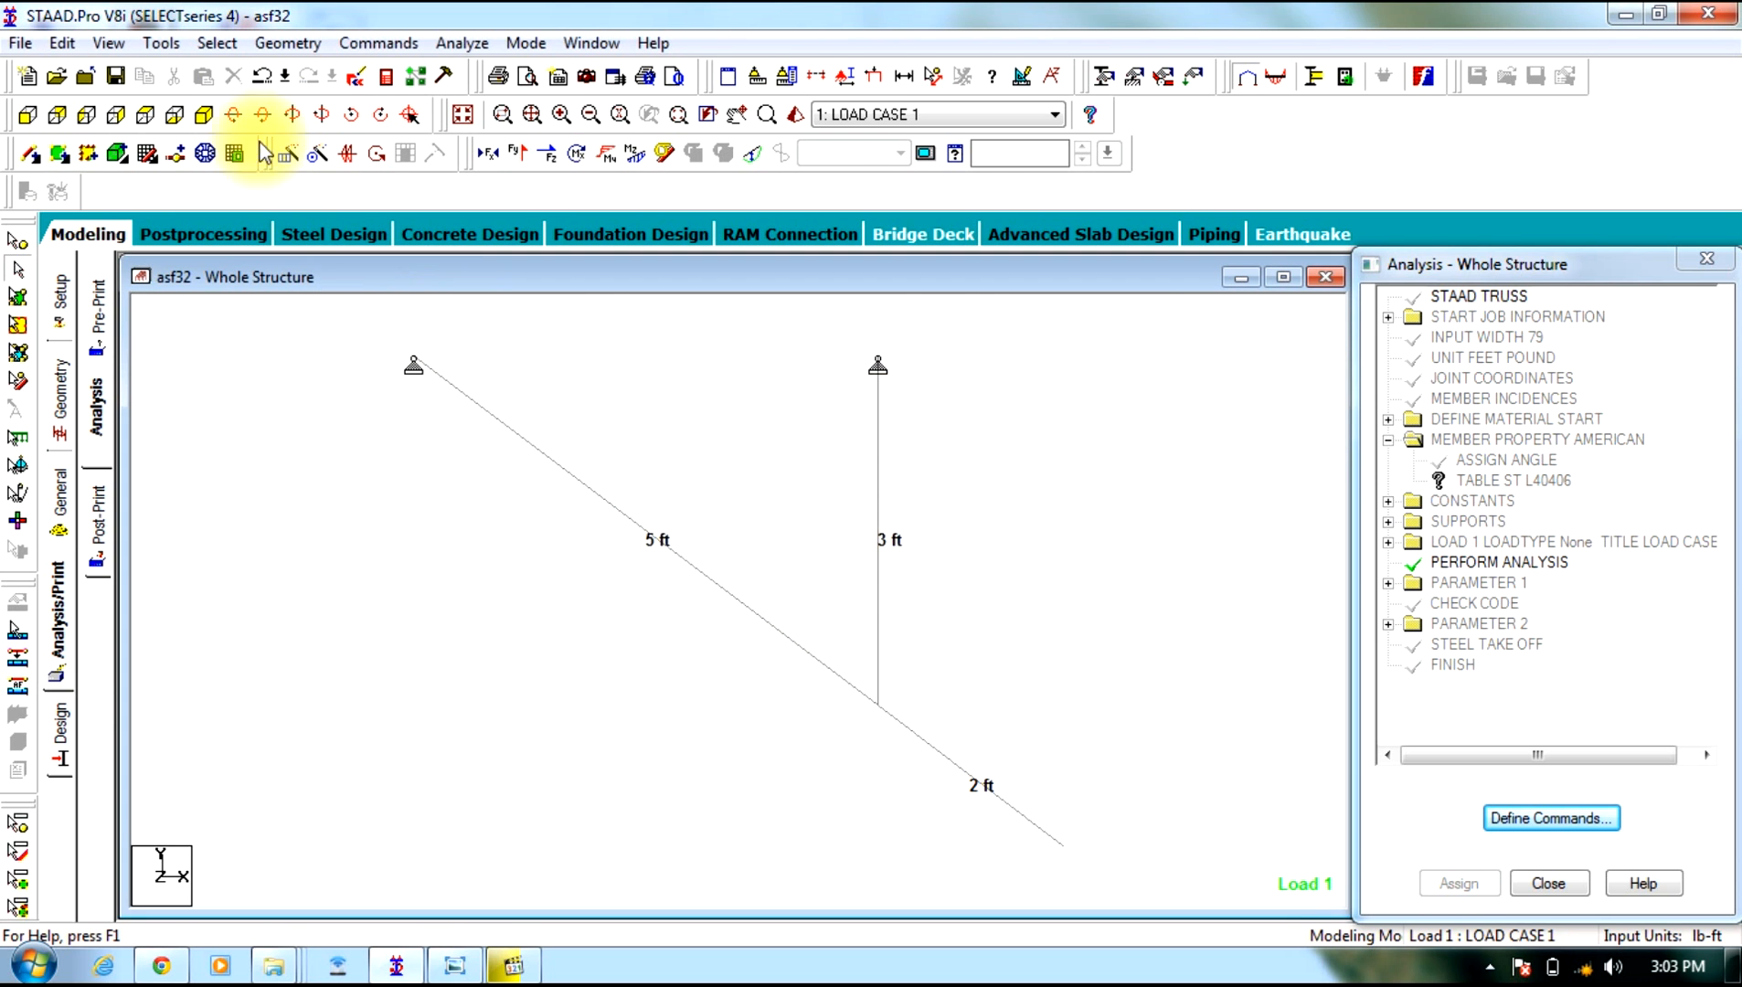
Open the postprocessing results for load case 1 and examine the node displacement diagram in a maximized structure view
click(234, 235)
click(882, 682)
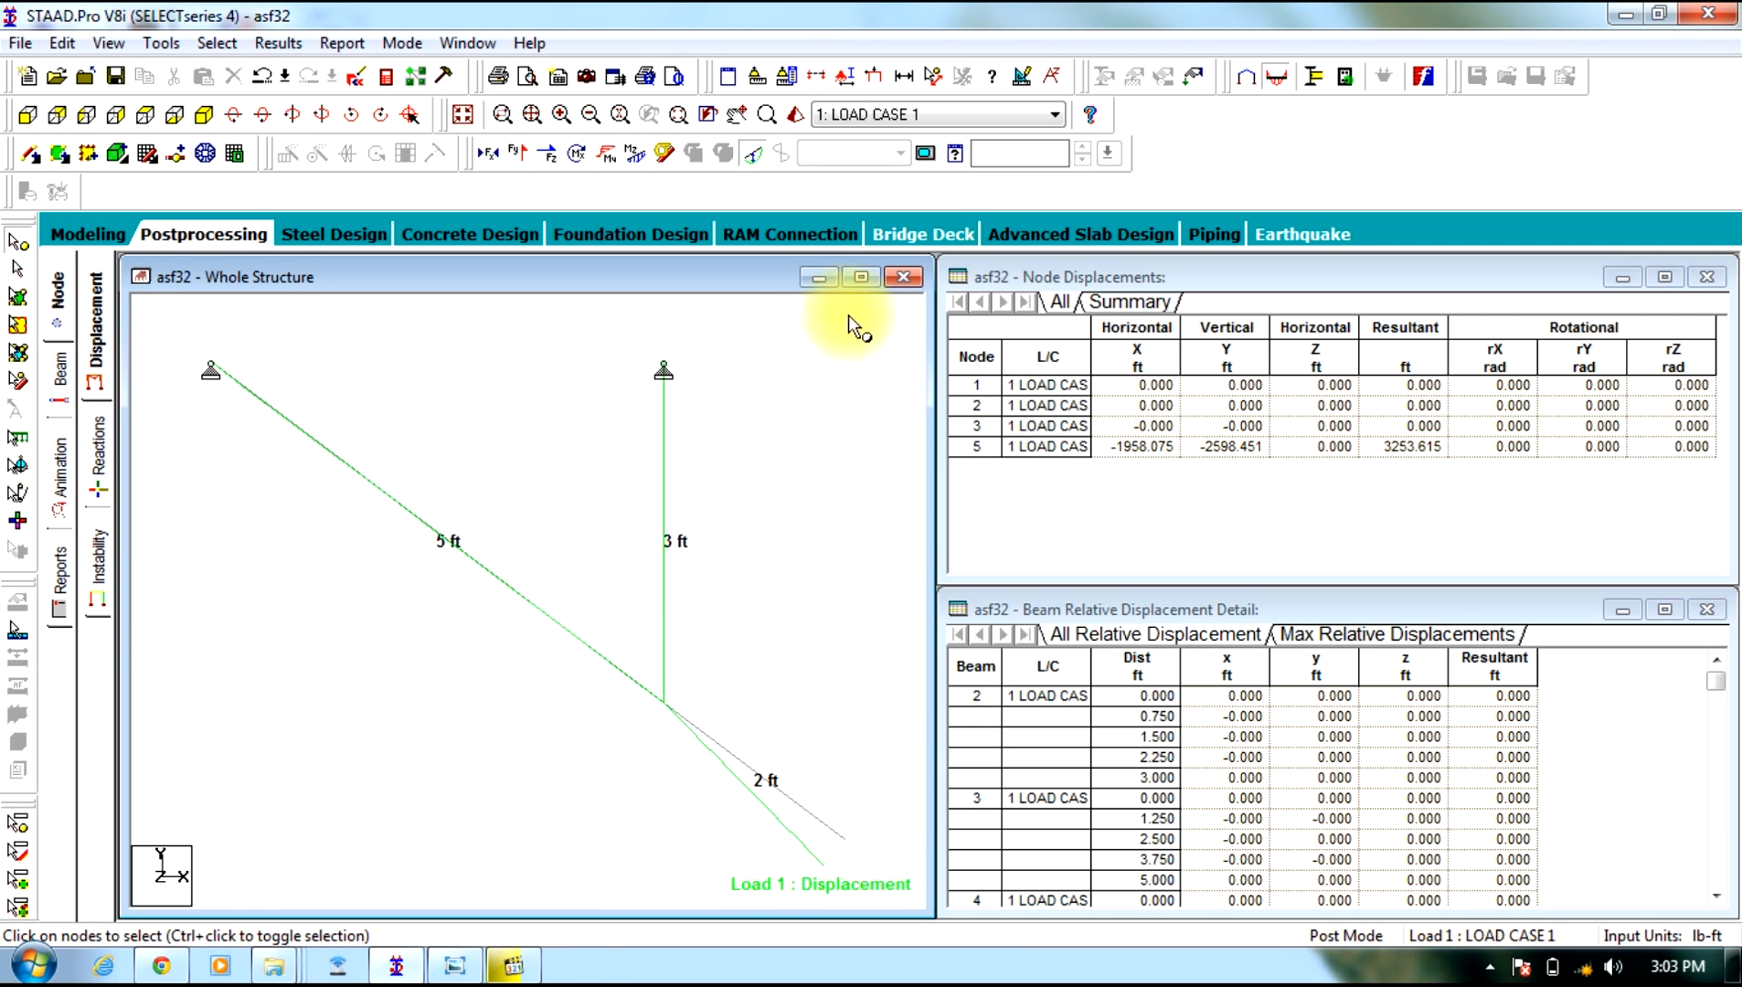
click(859, 278)
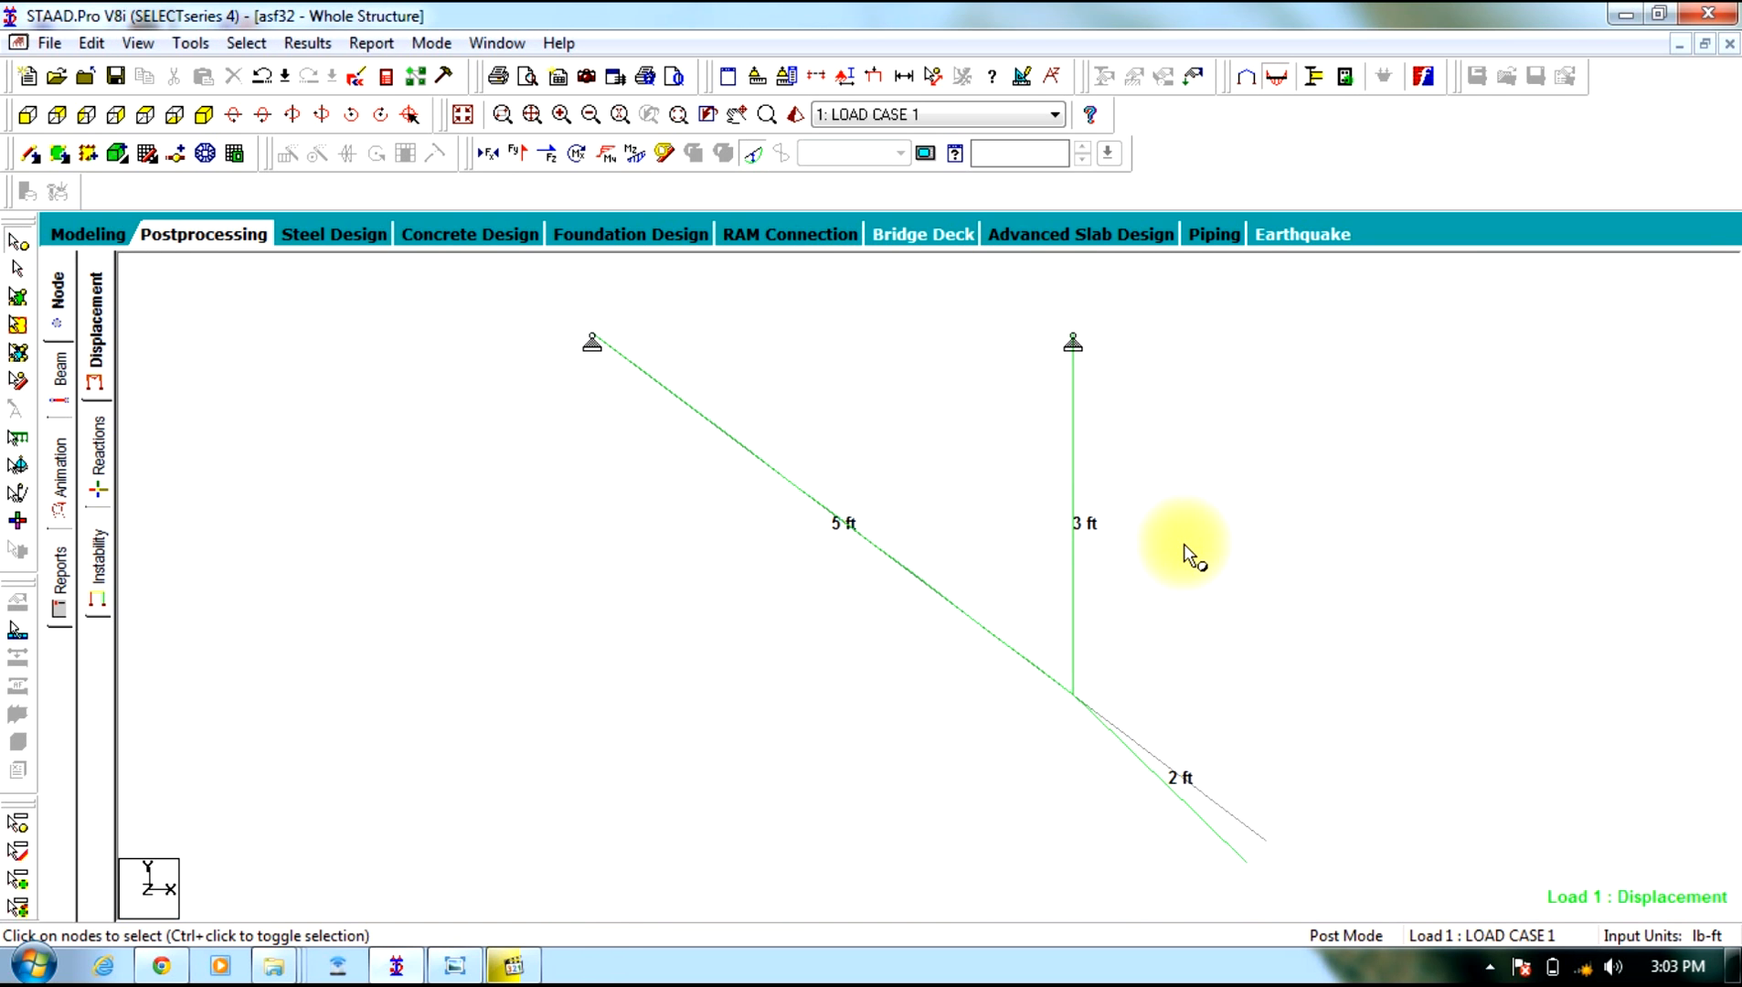
click(1383, 373)
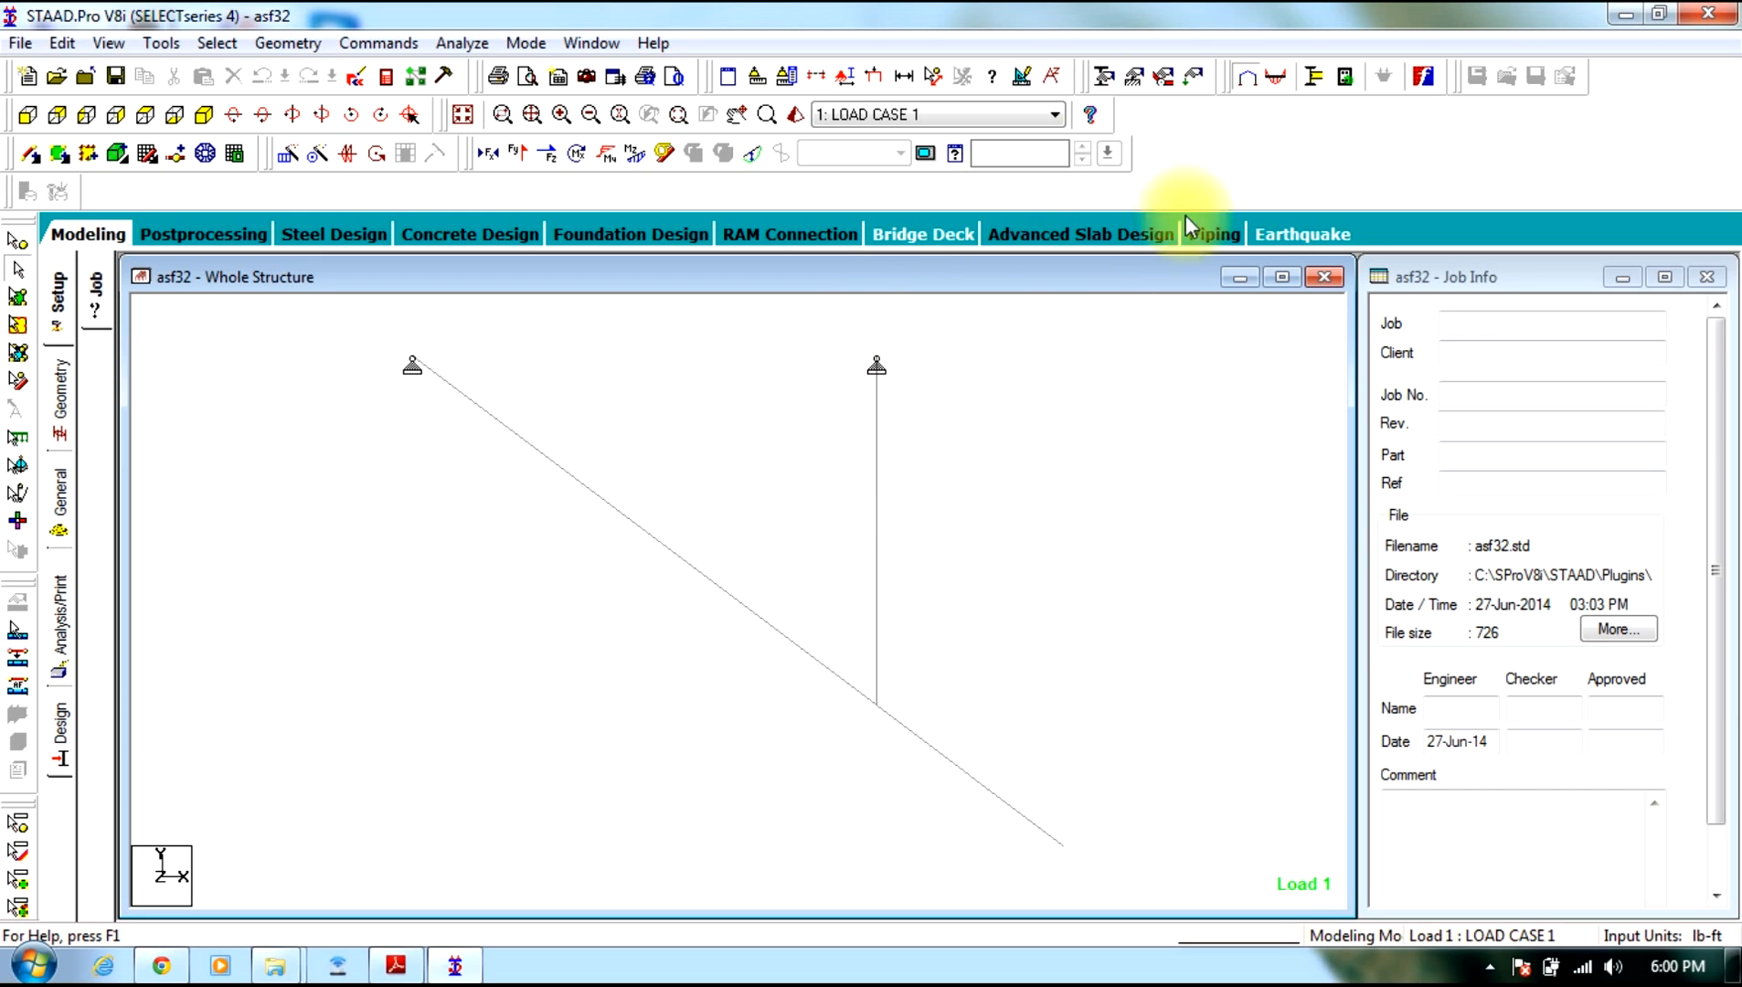
Minimize the asf32 window, start another STAAD.Pro V8i session from the desktop, and open the recent file adscfhg
click(1615, 16)
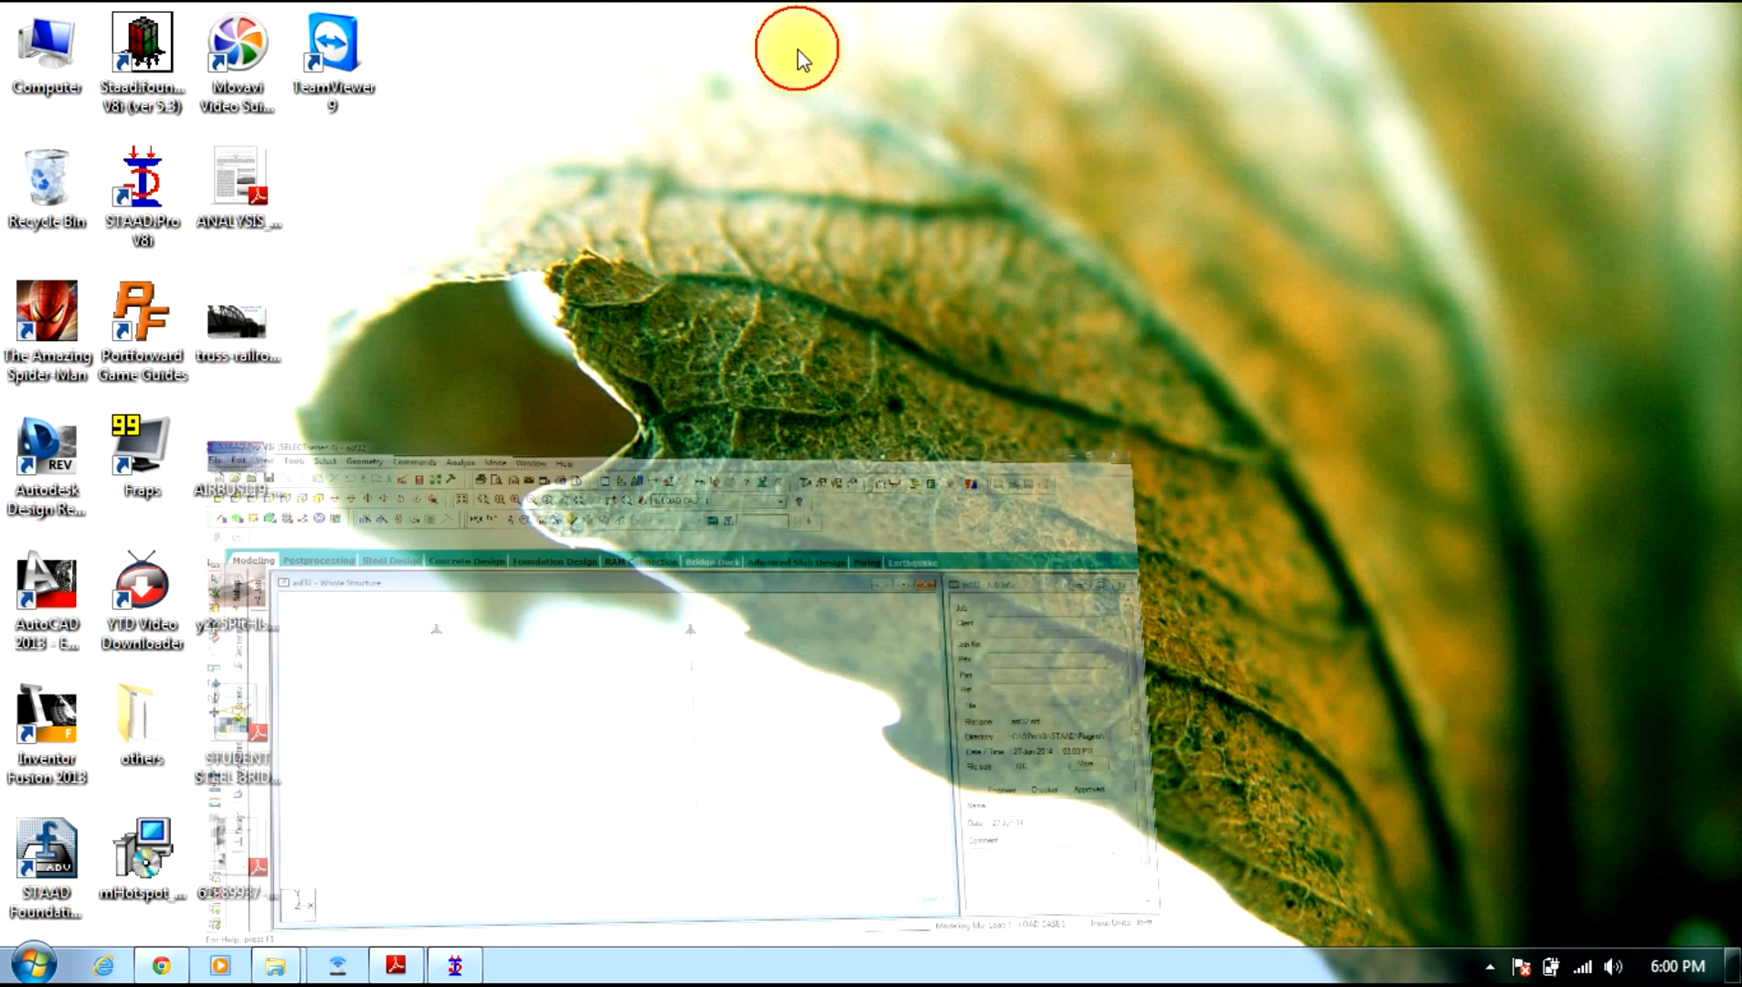
click(141, 194)
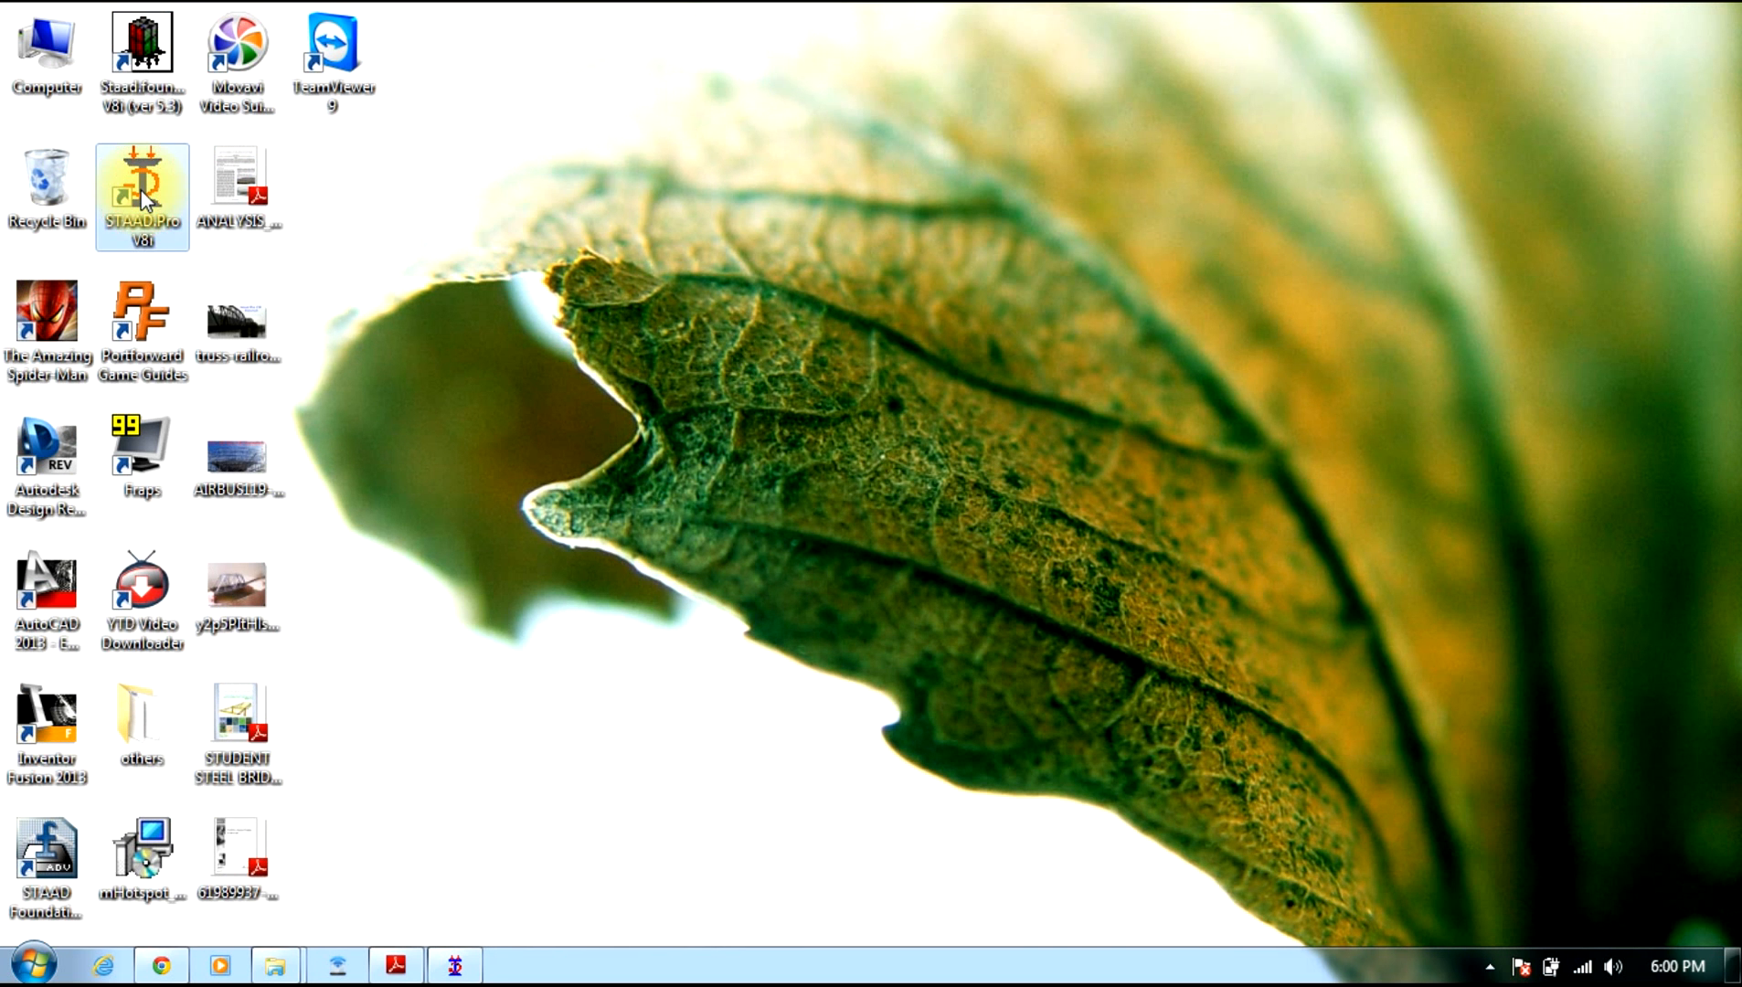
double_click(142, 194)
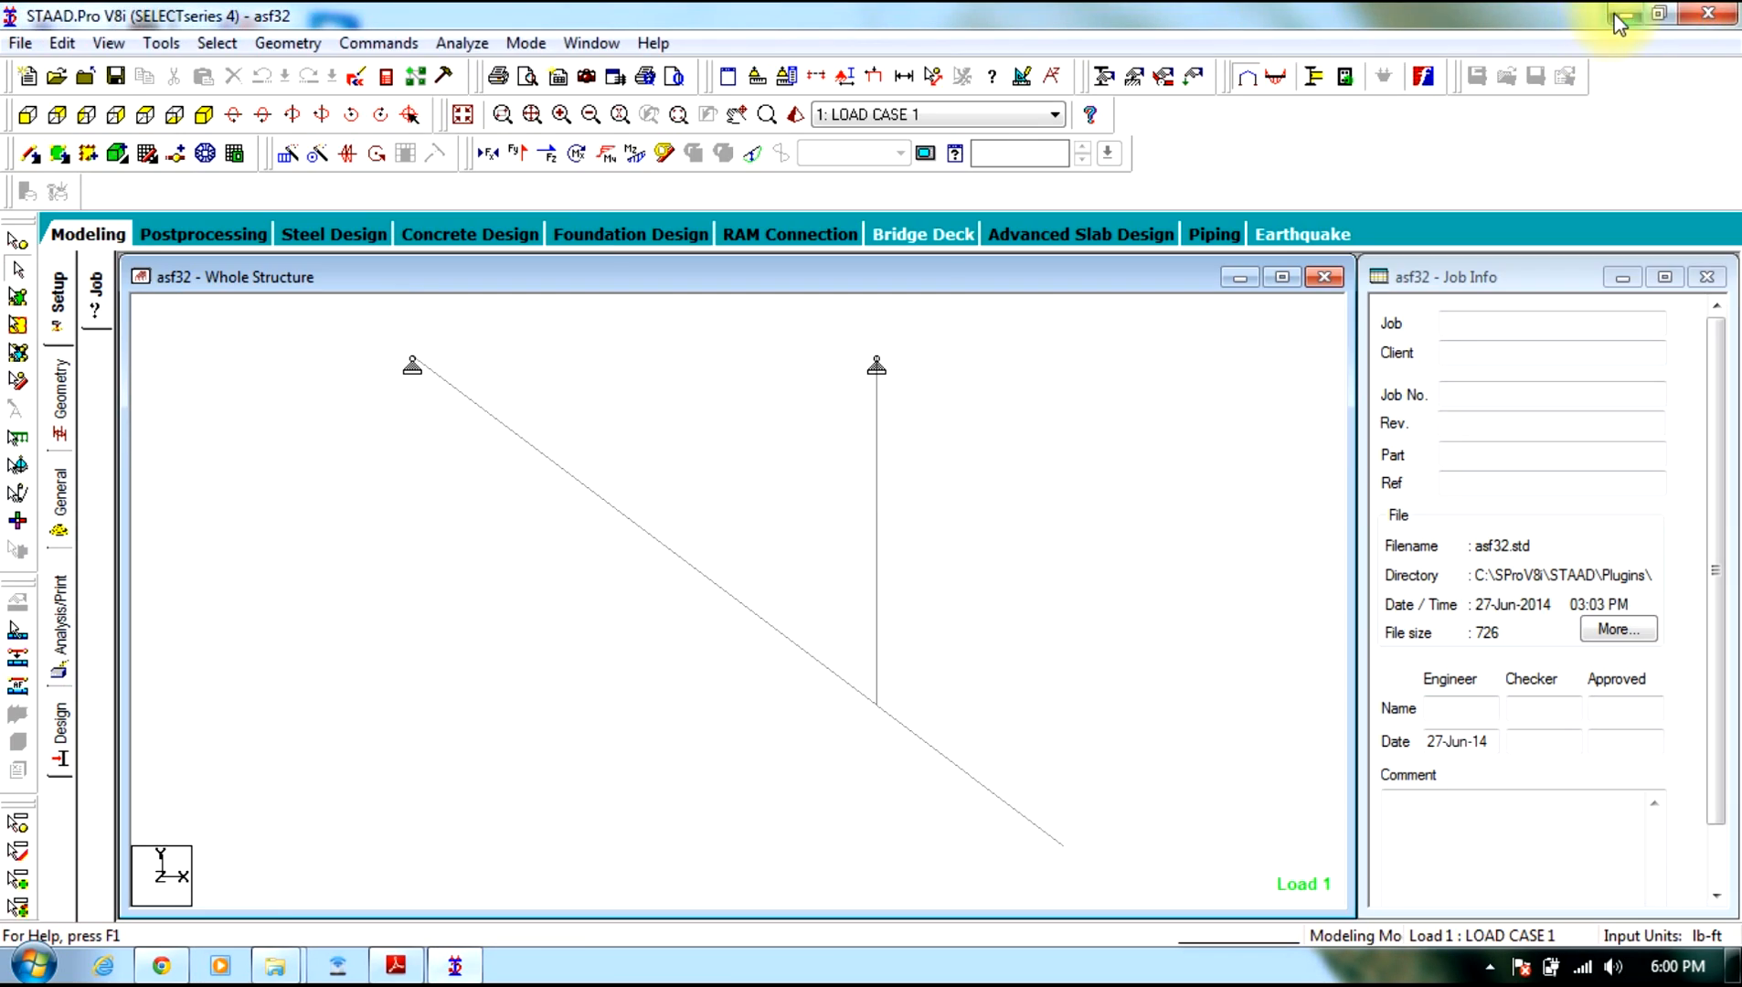
click(1626, 17)
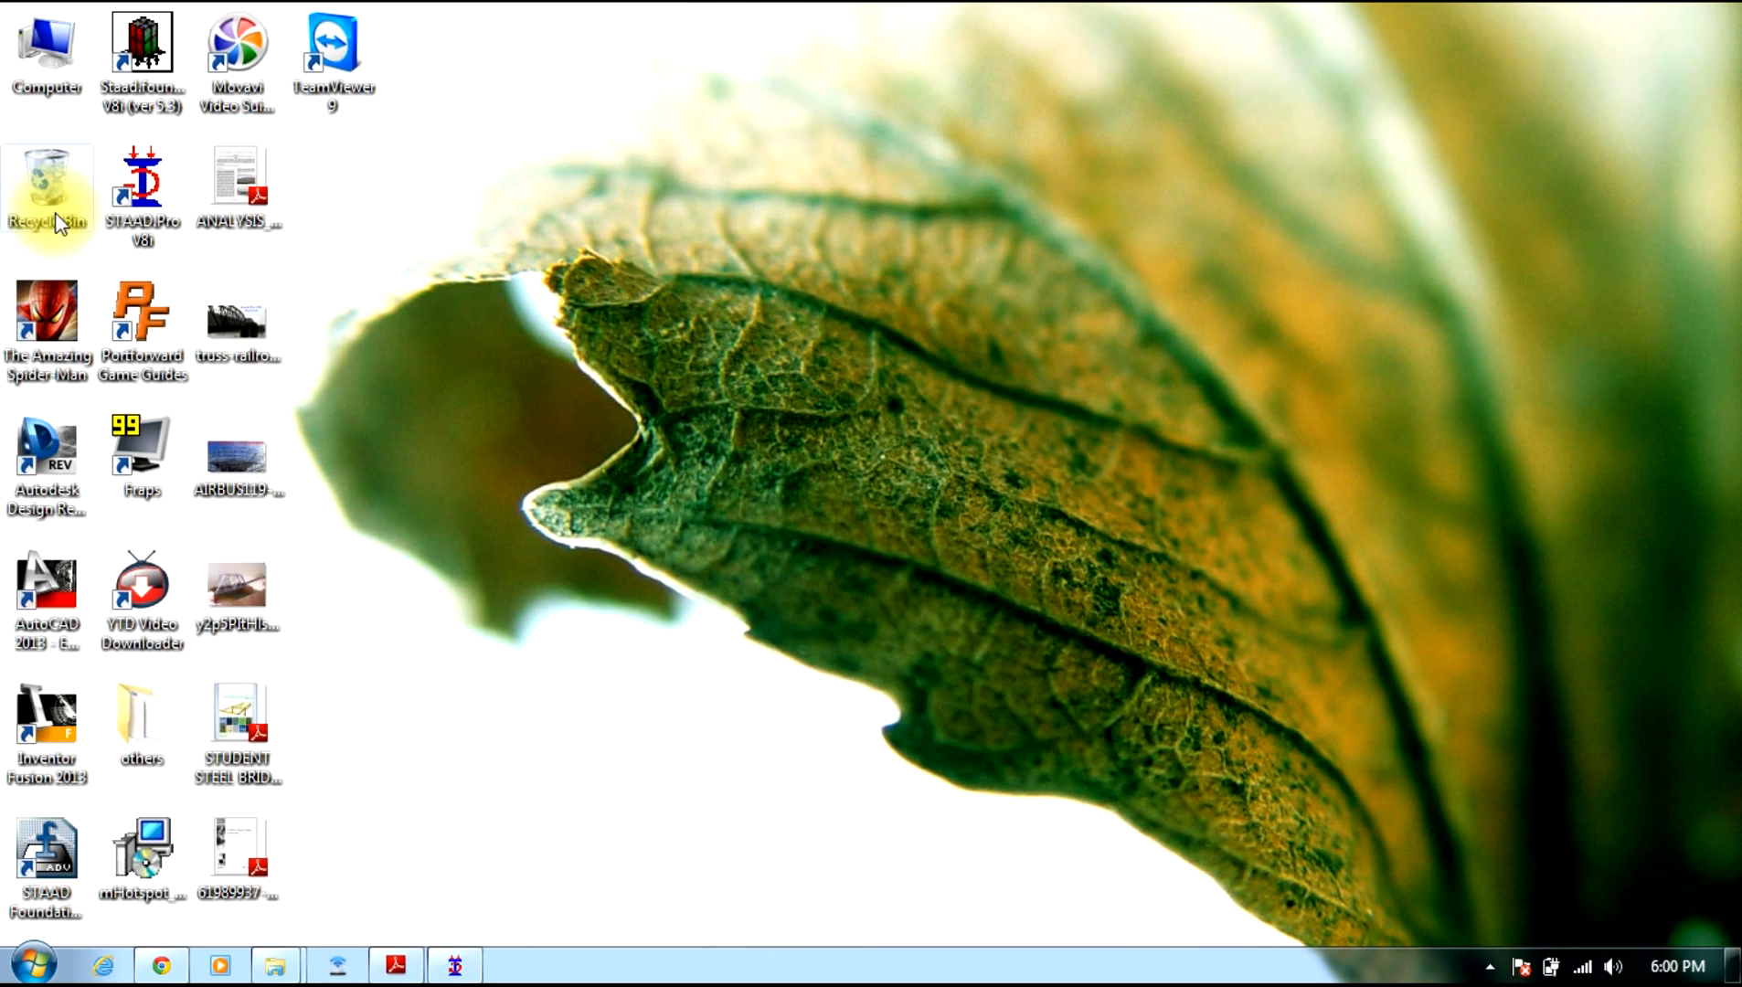
click(140, 192)
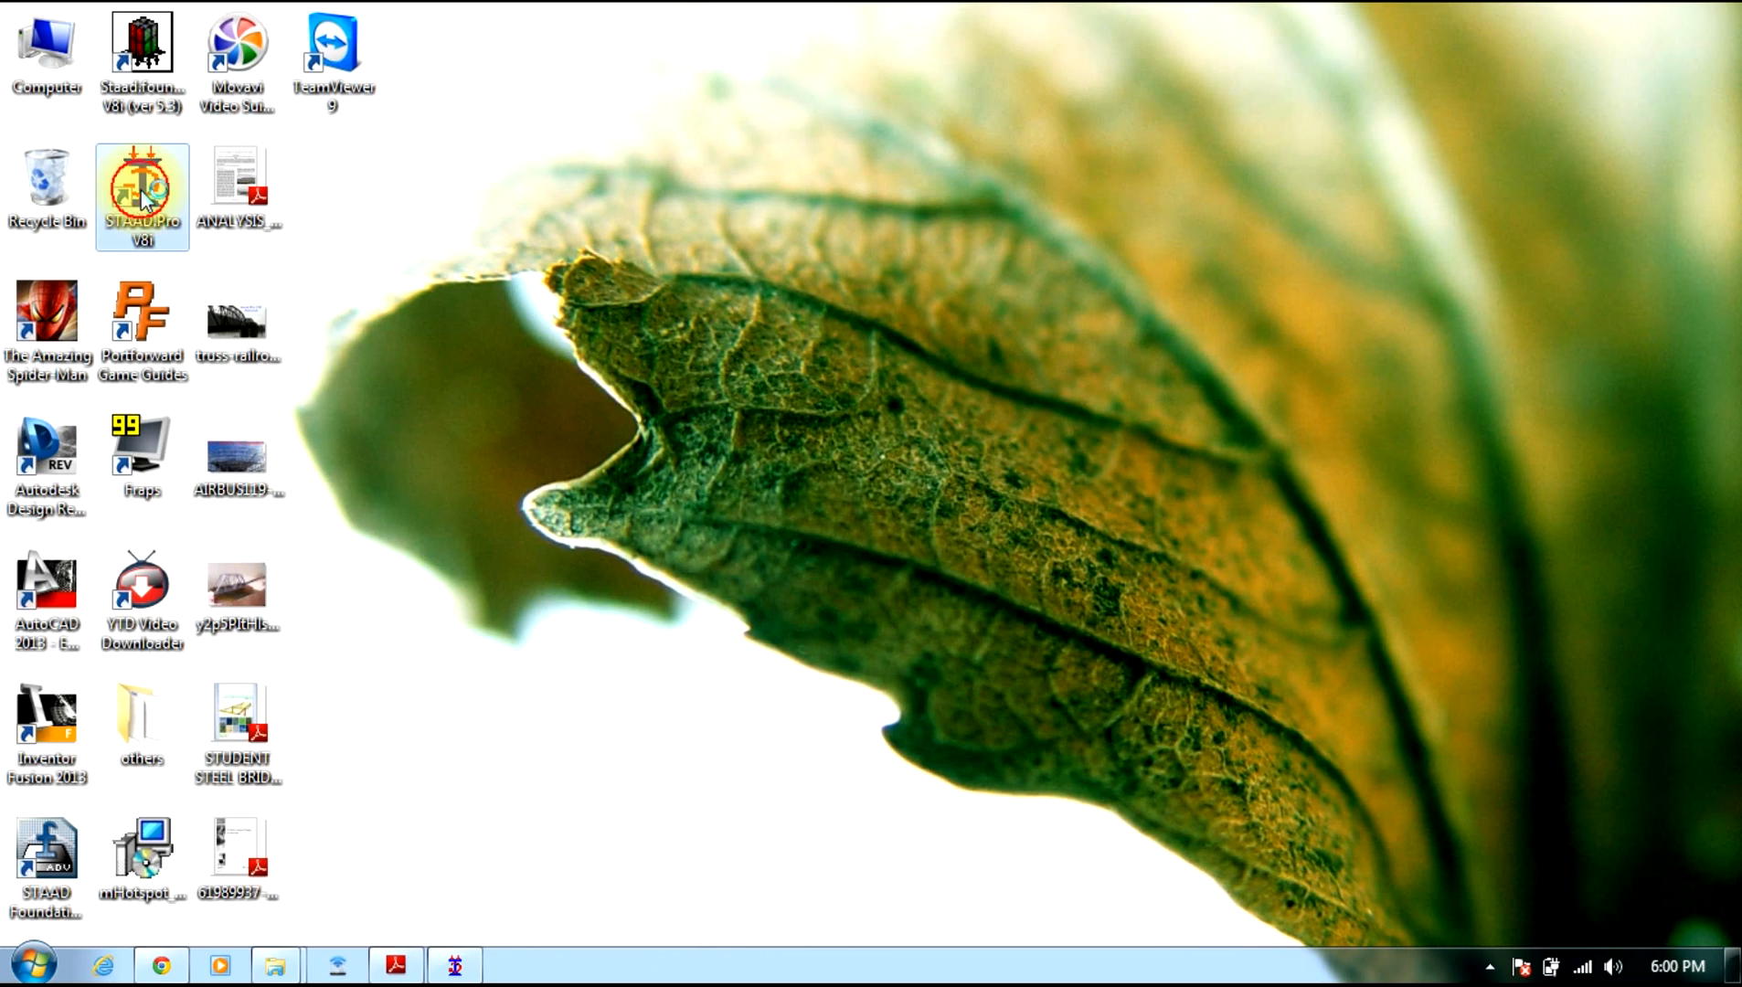
double_click(142, 196)
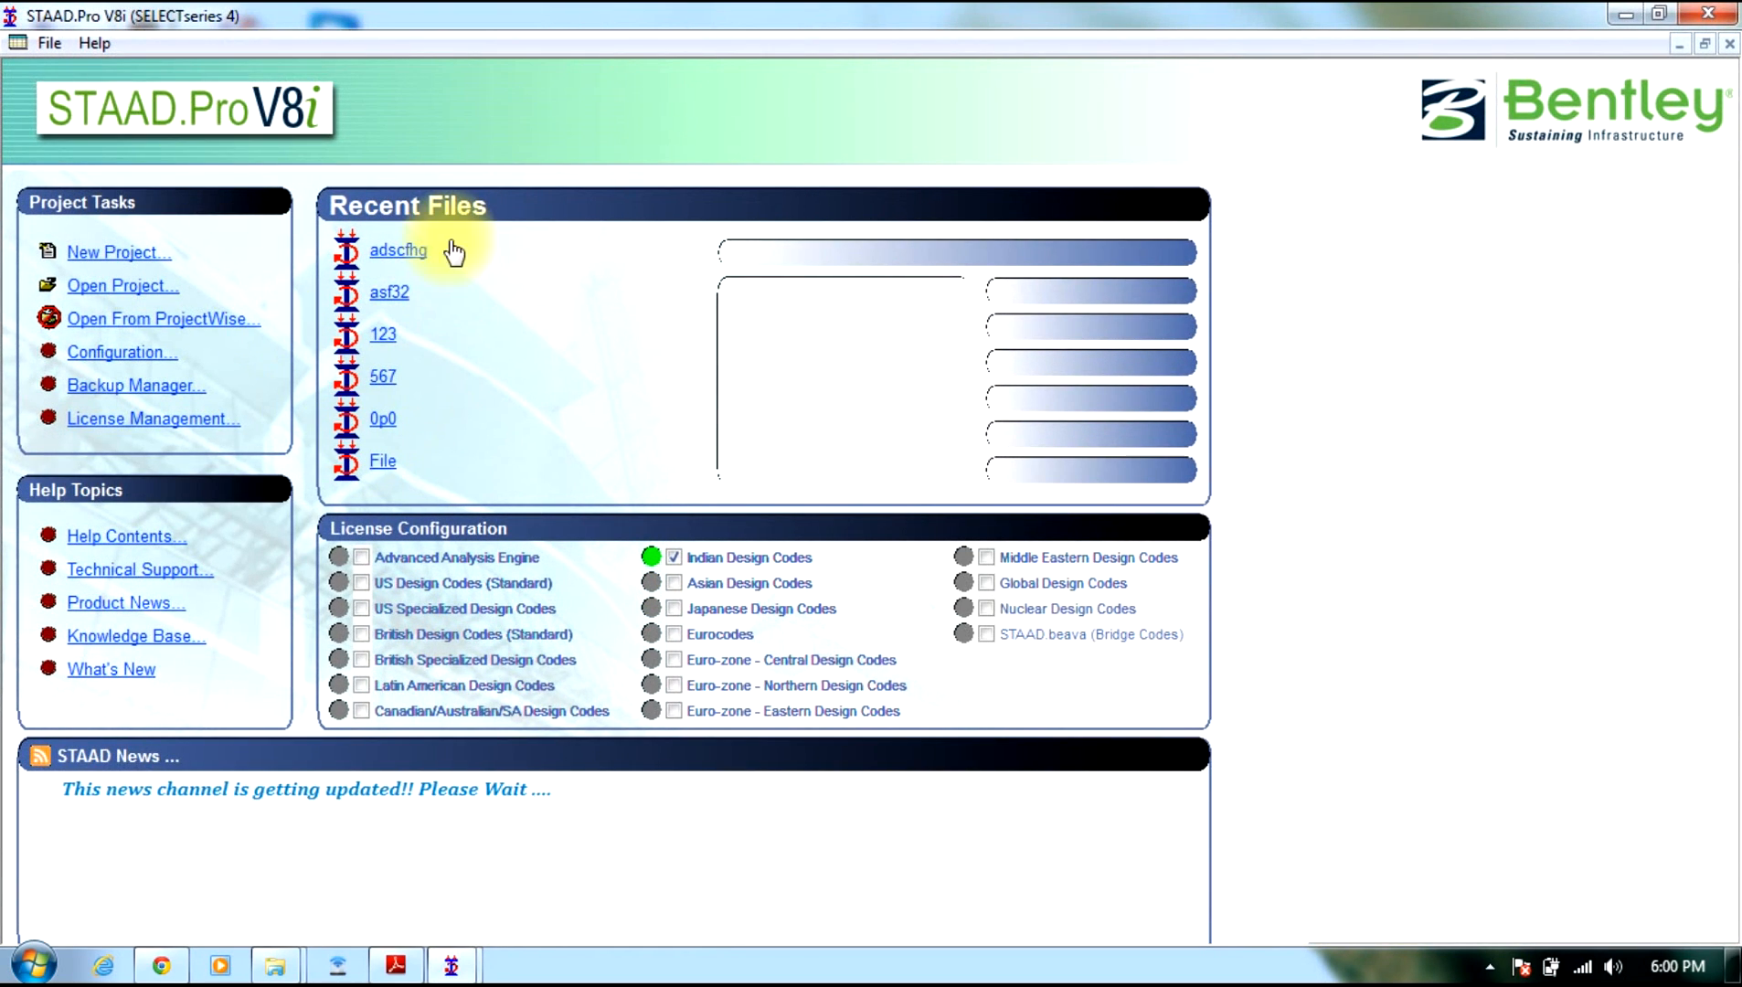
click(408, 254)
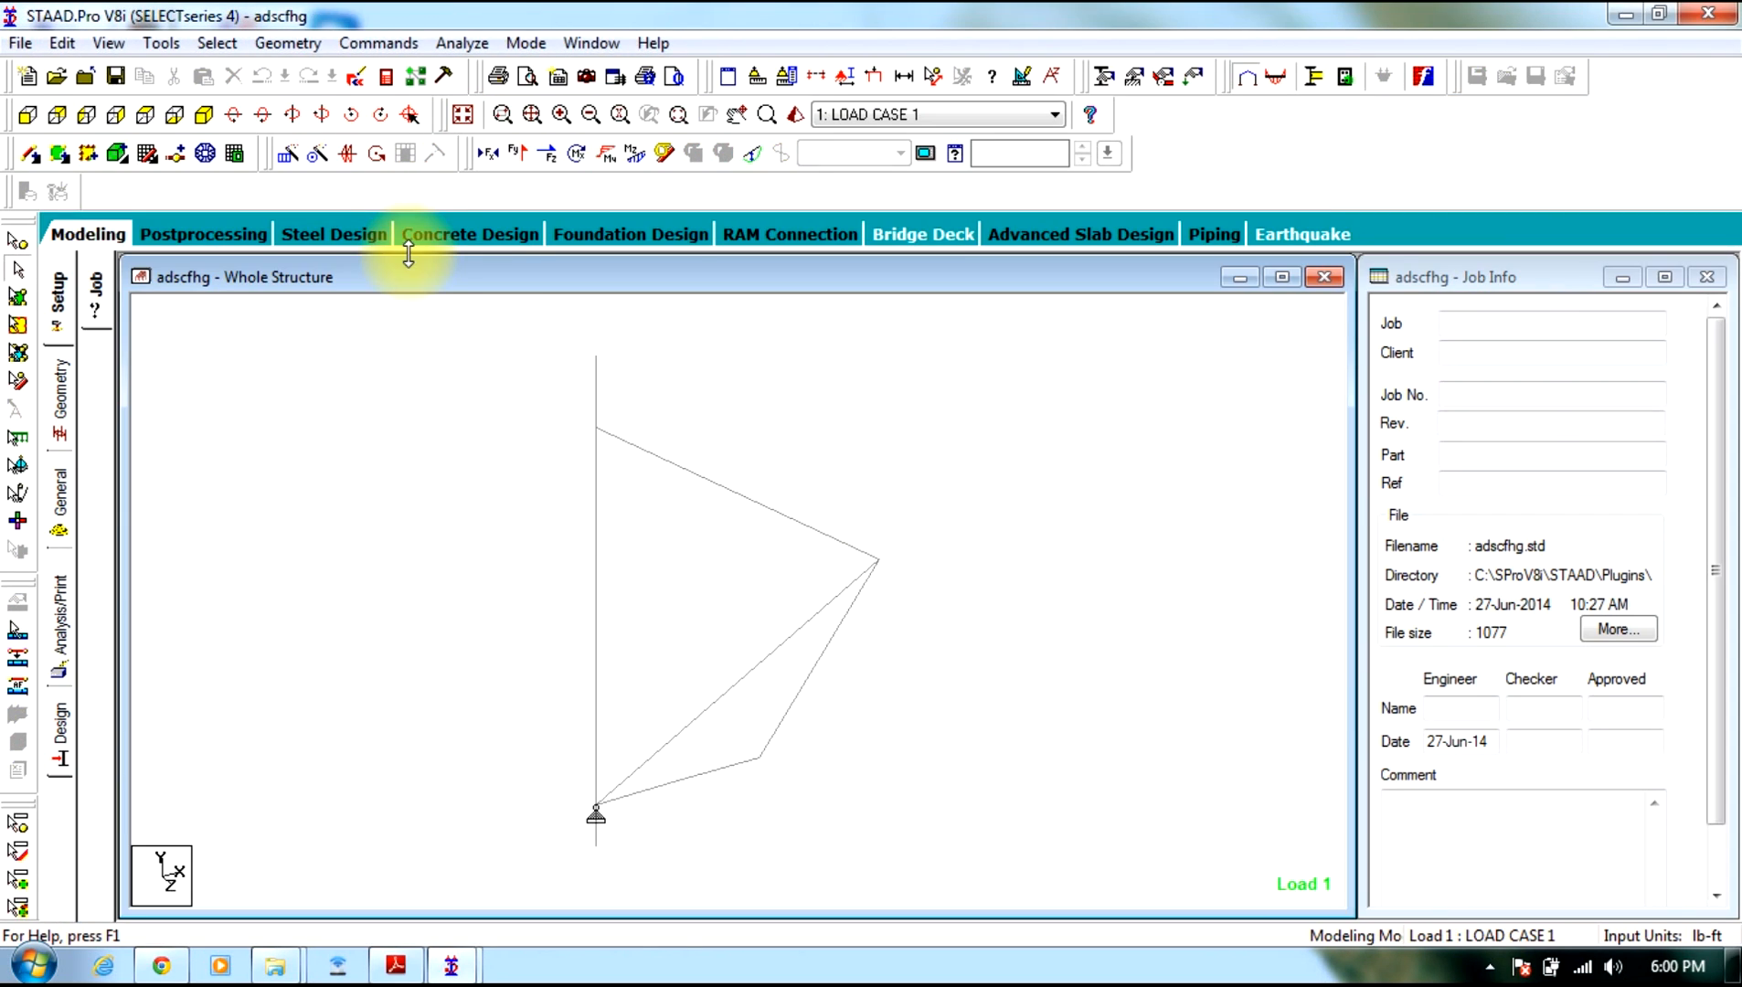
Select the upper inclined beam and add a cable member specification with an initial tension of 1000 lb
click(711, 491)
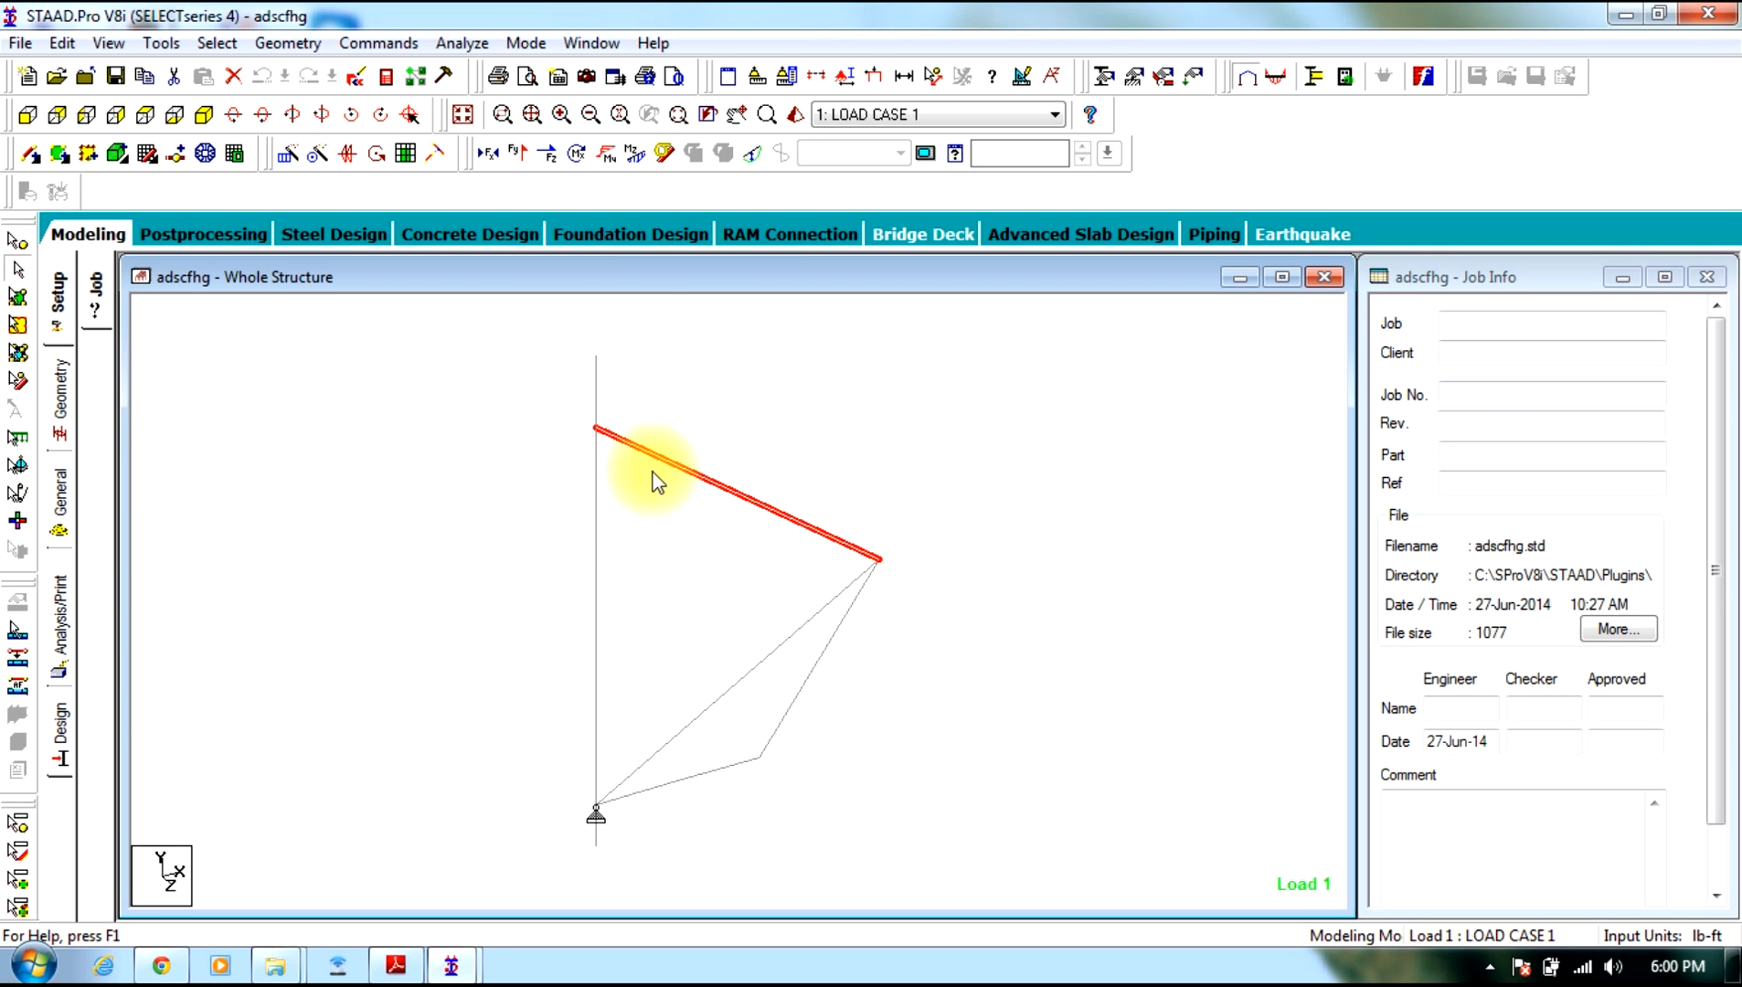
click(371, 43)
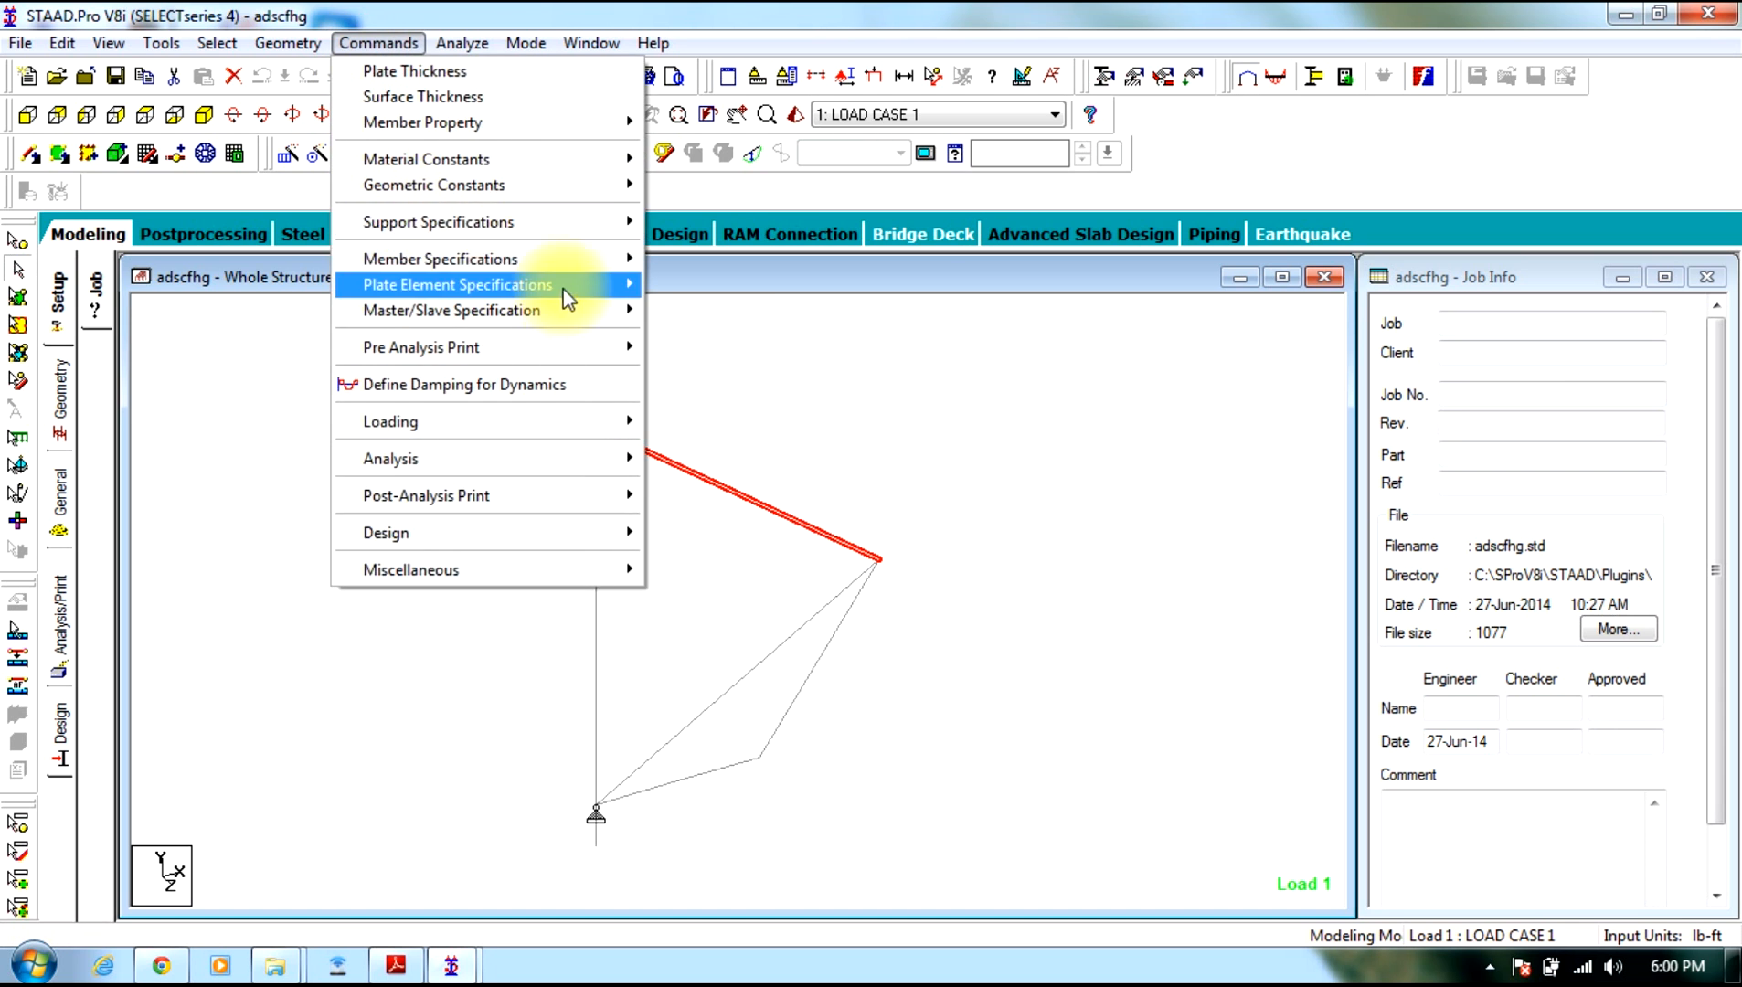
mouse_move(625, 261)
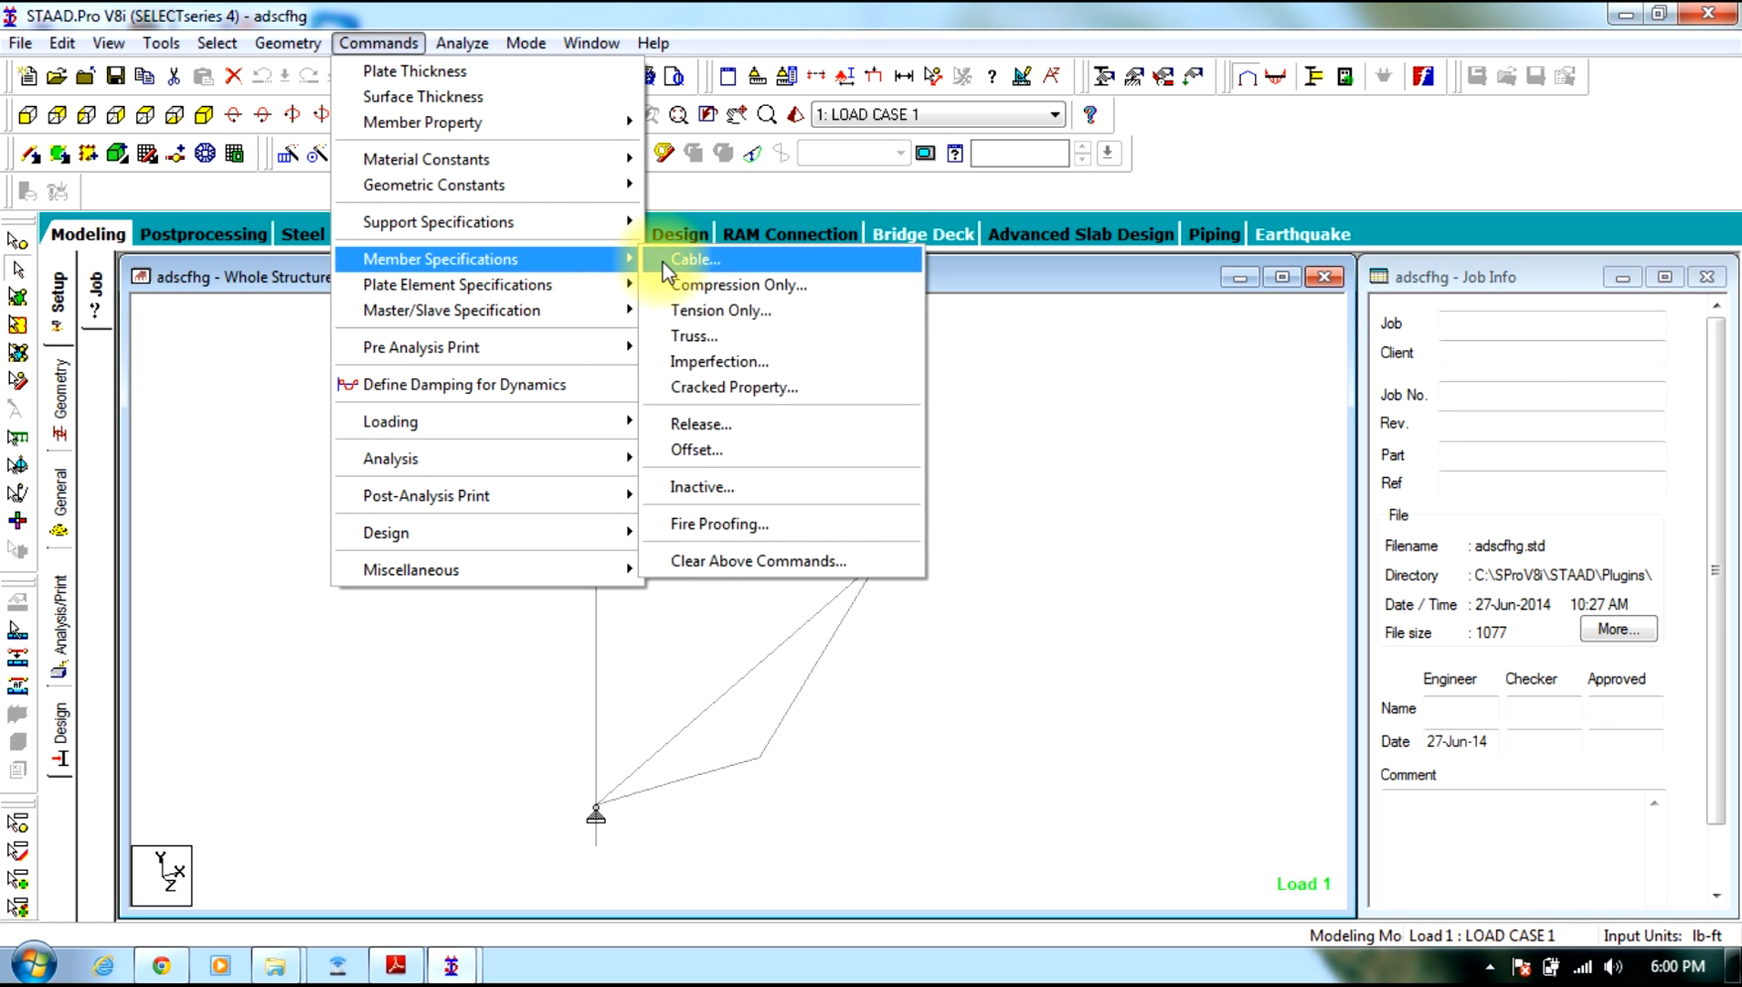
click(665, 265)
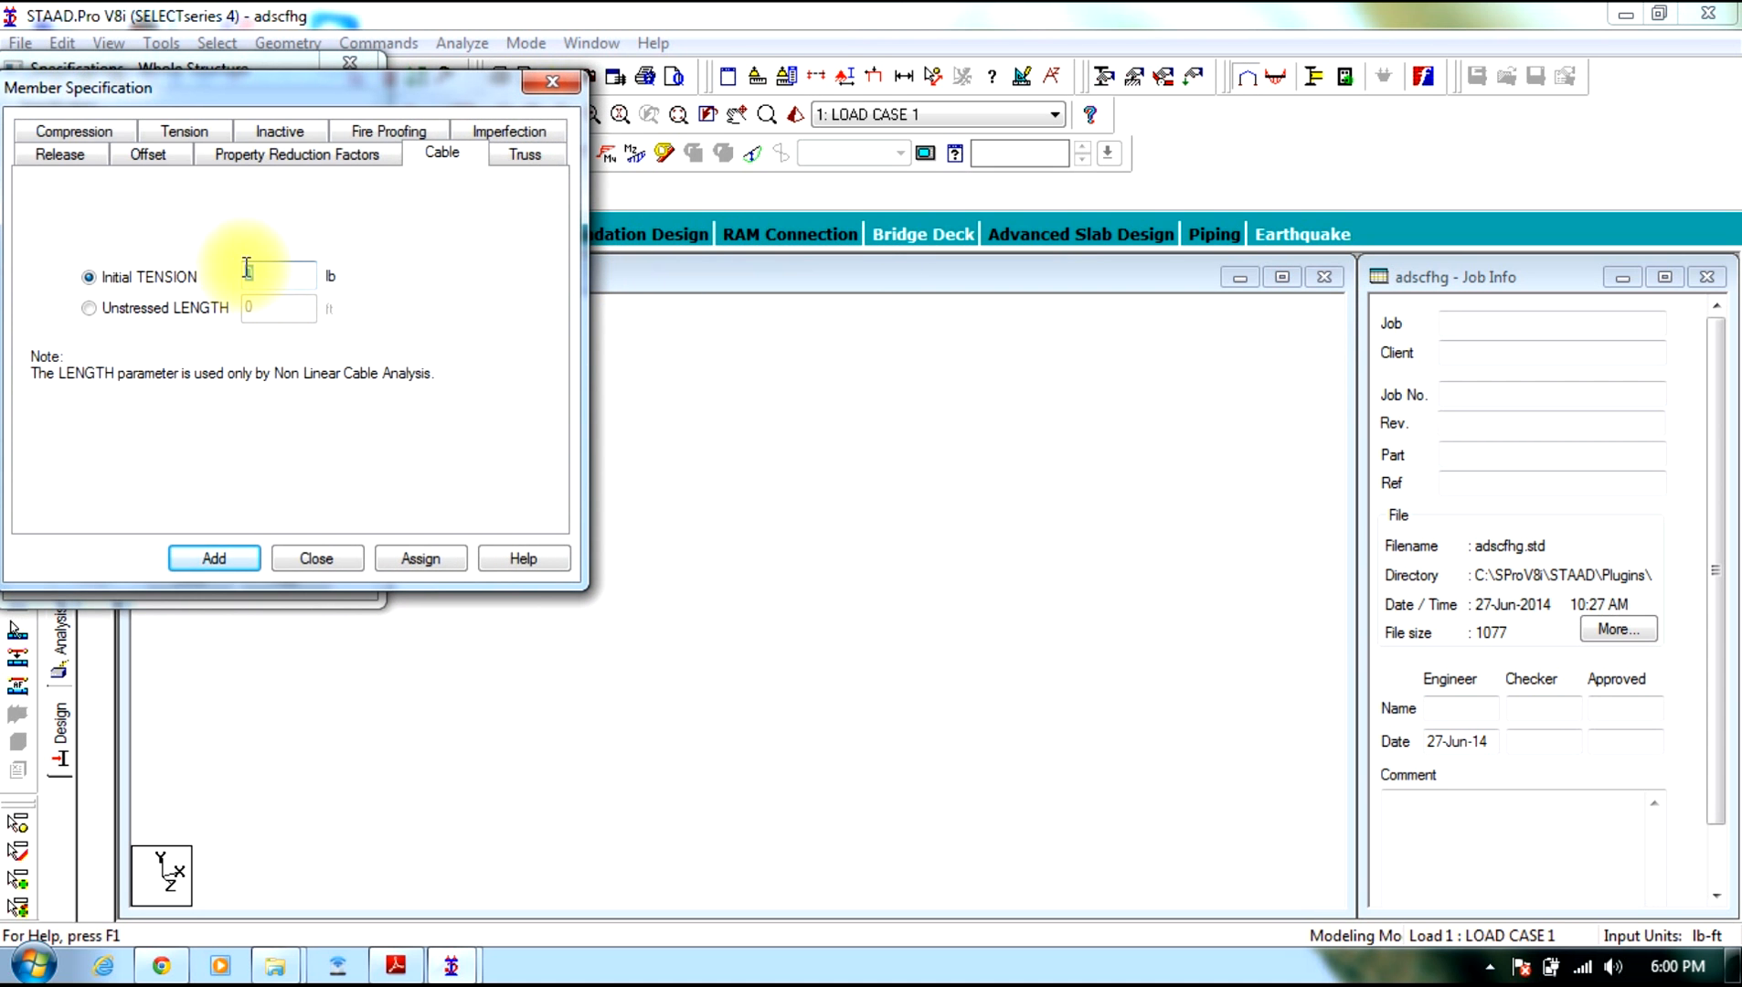
text(1000)
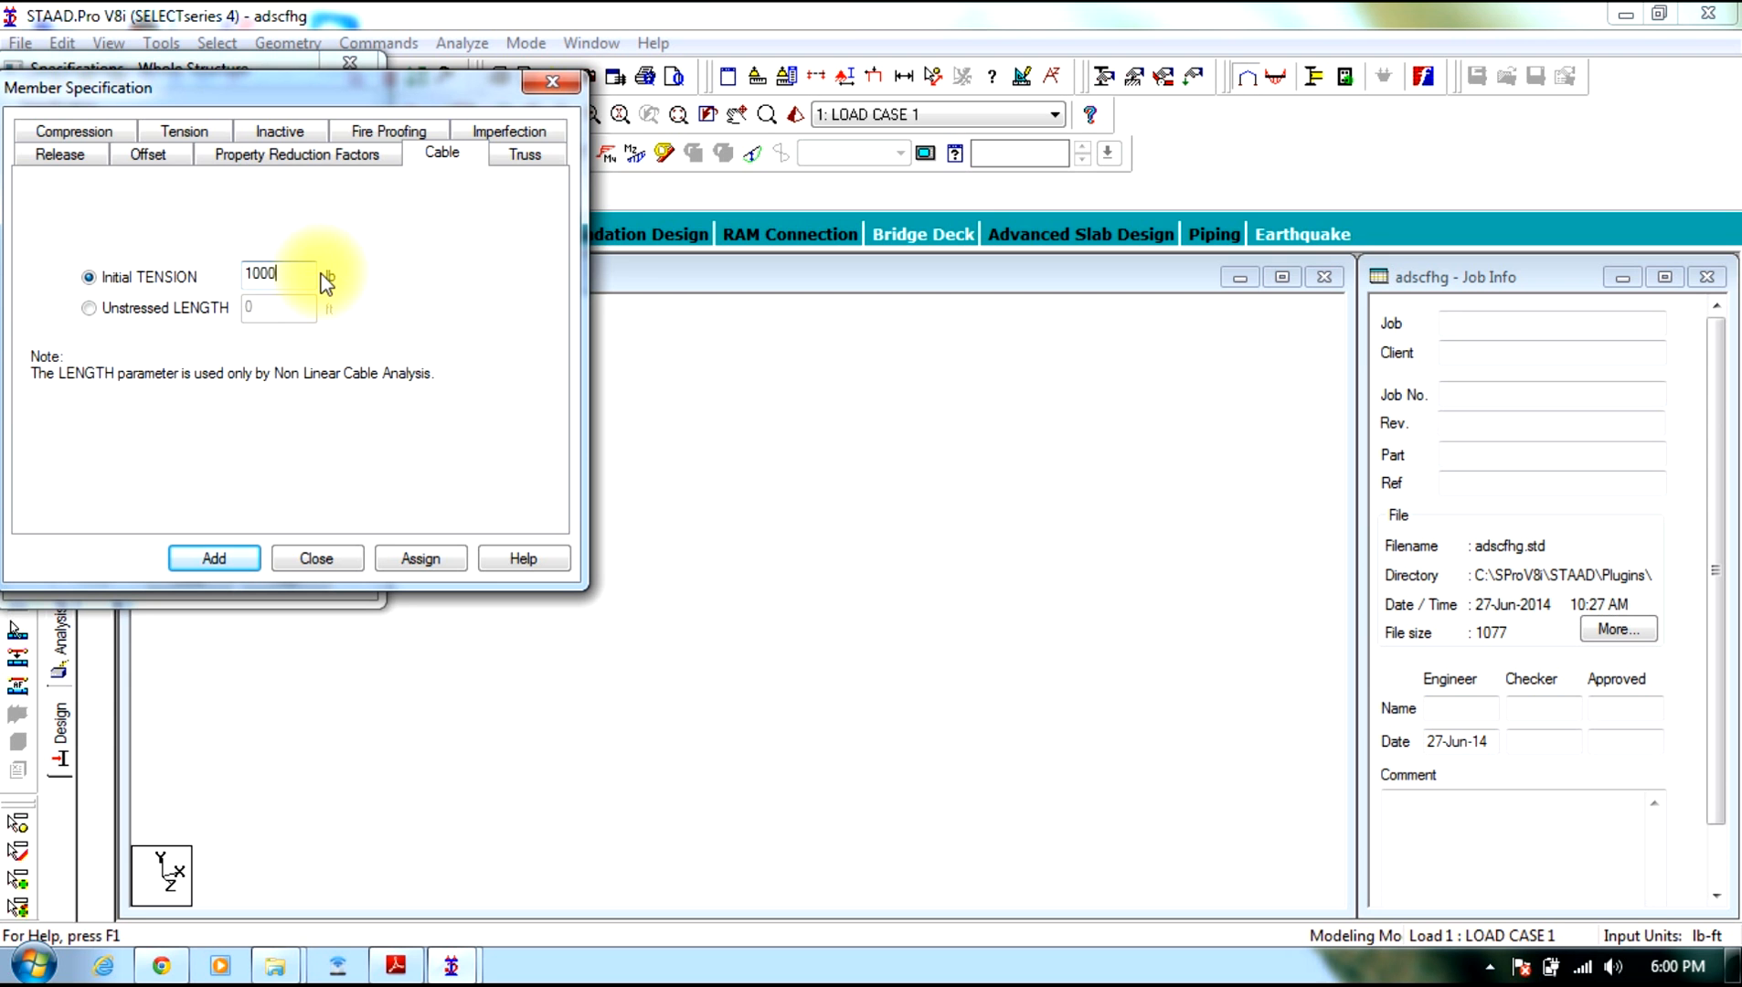
click(215, 559)
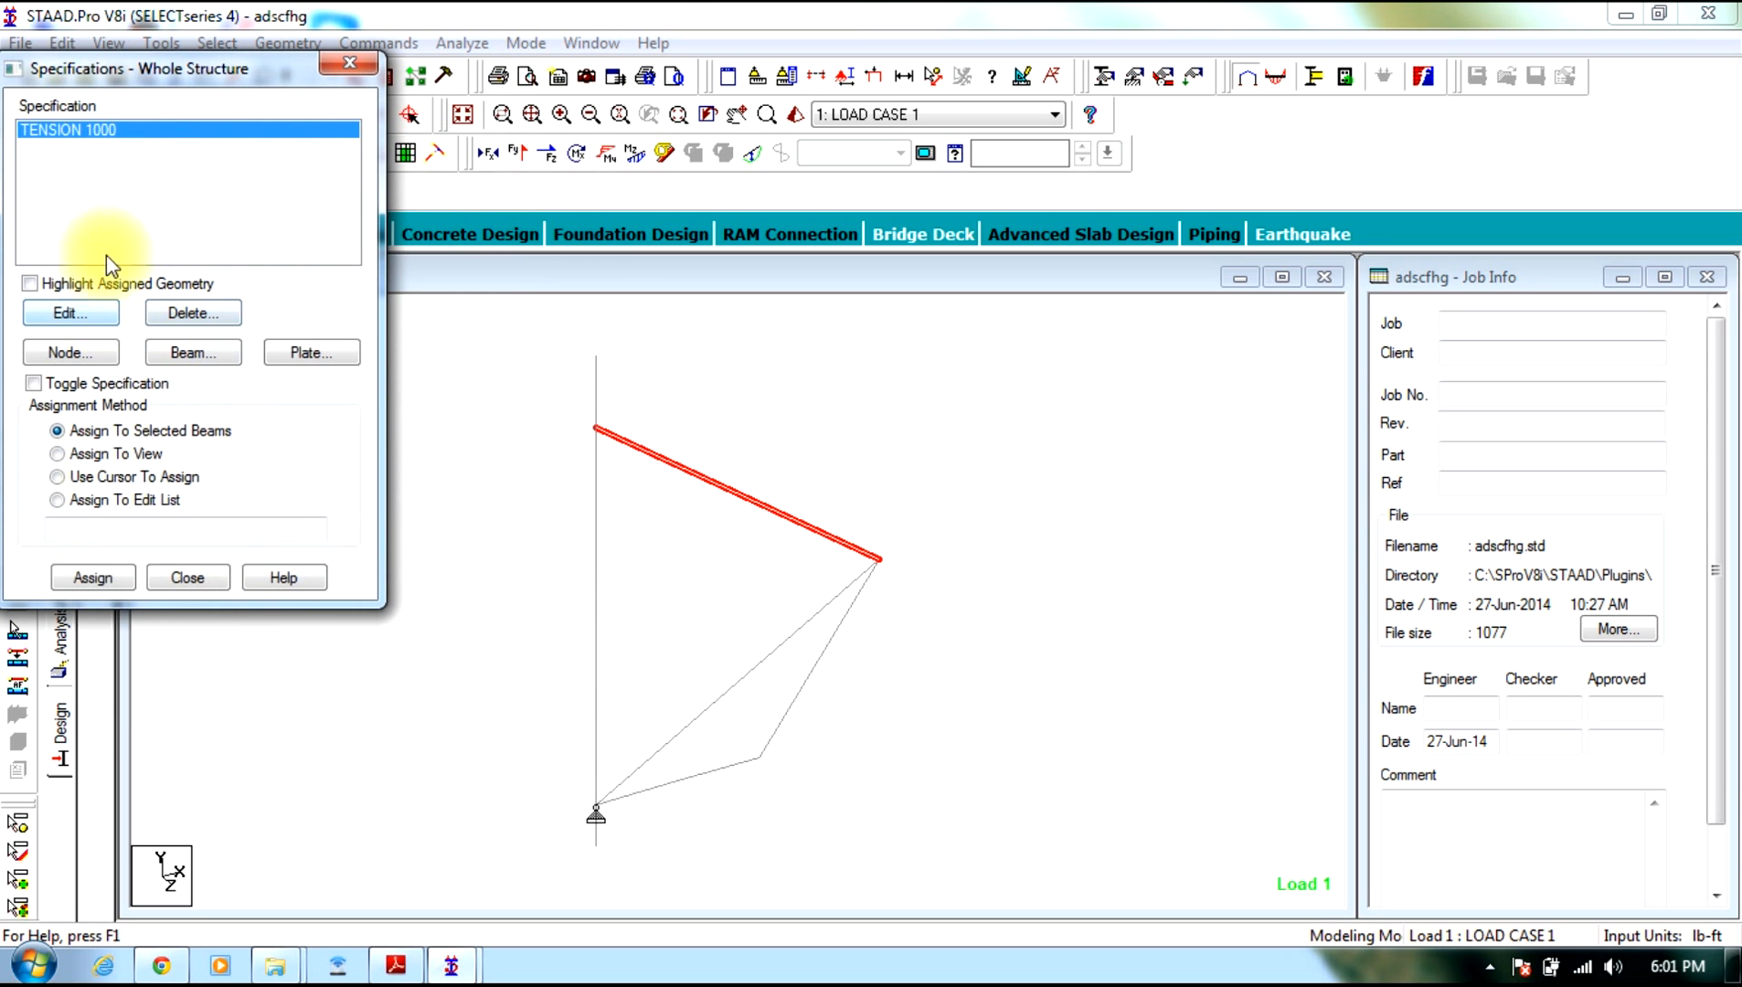
Assign the TENSION 1000 cable specification to the selected beam, agreeing to delete the old result files, and close the specifications
click(92, 578)
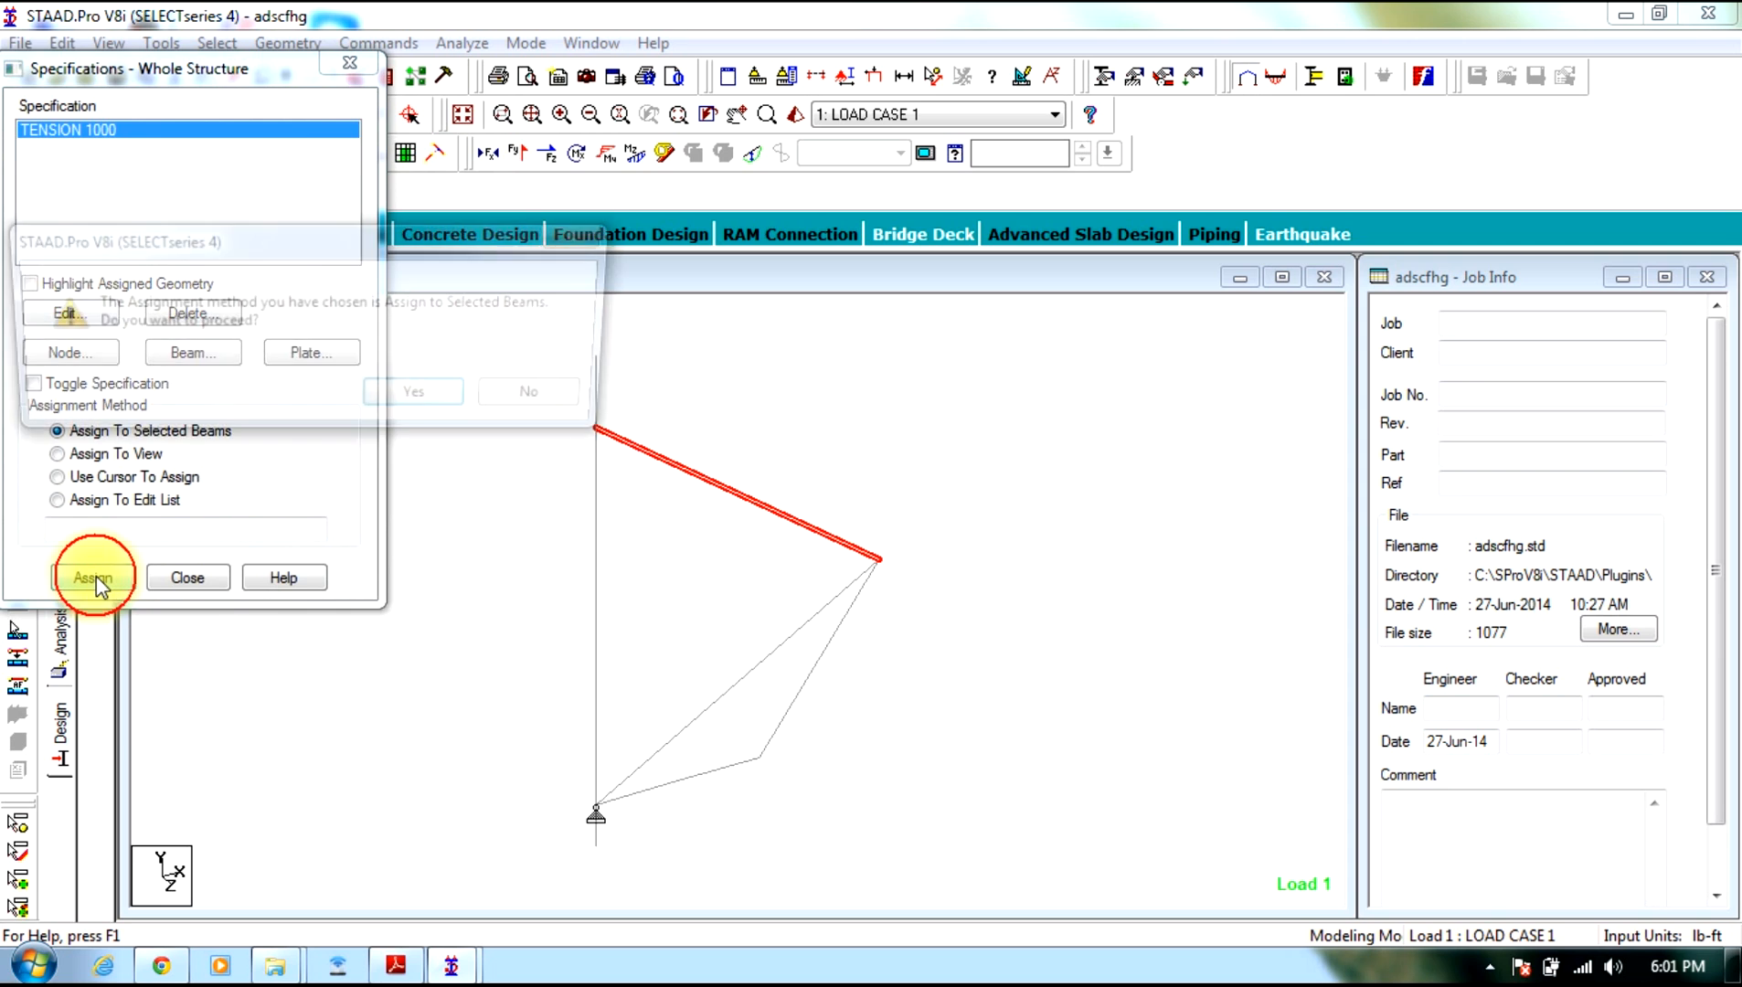
click(406, 401)
click(393, 412)
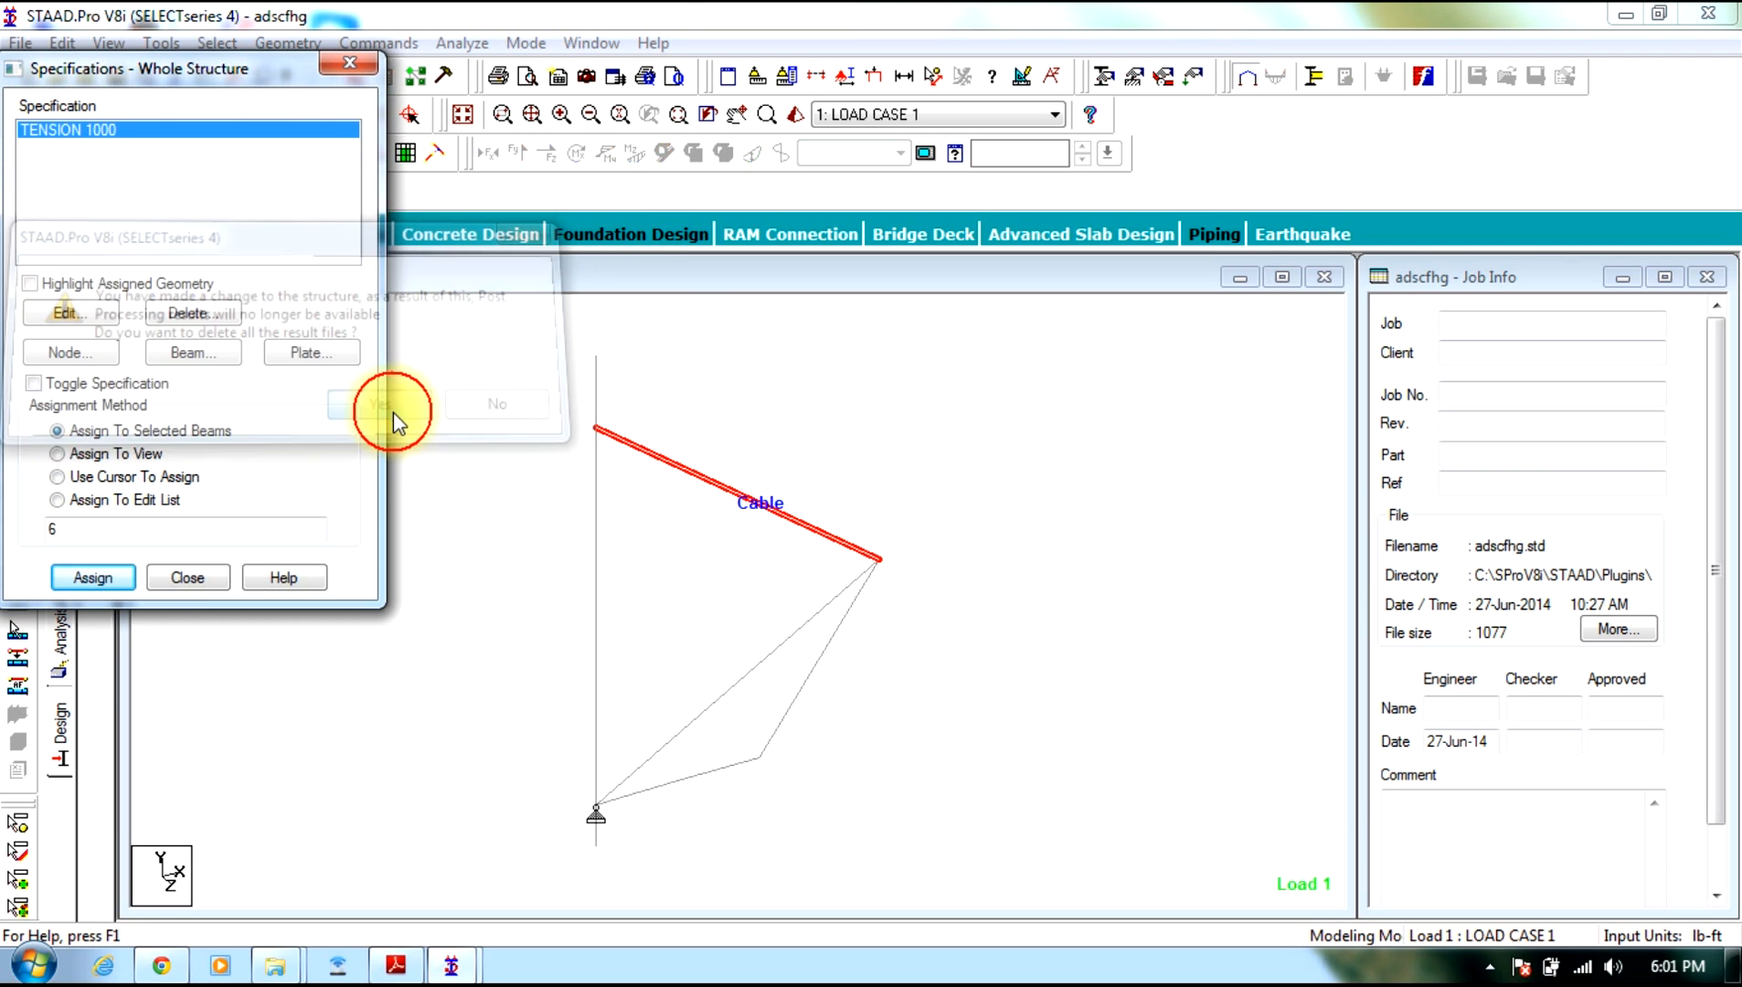
click(187, 576)
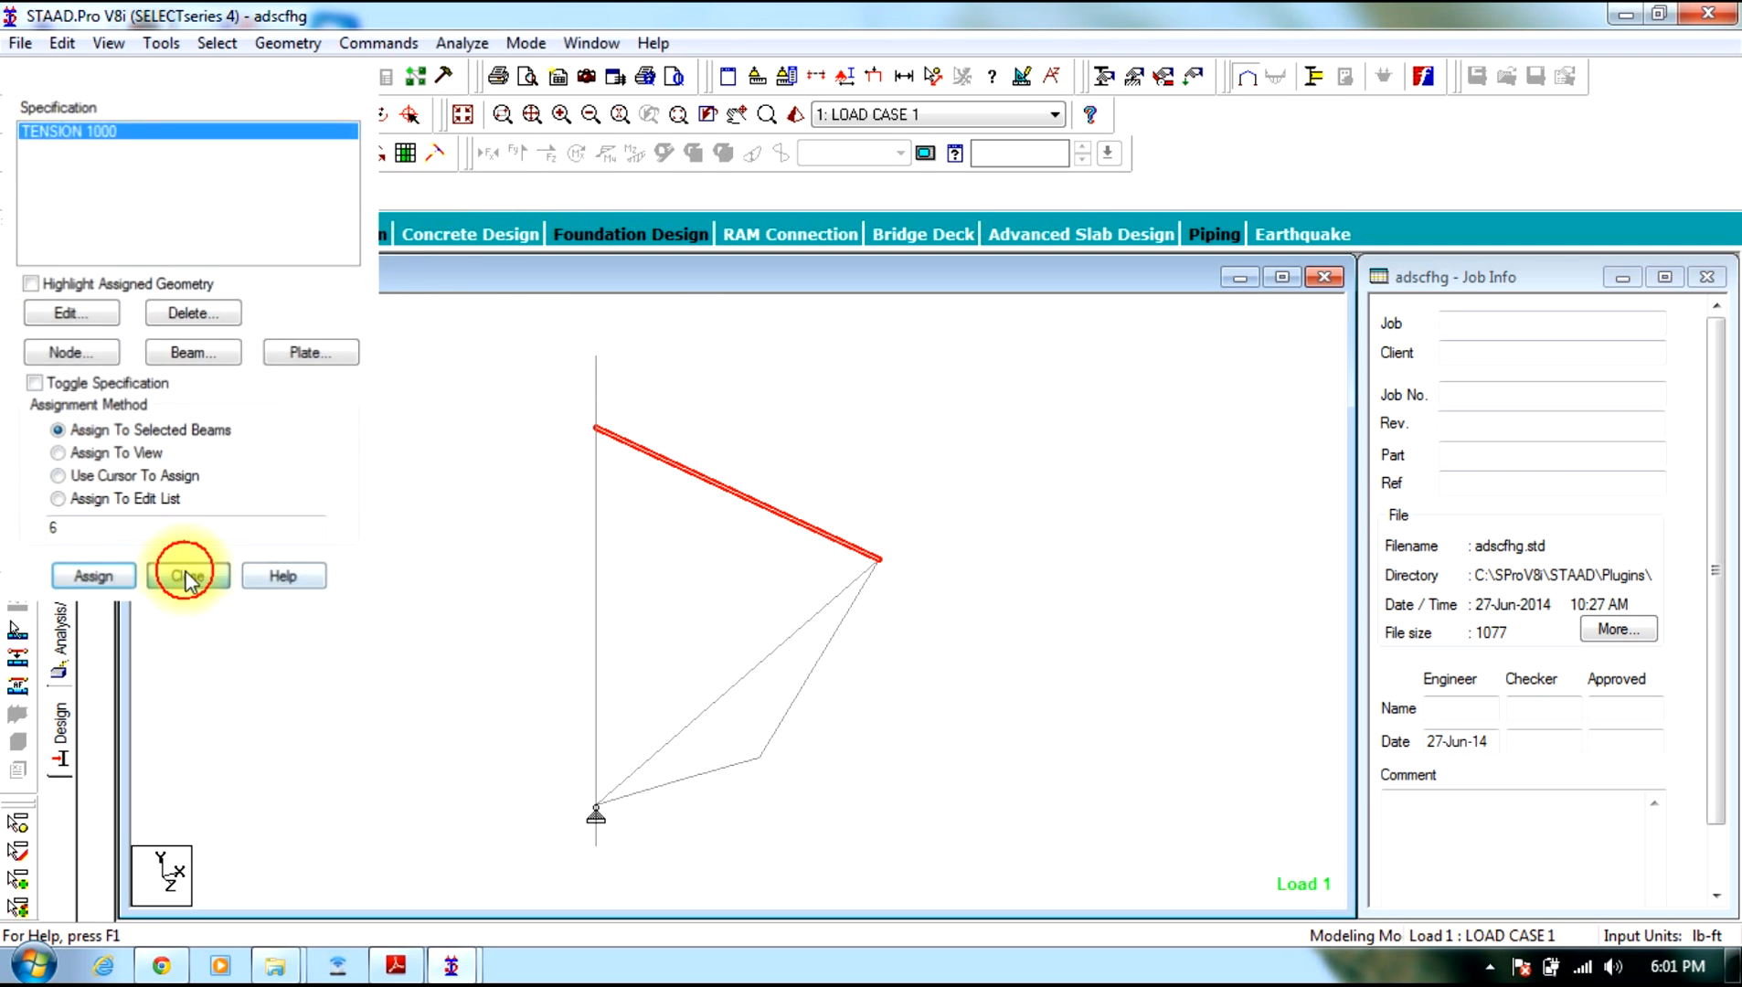
Save the modified structure, run the analysis despite the re-analysis warning, show the General properties page, and stay in modeling mode
click(465, 43)
click(485, 64)
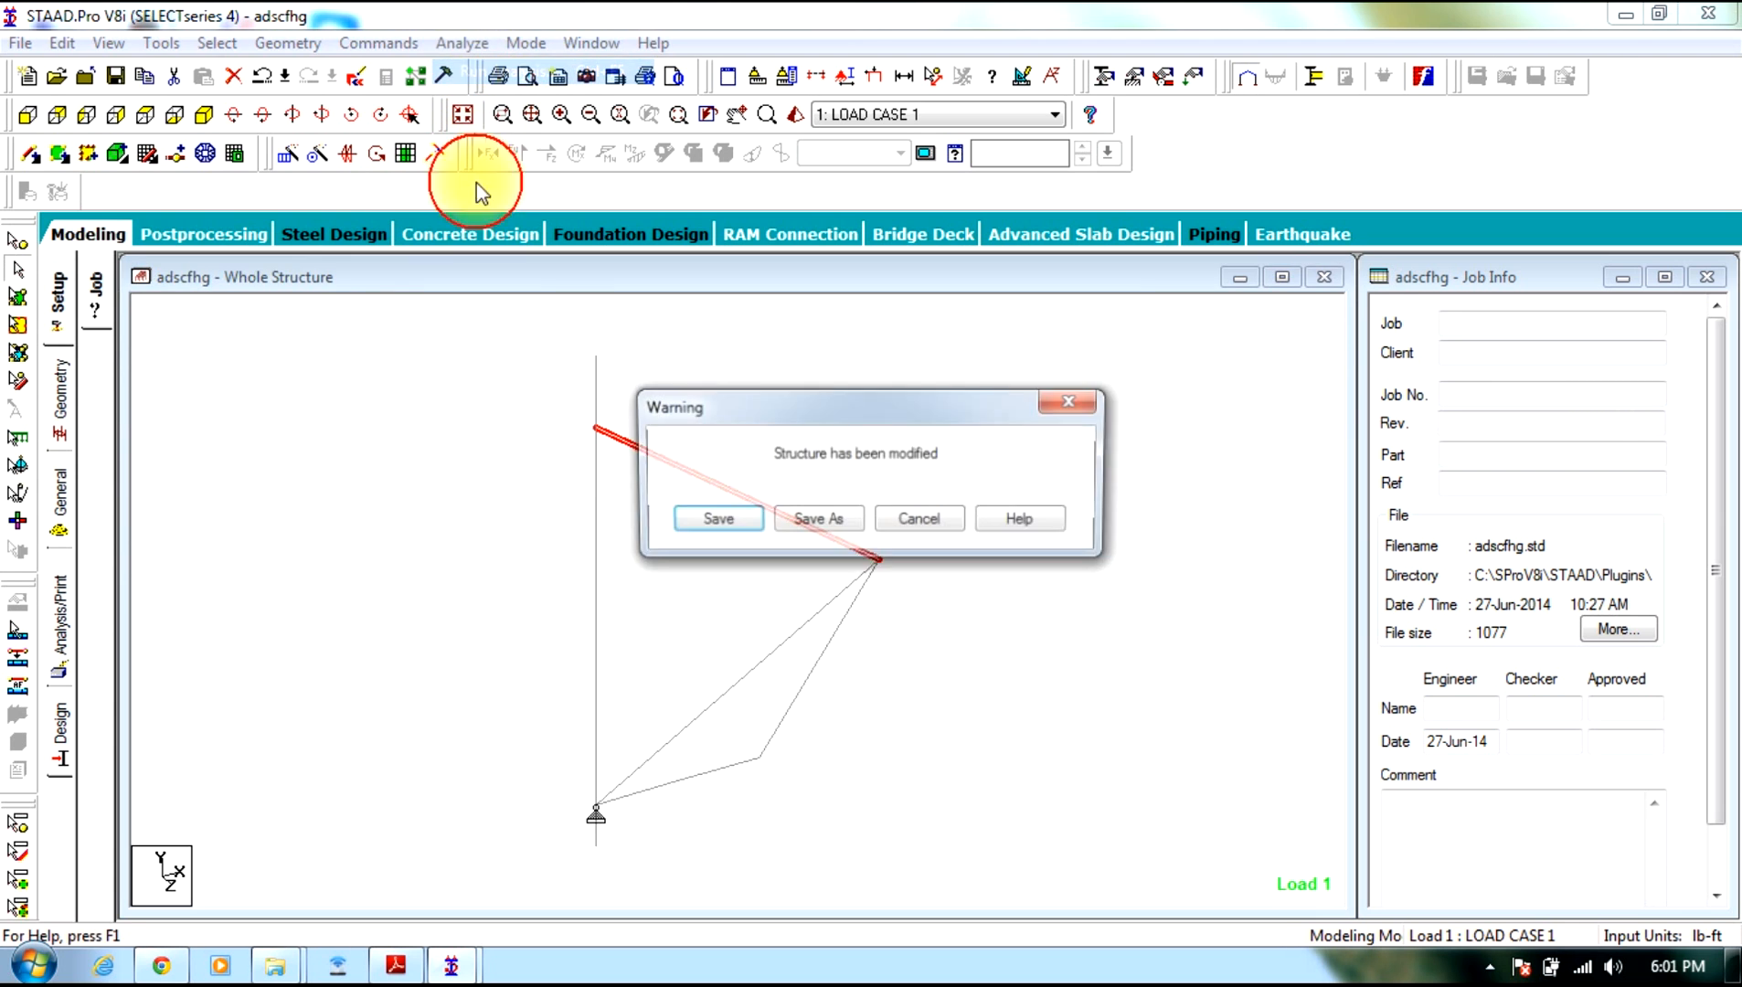
click(716, 514)
click(997, 592)
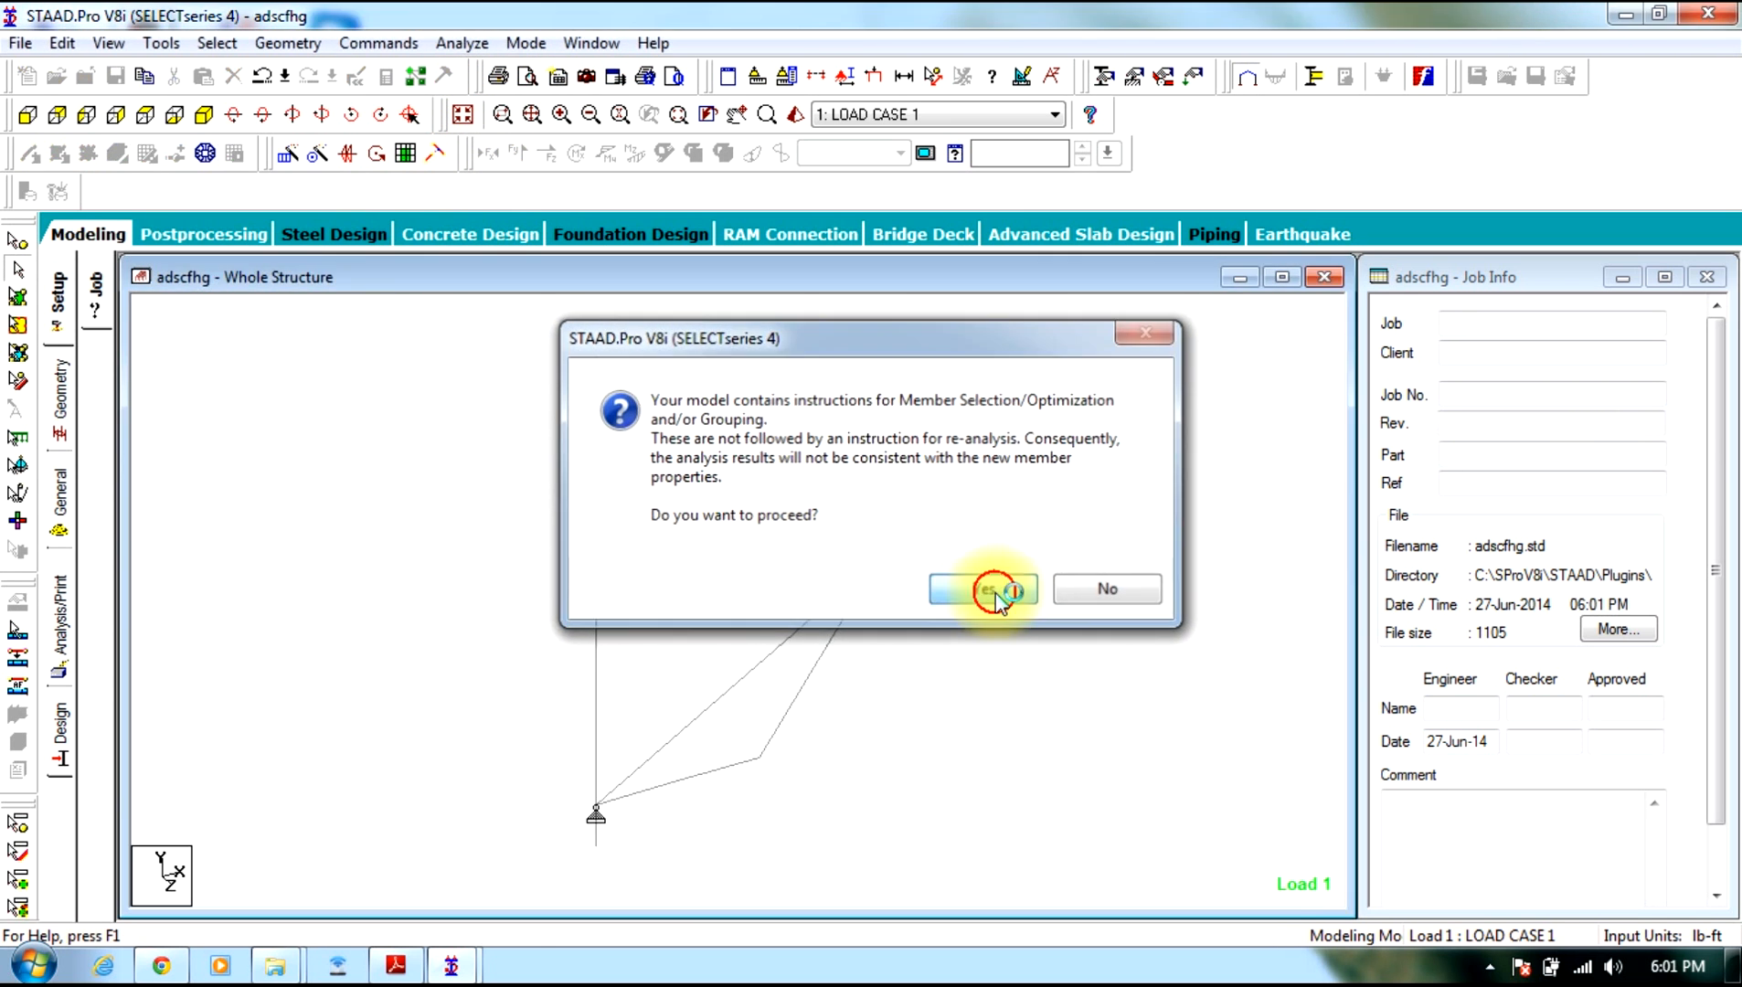
click(59, 489)
drag(1012, 165, 977, 247)
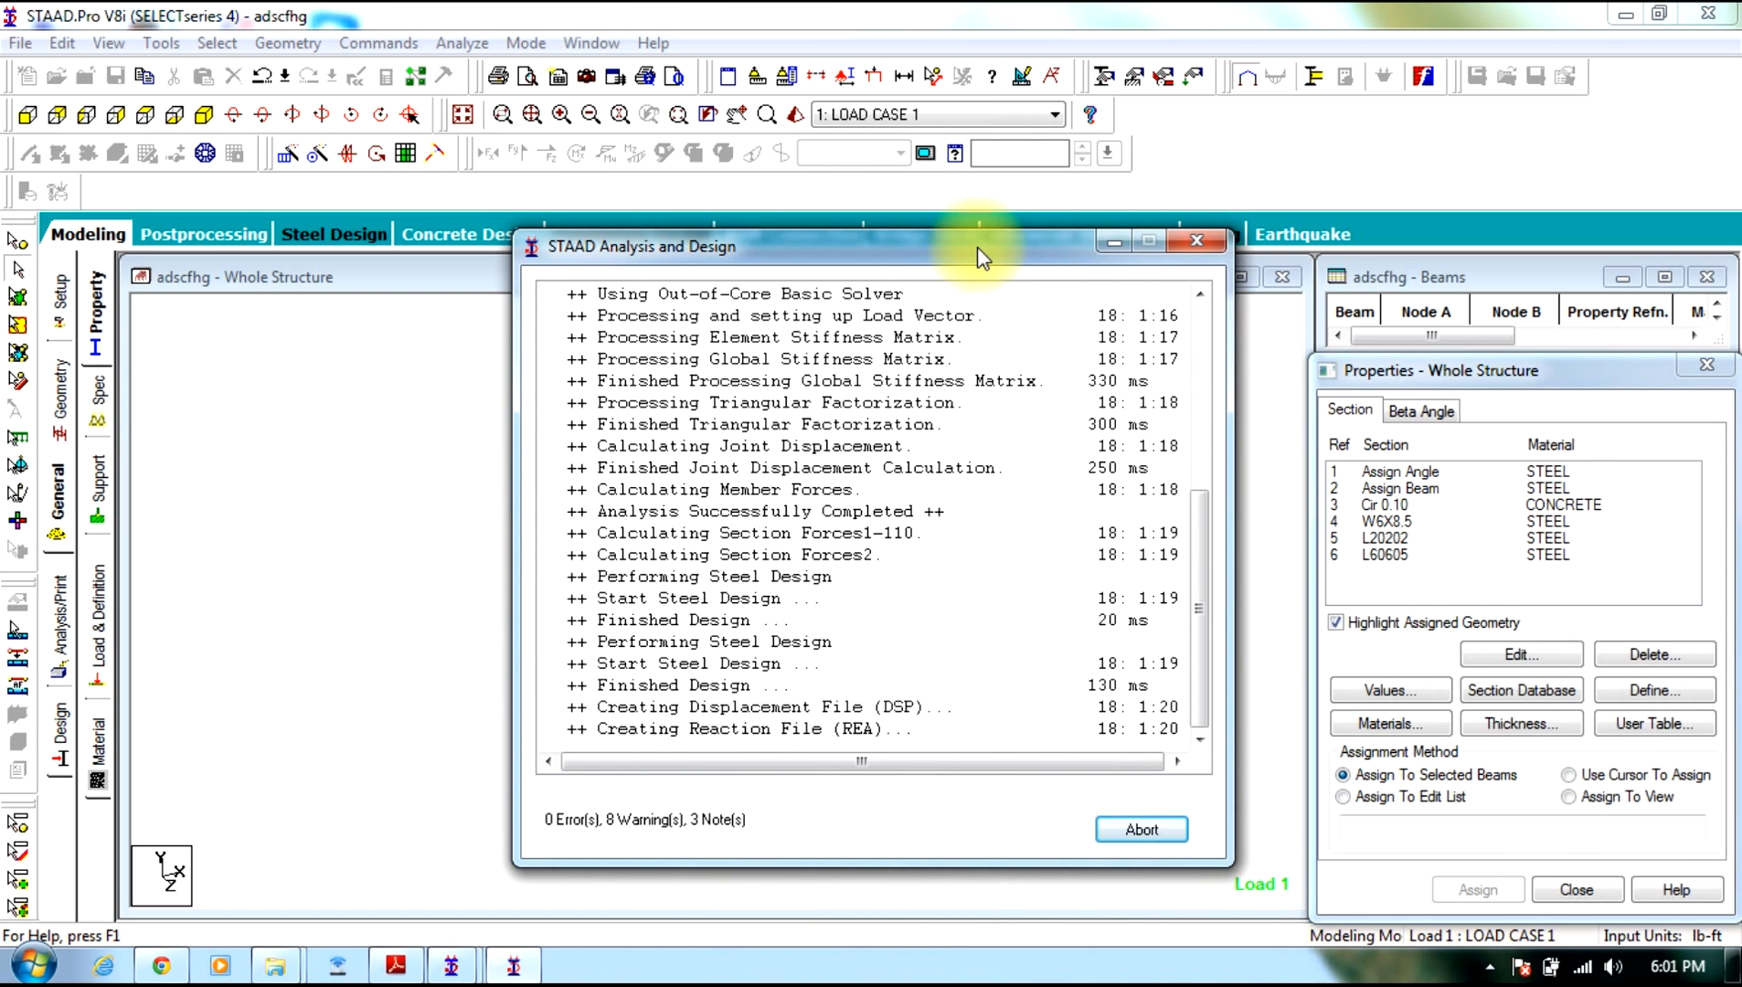
click(1137, 824)
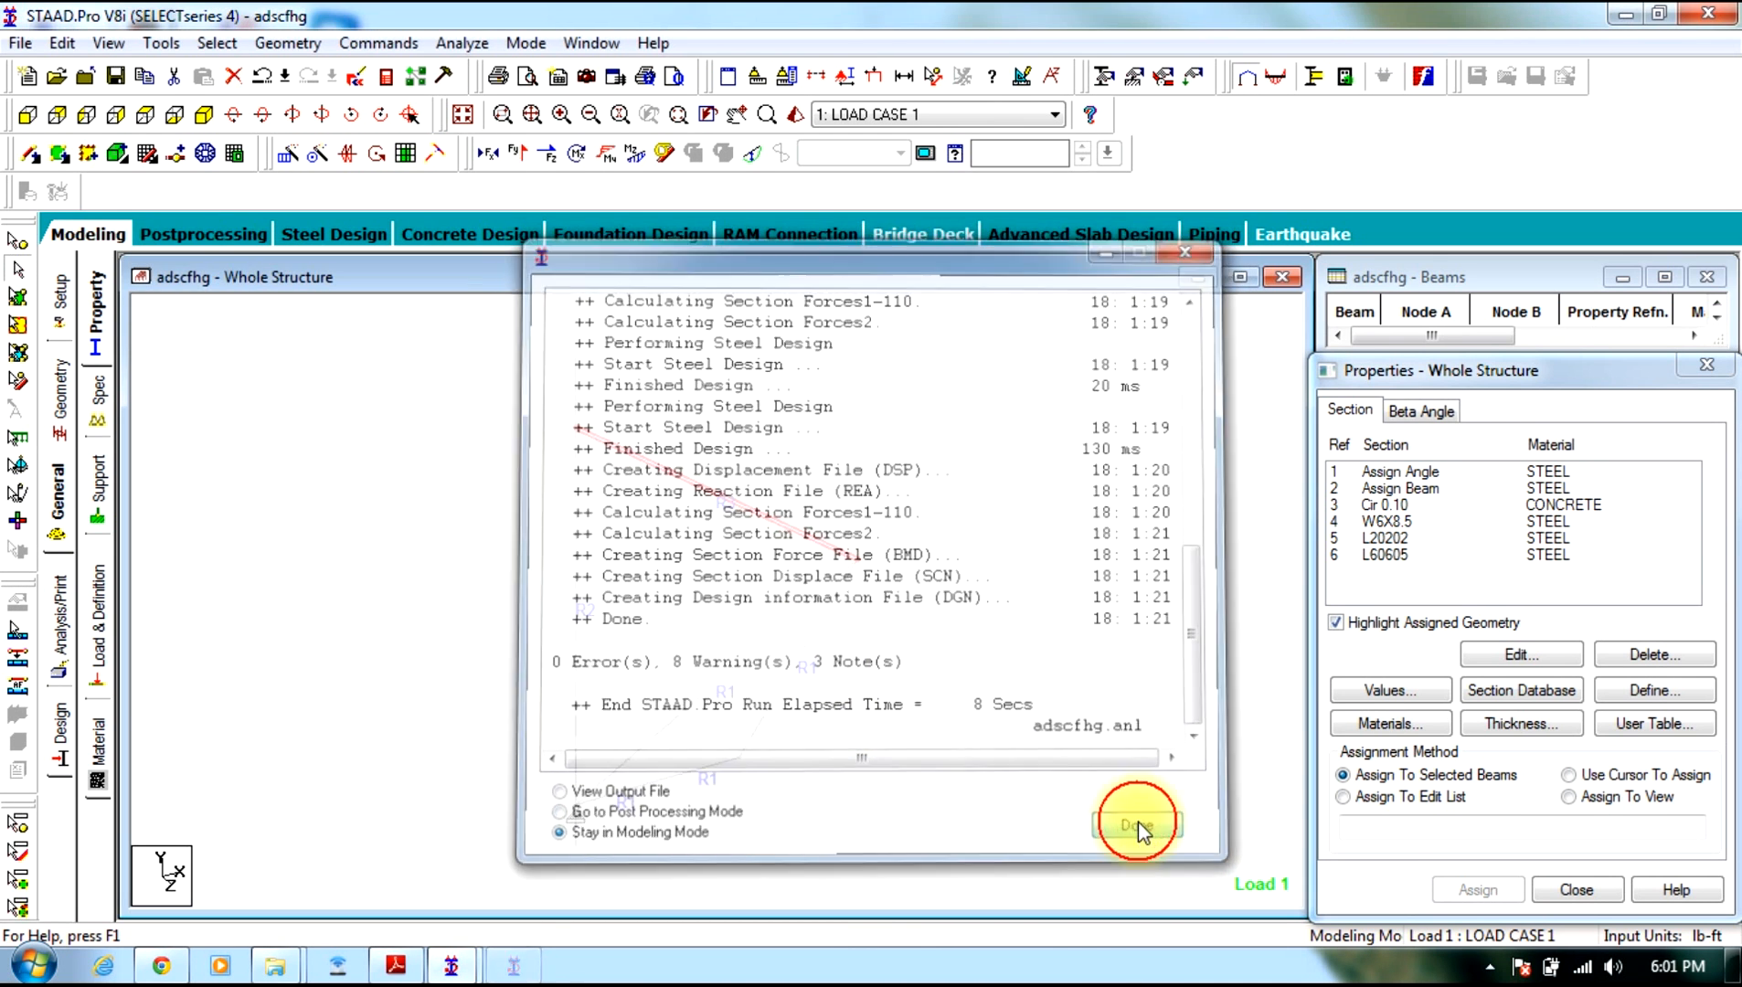
Check which members are cables by selecting all cables by specification, and clear the selection
click(203, 43)
mouse_move(451, 842)
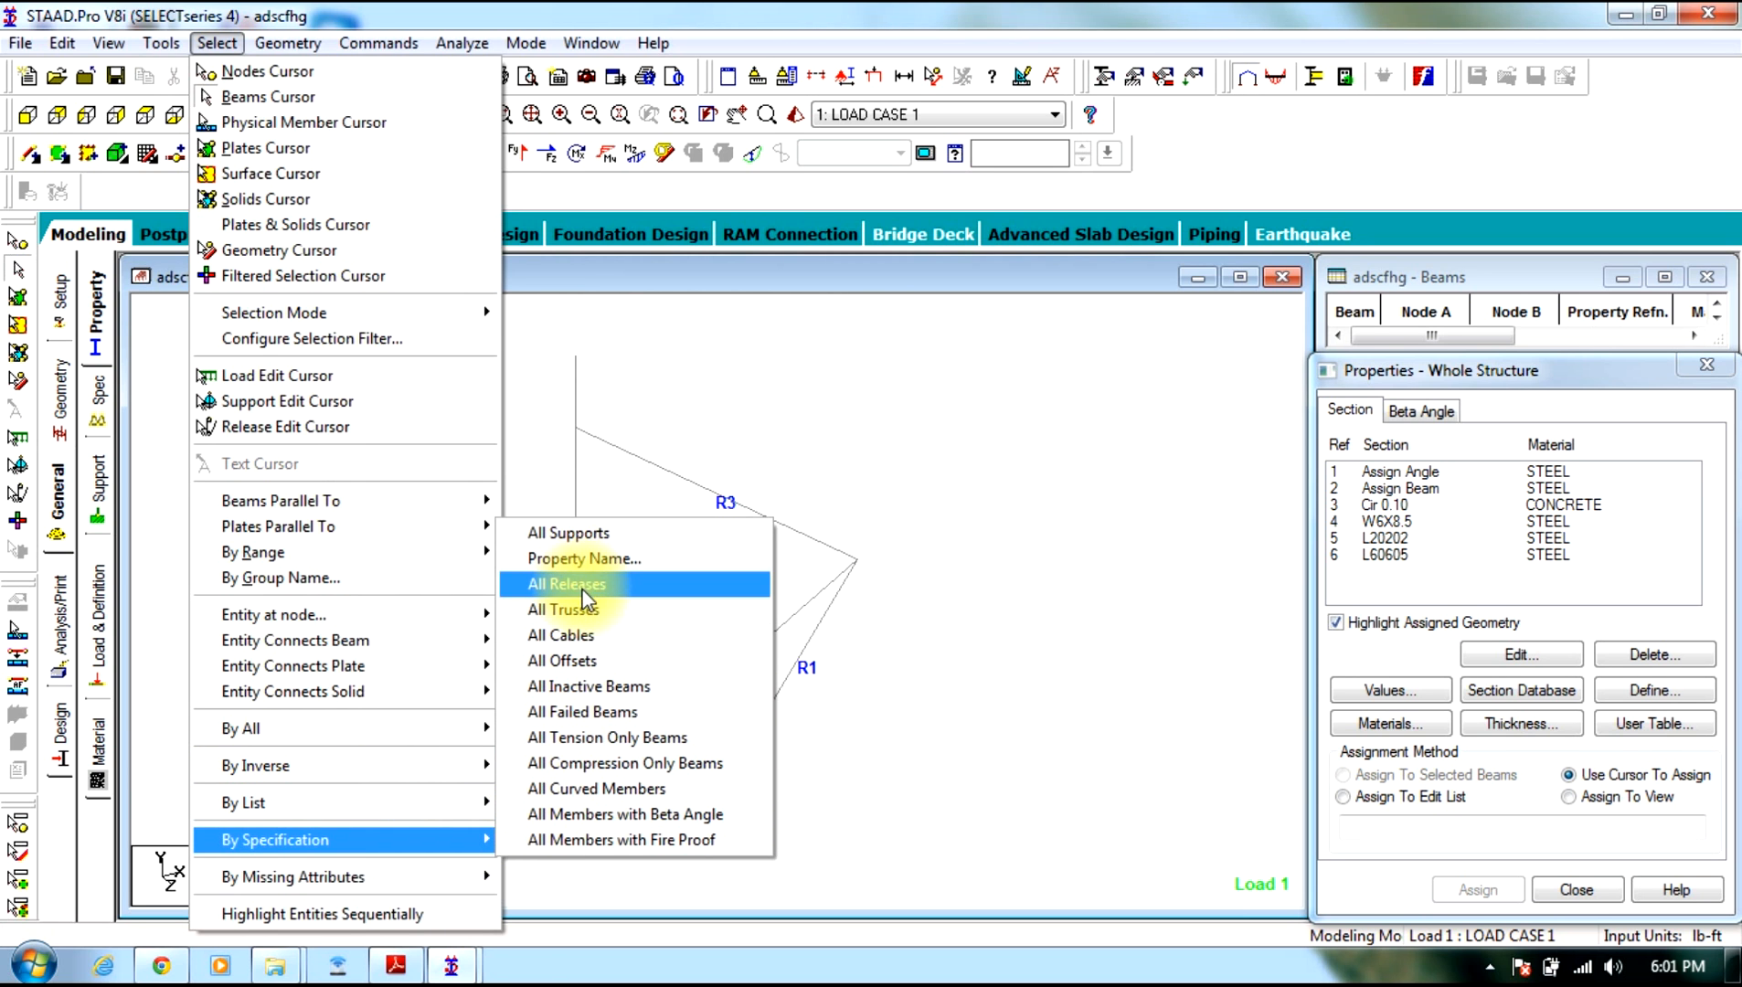
click(596, 636)
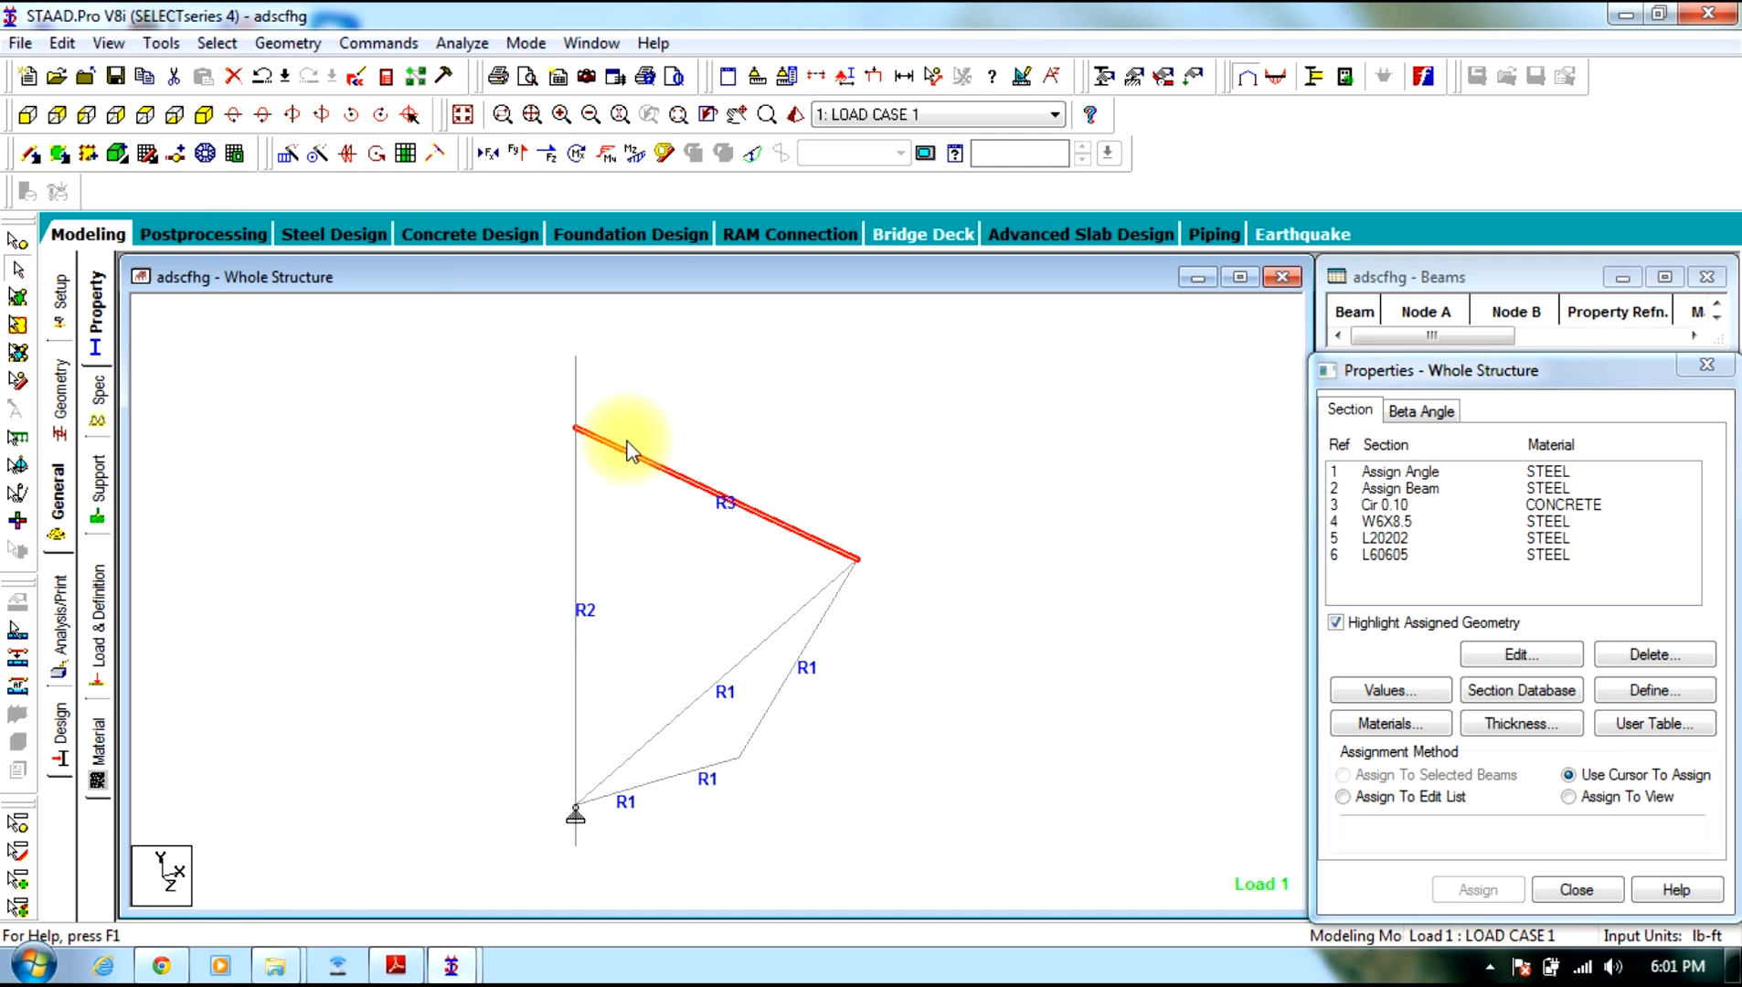
click(963, 450)
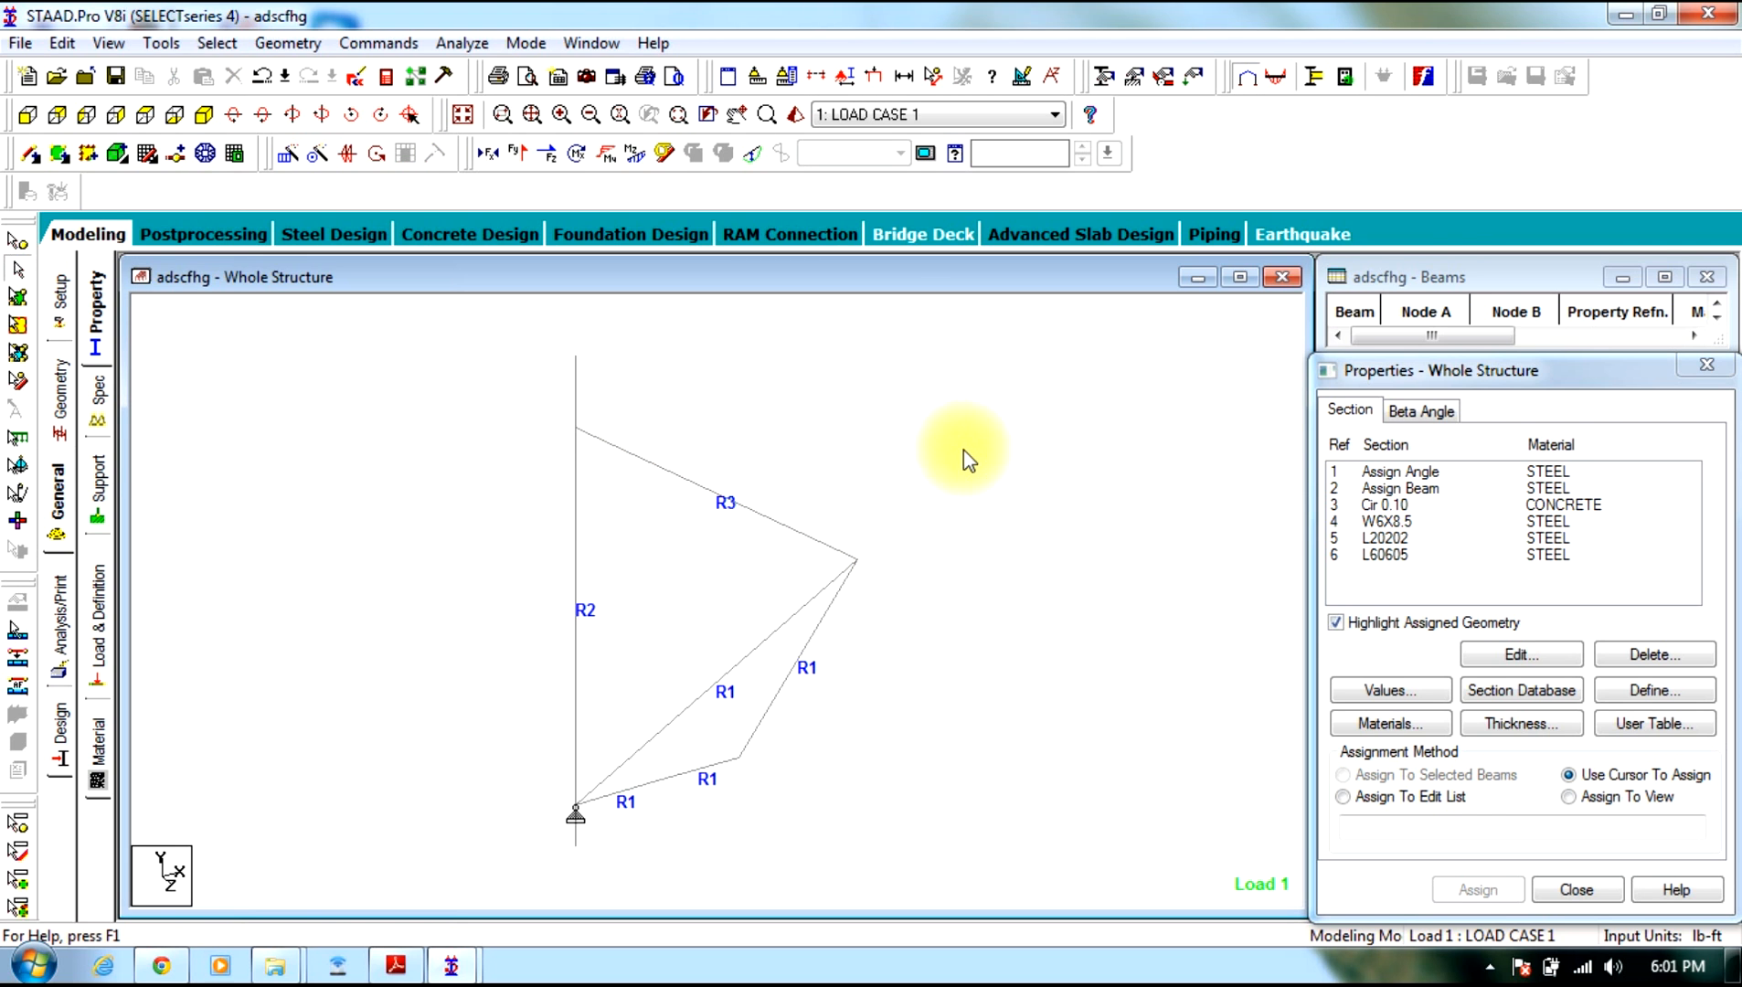